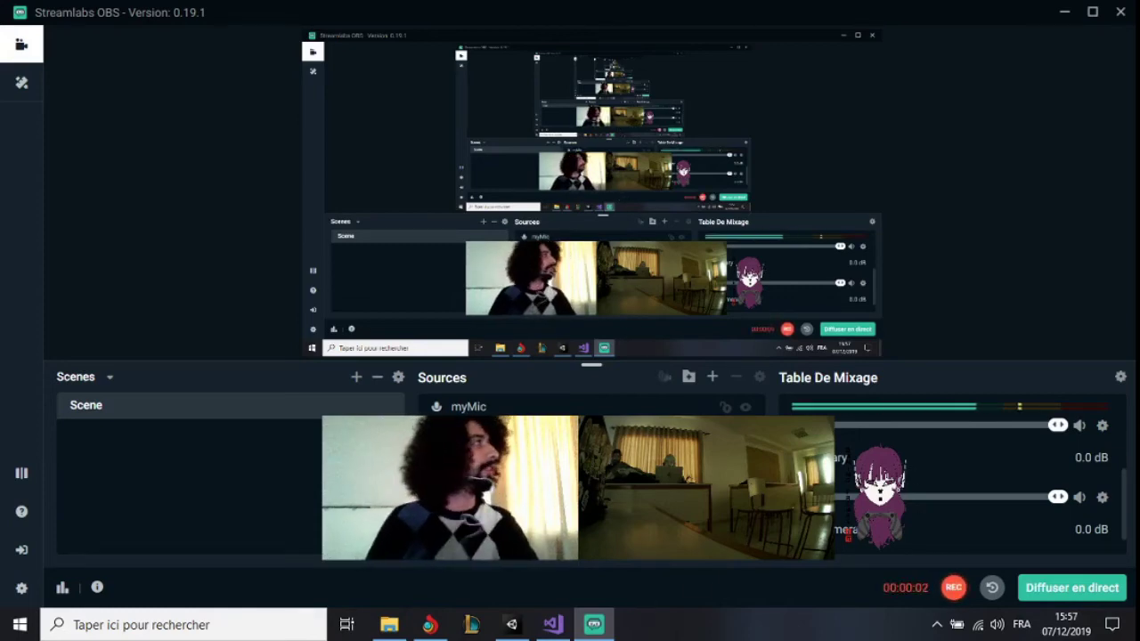
Bring the Torch Browser window with the 'ground tile 2d' image results to the front
mouse_move(560, 629)
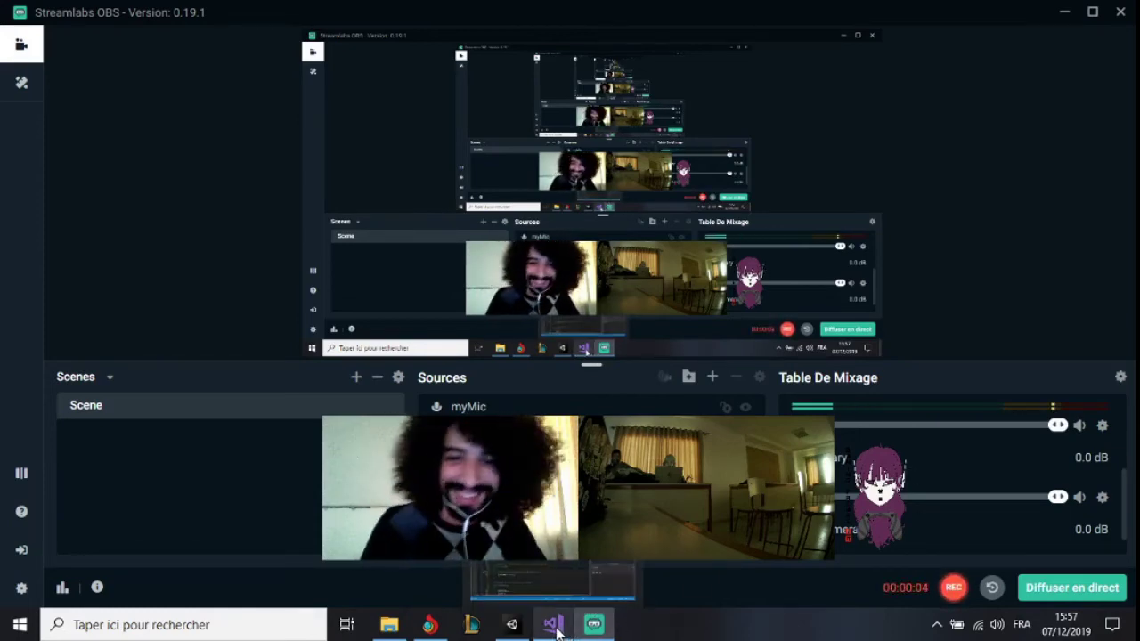
left_click(429, 625)
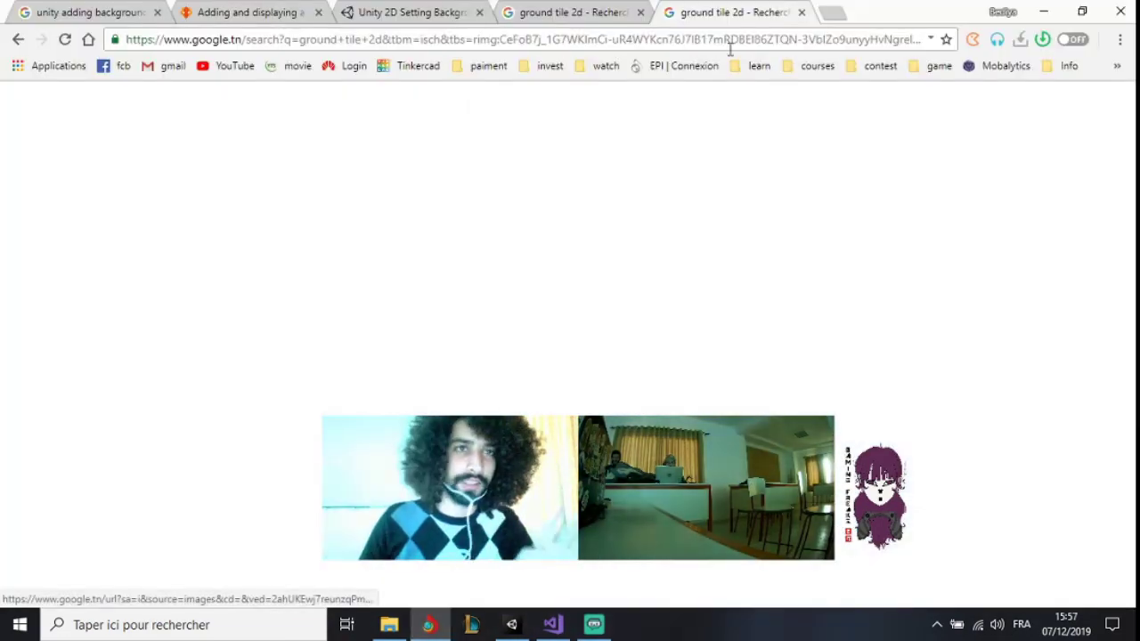
Close the old image search and Unity tutorial tabs, then enter 'character 2d sprite sheet' in a new tab
key("ctrl+w")
key("ctrl+w")
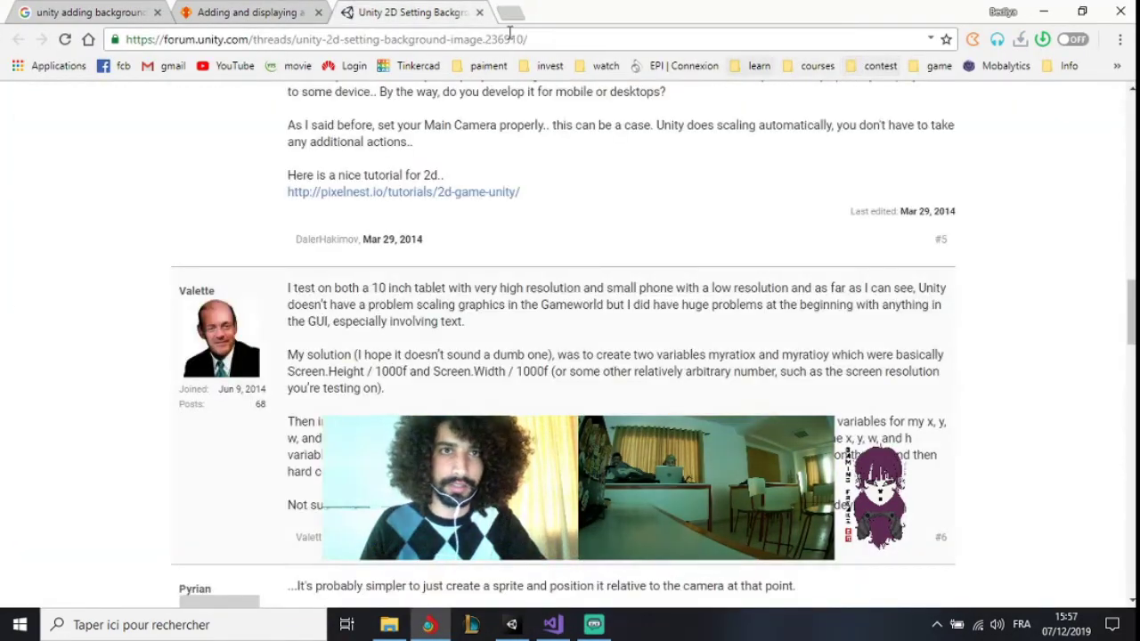
key("ctrl+w")
key("ctrl+w")
left_click(187, 12)
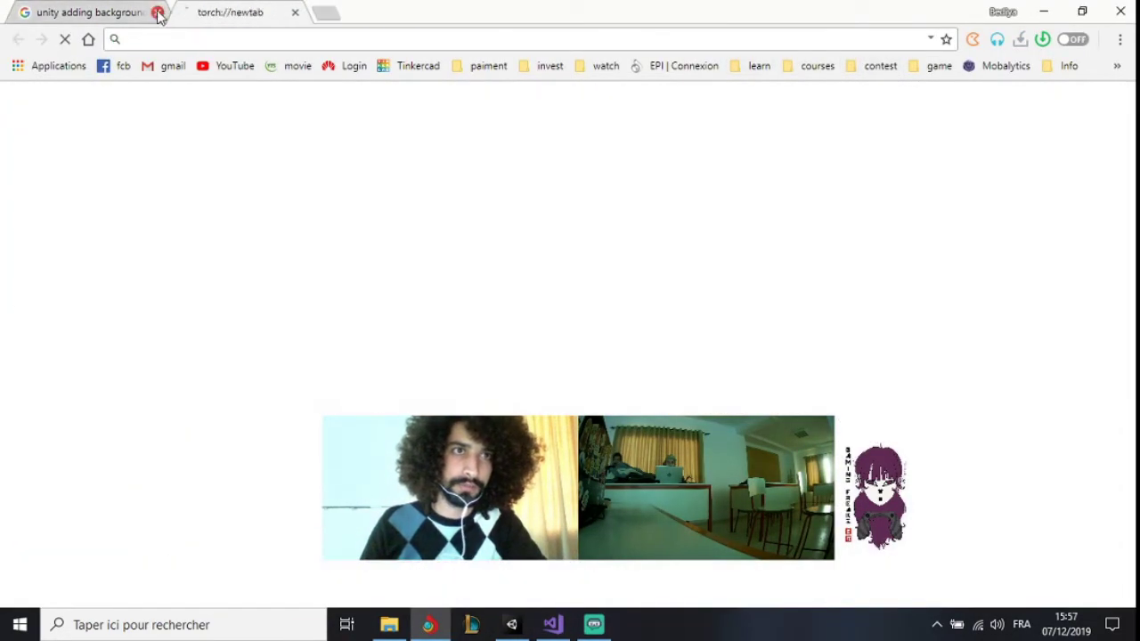
key("ctrl+shift+Tab")
key("ctrl+w")
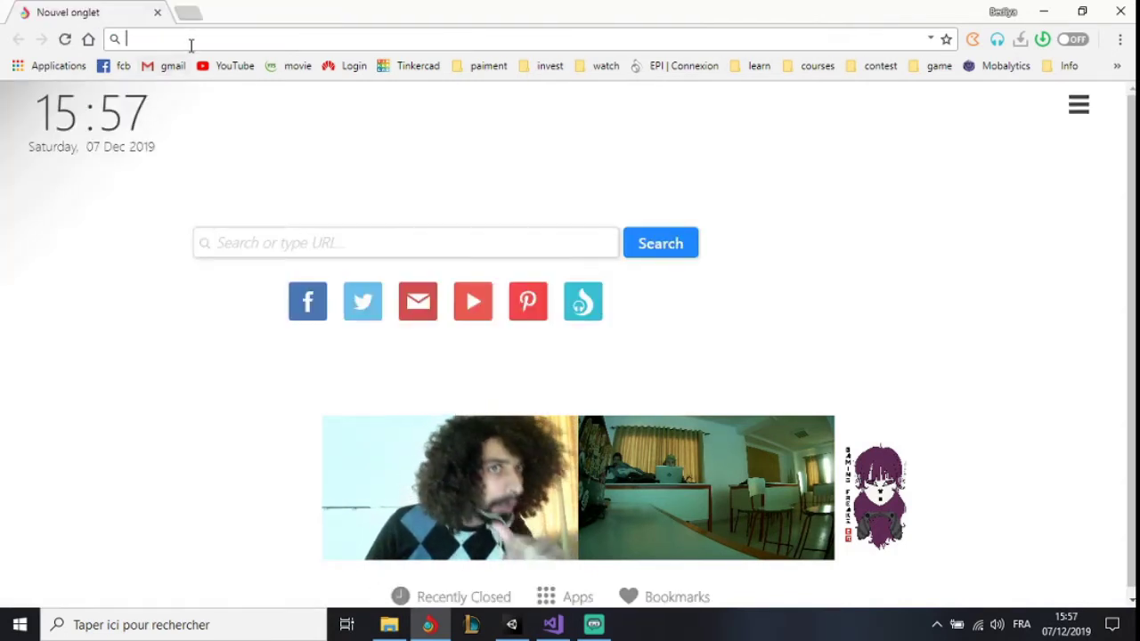
left_click(190, 45)
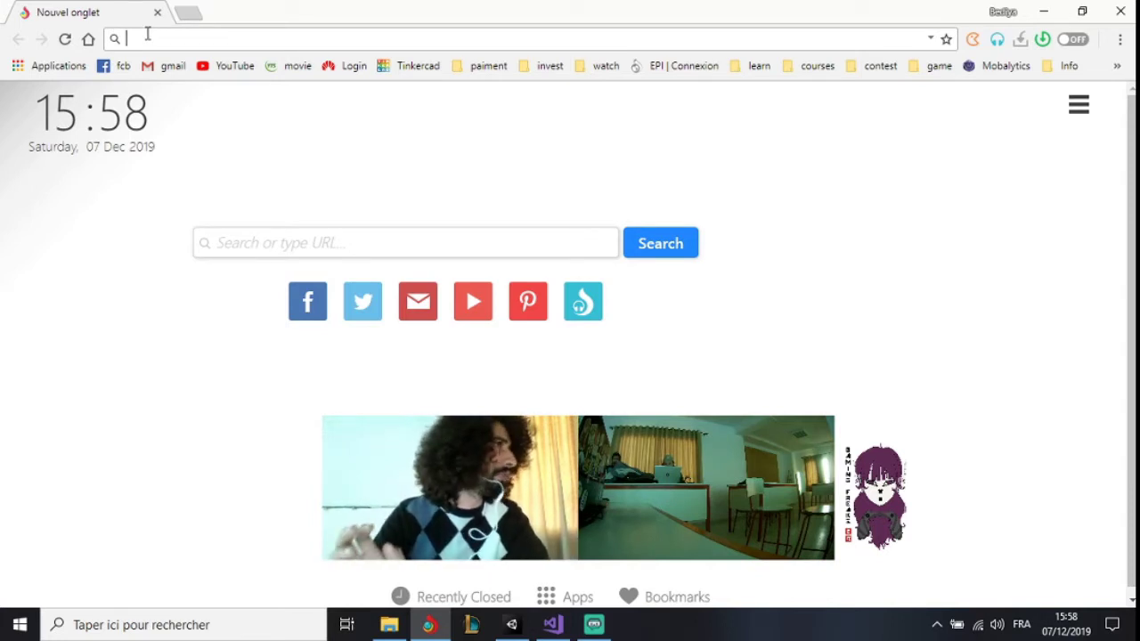
type("cha")
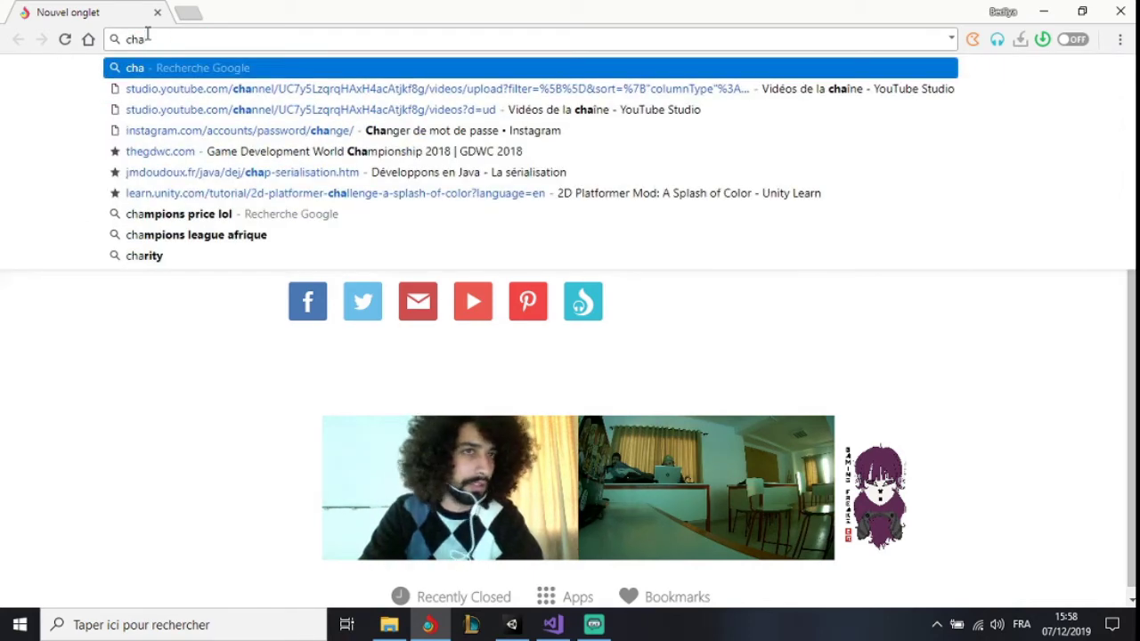
type("rac")
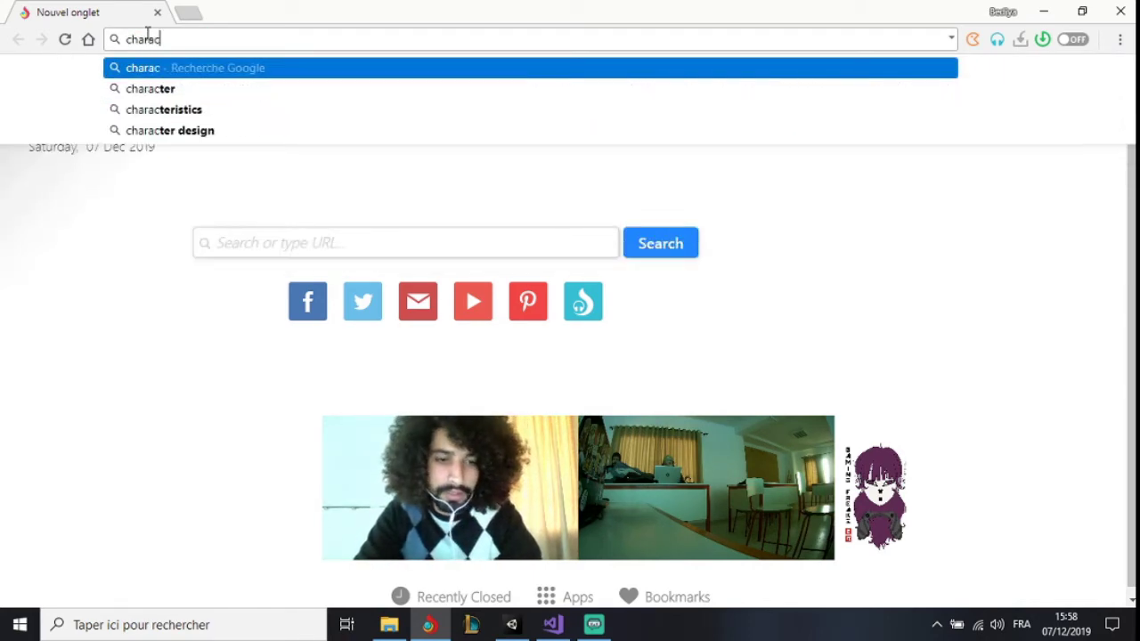
type("ter")
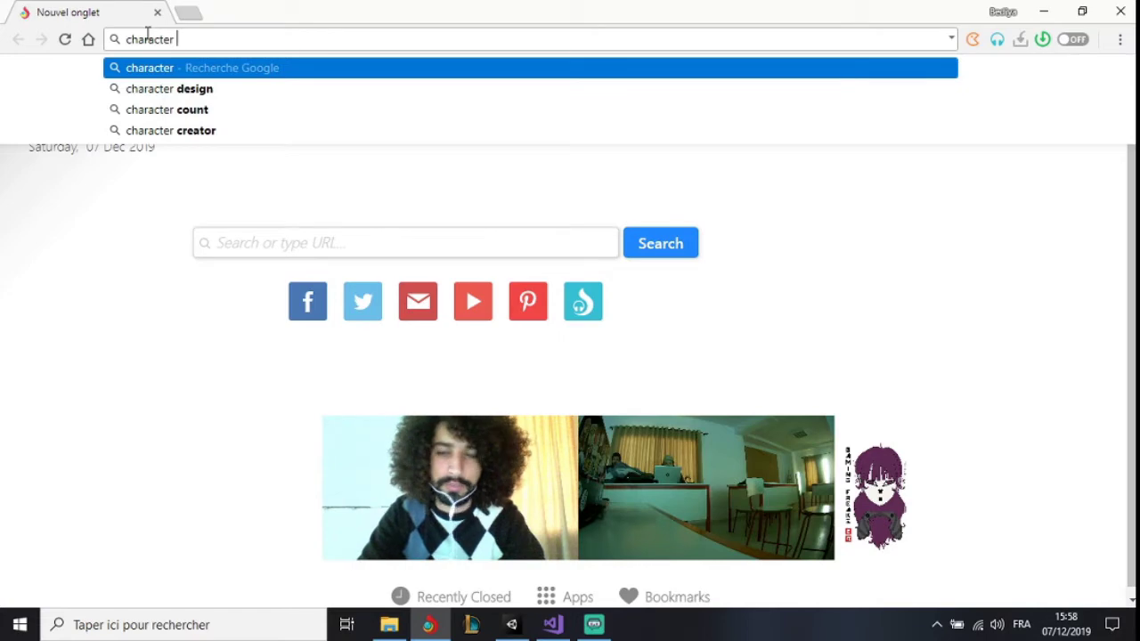
type(" 2d spri")
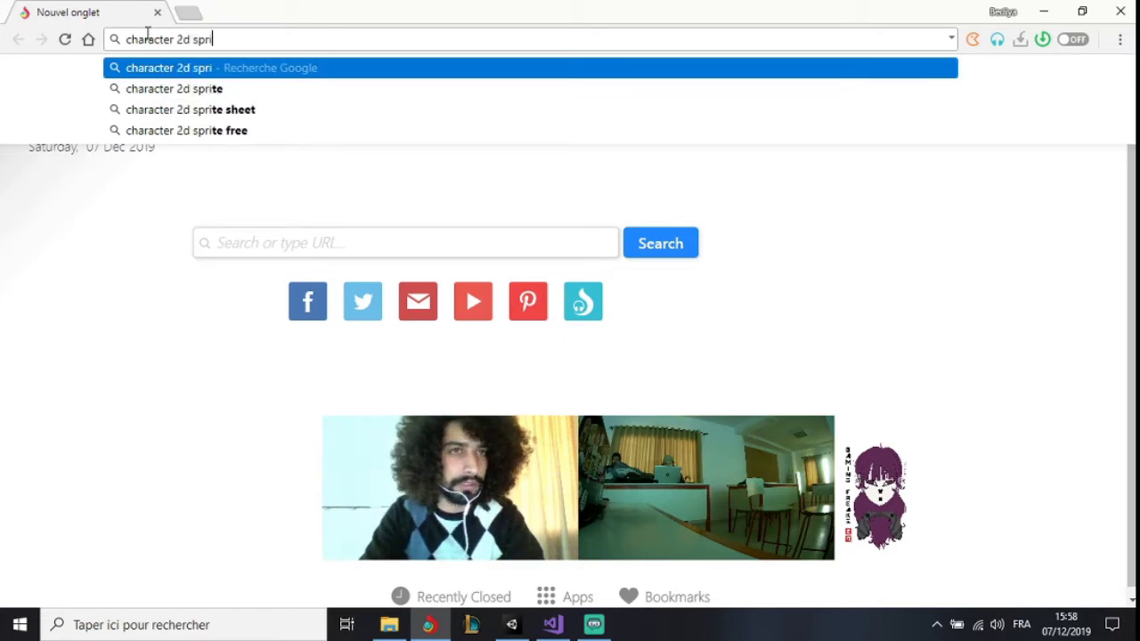
type("te sheet")
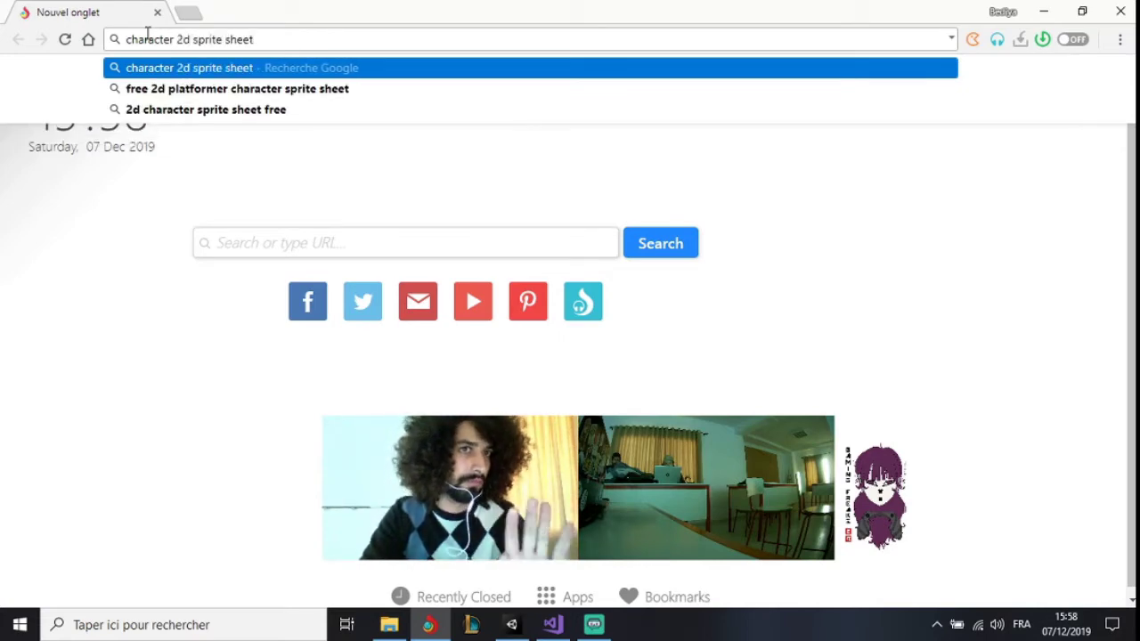
Run the search and filter the image results to Couleur > Transparent
key("Return")
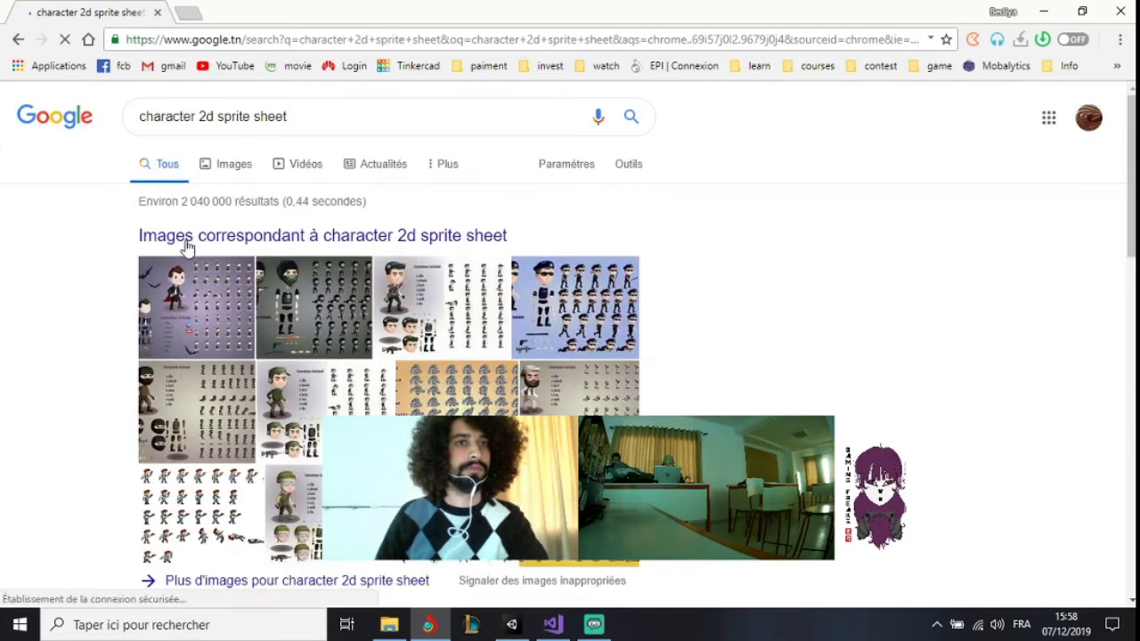
left_click(251, 169)
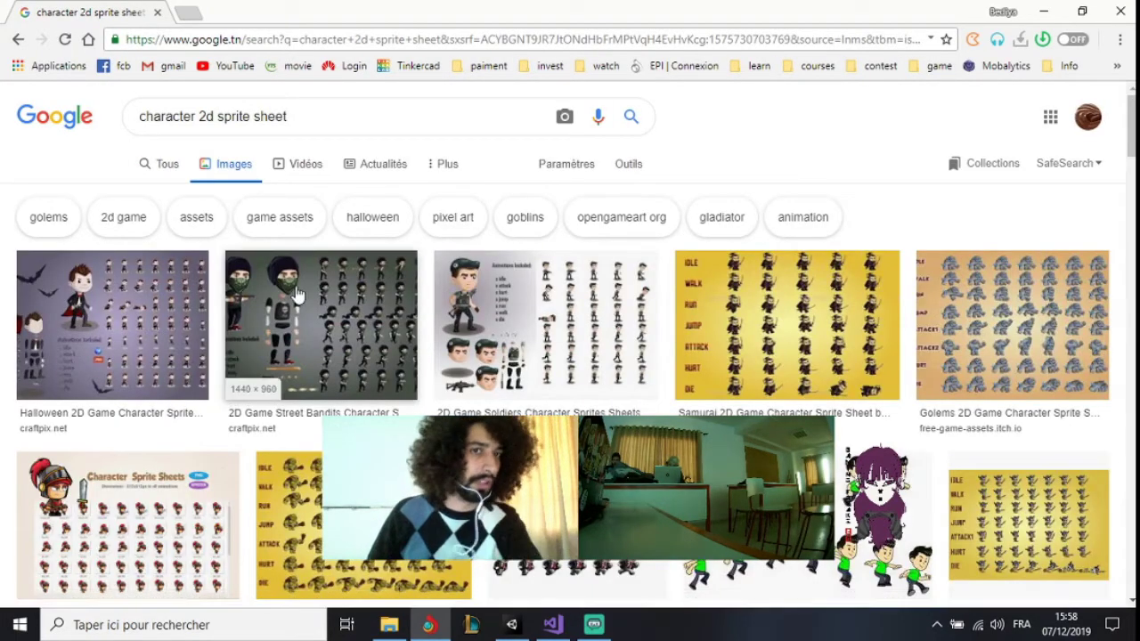
left_click(627, 163)
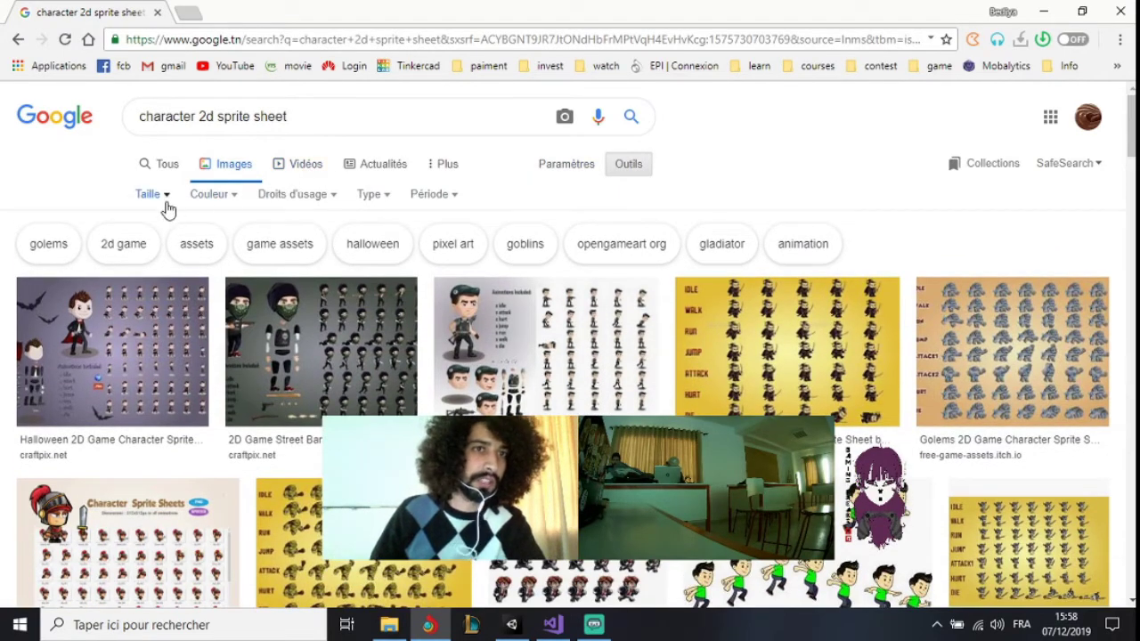
left_click(210, 203)
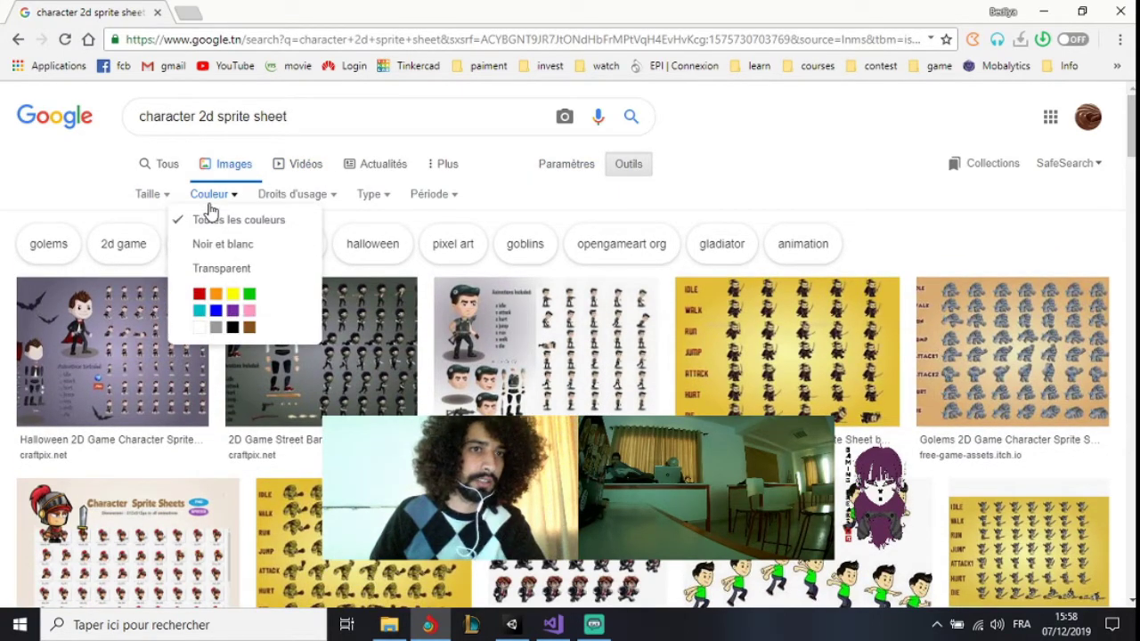
left_click(241, 269)
scroll(217, 247, "down", 1)
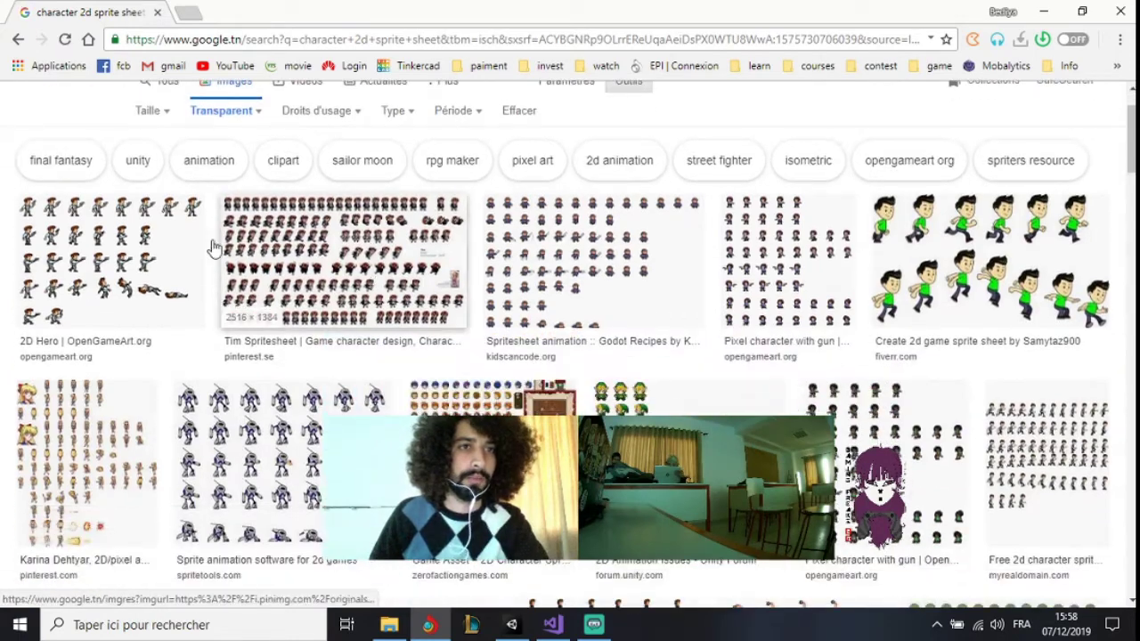
Preview the 2D Hero, Tim, KidsCanCode and Pixel character with gun sprite sheets
left_click(148, 220)
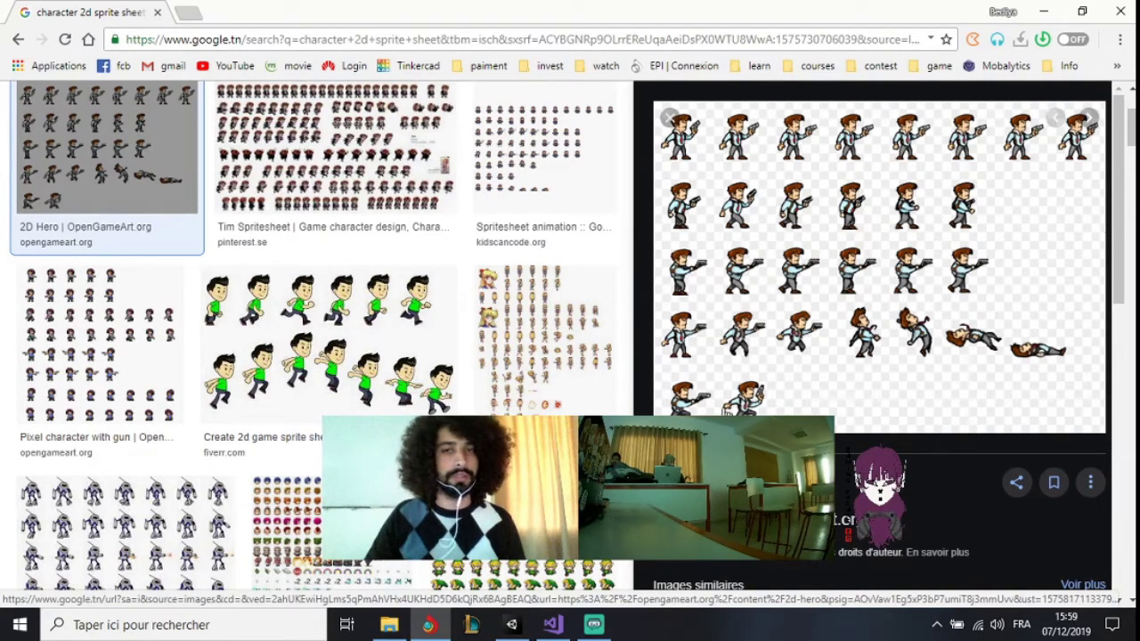
key("Right")
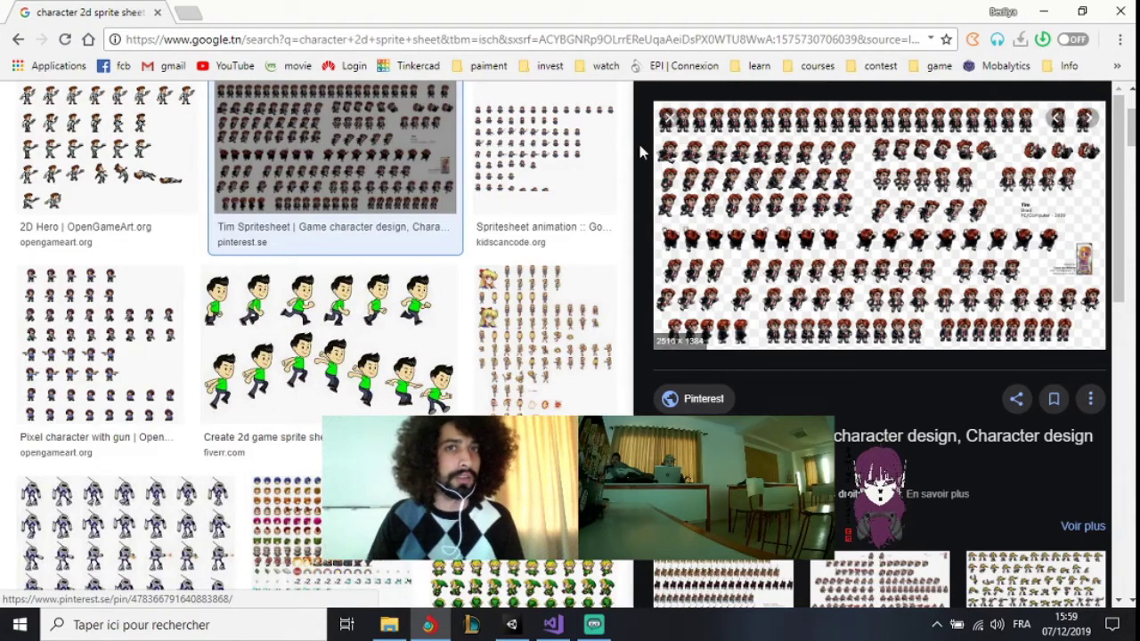
left_click(584, 153)
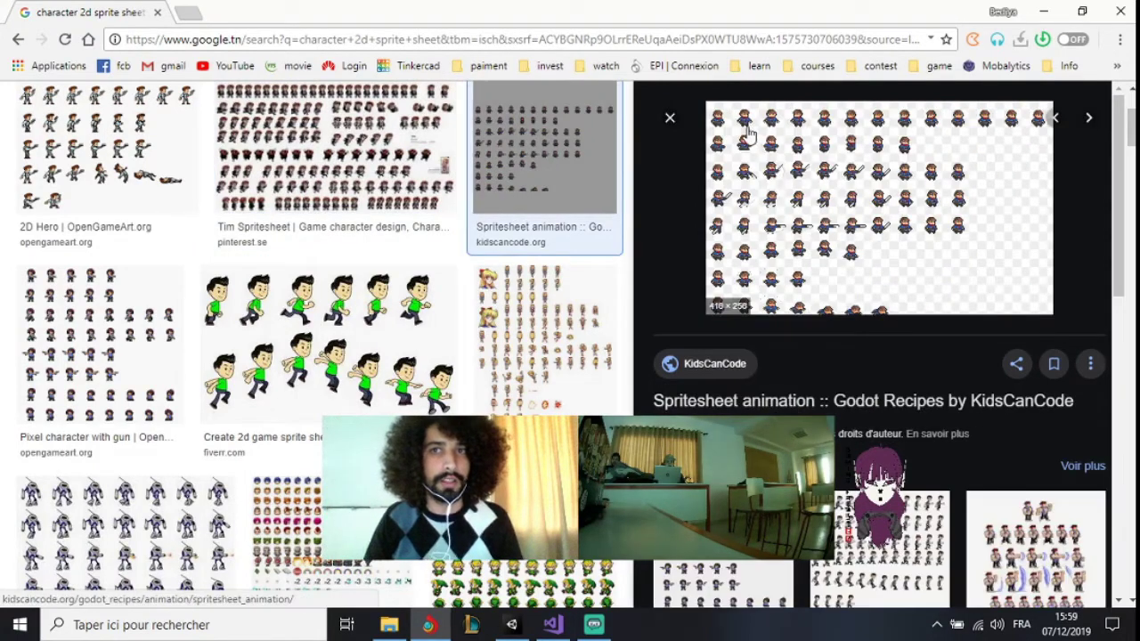
left_click(149, 305)
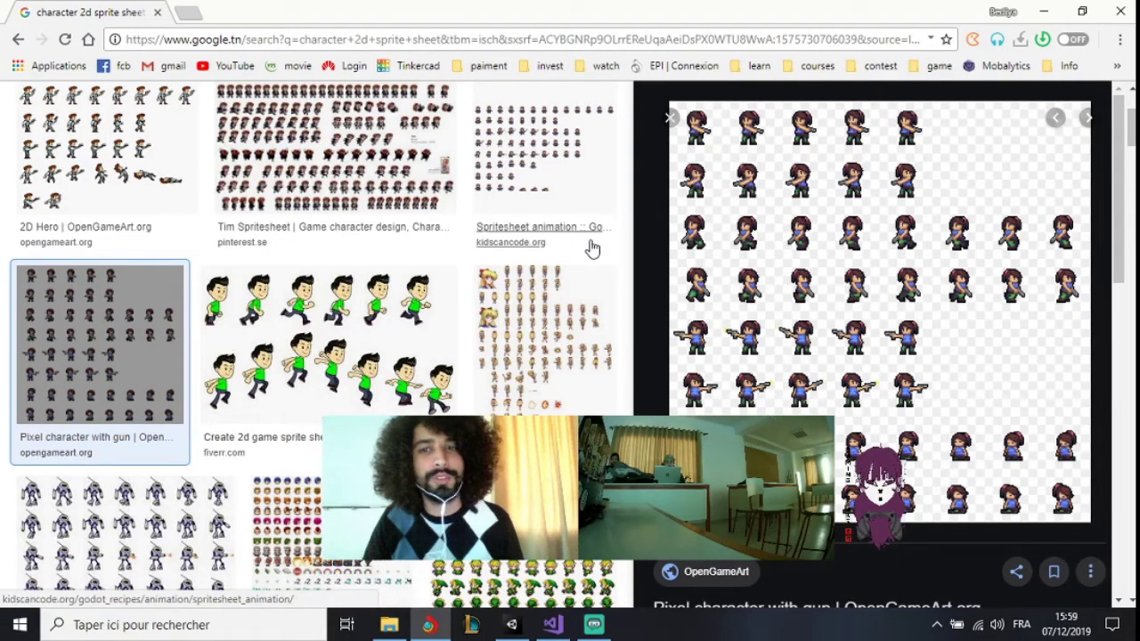
scroll(592, 249, "down", 1)
Compare the green running-boy, pixel-art girl, robot and Free 2d character sprite sheets
left_click(424, 261)
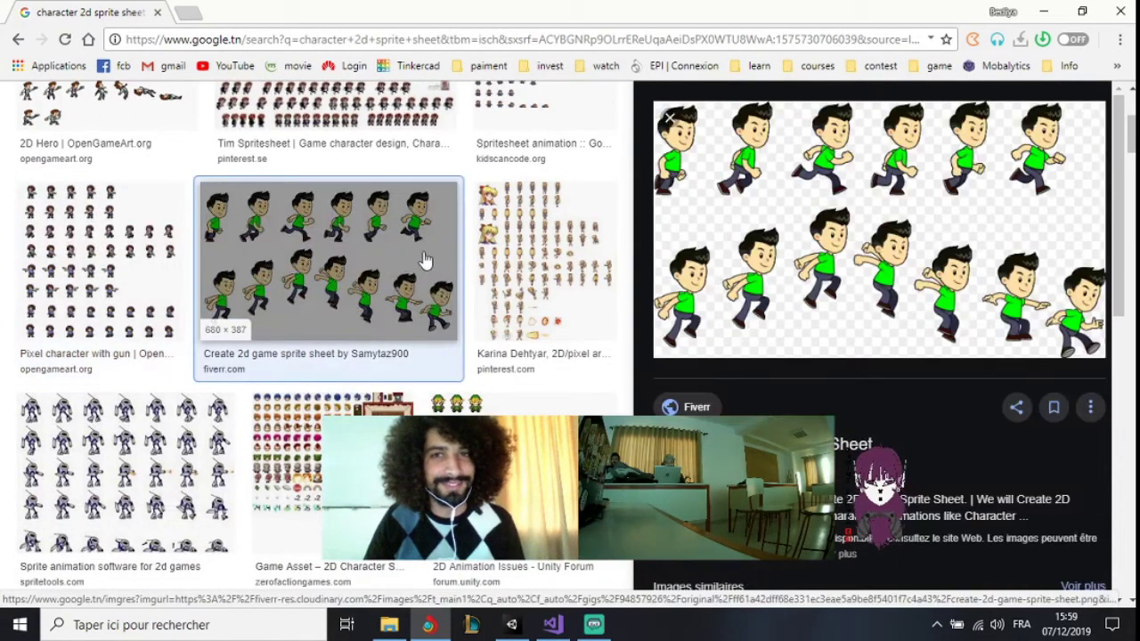
left_click(486, 242)
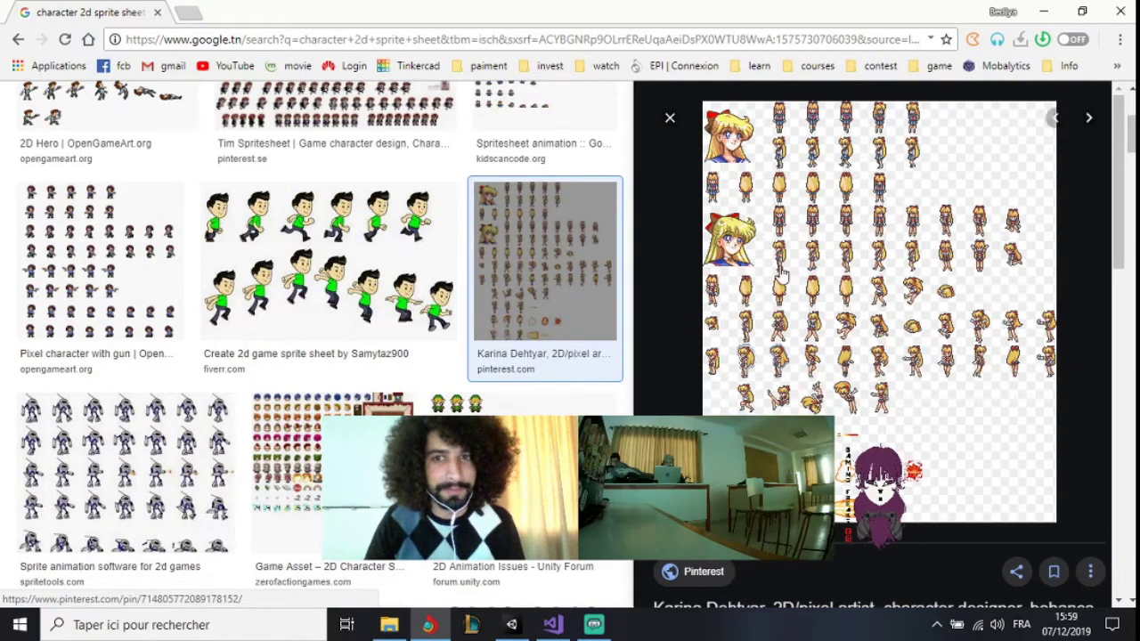
left_click(95, 439)
scroll(272, 383, "down", 4)
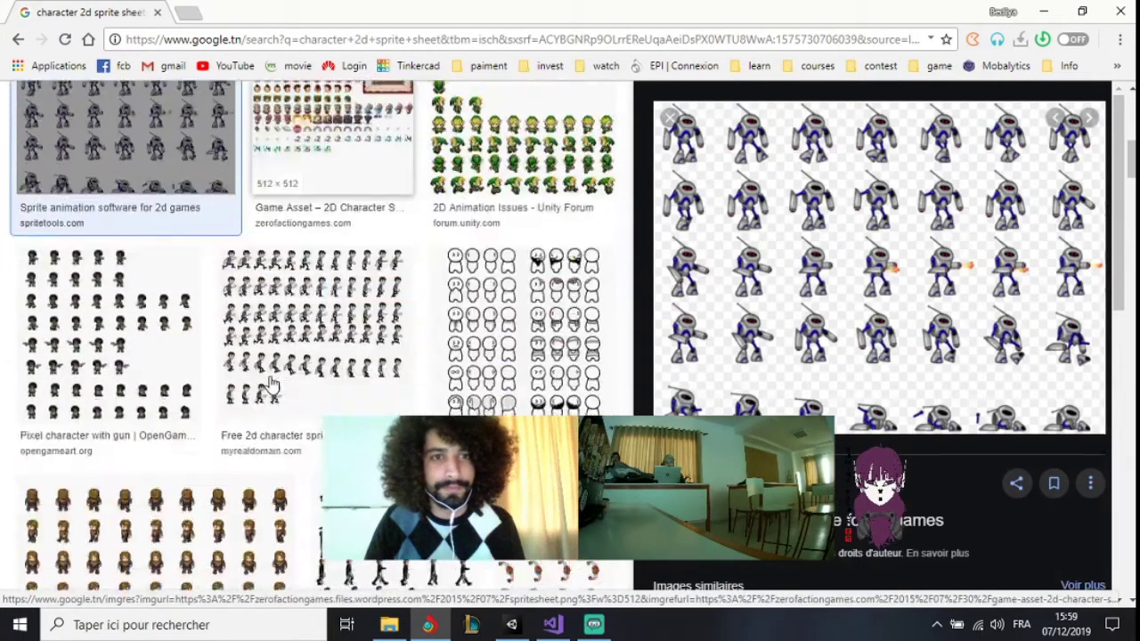
scroll(272, 383, "down", 1)
left_click(272, 356)
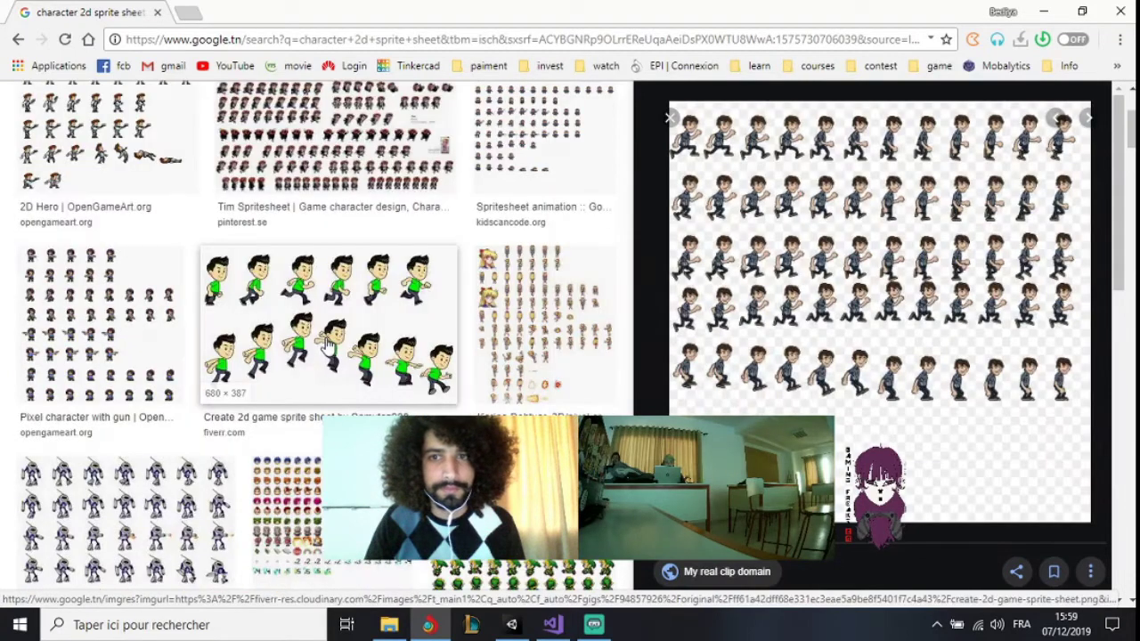
left_click(80, 302)
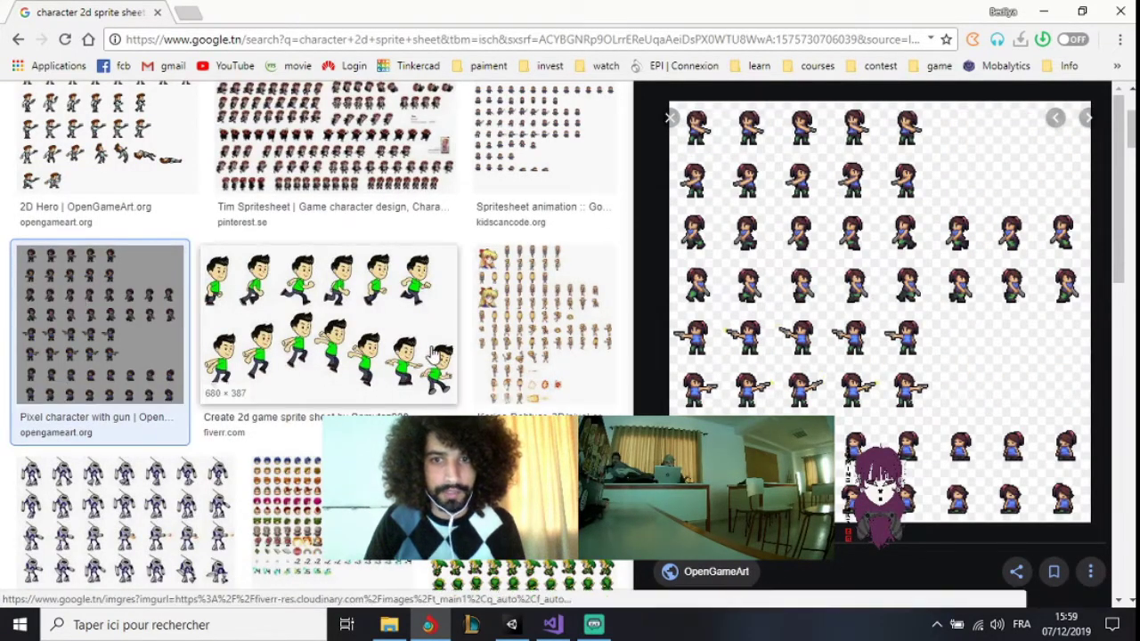
Preview more candidates, including the Free 2d character sprites clipart, returning to the gunner sheet
scroll(412, 356, "down", 2)
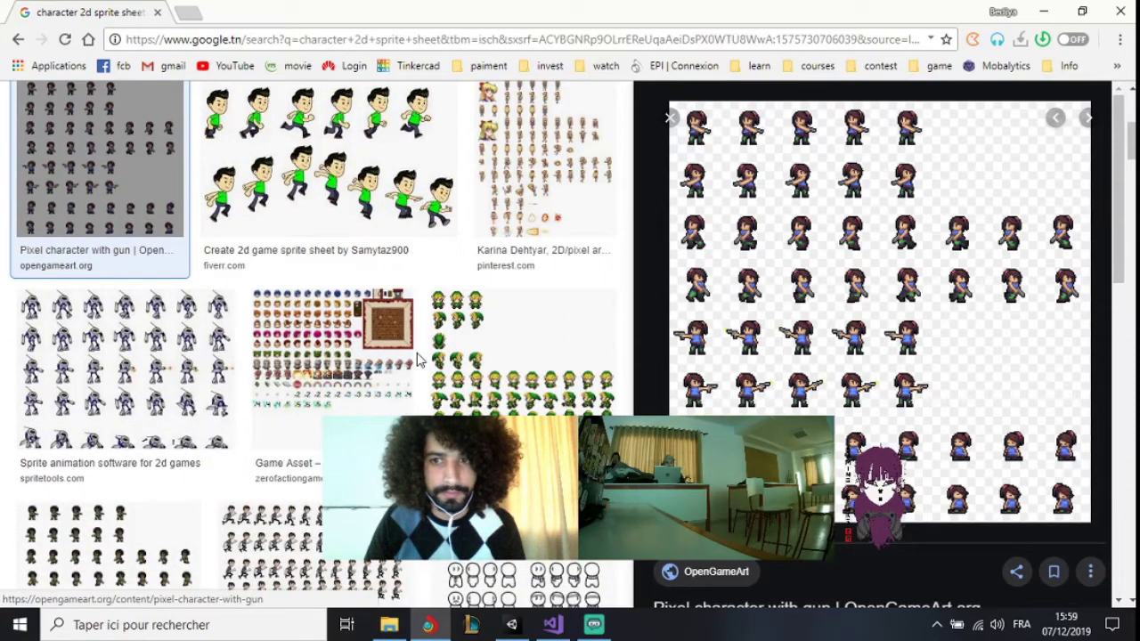
scroll(419, 358, "down", 3)
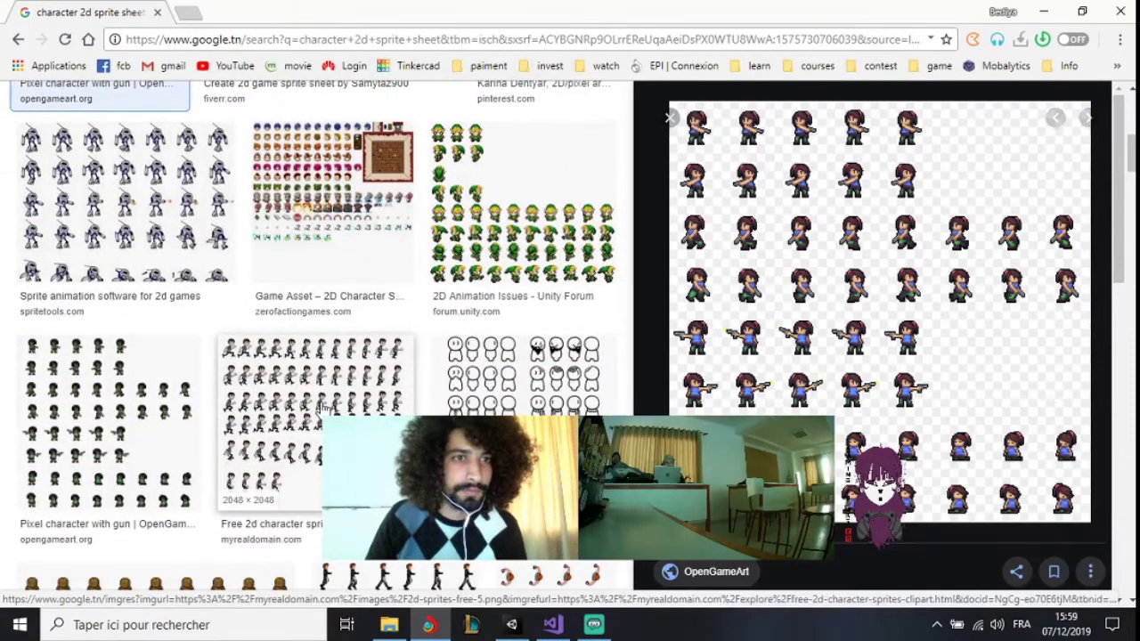
left_click(324, 407)
left_click(143, 352)
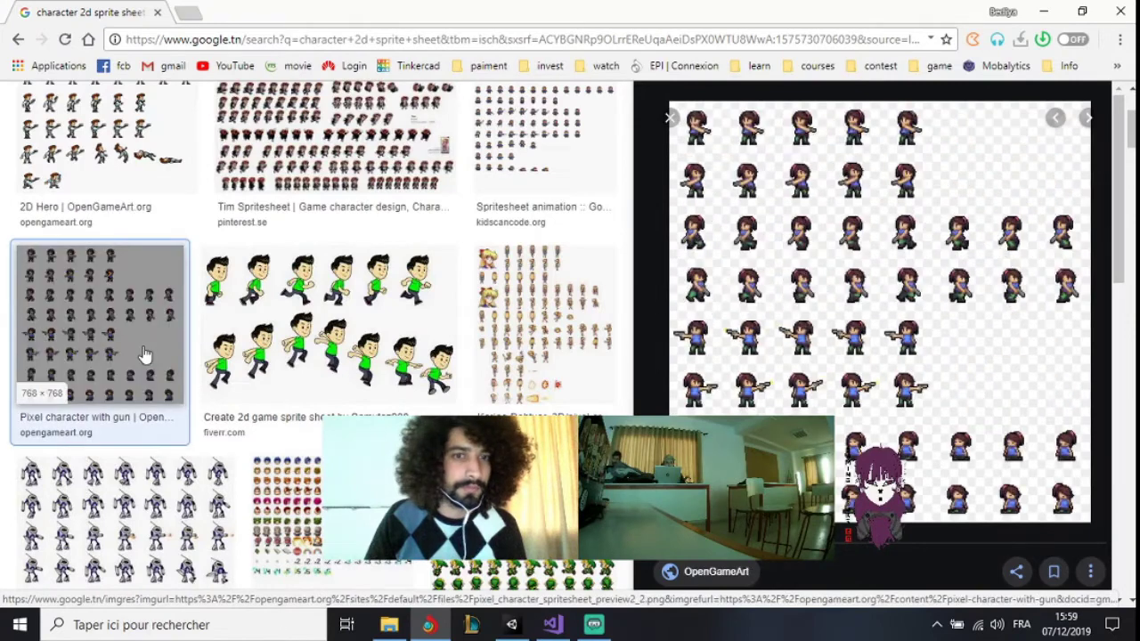
scroll(369, 384, "down", 1)
scroll(369, 385, "down", 5)
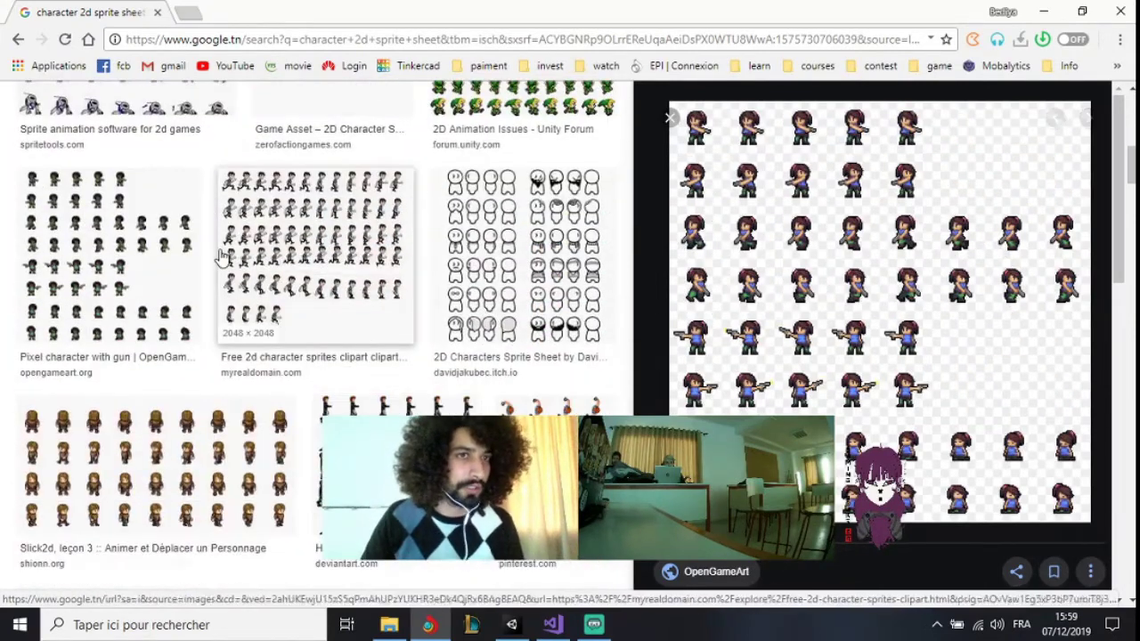
left_click(236, 258)
left_click(134, 340)
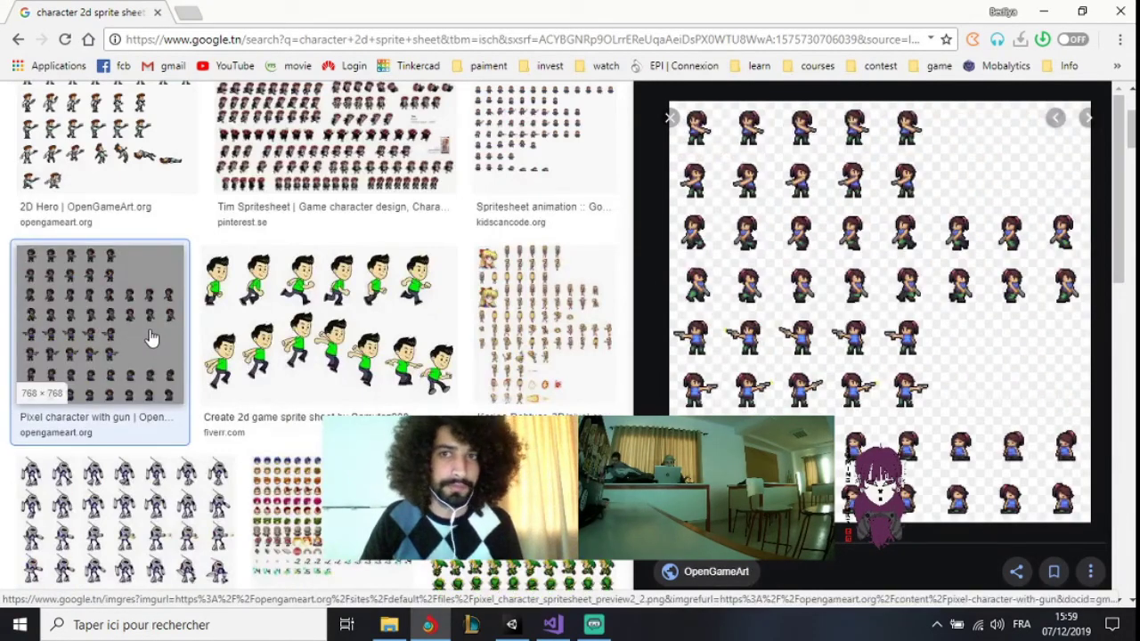
Check the Slick2d sprite sheet, then settle on the OpenGameArt Pixel character with gun preview
scroll(151, 337, "down", 2)
scroll(154, 337, "down", 2)
scroll(153, 337, "down", 2)
scroll(169, 336, "down", 3)
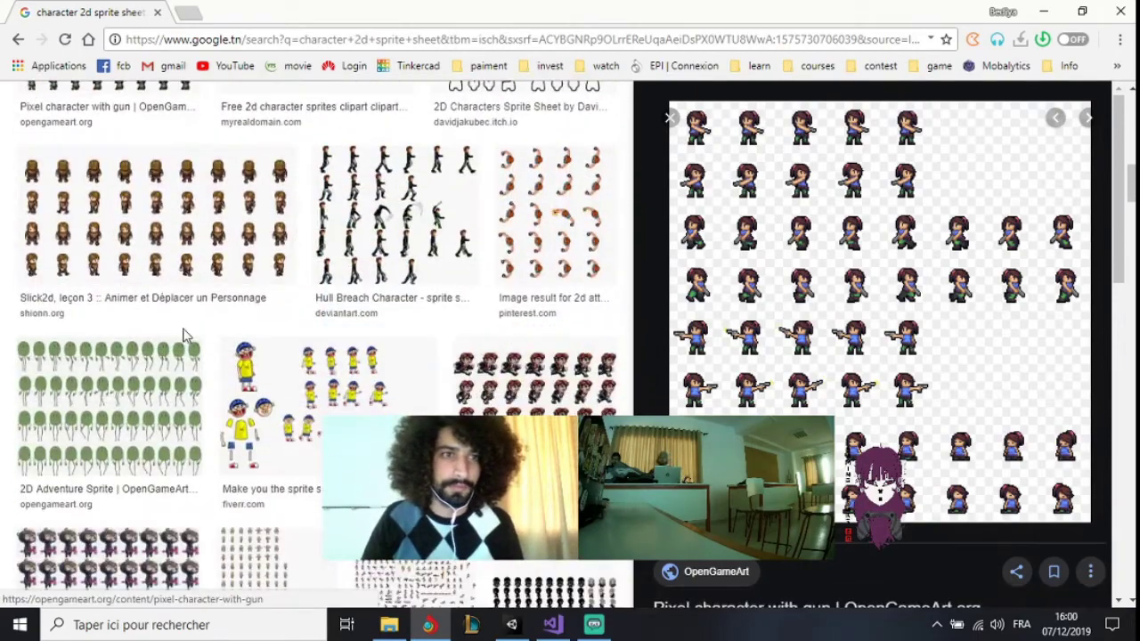
left_click(178, 227)
scroll(169, 222, "up", 2)
scroll(174, 227, "up", 10)
scroll(190, 241, "down", 3)
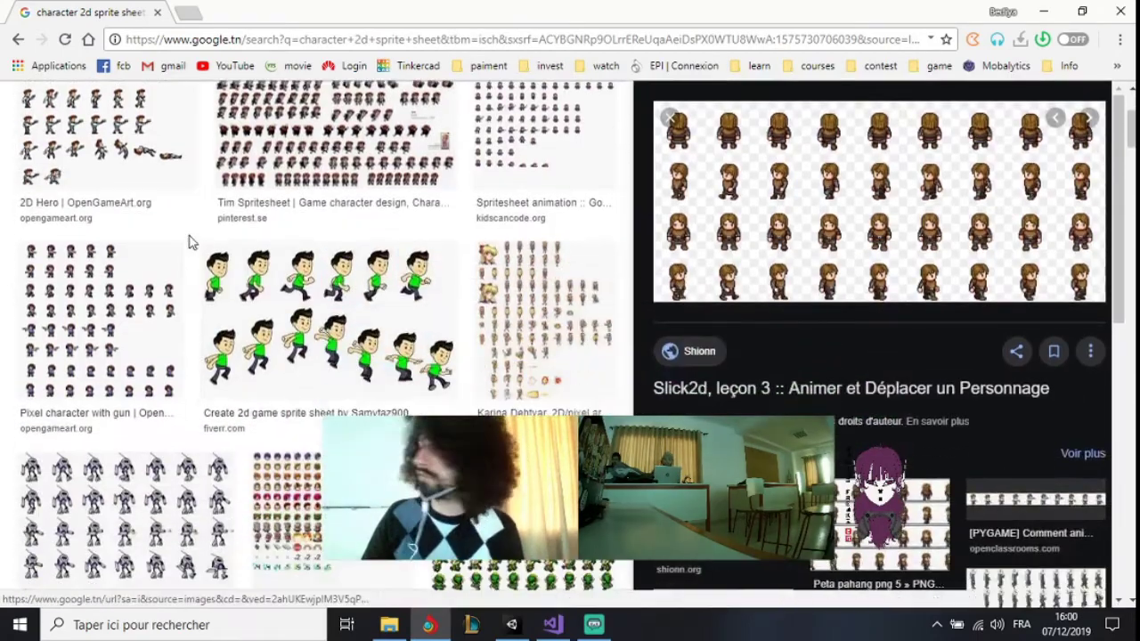
scroll(189, 241, "down", 2)
scroll(134, 236, "down", 3)
scroll(54, 231, "down", 1)
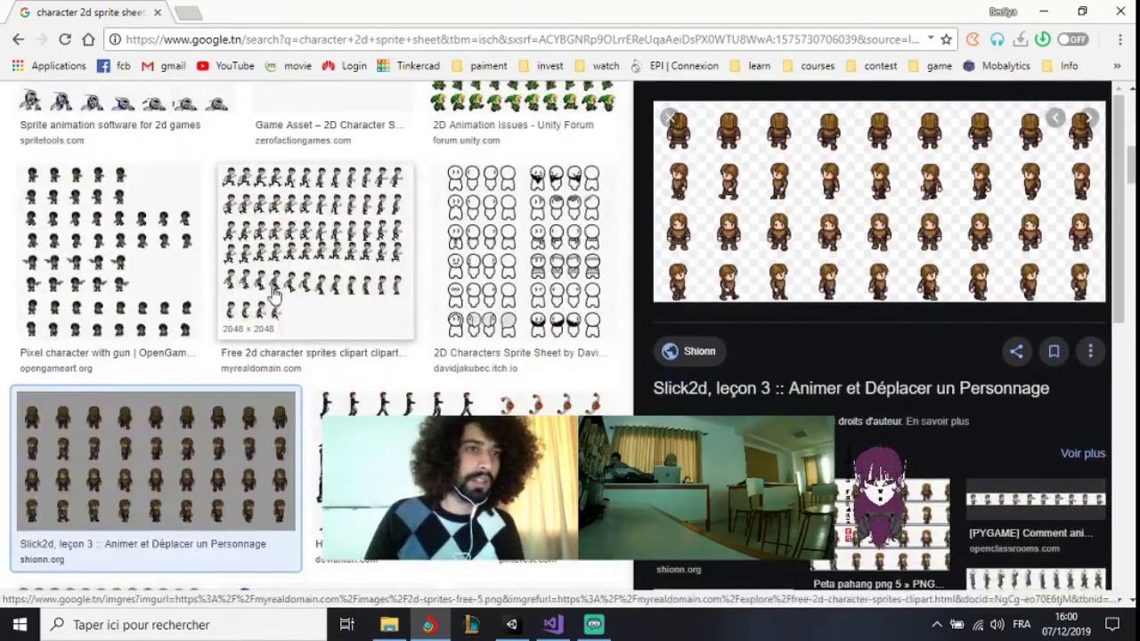
left_click(34, 232)
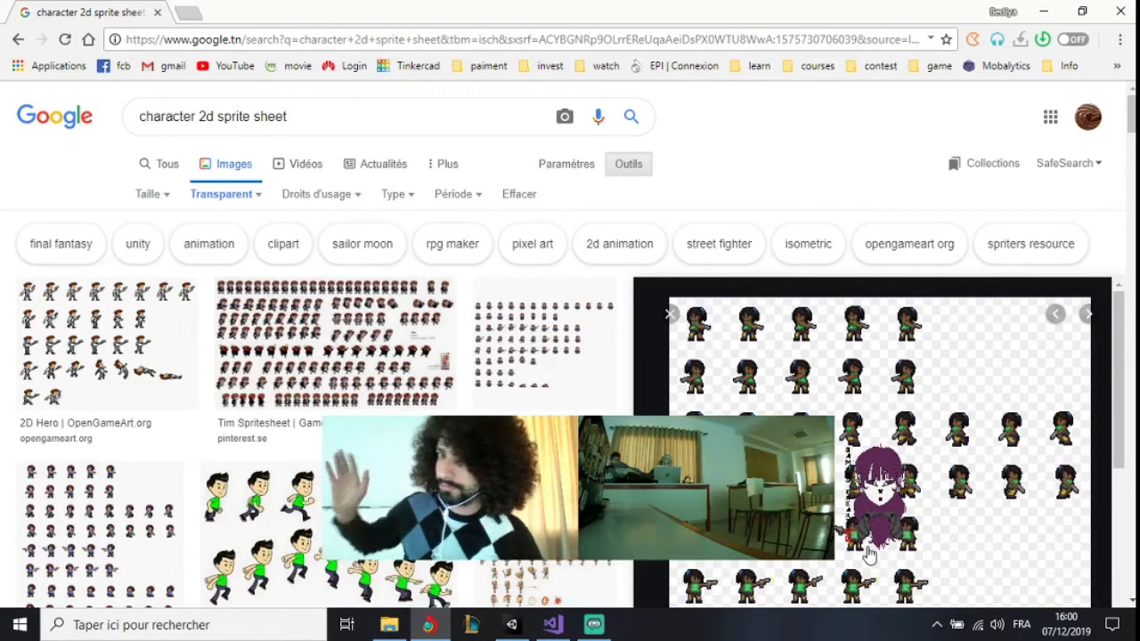
scroll(170, 393, "down", 1)
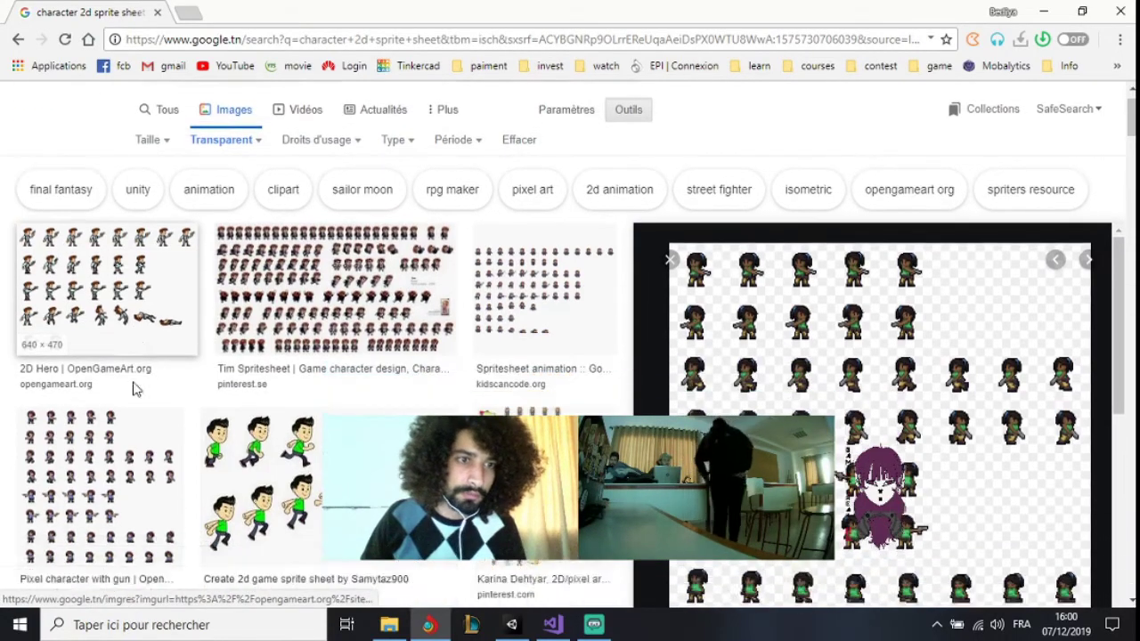
scroll(140, 394, "up", 1)
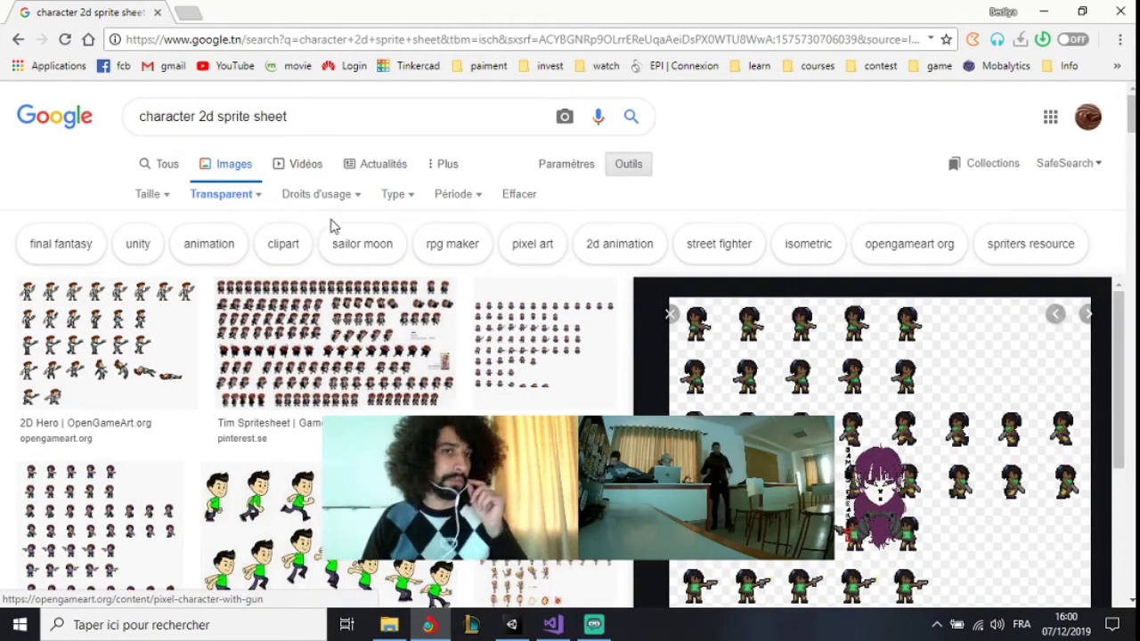
scroll(338, 258, "down", 3)
left_click(172, 274)
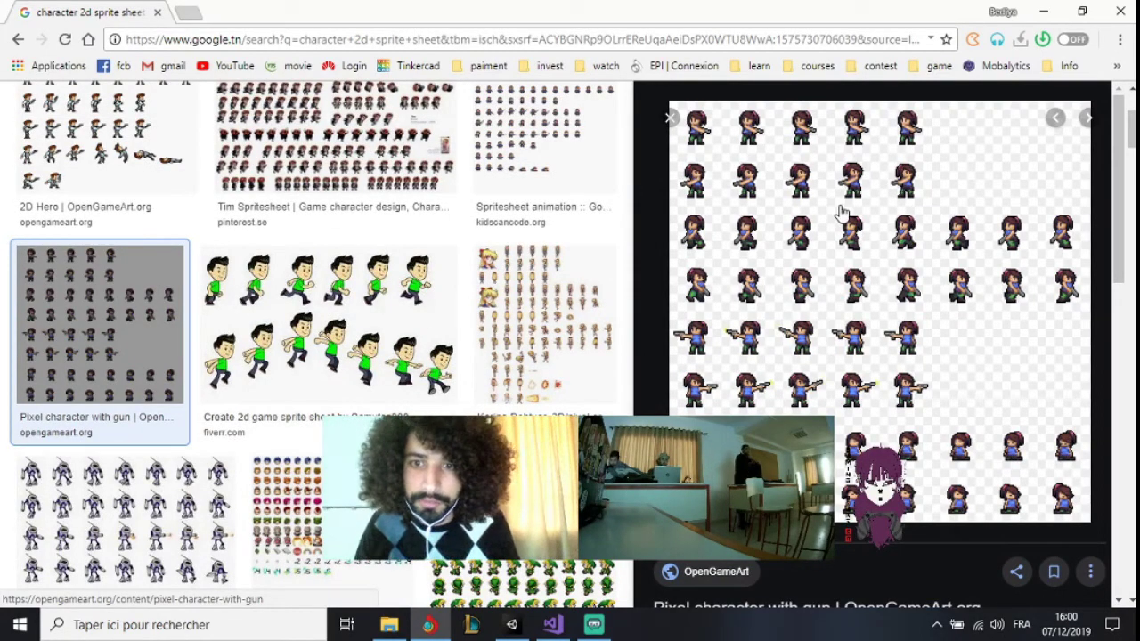
scroll(845, 212, "down", 1)
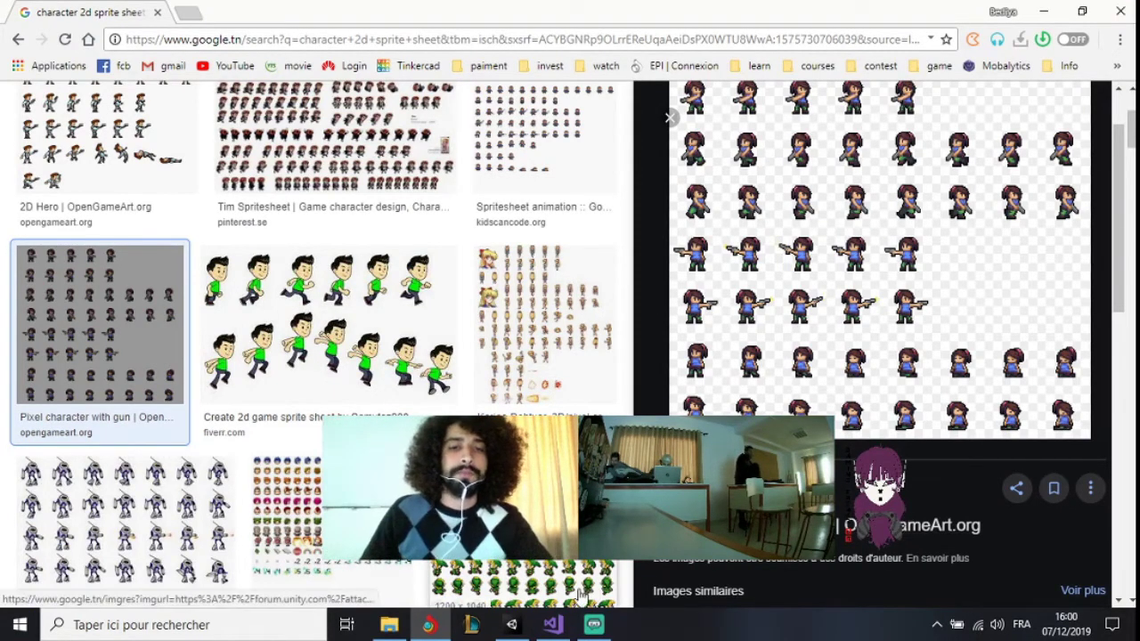
Start the Trying2D scene in Play mode and run the character left and right
left_click(511, 625)
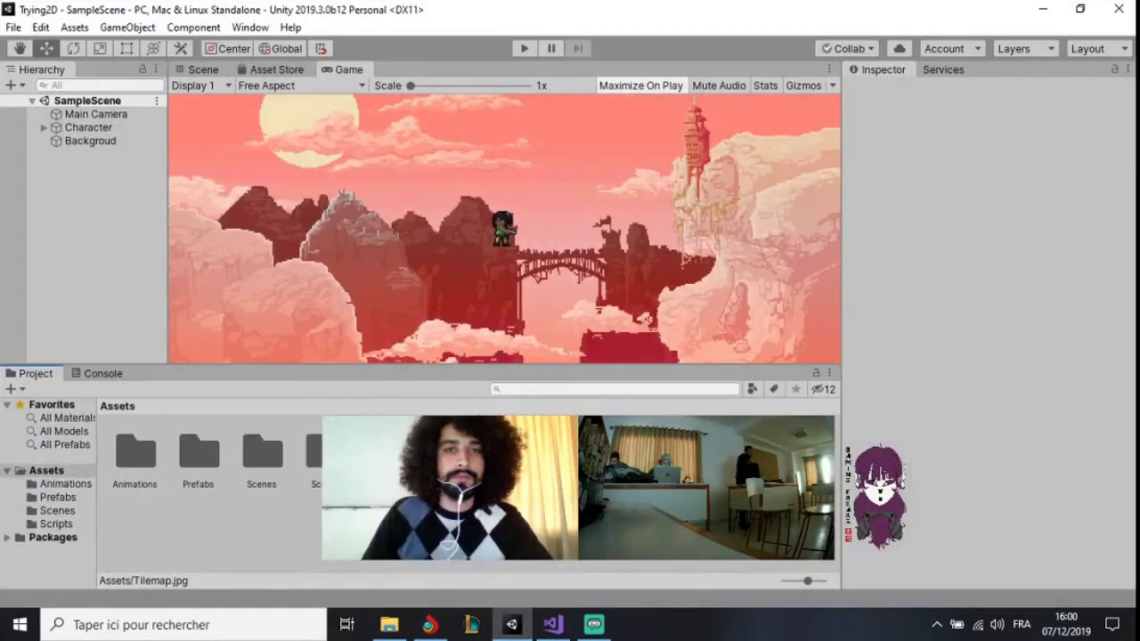
left_click(522, 50)
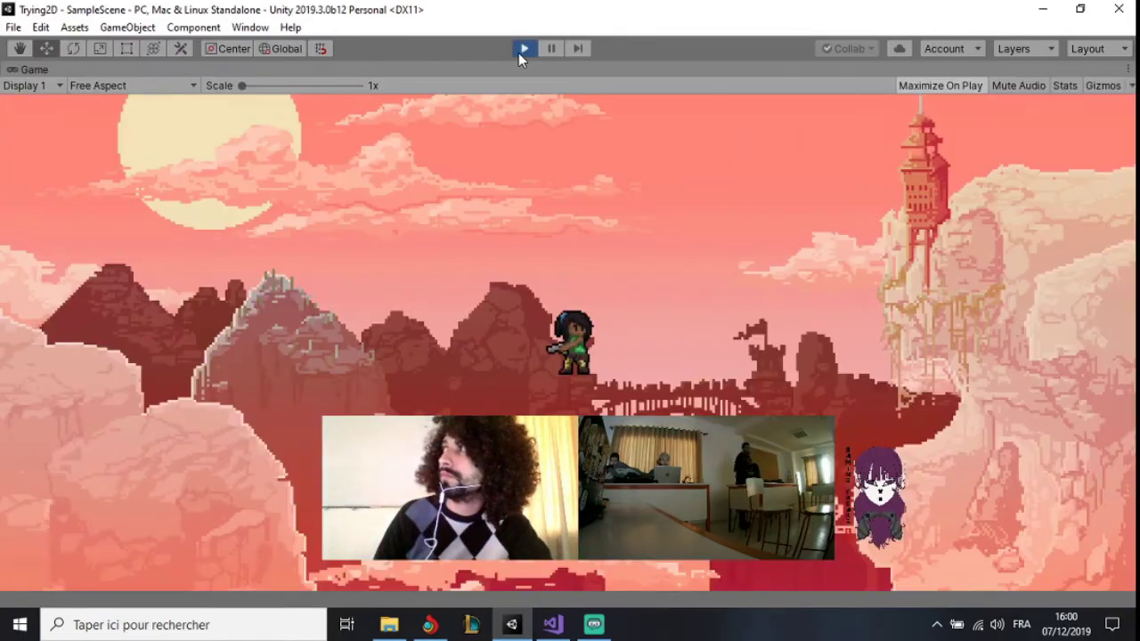
key("Left")
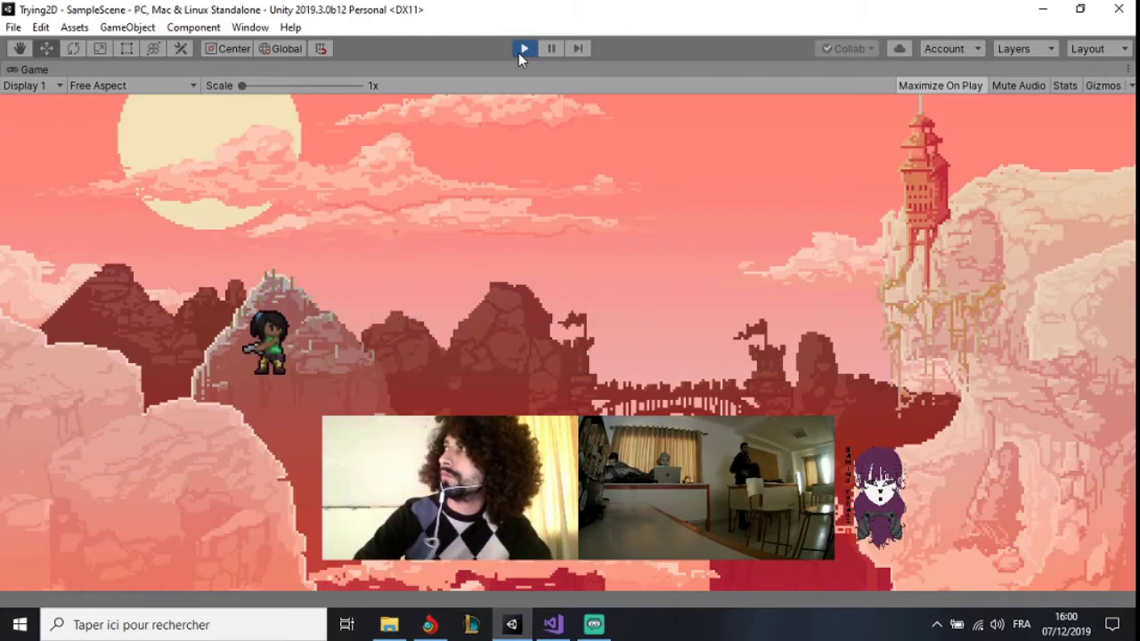
key("Right")
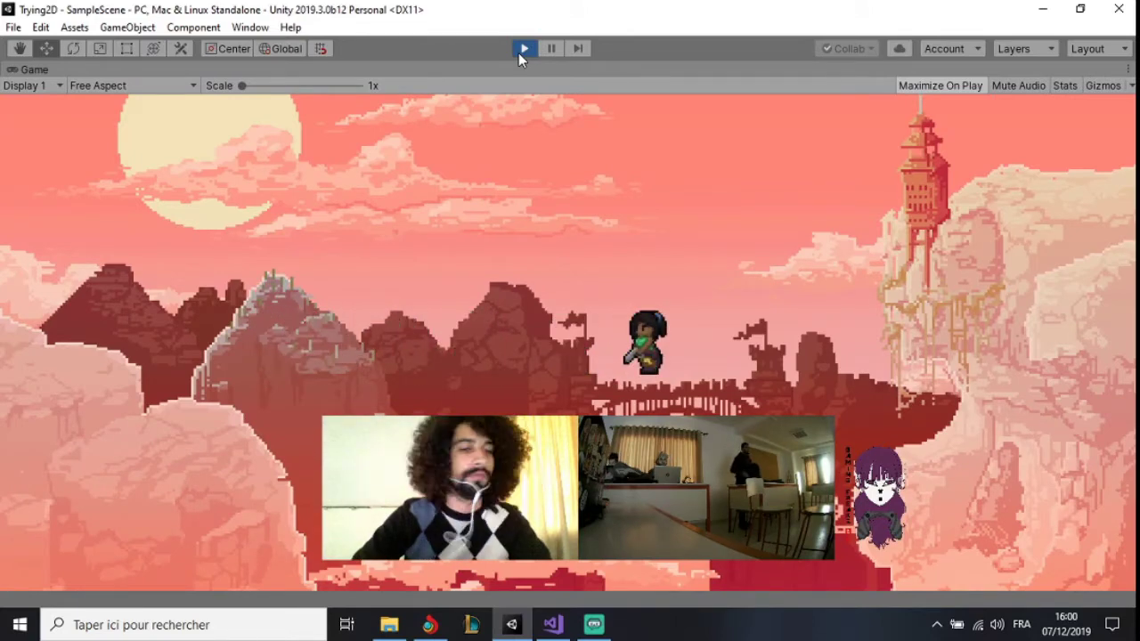
key("Left")
key("Right")
key("Right")
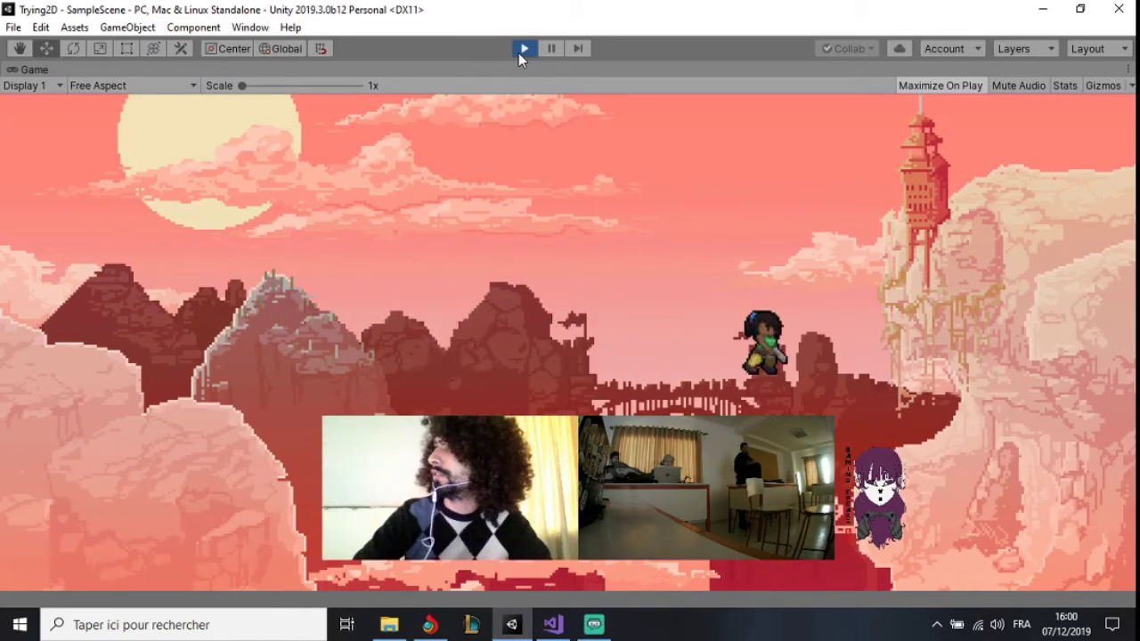
key("Left")
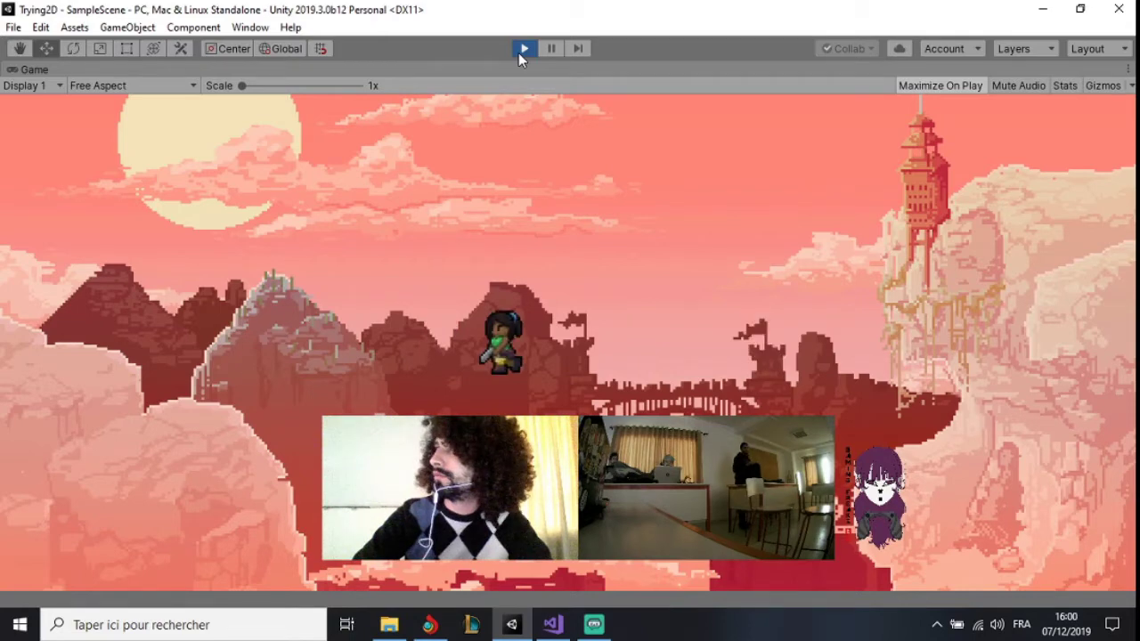
Keep running, firing and turning the character left and right, then stop Play mode
key("Left")
key("Right")
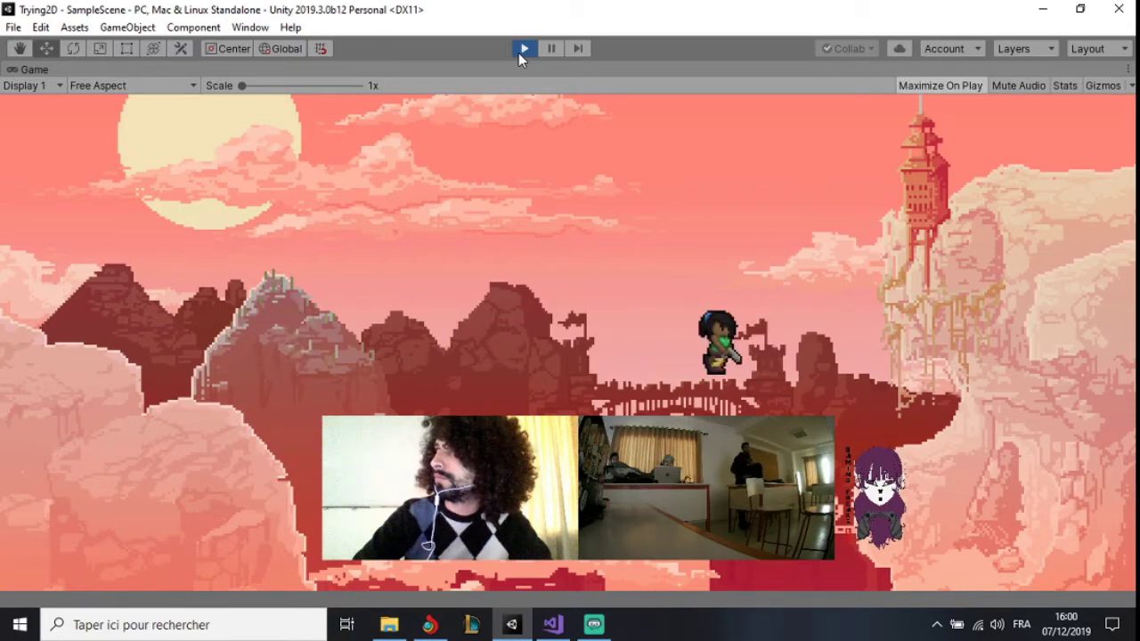
key("Left")
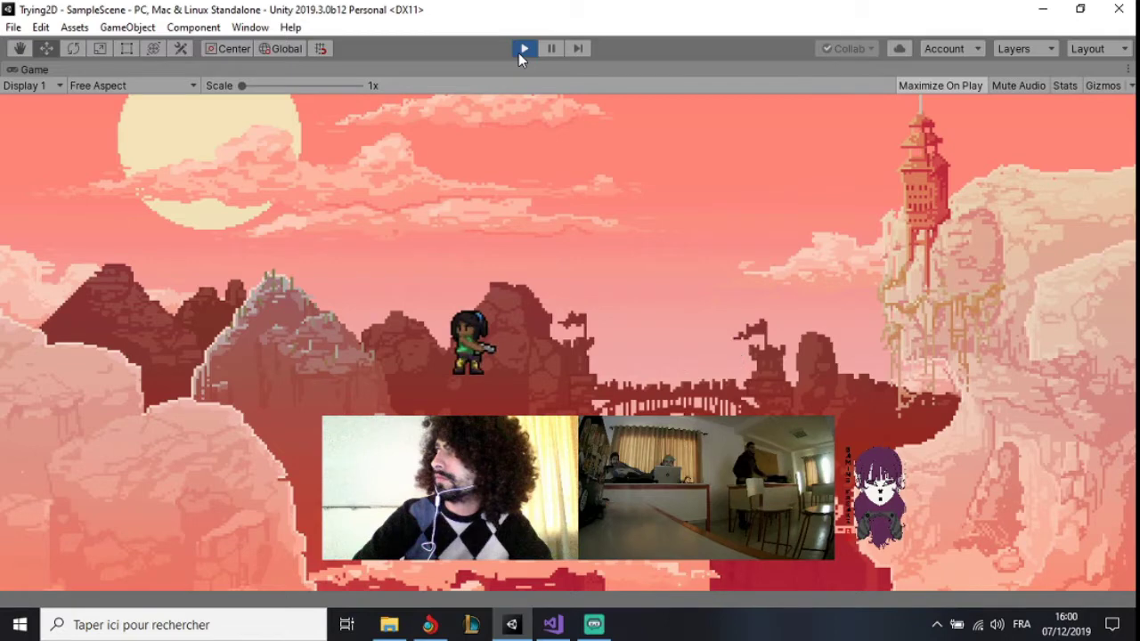
key("Left")
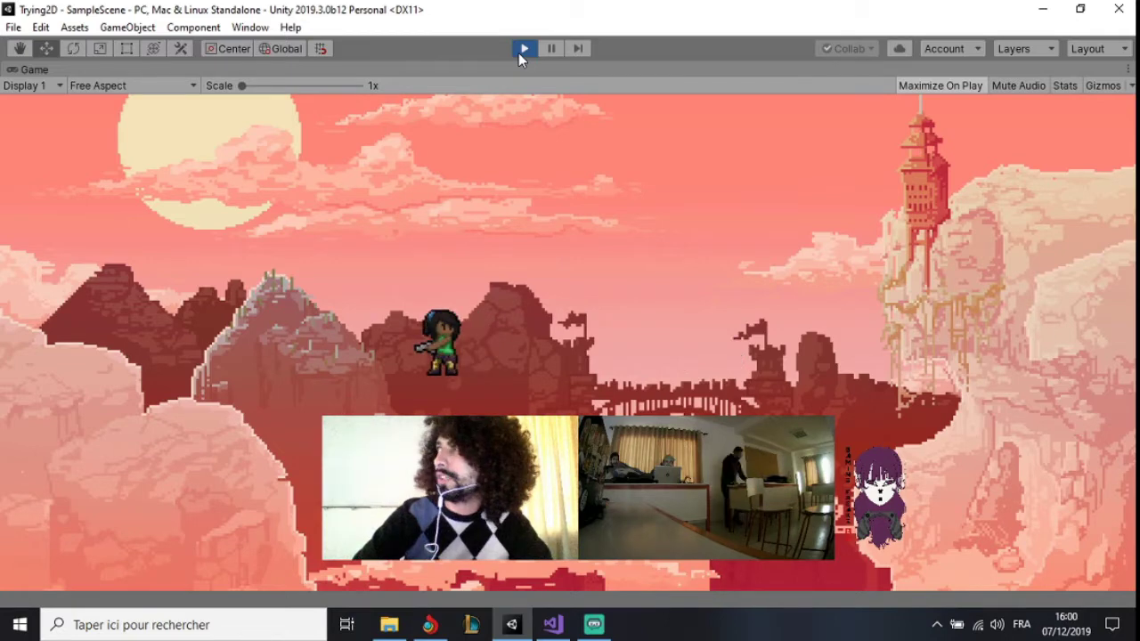
key("Right")
key("Left")
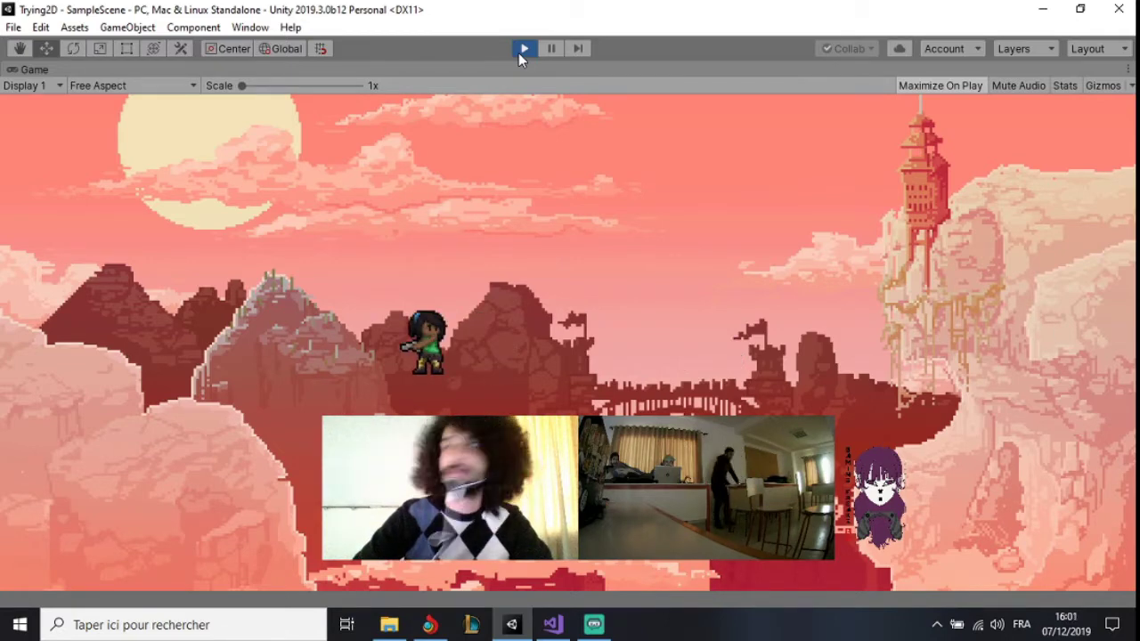
left_click(522, 52)
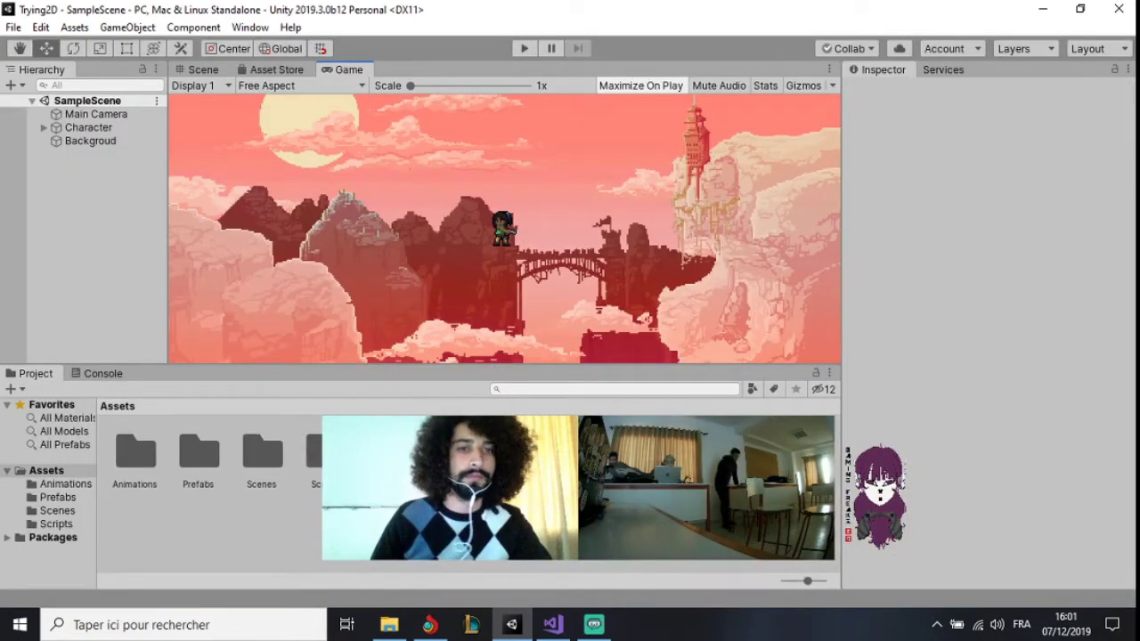
Choose File > New Project to bring up the create-new-project window with its templates
left_click(13, 27)
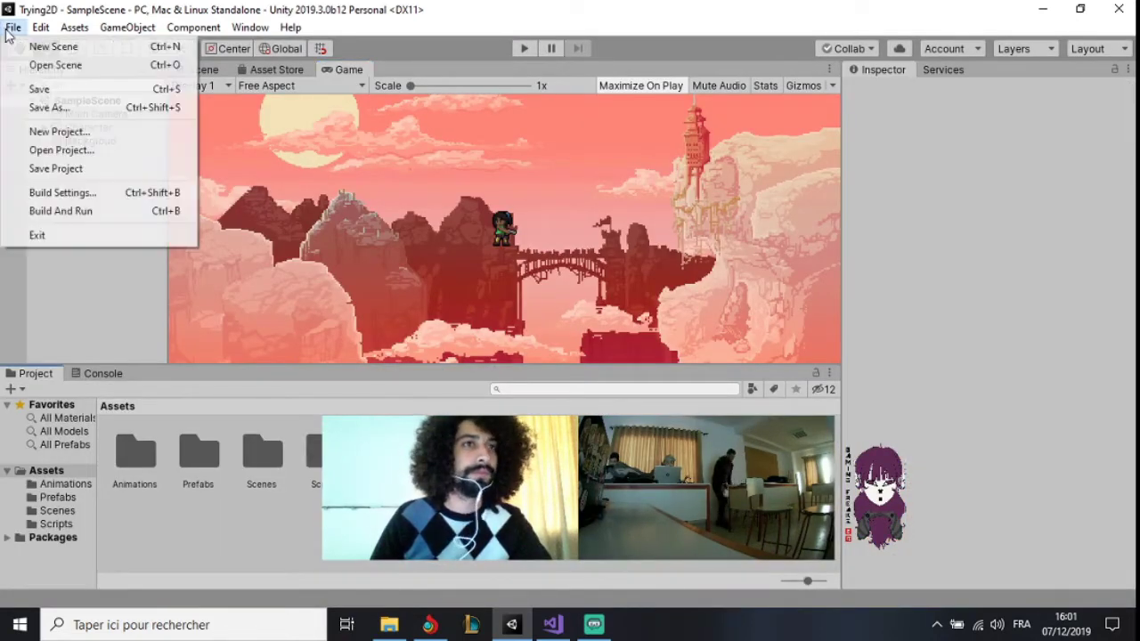
left_click(82, 131)
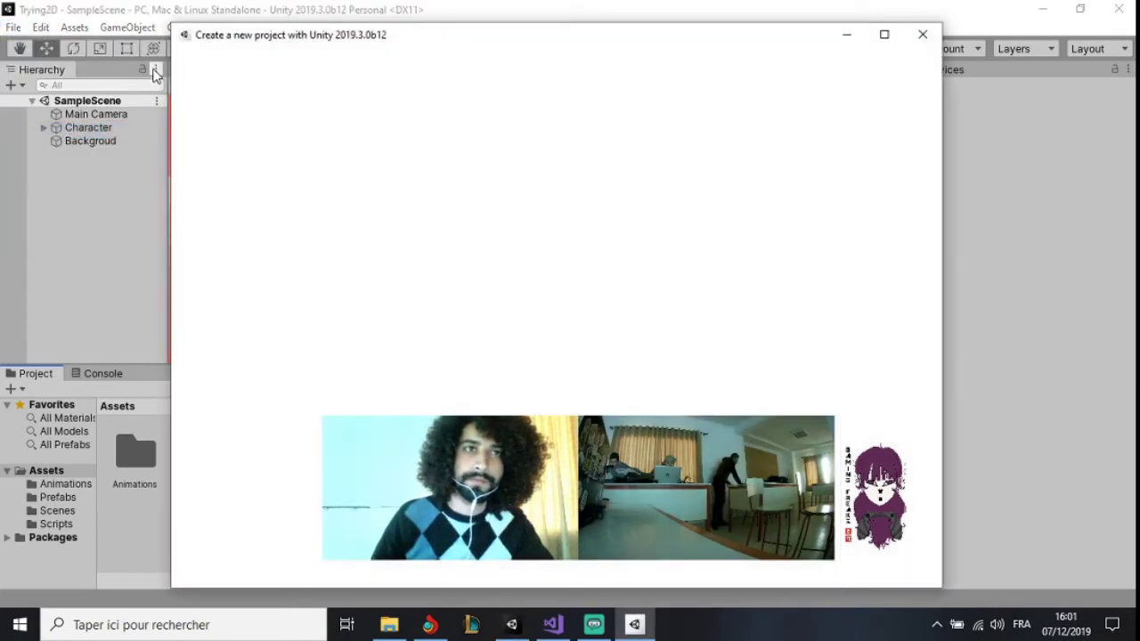
key("Escape")
left_click(13, 26)
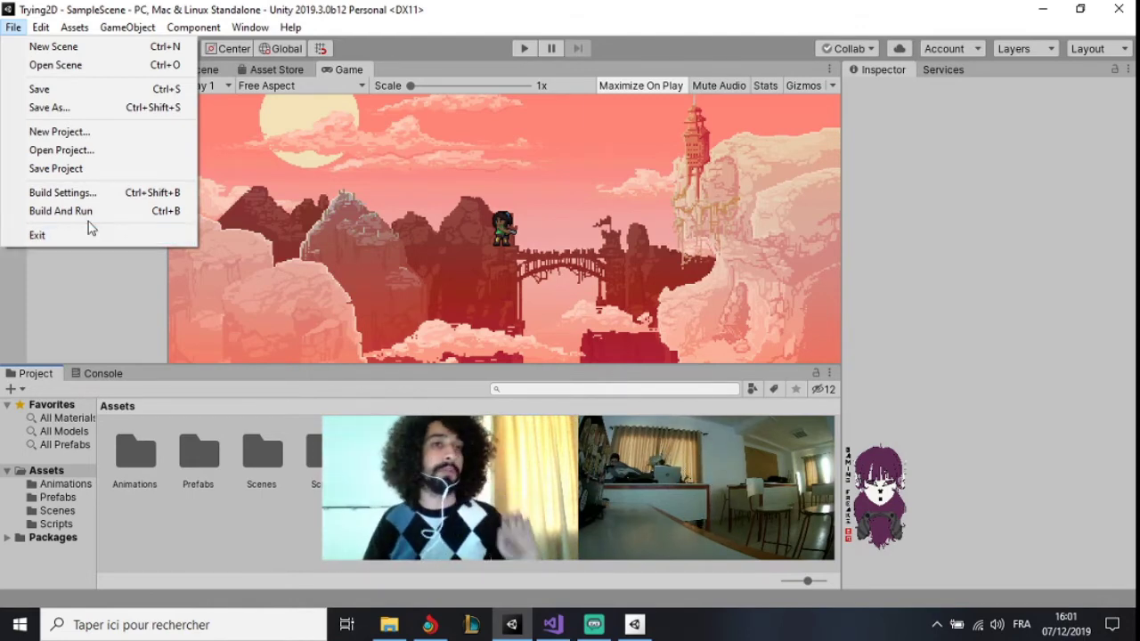
left_click(186, 264)
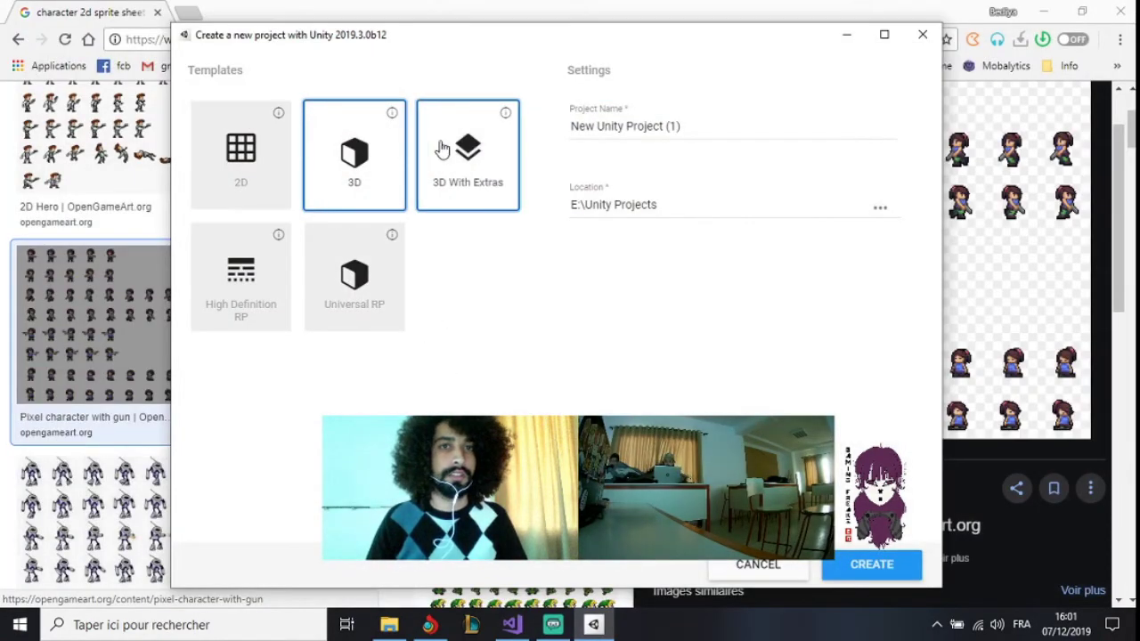
Pick the 2D template, name the project Session2, and create it
left_click(290, 196)
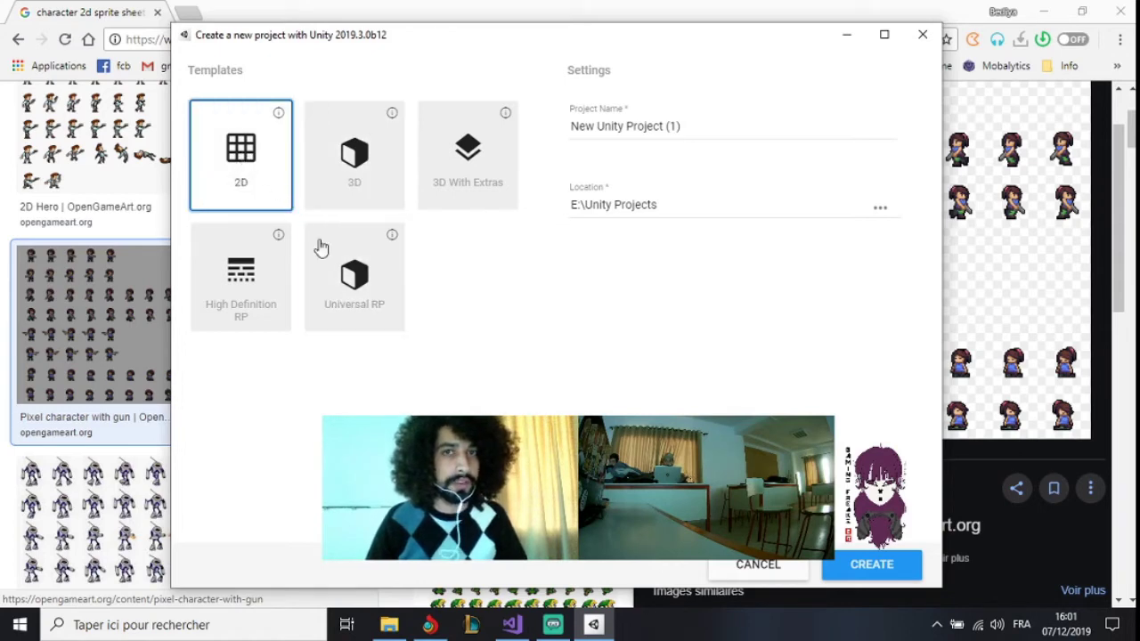
left_click(722, 133)
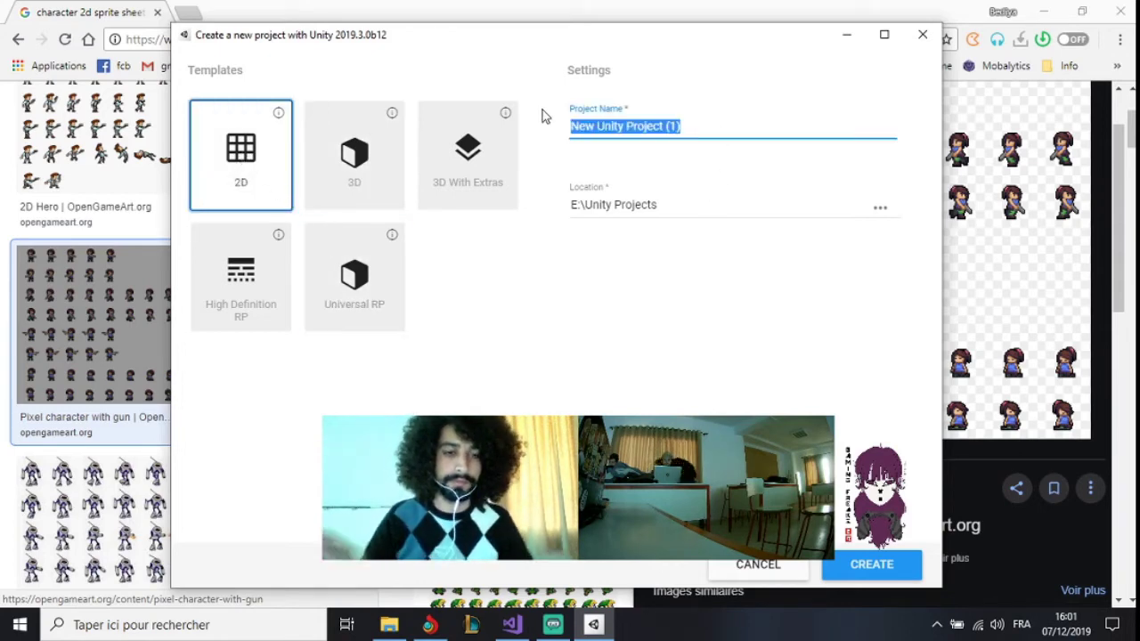
type("Sess")
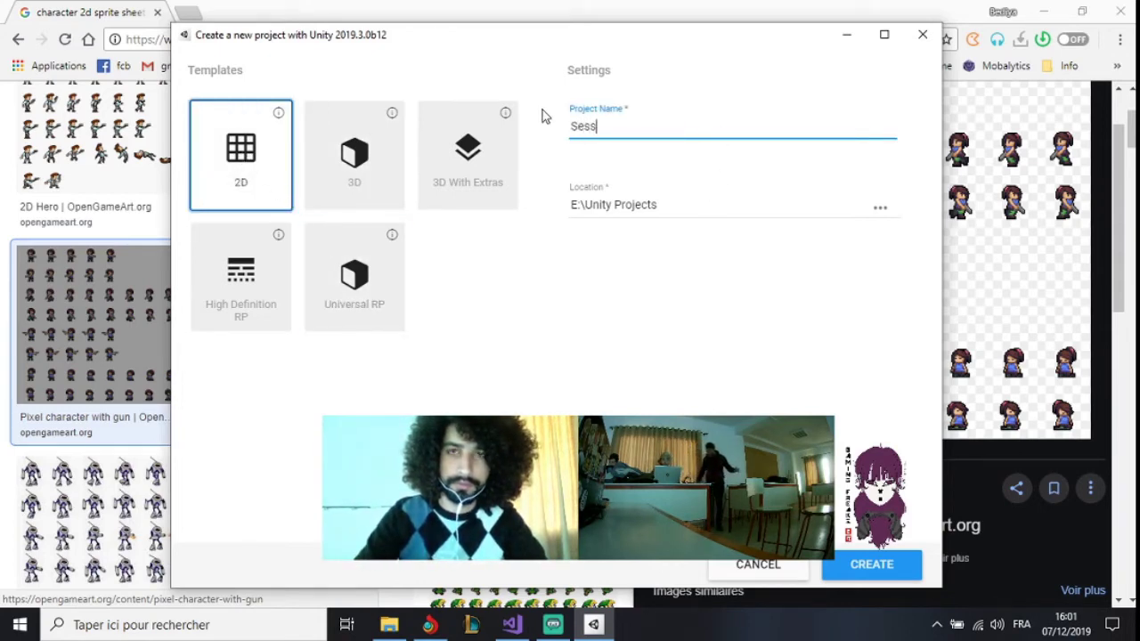
type("ion2")
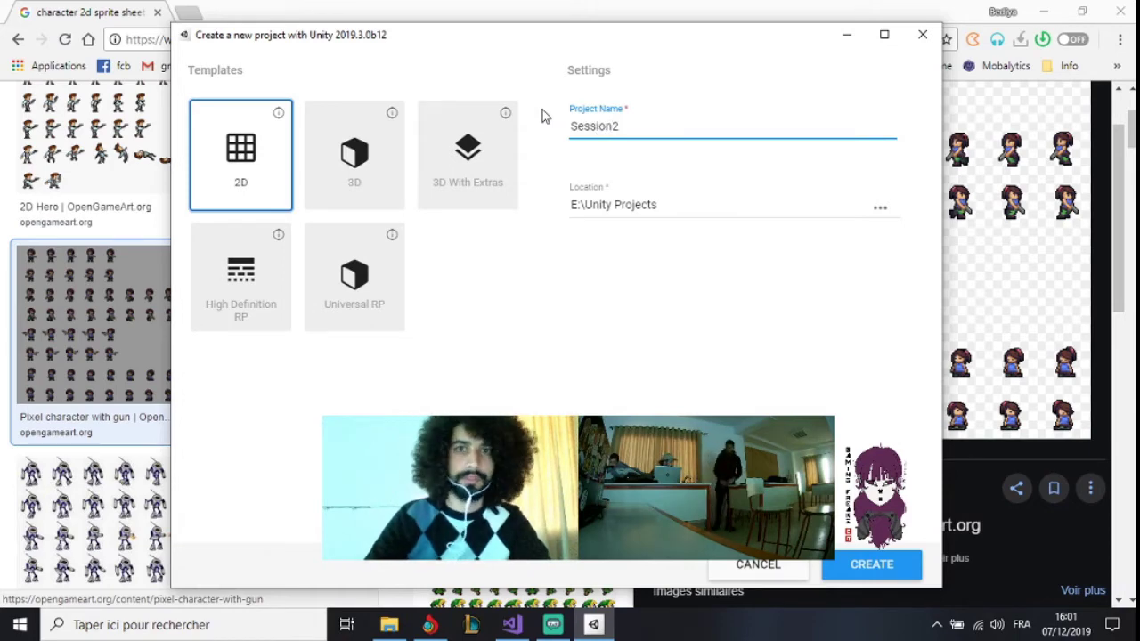
key("Return")
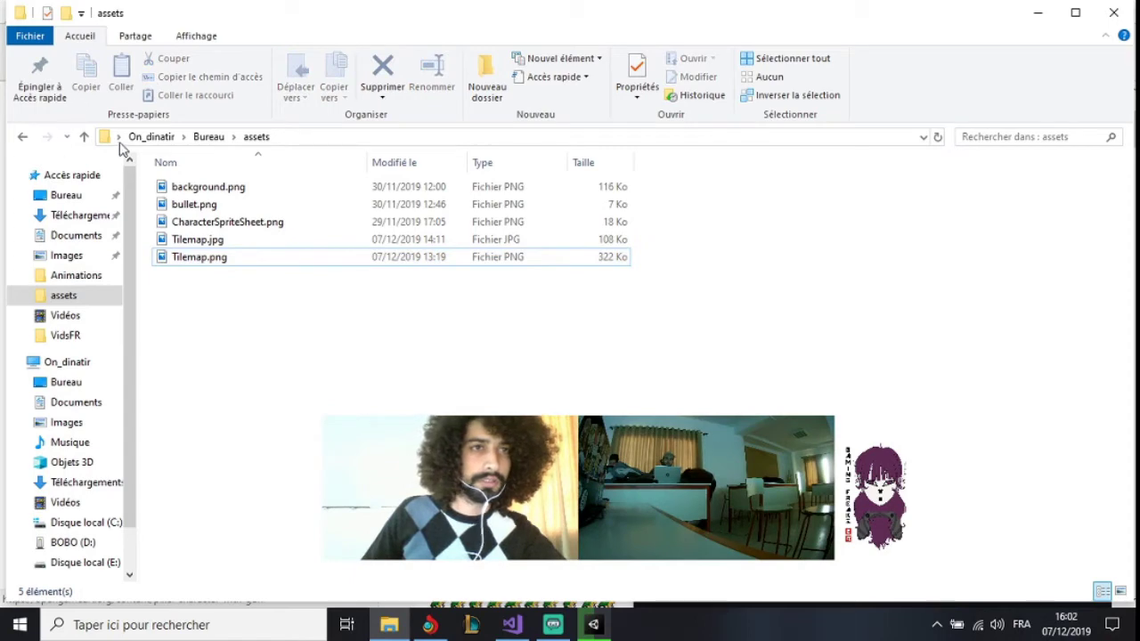
Paste the assets folder onto the BOBO (D:) drive
left_click(84, 137)
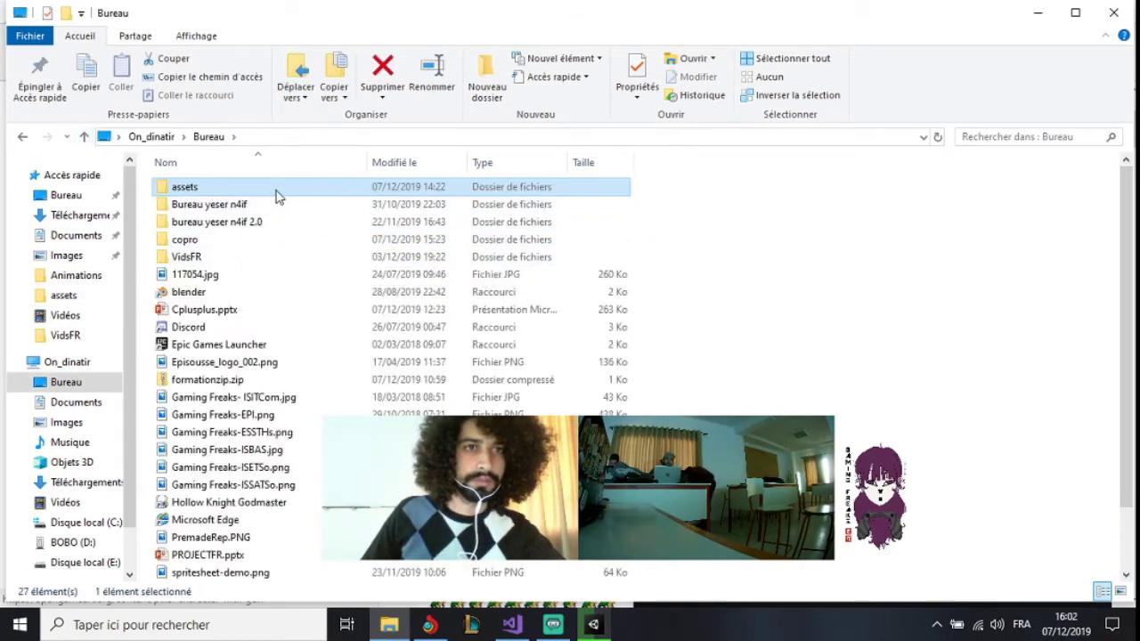
left_click(62, 543)
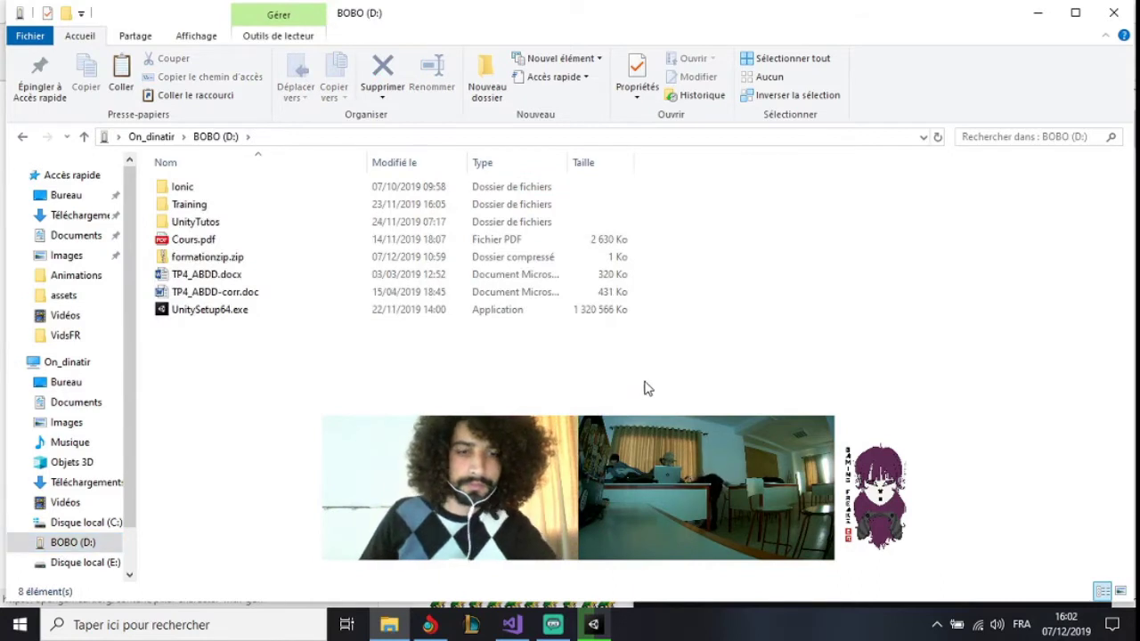
key("ctrl+v")
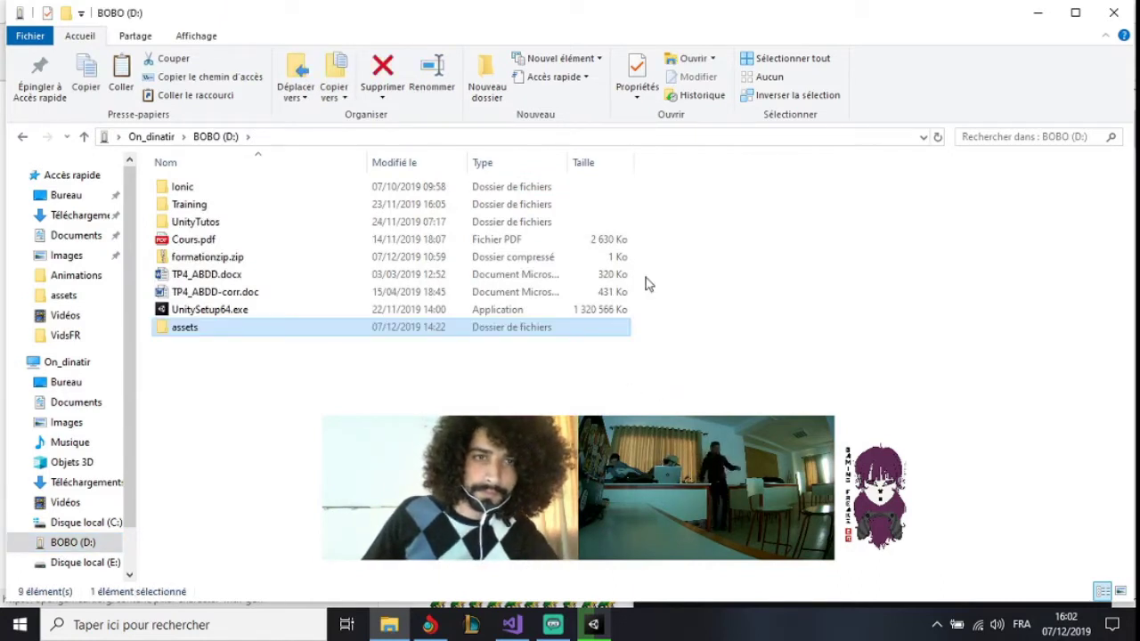
Eject the BOBO (D:) drive with Éjecter
left_click(68, 542)
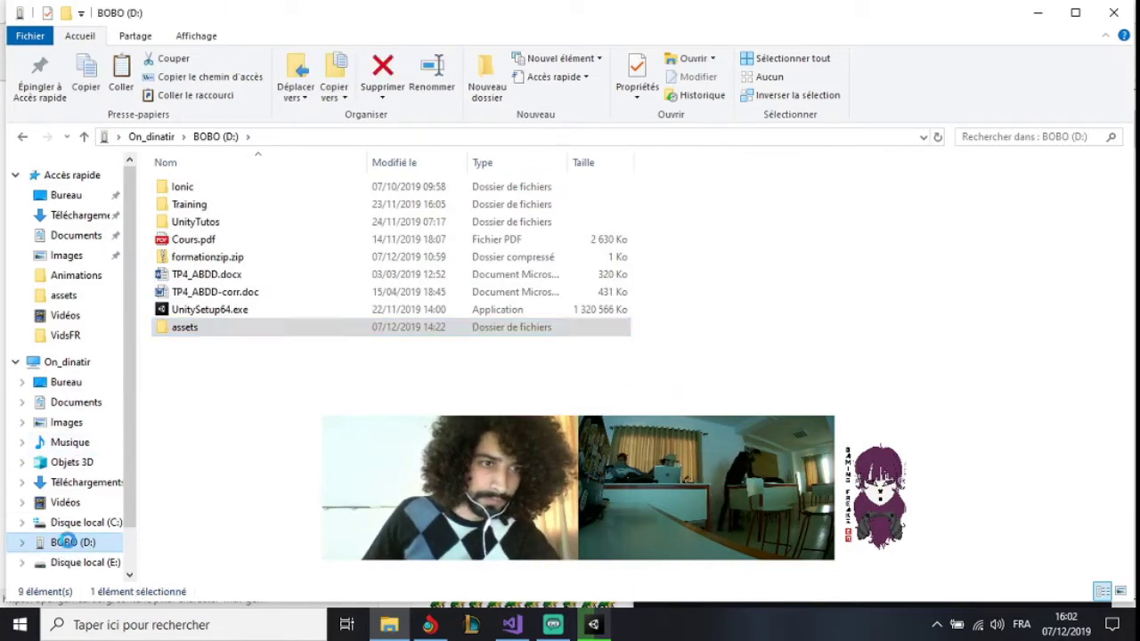
right_click(68, 543)
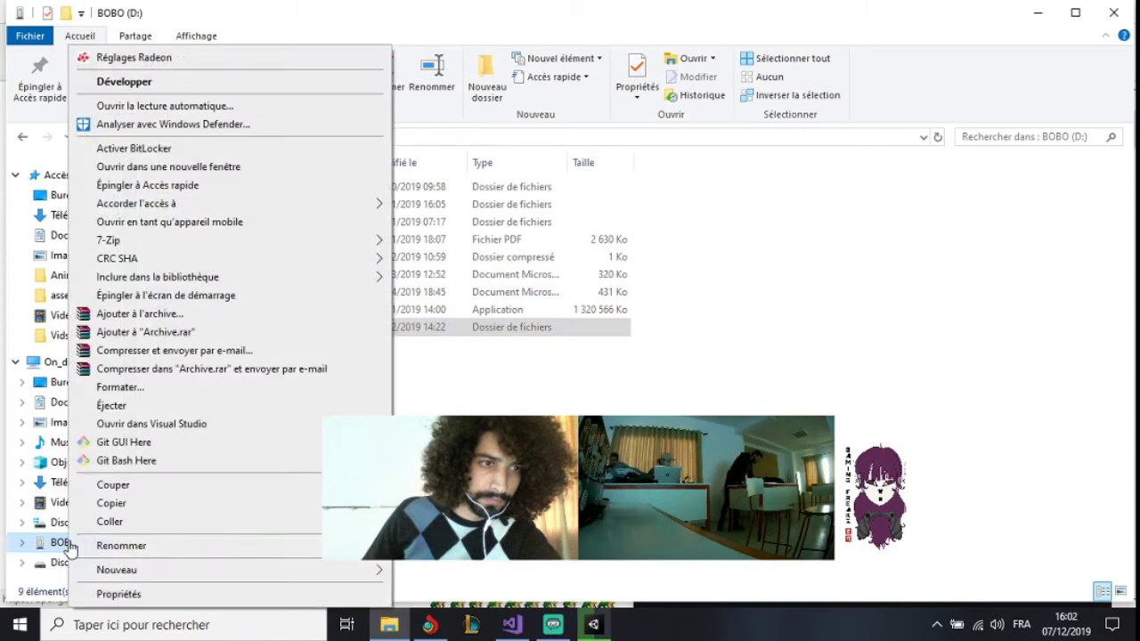
left_click(114, 406)
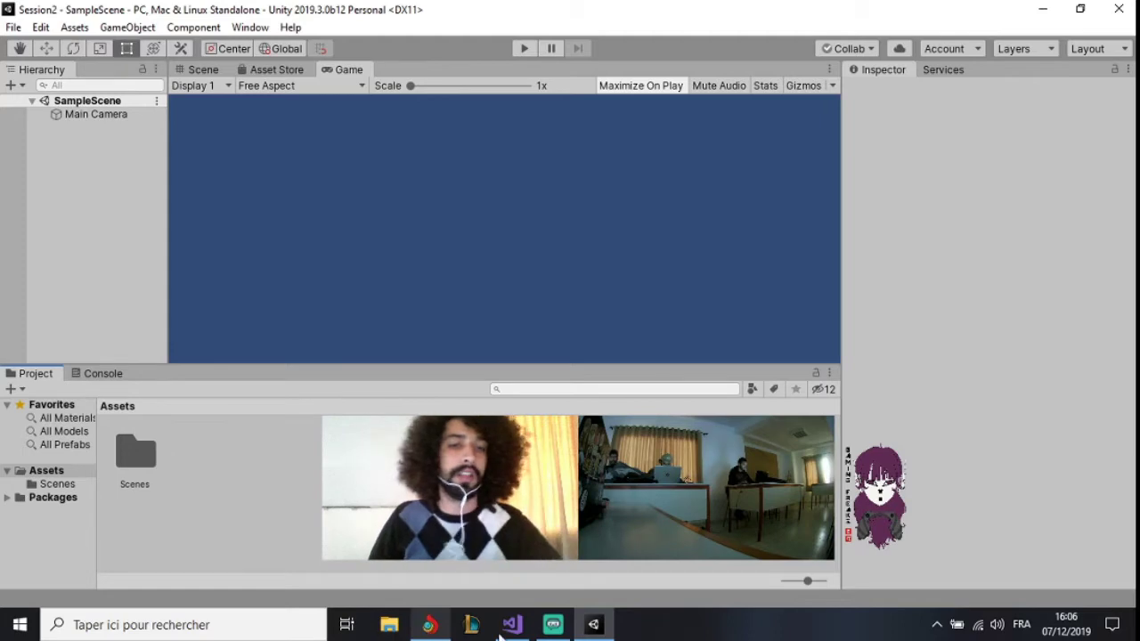
Minimize Unity, the browser and OBS, then select the background, bullet and CharacterSpriteSheet PNGs
left_click(1044, 11)
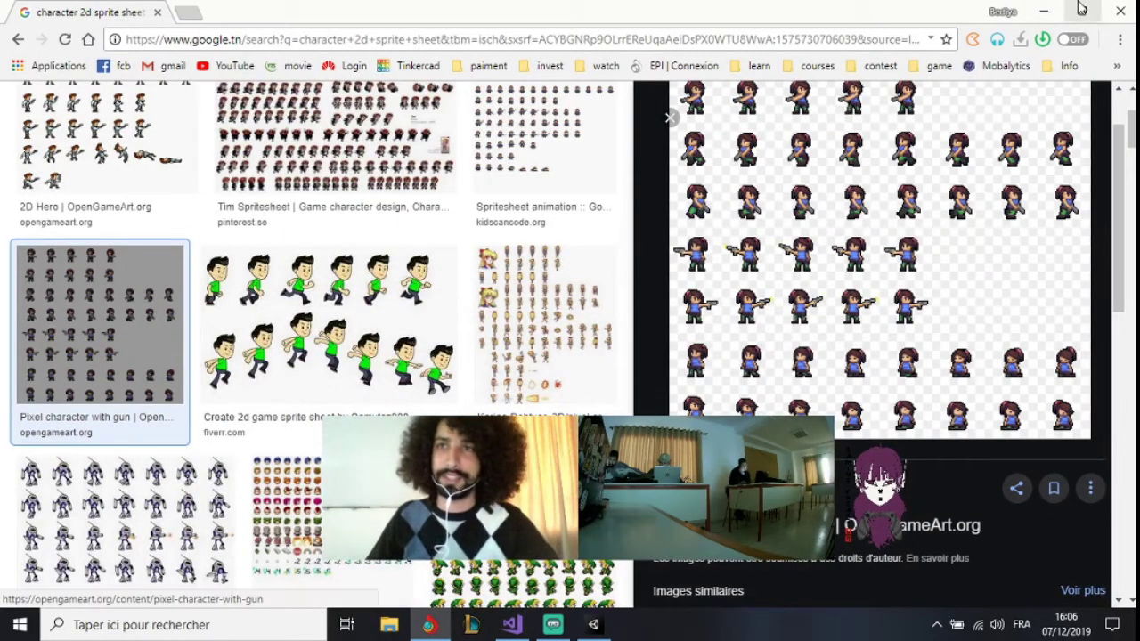
left_click(1044, 10)
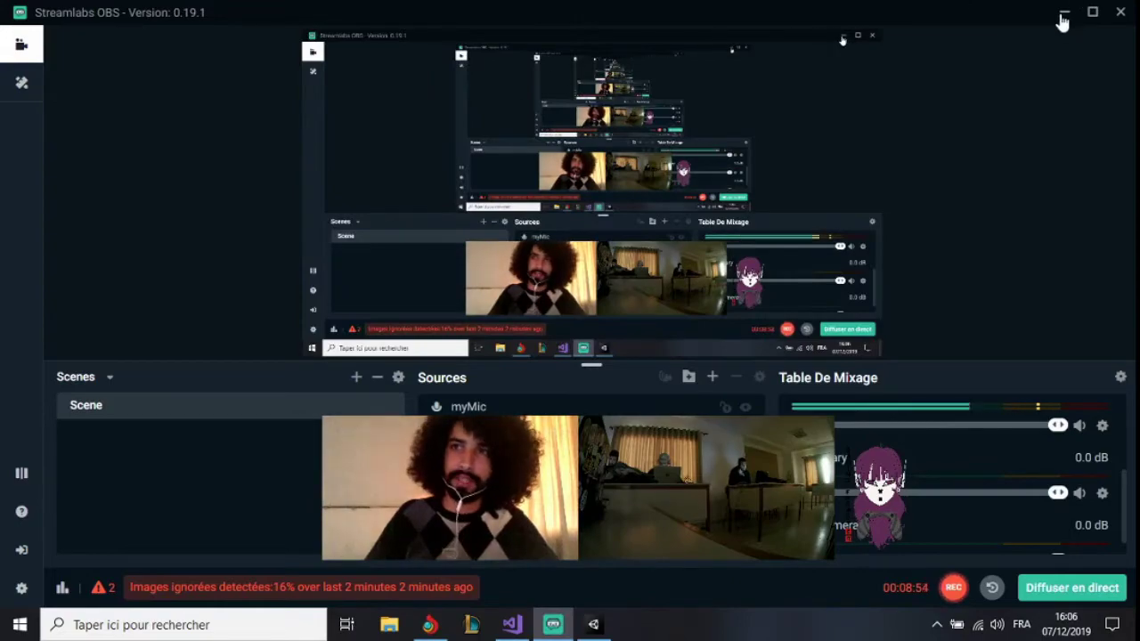
left_click(1061, 14)
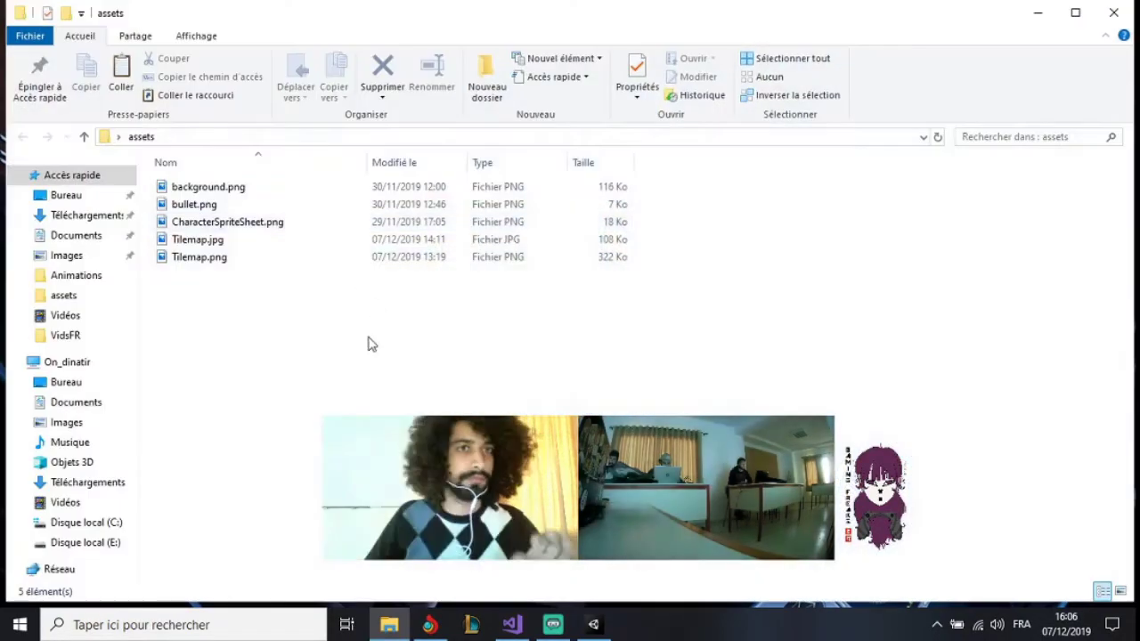
left_click_drag(271, 383, 214, 175)
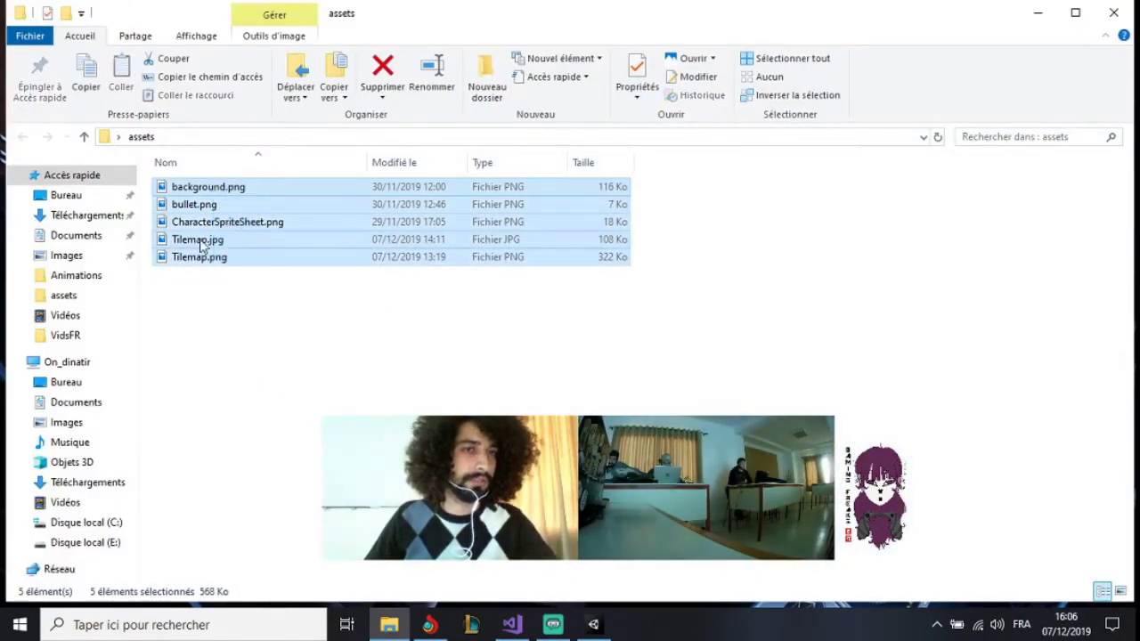
left_click(200, 256, "ctrl")
left_click(198, 239, "ctrl")
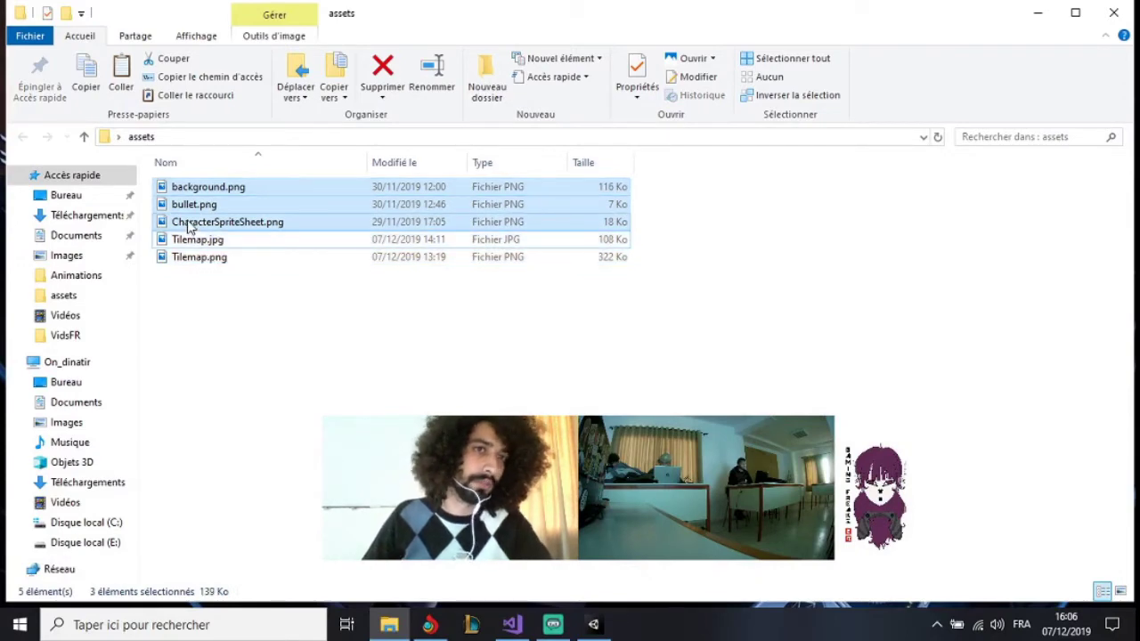
Drag the three images into Unity's Assets and check the CharacterSpriteSheet and bullet import settings
left_click_drag(187, 228, 588, 560)
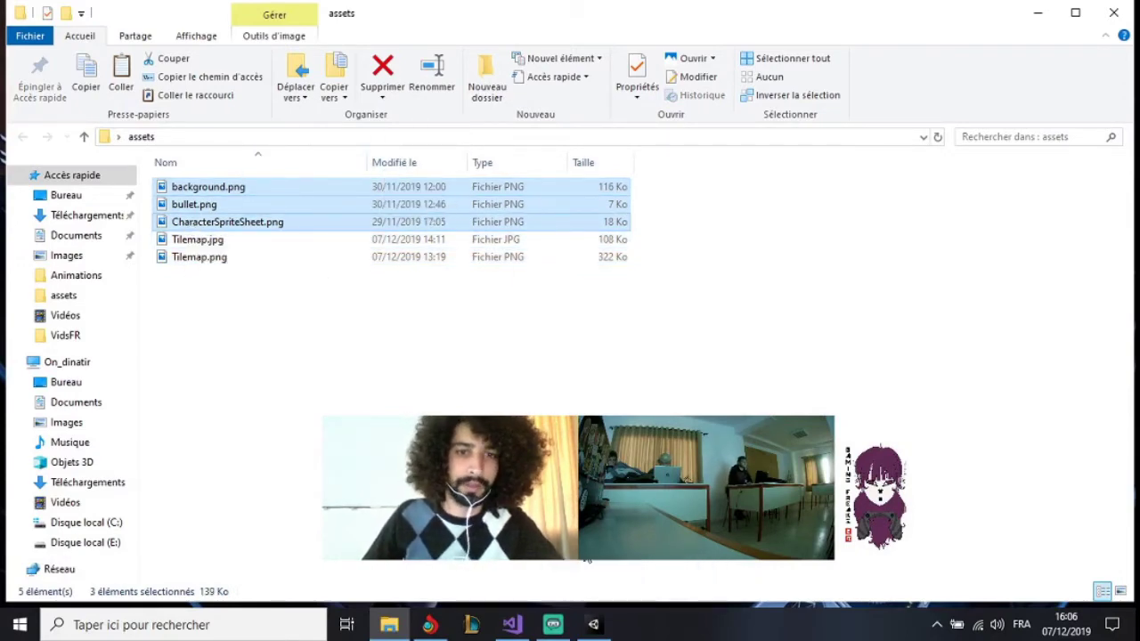
left_click_drag(413, 564, 606, 632)
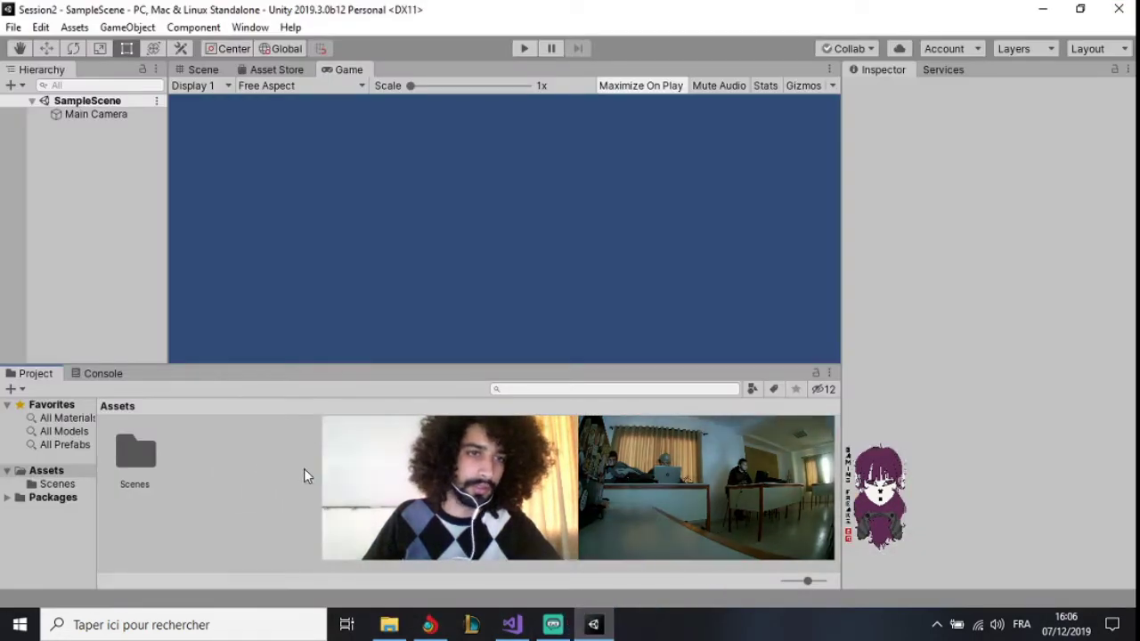
left_click_drag(605, 633, 303, 467)
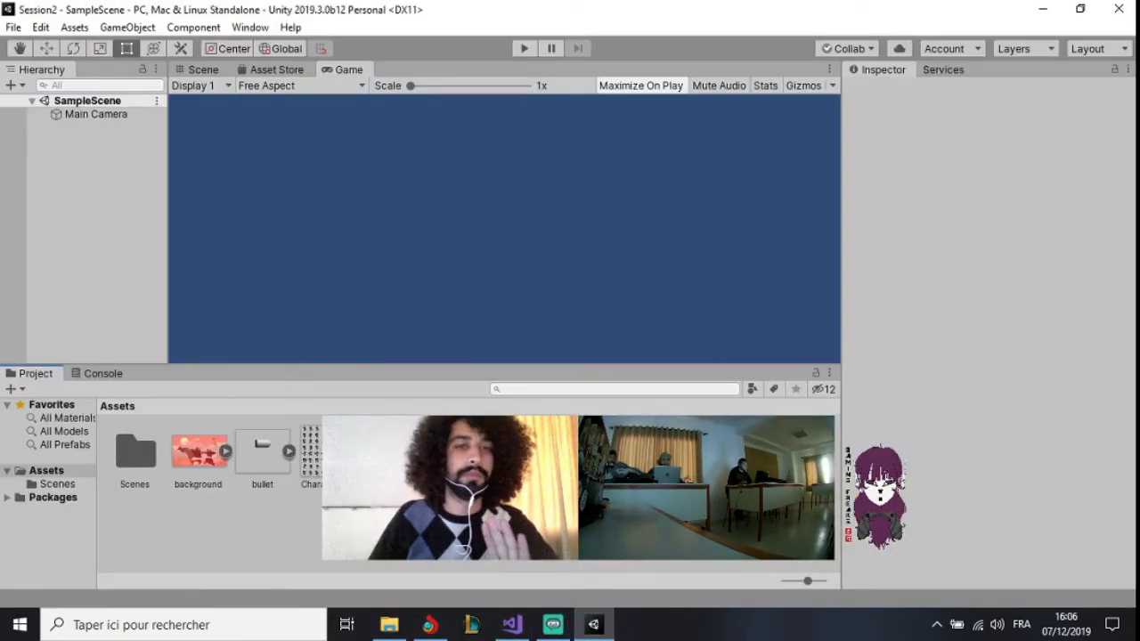
left_click(430, 625)
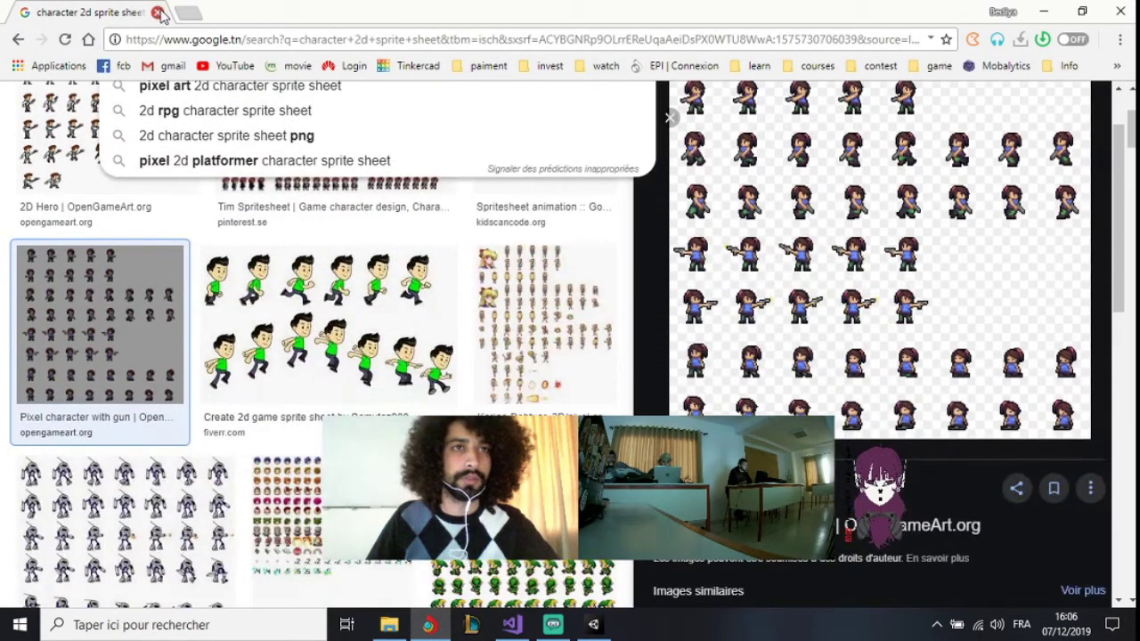
left_click_drag(274, 18, 593, 624)
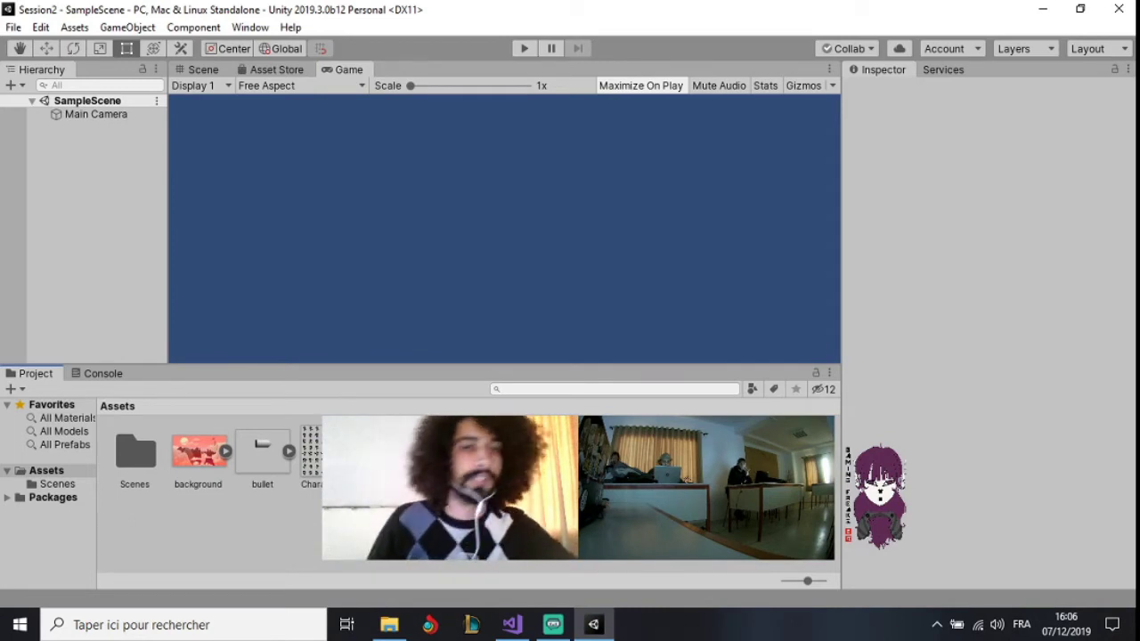
left_click(310, 455)
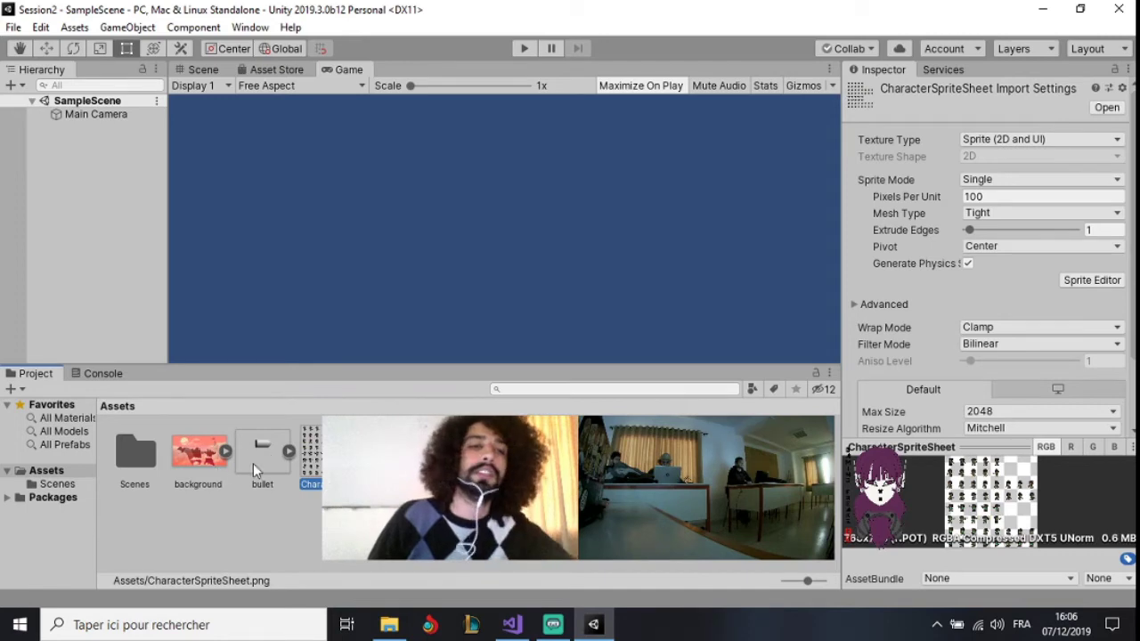
left_click(254, 464)
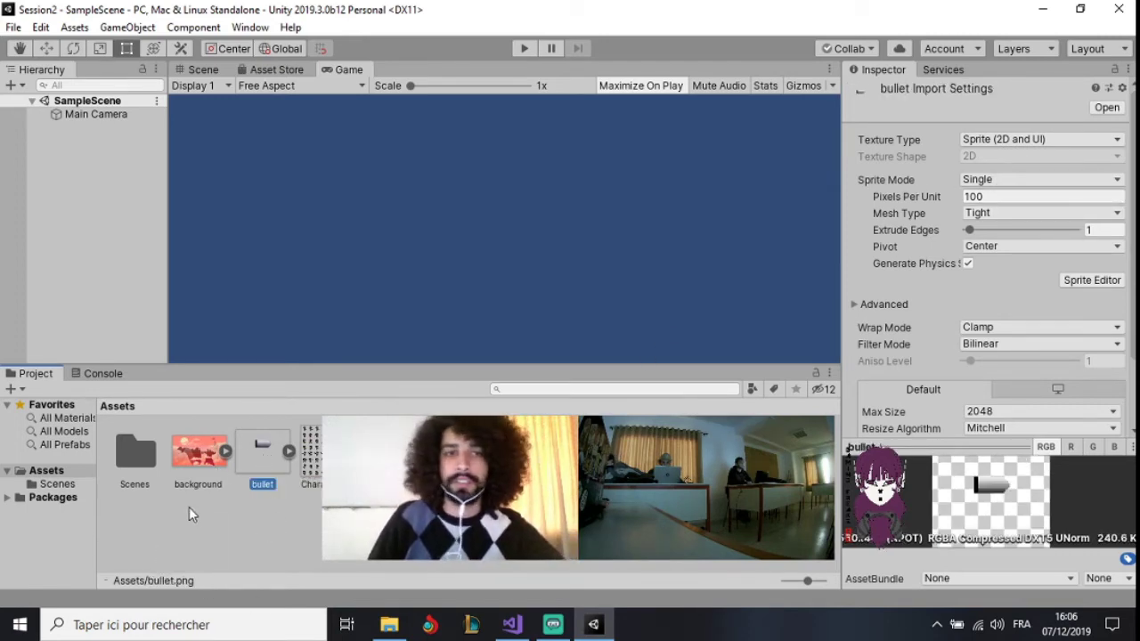
Expand the bullet image to reveal its sprite, compare with background's settings, and reselect bullet
left_click(285, 452)
left_click(319, 450)
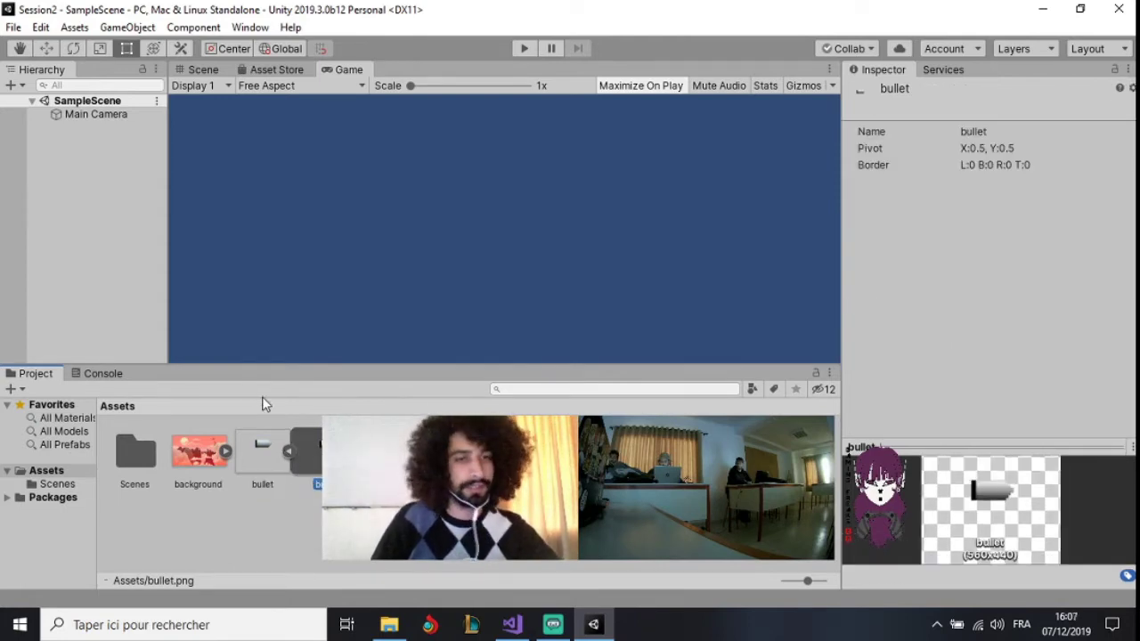
left_click(216, 450)
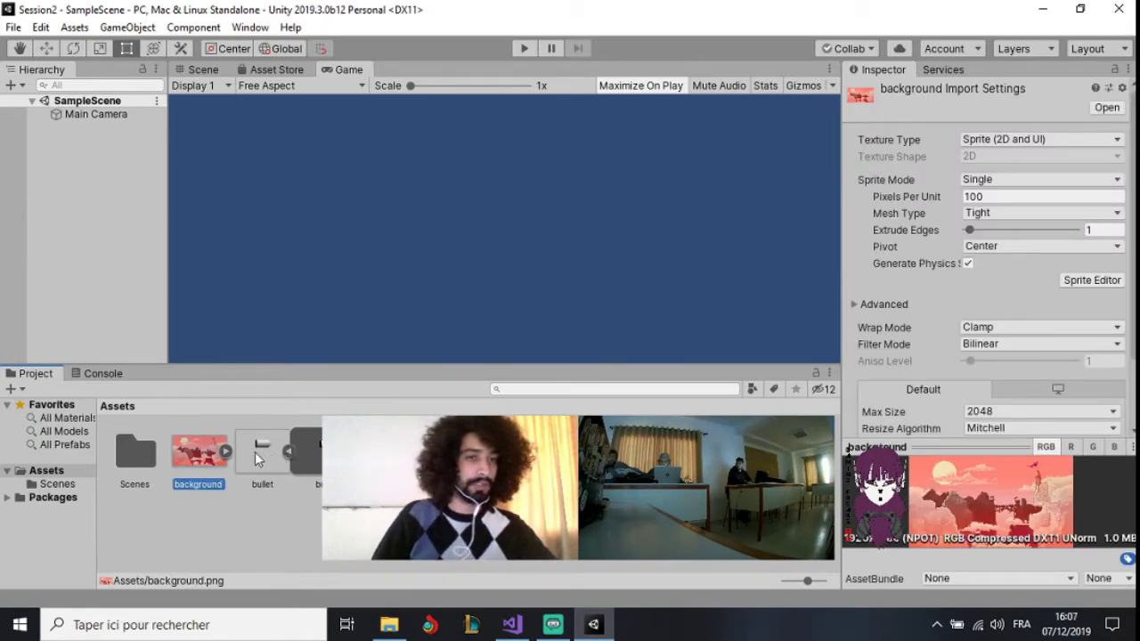
left_click(256, 456)
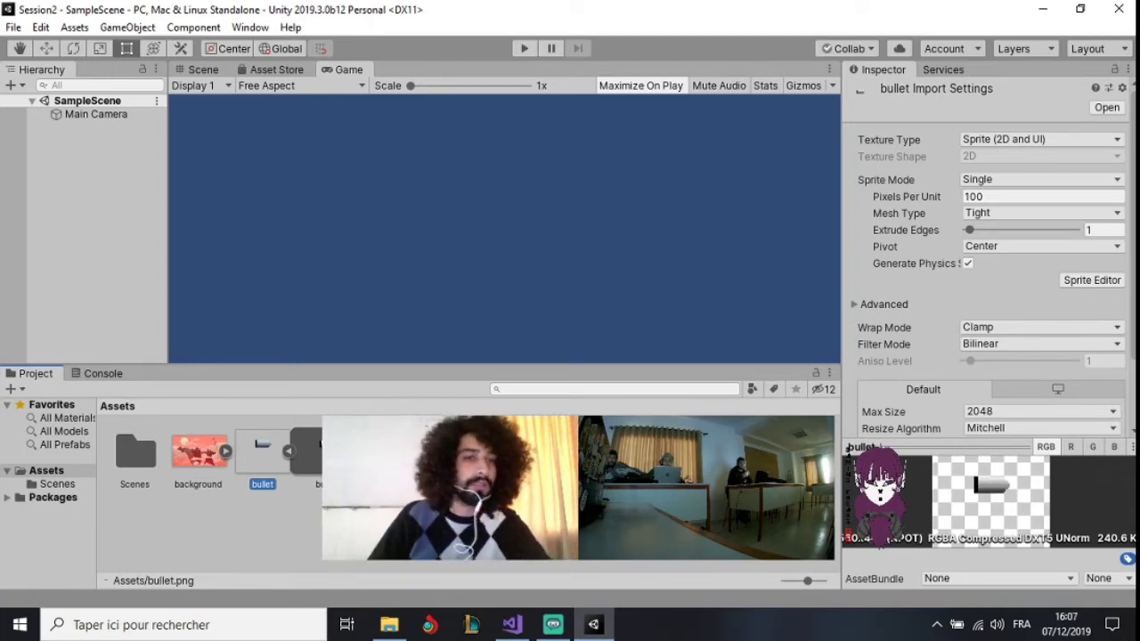
Drag the bullet sprite into the Hierarchy as a bullet object and view it in Scene
mouse_move(303, 449)
left_mouse_down()
mouse_move(68, 255)
mouse_move(68, 149)
left_mouse_up()
left_click_drag(262, 450, 80, 171)
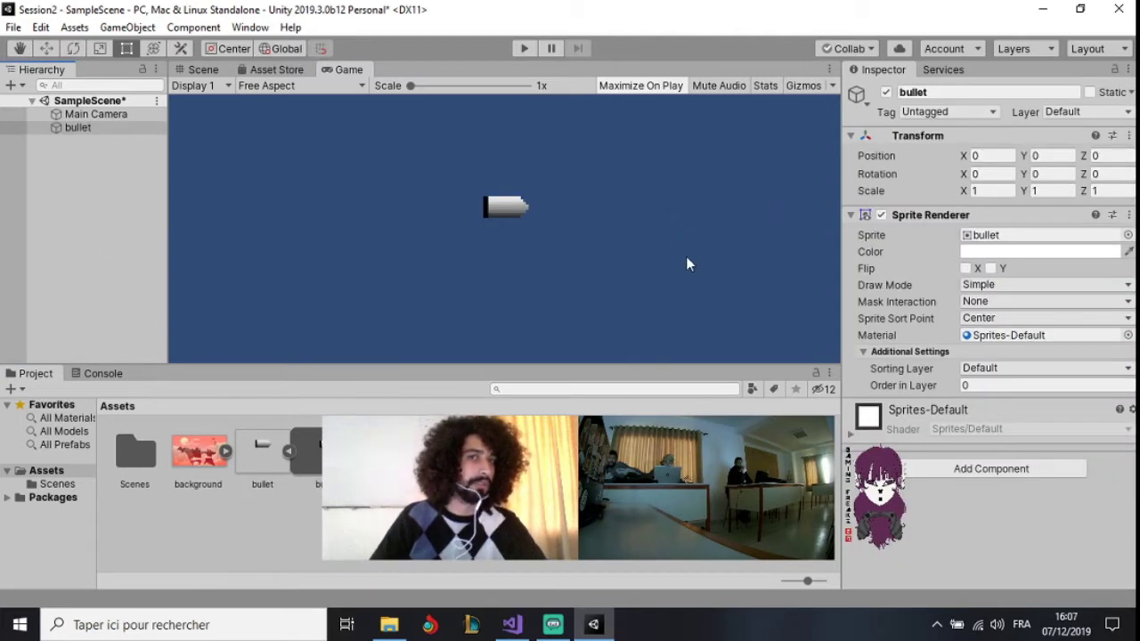
left_click(94, 125)
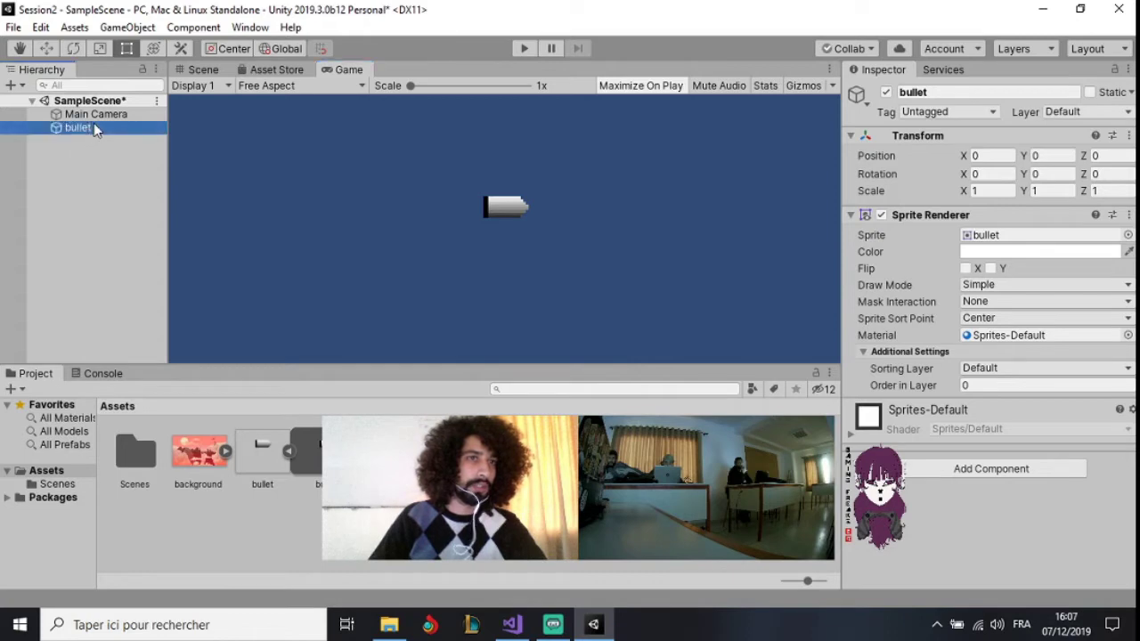
left_click(203, 71)
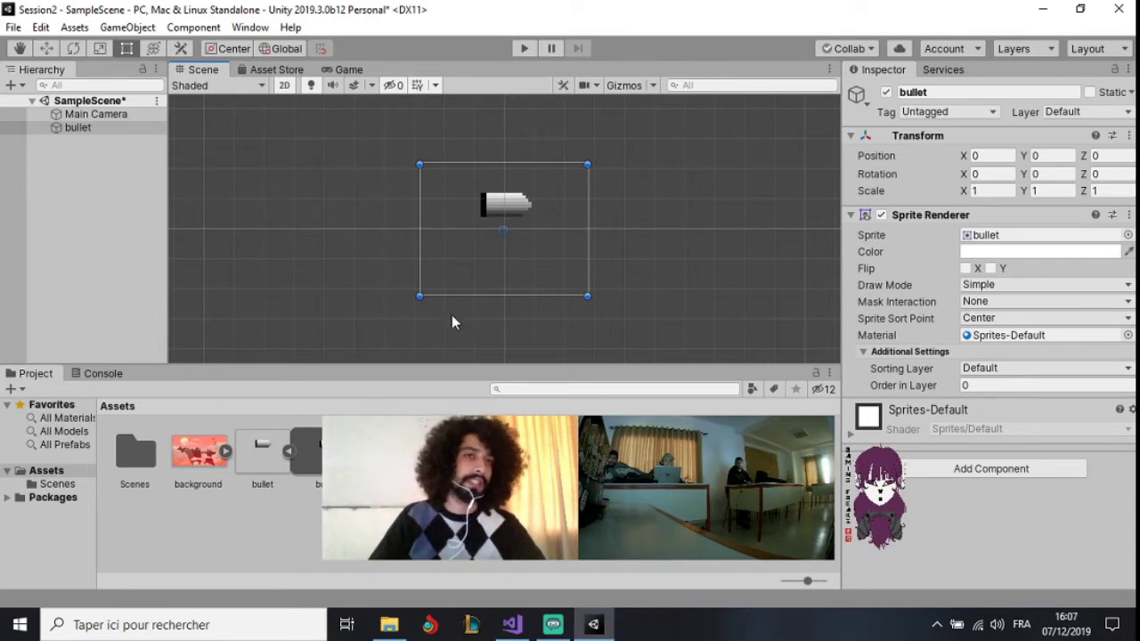
left_click(272, 452)
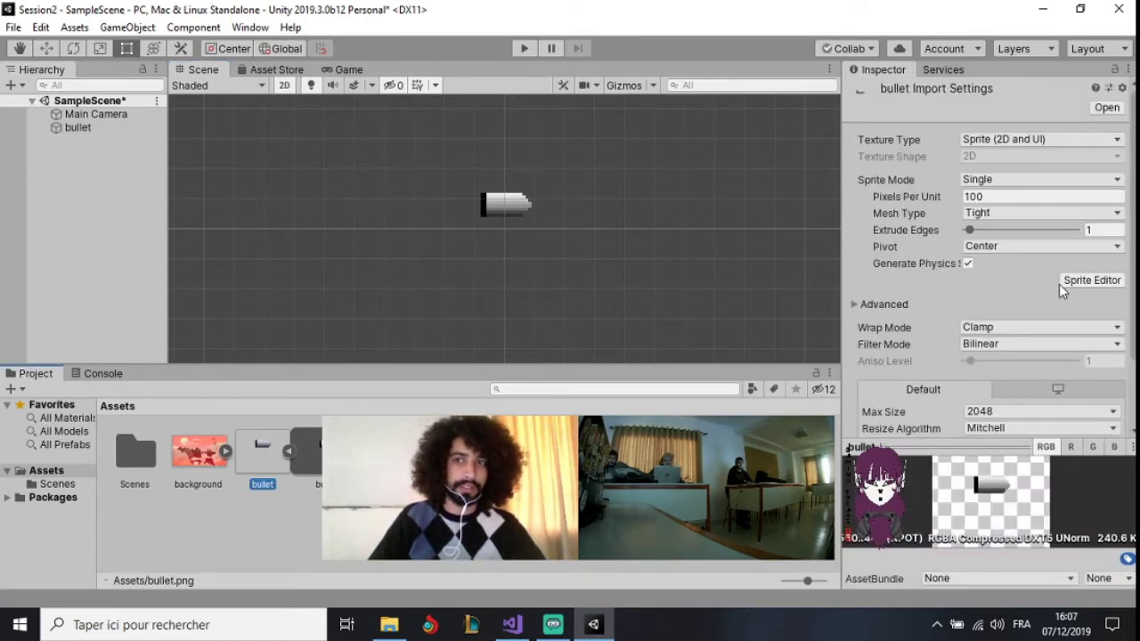
Toggle the bullet's Sprite Mode to Multiple and back to Single, briefly opening the Sprite Editor
left_click(1002, 183)
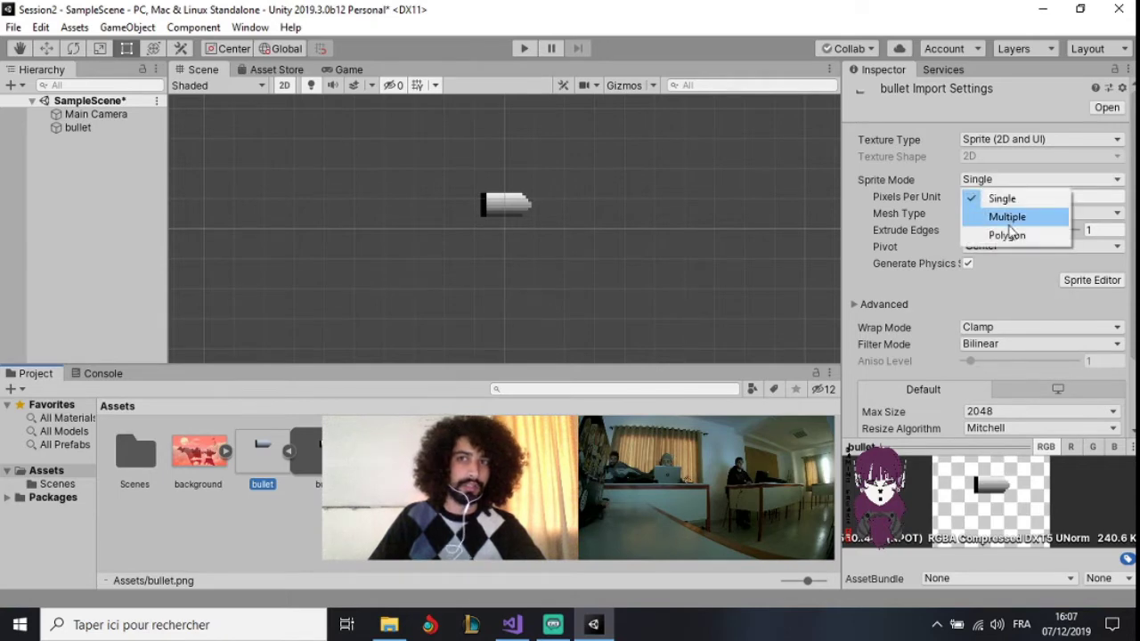
left_click(1010, 218)
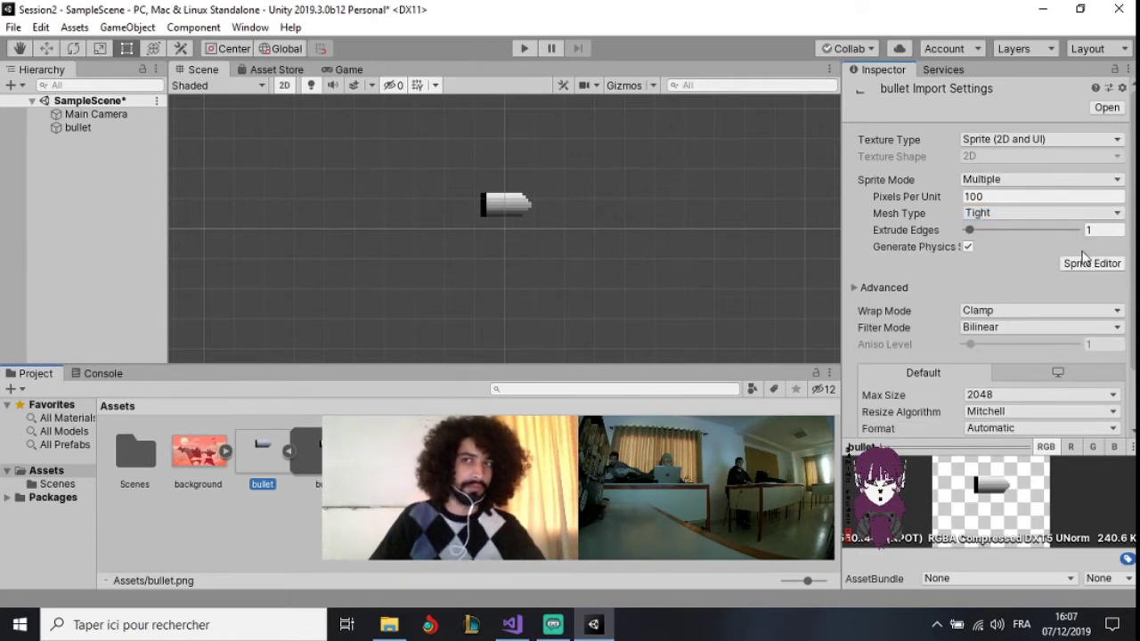
left_click(1047, 180)
left_click(1024, 197)
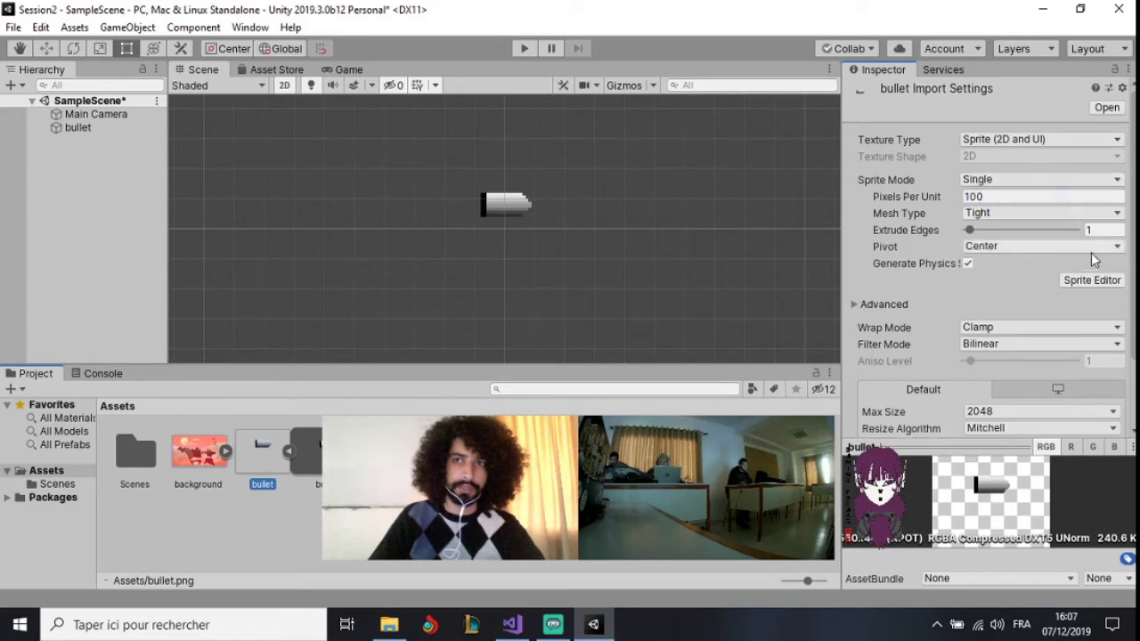
left_click(1091, 283)
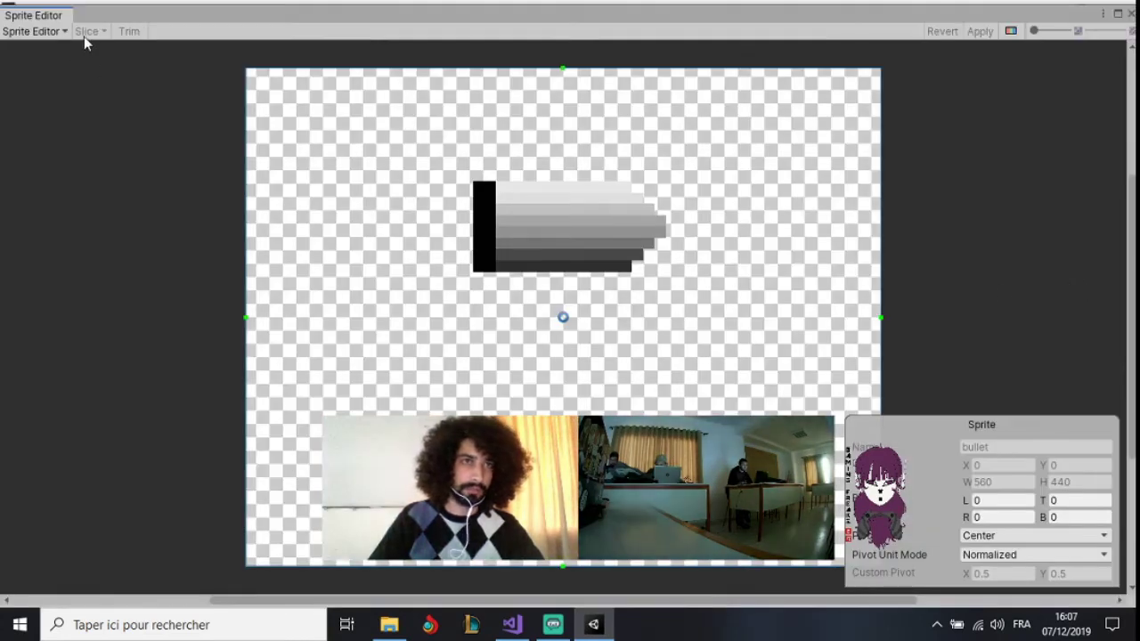
left_click(44, 32)
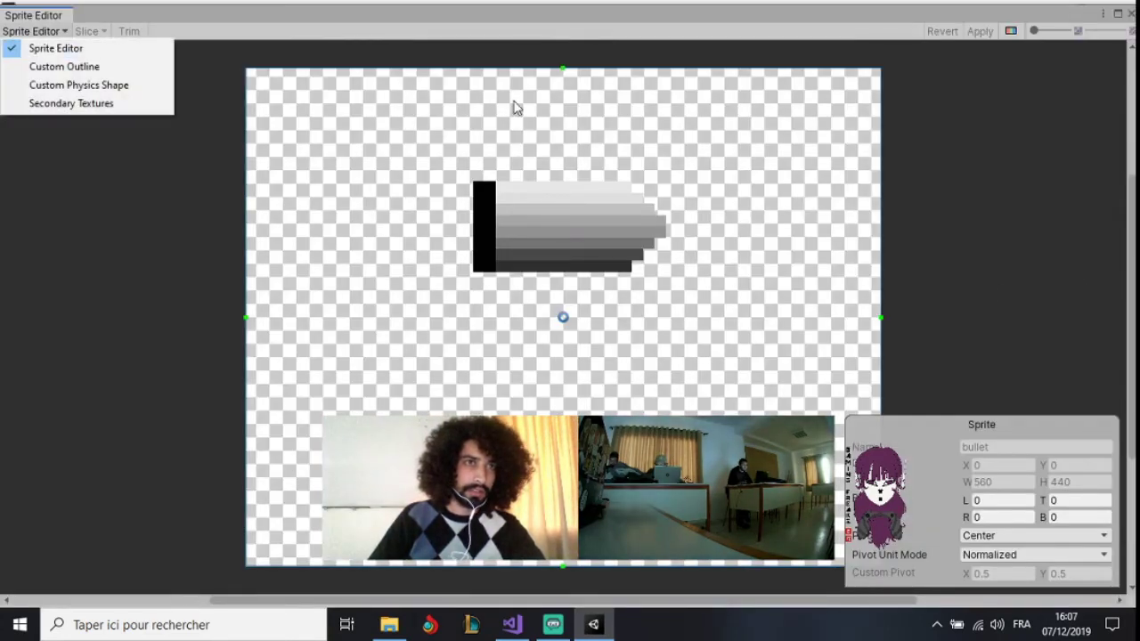
left_click(1128, 25)
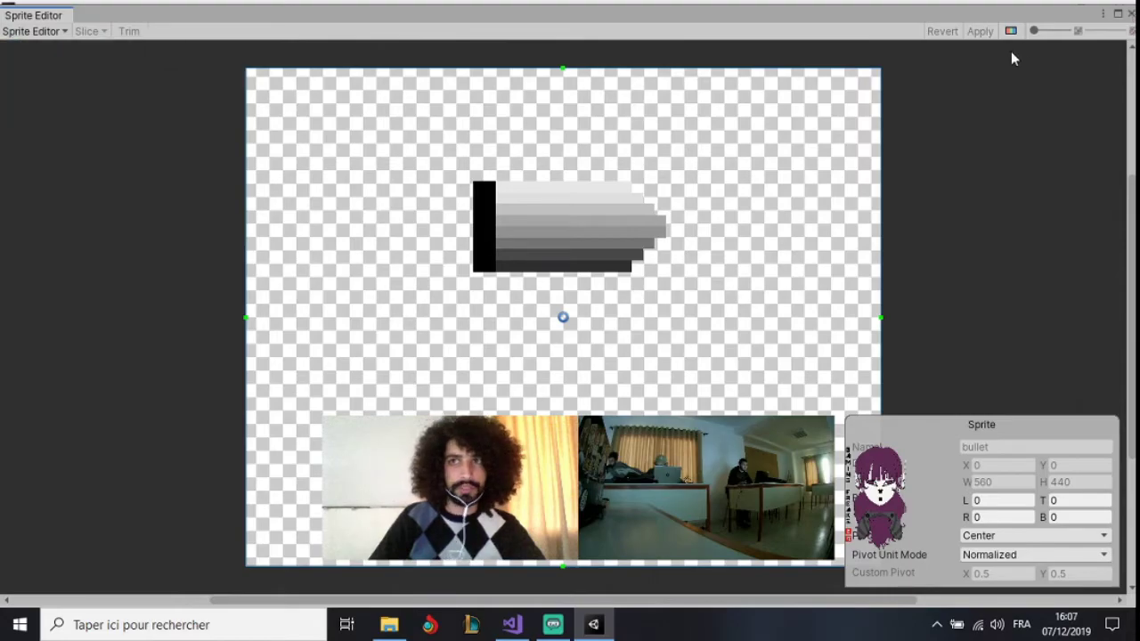
left_click(1130, 13)
Set Sprite Mode to Multiple, apply it, and auto-slice the bullet in the Sprite Editor
left_click(1011, 181)
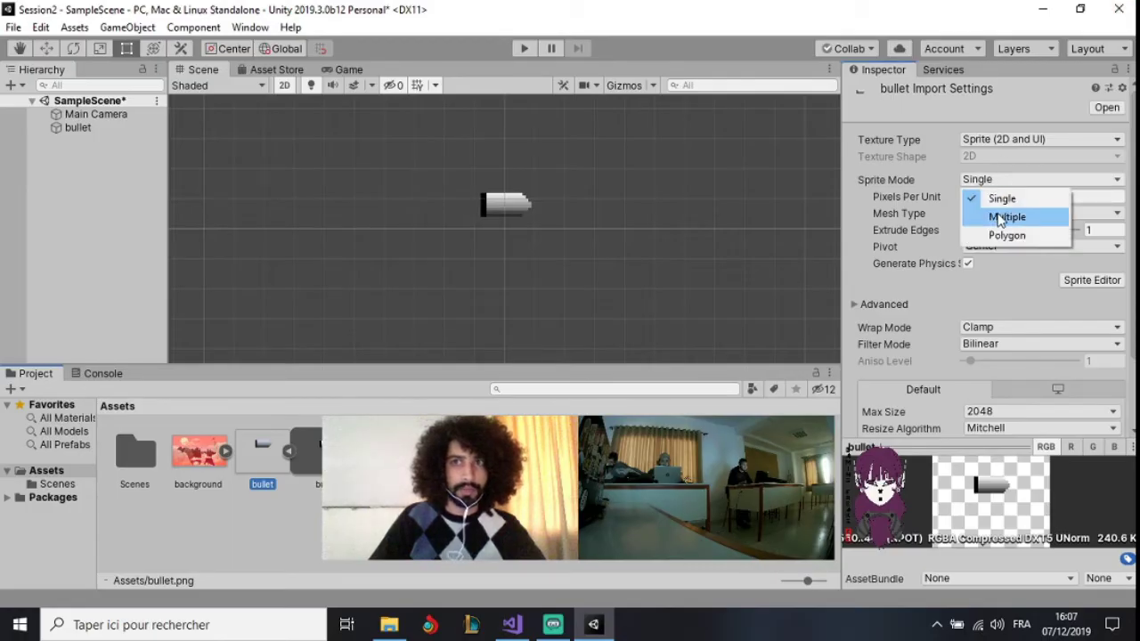
left_click(1007, 217)
left_click(1081, 265)
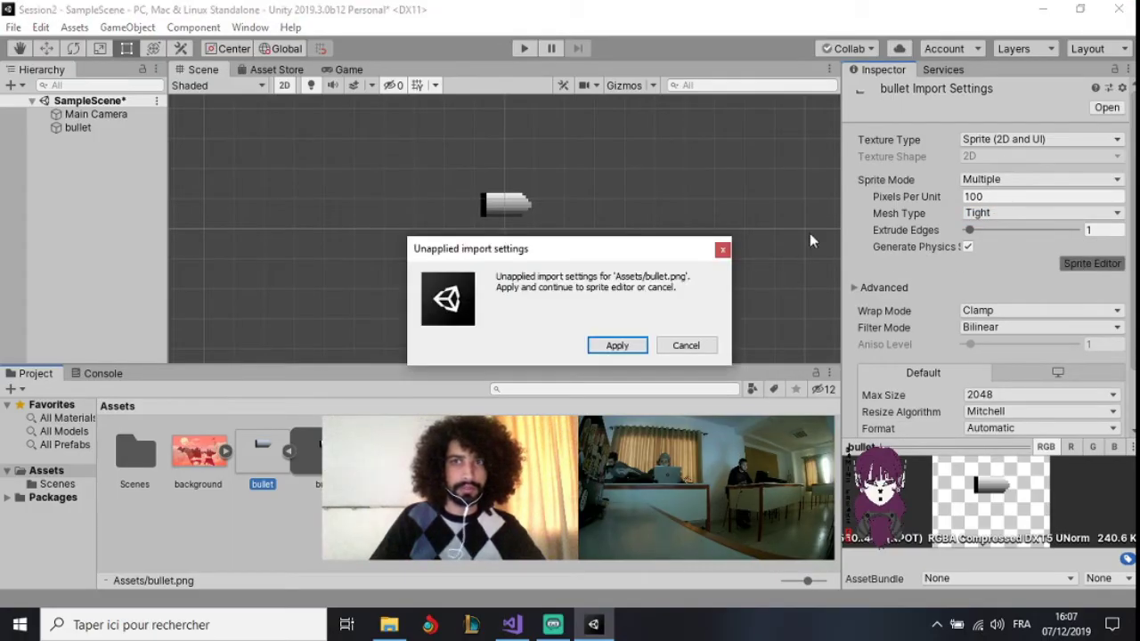
left_click(628, 345)
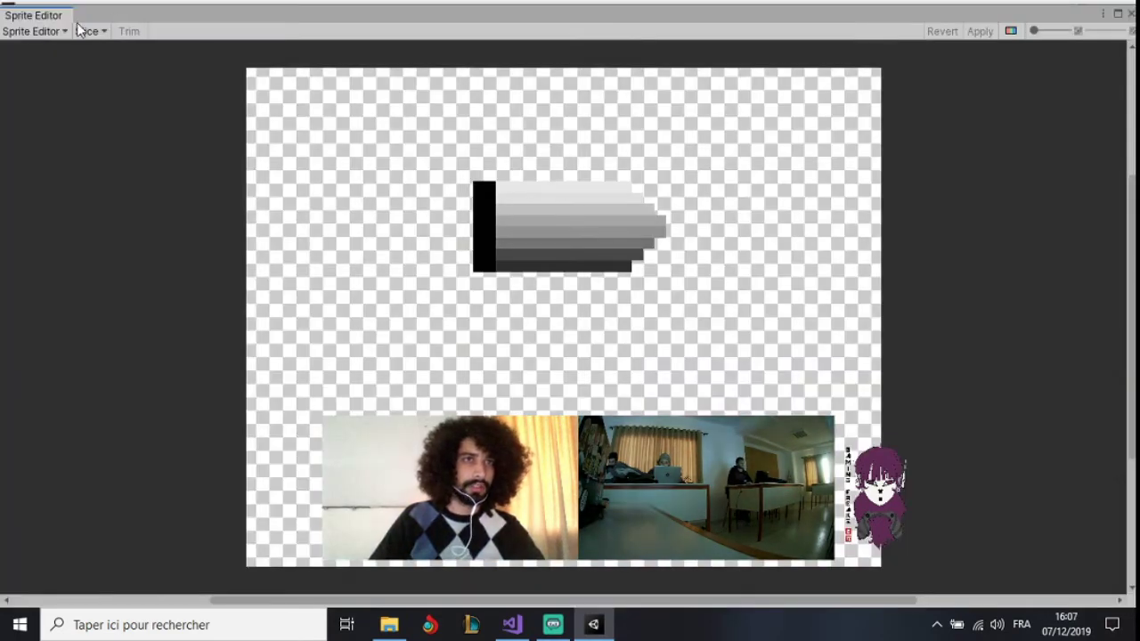
left_click(82, 31)
left_click(220, 160)
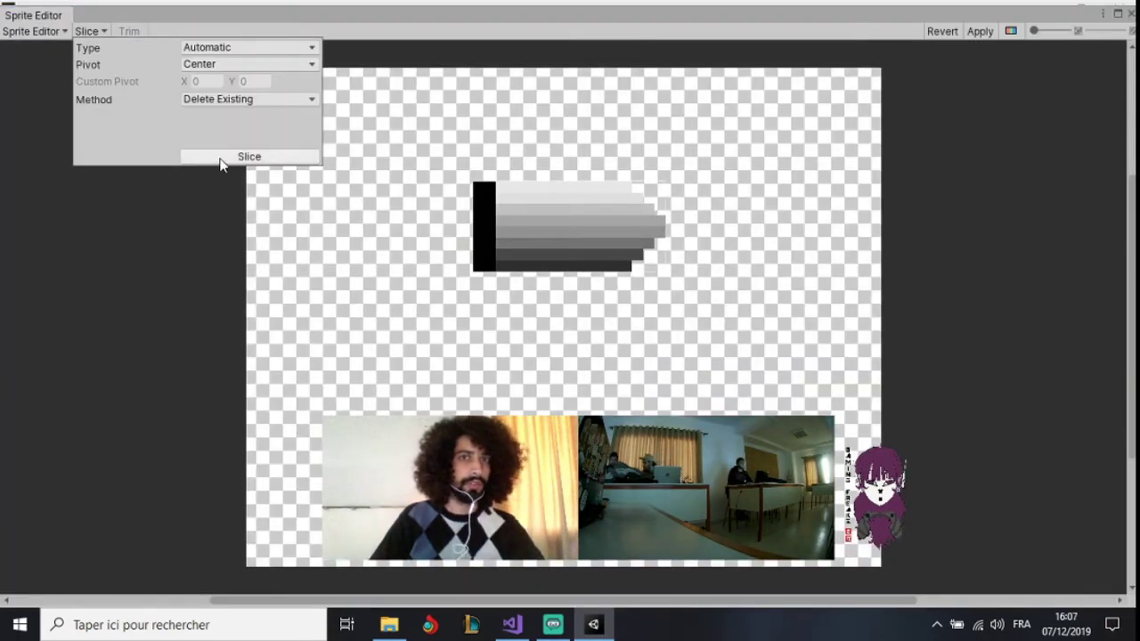
left_click(602, 224)
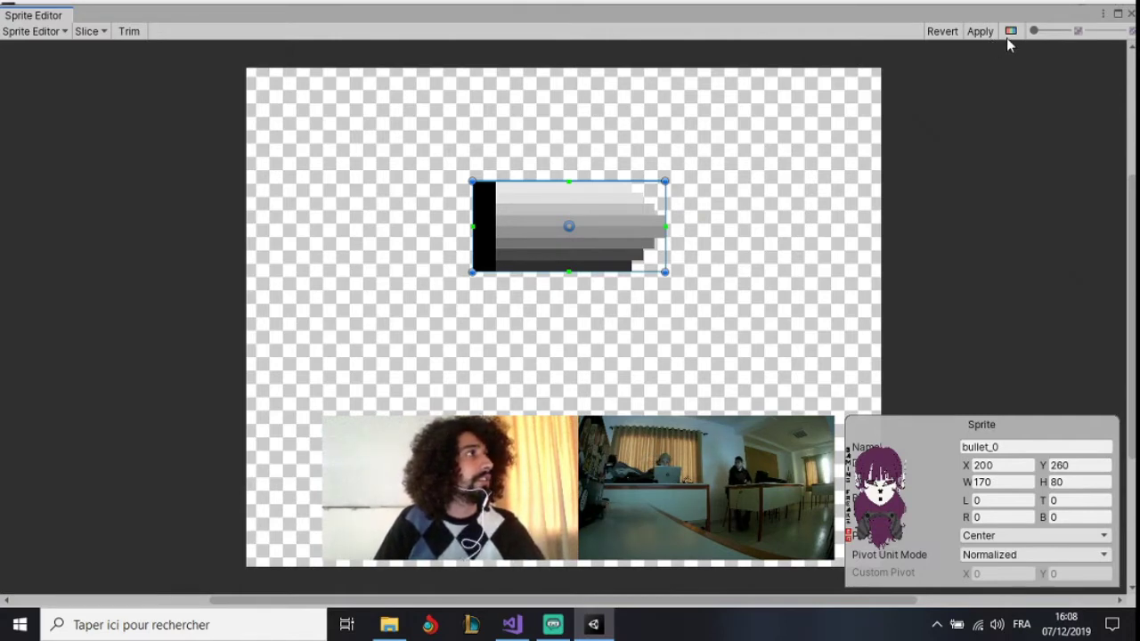
Close the Sprite Editor, reverting the unapplied slice, and select the bullet object in the Hierarchy
left_click(1131, 14)
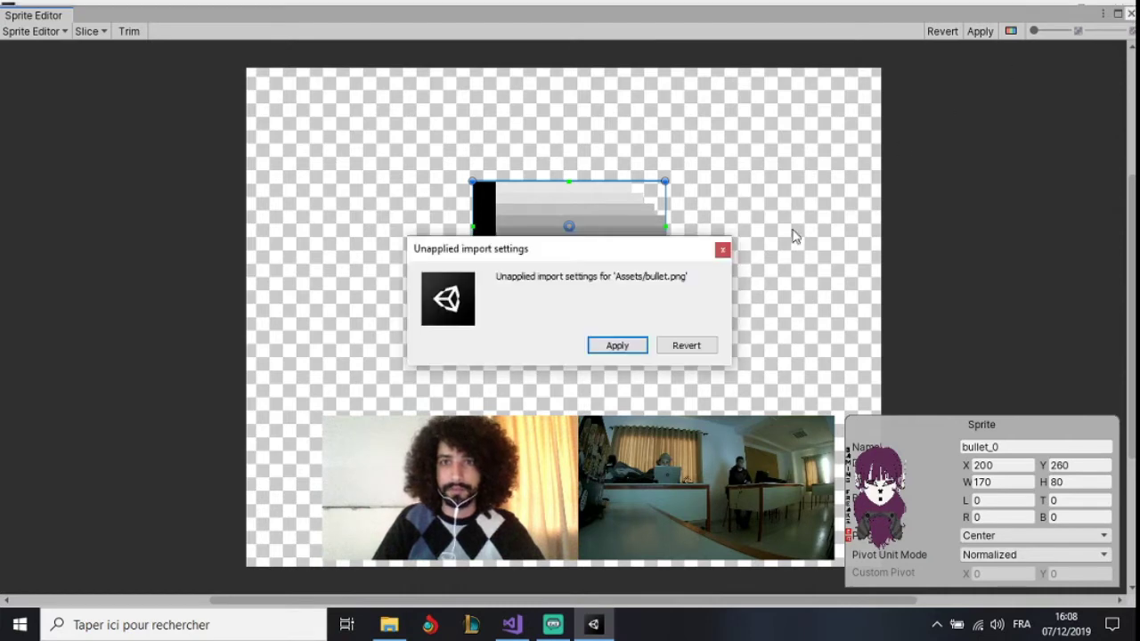
left_click(688, 343)
left_click(103, 131)
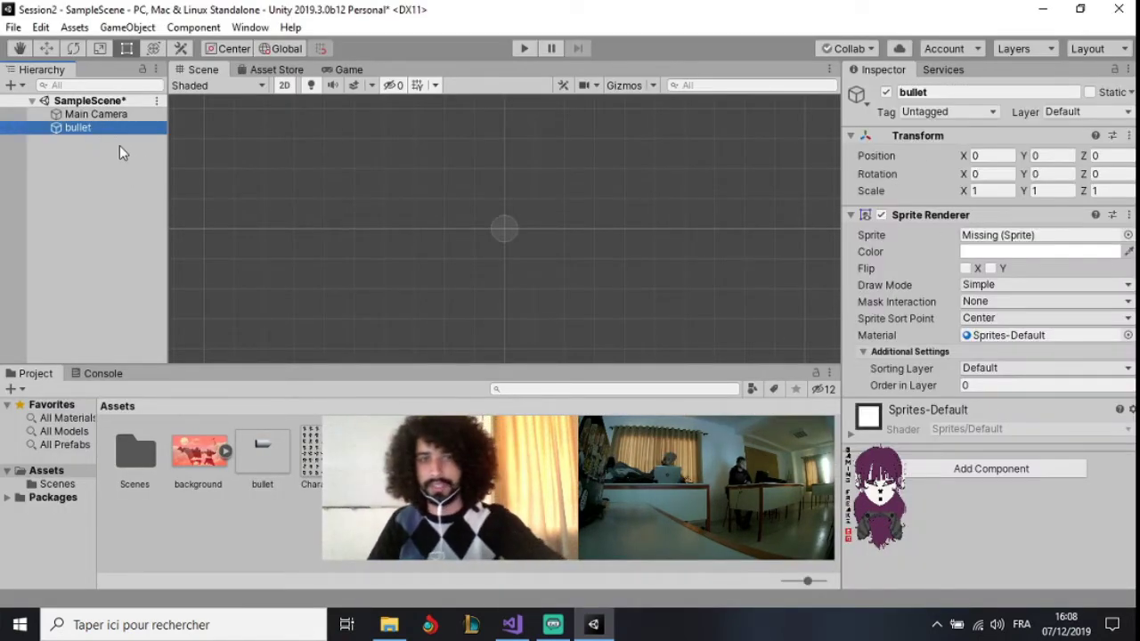
Delete the bullet object, keep the bullet image in Multiple mode, and open its Sprite Editor
key("Delete")
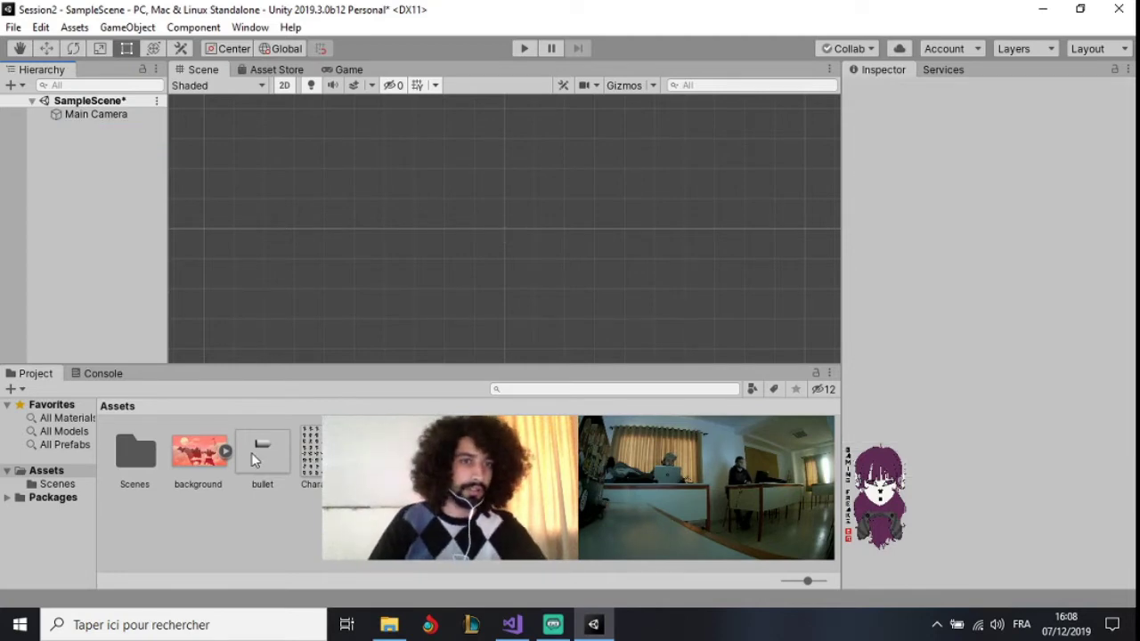
left_click(252, 452)
left_click(994, 180)
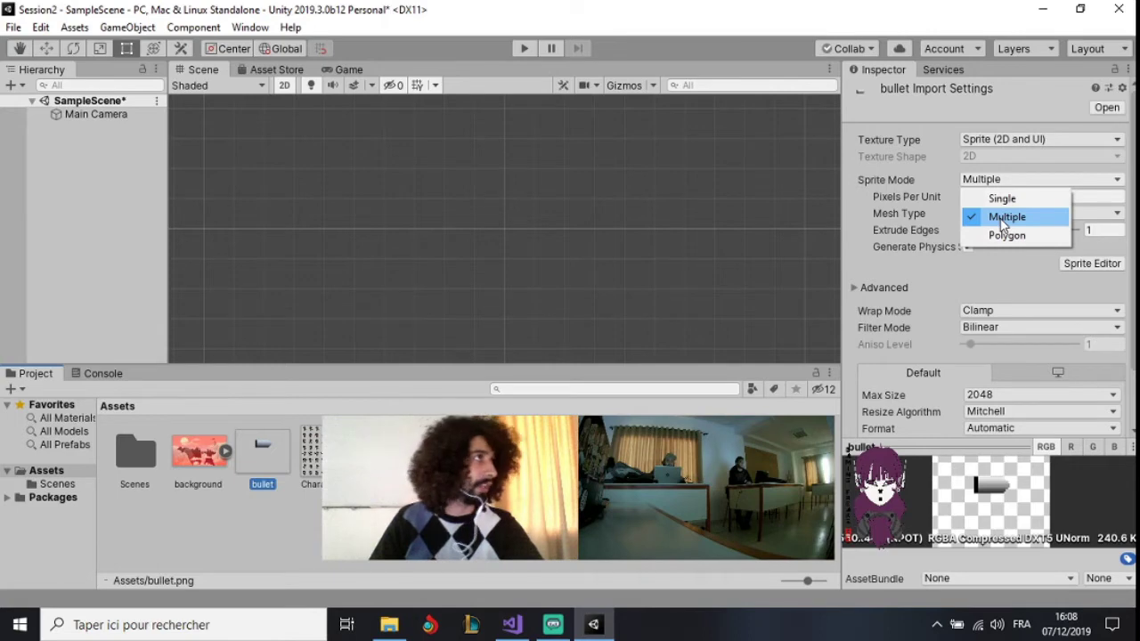
left_click(1017, 219)
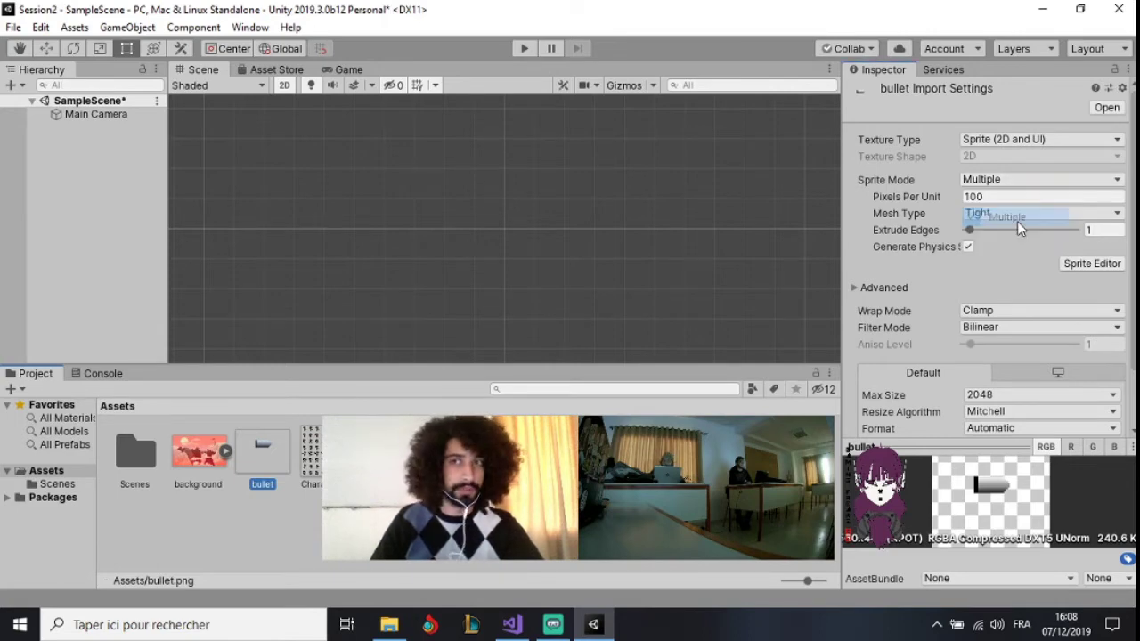
scroll(1046, 383, "down", 2)
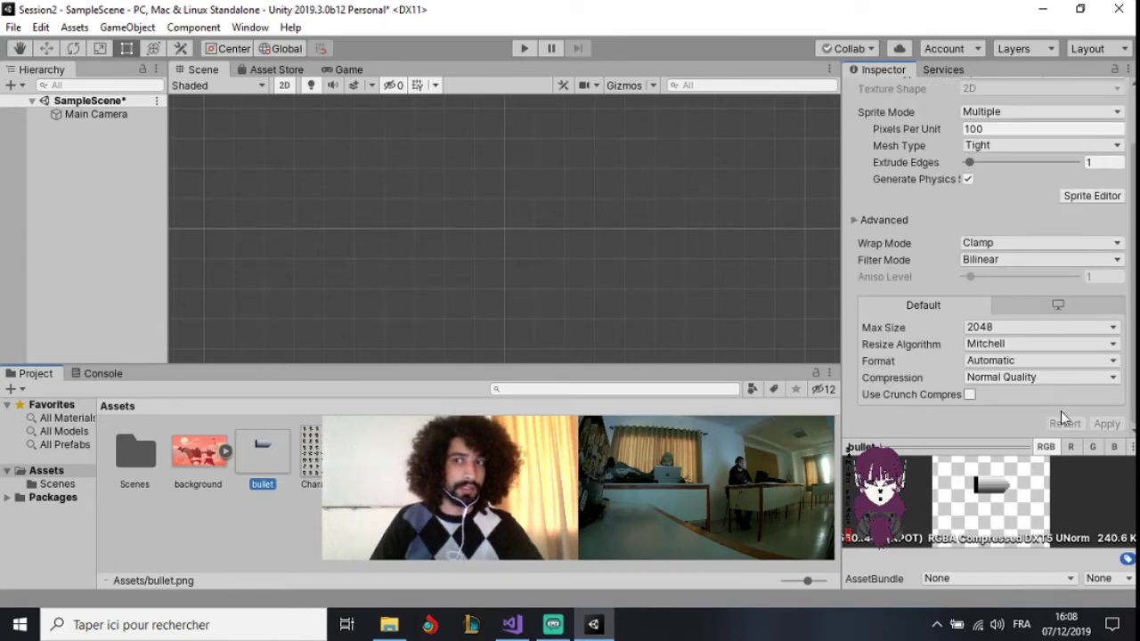
scroll(1053, 337, "up", 2)
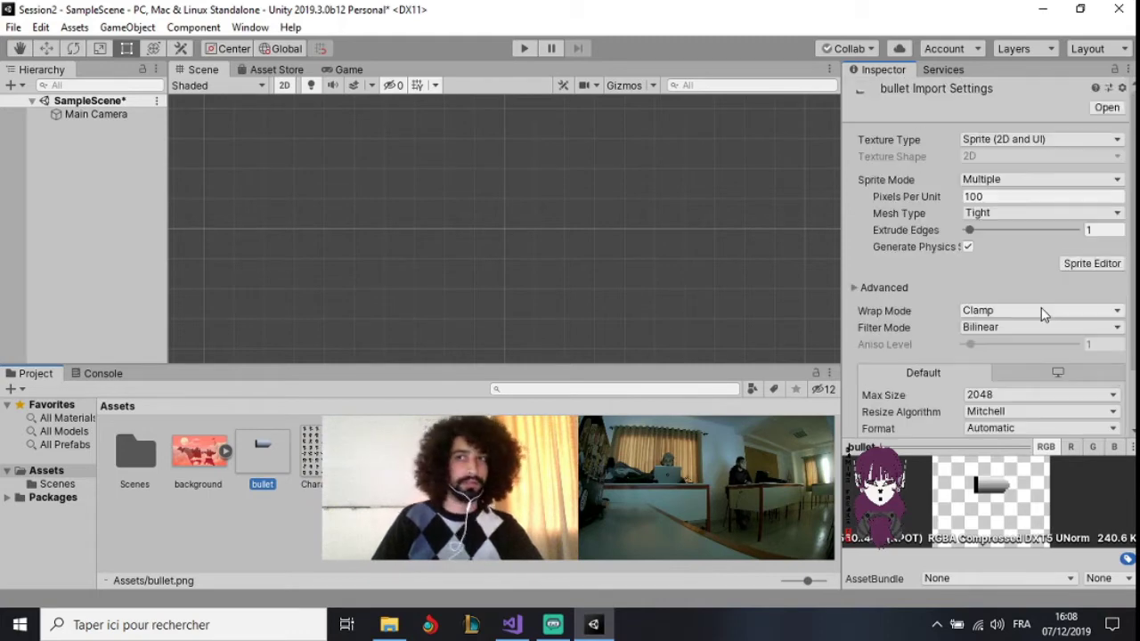
left_click(1085, 264)
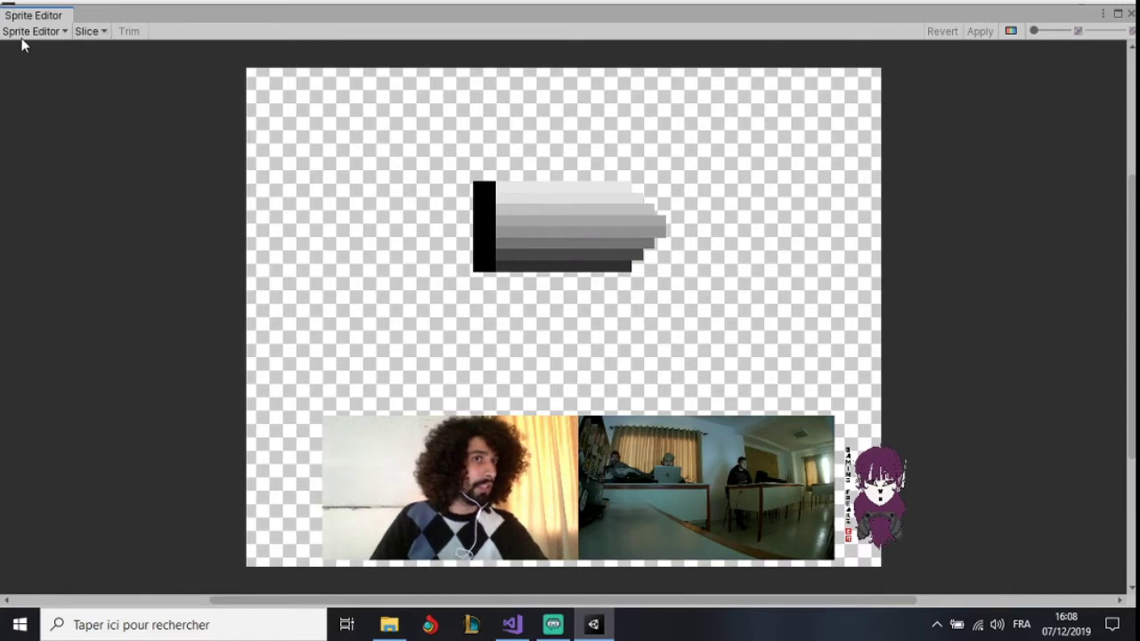
Auto-slice the bullet into a 170×80 bullet_0 sprite, apply it, and close the Sprite Editor
left_click(27, 32)
left_click(96, 31)
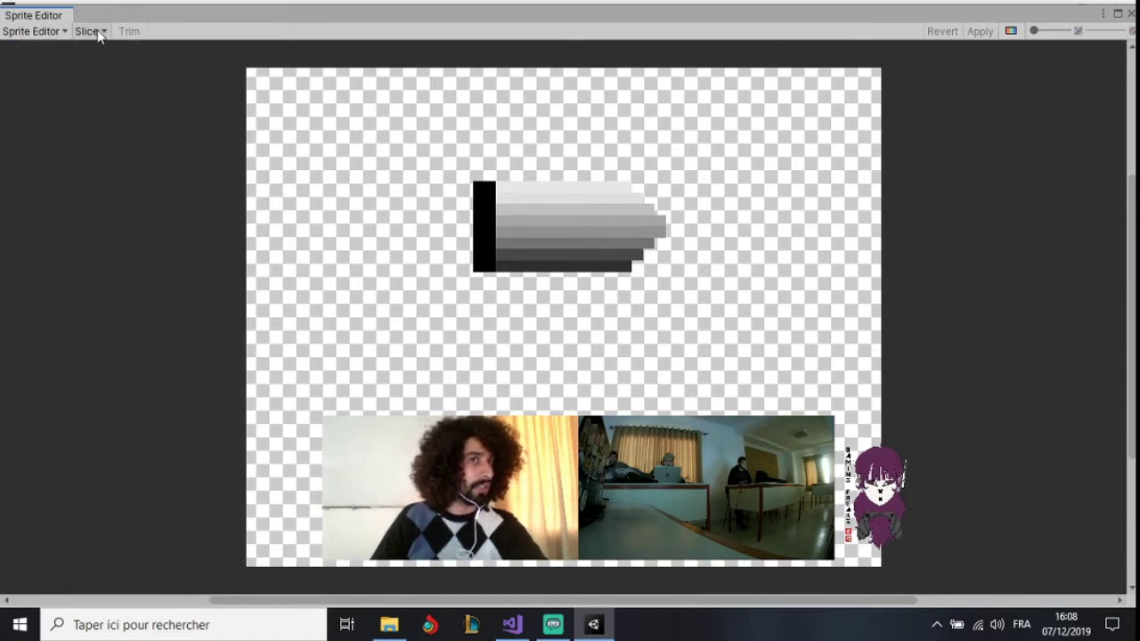
left_click(98, 32)
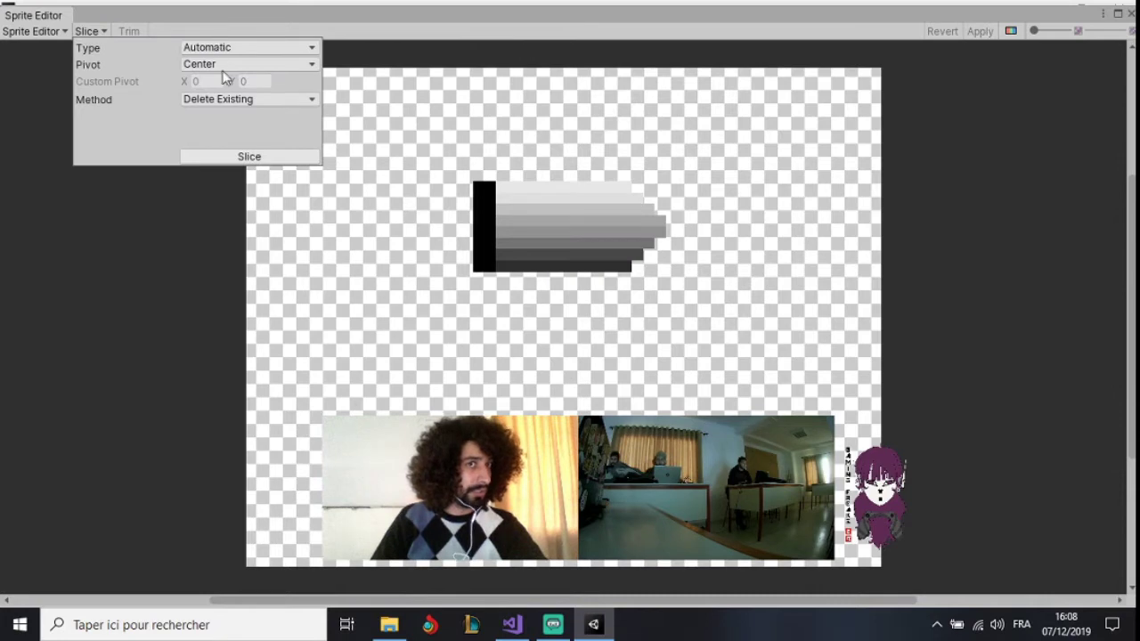
left_click(235, 157)
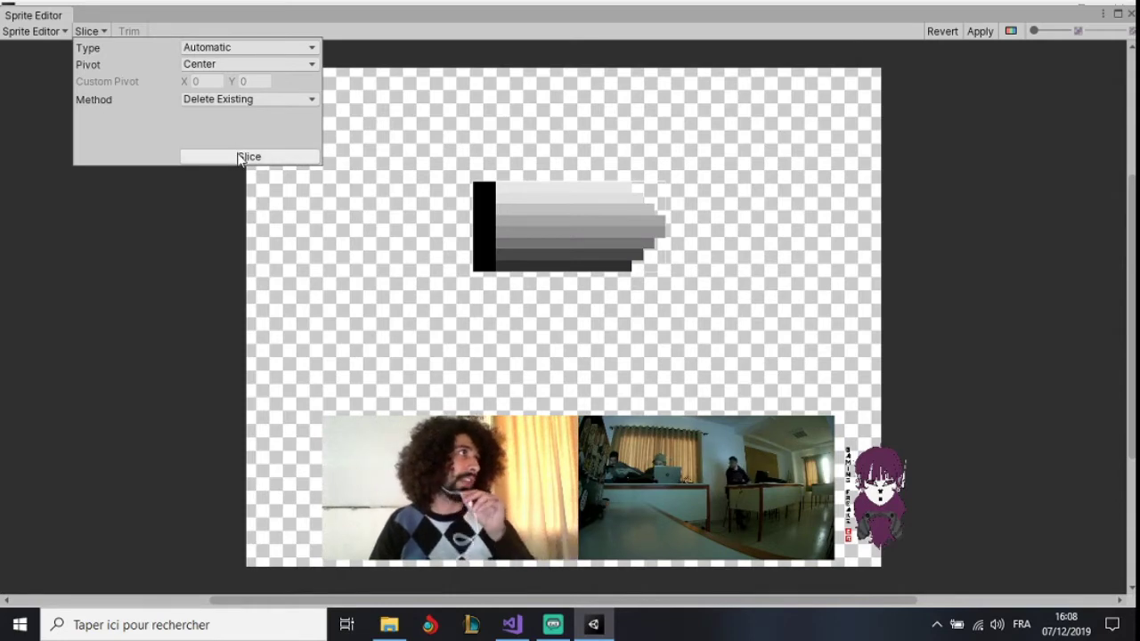
left_click(540, 214)
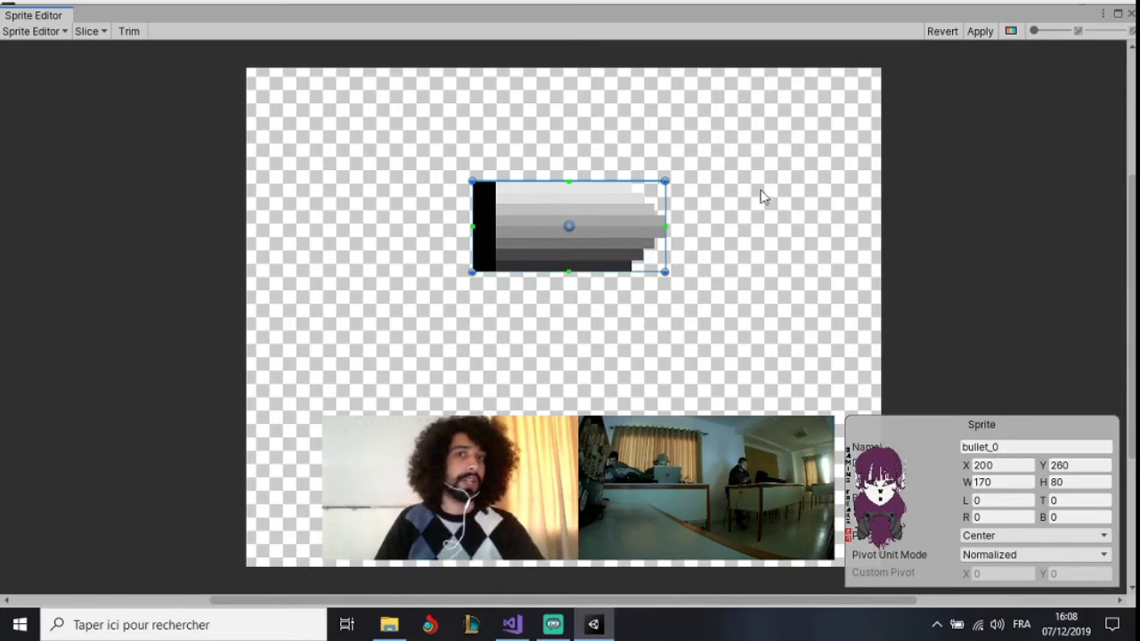
key("Escape")
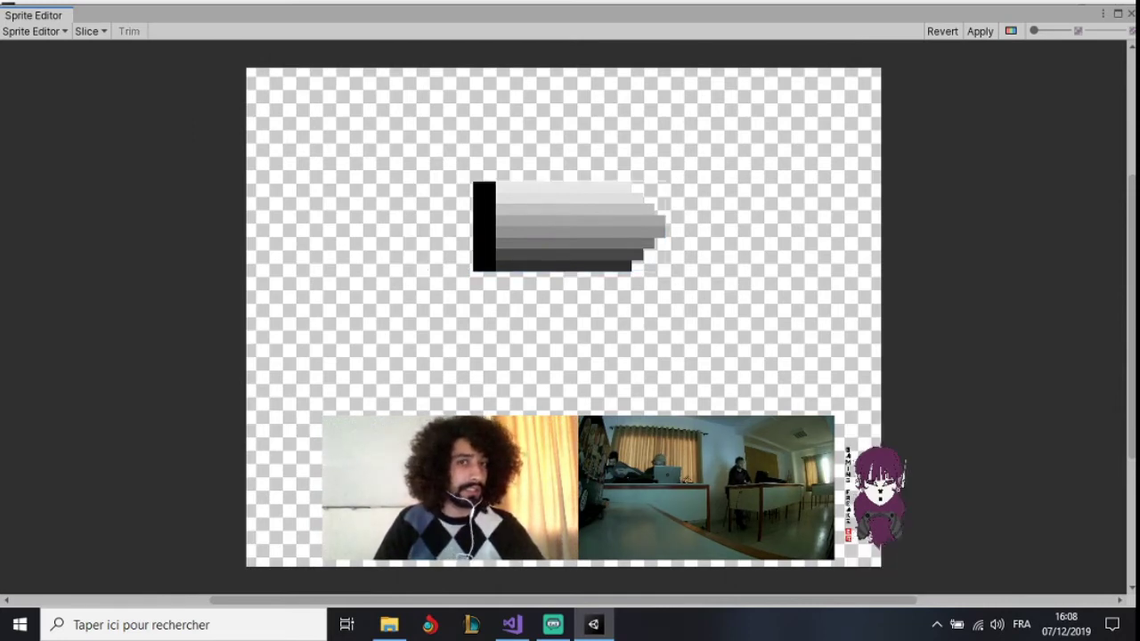
left_click(575, 226)
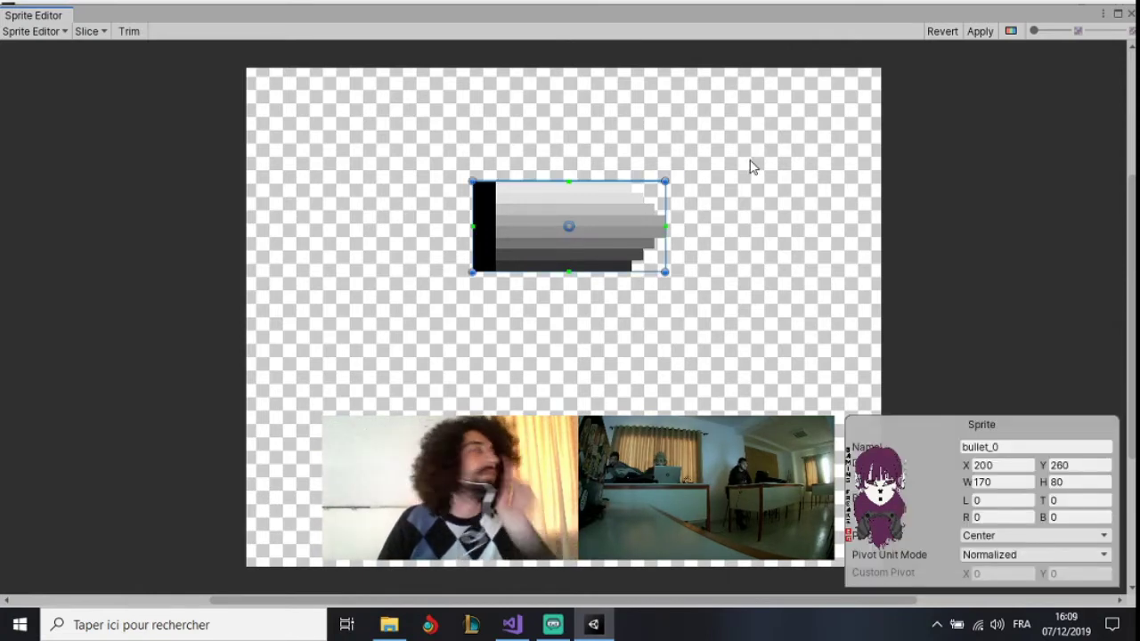
left_click(973, 32)
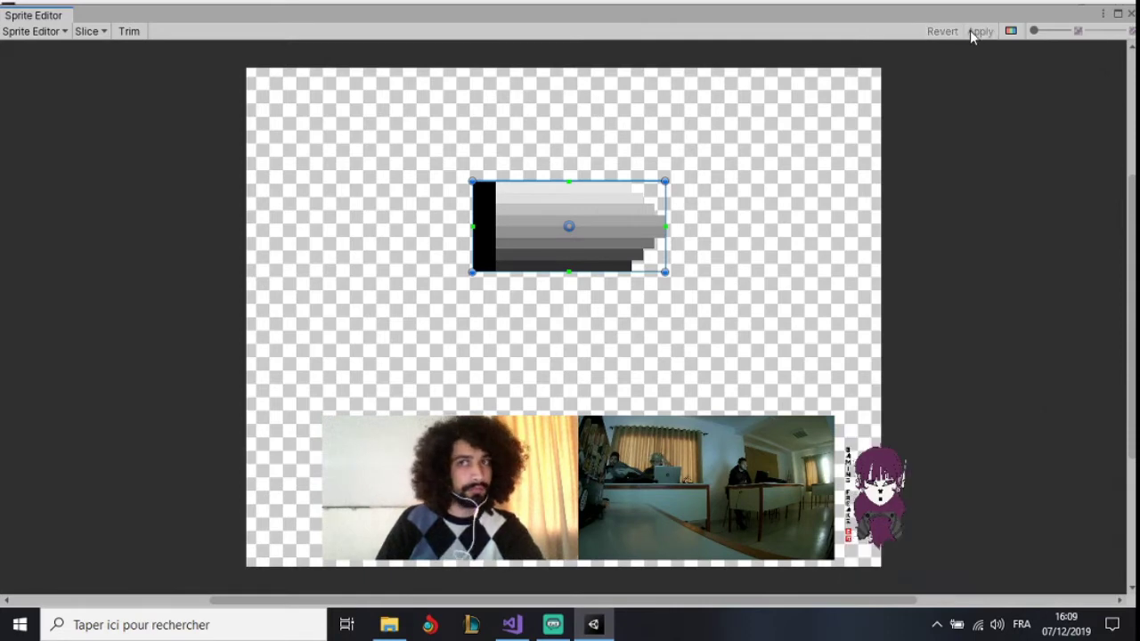
left_click(1130, 14)
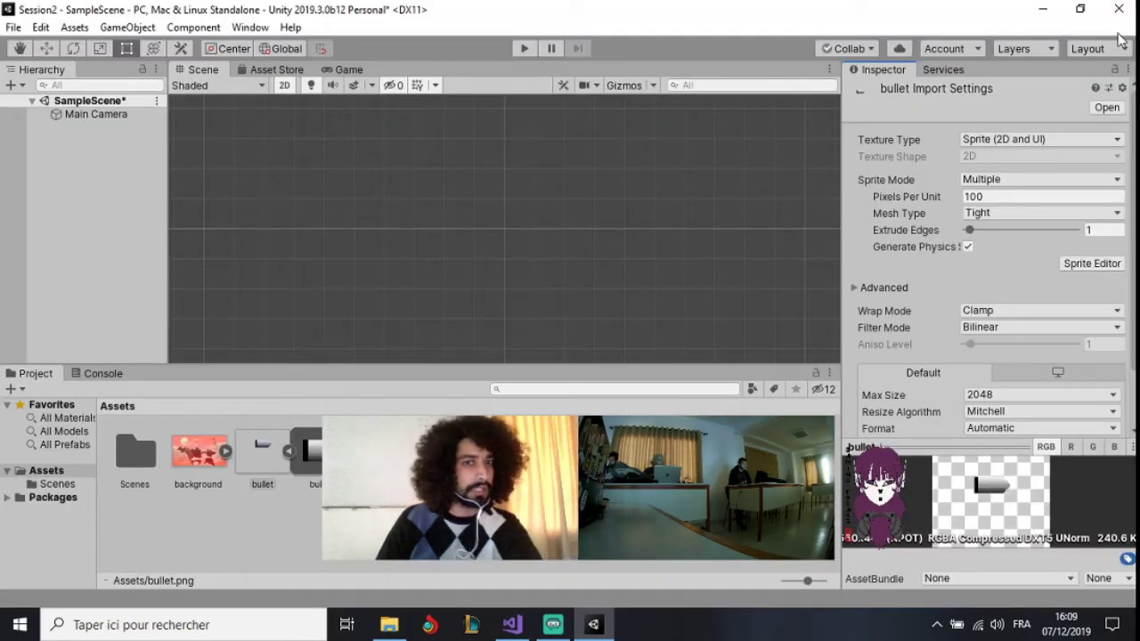
left_click(312, 455)
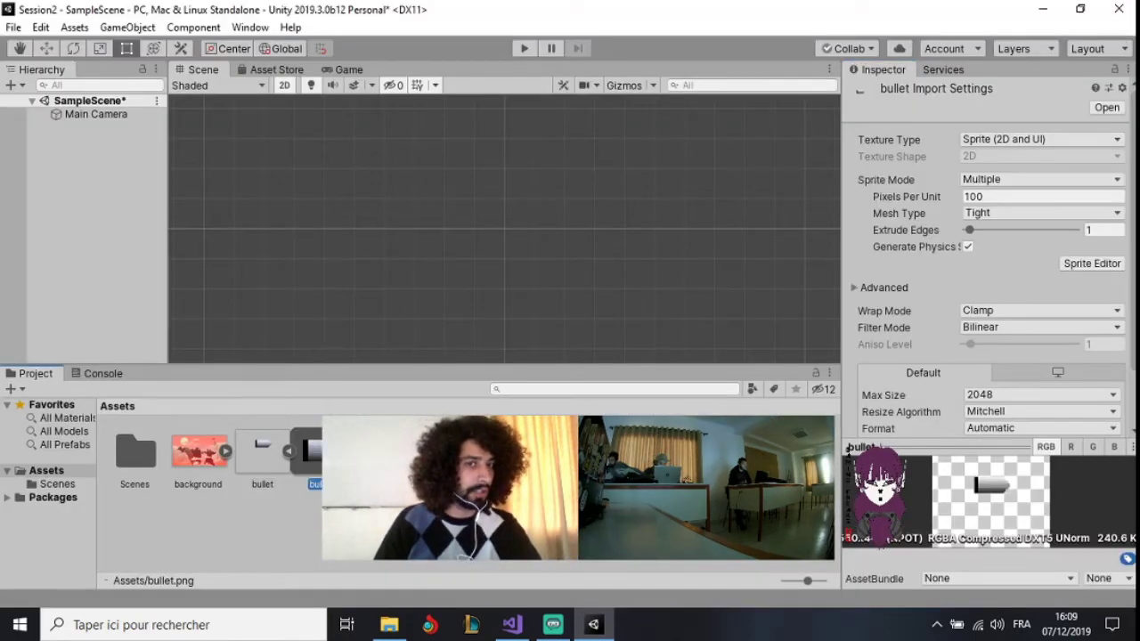
left_click(263, 459)
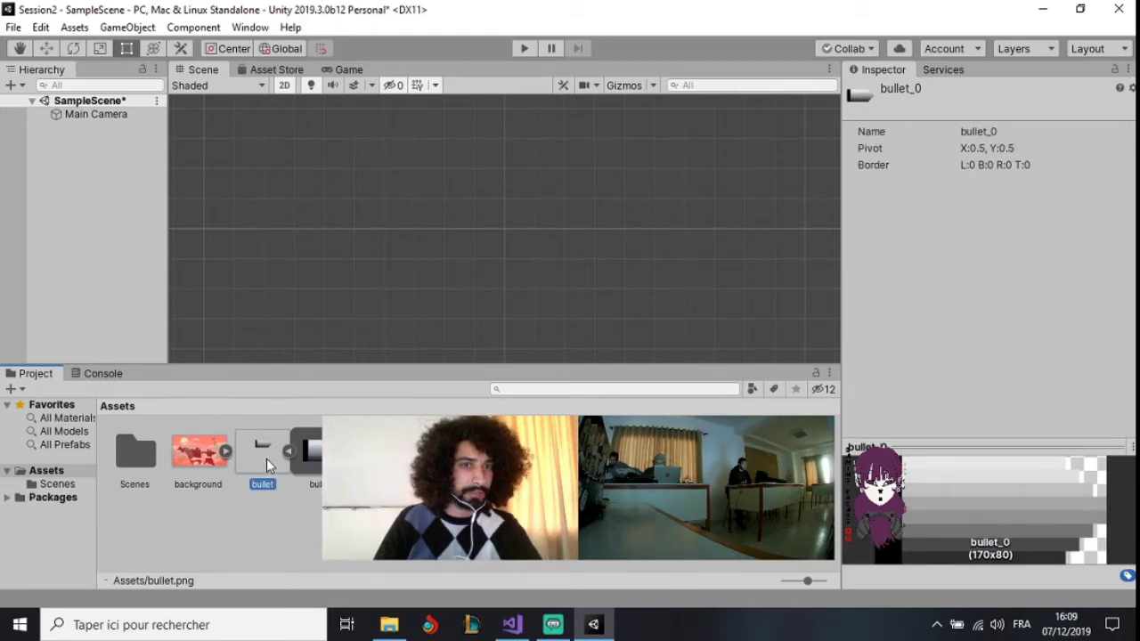
left_click(311, 459)
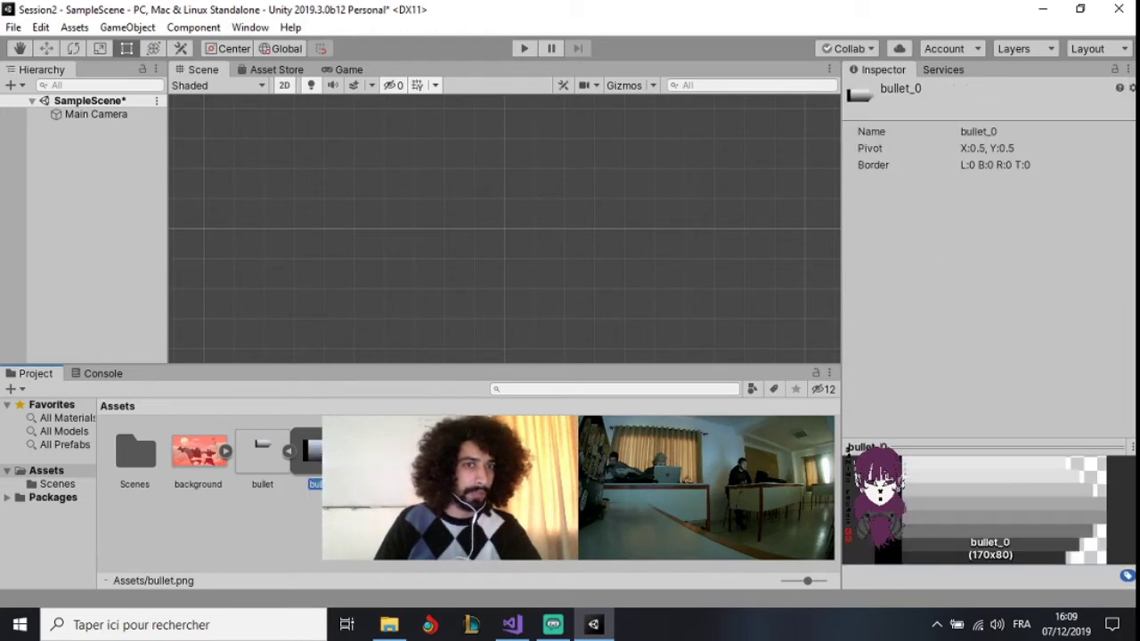
left_click_drag(312, 454, 83, 155)
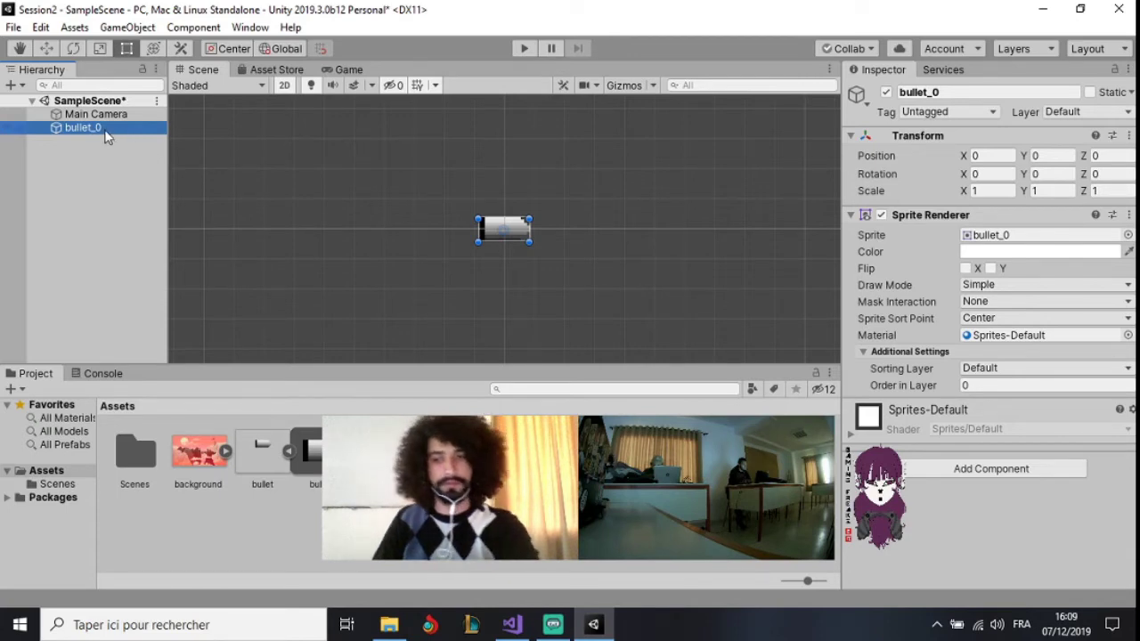
key("Delete")
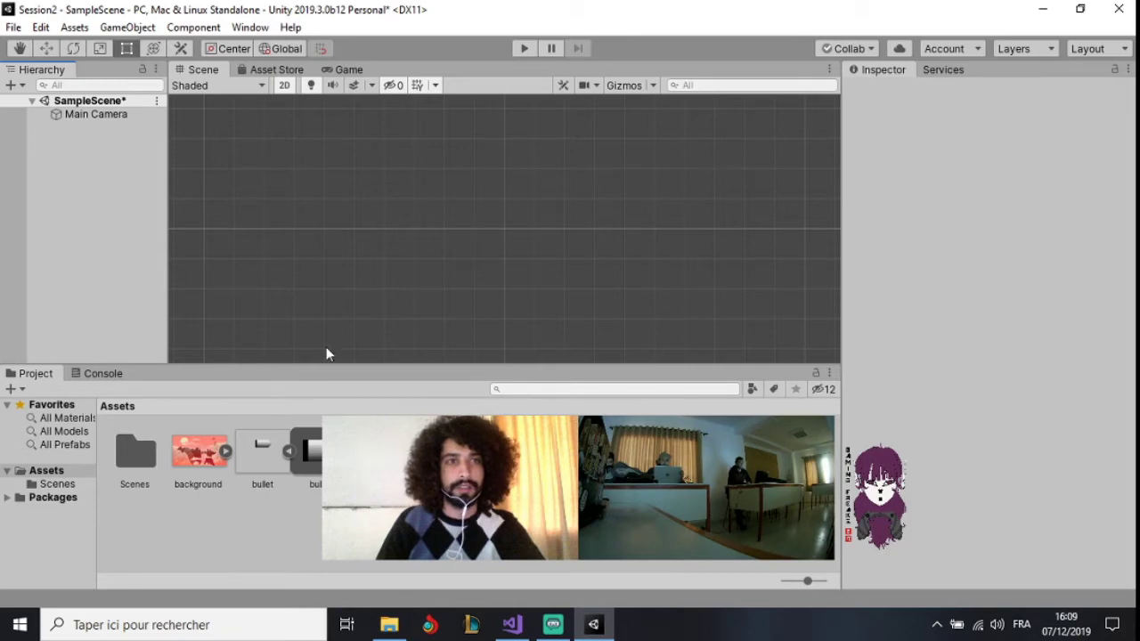
left_click(268, 452)
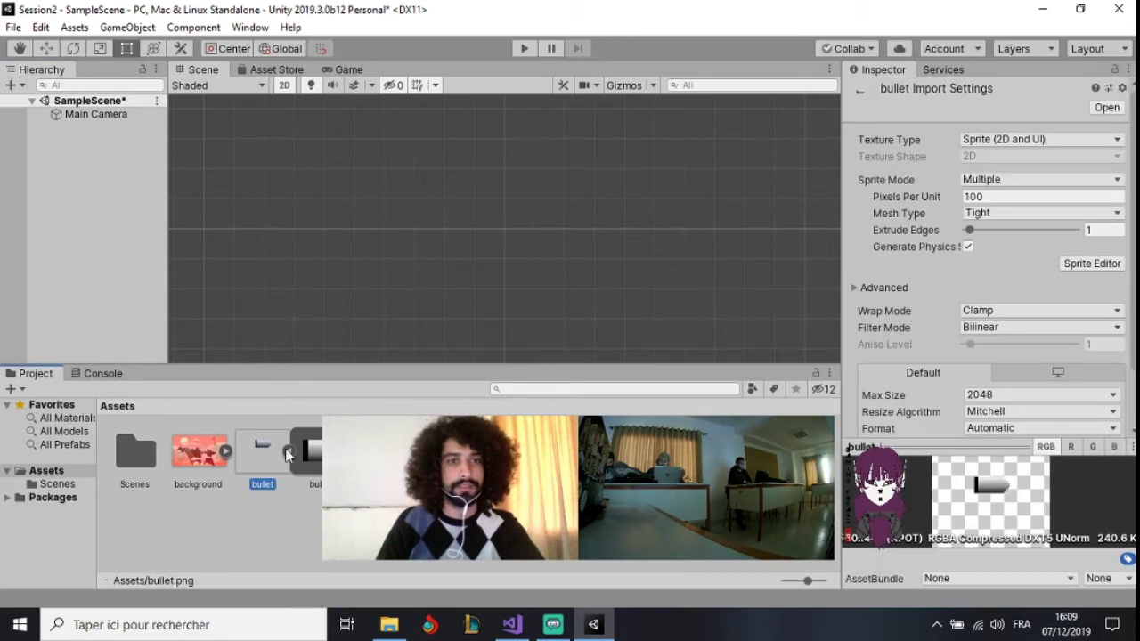
left_click(1090, 263)
left_click(92, 31)
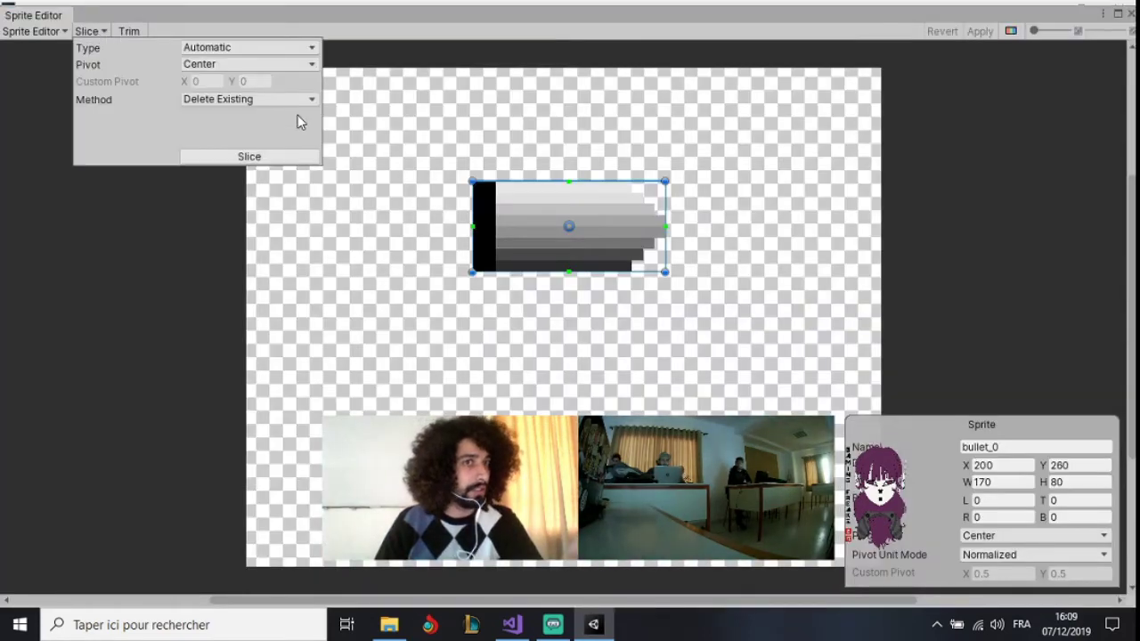
left_click(272, 49)
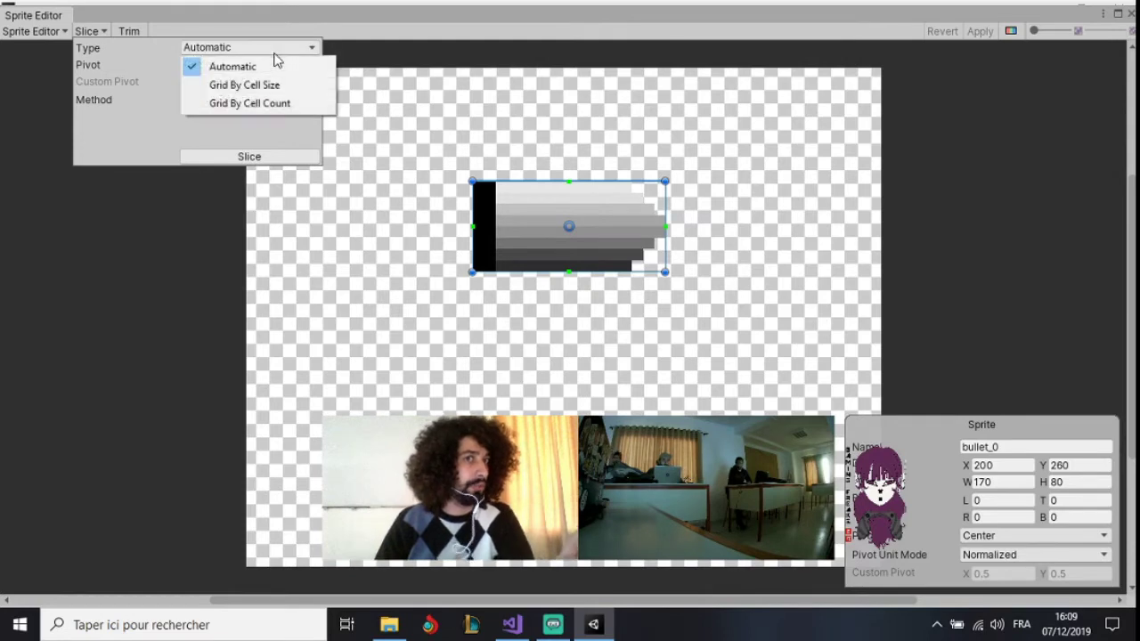
left_click(214, 72)
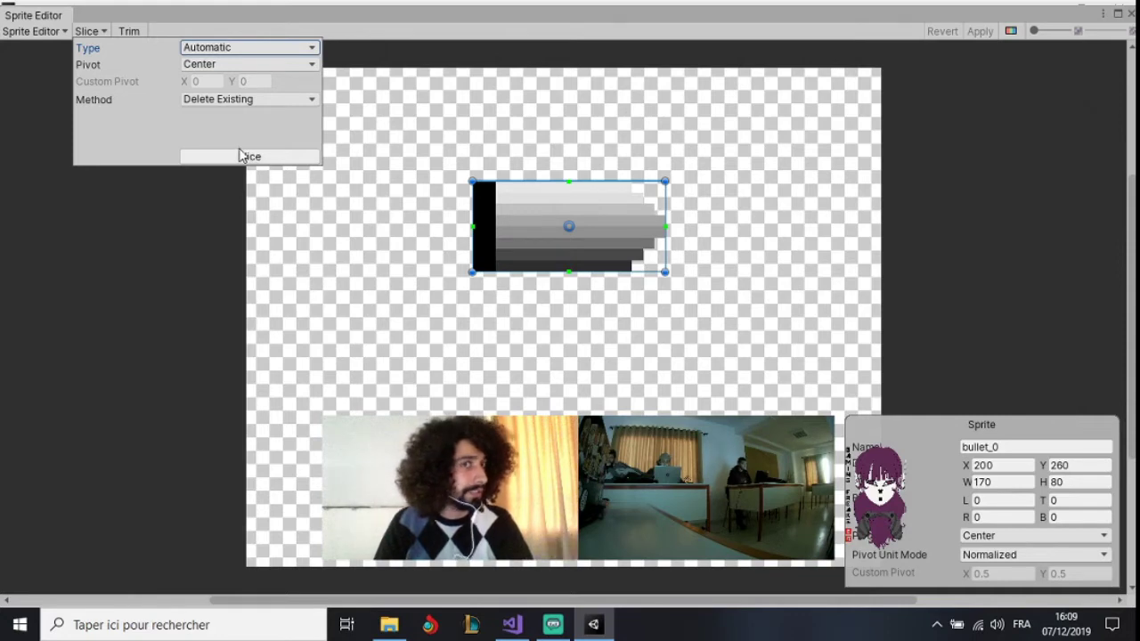
left_click(574, 232)
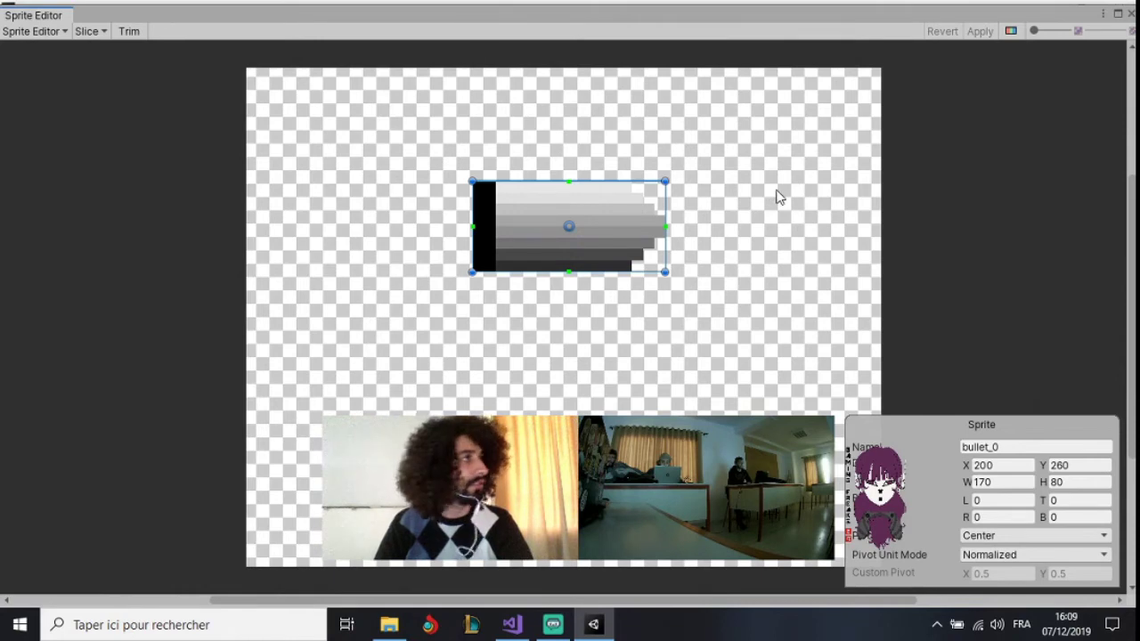
left_click(776, 201)
left_click(581, 223)
left_click(810, 254)
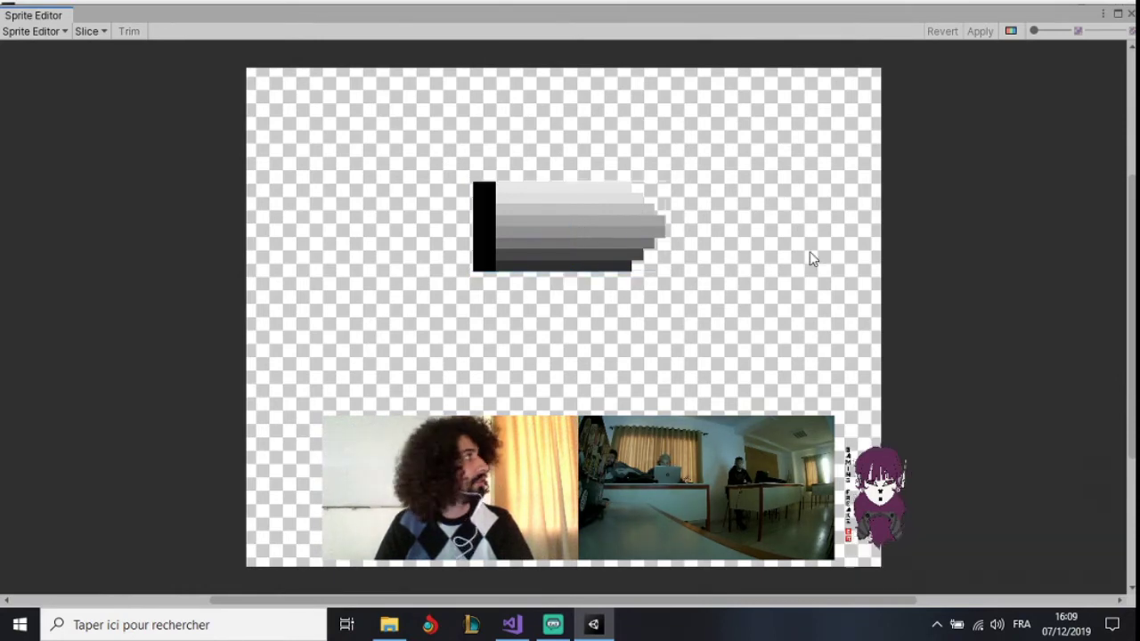
left_click(78, 30)
left_click(246, 50)
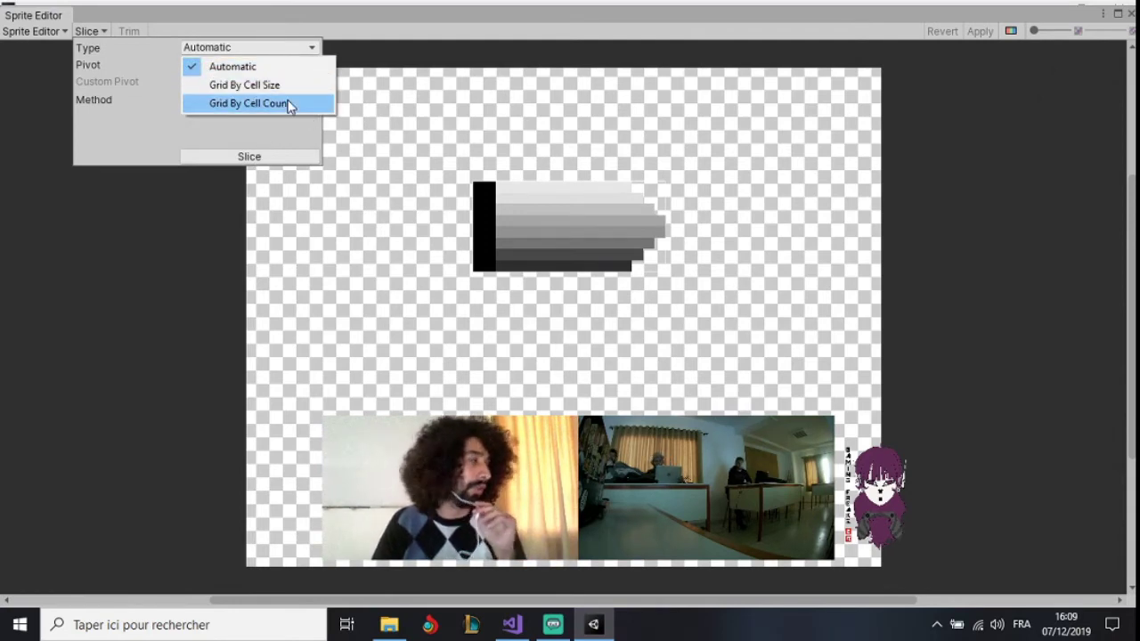
left_click(773, 164)
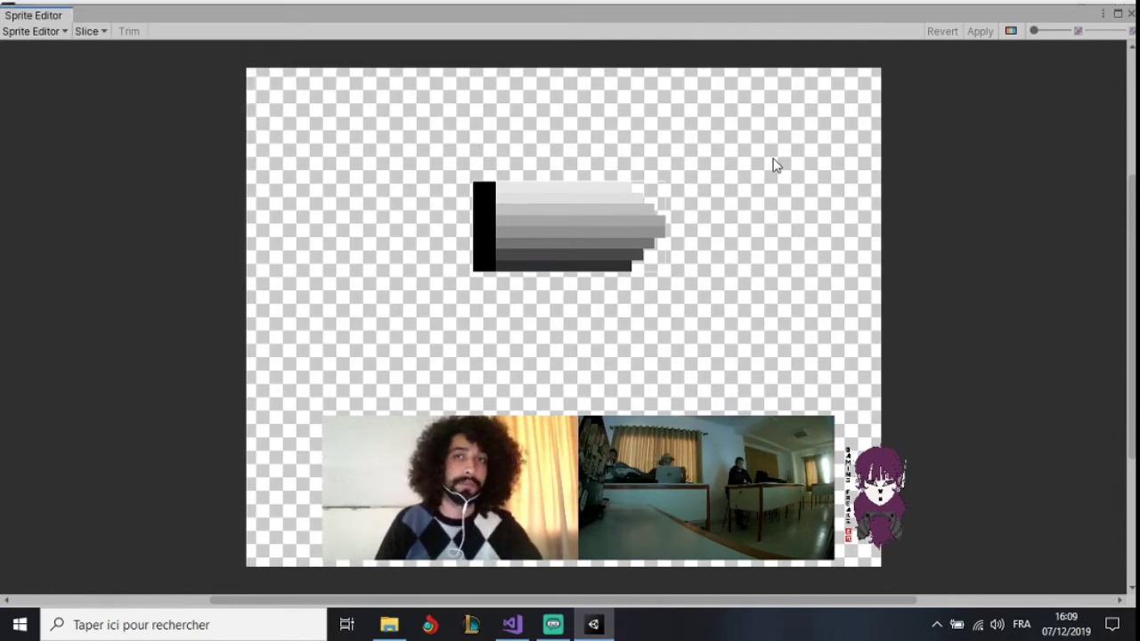
left_click(1131, 12)
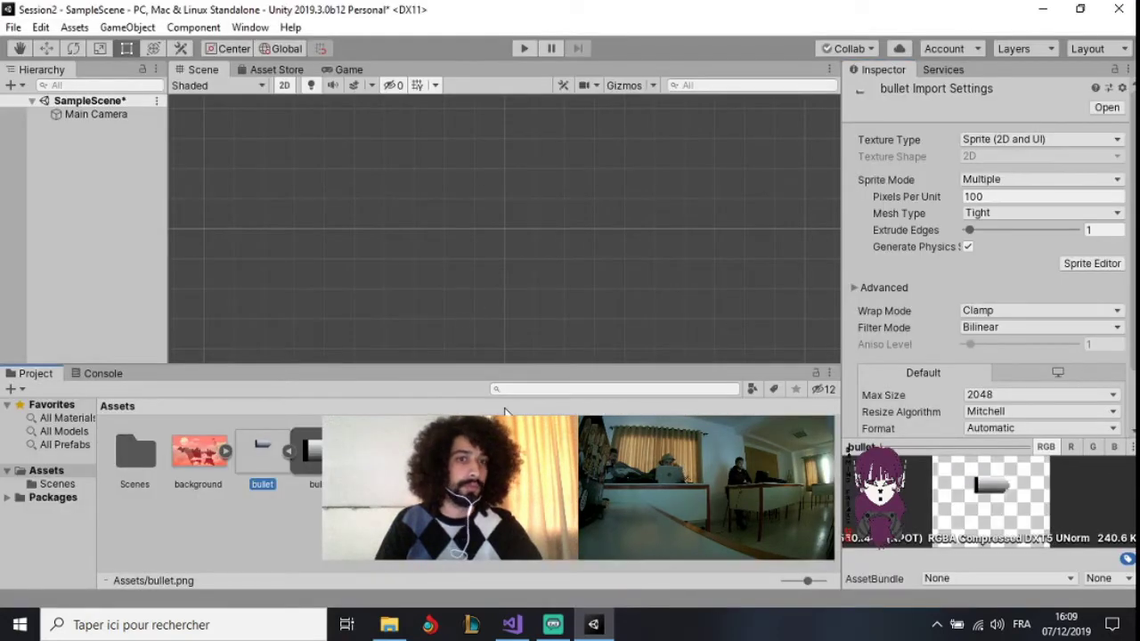
Switch CharacterSpriteSheet's Sprite Mode from Single to Multiple, apply, and launch its Sprite Editor
left_click(388, 452)
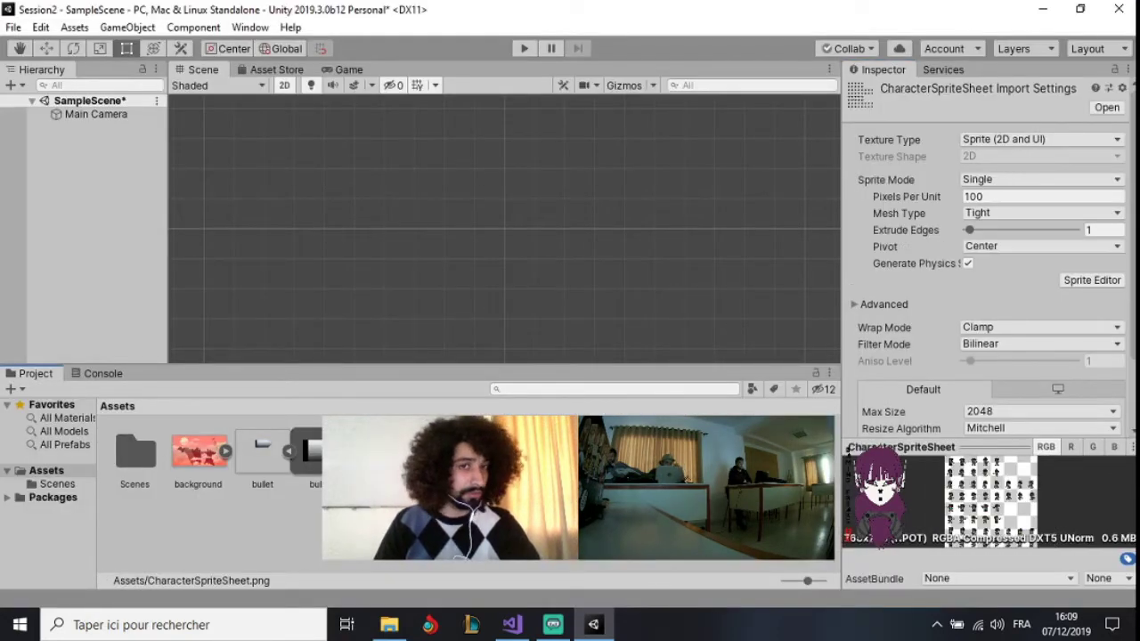
left_click(453, 451)
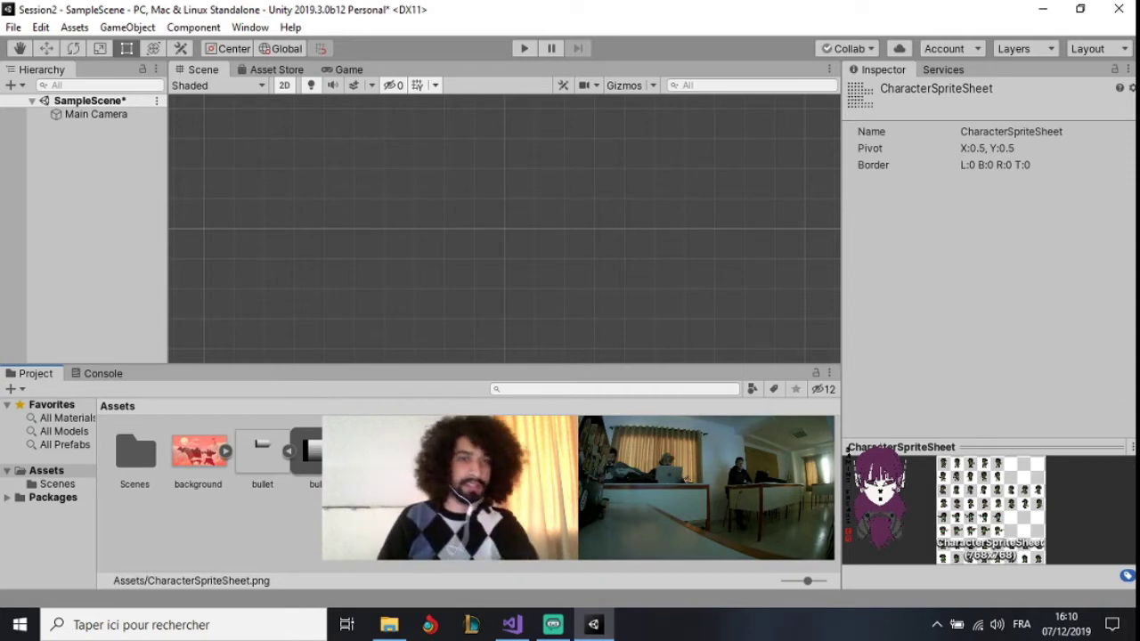
left_click(384, 452)
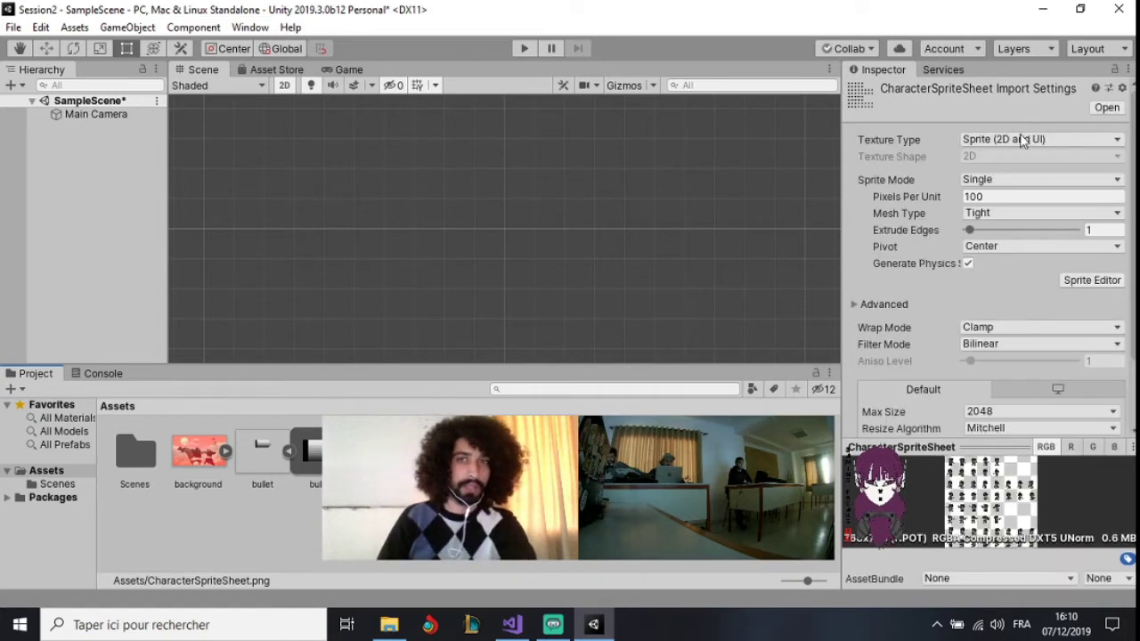
left_click(1020, 181)
left_click(1031, 219)
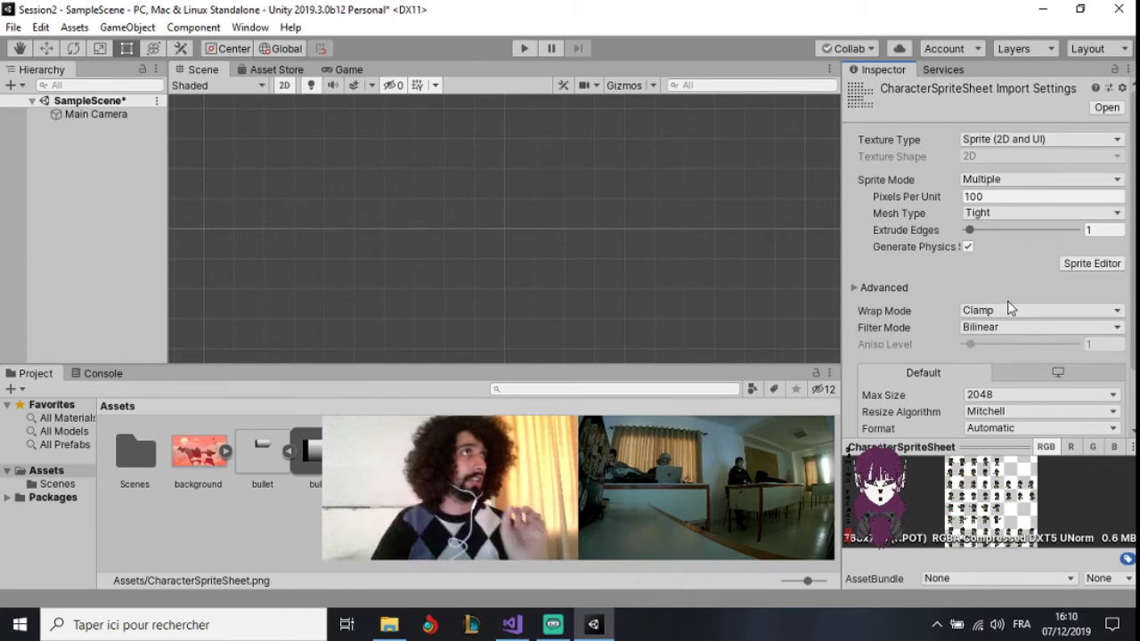
scroll(1012, 358, "down", 3)
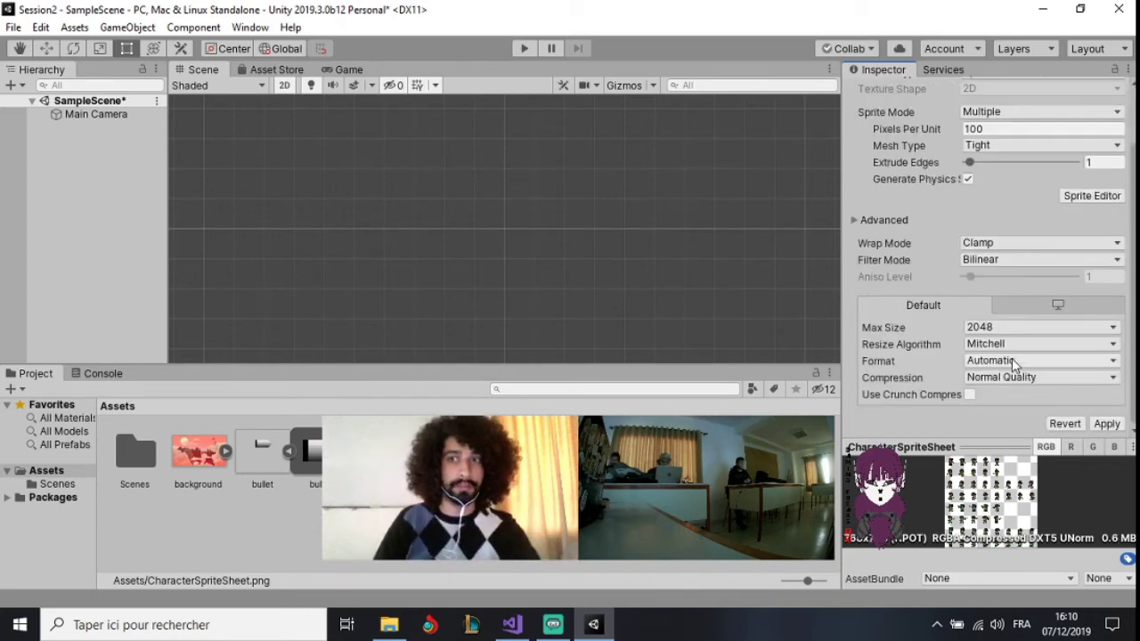
left_click(1109, 424)
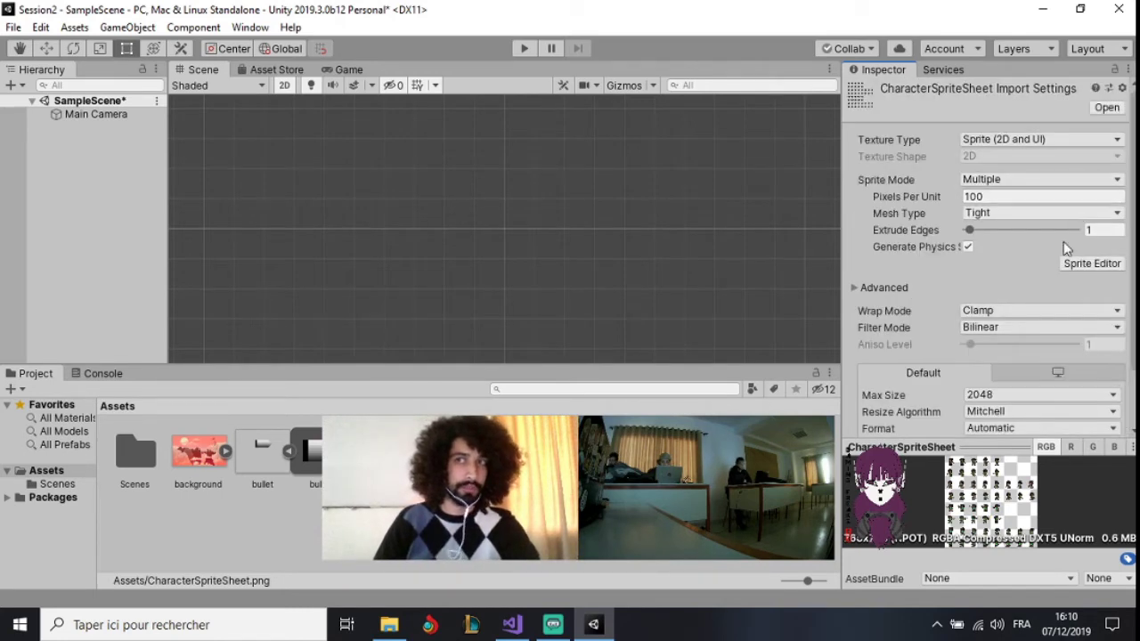
left_click(1086, 270)
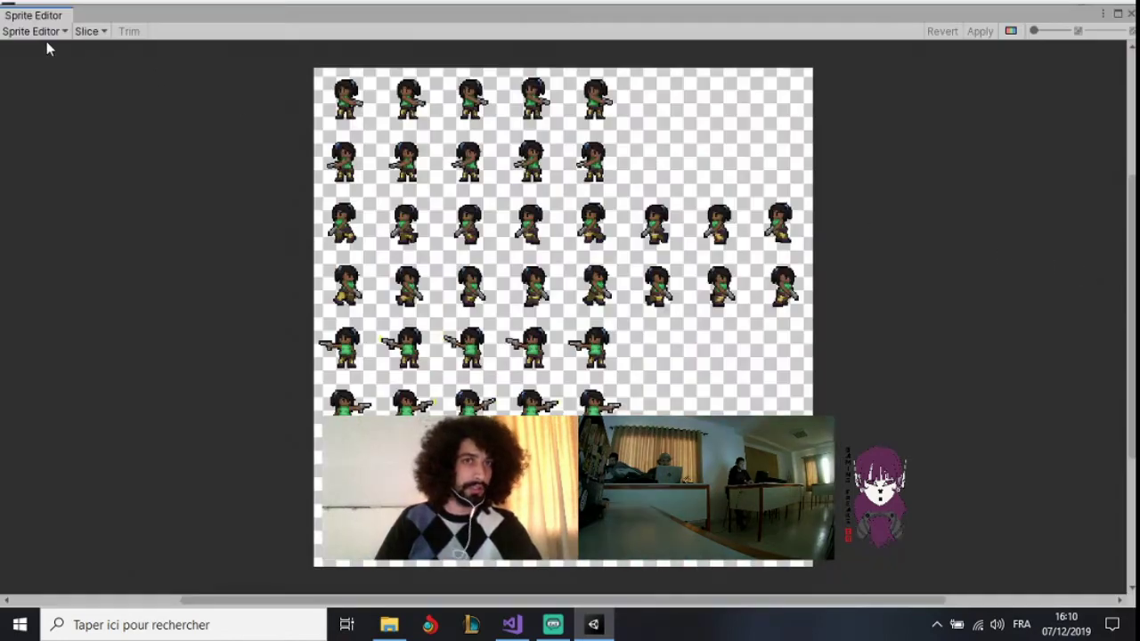
Auto-slice the gunner sheet, check sprites like CharacterSpriteSheet_9 (46×62), and apply the slicing
left_click(89, 32)
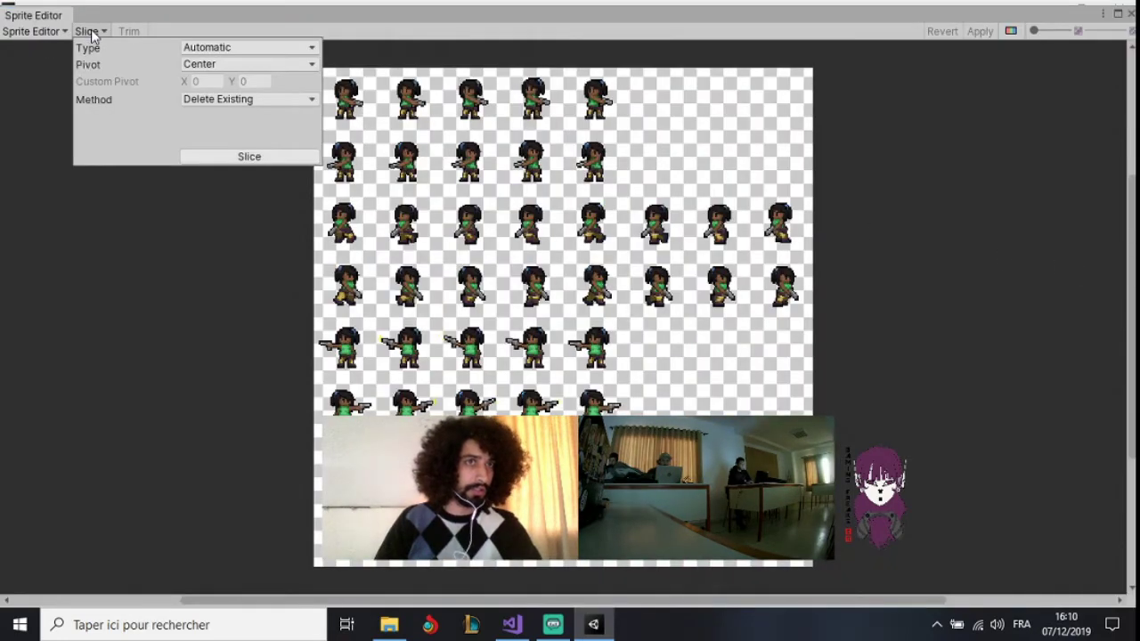
left_click(210, 155)
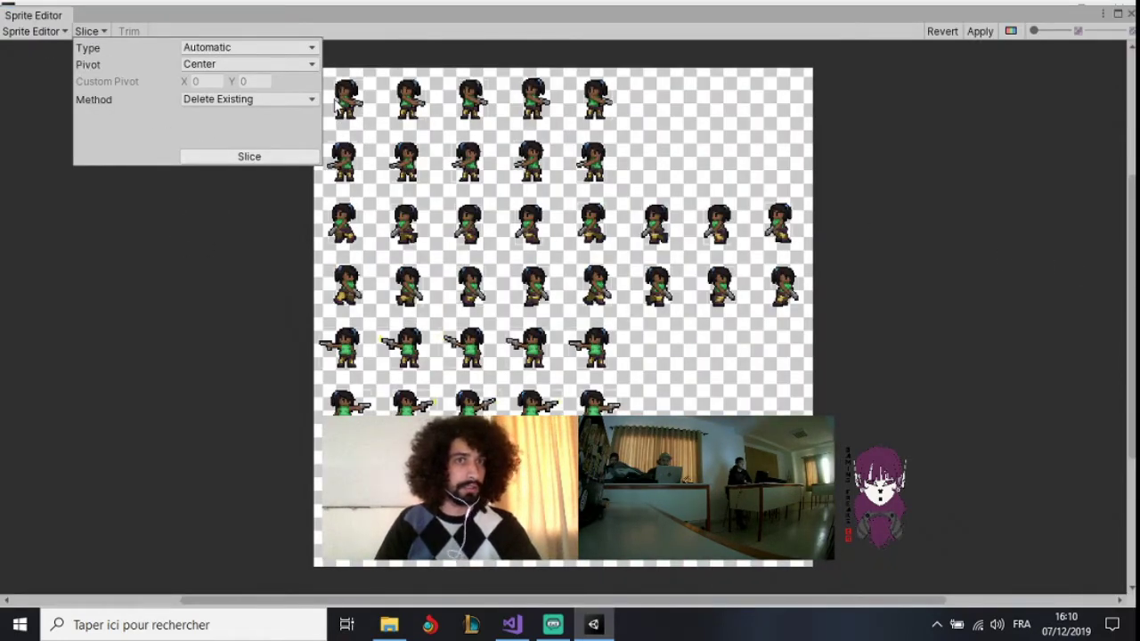
left_click(346, 101)
left_click(378, 102)
left_click(409, 100)
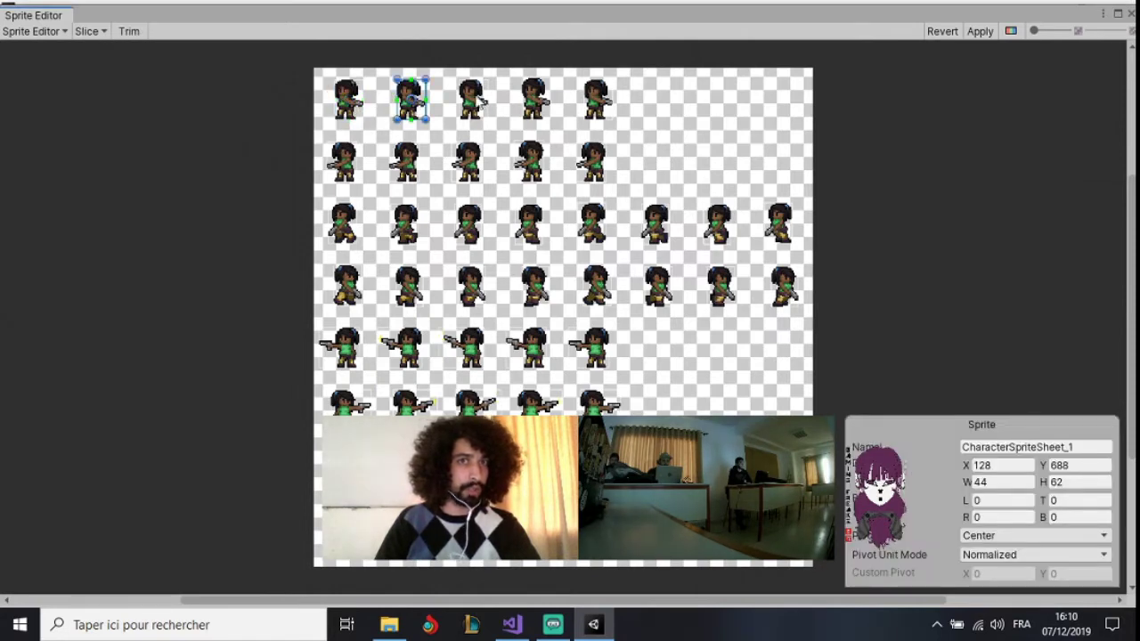
left_click(472, 100)
left_click(534, 100)
left_click(597, 100)
left_click(592, 161)
left_click(533, 163)
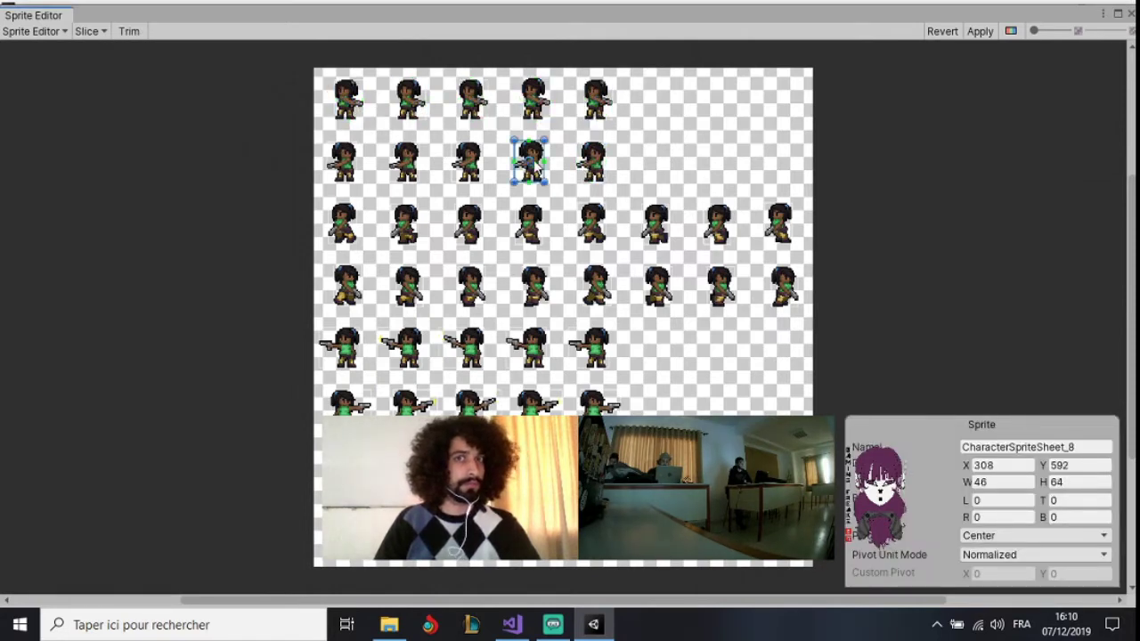
left_click(597, 174)
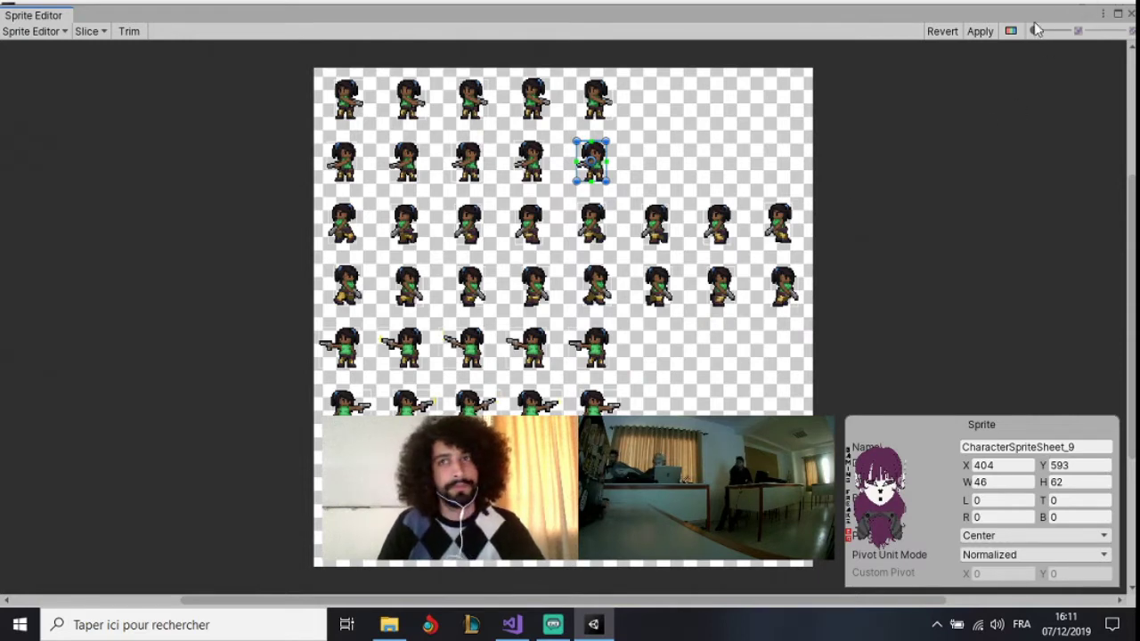
left_click(982, 35)
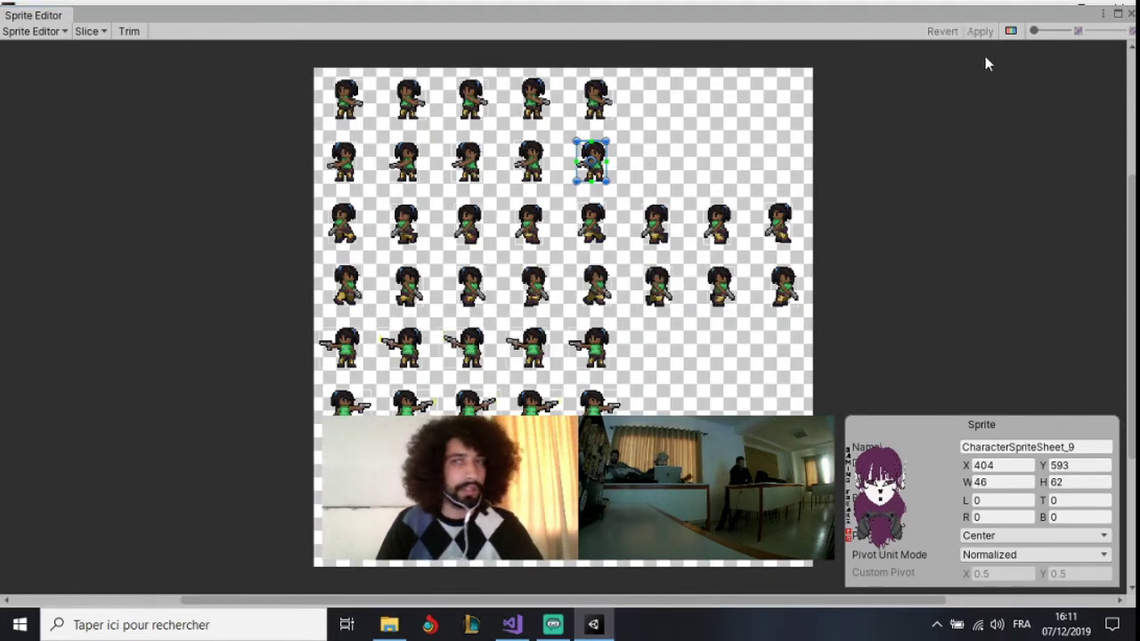
Close the Sprite Editor and browse the sliced sprites, settling on CharacterSpriteSheet_0
left_click(1131, 14)
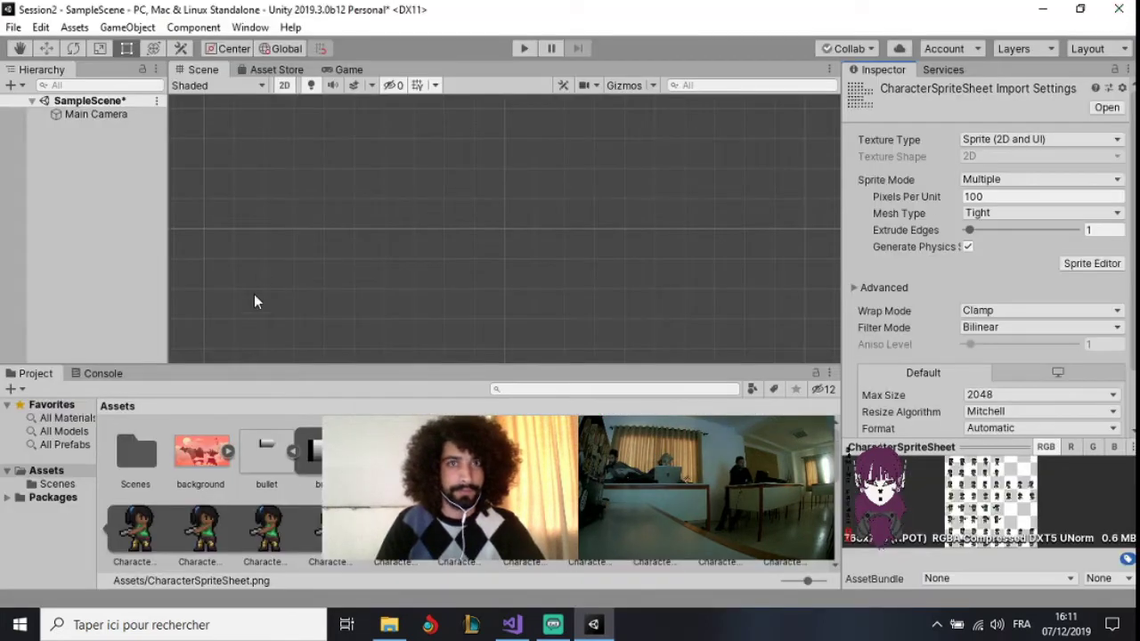
left_click(96, 181)
left_click(137, 530)
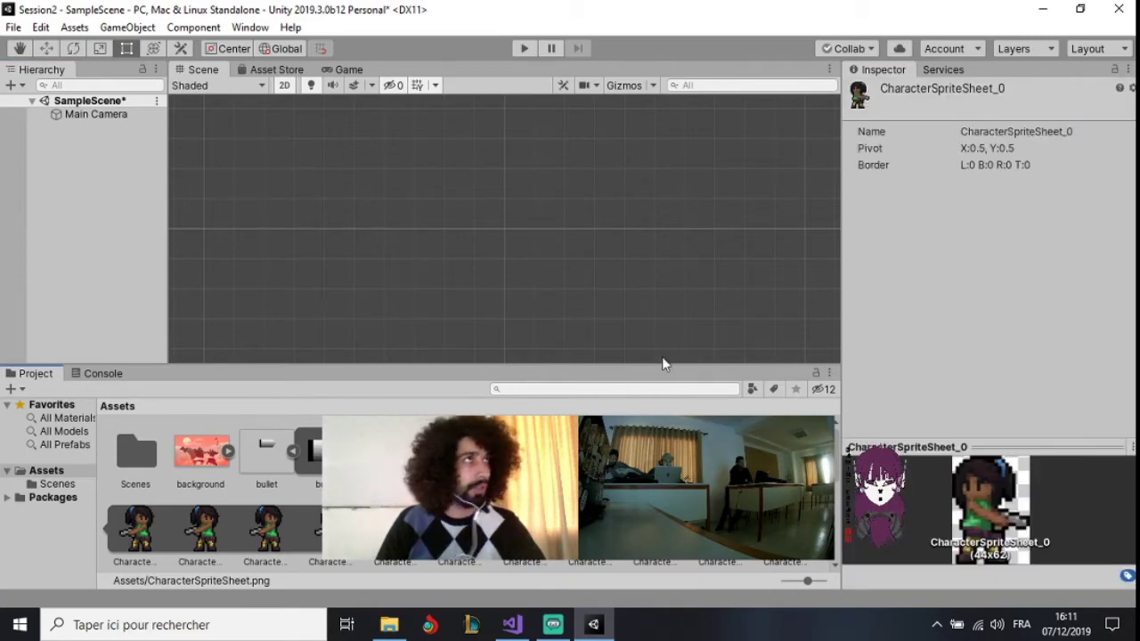
key("Right")
key("Right")
key("Right")
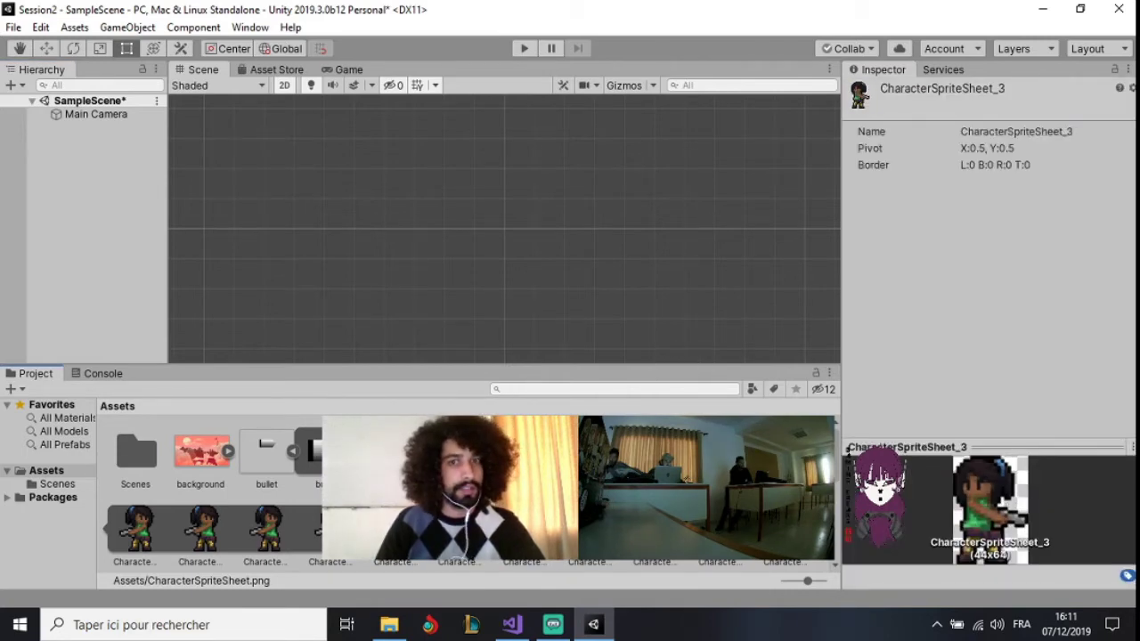
key("Down")
key("Left")
key("Left")
key("Left")
key("Left")
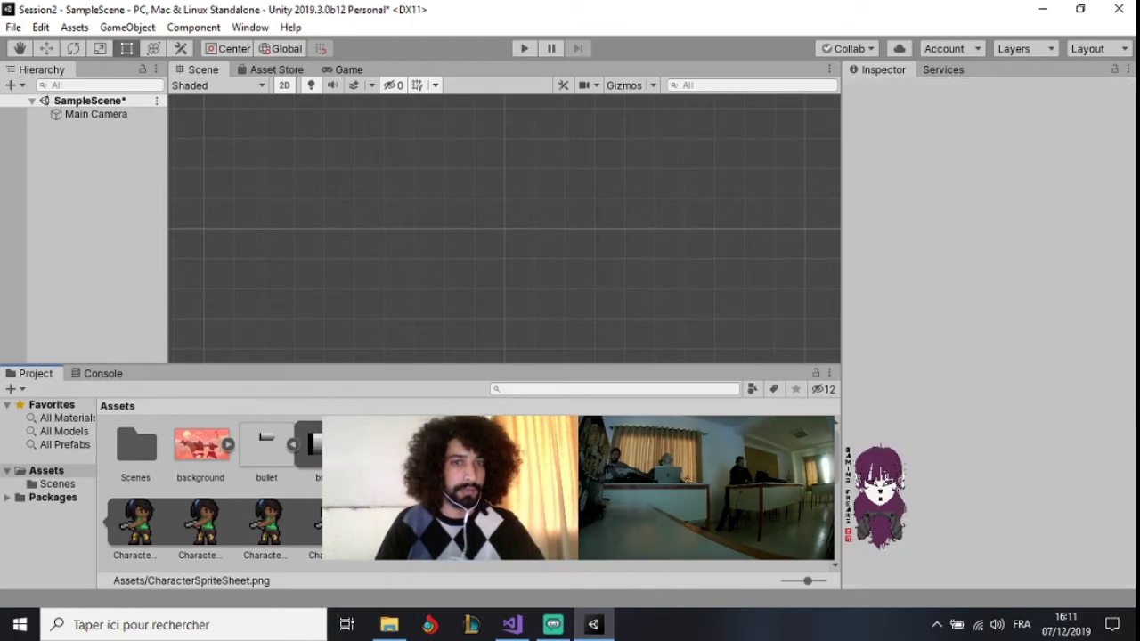
key("Right")
key("Up")
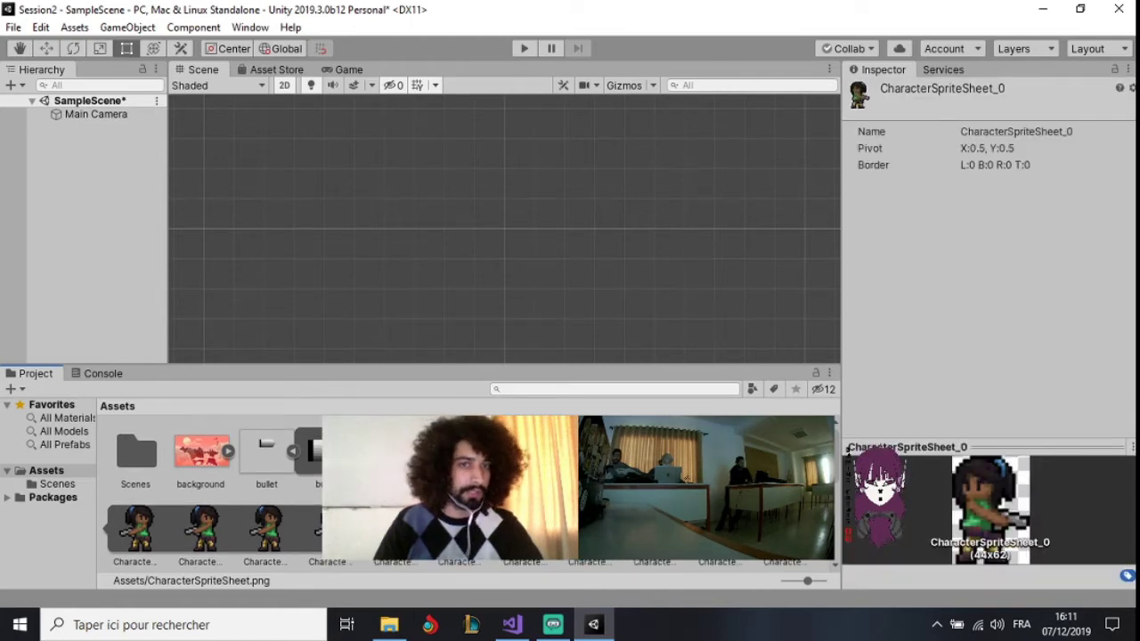
Place CharacterSpriteSheet_0 in the scene and set its Transform scale to 2, 2, 2
left_click_drag(135, 530, 65, 145)
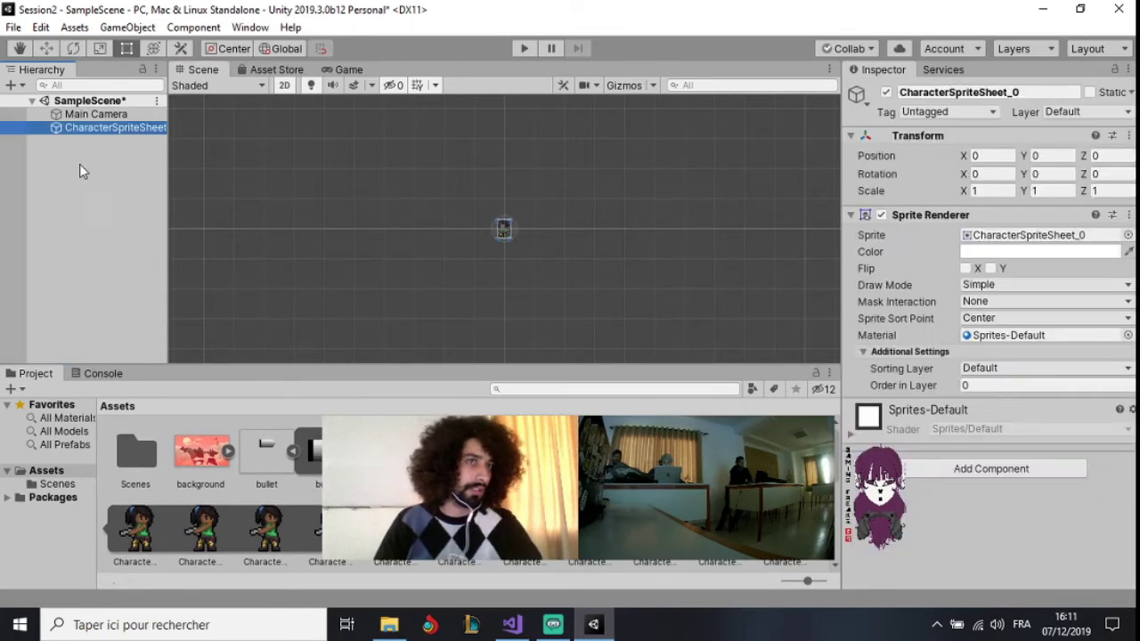
left_click(989, 191)
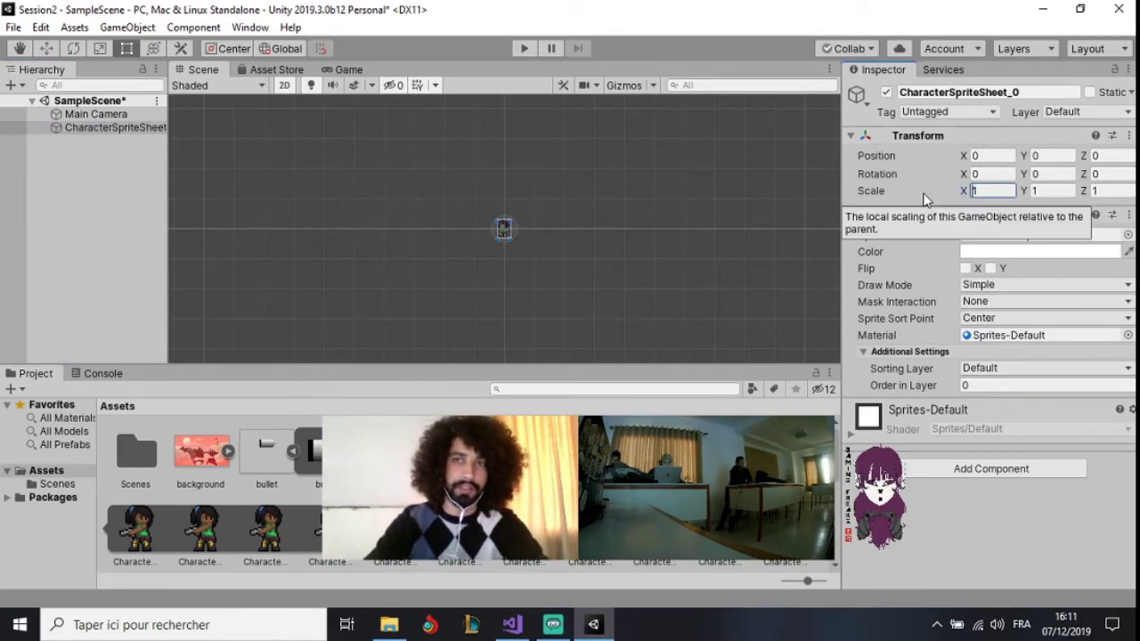
type("2")
key("Tab")
type("2")
key("Tab")
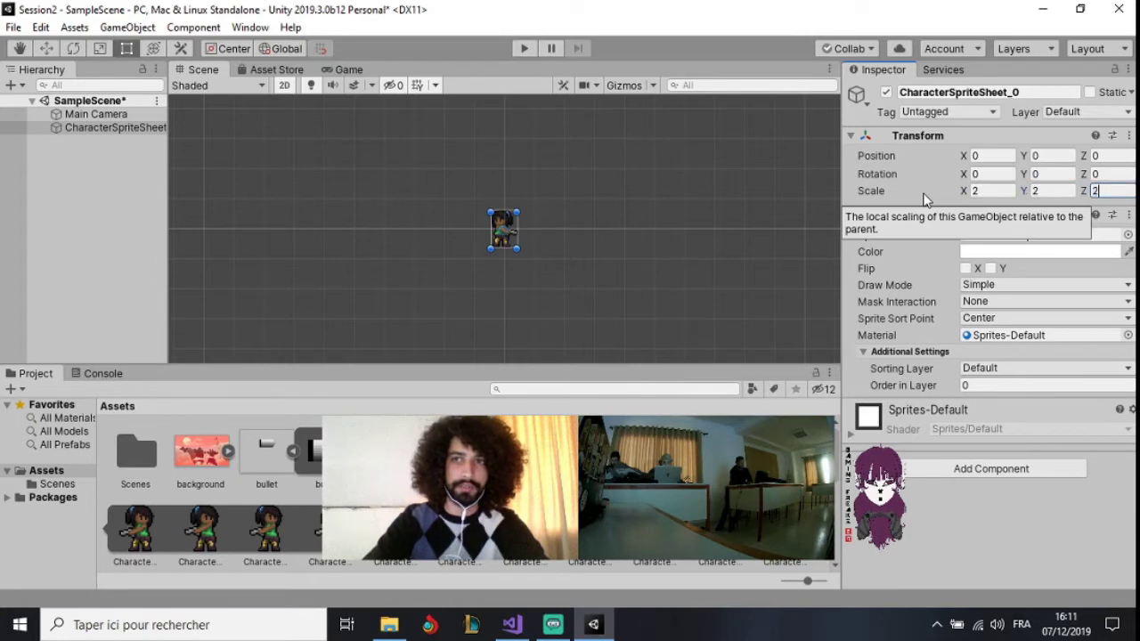
type("2")
key("Return")
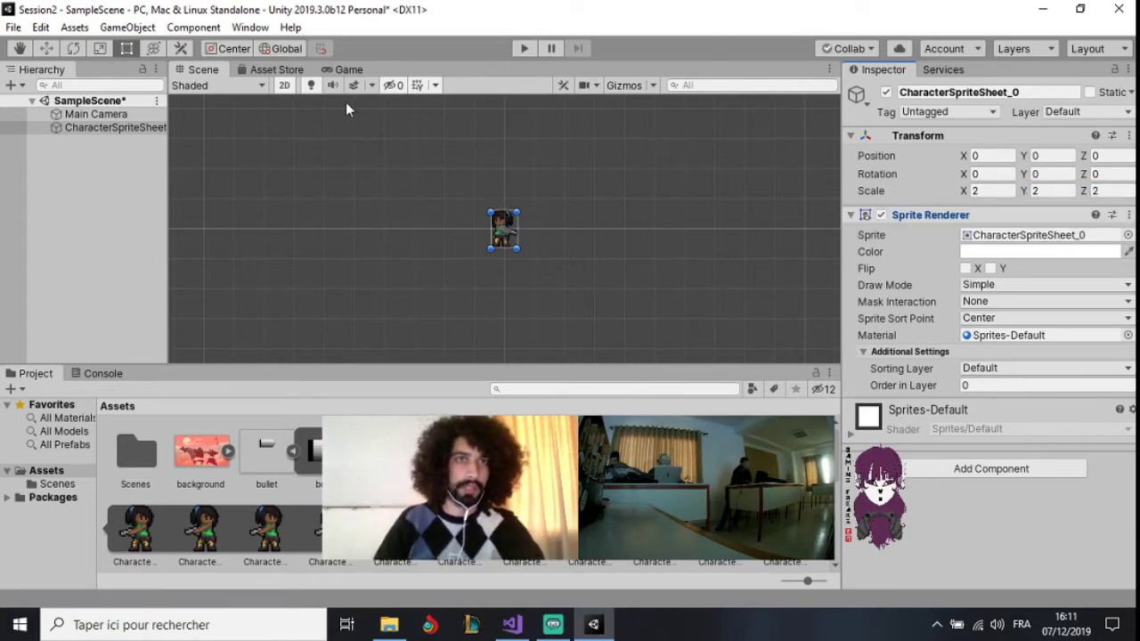
left_click(348, 69)
Dock the Game tab on the right half of the Scene view and deselect the character
left_click_drag(485, 97, 708, 222)
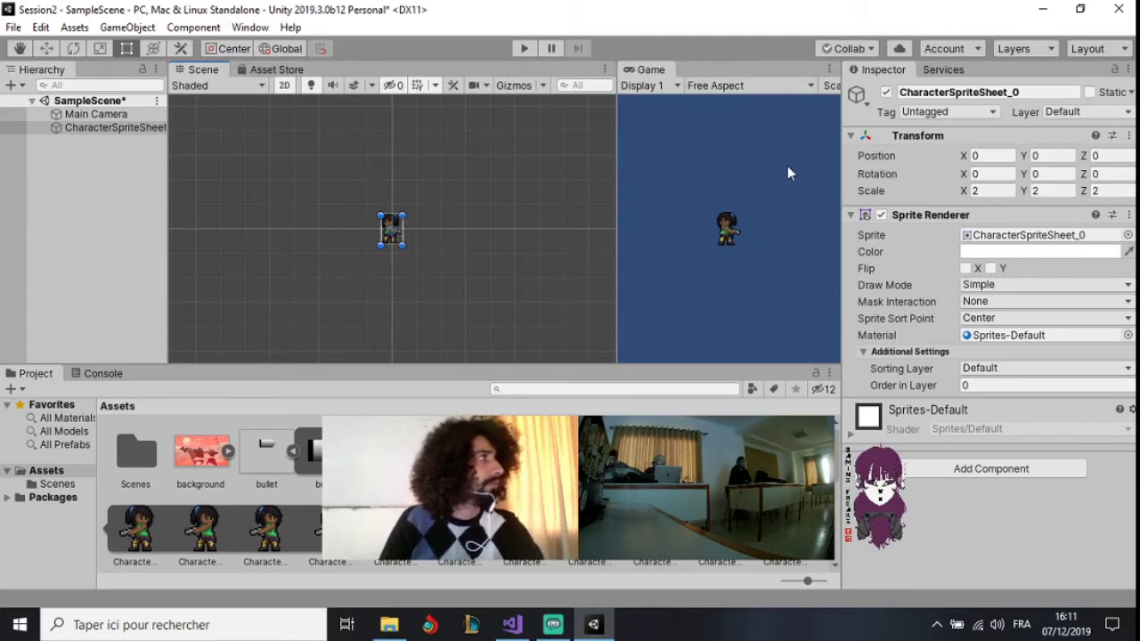
left_click(36, 152)
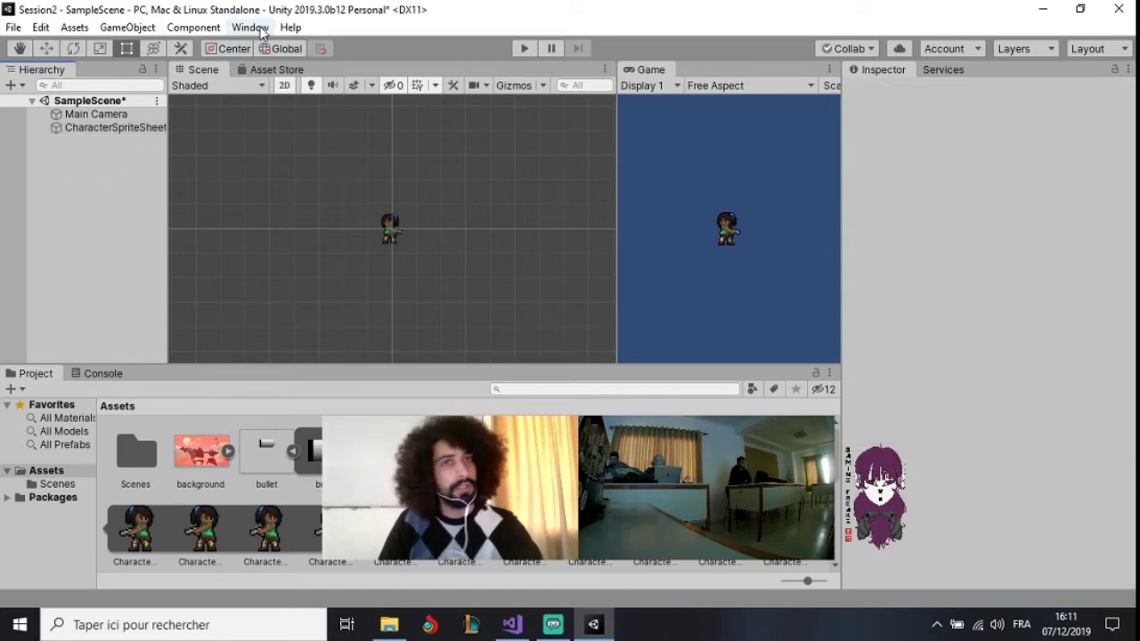
Open the Animation window from the menu, then close it again
left_click(206, 28)
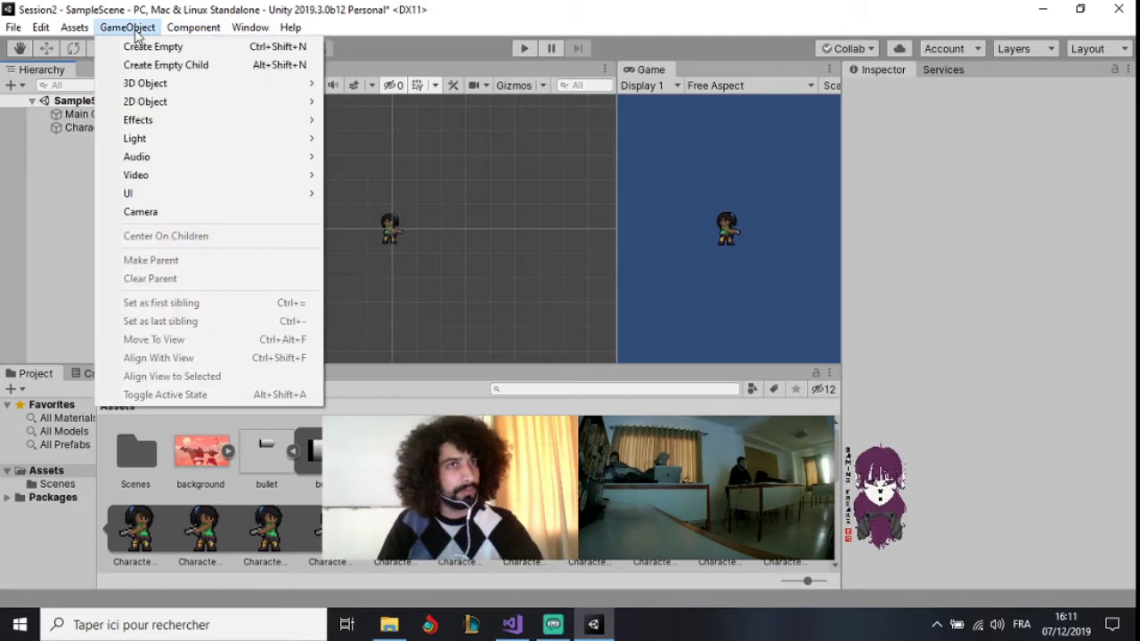
mouse_move(263, 33)
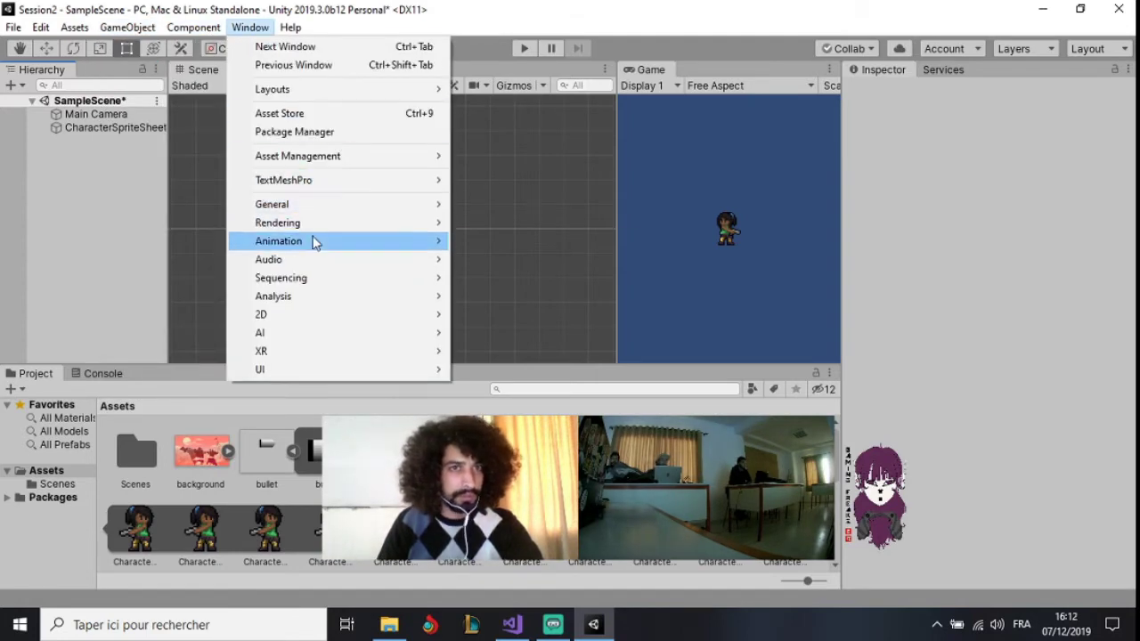
mouse_move(322, 242)
left_click(507, 246)
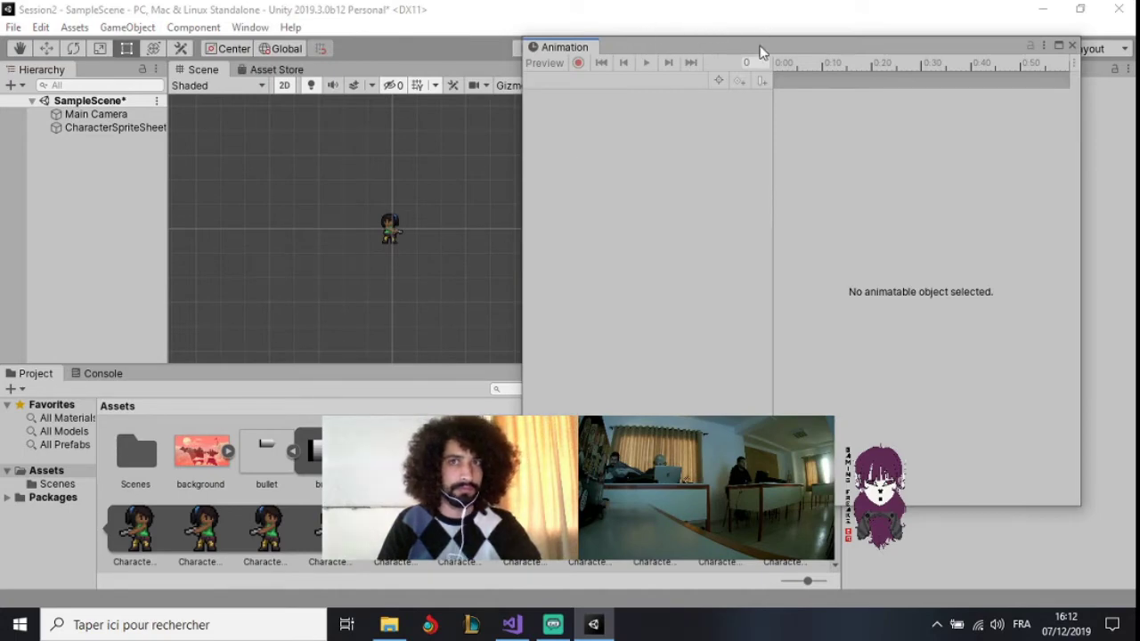
left_click(1072, 45)
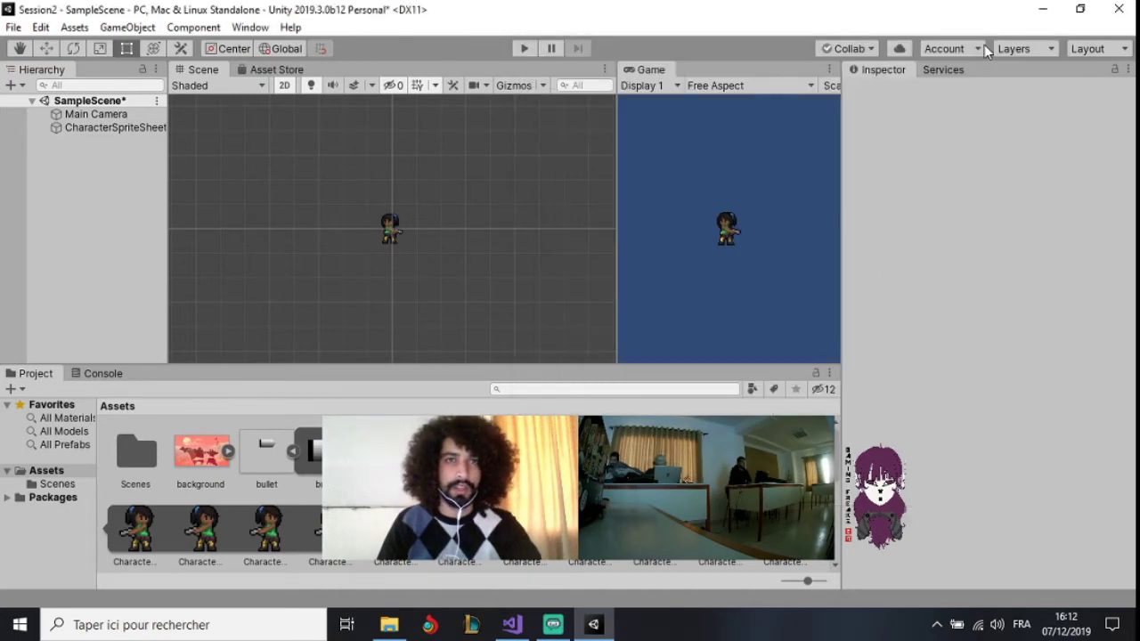
Open the Animator window, then close its tab through the right-click menu
left_click(193, 27)
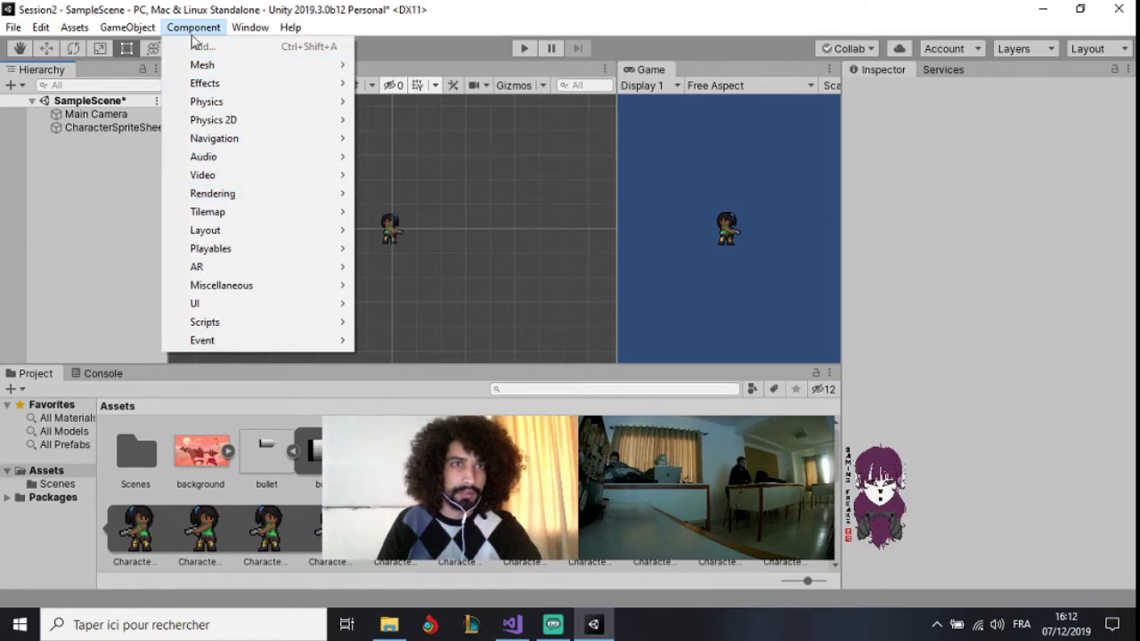
mouse_move(245, 27)
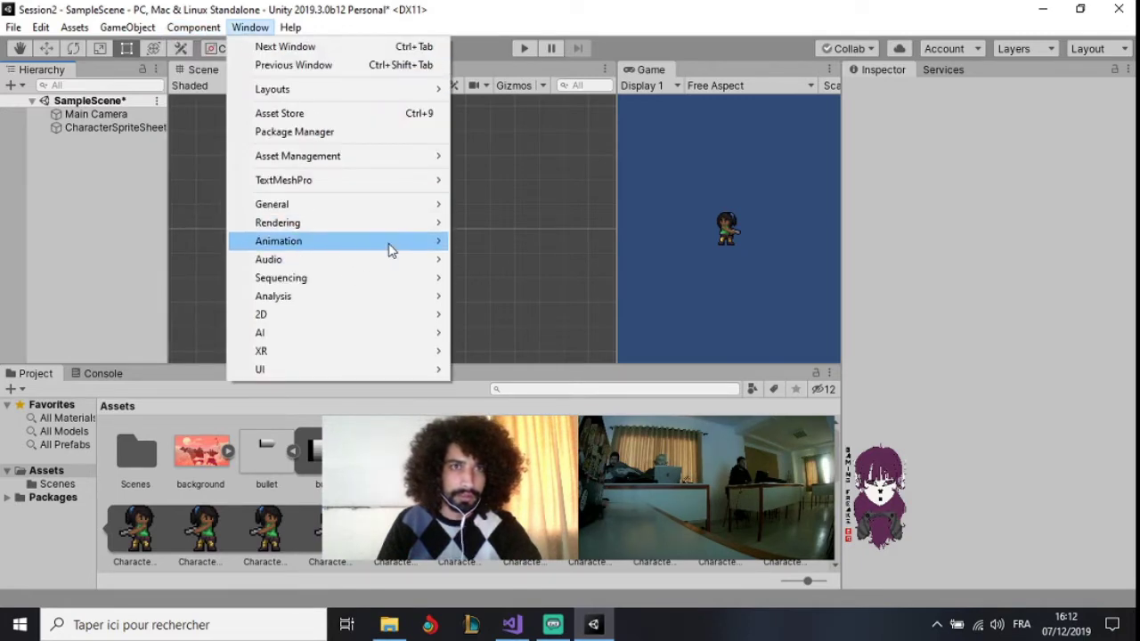
mouse_move(390, 241)
left_click(562, 265)
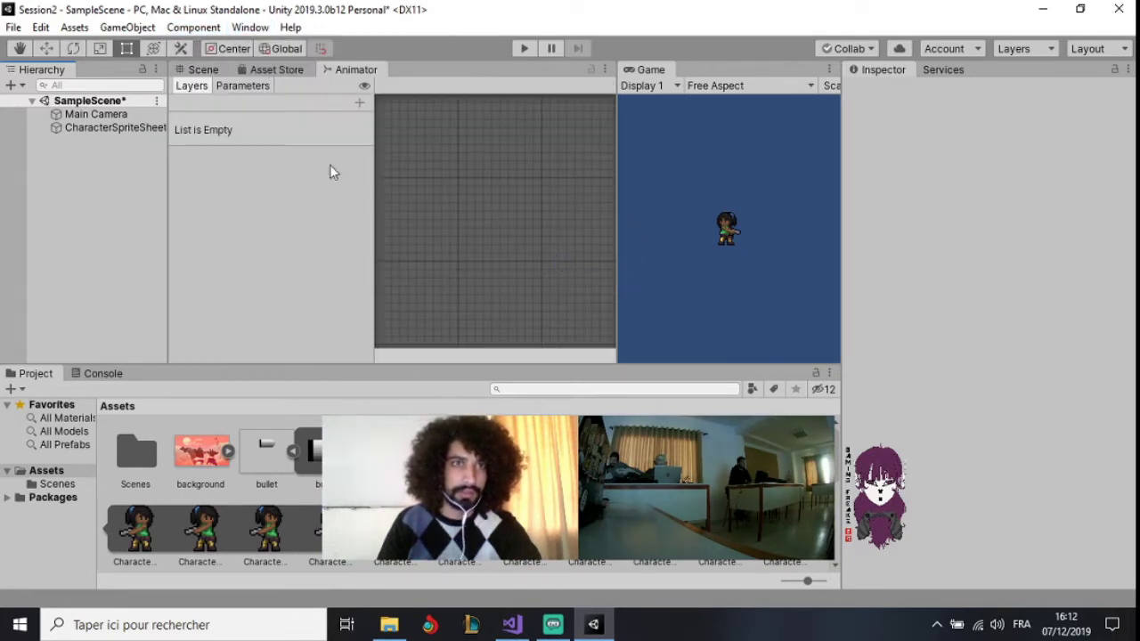
right_click(344, 74)
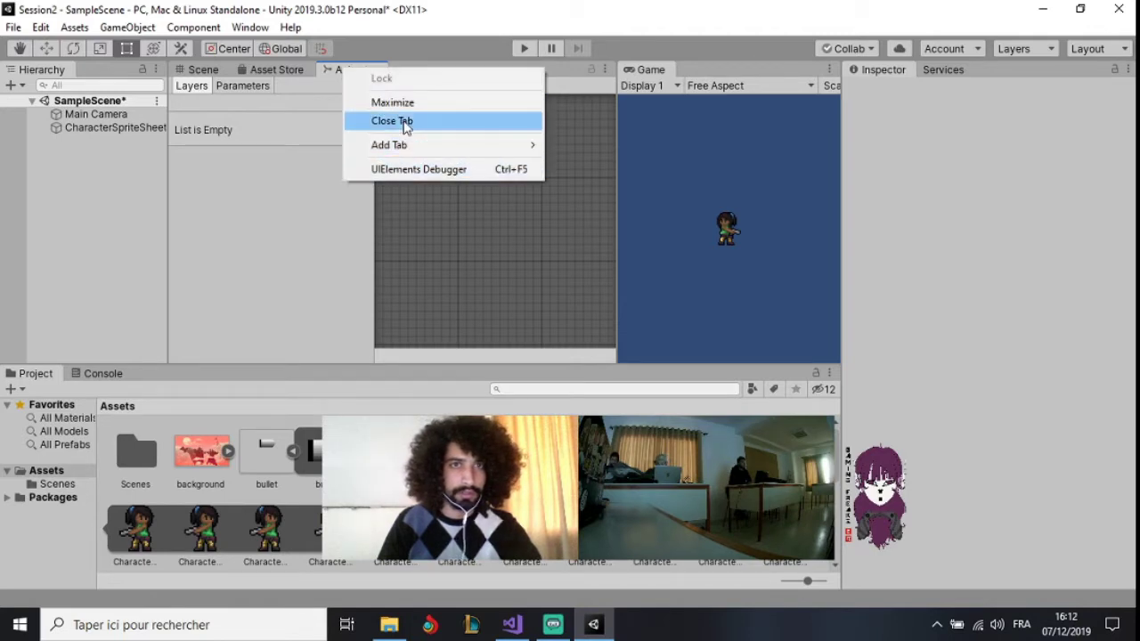
left_click(398, 121)
Reopen the Animation window and move the floating window to the left
left_click(250, 26)
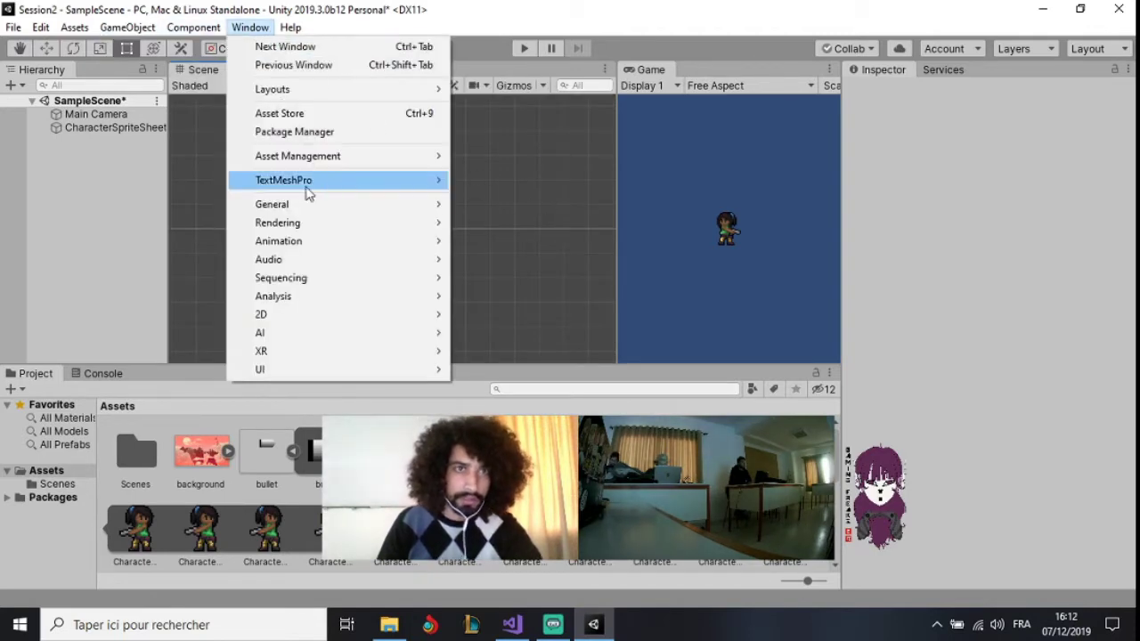
mouse_move(422, 247)
left_click(480, 247)
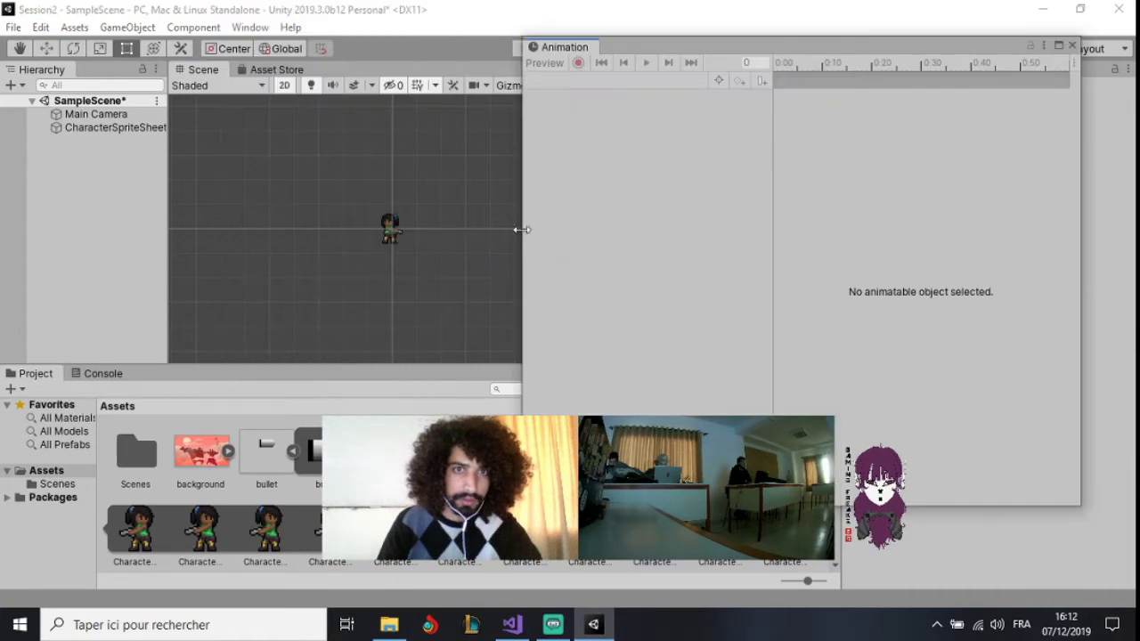
left_click_drag(635, 46, 266, 59)
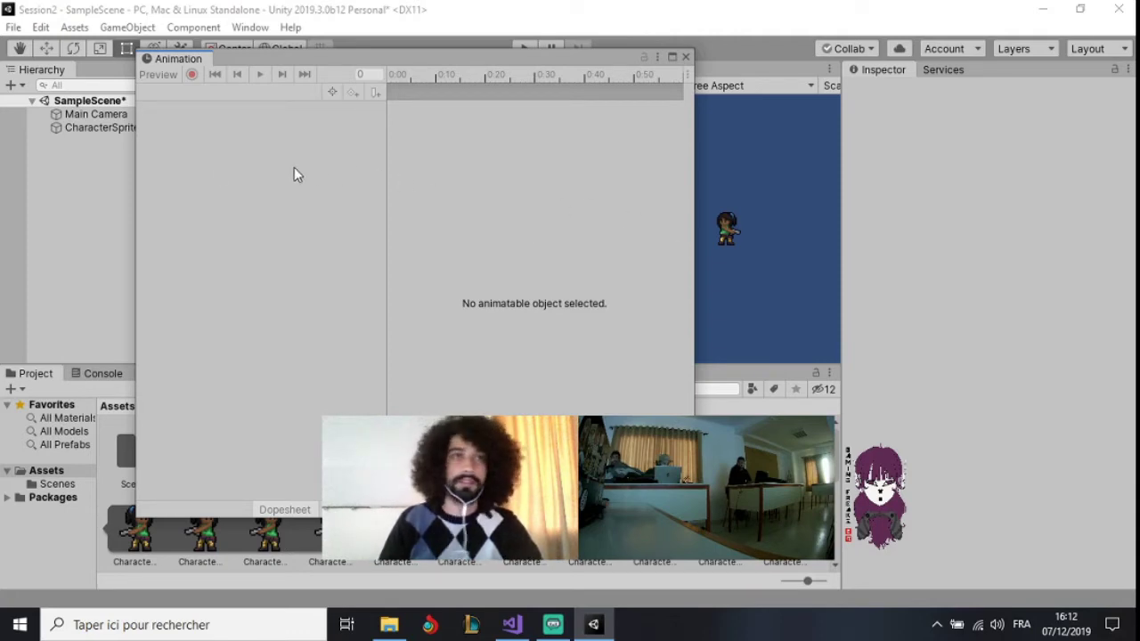
Select CharacterSpriteSheet_0 and start creating a new animation clip for it
left_click(102, 129)
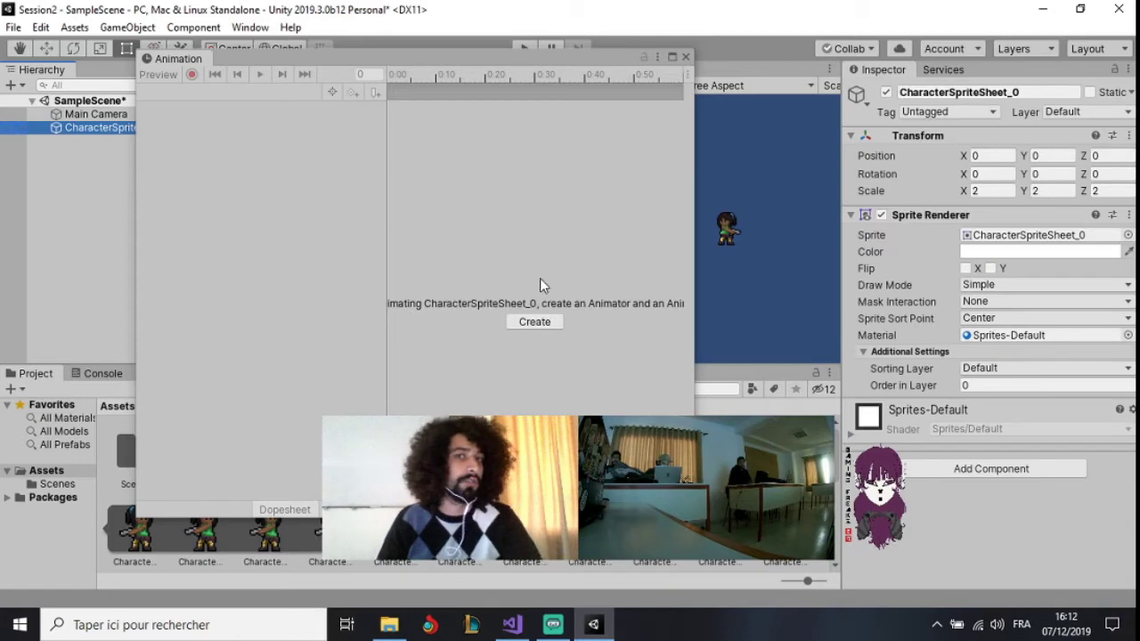
left_click(99, 113)
left_click(94, 129)
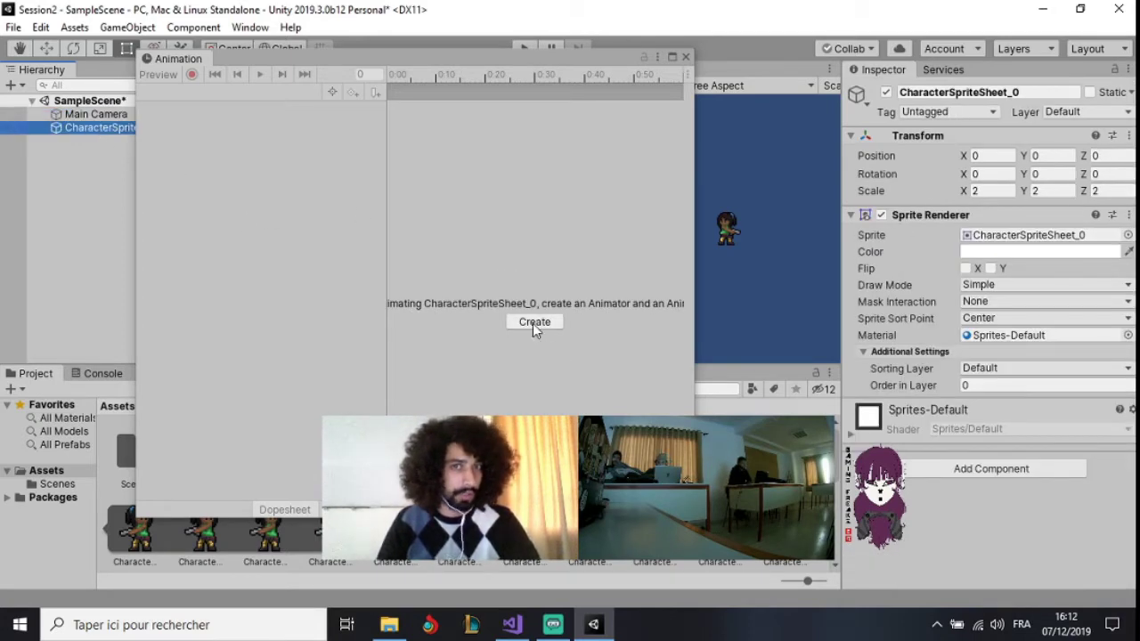
left_click(534, 323)
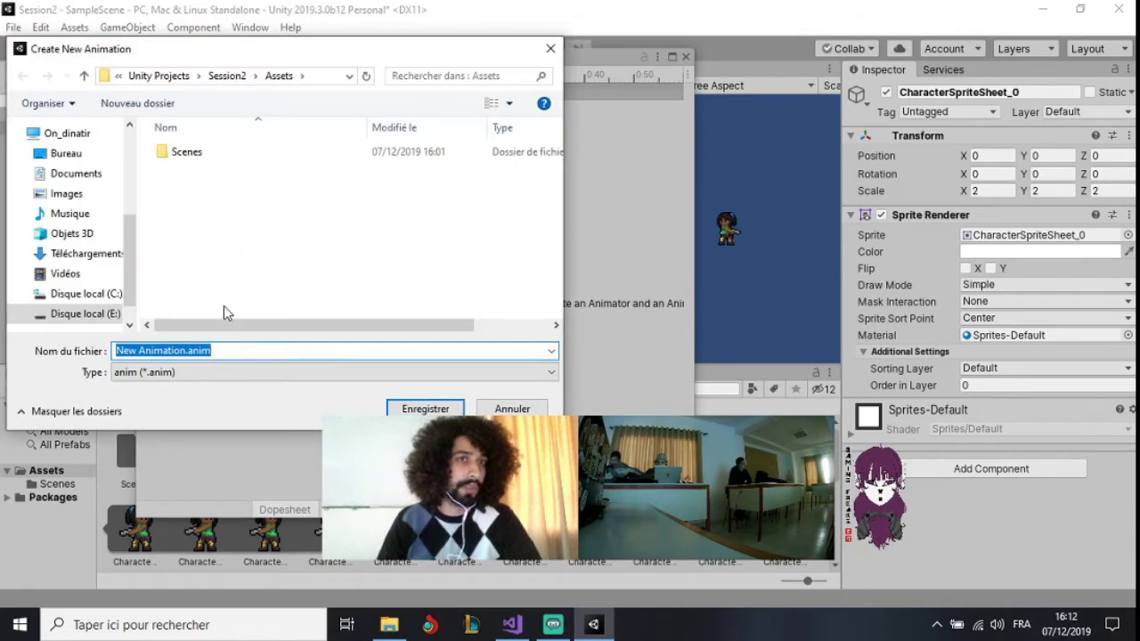
Create a new folder named Animations inside the Assets folder
left_click(186, 183)
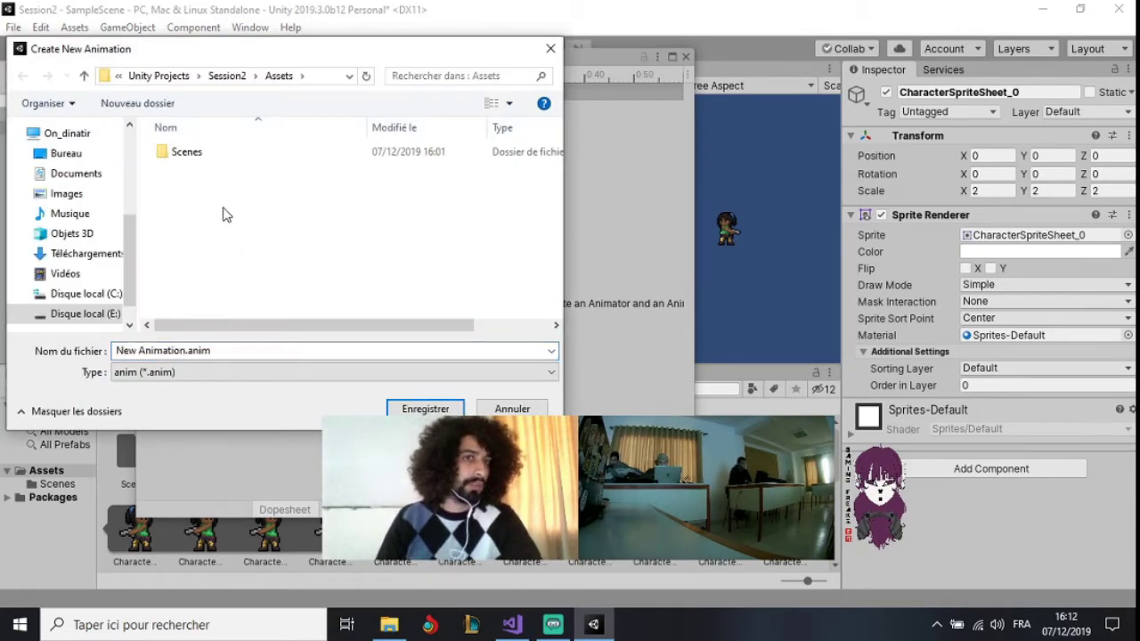
right_click(223, 199)
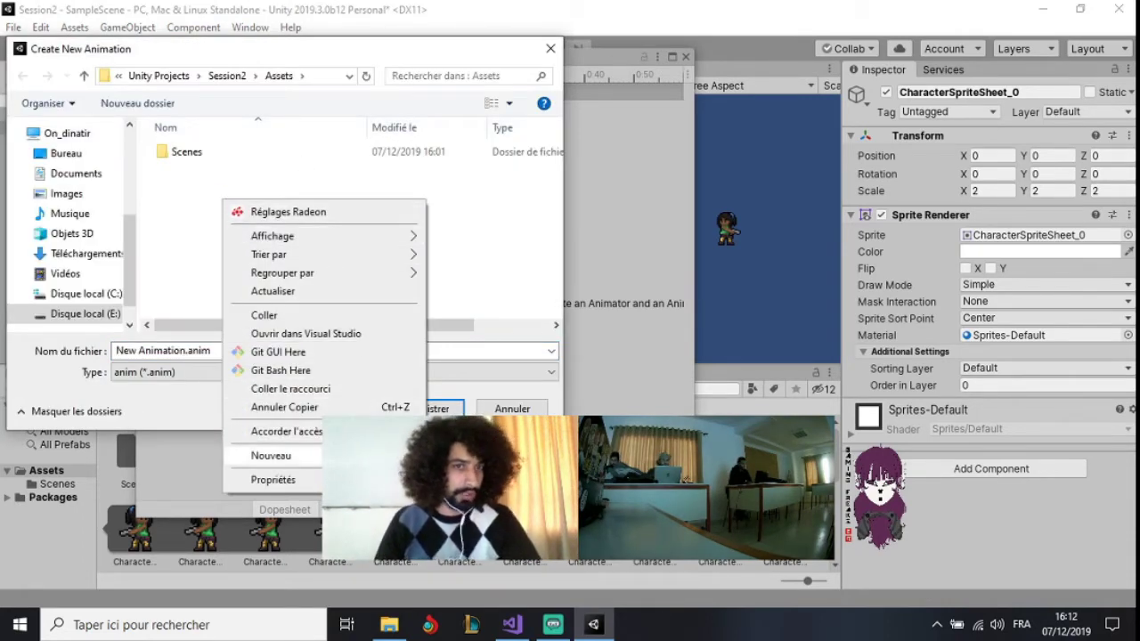
mouse_move(294, 455)
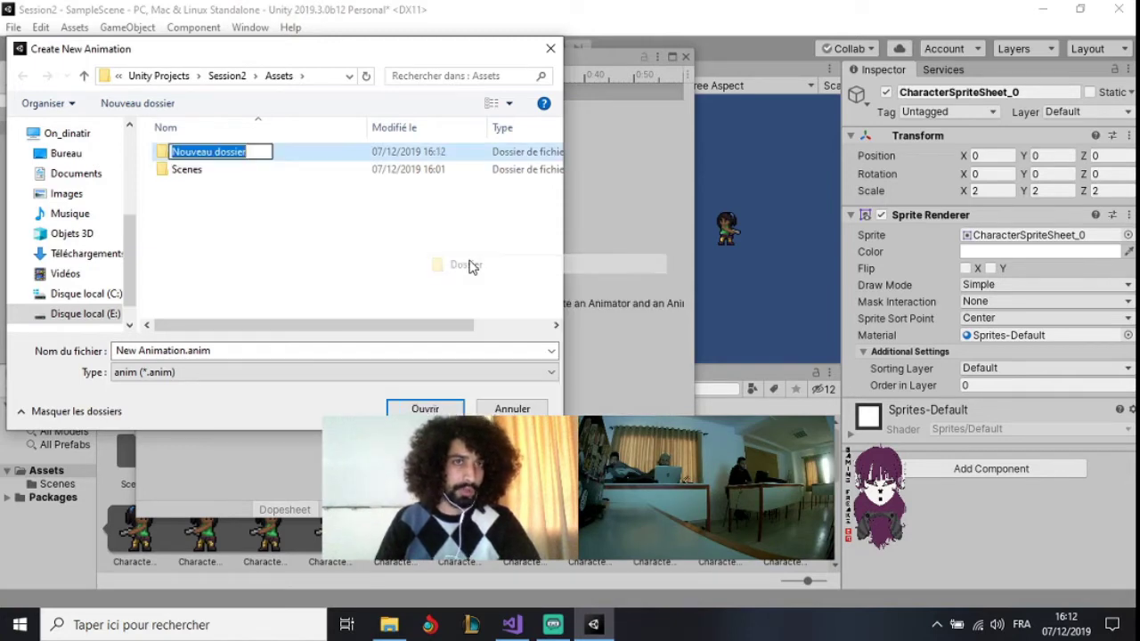
left_click(473, 265)
type("Anim")
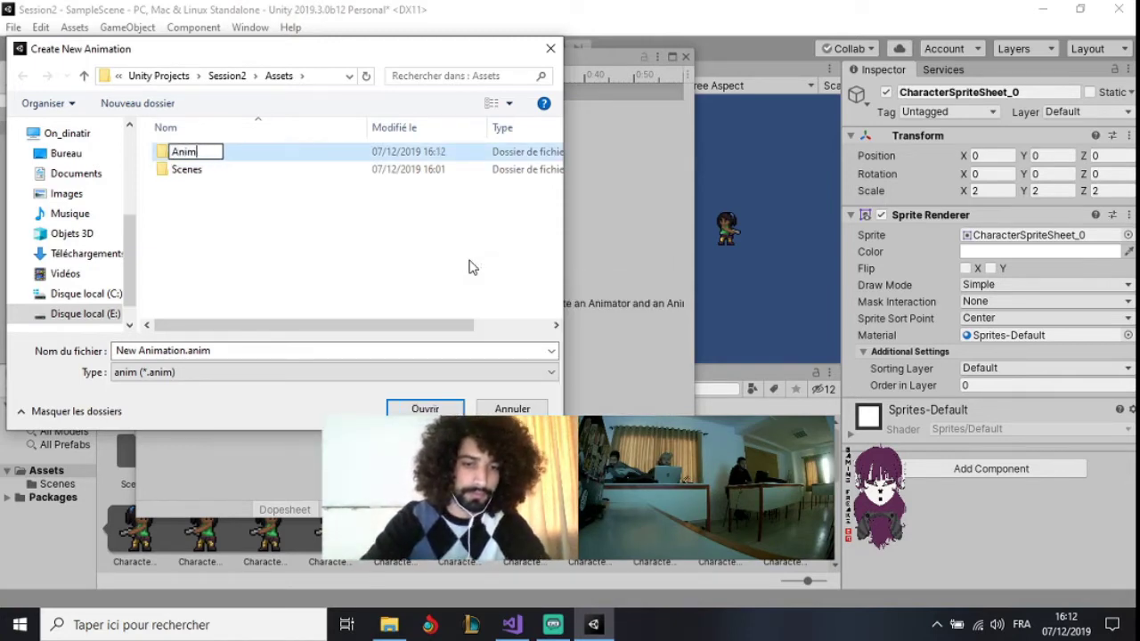
type("ation")
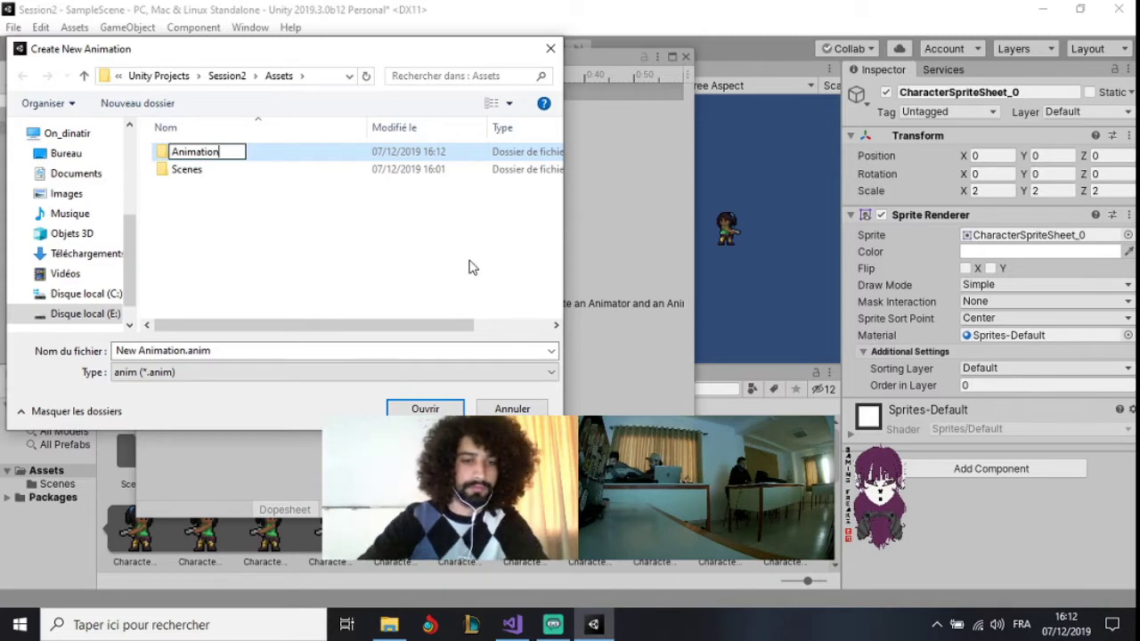
type("s")
key("Return")
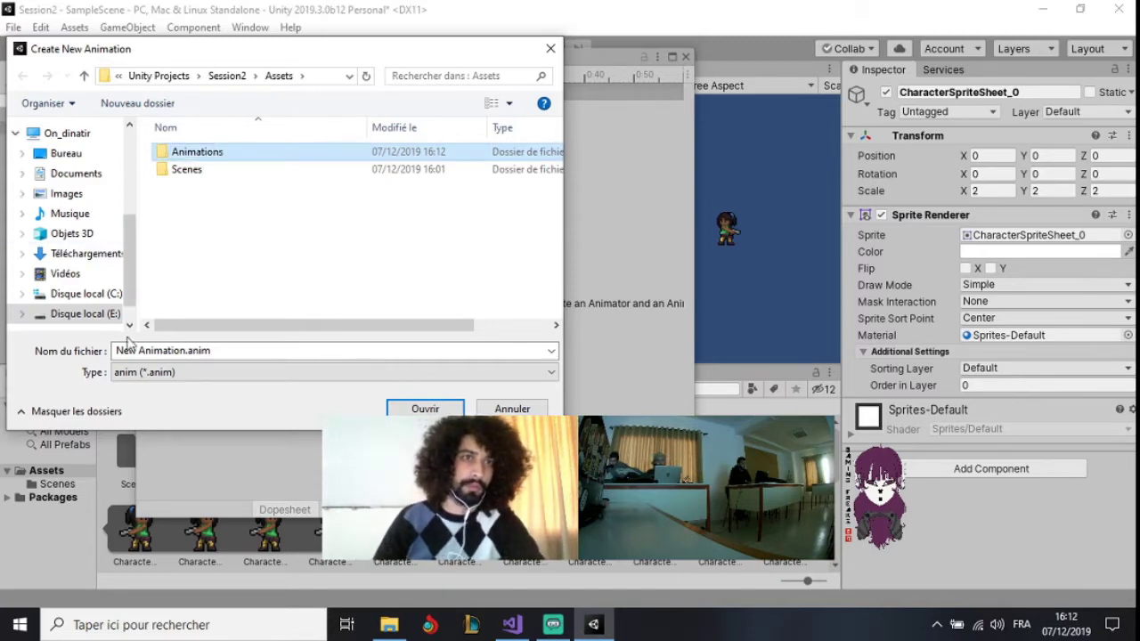
Type Jump into the clip's file name, then close the save prompt
left_click(167, 350)
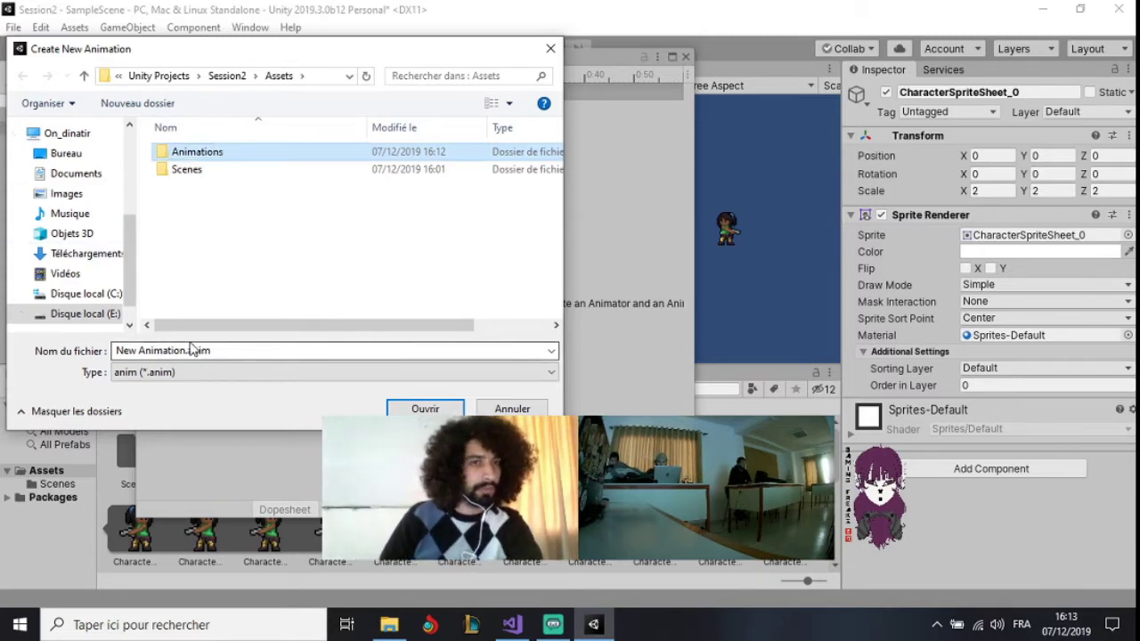
left_click(149, 348)
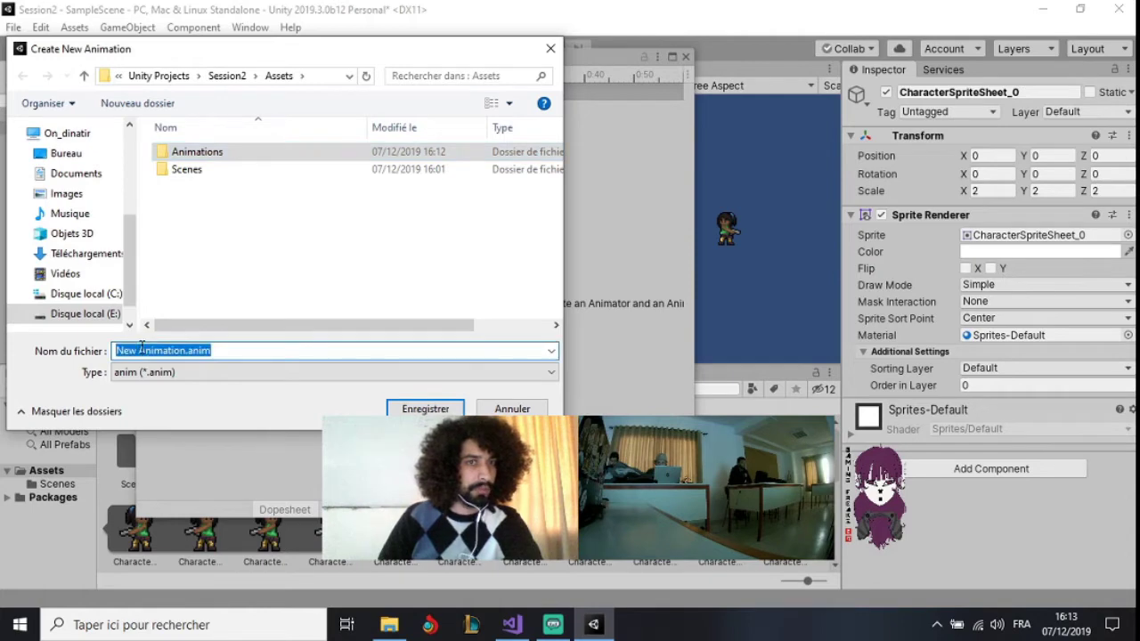
left_click(185, 350)
type("Jump")
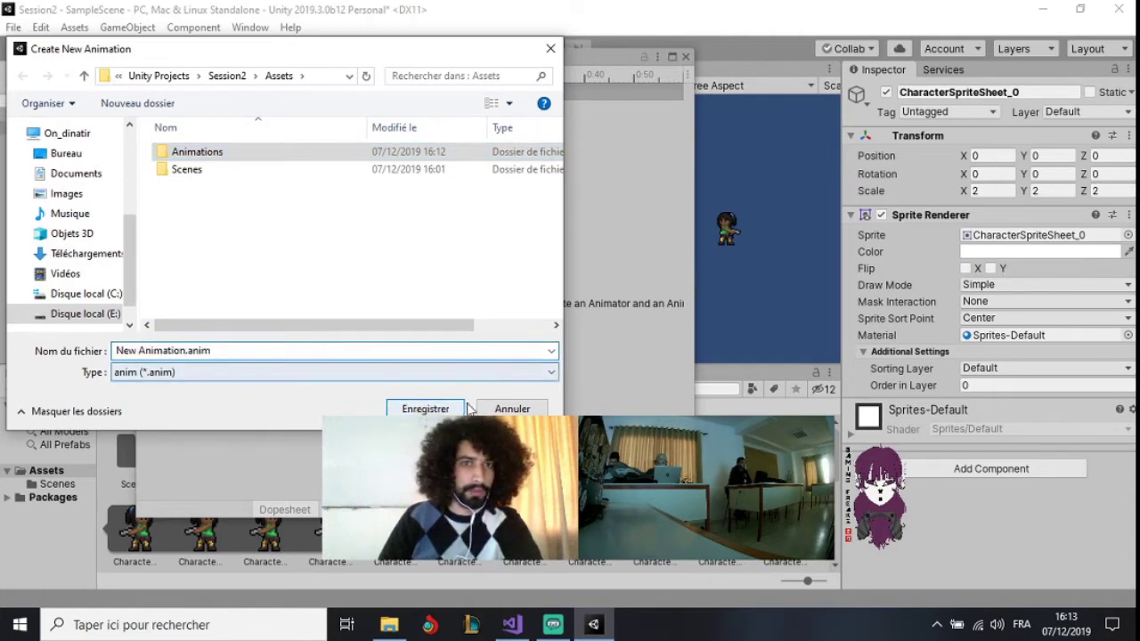
left_click(425, 409)
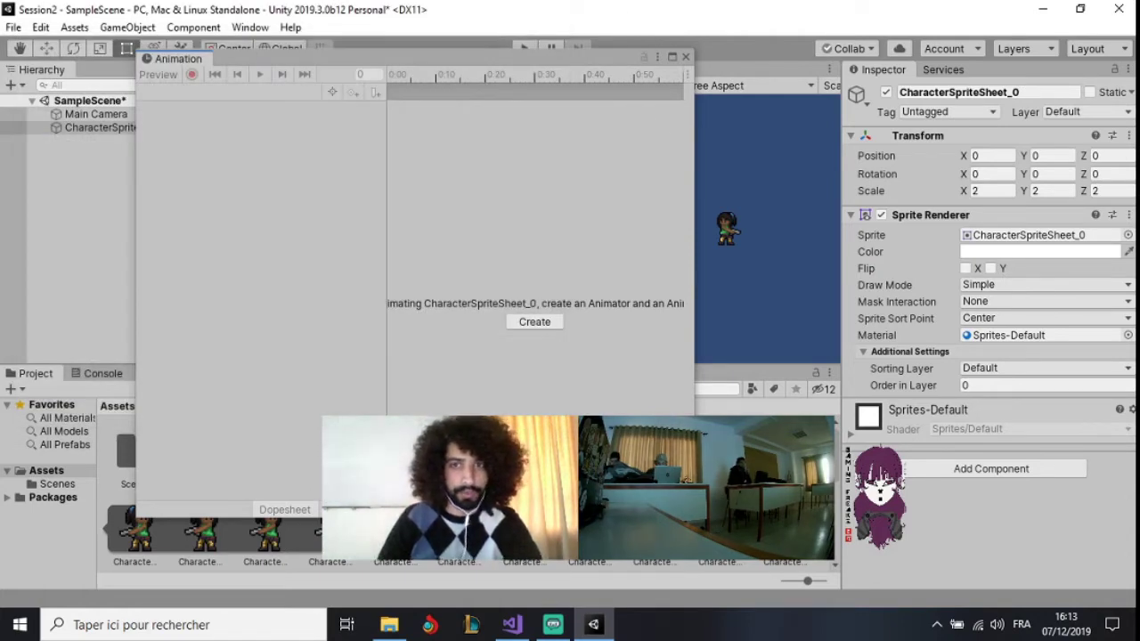
Float the Animation window at the top-left and preview the first few sprite frames
mouse_move(514, 65)
left_mouse_down()
mouse_move(745, 82)
mouse_move(944, 72)
left_mouse_up()
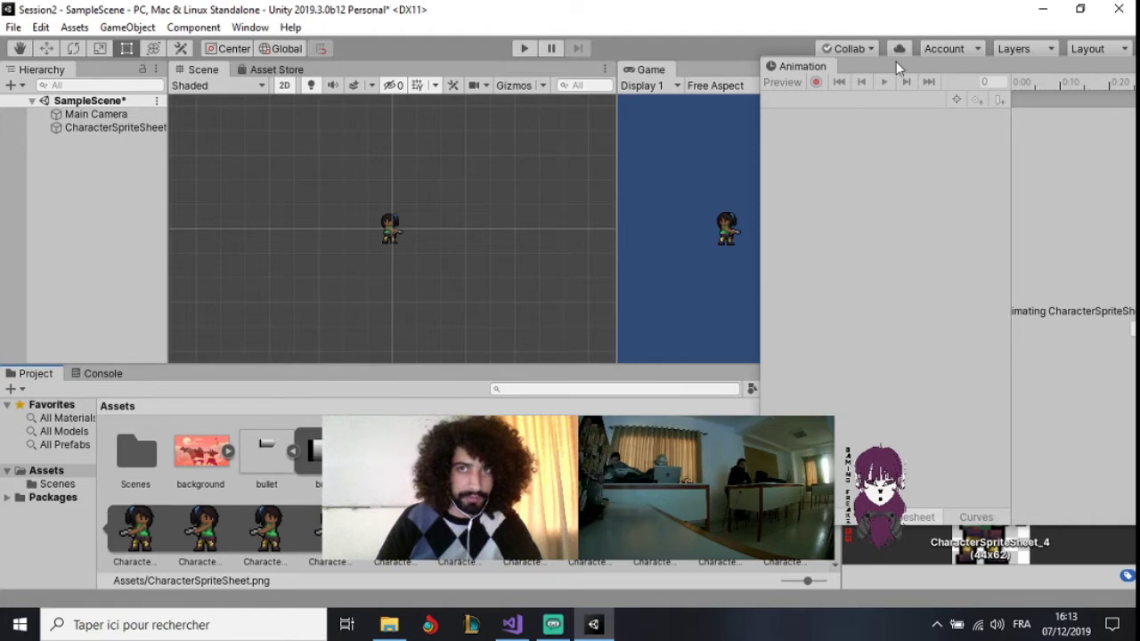
mouse_move(896, 64)
left_mouse_down()
mouse_move(197, 7)
mouse_move(175, 55)
left_mouse_up()
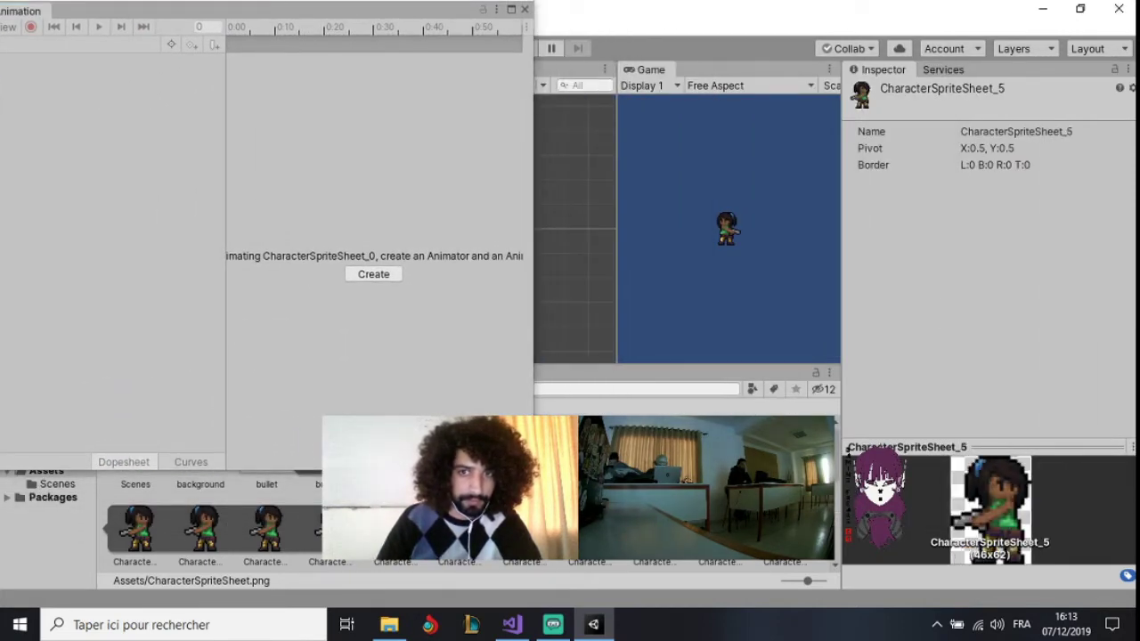
left_click(203, 526)
left_click(268, 526)
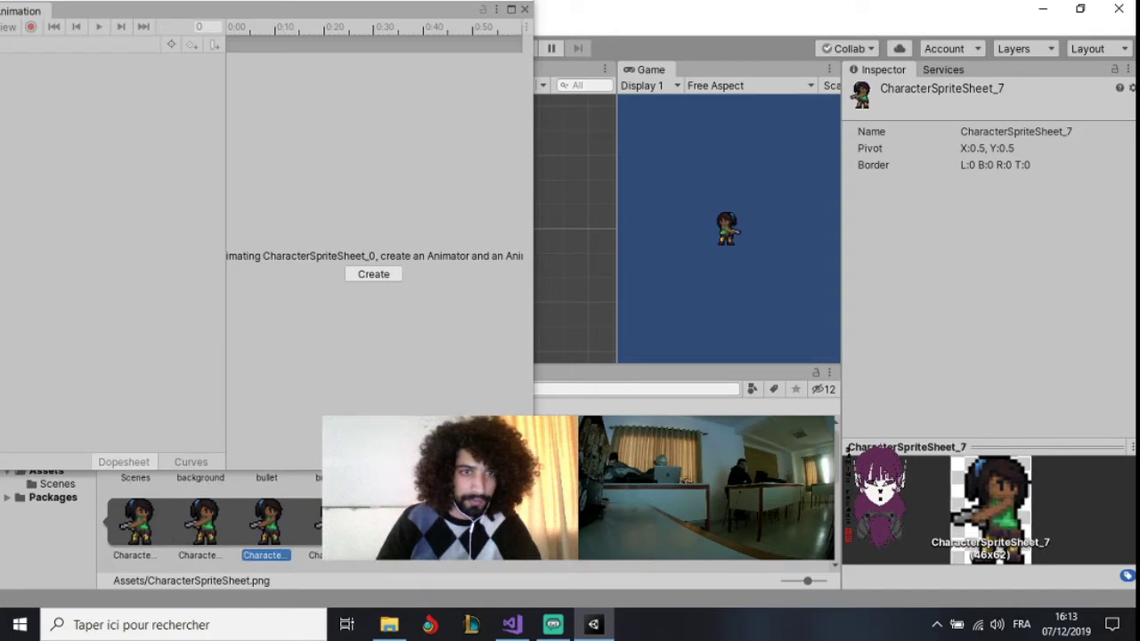
left_click(332, 526)
Step through the remaining sprite frames up to CharacterSpriteSheet_26
key("Right")
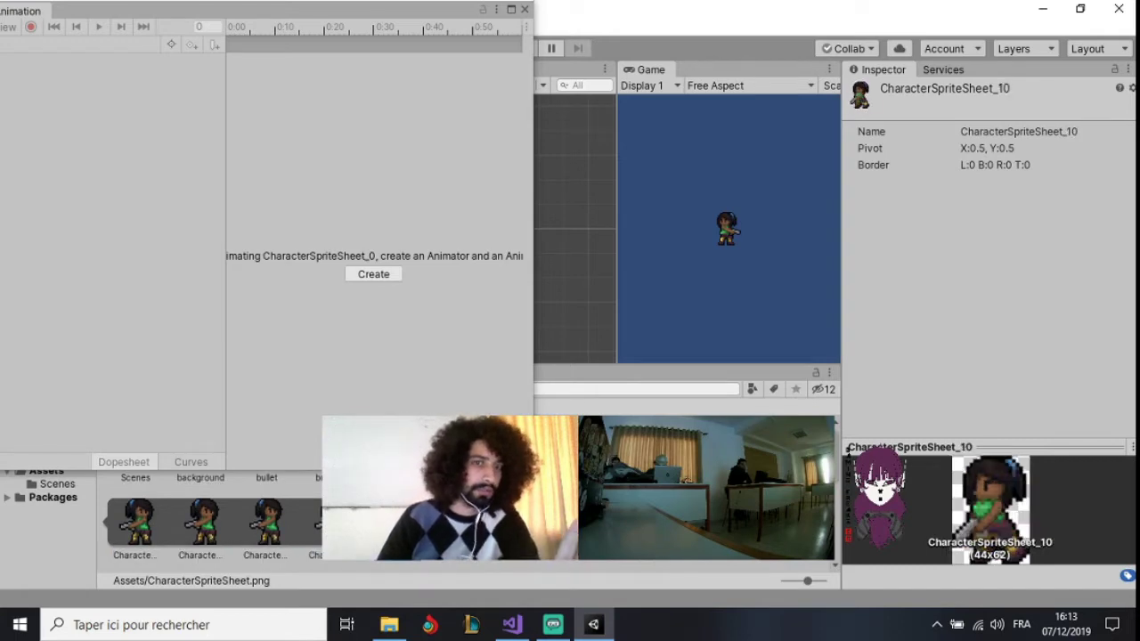
key("Right")
key("Right")
key("Right")
key("Right")
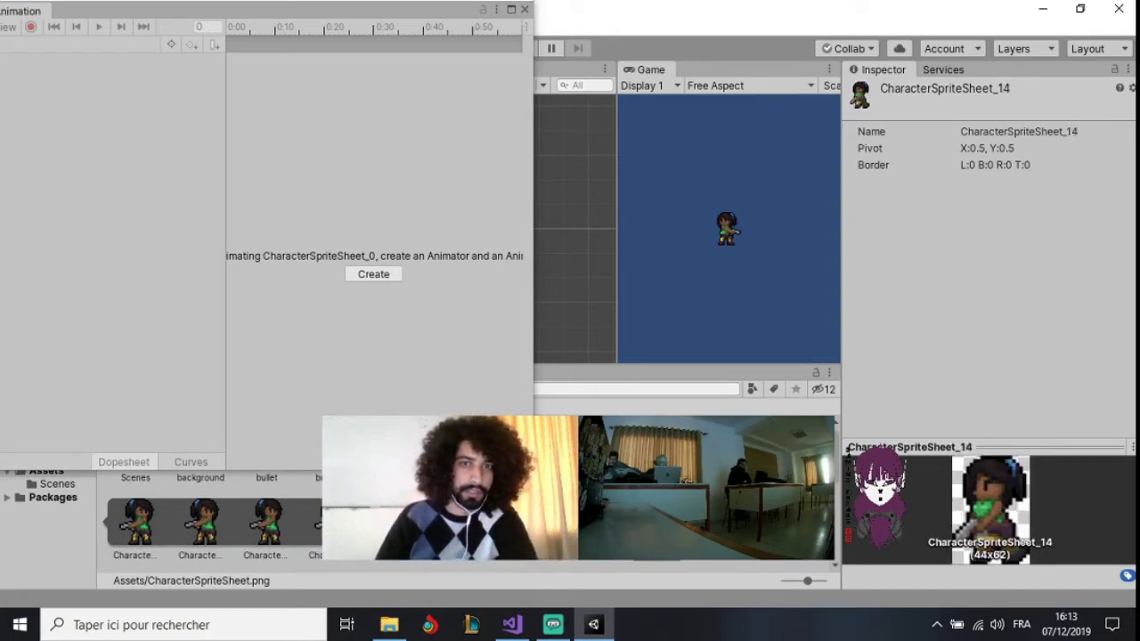
key("Right")
key("Right")
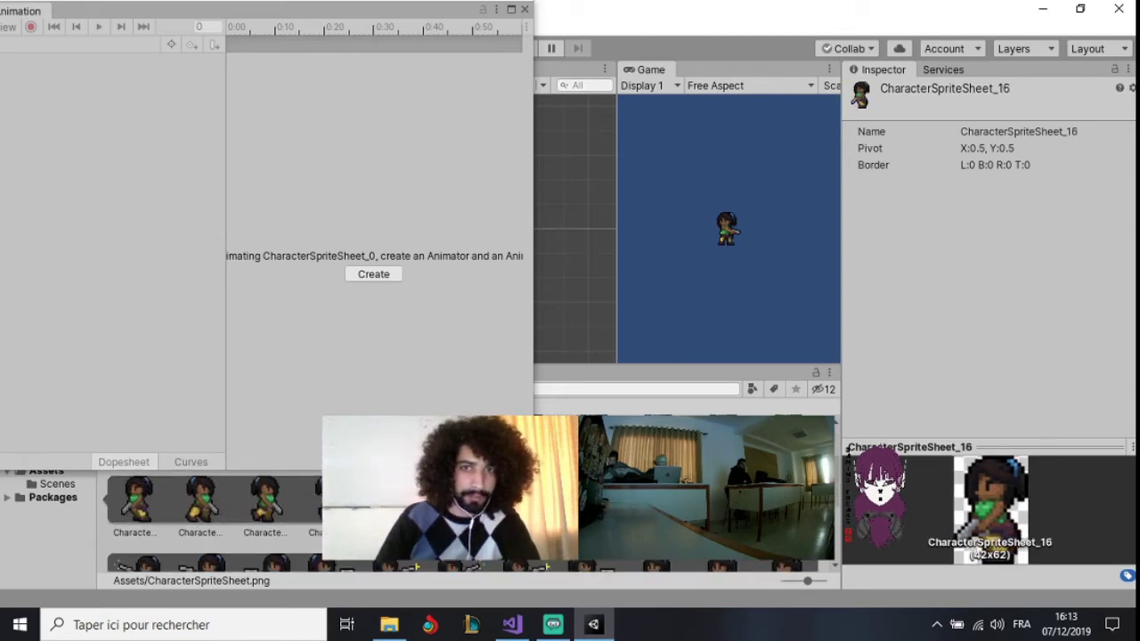
key("Down")
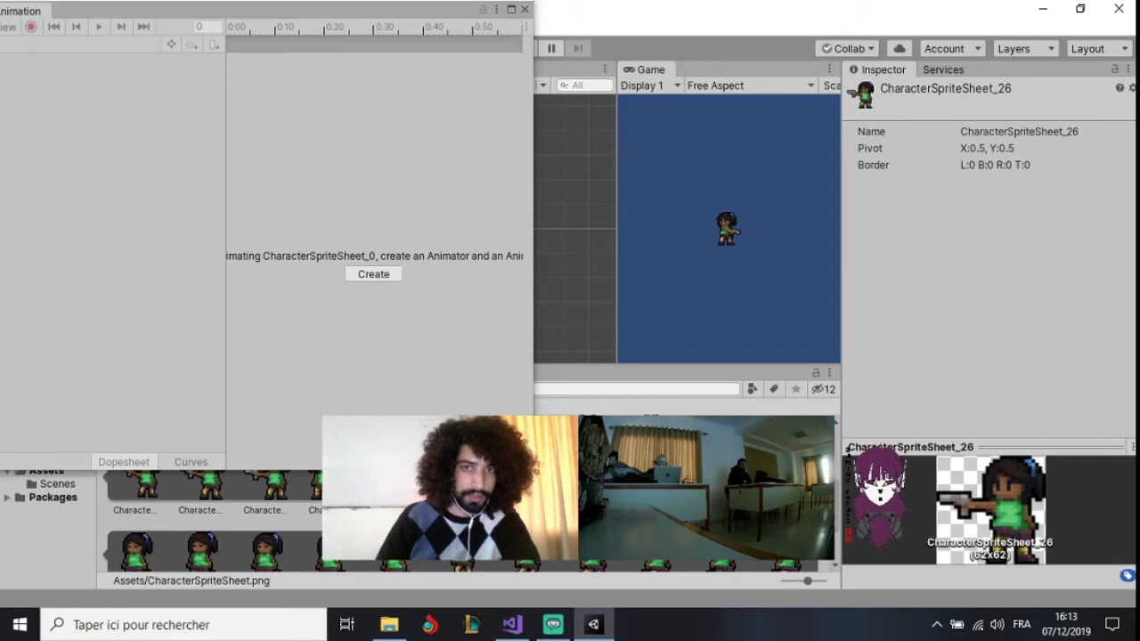
scroll(257, 530, "down", 1)
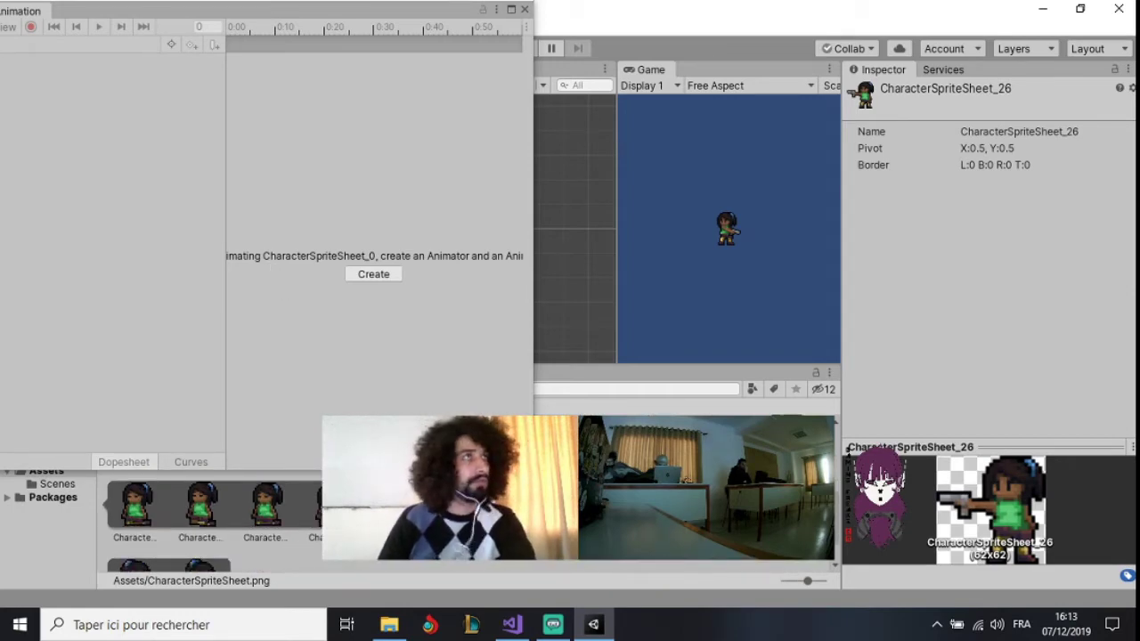
scroll(214, 517, "up", 1)
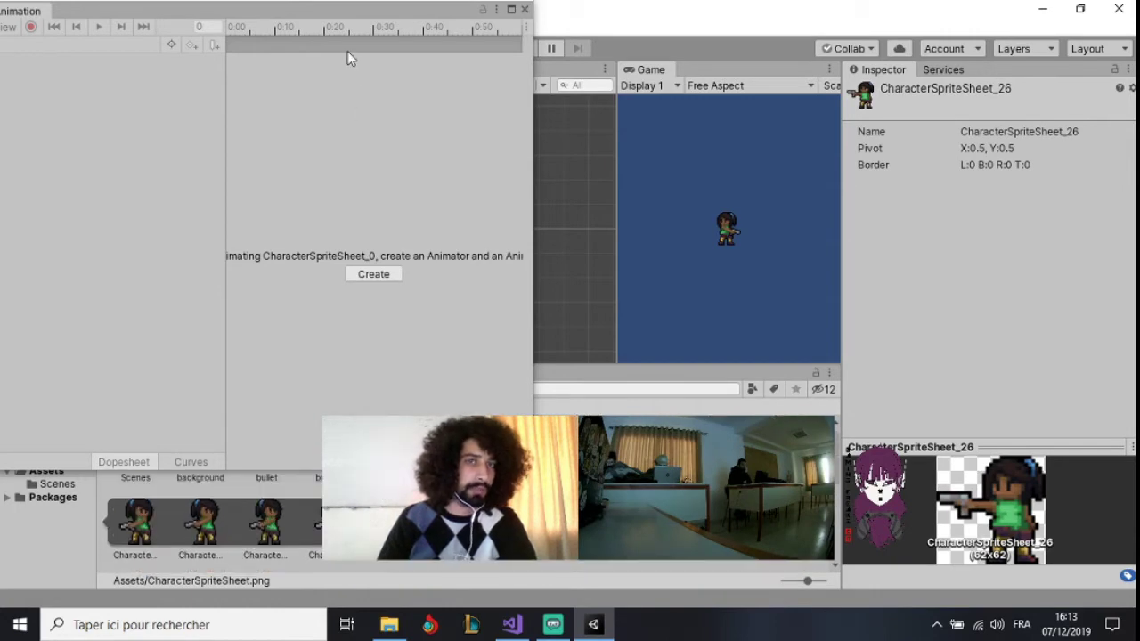
left_click_drag(349, 17, 462, 102)
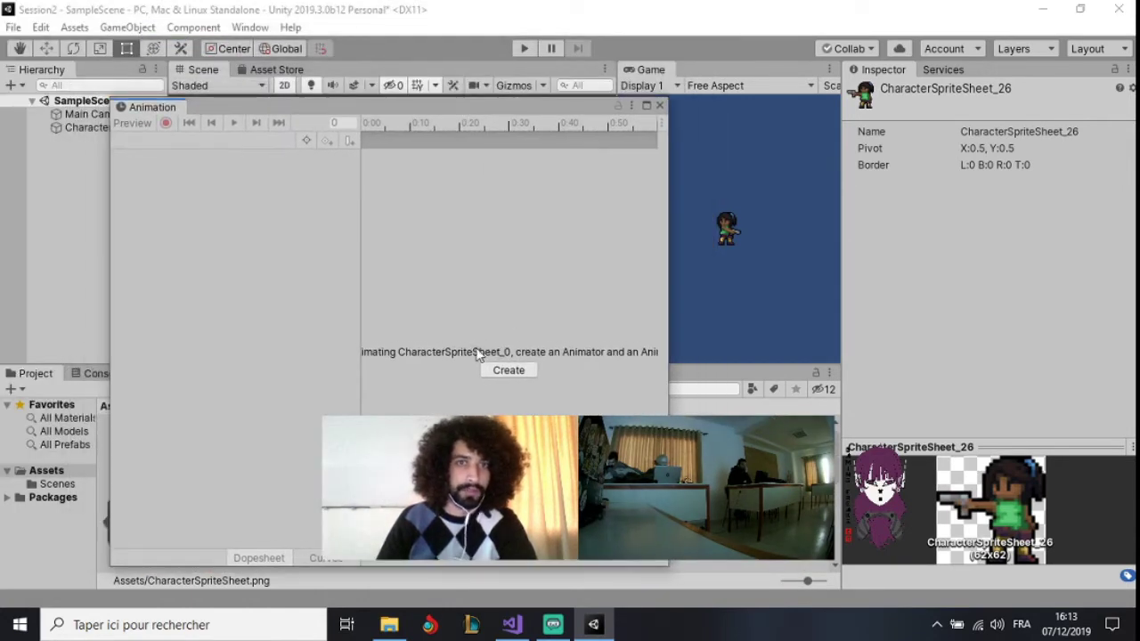
Save a new clip named StandingLeft.anim in the Animations folder and check the clip list
left_click(489, 378)
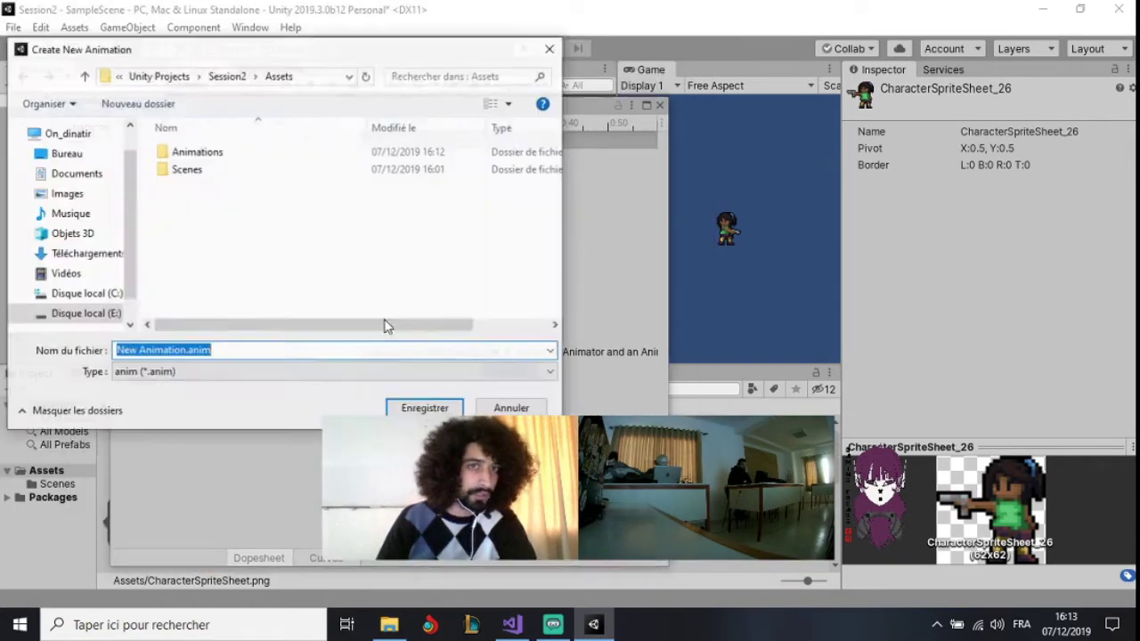
double_click(212, 154)
left_click(189, 350)
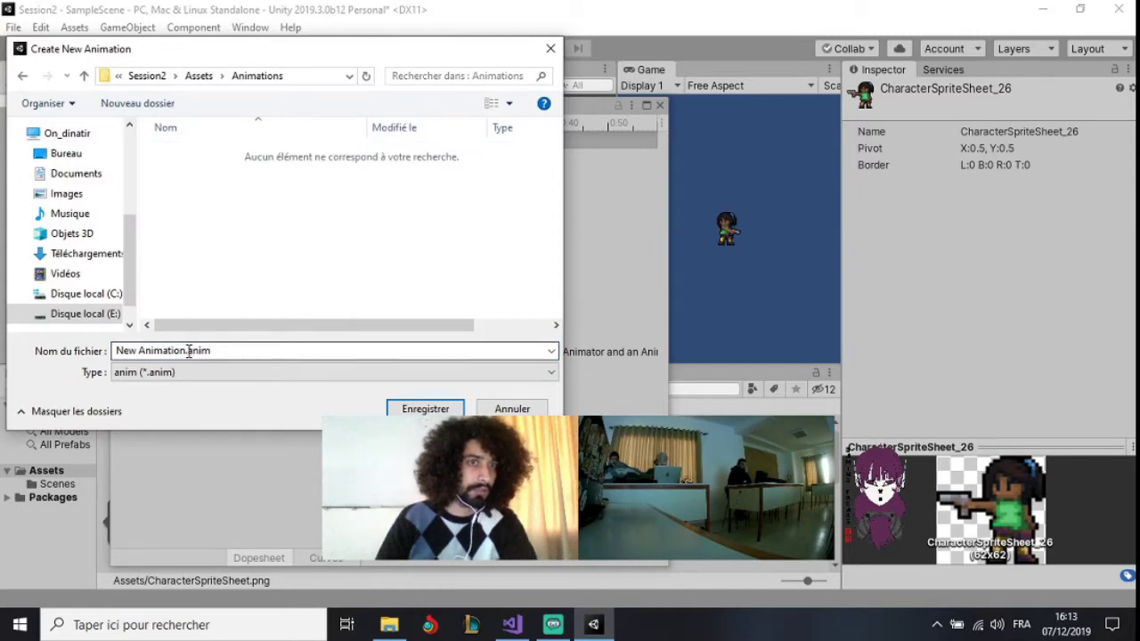
key("ctrl+a")
left_click_drag(116, 350, 188, 350)
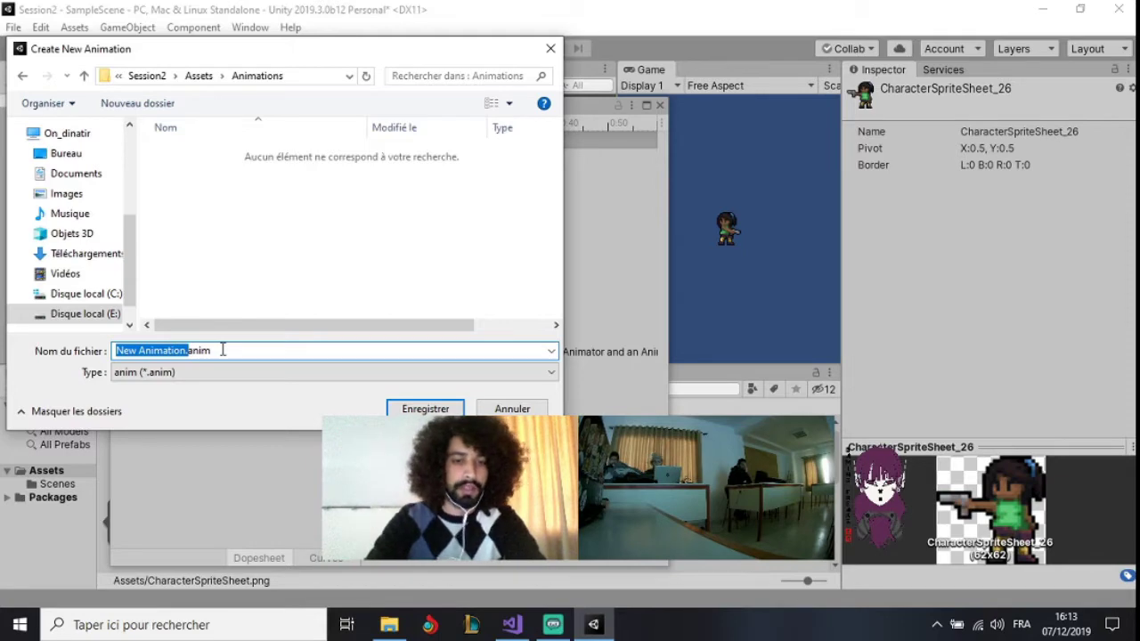
type("Stand")
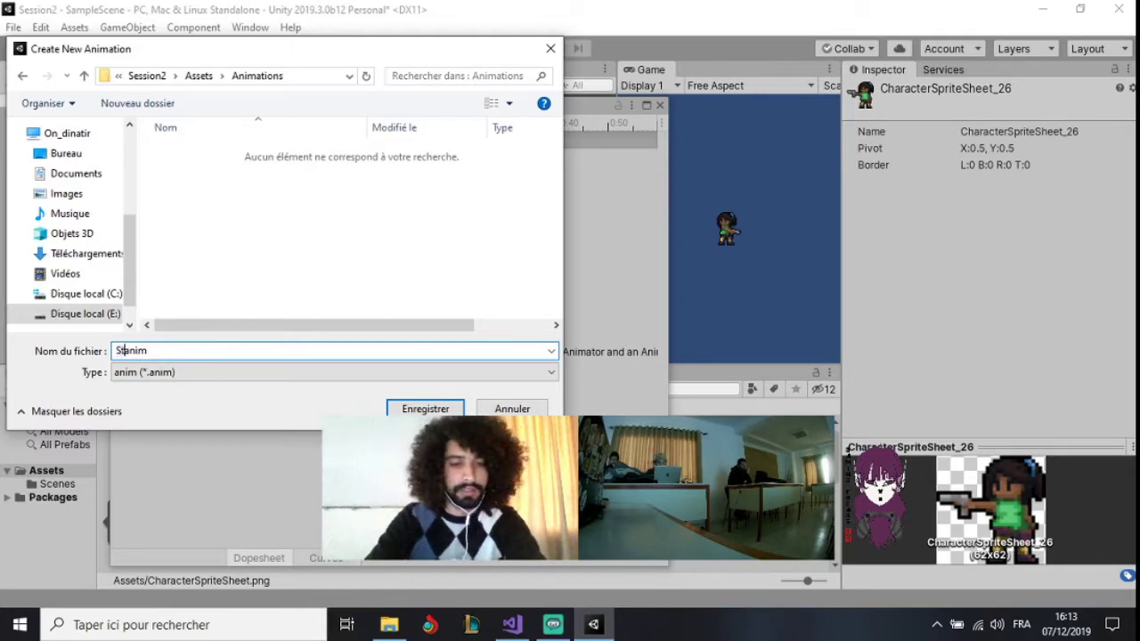
type("ingan")
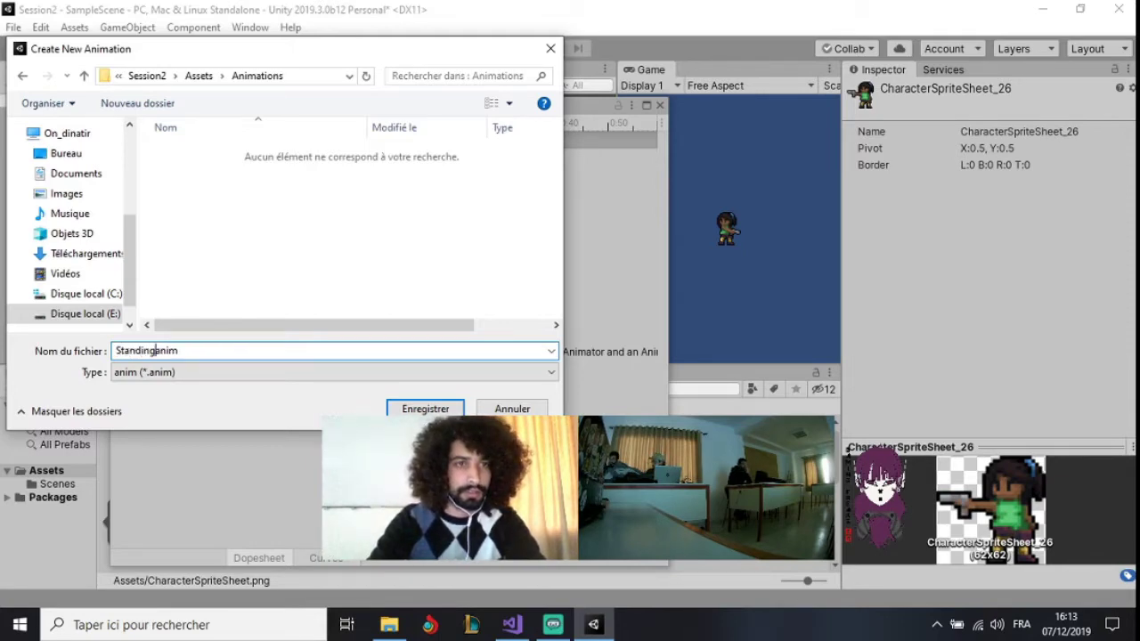
key("BackSpace")
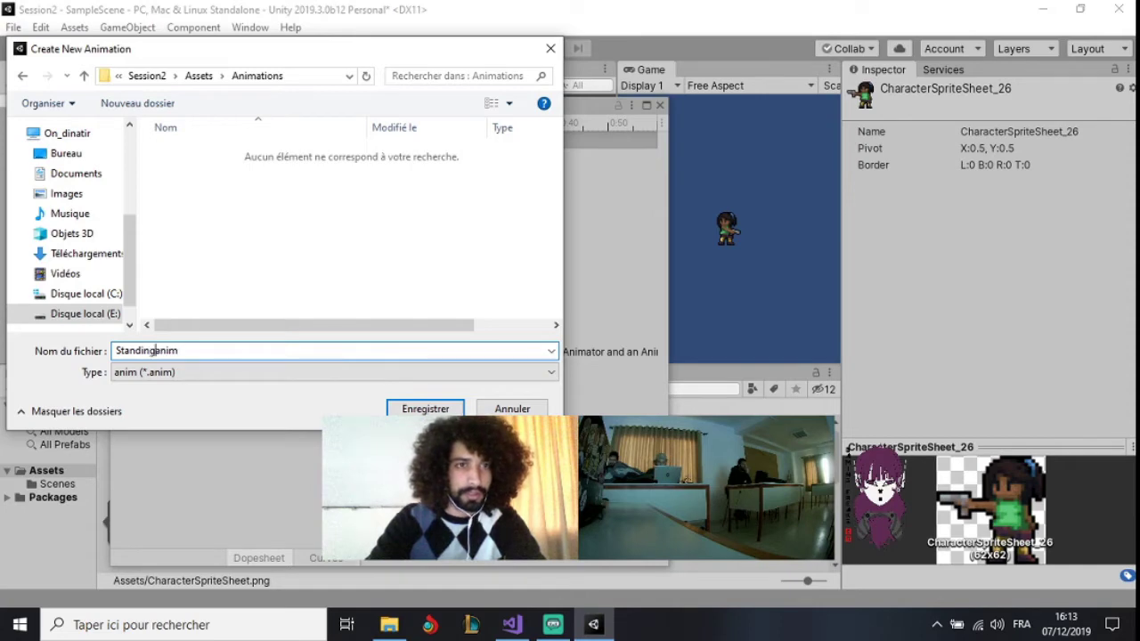
type("Left")
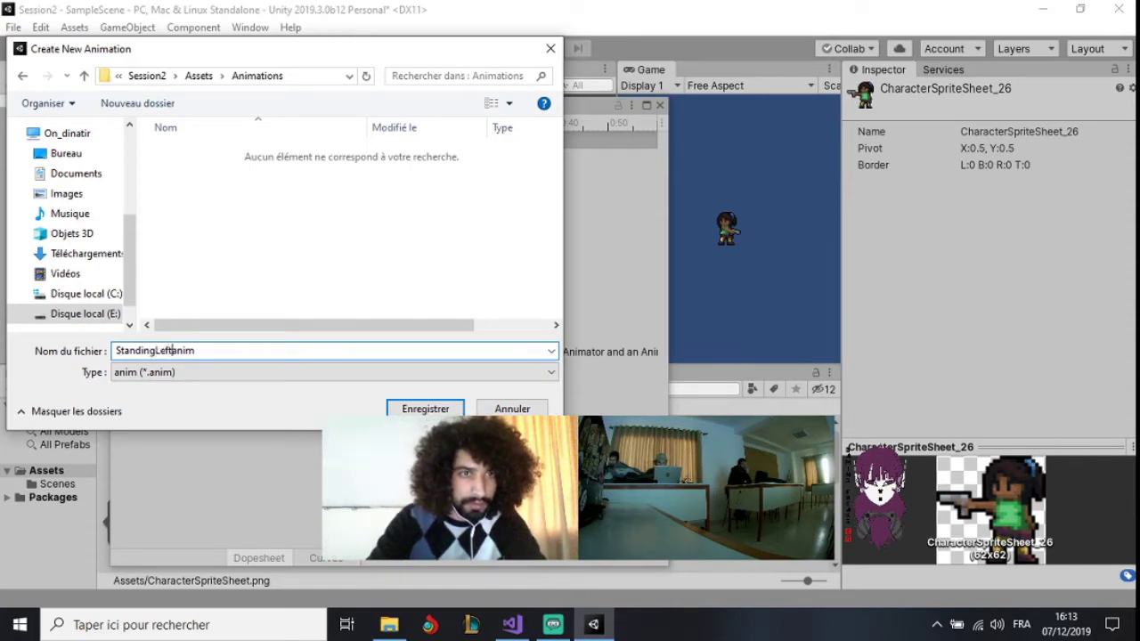
type(".")
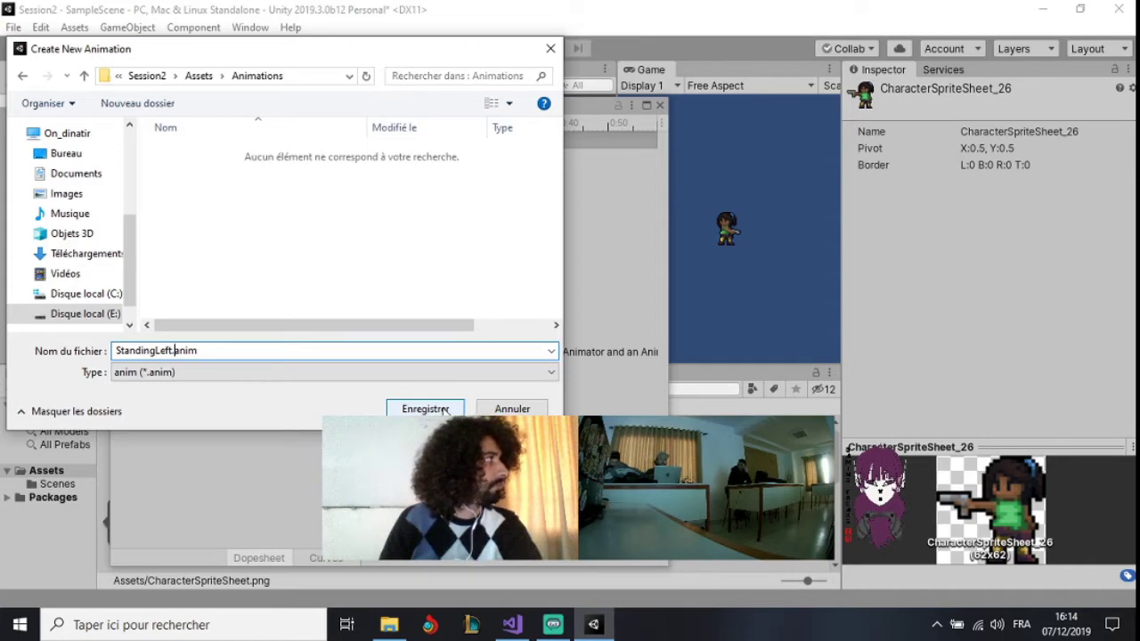
left_click(445, 410)
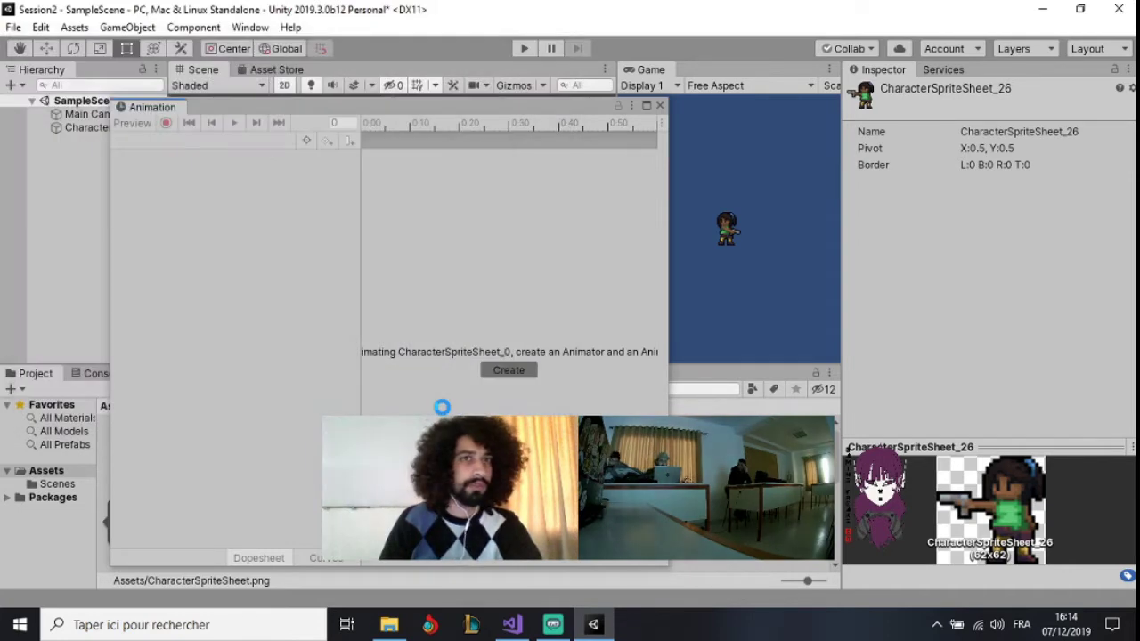
left_click(166, 142)
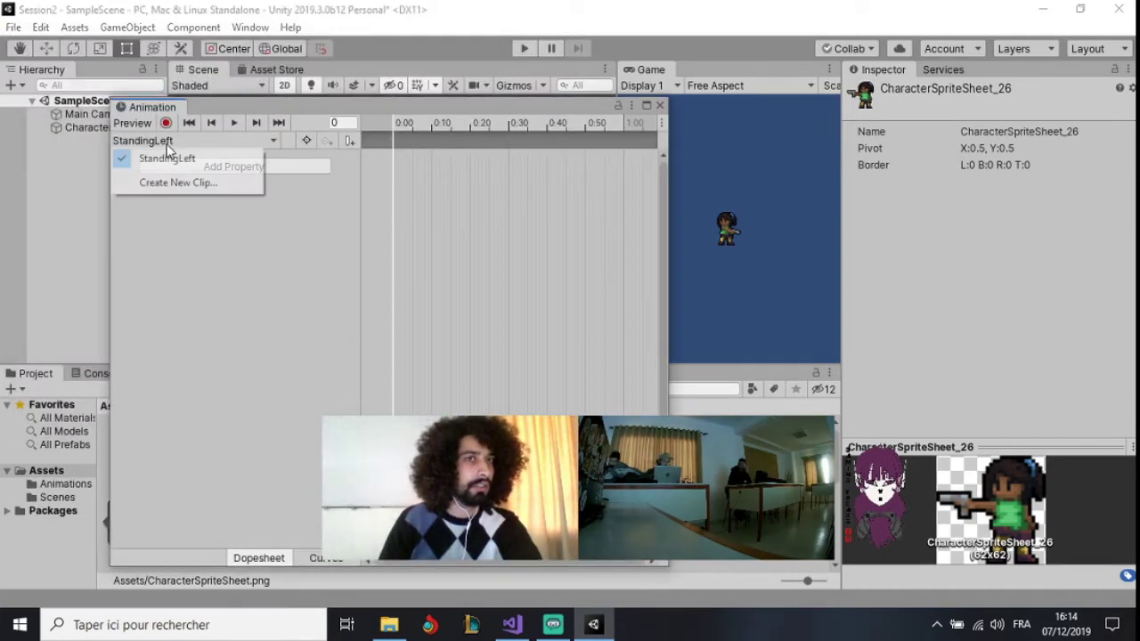
left_click(266, 143)
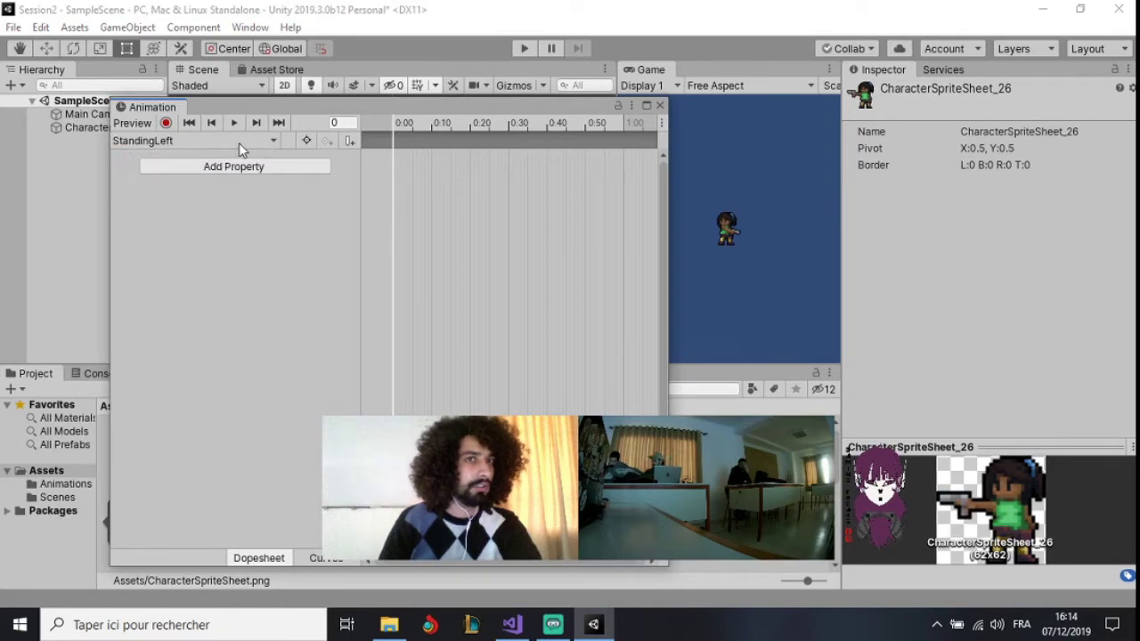
Start another new clip on StandingLeft.anim, refuse the overwrite, and cancel the save
left_click(243, 140)
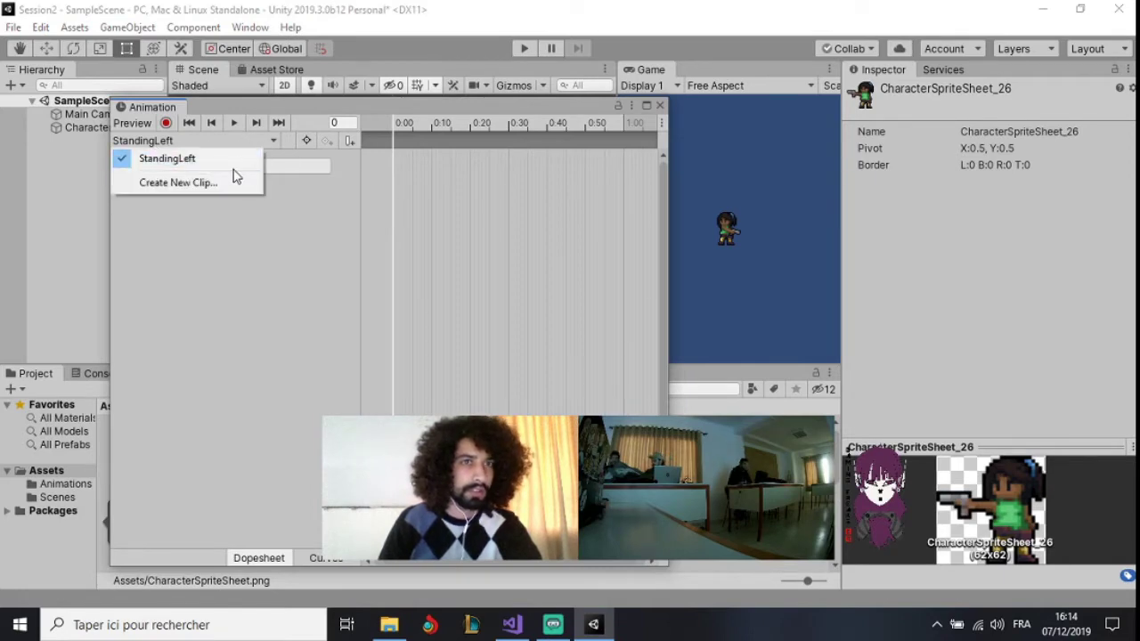
left_click(206, 182)
left_click(222, 155)
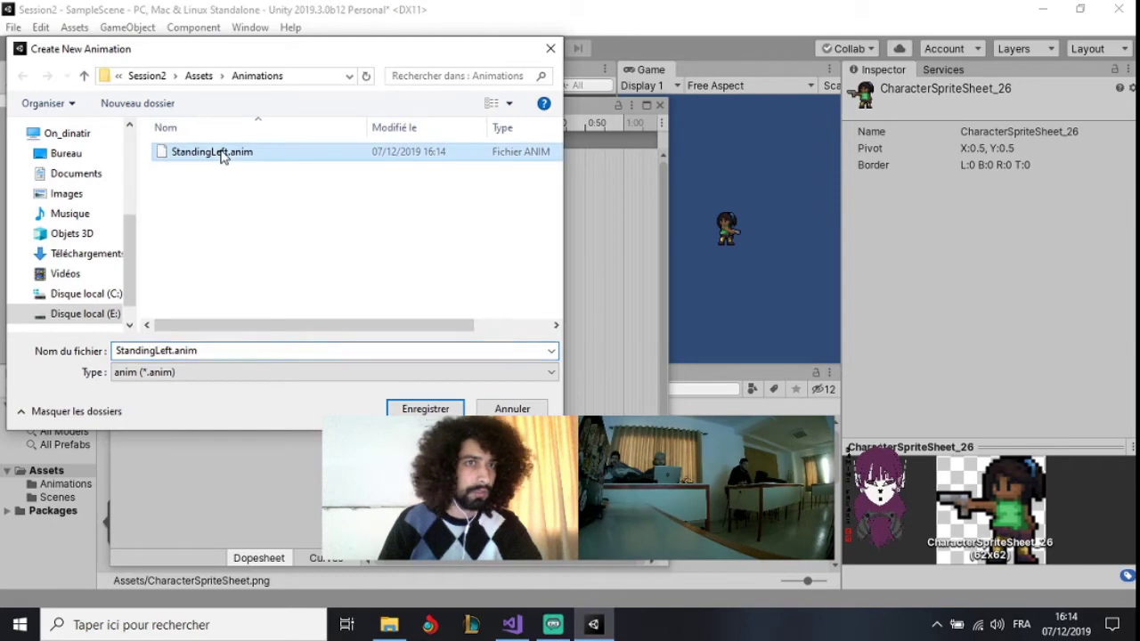
double_click(222, 155)
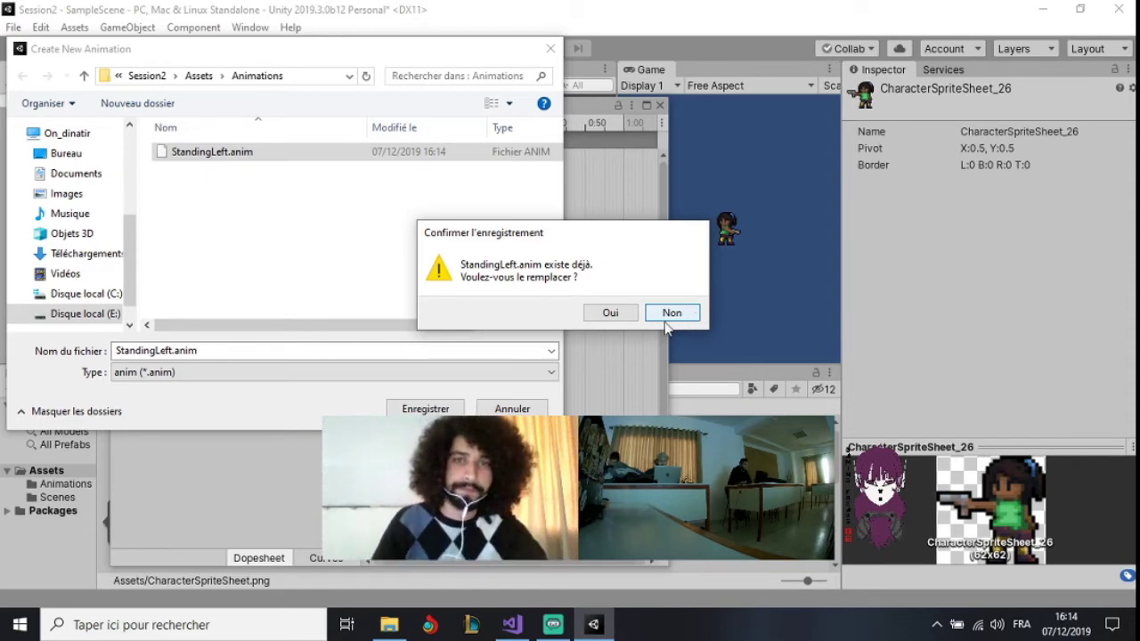
left_click(668, 314)
left_click(512, 409)
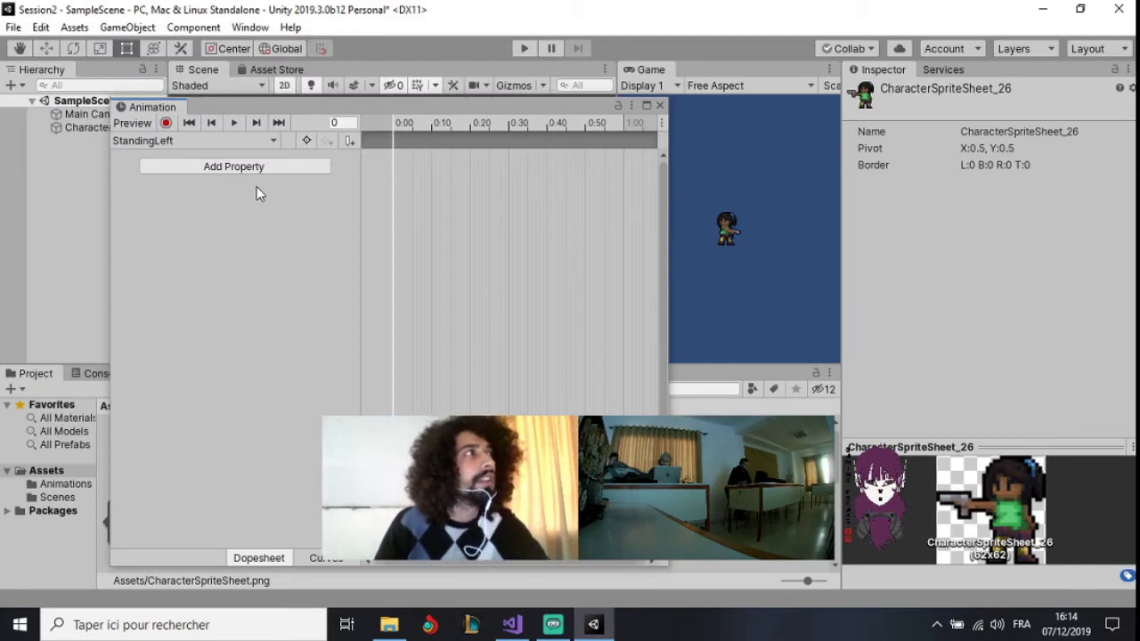
Close the Animation window, clear the sprite selection, and open the Animator editor
left_click(660, 106)
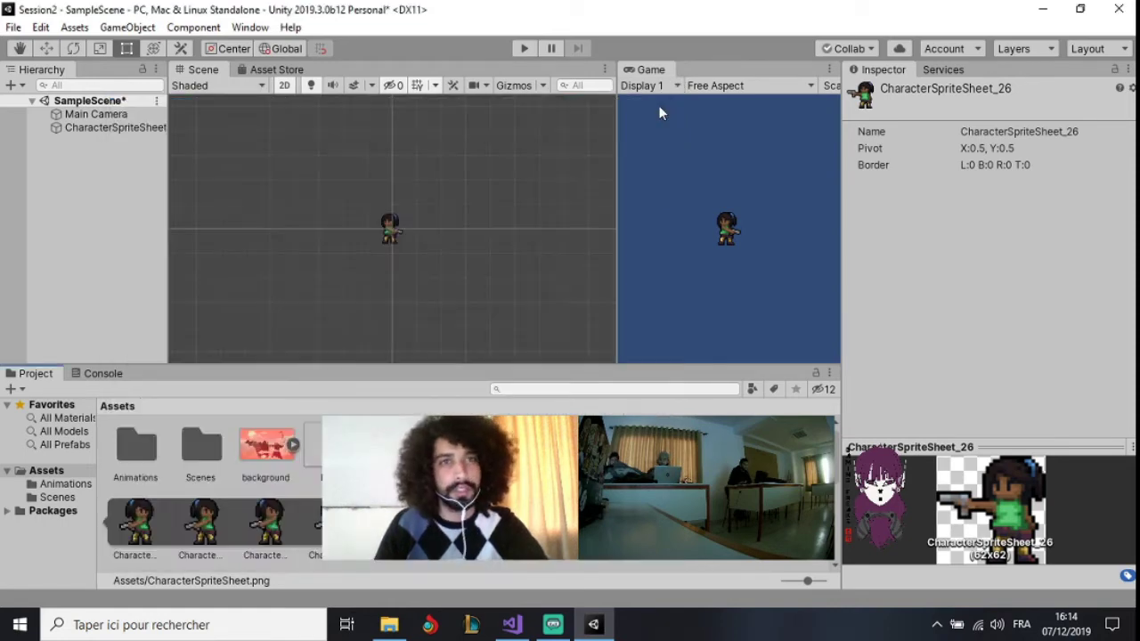
left_click(156, 225)
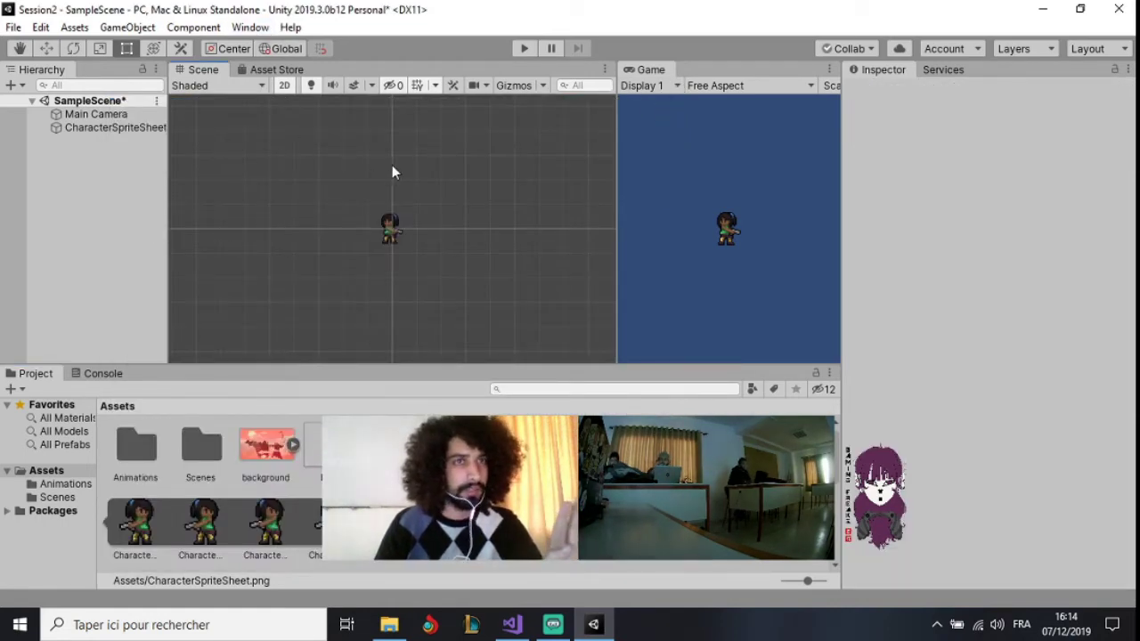
left_click(192, 27)
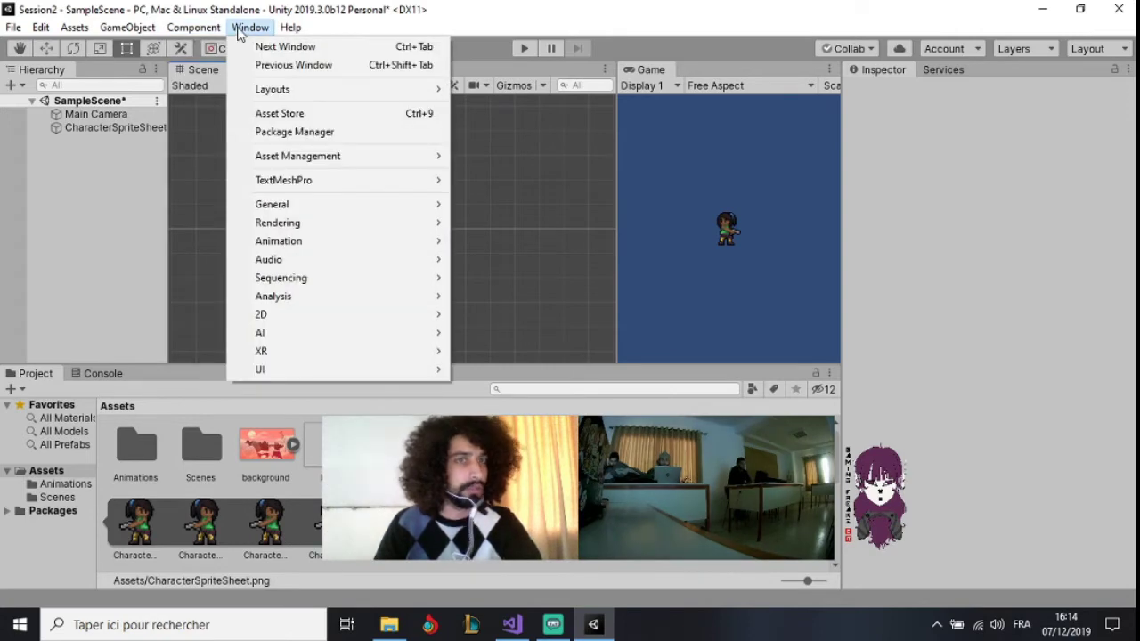
mouse_move(307, 242)
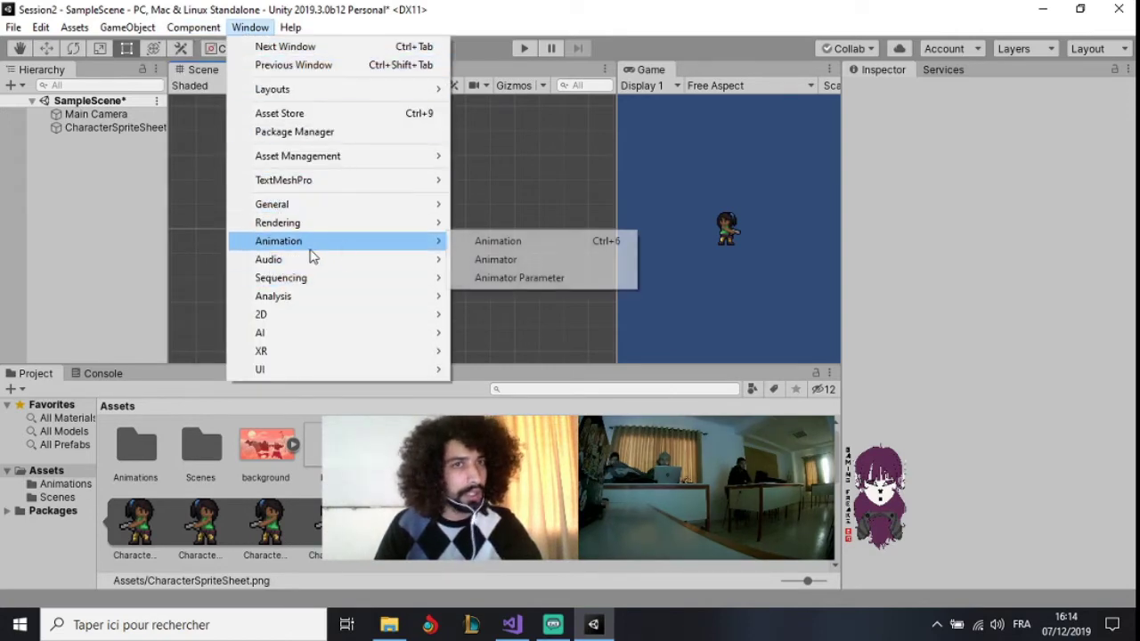
left_click(514, 262)
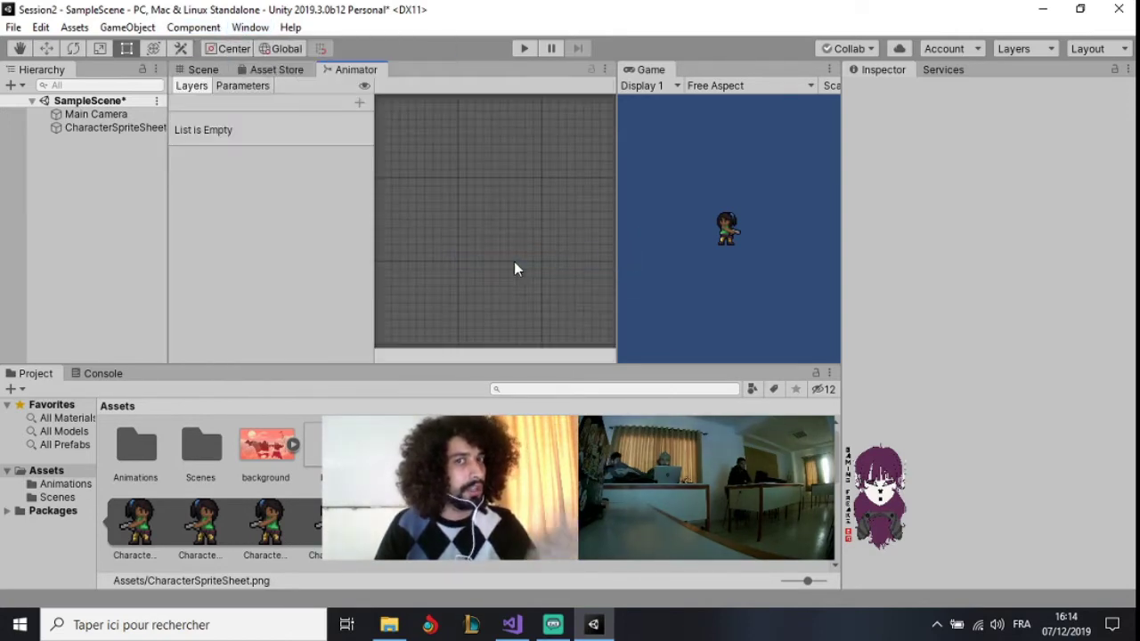
Open the Animation editor as a floating window and close the Animator tab
left_click(197, 29)
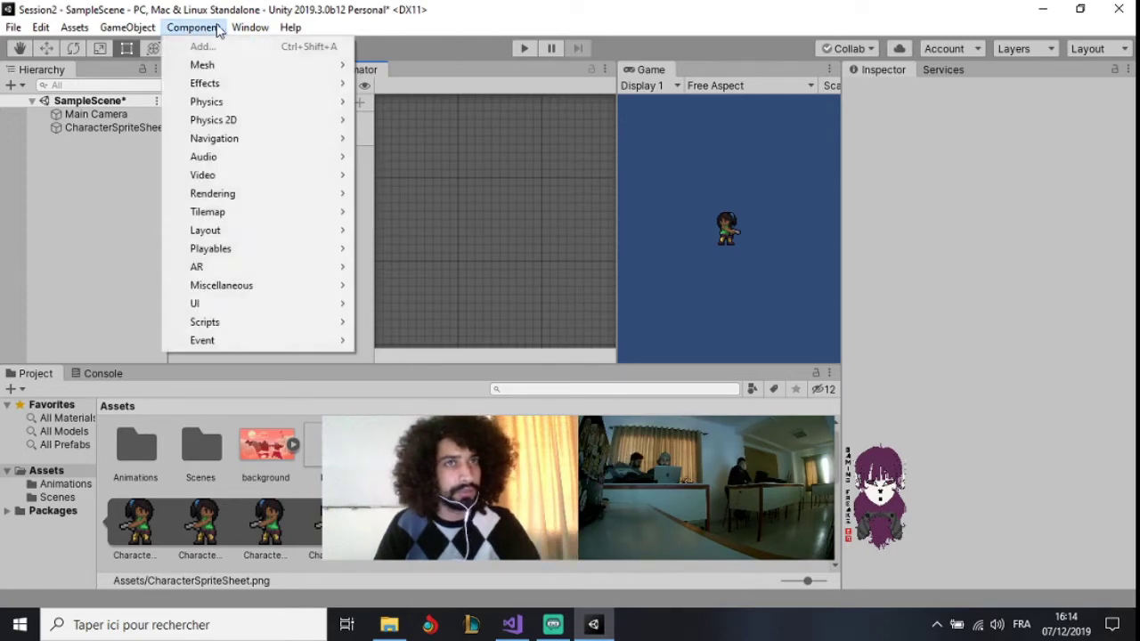
mouse_move(250, 28)
mouse_move(392, 227)
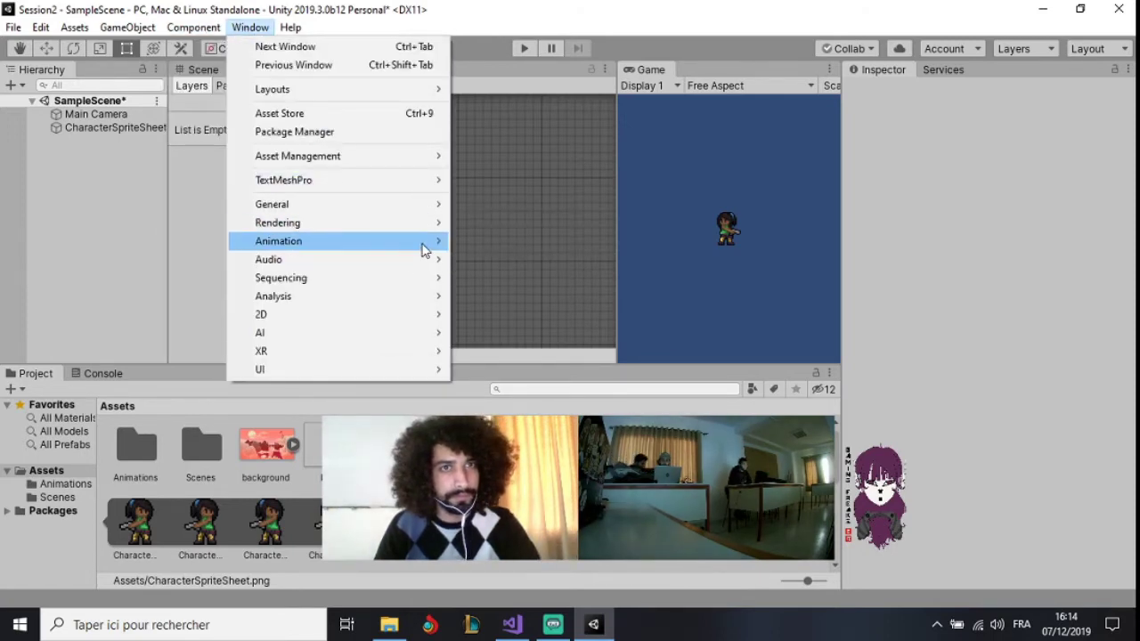
mouse_move(422, 241)
left_click(520, 244)
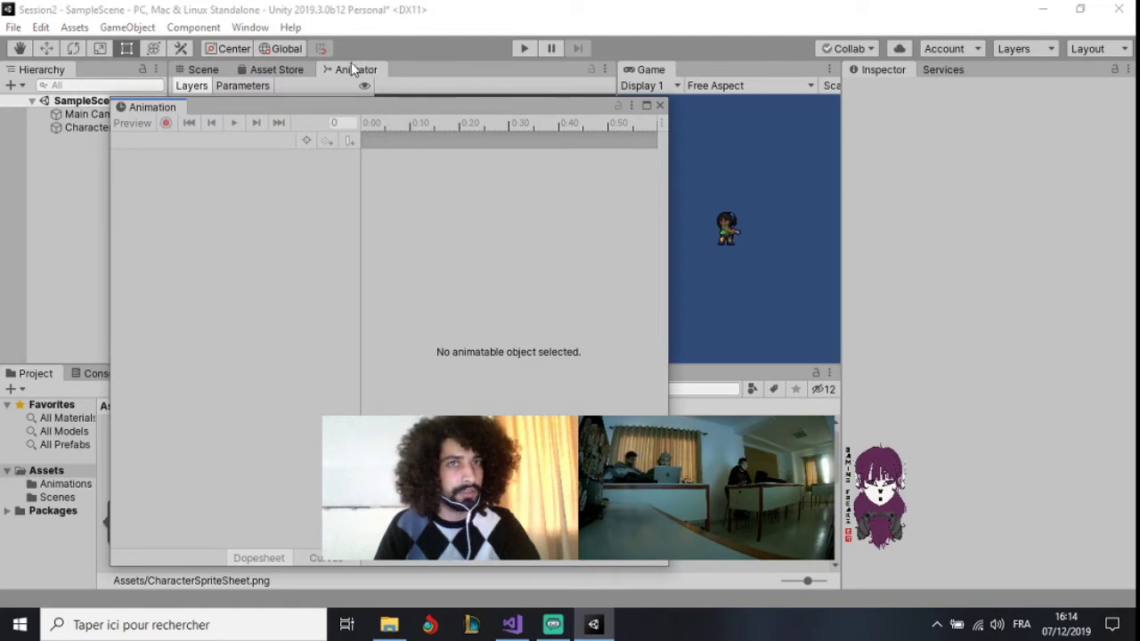
right_click(351, 69)
left_click(433, 121)
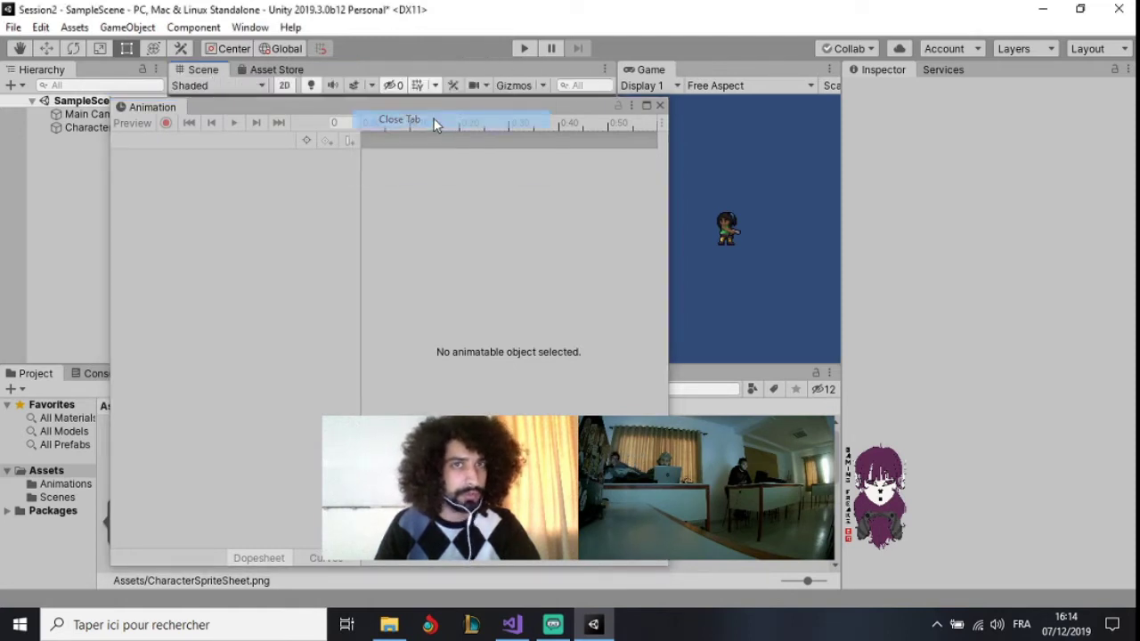
Select CharacterSpriteSheet_0 to show StandingLeft, and park the Animation window top-left
left_click_drag(446, 104, 425, 7)
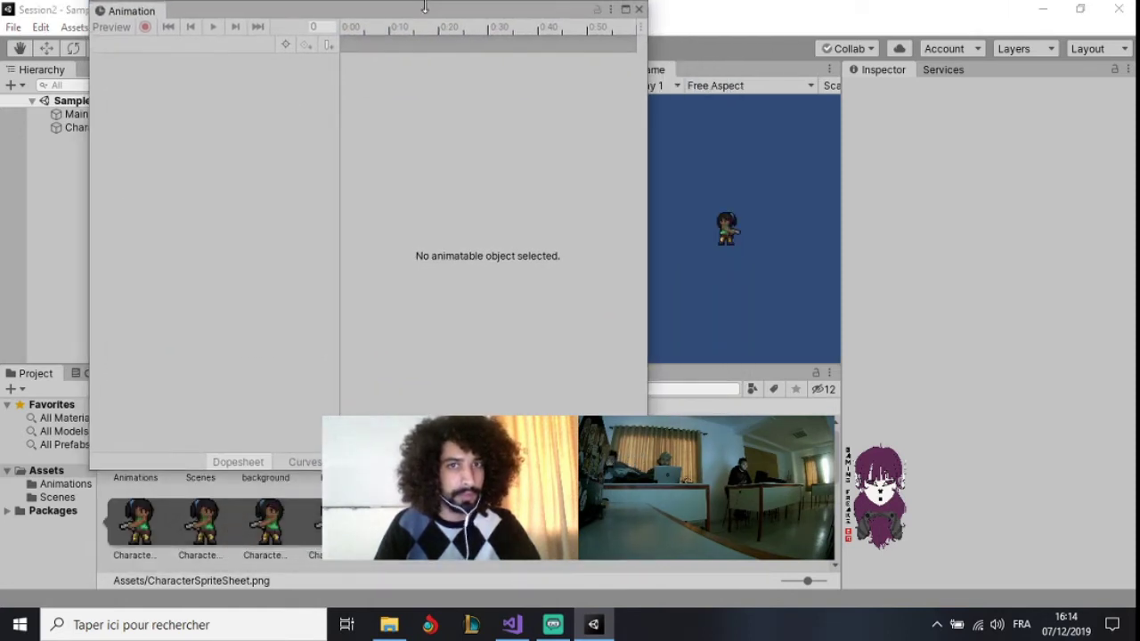
left_click(59, 130)
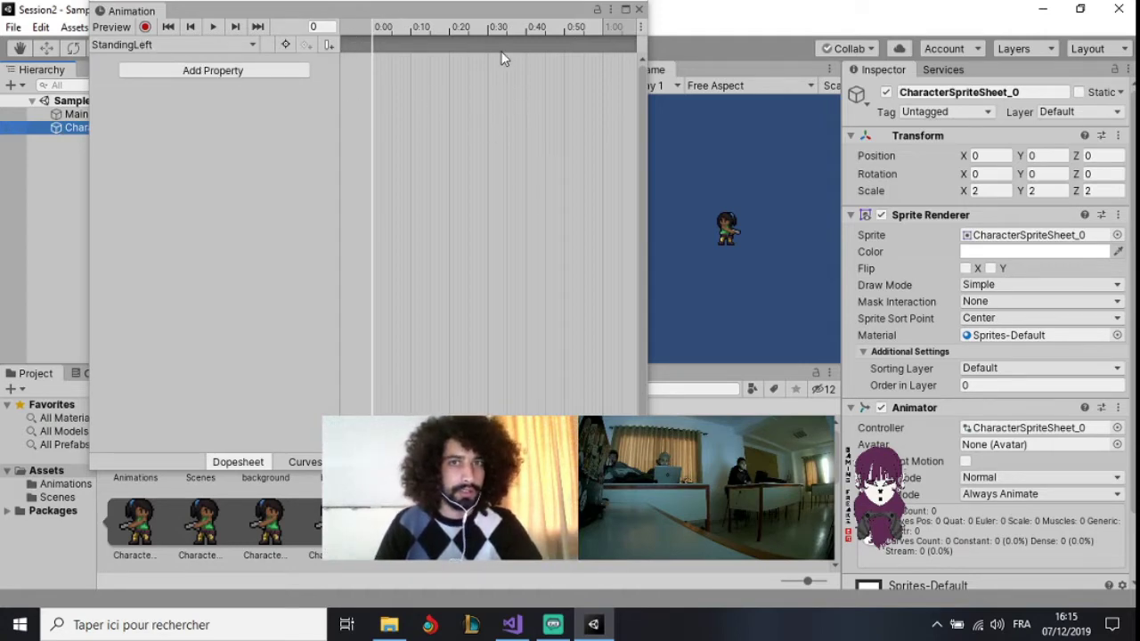
mouse_move(483, 10)
left_mouse_down()
mouse_move(182, 42)
mouse_move(225, 38)
left_mouse_up()
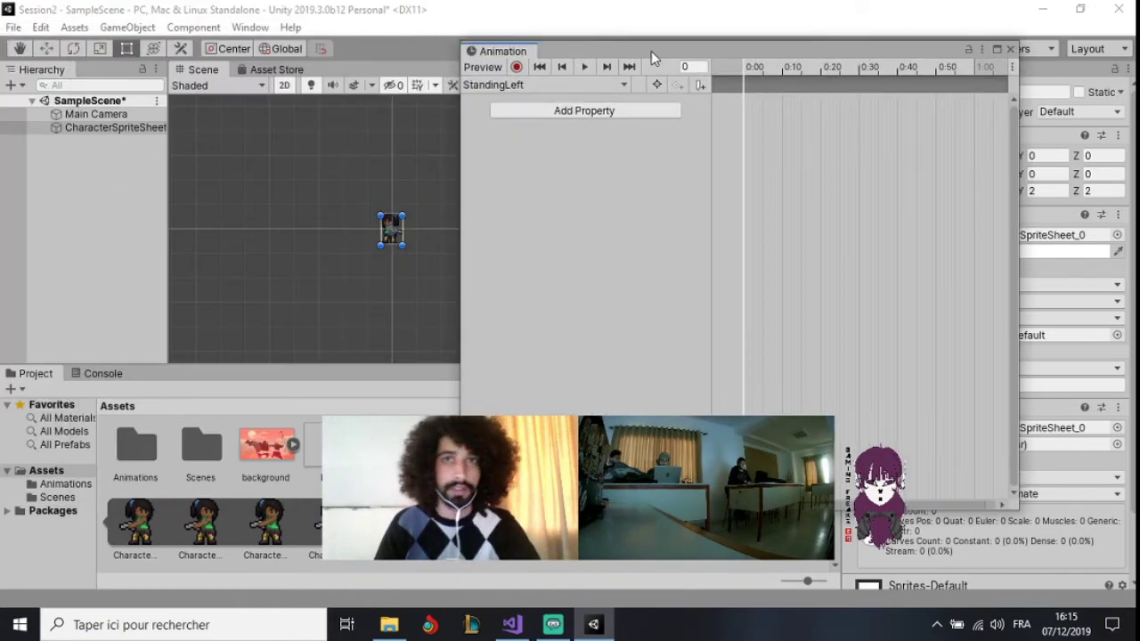
left_click_drag(651, 51, 133, 19)
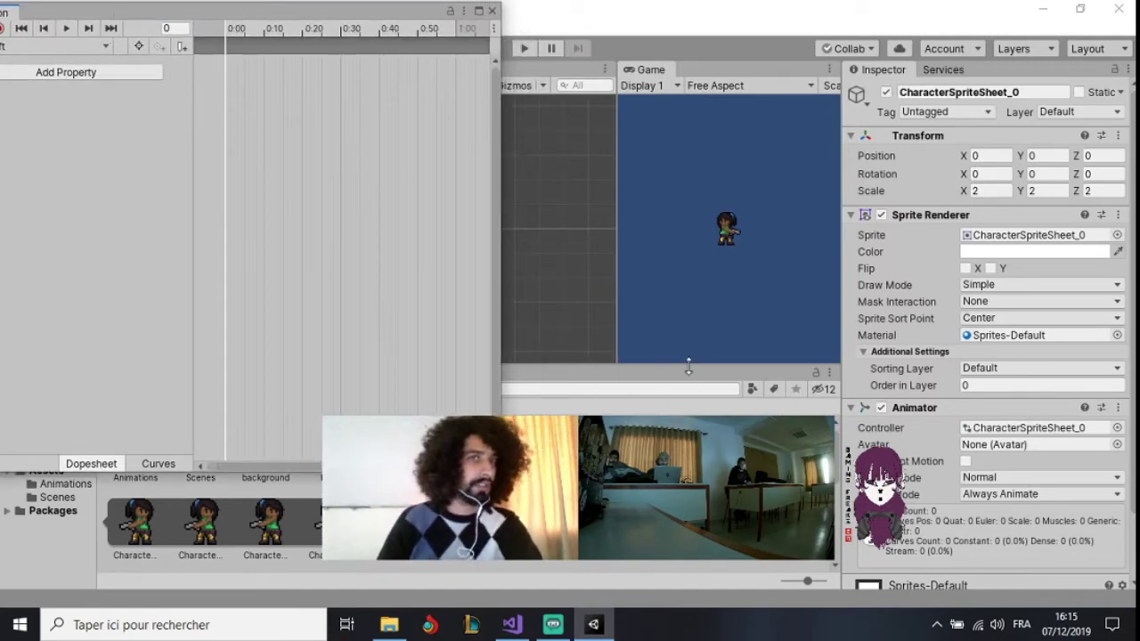
Drop sprite frames onto the StandingLeft timeline as a trial, then delete that sprite track
left_click_drag(203, 525, 274, 194)
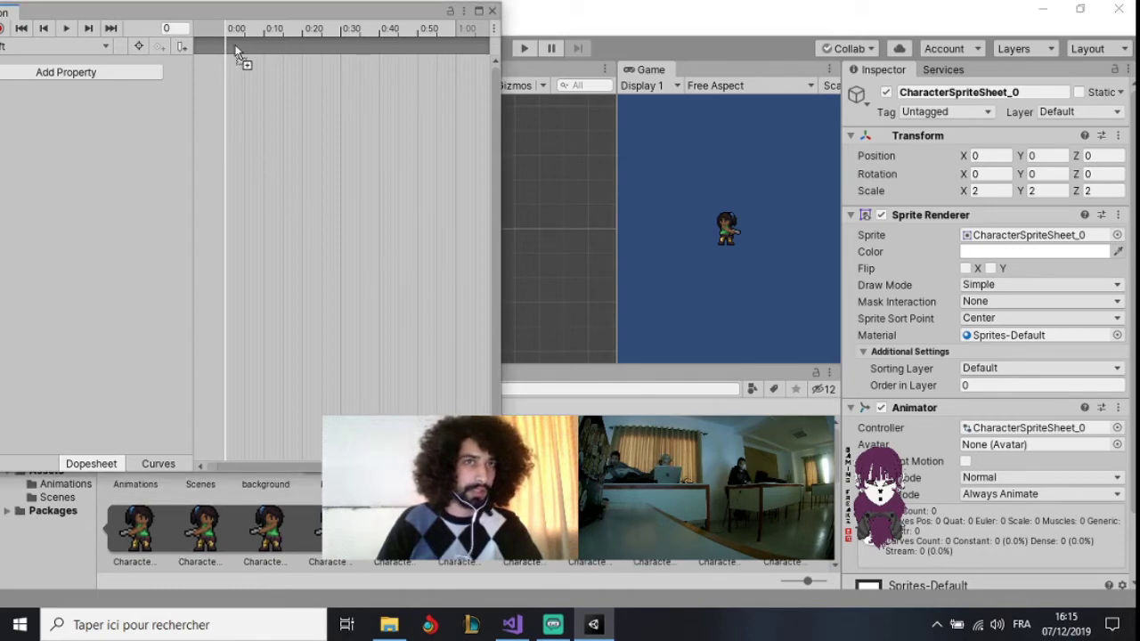
left_click_drag(251, 64, 253, 64)
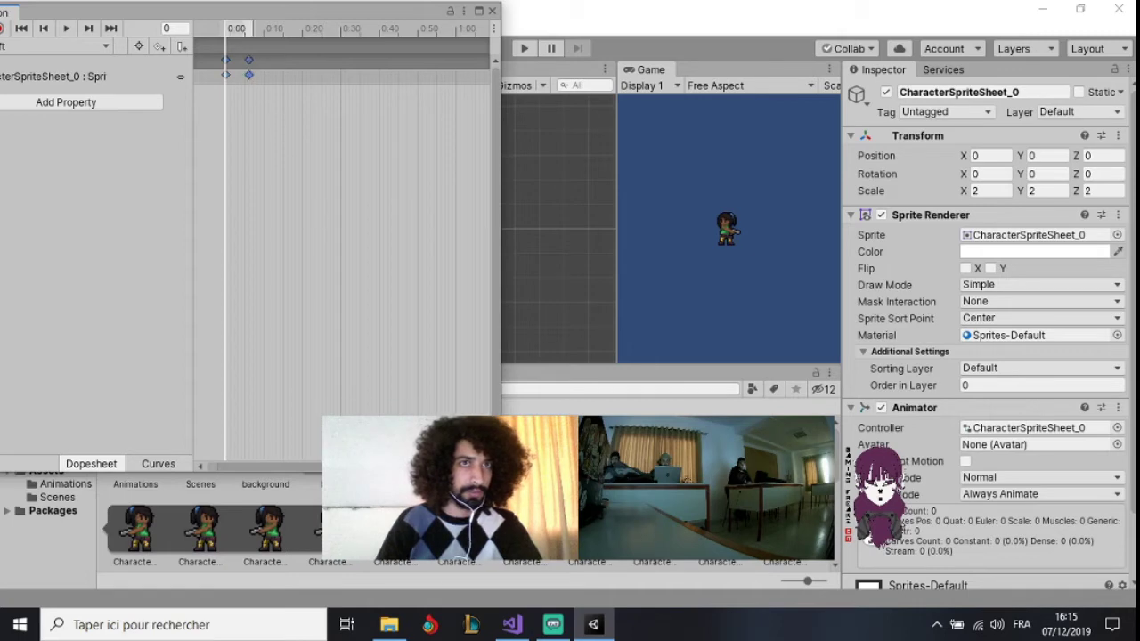
mouse_move(251, 67)
left_mouse_down()
mouse_move(528, 298)
mouse_move(394, 139)
left_mouse_up()
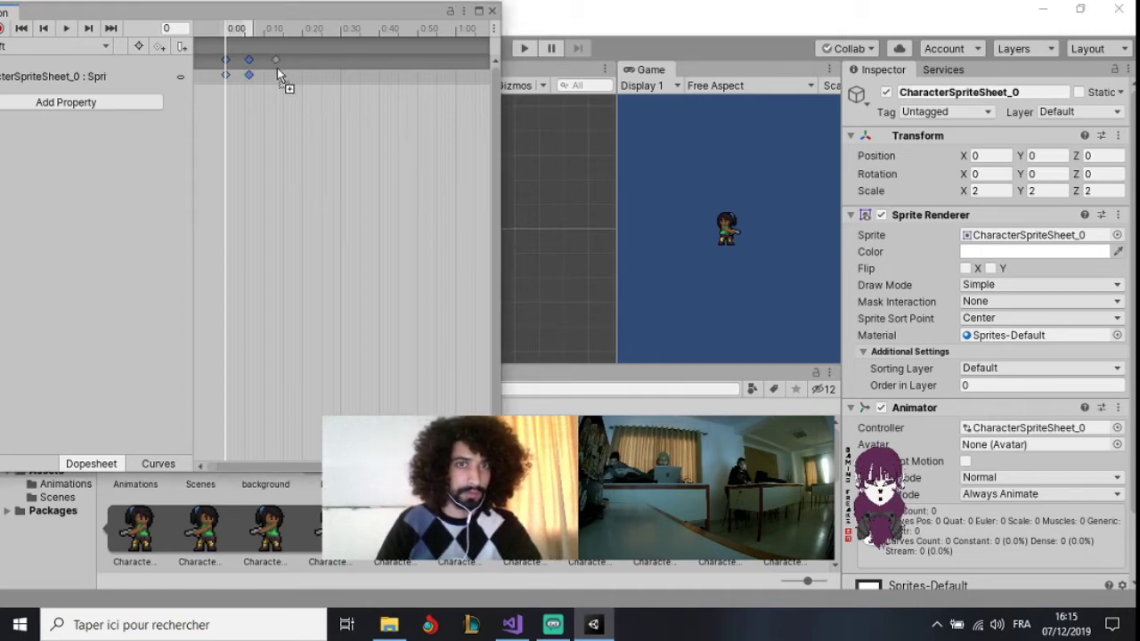
left_click_drag(277, 68, 397, 237)
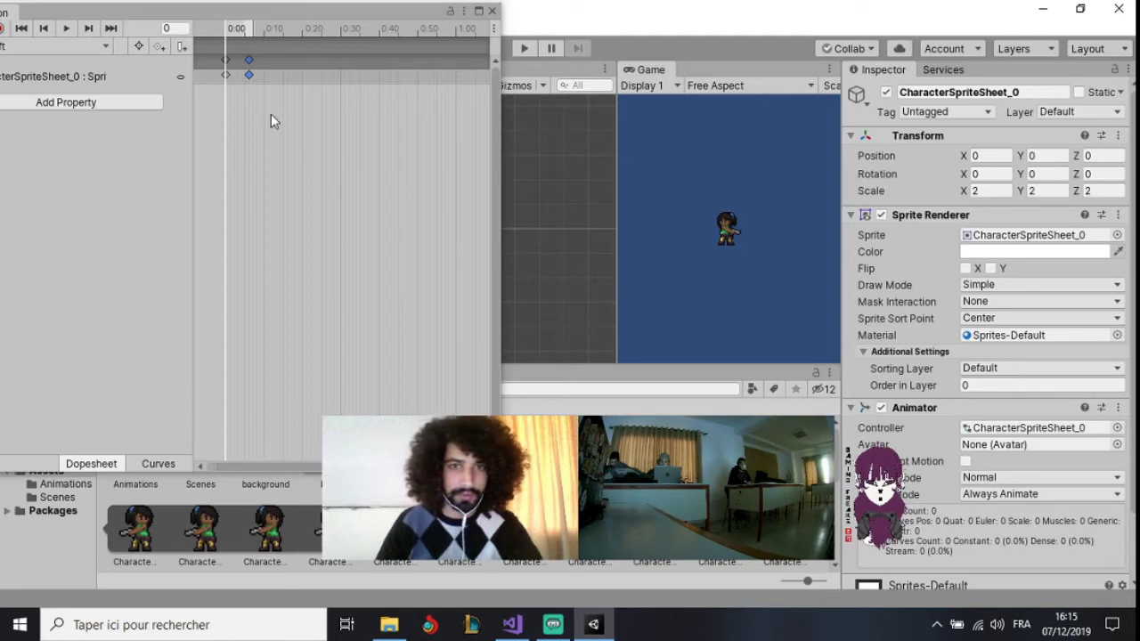
left_click(250, 76)
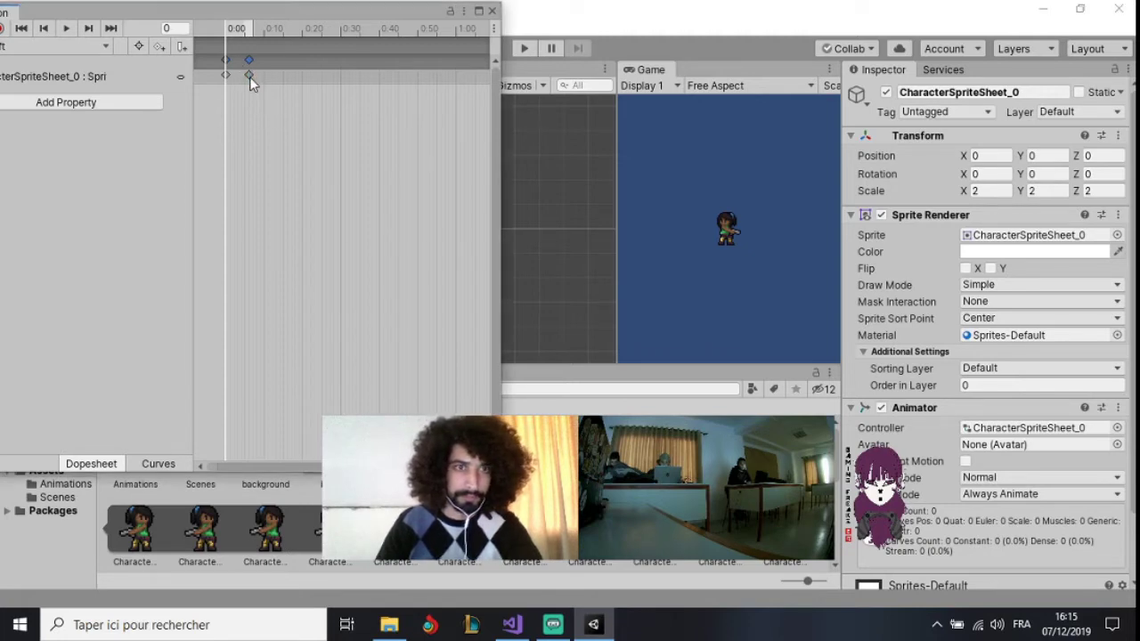
left_click_drag(249, 82, 224, 67)
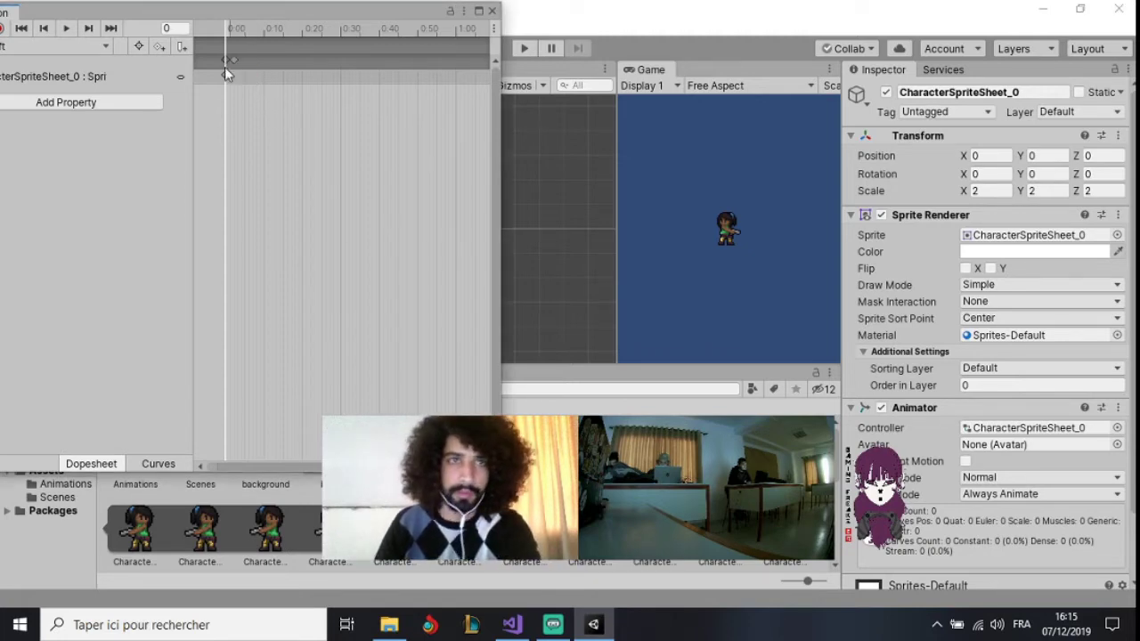
key("Delete")
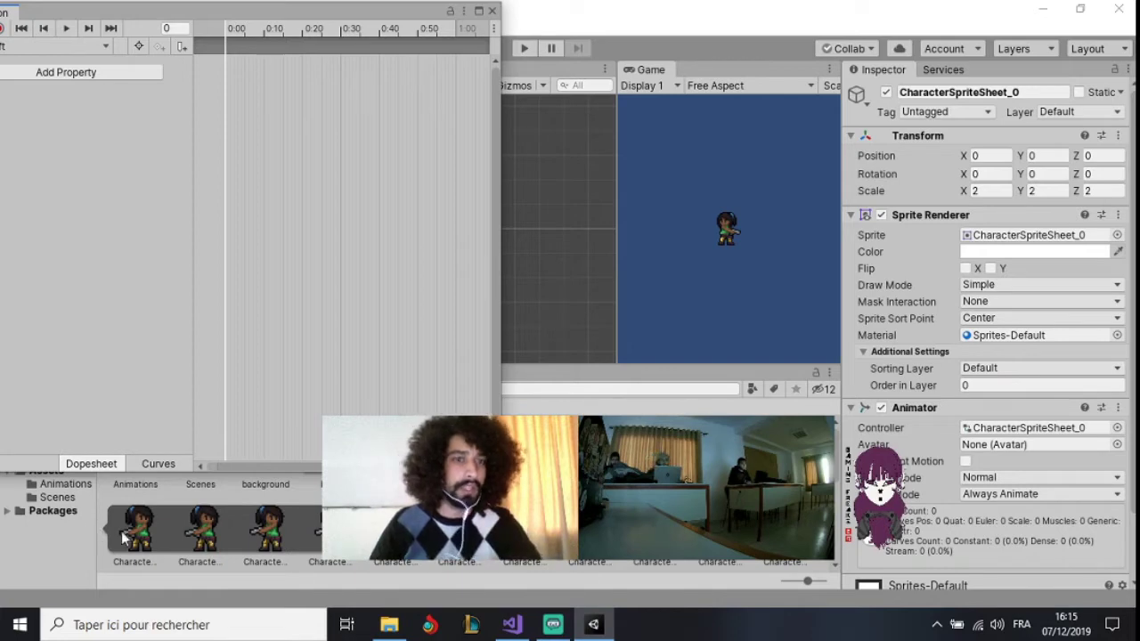
Drag sprite frames onto the Dopesheet as five keyframes from 0:00 to just past 0:30
mouse_move(221, 521)
left_mouse_down()
mouse_move(228, 50)
mouse_move(248, 61)
left_mouse_up()
left_click_drag(274, 532, 263, 142)
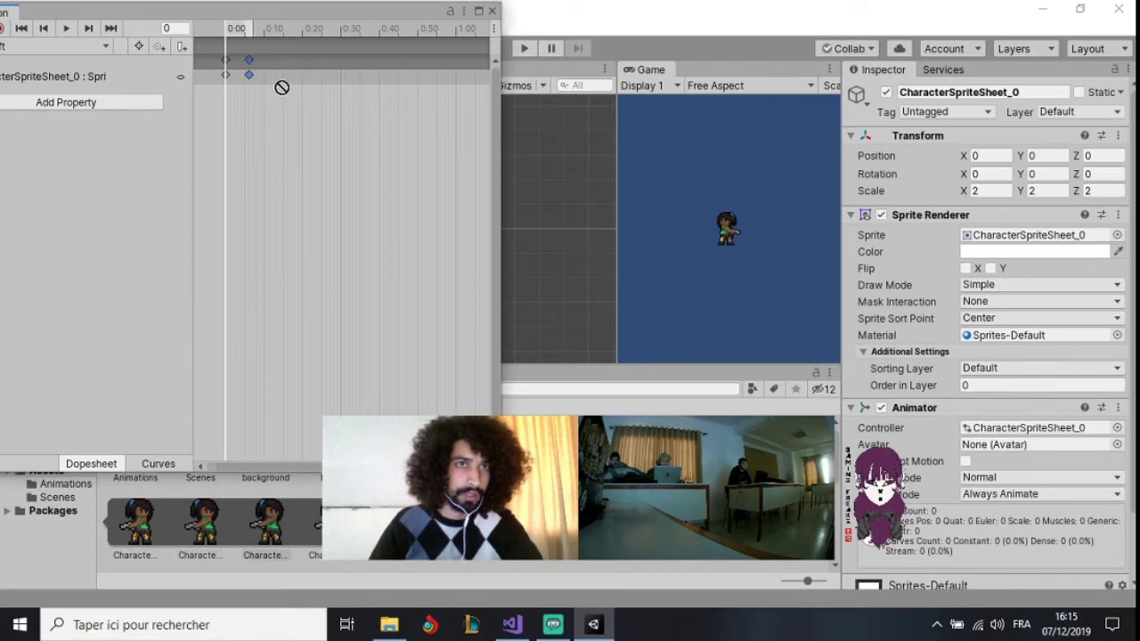
left_click_drag(289, 70, 322, 75)
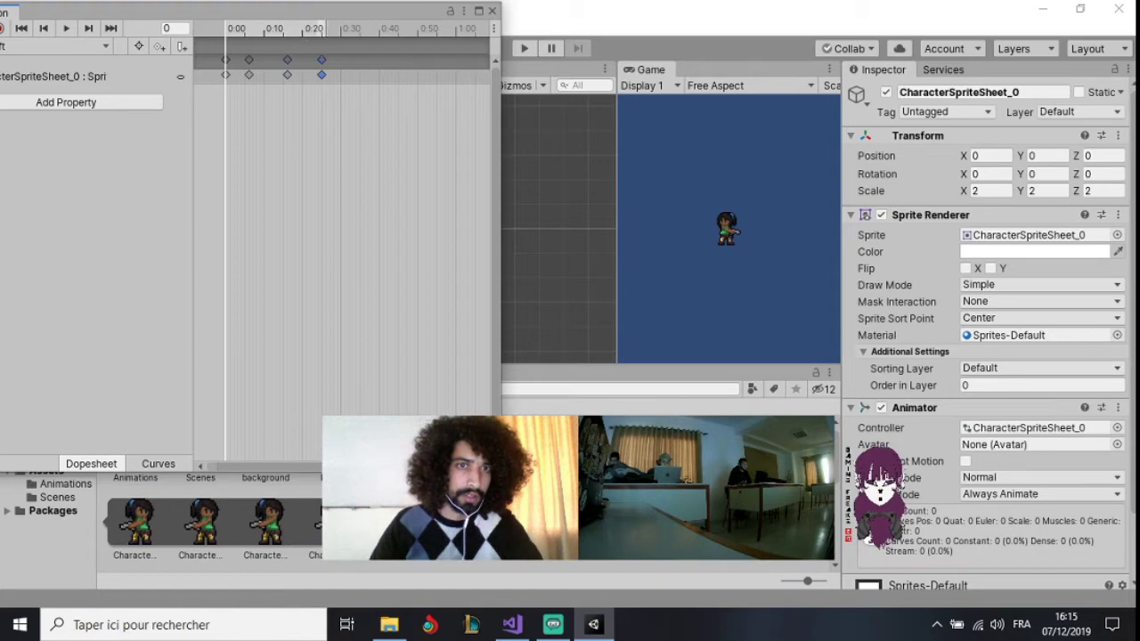
left_click_drag(372, 109, 357, 75)
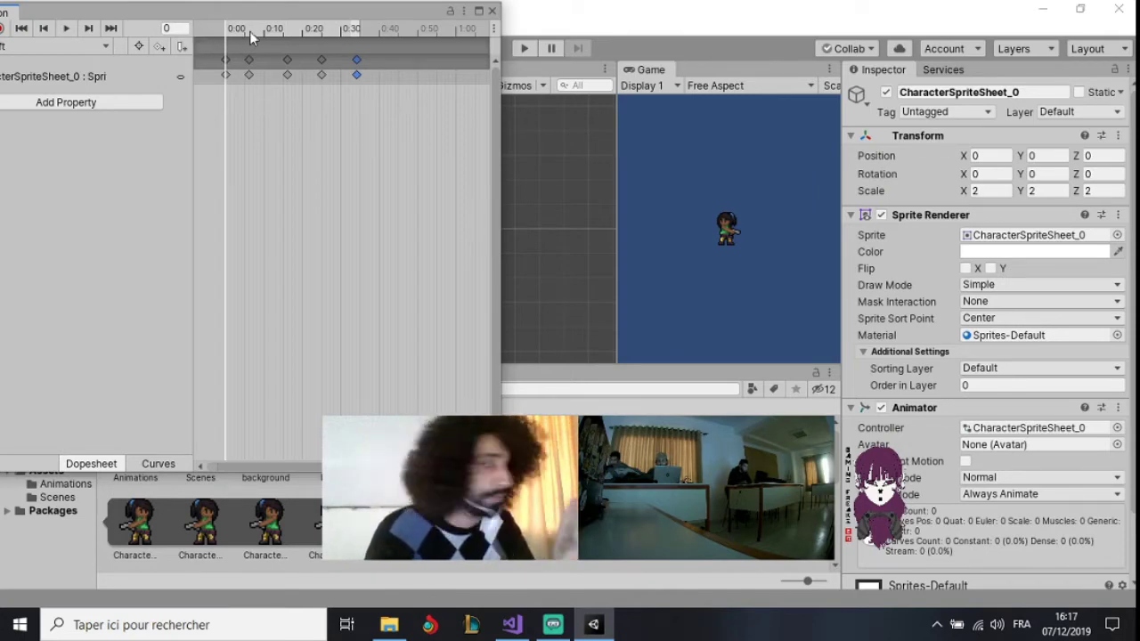
left_click(227, 73)
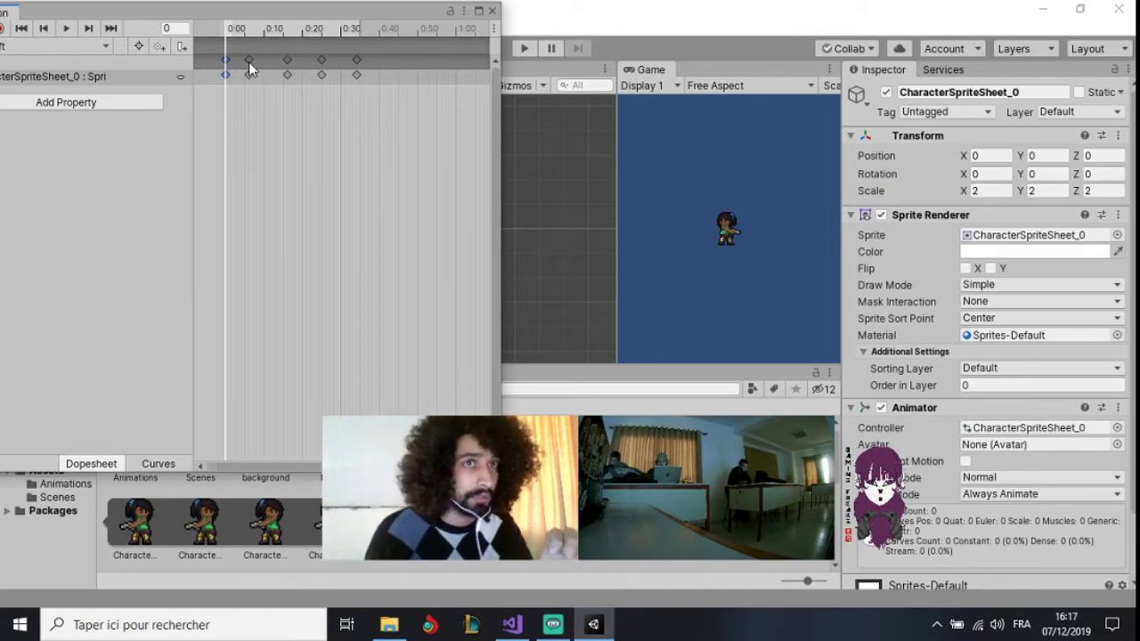
Respace the keyframes about every 0:05, ending near 0:20, and play the StandingLeft preview
left_click(251, 69)
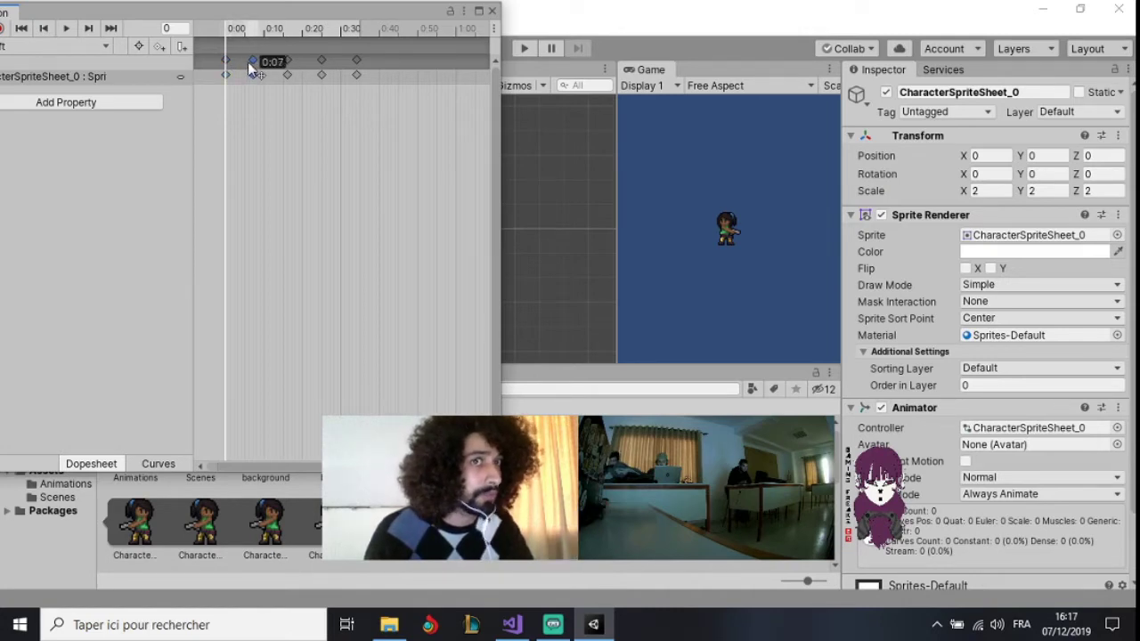
left_click_drag(242, 68, 264, 61)
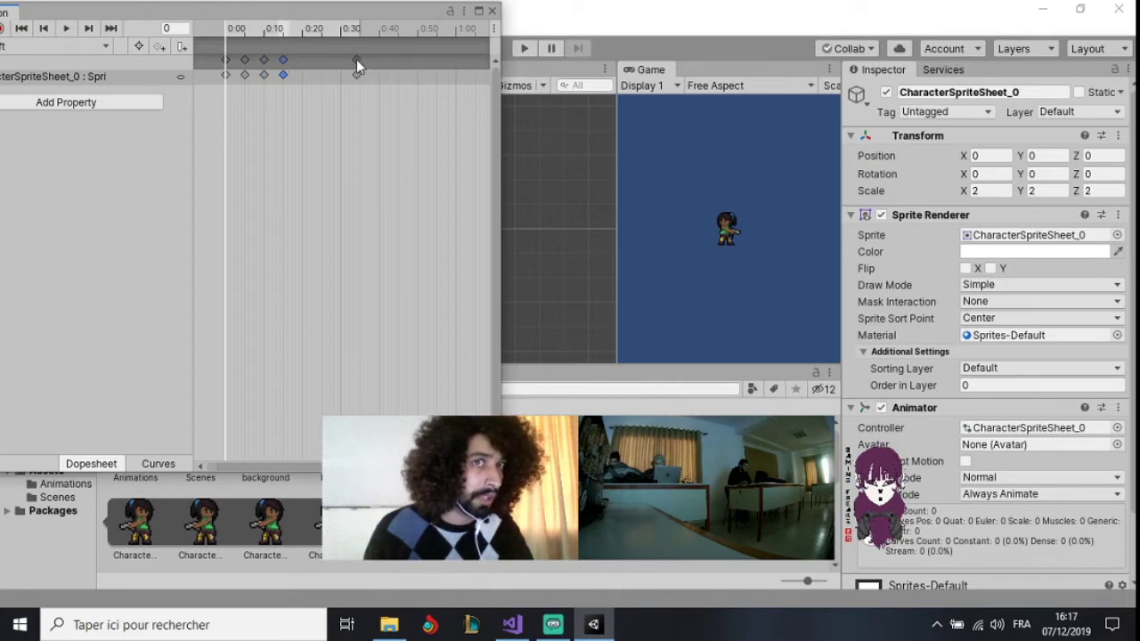
left_click_drag(356, 59, 301, 59)
left_click_drag(286, 17, 363, 24)
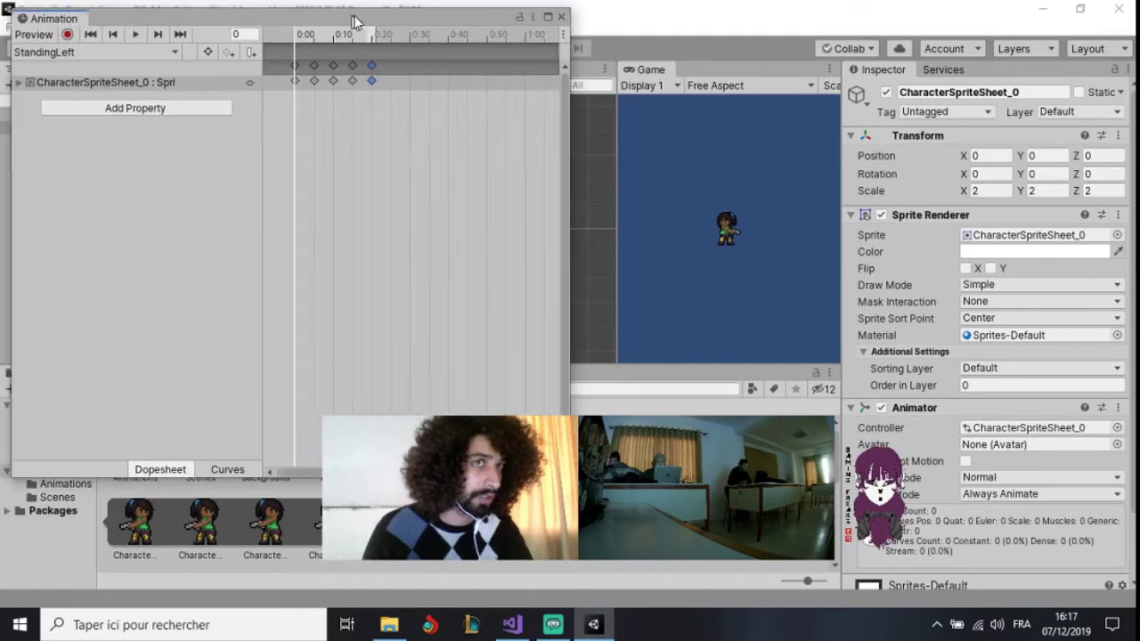
left_click(143, 32)
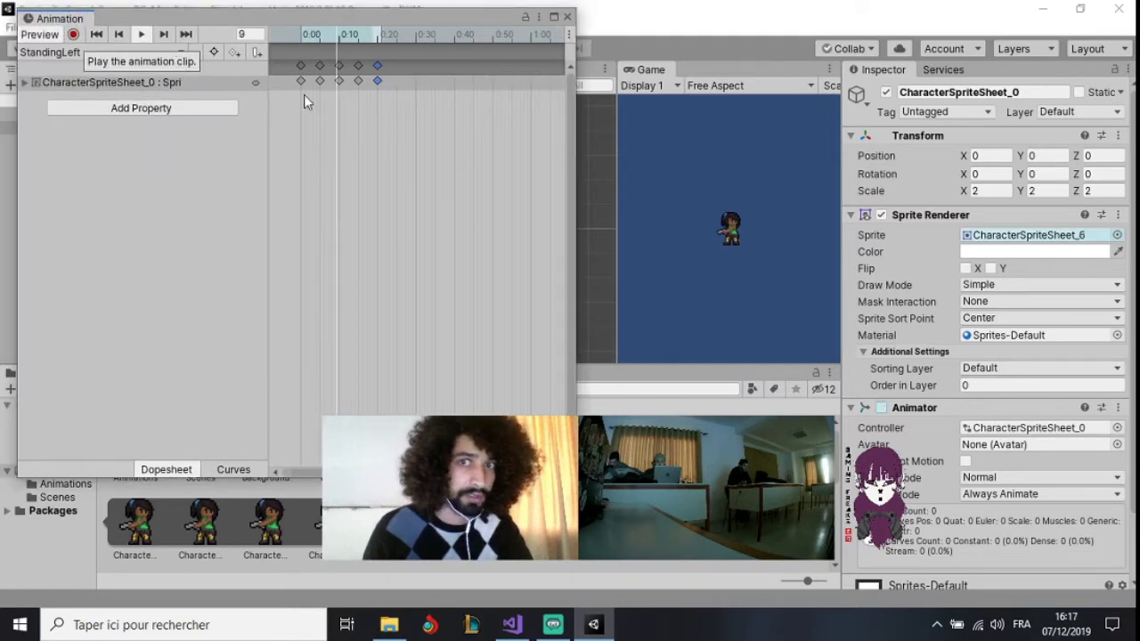
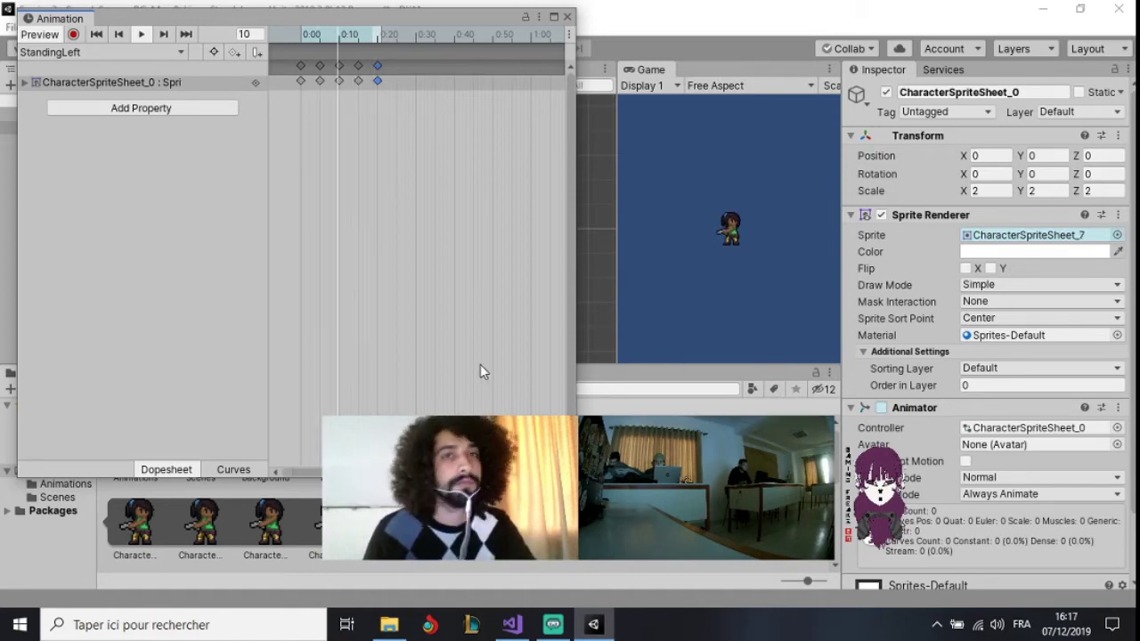
Stop the StandingLeft clip's preview playback and show the character's list of animation clips
left_click(141, 33)
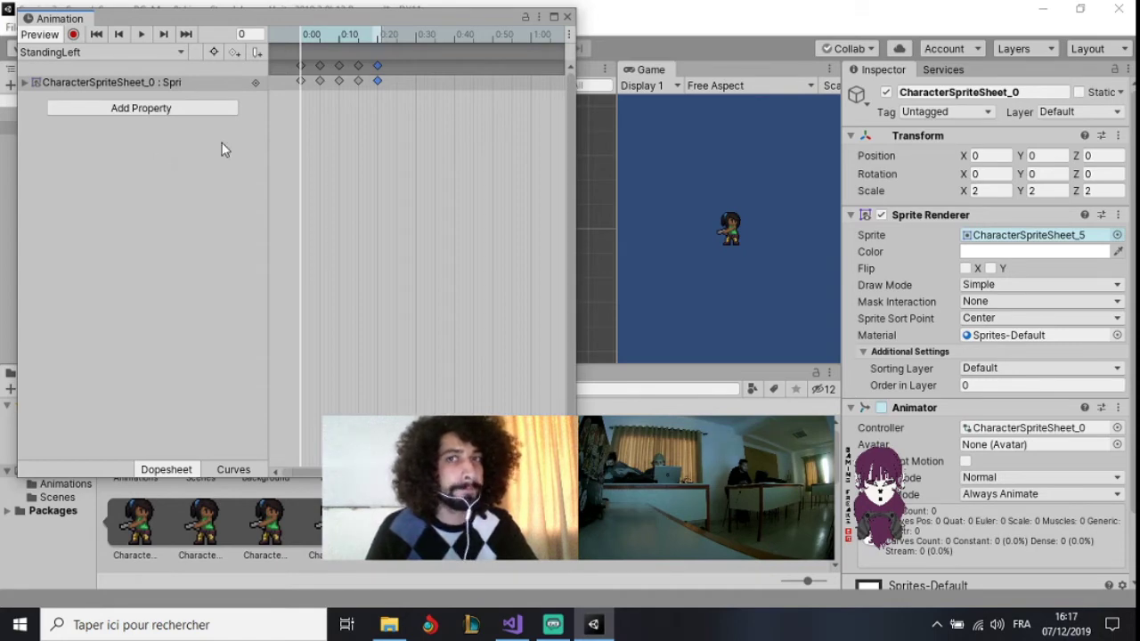
left_click(154, 53)
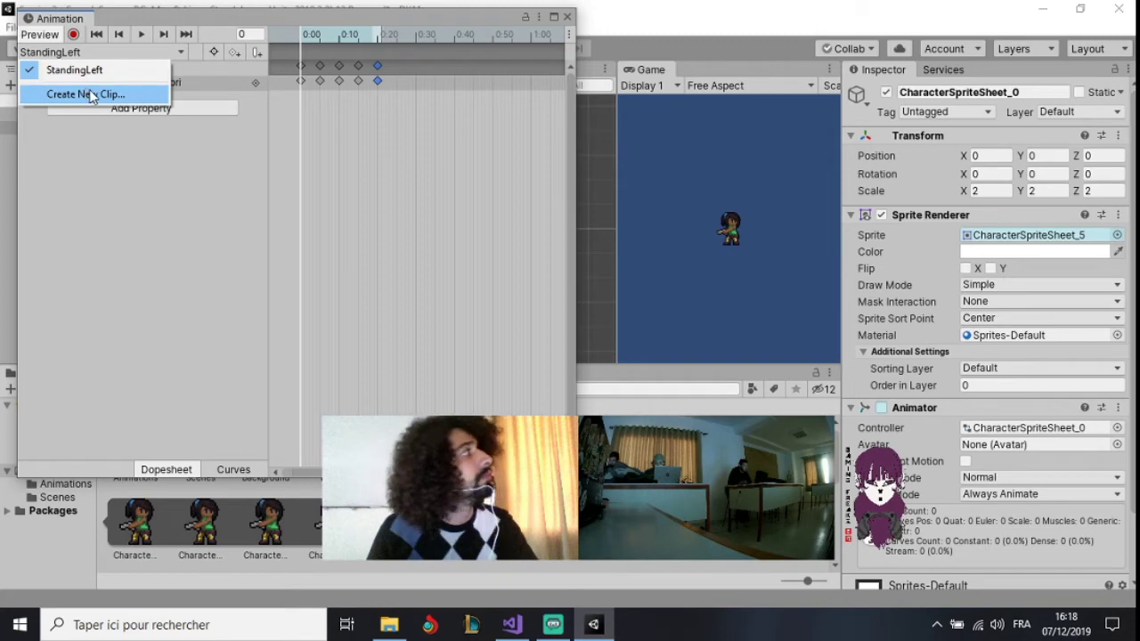
Save a new empty animation clip as StandingRight in Assets/Animations
left_click(93, 95)
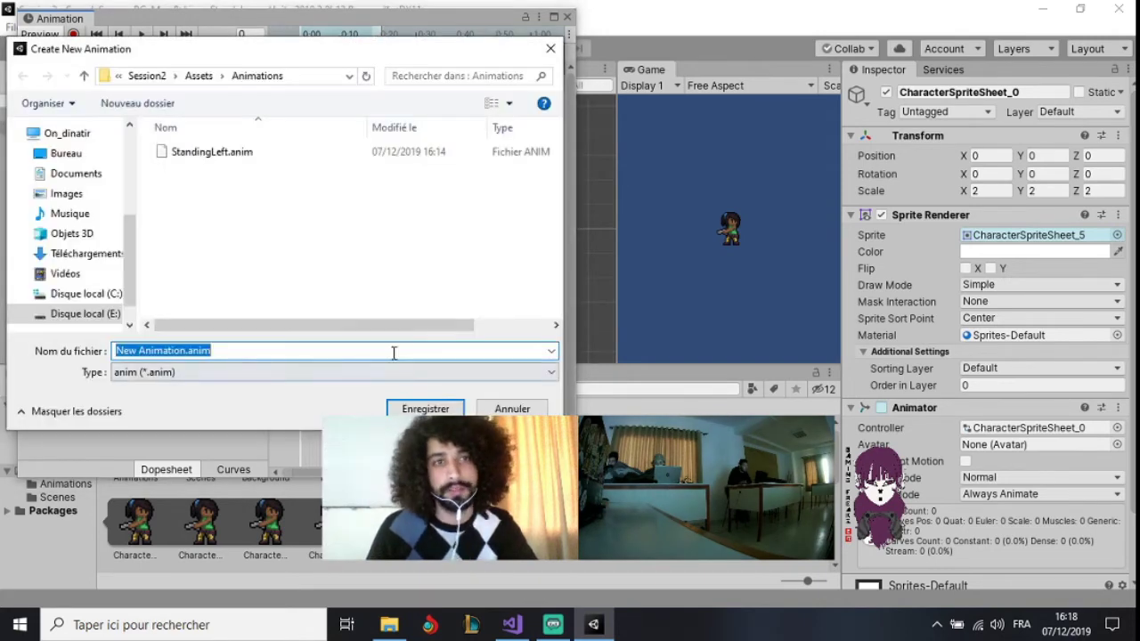
double_click(175, 350)
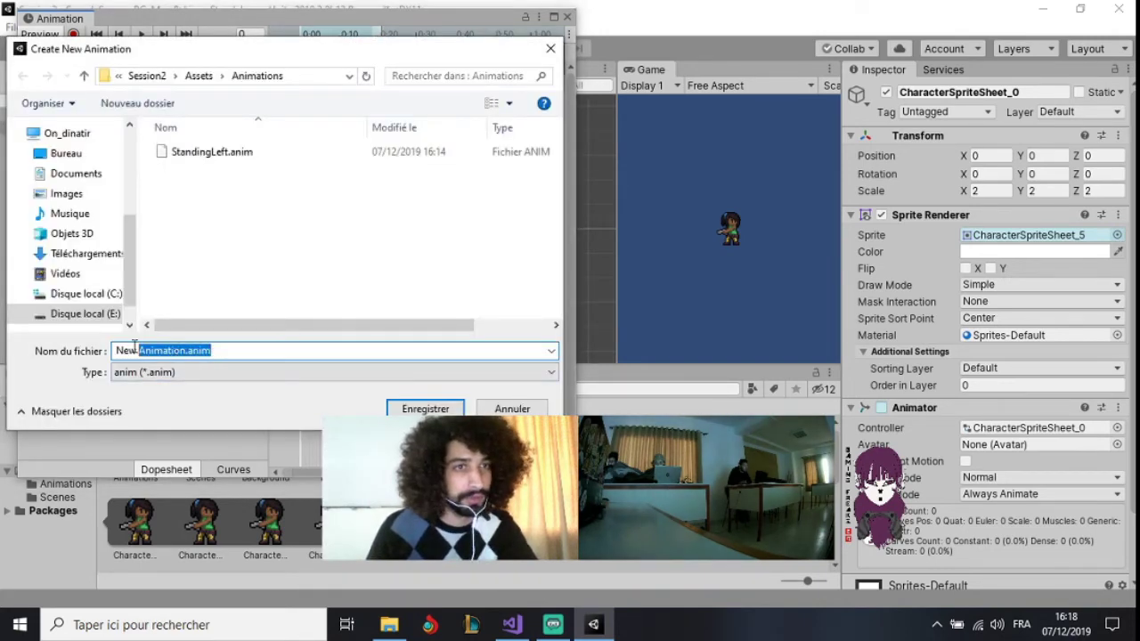
double_click(171, 351)
left_click(182, 351)
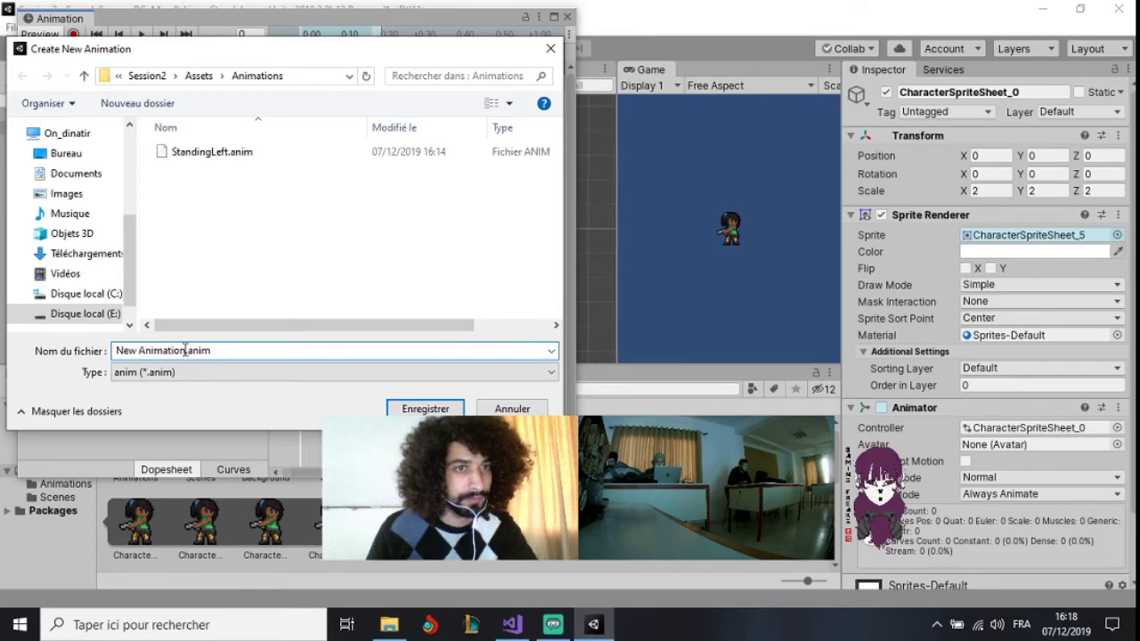
left_click_drag(184, 350, 91, 346)
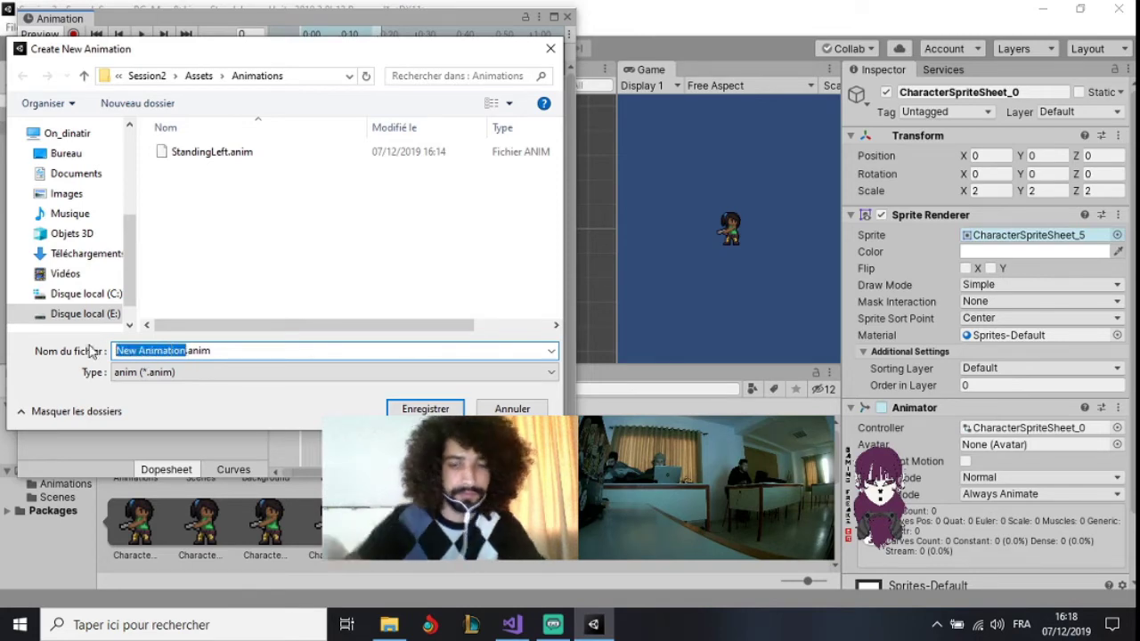
type("Sa")
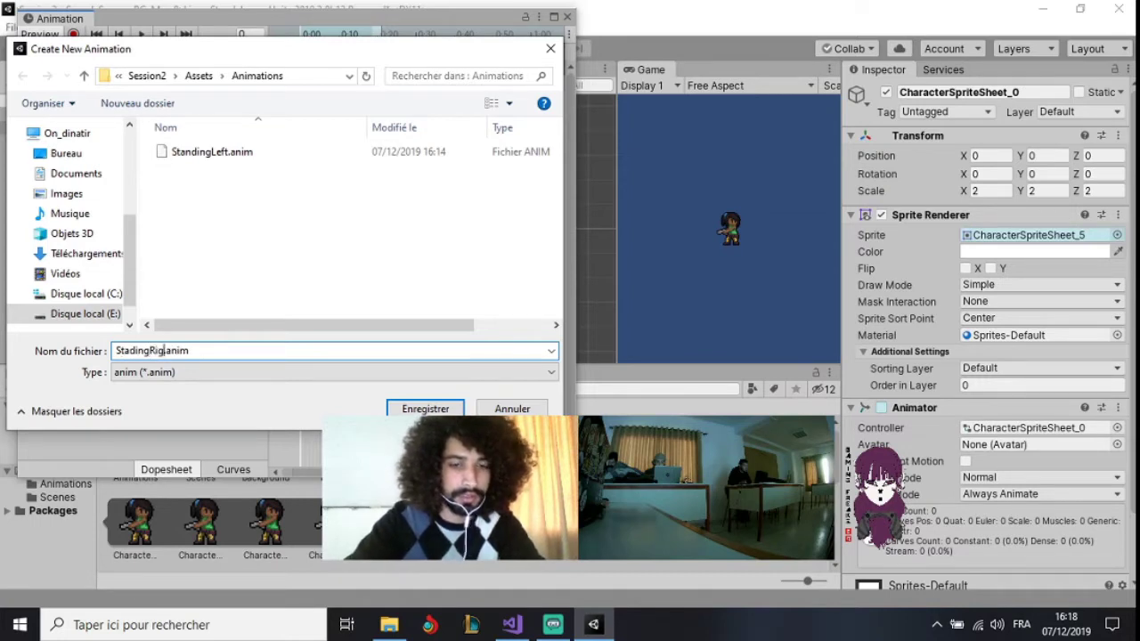
type("ht")
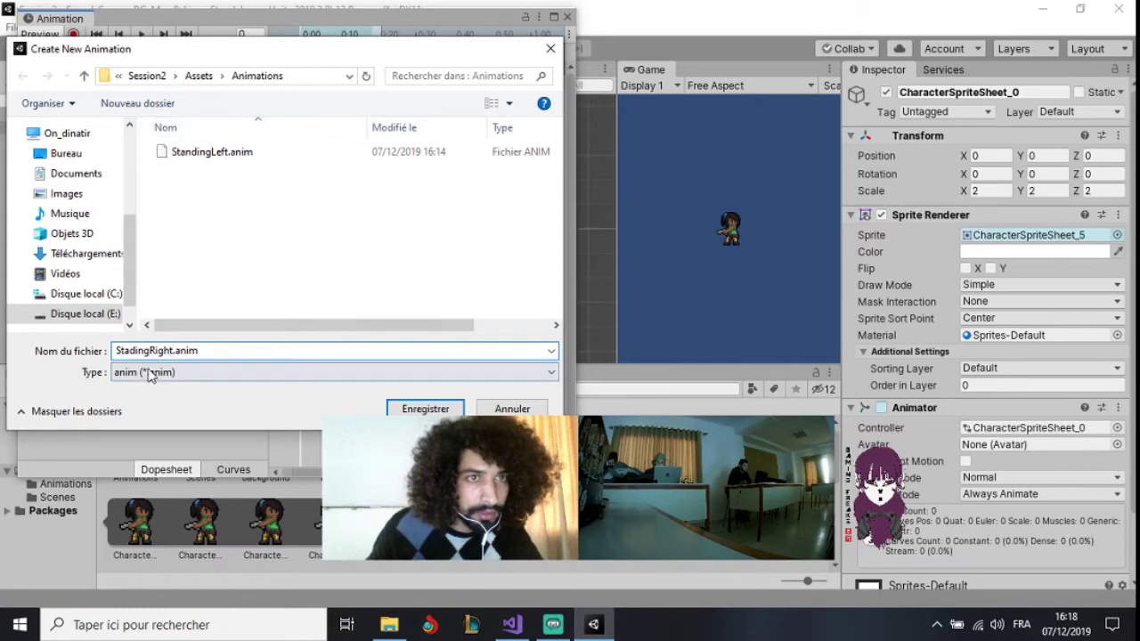
left_click(131, 351)
type("n")
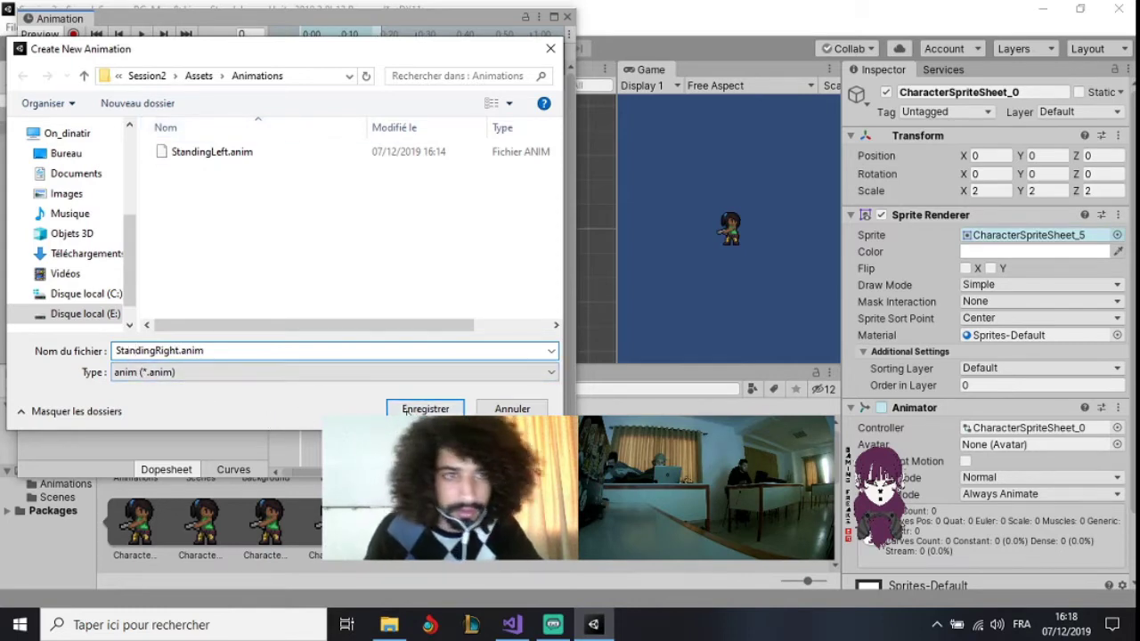
left_click(405, 412)
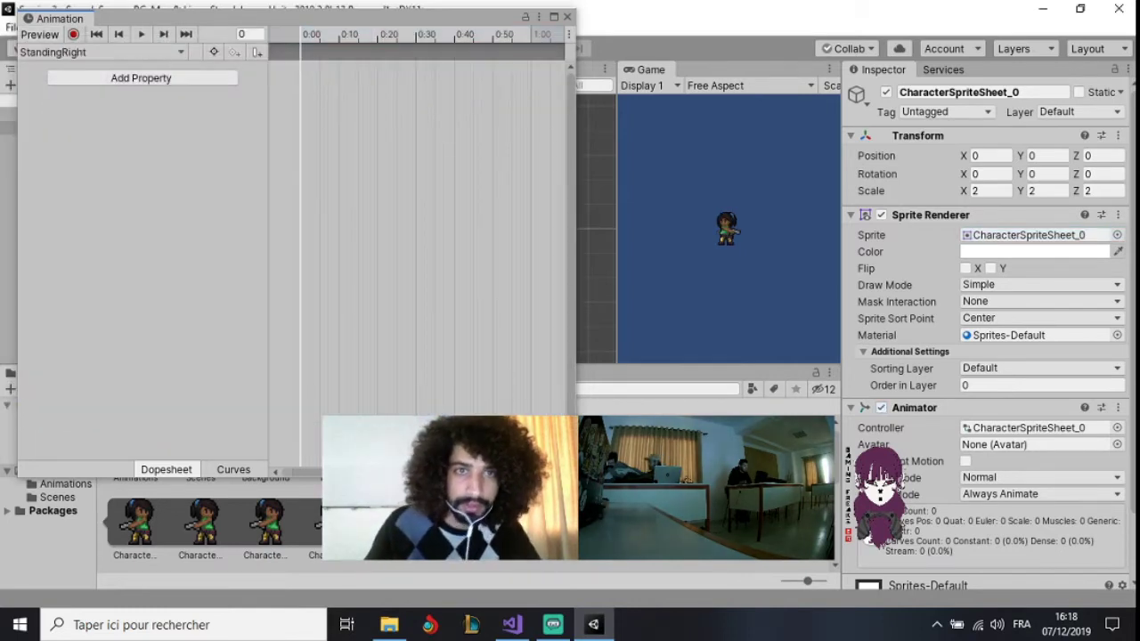
Drag five sprite frames into the StandingRight dopesheet as keyframes
left_click_drag(403, 27, 326, 20)
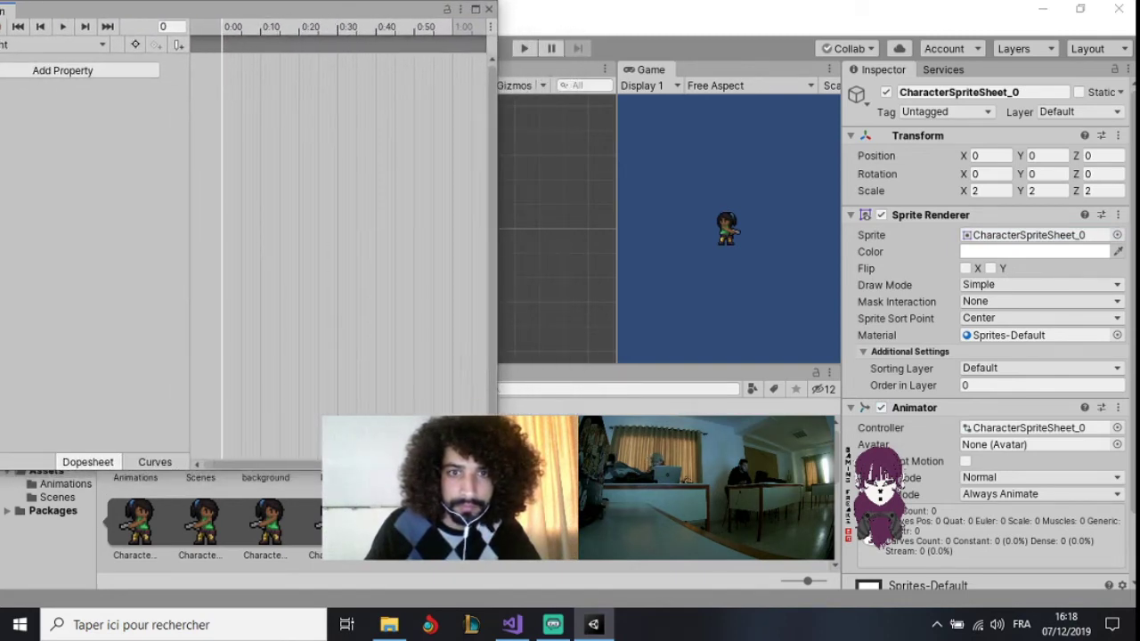
left_click_drag(236, 61, 237, 62)
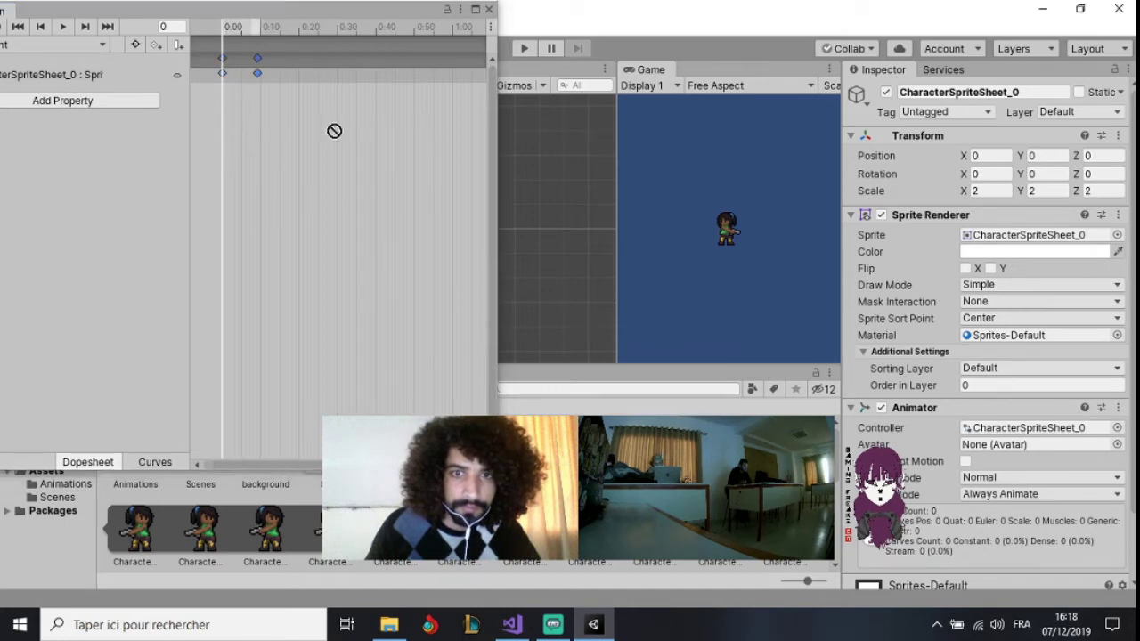
left_click_drag(333, 133, 303, 72)
left_click_drag(334, 528, 335, 73)
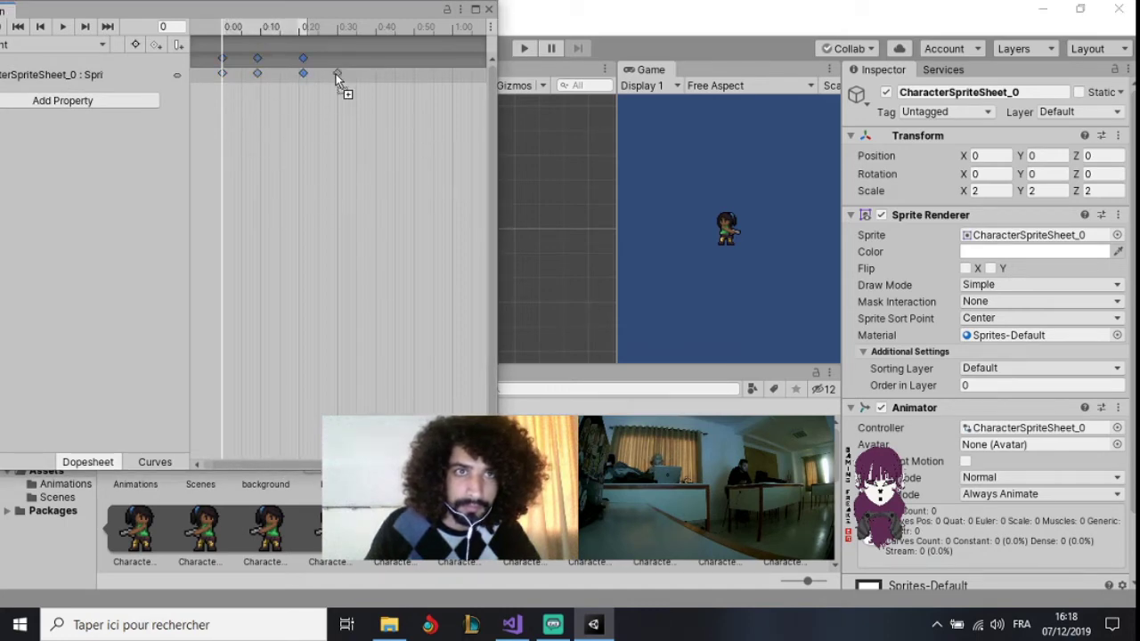
left_click_drag(397, 527, 367, 73)
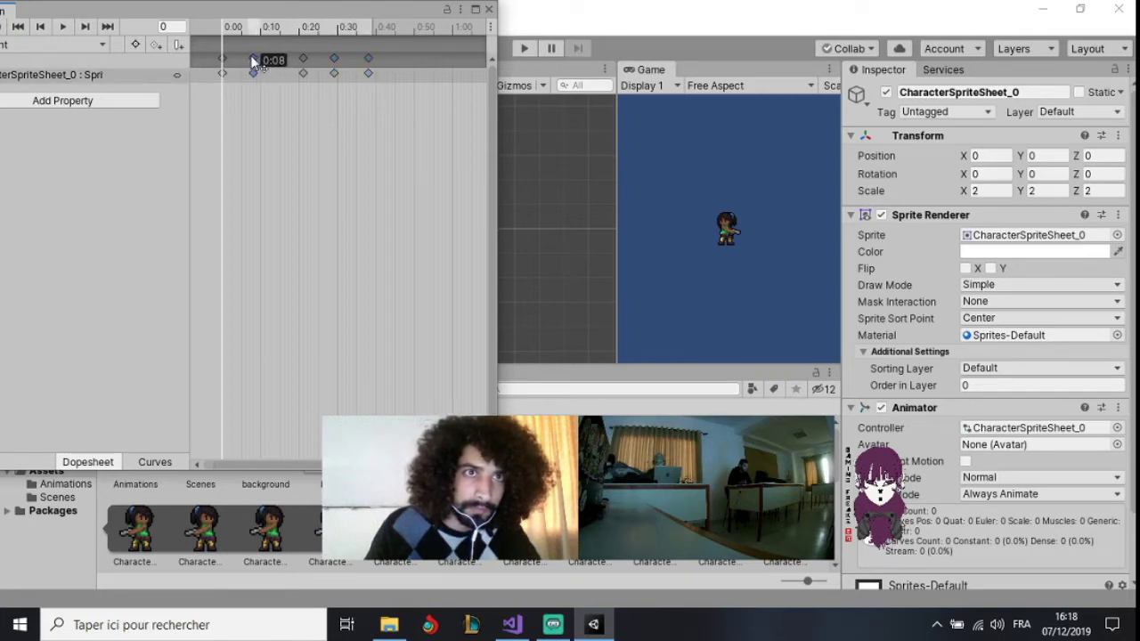
Retime the StandingRight keyframes to 0:05, 0:10, 0:15 and 0:20, then preview the clip playing
mouse_move(256, 58)
left_mouse_down()
mouse_move(241, 59)
mouse_move(259, 56)
left_mouse_up()
left_click(303, 59)
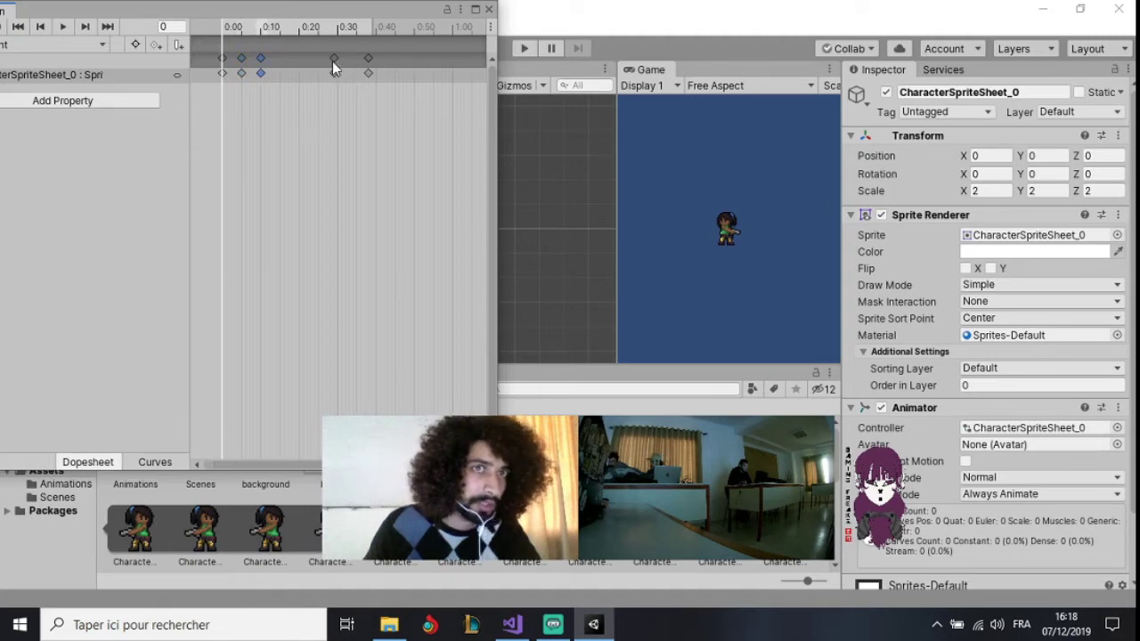
left_click_drag(333, 59, 276, 57)
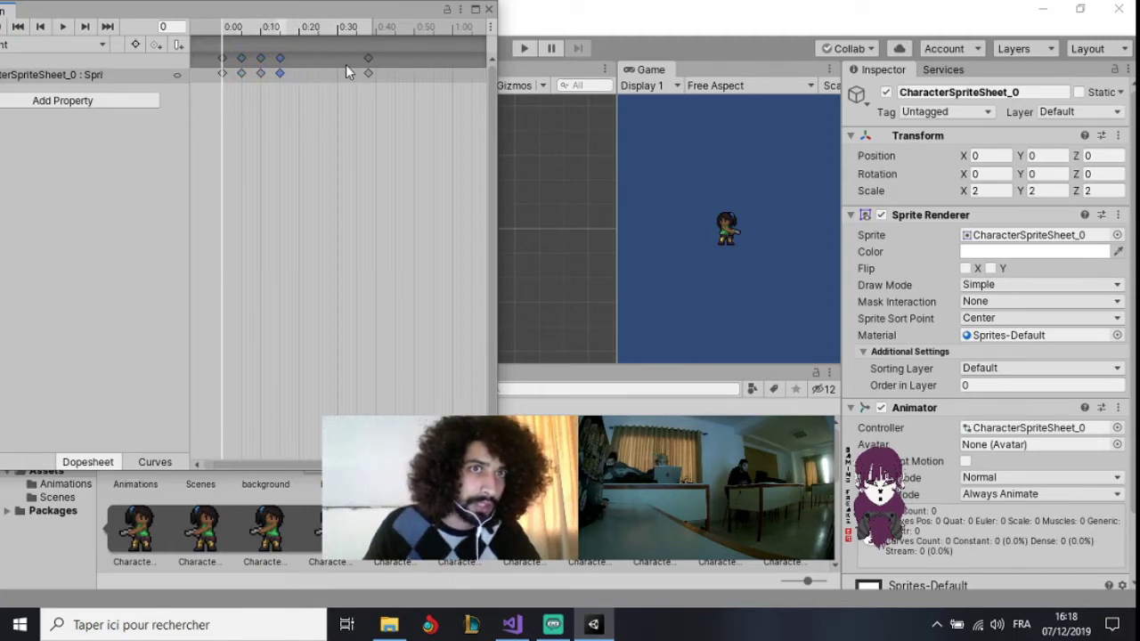
left_click(367, 59)
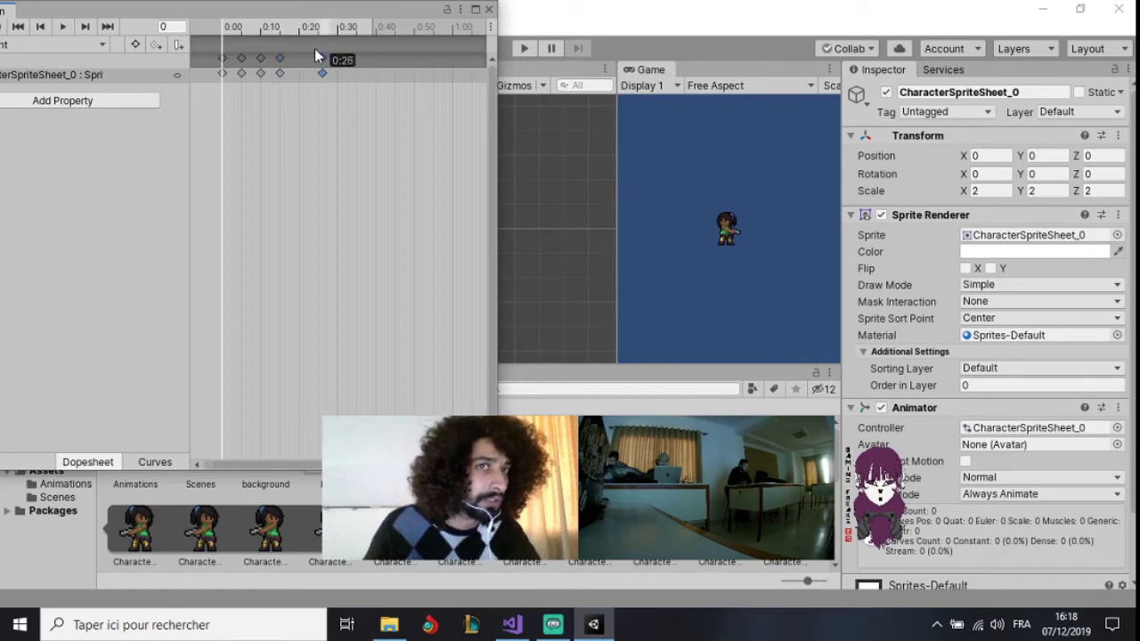
left_click_drag(303, 52, 297, 48)
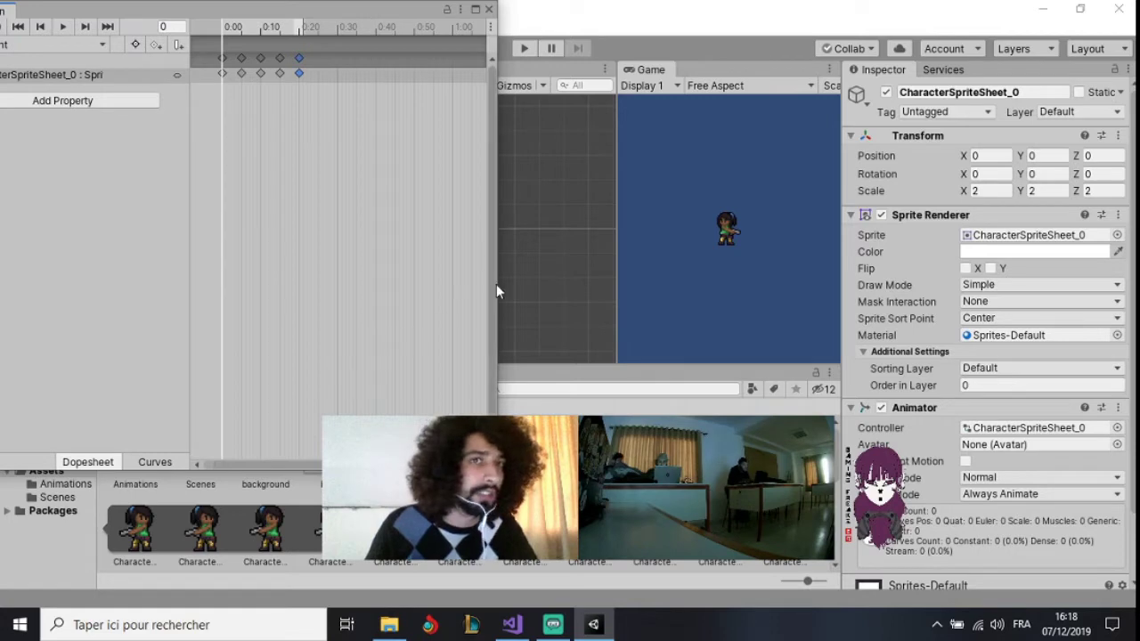
left_click(68, 26)
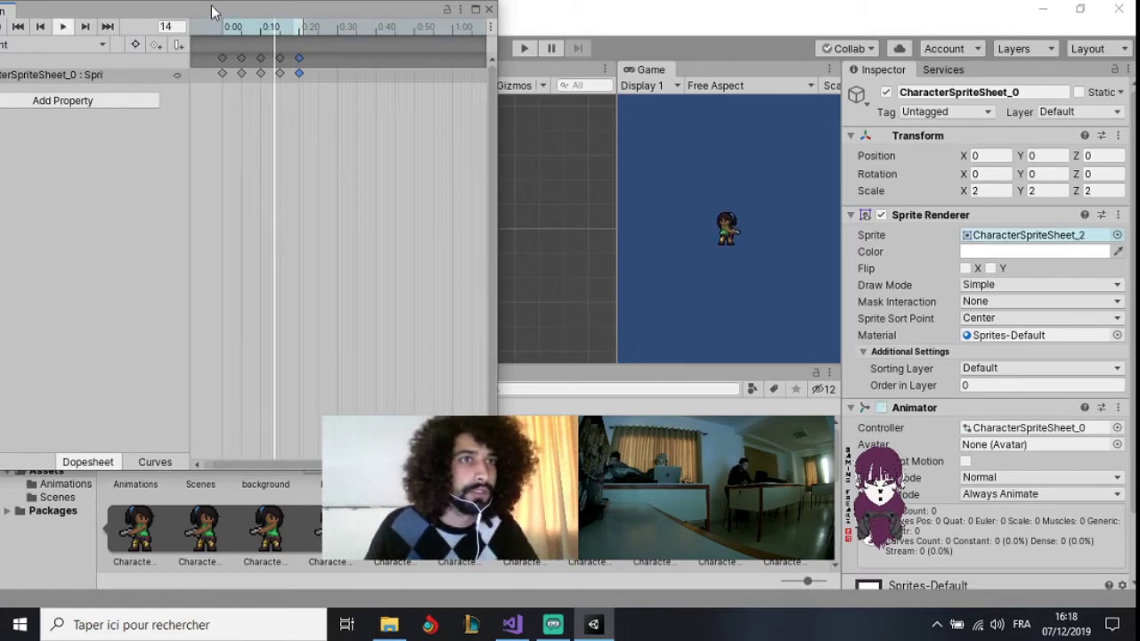
left_click_drag(271, 12, 324, 17)
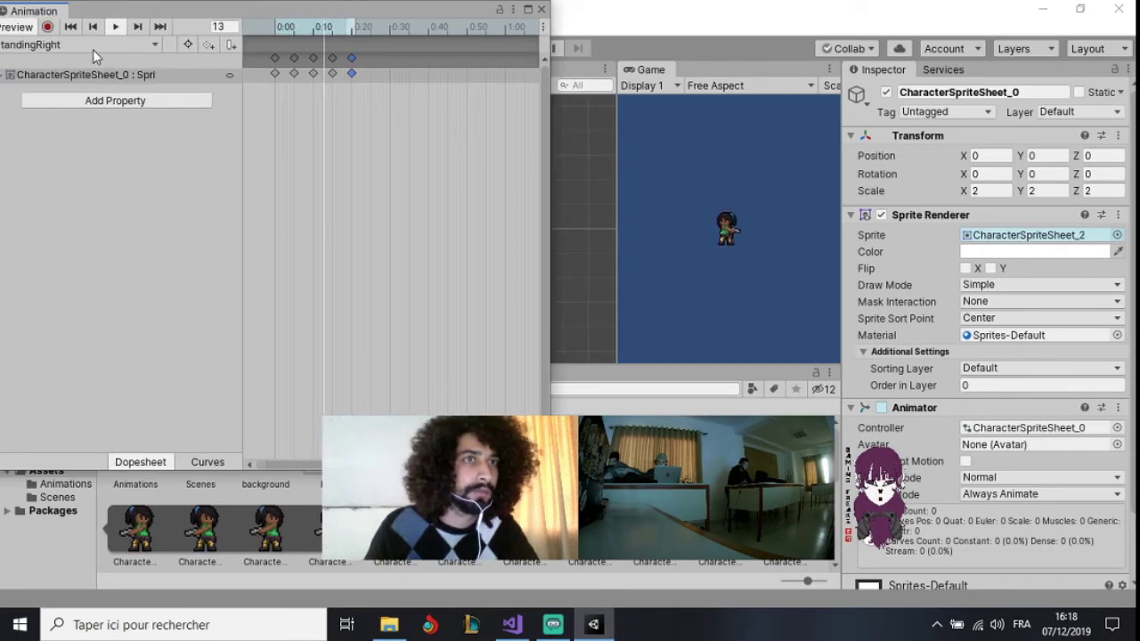
left_click(93, 45)
Save a new empty clip as RunningLeft in Assets/Animations
left_click(62, 102)
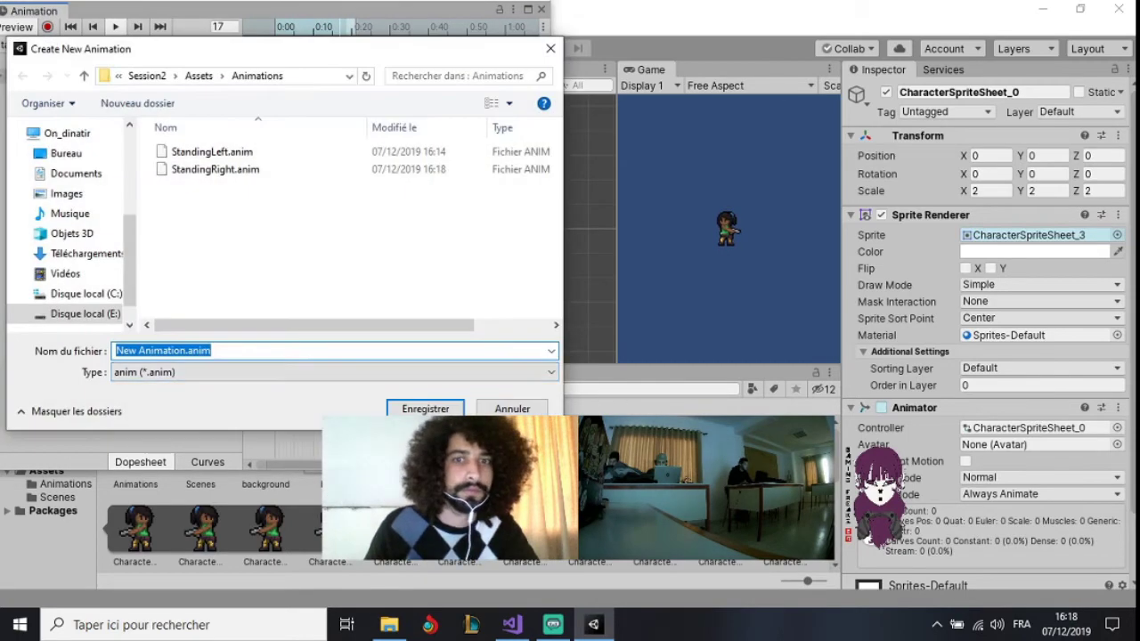
left_click(181, 351)
left_click_drag(185, 351, 109, 351)
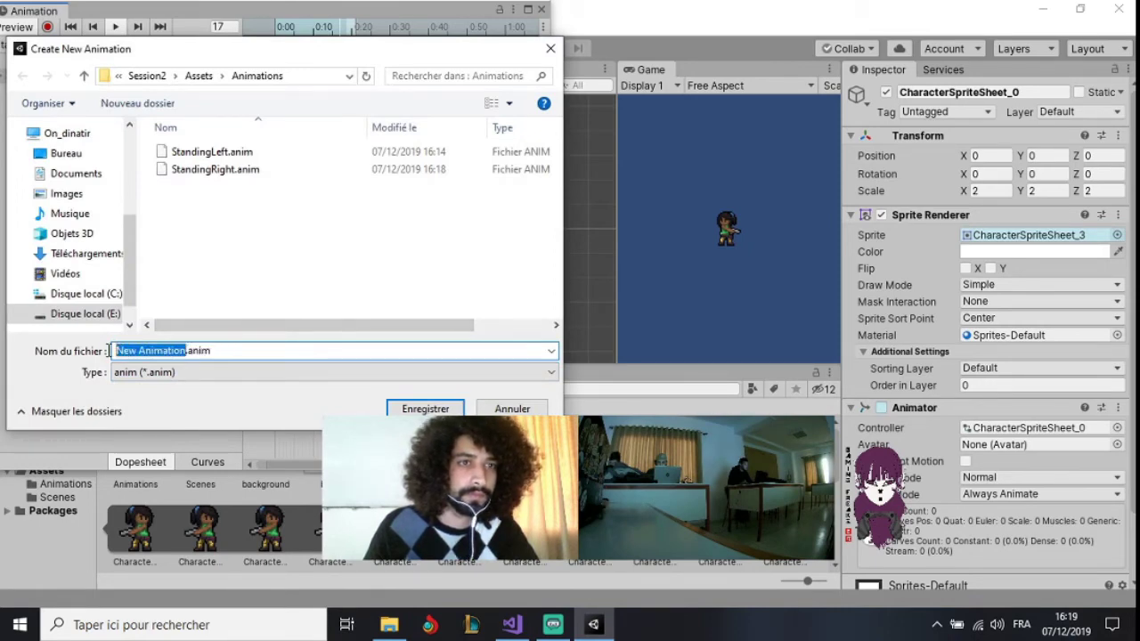
type("Runn")
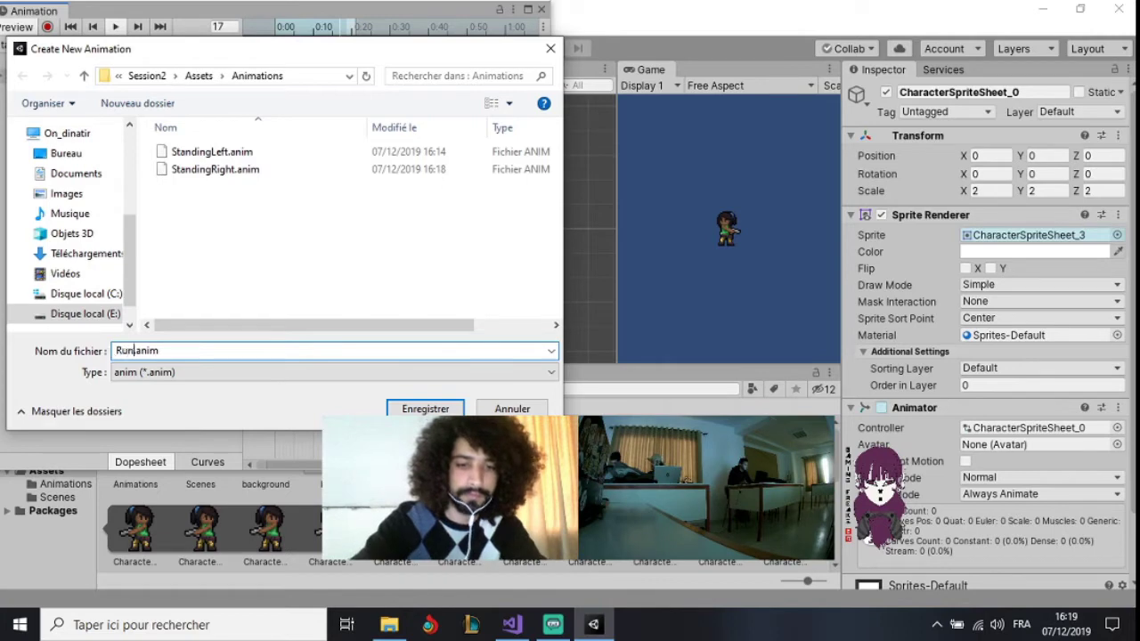
type("ingRi")
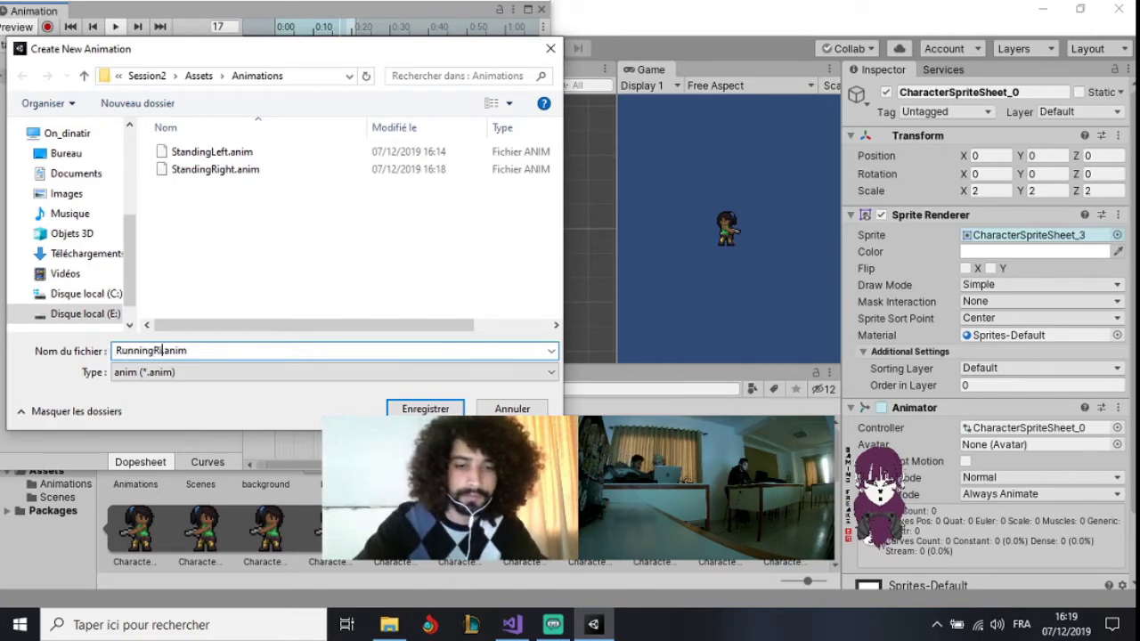
type("ght")
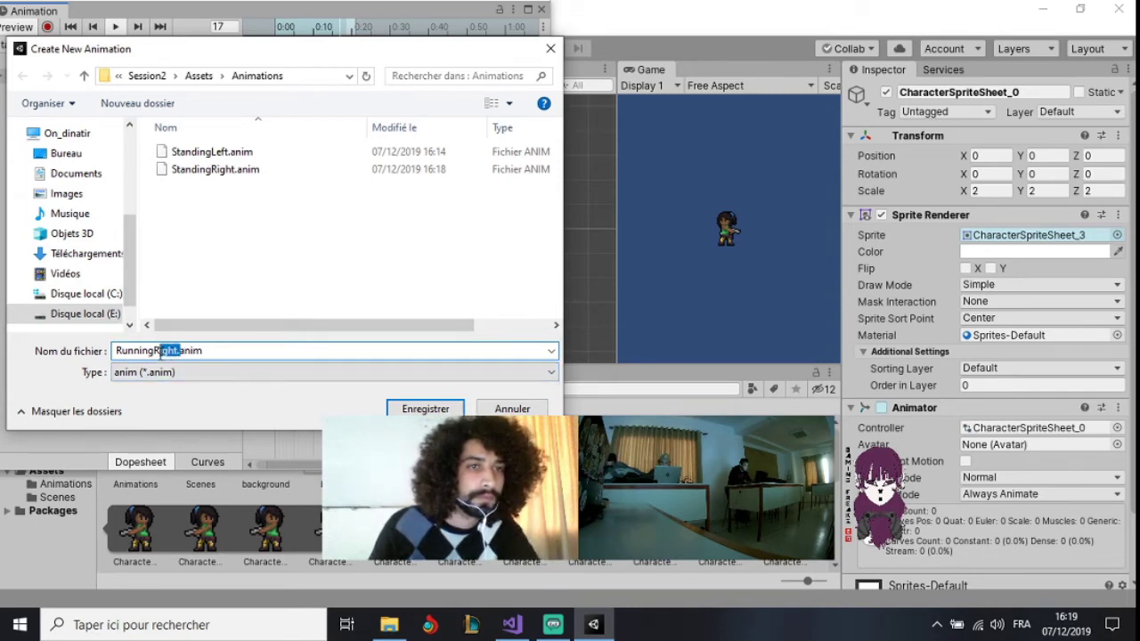
type("Left")
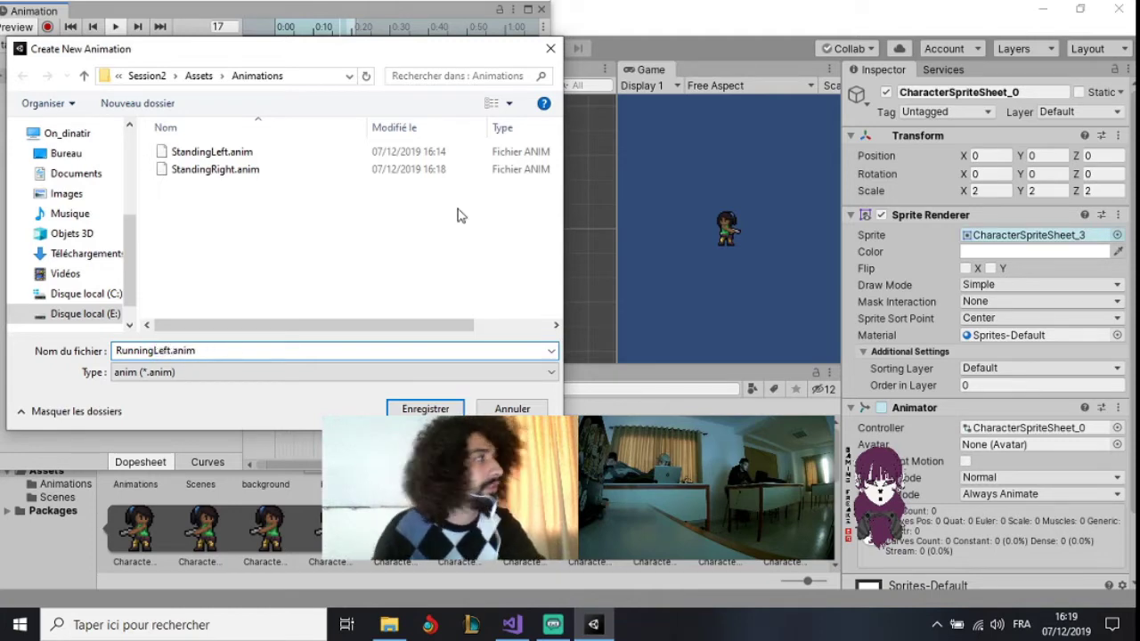
left_click(418, 409)
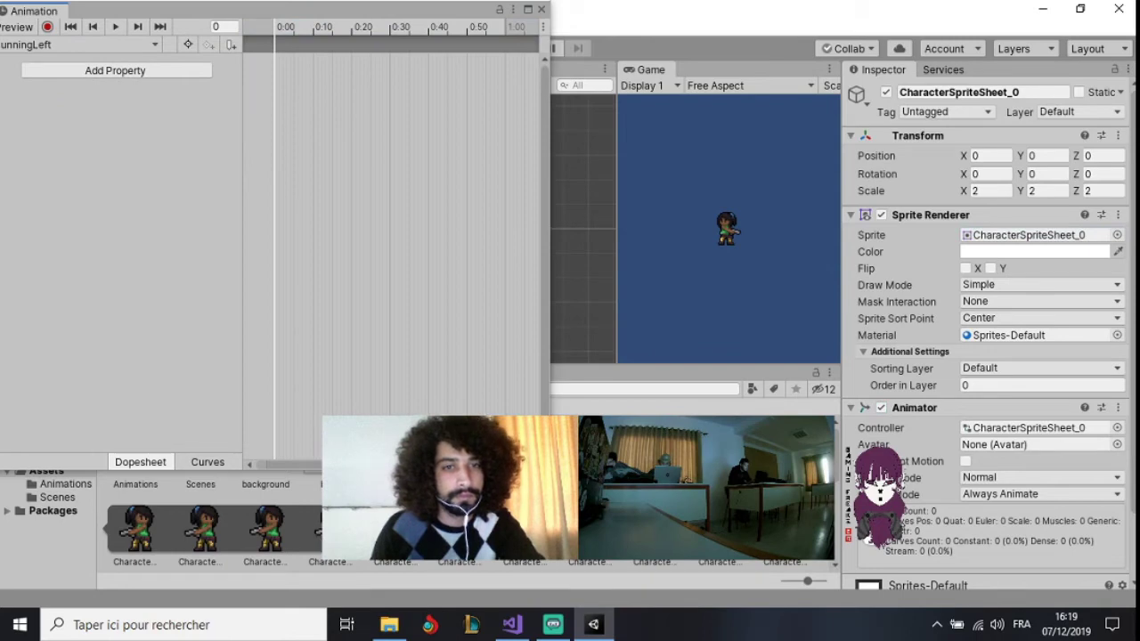
Drag more sprite frames, starting with CharacterSpriteSheet_10, into the RunningLeft dopesheet
left_click(787, 525)
mouse_move(787, 525)
left_mouse_down()
mouse_move(270, 43)
mouse_move(308, 78)
left_mouse_up()
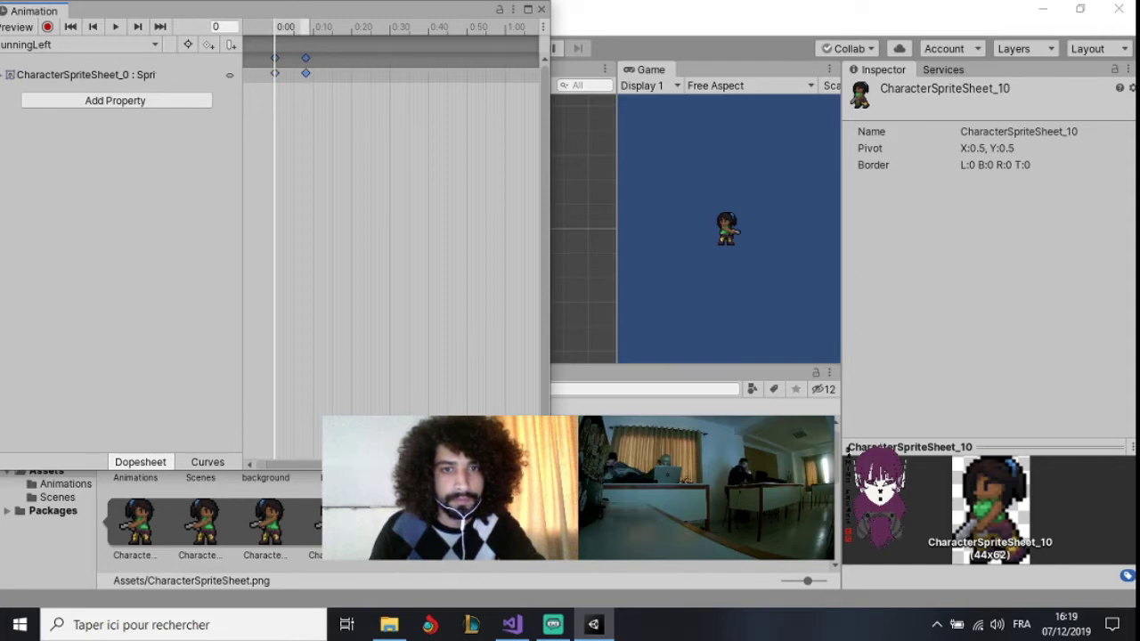
left_click_drag(739, 525, 345, 80)
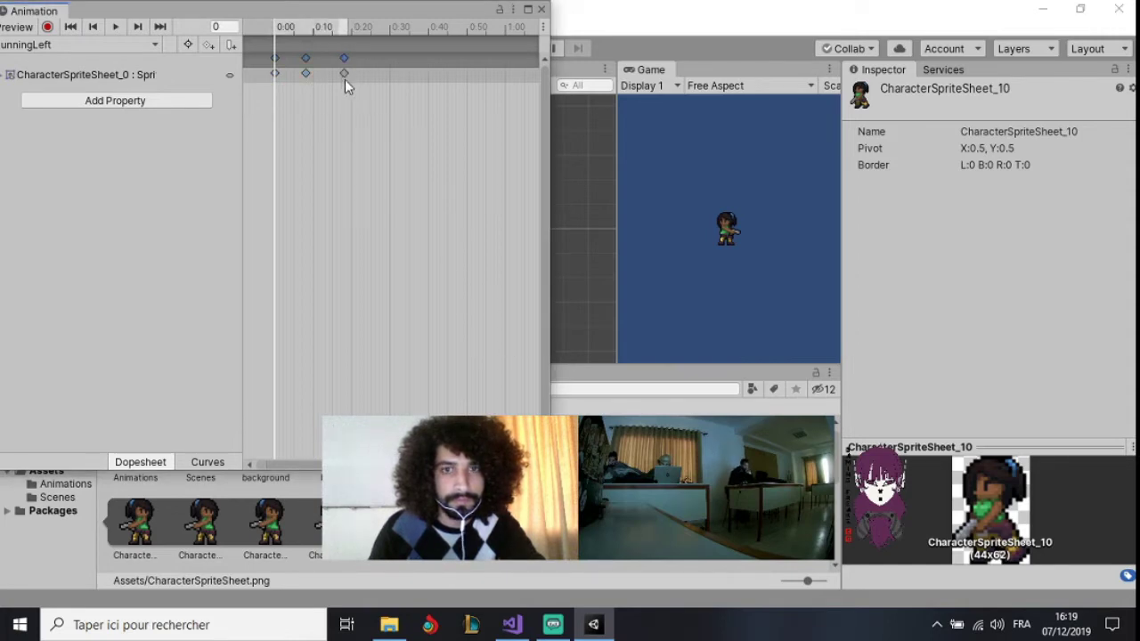
left_click_drag(739, 526, 378, 71)
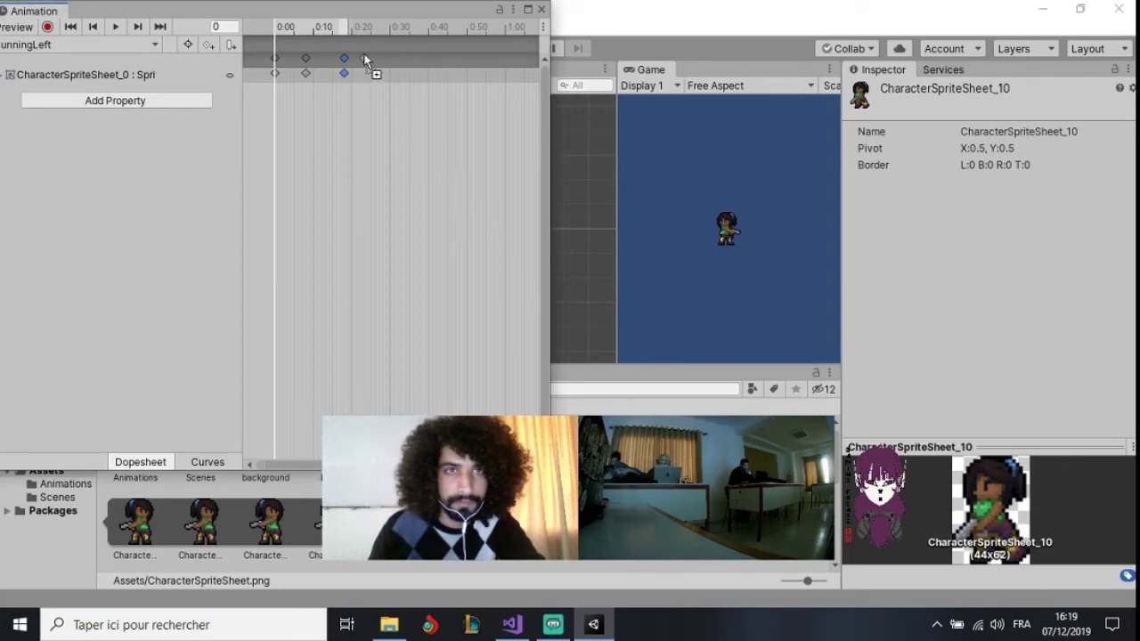
left_click_drag(364, 59, 368, 55)
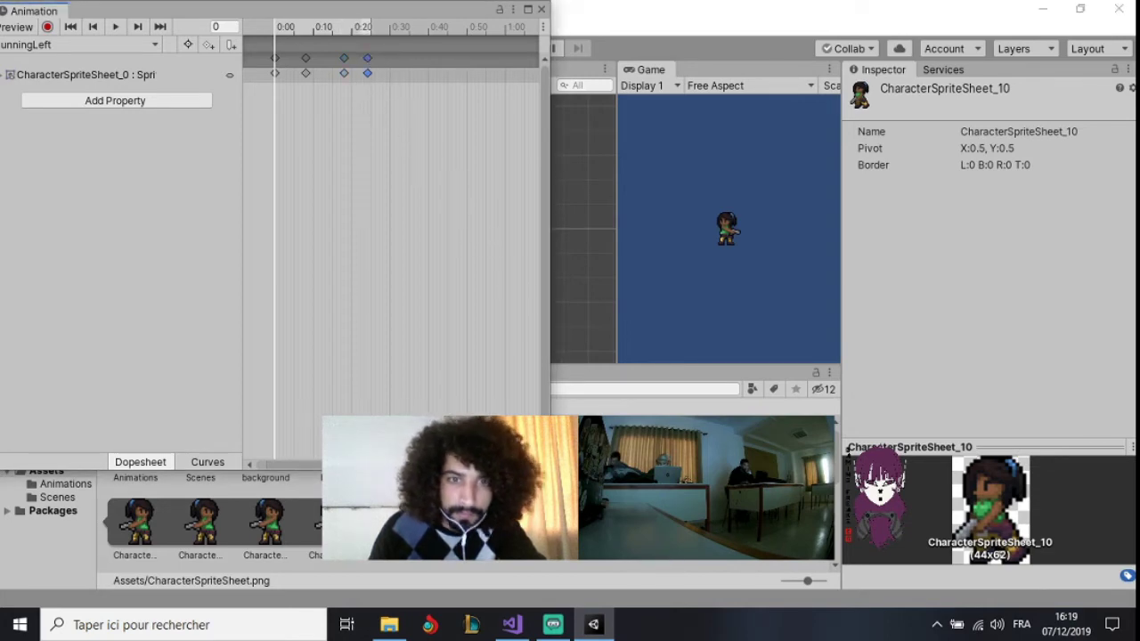
left_click_drag(381, 528, 386, 59)
left_click_drag(445, 526, 422, 73)
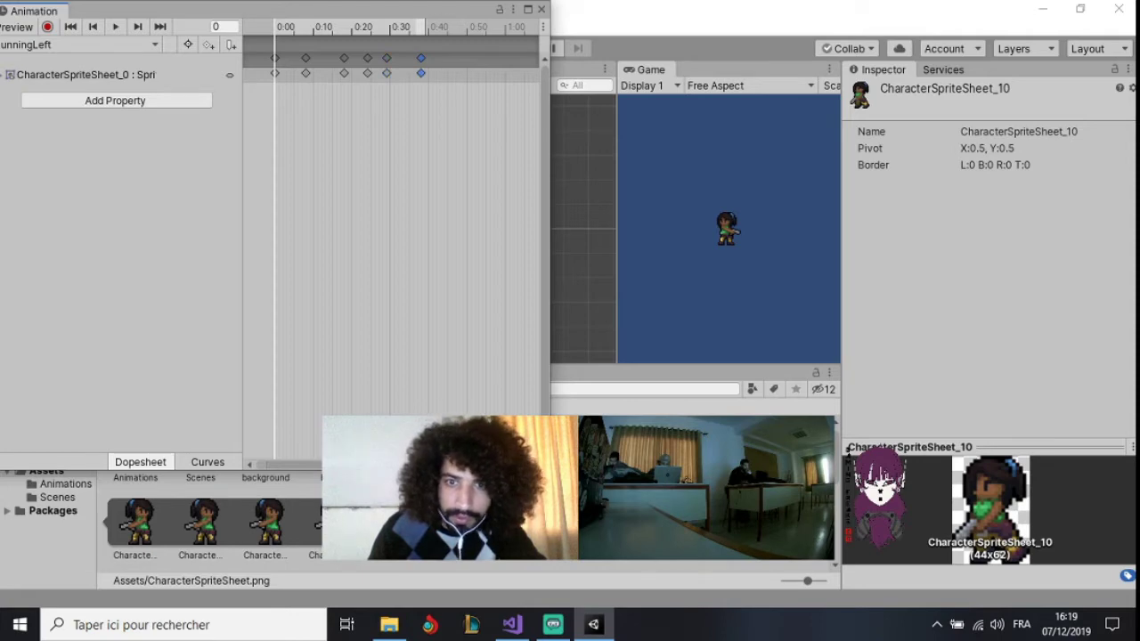
scroll(835, 472, "down", 1)
scroll(837, 472, "down", 2)
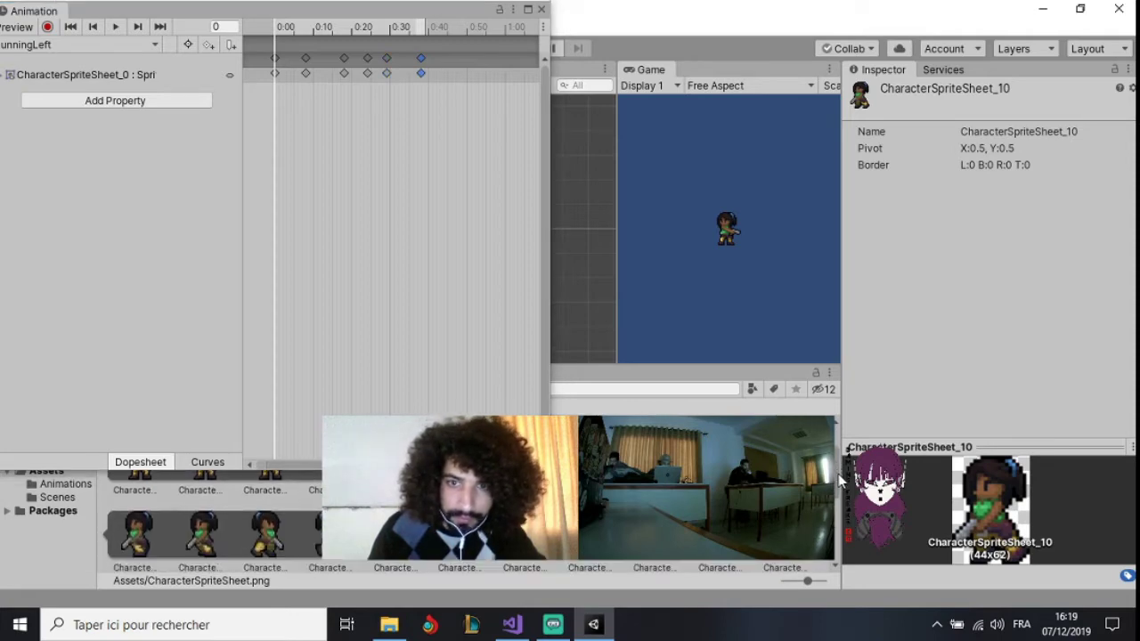
mouse_move(316, 567)
left_mouse_down()
mouse_move(422, 73)
mouse_move(440, 71)
left_mouse_up()
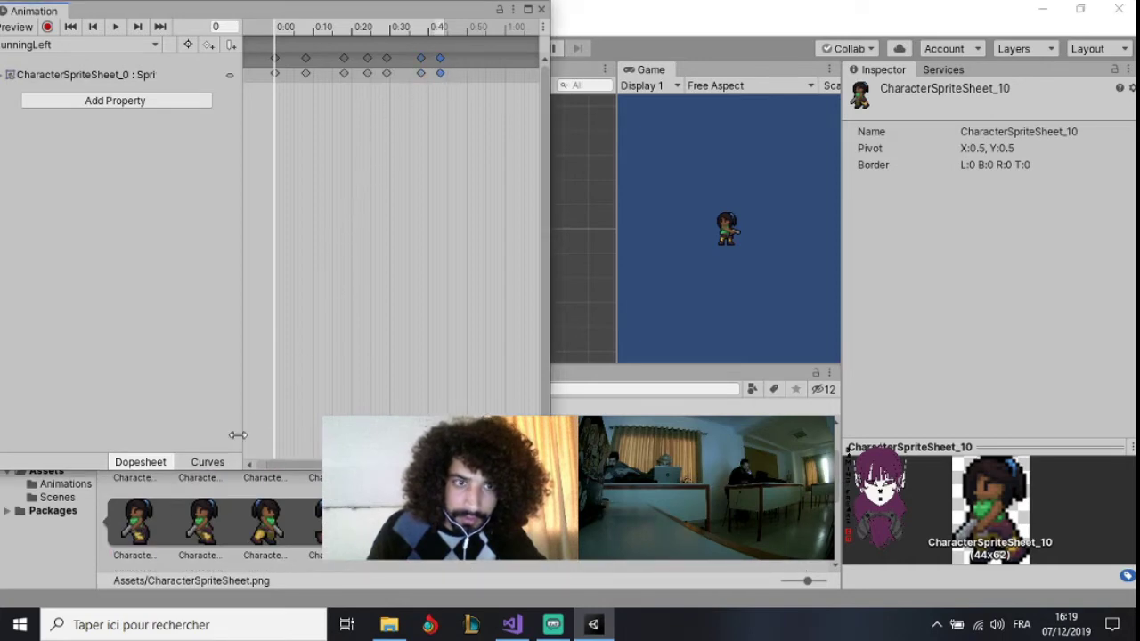
mouse_move(266, 524)
left_mouse_down()
mouse_move(469, 70)
mouse_move(458, 71)
left_mouse_up()
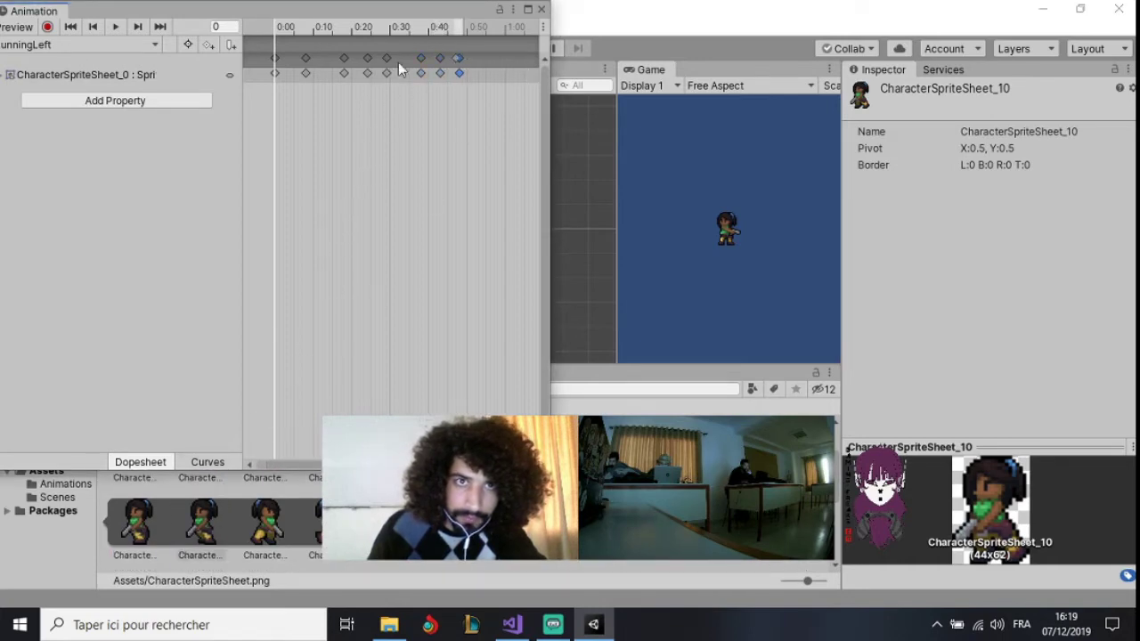
Retime RunningLeft's eight keyframes to even spacing ending at about 0:35
mouse_move(304, 58)
left_mouse_down()
mouse_move(292, 56)
mouse_move(314, 58)
left_mouse_up()
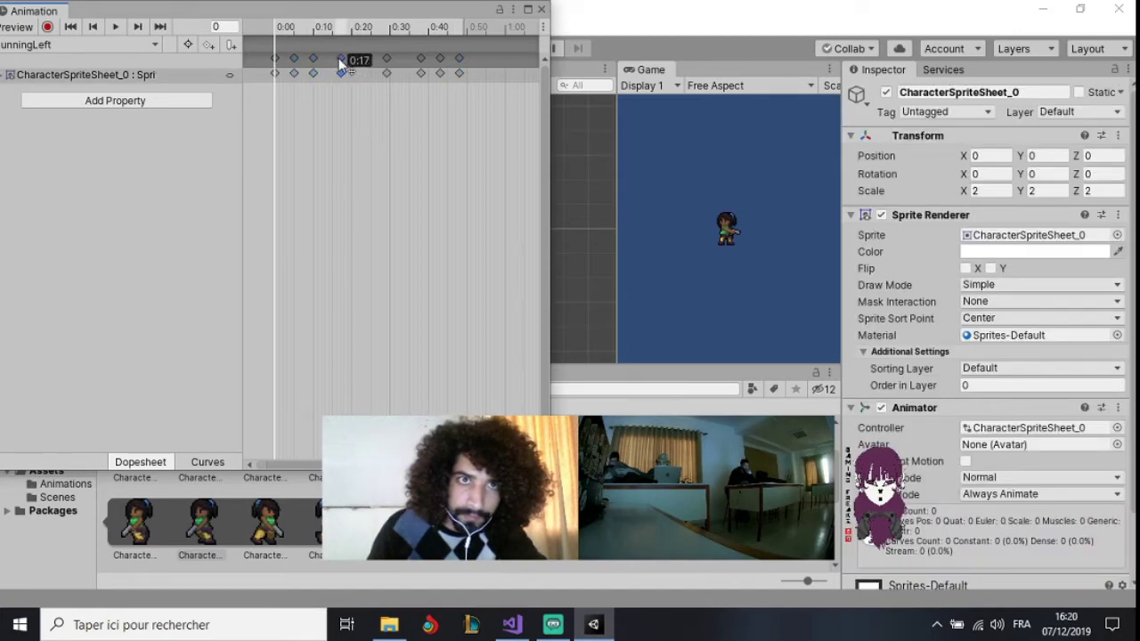
mouse_move(349, 59)
left_mouse_down()
mouse_move(334, 58)
mouse_move(344, 52)
left_mouse_up()
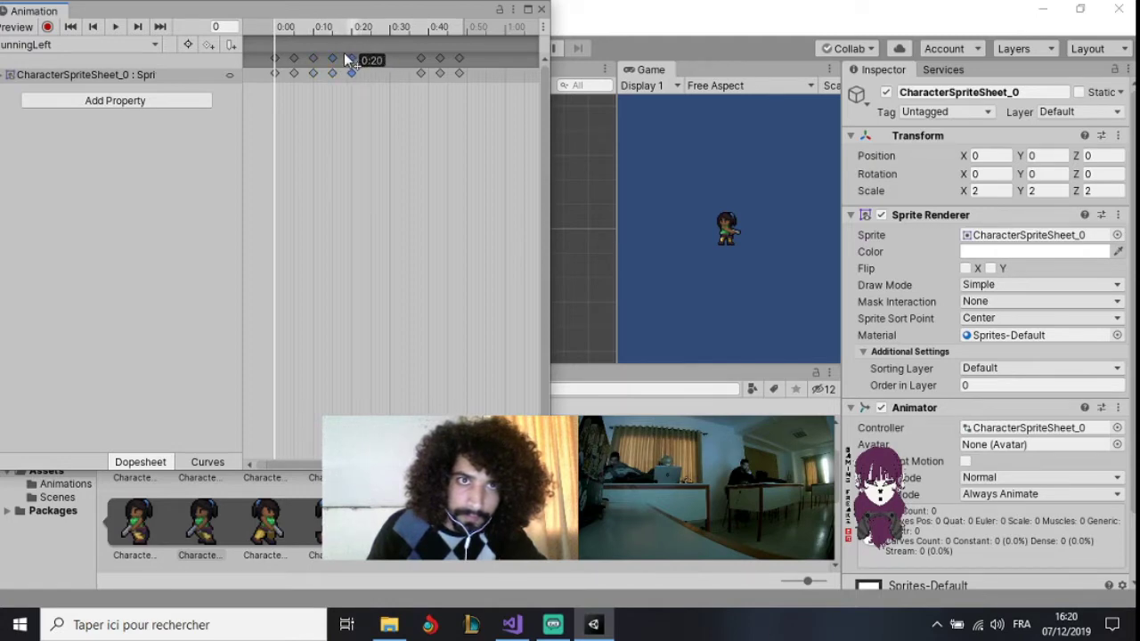
left_click_drag(416, 56, 364, 49)
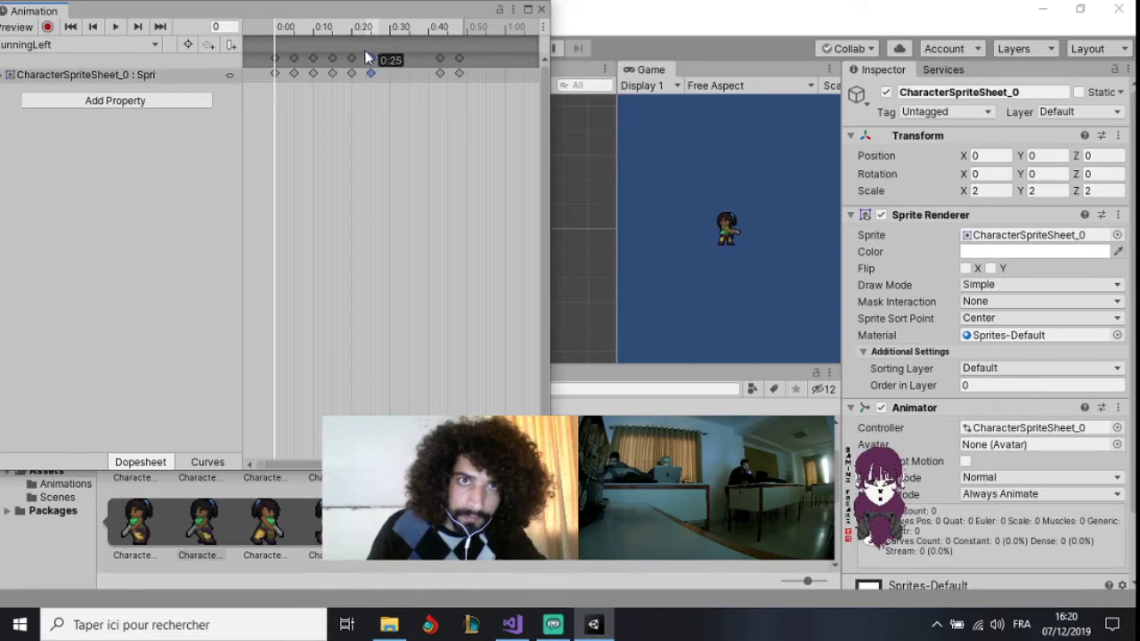
left_click(440, 59)
mouse_move(390, 55)
left_mouse_down()
mouse_move(423, 55)
mouse_move(406, 57)
left_mouse_up()
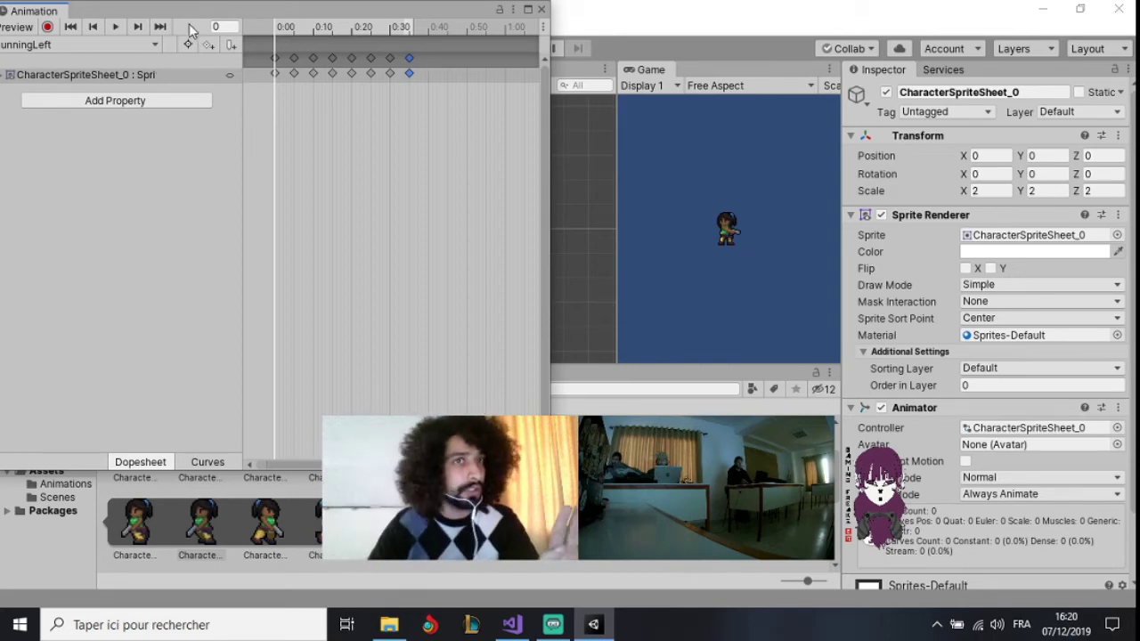
Save a new empty clip as RunningRight.anim in the Animations folder
left_click(103, 46)
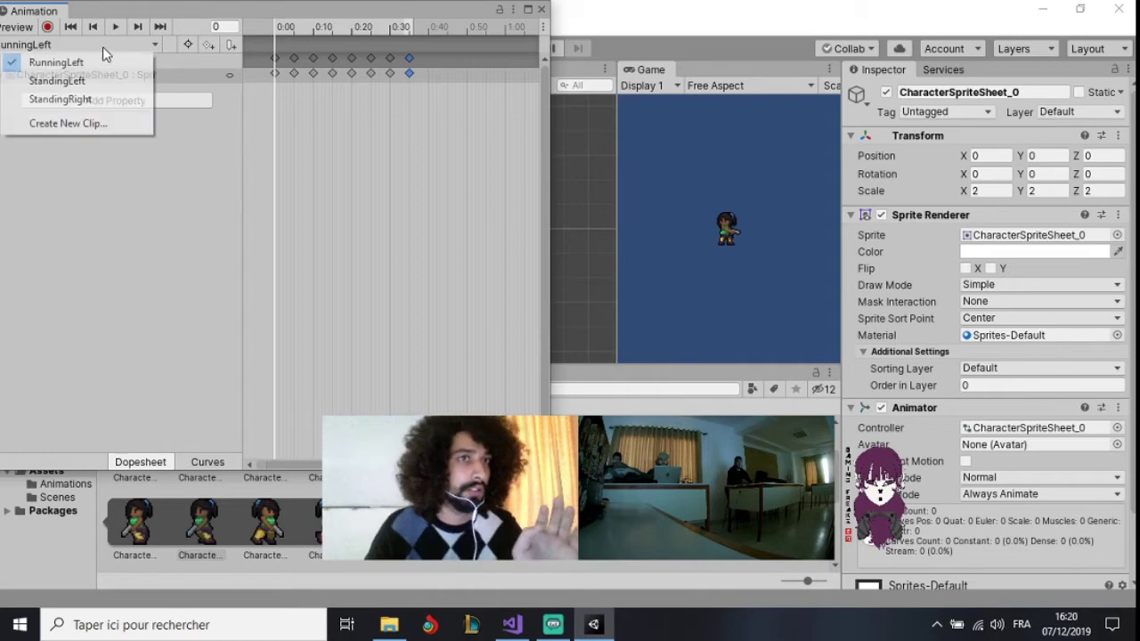
left_click(80, 120)
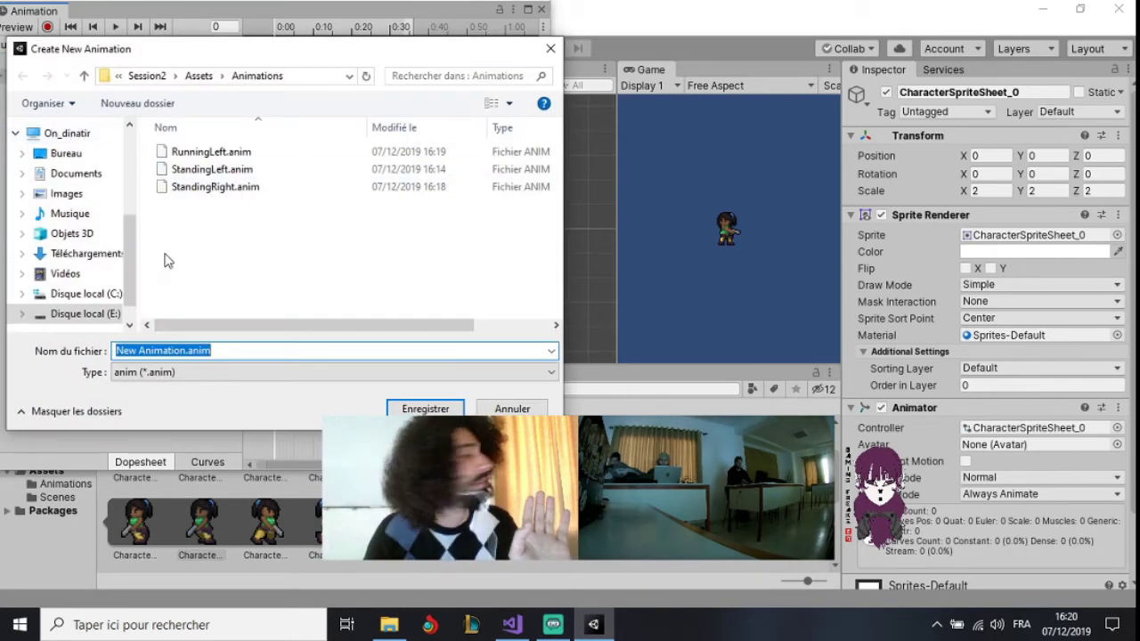
left_click(187, 350)
left_click_drag(187, 350, 114, 351)
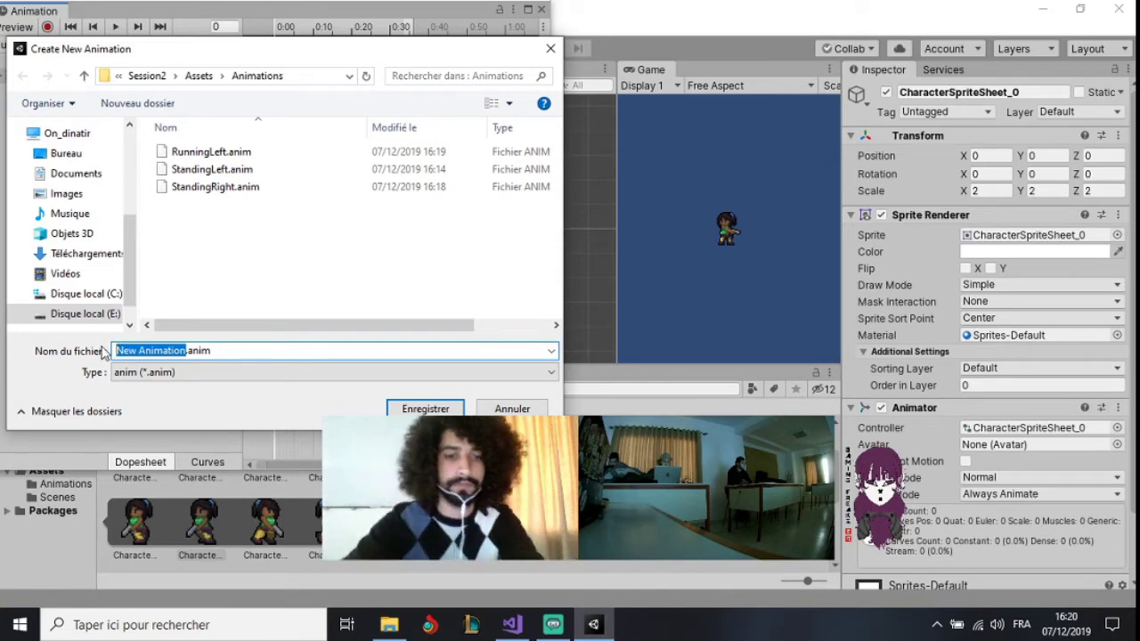
type("Ru")
type("nningRight")
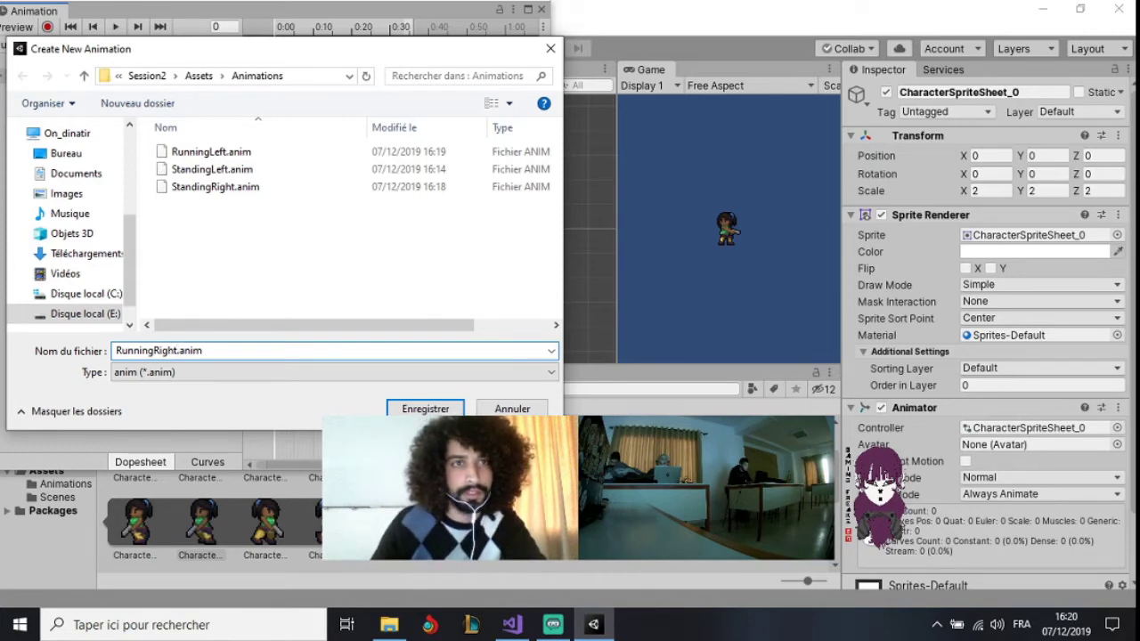
key("Return")
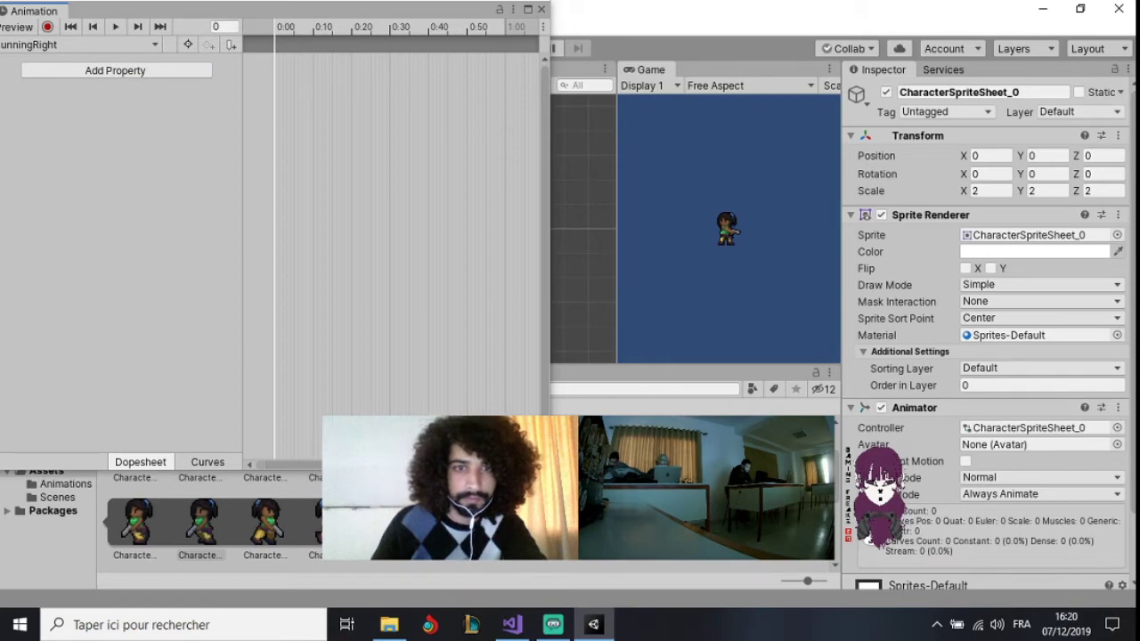
Drag sprite frames onto the RunningRight timeline, making seven keyframes up to about 0:50
key("F2")
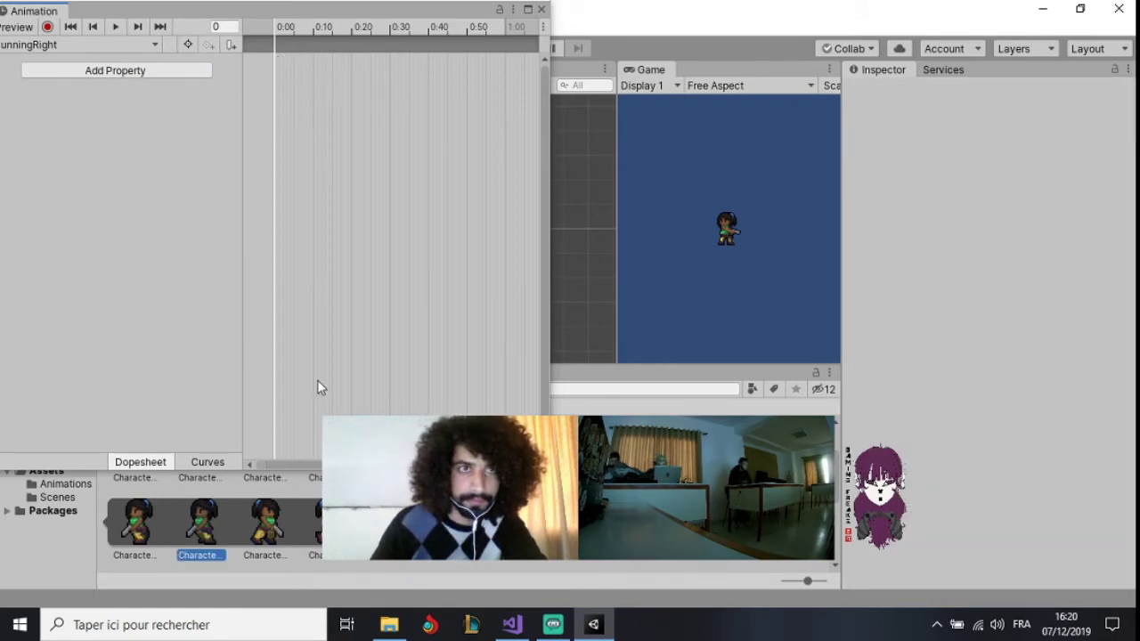
left_click_drag(270, 526, 307, 110)
left_click_drag(287, 54, 281, 114)
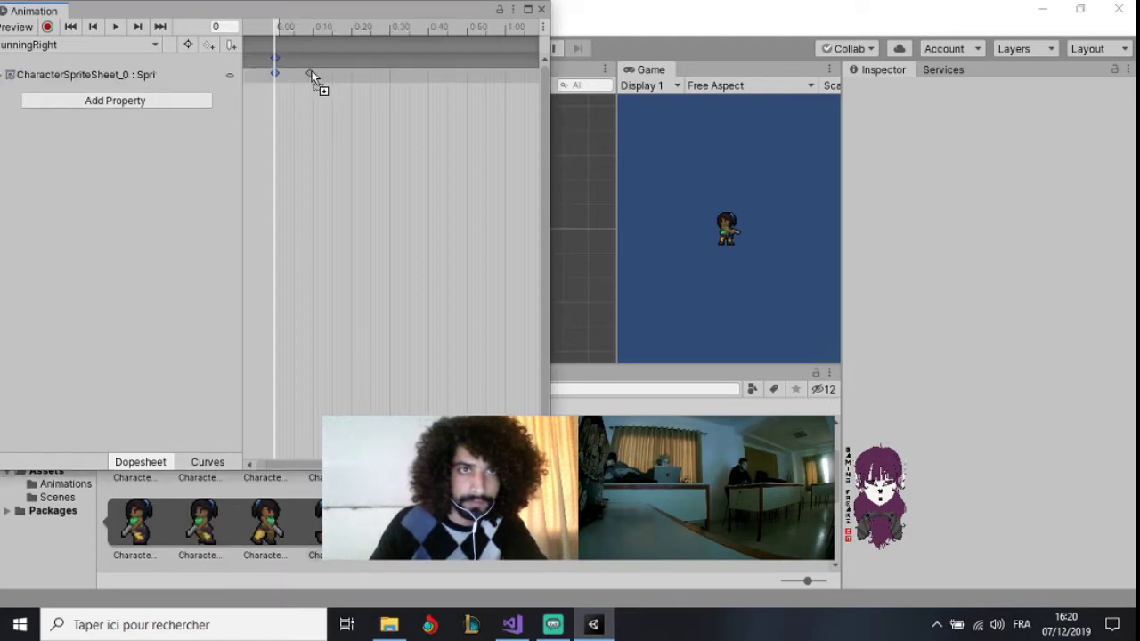
left_click_drag(311, 75, 310, 74)
left_click_drag(334, 526, 365, 75)
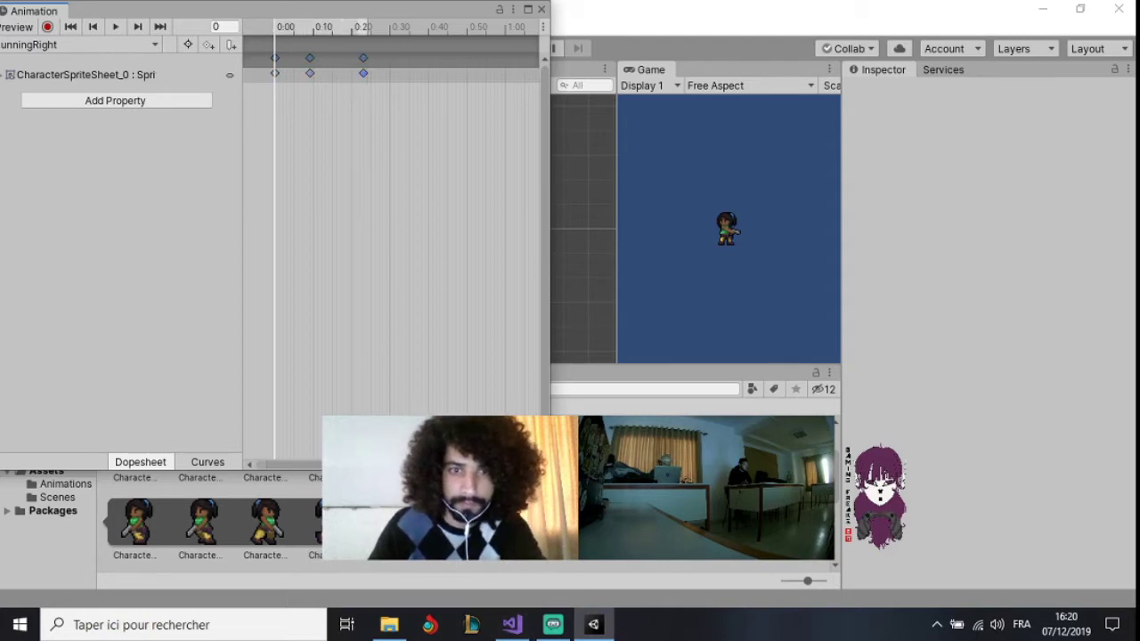
left_click_drag(334, 525, 394, 73)
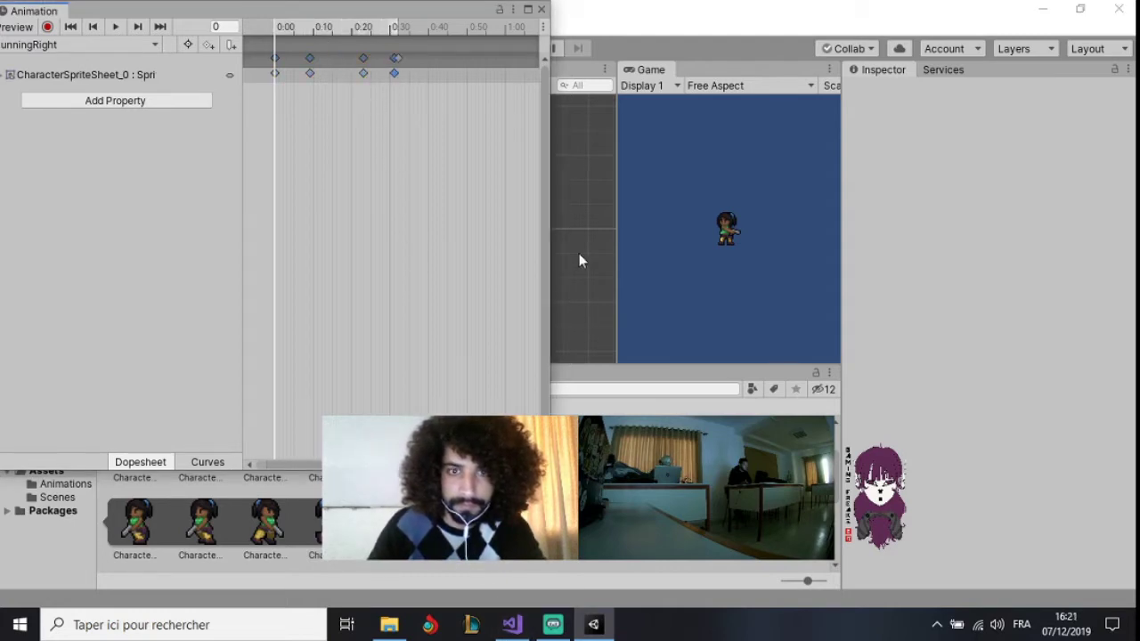
left_click_drag(334, 525, 416, 74)
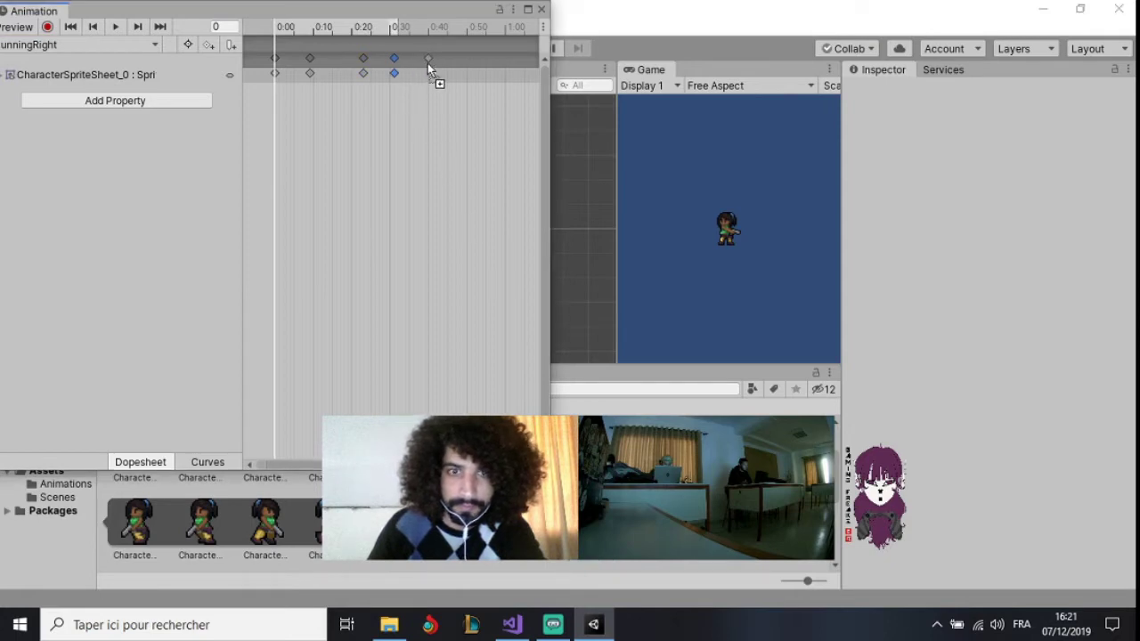
left_click_drag(334, 525, 457, 73)
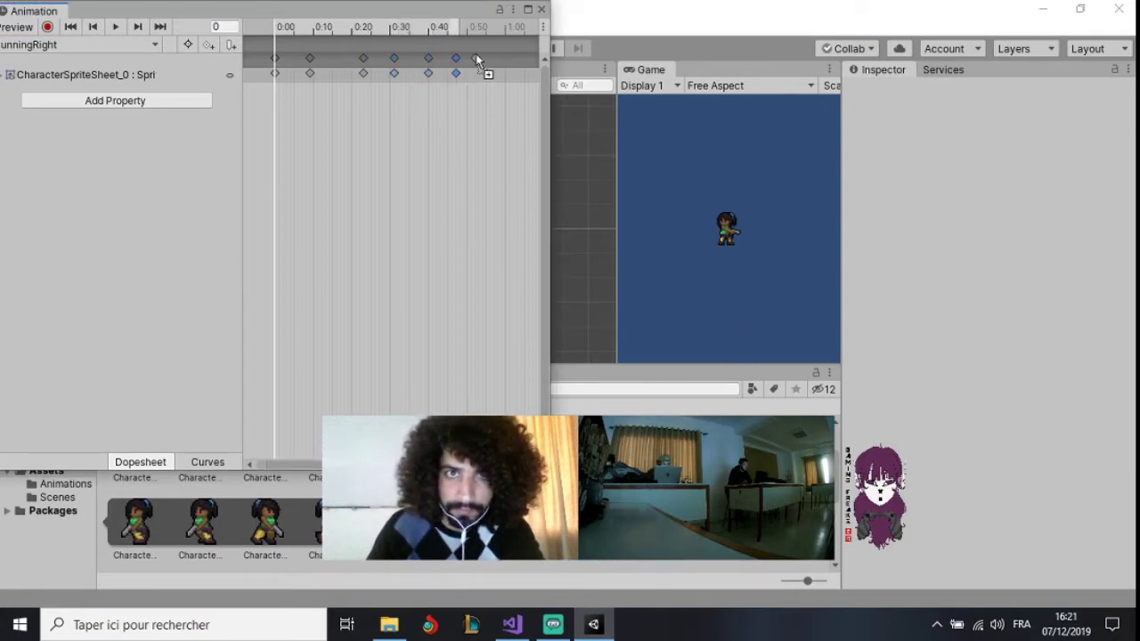
left_click_drag(334, 526, 475, 73)
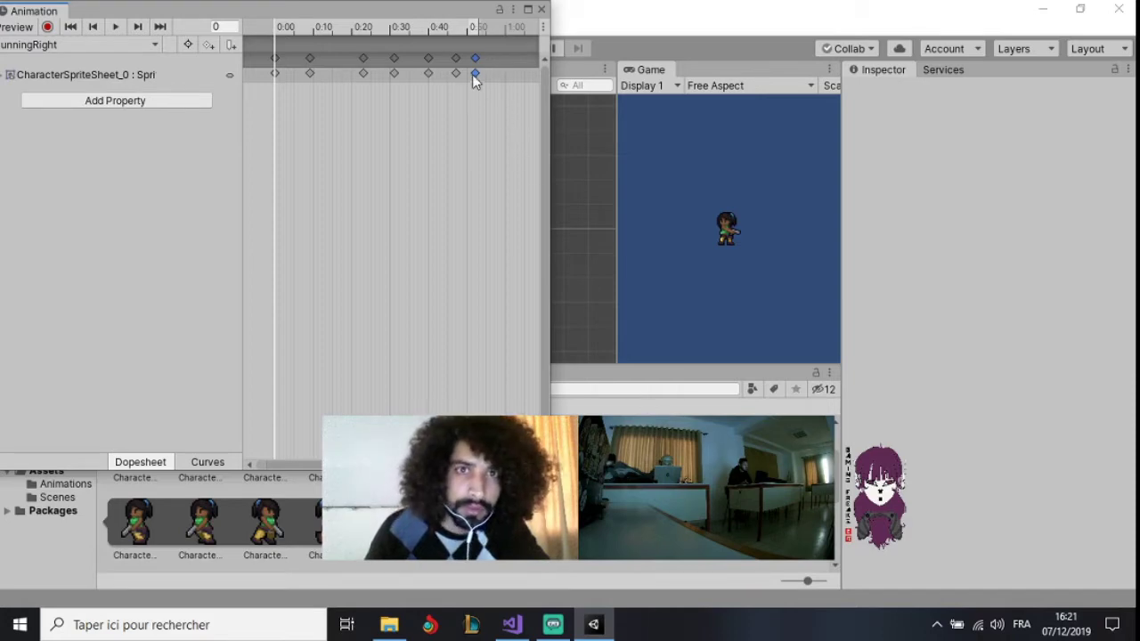
Delete all existing RunningRight keyframes, clearing the sprite track
key("Delete")
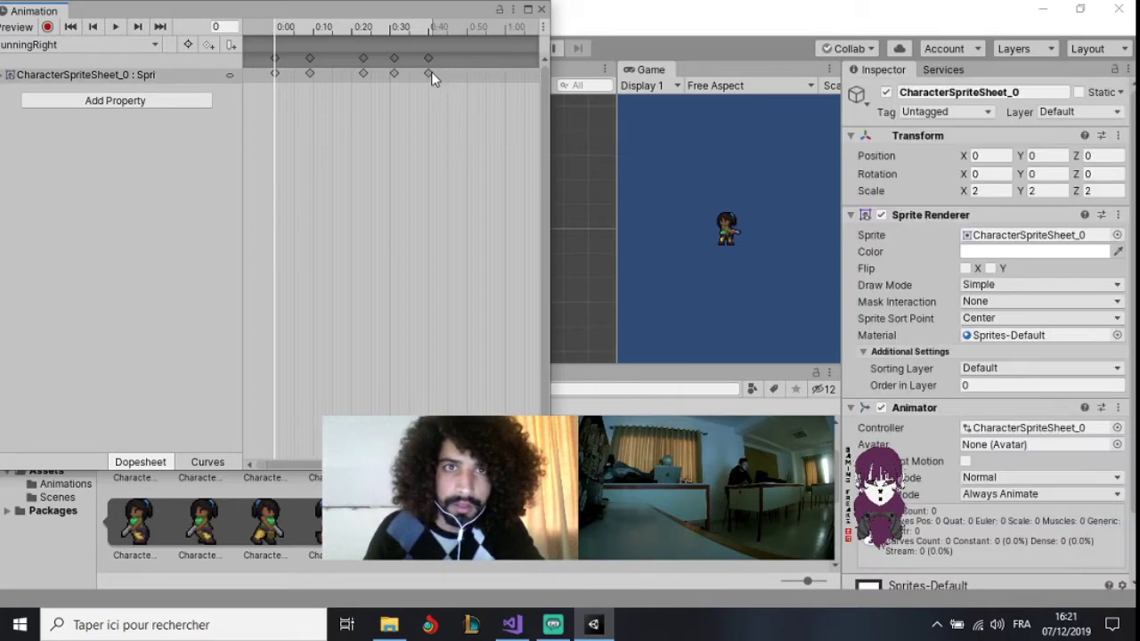
left_click(428, 73)
key("Delete")
left_click(394, 73)
key("Delete")
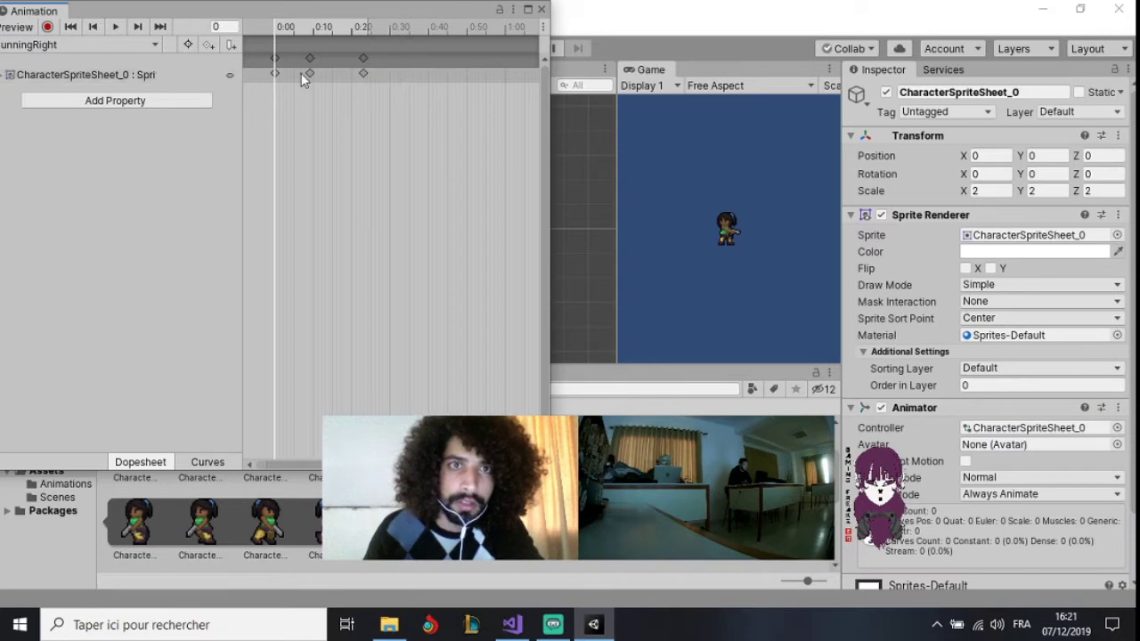
left_click(309, 73)
key("Delete")
left_click(361, 73)
key("Delete")
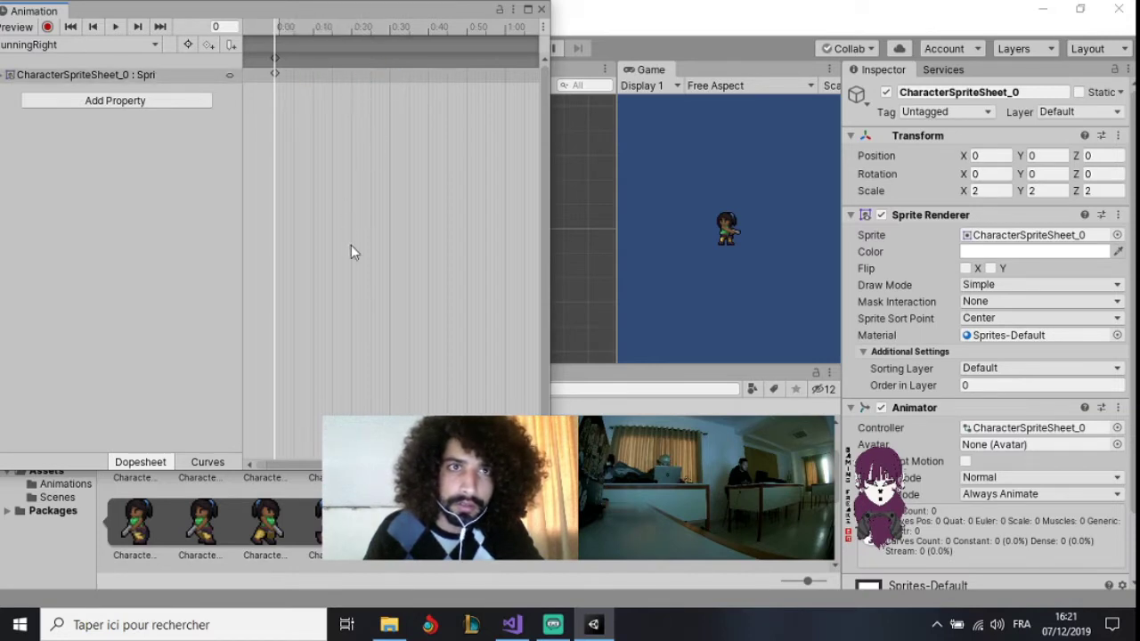
left_click(273, 75)
key("Delete")
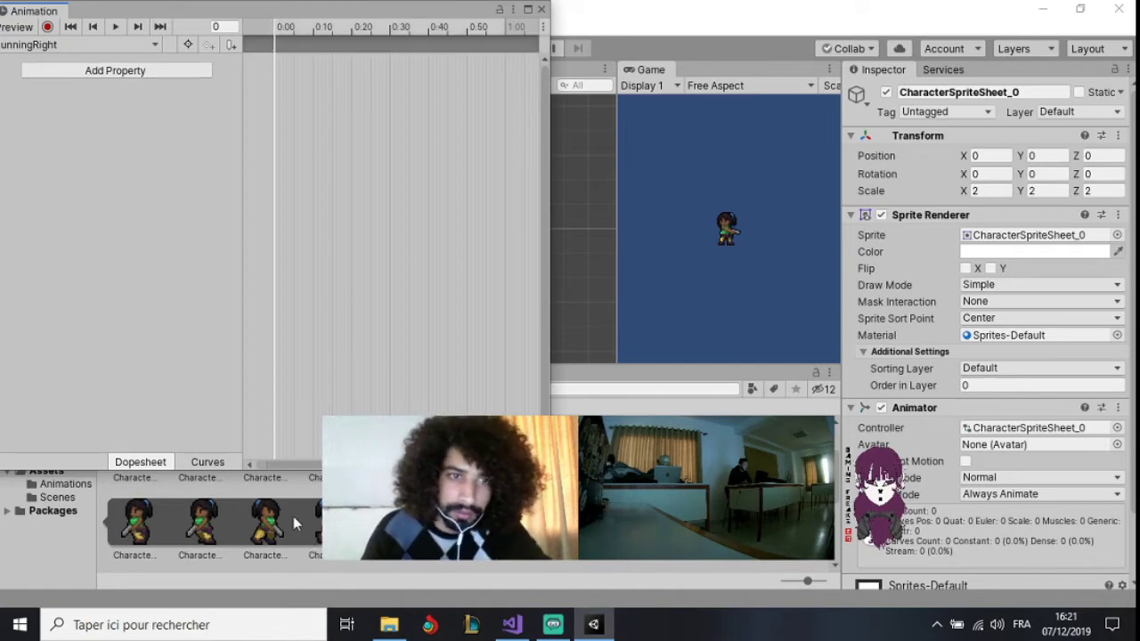
Drag the running sprites back onto the empty RunningRight timeline as new keyframes
left_click_drag(296, 524, 281, 47)
left_click_drag(331, 524, 299, 75)
left_click_drag(332, 524, 331, 59)
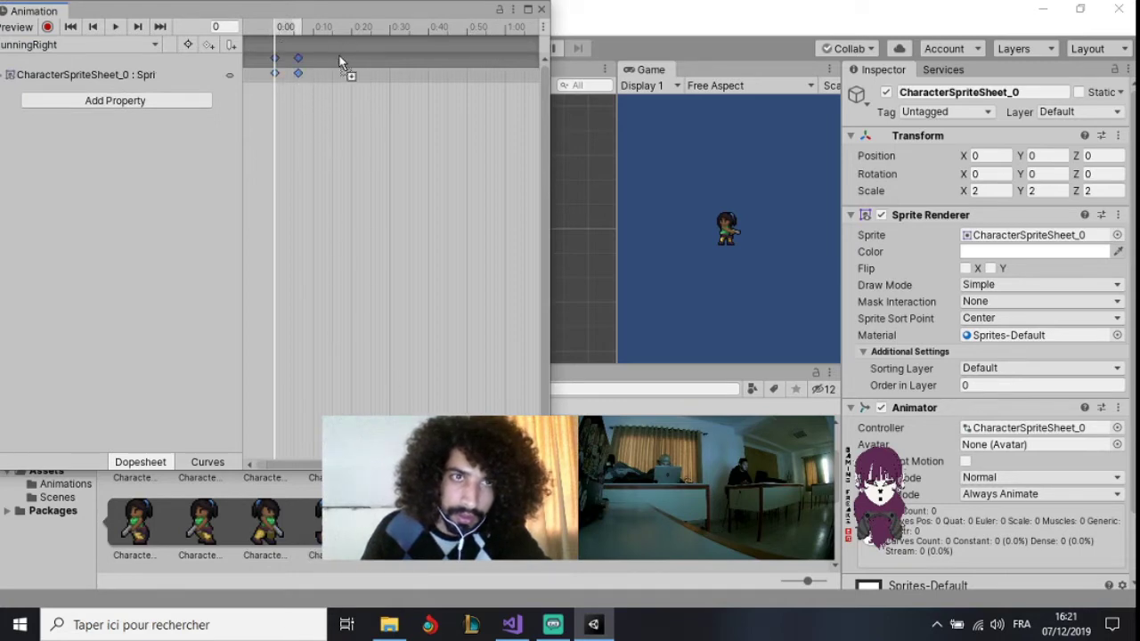
left_click_drag(332, 524, 375, 59)
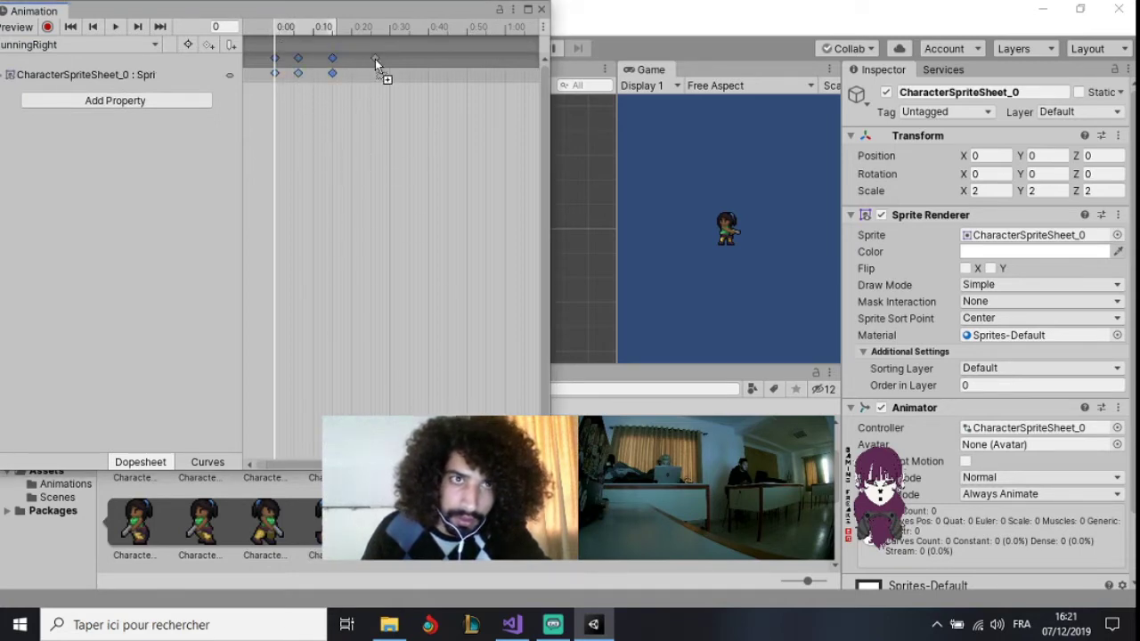
left_click_drag(396, 523, 402, 62)
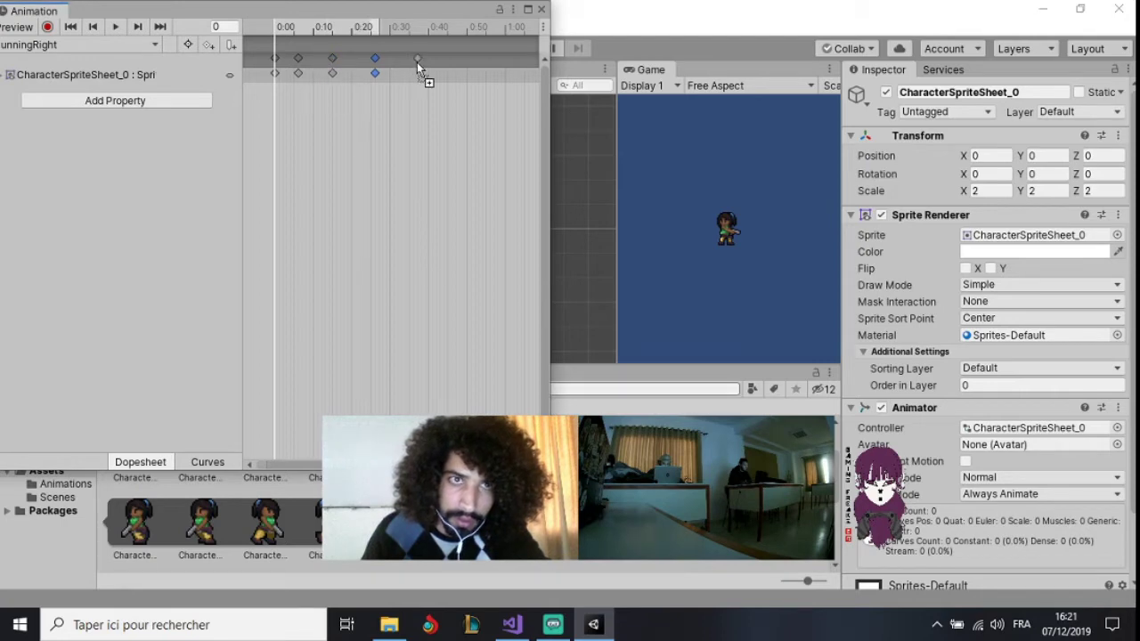
mouse_move(461, 523)
left_mouse_down()
mouse_move(434, 63)
mouse_move(422, 59)
left_mouse_up()
left_click_drag(526, 524, 435, 59)
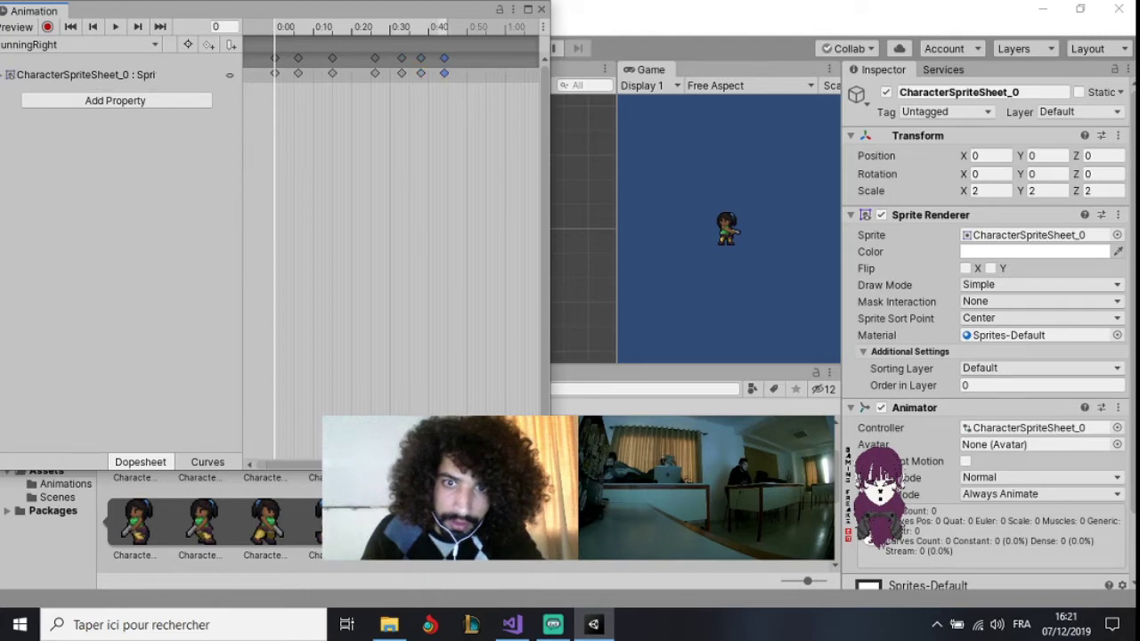
left_click_drag(591, 524, 468, 65)
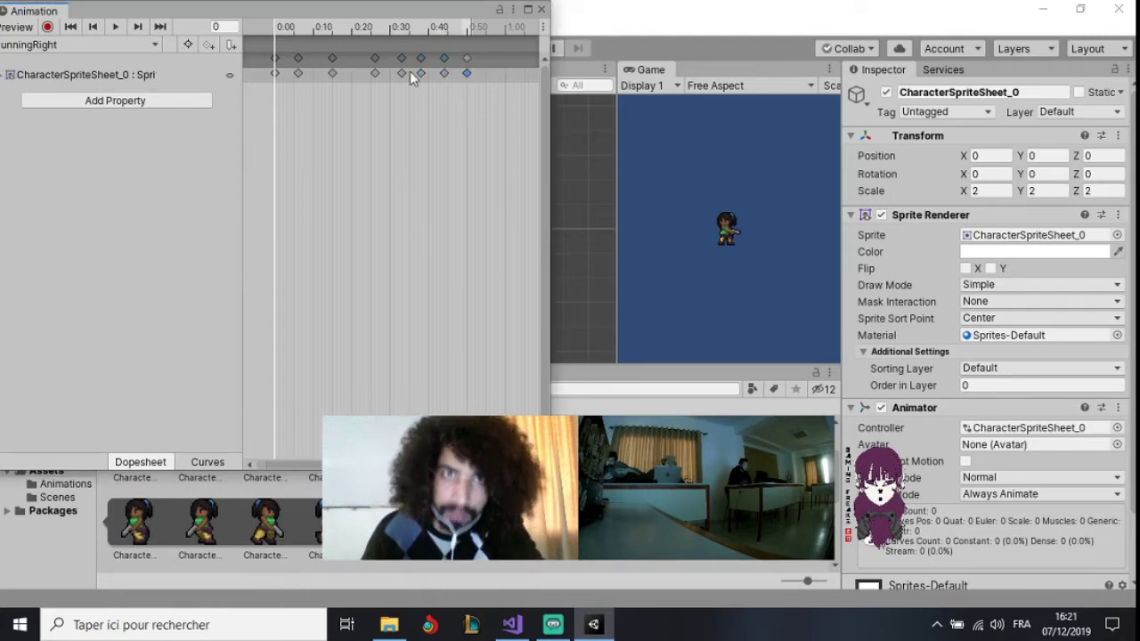
Space the RunningRight keyframes evenly at 0:05 intervals, ending at 0:35
left_click(298, 73)
left_click_drag(296, 74, 353, 73)
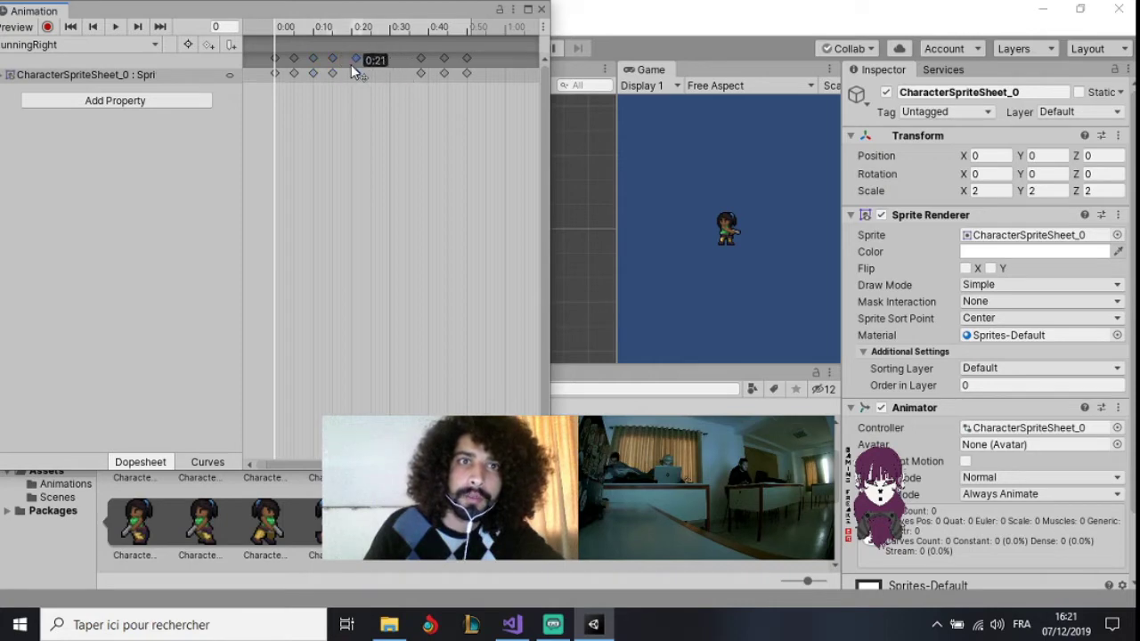
left_click_drag(422, 73, 368, 75)
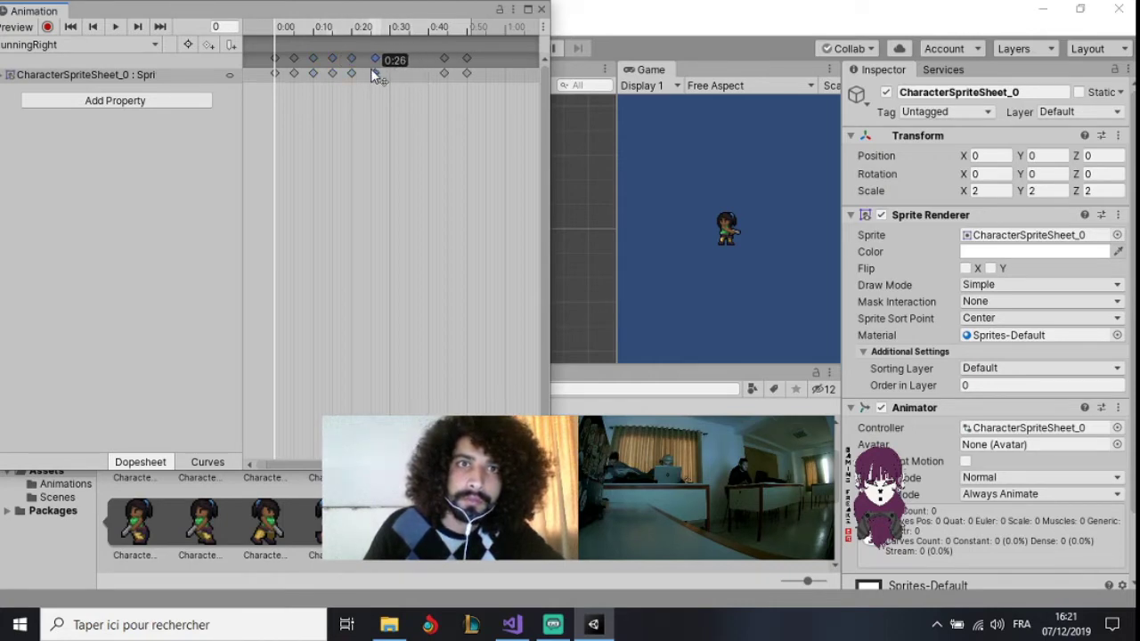
left_click_drag(373, 74, 371, 75)
mouse_move(445, 74)
left_mouse_down()
mouse_move(390, 74)
mouse_move(414, 76)
left_mouse_up()
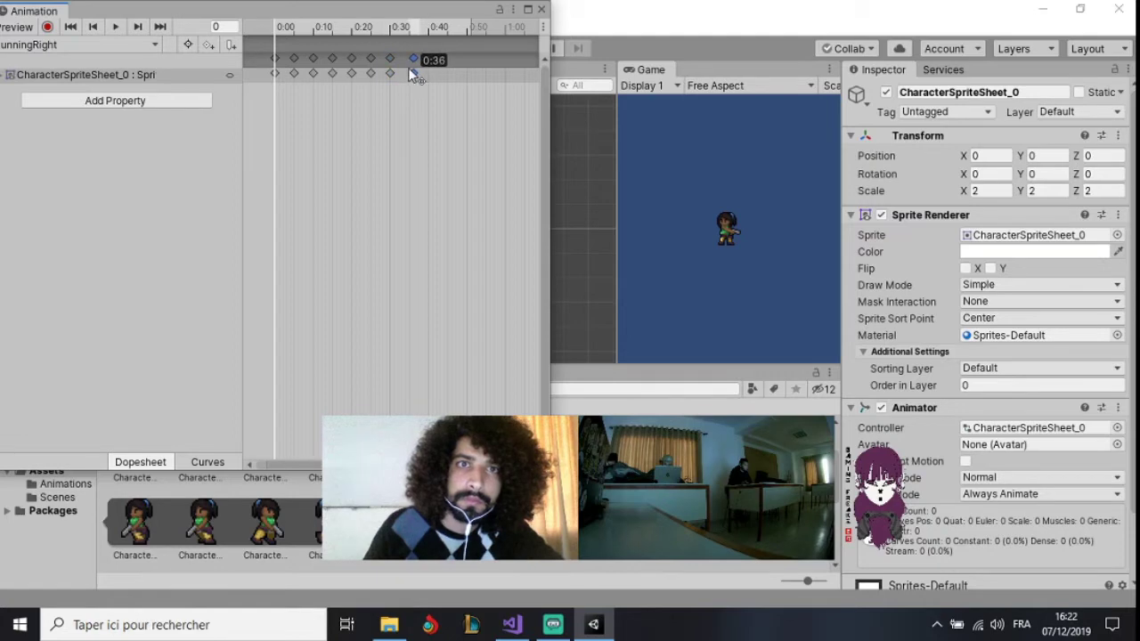
left_click_drag(407, 75, 409, 75)
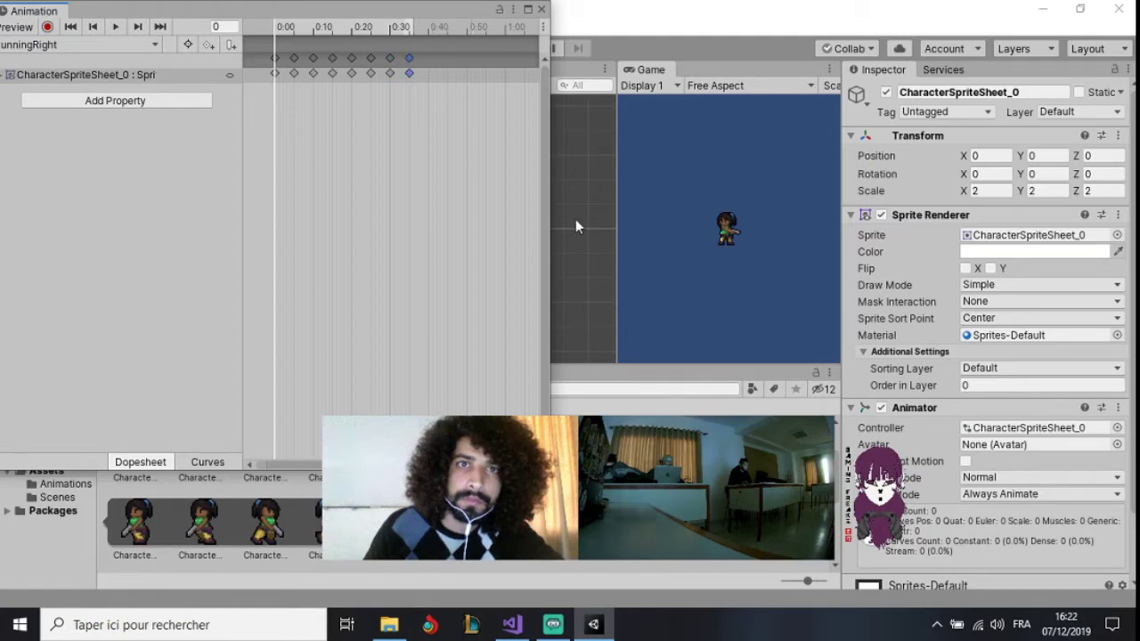
Save a new empty clip as ShootingLeft.anim
left_click(83, 46)
left_click(89, 141)
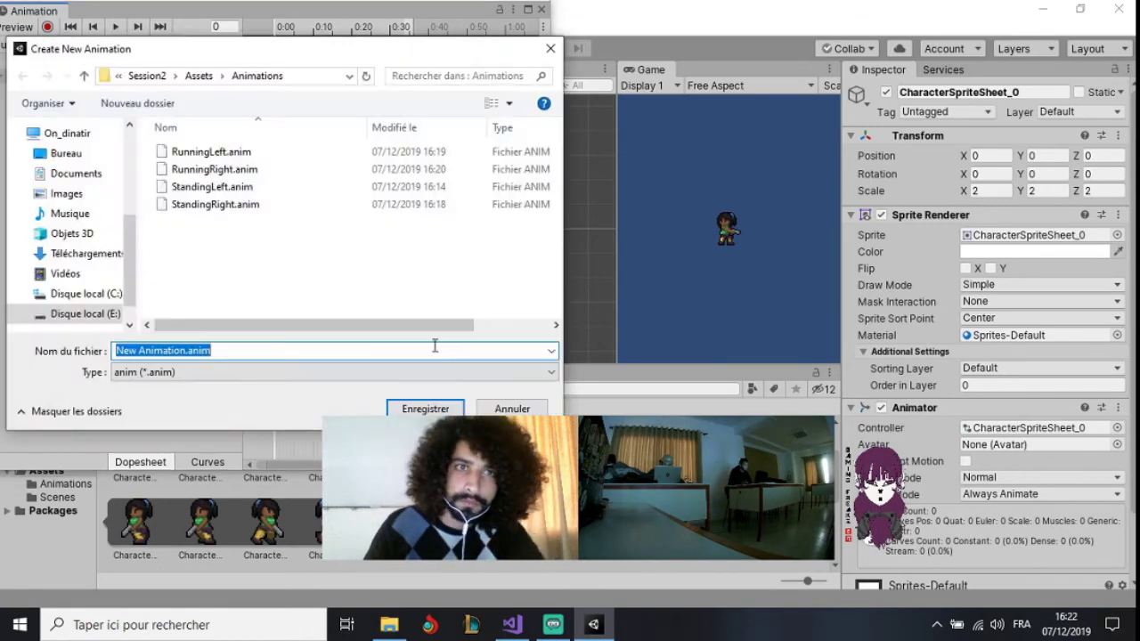
left_click(164, 350)
left_click_drag(184, 350, 119, 351)
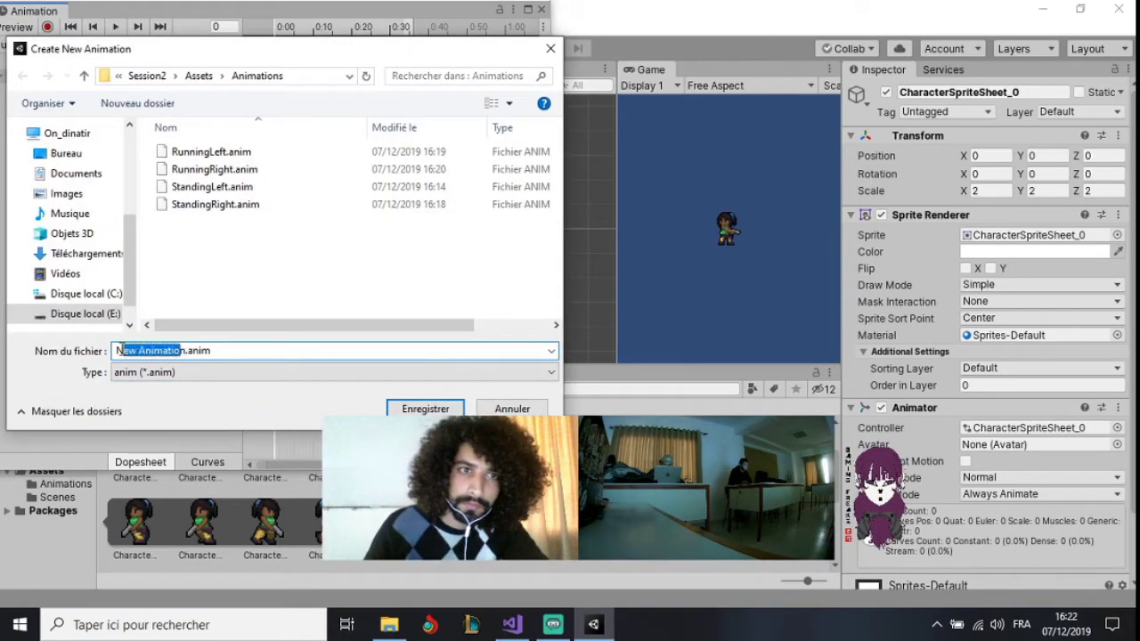
key("BackSpace")
key("Delete")
type("S")
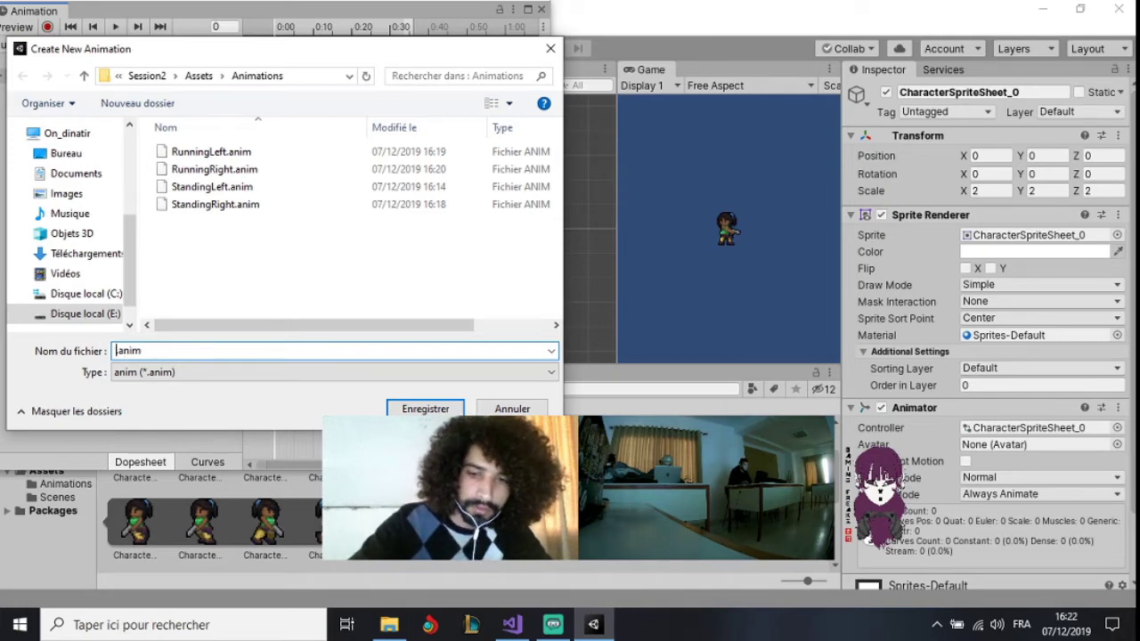
type("hooting")
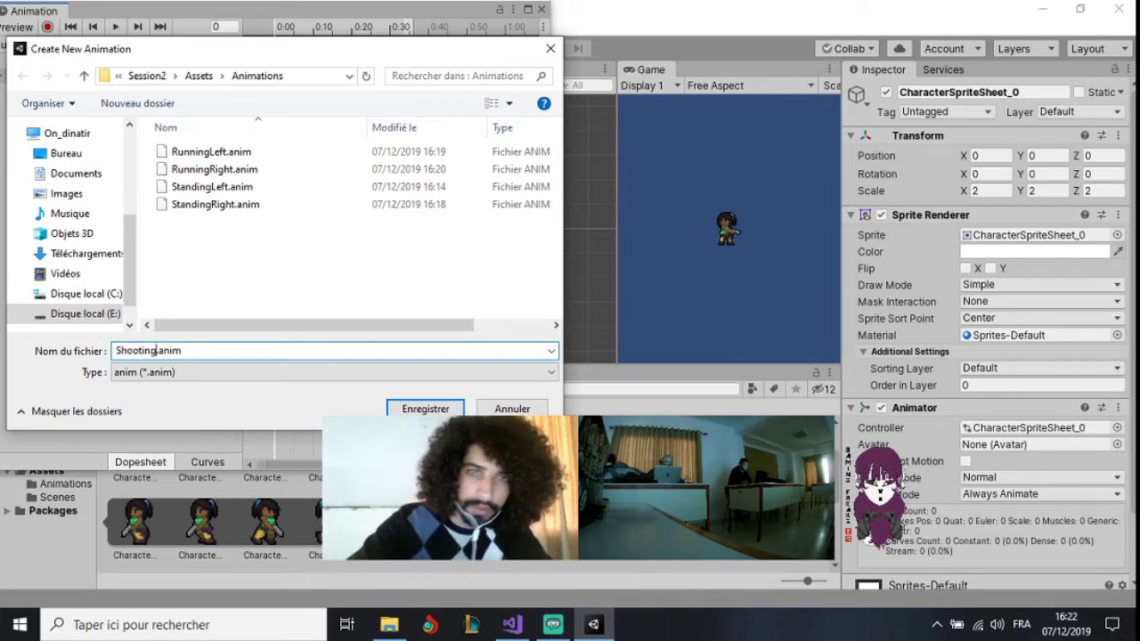
type("L")
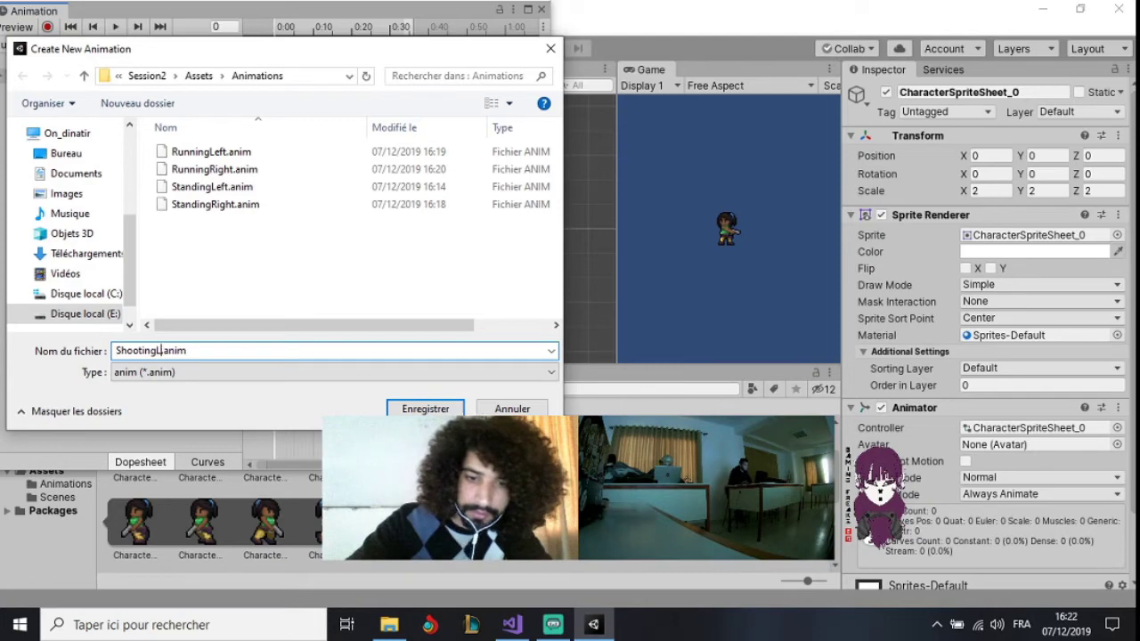
type("eft")
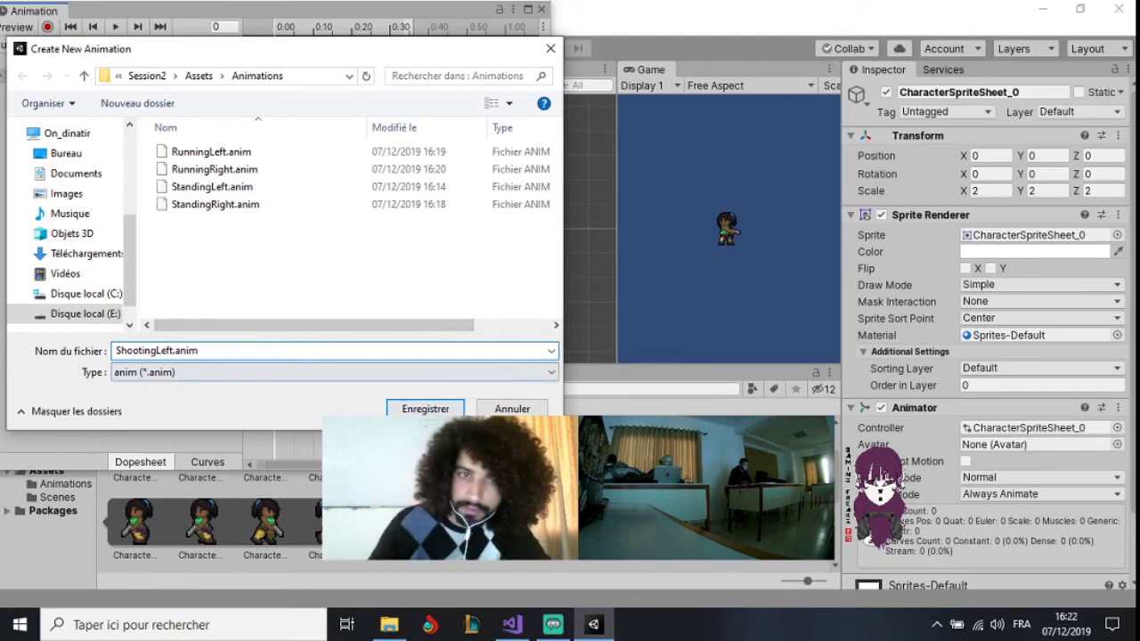
left_click(426, 410)
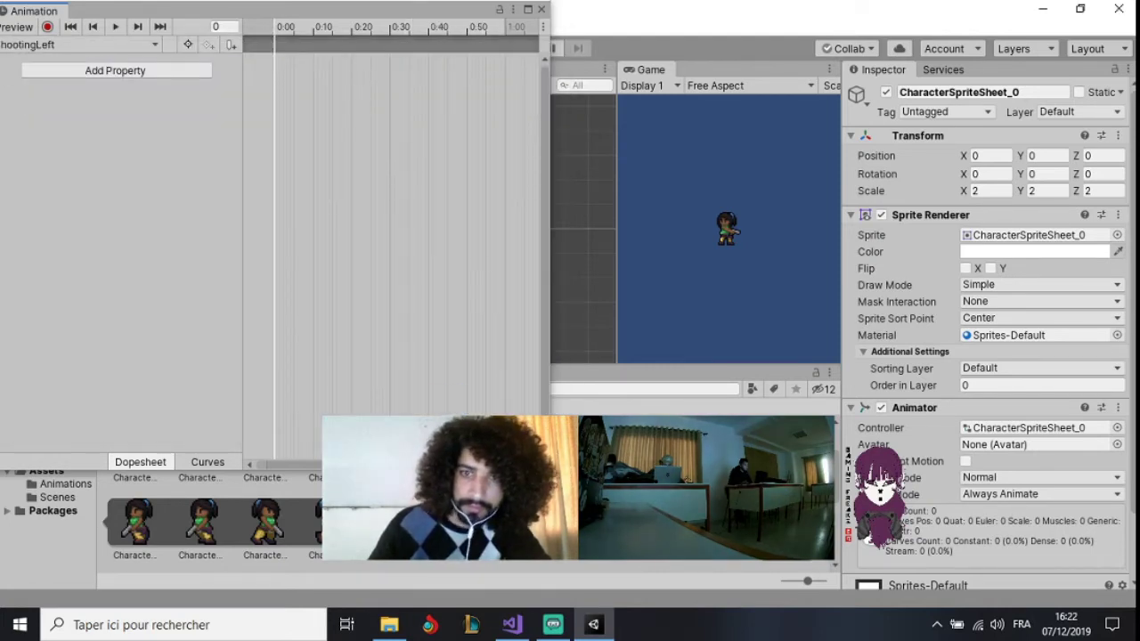
Add five shooting sprite keyframes to ShootingLeft, spaced evenly from 0:00 to 0:20
left_click_drag(267, 524, 278, 52)
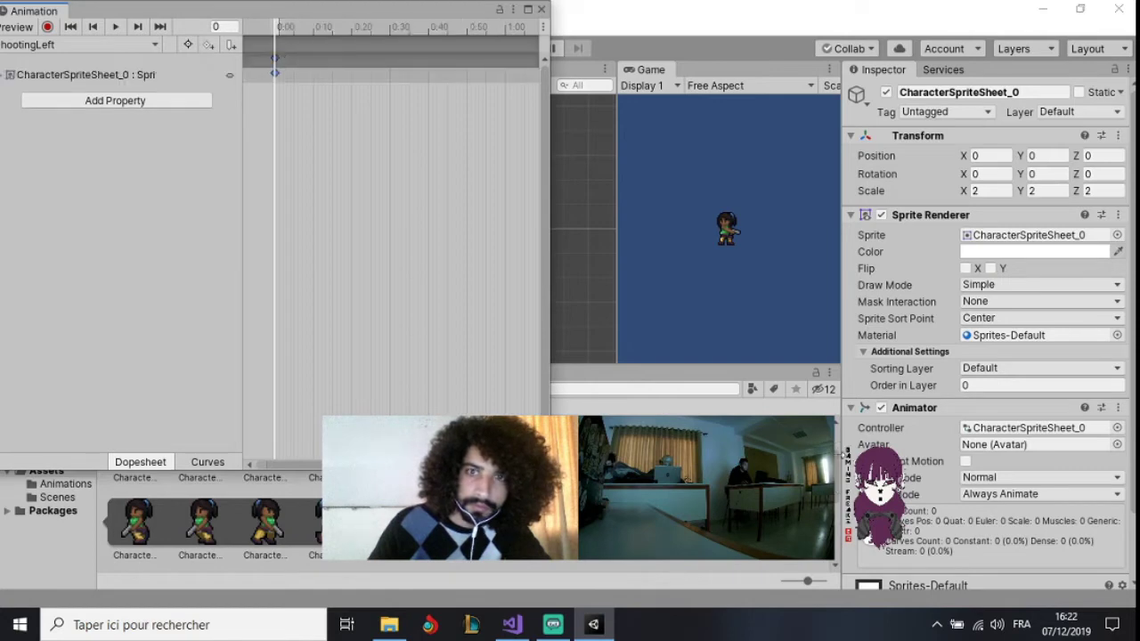
scroll(214, 521, "up", 3)
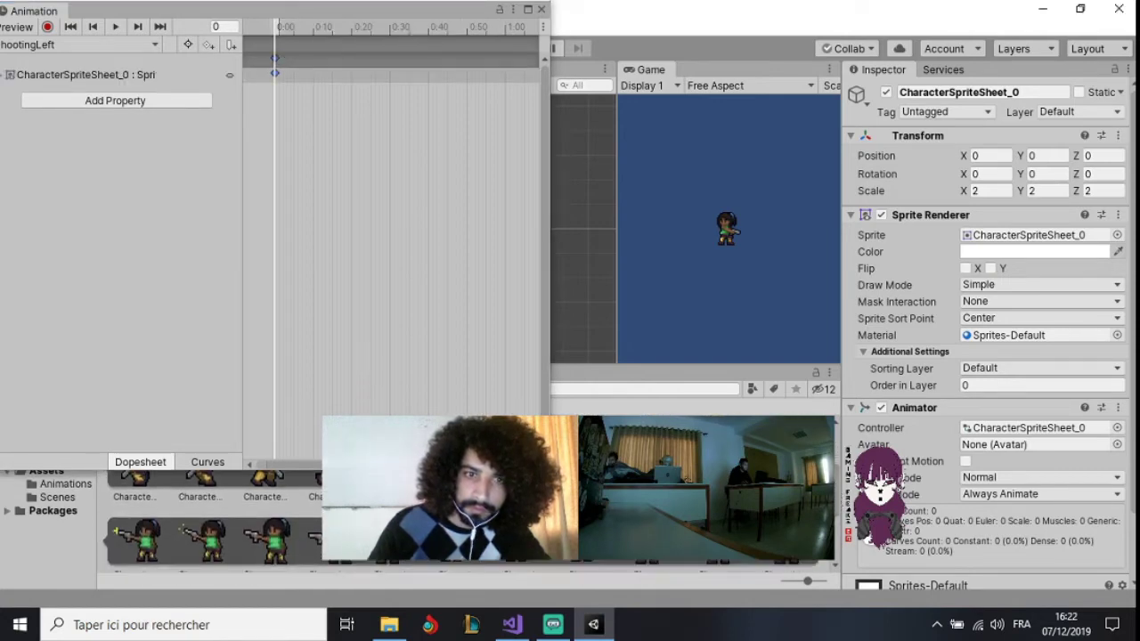
left_click_drag(129, 556, 290, 83)
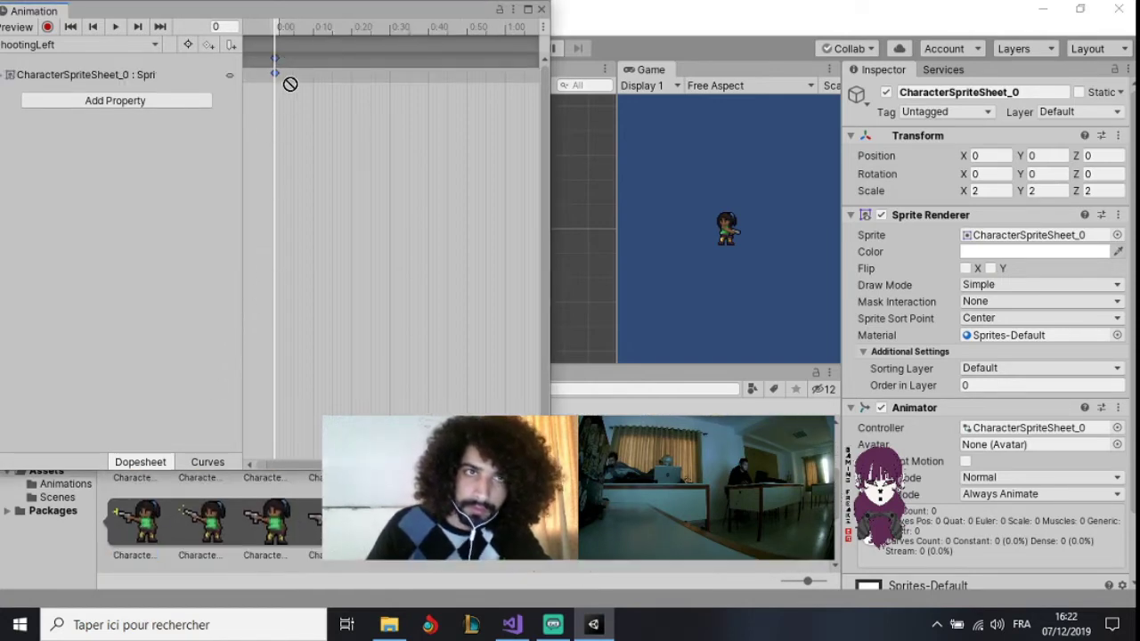
left_click_drag(259, 501, 319, 71)
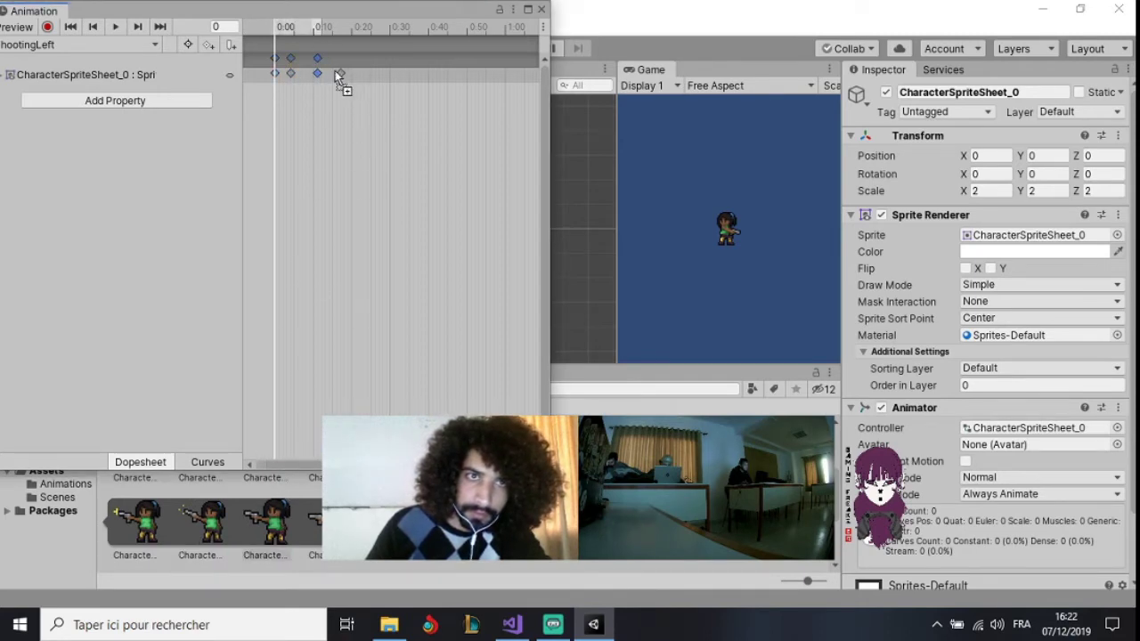
left_click_drag(280, 508, 332, 85)
left_click_drag(330, 521, 352, 71)
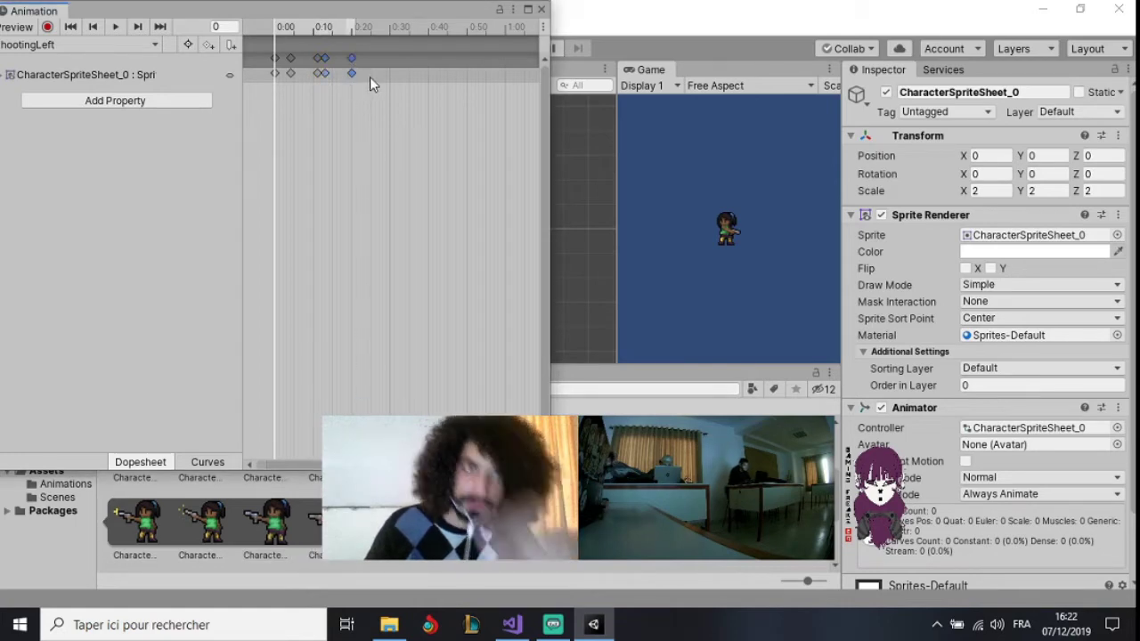
left_click(292, 74)
left_click_drag(291, 73, 357, 80)
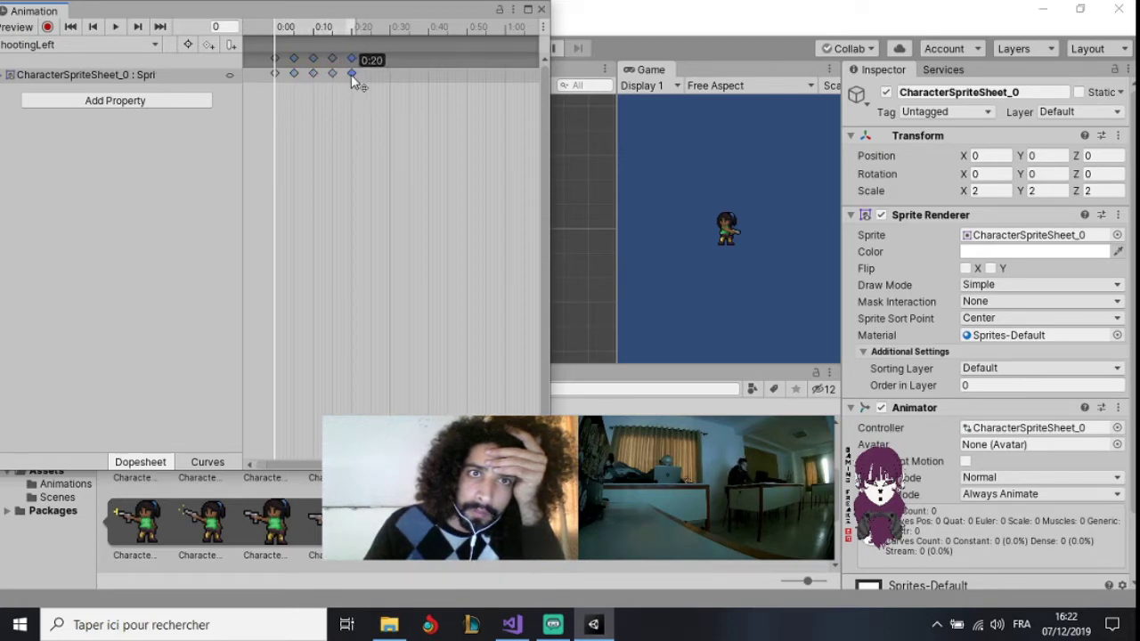
left_click(91, 46)
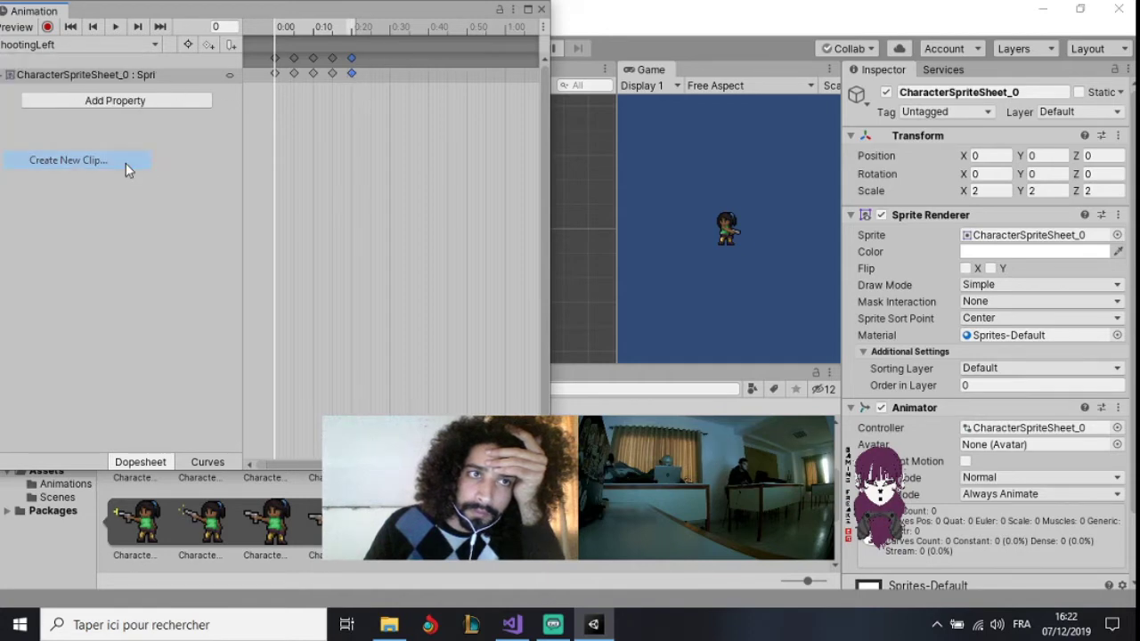
Save a new empty clip as ShootingRight
left_click(125, 163)
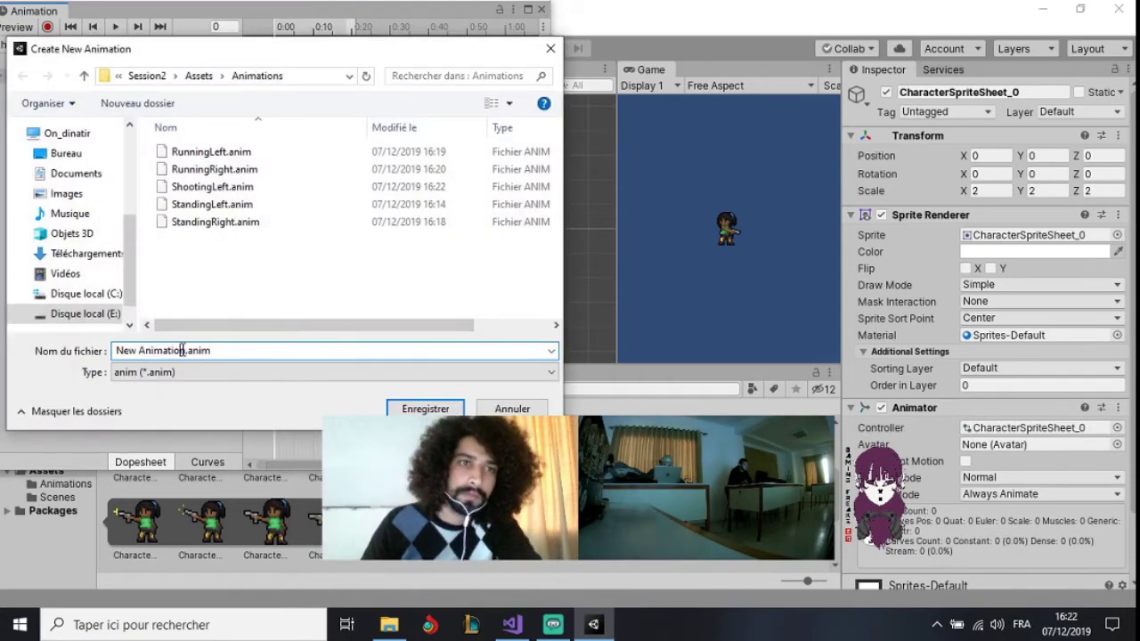
left_click_drag(184, 350, 104, 349)
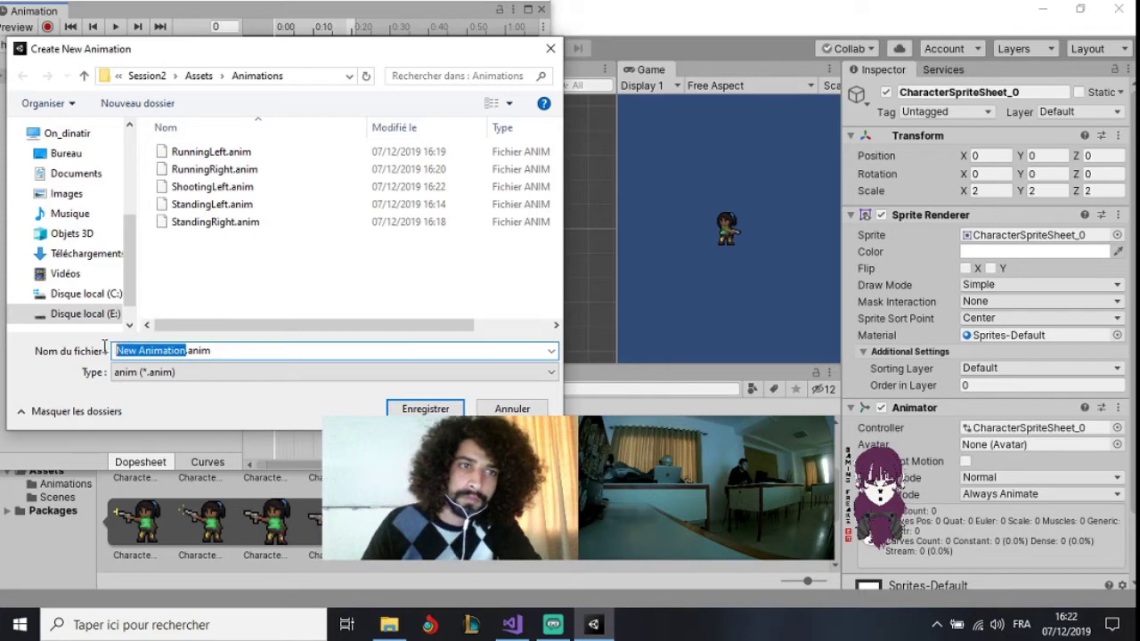
type("Shooti")
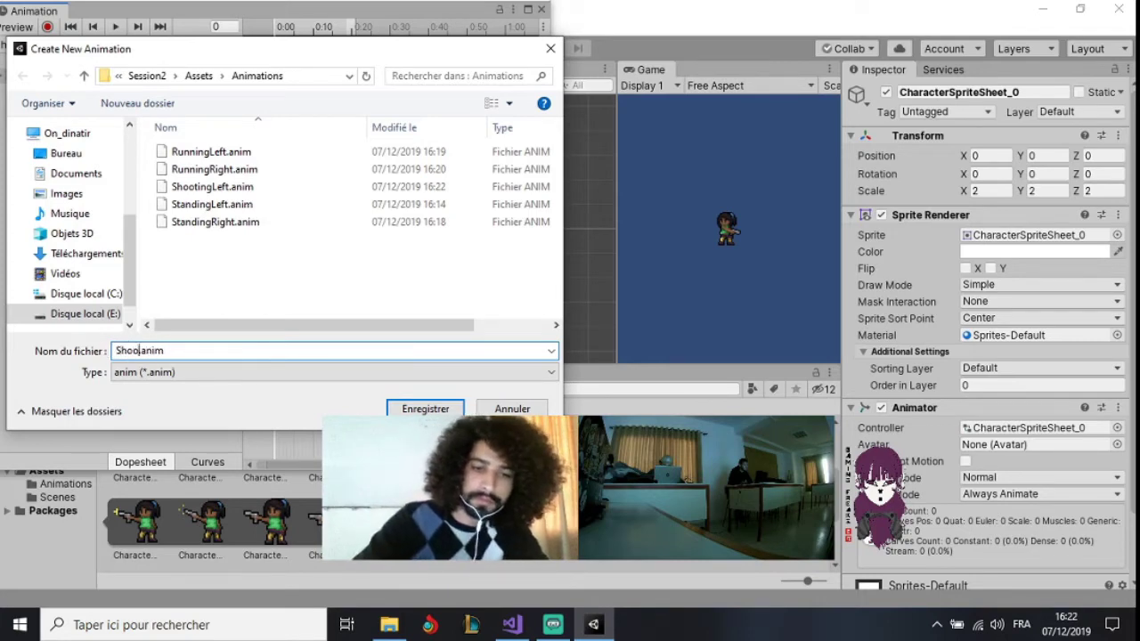
type("ngRight")
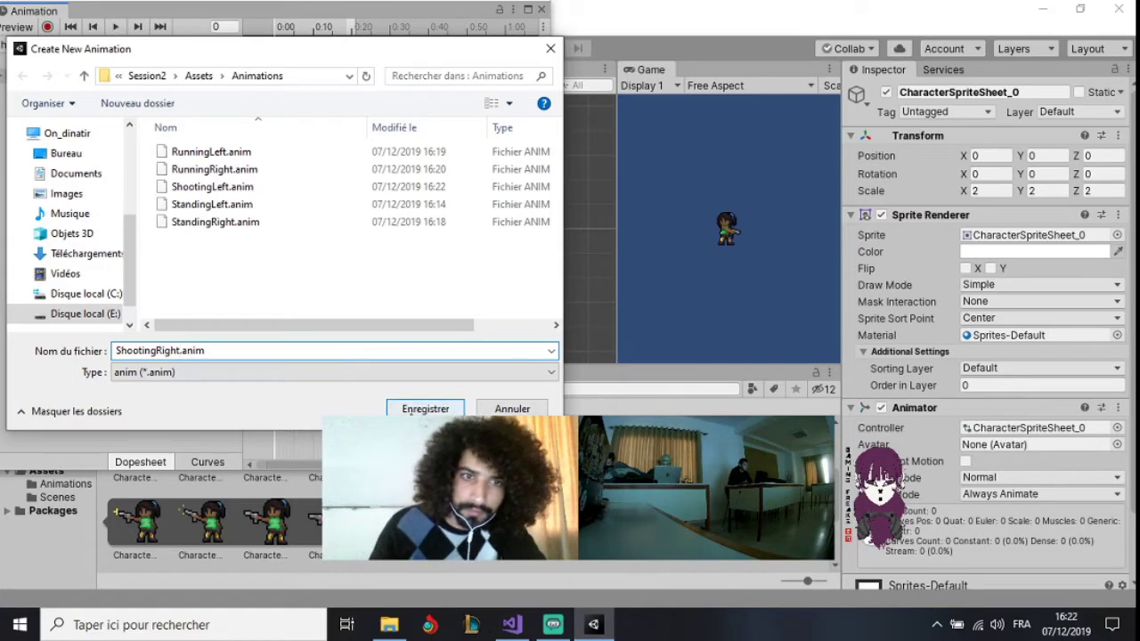
key("Return")
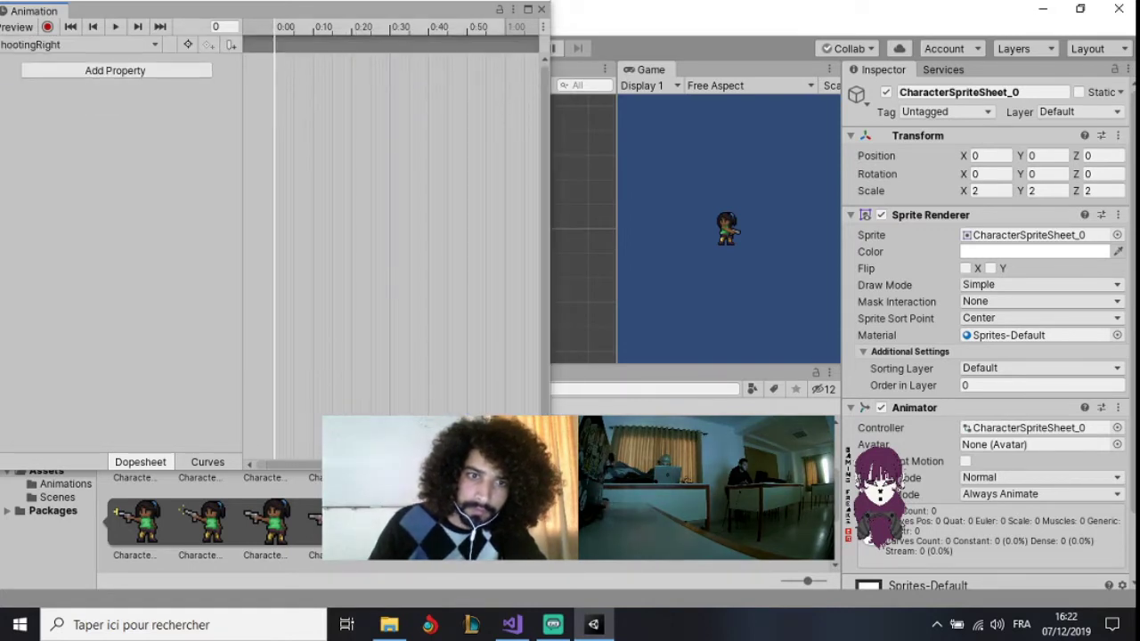
Add five shooting sprite keyframes to ShootingRight, spaced evenly from 0:00 to 0:20
mouse_move(142, 521)
left_mouse_down()
mouse_move(321, 87)
mouse_move(276, 58)
left_mouse_up()
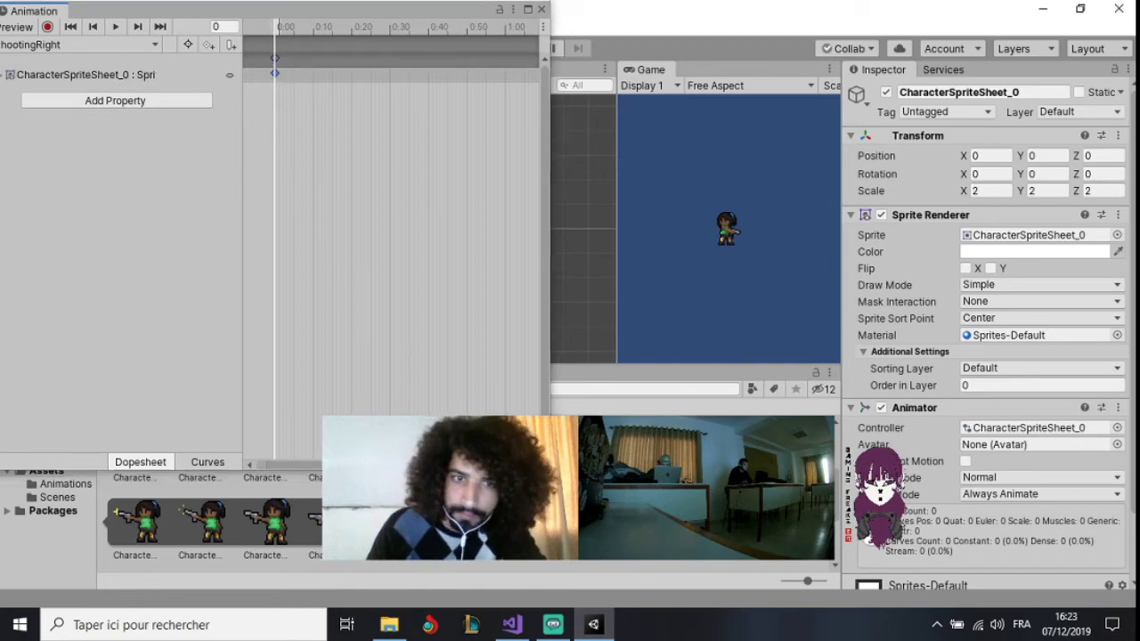
left_click_drag(339, 521, 297, 73)
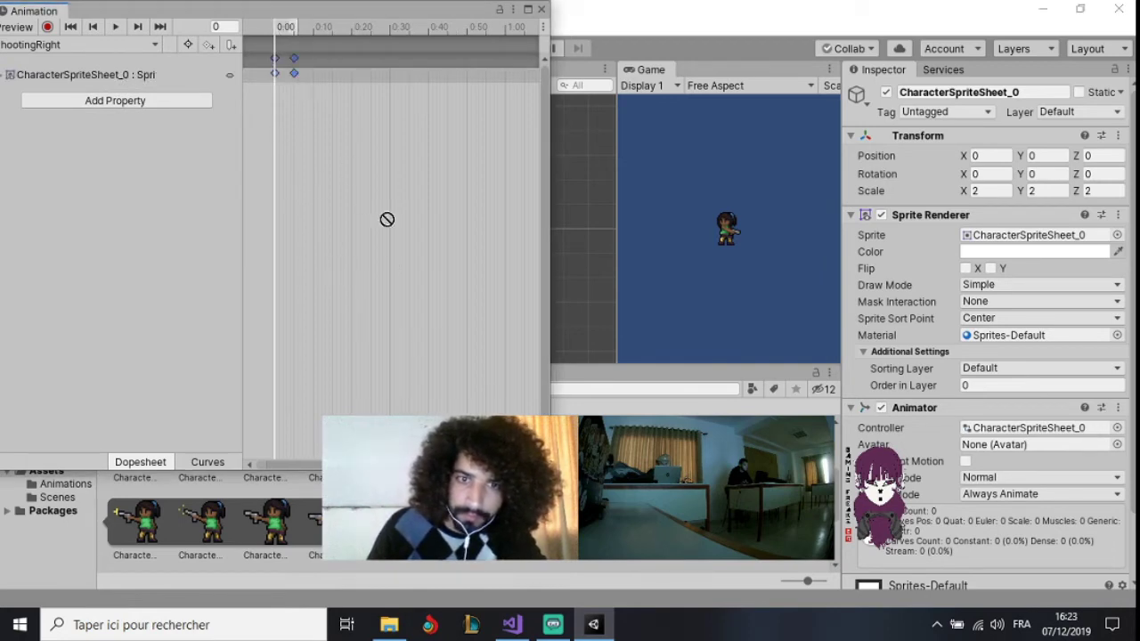
left_click_drag(387, 219, 326, 70)
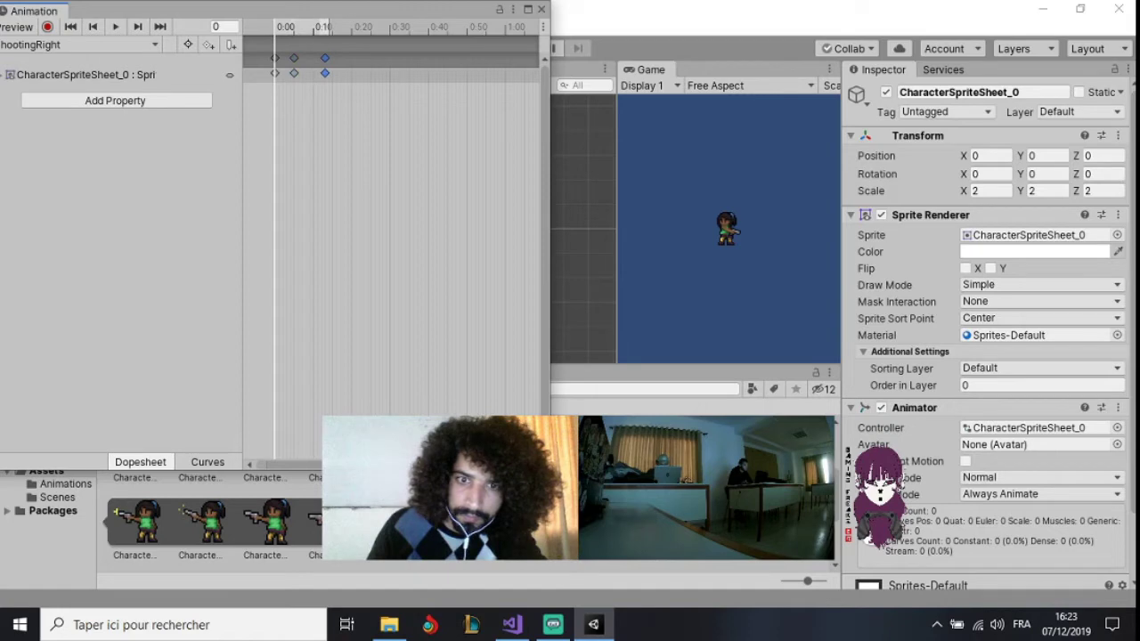
left_click_drag(338, 521, 353, 67)
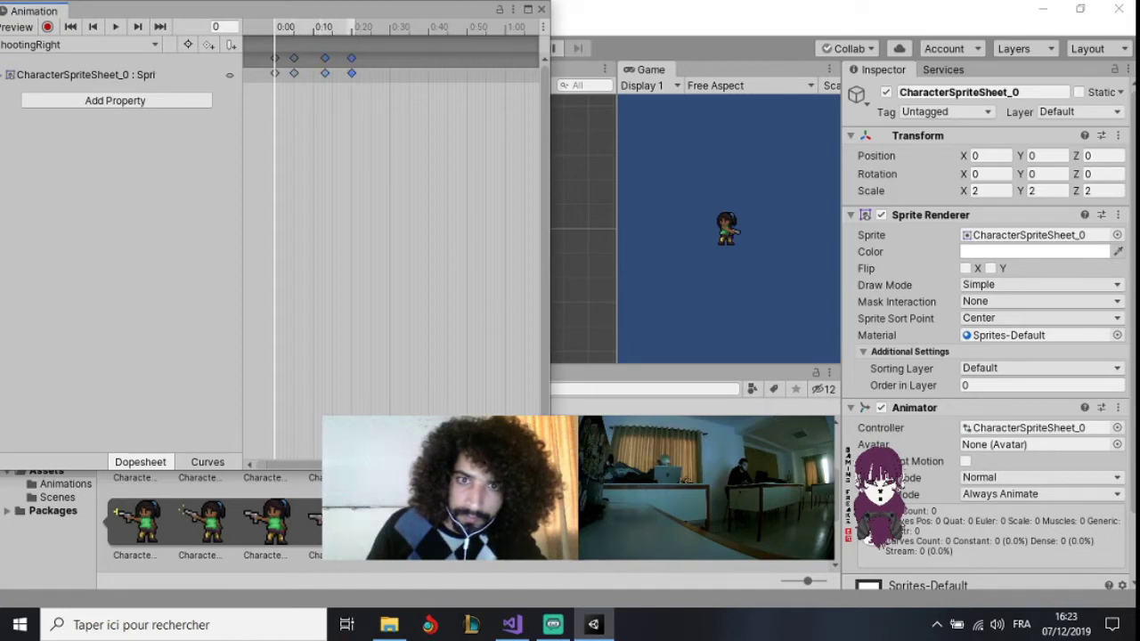
left_click_drag(339, 521, 383, 59)
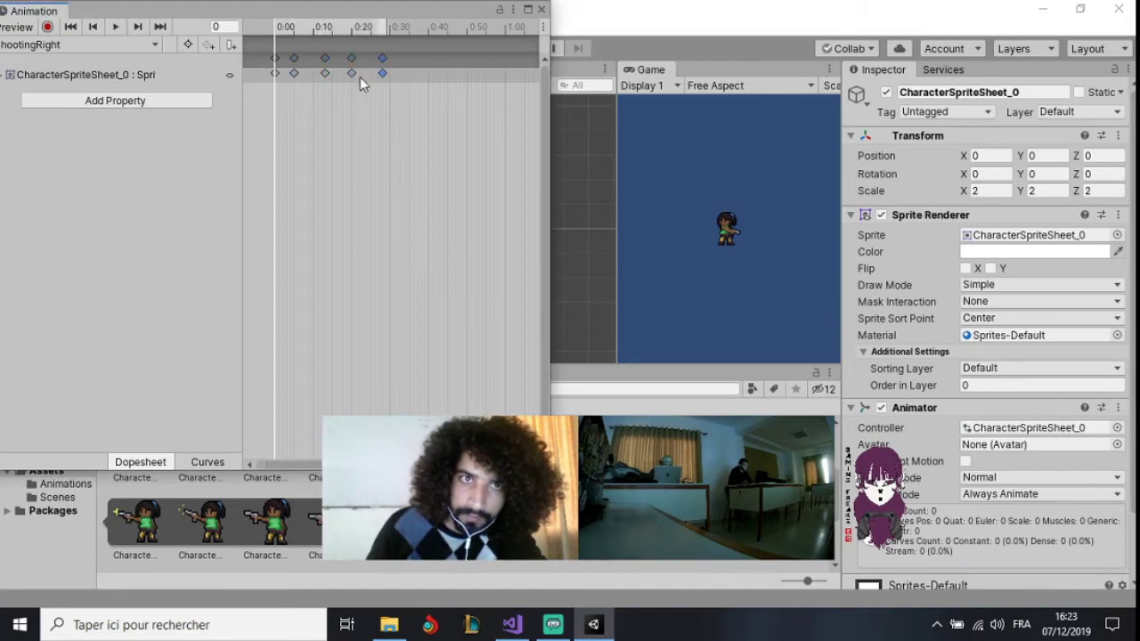
left_click_drag(295, 76, 311, 78)
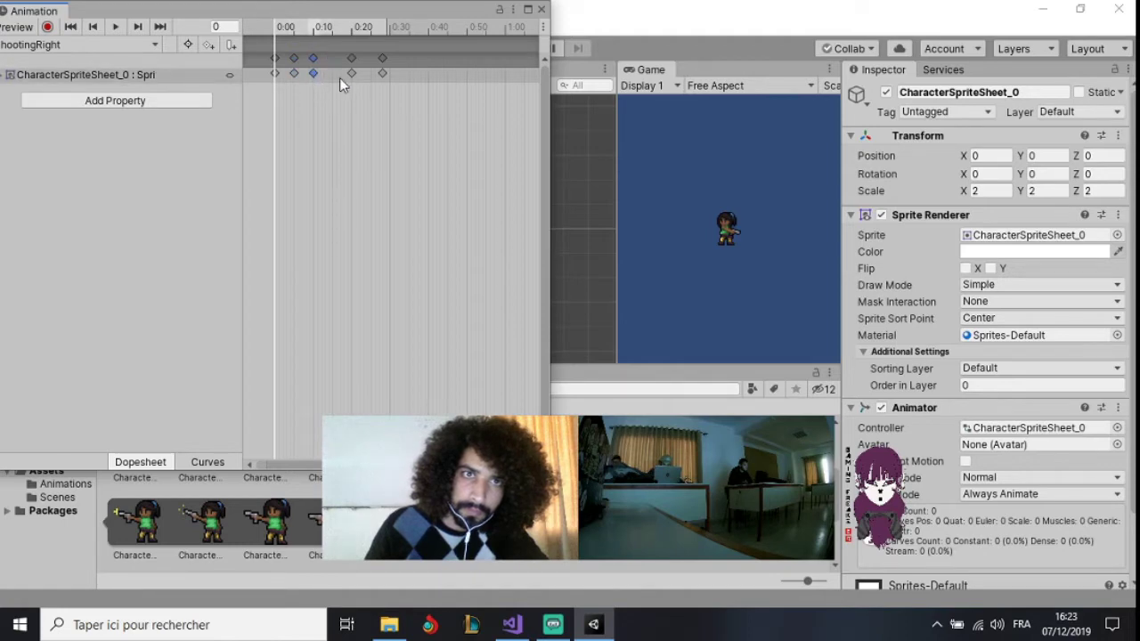
left_click(350, 73)
left_click_drag(381, 74, 351, 73)
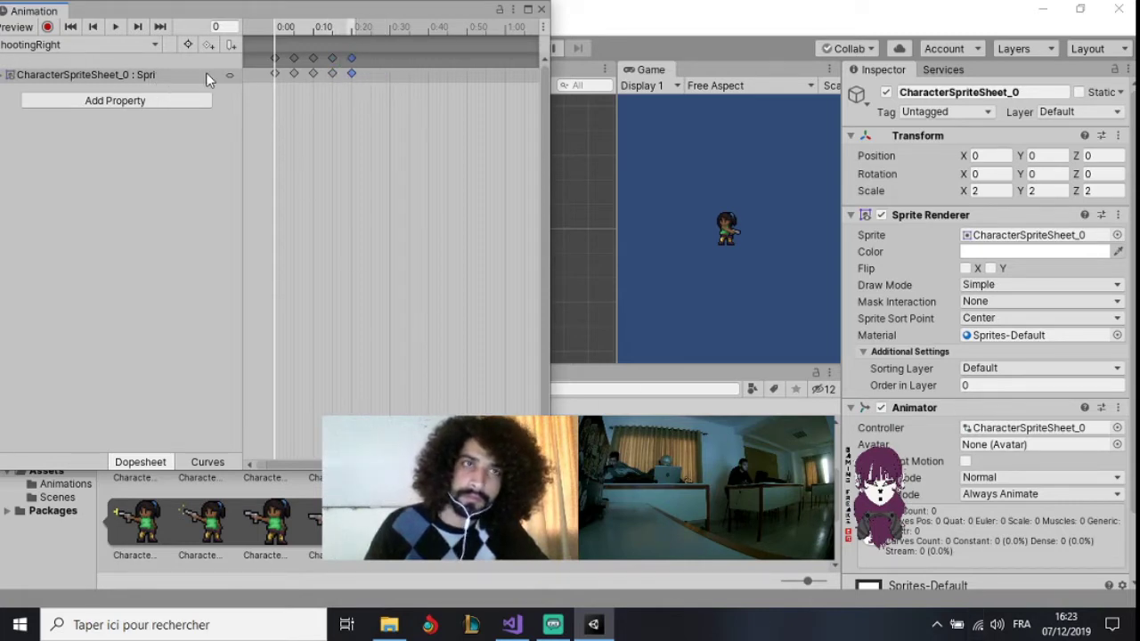
left_click(63, 46)
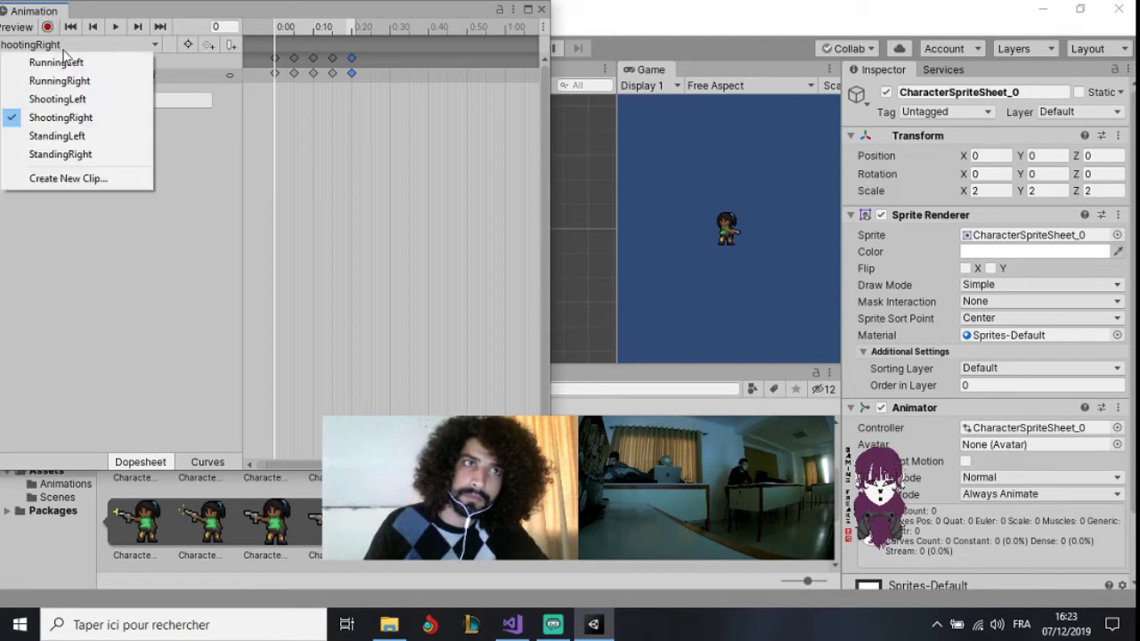
Create a new animation clip saved as DeathLeft.anim in Assets/Animations
left_click(71, 178)
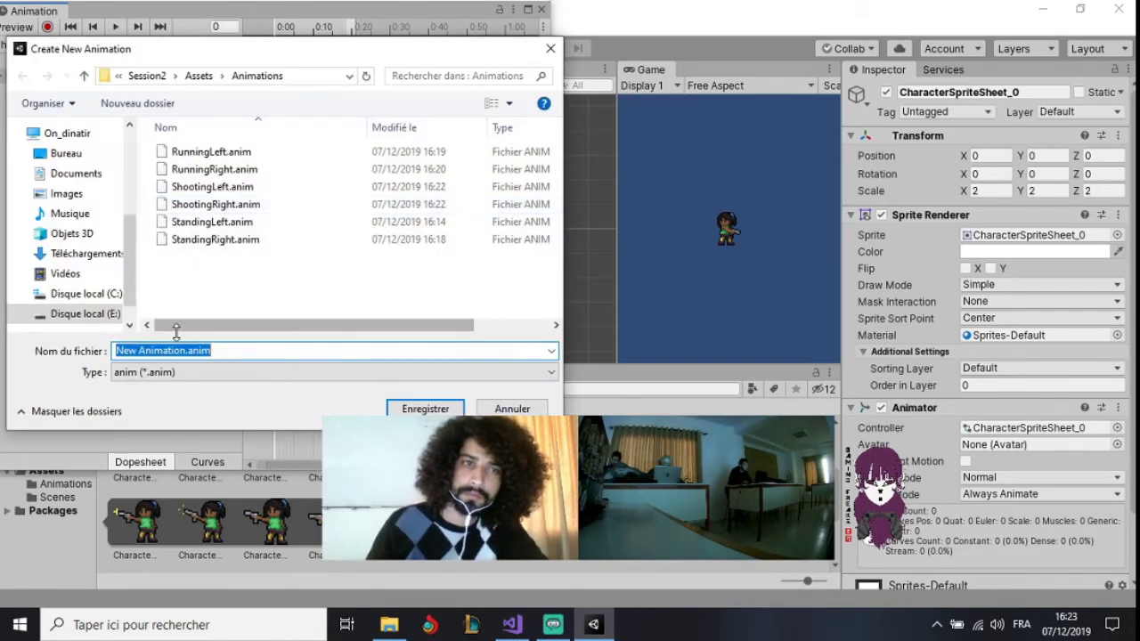
left_click_drag(191, 352, 116, 352)
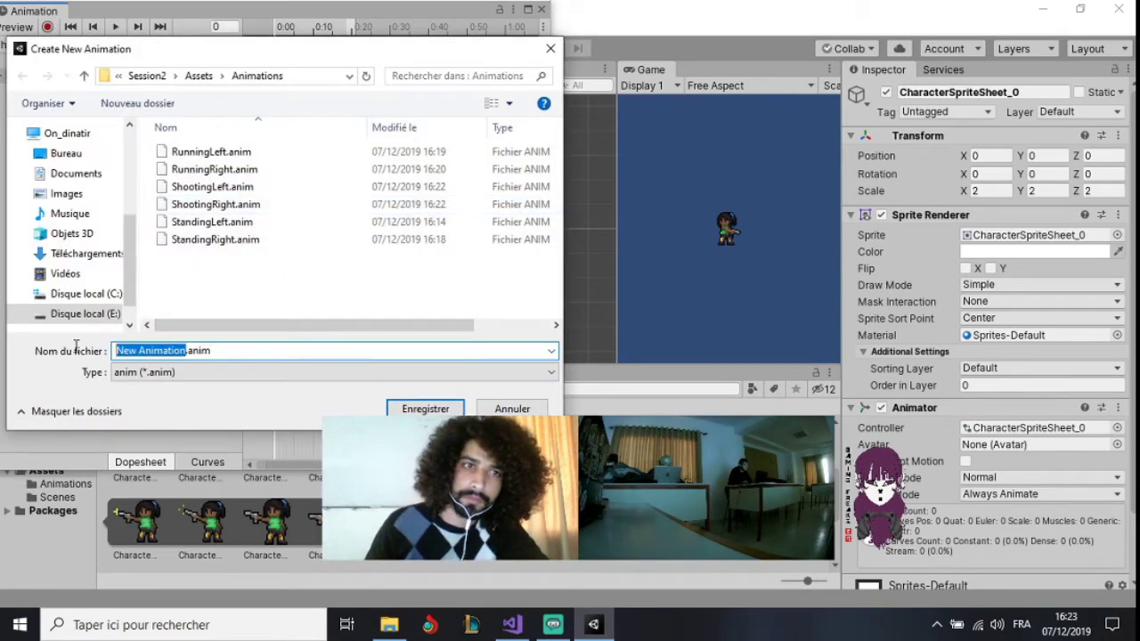
type("Dying")
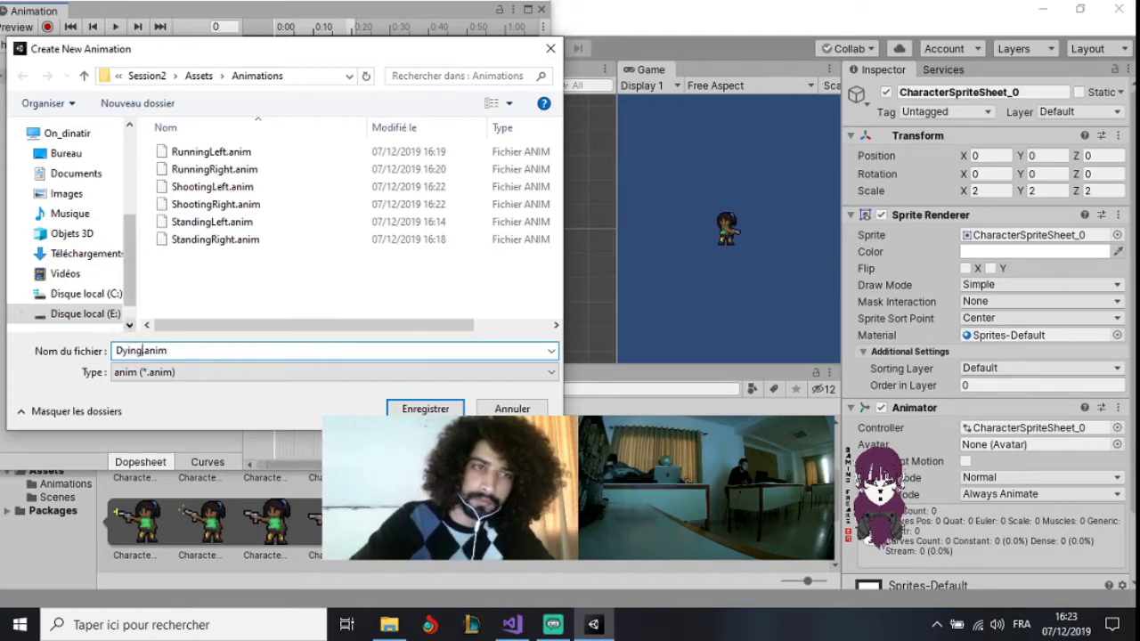
key("BackSpace")
key("BackSpace")
key("BackSpace")
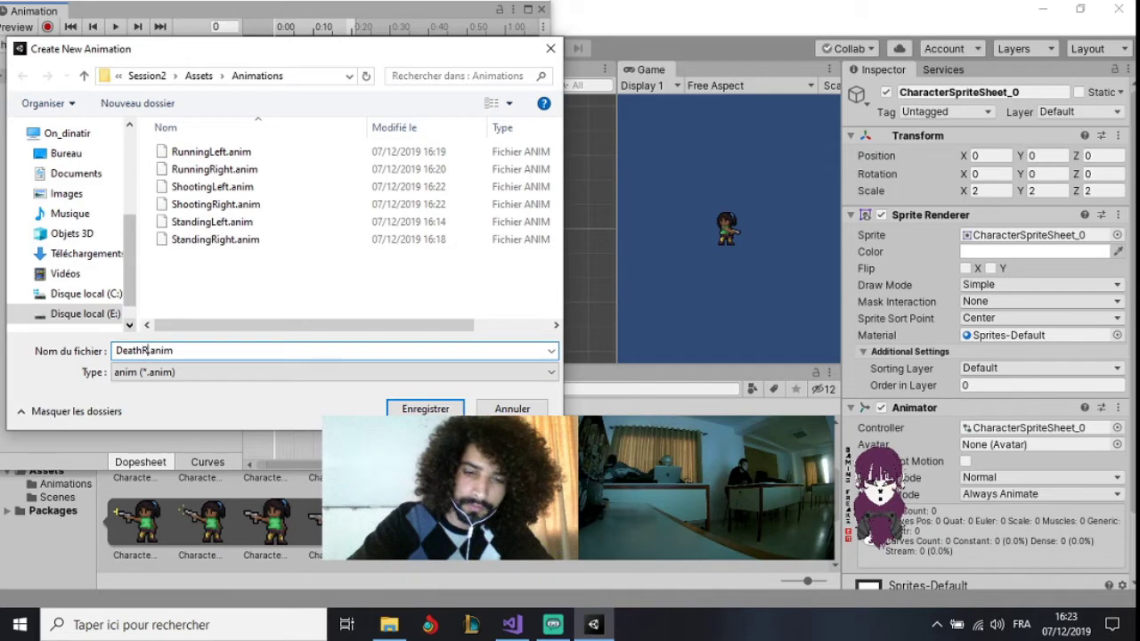
type("ft")
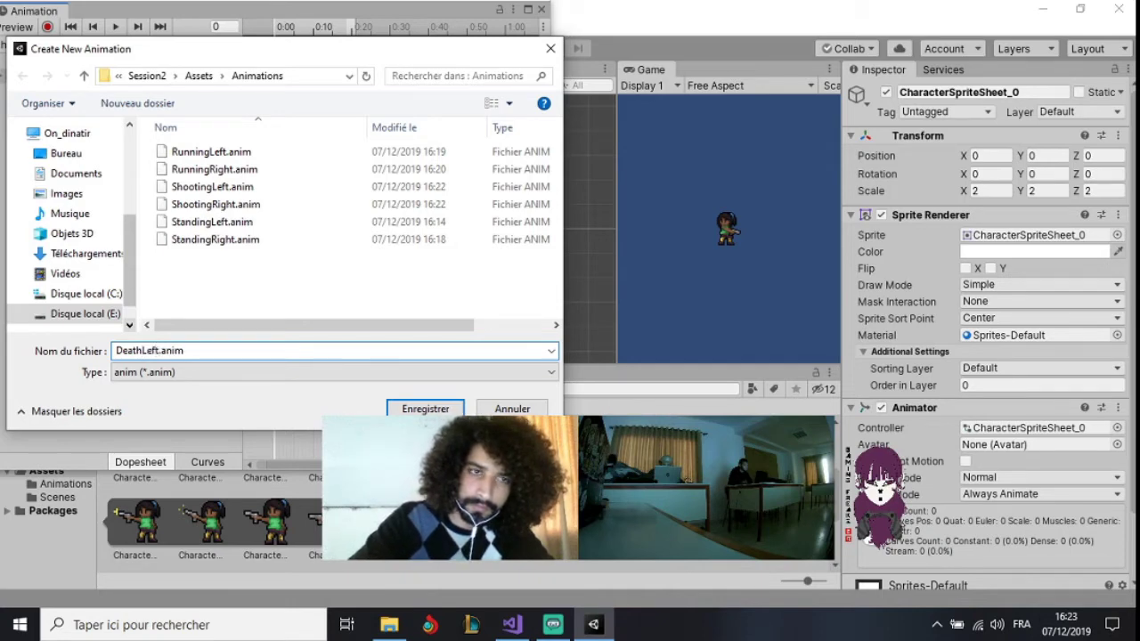
key("Return")
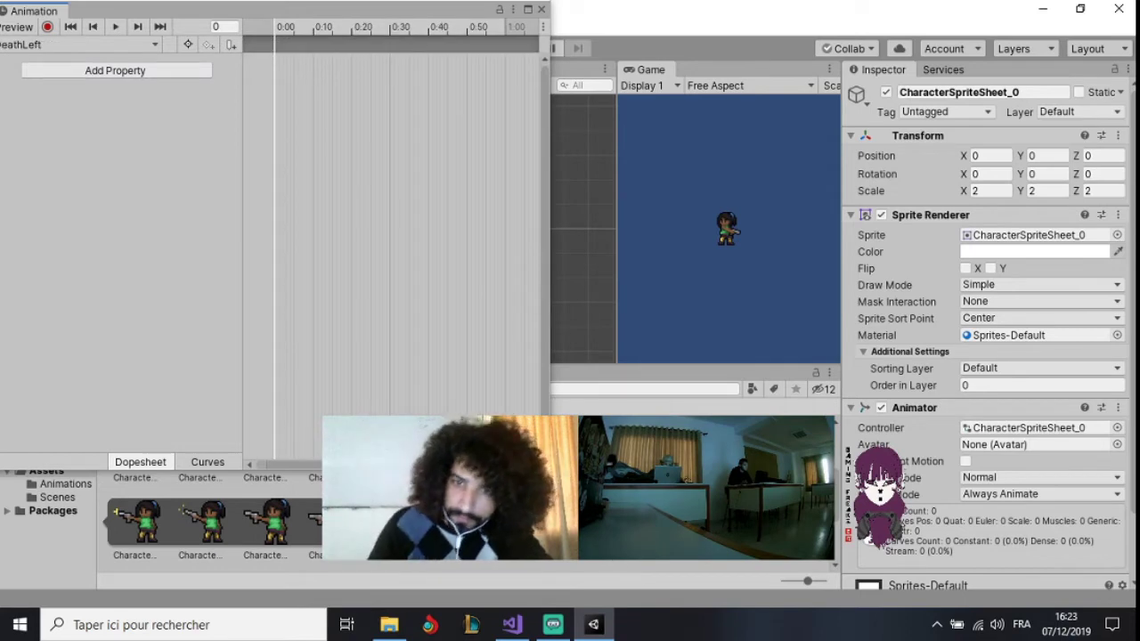
Add eight death sprites to the DeathLeft timeline as keyframes out to about 0:35
left_click_drag(449, 472, 295, 68)
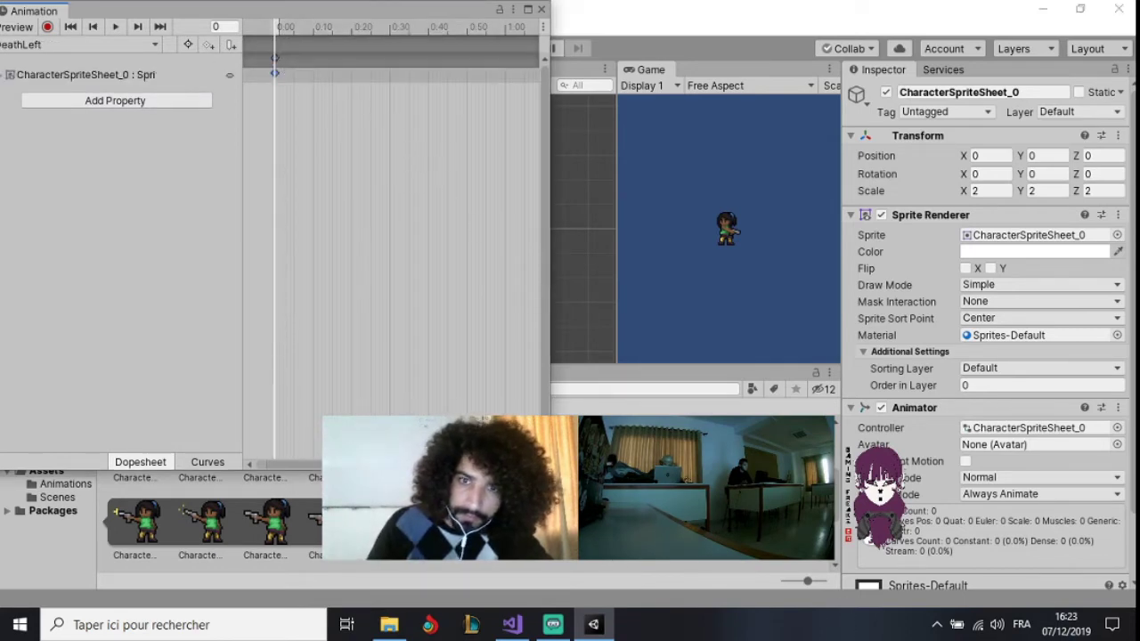
left_click_drag(430, 75, 295, 69)
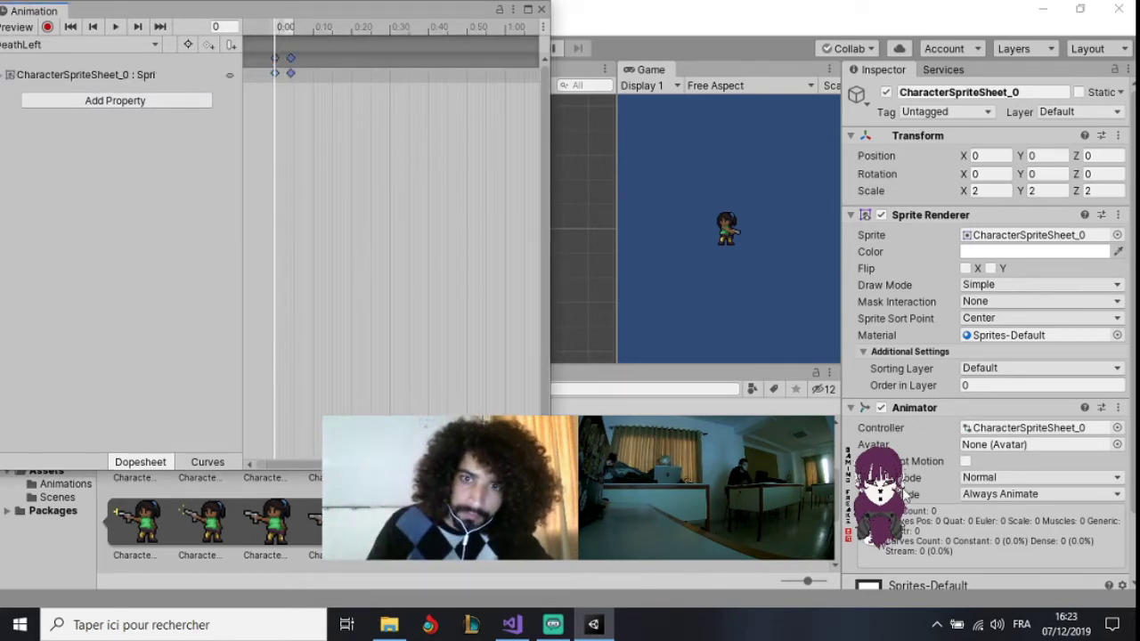
left_click_drag(837, 501, 837, 521)
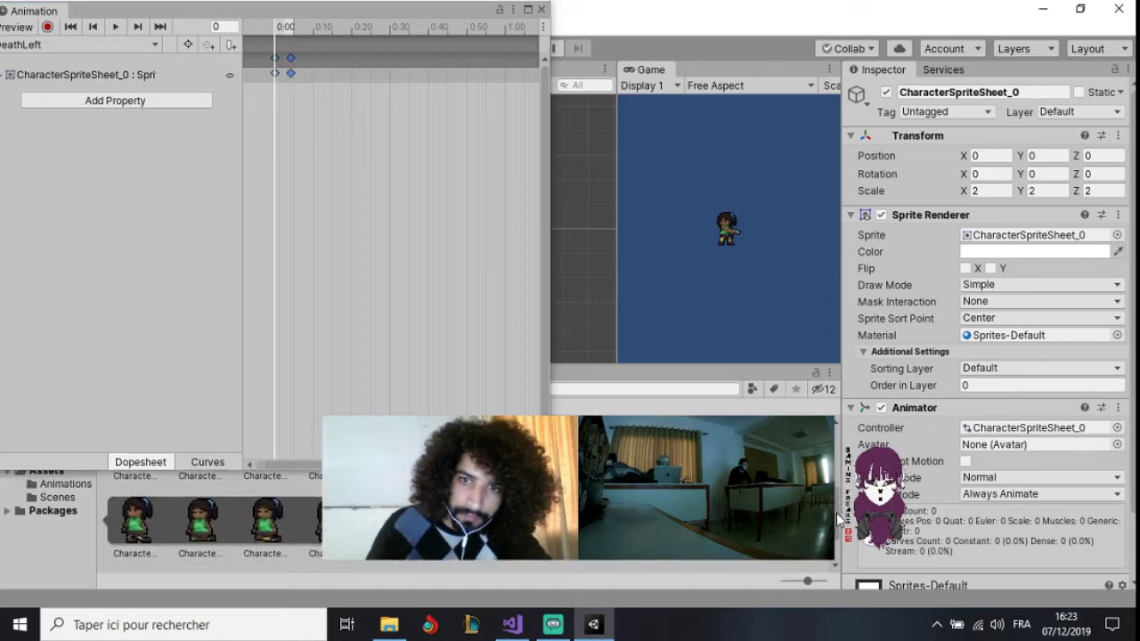
left_click_drag(138, 527, 314, 76)
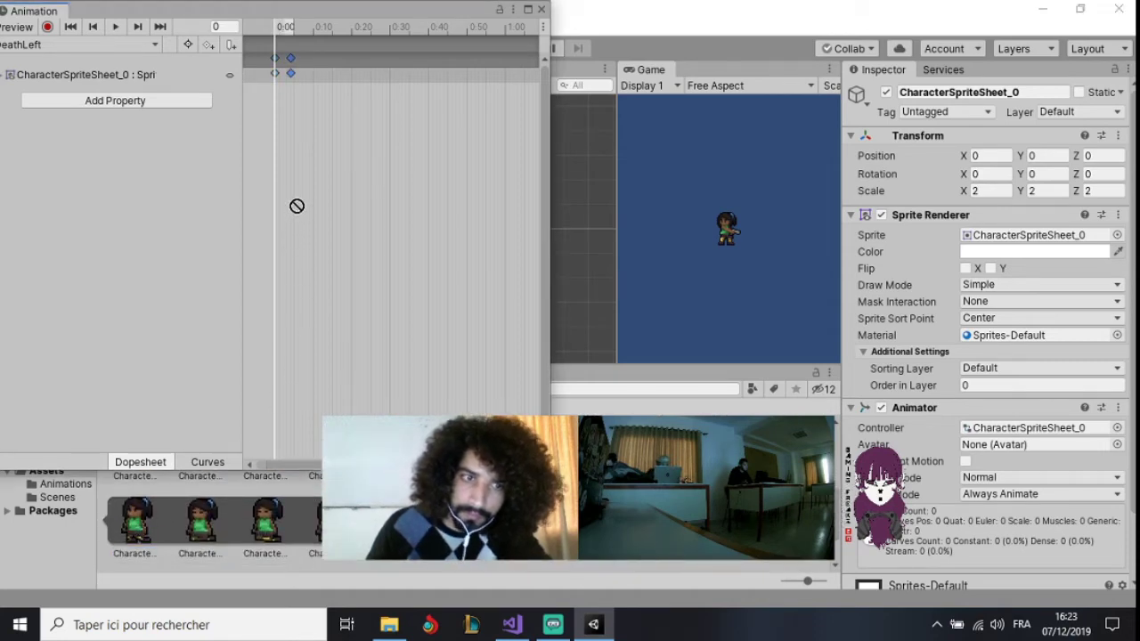
left_click_drag(249, 521, 333, 71)
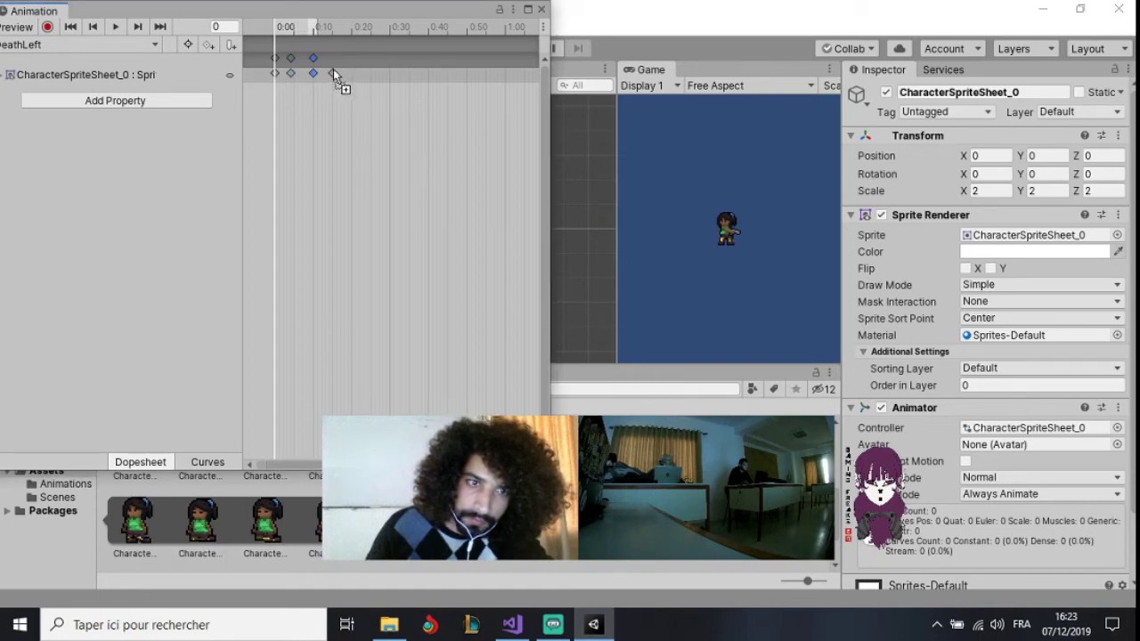
left_click_drag(266, 521, 371, 80)
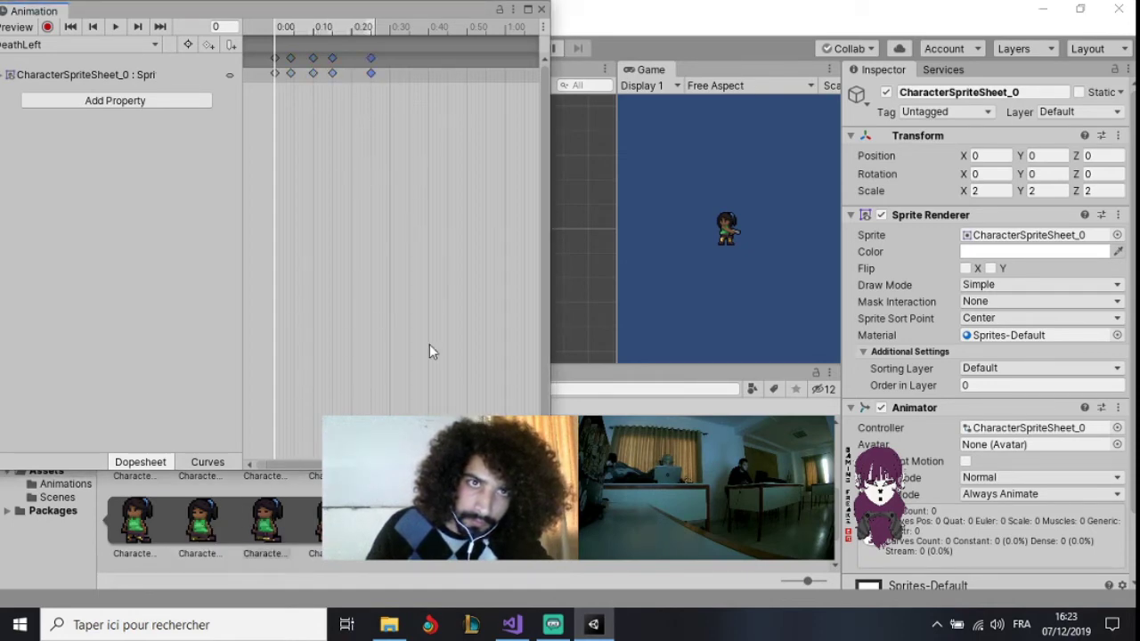
left_click_drag(311, 519, 391, 78)
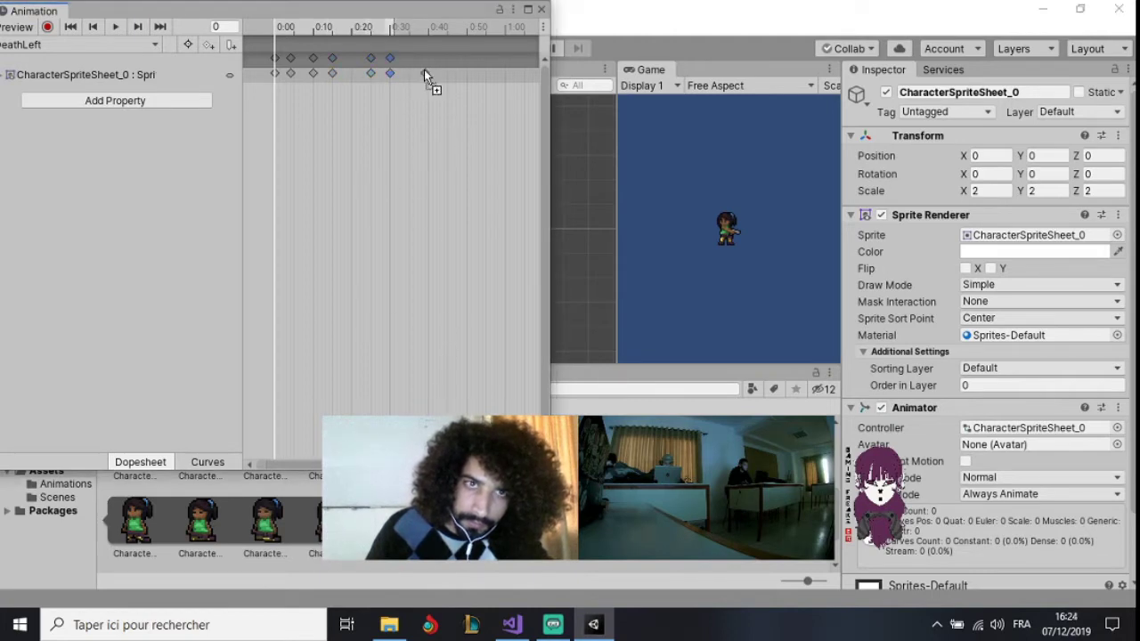
left_click_drag(414, 69, 410, 68)
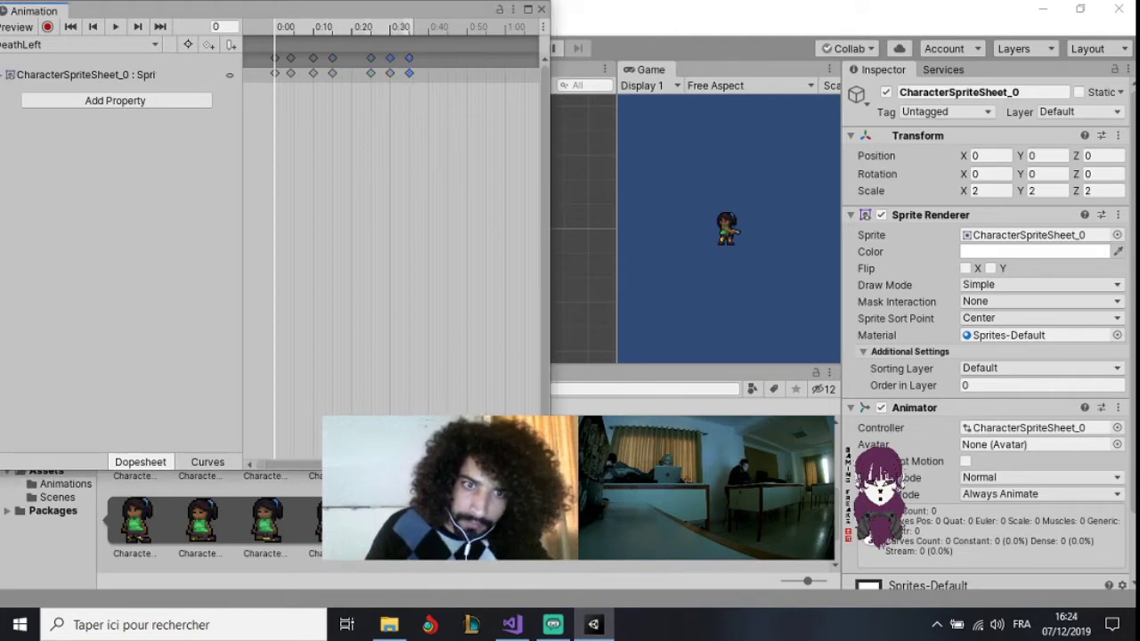
left_click_drag(465, 144, 423, 71)
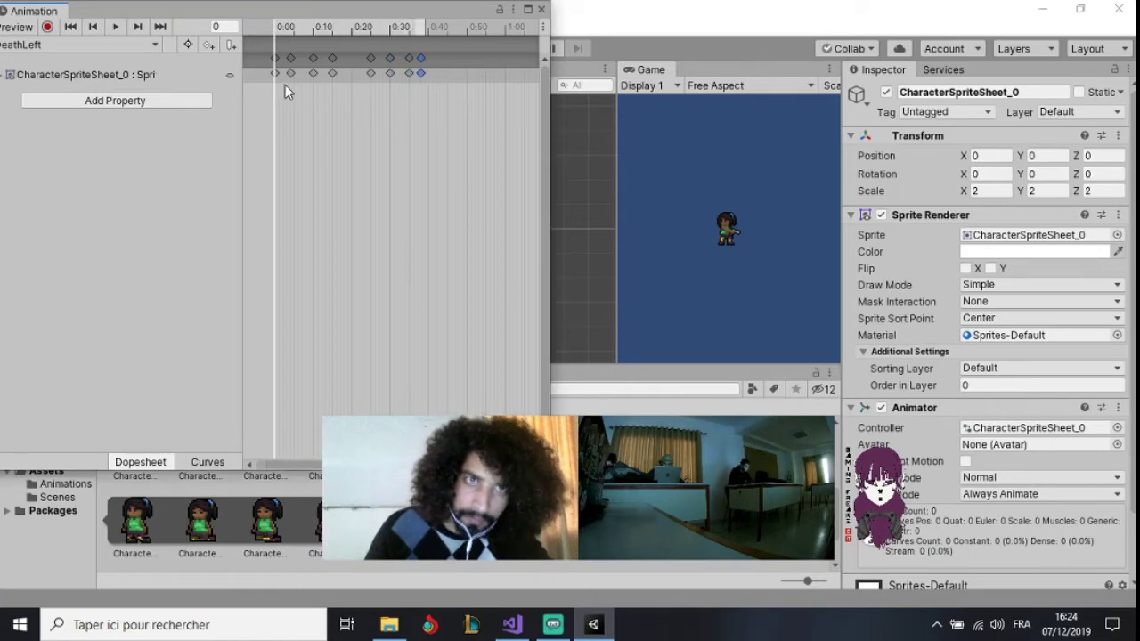
Reposition DeathLeft's keyframes so they sit at even 0:05 intervals
left_click_drag(292, 78, 289, 79)
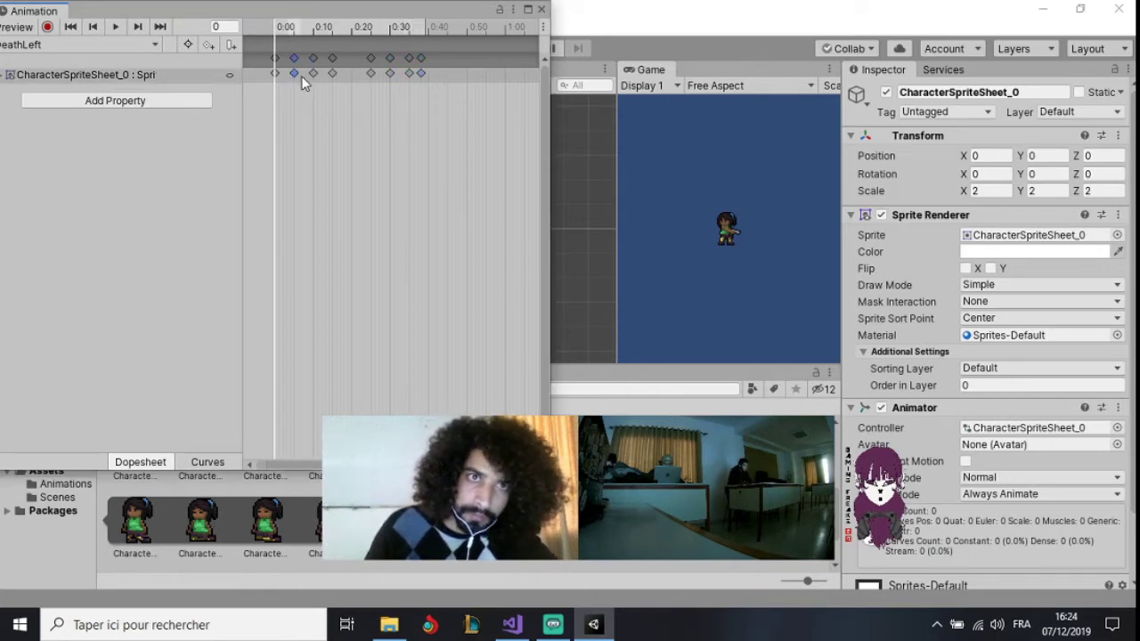
left_click(314, 73)
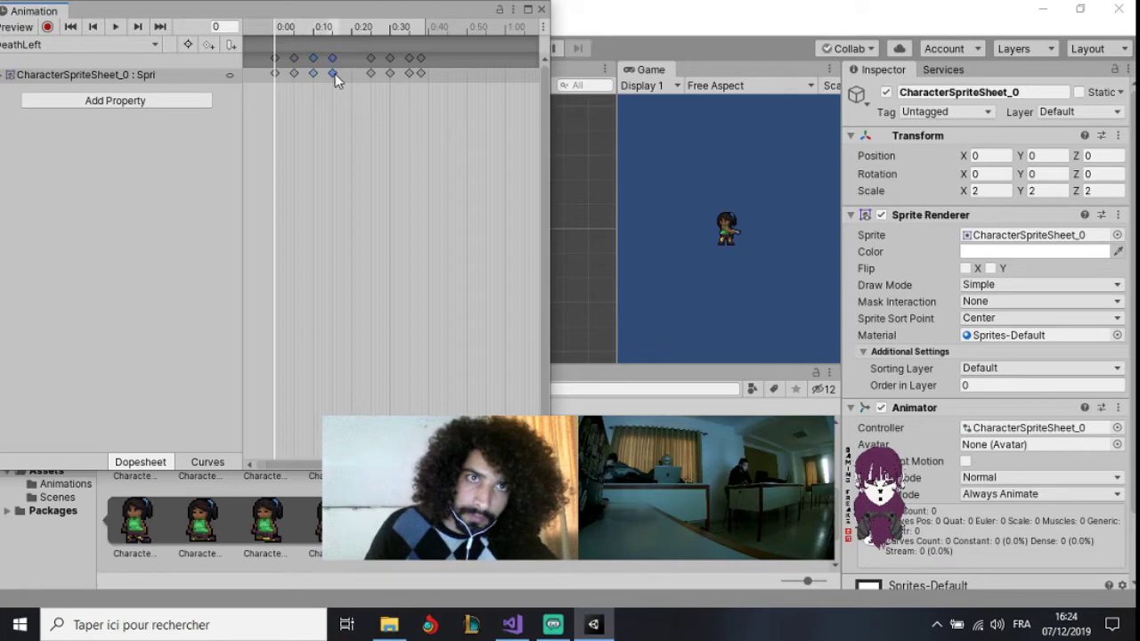
left_click_drag(334, 74, 330, 79)
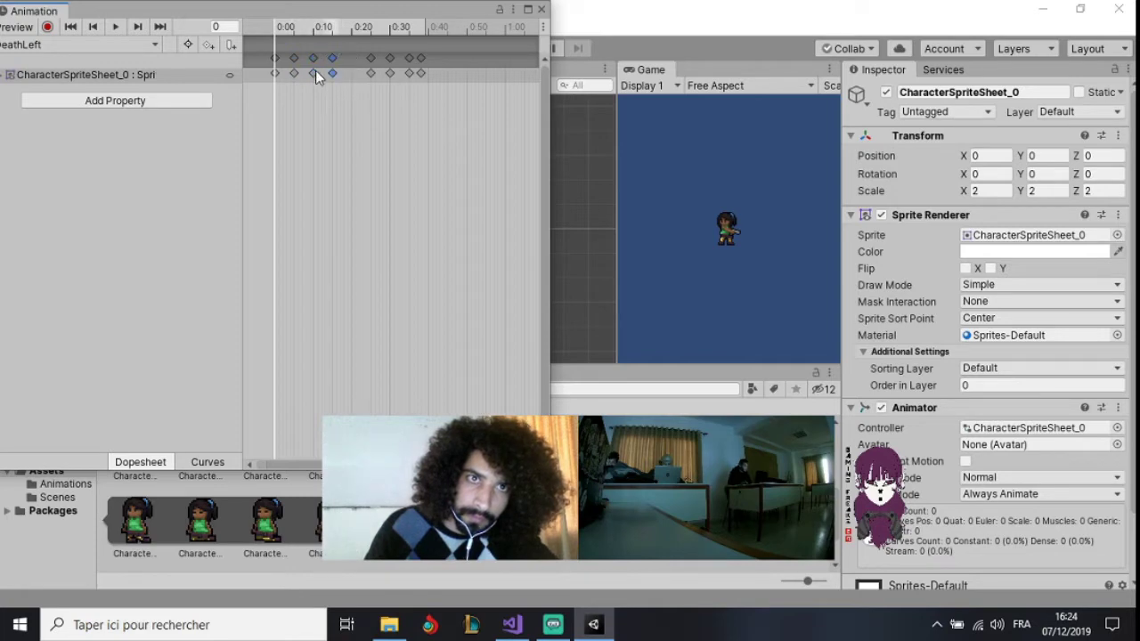
mouse_move(373, 78)
left_mouse_down()
mouse_move(353, 81)
mouse_move(405, 76)
left_mouse_up()
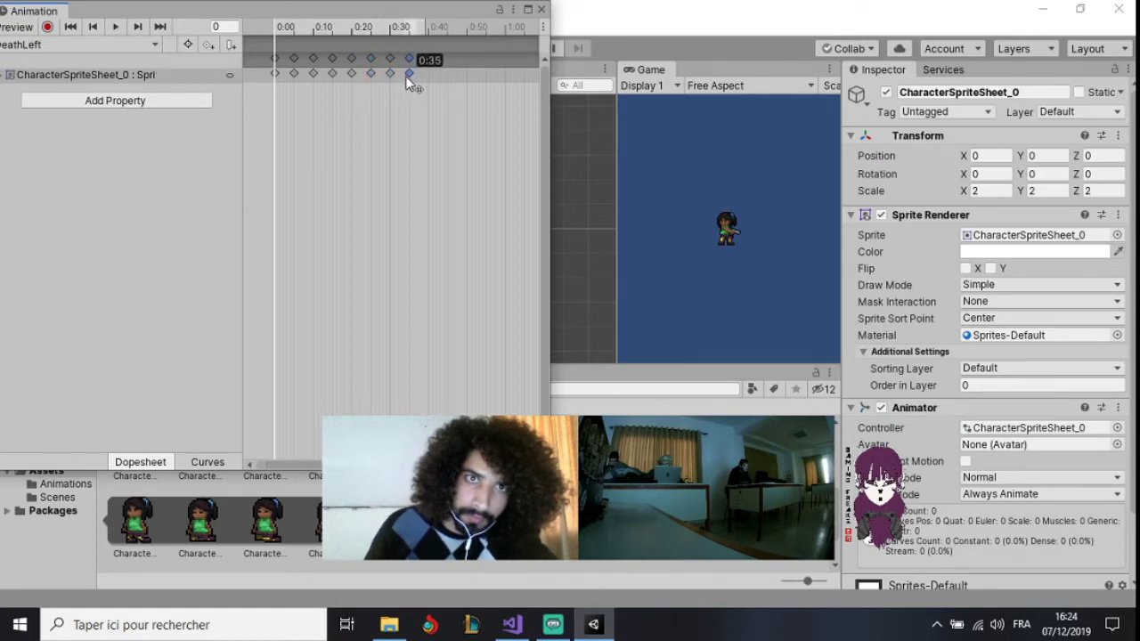
left_click(92, 41)
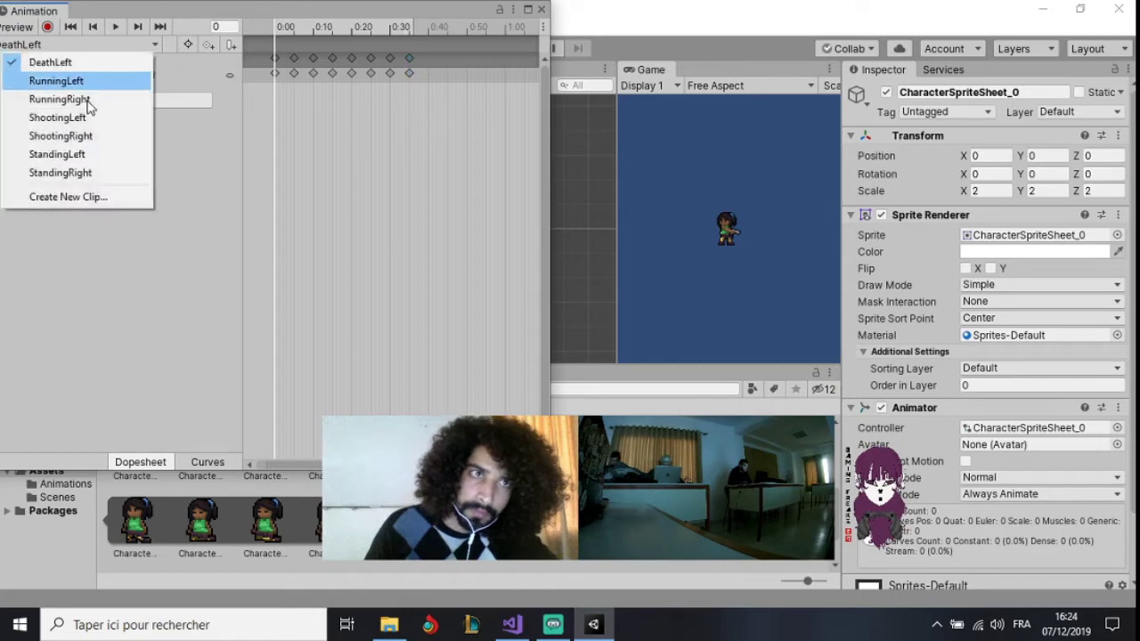
Create a DeathRight.anim clip in Assets/Animations and keep it open for editing
left_click(68, 197)
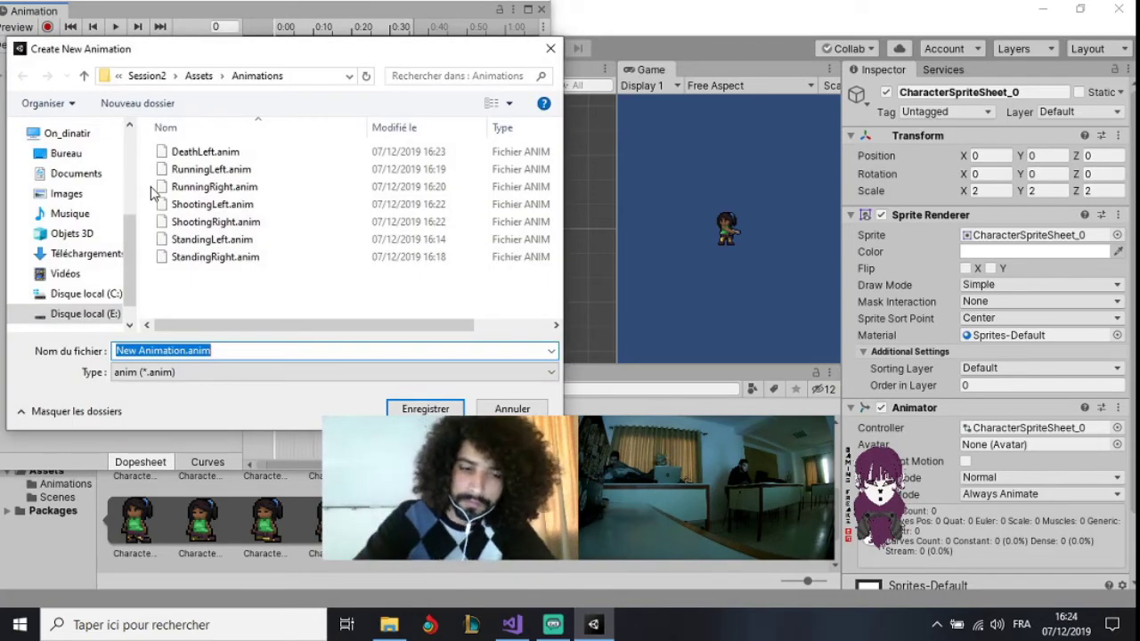
type("Death")
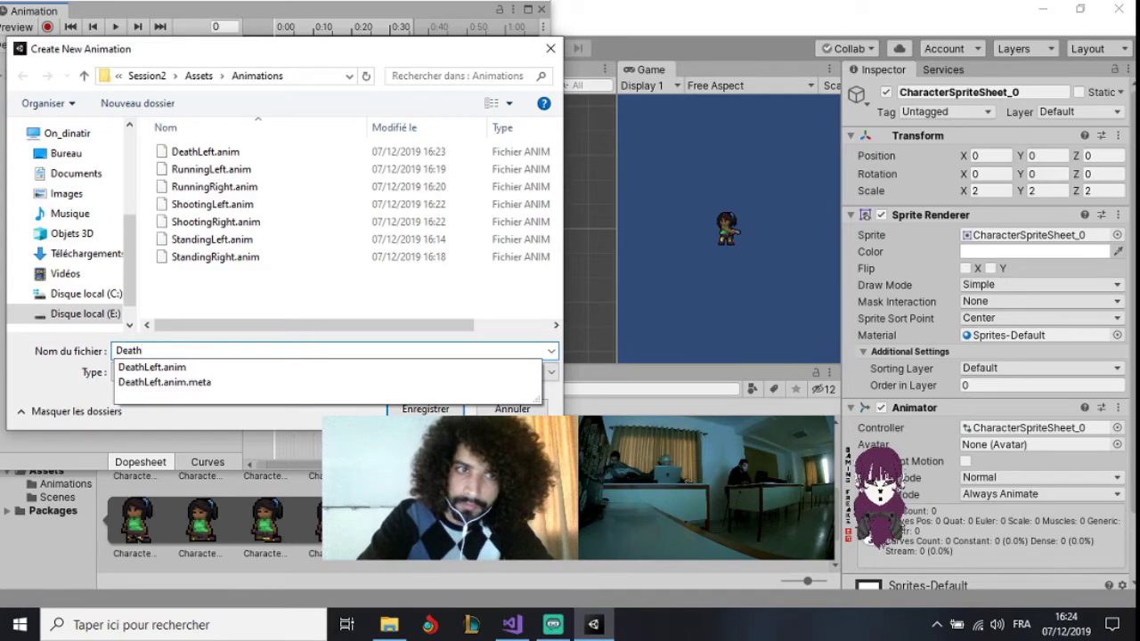
type("Right")
key("Return")
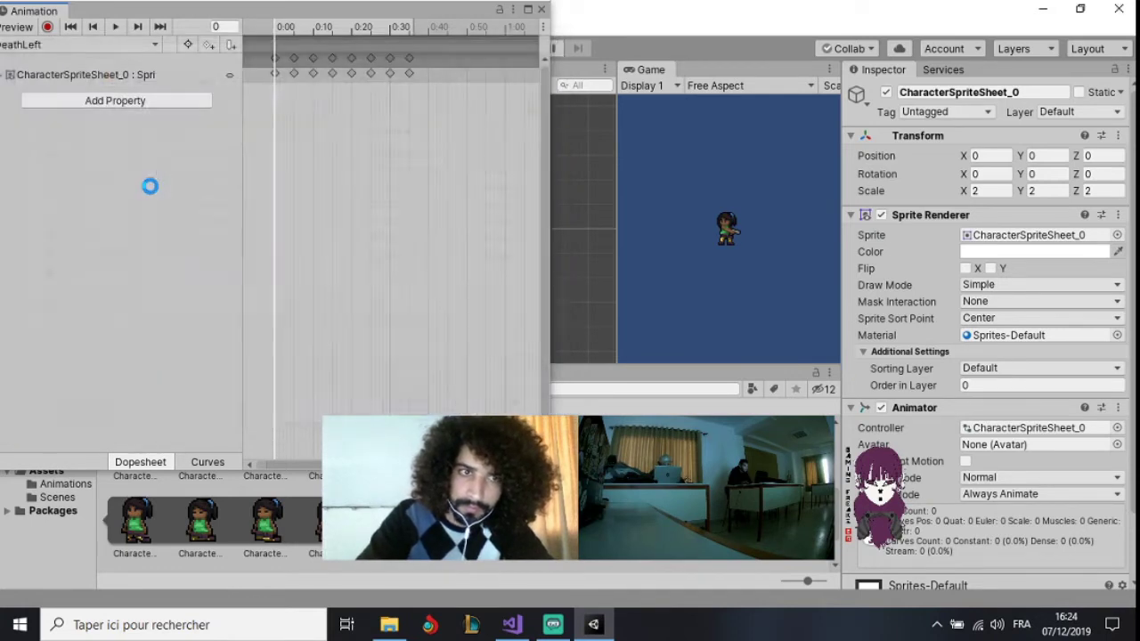
left_click(126, 46)
left_click(124, 43)
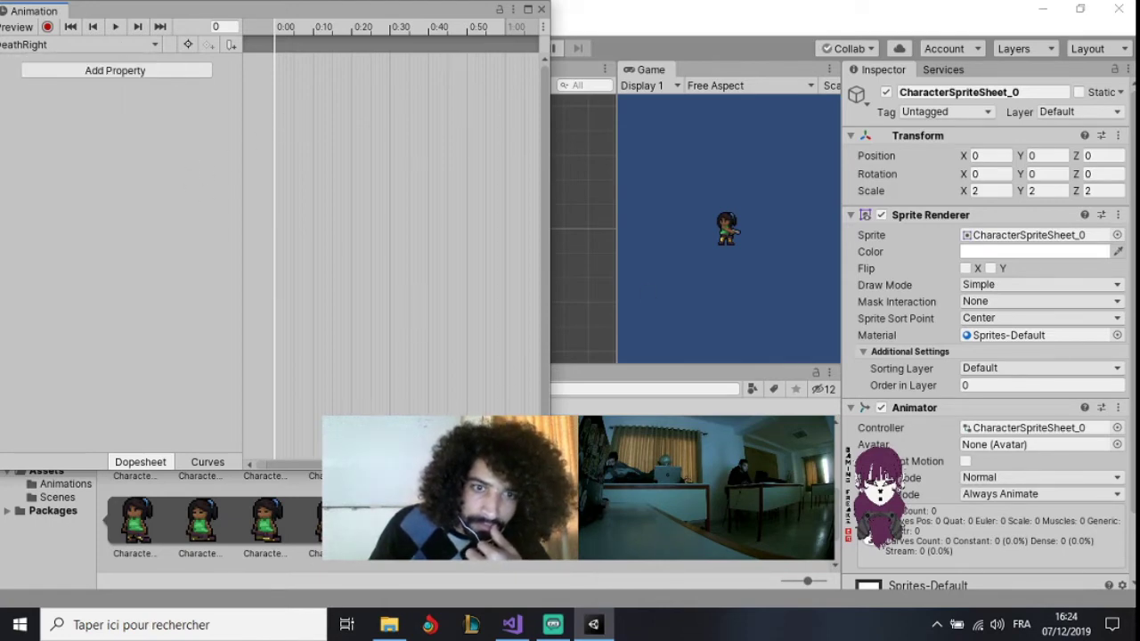
Add the first death sprites to DeathRight as keyframes from 0:00 to about 0:35
left_click_drag(348, 521, 273, 105)
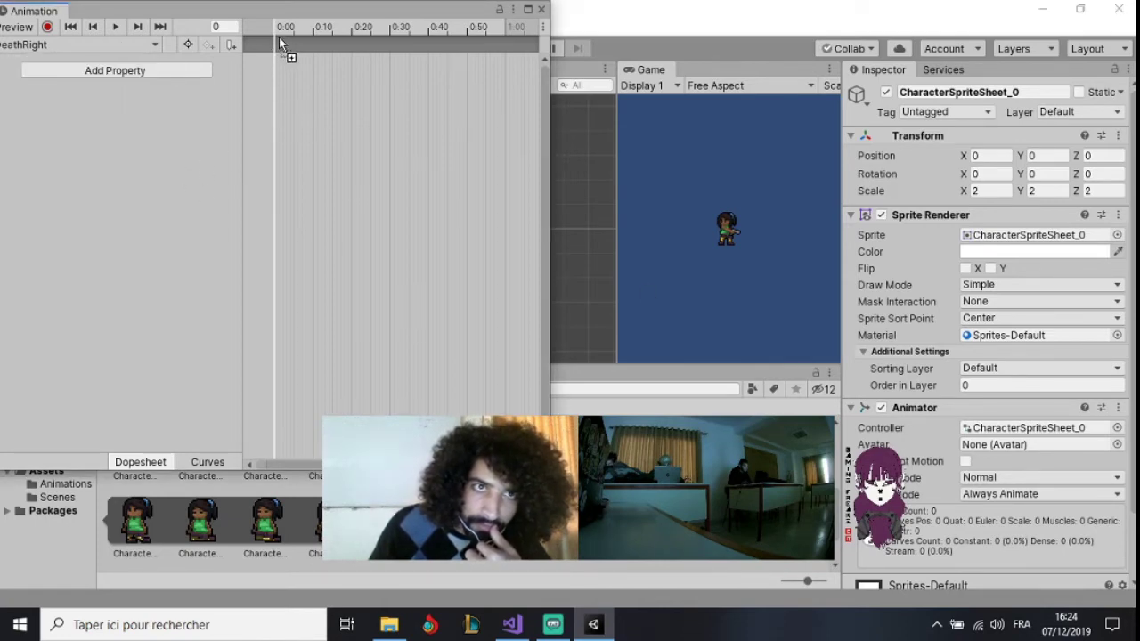
left_click_drag(279, 40, 279, 46)
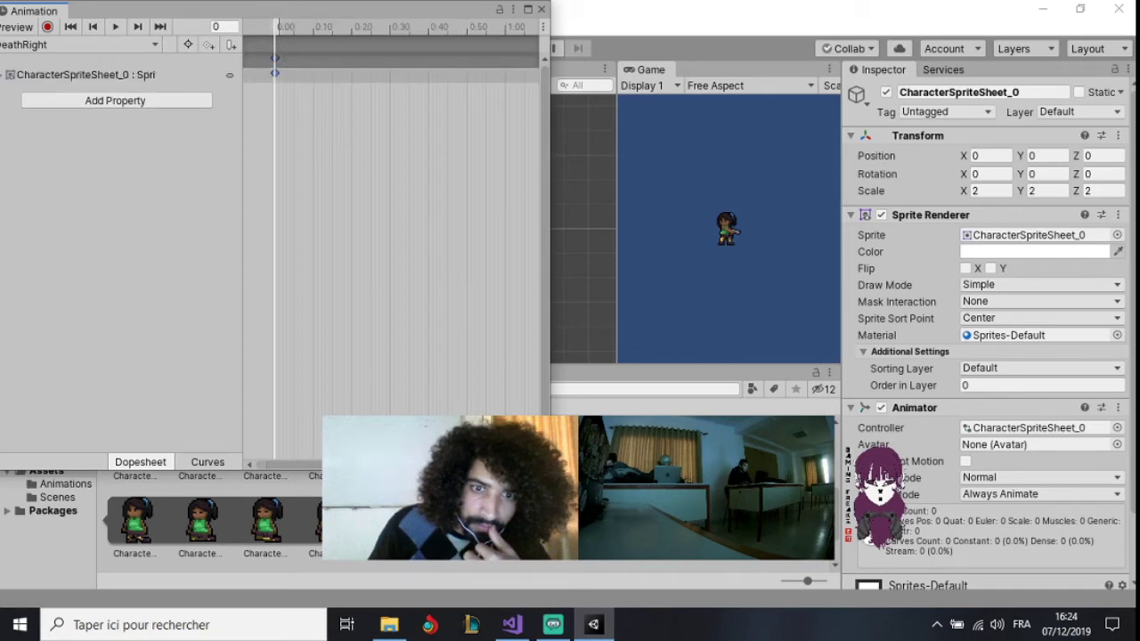
left_click_drag(136, 521, 310, 74)
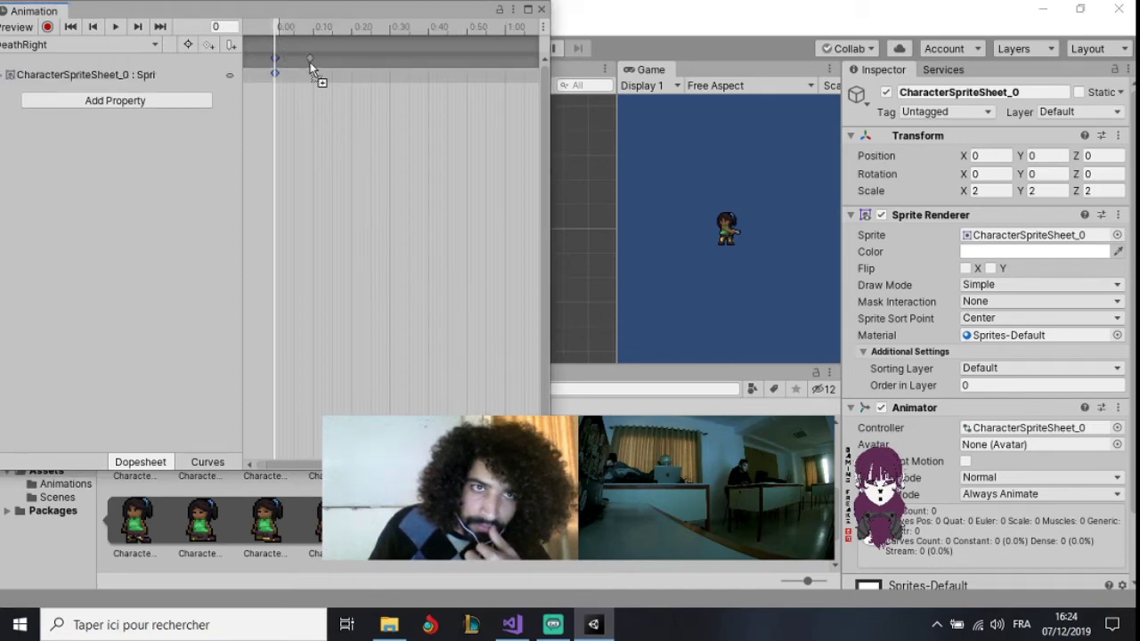
left_click_drag(201, 521, 358, 59)
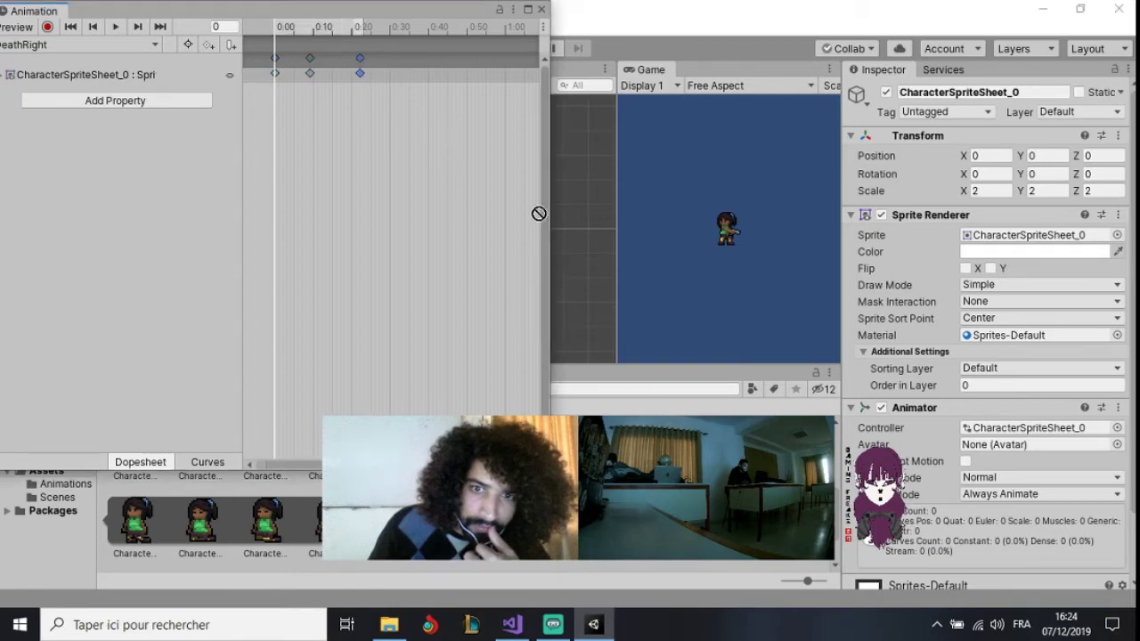
left_click_drag(266, 521, 390, 73)
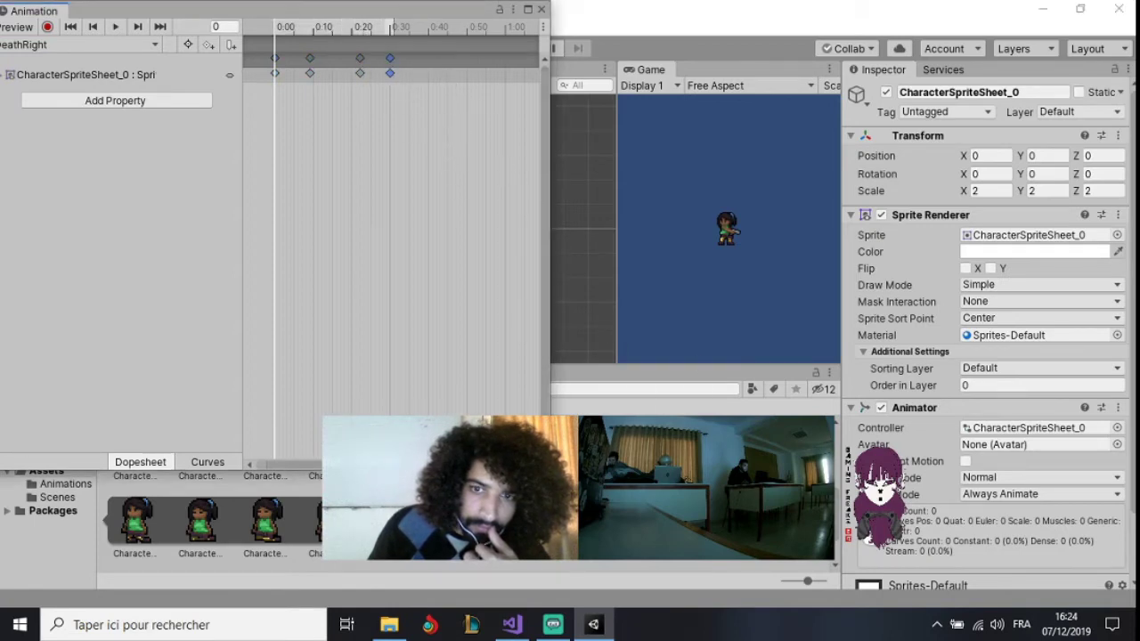
left_click_drag(331, 521, 410, 73)
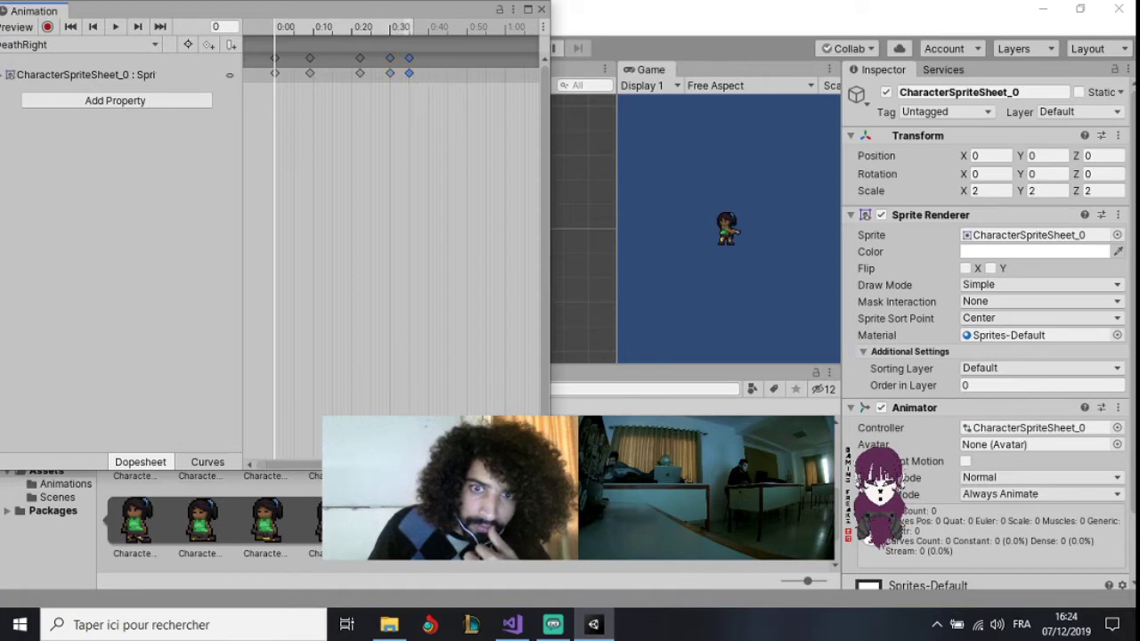
Add three more sprite keyframes at 0:40, 0:45 and 0:50, then clear the selection
scroll(297, 526, "down", 1)
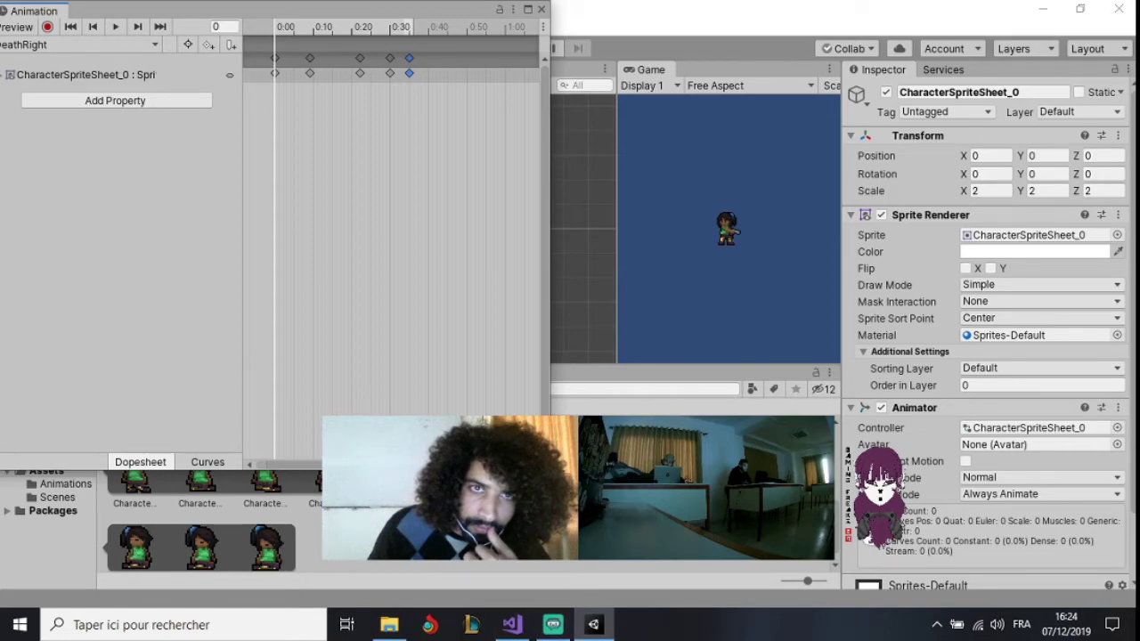
scroll(133, 554, "down", 1)
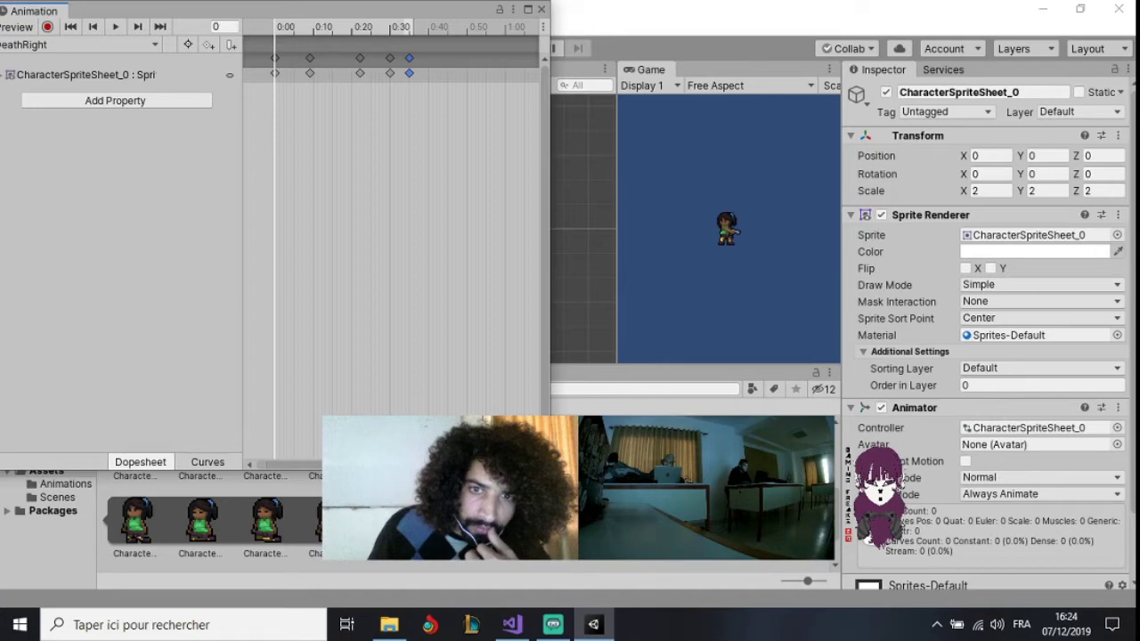
scroll(210, 521, "down", 2)
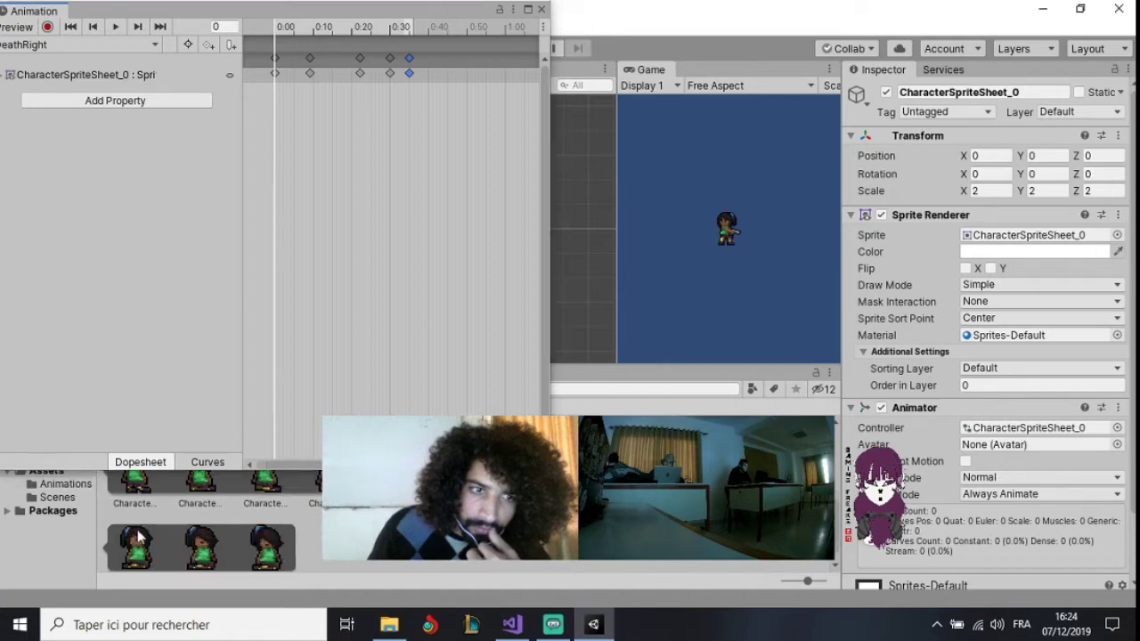
left_click_drag(267, 552, 432, 74)
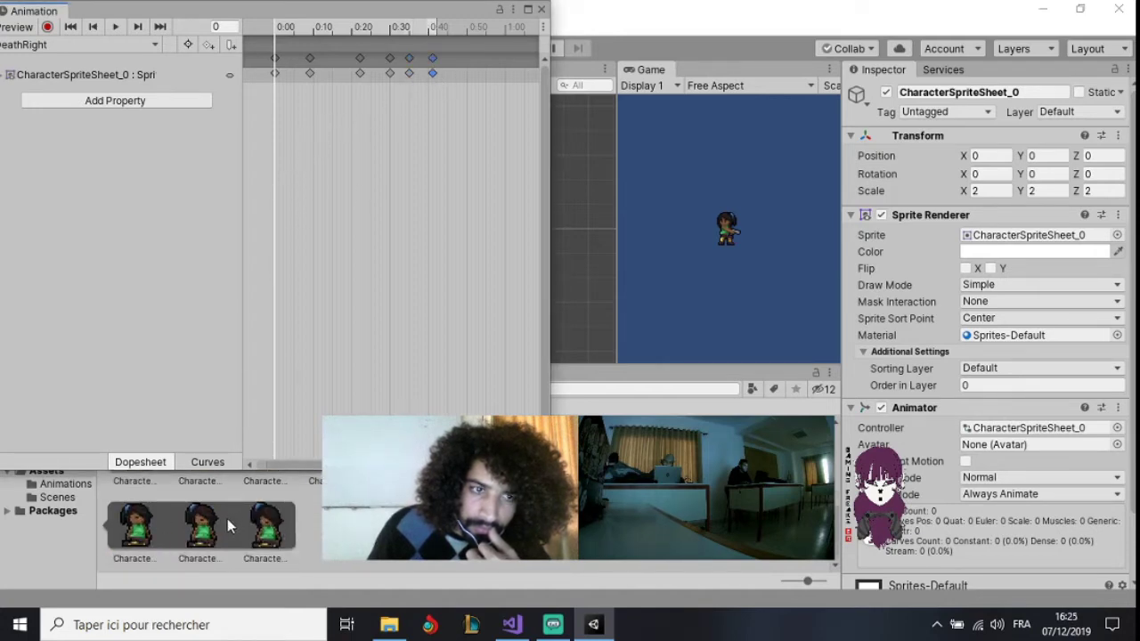
left_click_drag(227, 525, 456, 73)
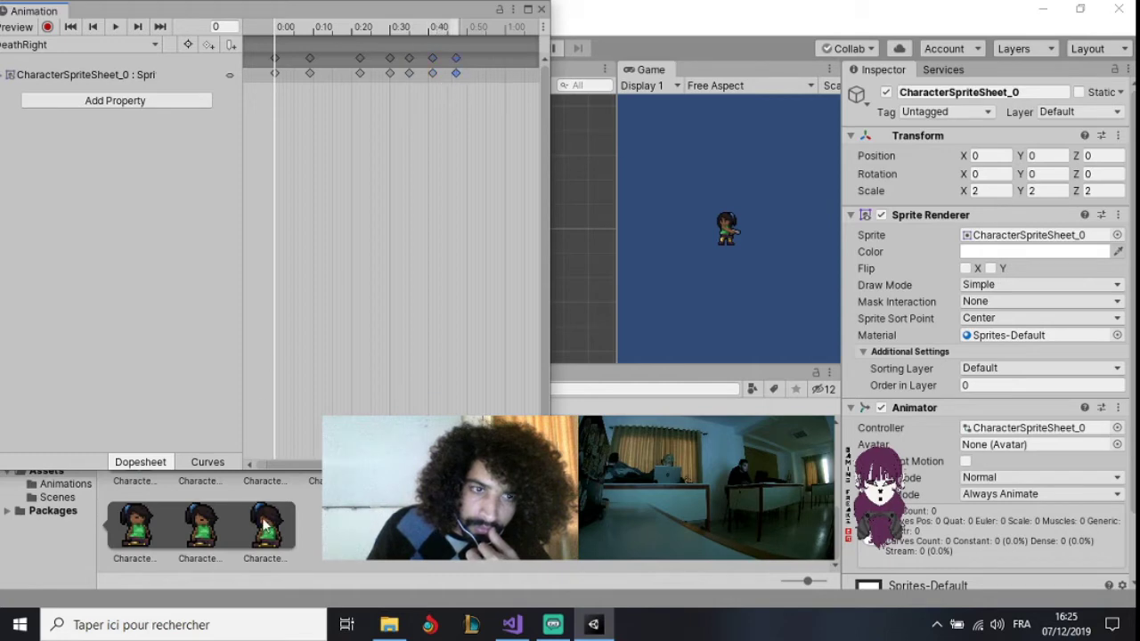
left_click_drag(267, 525, 471, 71)
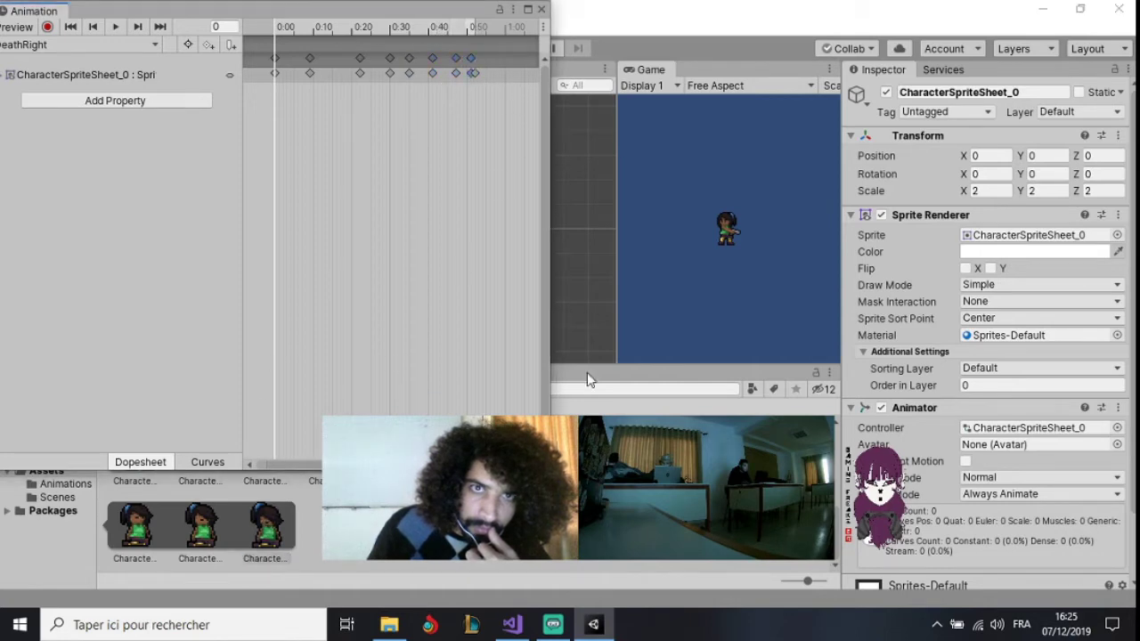
left_click(677, 563)
scroll(677, 562, "down", 1)
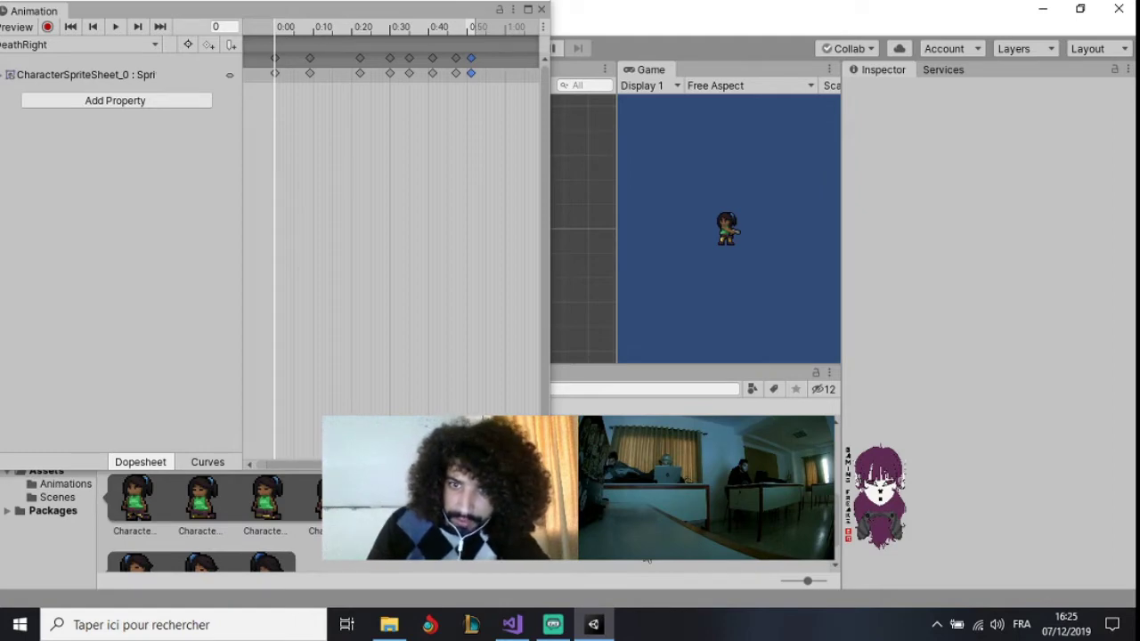
scroll(570, 561, "down", 1)
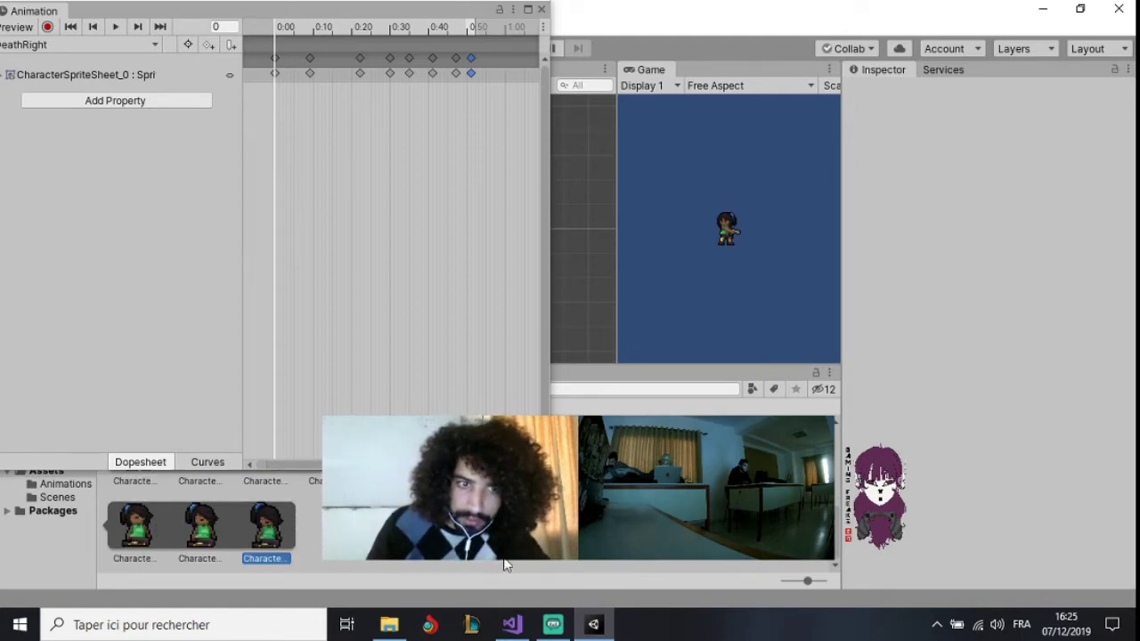
scroll(520, 567, "down", 1)
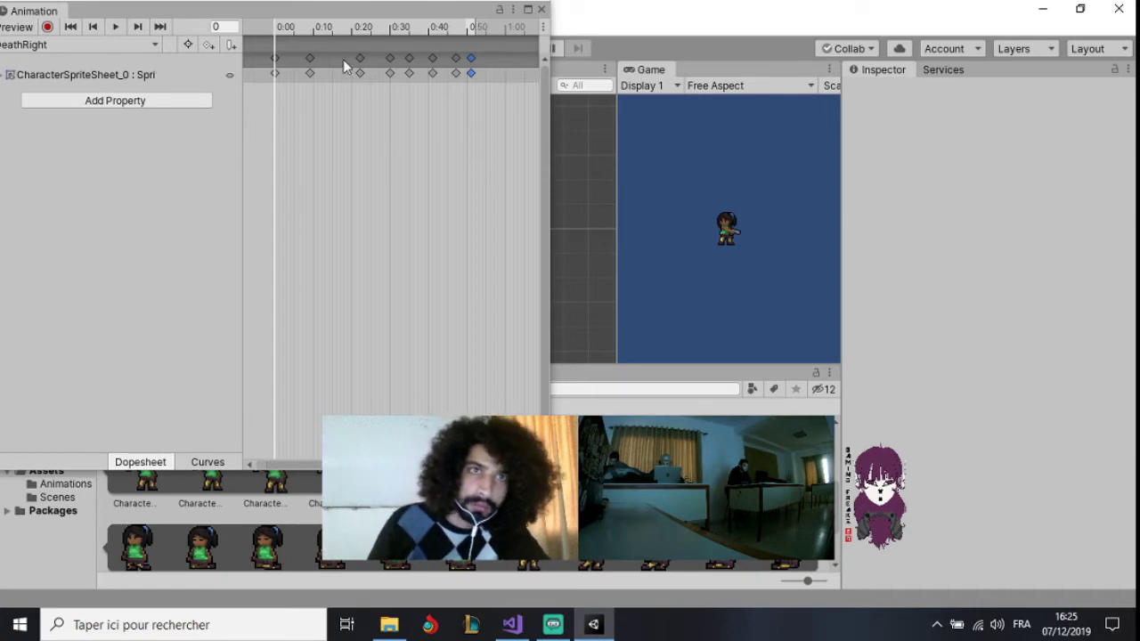
Drag DeathRight's keyframes left so all eight are evenly spaced, ending near 0:34
mouse_move(309, 72)
left_mouse_down()
mouse_move(294, 75)
mouse_move(312, 77)
left_mouse_up()
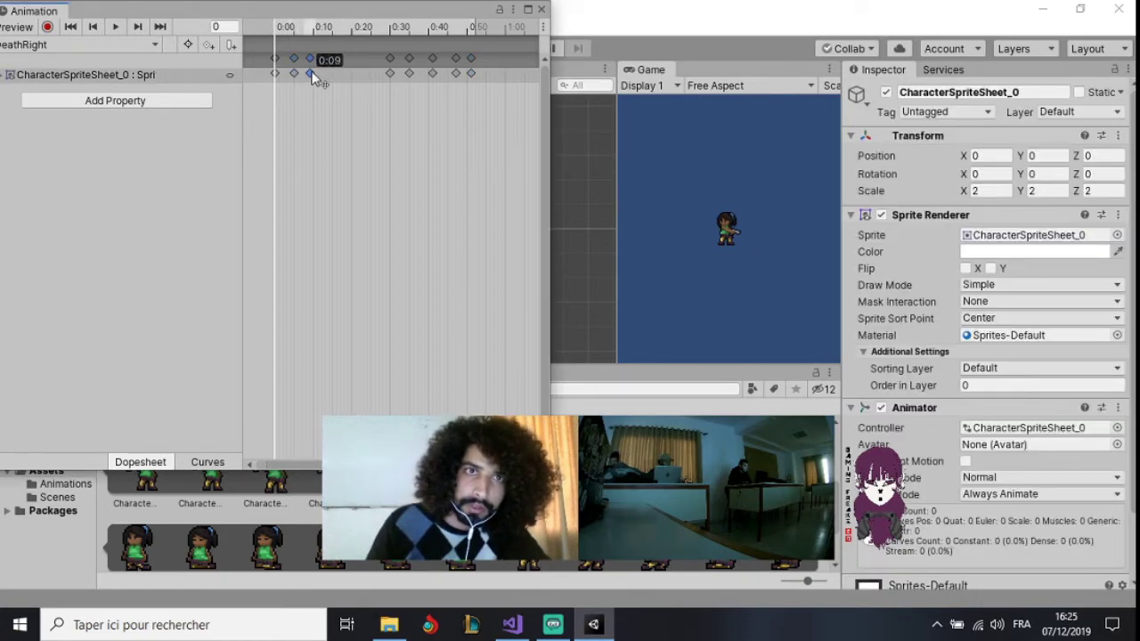
left_click_drag(391, 73, 328, 74)
left_click_drag(410, 72, 348, 71)
left_click(430, 73)
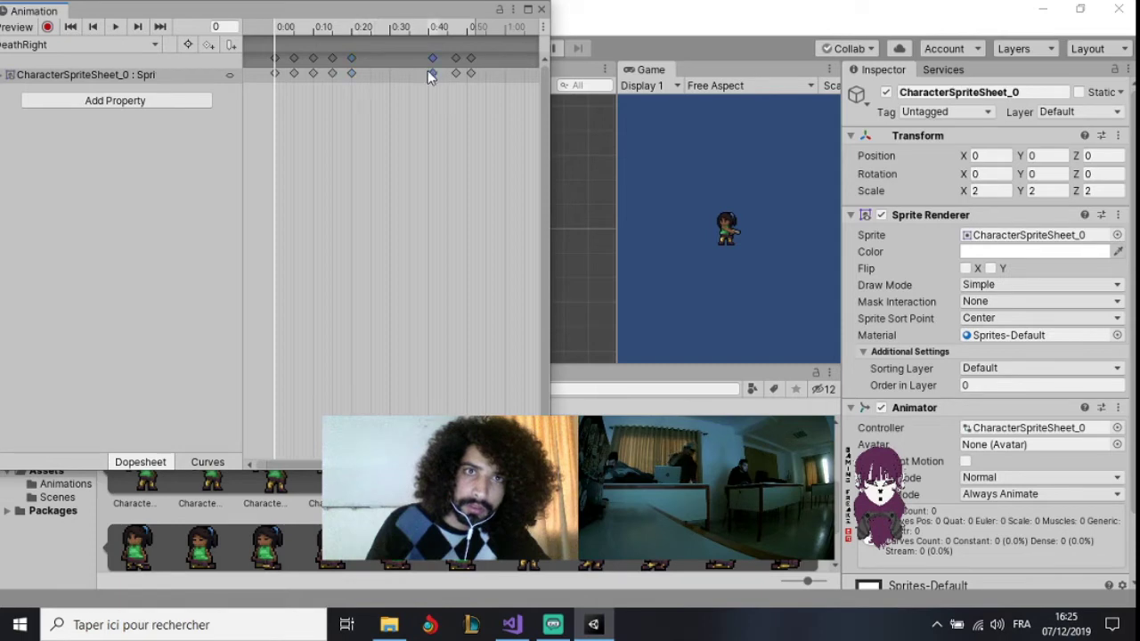
left_click_drag(431, 73, 371, 73)
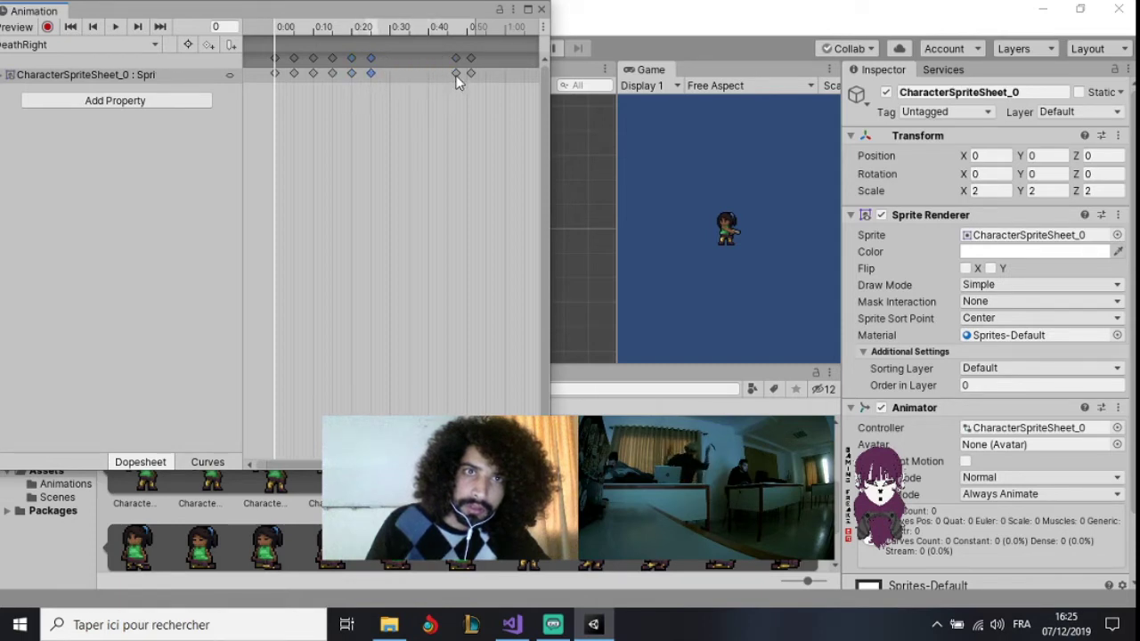
left_click_drag(456, 75, 391, 74)
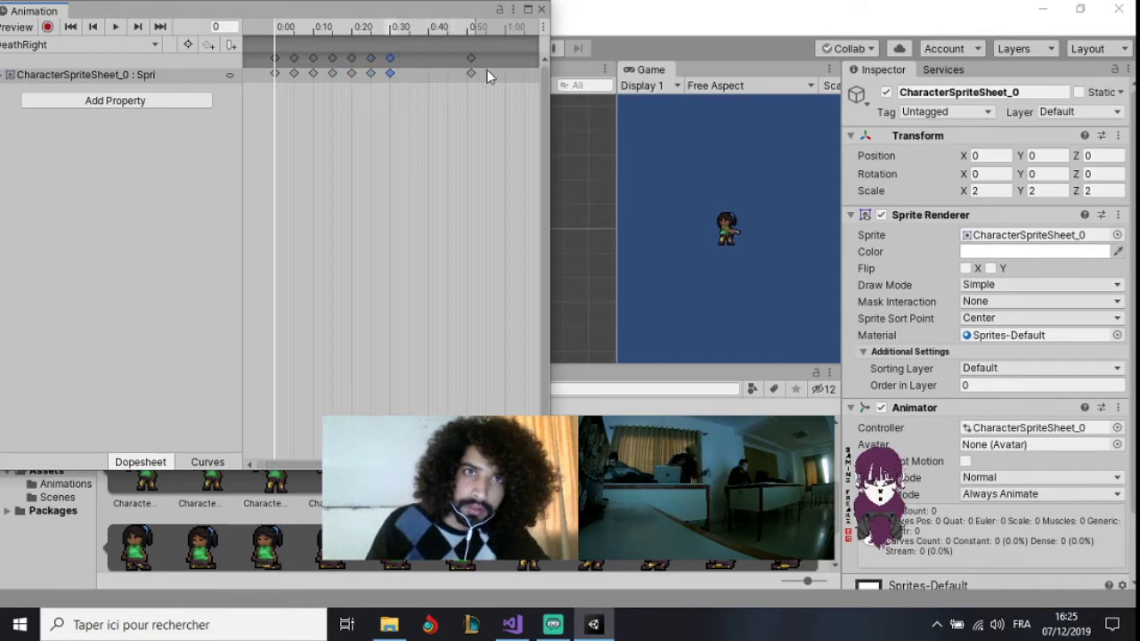
left_click_drag(472, 74, 407, 76)
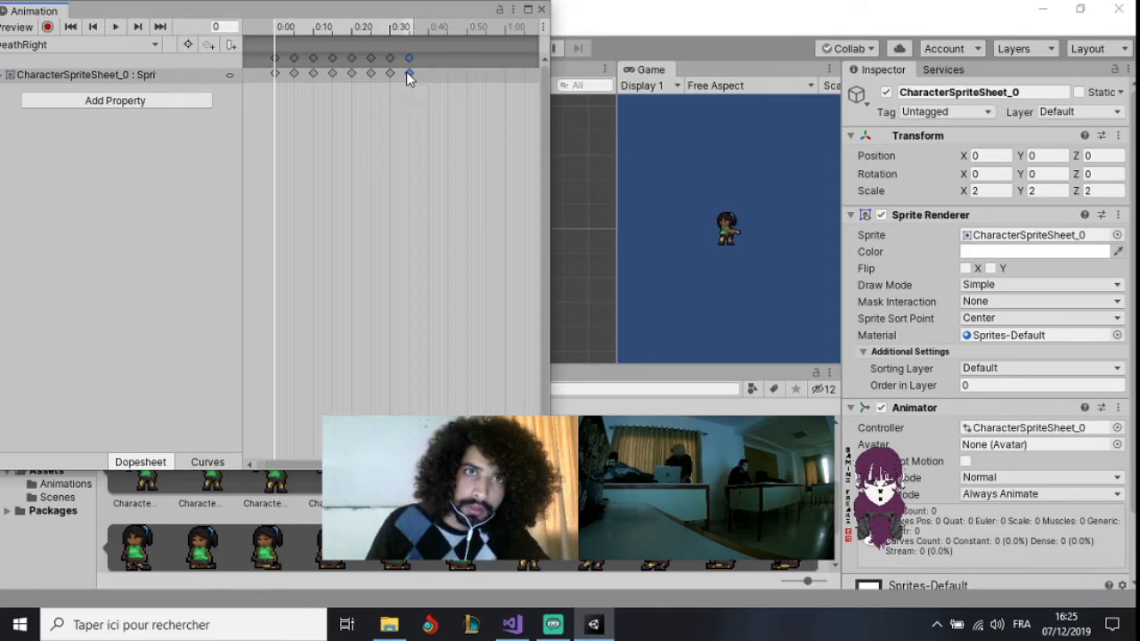
Switch the Animation window back to the DeathLeft clip
left_click(75, 46)
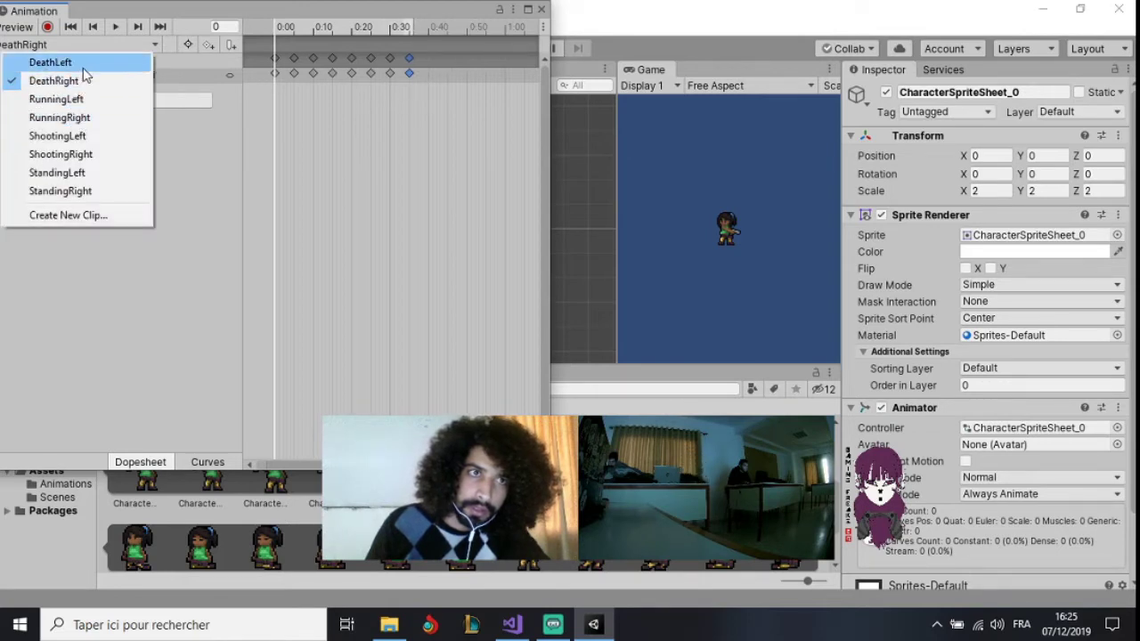
left_click(82, 66)
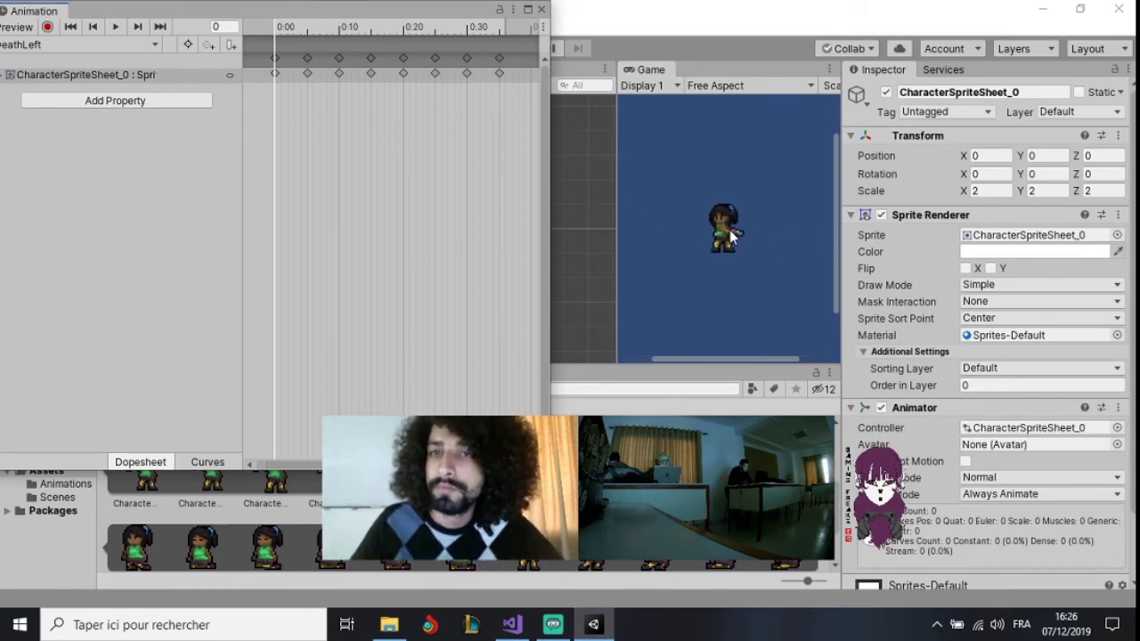
Preview the DeathLeft, DeathRight and RunningLeft clips in the Animation window
scroll(728, 234, "up", 2)
scroll(729, 233, "up", 1)
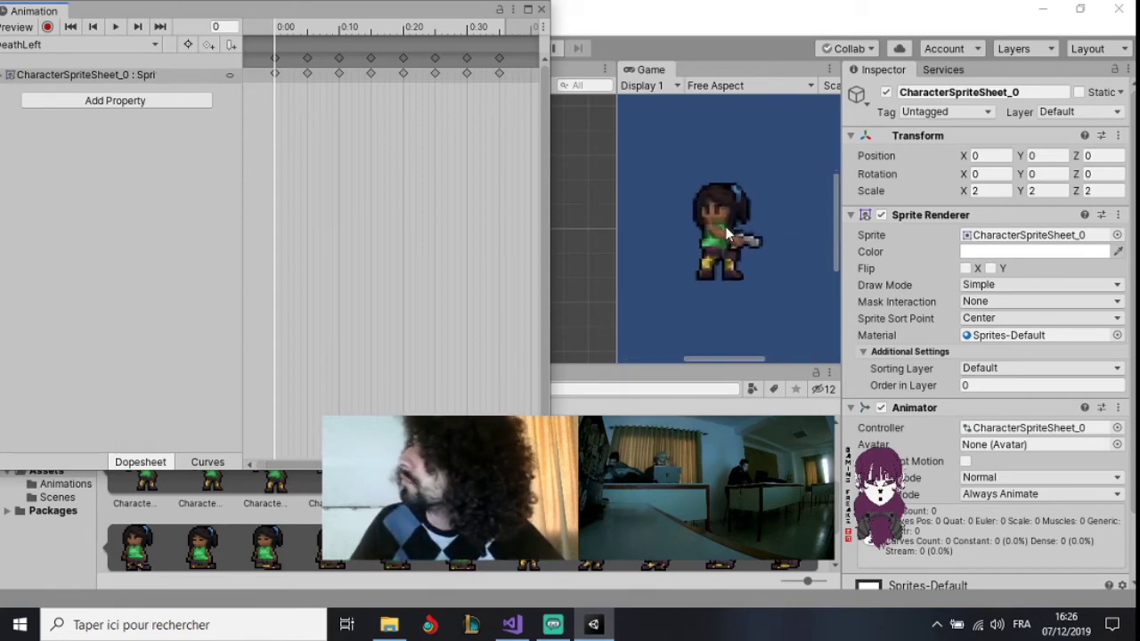
scroll(723, 240, "up", 1)
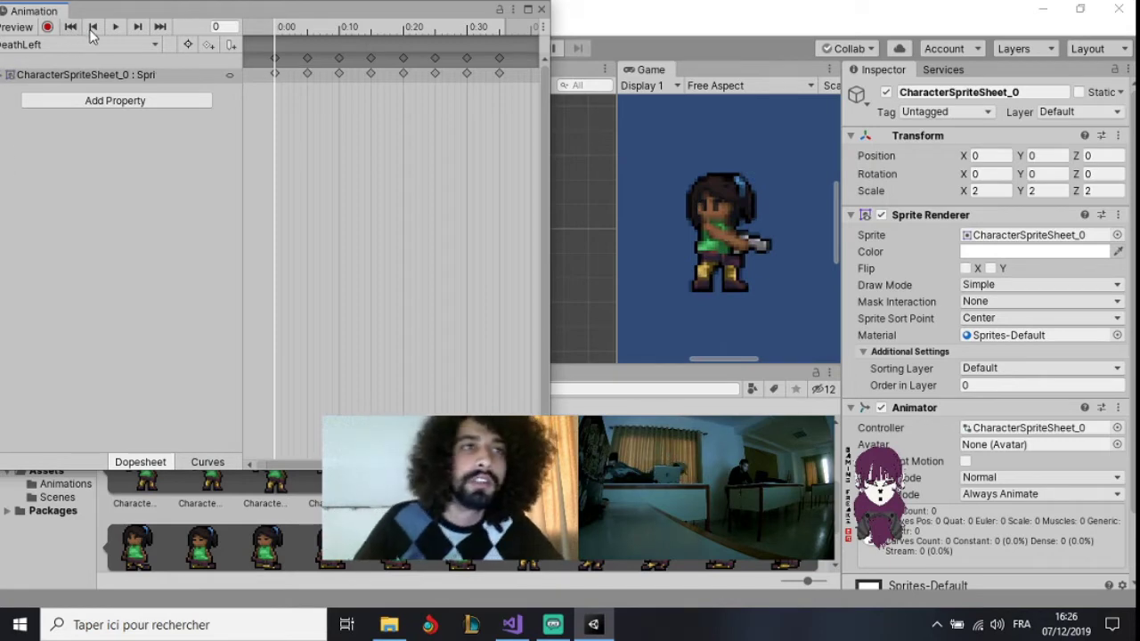
left_click(113, 28)
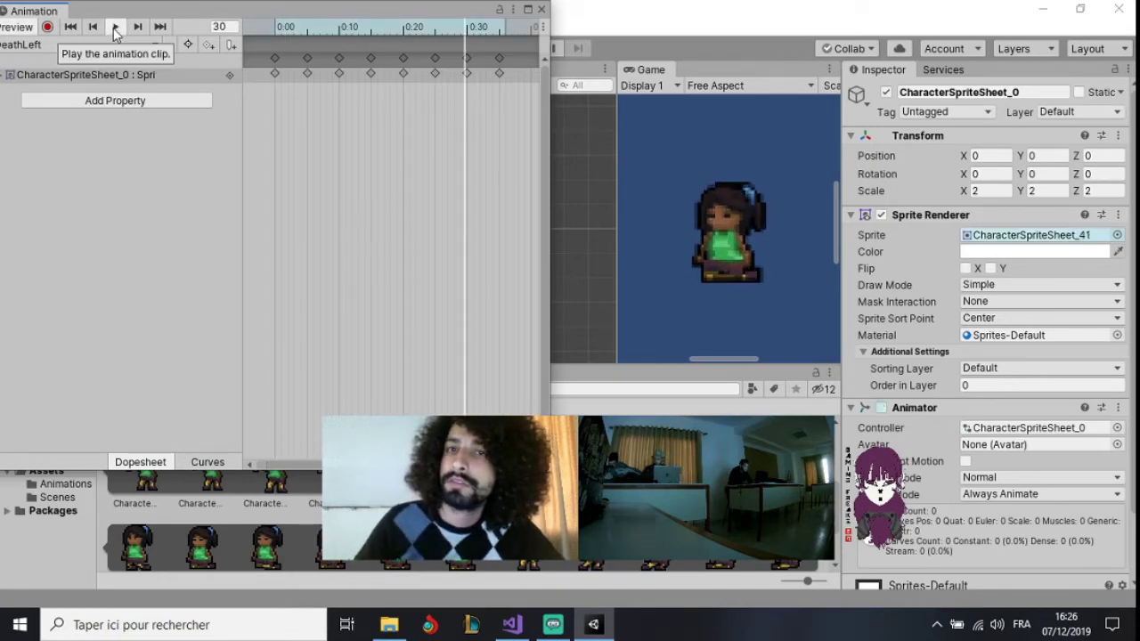
left_click_drag(147, 7, 239, 9)
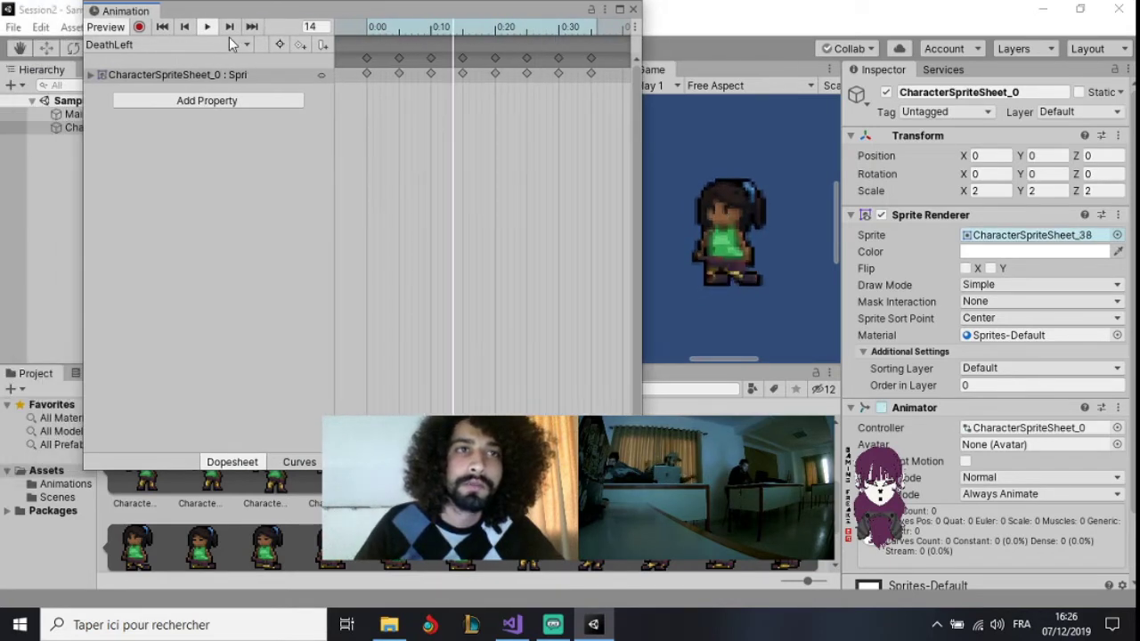
left_click(229, 43)
left_click(179, 81)
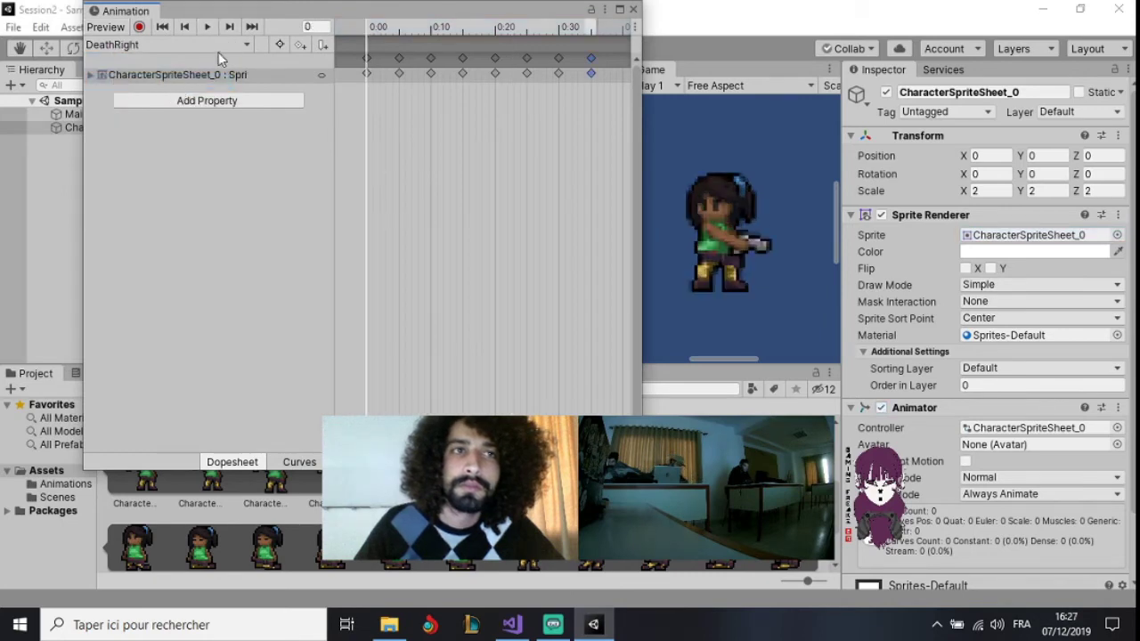
left_click(214, 29)
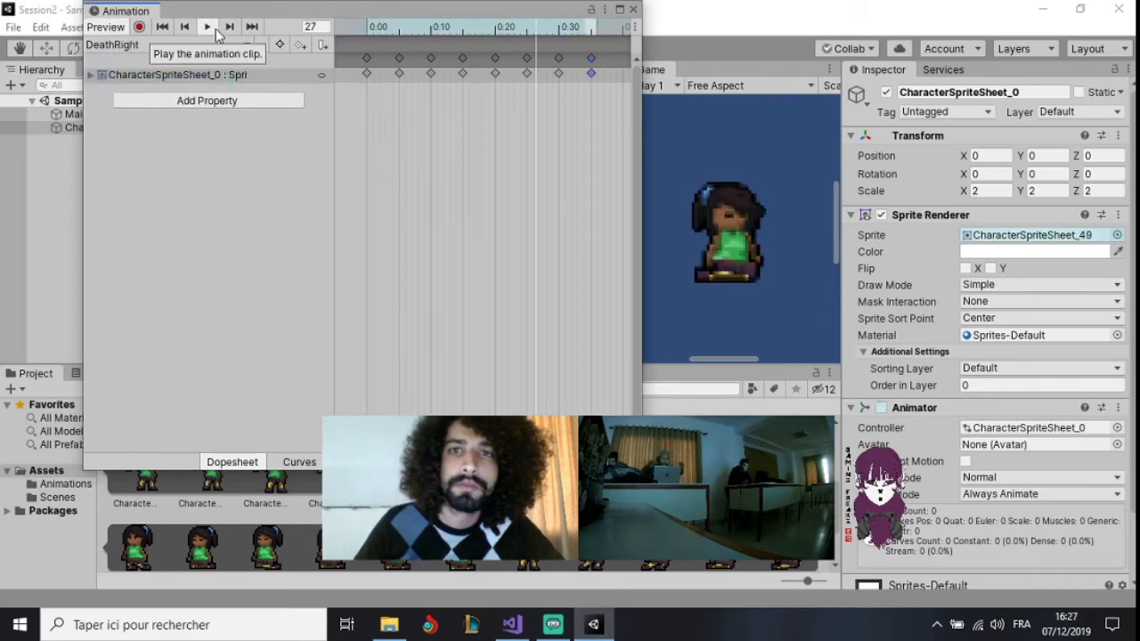
left_click(196, 44)
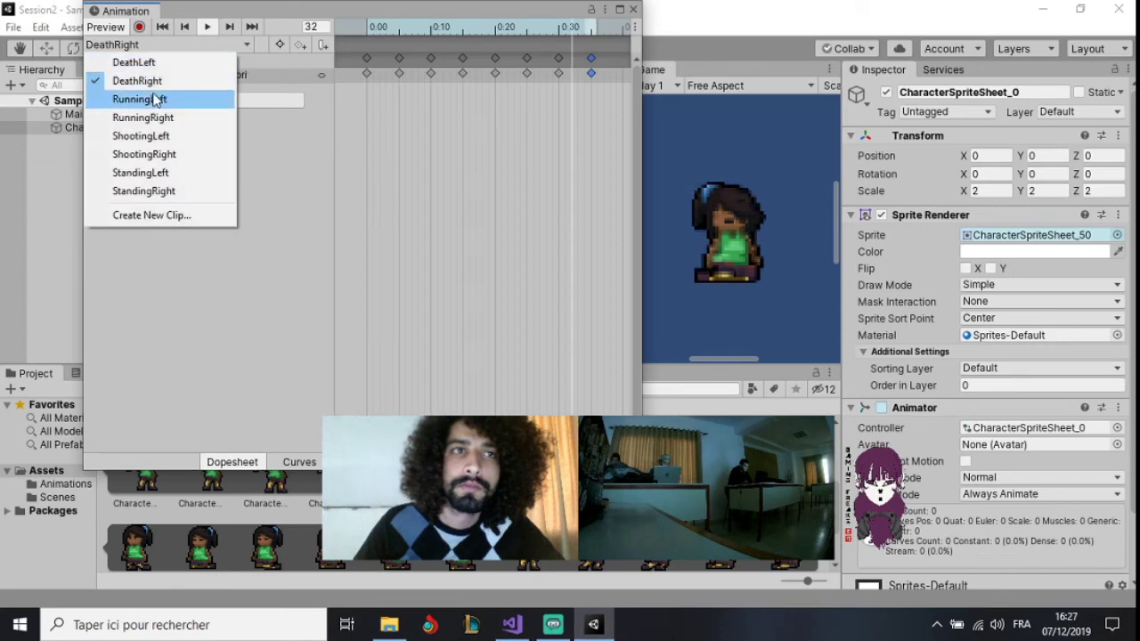
left_click(157, 99)
left_click(203, 29)
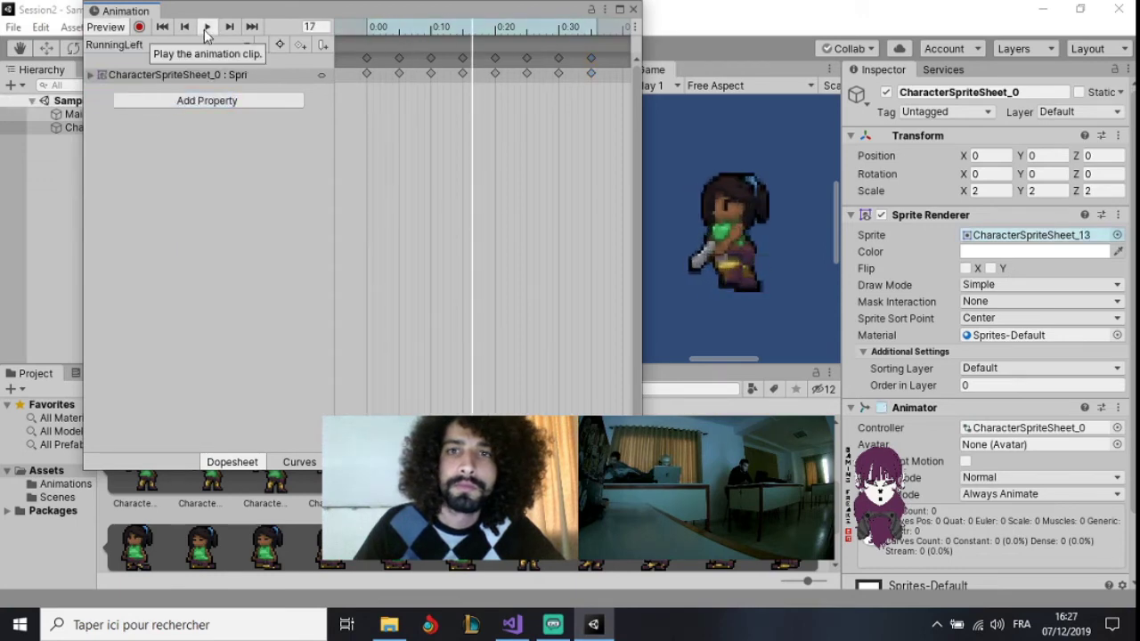
left_click(203, 29)
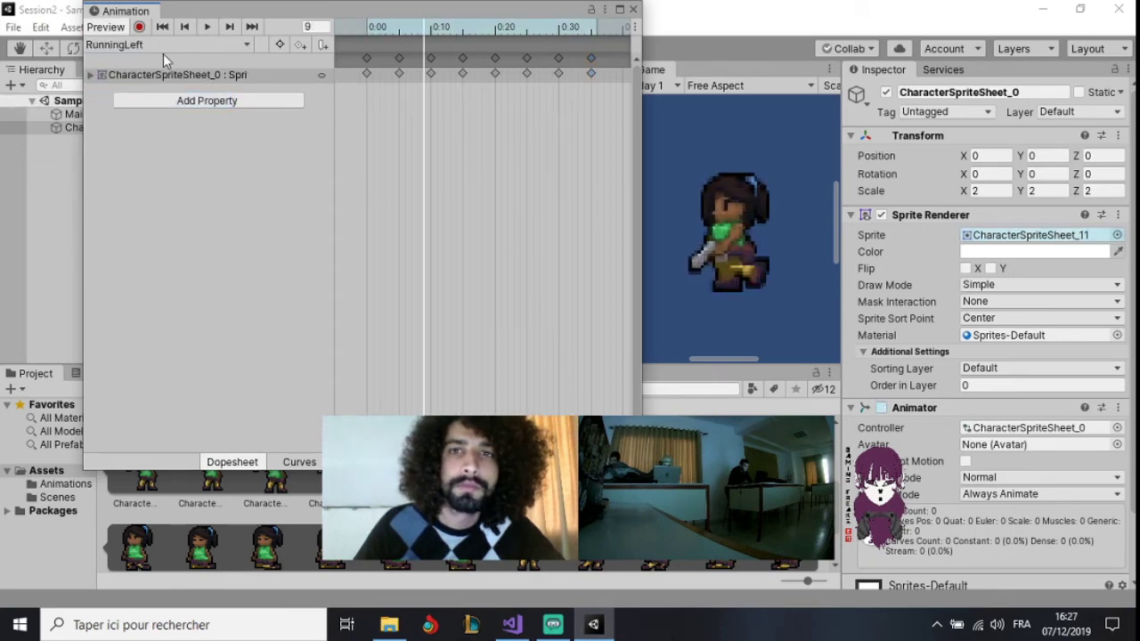
Preview the RunningRight, ShootingLeft and ShootingRight clips in turn
left_click(163, 49)
left_click(147, 122)
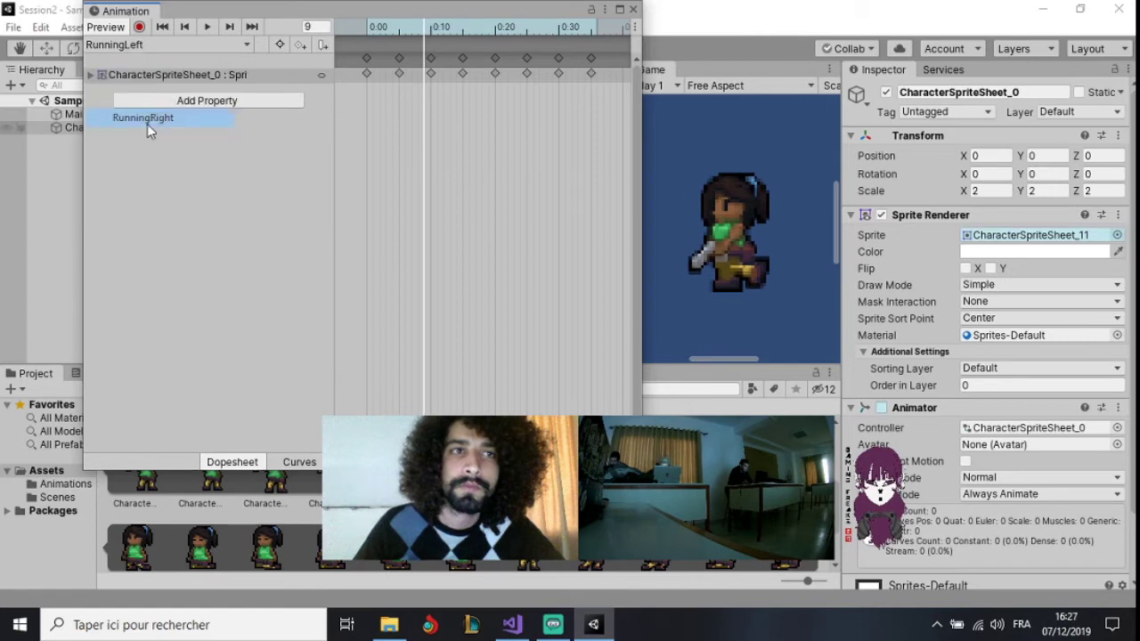
left_click(208, 27)
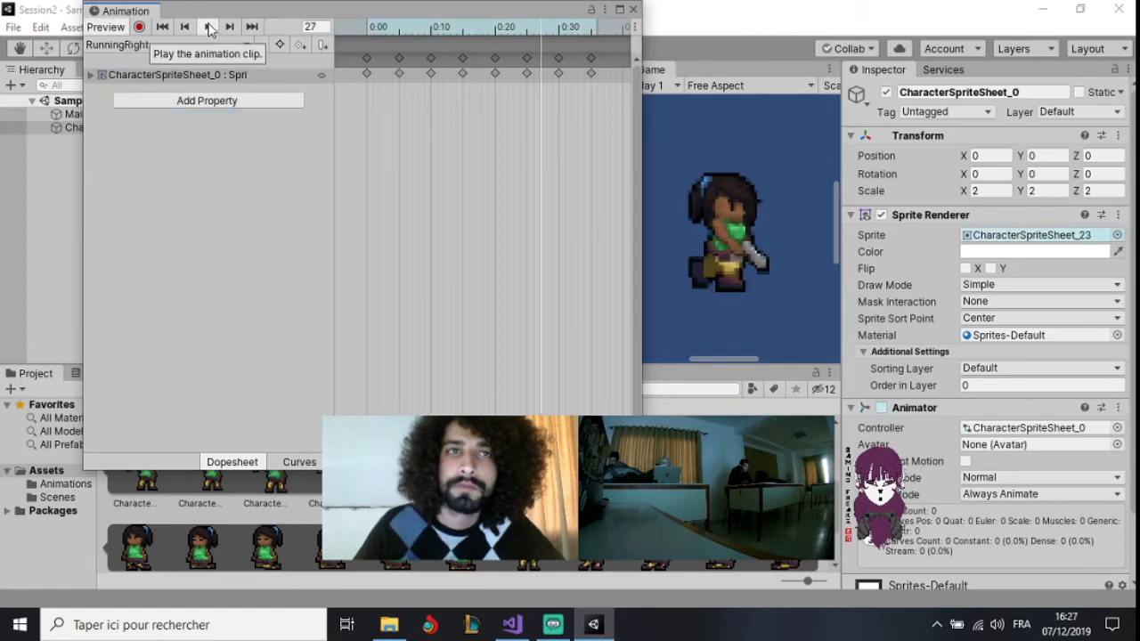
left_click(145, 49)
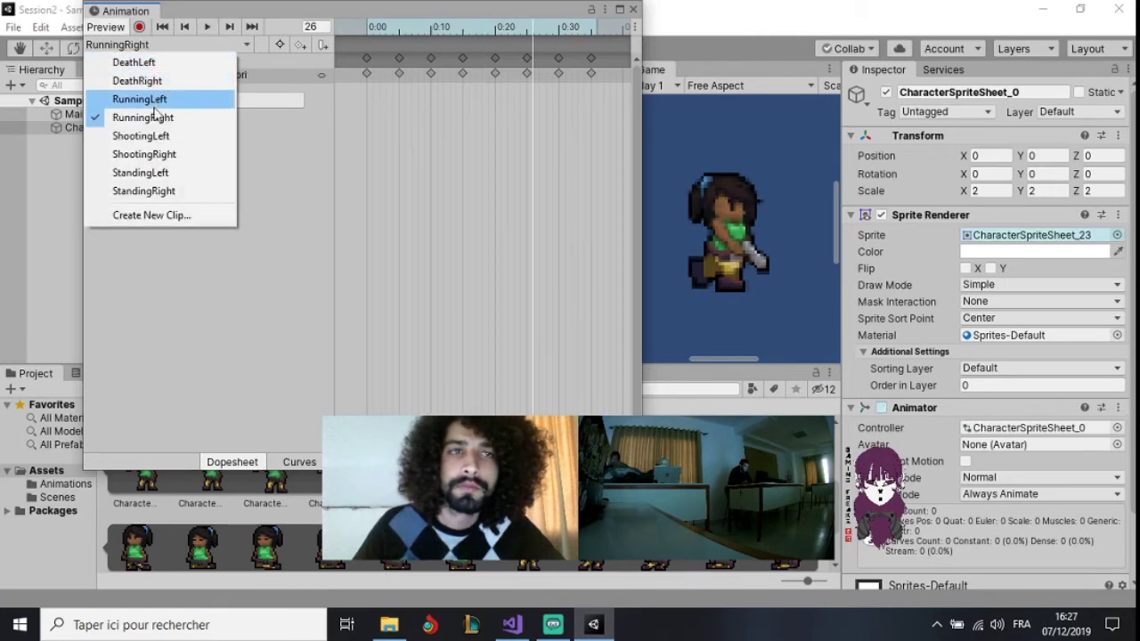
left_click(150, 134)
left_click(204, 28)
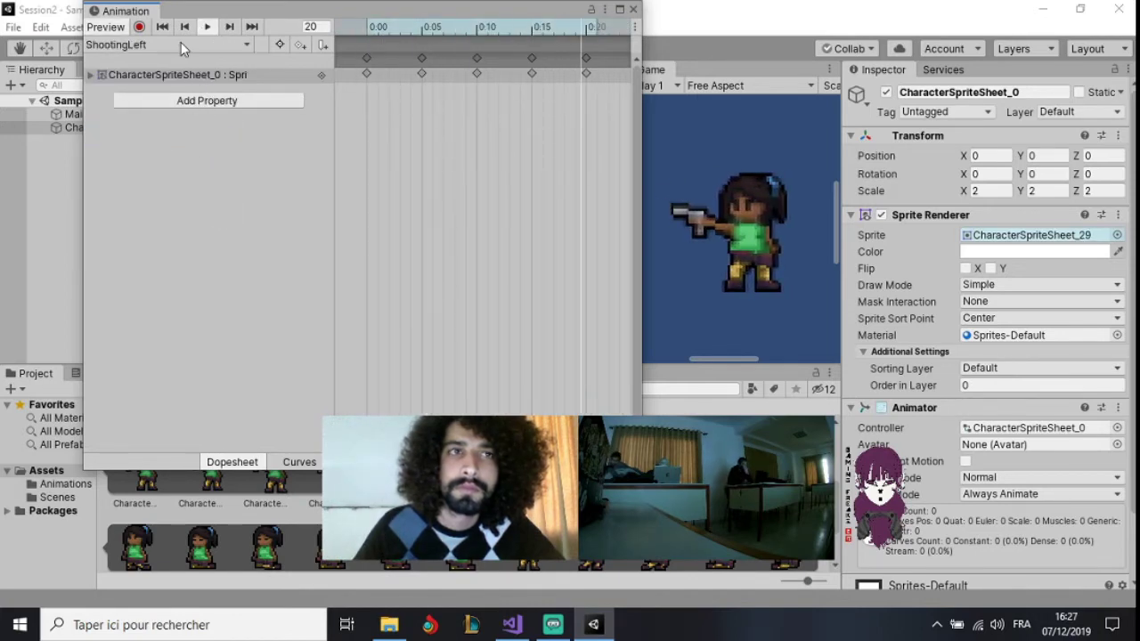
left_click(180, 44)
left_click(168, 156)
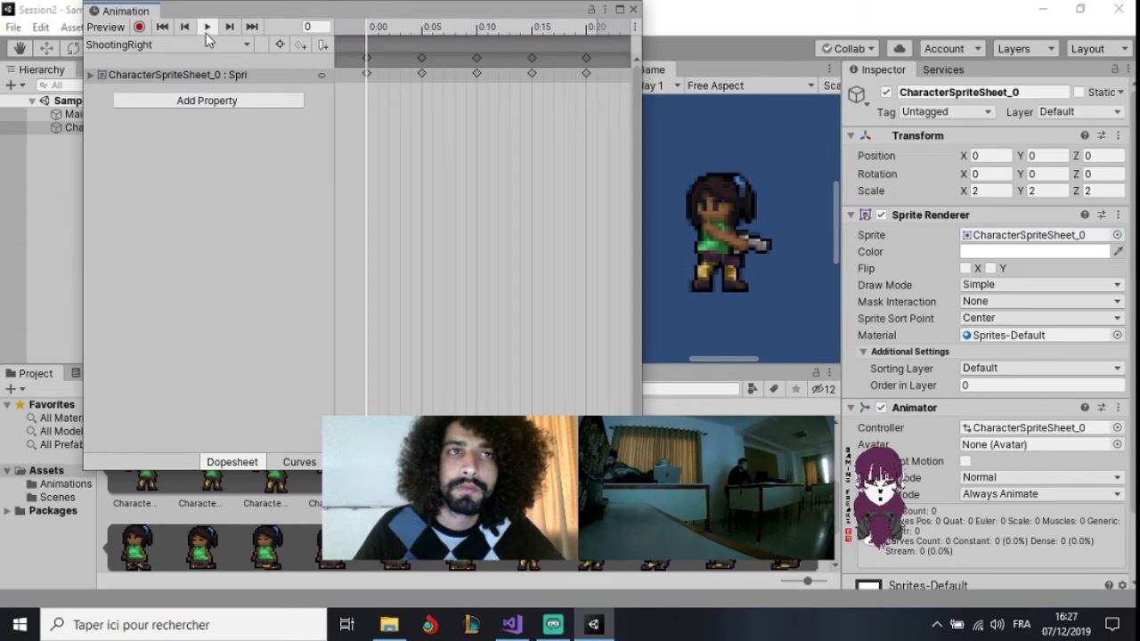
left_click(206, 31)
left_click(206, 31)
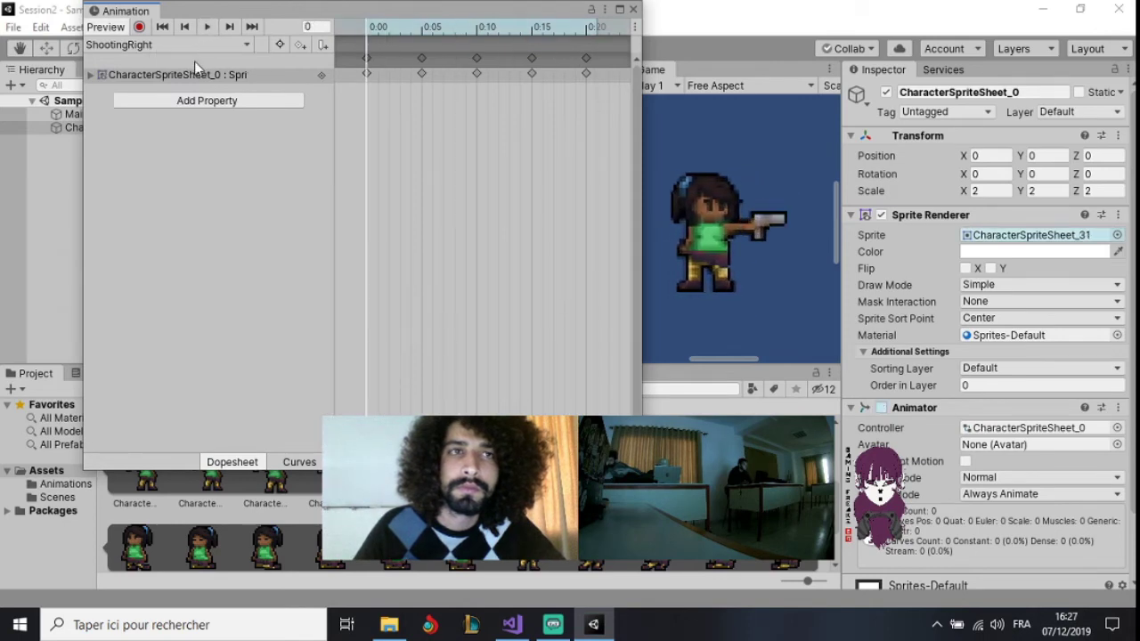
Preview StandingLeft, then play and stop StandingRight, leaving it loaded
left_click(192, 45)
left_click(169, 173)
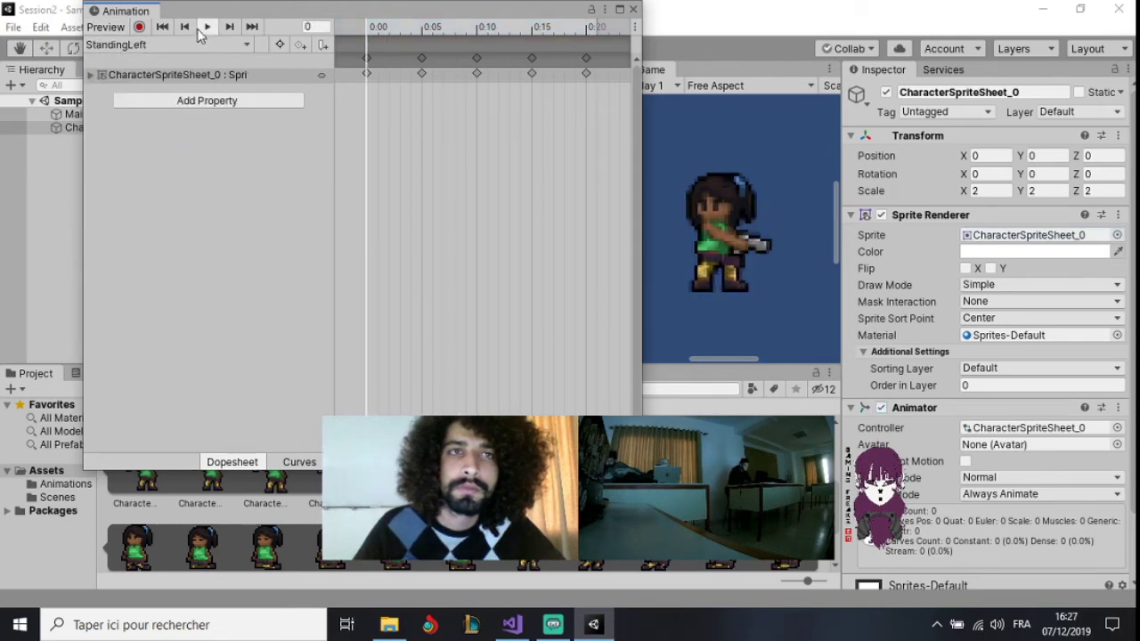
left_click(205, 27)
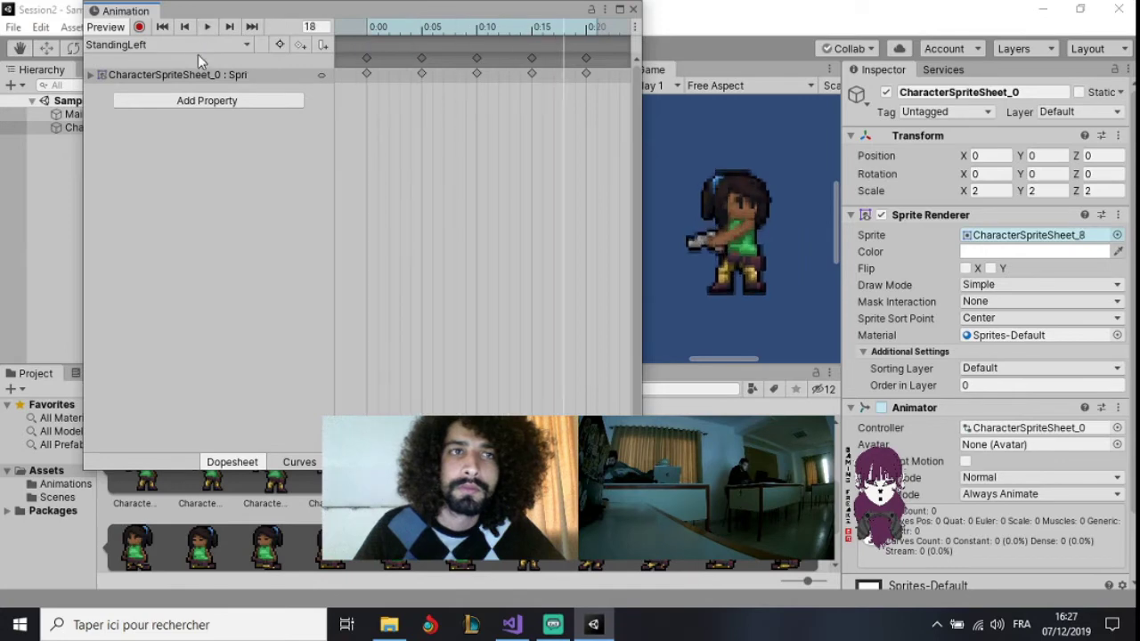
left_click(194, 47)
left_click(143, 191)
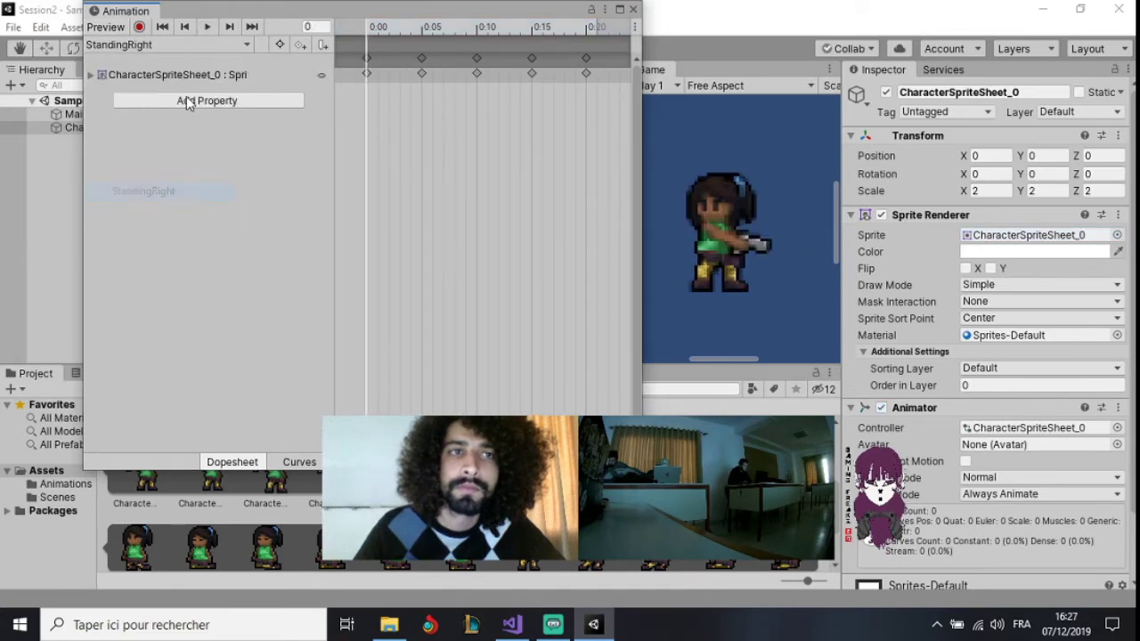
left_click(206, 28)
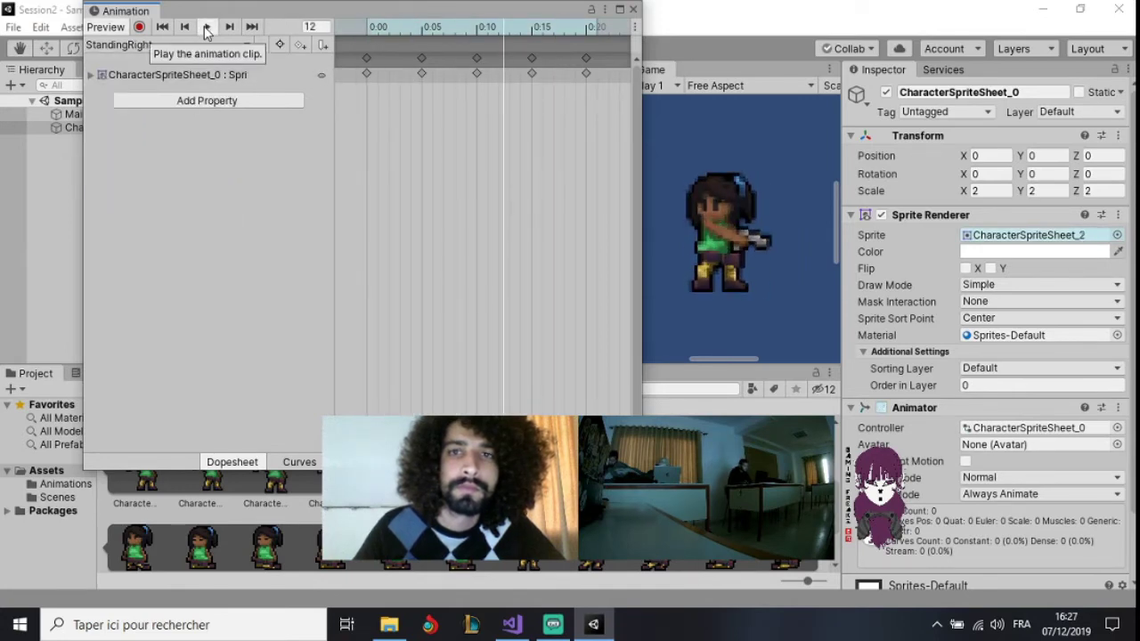
left_click(204, 30)
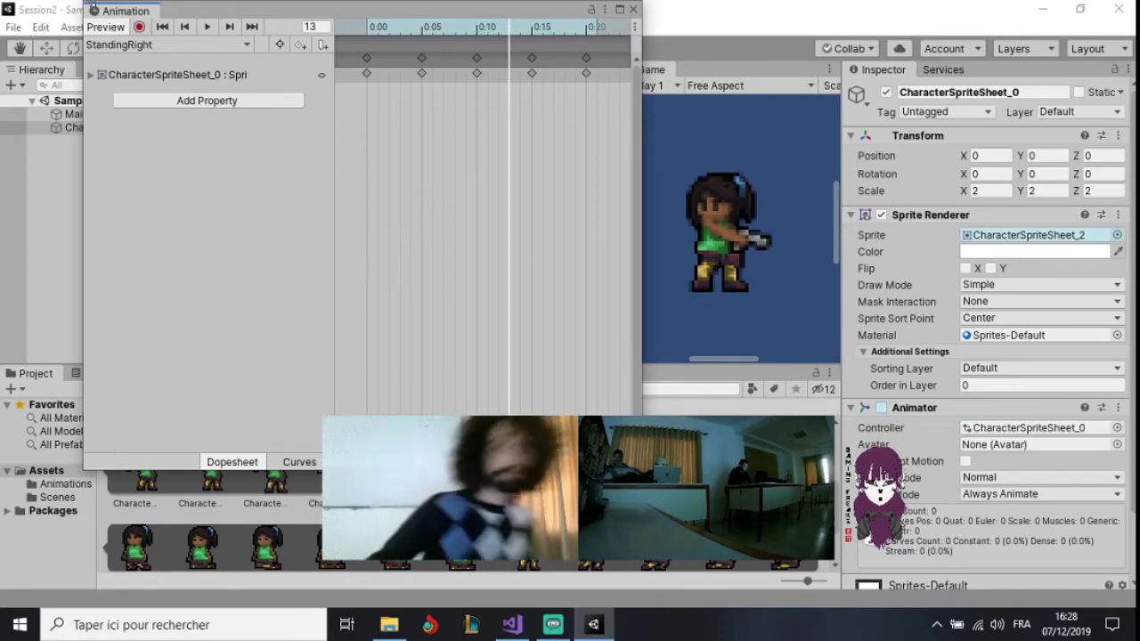
Play the DeathLeft clip preview, then close the Animation window
left_click(143, 45)
left_click(125, 62)
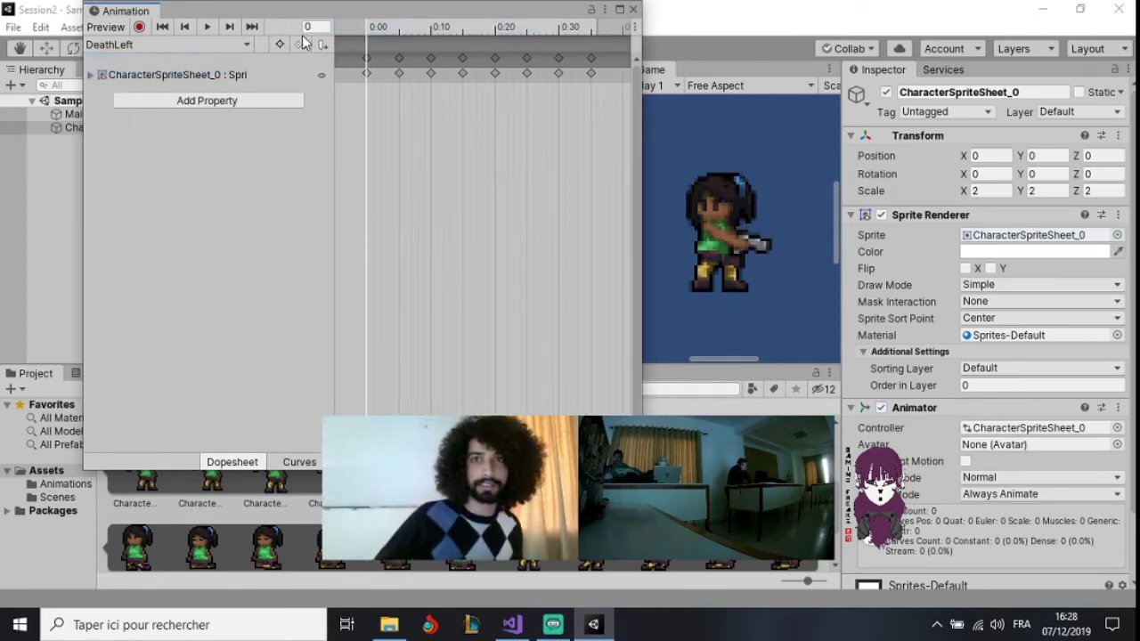
left_click(207, 26)
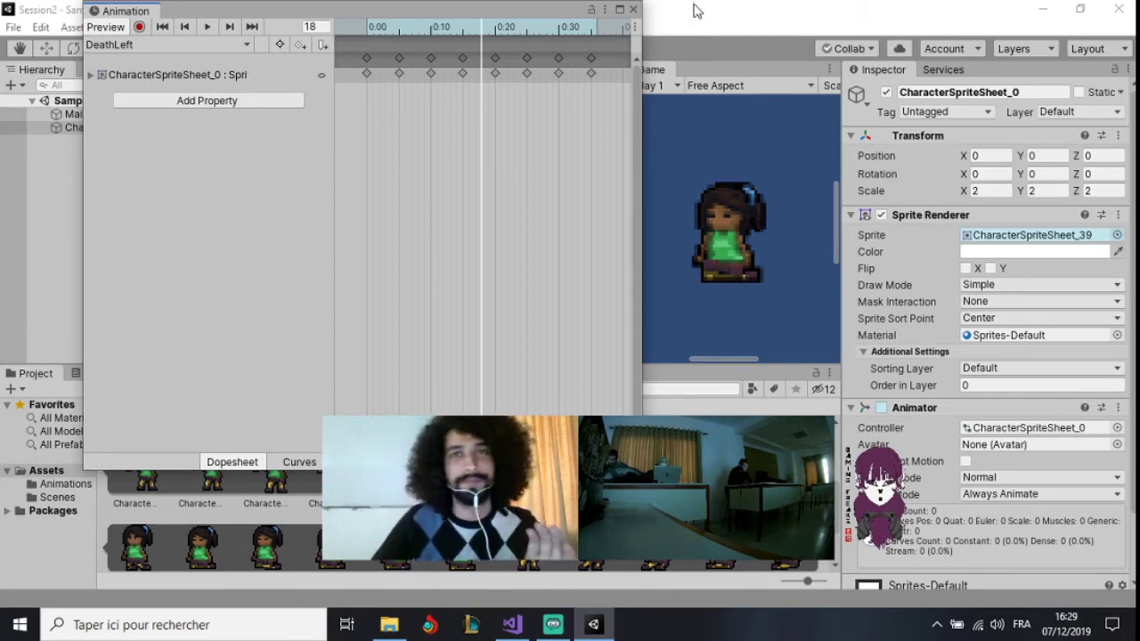
left_click(635, 11)
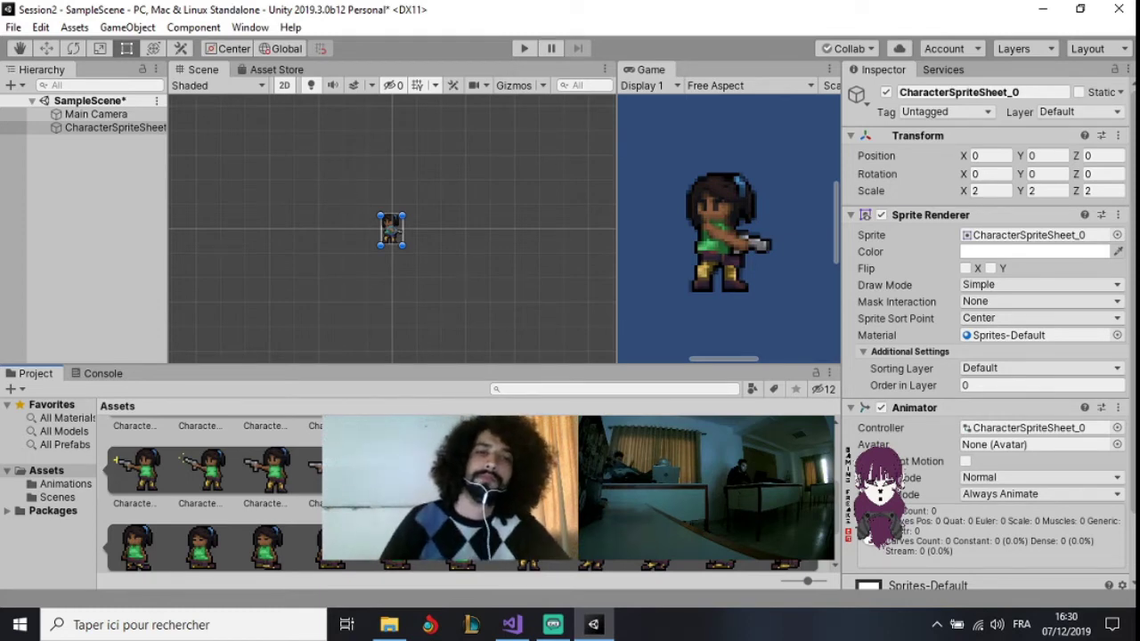
Clear the CharacterSpriteSheet_0 character selection so the Inspector is empty
scroll(214, 490, "up", 2)
scroll(214, 490, "up", 1)
scroll(214, 490, "up", 1)
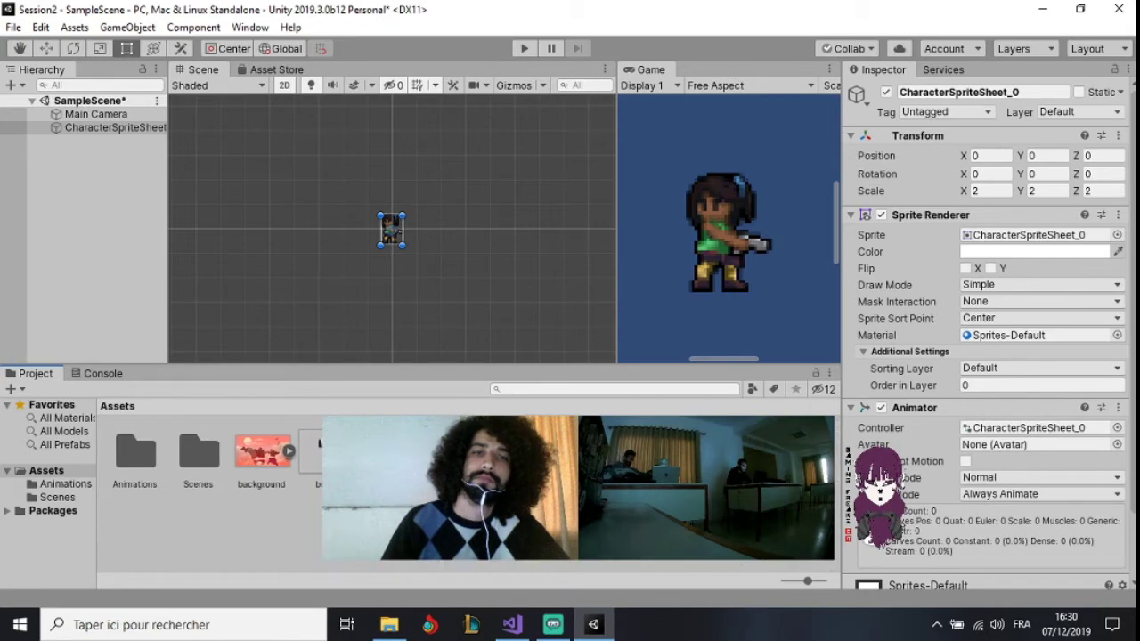
left_click(445, 534)
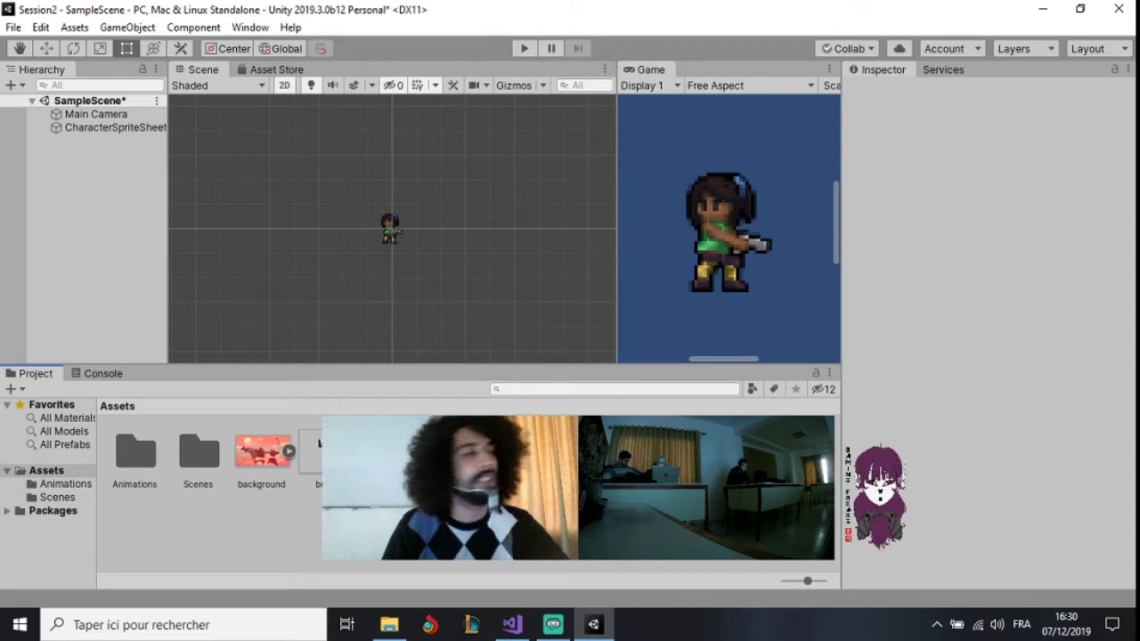
Expand CharacterSpriteSheet into its sprite frames, multi-select several, then clear the selection
left_click(352, 452)
left_click(137, 530)
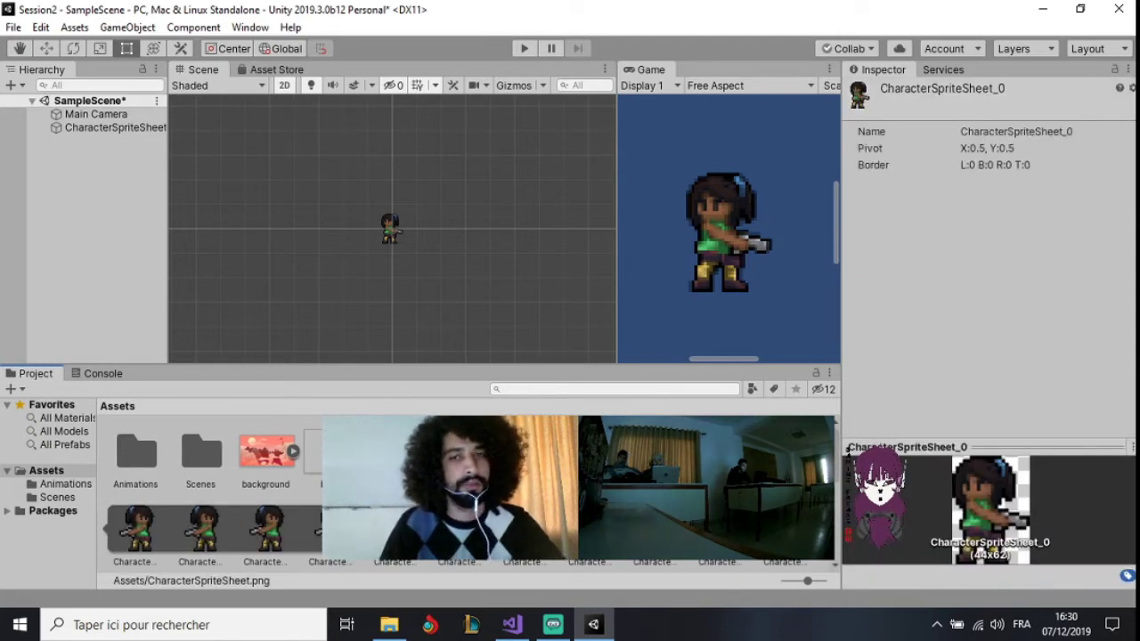
left_click(392, 530, "shift")
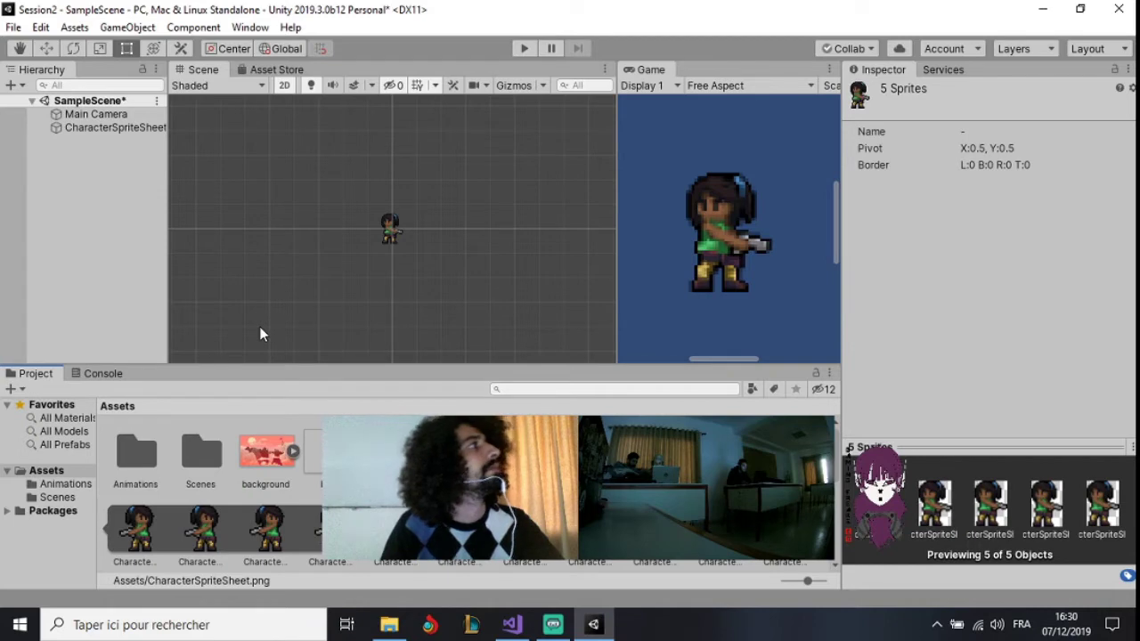
left_click(145, 522)
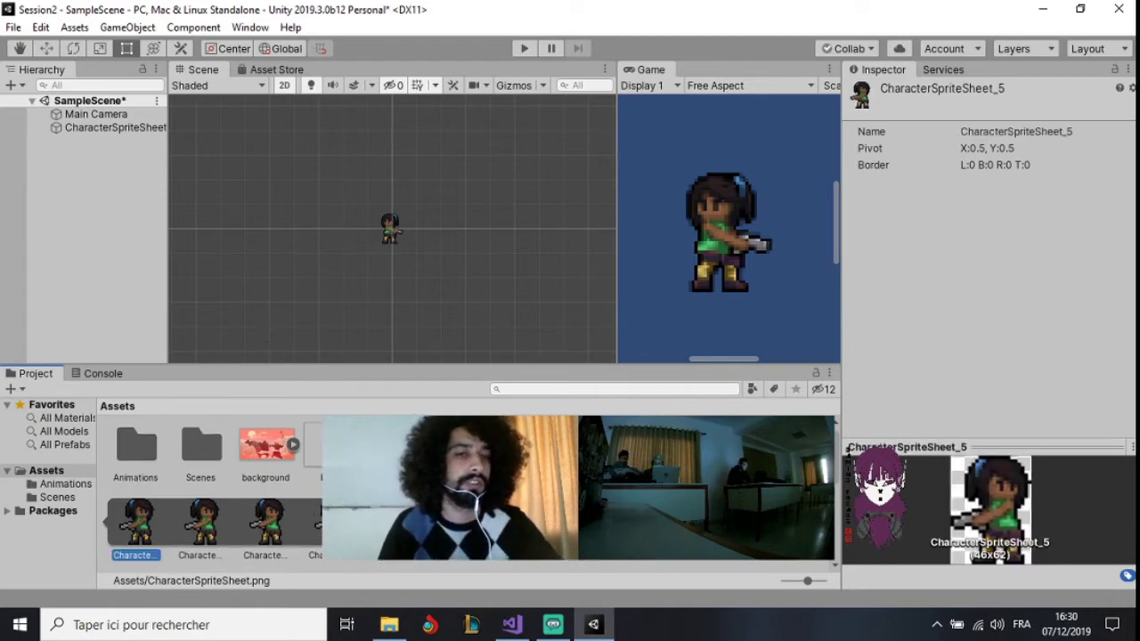
key("shift+End")
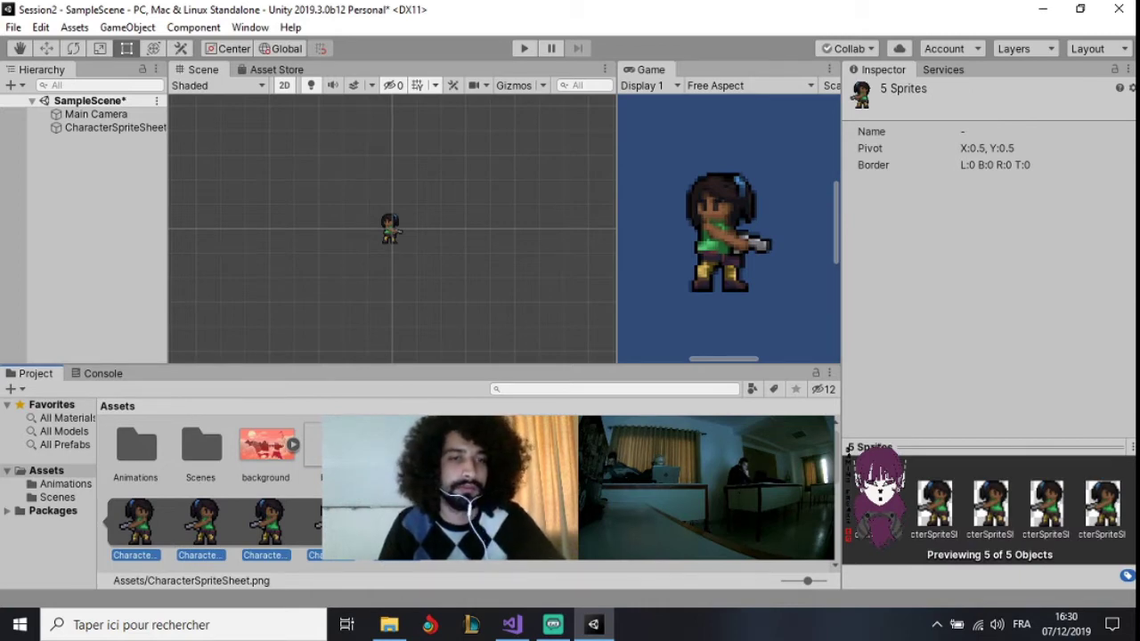
key("Left")
scroll(338, 521, "down", 1)
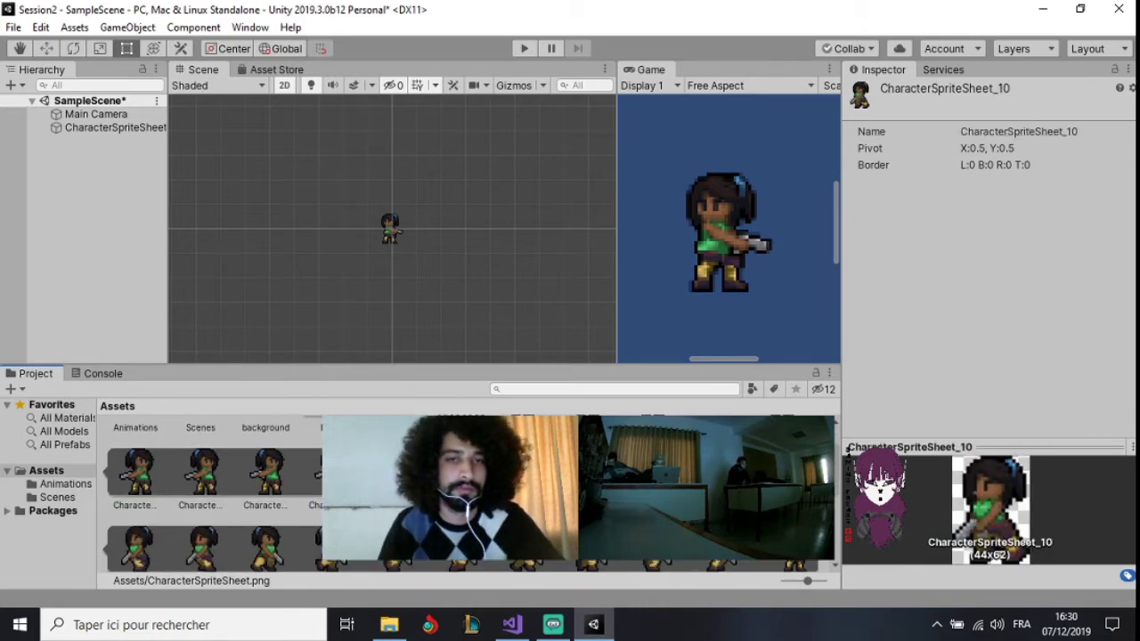
left_click(222, 553, "shift")
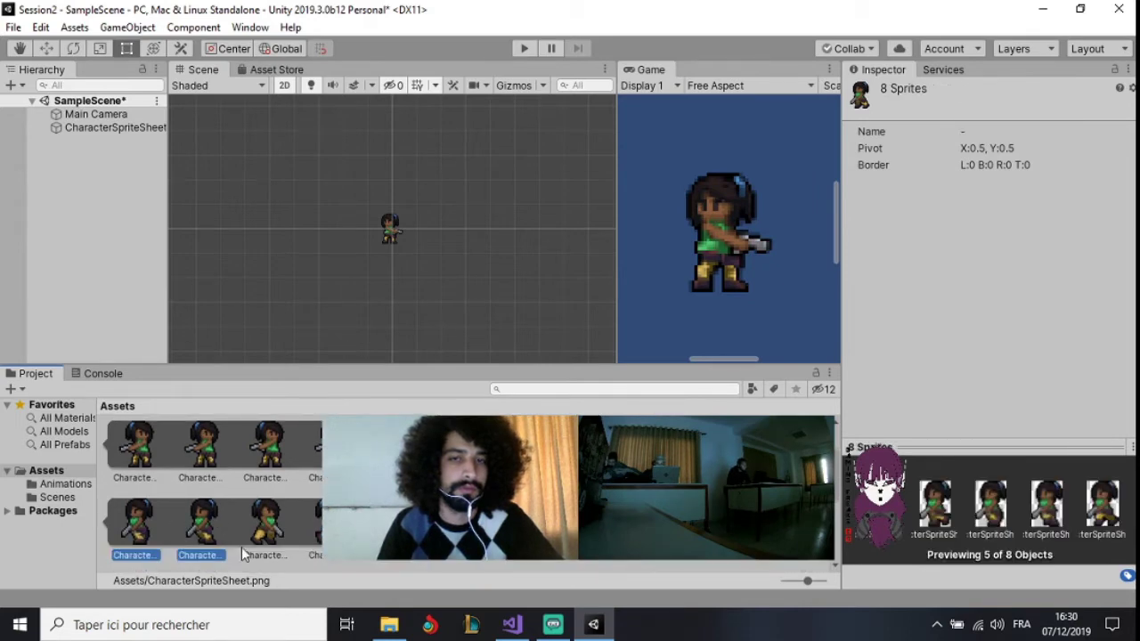
left_click(349, 330)
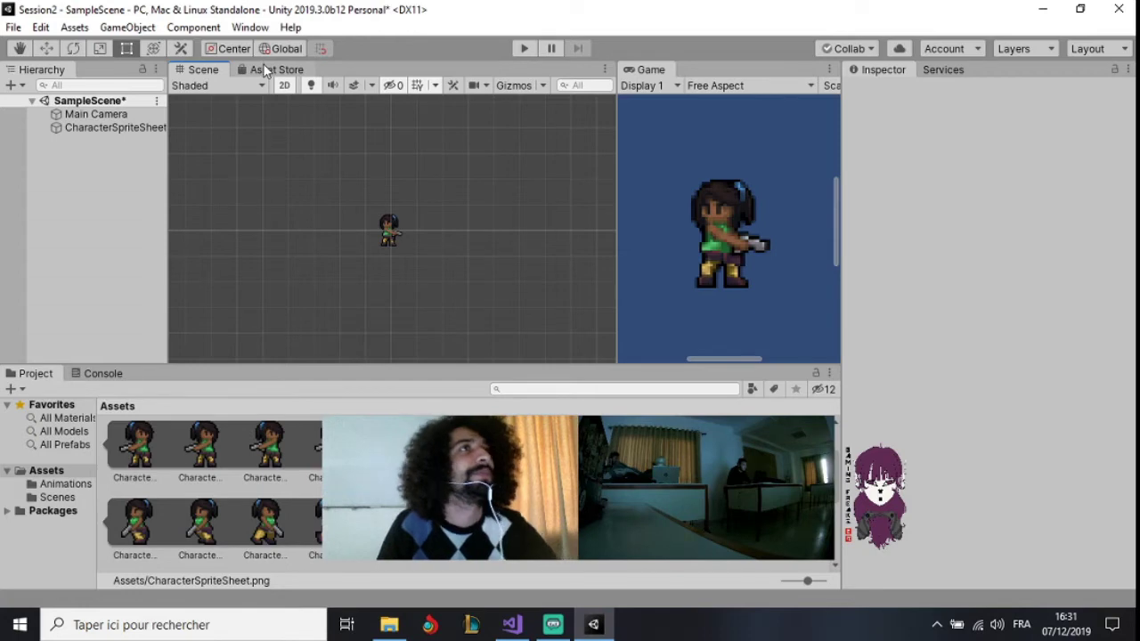
Look through the Window menu's entries, such as Package Manager and Animation
left_click(210, 26)
mouse_move(290, 27)
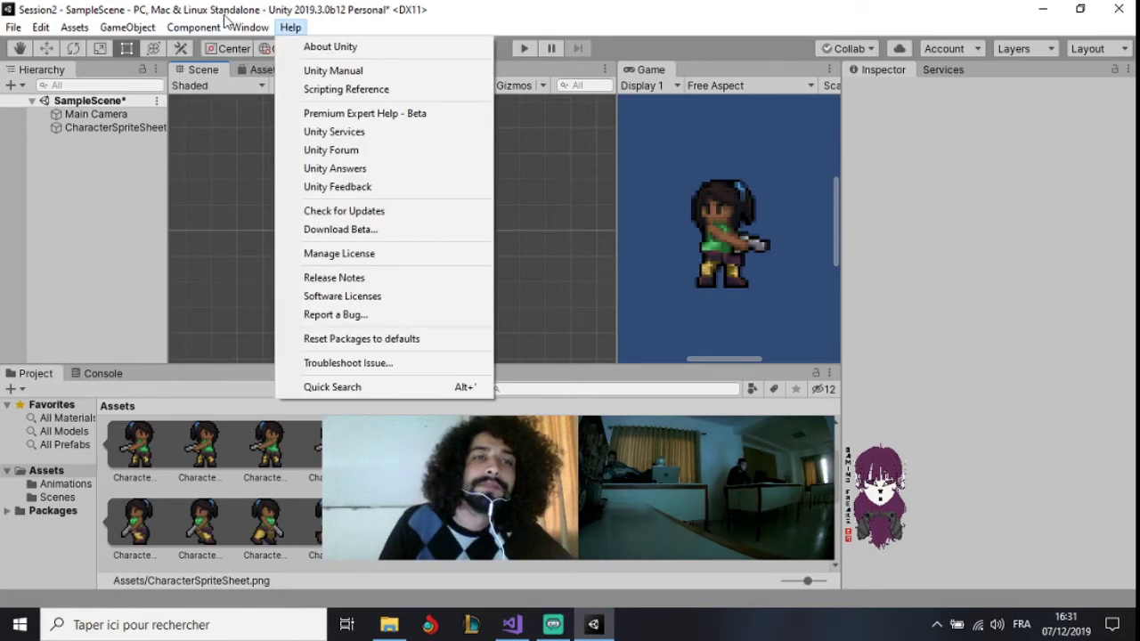
mouse_move(172, 32)
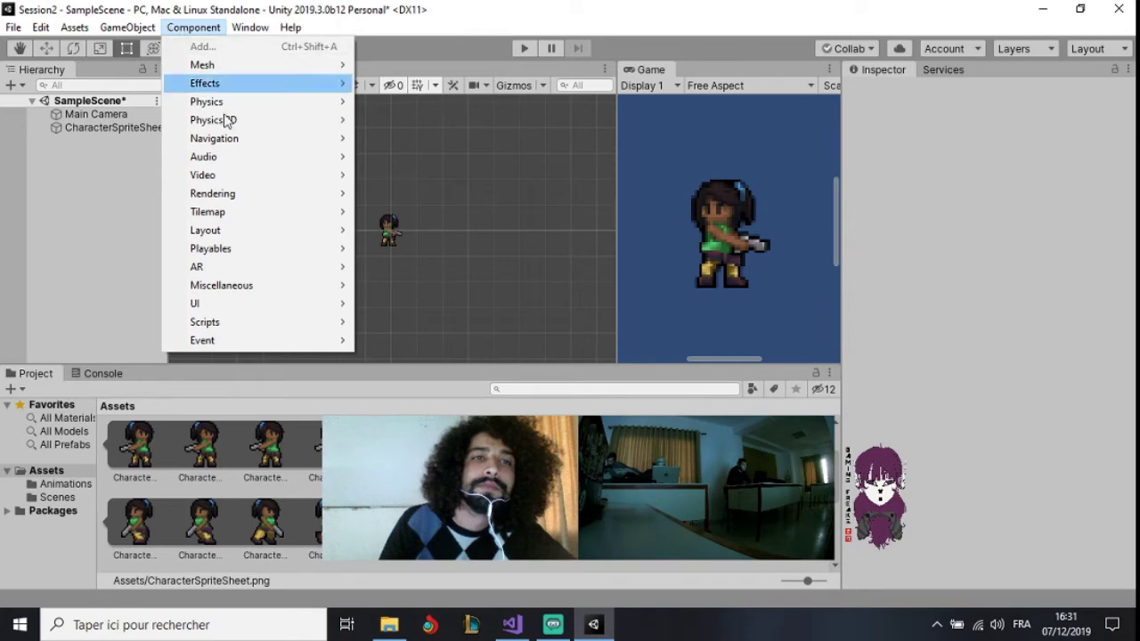
mouse_move(263, 225)
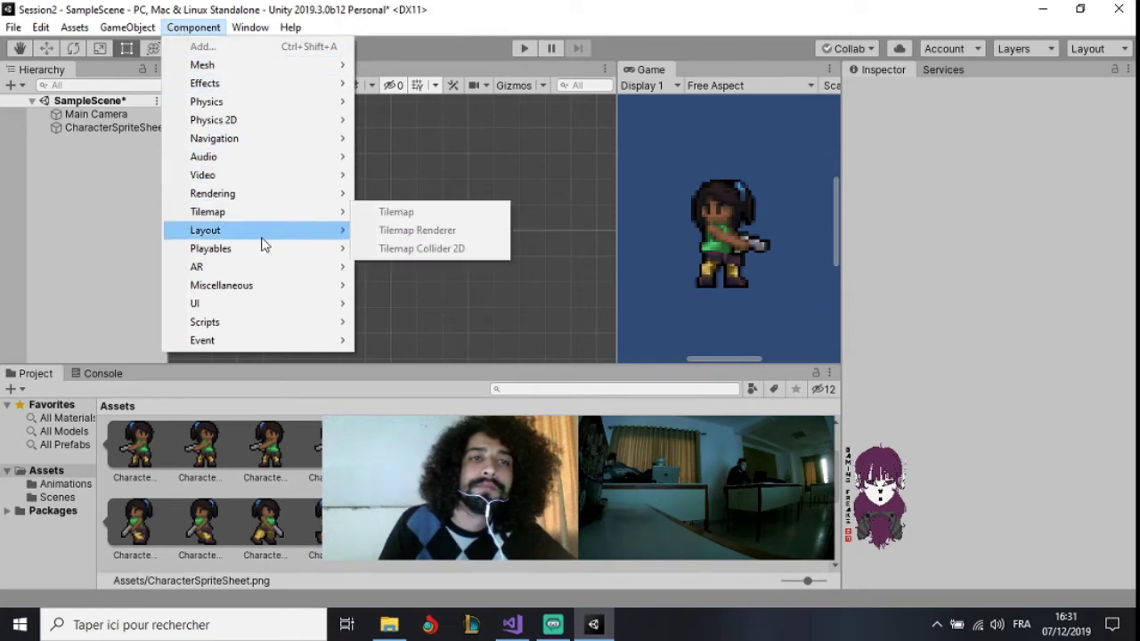
mouse_move(257, 287)
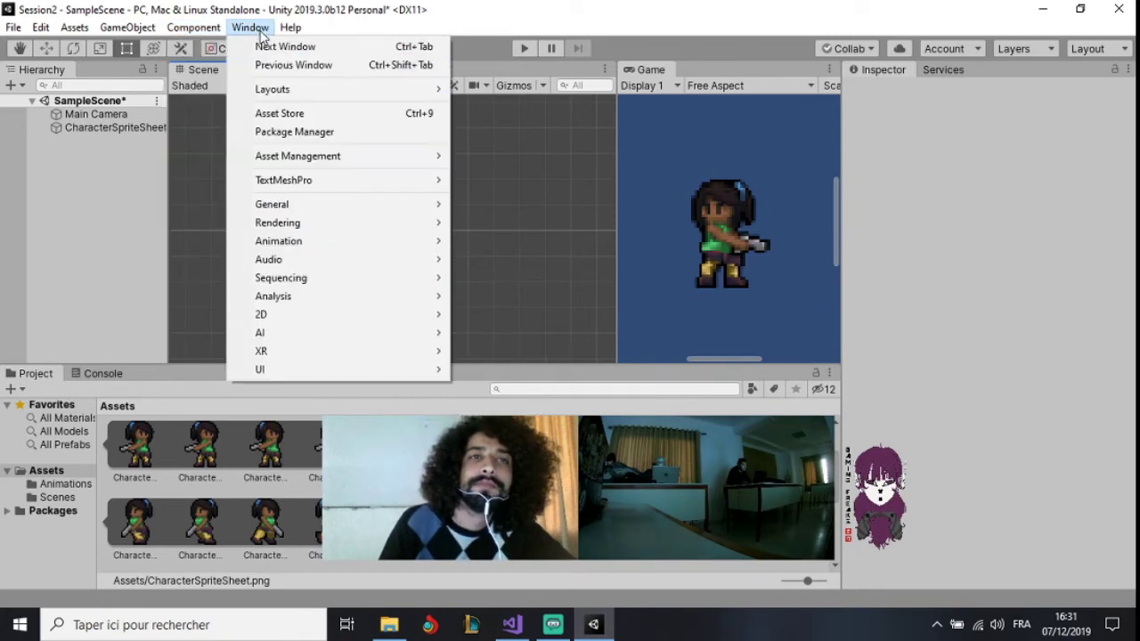
mouse_move(320, 181)
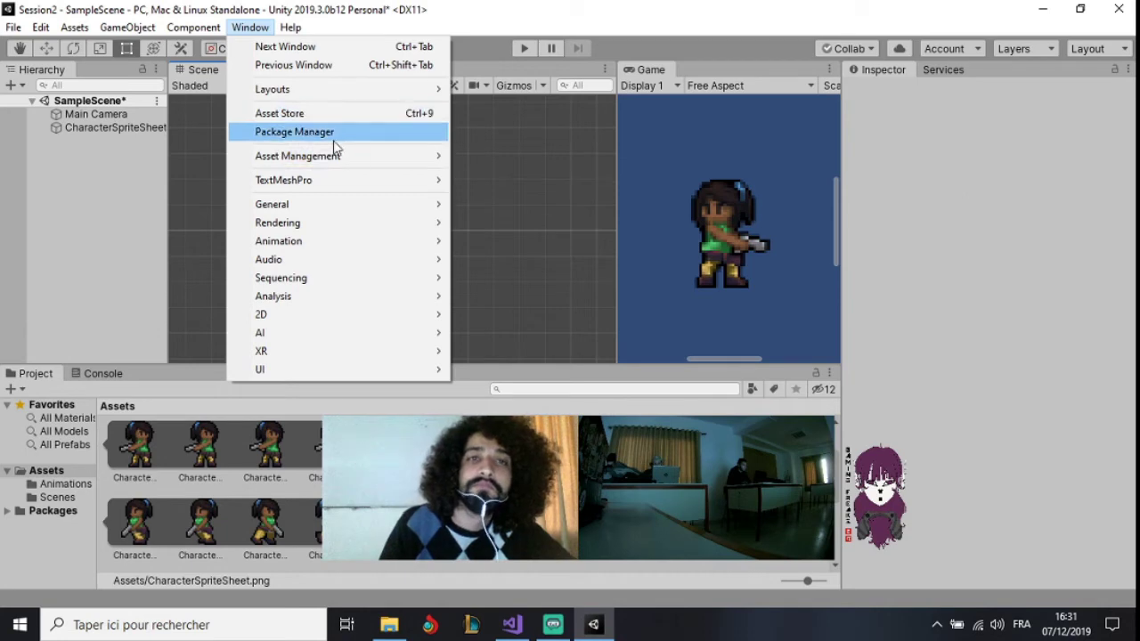
mouse_move(308, 96)
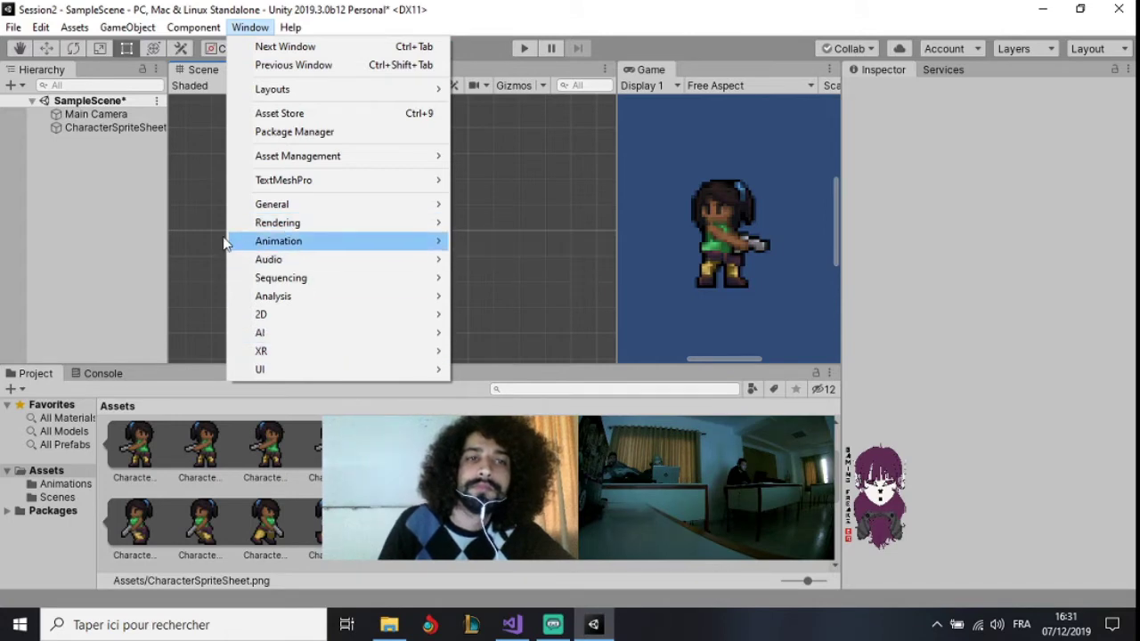
Dismiss the Window menu without choosing anything, returning to the character sprite scene
left_click(205, 219)
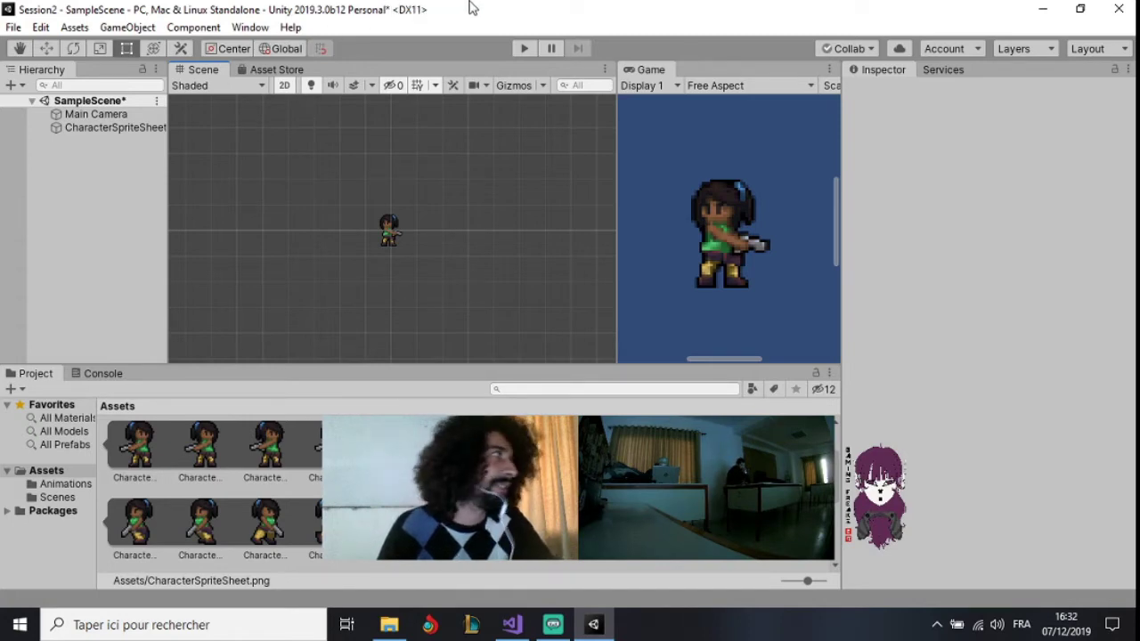
scroll(374, 151, "down", 1)
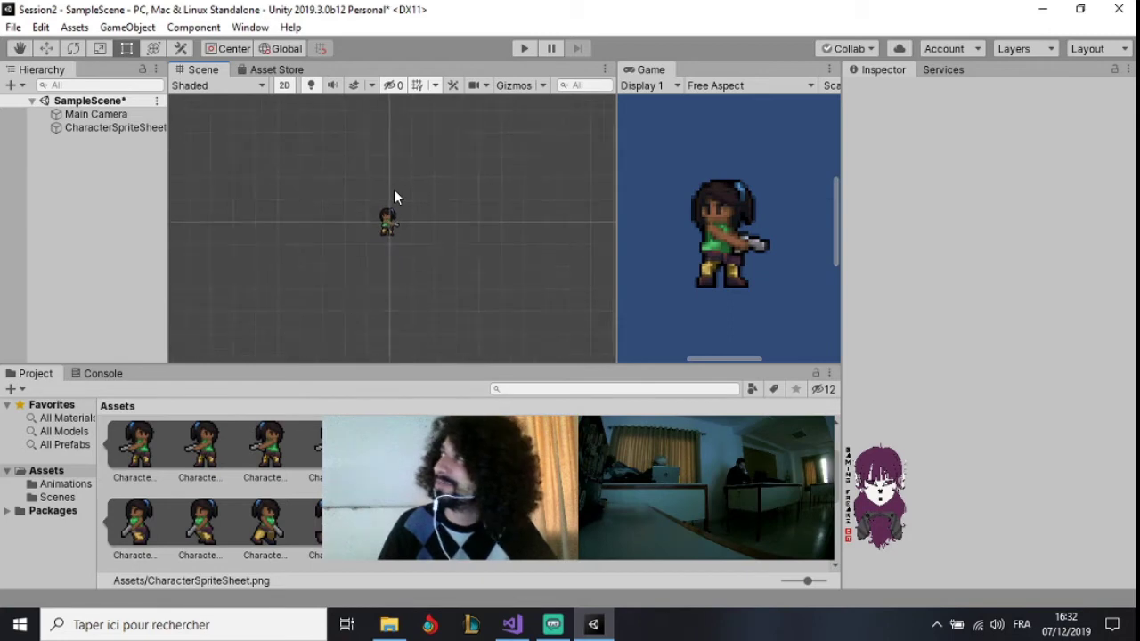
scroll(395, 190, "down", 1)
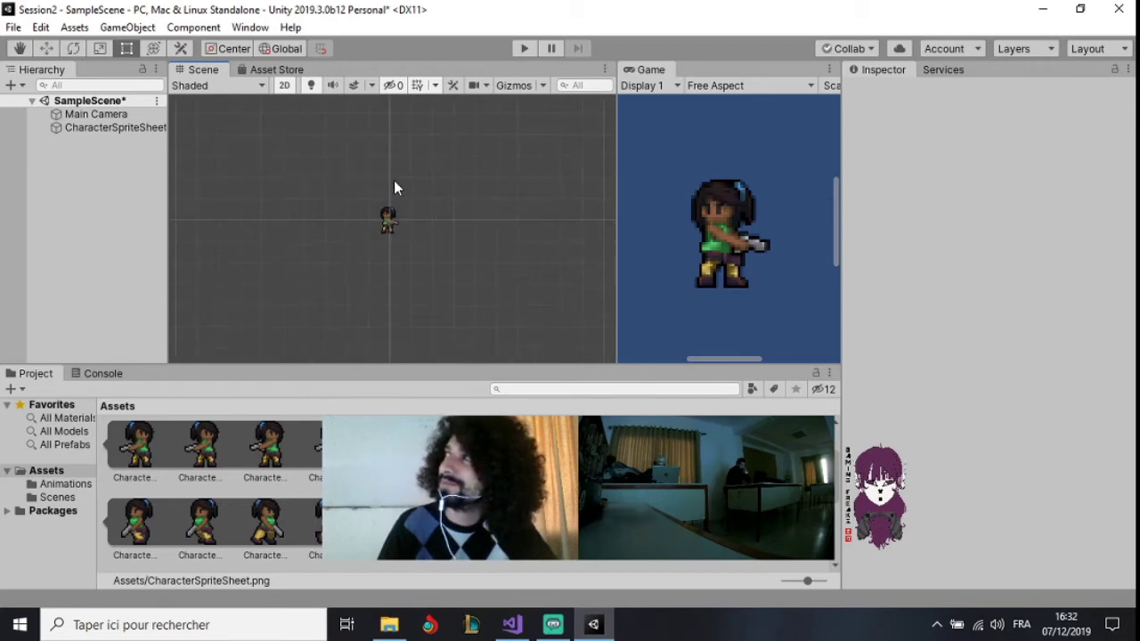
scroll(401, 178, "down", 3)
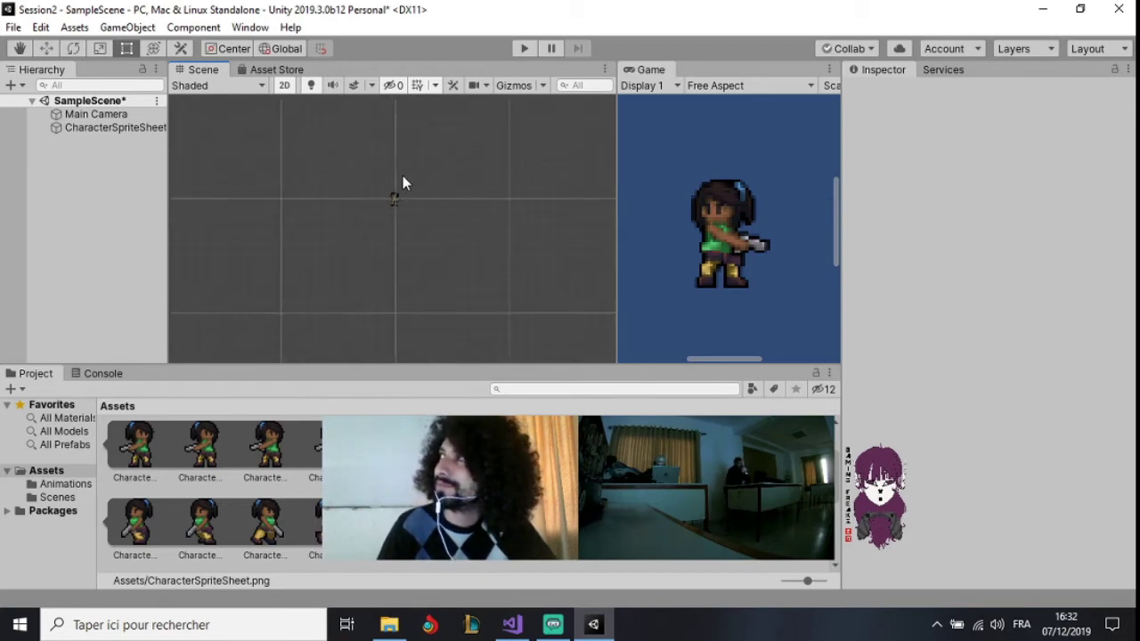
scroll(402, 177, "up", 2)
Make Main Camera's background pale yellow-green (231, 255, 158) and run Play mode to preview
left_click(124, 132)
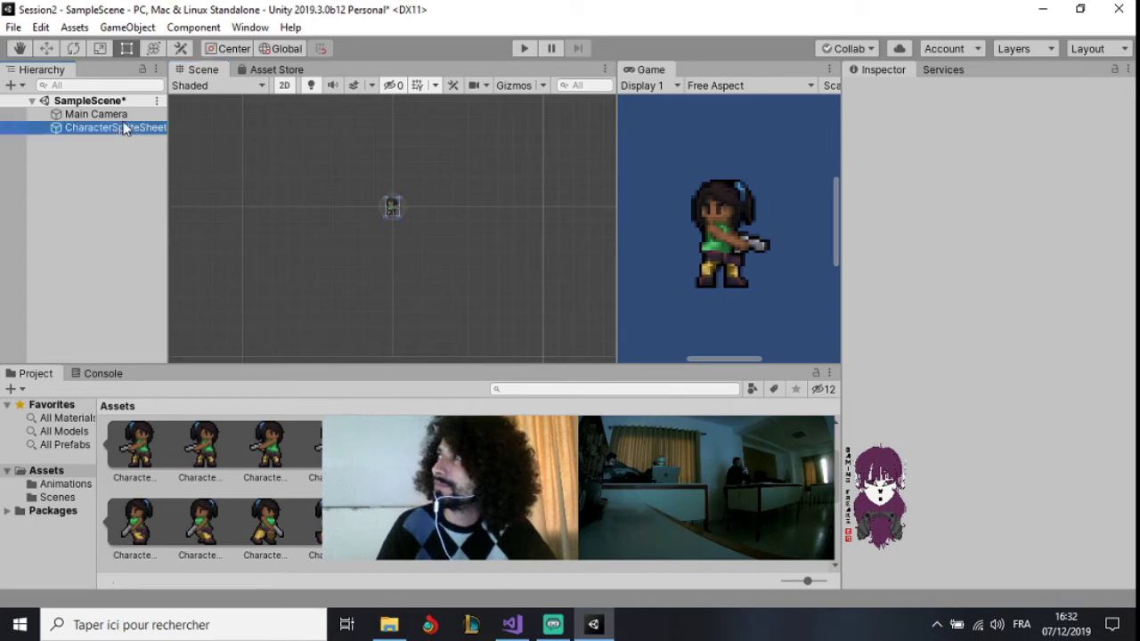
left_click(95, 114)
left_click(1041, 253)
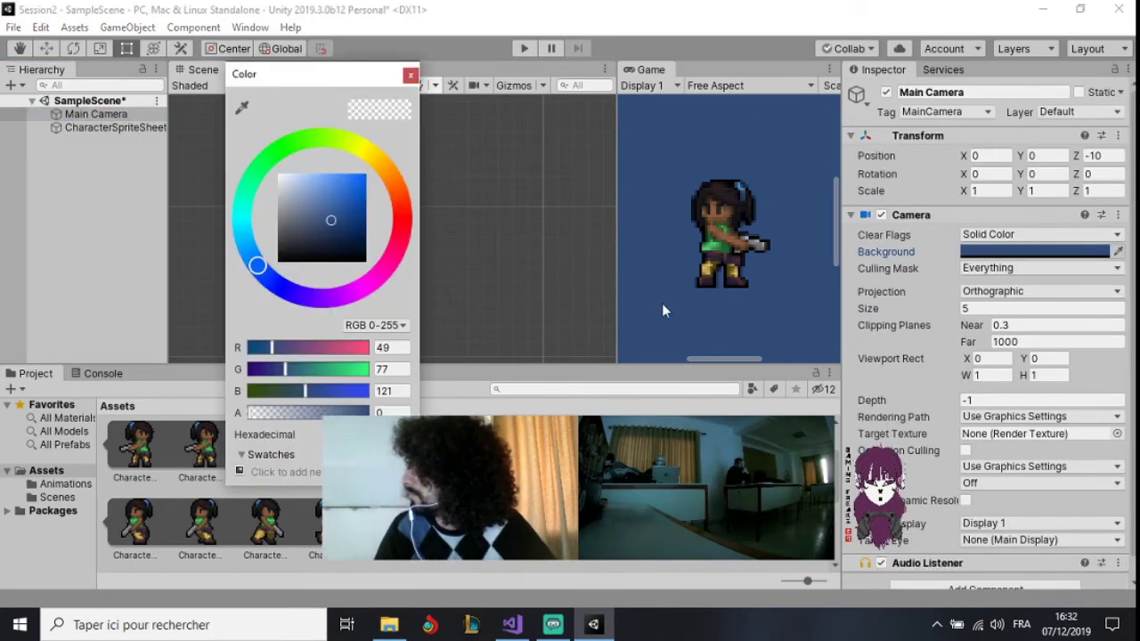
left_click(354, 194)
left_click(350, 151)
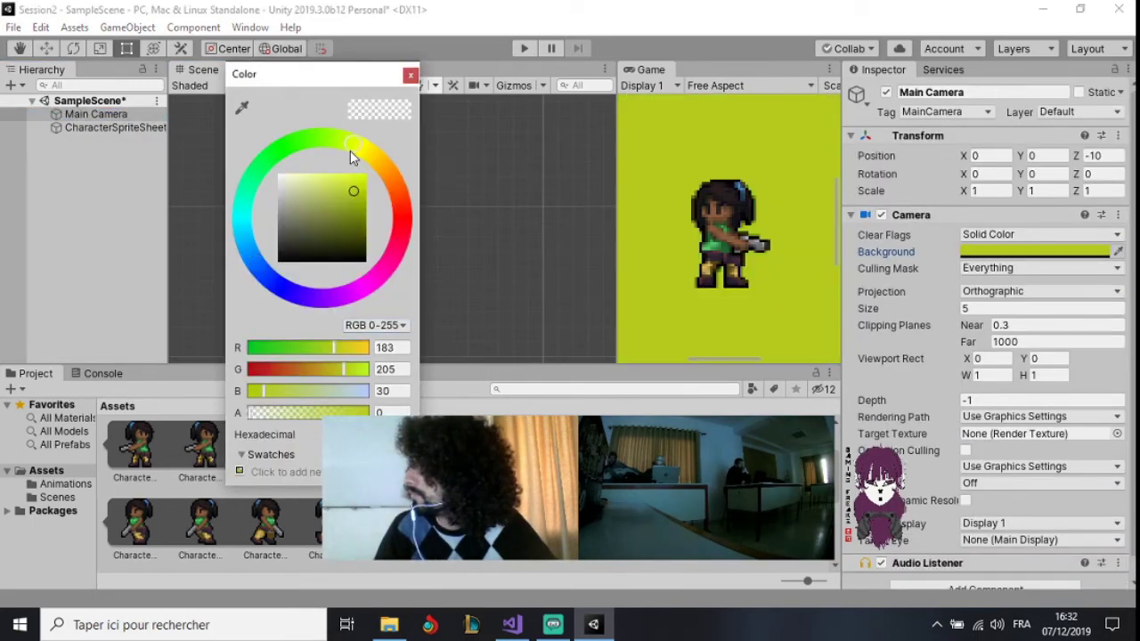
left_click_drag(351, 141, 344, 138)
left_click_drag(349, 201, 312, 174)
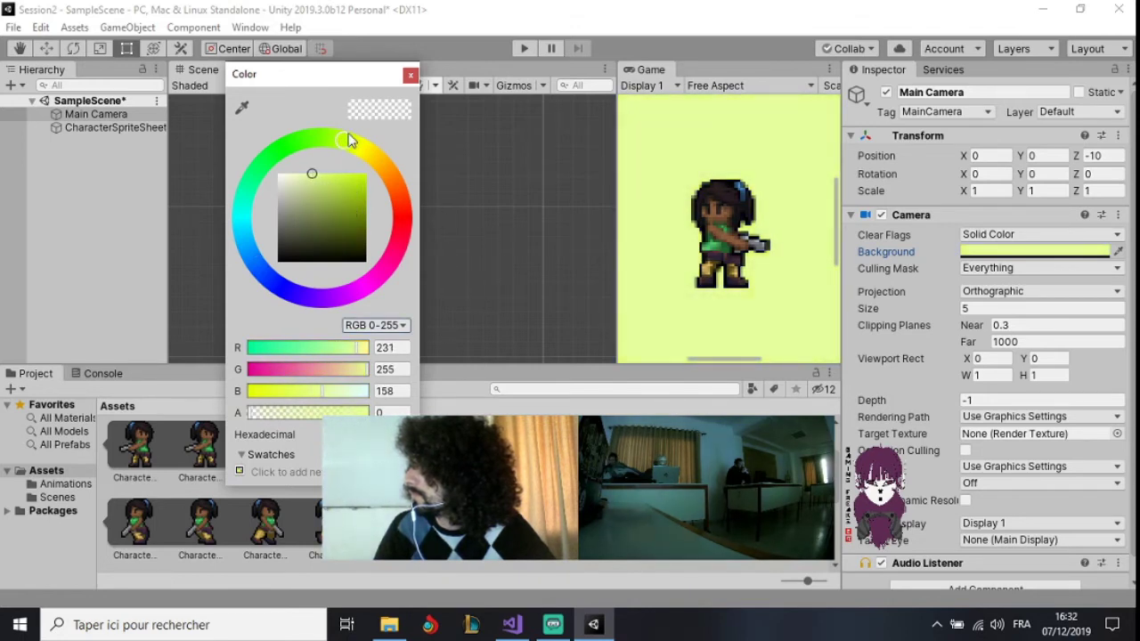
left_click(410, 74)
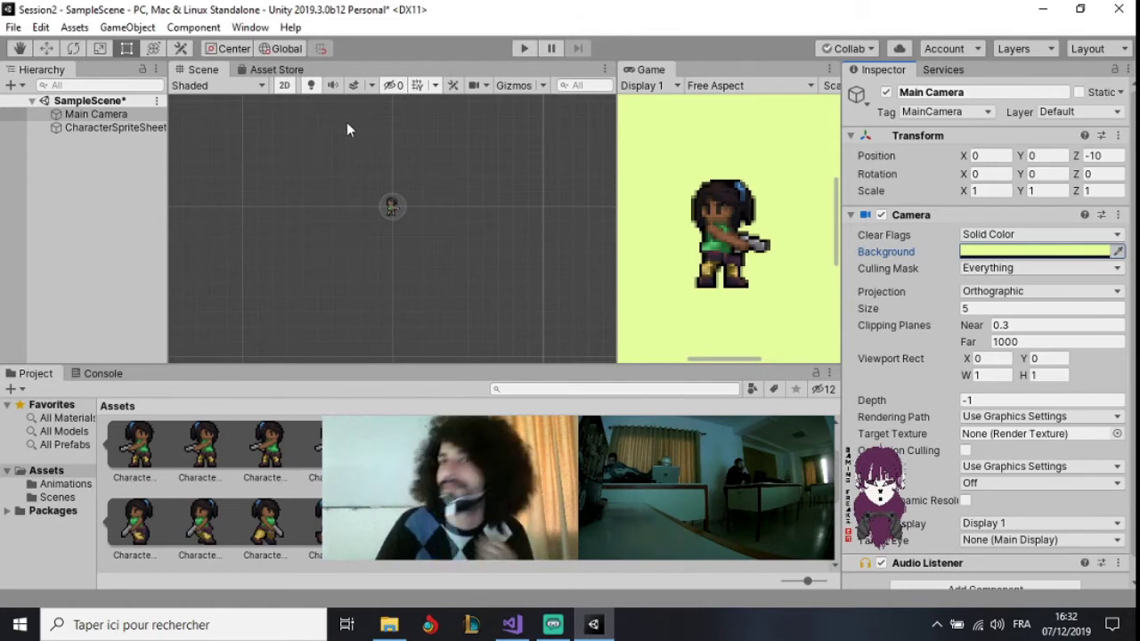
left_click(517, 50)
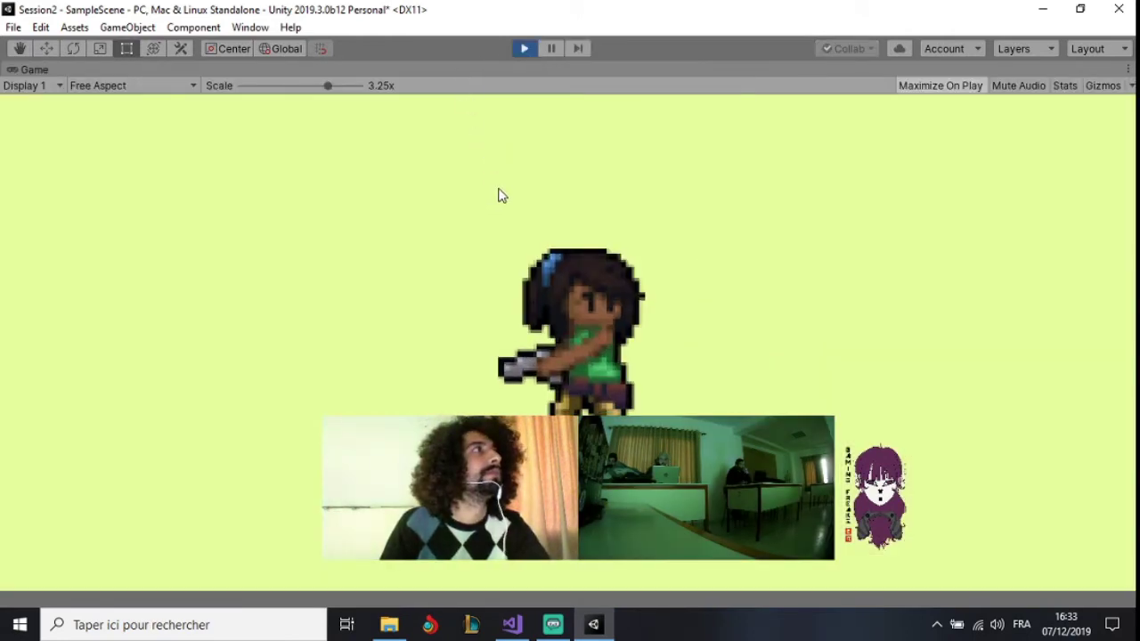
left_click(518, 50)
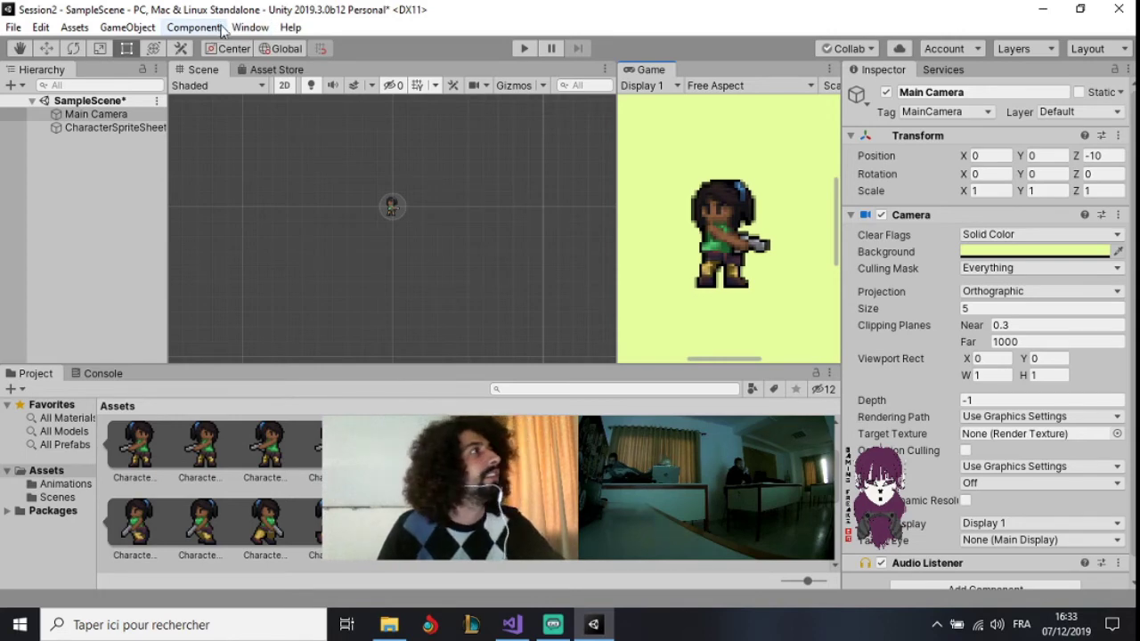
Open Window > Animation > Animator and float it as a separate, resized window
left_click(260, 29)
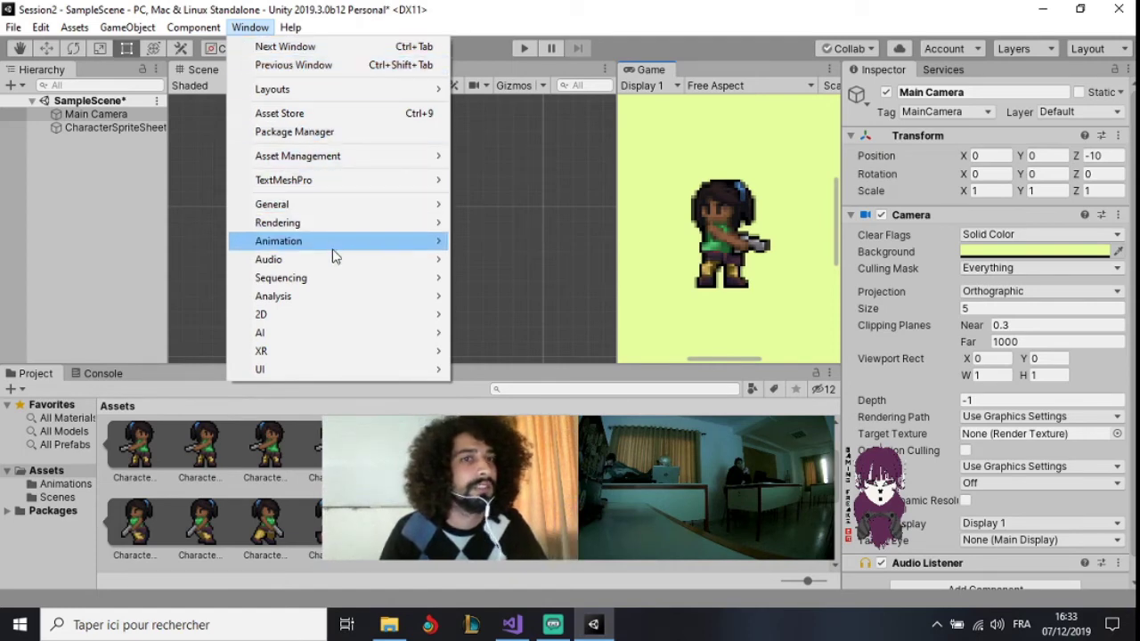
mouse_move(337, 228)
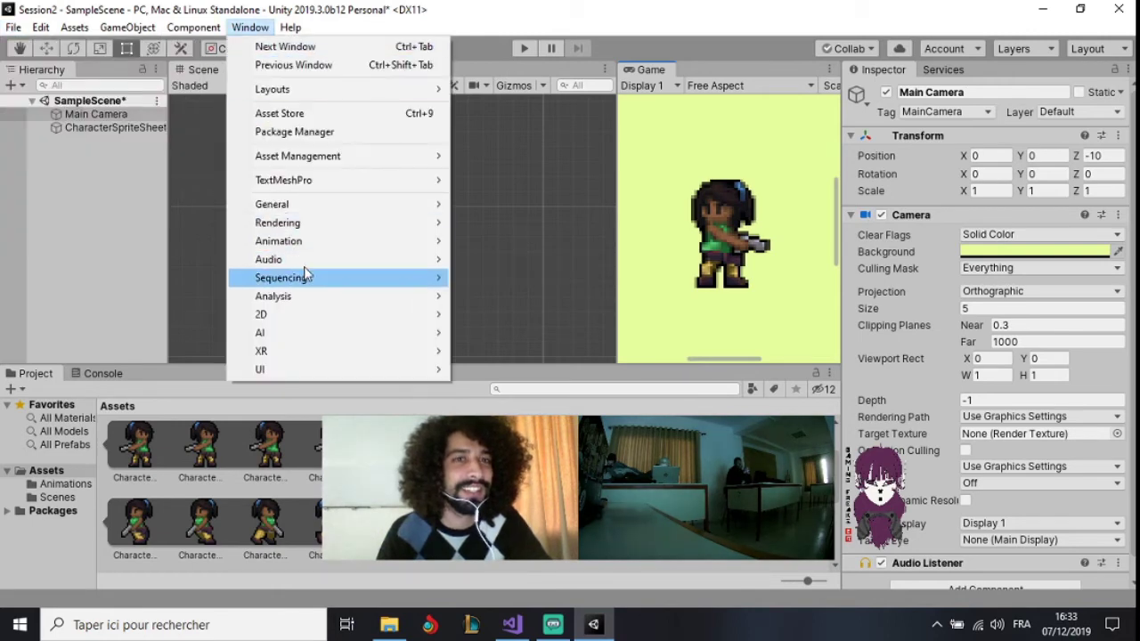
mouse_move(333, 250)
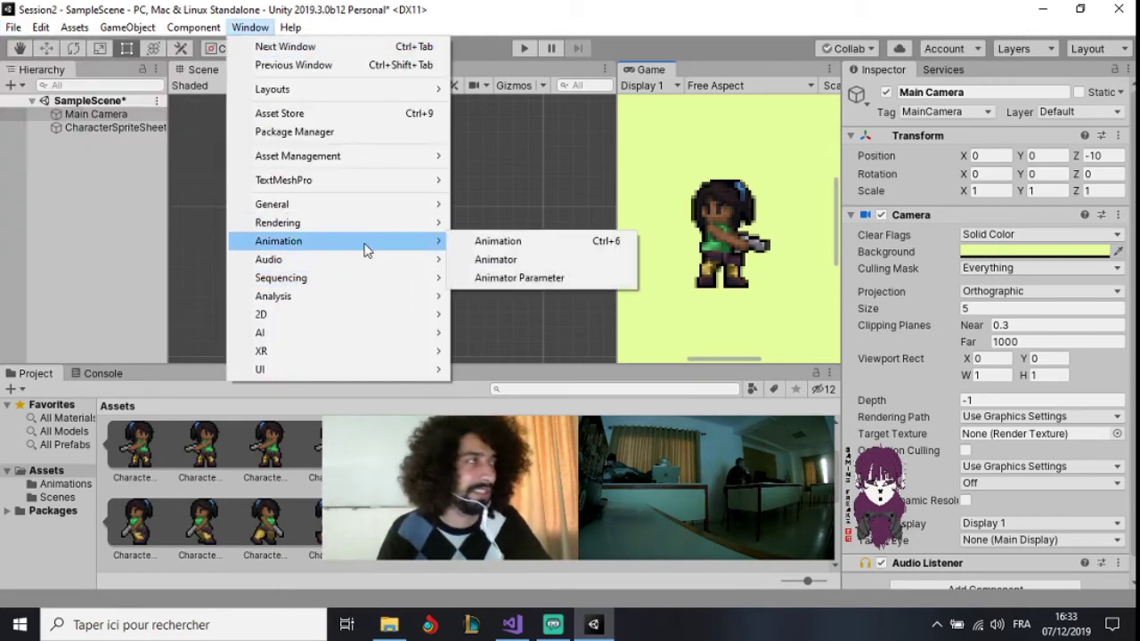
left_click(522, 261)
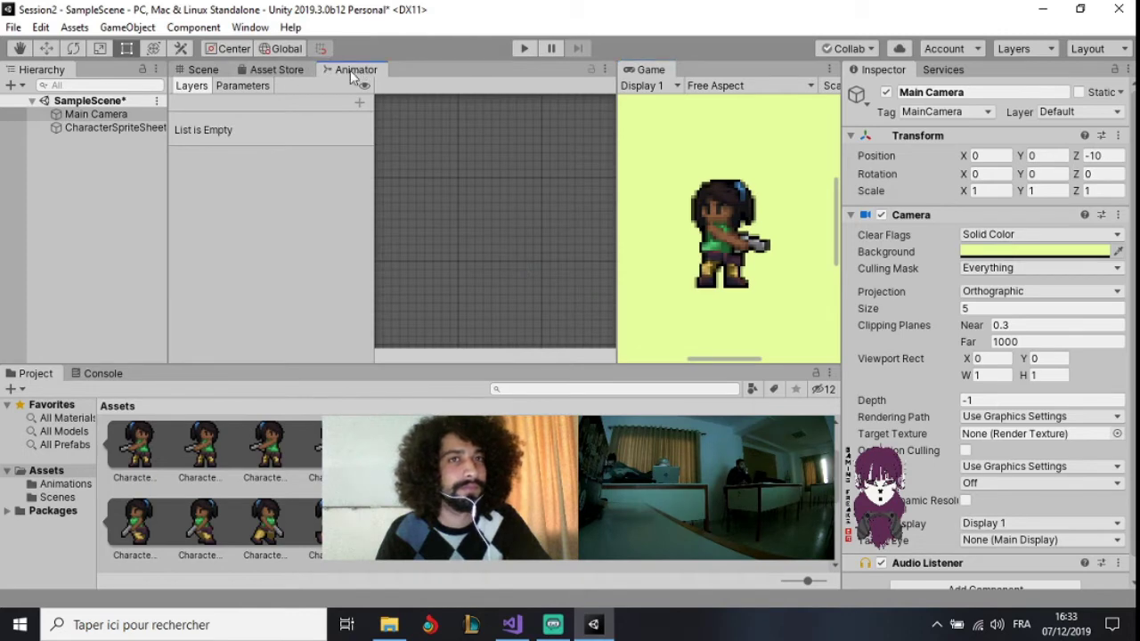
left_click_drag(350, 70, 383, 279)
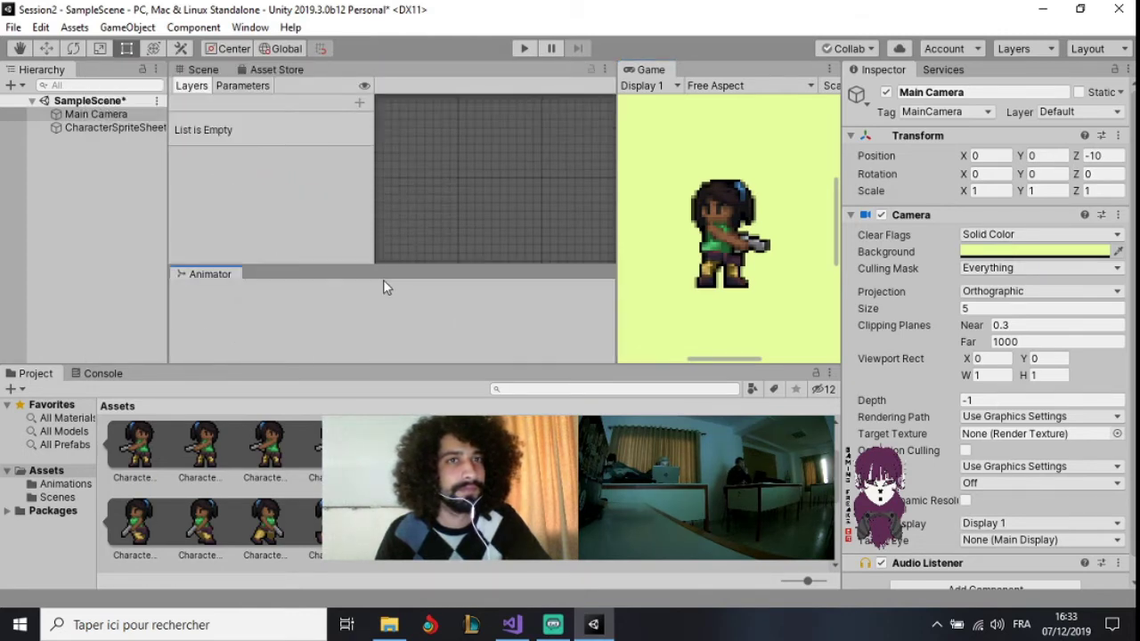
left_click_drag(383, 280, 393, 243)
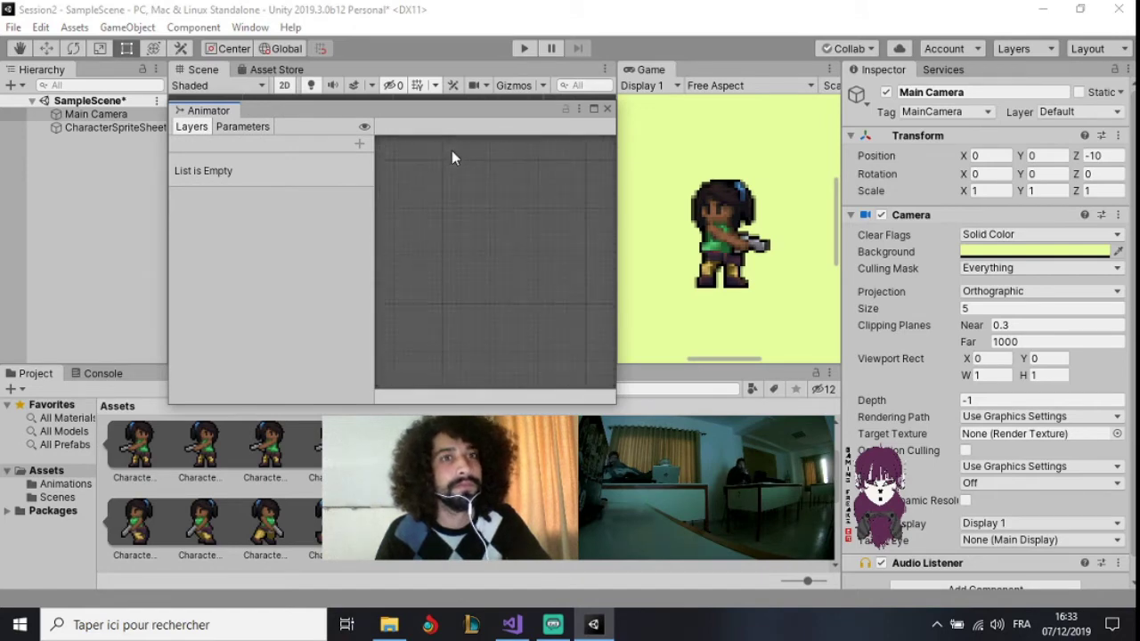
mouse_move(521, 103)
left_mouse_down()
mouse_move(521, 159)
mouse_move(521, 100)
left_mouse_up()
Select CharacterSpriteSheet and maximize the Animator window to show its state graph
left_click(102, 127)
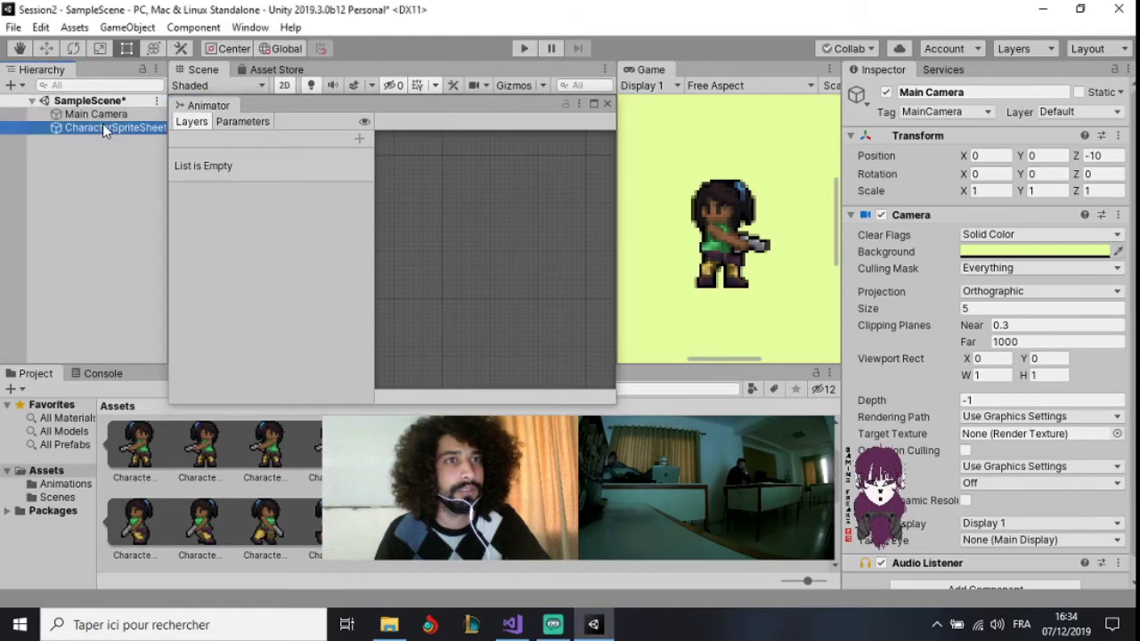
scroll(470, 242, "up", 3)
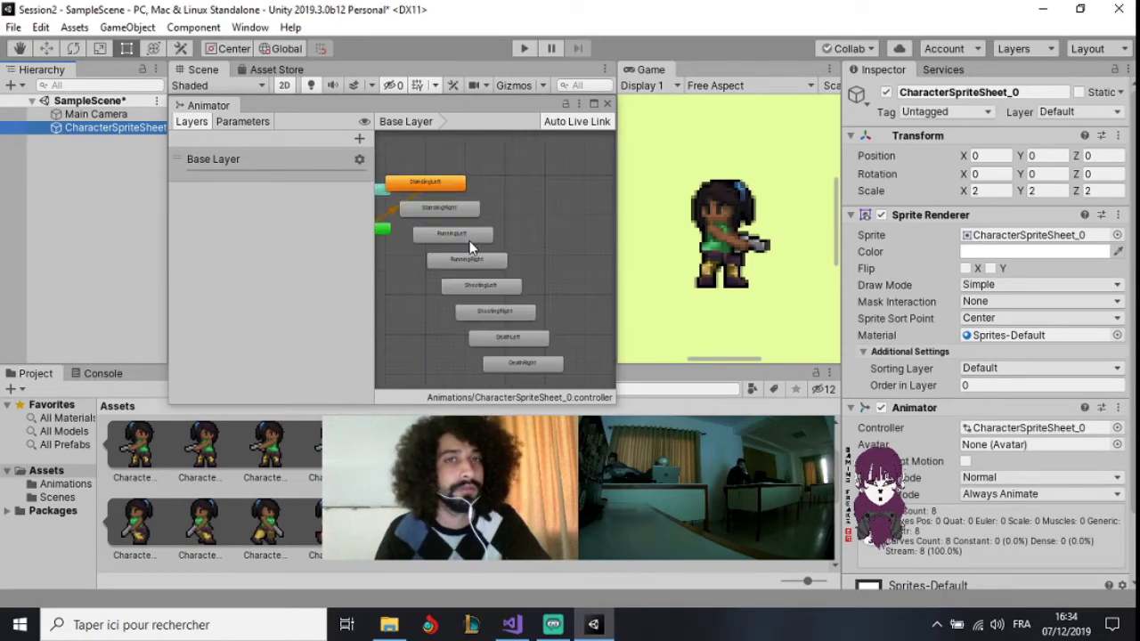
scroll(470, 242, "up", 3)
scroll(469, 241, "down", 3)
scroll(469, 240, "down", 3)
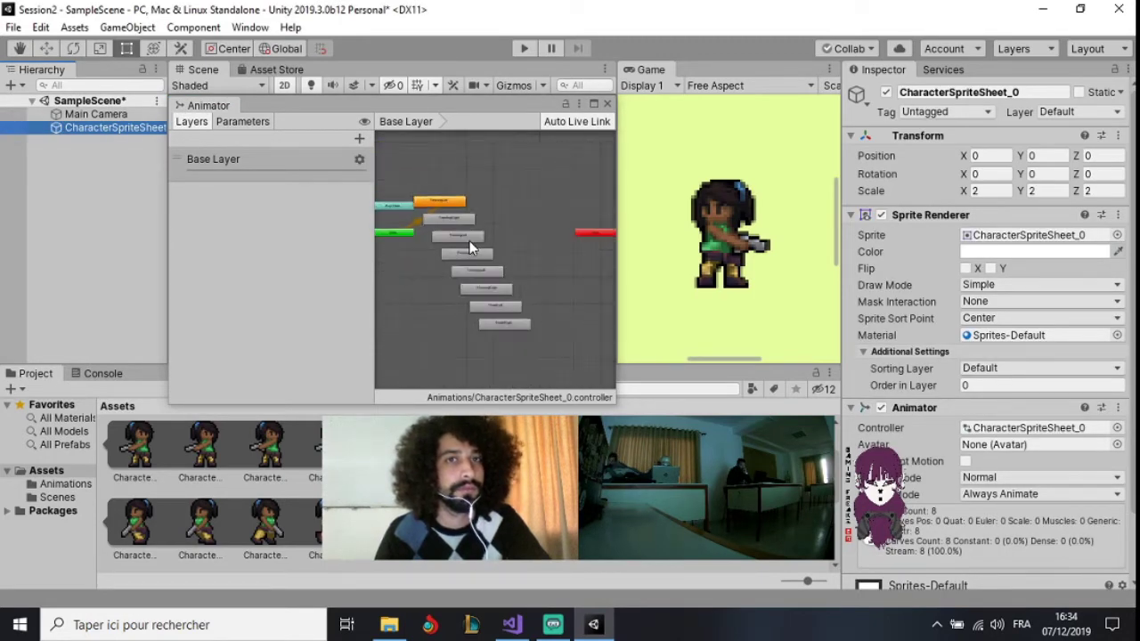
left_click(613, 399)
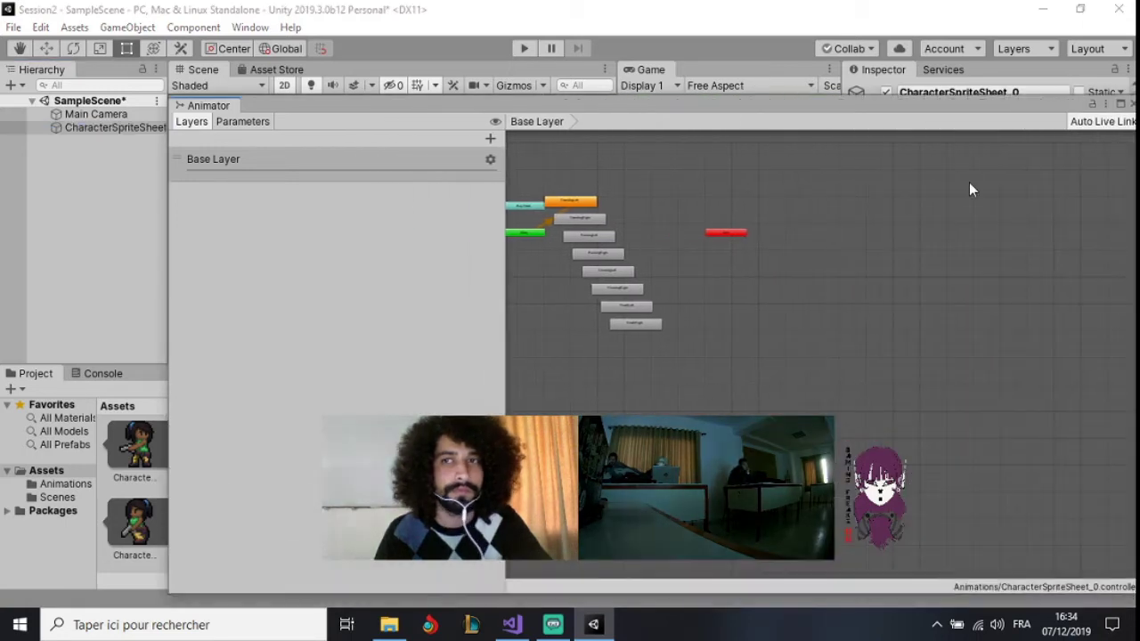
left_click_drag(877, 111, 613, 86)
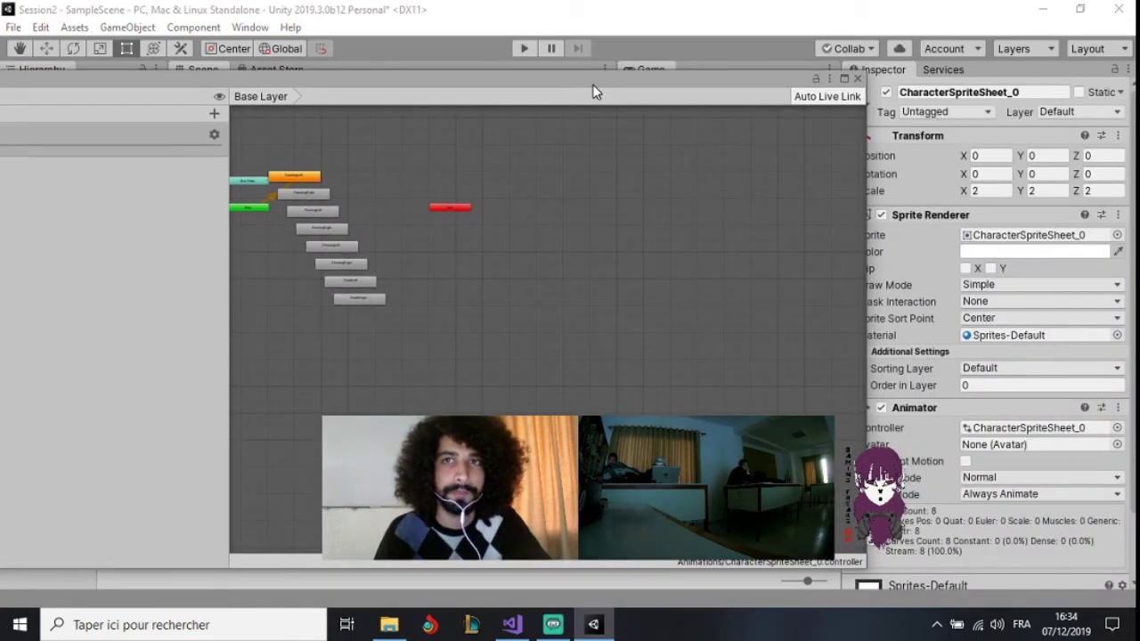
left_click(844, 78)
scroll(540, 184, "up", 1)
scroll(540, 185, "up", 4)
scroll(540, 184, "up", 2)
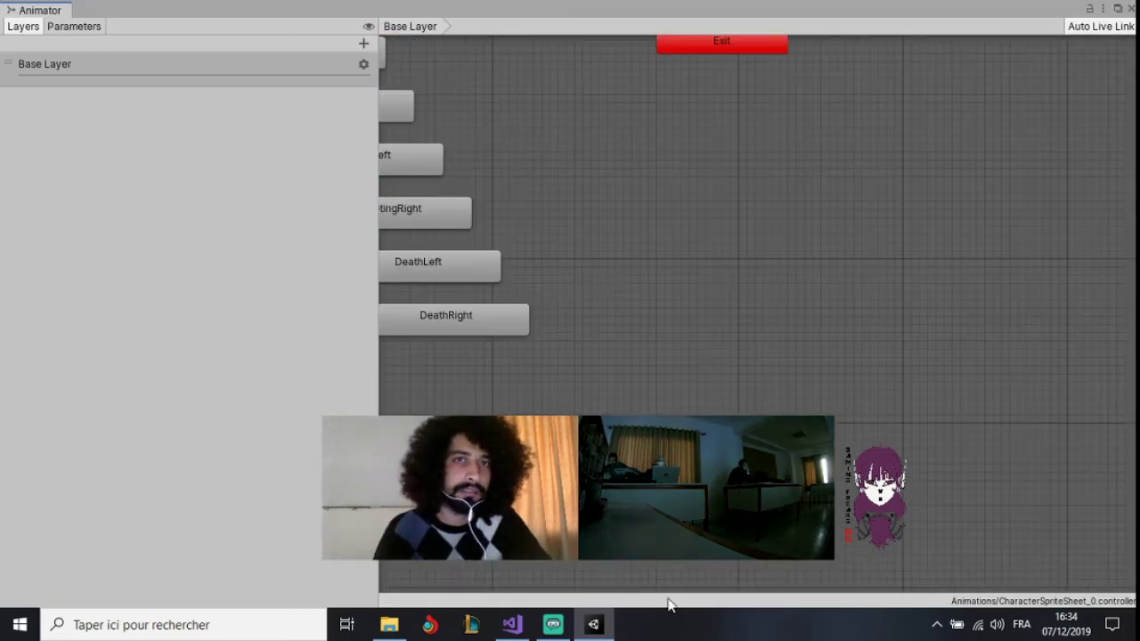
Check the grid's state-creation menu without adding anything, zooming out to see all states
right_click(585, 217)
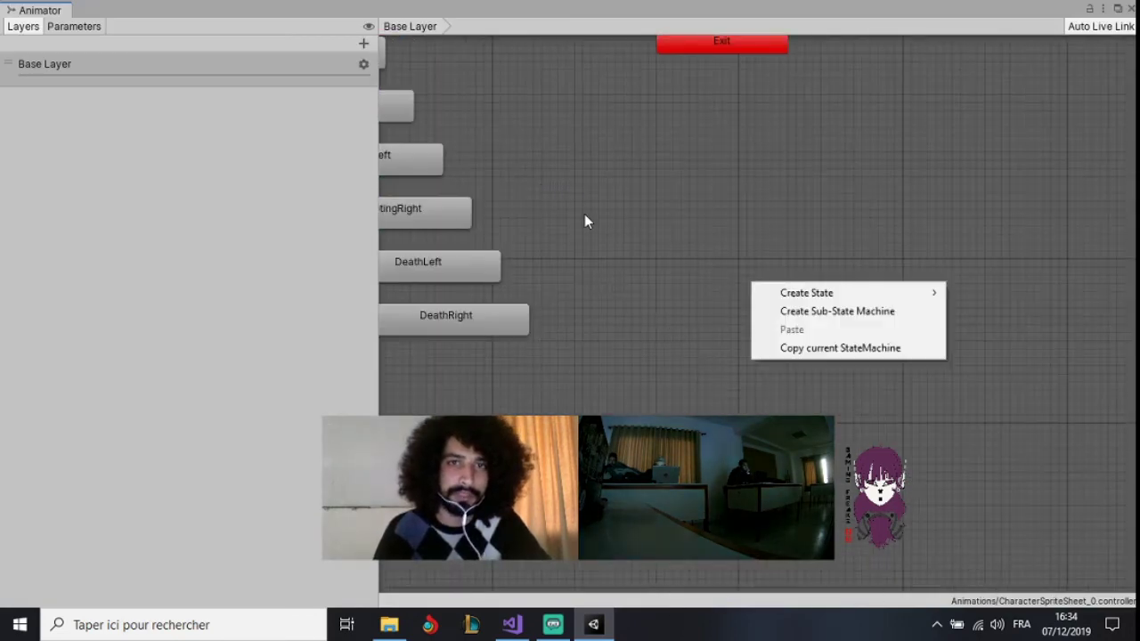
left_click(638, 230)
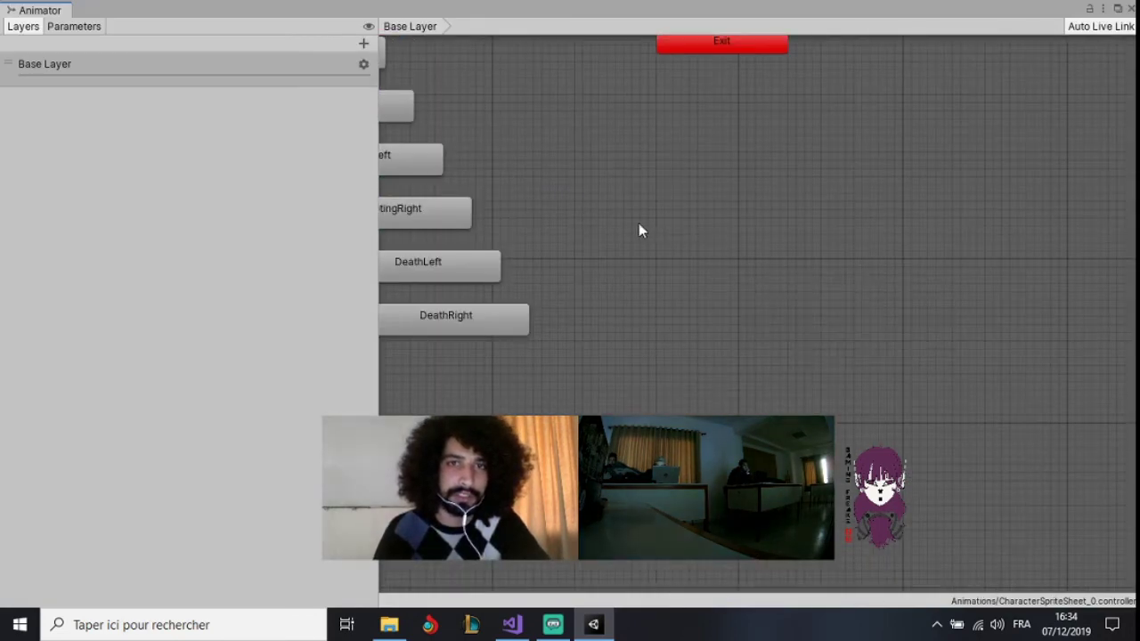
right_click(575, 183)
left_click(503, 187)
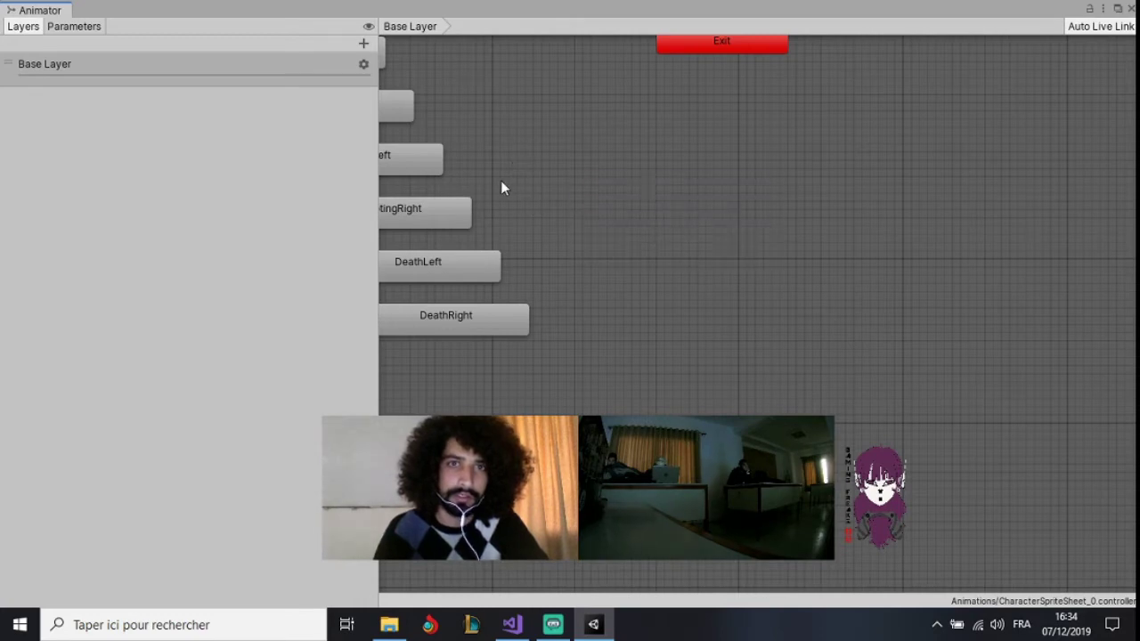
scroll(529, 166, "up", 5)
scroll(541, 171, "down", 2)
scroll(540, 172, "down", 1)
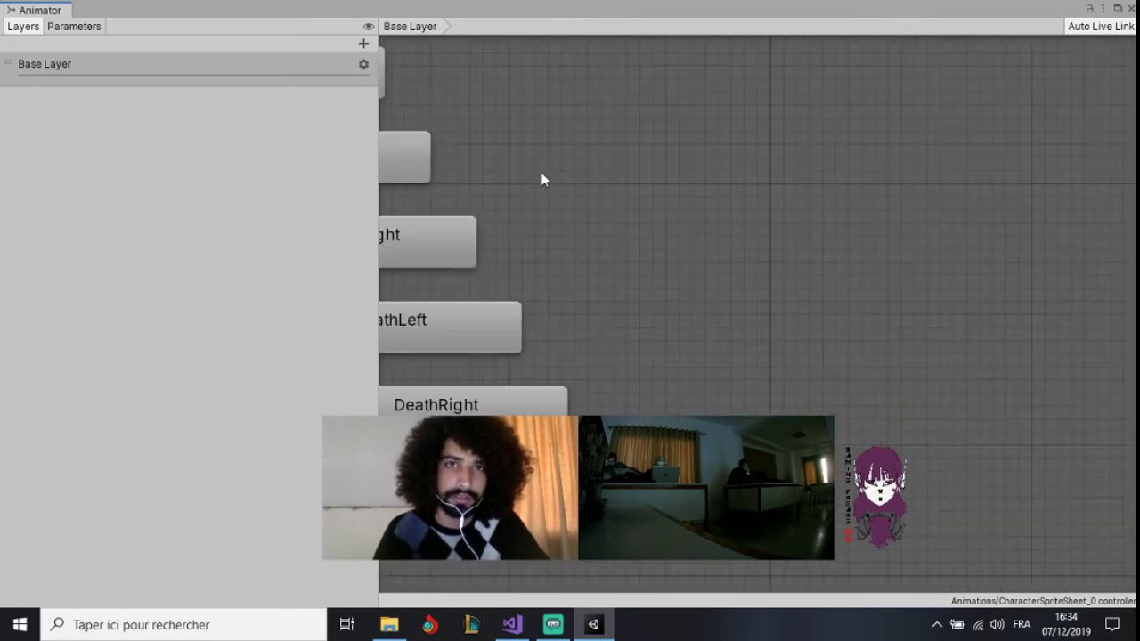
scroll(534, 169, "down", 3)
scroll(409, 134, "down", 1)
scroll(422, 107, "down", 2)
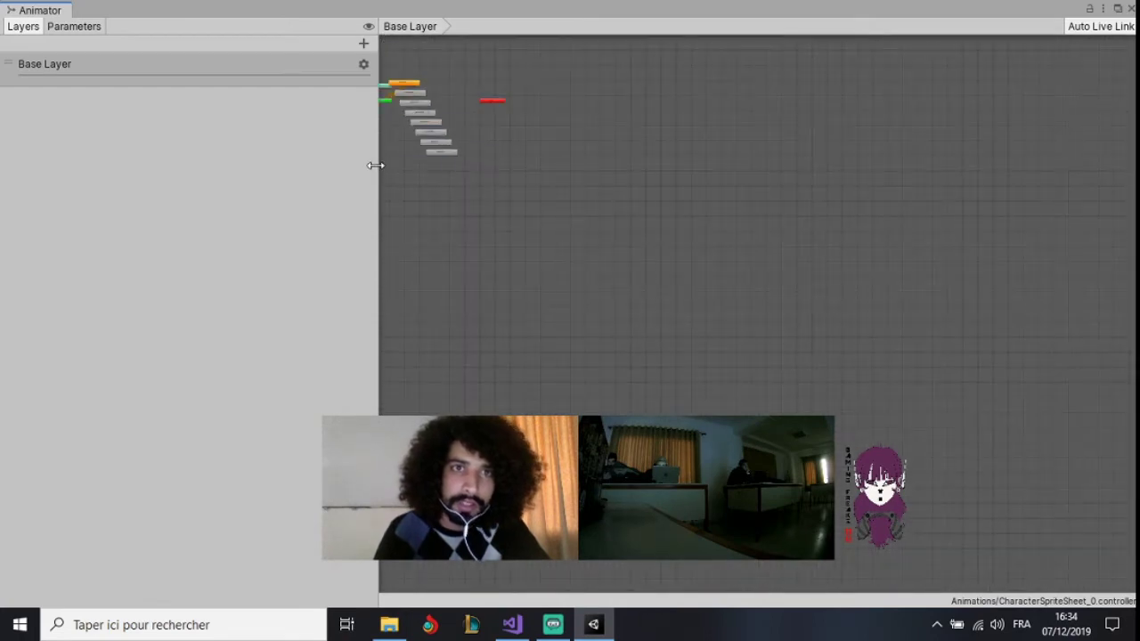
right_click(415, 169)
left_click(393, 181)
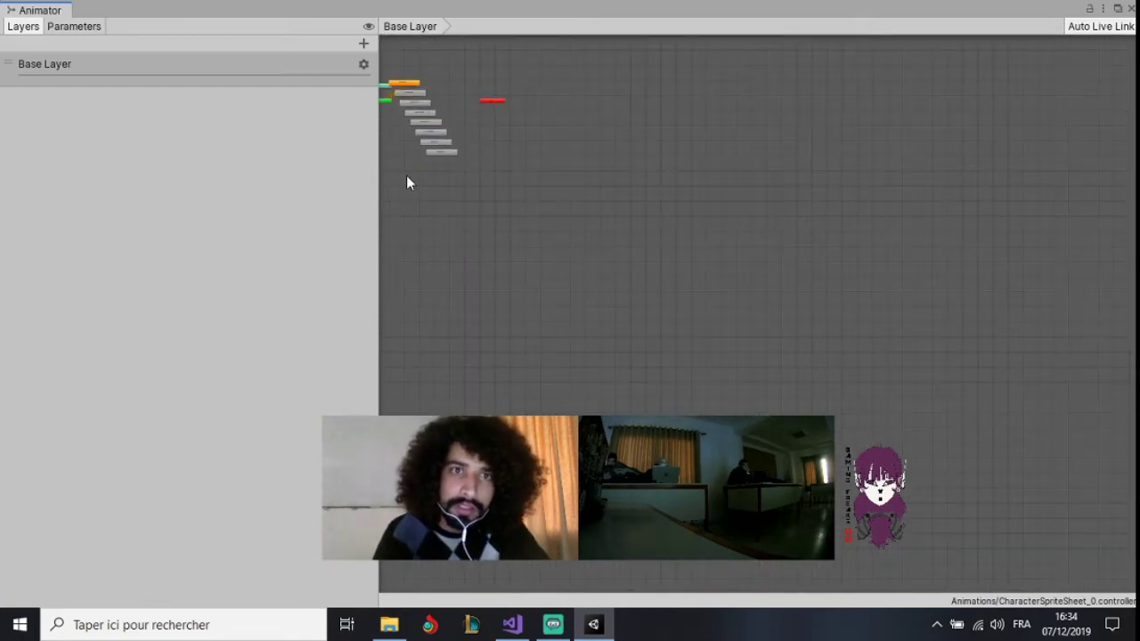
Pan and zoom the graph so Entry, StandingLeft and the clip states are large and readable
middle_click_drag(406, 176, 538, 206)
scroll(534, 230, "up", 2)
scroll(515, 221, "up", 2)
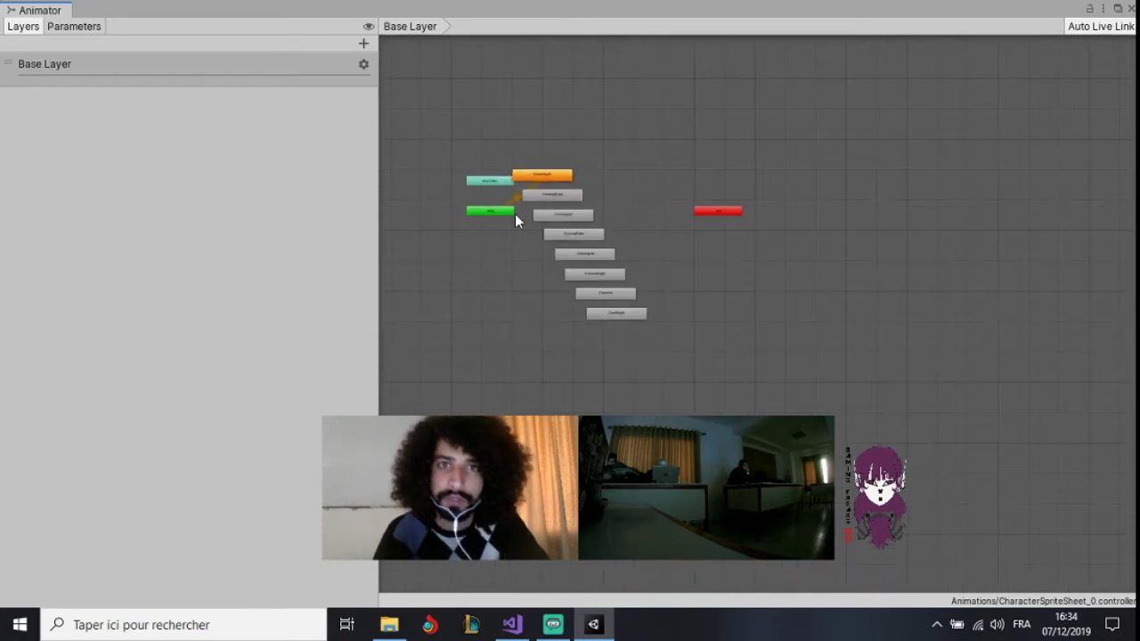
scroll(515, 221, "up", 2)
middle_click_drag(504, 318, 582, 298)
scroll(575, 305, "up", 2)
scroll(579, 311, "up", 2)
scroll(581, 312, "down", 2)
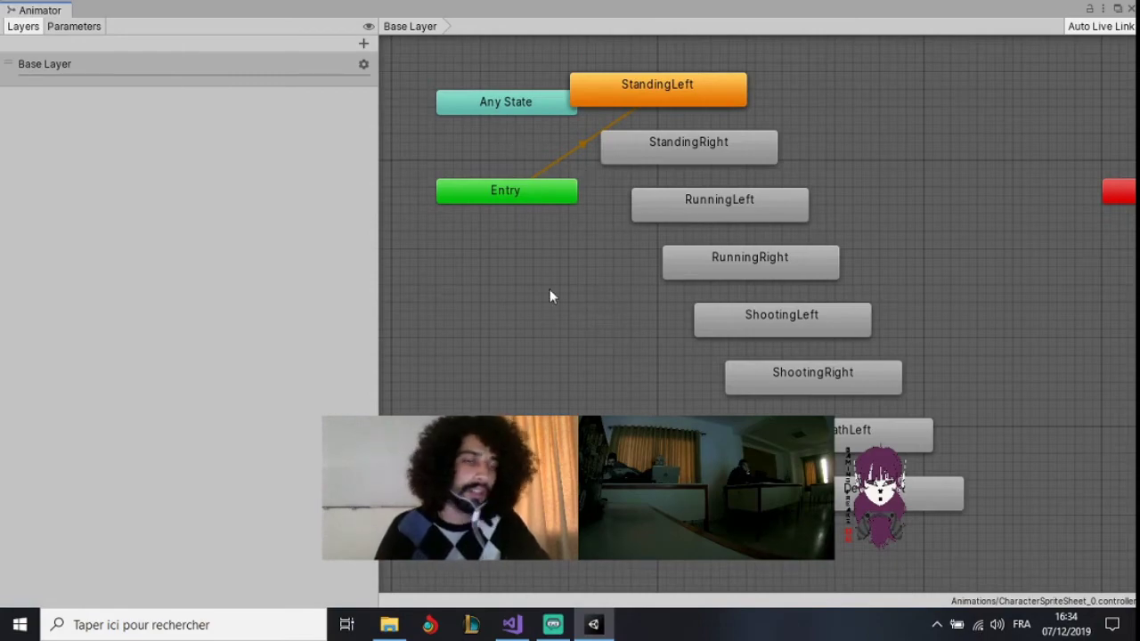
mouse_move(550, 295)
middle_mouse_down()
mouse_move(588, 226)
mouse_move(665, 244)
mouse_move(686, 146)
mouse_move(650, 267)
mouse_move(812, 184)
mouse_move(773, 271)
mouse_move(454, 234)
mouse_move(511, 276)
middle_mouse_up()
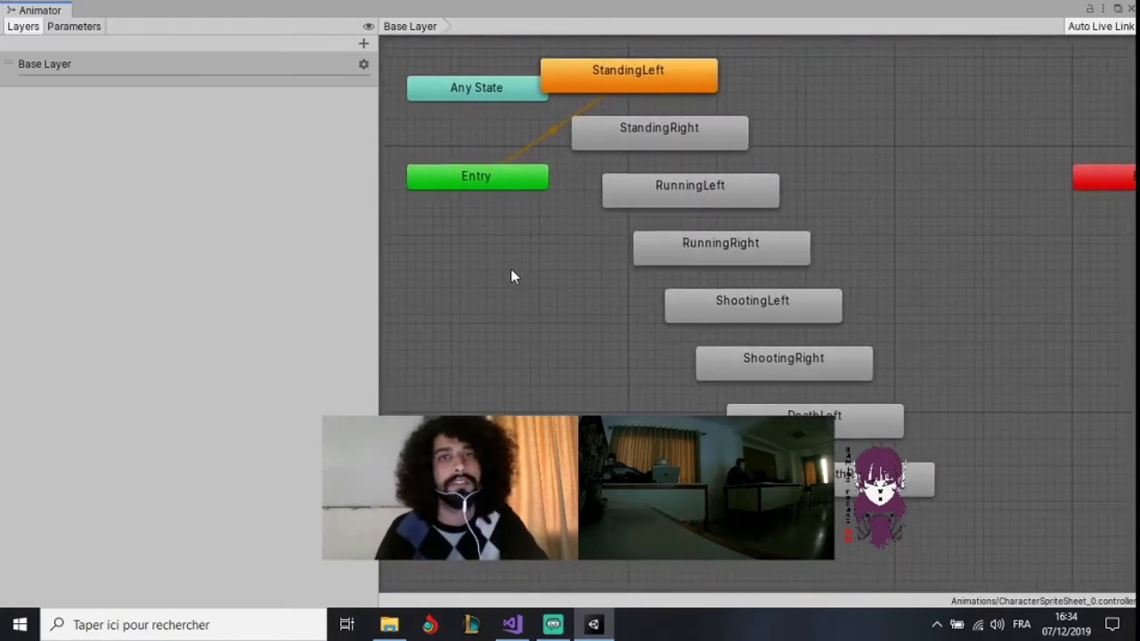
scroll(527, 267, "down", 2)
scroll(528, 270, "down", 1)
scroll(531, 274, "up", 1)
scroll(534, 277, "up", 1)
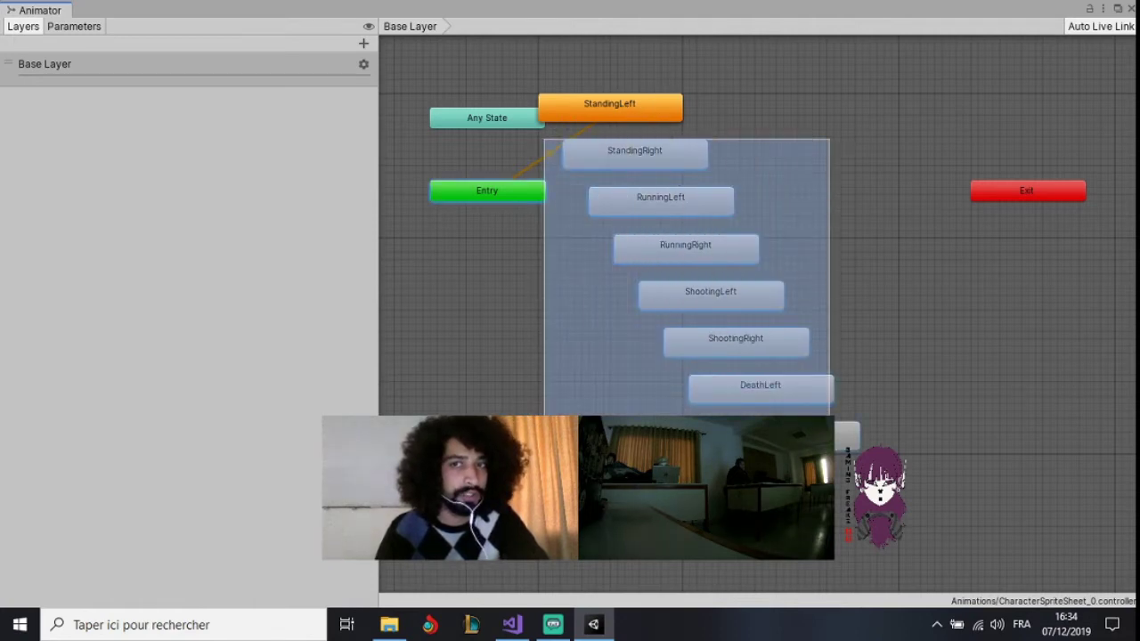
Move the clip states StandingRight through DeathLeft as a group beside Exit
left_click_drag(793, 189, 543, 415)
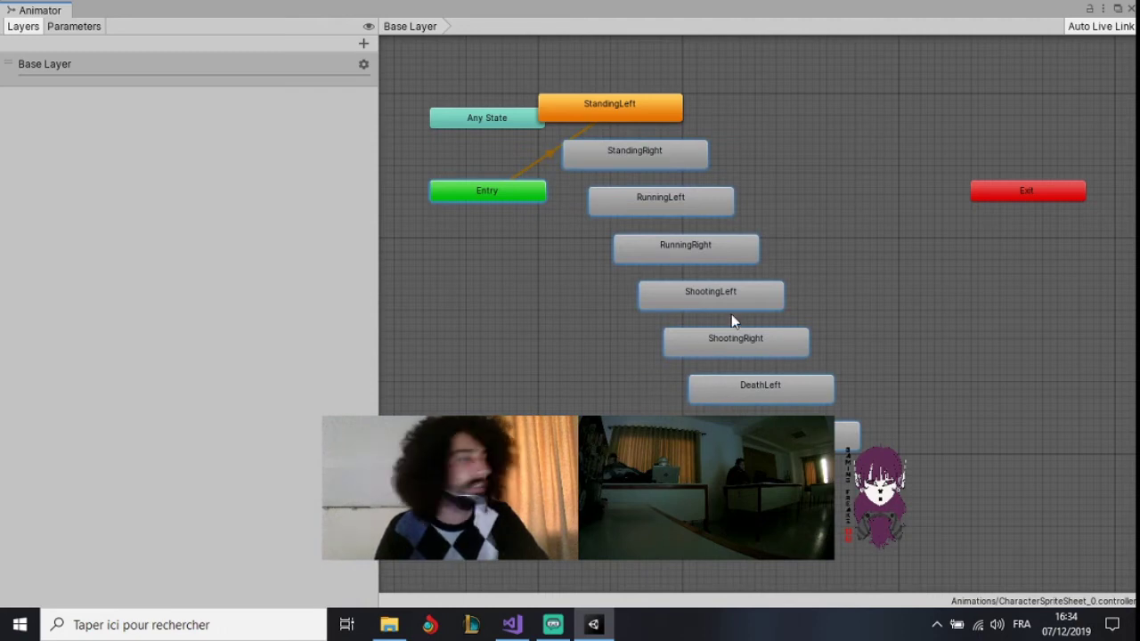
mouse_move(710, 248)
left_mouse_down()
mouse_move(930, 213)
mouse_move(668, 257)
left_mouse_up()
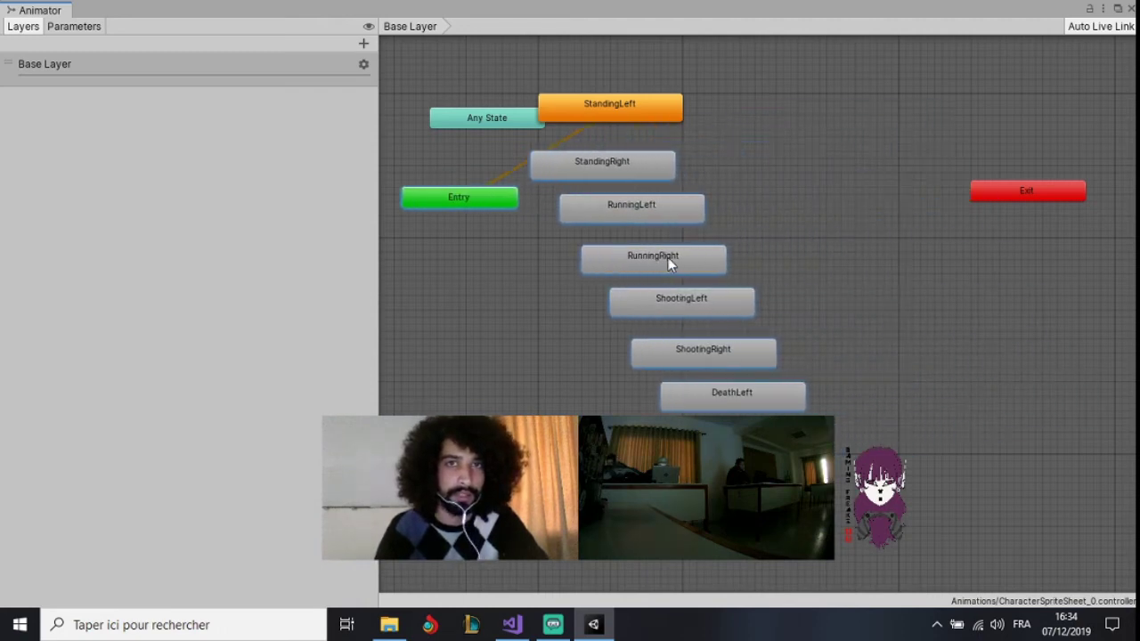
left_click(892, 173)
left_click_drag(895, 151, 581, 408)
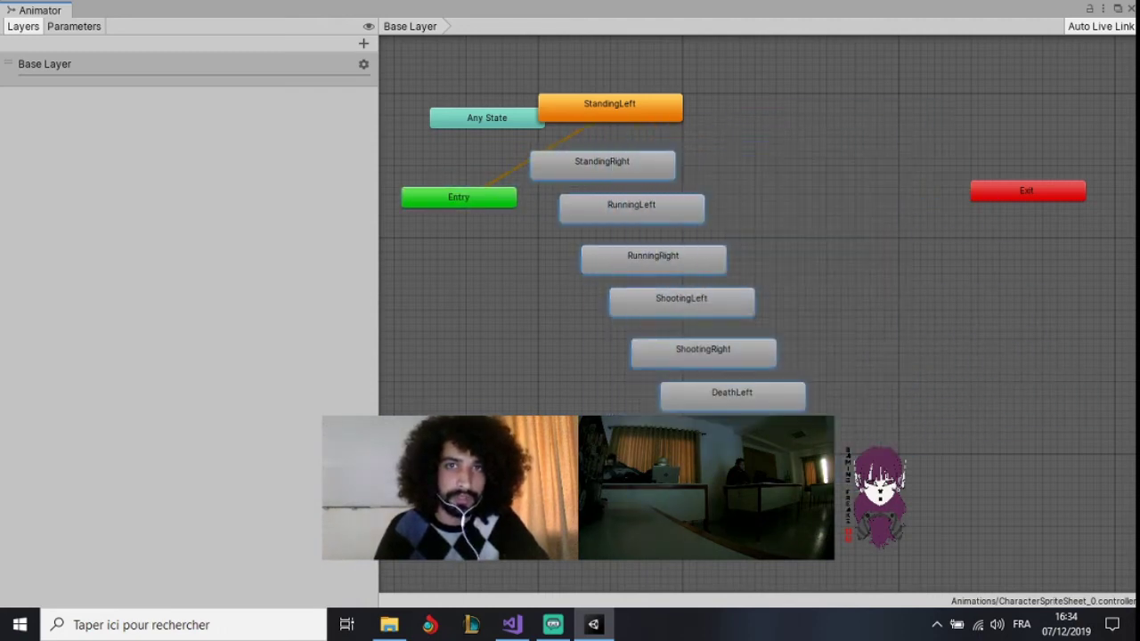
left_click_drag(652, 175, 985, 234)
left_click(877, 101)
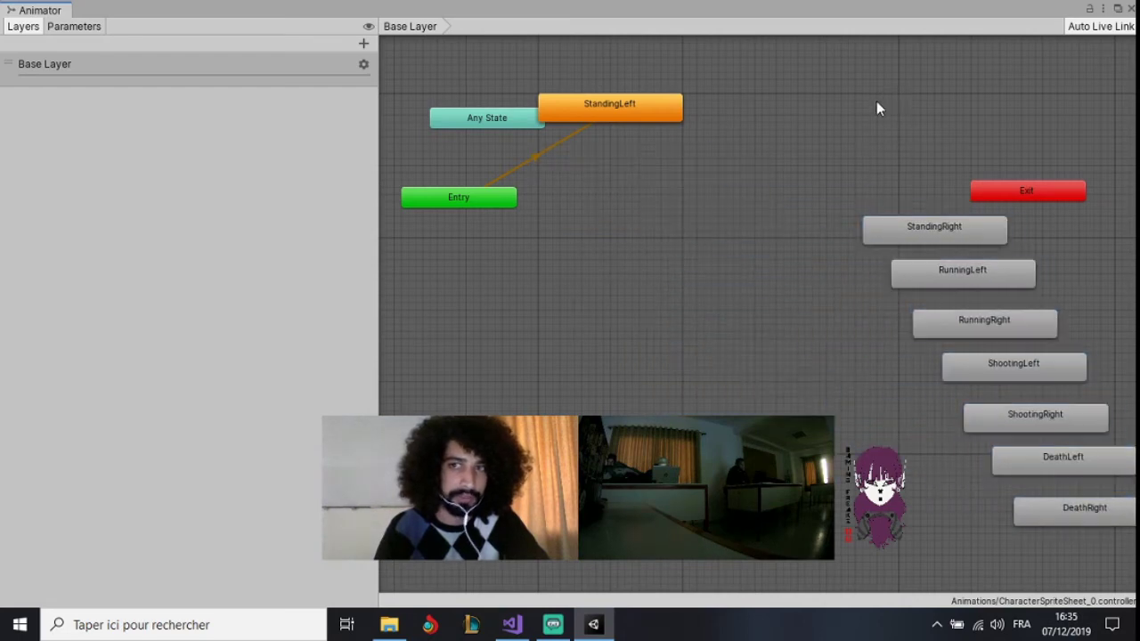
Shift StandingLeft right and place StandingRight centred directly below it
left_click_drag(639, 113, 696, 105)
left_click(682, 183)
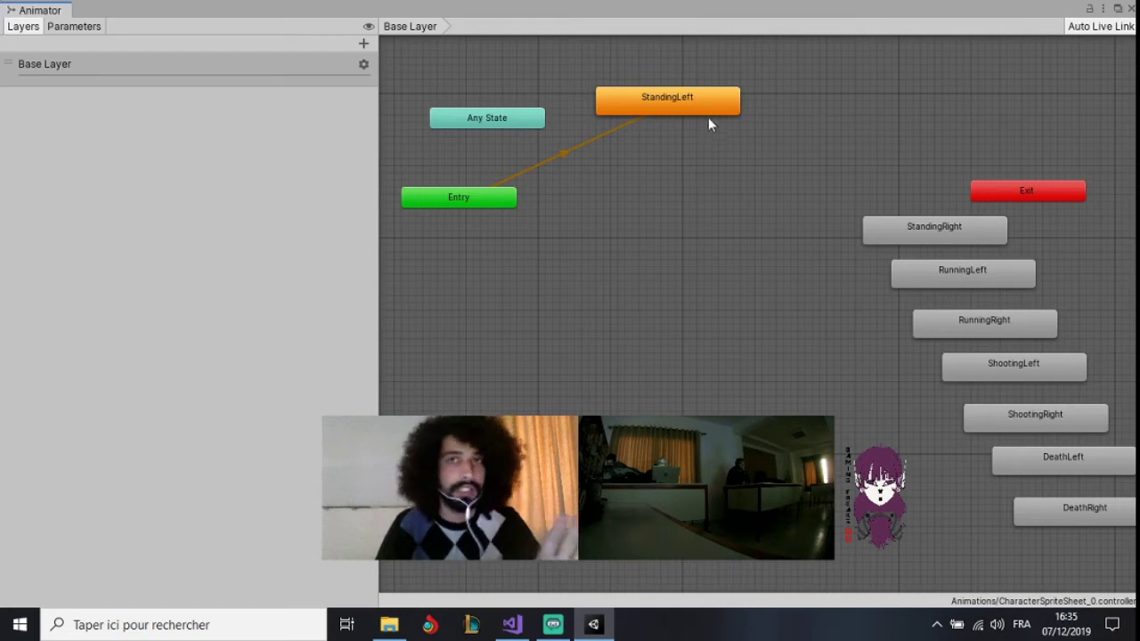
mouse_move(939, 223)
left_mouse_down()
mouse_move(626, 215)
mouse_move(693, 269)
mouse_move(682, 265)
left_mouse_up()
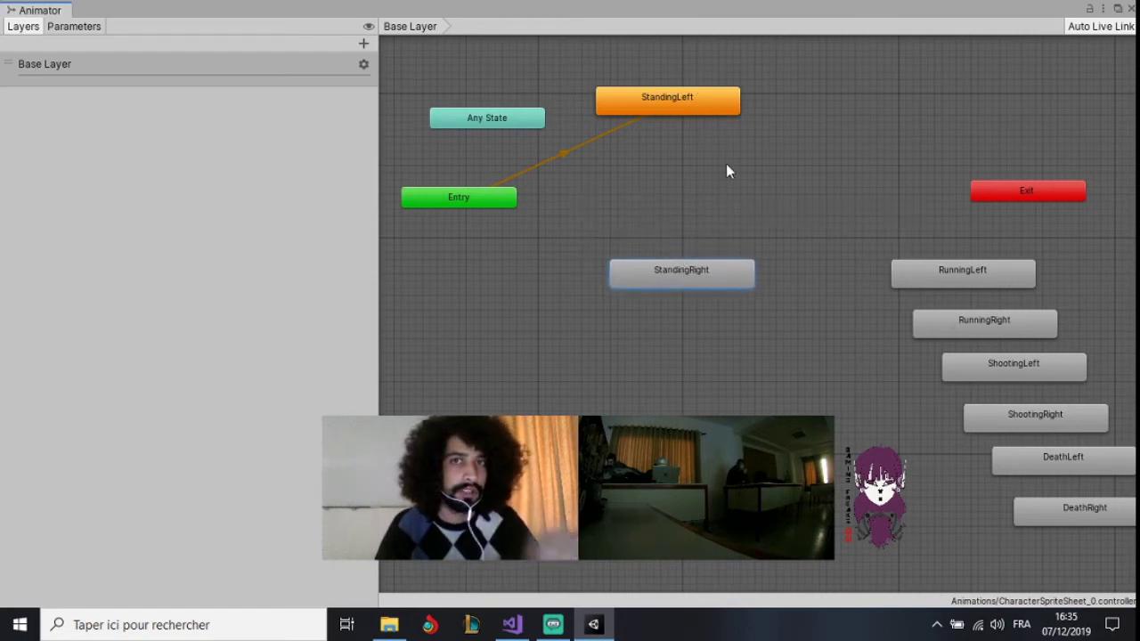
left_click_drag(699, 273, 691, 274)
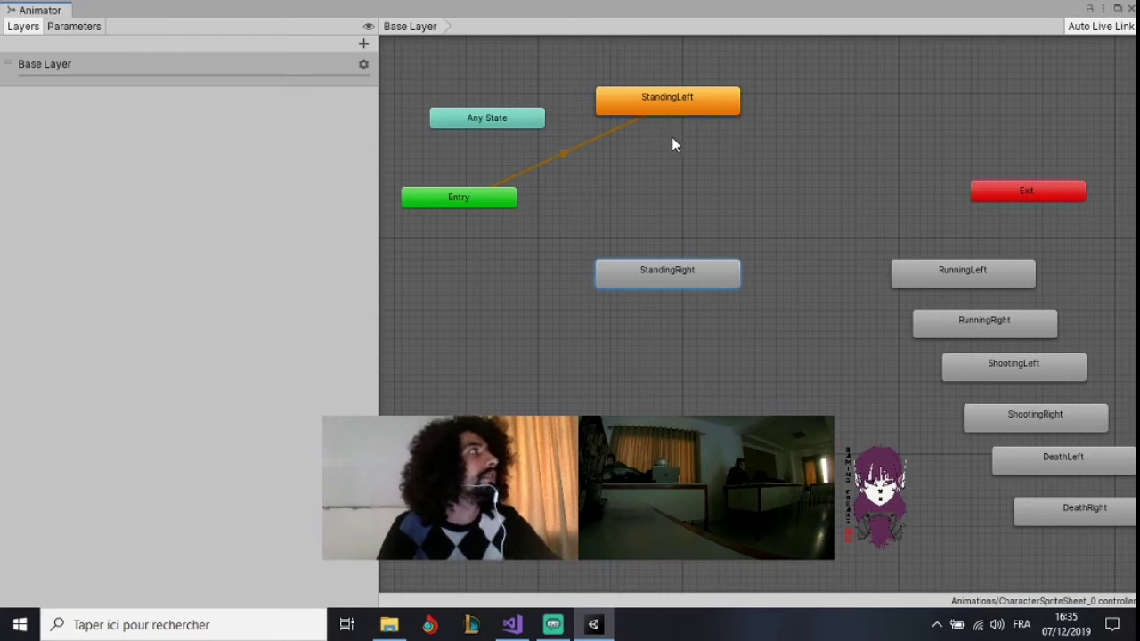
Create a transition from StandingLeft to StandingRight
left_click(690, 115)
left_click(707, 176)
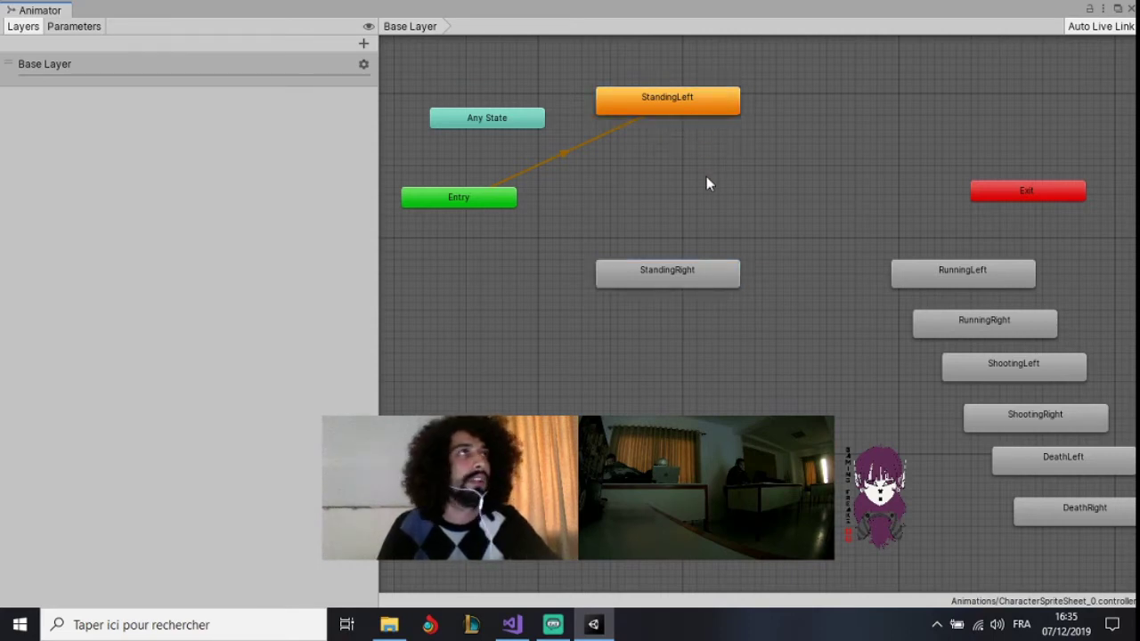
right_click(679, 102)
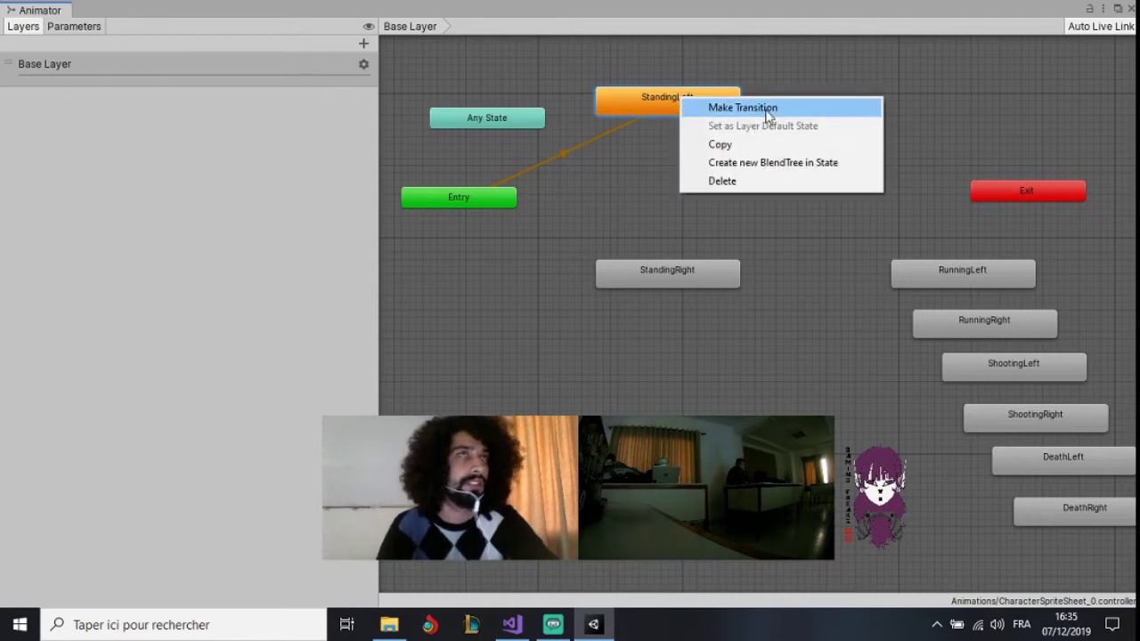
left_click(766, 111)
right_click(660, 108)
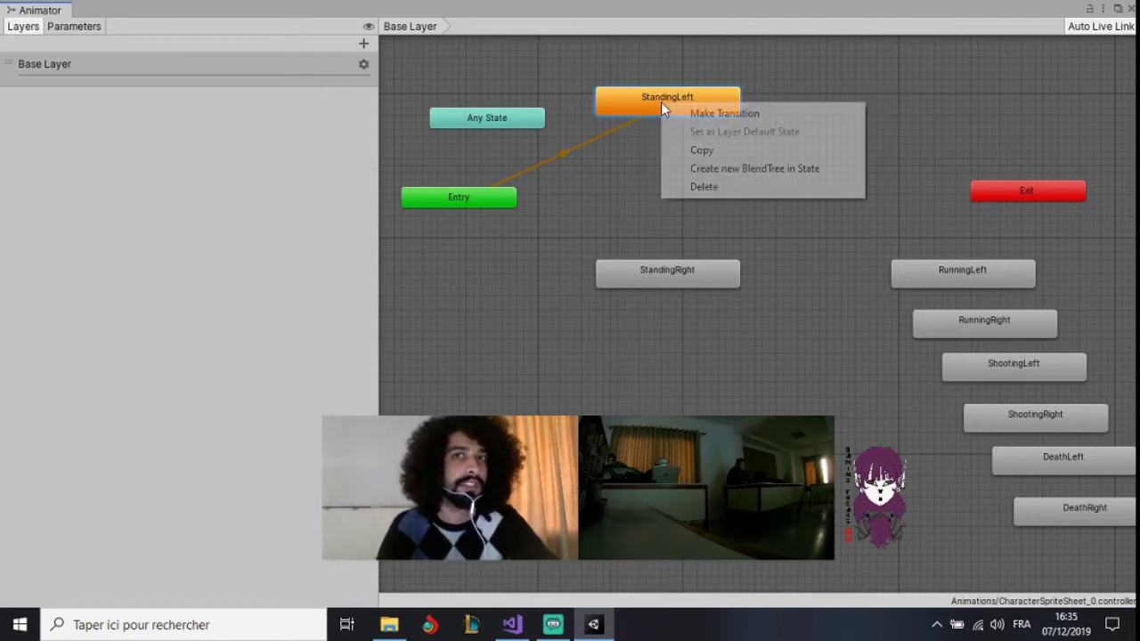
left_click(761, 116)
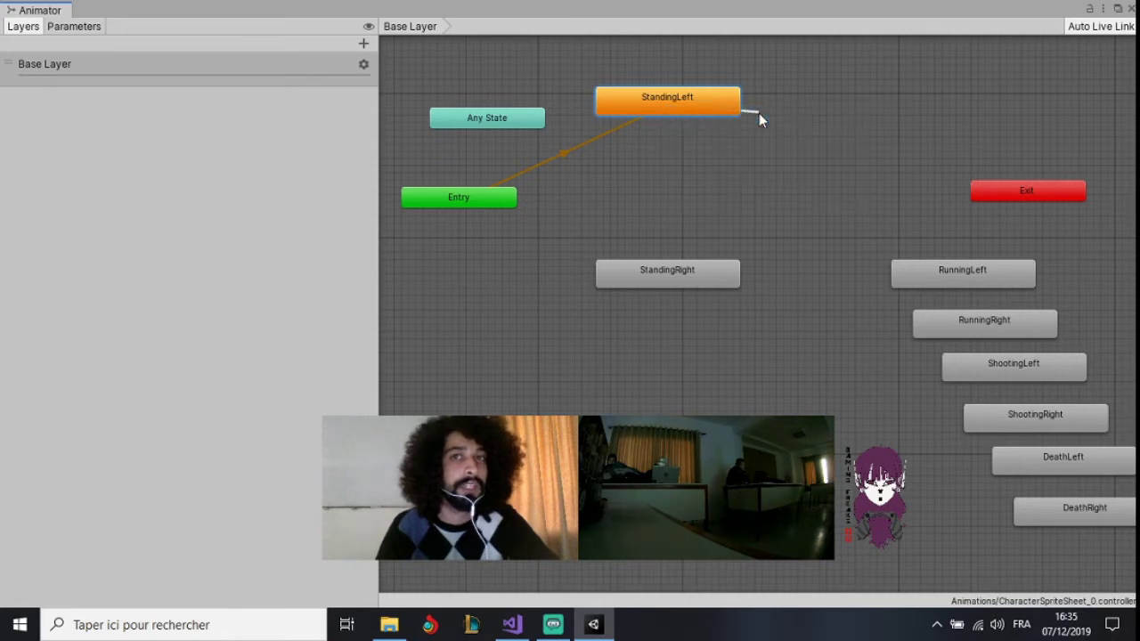
left_click(655, 272)
Add the return transition from StandingRight back to StandingLeft
right_click(687, 271)
left_click(718, 280)
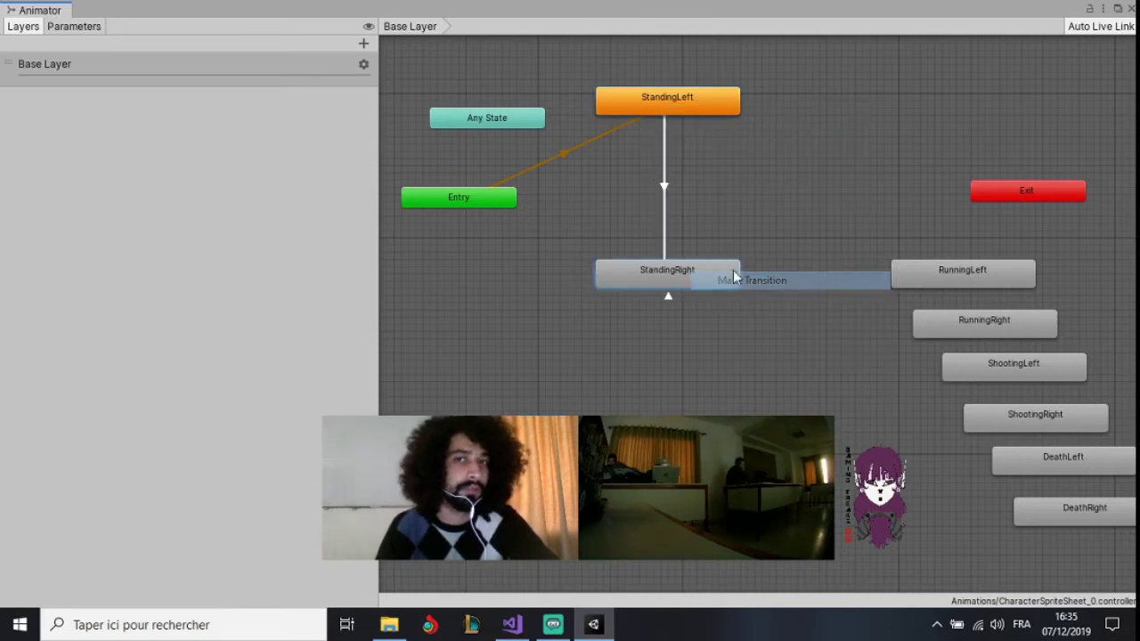
left_click(697, 92)
left_click(675, 94)
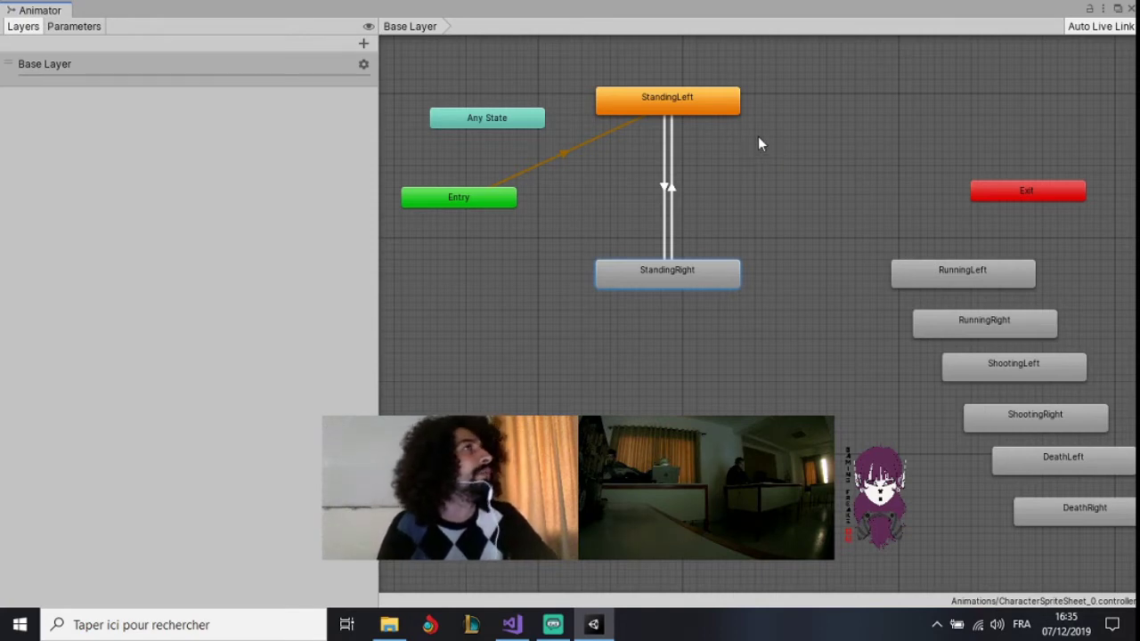
right_click(684, 107)
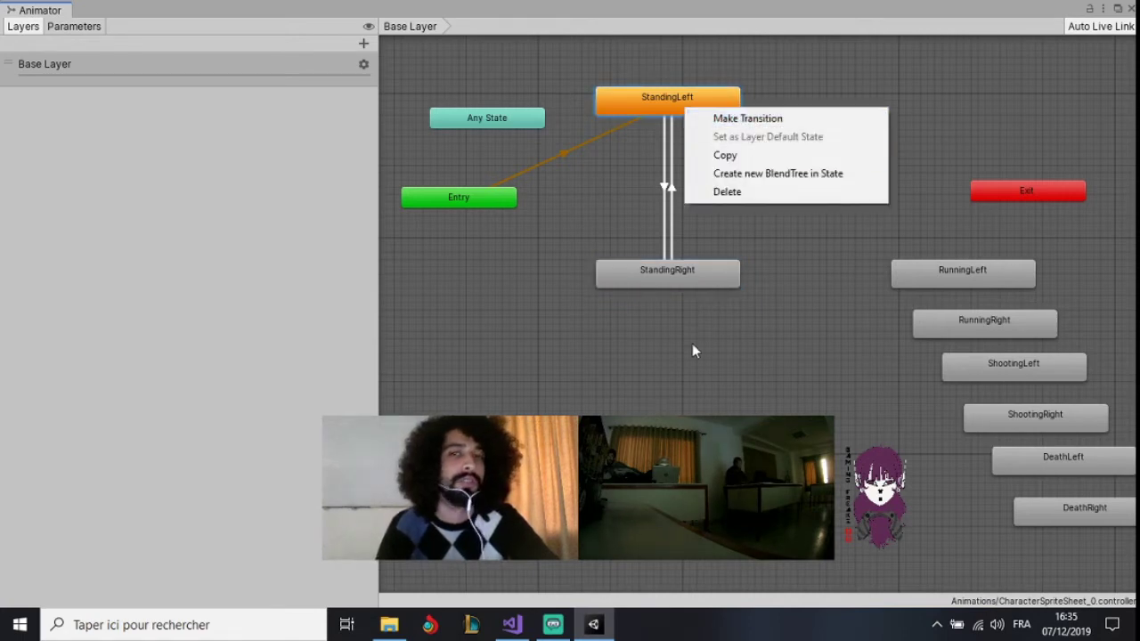
left_click(694, 369)
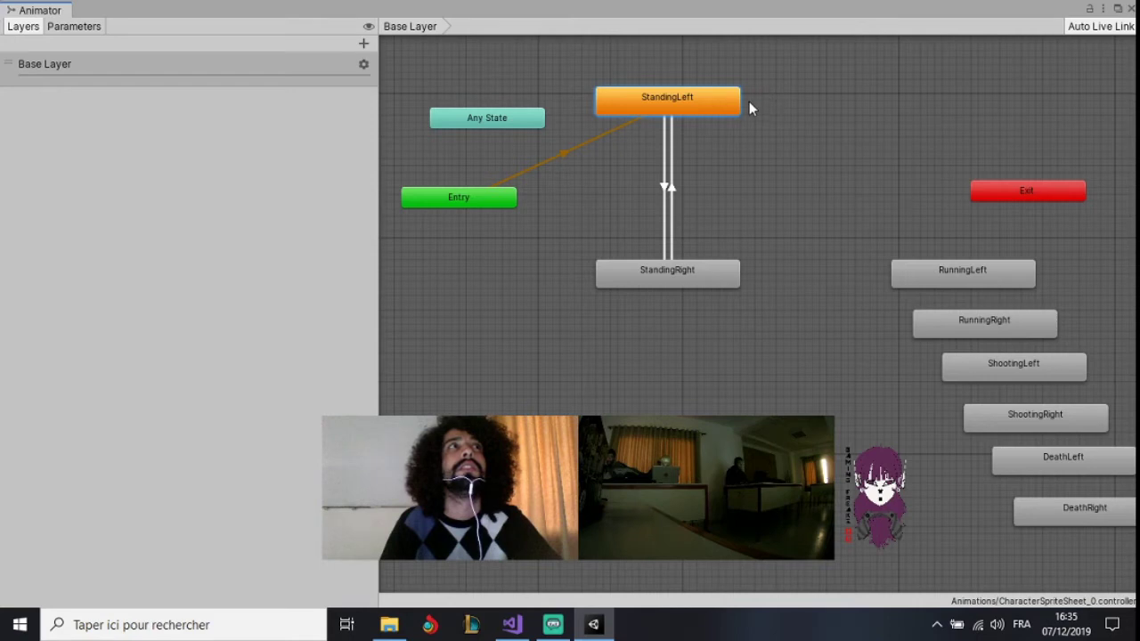
right_click(715, 110)
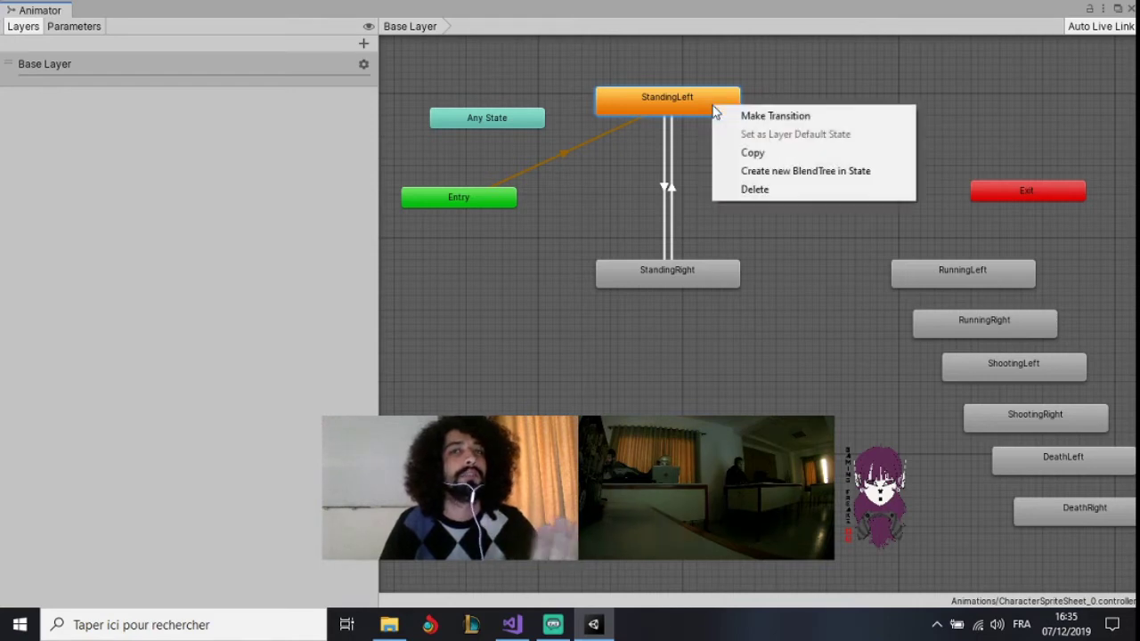
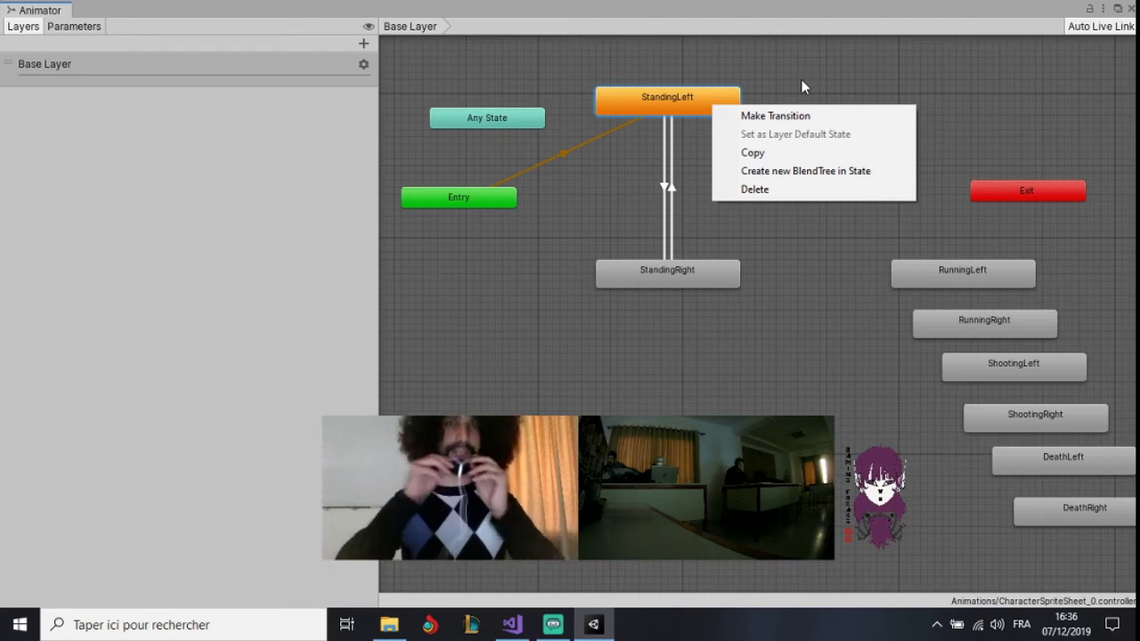
Drag the DeathLeft, ShootingLeft and RunningLeft states up toward the top of the graph
left_click(776, 59)
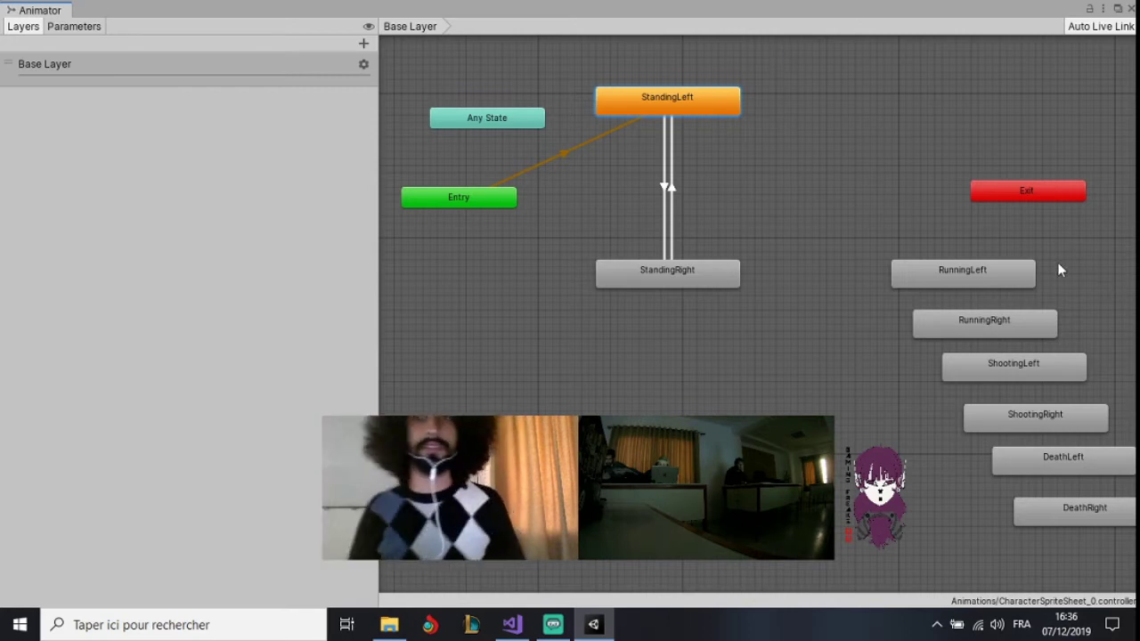
left_click(1052, 426)
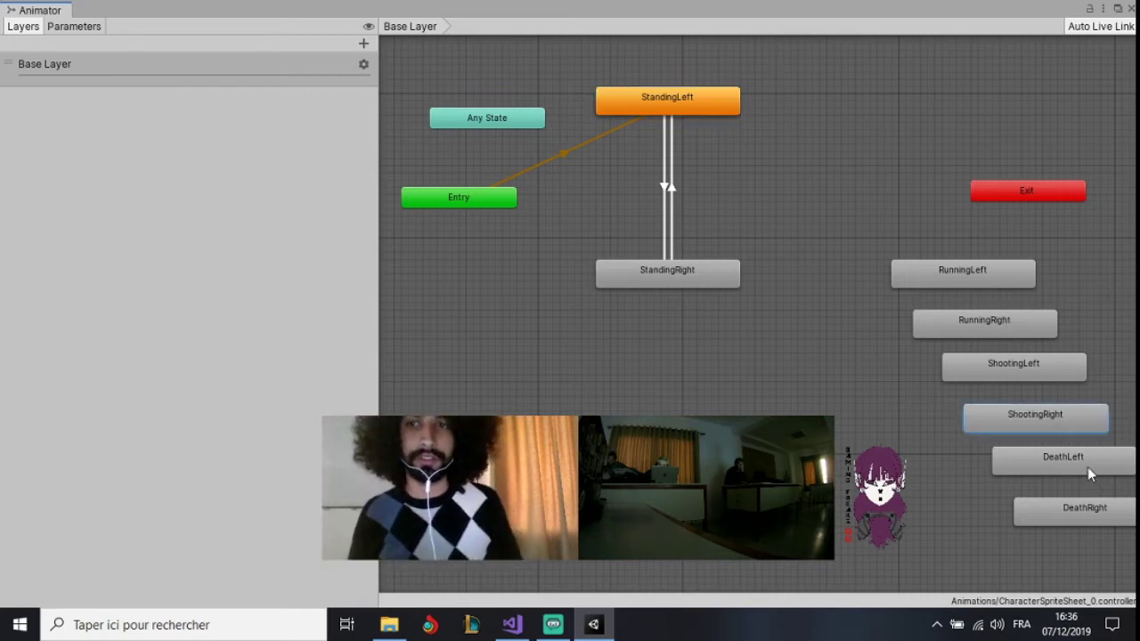
mouse_move(1088, 467)
left_mouse_down()
mouse_move(931, 92)
mouse_move(924, 140)
left_mouse_up()
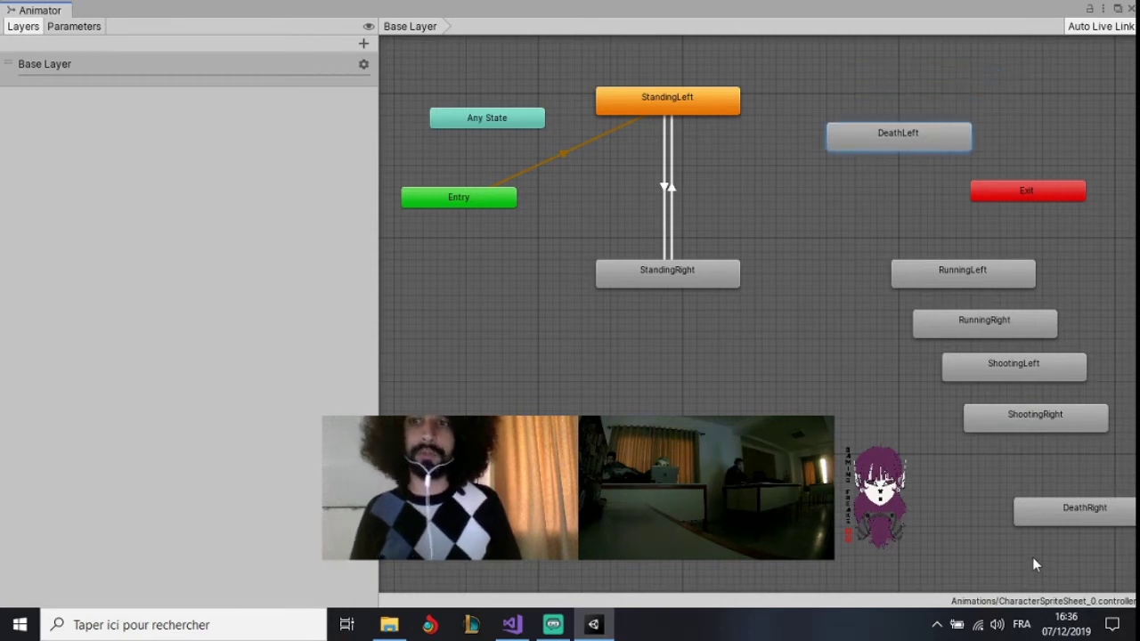
left_click(1012, 365)
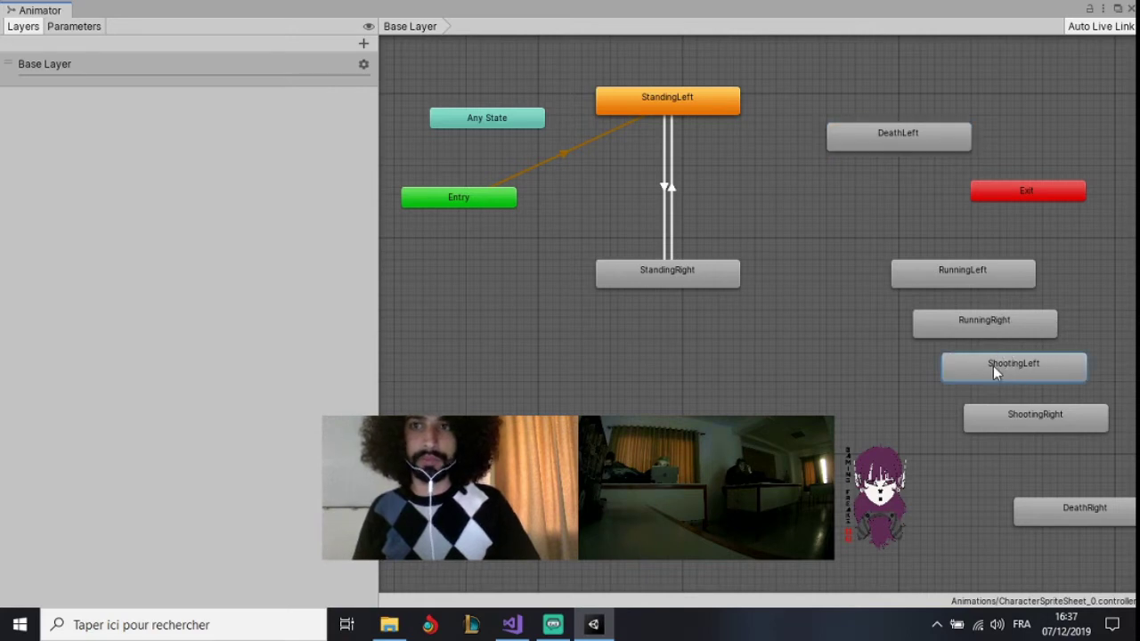
mouse_move(993, 366)
left_mouse_down()
mouse_move(930, 244)
mouse_move(785, 57)
left_mouse_up()
left_click(935, 279, "shift")
left_click(927, 75)
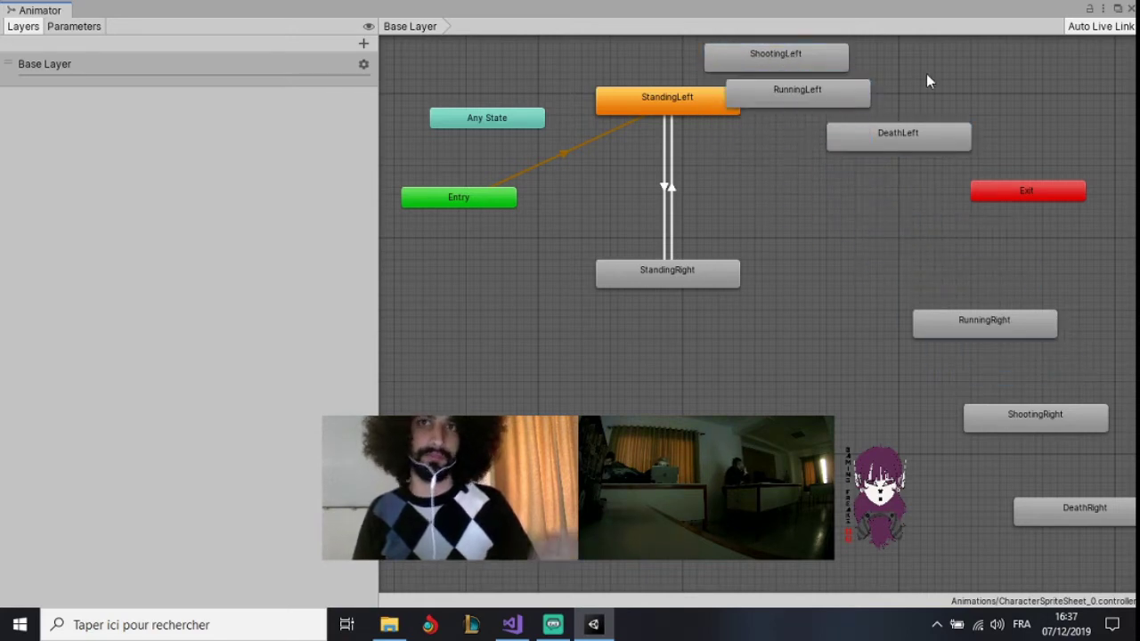
scroll(755, 145, "down", 2)
right_click(757, 151)
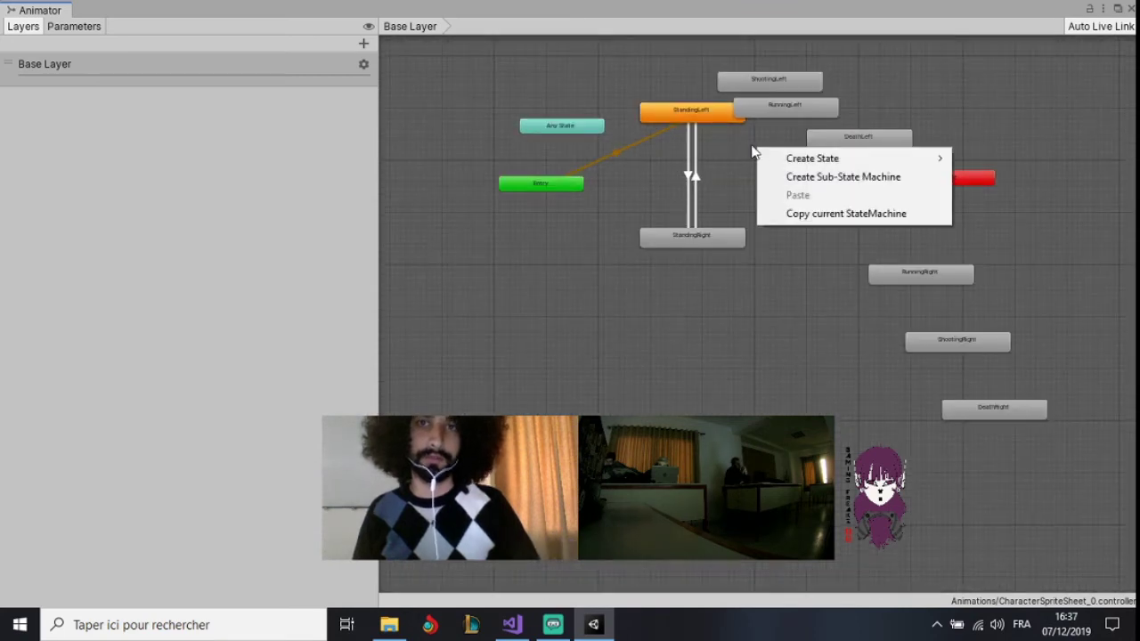
left_click(736, 143)
middle_click_drag(736, 143, 753, 196)
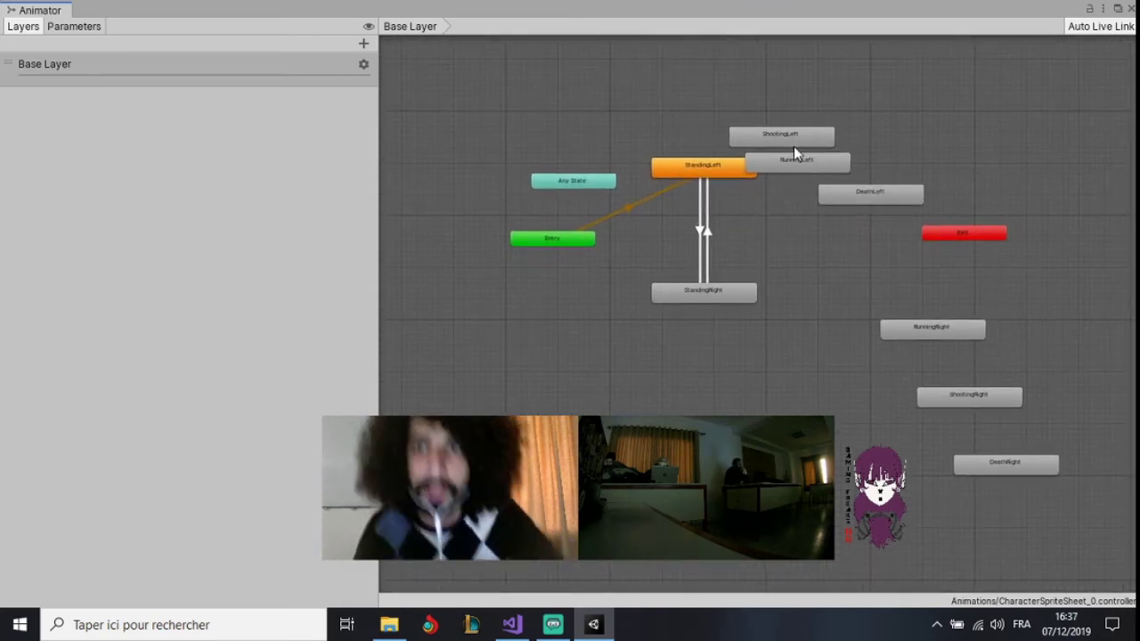
Place RunningLeft above StandingLeft, ShootingLeft to its left and DeathLeft level on its right
left_click_drag(776, 134, 598, 136)
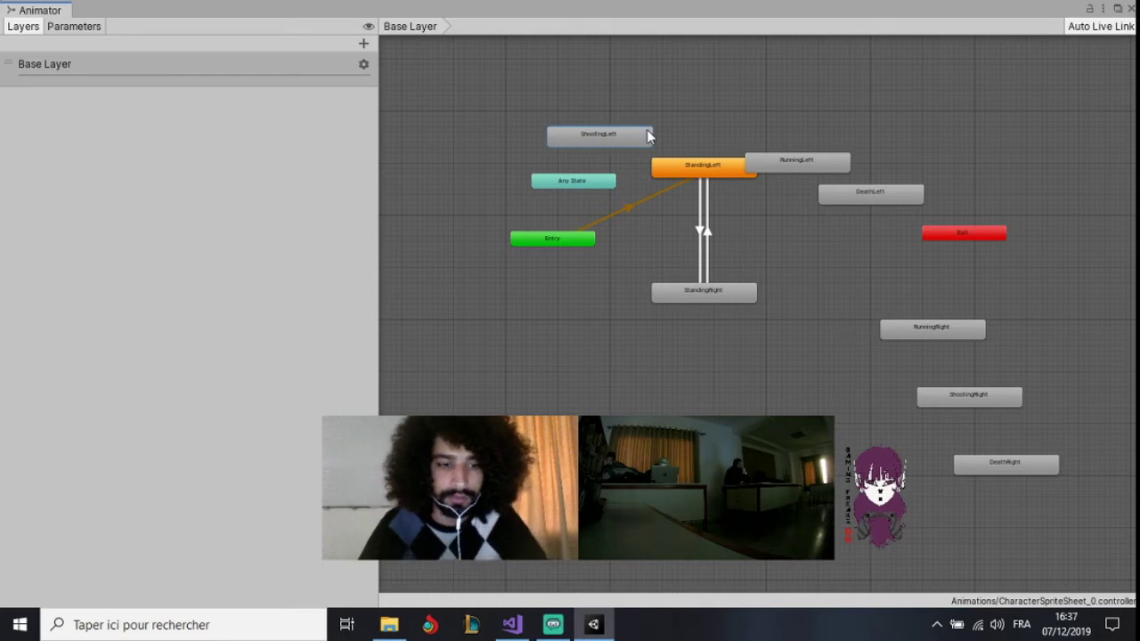
scroll(702, 158, "up", 1)
scroll(706, 163, "up", 1)
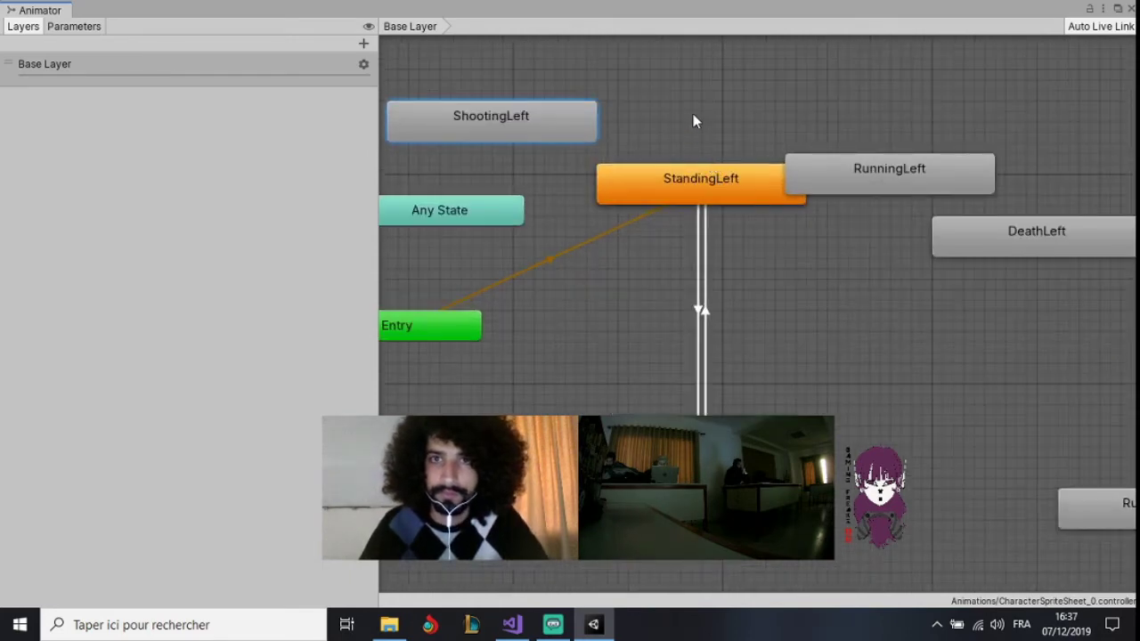
middle_click_drag(692, 117, 758, 182)
left_click_drag(984, 255, 769, 78)
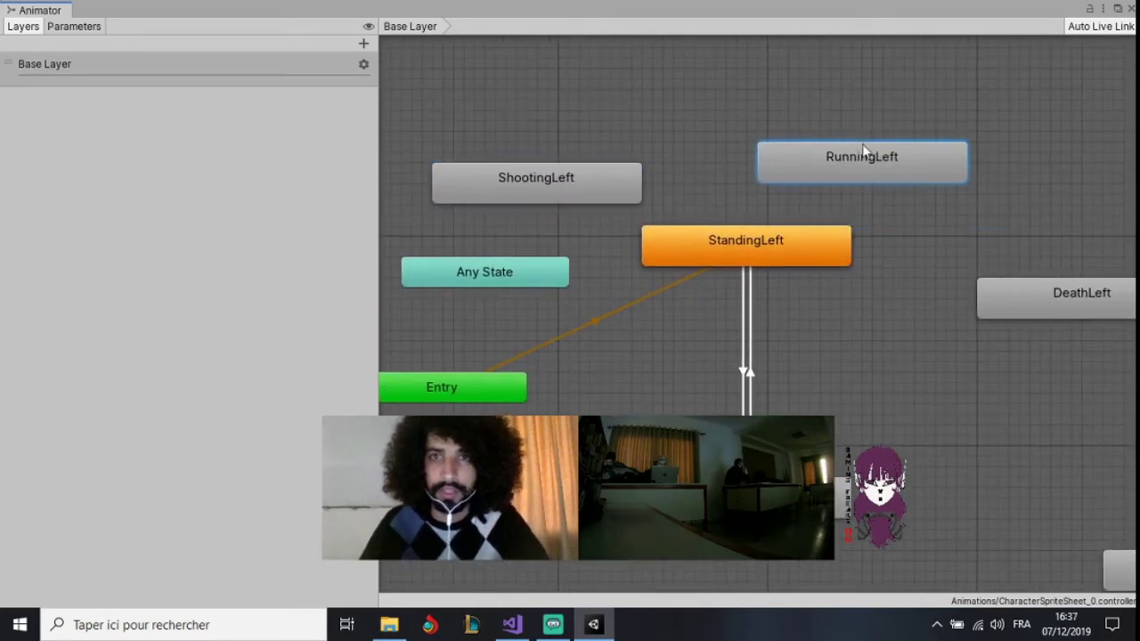
left_click_drag(609, 180, 494, 181)
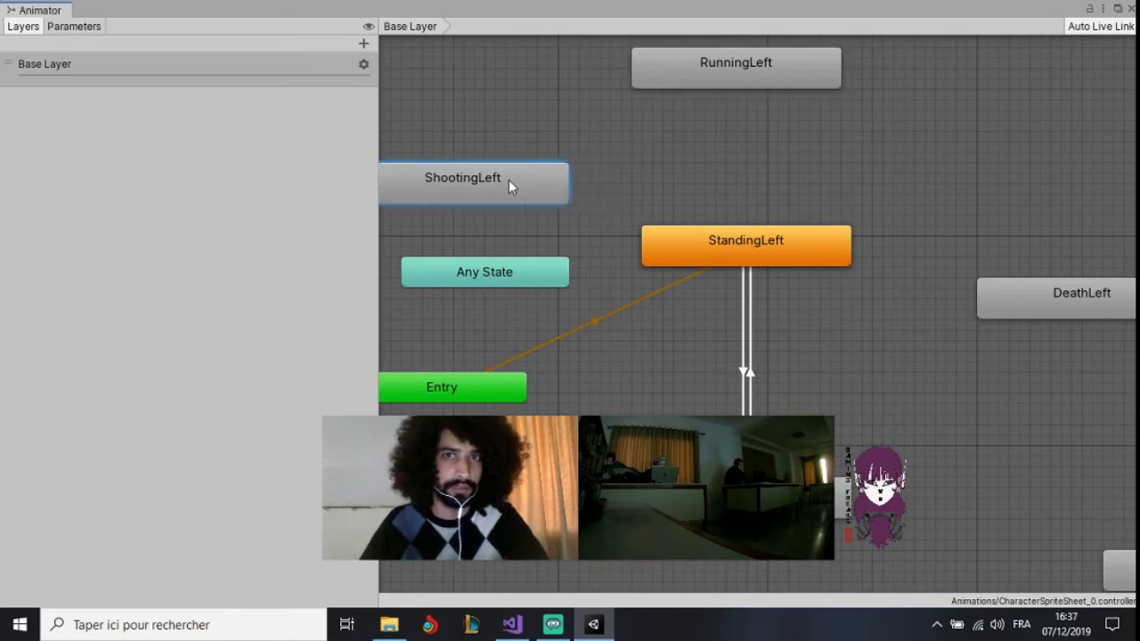
left_click_drag(1041, 285, 1031, 232)
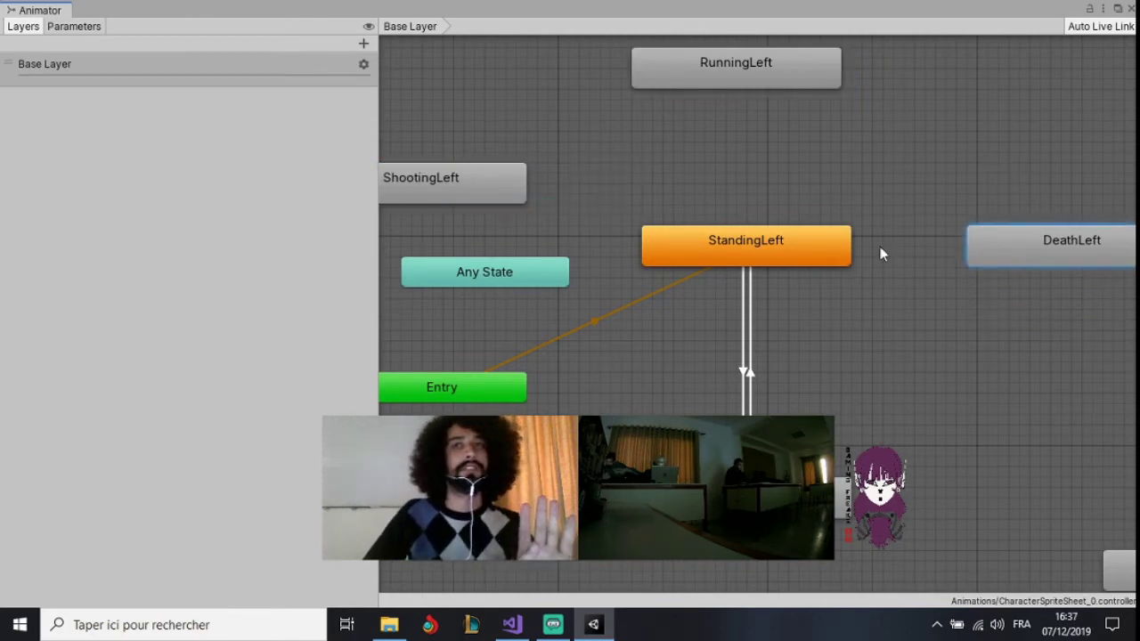
left_click(779, 262)
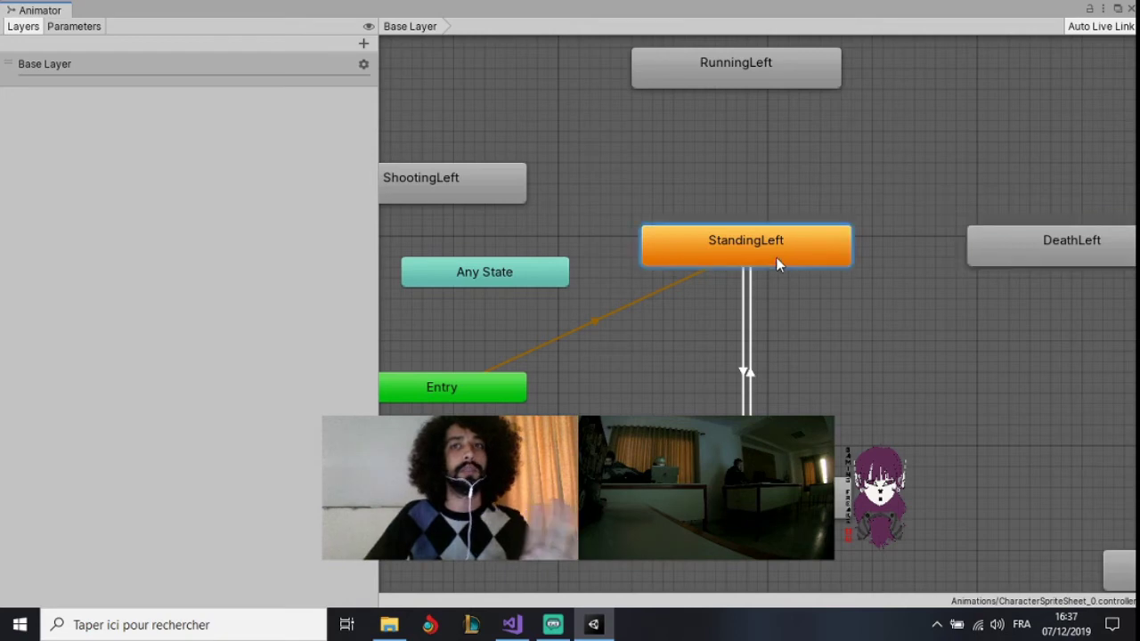
Create transitions from StandingLeft to RunningLeft and from RunningLeft back to StandingLeft
right_click(662, 233)
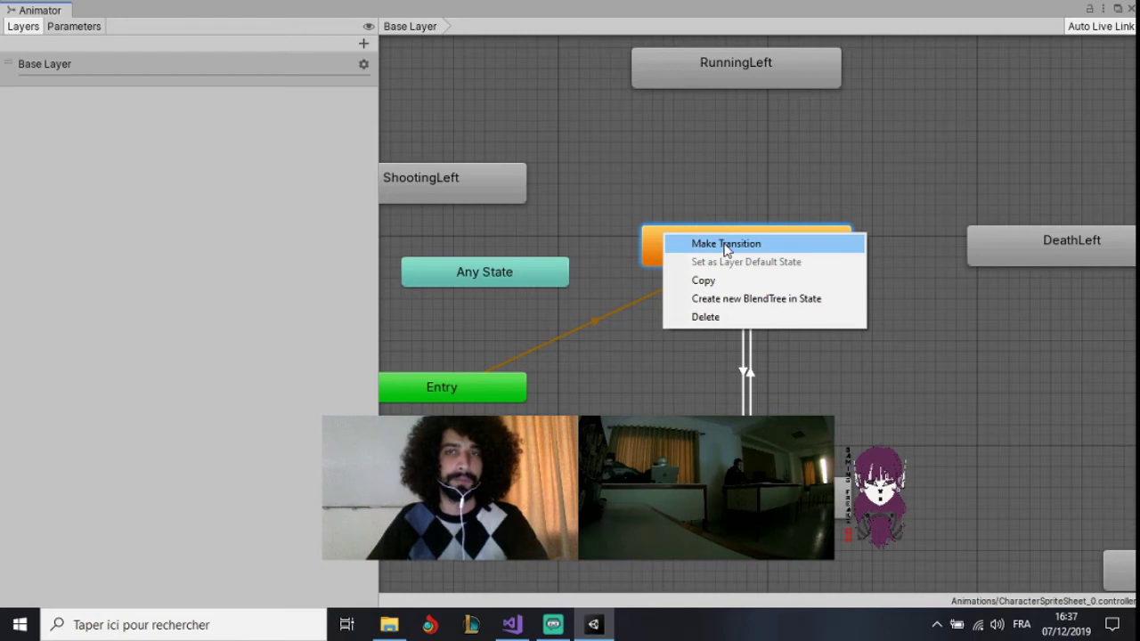
left_click(726, 243)
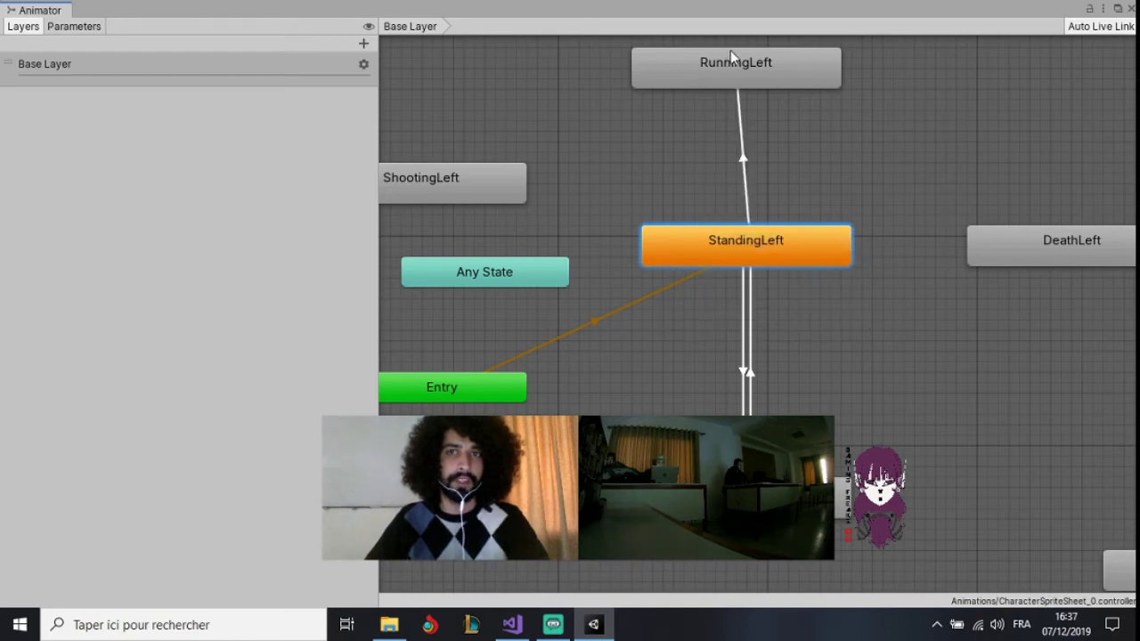
right_click(719, 79)
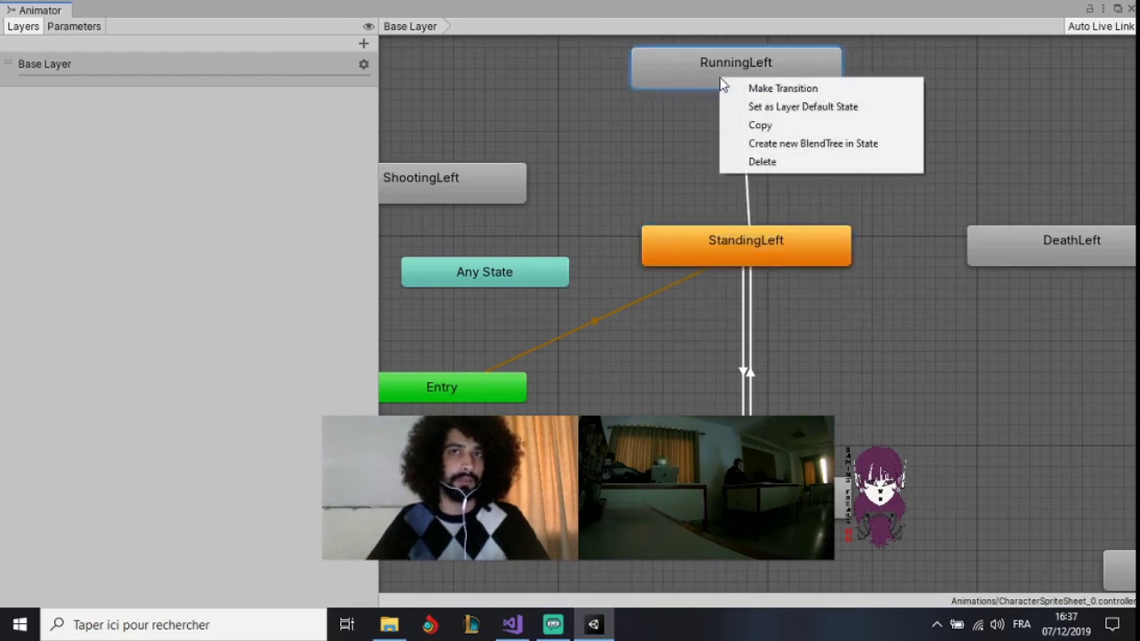
left_click(752, 88)
left_click(731, 242)
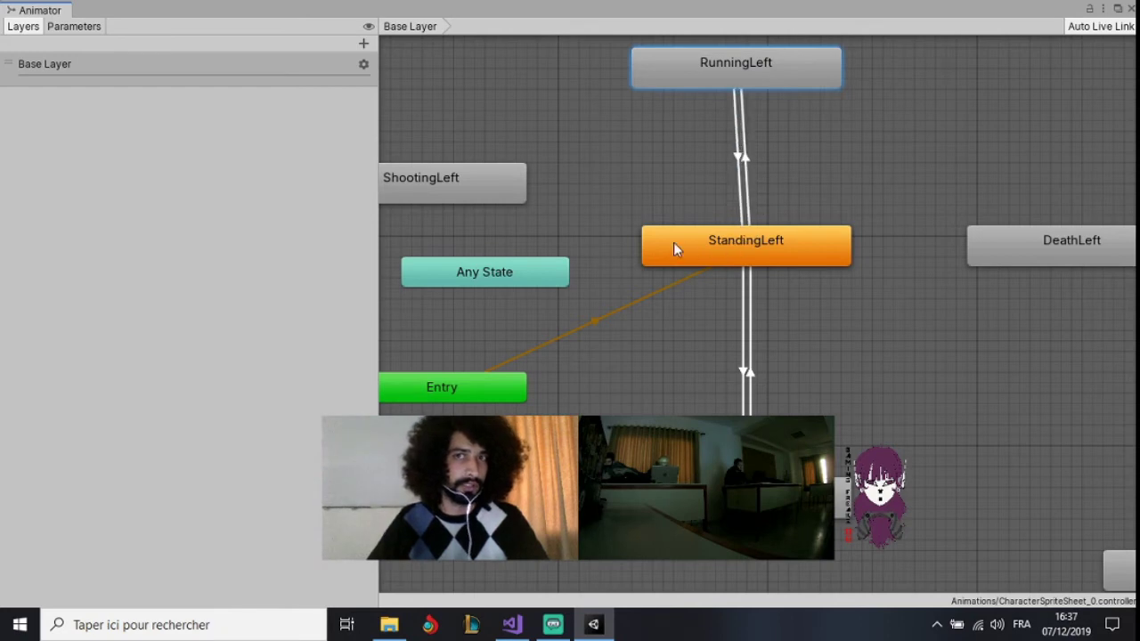
Link StandingLeft and ShootingLeft both ways, and align RunningLeft directly above StandingLeft
right_click(673, 243)
left_click(704, 254)
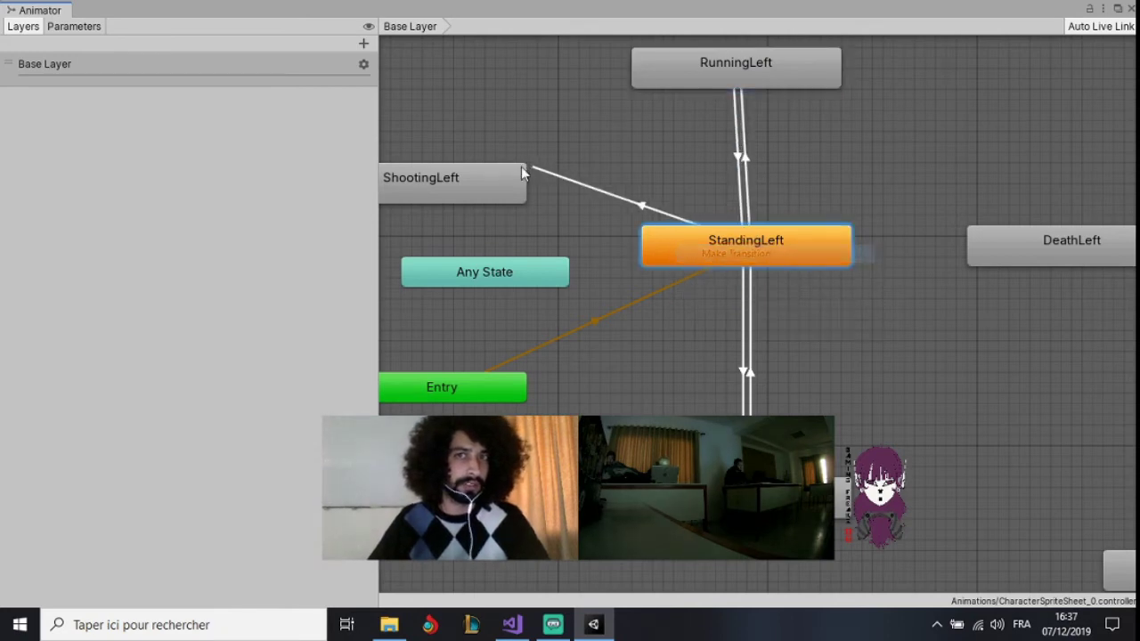
left_click(465, 187)
right_click(481, 175)
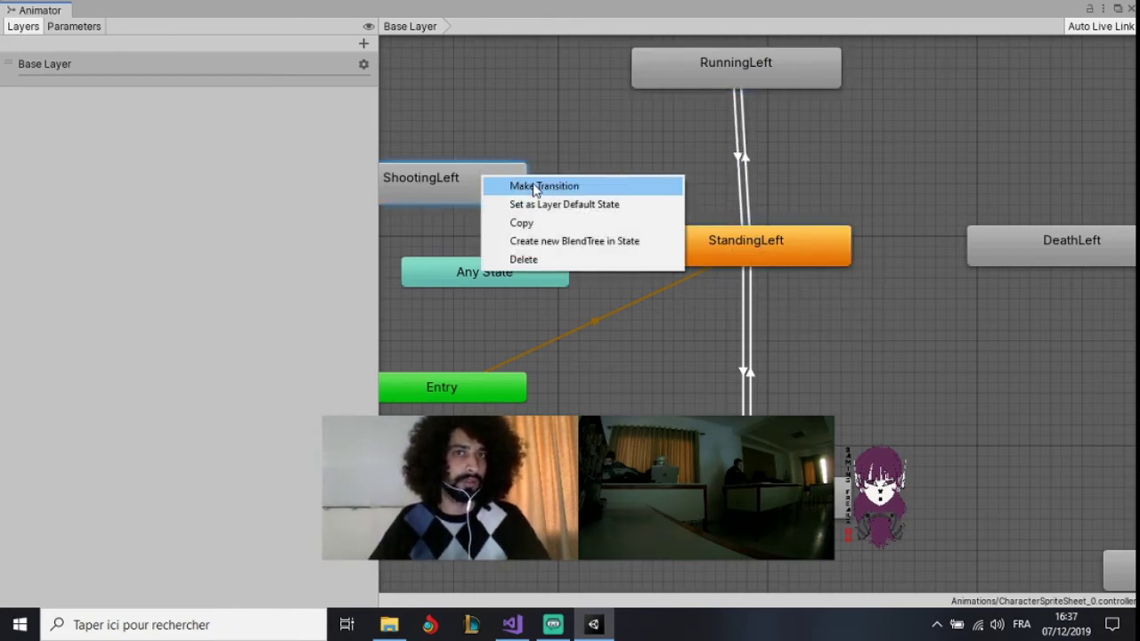
left_click(535, 186)
left_click(721, 235)
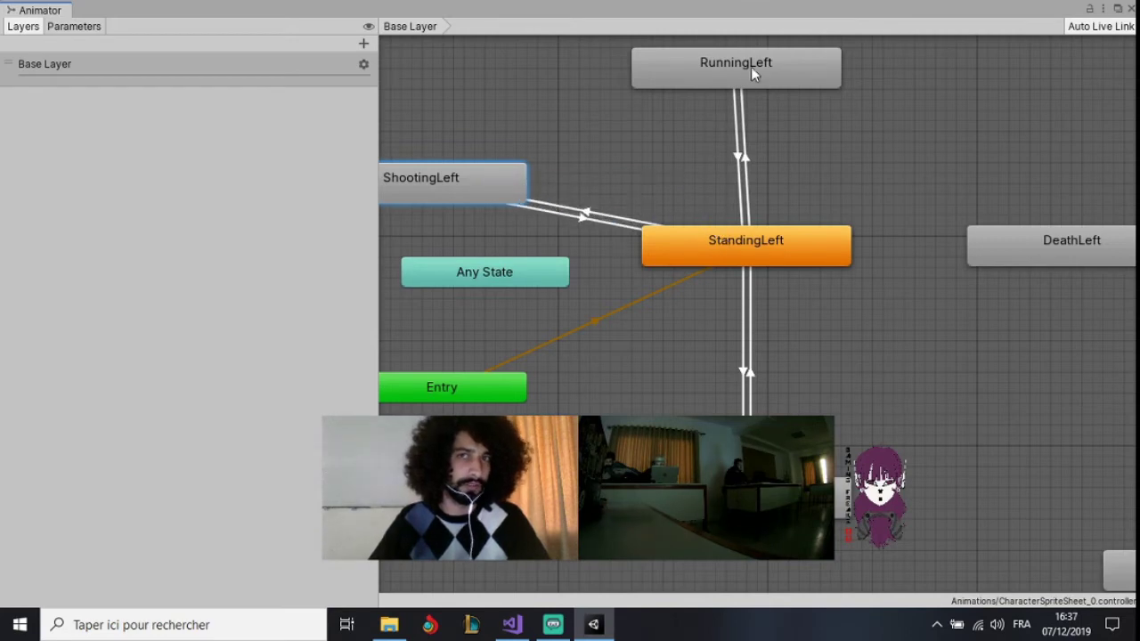
left_click_drag(751, 66, 762, 67)
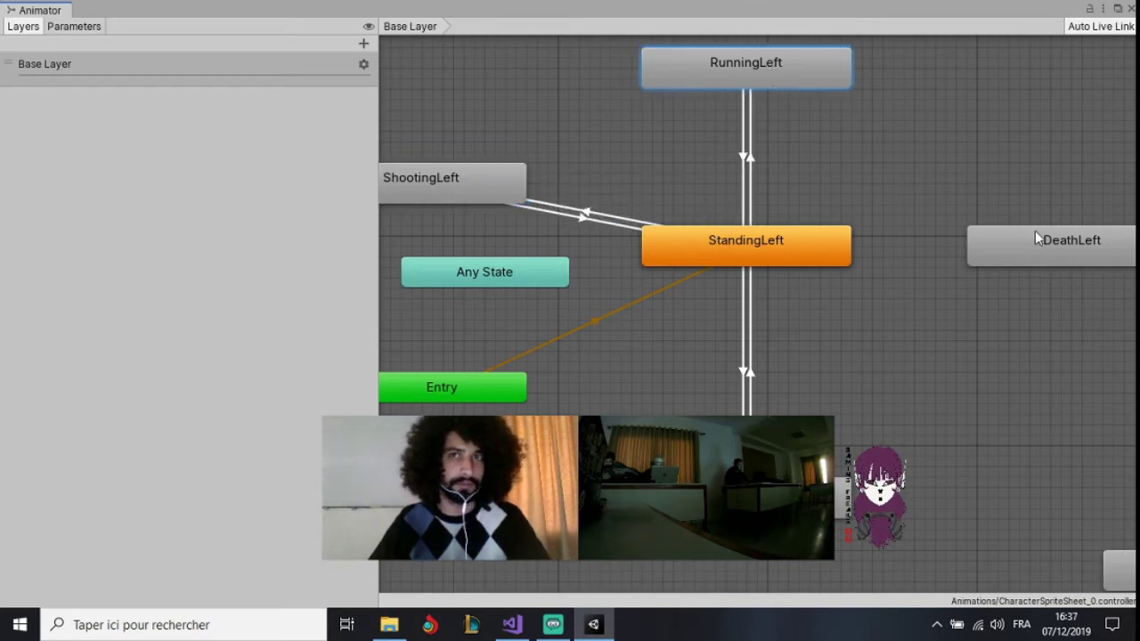
Link DeathLeft and StandingLeft with transitions in both directions
right_click(999, 245)
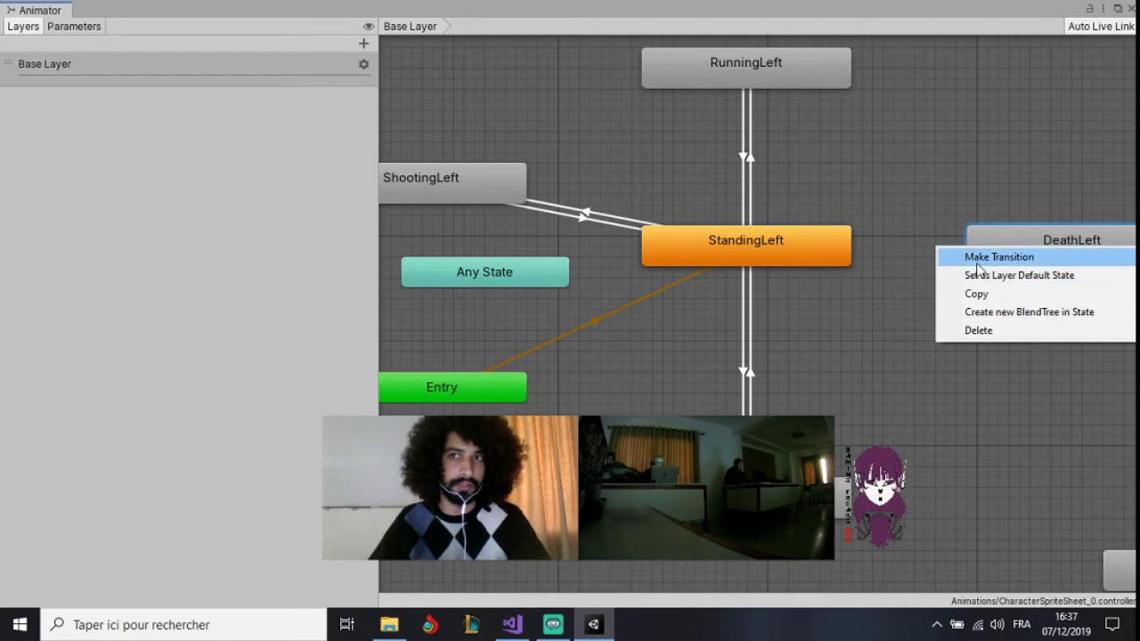
left_click(998, 257)
left_click(828, 255)
right_click(828, 250)
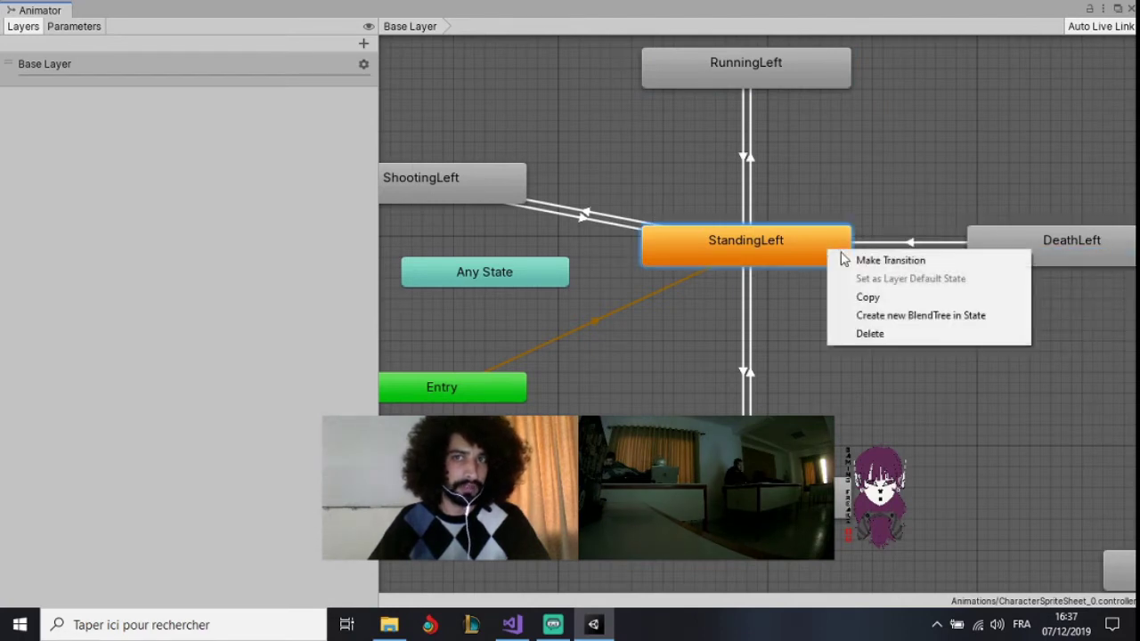
left_click(855, 258)
left_click(1012, 244)
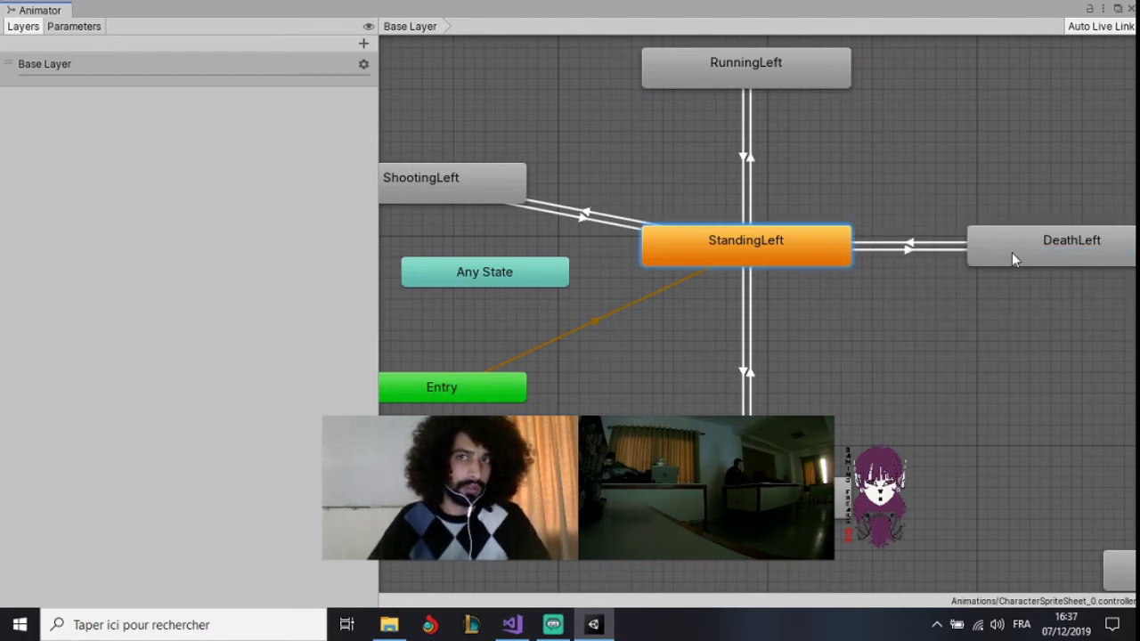
scroll(957, 360, "down", 1)
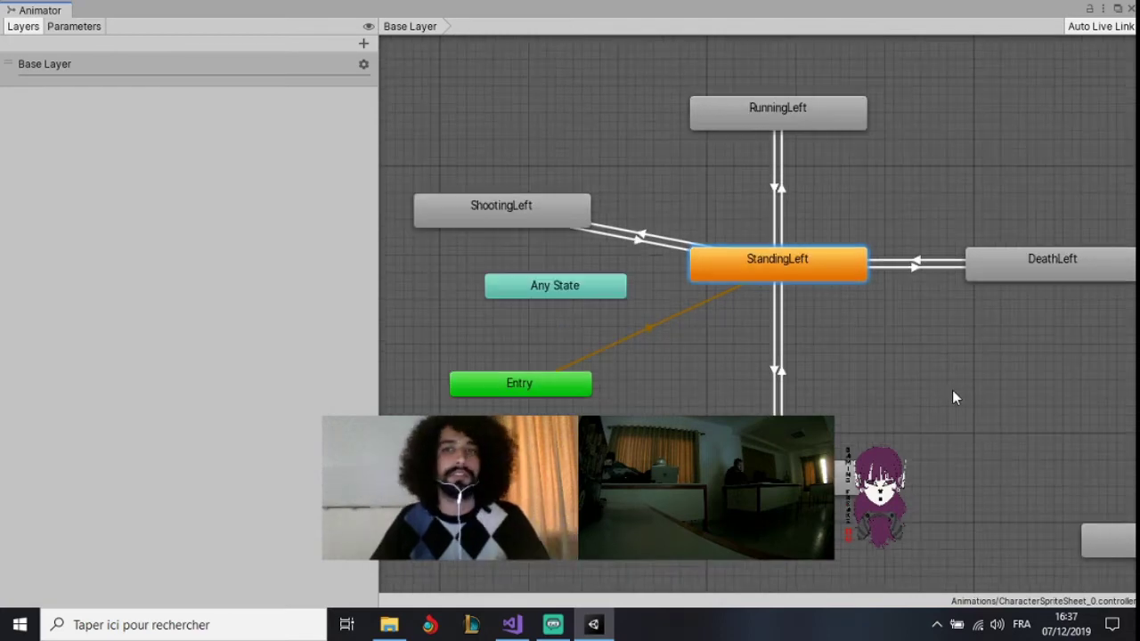
Select RunningRight, ShootingRight and DeathRight together and move them left into view
middle_click_drag(953, 391, 792, 112)
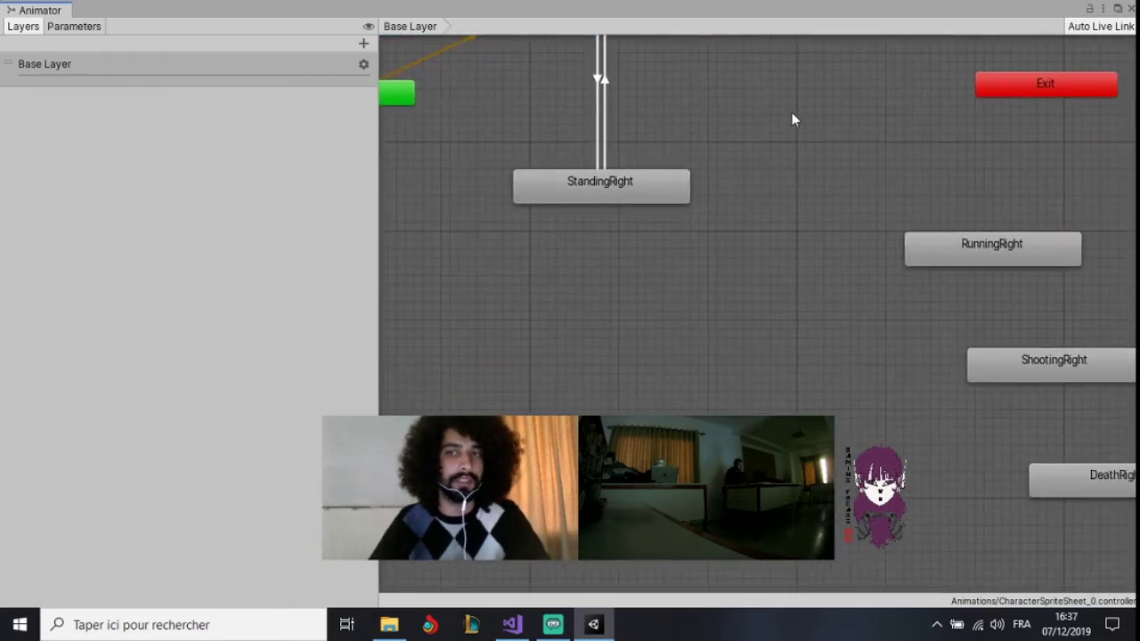
left_click_drag(1136, 191, 956, 545)
left_click_drag(1003, 260, 656, 287)
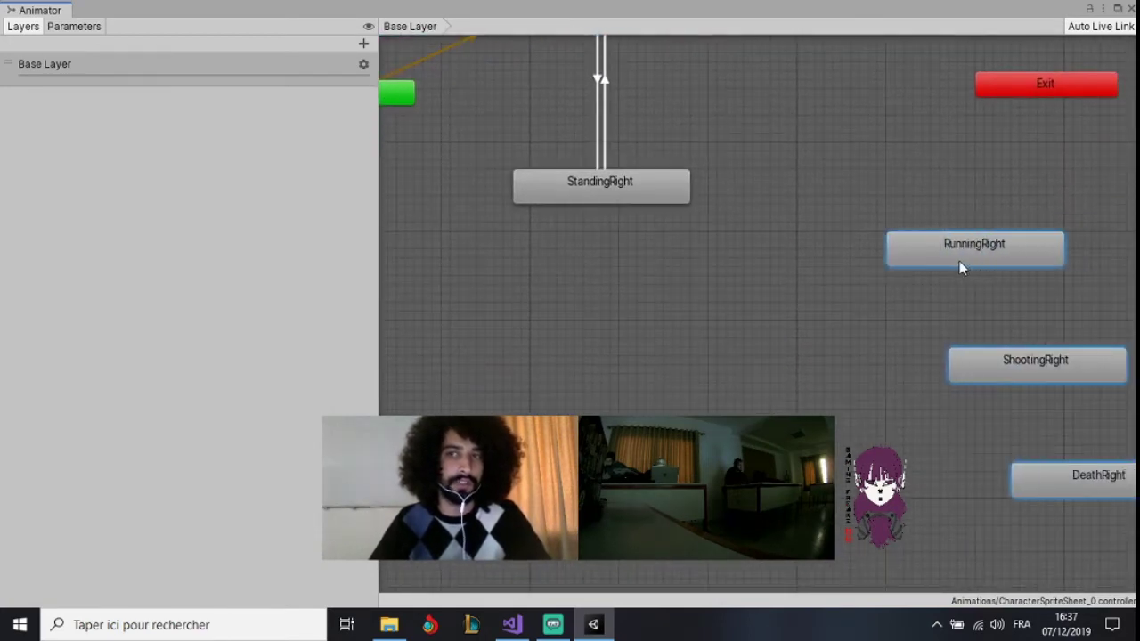
scroll(719, 232, "down", 1)
scroll(719, 232, "down", 1)
scroll(718, 232, "up", 1)
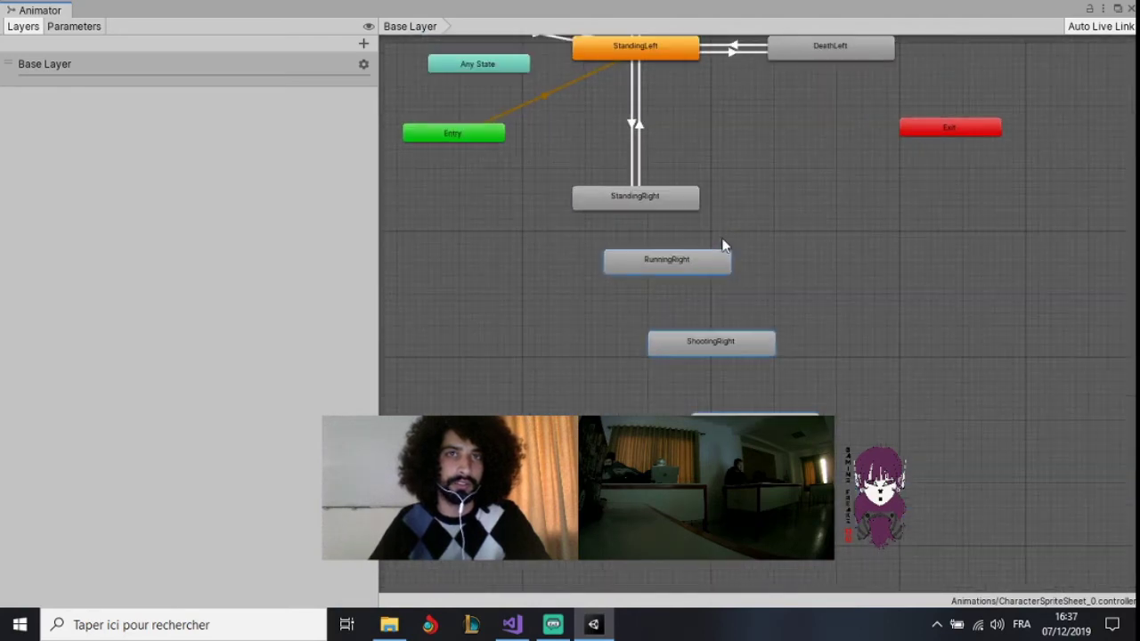
left_click(791, 287)
Put ShootingRight under ShootingLeft, move RunningRight lower, and DeathRight beside StandingRight
left_click_drag(747, 347, 485, 215)
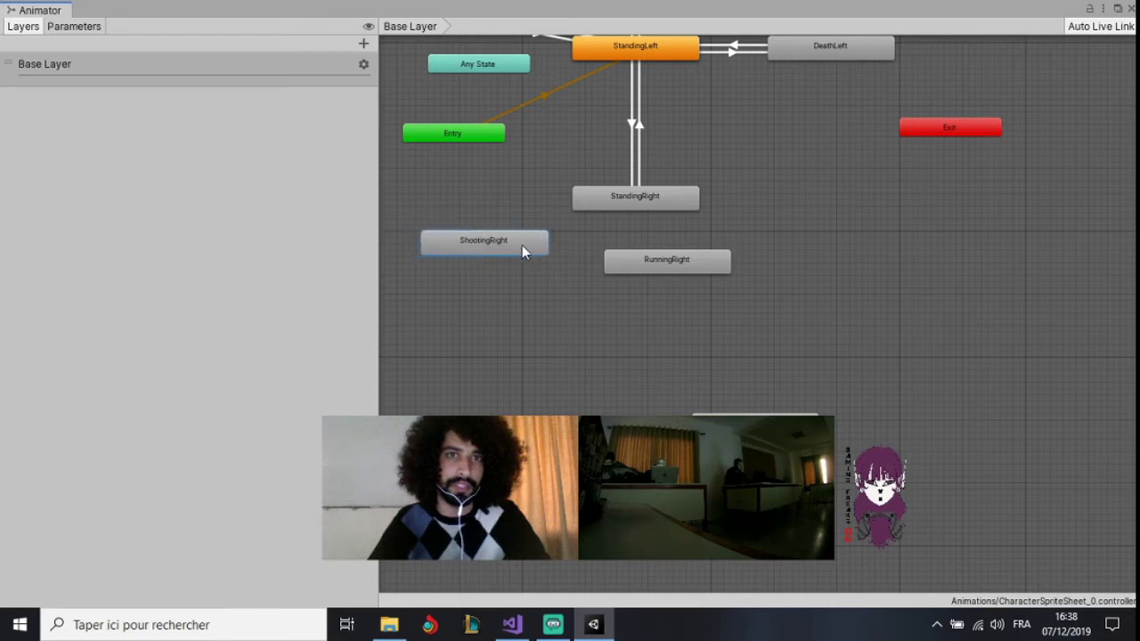
left_click_drag(485, 214, 508, 250)
scroll(512, 252, "up", 1)
scroll(512, 254, "down", 2)
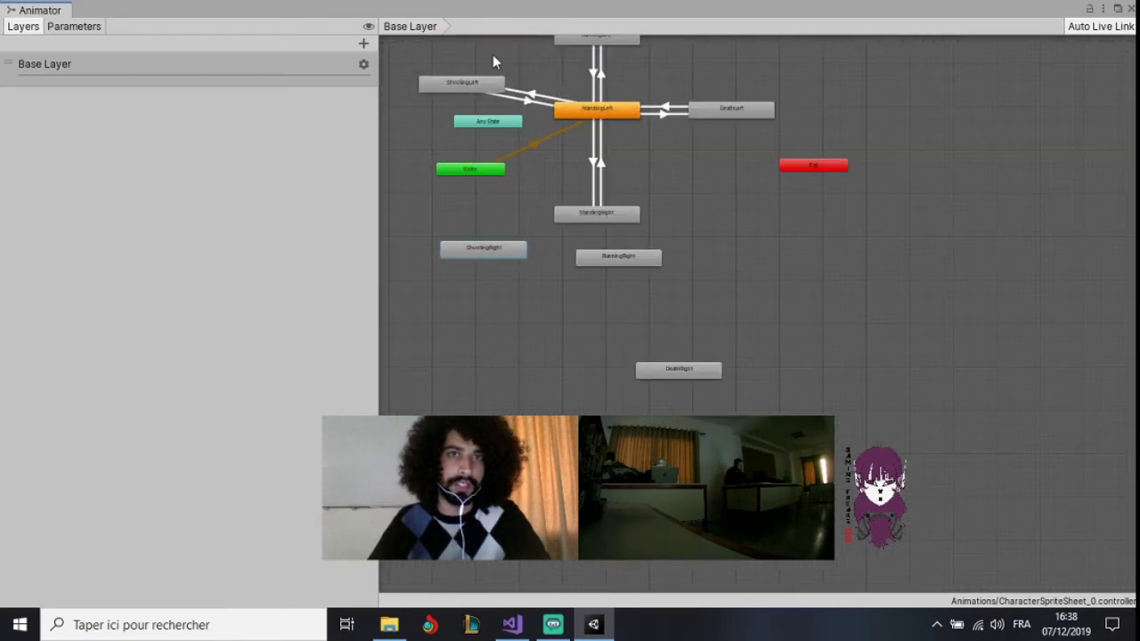
left_click_drag(496, 261, 473, 262)
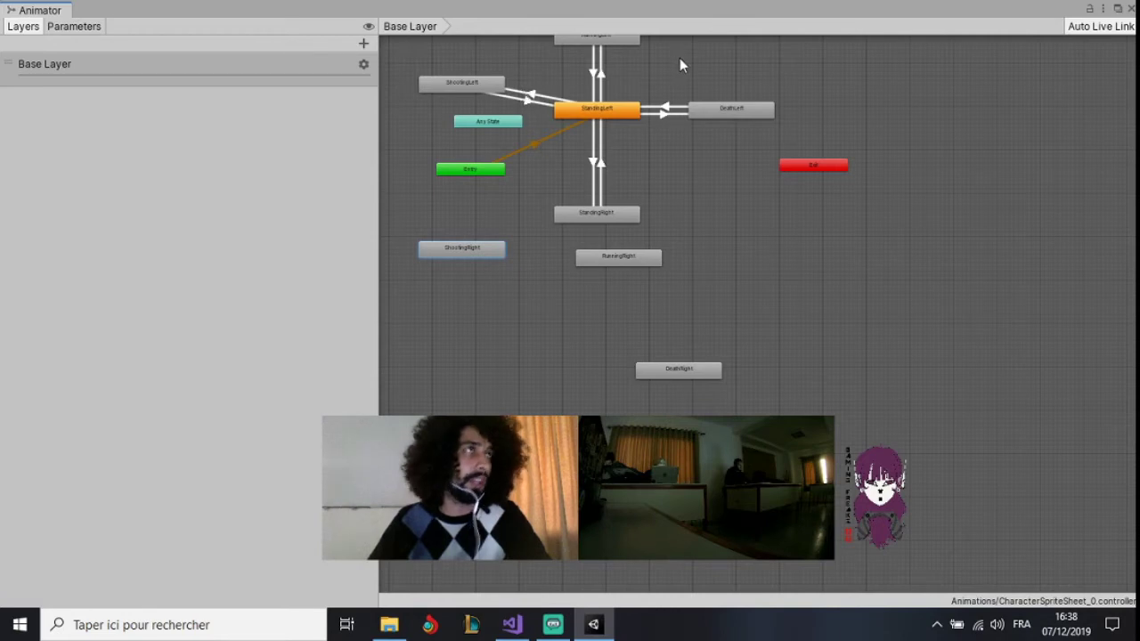
mouse_move(654, 263)
left_mouse_down()
mouse_move(642, 318)
mouse_move(750, 242)
left_mouse_up()
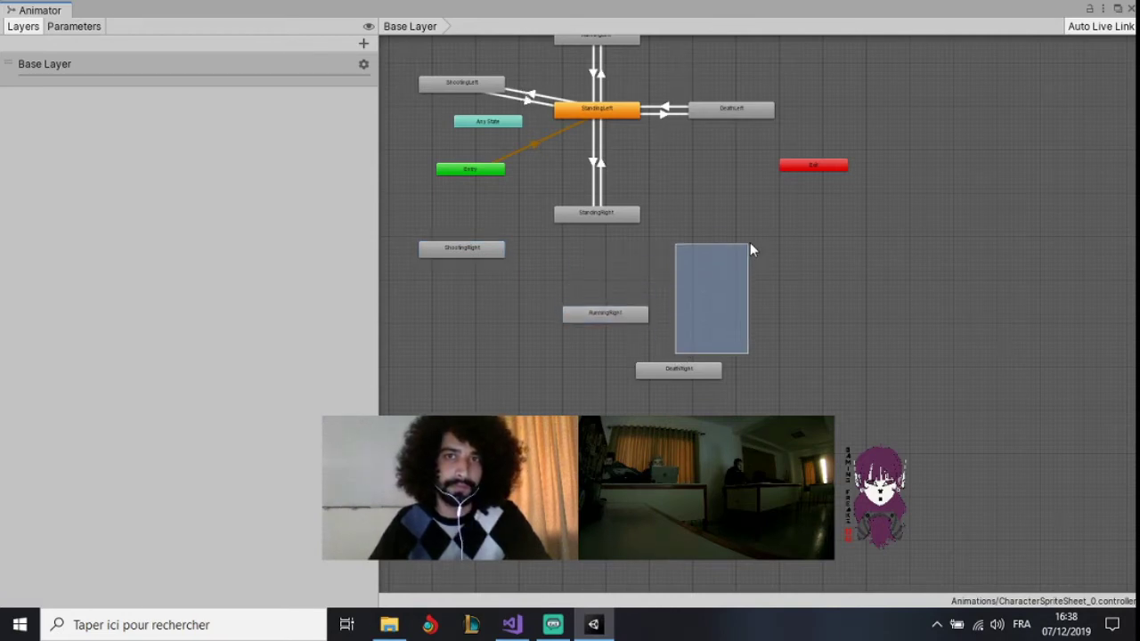
mouse_move(683, 364)
left_mouse_down()
mouse_move(721, 205)
mouse_move(727, 218)
left_mouse_up()
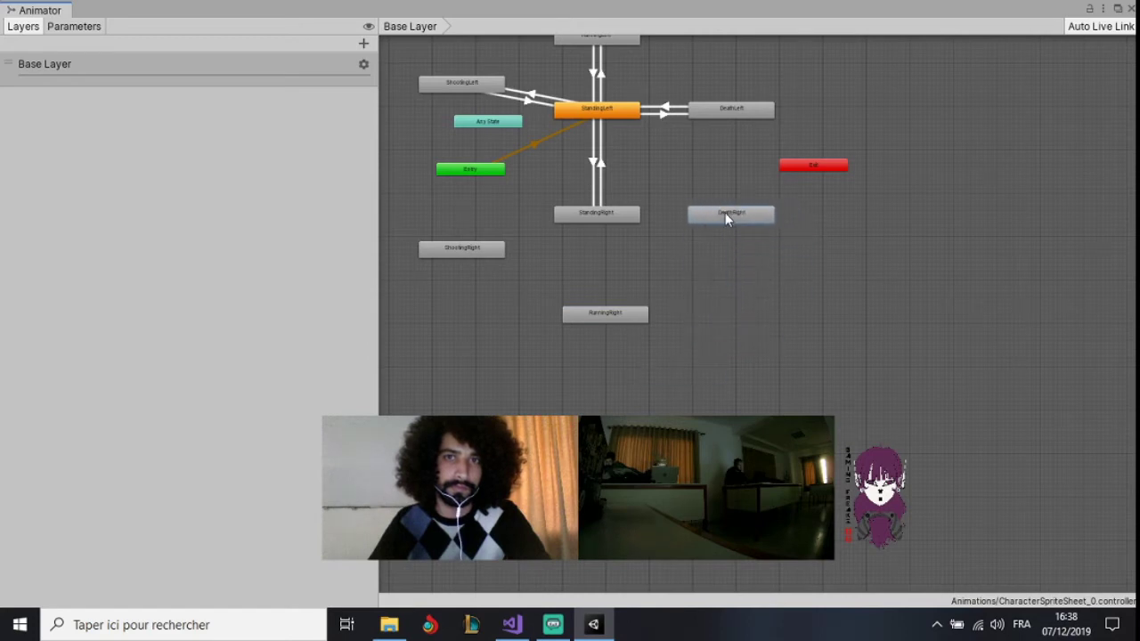
scroll(726, 218, "up", 2)
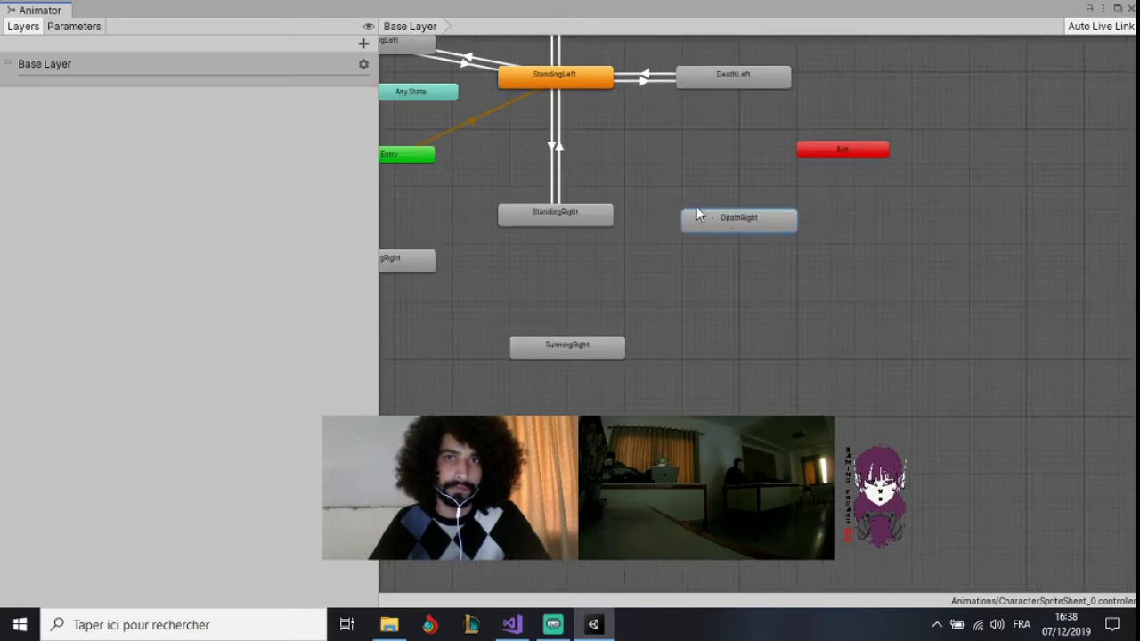
scroll(696, 214, "down", 2)
Move ShootingLeft up right of StandingLeft and set ShootingRight beside RunningRight
left_click_drag(522, 84, 722, 49)
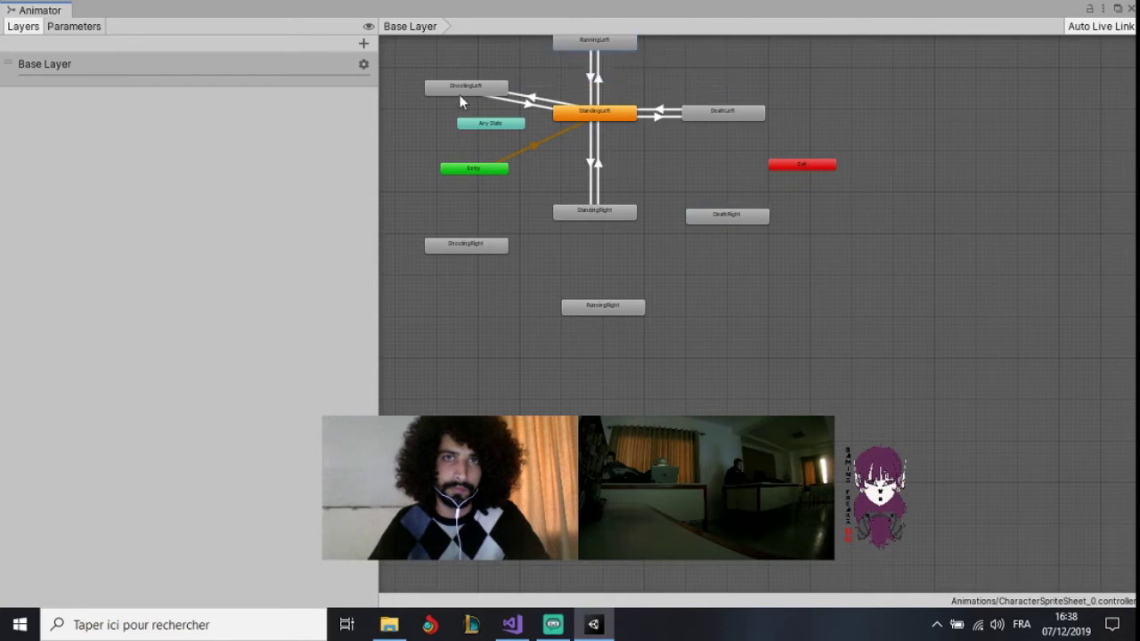
left_click_drag(476, 89, 730, 49)
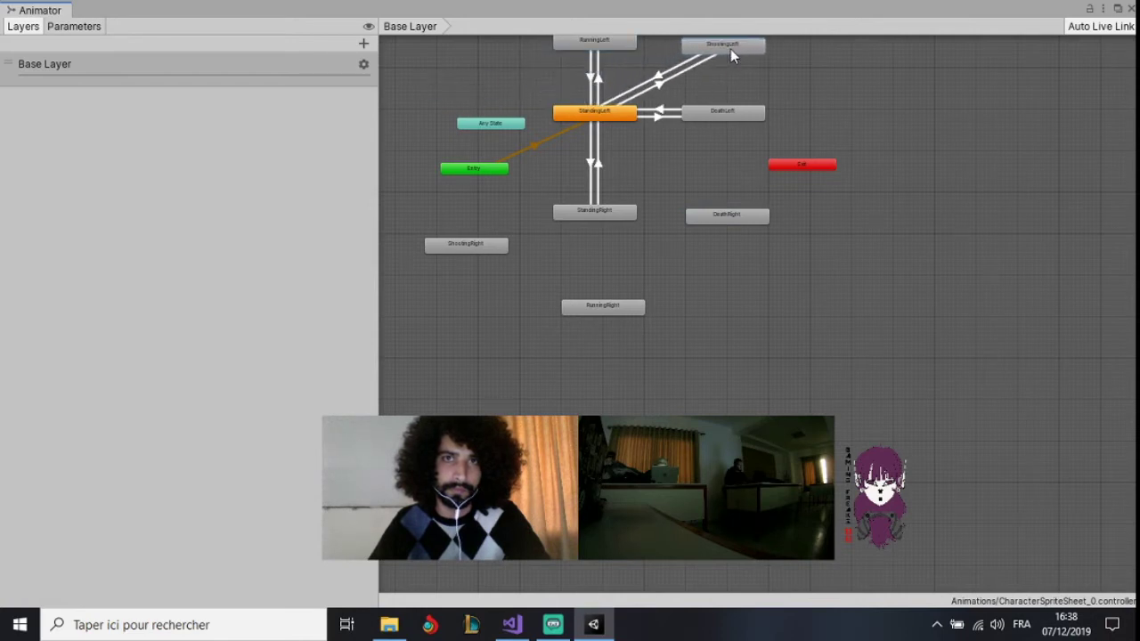
left_click_drag(460, 249, 755, 310)
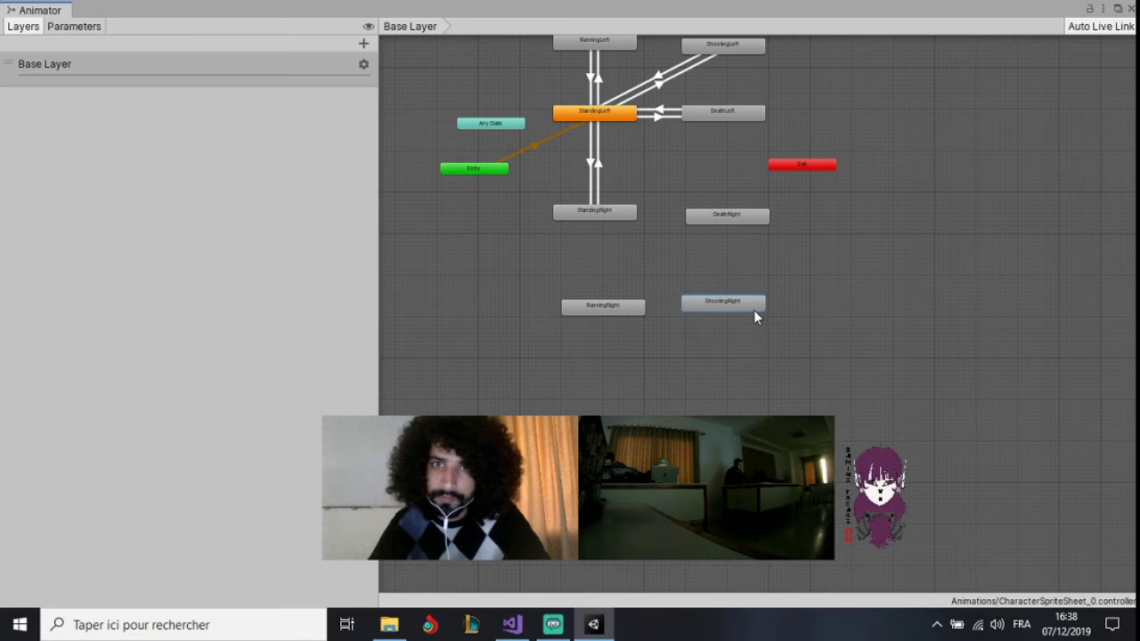
scroll(620, 260, "up", 1)
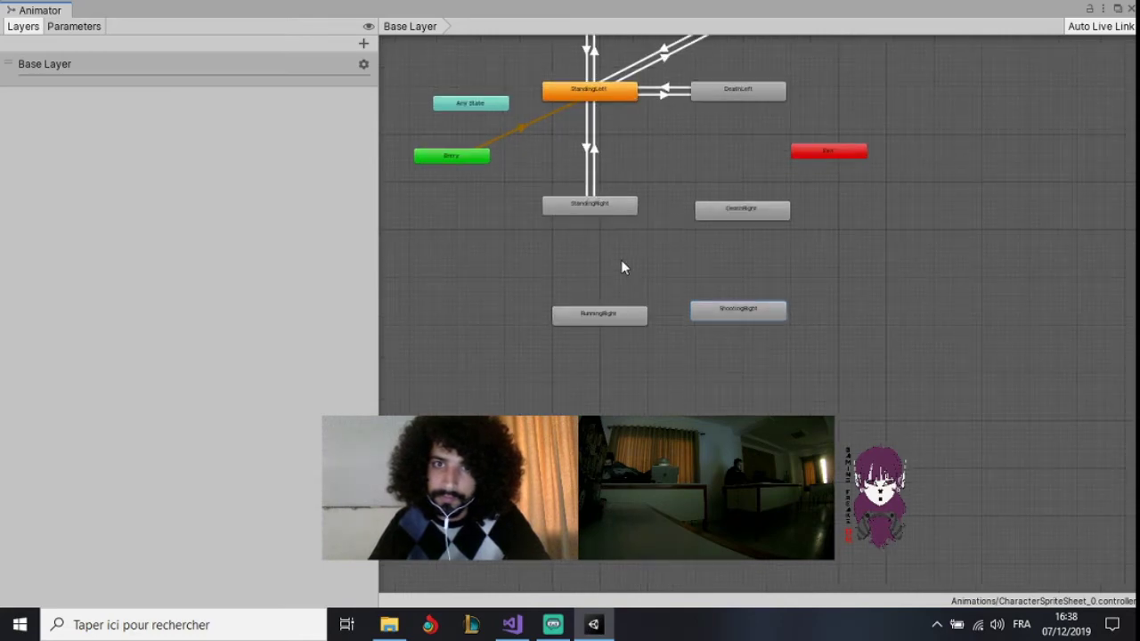
scroll(621, 260, "up", 2)
Create transitions from StandingRight to RunningRight and back
right_click(598, 187)
left_click(626, 191)
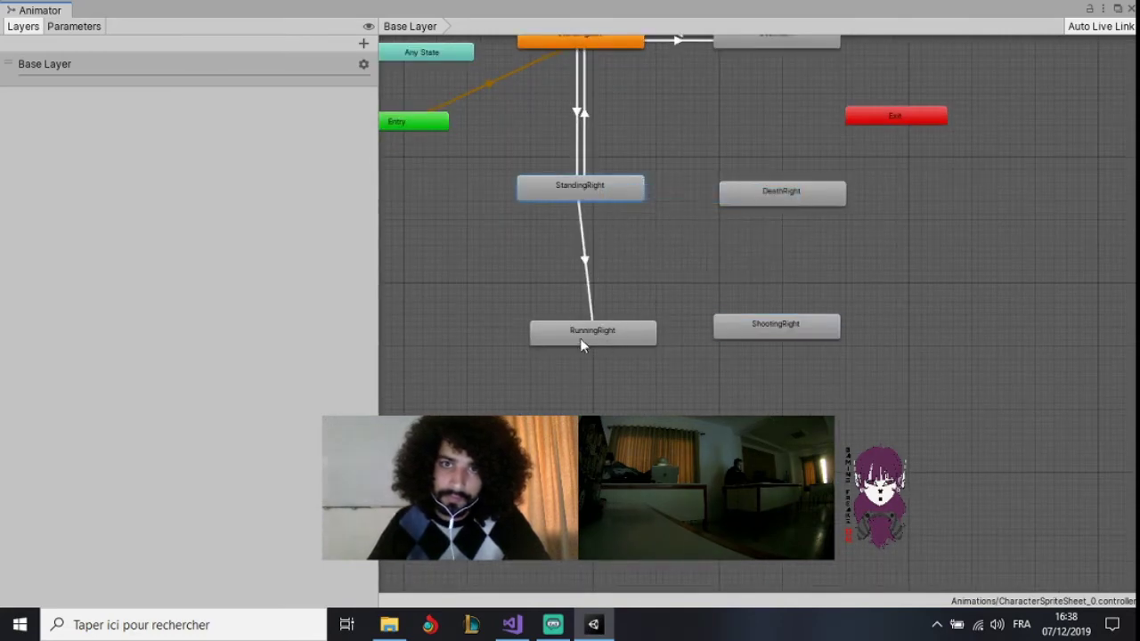
left_click(588, 336)
right_click(587, 337)
left_click(628, 347)
left_click(606, 186)
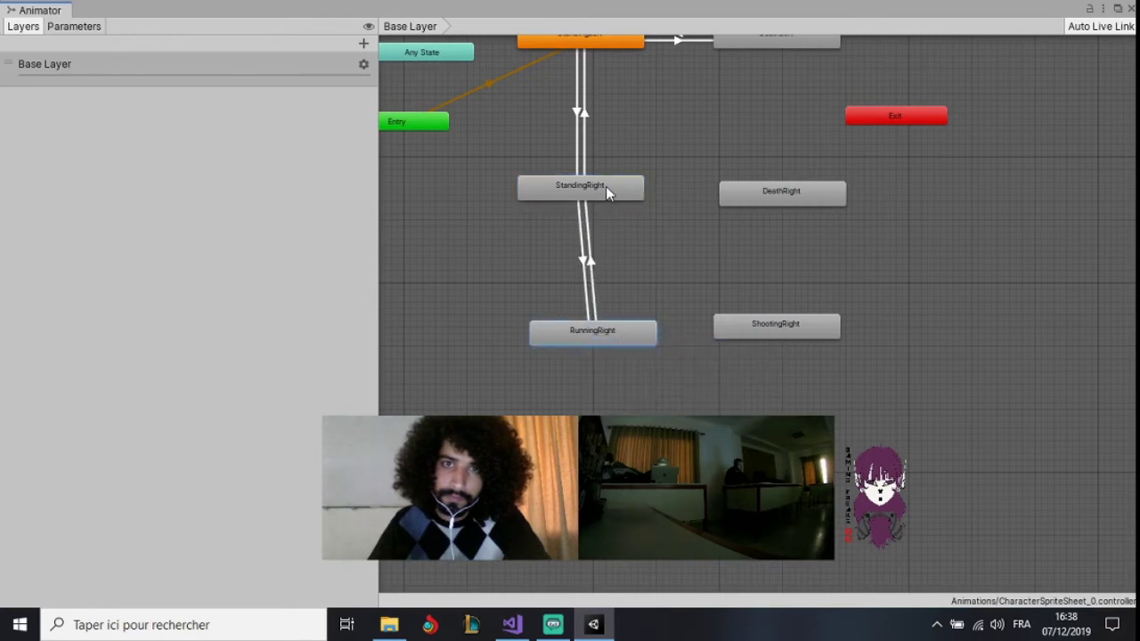
Link StandingRight and DeathRight with transitions in both directions
right_click(606, 186)
left_click(642, 197)
left_click(771, 194)
right_click(774, 194)
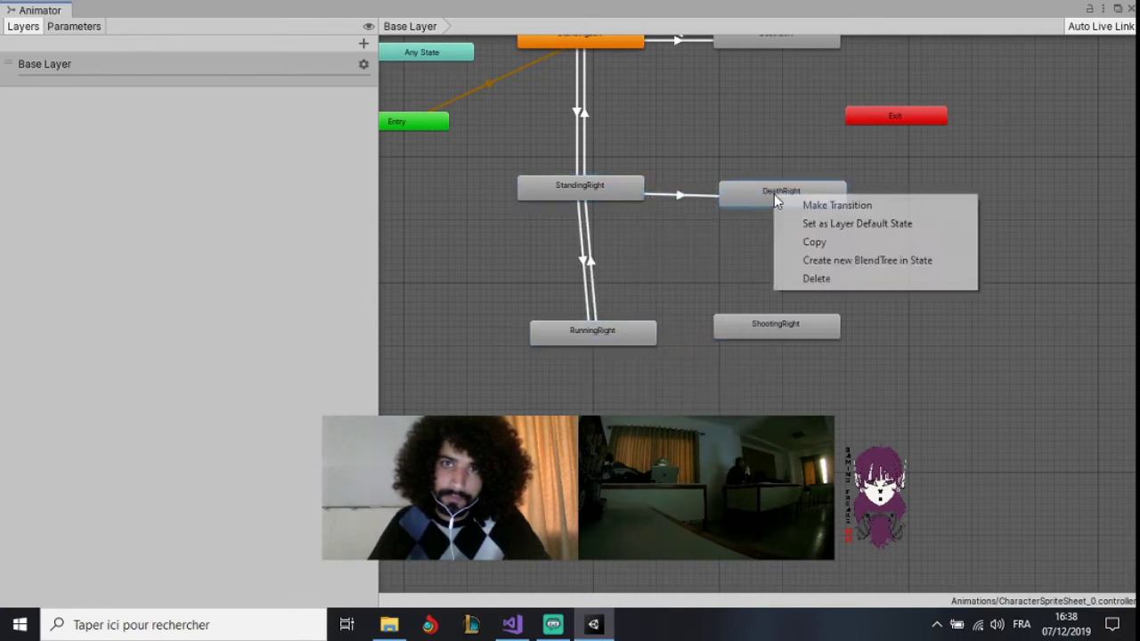
left_click(788, 208)
left_click(615, 195)
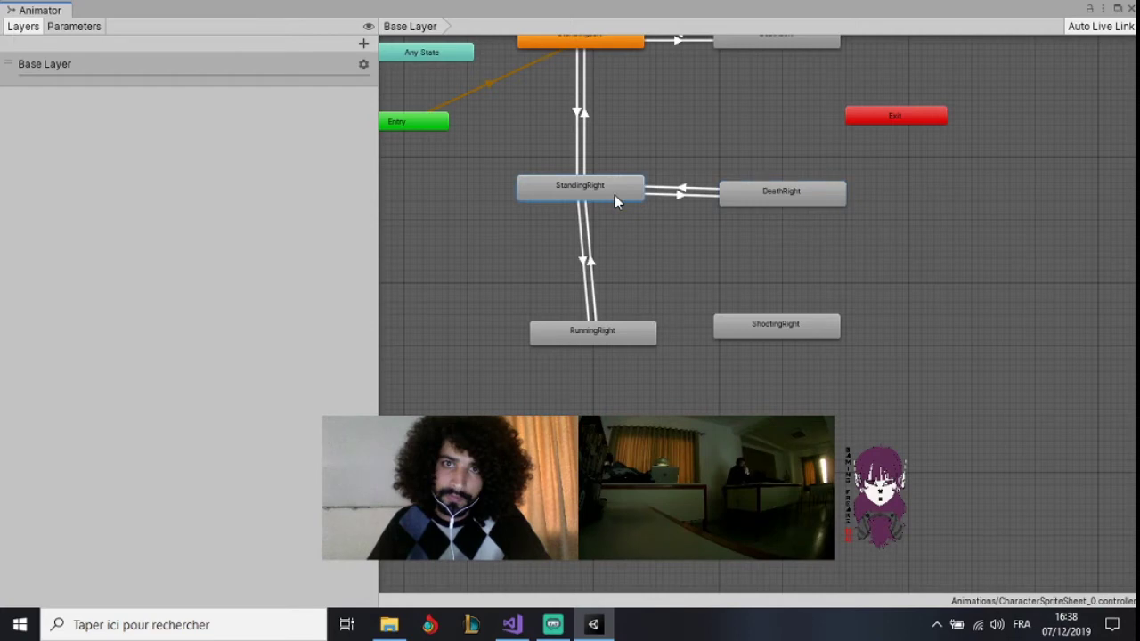
Link StandingRight and ShootingRight both ways, and align RunningRight directly under StandingRight
right_click(615, 195)
left_click(664, 212)
left_click(762, 328)
right_click(763, 328)
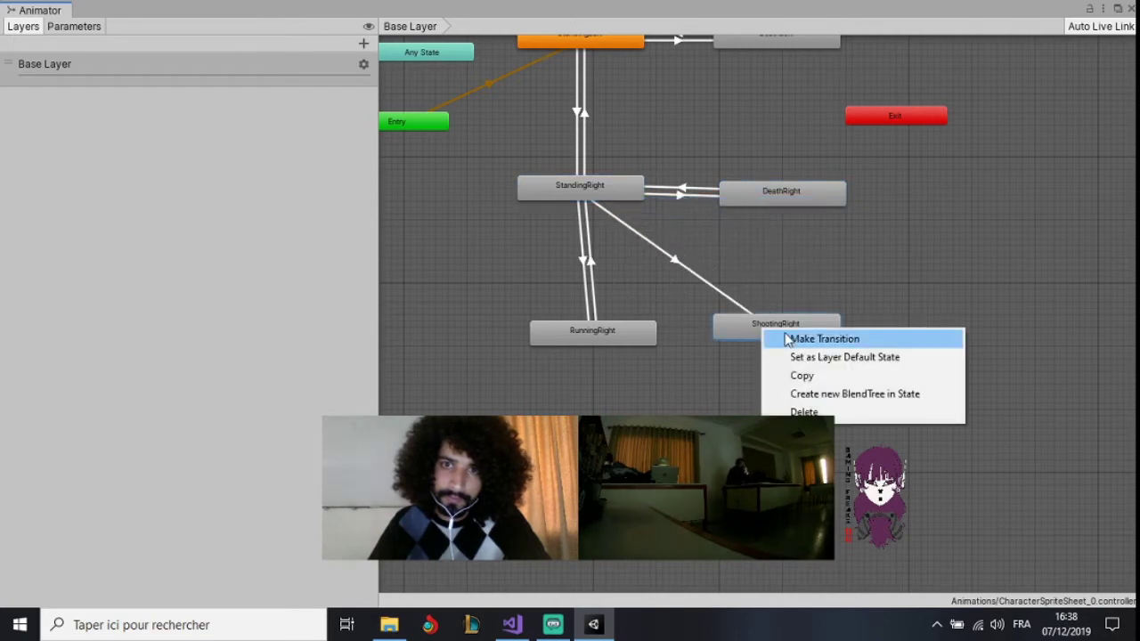
left_click(782, 335)
left_click(595, 196)
left_click_drag(625, 338, 613, 337)
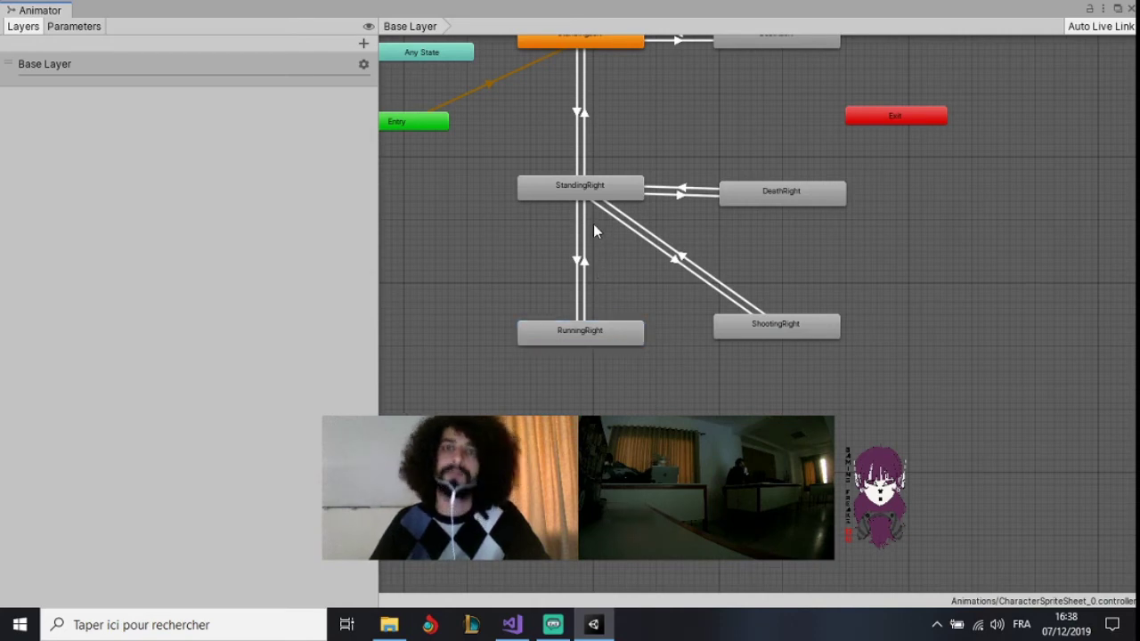
scroll(593, 224, "down", 3)
scroll(581, 117, "up", 4)
Move Entry beside StandingLeft and shift the four right-side states up closer to it
scroll(580, 116, "down", 3)
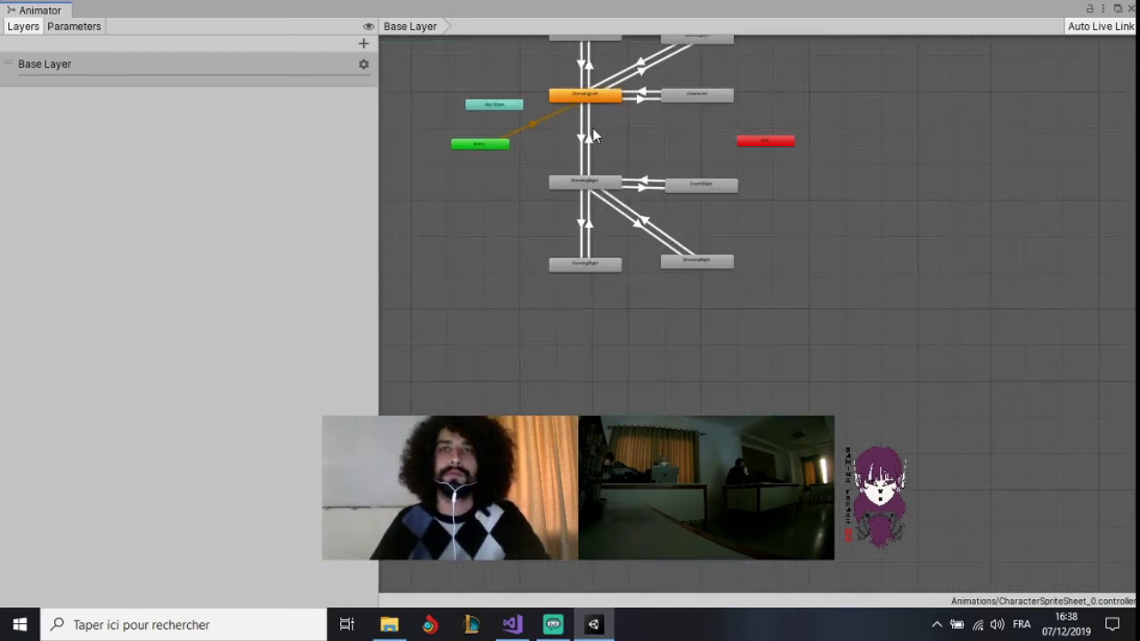
scroll(514, 117, "up", 1)
scroll(514, 117, "up", 2)
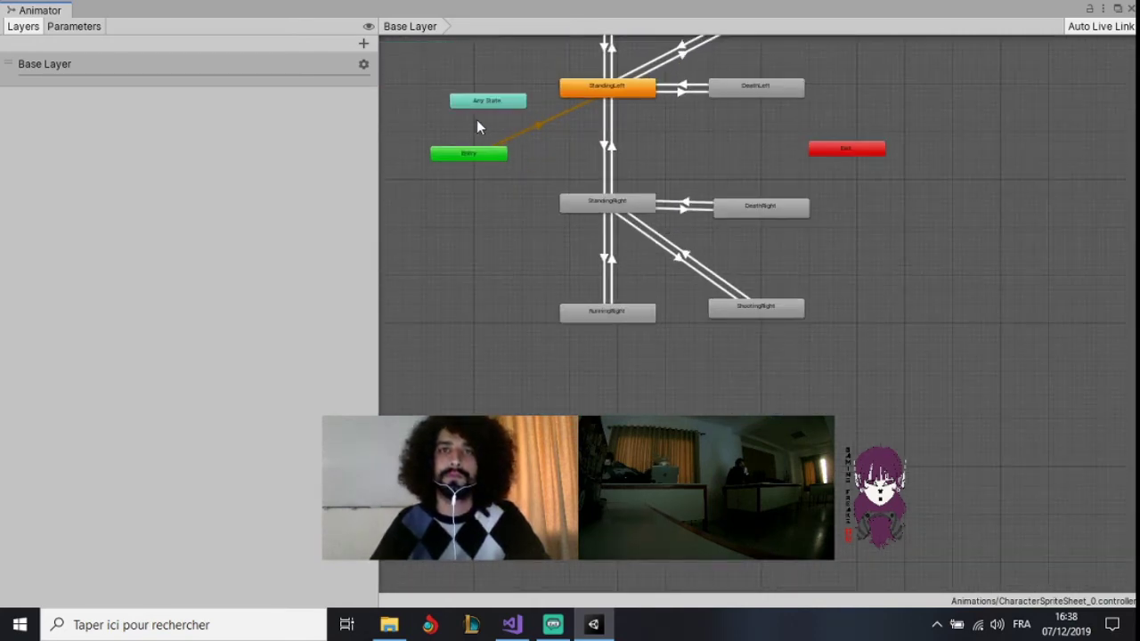
mouse_move(470, 157)
left_mouse_down()
mouse_move(479, 86)
mouse_move(476, 188)
left_mouse_up()
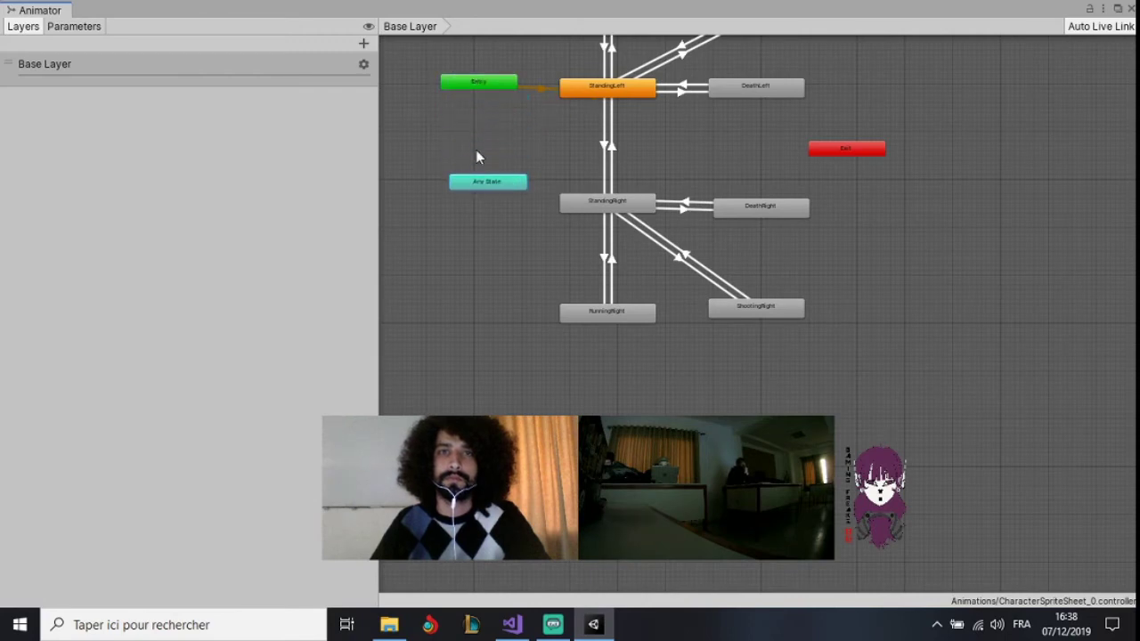
left_click_drag(489, 86, 503, 94)
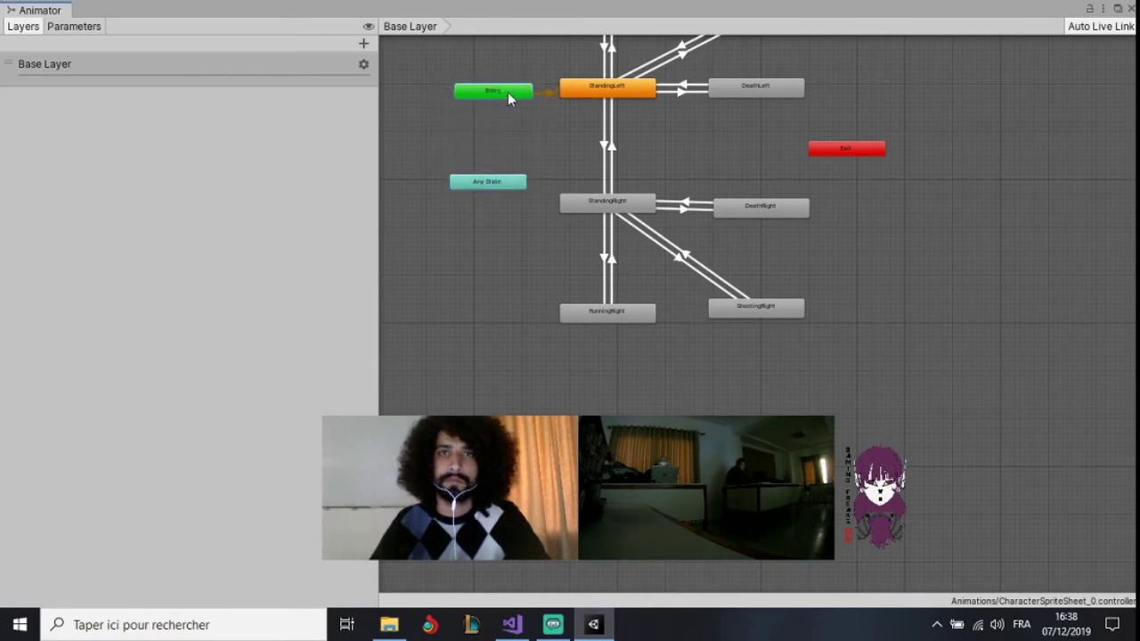
left_click_drag(847, 178, 535, 324)
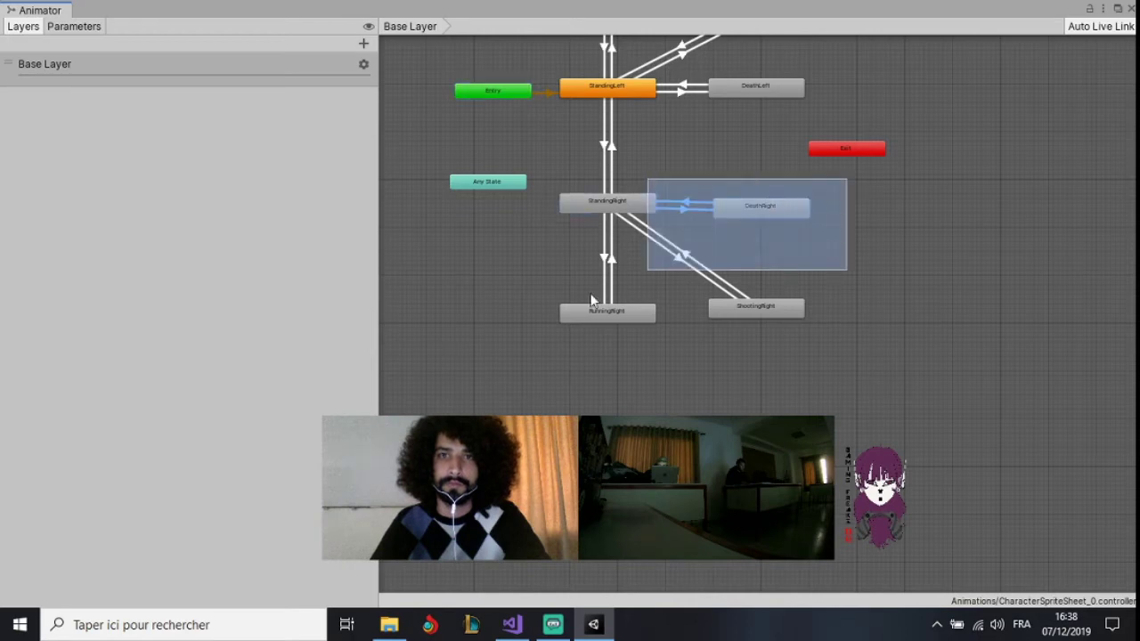
left_click_drag(603, 205, 602, 146)
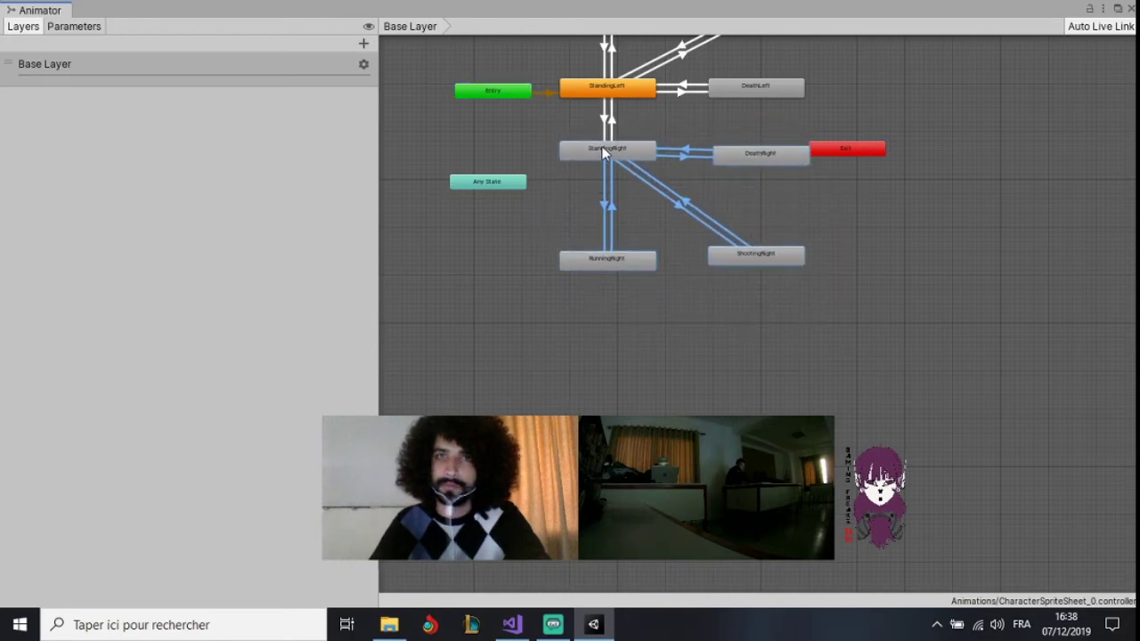
left_click(817, 238)
Tighten RunningRight, ShootingRight and DeathRight around StandingRight, leveling DeathRight with it
left_click_drag(607, 260, 608, 208)
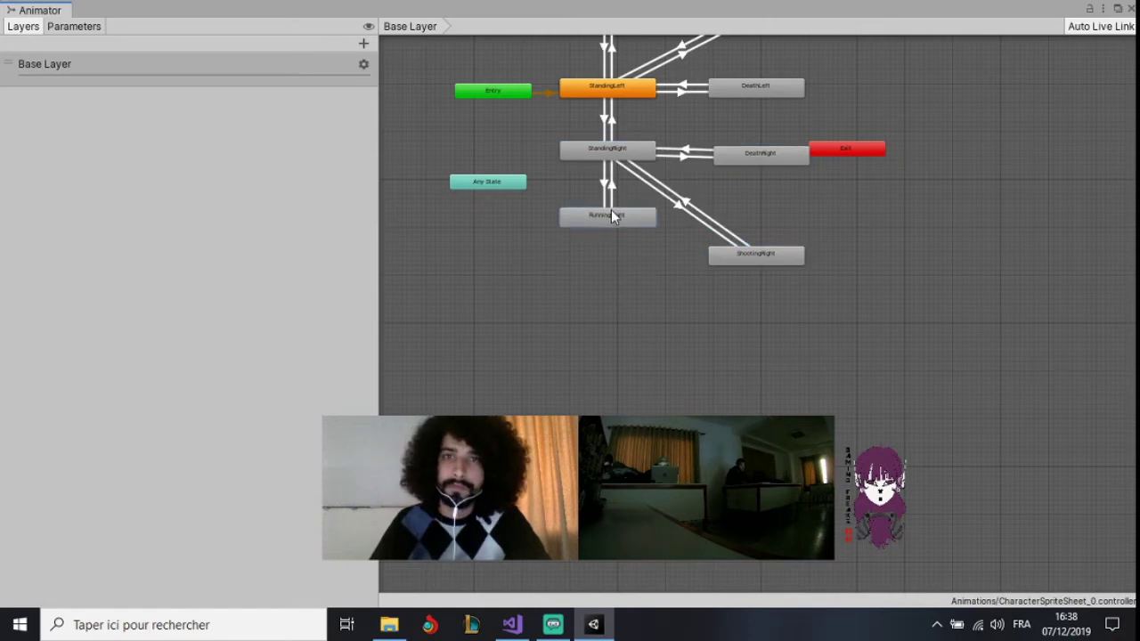
left_click(746, 251)
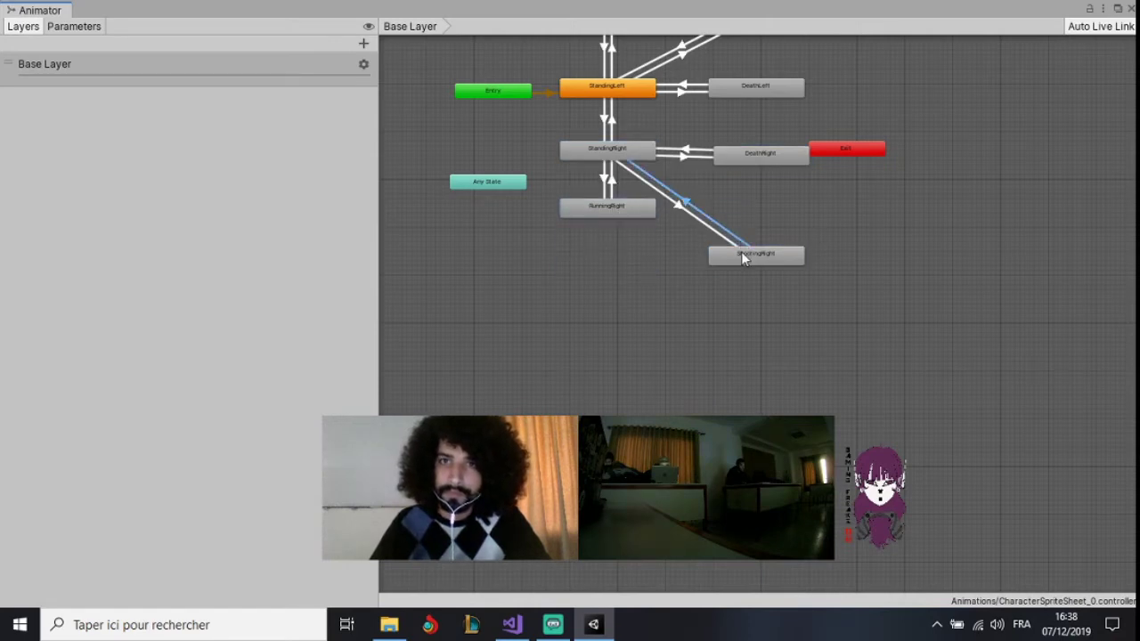
left_click_drag(752, 255, 720, 212)
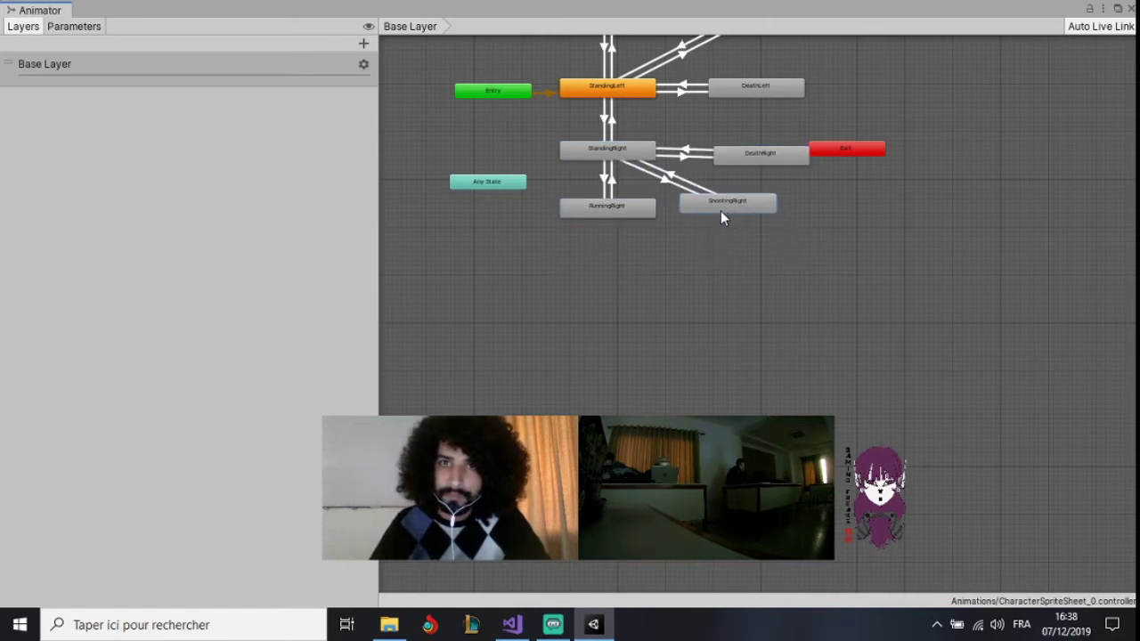
left_click_drag(745, 166, 710, 160)
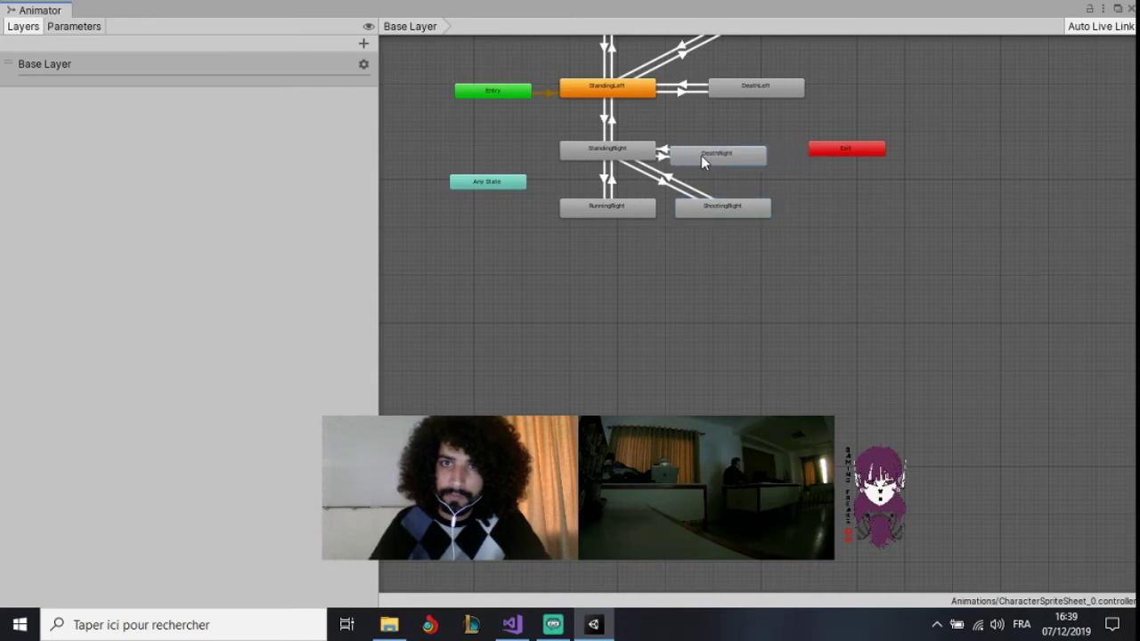
left_click(699, 136)
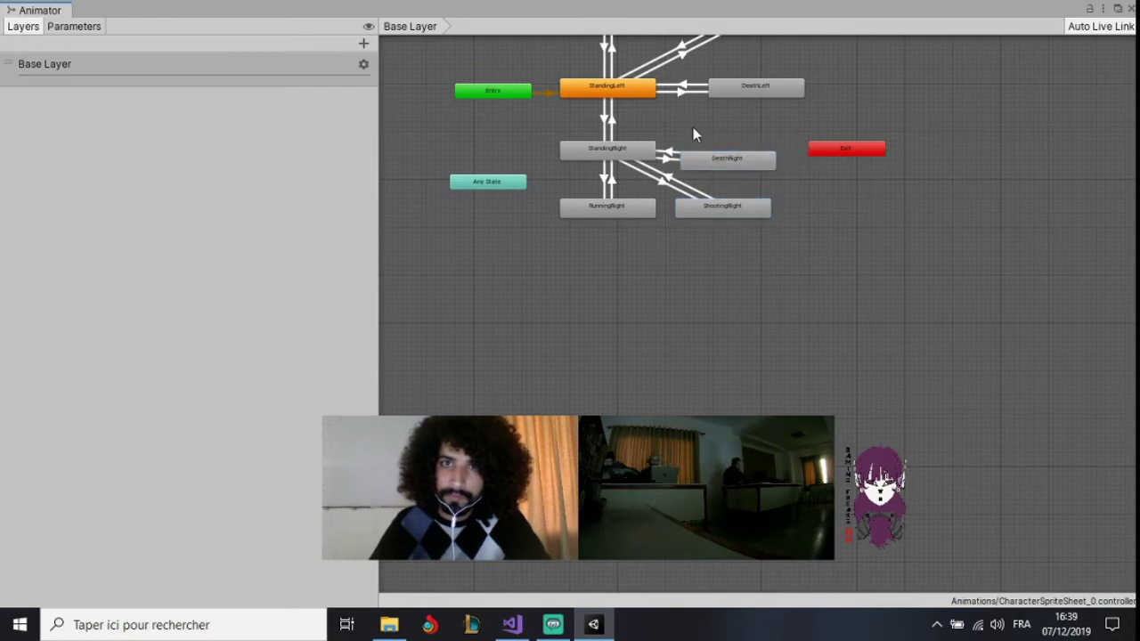
scroll(684, 109, "up", 2)
scroll(685, 112, "up", 2)
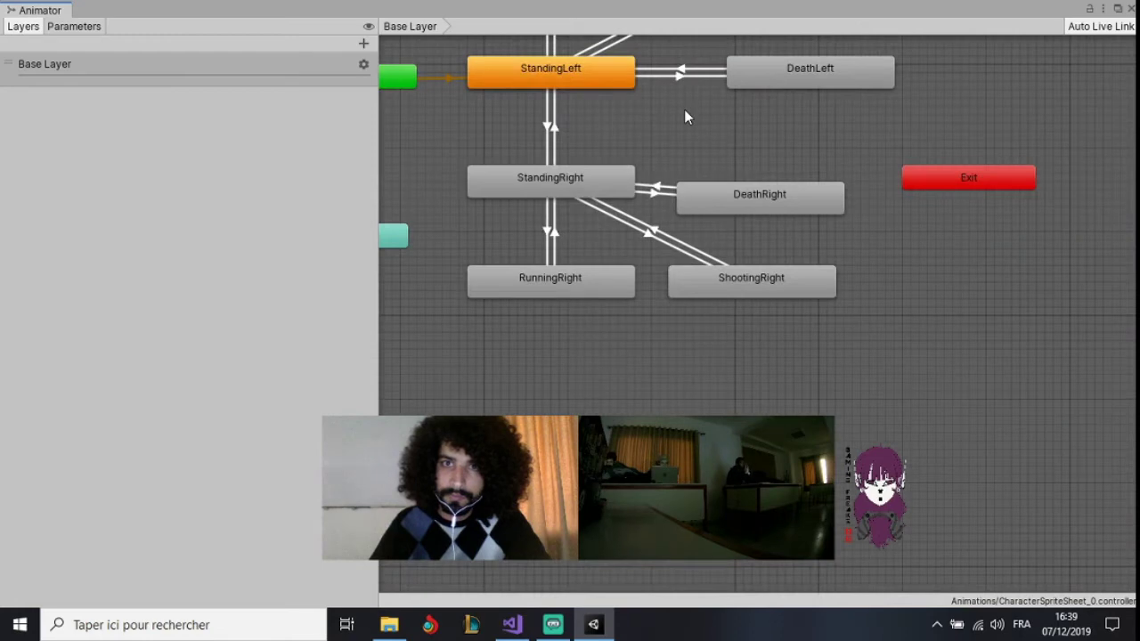
left_click(729, 197)
left_click_drag(729, 190, 728, 195)
scroll(700, 122, "down", 2)
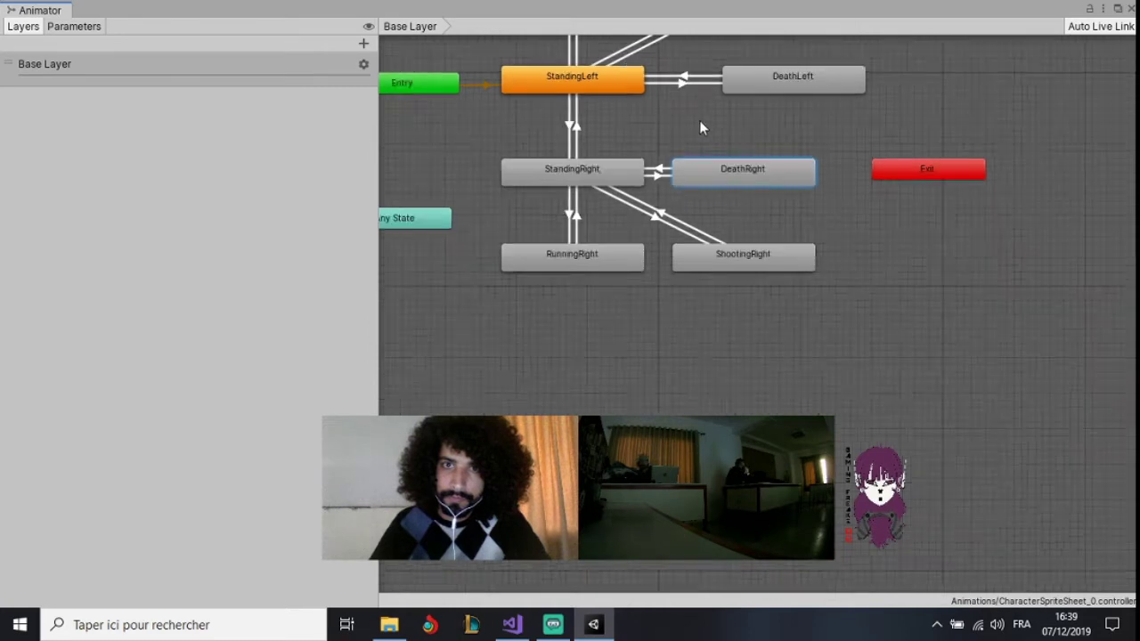
scroll(700, 123, "down", 2)
Bring RunningLeft and ShootingLeft down, aligning DeathLeft and DeathRight in a column under ShootingLeft
middle_click_drag(709, 111, 745, 325)
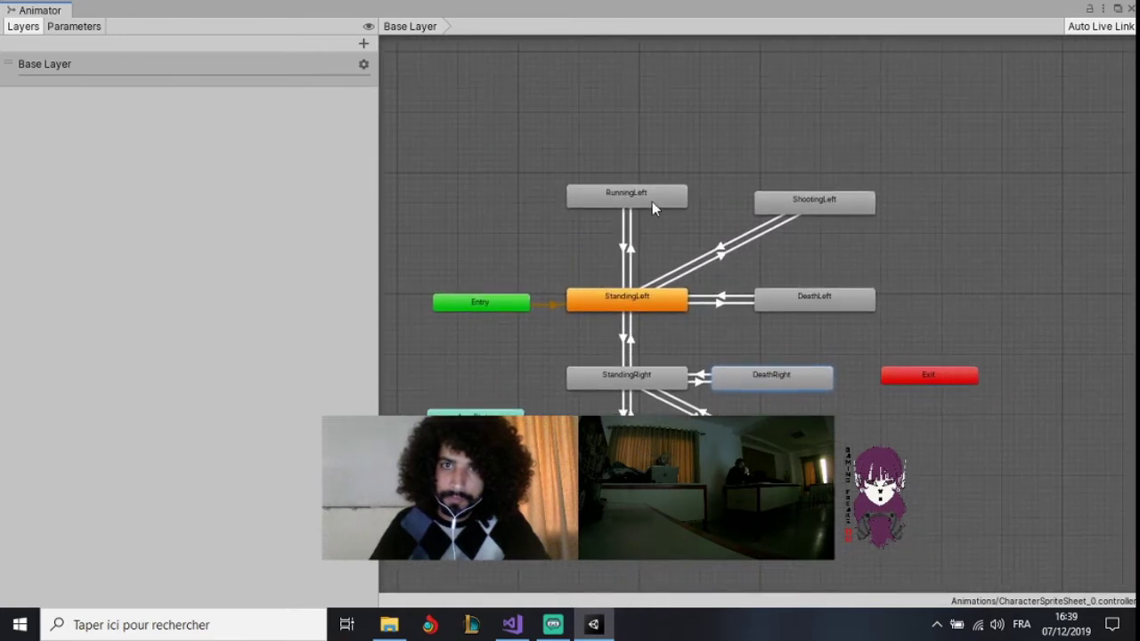
left_click_drag(652, 201, 655, 231)
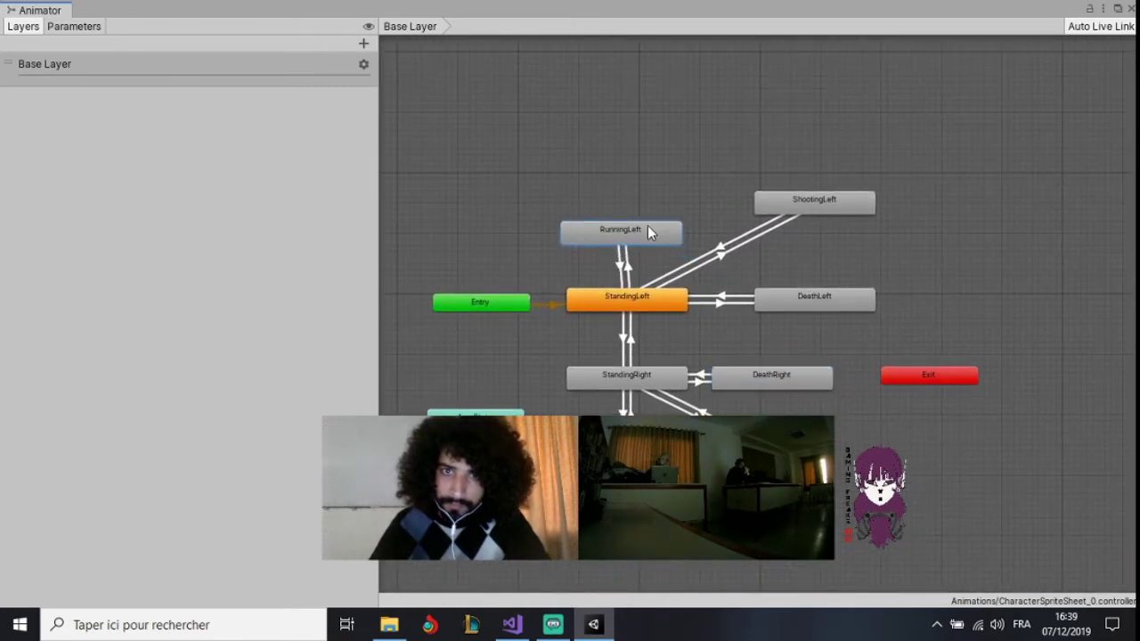
mouse_move(812, 203)
left_mouse_down()
mouse_move(757, 233)
mouse_move(785, 239)
left_mouse_up()
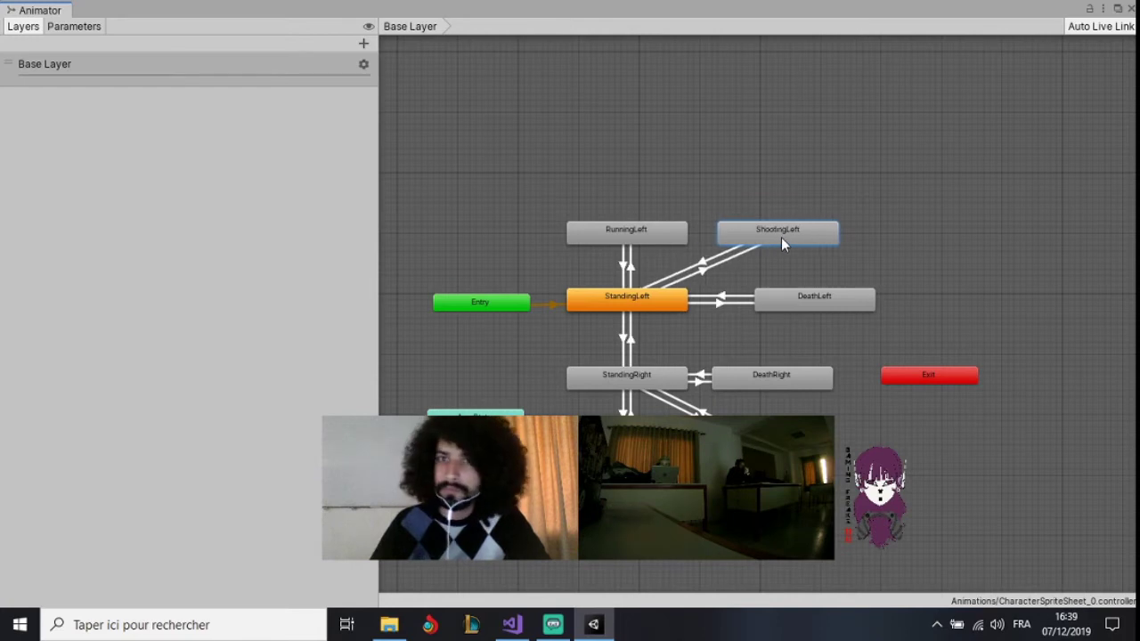
left_click_drag(791, 301, 760, 301)
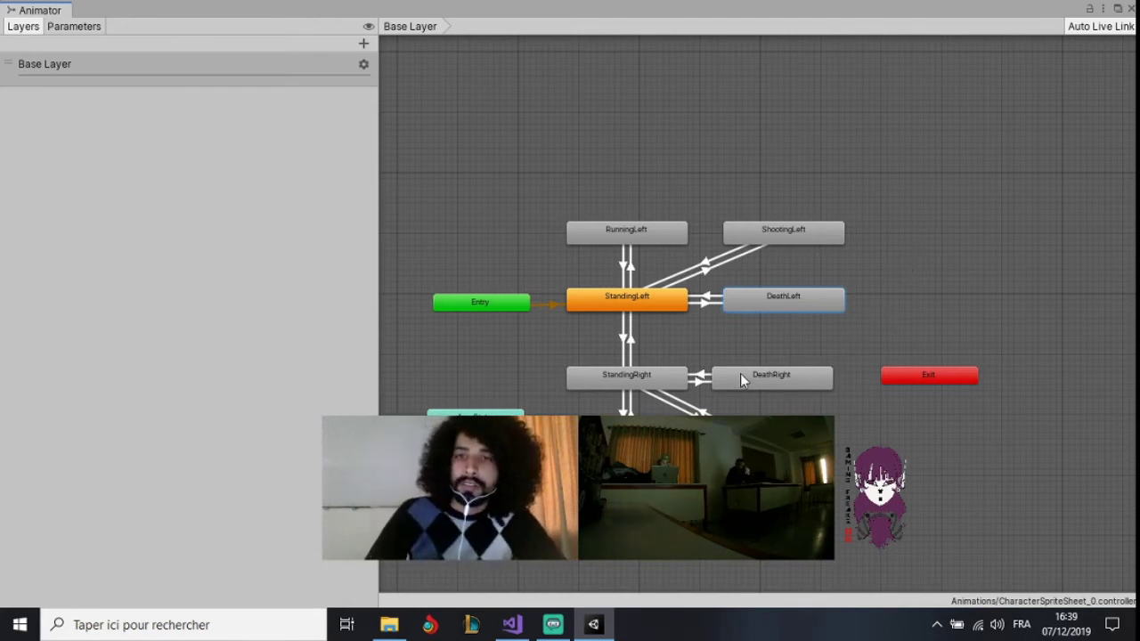
left_click_drag(745, 374, 764, 374)
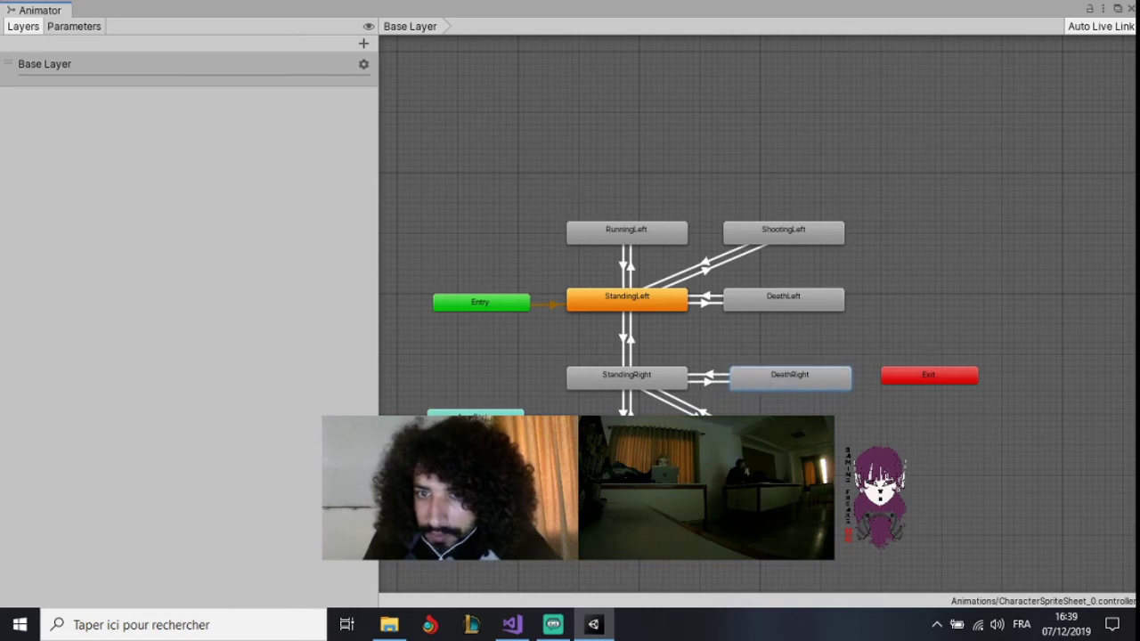
left_click(845, 441)
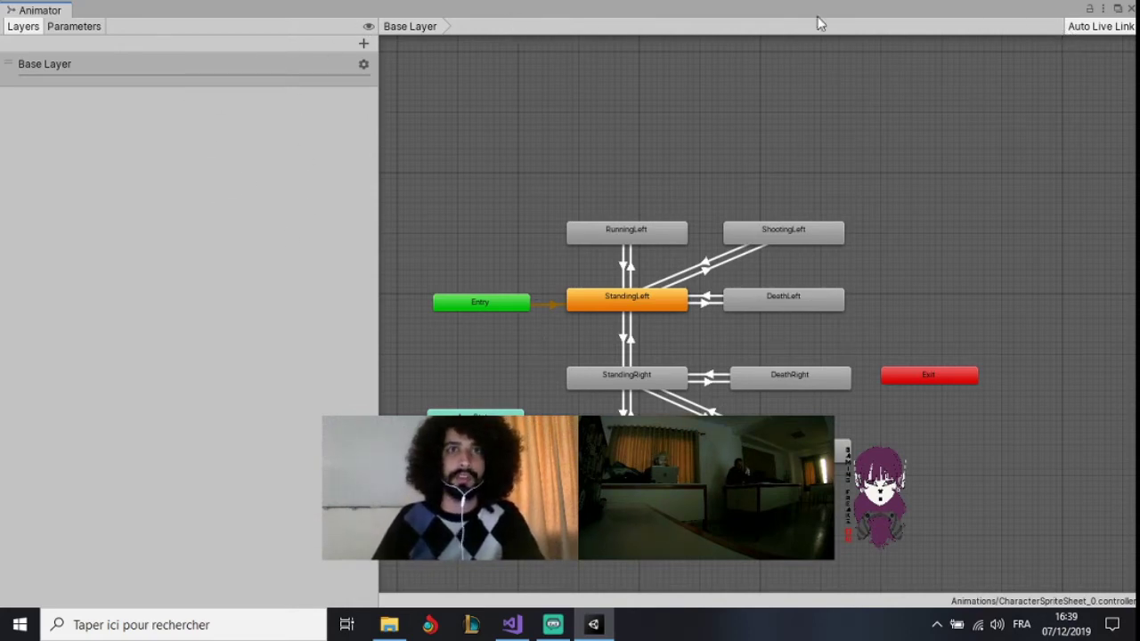
Restore the Animator into the editor layout, positioned so the Inspector stays visible
left_click(1117, 9)
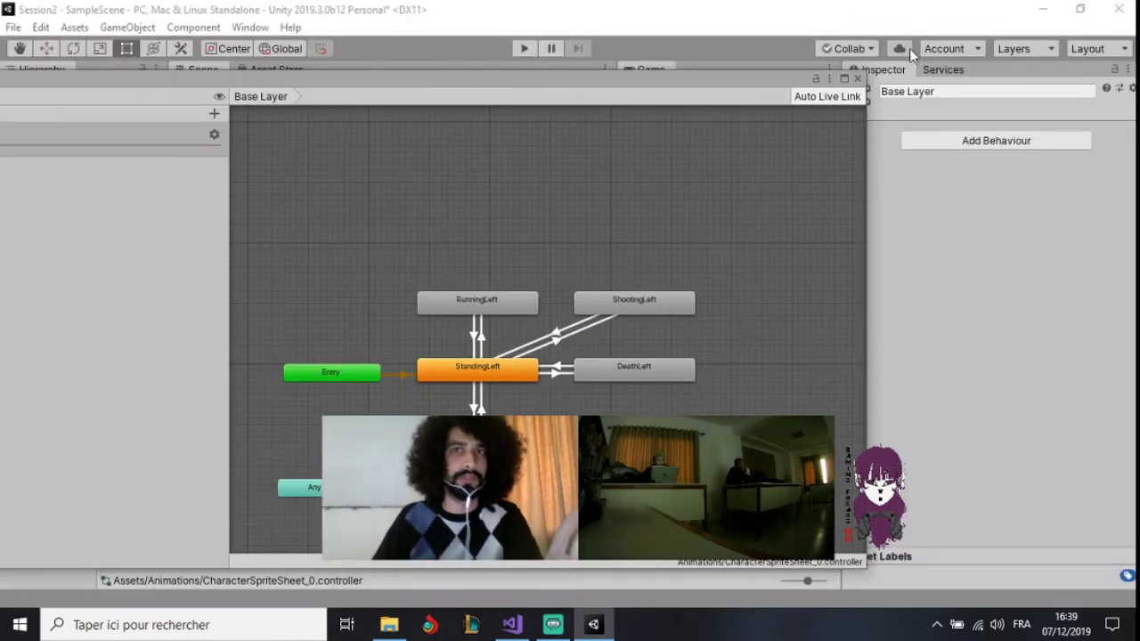
mouse_move(107, 81)
left_mouse_down()
mouse_move(134, 89)
mouse_move(20, 66)
mouse_move(381, 151)
left_mouse_up()
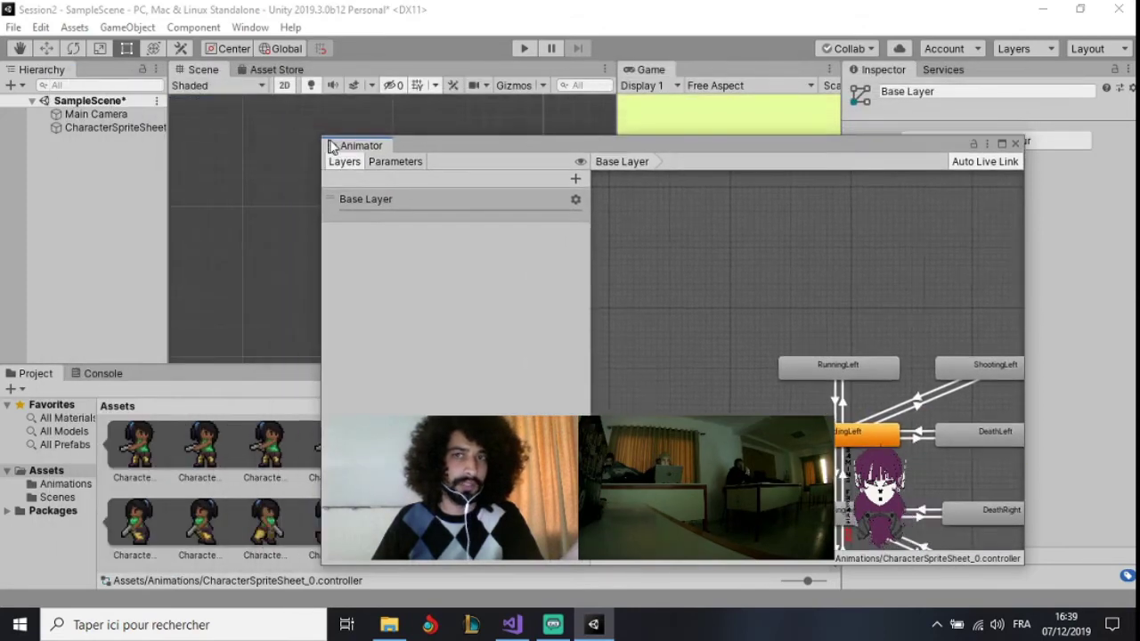
left_click_drag(596, 160, 321, 43)
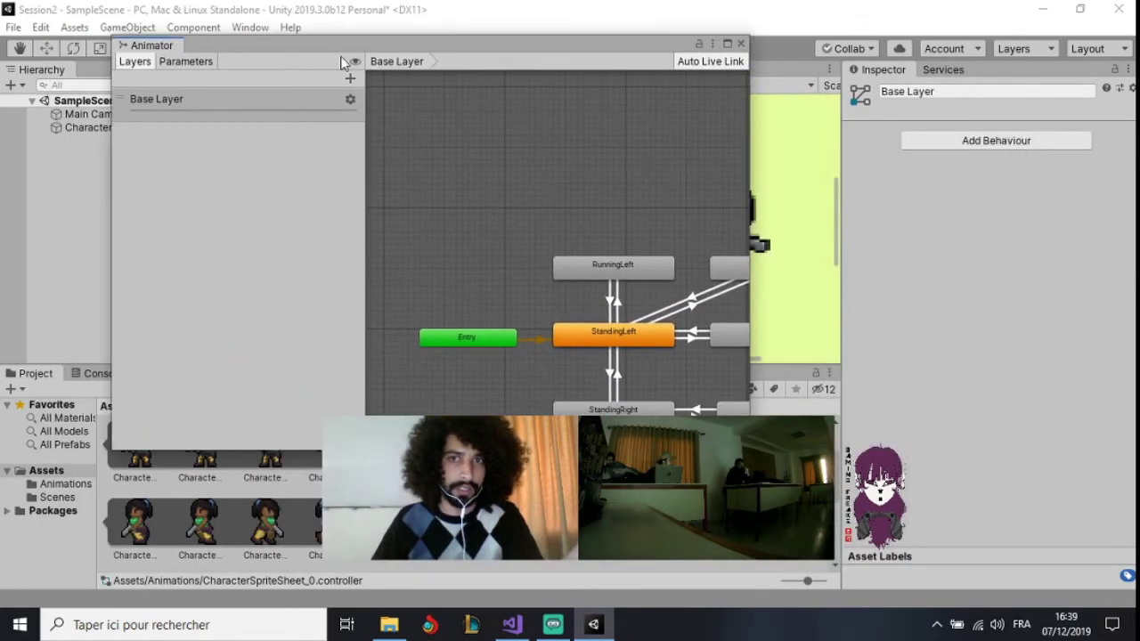
Inspect RunningLeft, the StandingLeft→RunningLeft transition and the StandingRight→StandingLeft transition
left_click(588, 268)
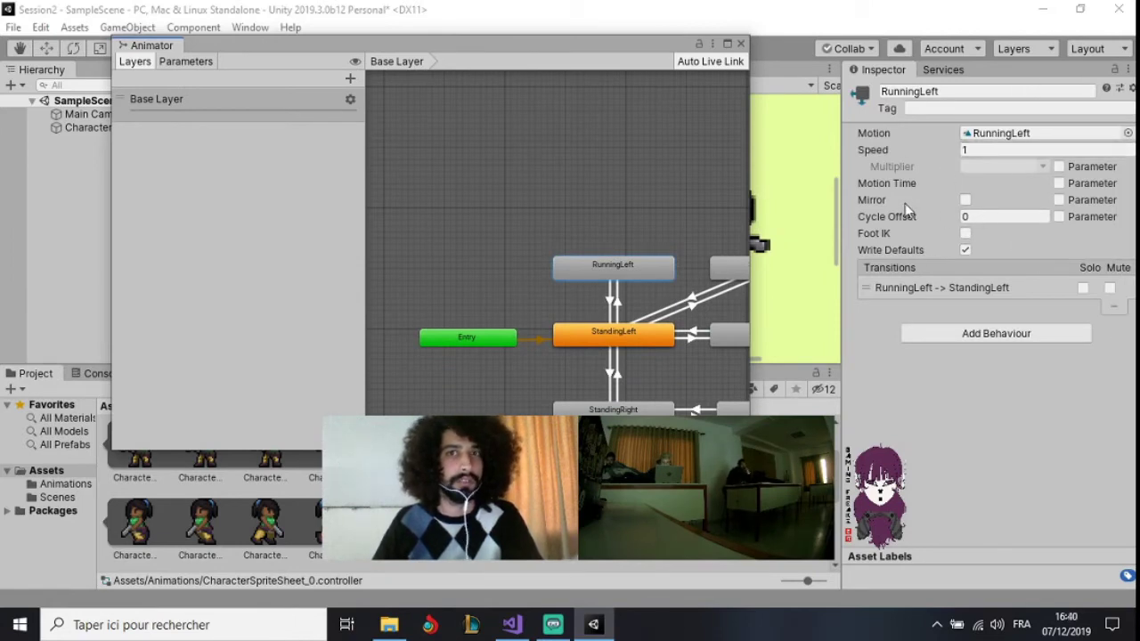
left_click(614, 307)
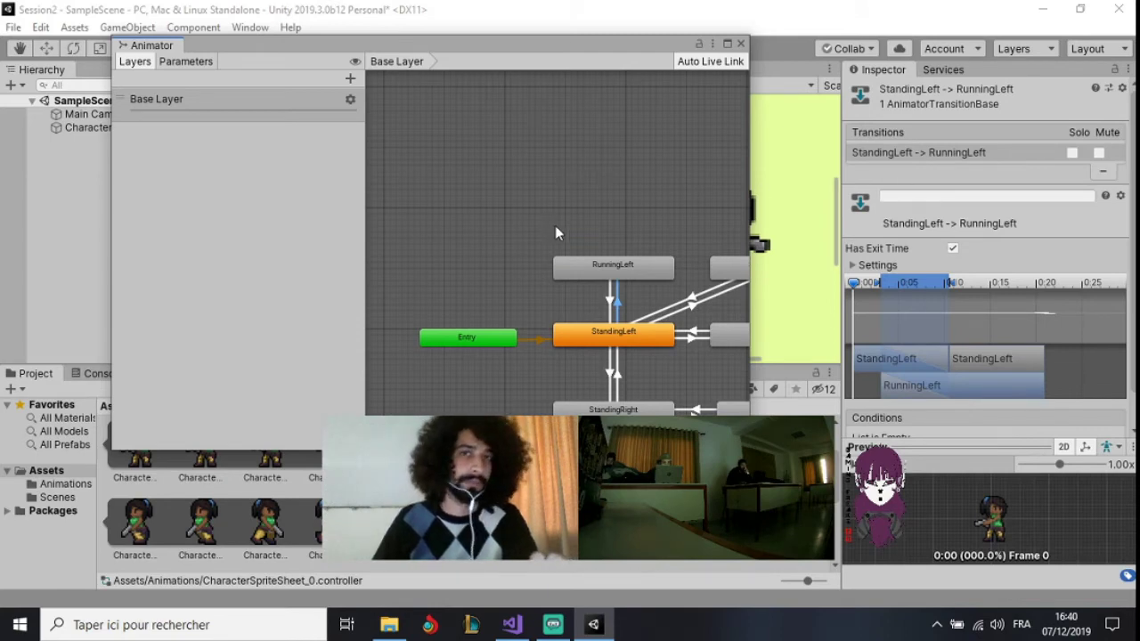
scroll(556, 228, "down", 1)
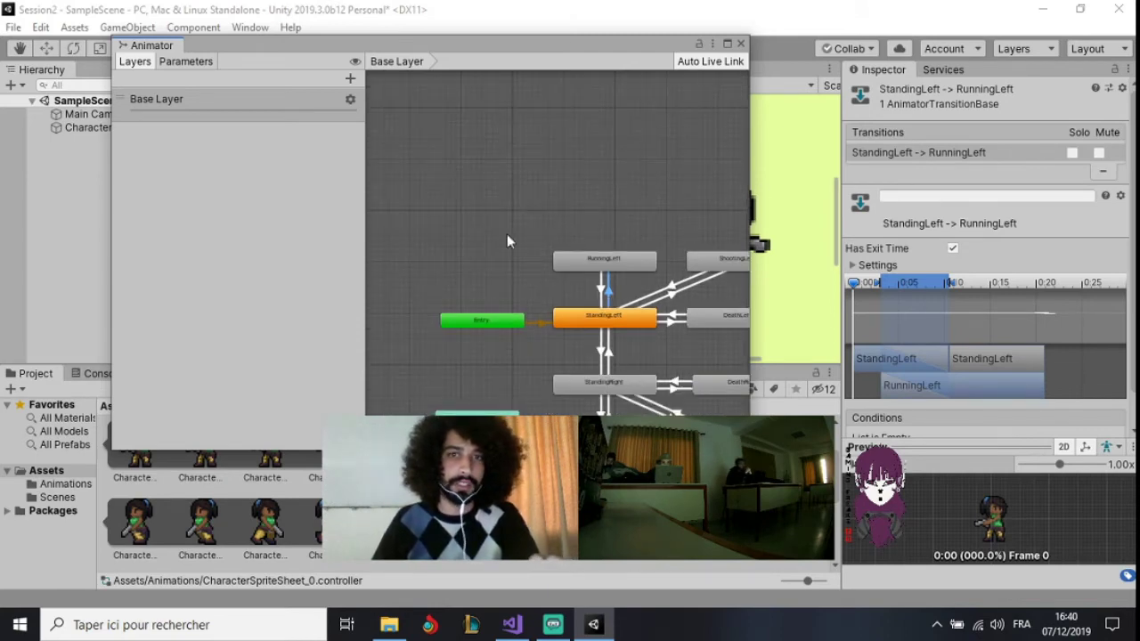
scroll(690, 334, "up", 1)
scroll(648, 350, "up", 1)
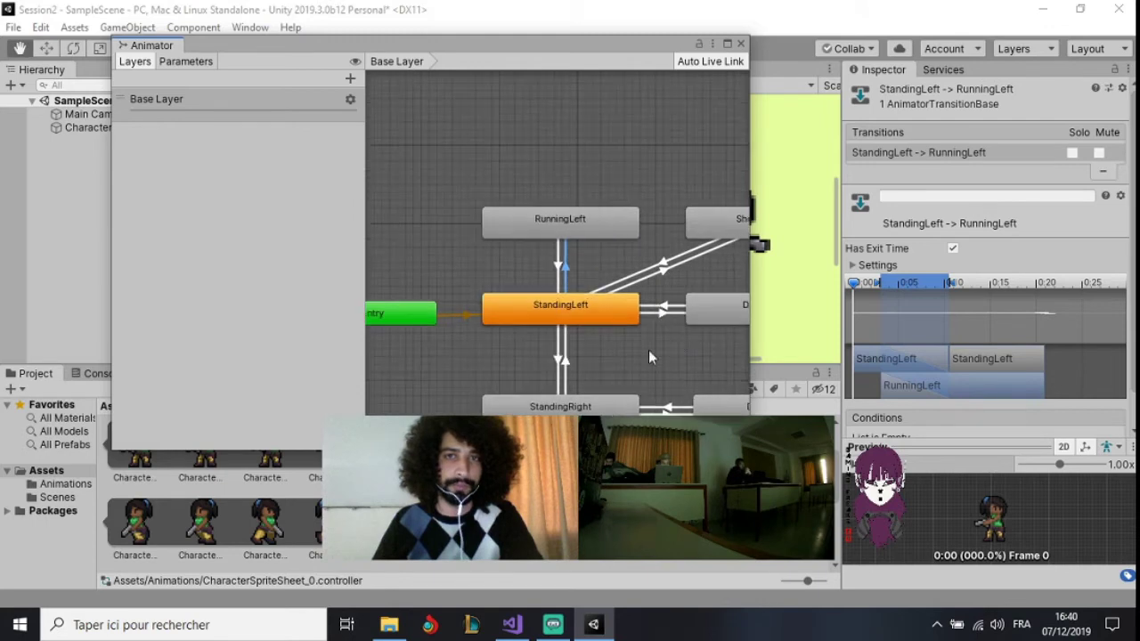
left_click(542, 308)
left_click(563, 360)
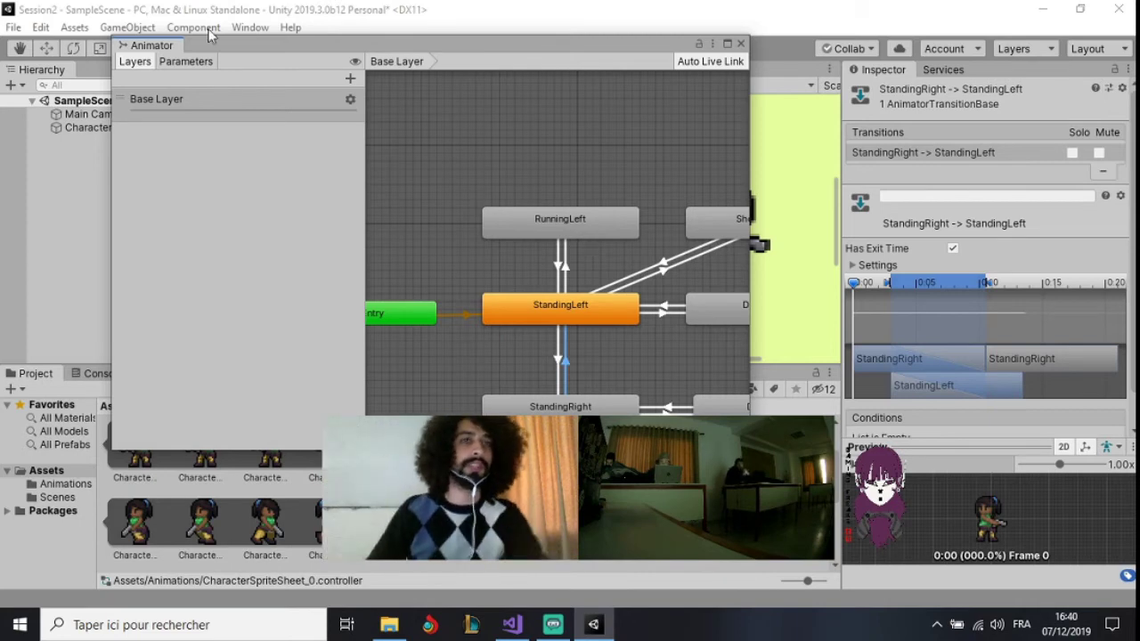
Delete an accidentally added New Layer, then inspect the RunningLeft→StandingLeft transition
left_click(350, 78)
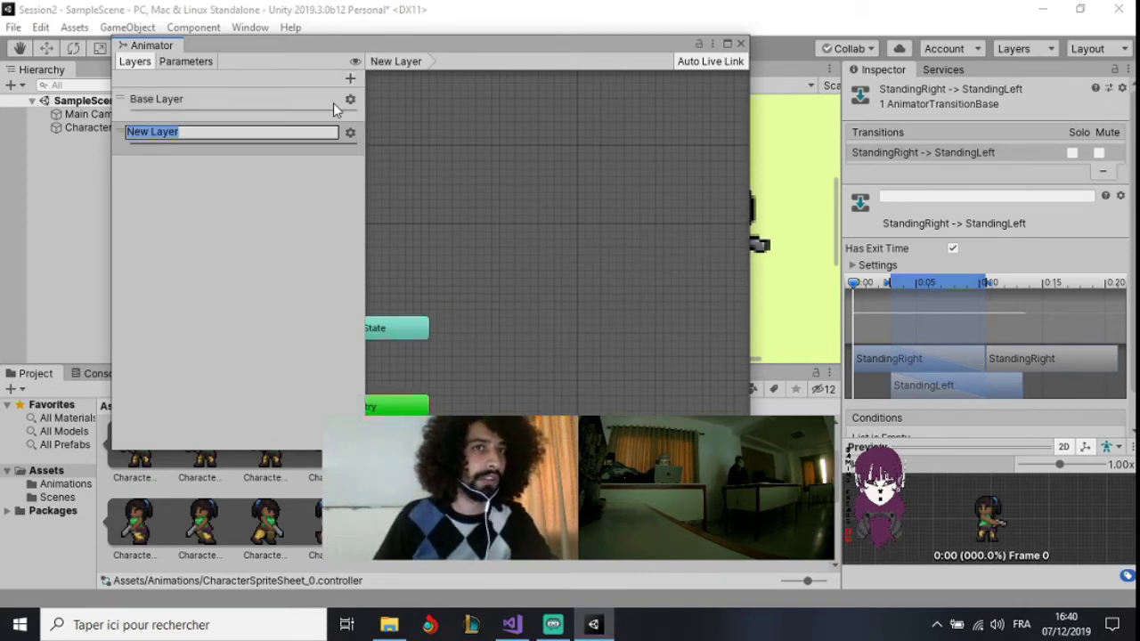
left_click(121, 141)
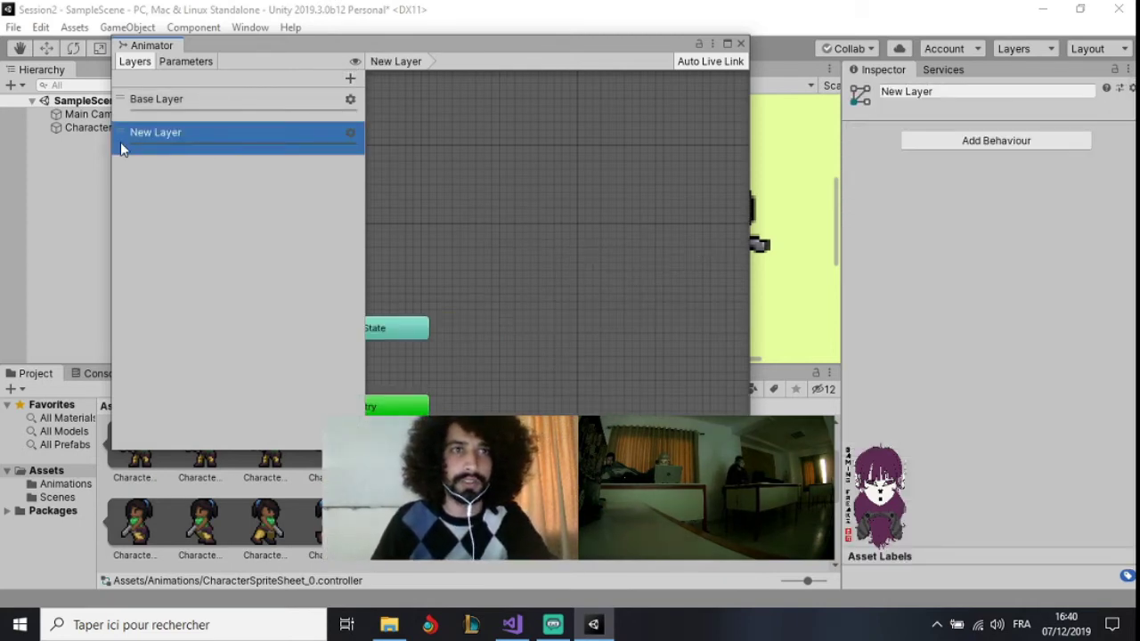
key("Delete")
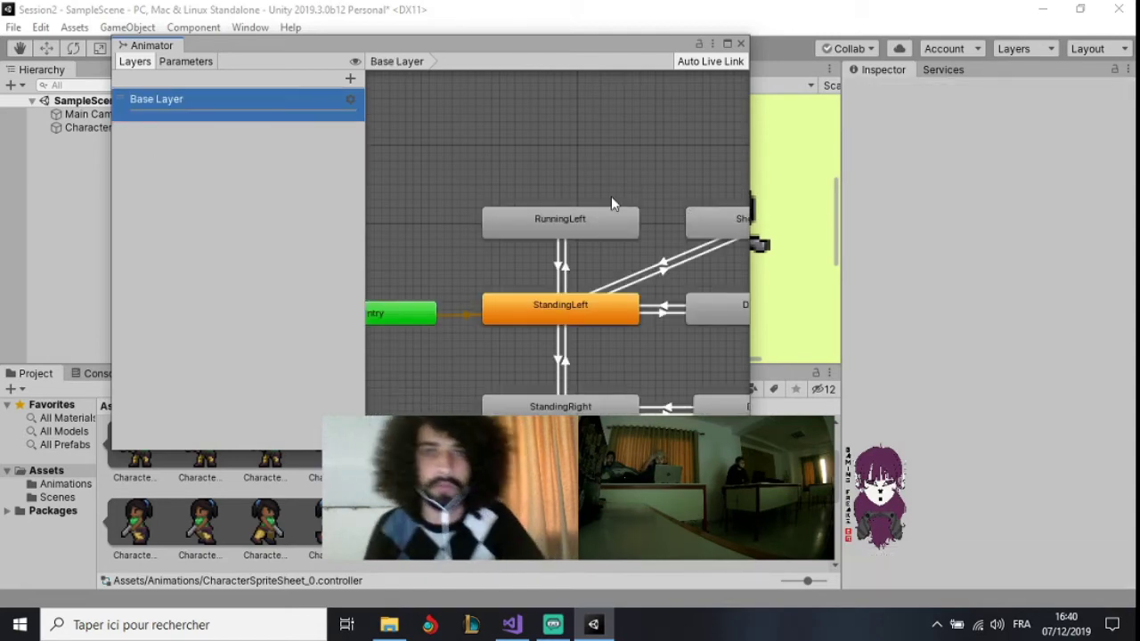
left_click(552, 214)
left_click(559, 265)
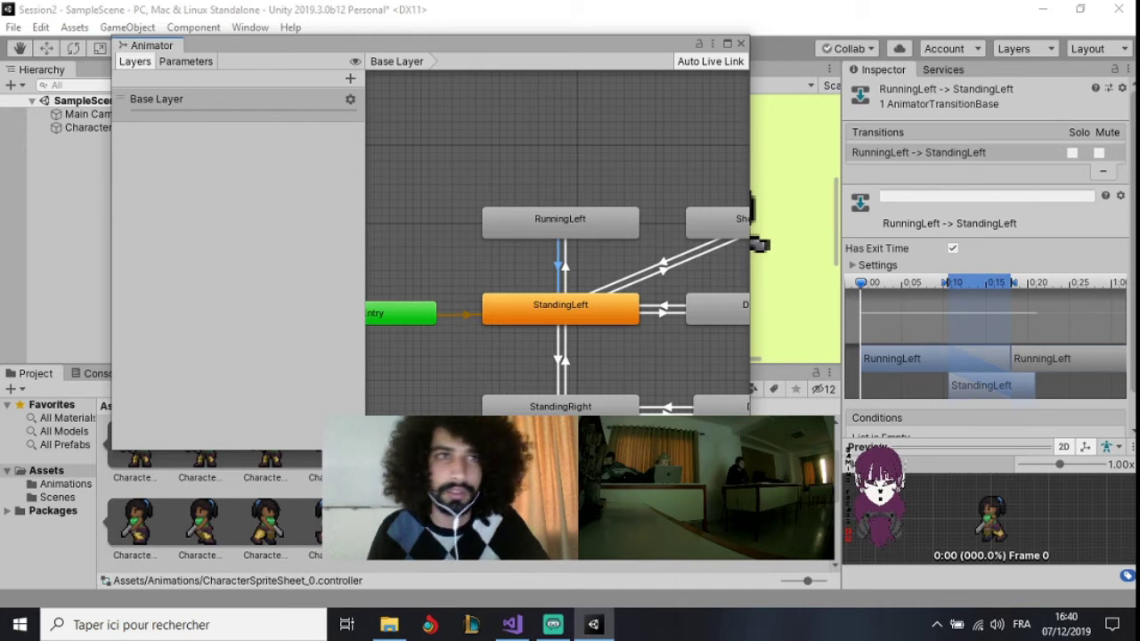
scroll(980, 268, "down", 1)
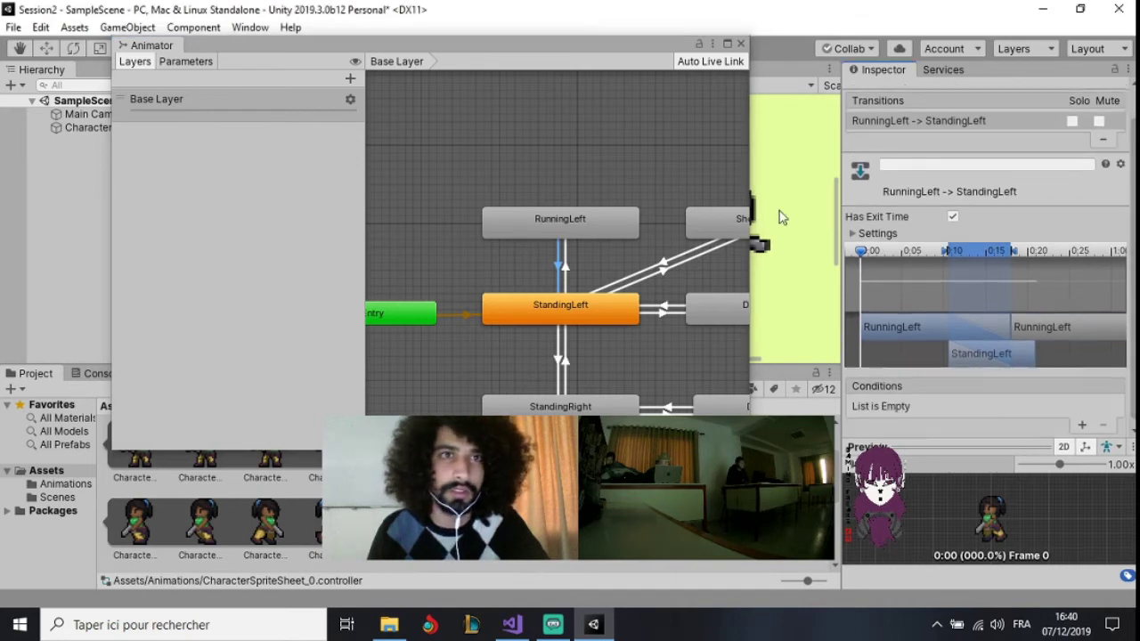
Check the Base Layer settings and remove another stray New Layer
left_click(352, 102)
left_click(353, 144)
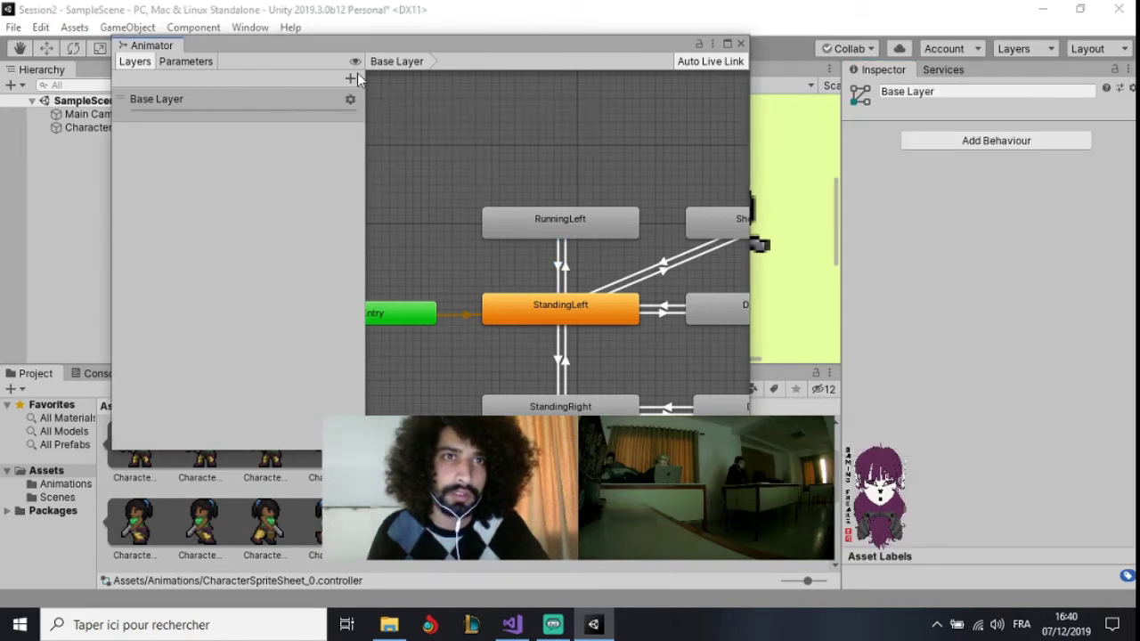
left_click(350, 79)
left_click(115, 130)
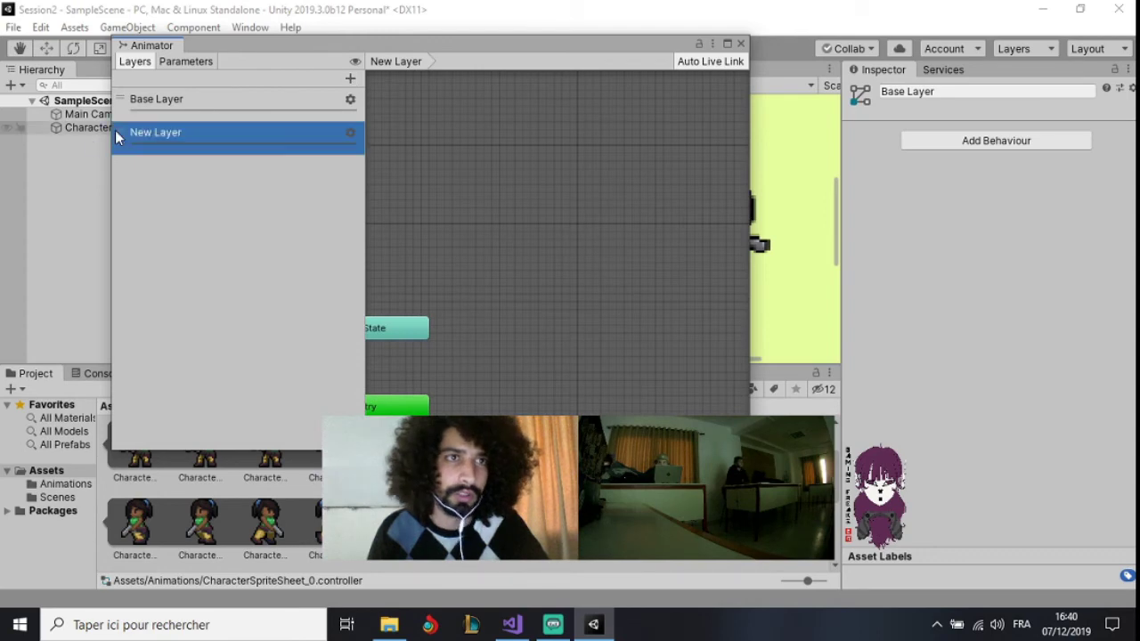
key("Delete")
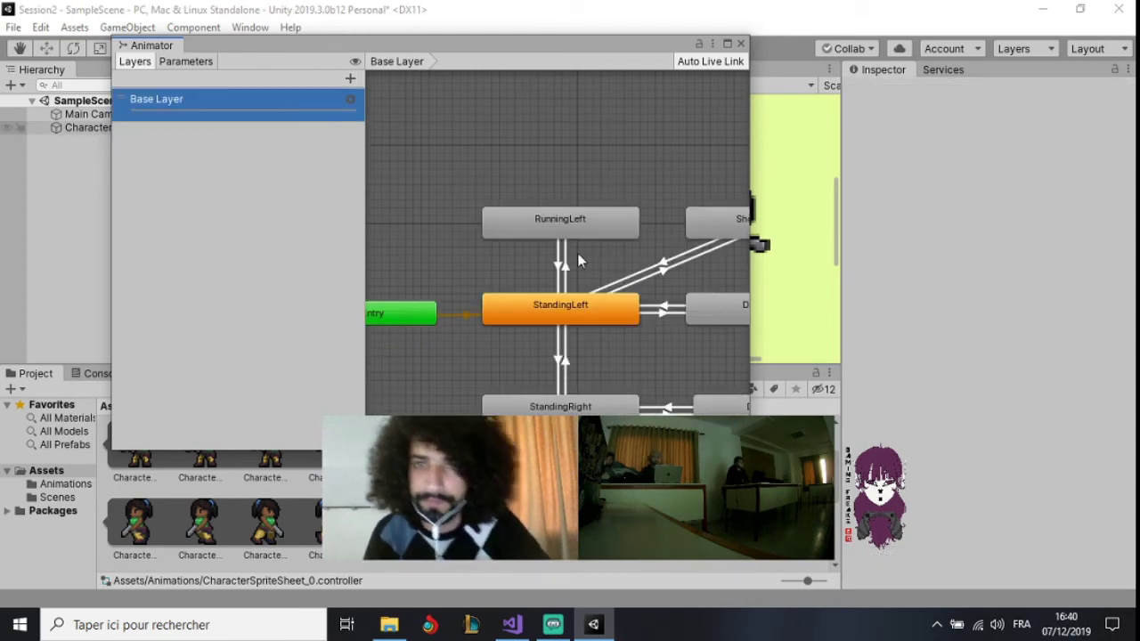
Add a condition to the StandingLeft→RunningLeft transition and show the Animator's Parameters list
left_click(563, 265)
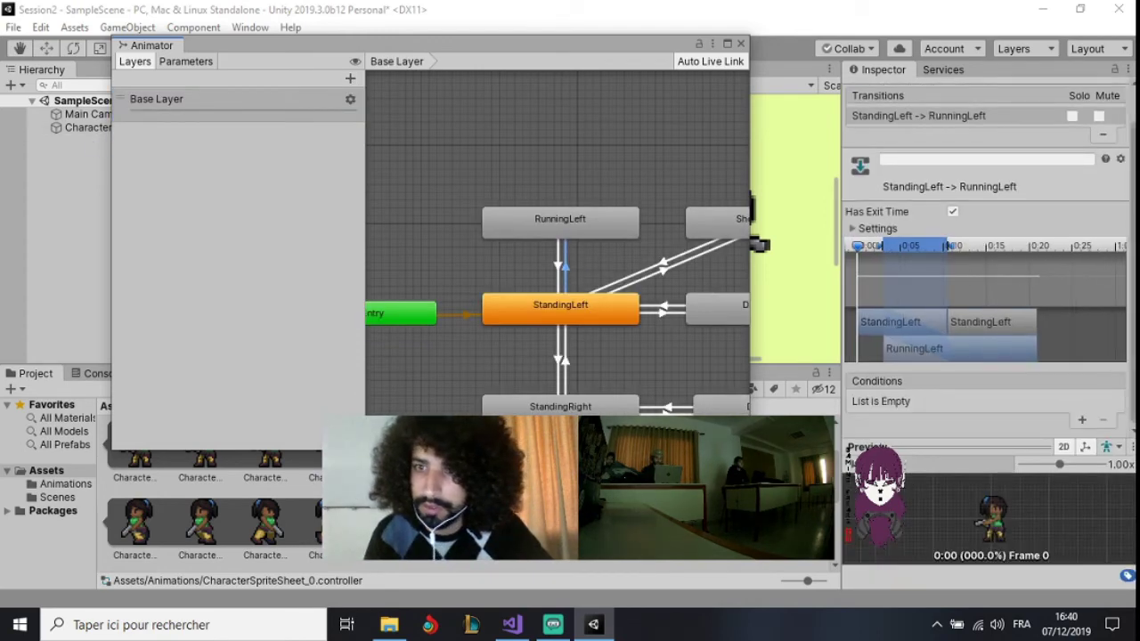
left_click(1083, 422)
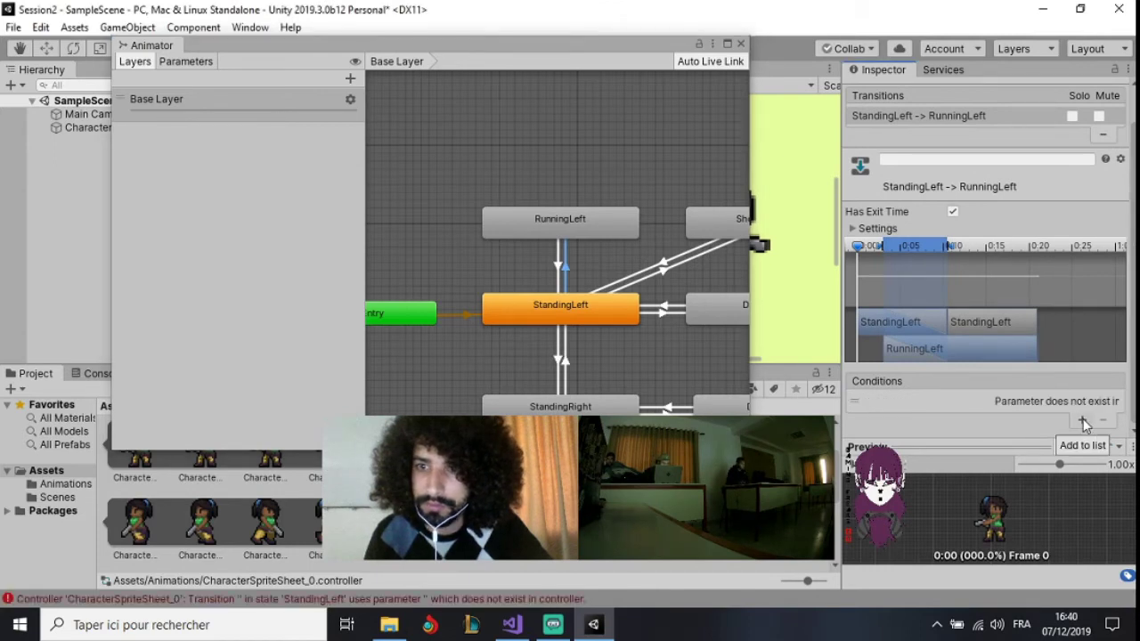
left_click(255, 173)
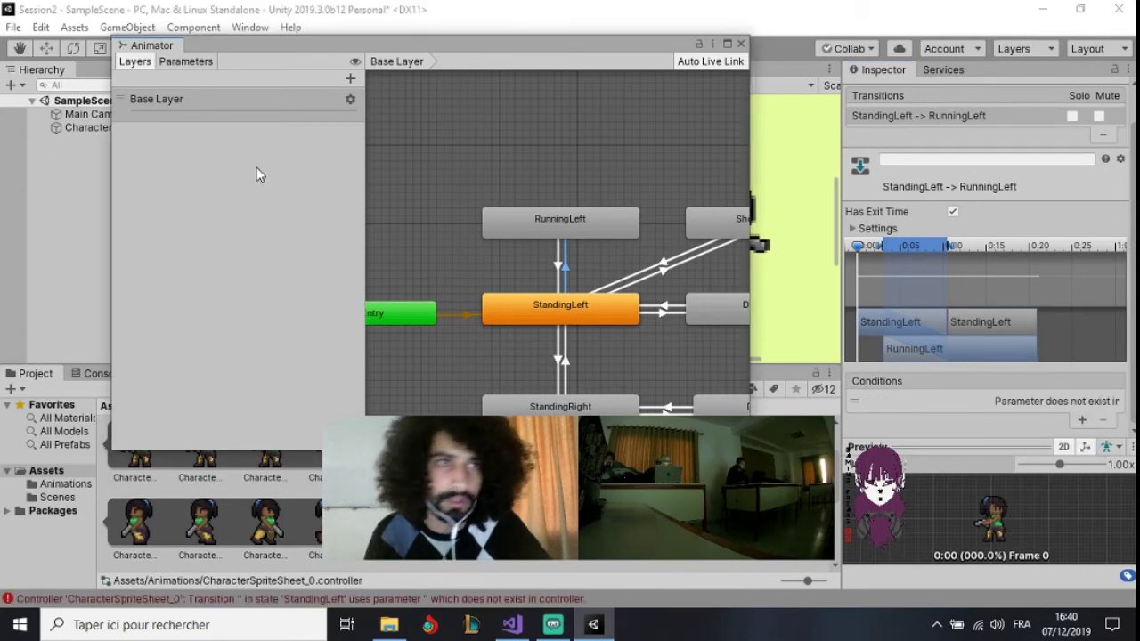
left_click(185, 62)
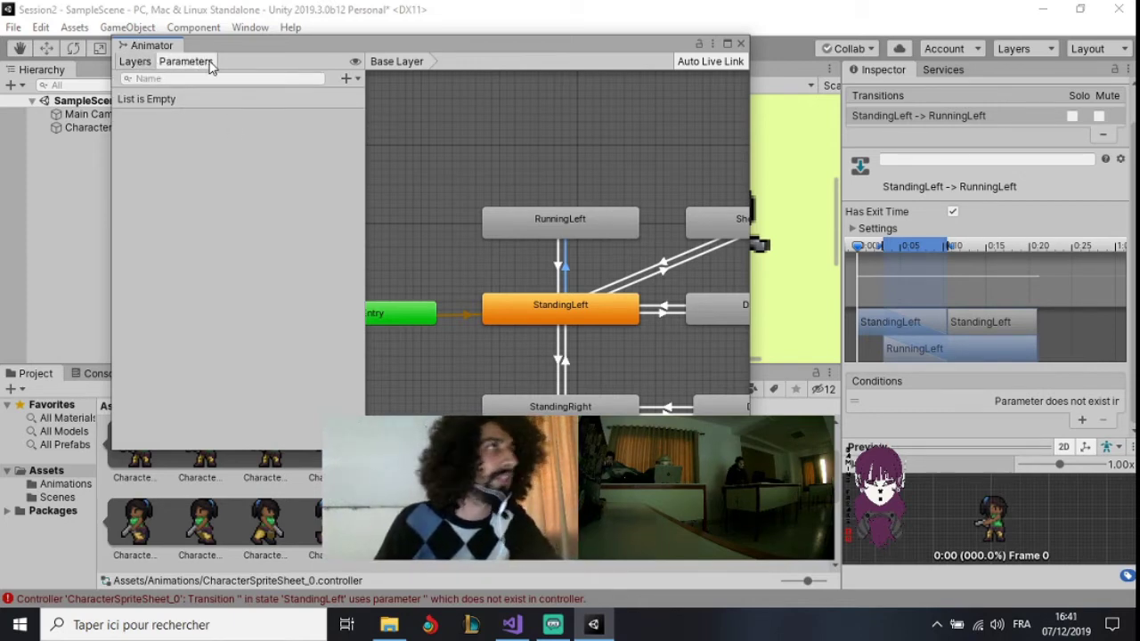
Add a Bool parameter named FacingLeft
left_click(347, 79)
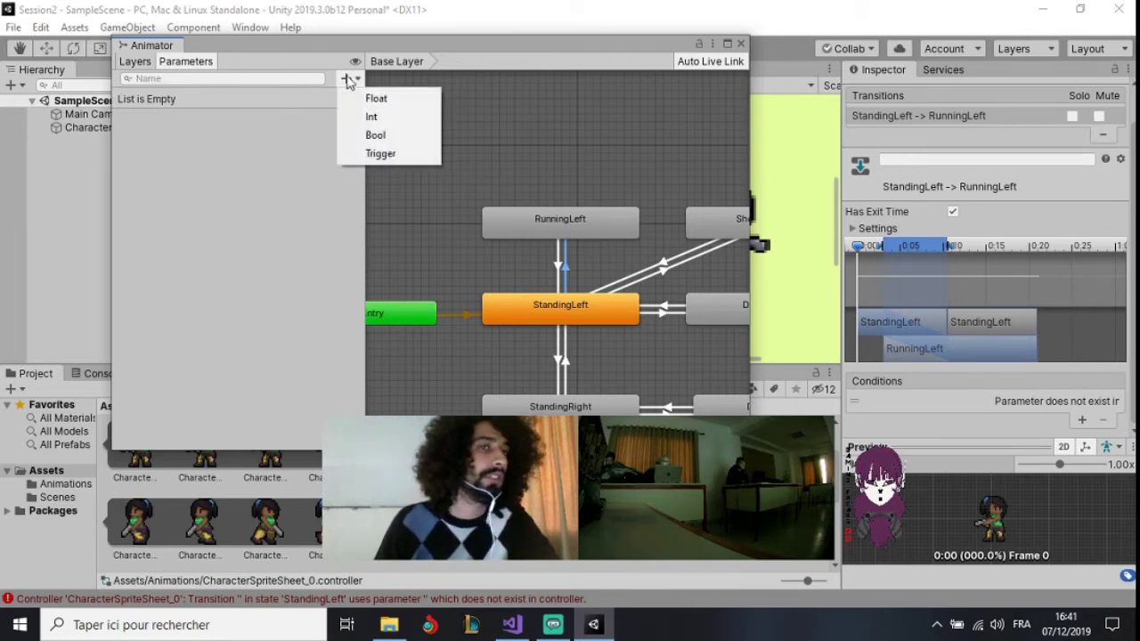
left_click(413, 134)
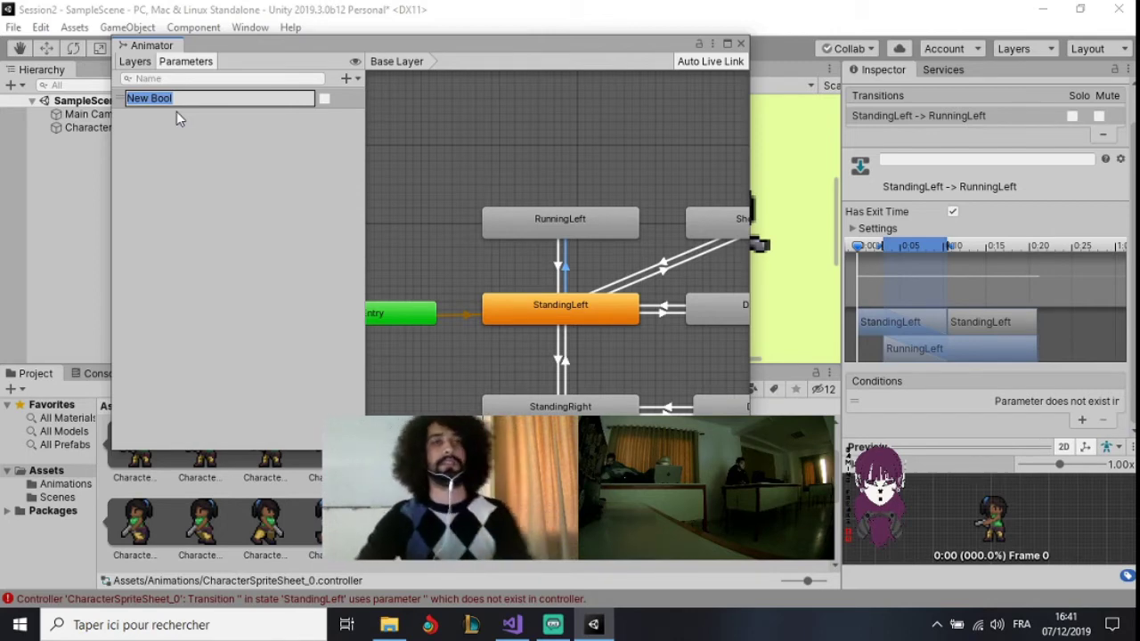
type("FacingLeft")
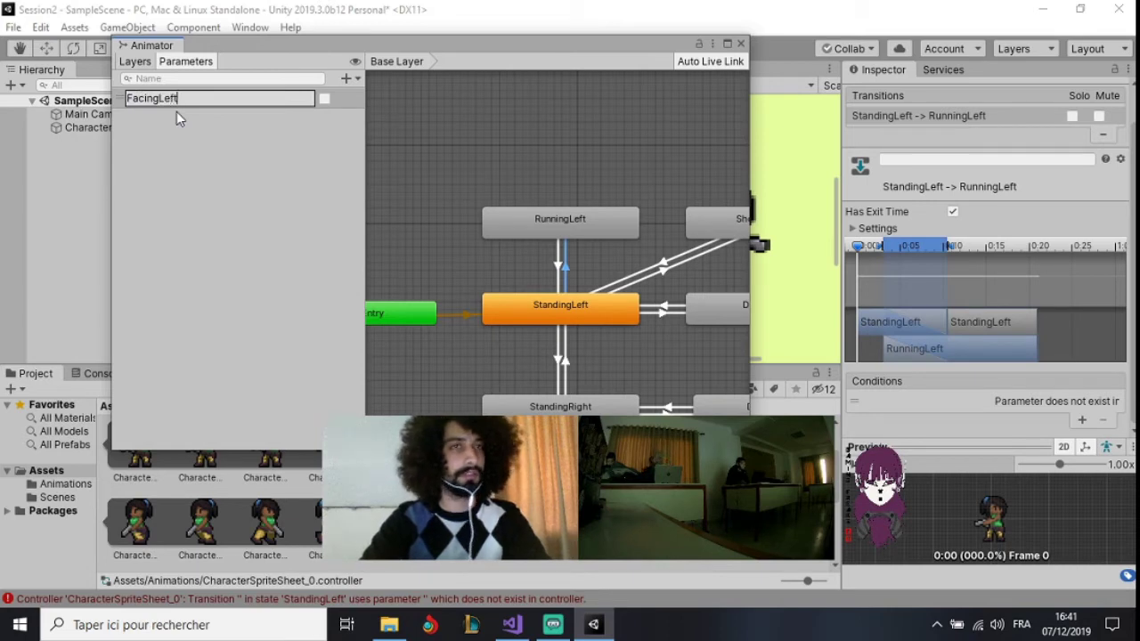
key("Return")
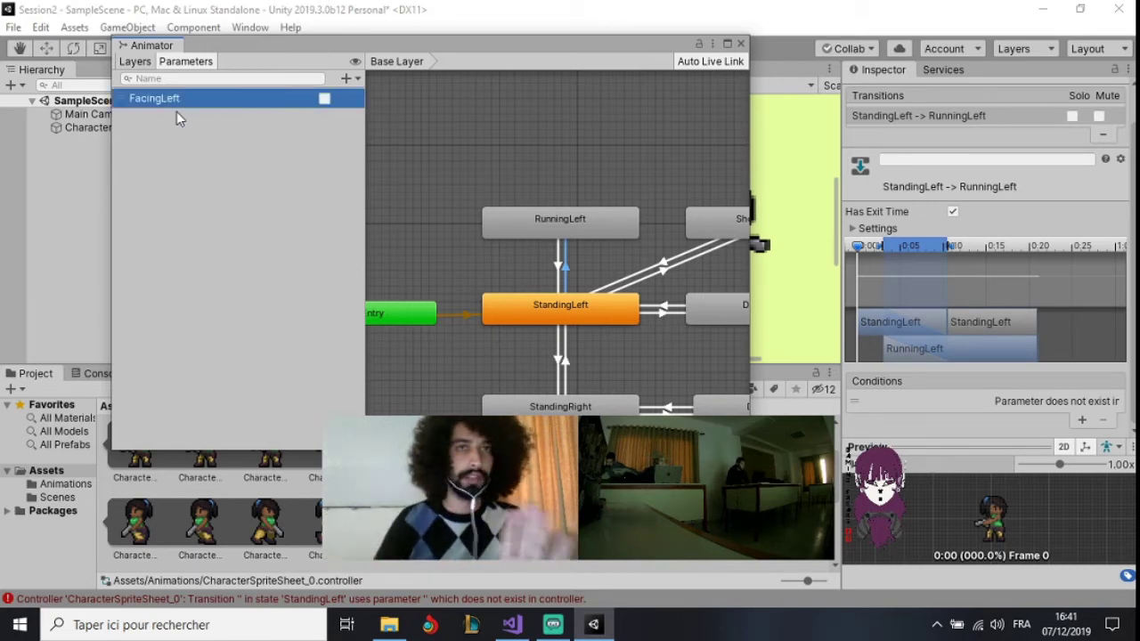
Add a second Bool parameter named Standing and select the StandingLeft→StandingRight transition
left_click(350, 80)
left_click(386, 133)
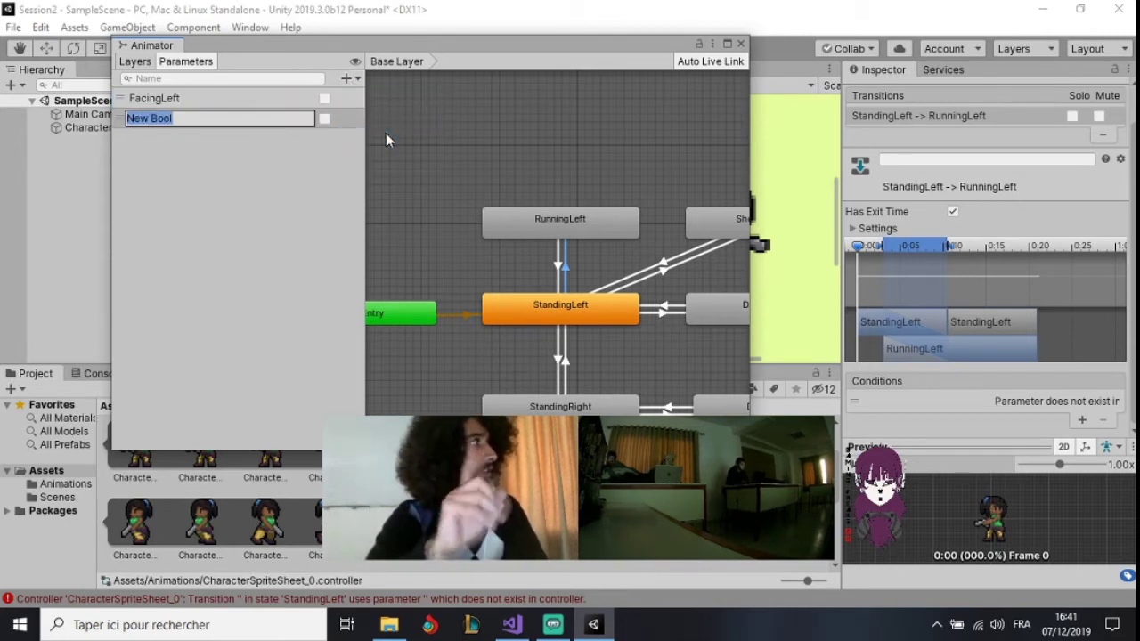
type("St")
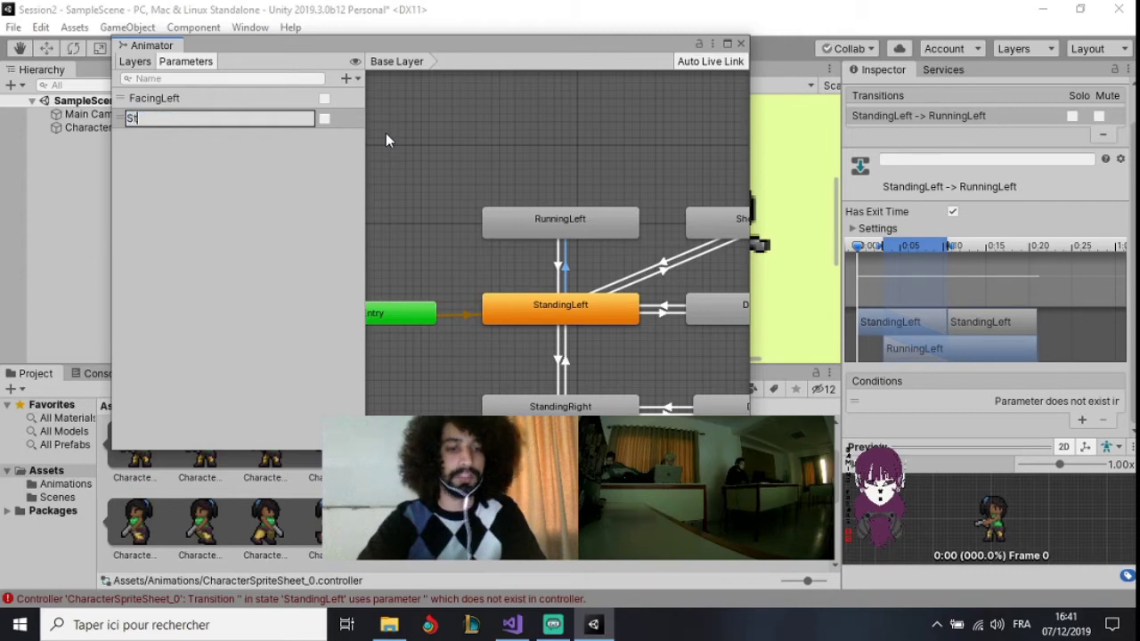
type("anding")
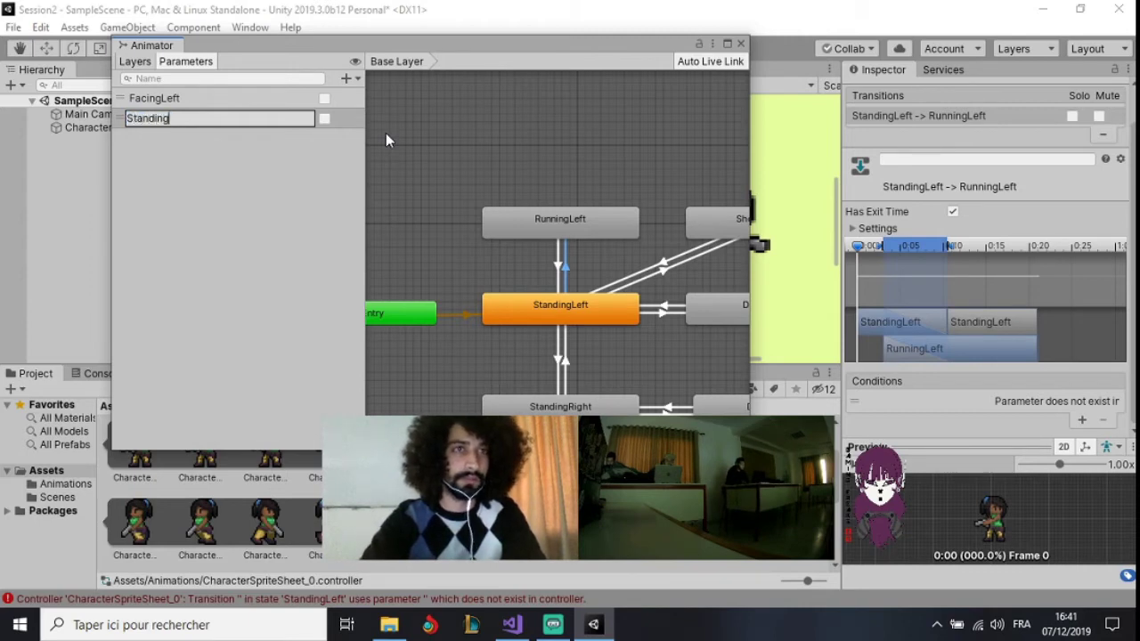
key("Return")
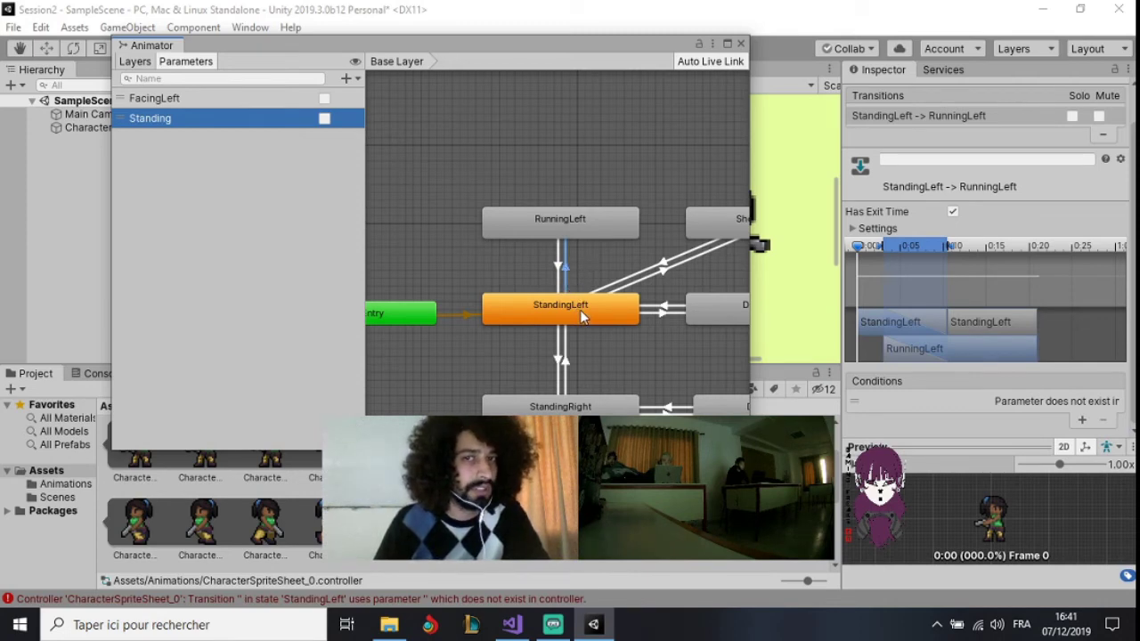
left_click(562, 363)
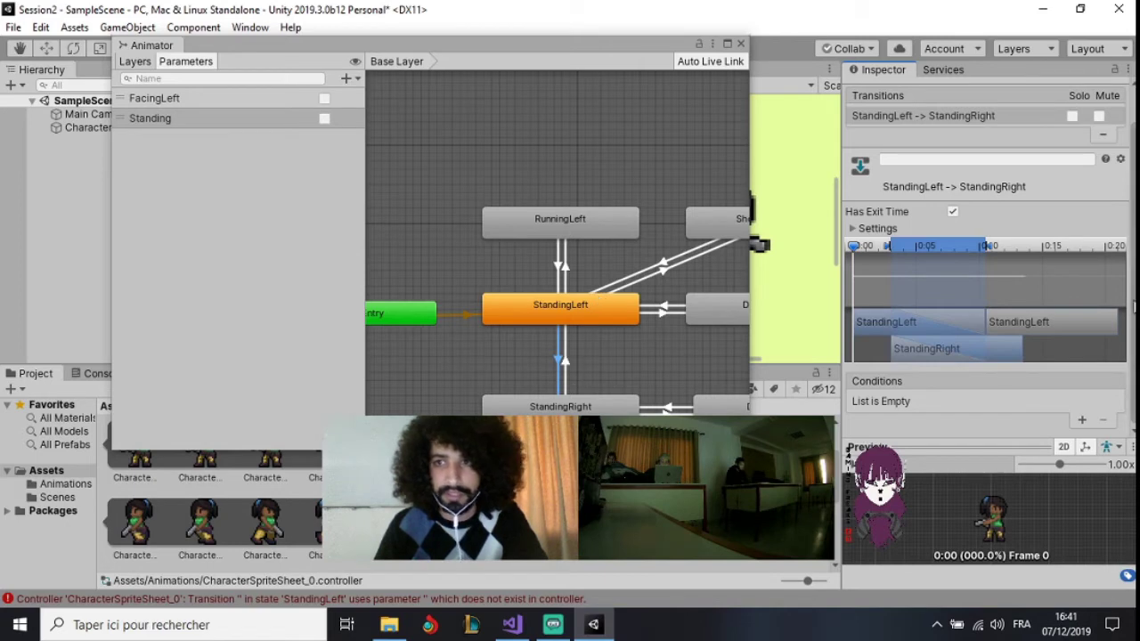
On the StandingLeft→StandingRight transition, turn off Has Exit Time and set Transition Duration to 0
scroll(963, 215, "up", 2)
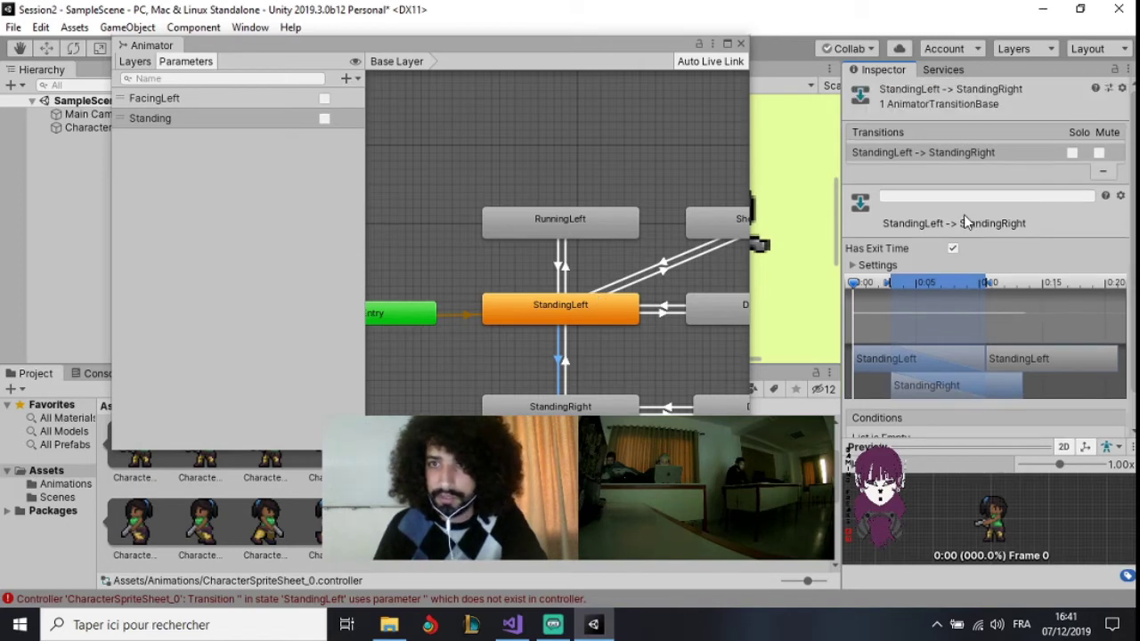
left_click(916, 265)
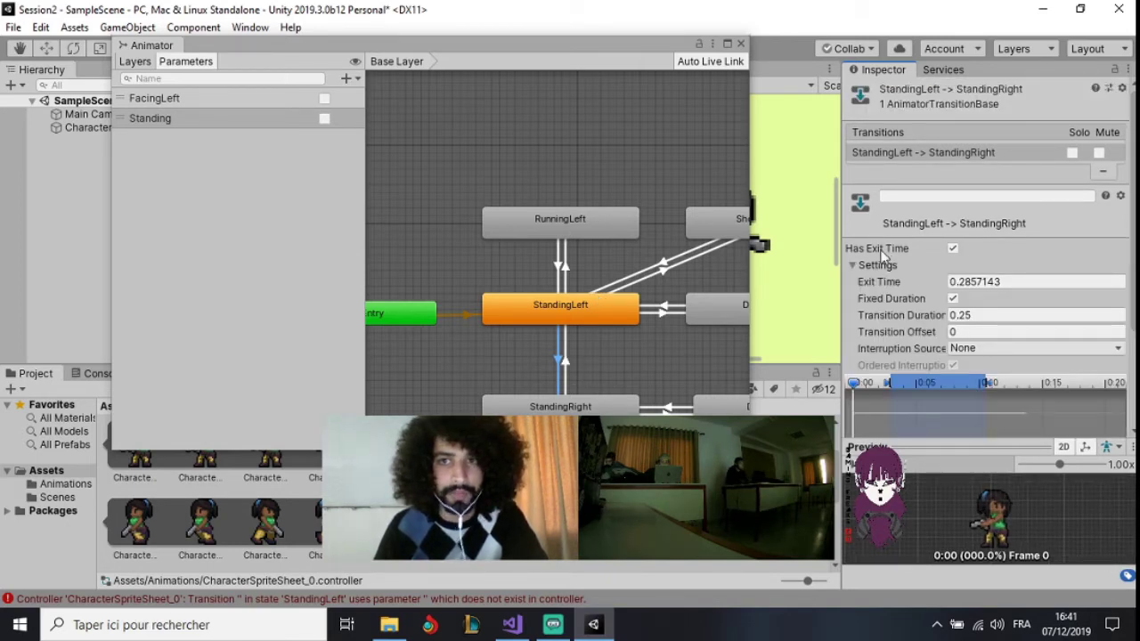
left_click(953, 250)
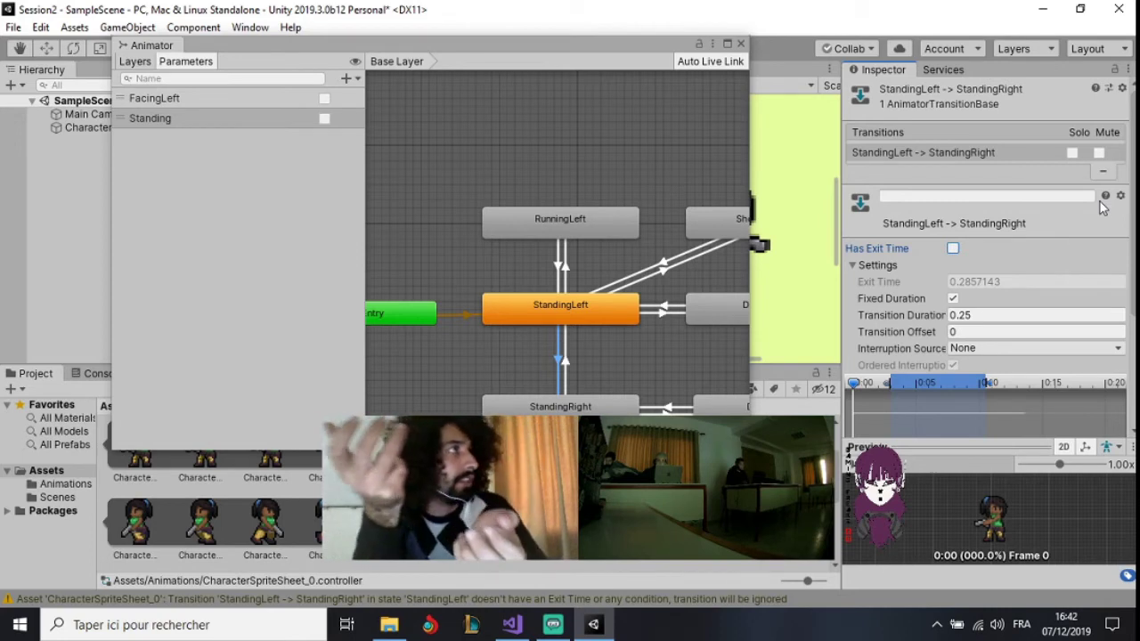
left_click(985, 315)
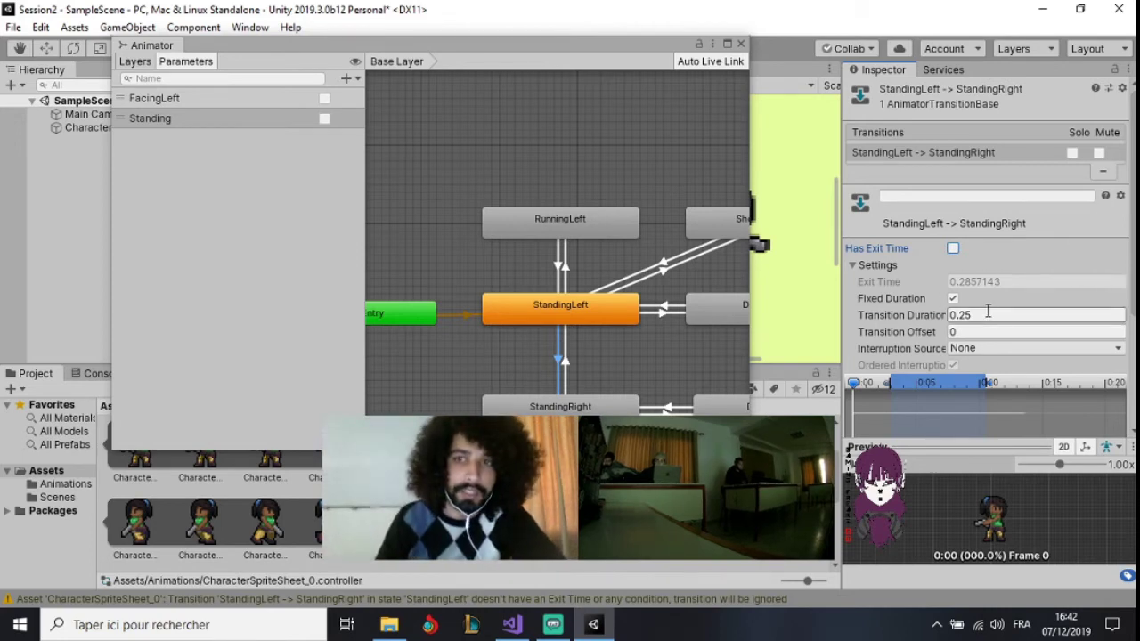
type("0")
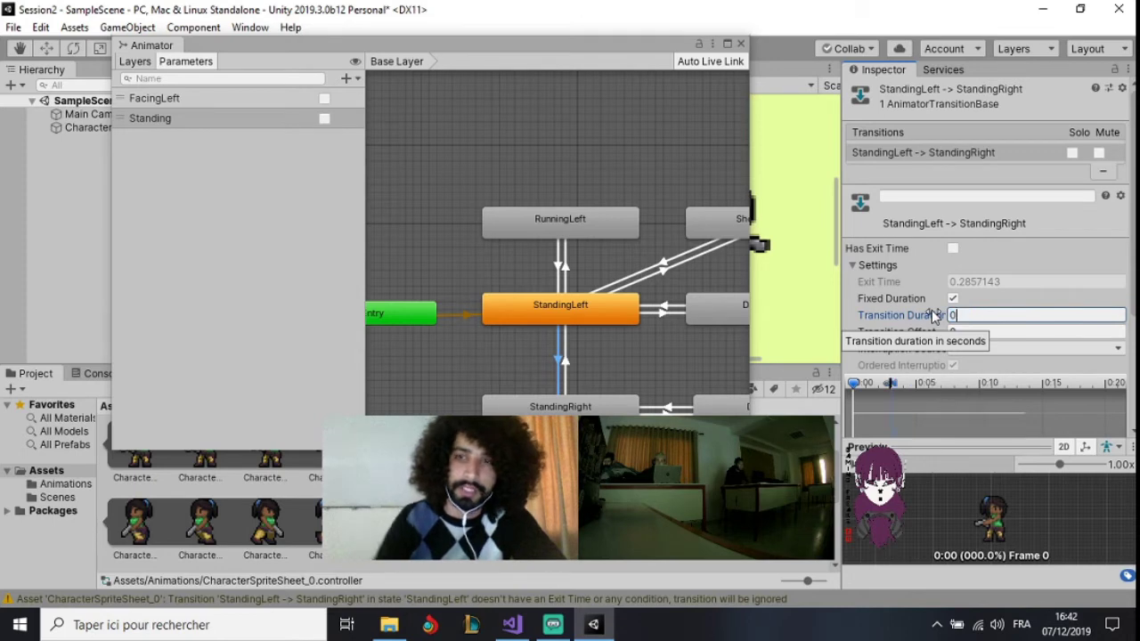
key("Return")
scroll(891, 330, "down", 4)
scroll(877, 339, "down", 1)
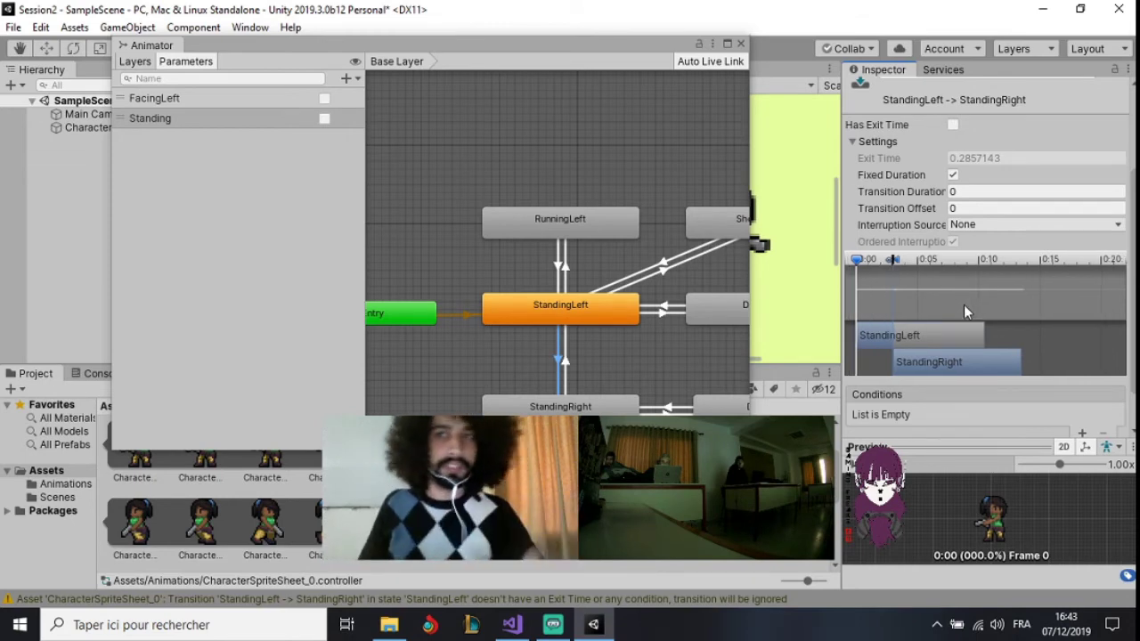
scroll(964, 305, "down", 1)
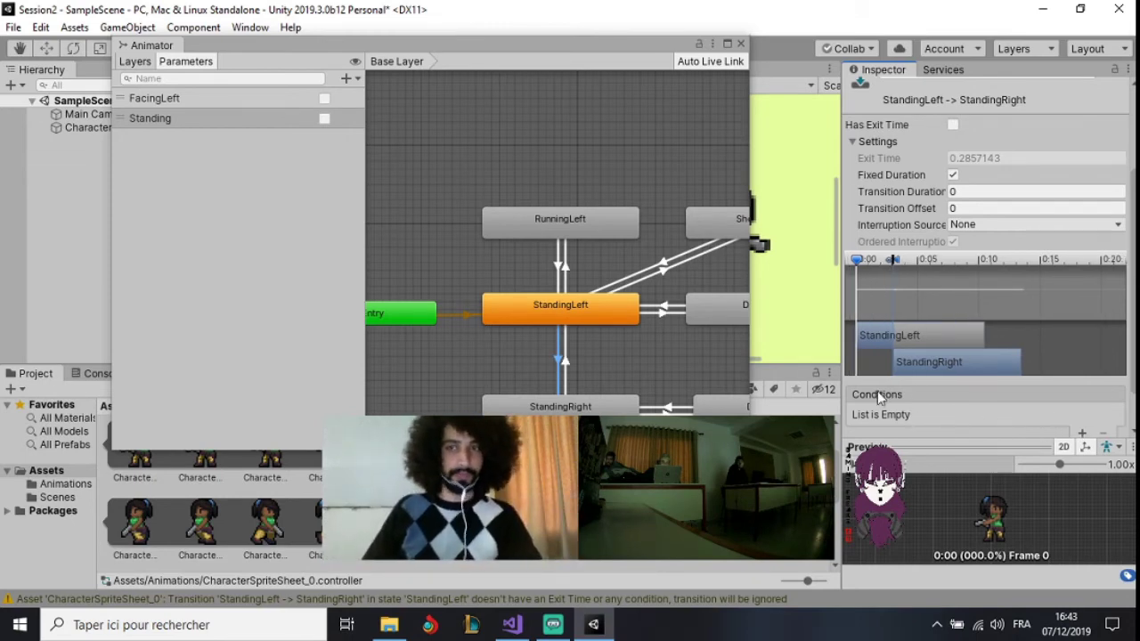
Add a first condition to StandingLeft→StandingRight requiring FacingLeft = false
left_click(1083, 434)
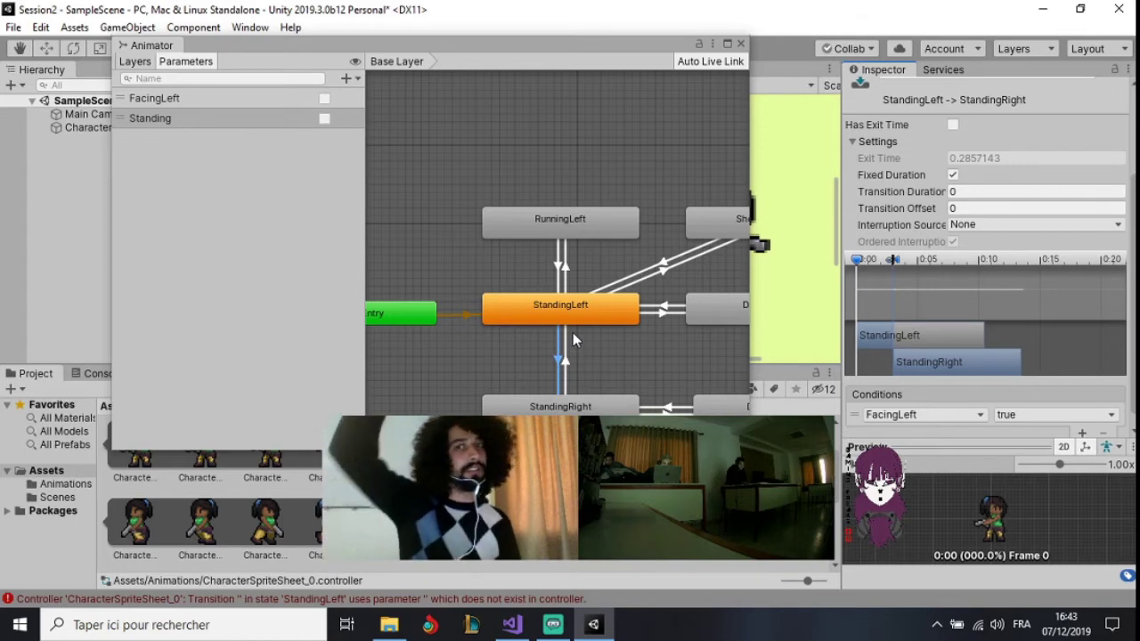
left_click(1030, 417)
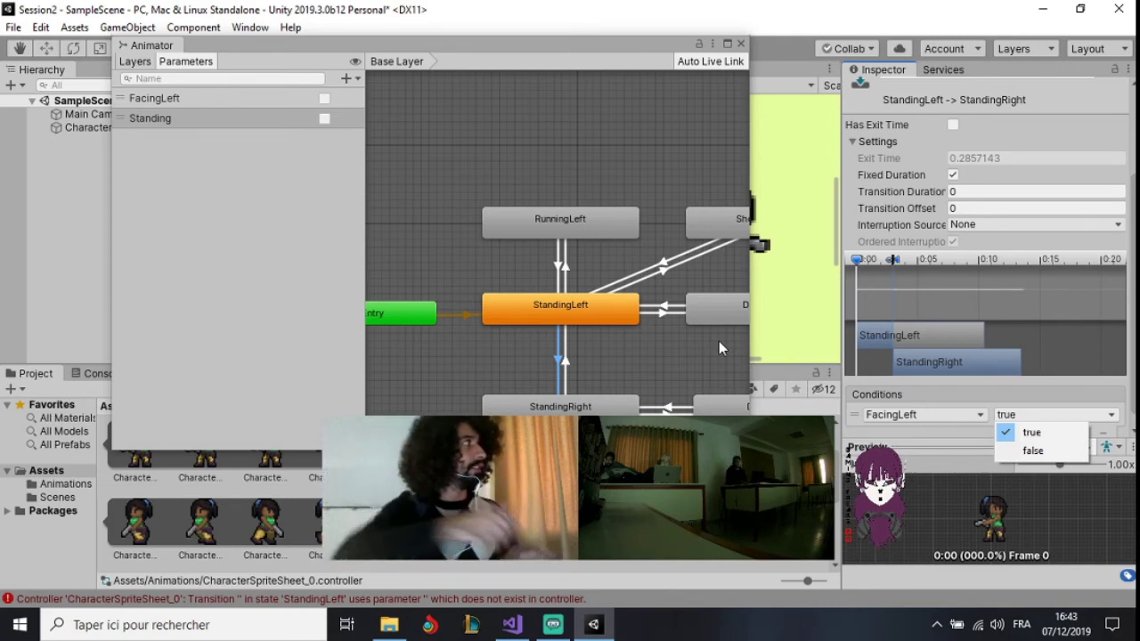
left_click(1033, 450)
Add a second condition, Standing = true, then select the StandingRight→StandingLeft transition
left_click(1084, 434)
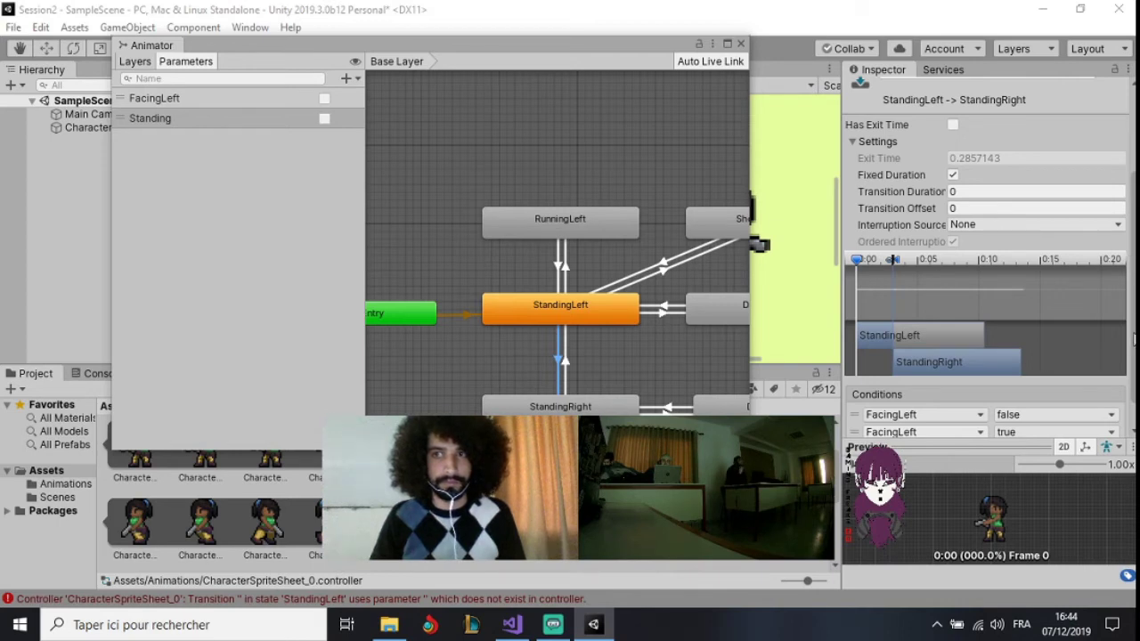
scroll(1134, 339, "down", 1)
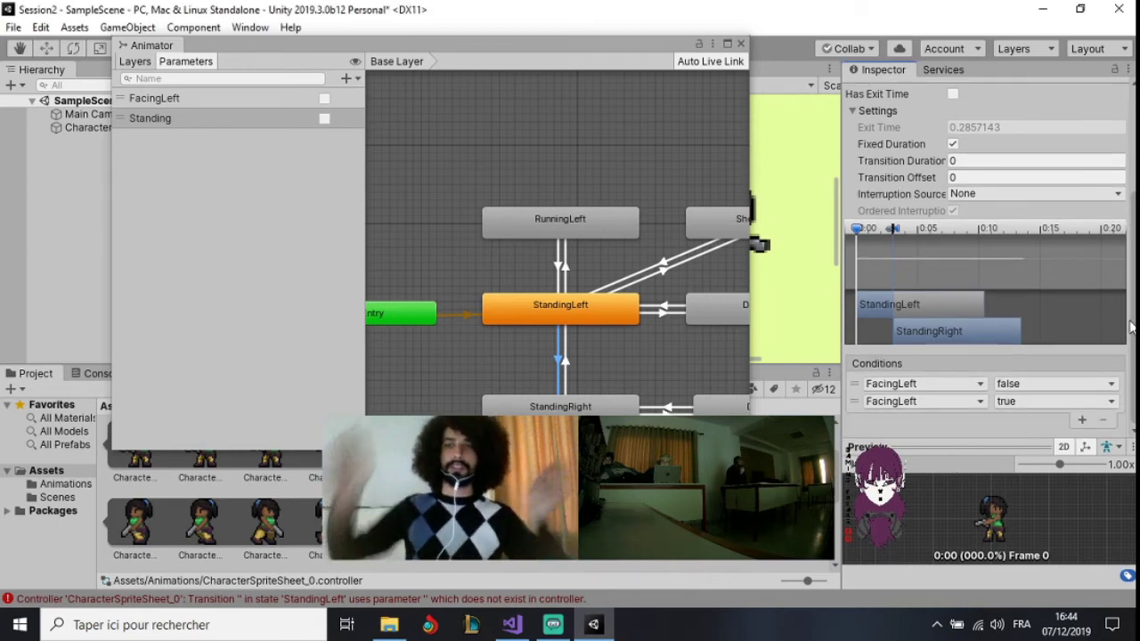
left_click(932, 394)
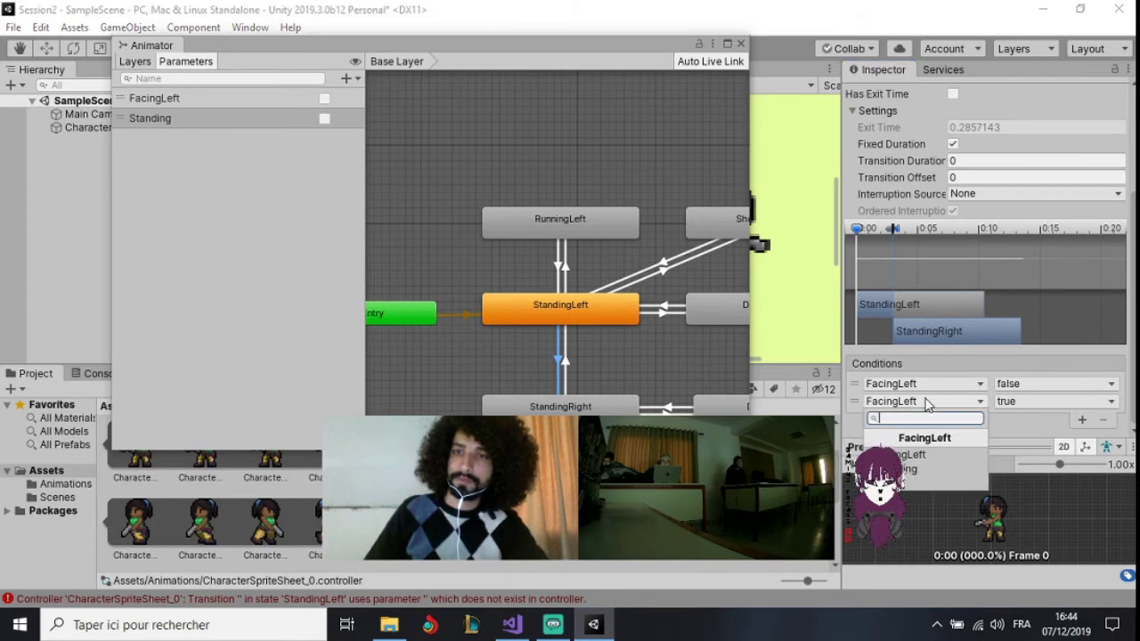
left_click(896, 470)
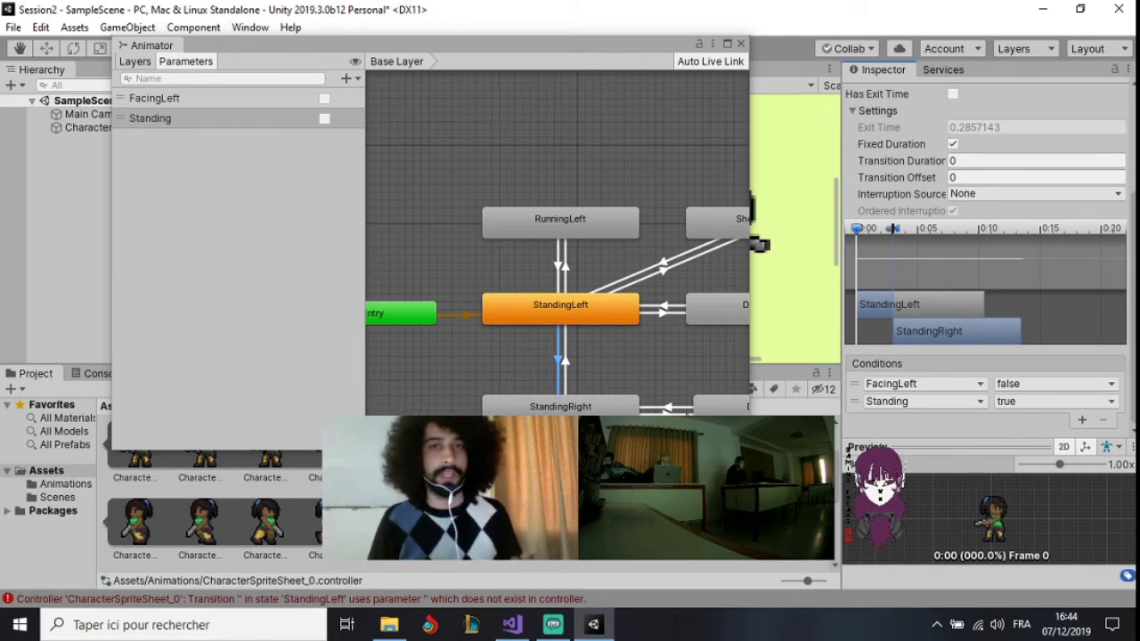
left_click(567, 362)
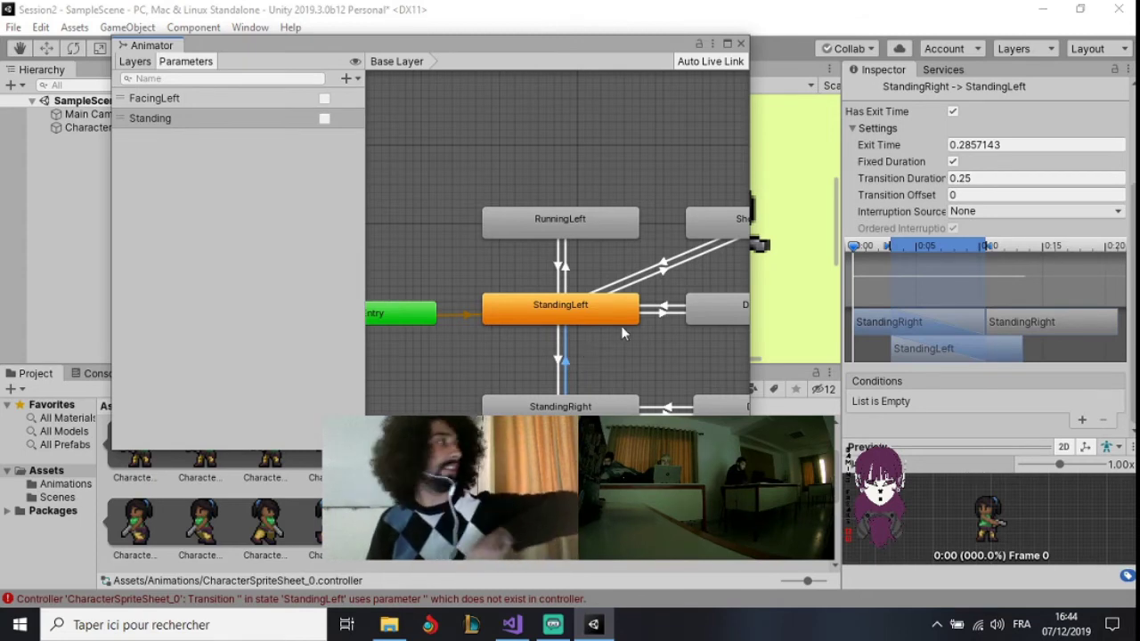
Turn off Has Exit Time on StandingRight→StandingLeft and clear its transition duration
left_click(954, 112)
left_click(972, 182)
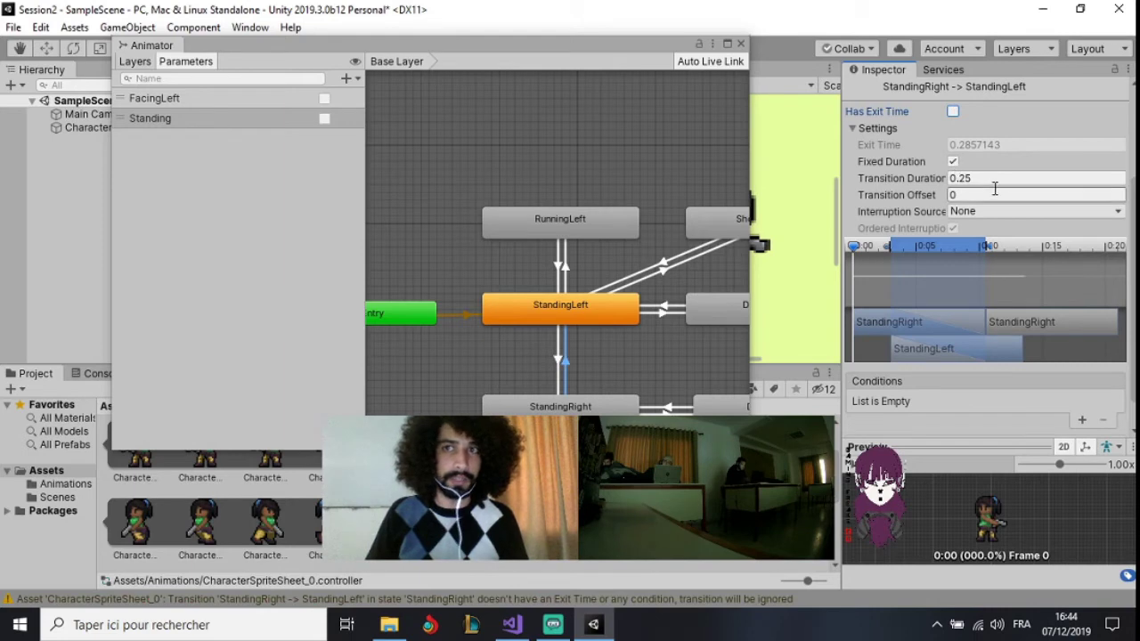
key("BackSpace")
key("BackSpace")
key("BackSpace")
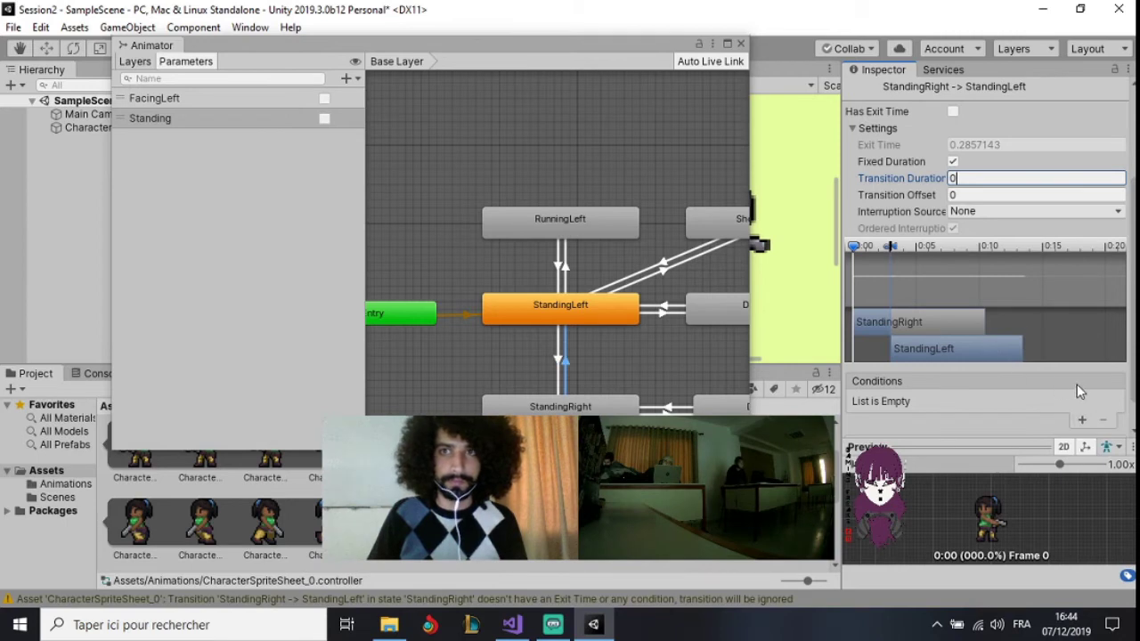
Add two conditions: FacingLeft = true and Standing = true
left_click(1082, 421)
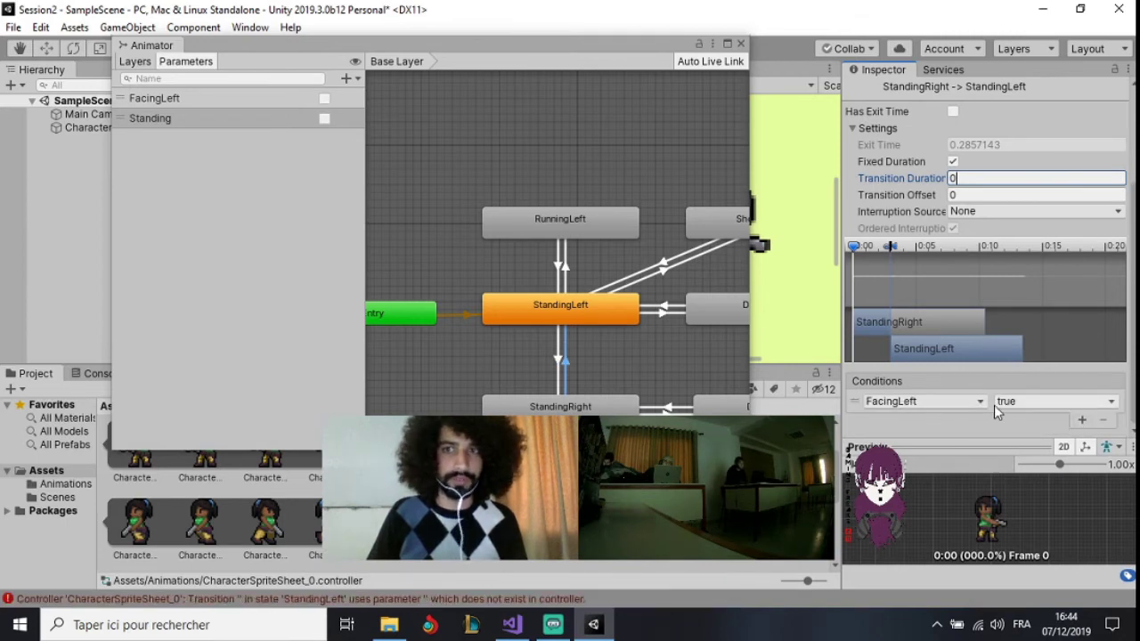
left_click(1081, 423)
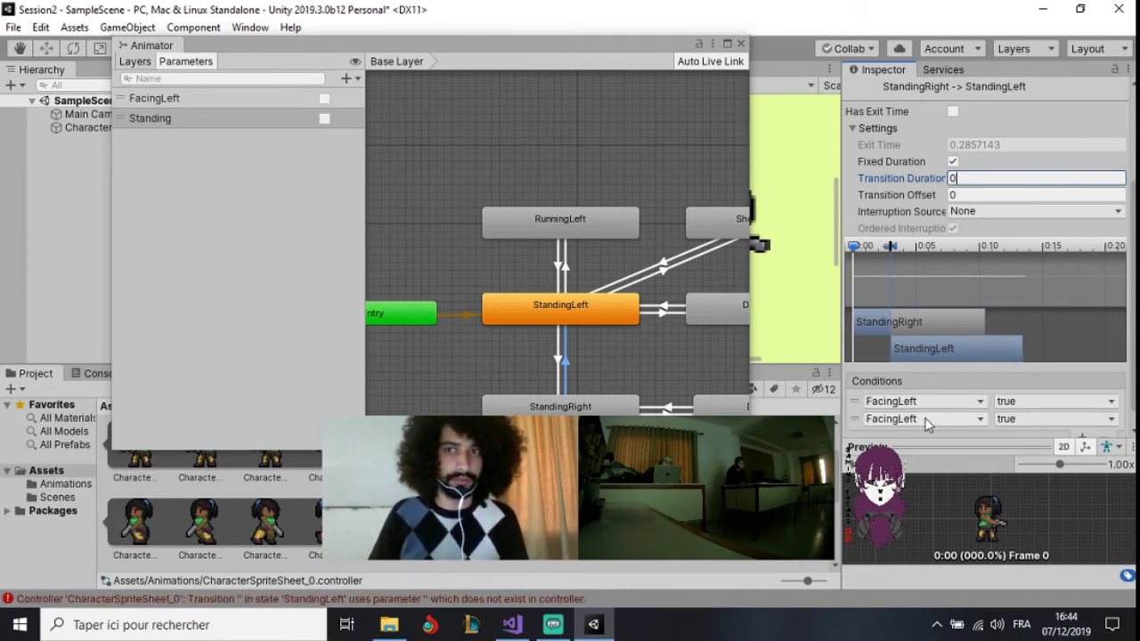
left_click(926, 420)
left_click(918, 486)
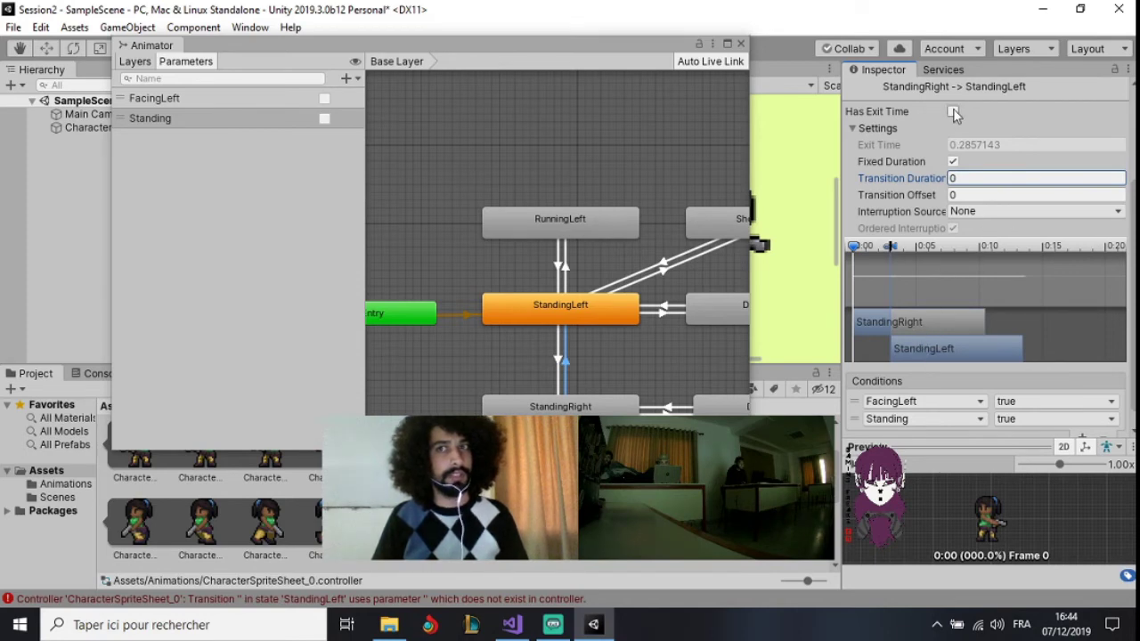
Correct the transition duration from .25 to 0
type(".25")
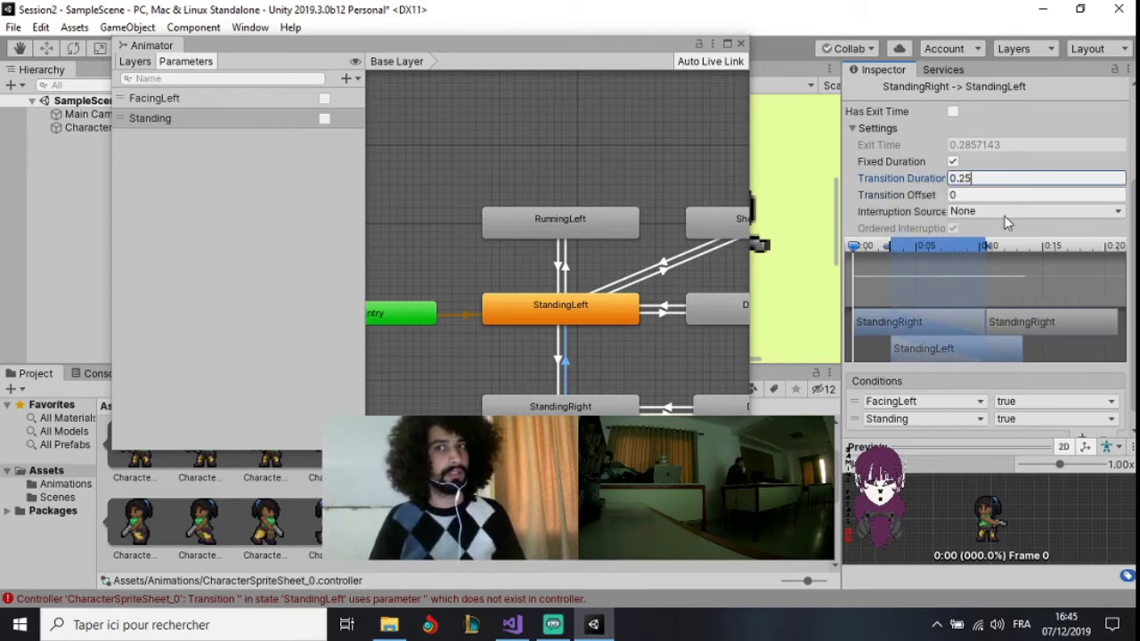
left_click(935, 176)
type("0")
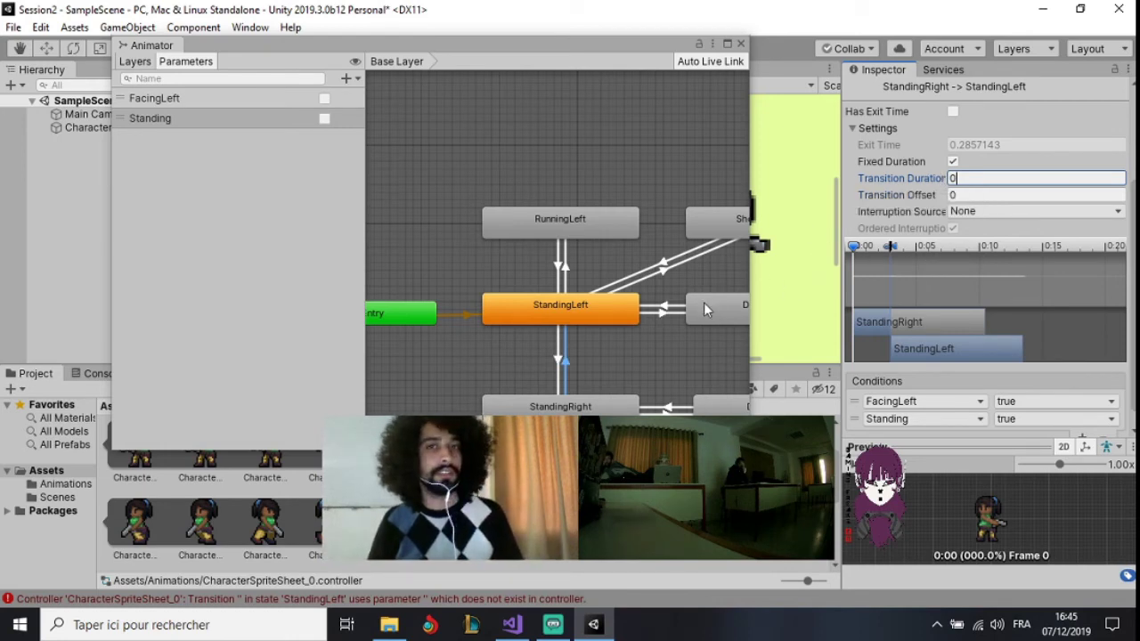
Add a new bool parameter named 'Running' to the Animator parameter list
scroll(570, 297, "down", 2)
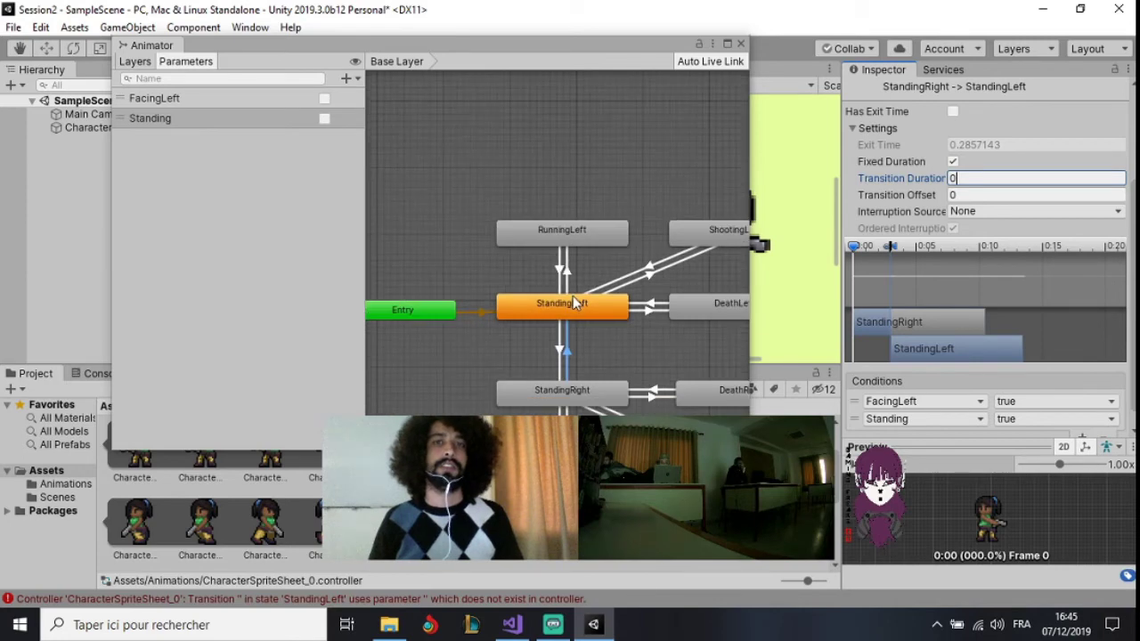
scroll(556, 285, "up", 2)
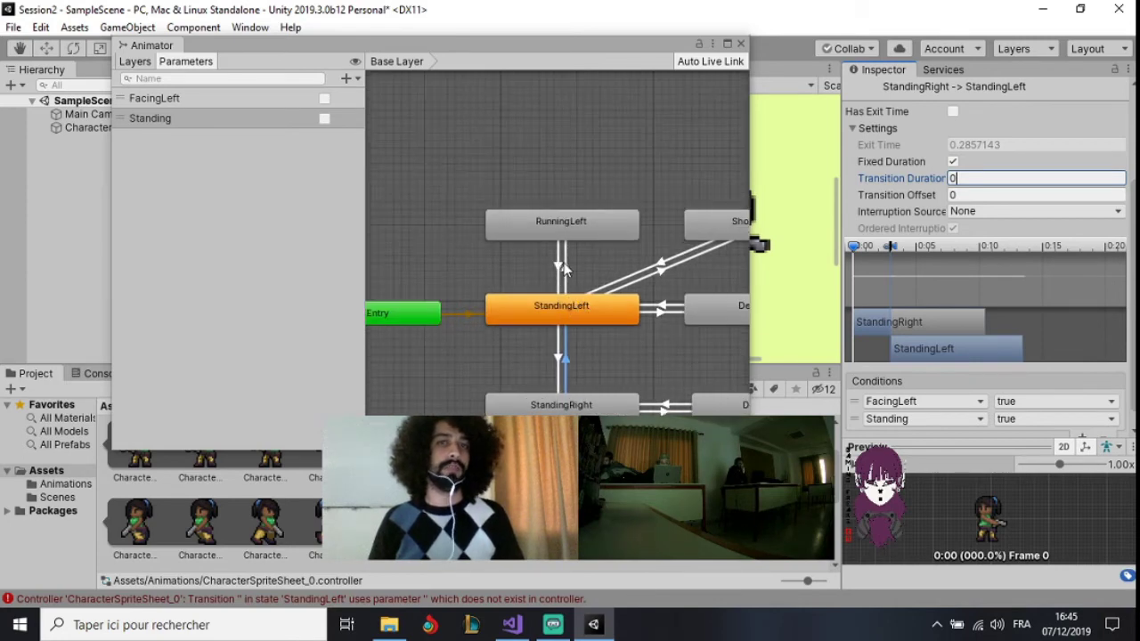
left_click(566, 278)
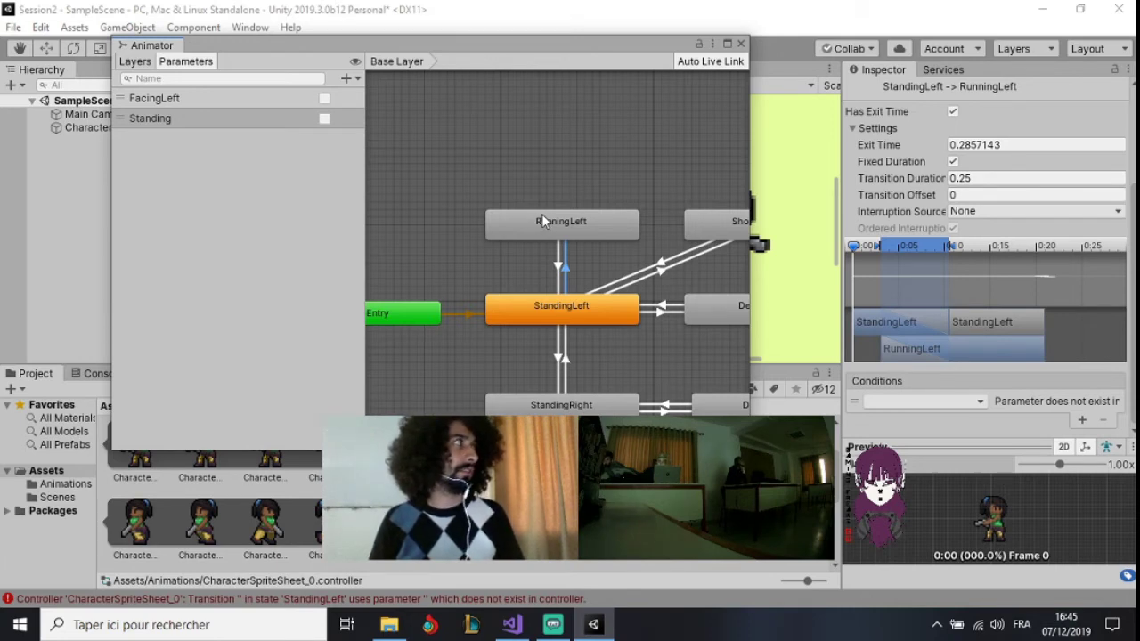
left_click(346, 80)
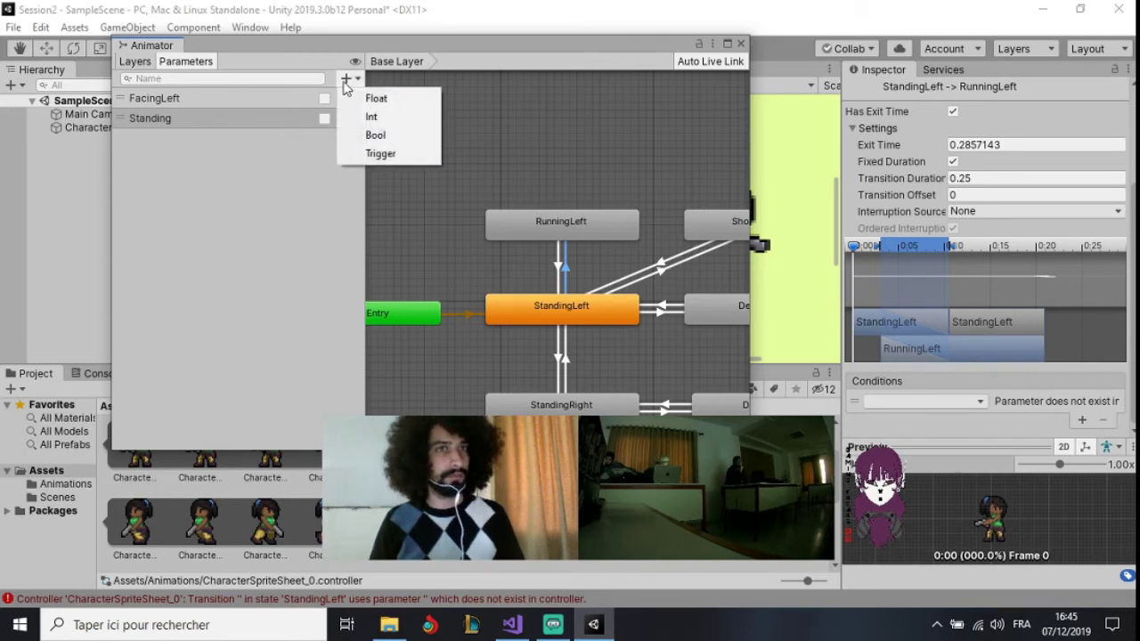
left_click(412, 144)
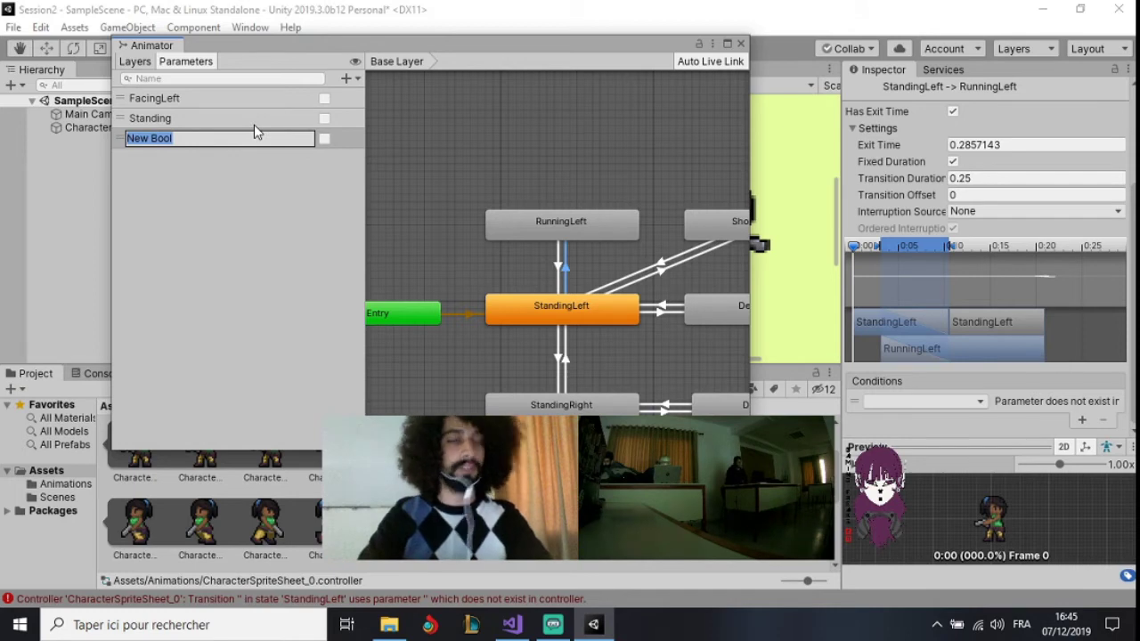
type("Ru")
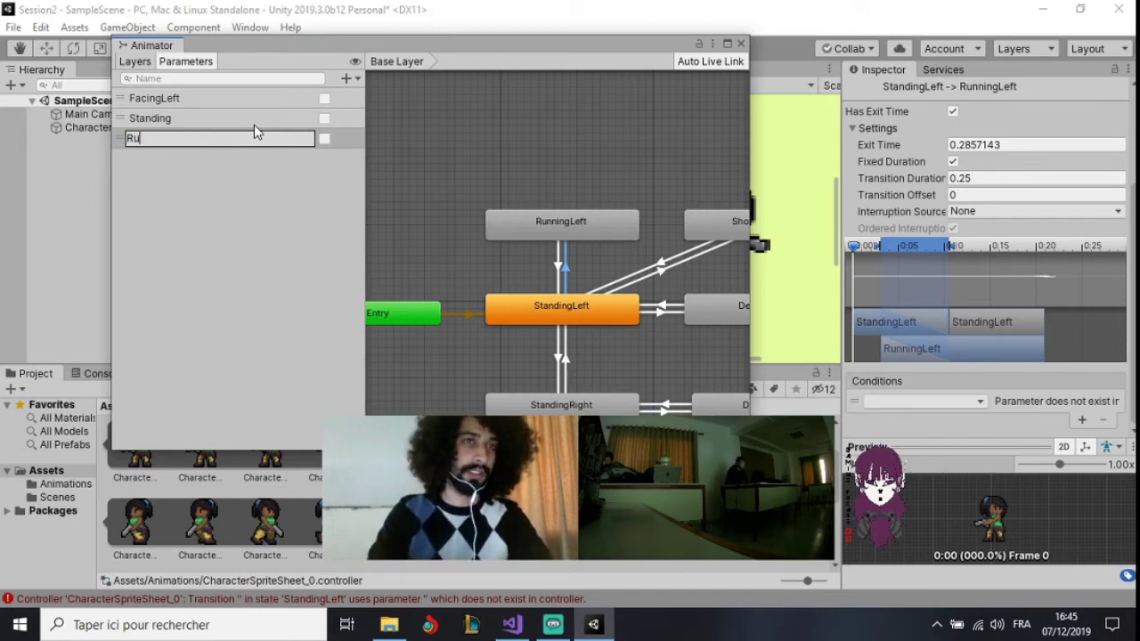
type("nning")
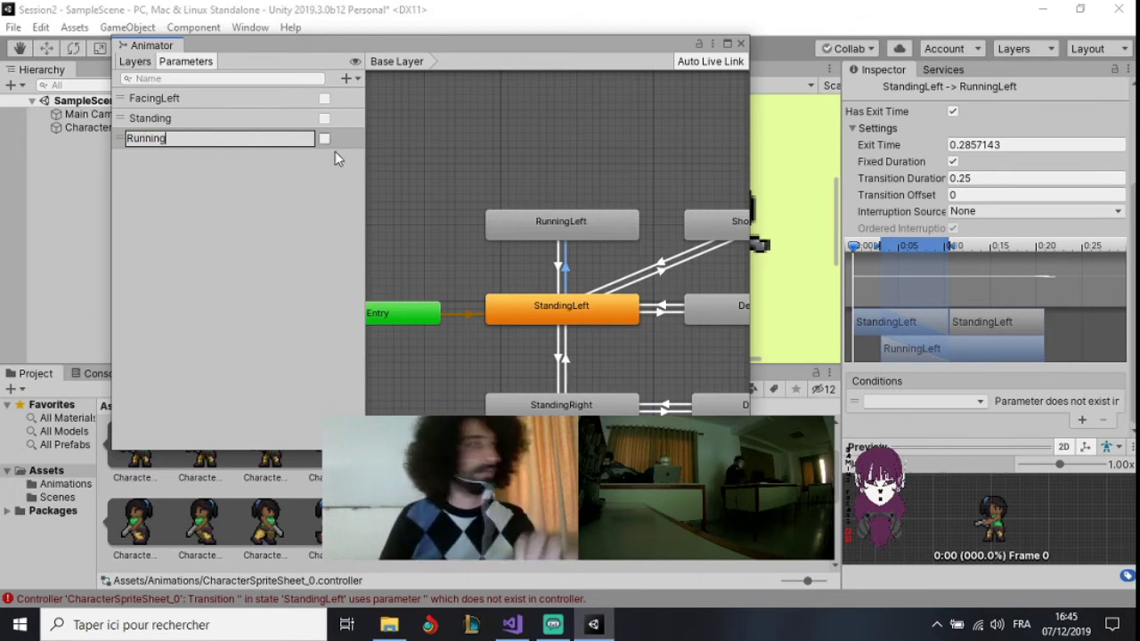
left_click(695, 291)
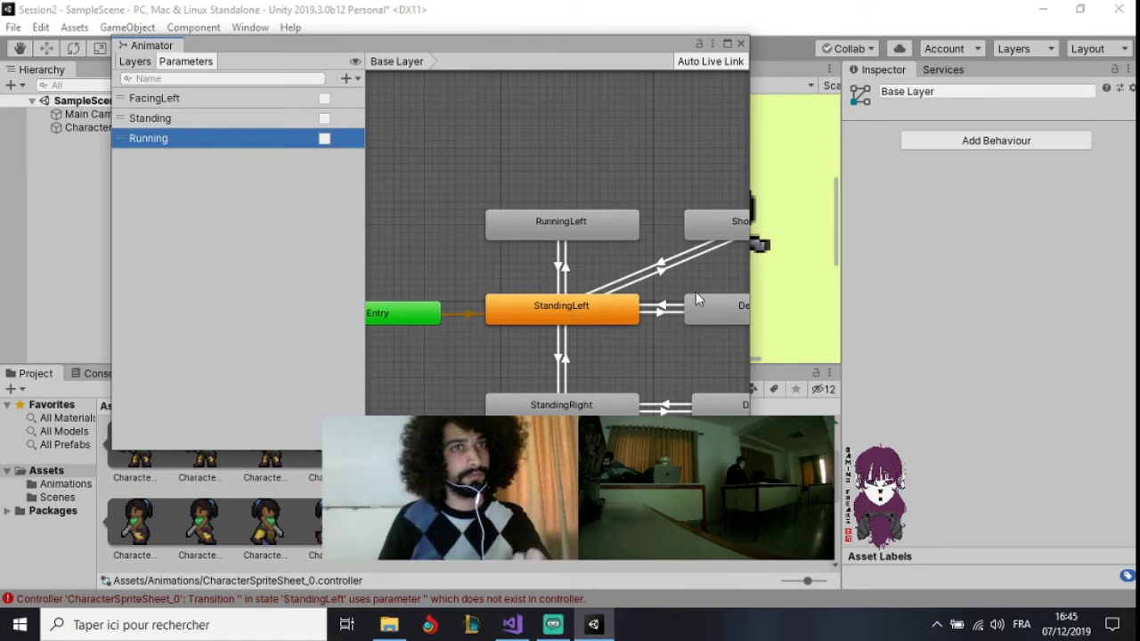
left_click(583, 231)
On StandingLeft→RunningLeft, turn off Has Exit Time and set Transition Duration to 0
left_click(567, 275)
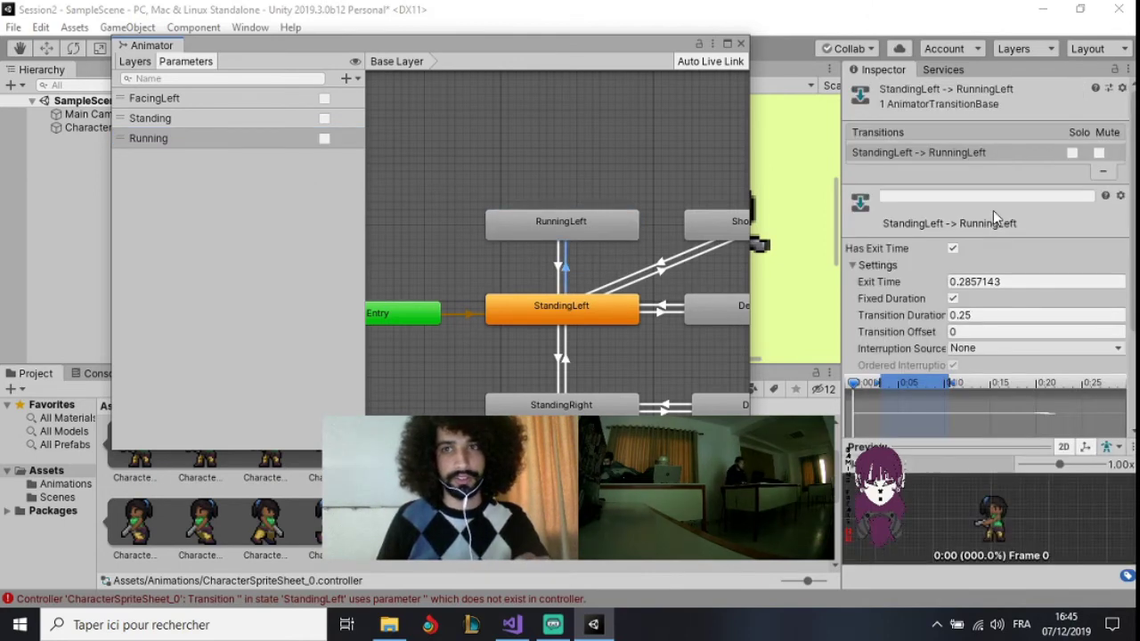
left_click(953, 249)
left_click(962, 314)
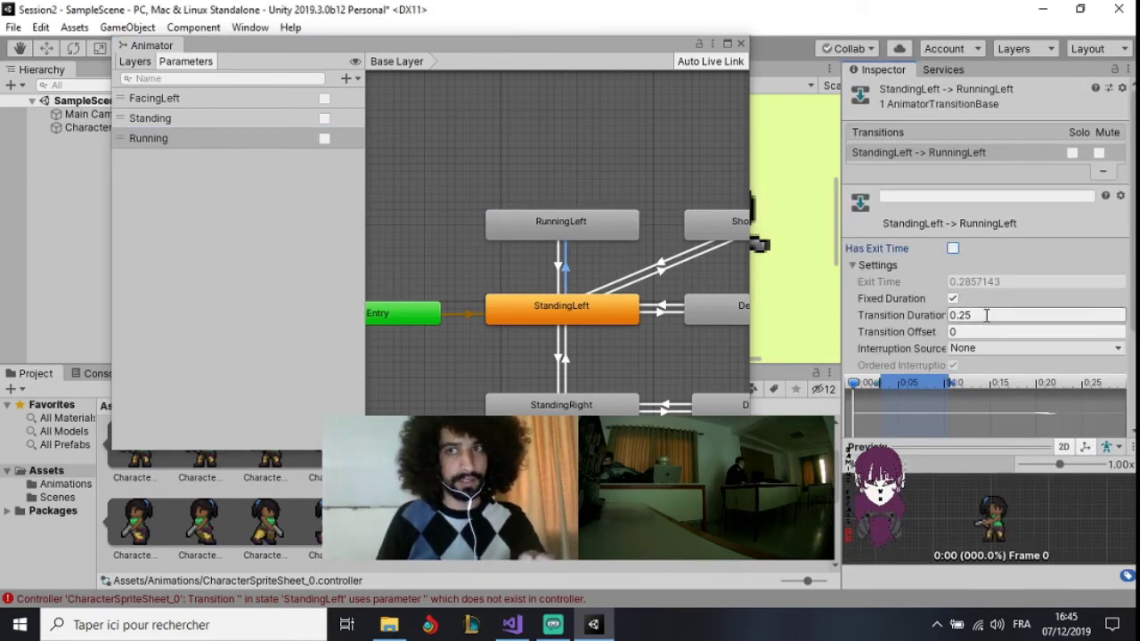
type("0")
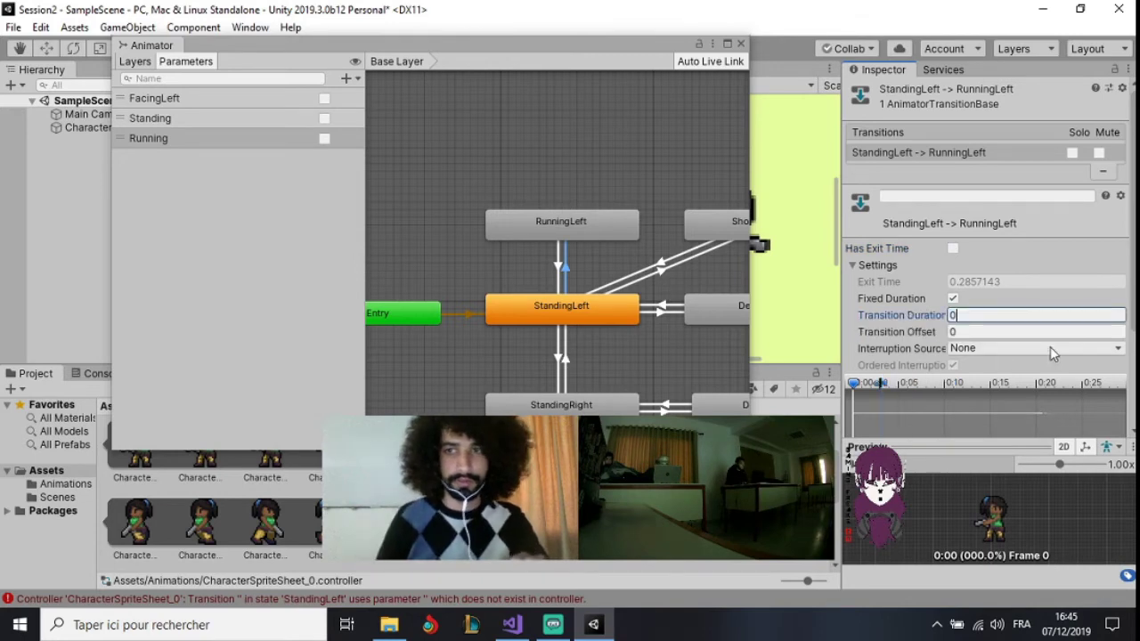
scroll(1024, 379, "down", 3)
Add conditions Standing = false, FacingLeft = true and Running = true
left_click(1083, 421)
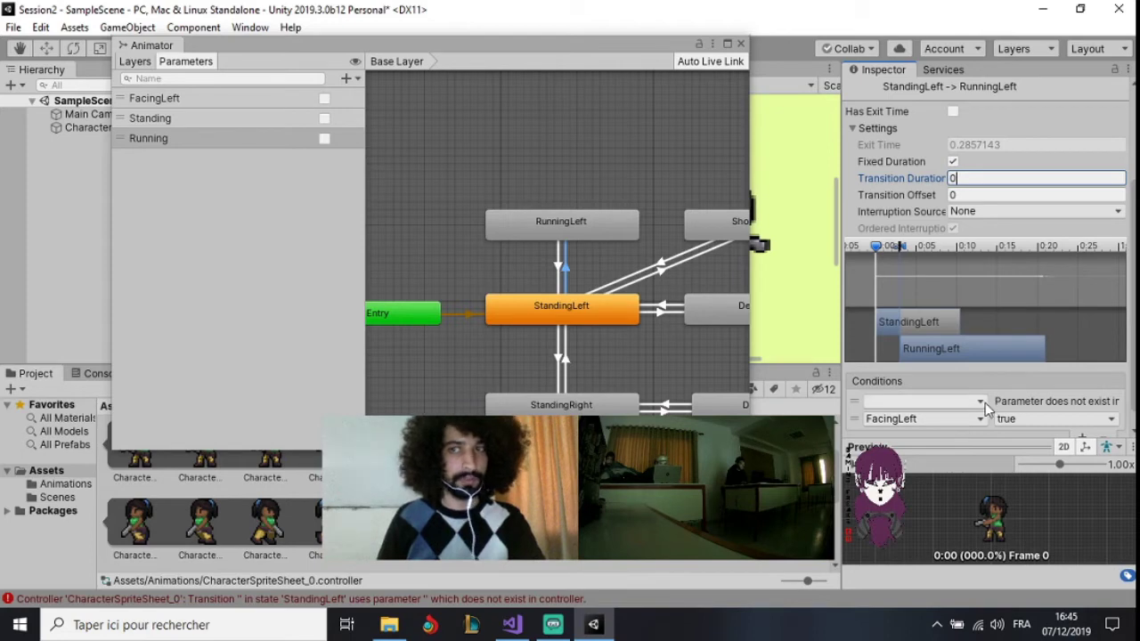
left_click(955, 403)
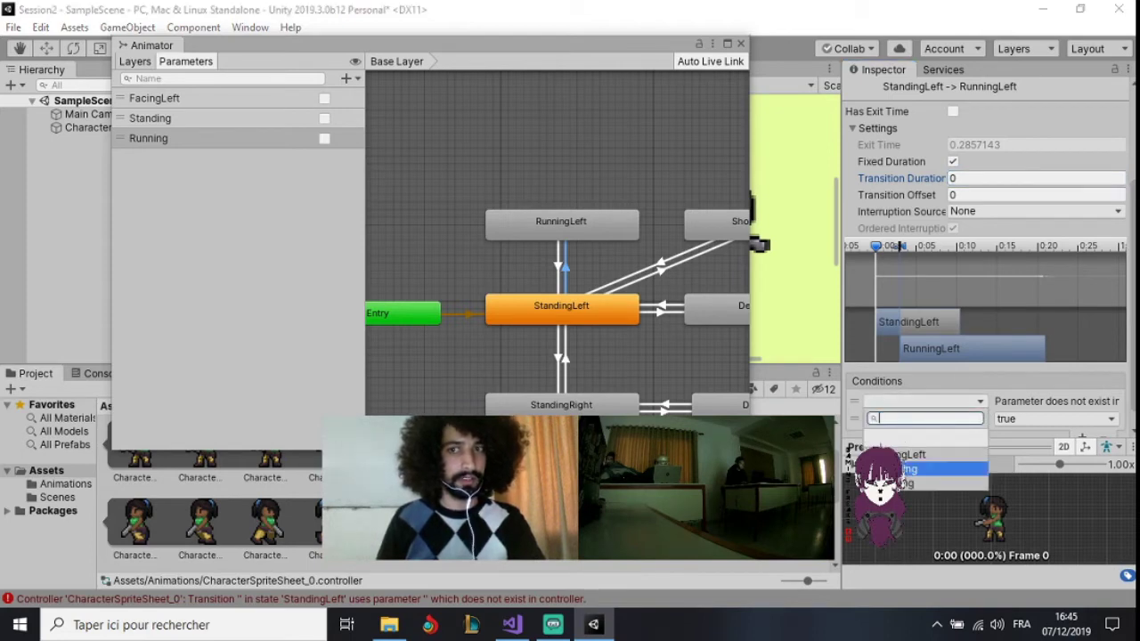
left_click(927, 469)
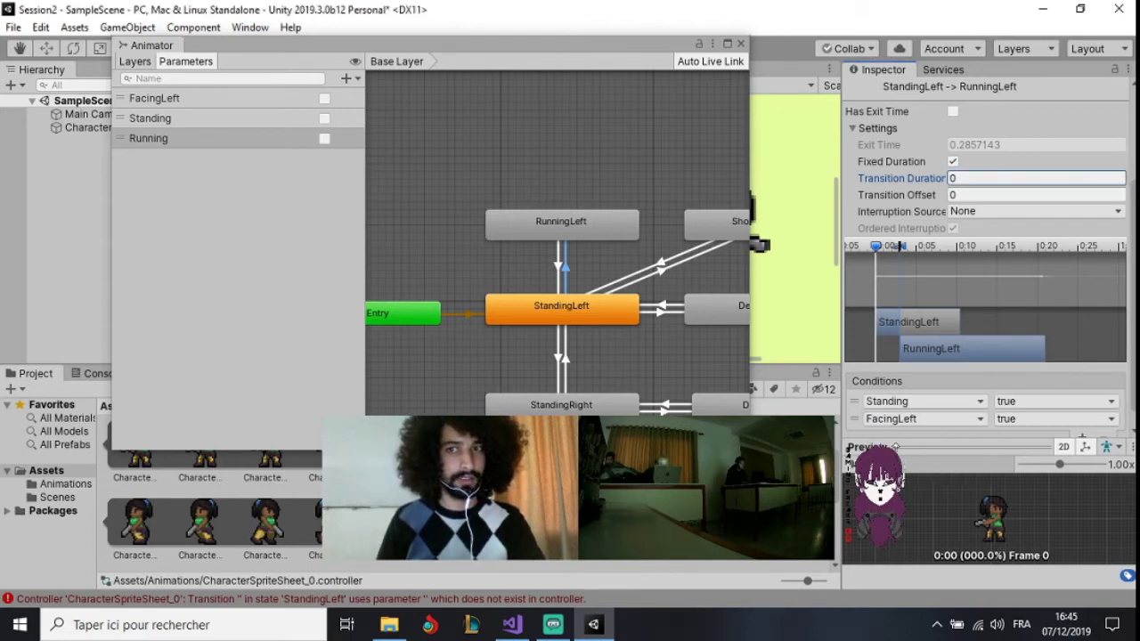
left_click(1082, 438)
left_click(920, 430)
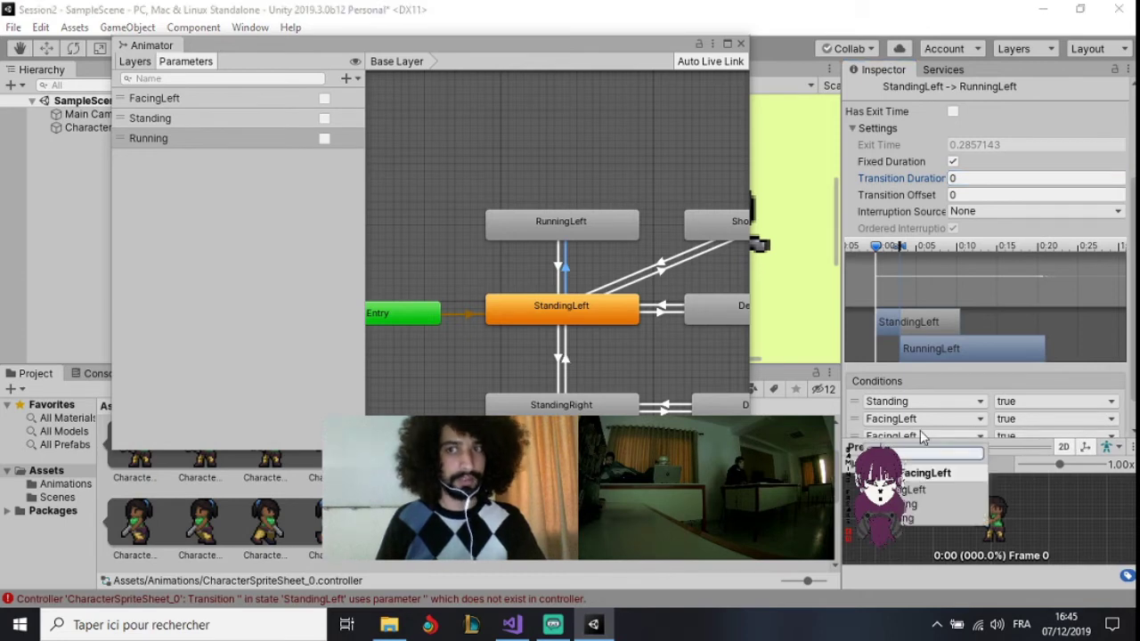
left_click(901, 515)
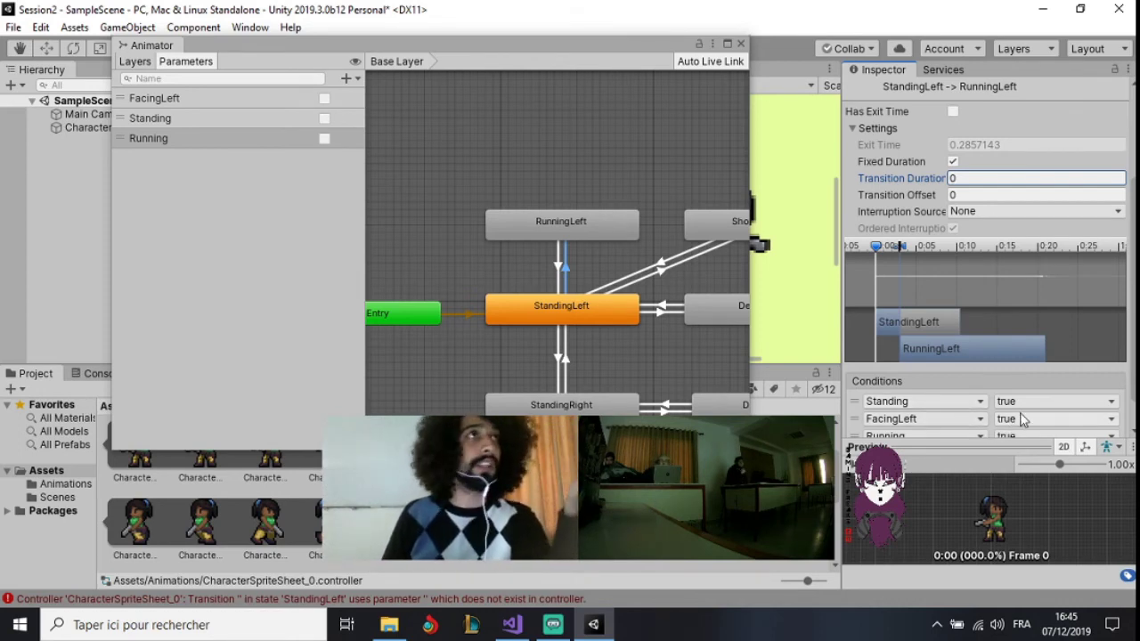
left_click(1049, 407)
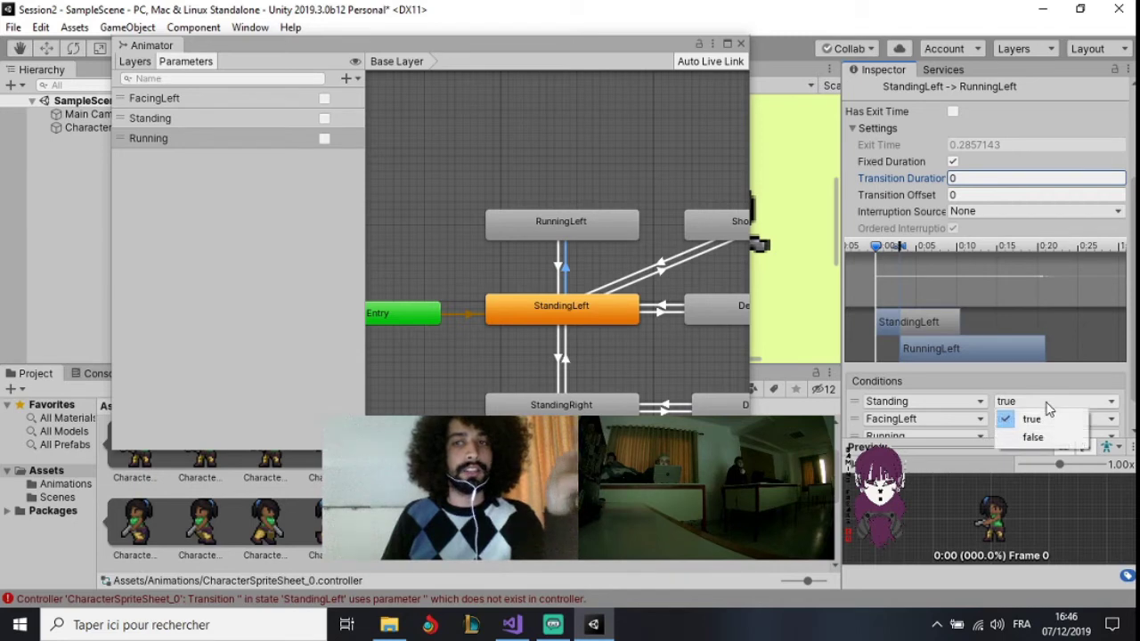
left_click(1034, 438)
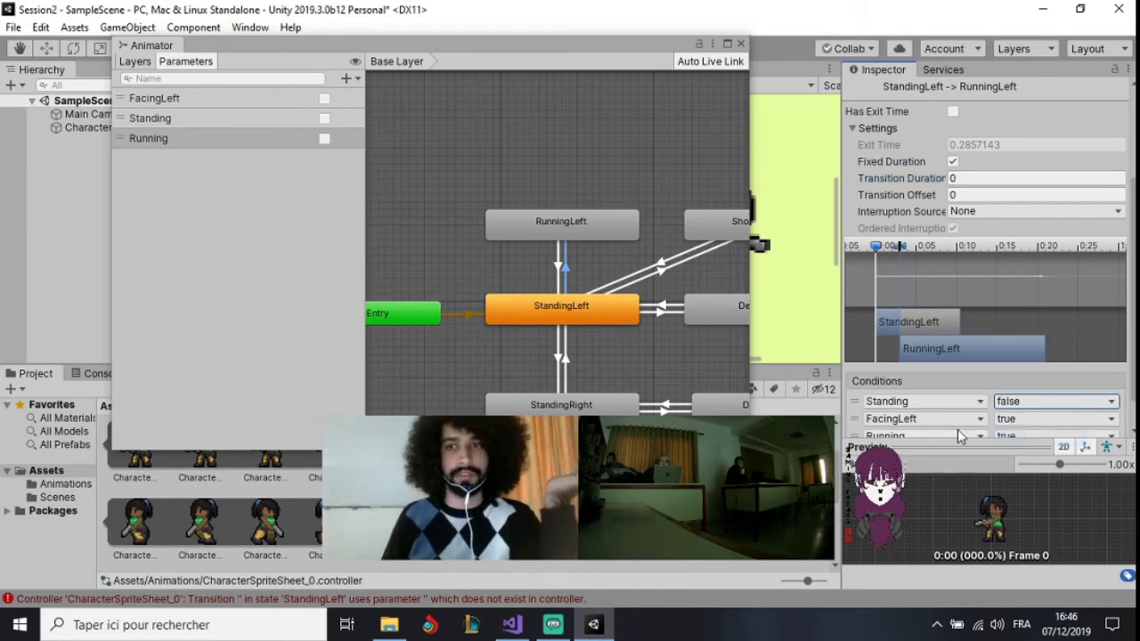
scroll(1018, 432, "down", 1)
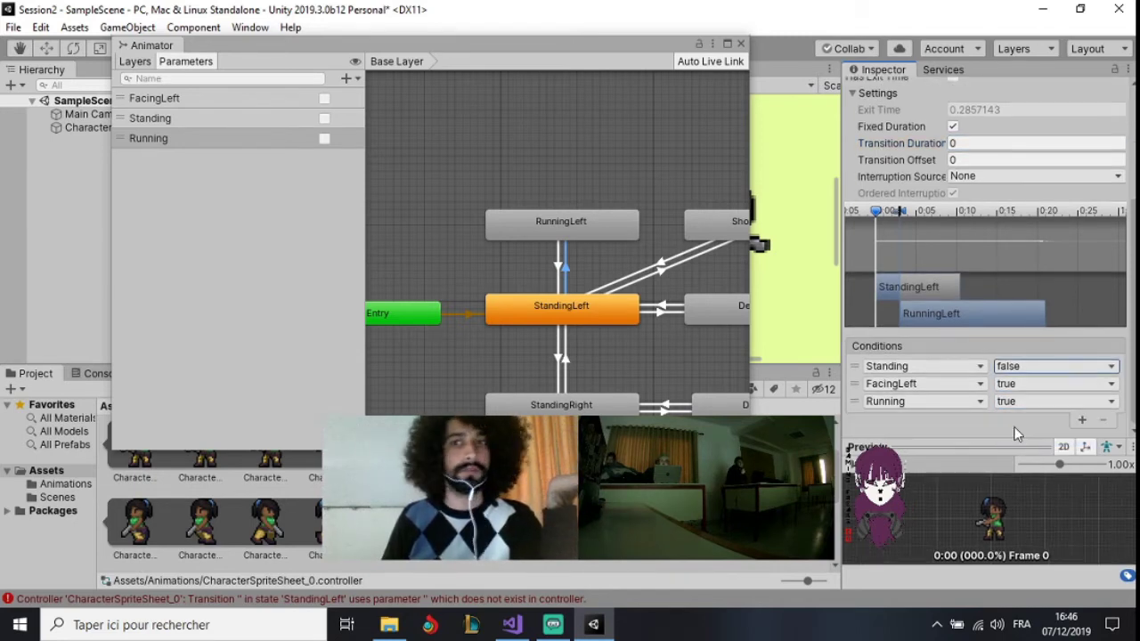
left_click(559, 267)
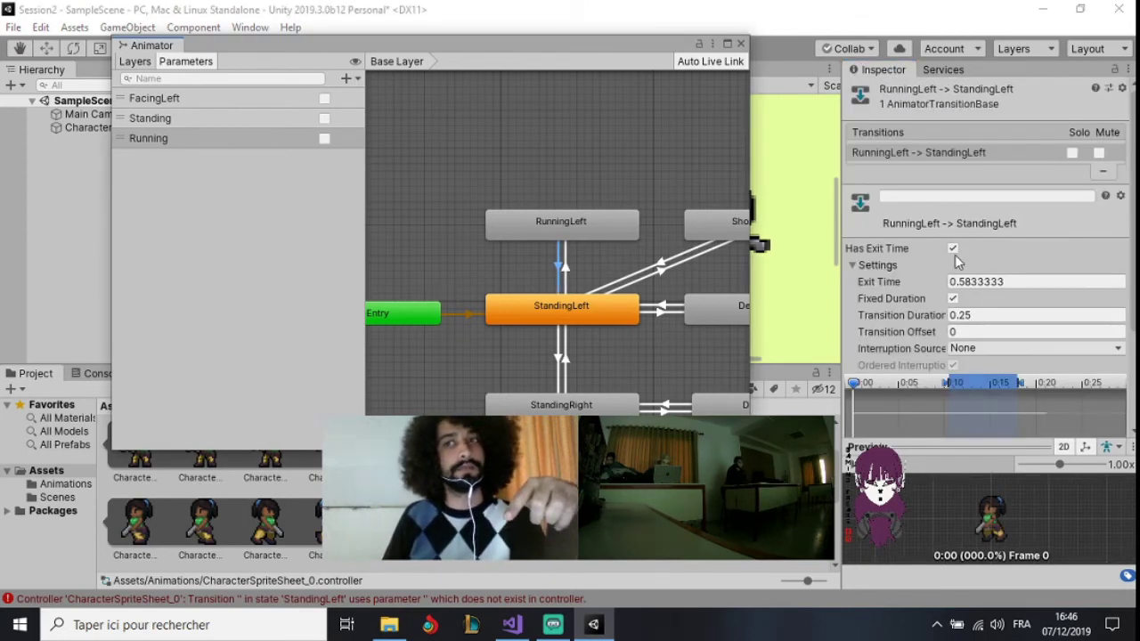
On RunningLeft→StandingLeft, turn off Has Exit Time and set Transition Duration to 0
left_click(953, 249)
left_click(958, 316)
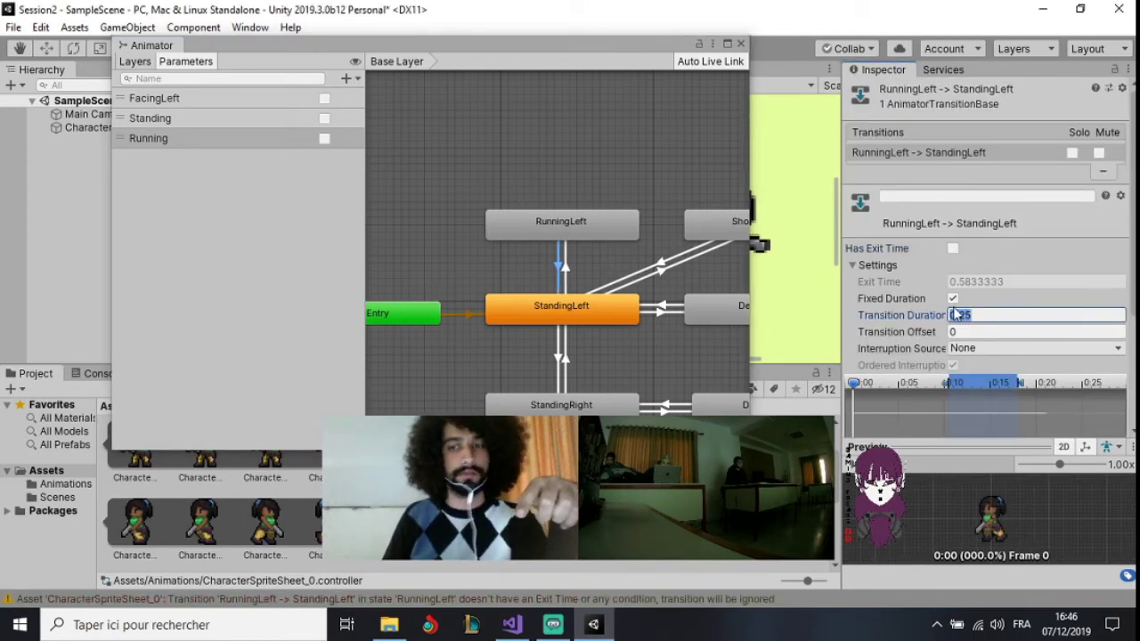
type("0")
scroll(1022, 315, "down", 3)
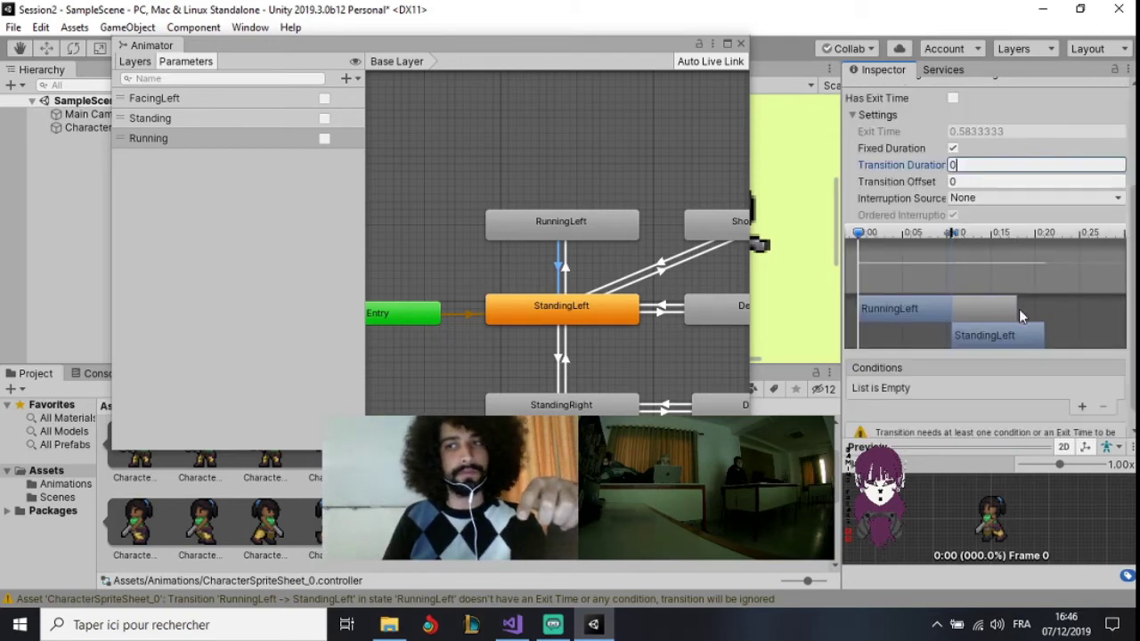
Add three conditions, then remove one, leaving two FacingLeft = true conditions
left_click(1091, 410)
left_click(1077, 417)
left_click(1075, 419)
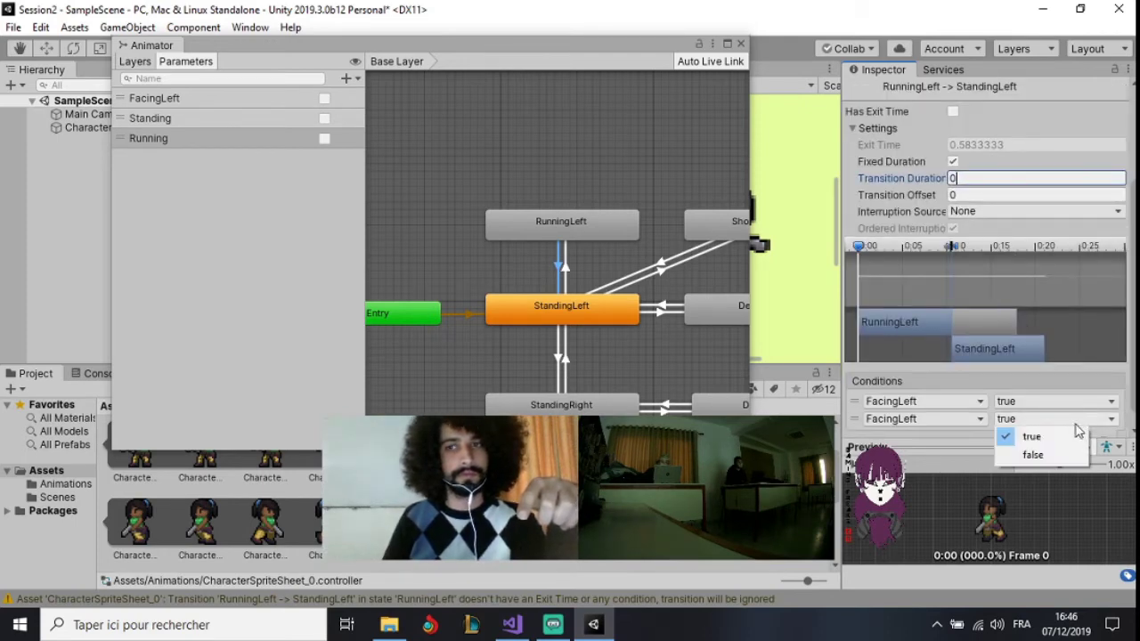
left_click(940, 431)
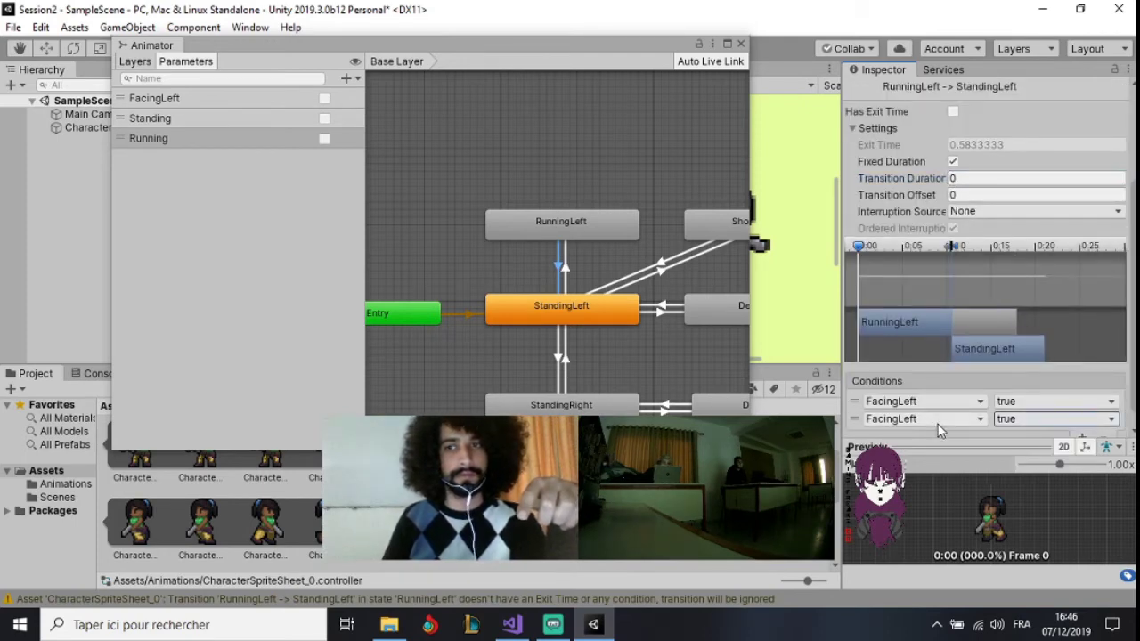
left_click(1082, 439)
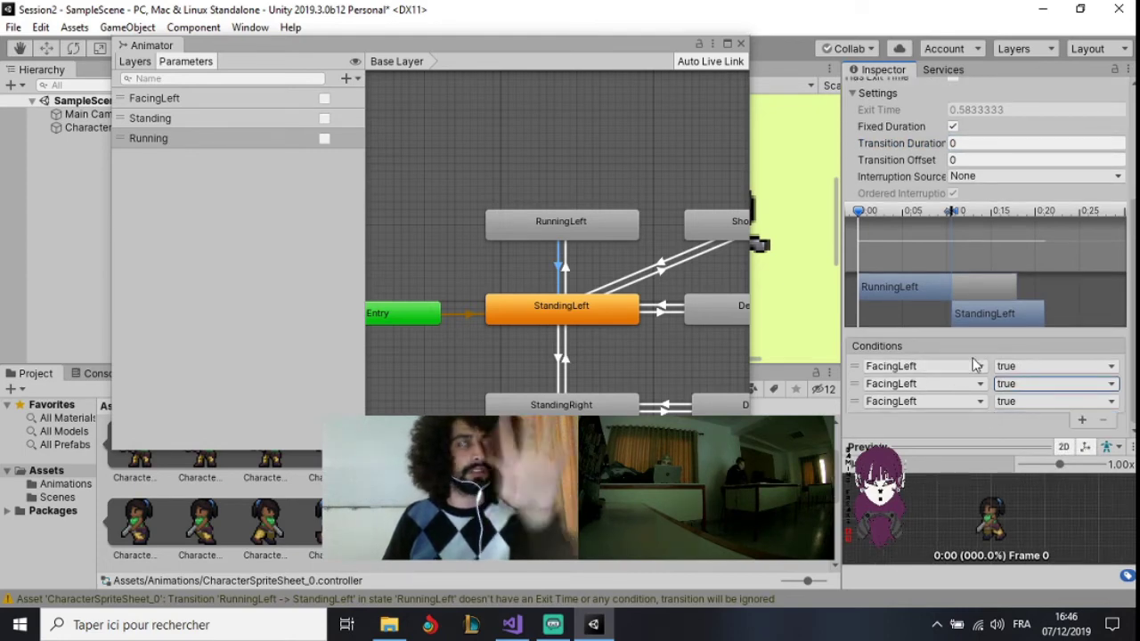
left_click(979, 385)
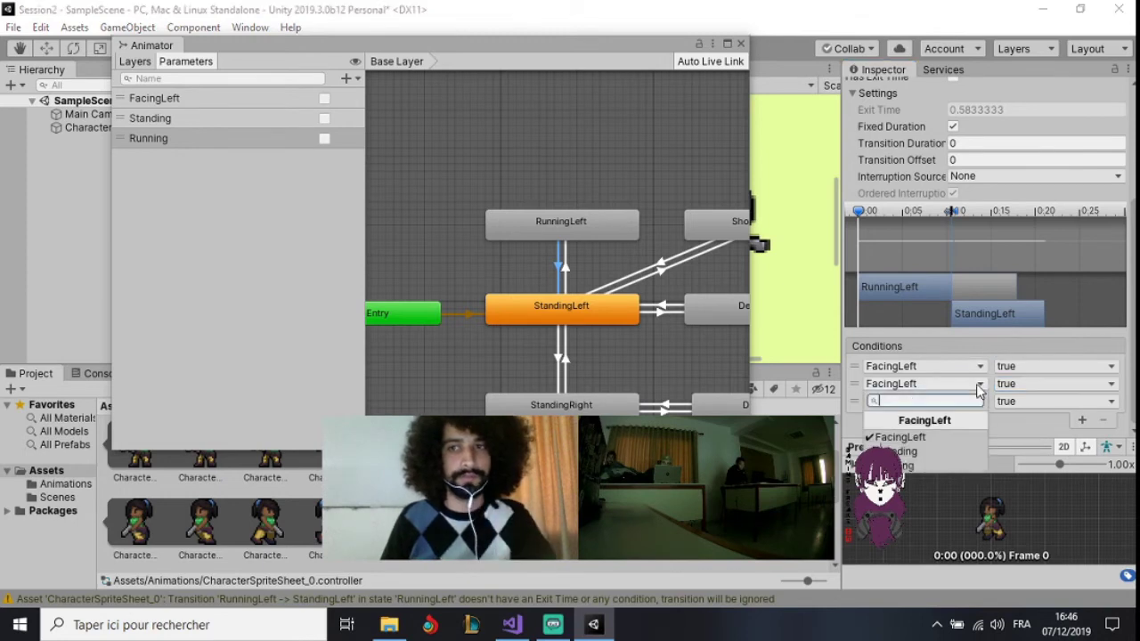
left_click(983, 385)
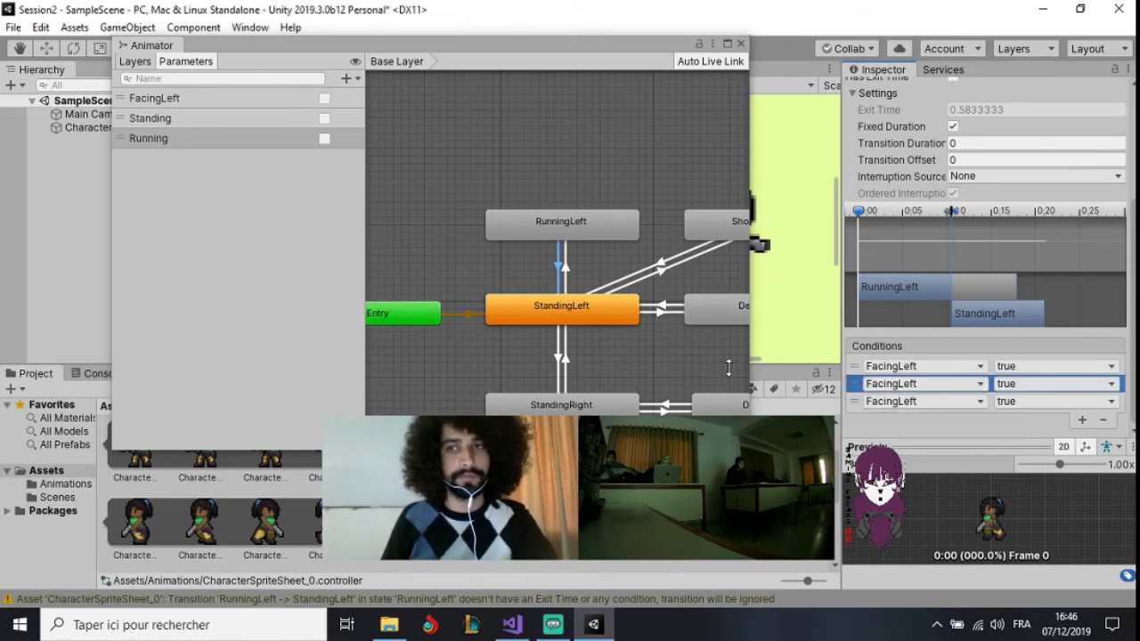
left_click(857, 367)
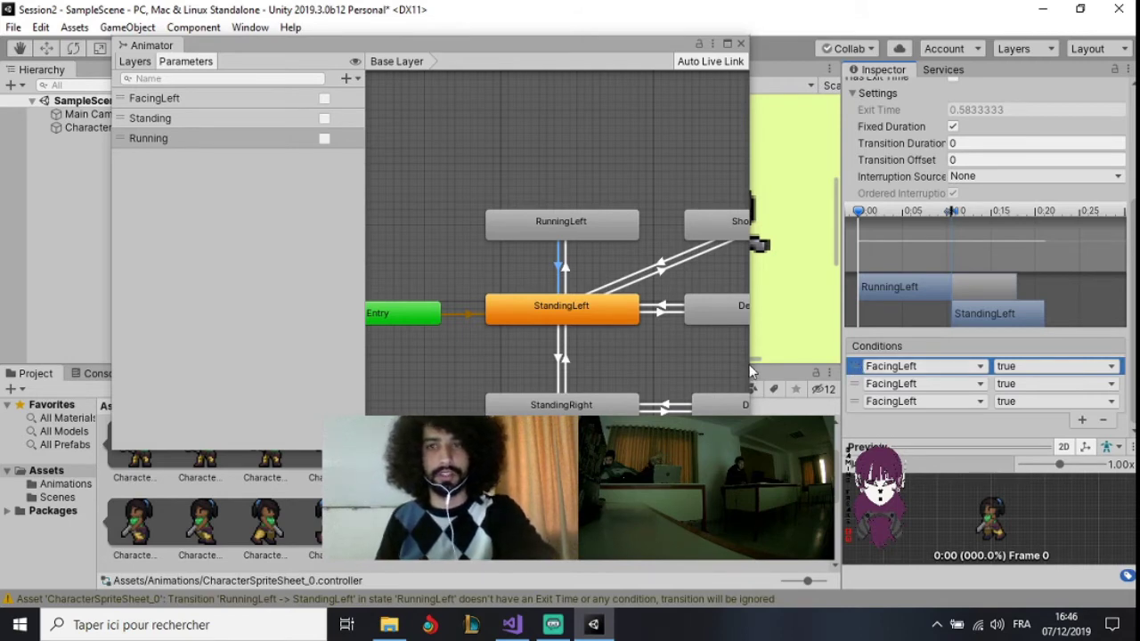
left_click(1101, 421)
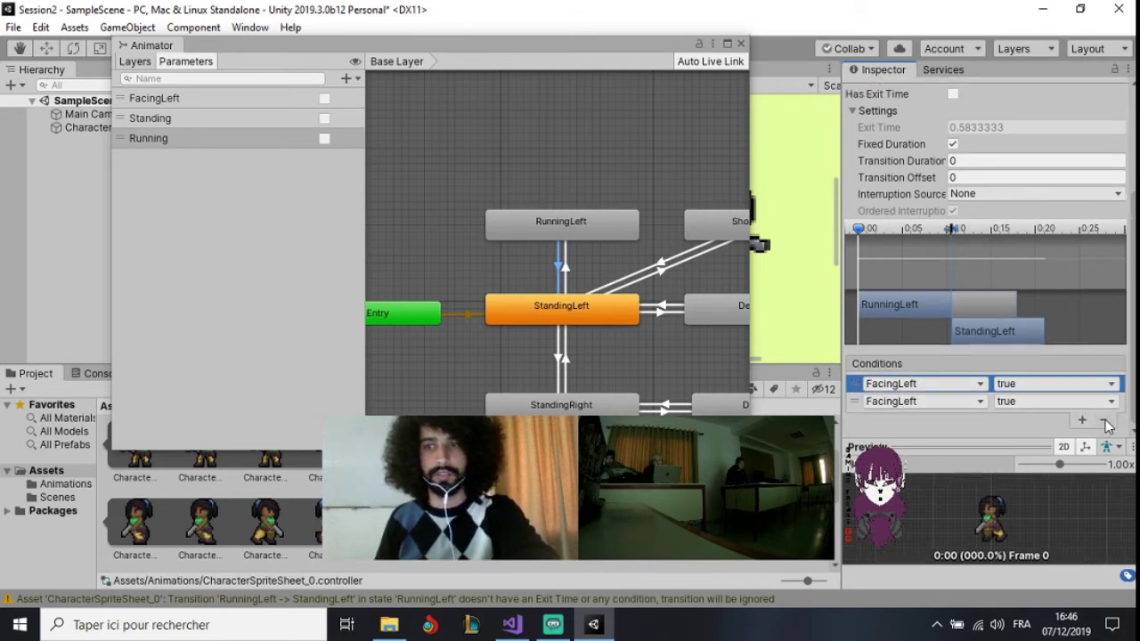
Remove the extra FacingLeft condition from the StandingLeft→RunningLeft transition
left_click(564, 268)
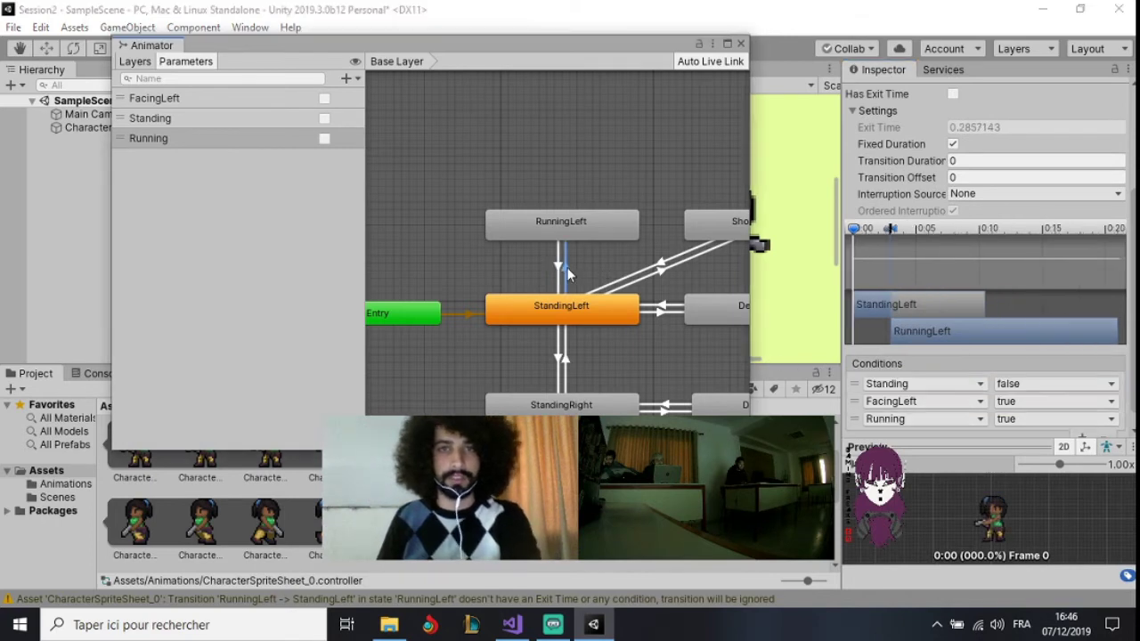
left_click(905, 405)
left_click(856, 406)
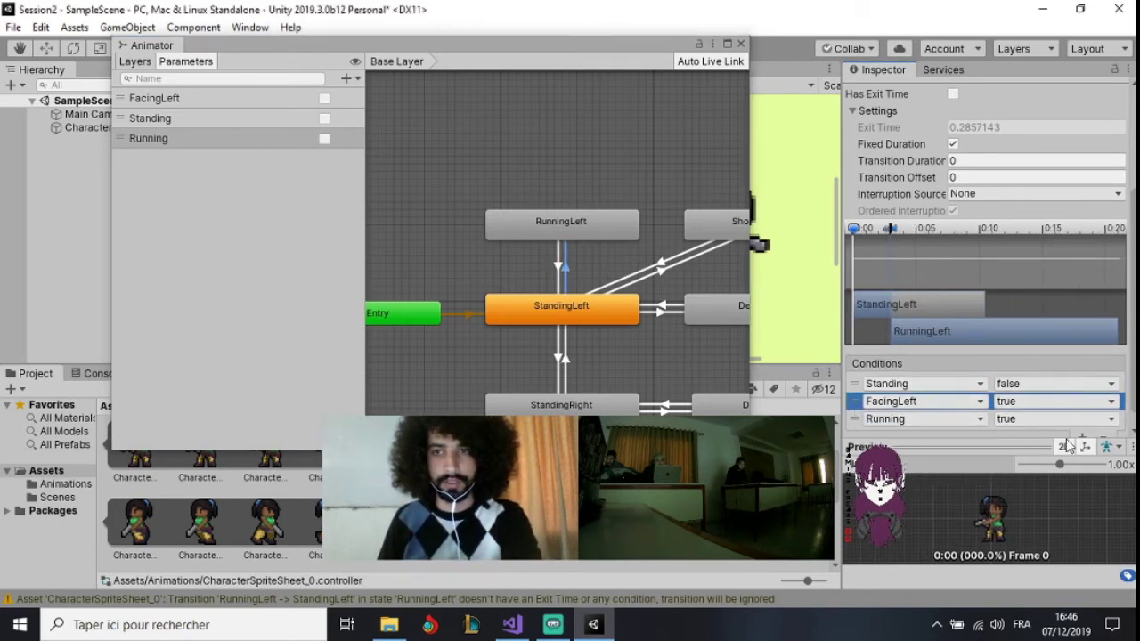
left_click(1104, 437)
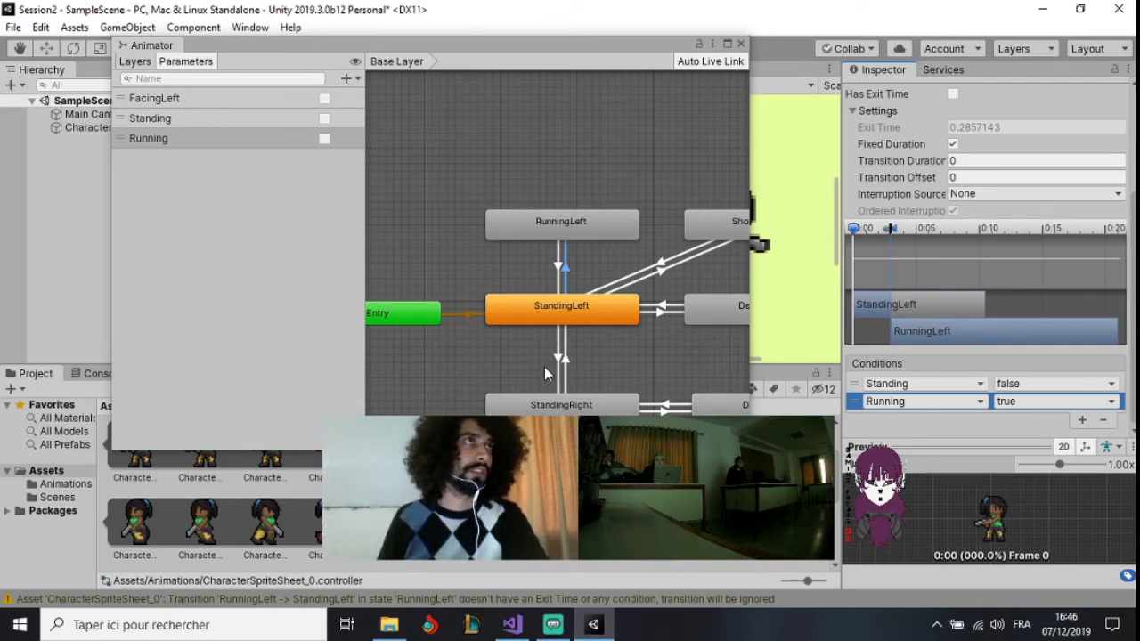
Set RunningLeft→StandingLeft conditions to Standing = true and Running = false
scroll(563, 308, "down", 1)
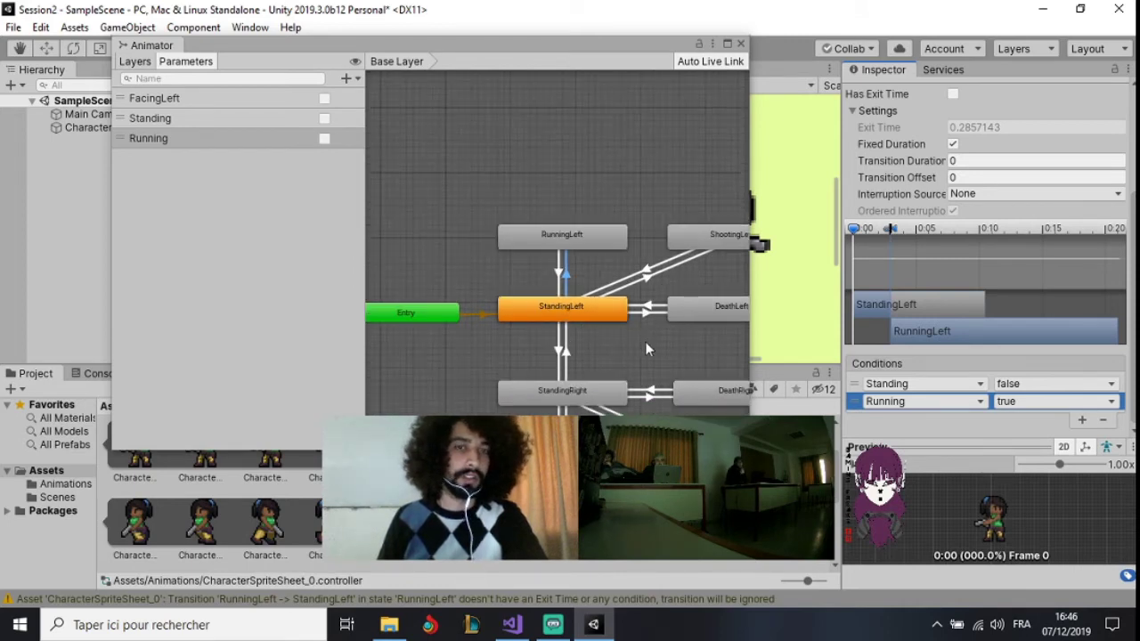
middle_click_drag(650, 342, 610, 237)
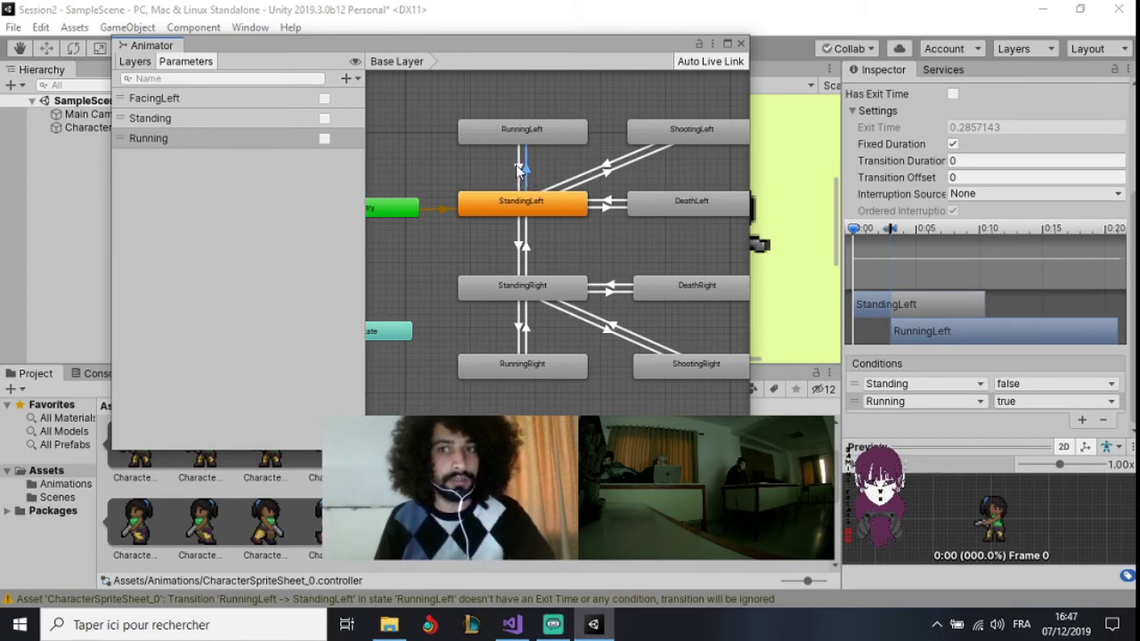
left_click(516, 166)
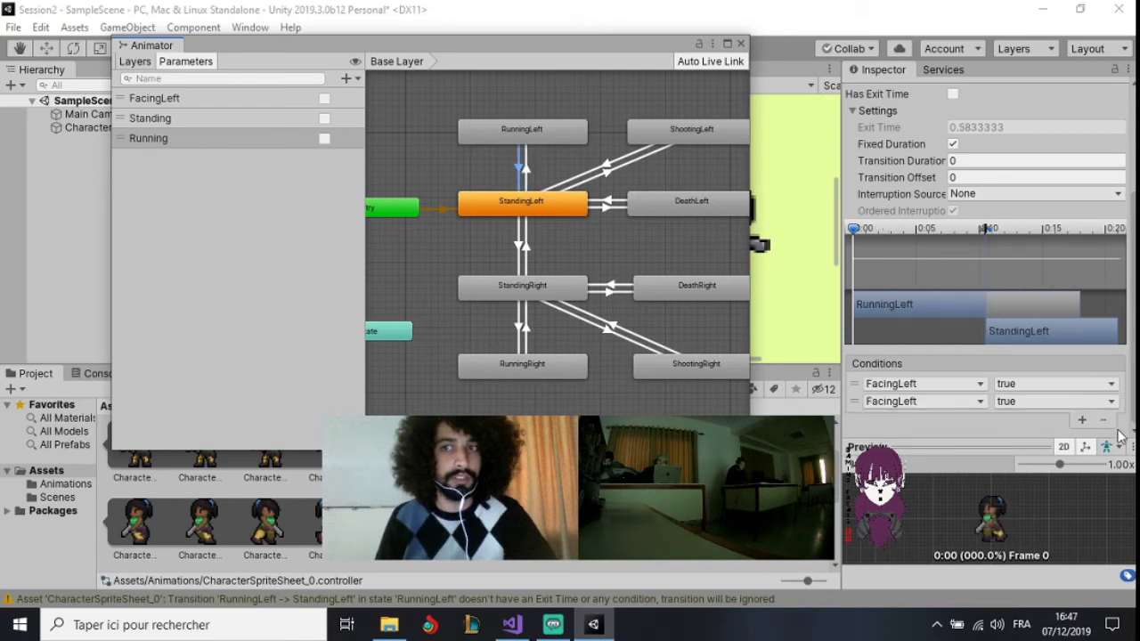
left_click(971, 387)
left_click(935, 452)
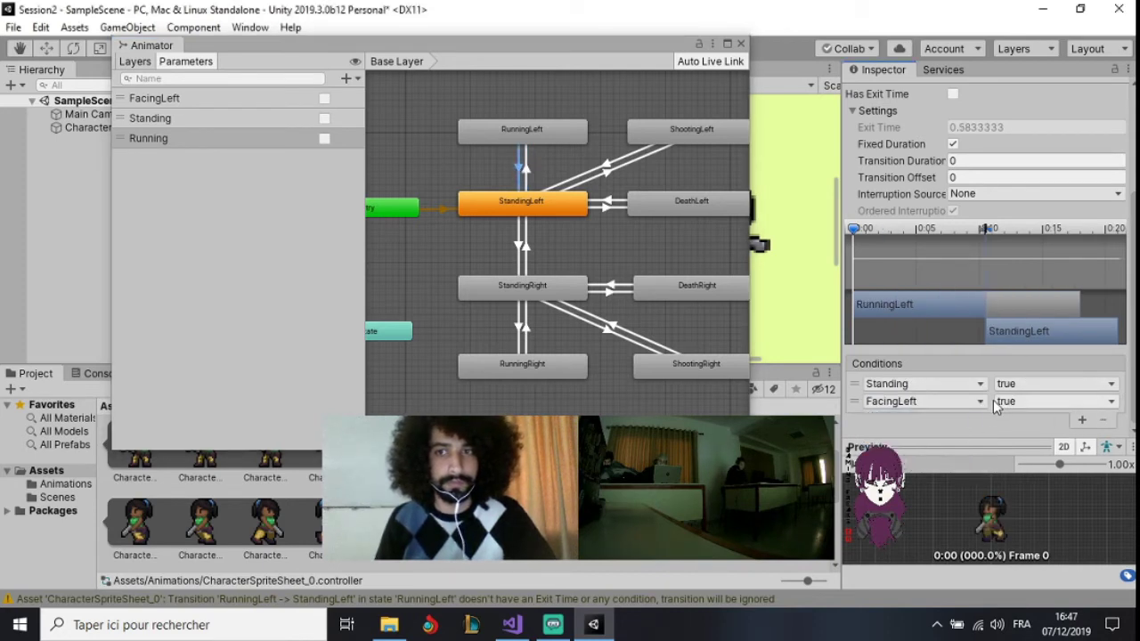
left_click(953, 402)
left_click(936, 477)
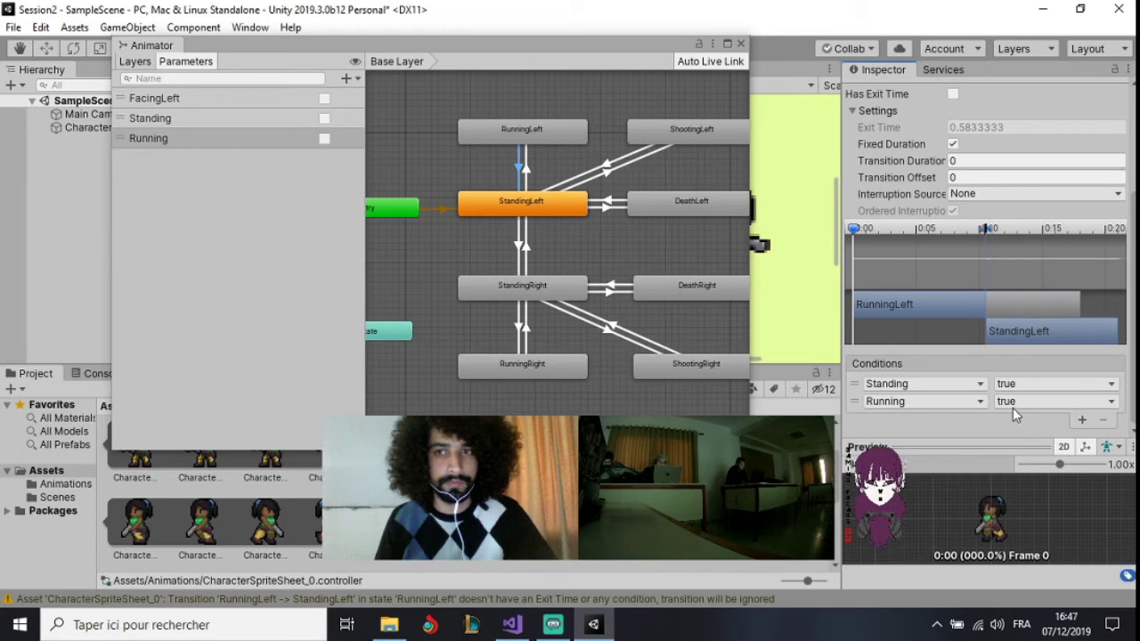
left_click(1015, 403)
left_click(1024, 436)
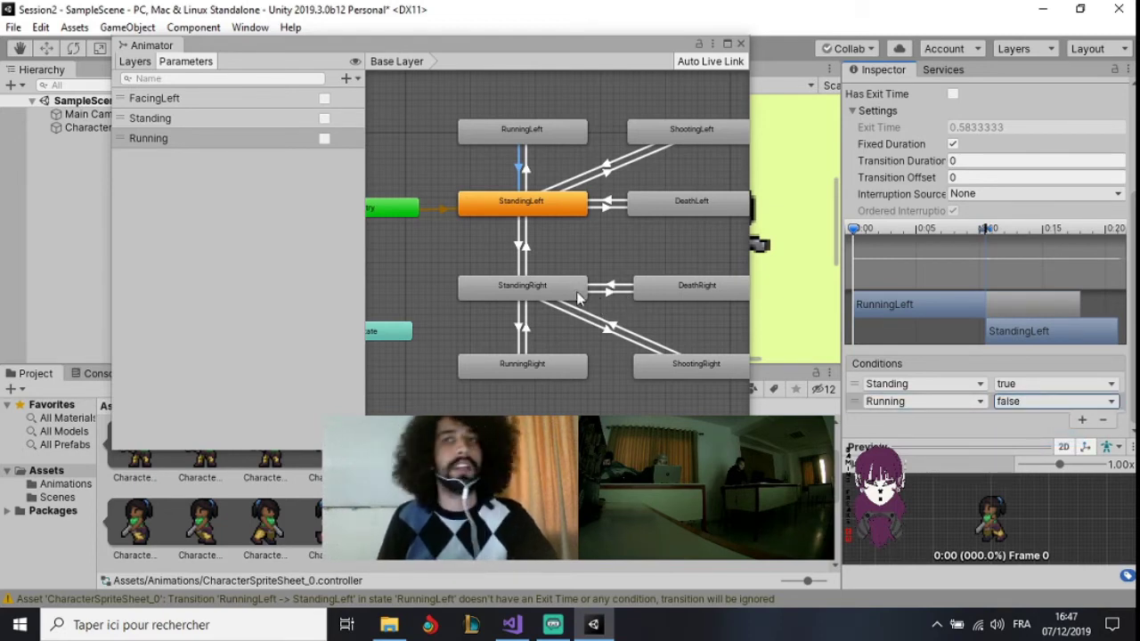
left_click(606, 168)
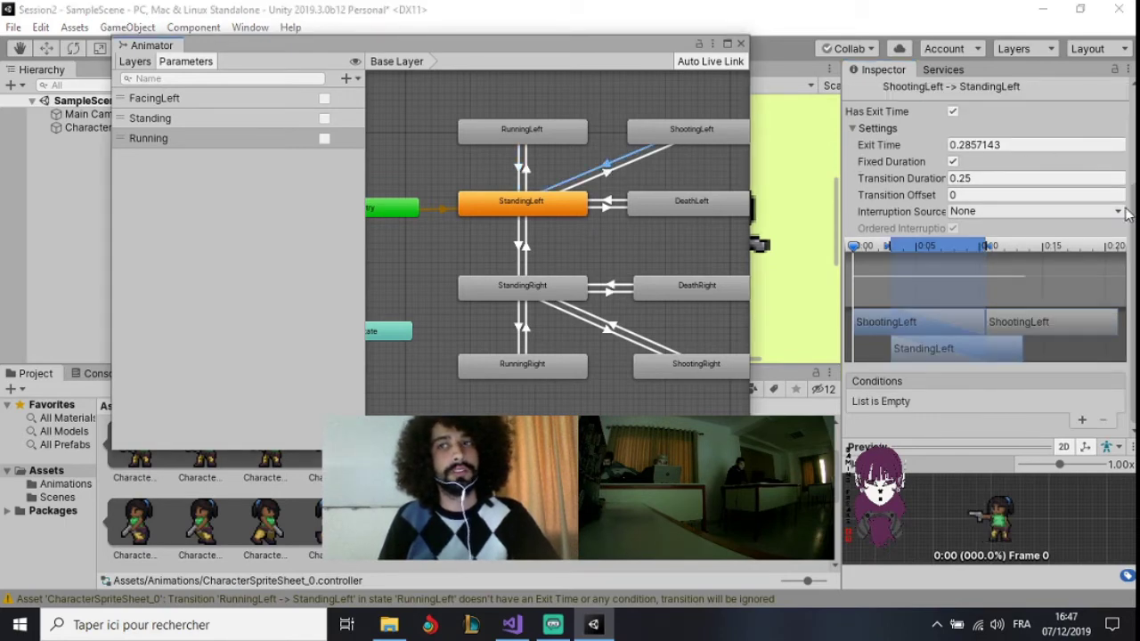
On ShootingLeft→StandingLeft, turn off Has Exit Time and set Transition Duration to 0
scroll(1135, 205, "up", 2)
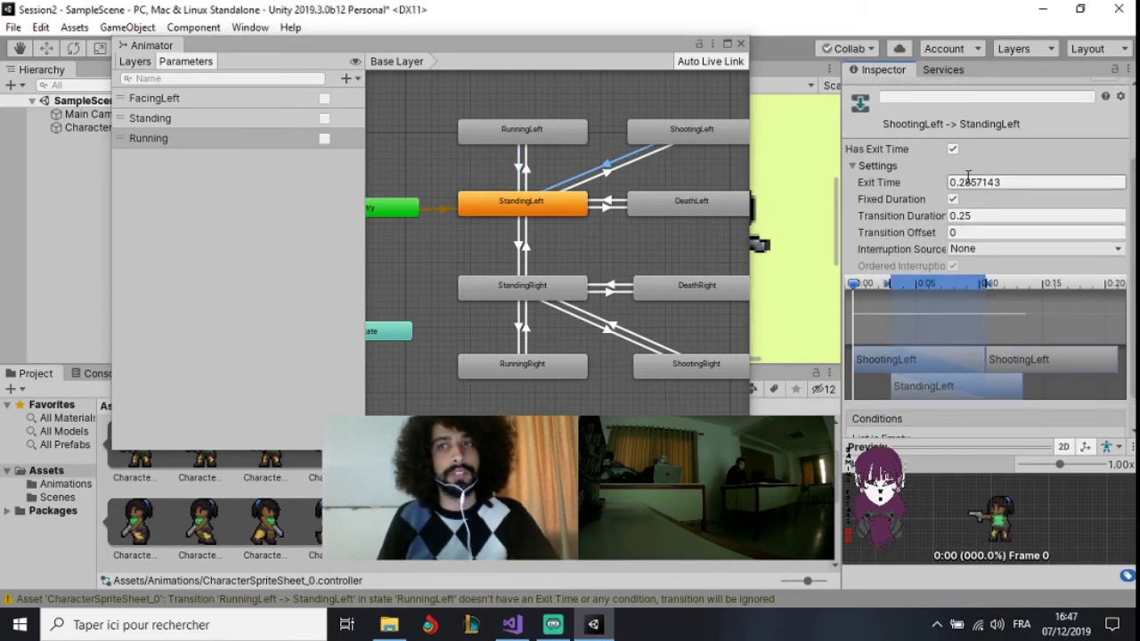
left_click(952, 150)
left_click(980, 215)
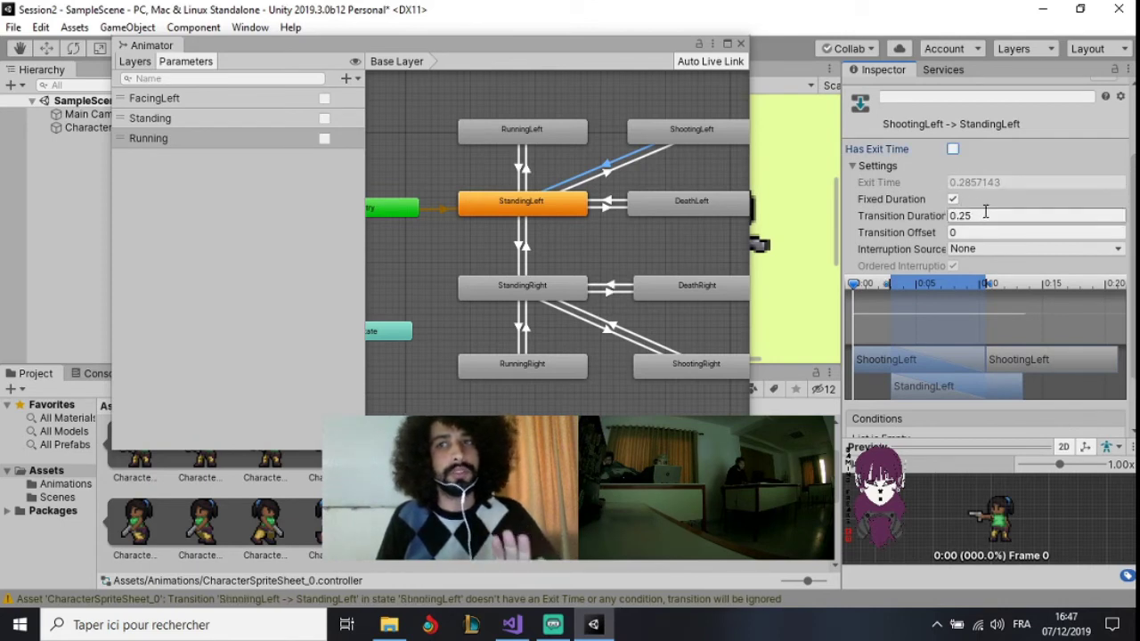
type("0")
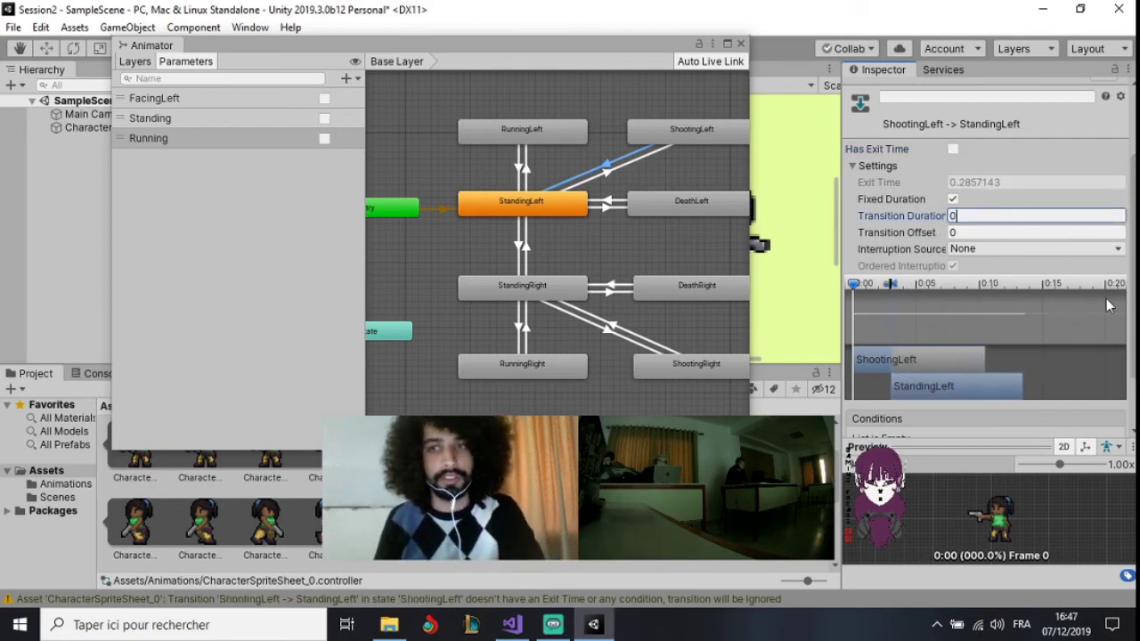
Add a condition requiring Standing = false
scroll(1126, 383, "down", 2)
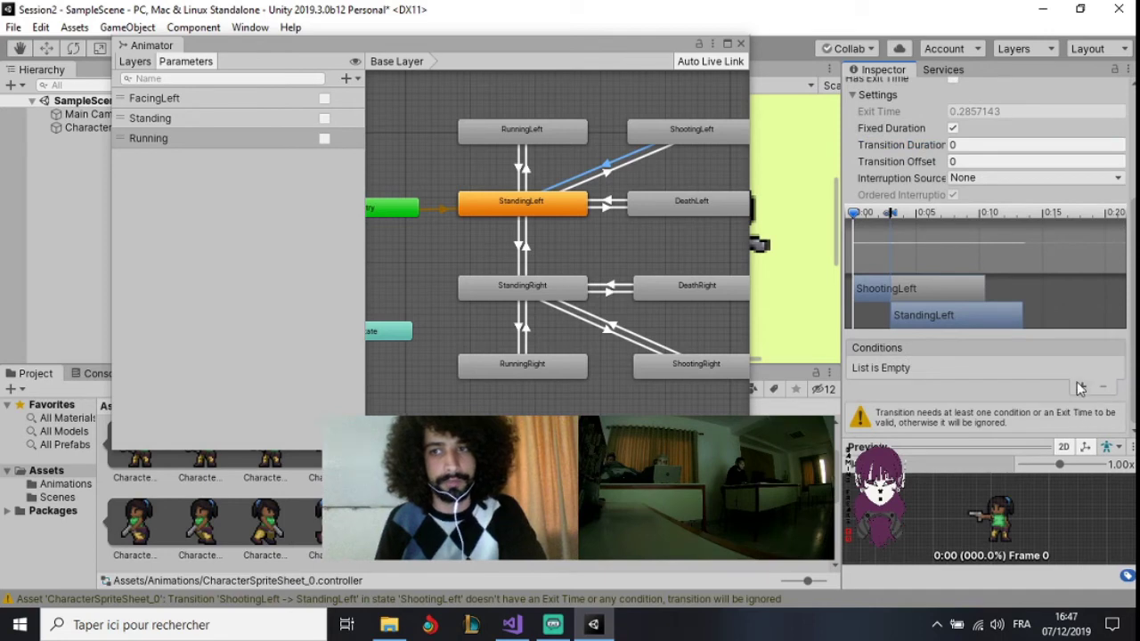
left_click(1081, 389)
left_click(952, 400)
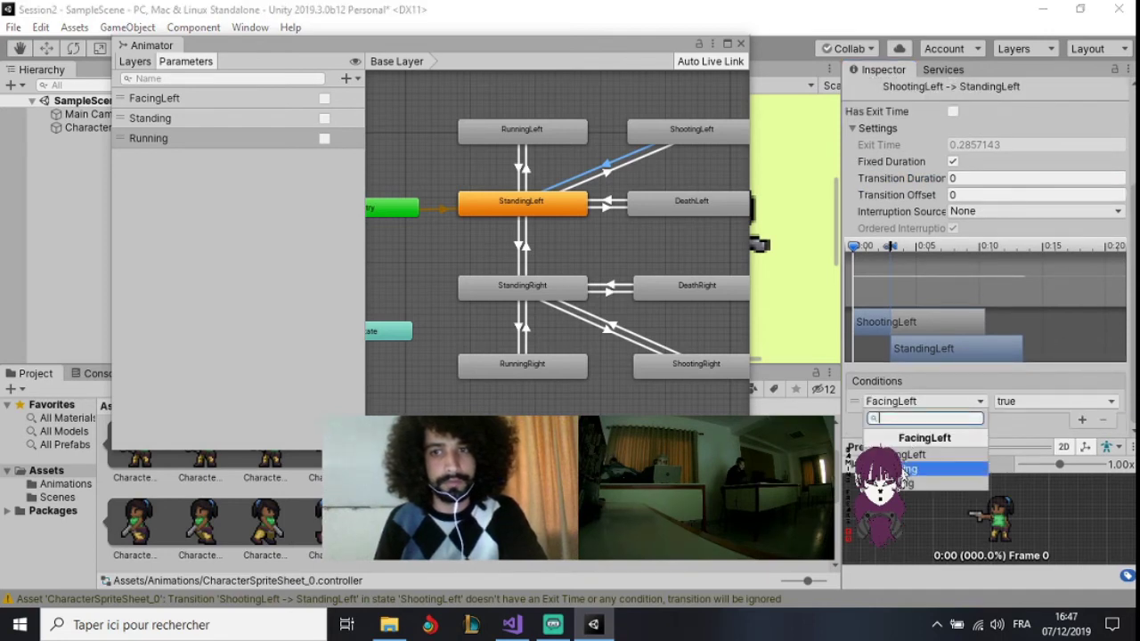
left_click(926, 469)
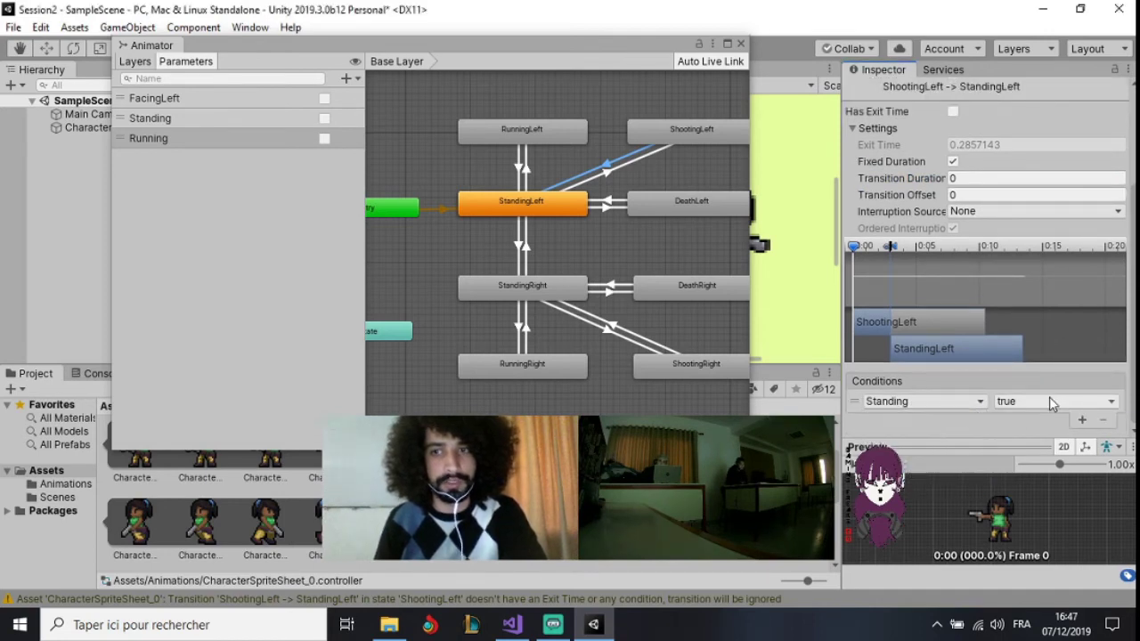
left_click(1050, 401)
left_click(1024, 437)
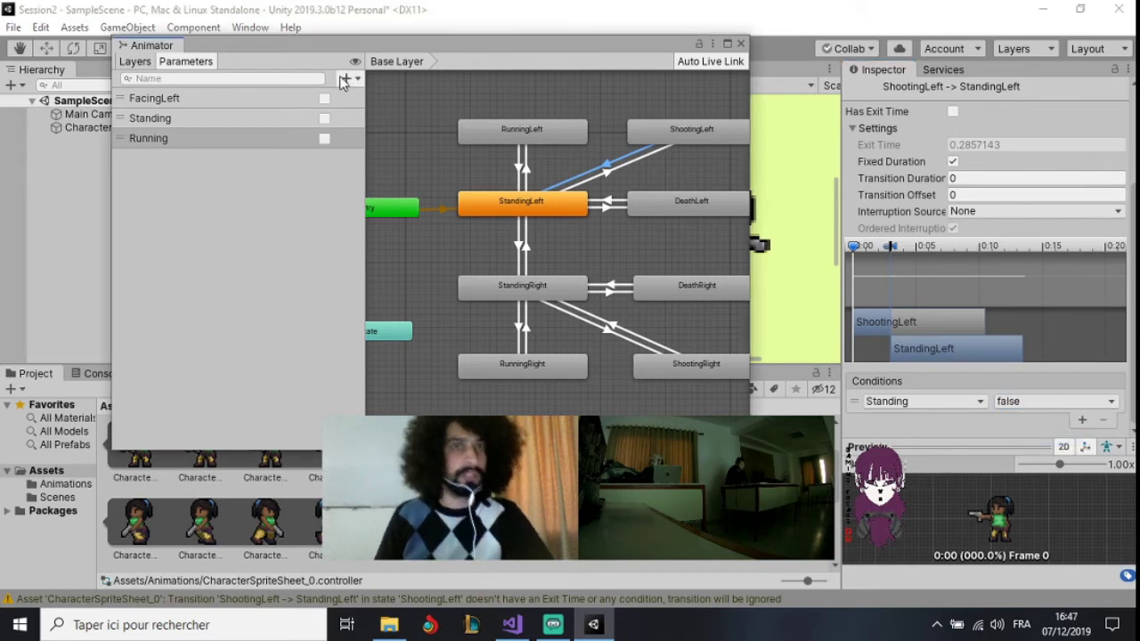
Create a 'Shooting' bool parameter and add it as a second condition, Shooting = true
left_click(347, 78)
left_click(394, 138)
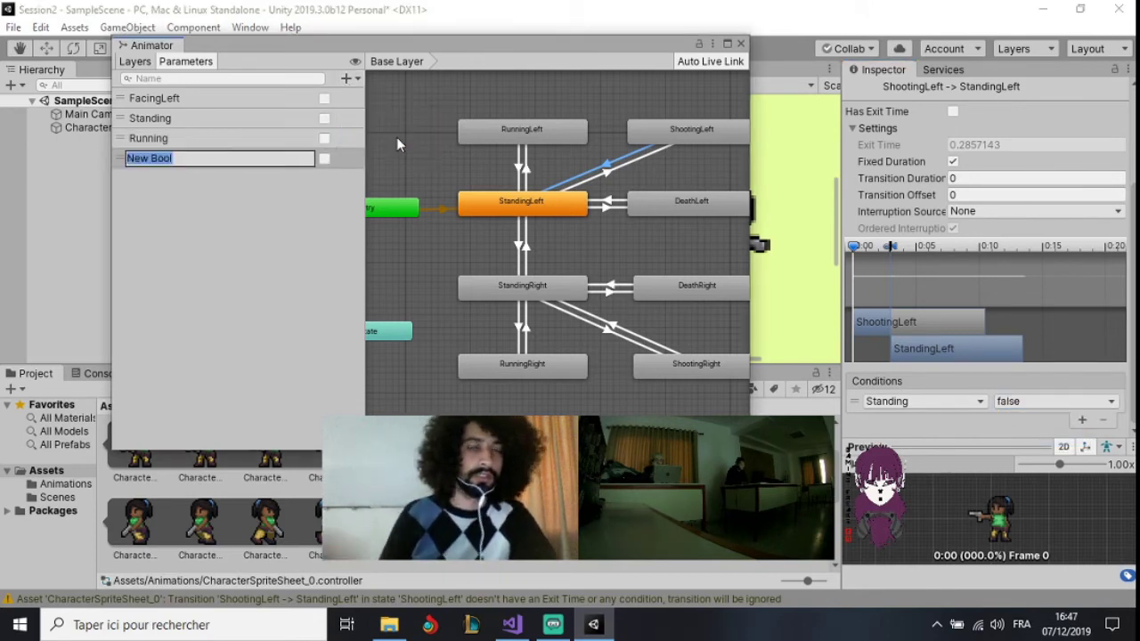
type("Shooting")
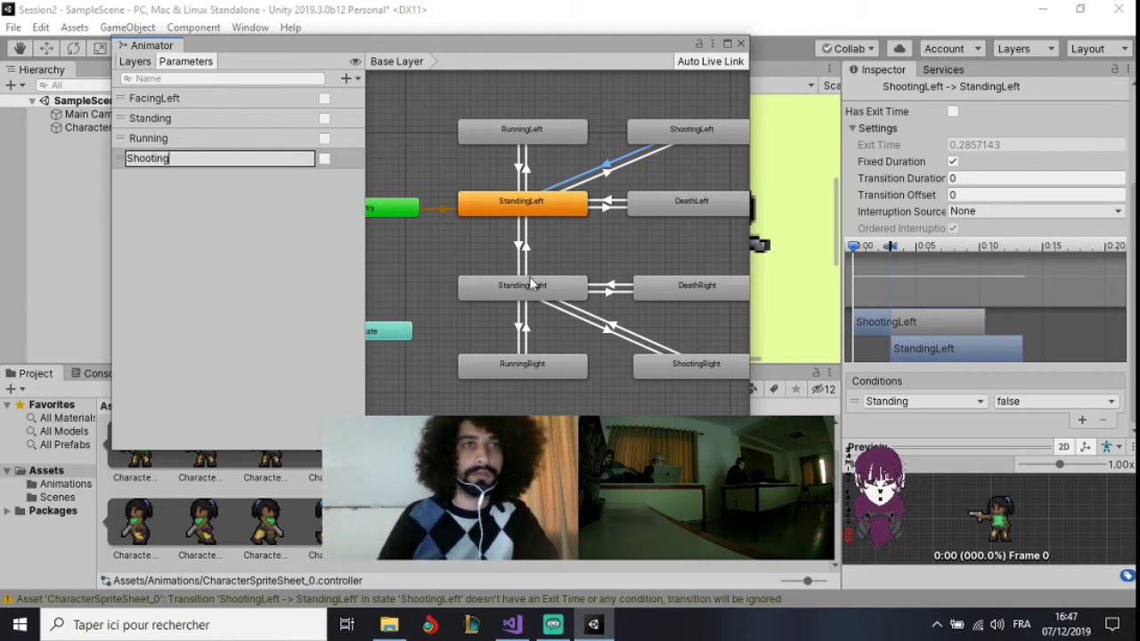
left_click(1083, 422)
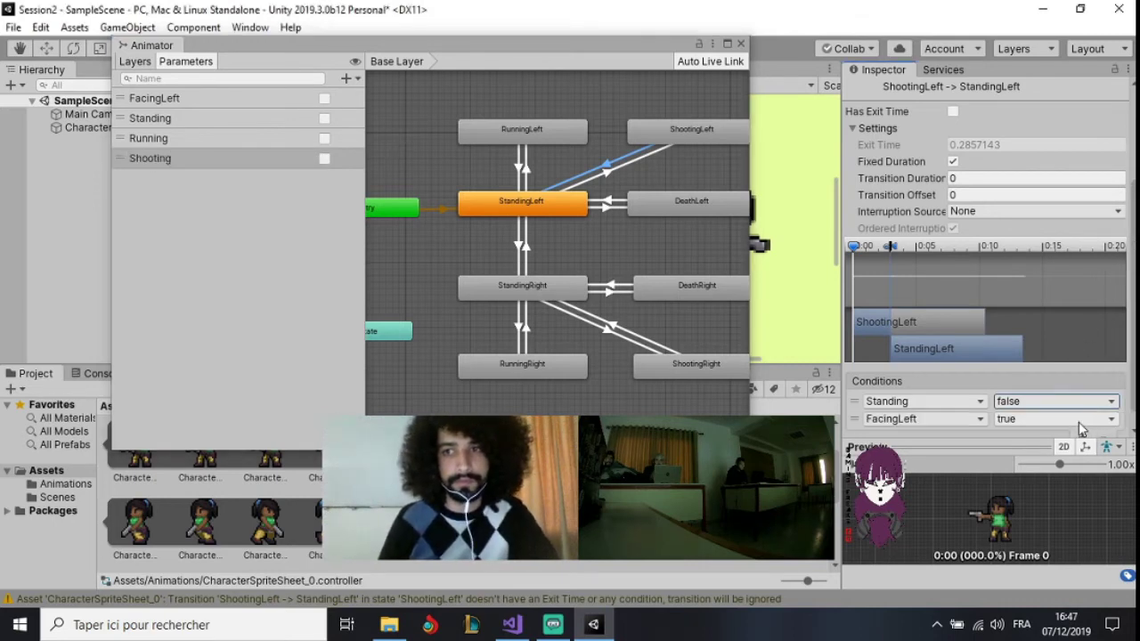
left_click(977, 419)
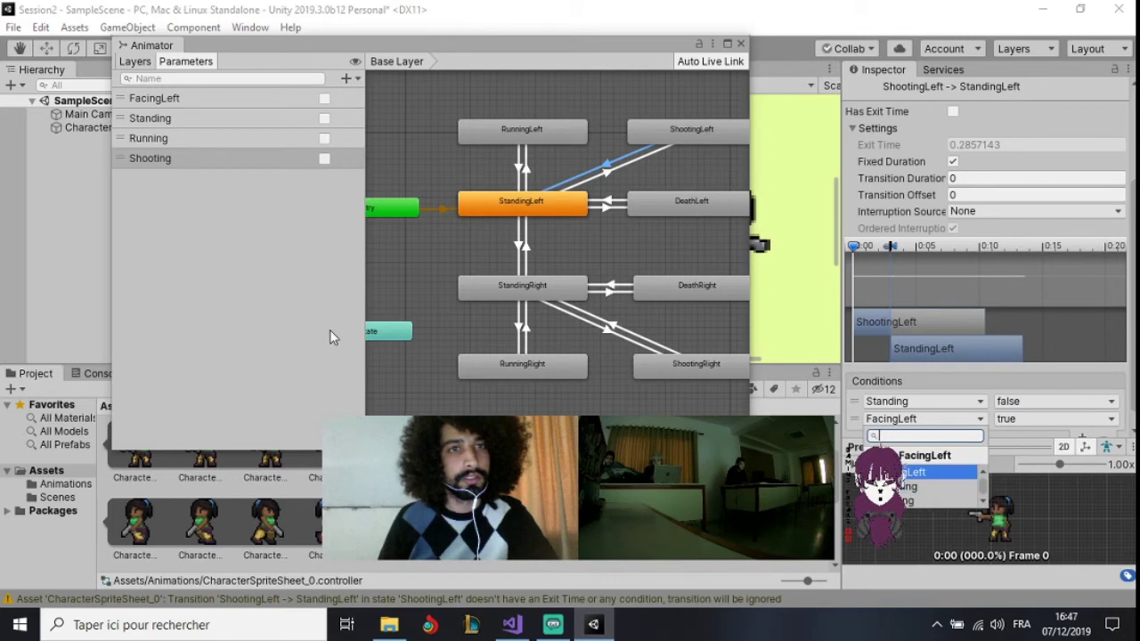
left_click(329, 330)
left_click(953, 420)
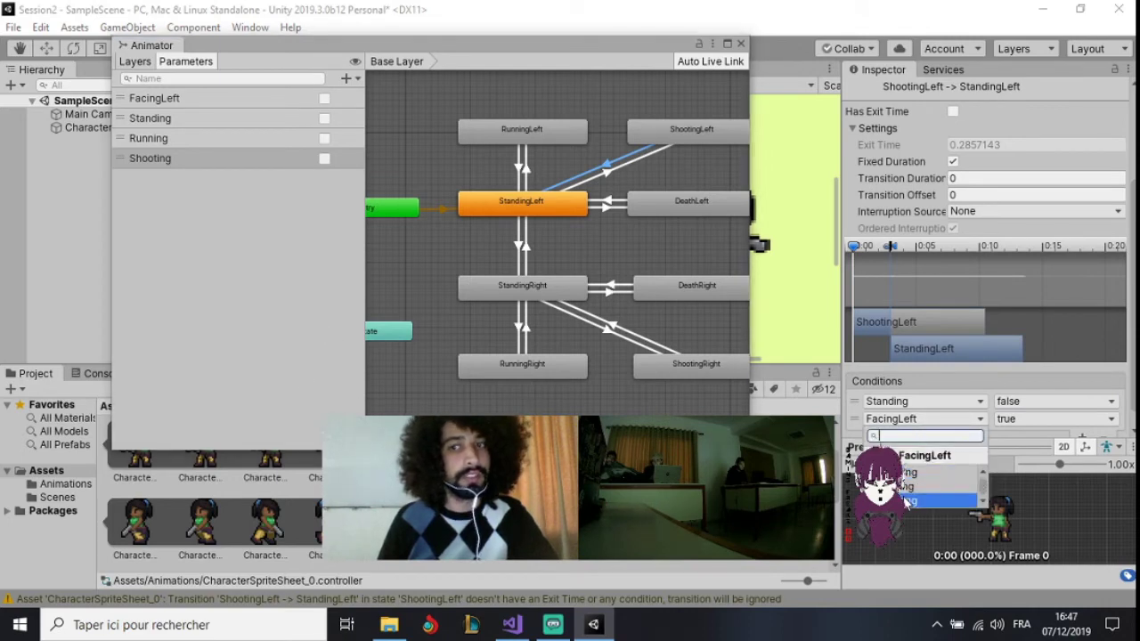
left_click(906, 501)
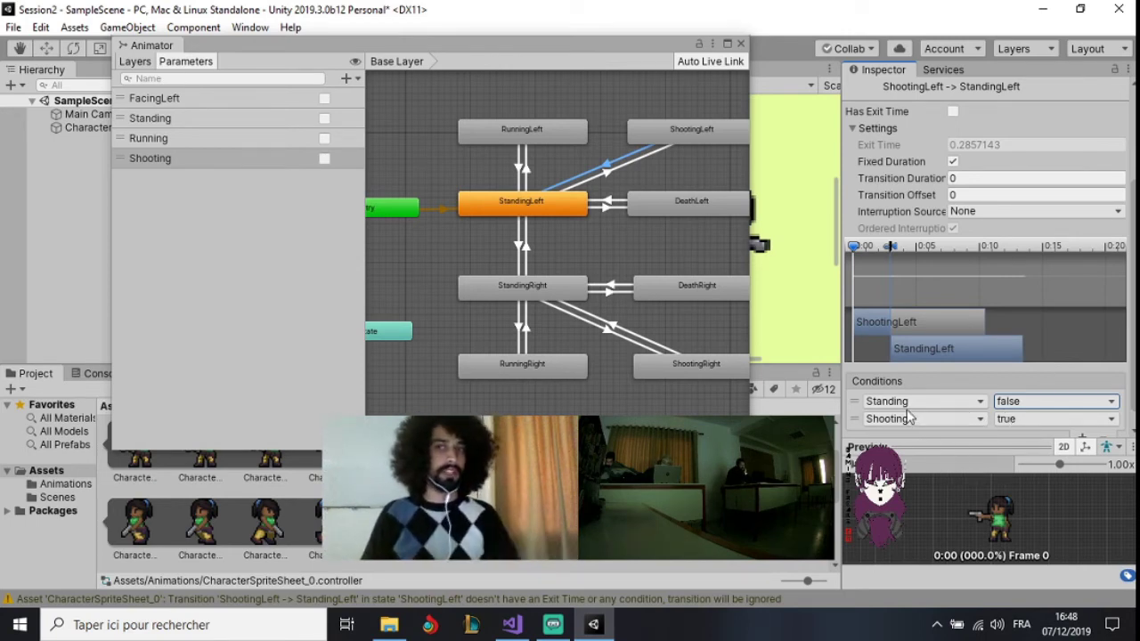
On StandingLeft→ShootingLeft, turn off Has Exit Time and set Transition Duration to 0
left_click(607, 172)
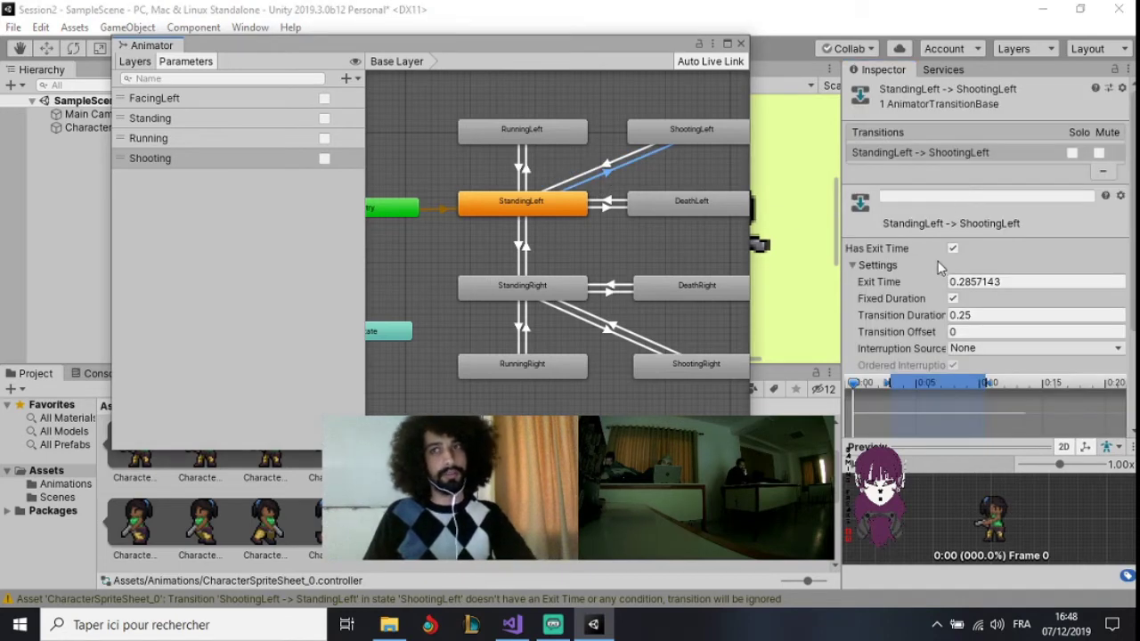
left_click(953, 249)
left_click(986, 312)
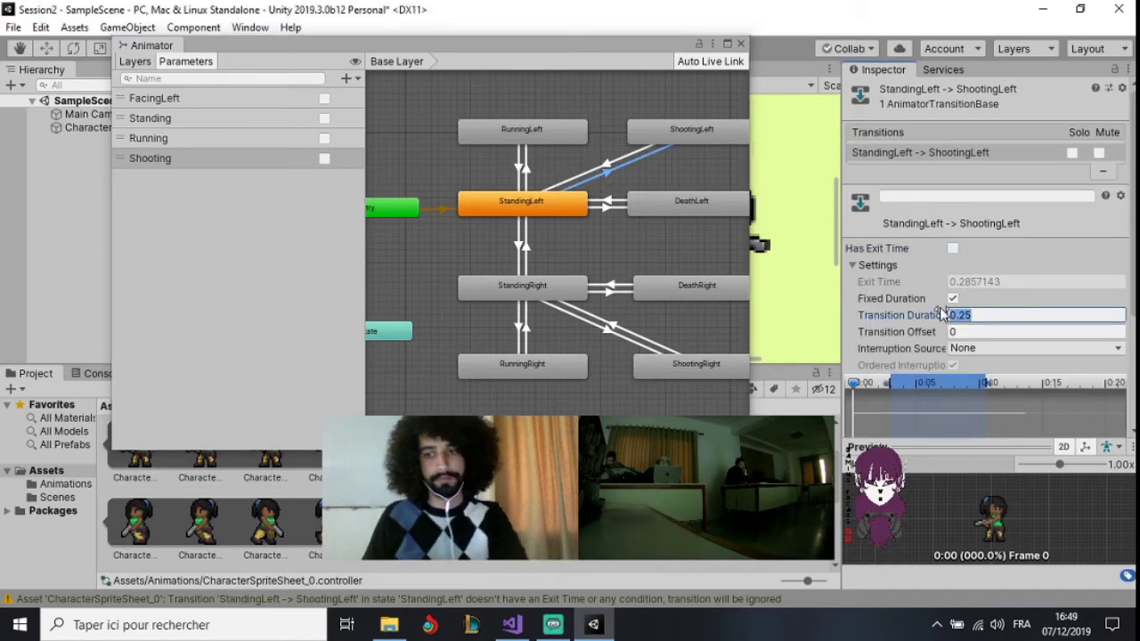
type("0")
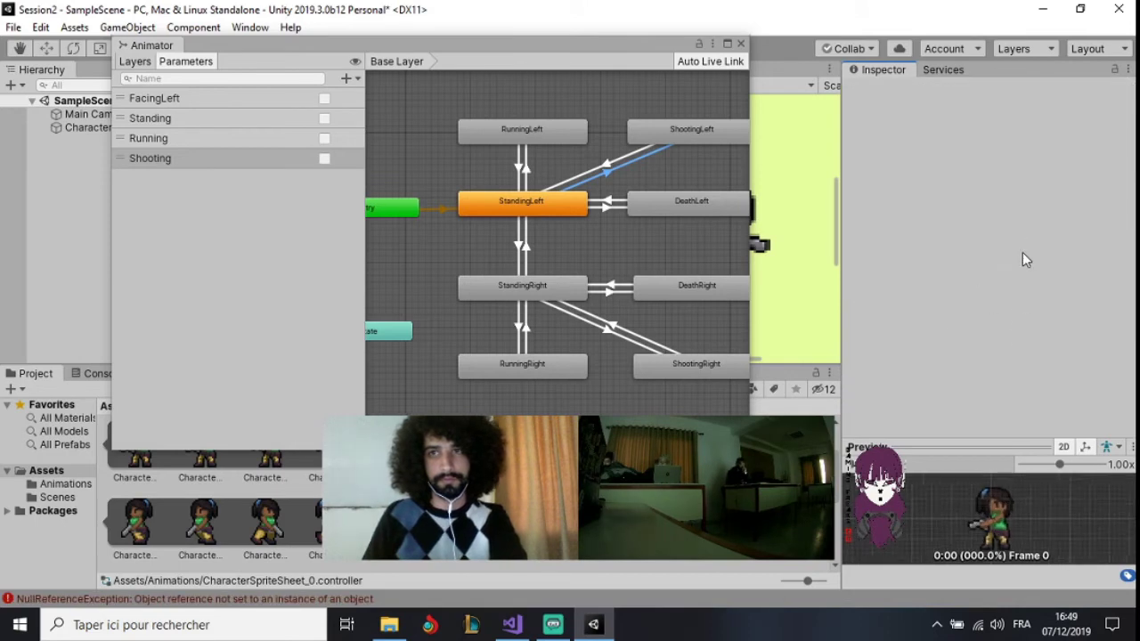
left_click(608, 172)
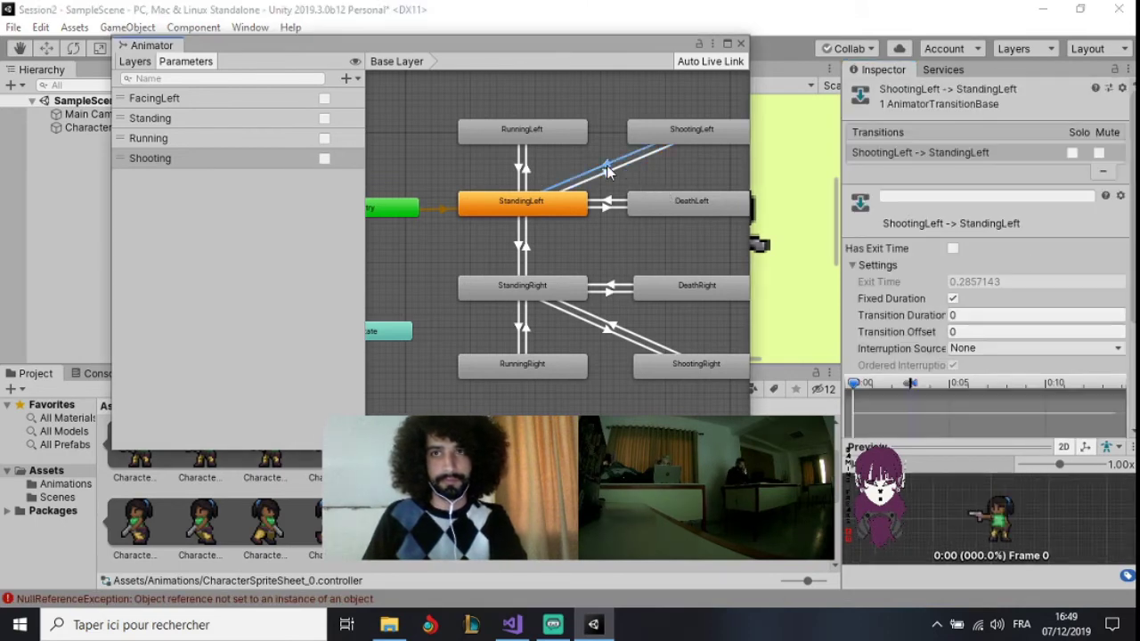
left_click(608, 174)
scroll(977, 282, "down", 3)
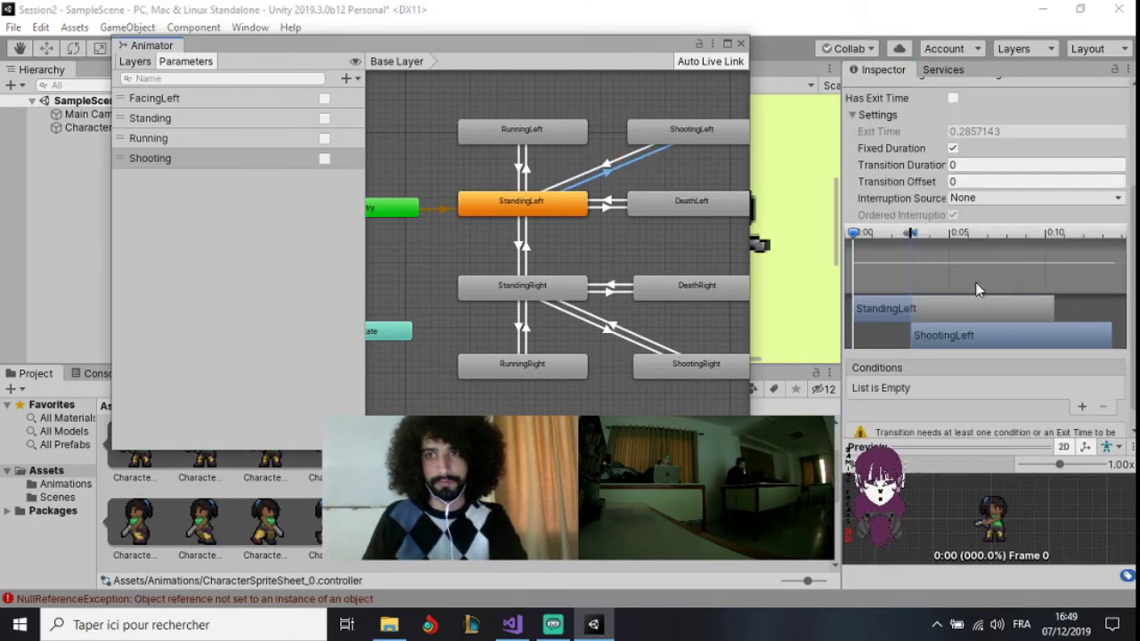
Add conditions Standing = true and Shooting = false
left_click(1079, 408)
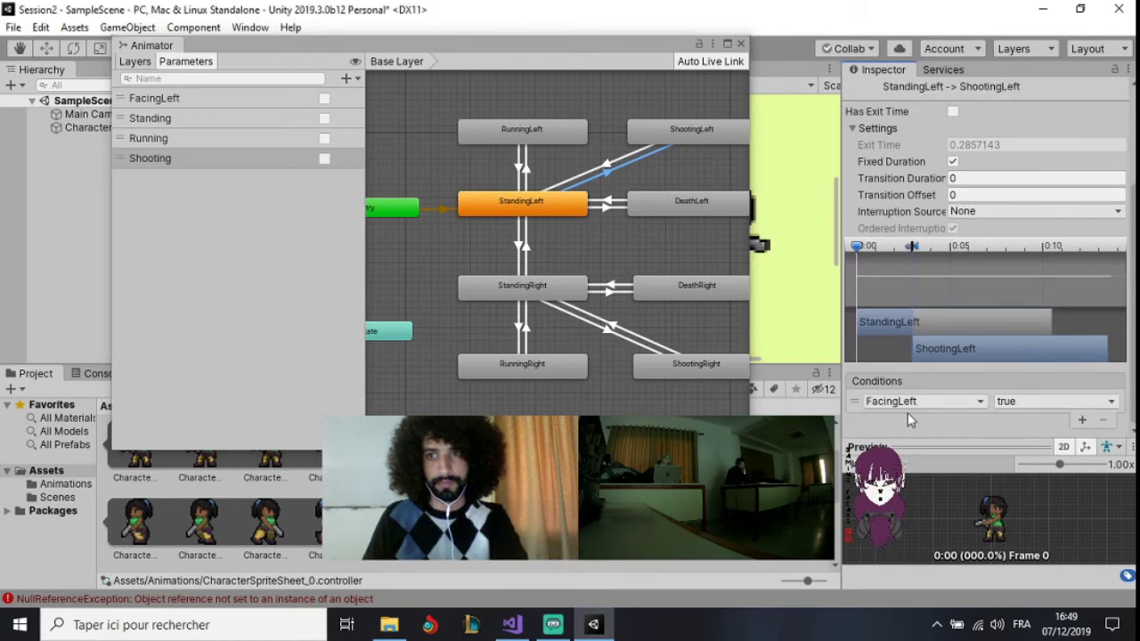
left_click(917, 400)
left_click(923, 470)
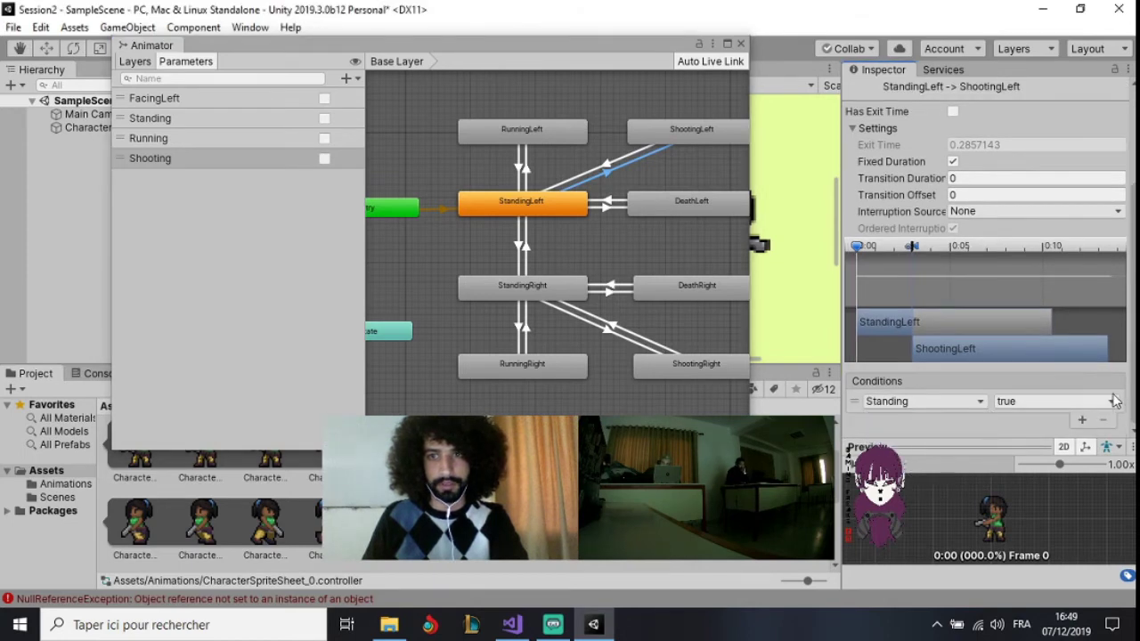
left_click(1082, 422)
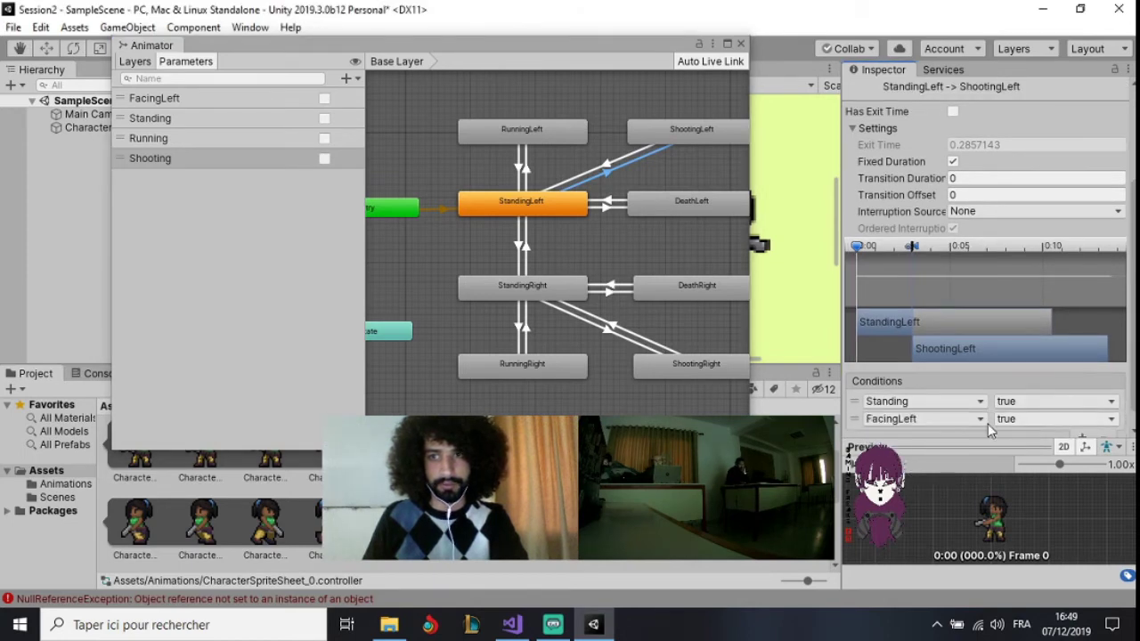
left_click(932, 421)
left_click(918, 504)
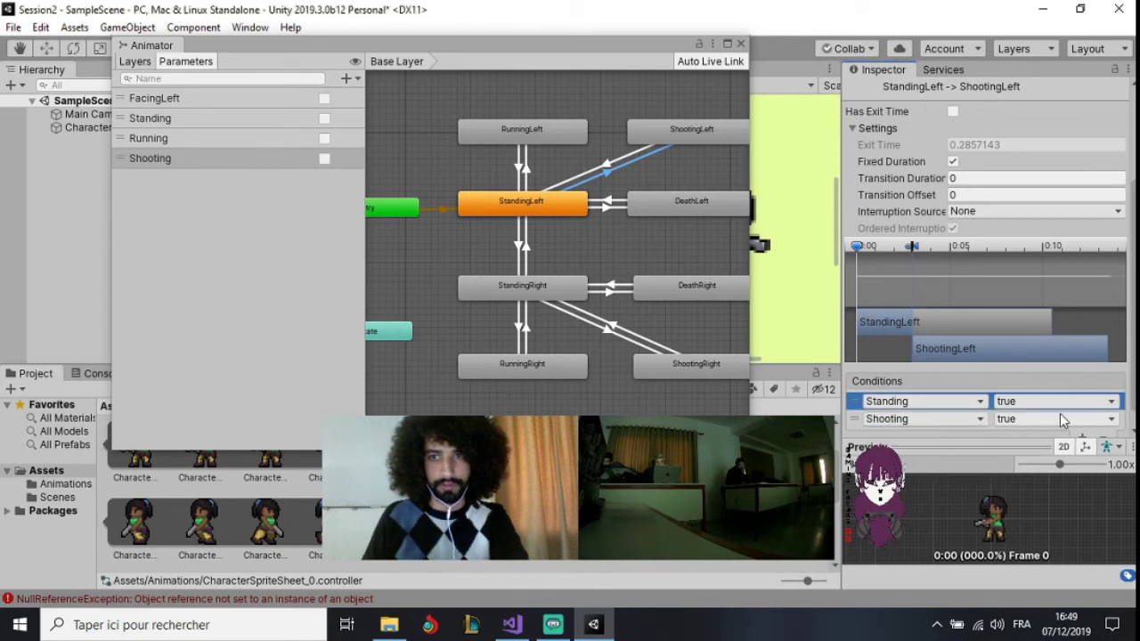
left_click(1060, 417)
left_click(1050, 453)
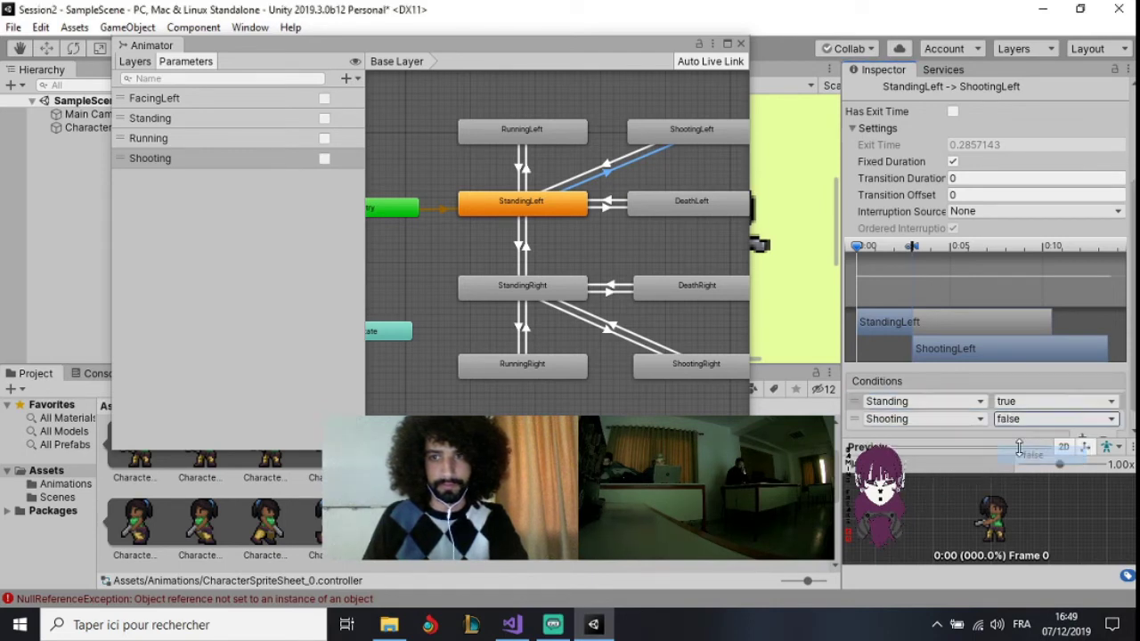
left_click(616, 203)
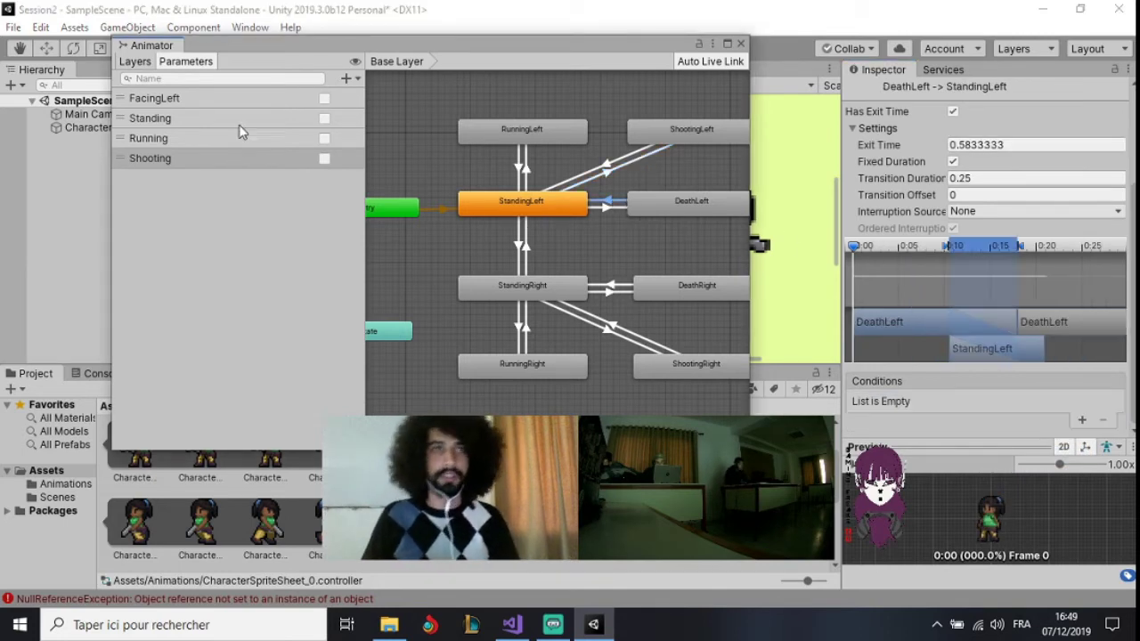
Add a new bool parameter named 'Dying'
left_click(354, 63)
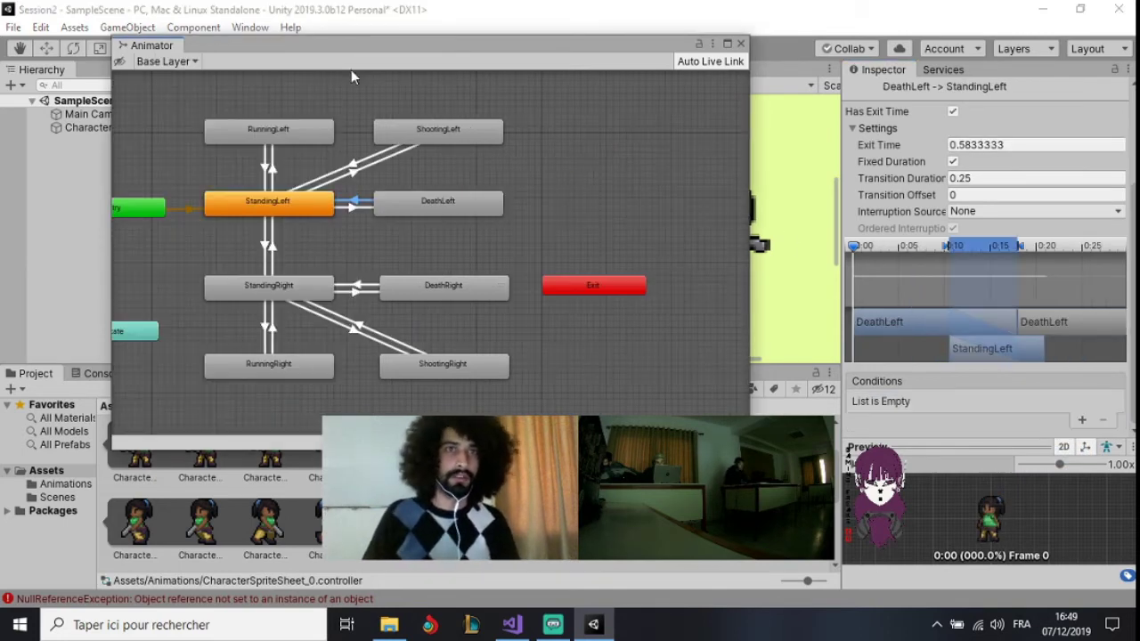
left_click(124, 61)
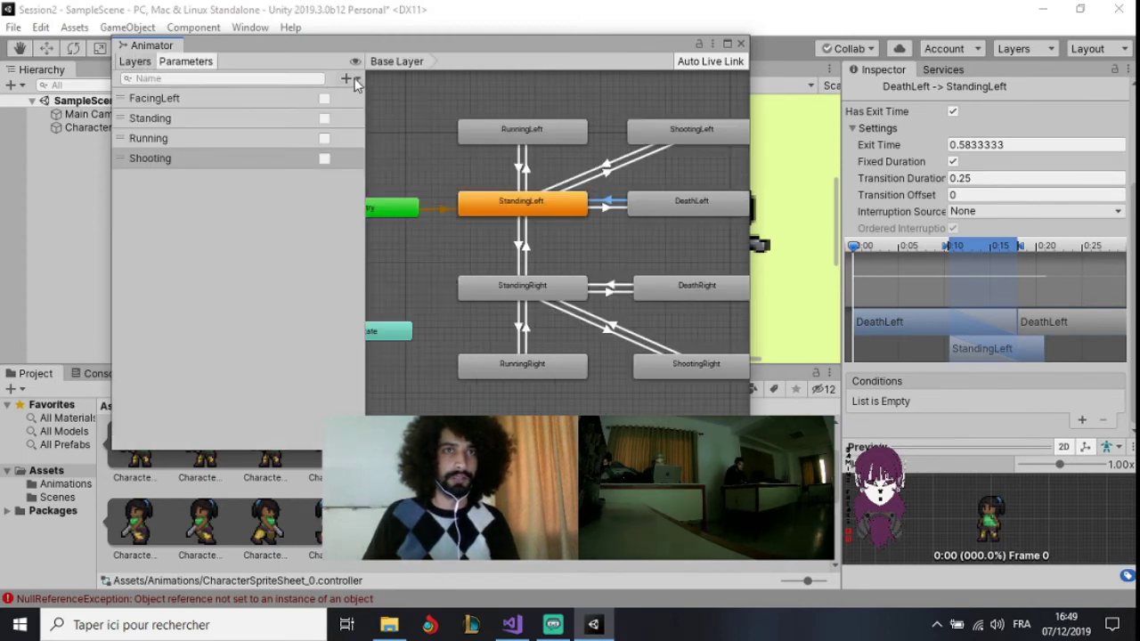
left_click(354, 80)
left_click(373, 134)
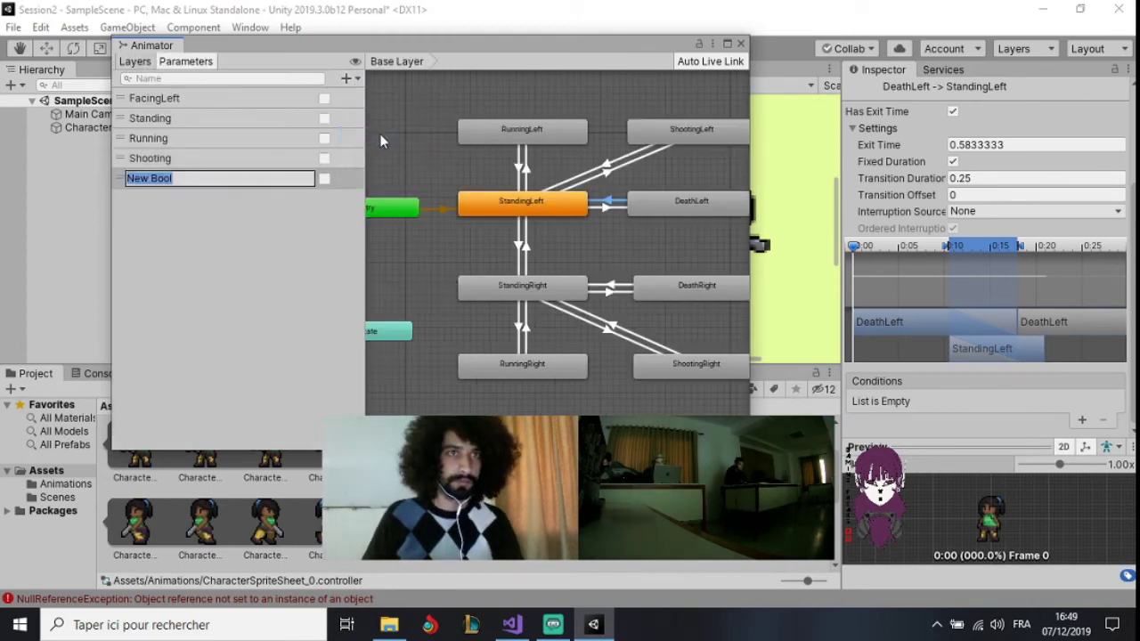
type("Dy")
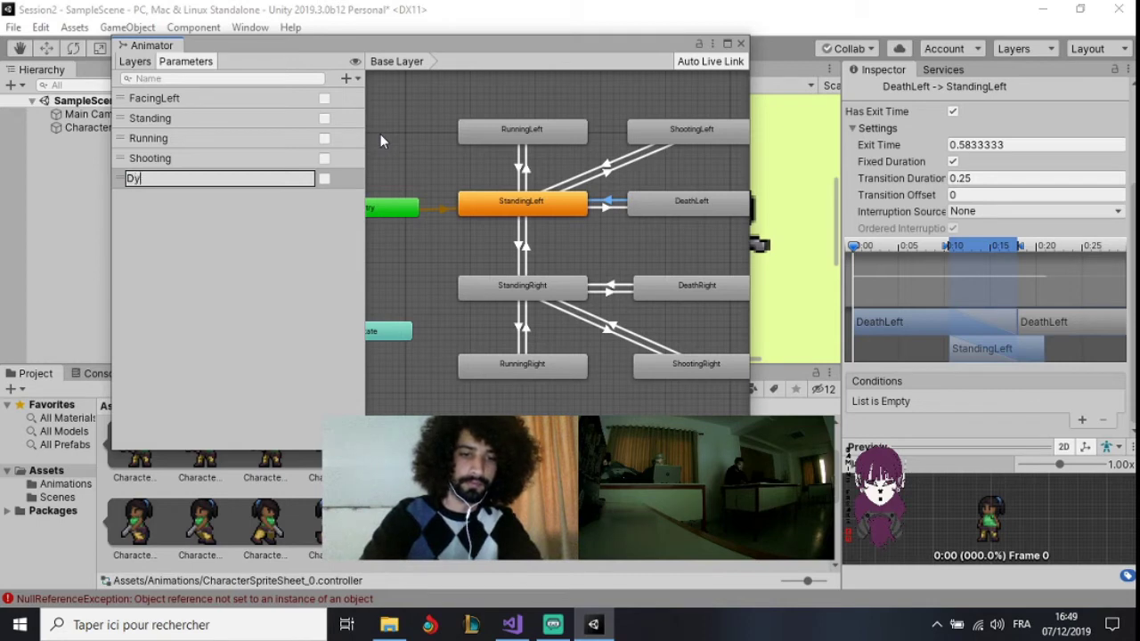
type("ing")
key("Return")
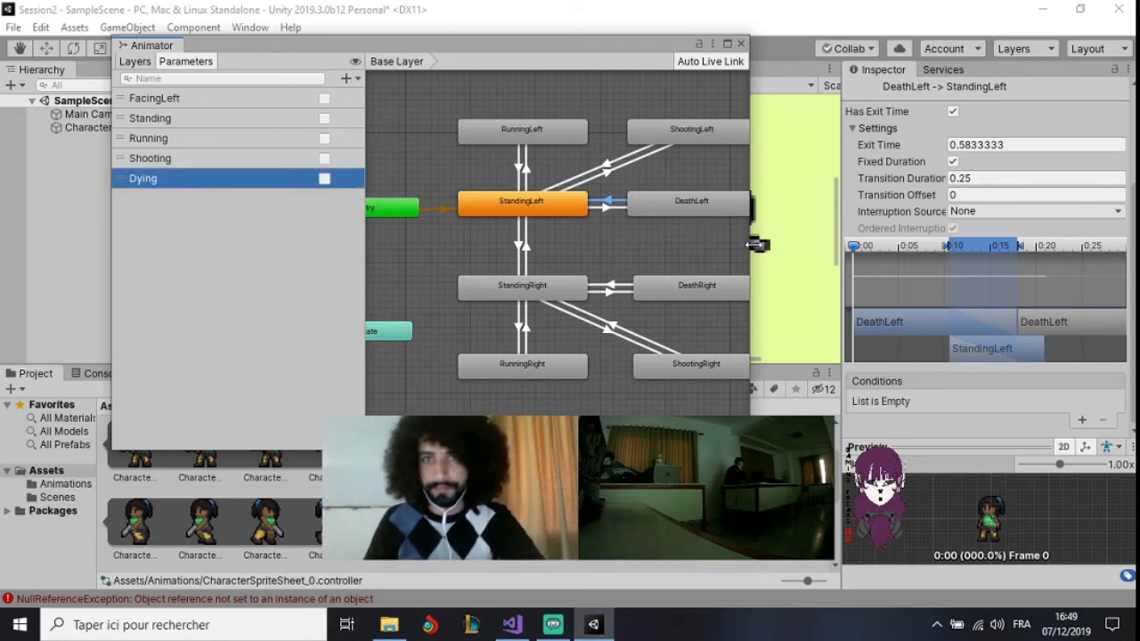
On DeathLeft→StandingLeft, turn off Has Exit Time and set Transition Duration to 0
left_click(952, 112)
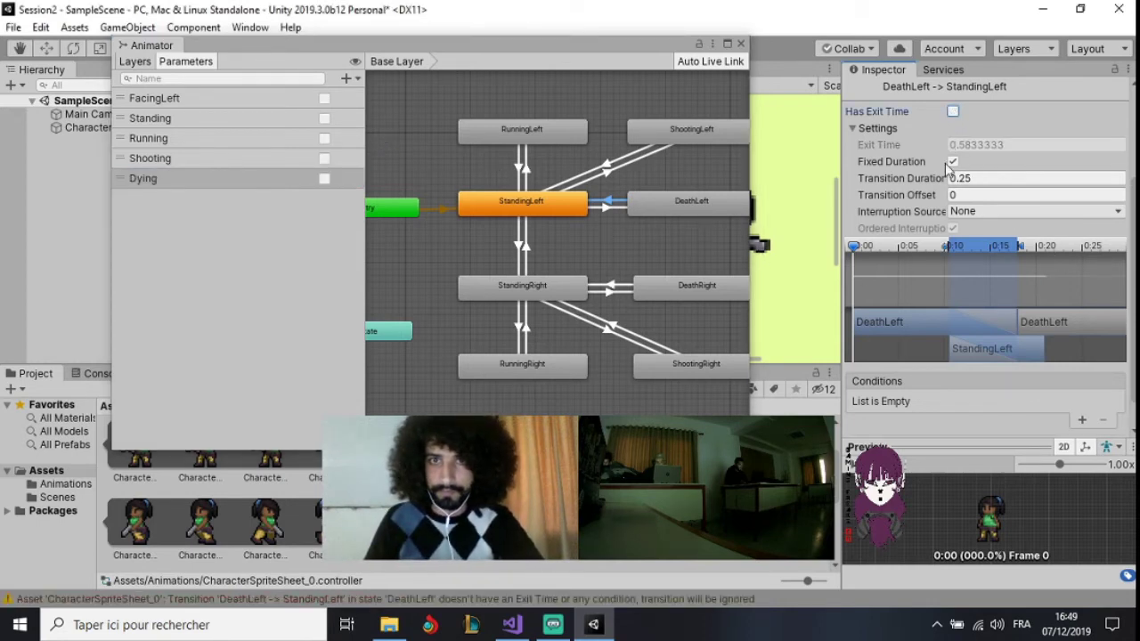
left_click(970, 179)
type("0")
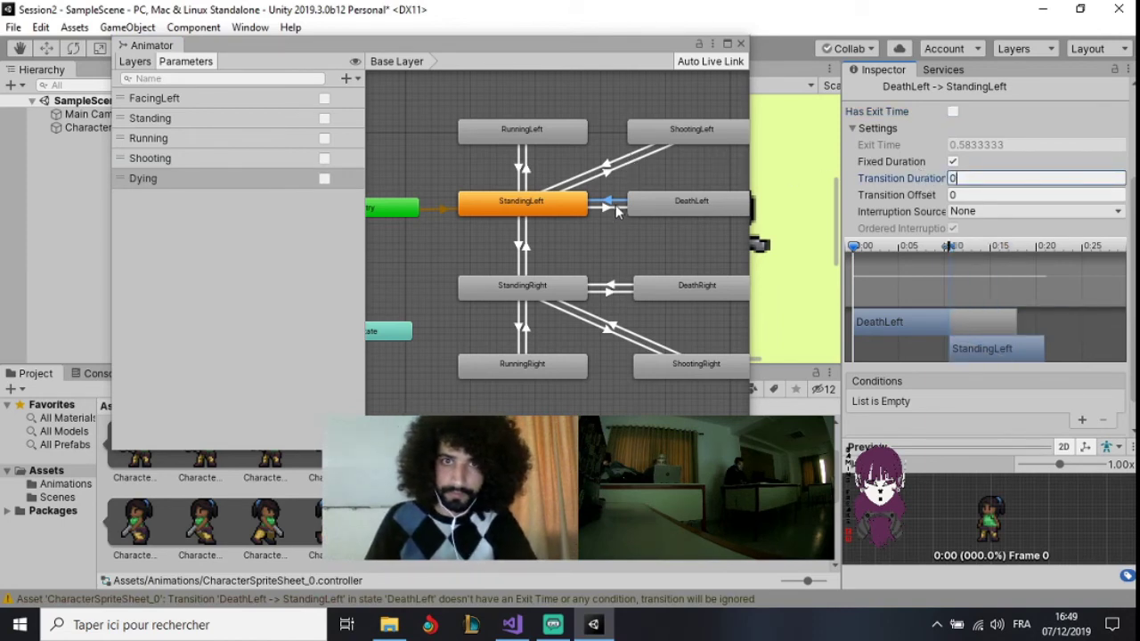
left_click(609, 176)
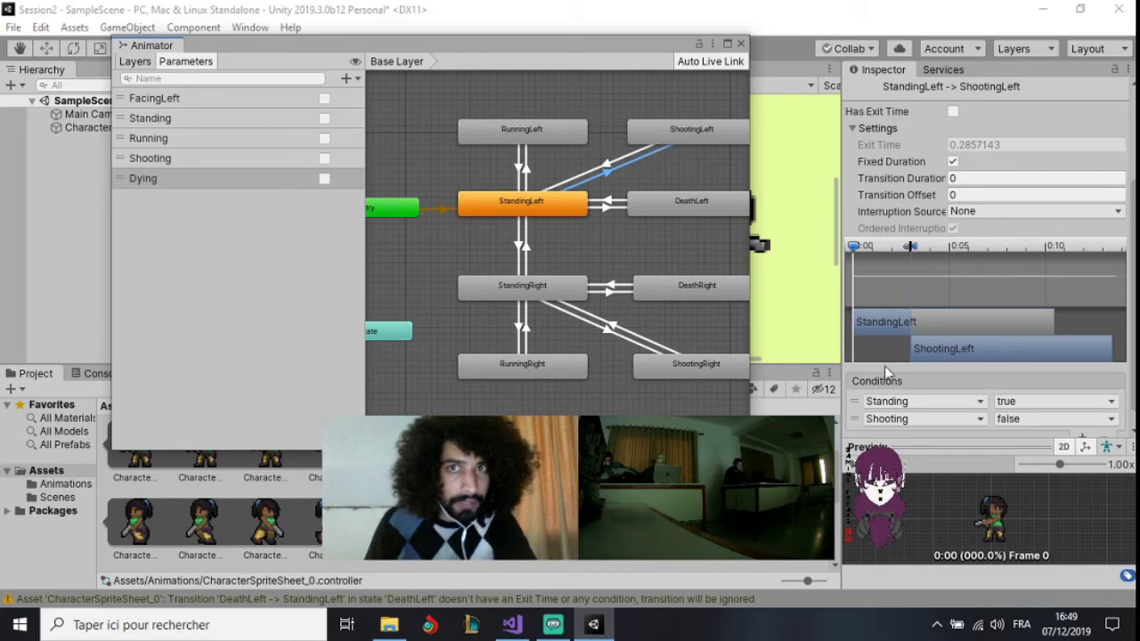
Set the Shooting condition on StandingLeft→ShootingLeft to true
left_click(1014, 419)
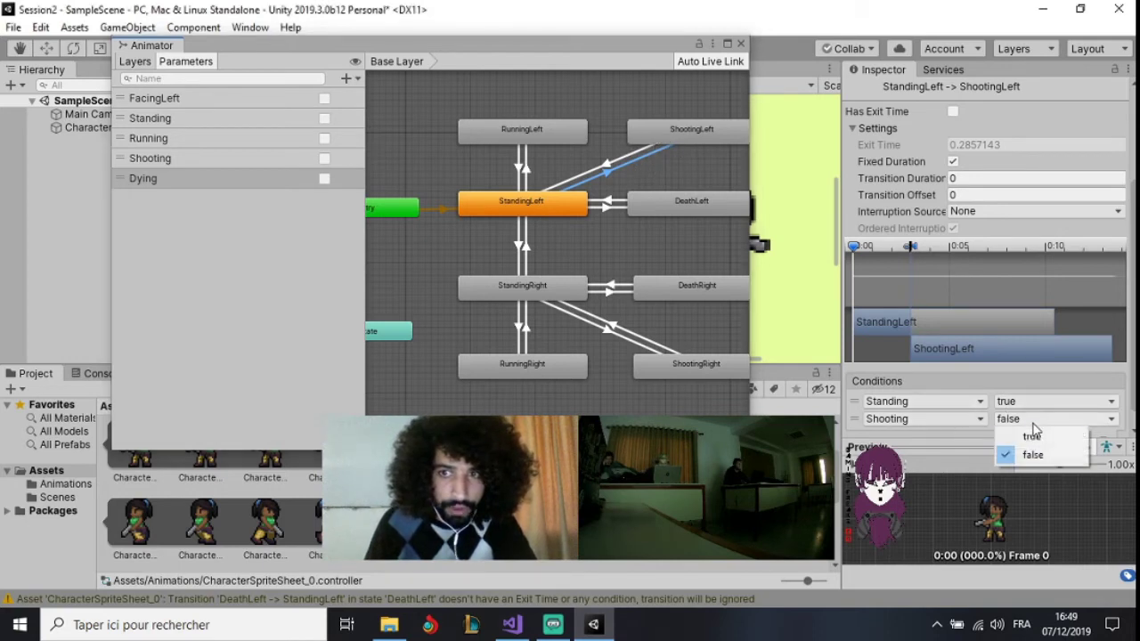
left_click(1032, 437)
left_click(1034, 401)
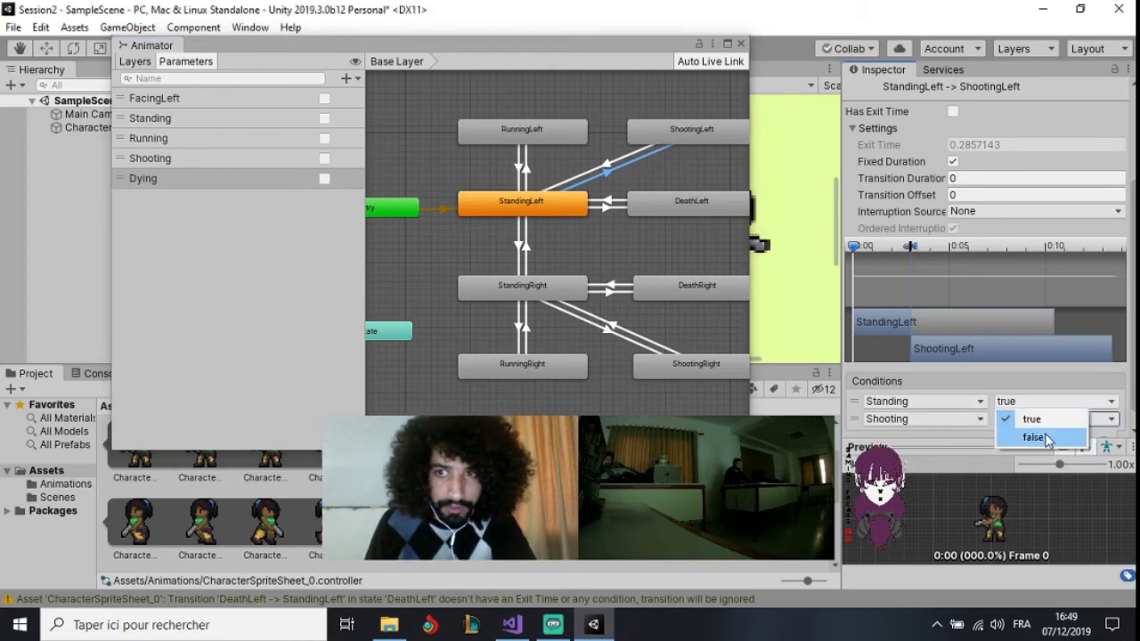
left_click(1033, 436)
Make ShootingLeft→StandingLeft require Standing true and Shooting false
left_click(606, 170)
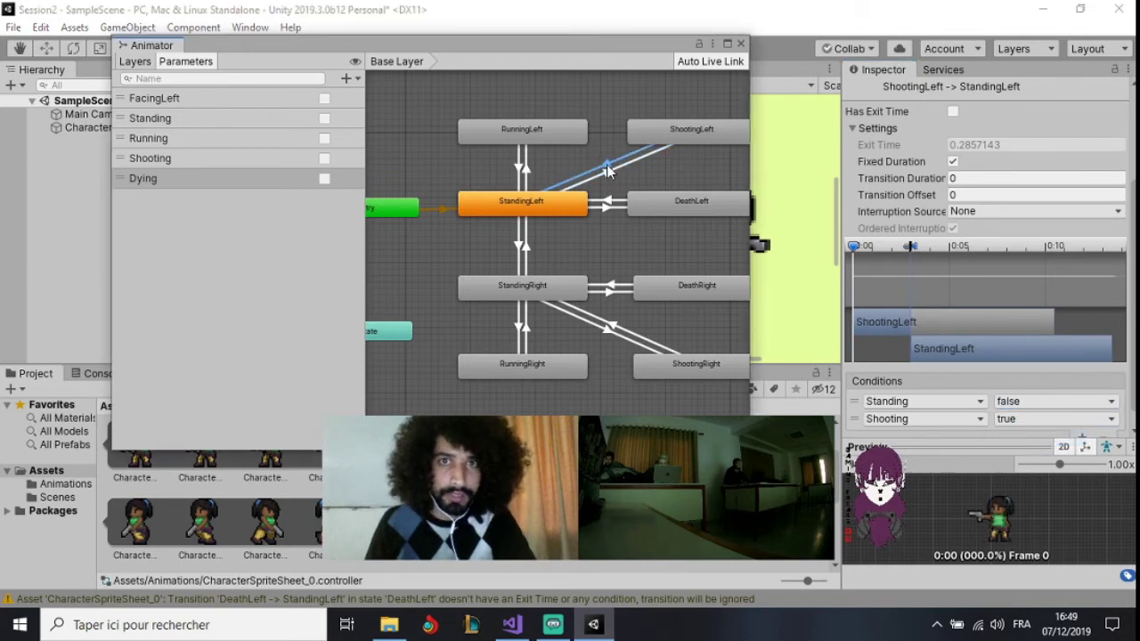
left_click(1036, 401)
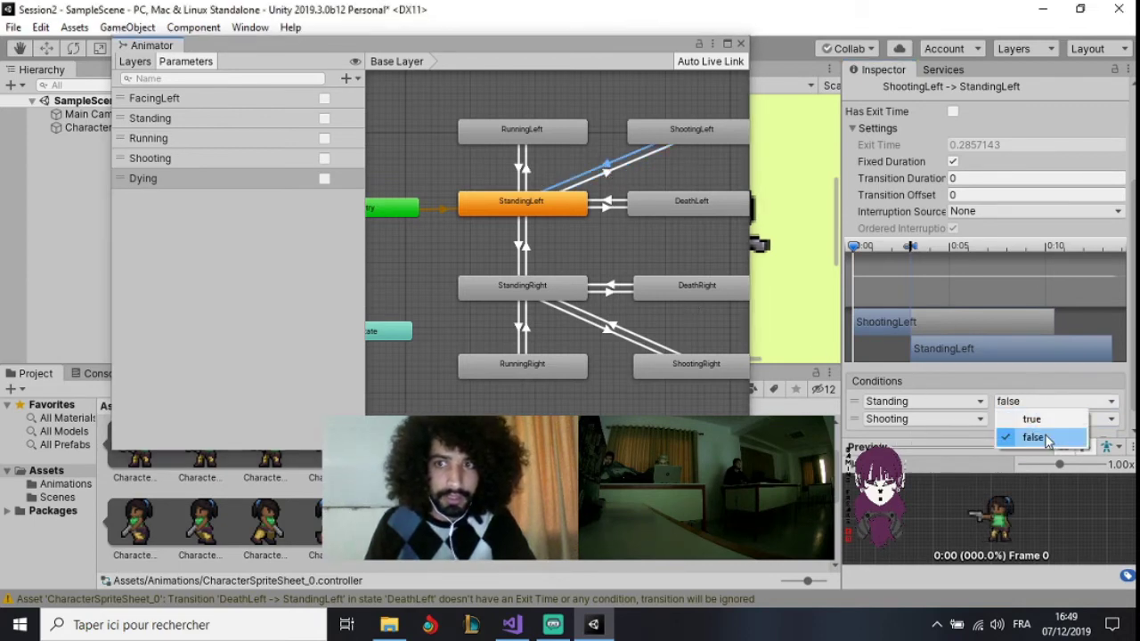
left_click(1048, 419)
left_click(1023, 420)
left_click(1029, 454)
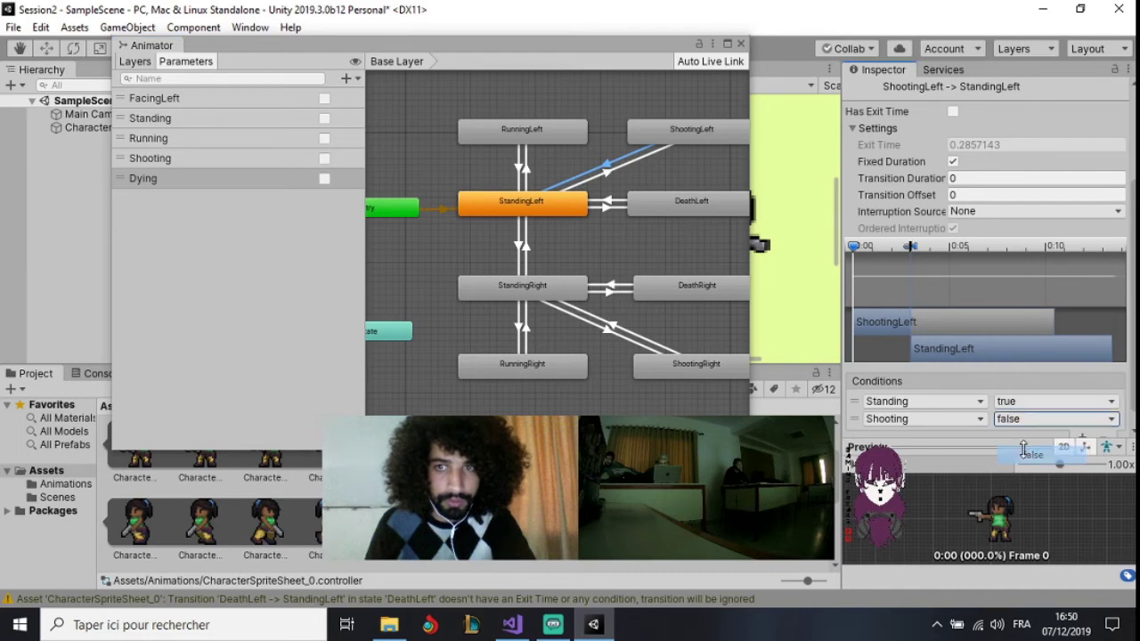
left_click(609, 205)
scroll(985, 331, "down", 1)
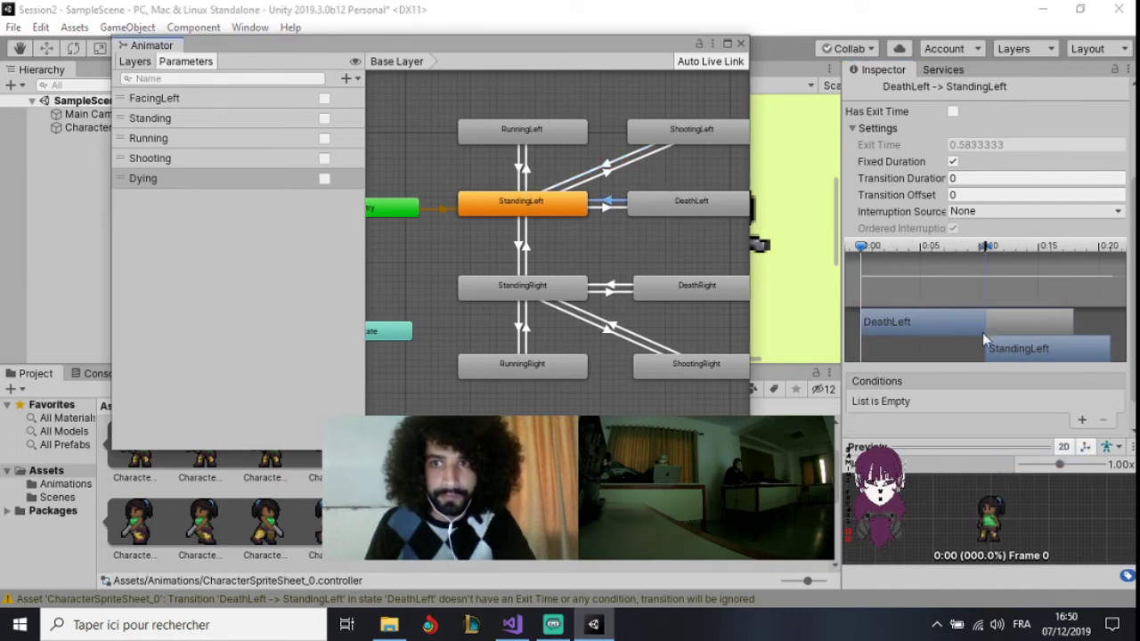
Add two conditions to DeathLeft→StandingLeft, checking Standing and Dying, both true
left_click(1078, 417)
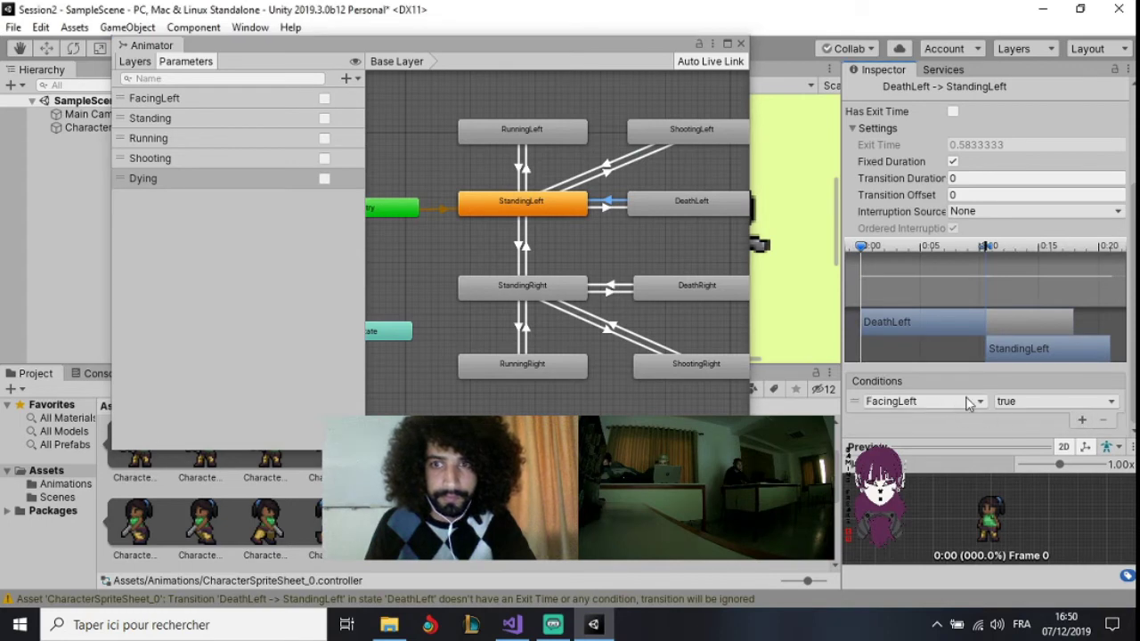
left_click(954, 405)
left_click(928, 467)
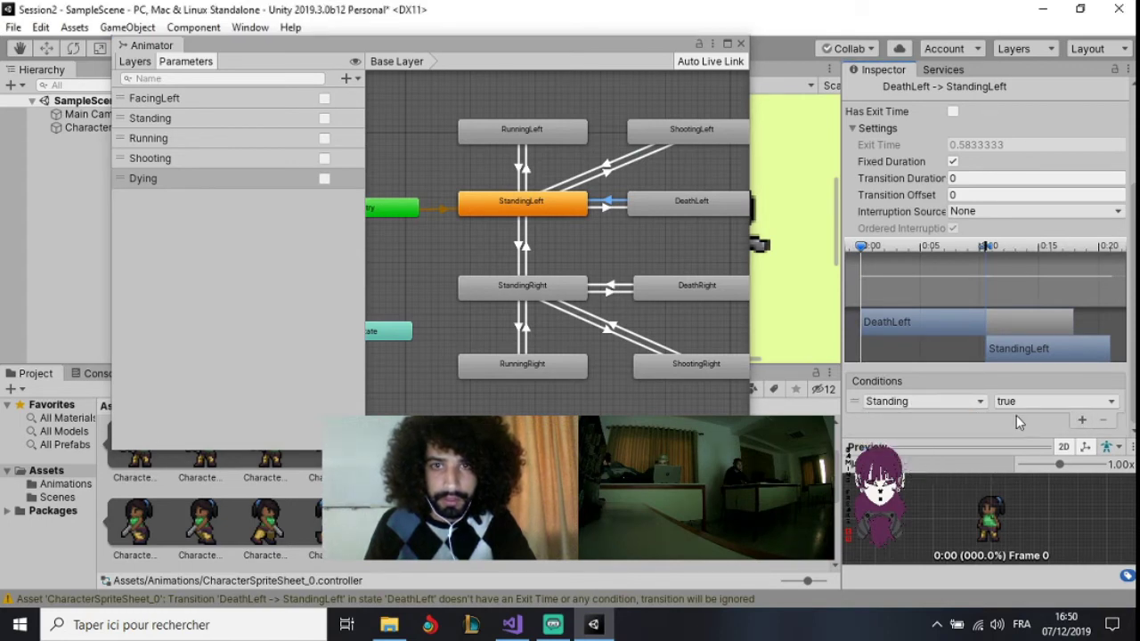
left_click(1083, 420)
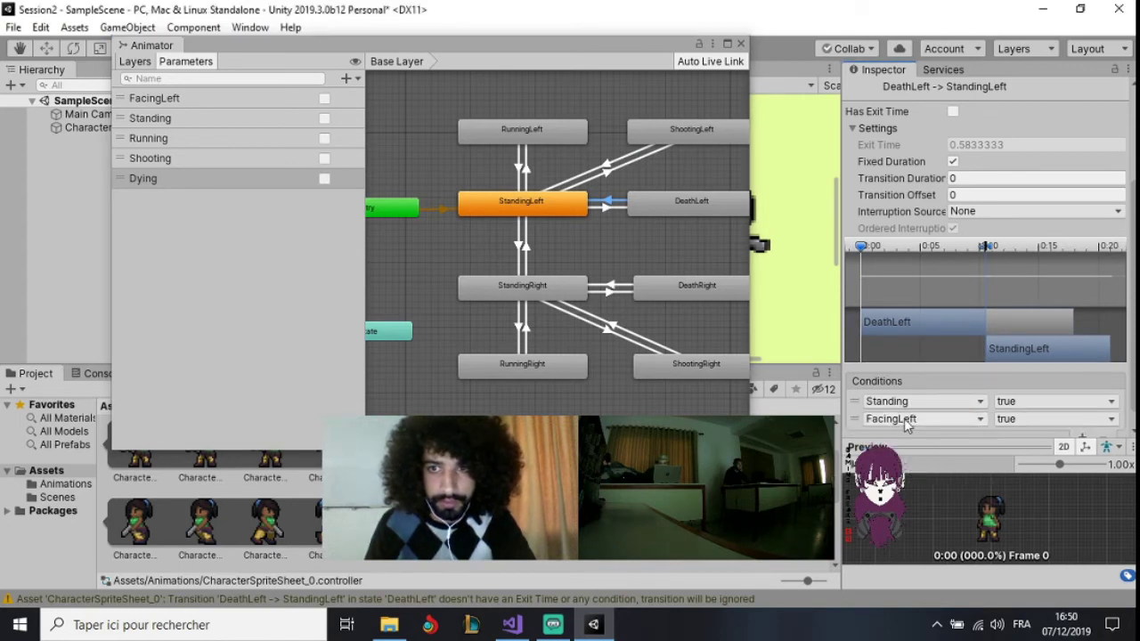
left_click(904, 418)
left_click(908, 496)
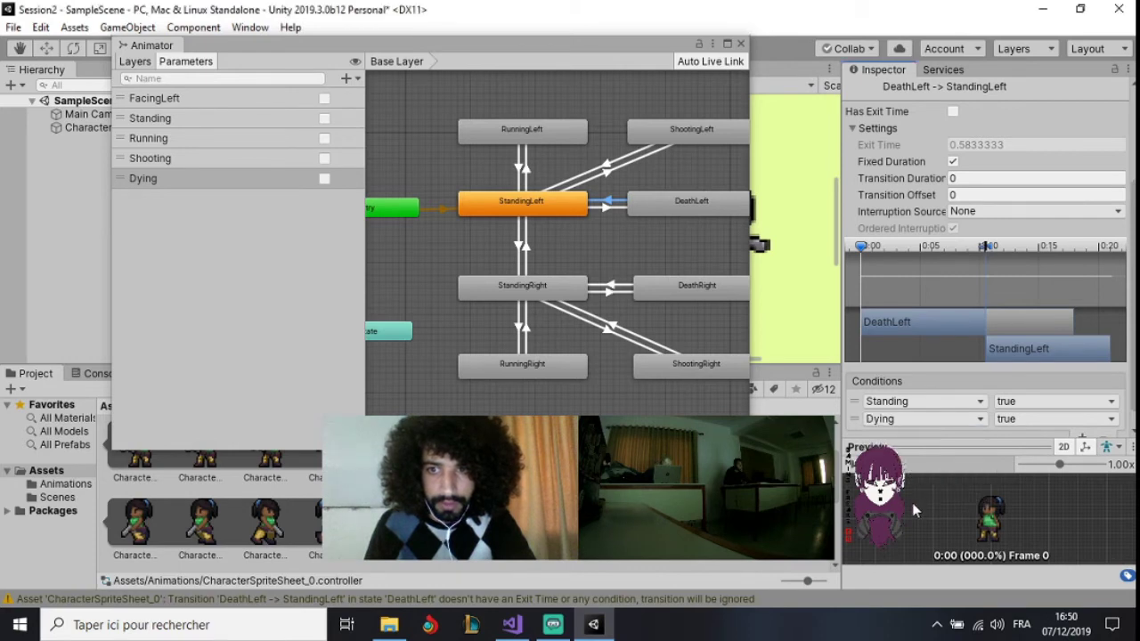
left_click(1055, 418)
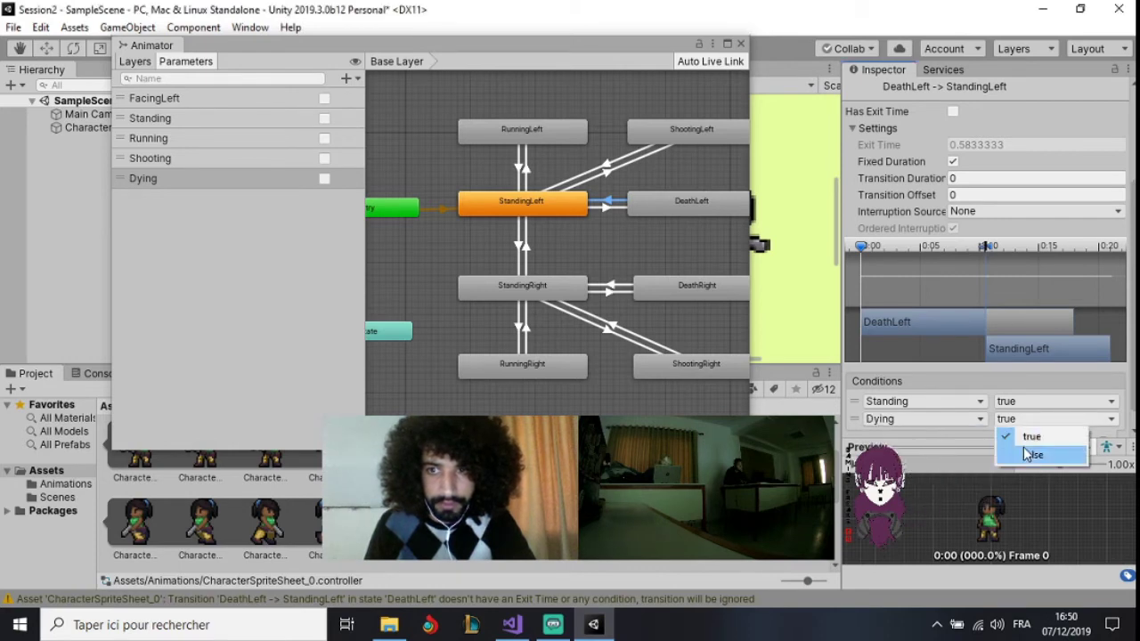
left_click(609, 208)
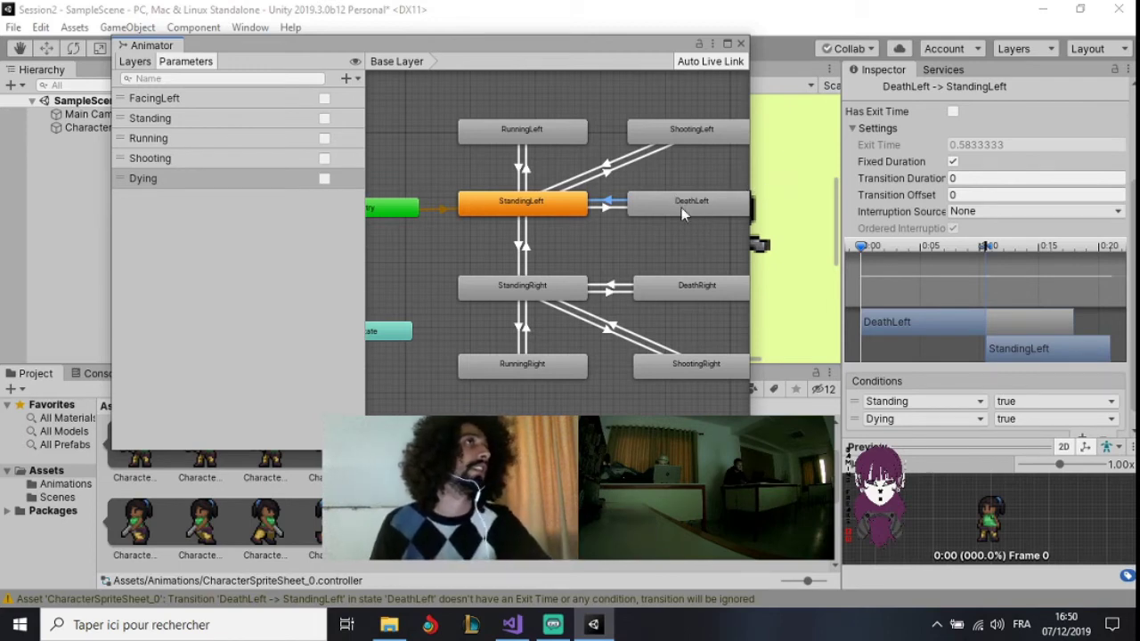
Delete the DeathLeft→StandingLeft and DeathRight→StandingRight transitions
right_click(624, 208)
left_click(584, 230)
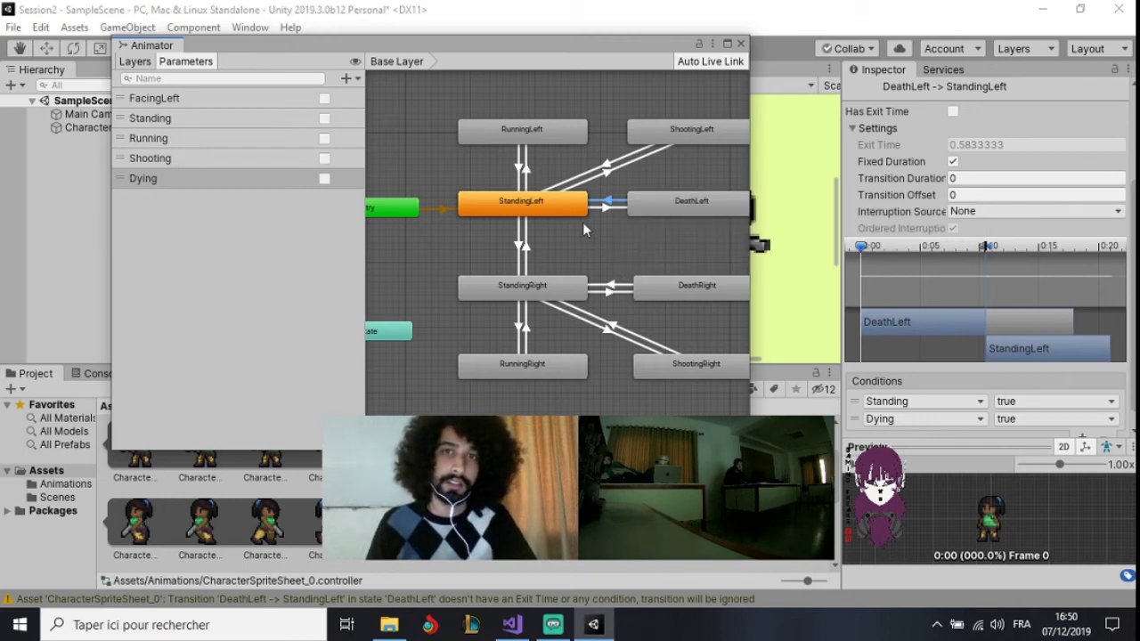
key("Delete")
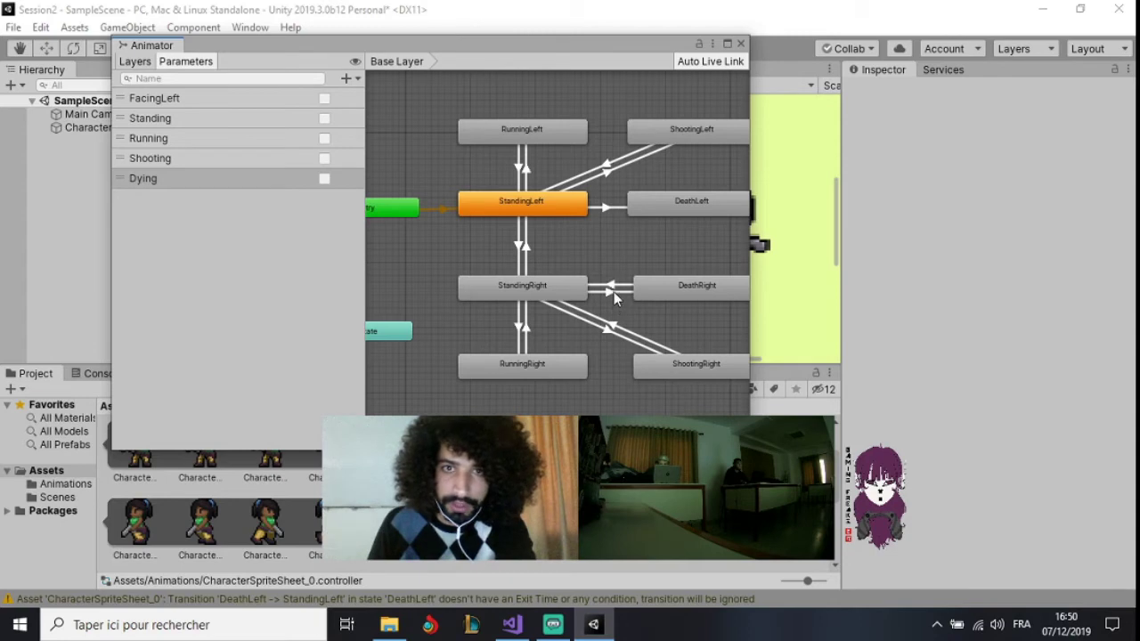
left_click(611, 285)
key("Delete")
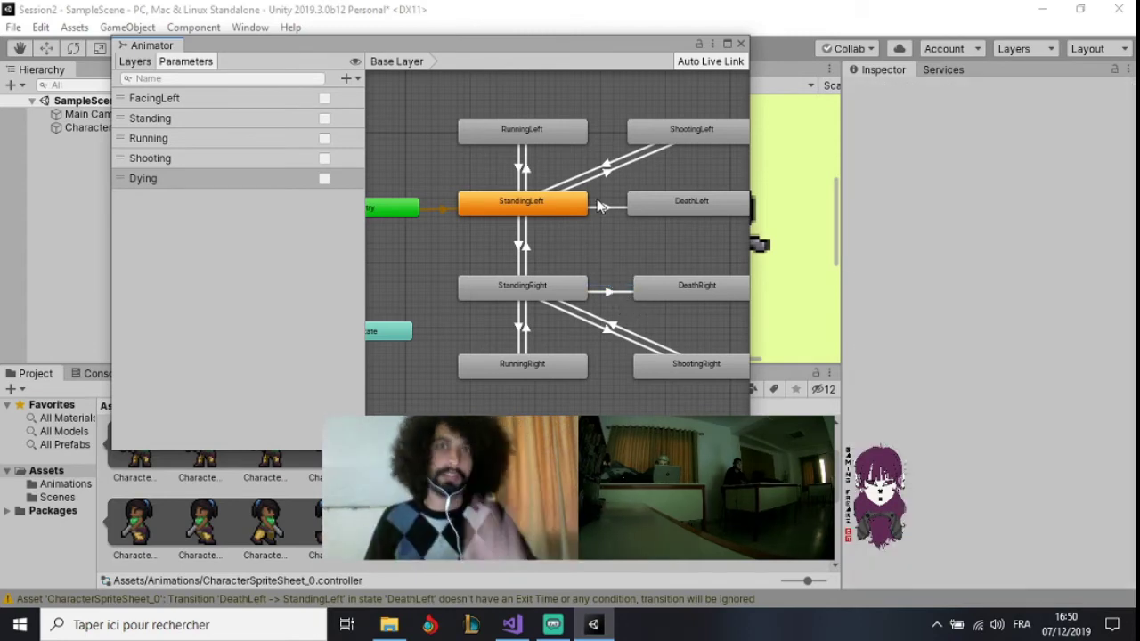
Turn off exit time on StandingLeft→DeathLeft and set its duration to 0
left_click(601, 206)
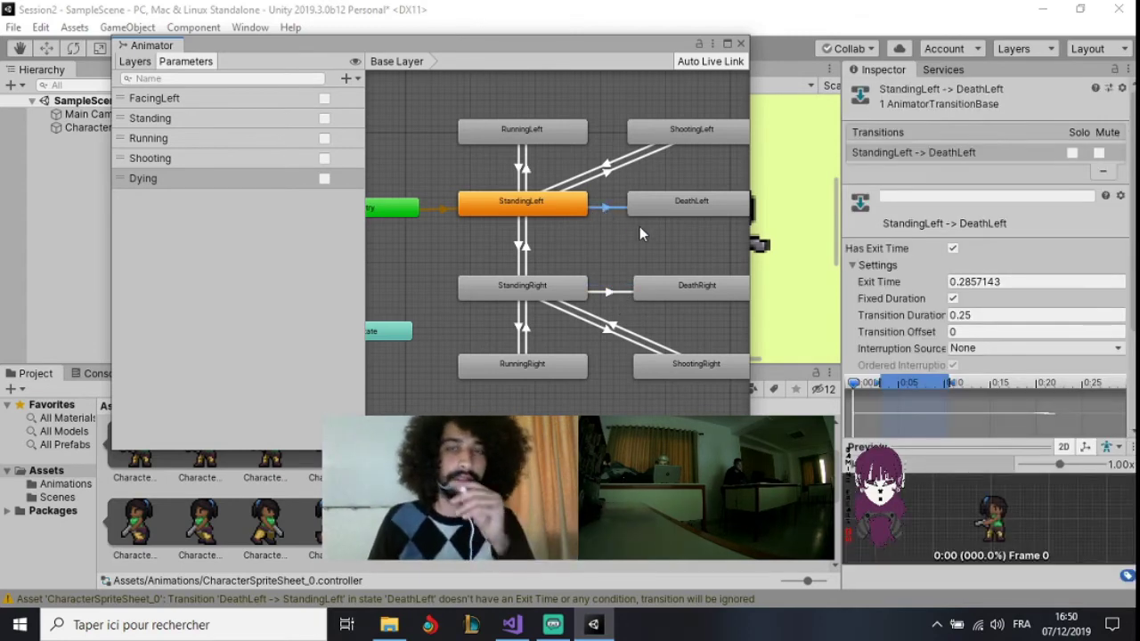
left_click(953, 249)
left_click(957, 316)
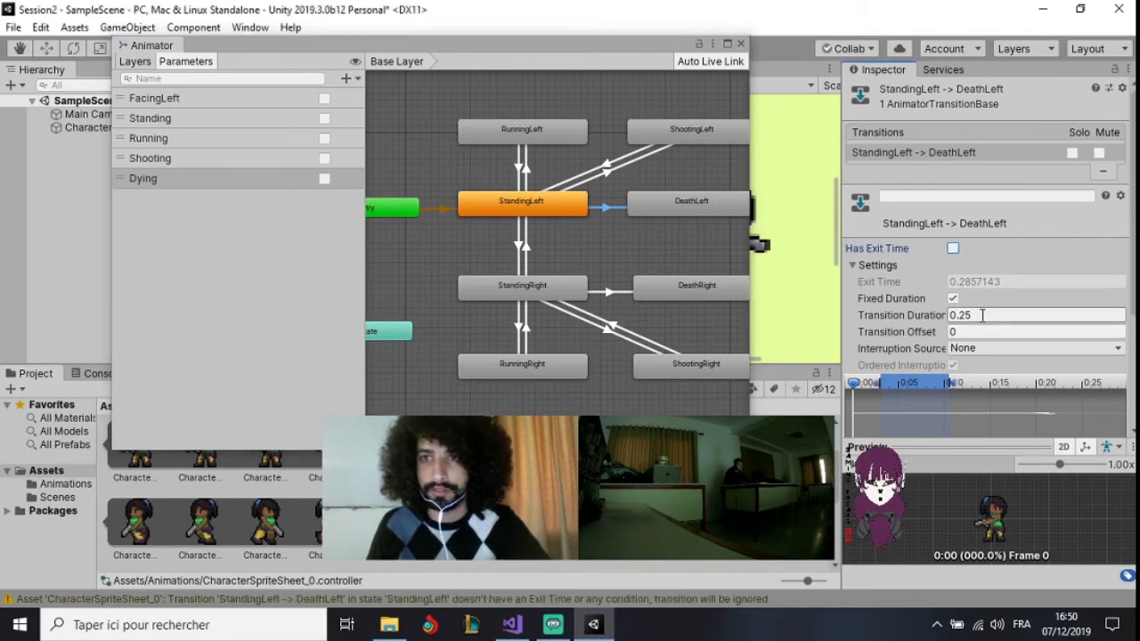
type("0")
scroll(962, 314, "down", 3)
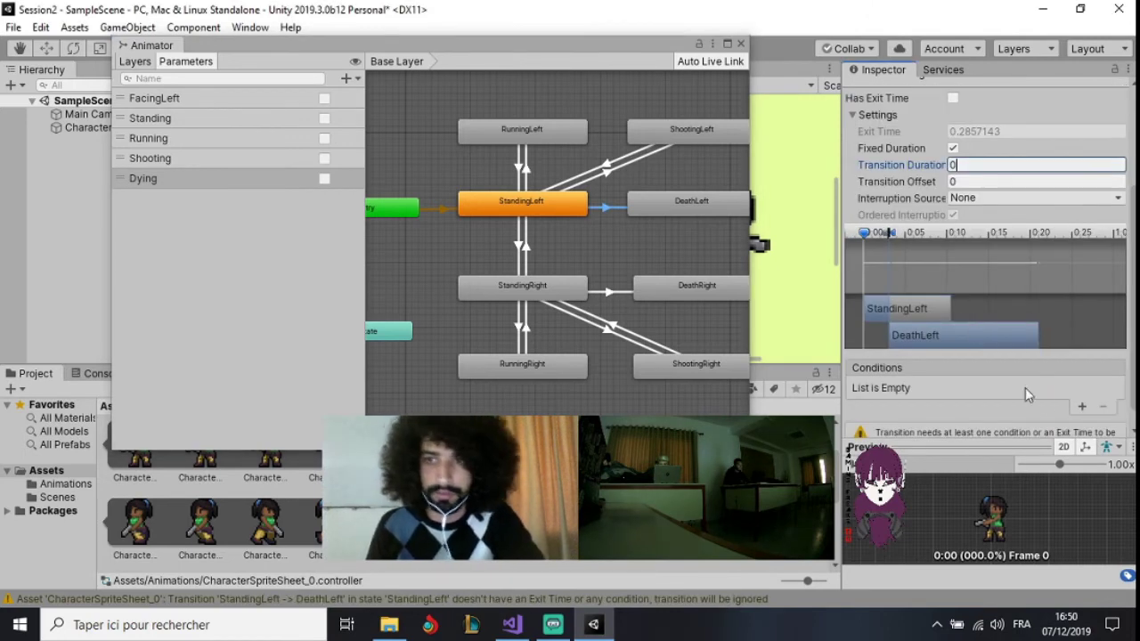
Add conditions Dying true and Standing true to StandingLeft→DeathLeft
left_click(1077, 403)
left_click(977, 404)
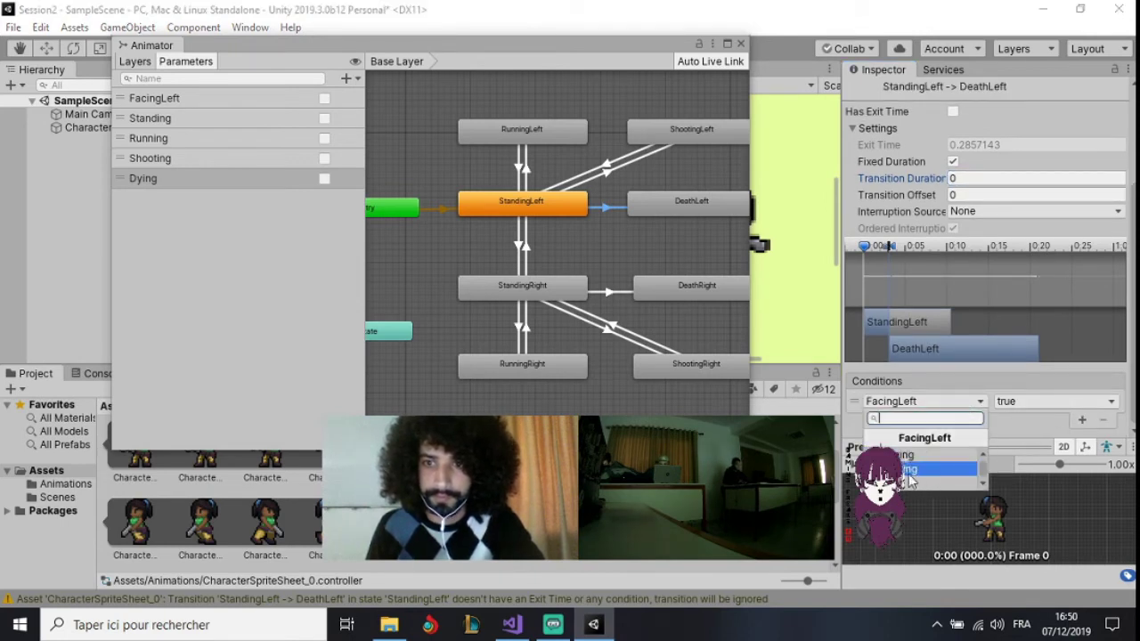
scroll(926, 473, "down", 1)
left_click(927, 474)
left_click(1086, 419)
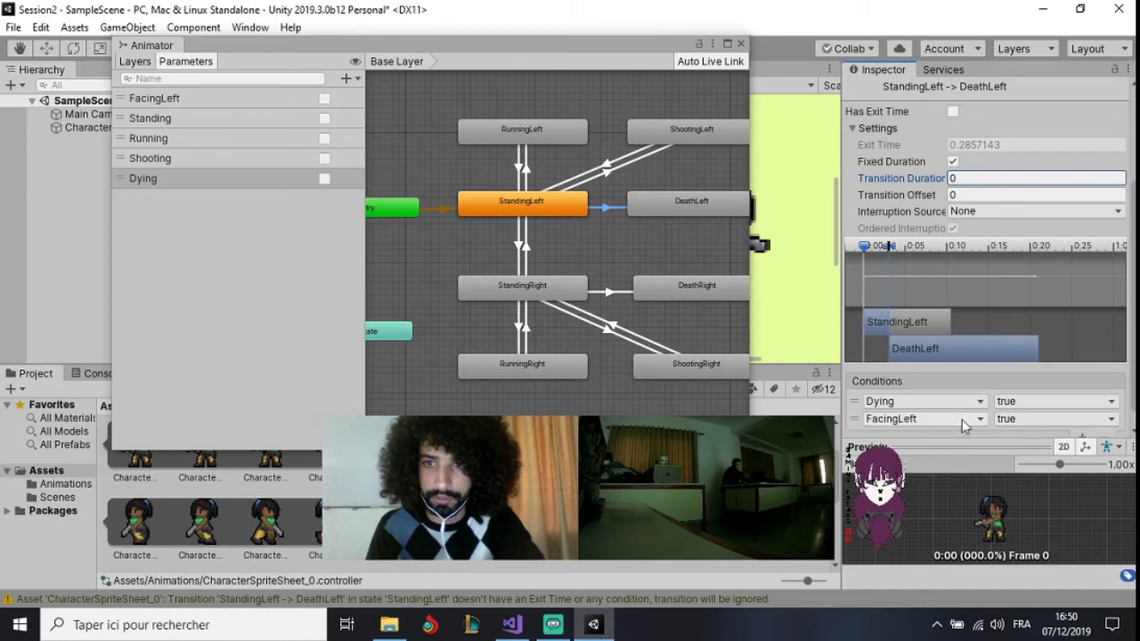
left_click(962, 420)
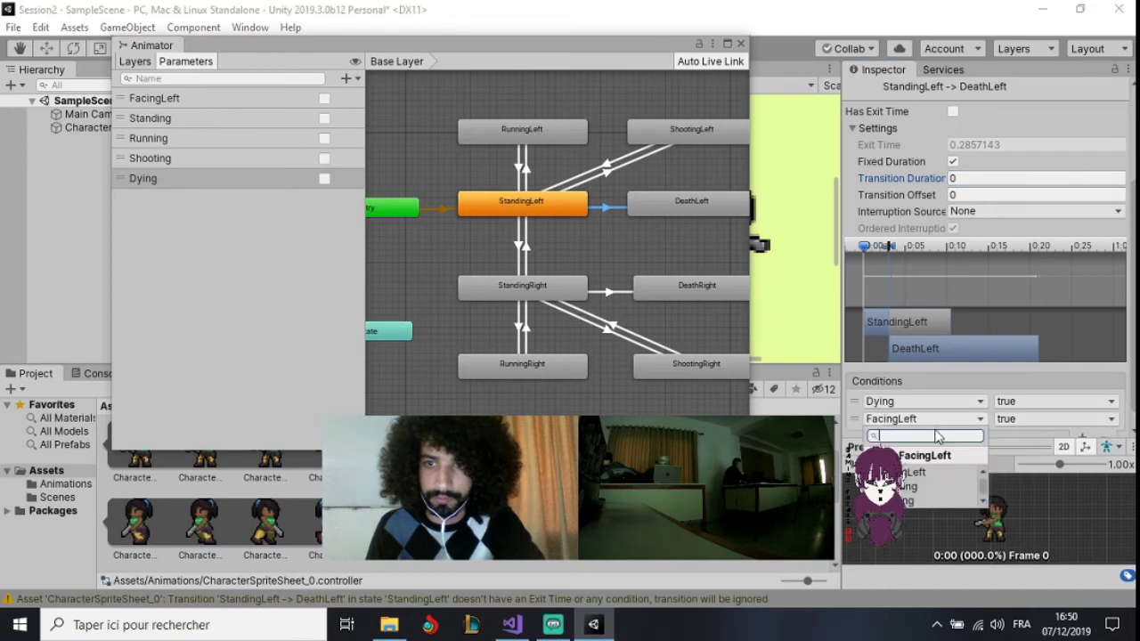
left_click(927, 487)
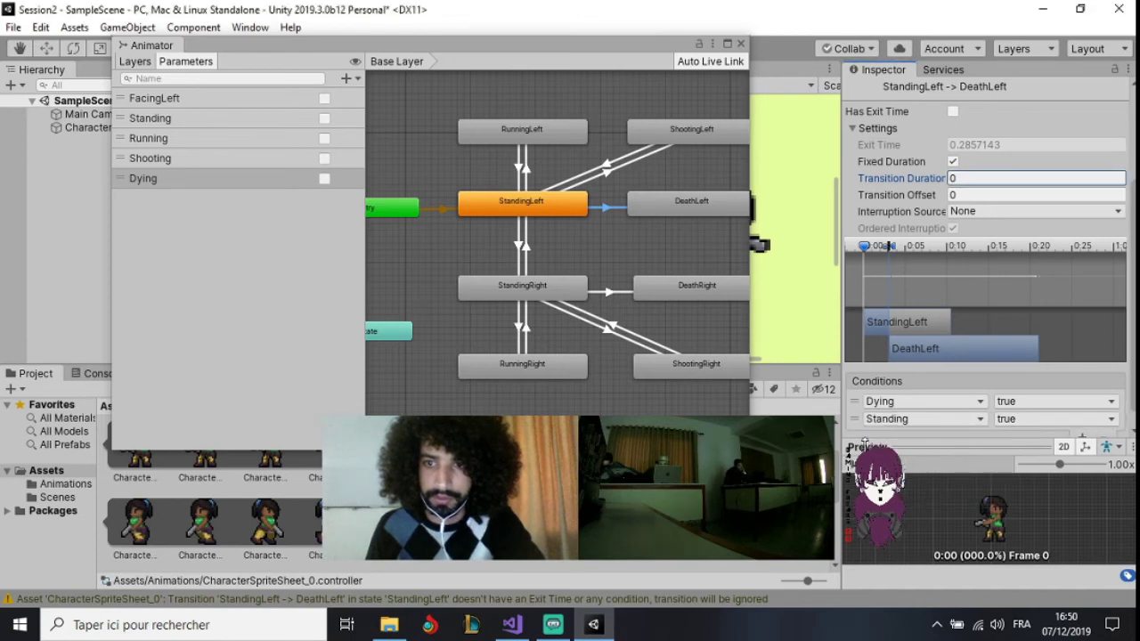
left_click(1033, 419)
left_click(1036, 450)
left_click(684, 265)
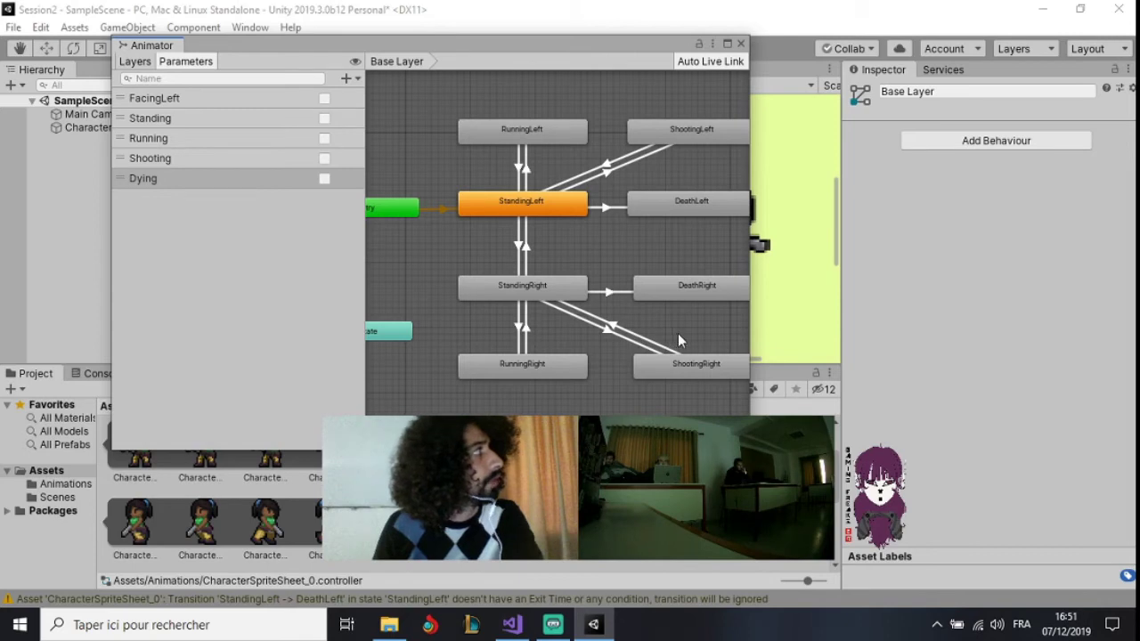
Turn off exit time on StandingRight→DeathRight and set its duration to 0
left_click(608, 299)
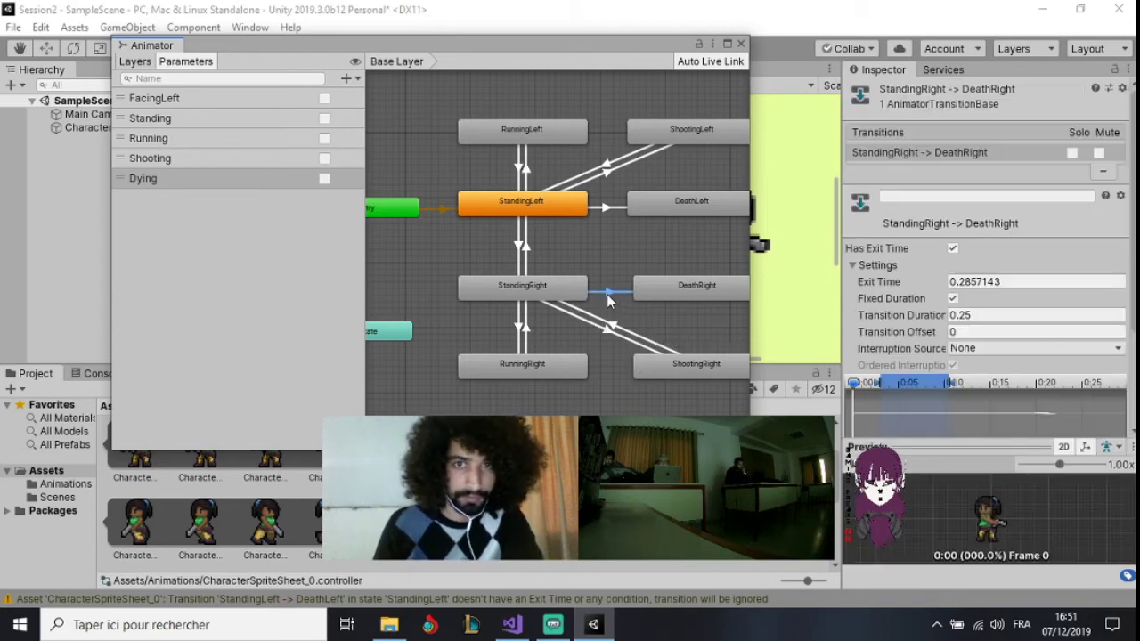
left_click(953, 249)
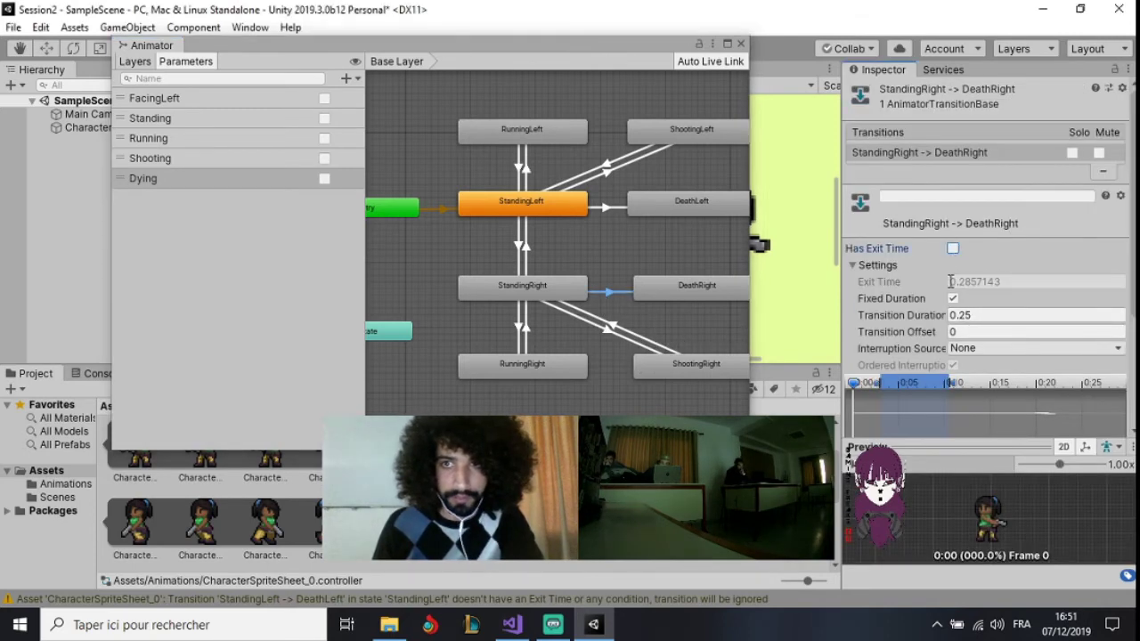
left_click(982, 315)
type("0")
scroll(1042, 332, "down", 3)
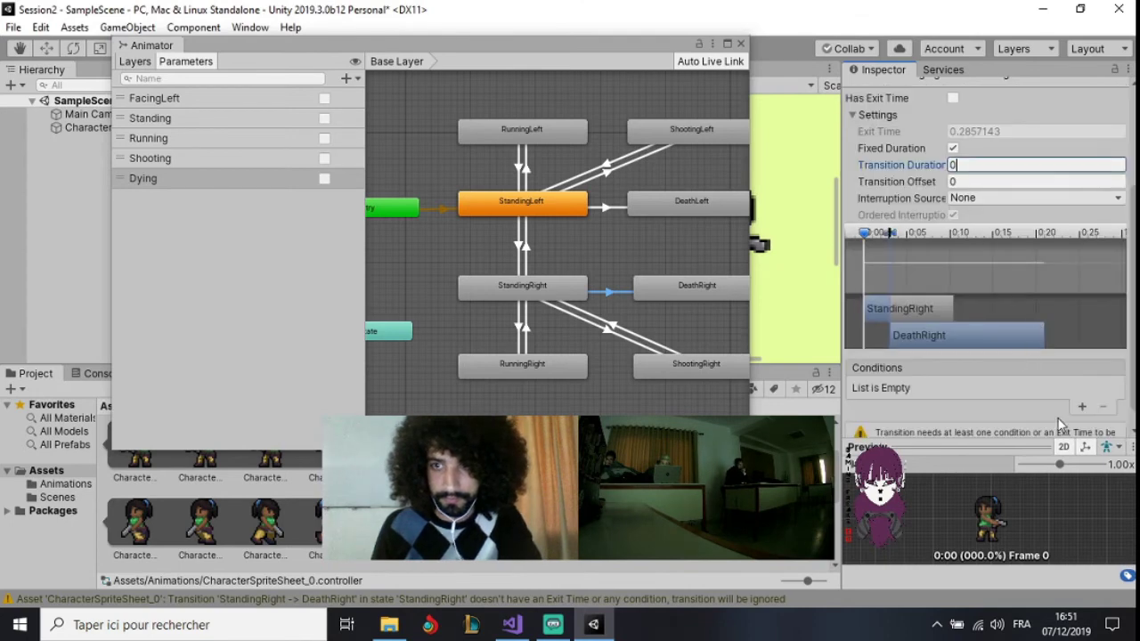
Add conditions Standing false and Dying true to StandingRight→DeathRight
left_click(1082, 406)
left_click(971, 403)
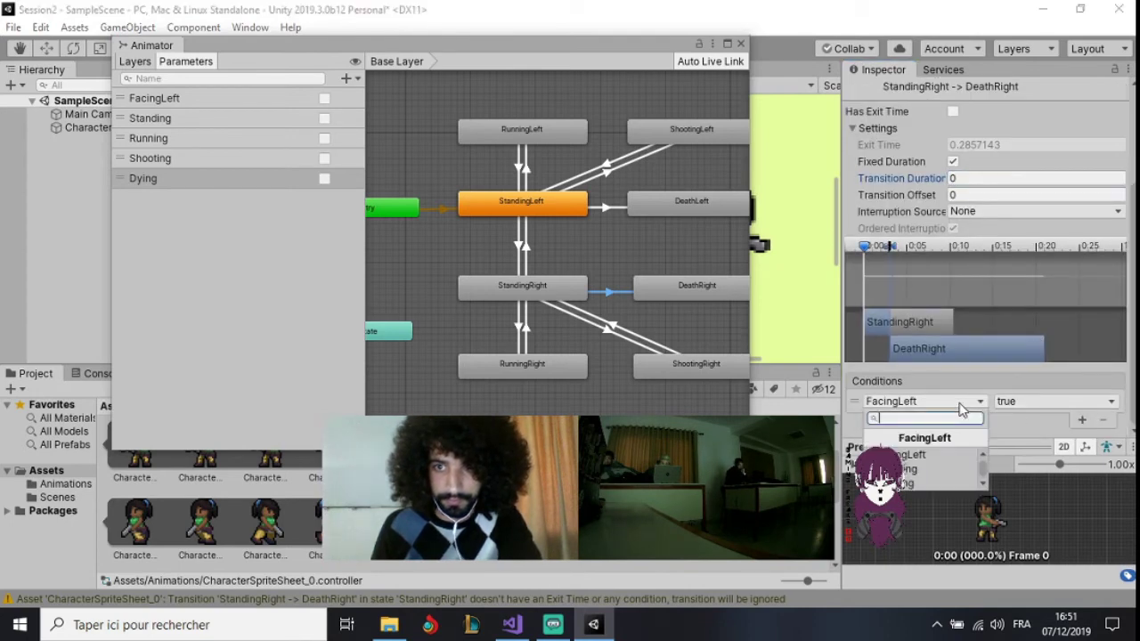
left_click(946, 477)
left_click(1020, 402)
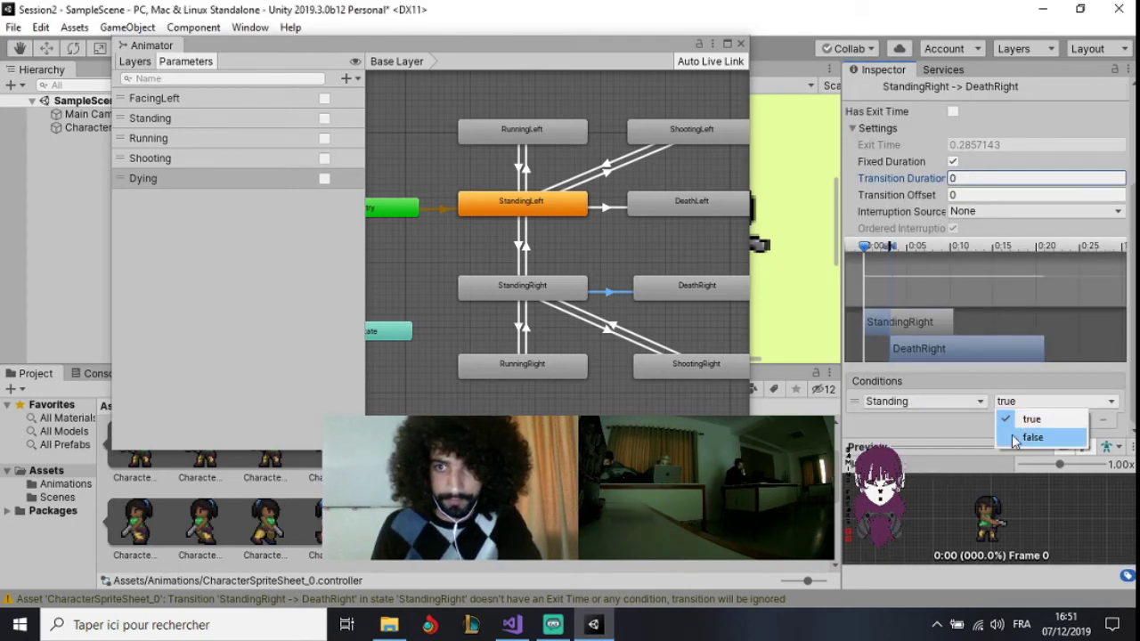
left_click(1017, 437)
left_click(1081, 419)
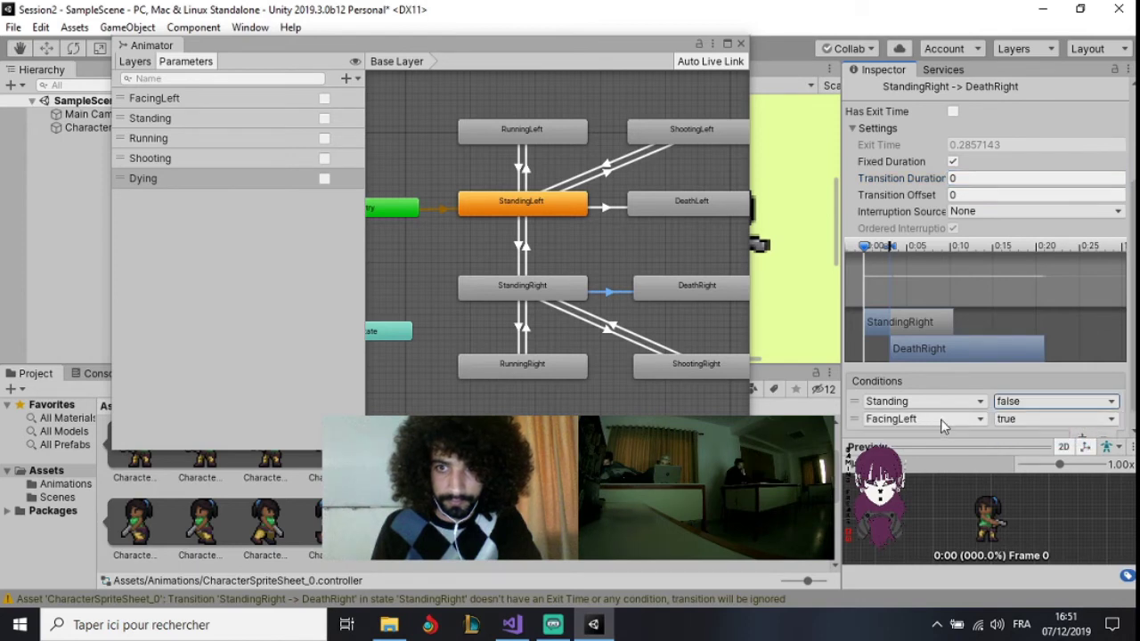
left_click(942, 420)
left_click(920, 503)
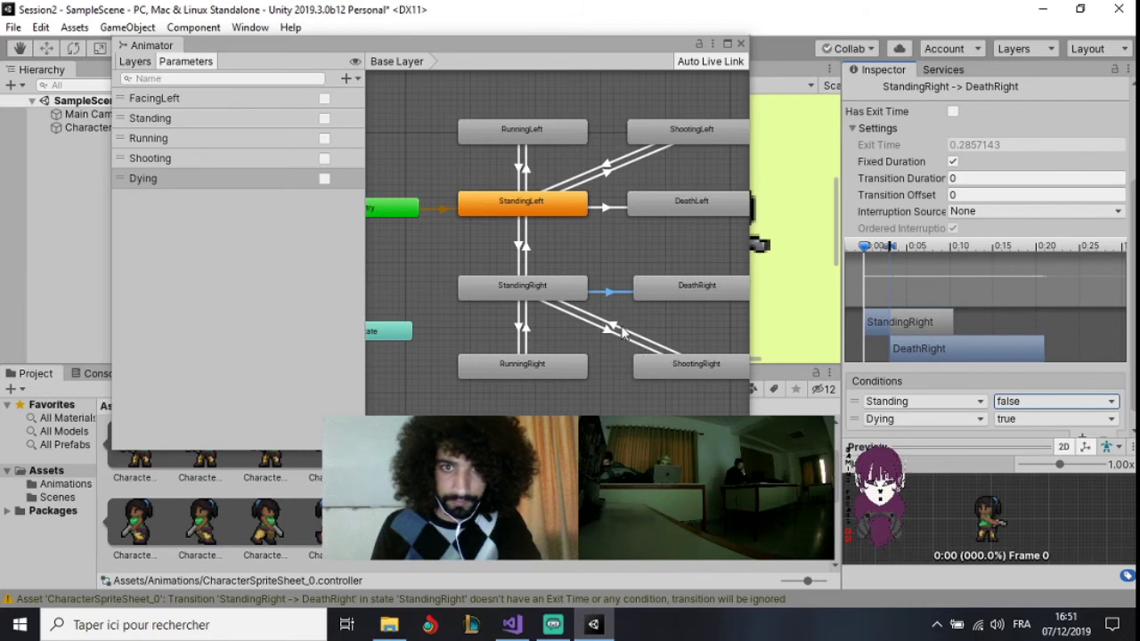
left_click(623, 331)
Make ShootingRight→StandingRight instant, duration 0, requiring Standing true and Shooting false
left_click(953, 111)
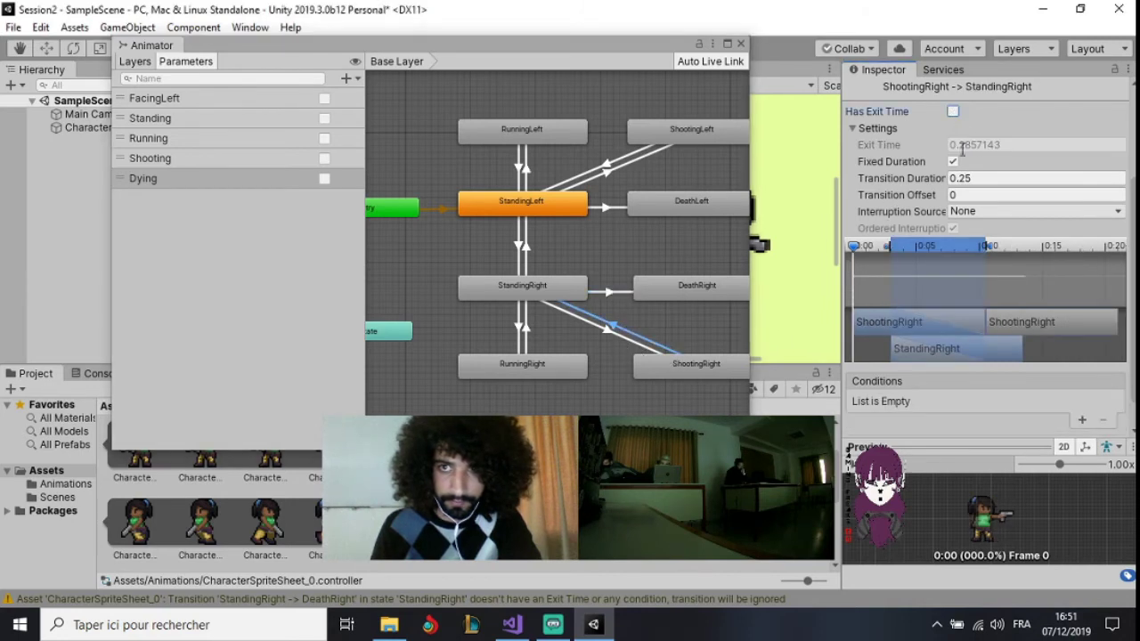
left_click(915, 179)
type("0")
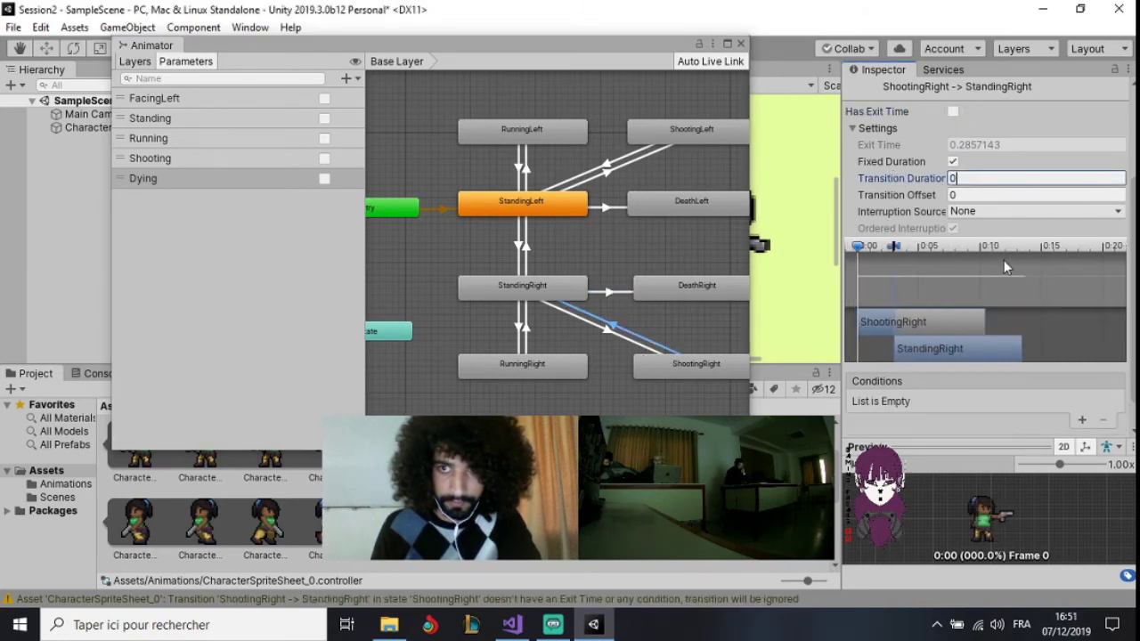
left_click(1081, 421)
left_click(923, 403)
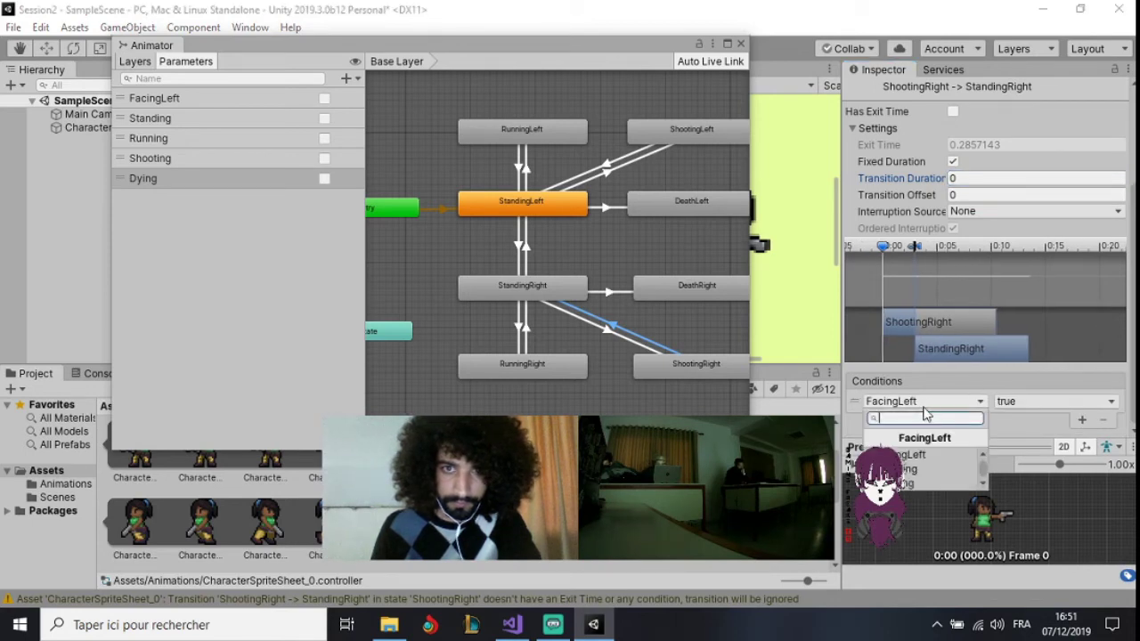
left_click(913, 472)
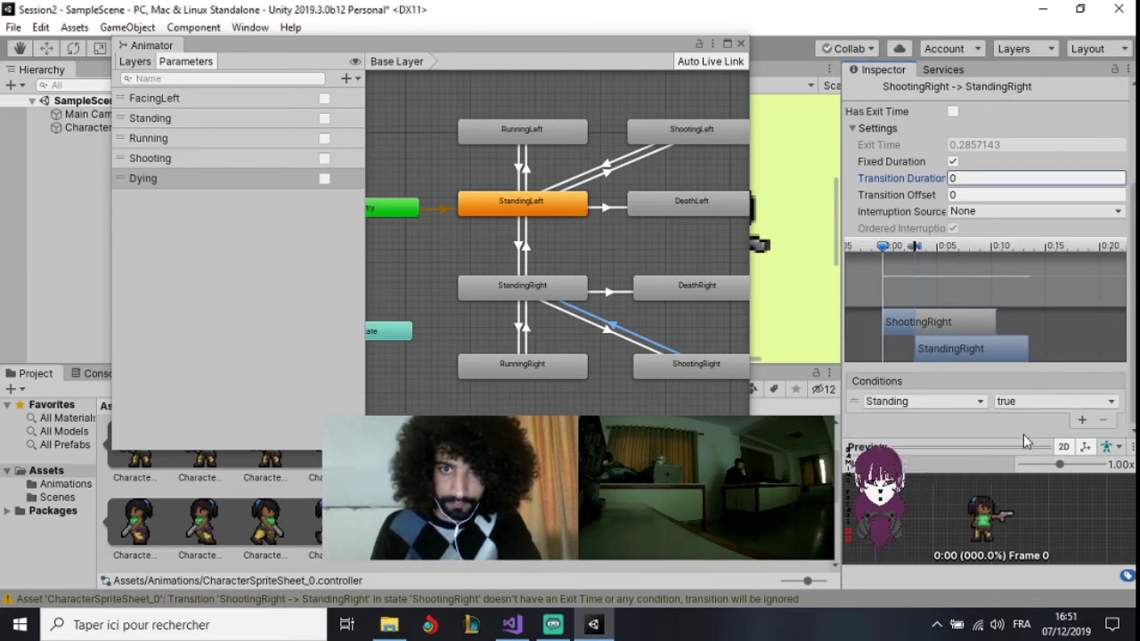
left_click(1083, 422)
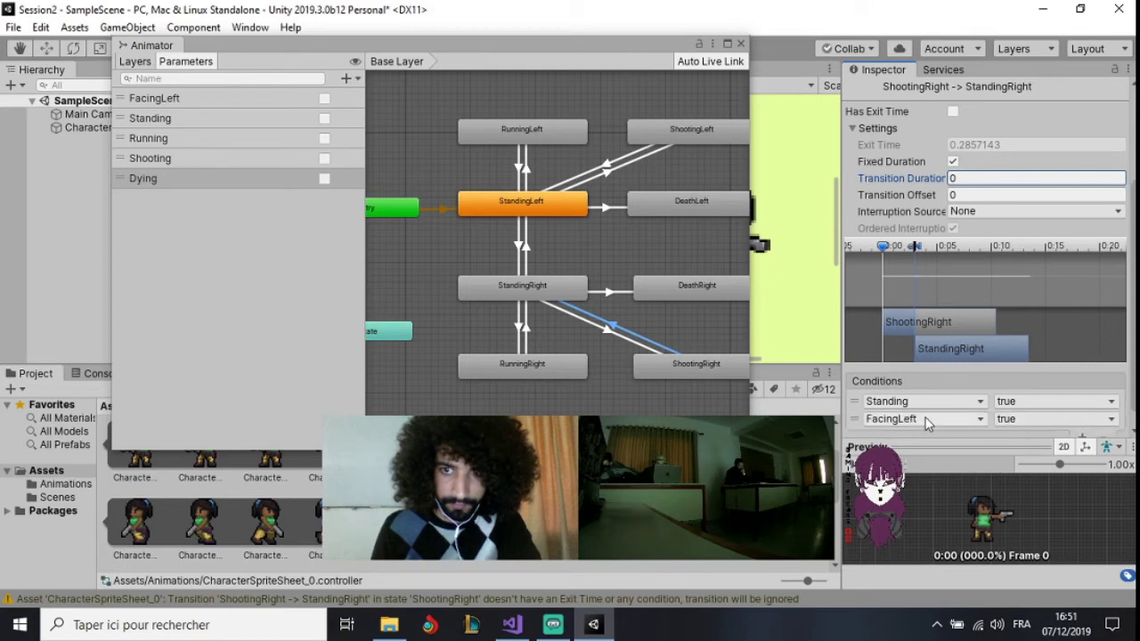
left_click(920, 421)
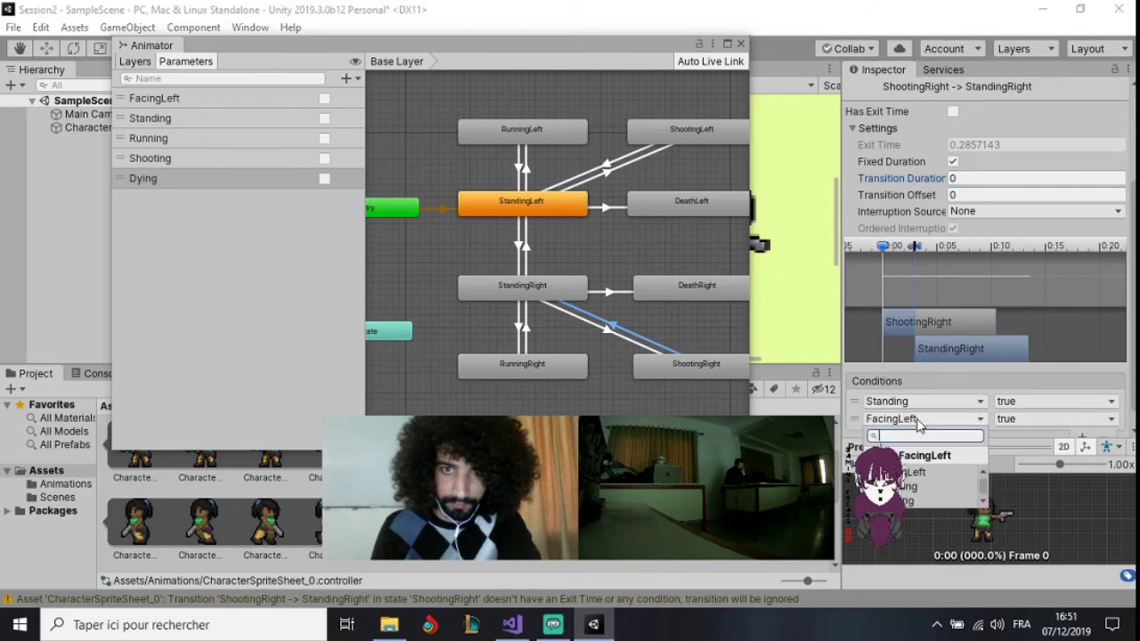
left_click(913, 490)
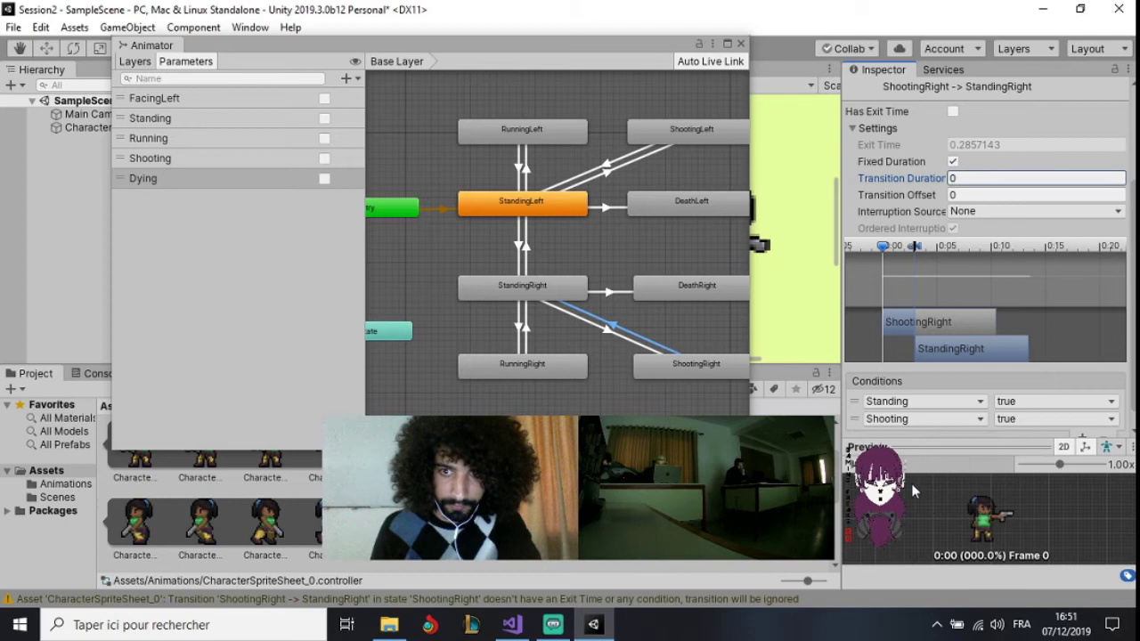
left_click(1051, 420)
left_click(1033, 456)
Turn off exit time on StandingRight→ShootingRight and set its duration to 0
left_click(609, 338)
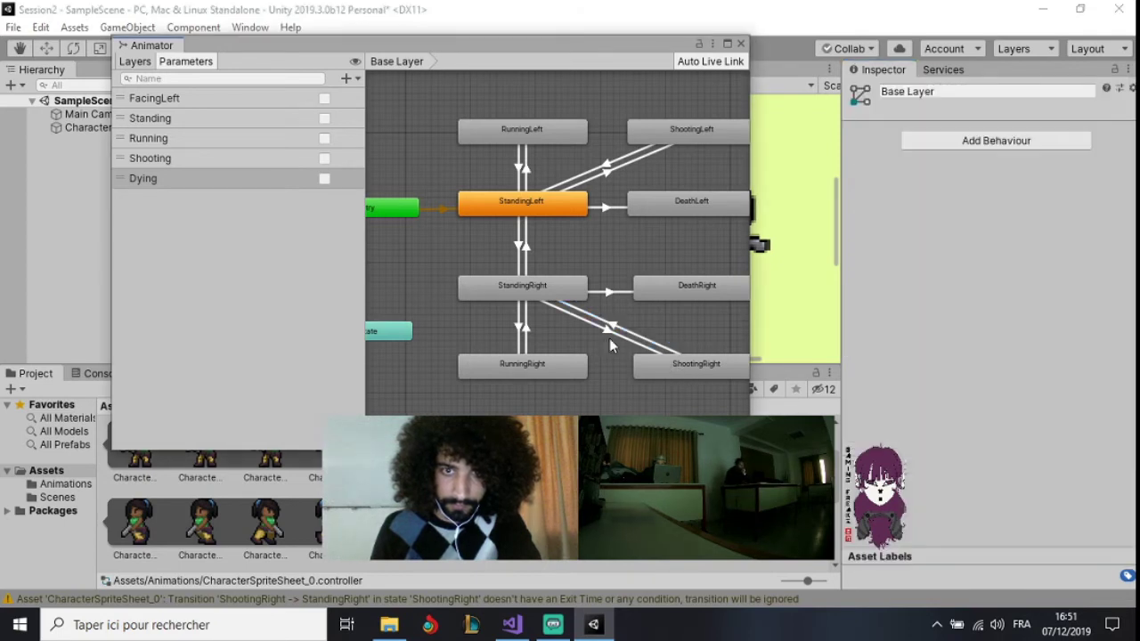
left_click(608, 328)
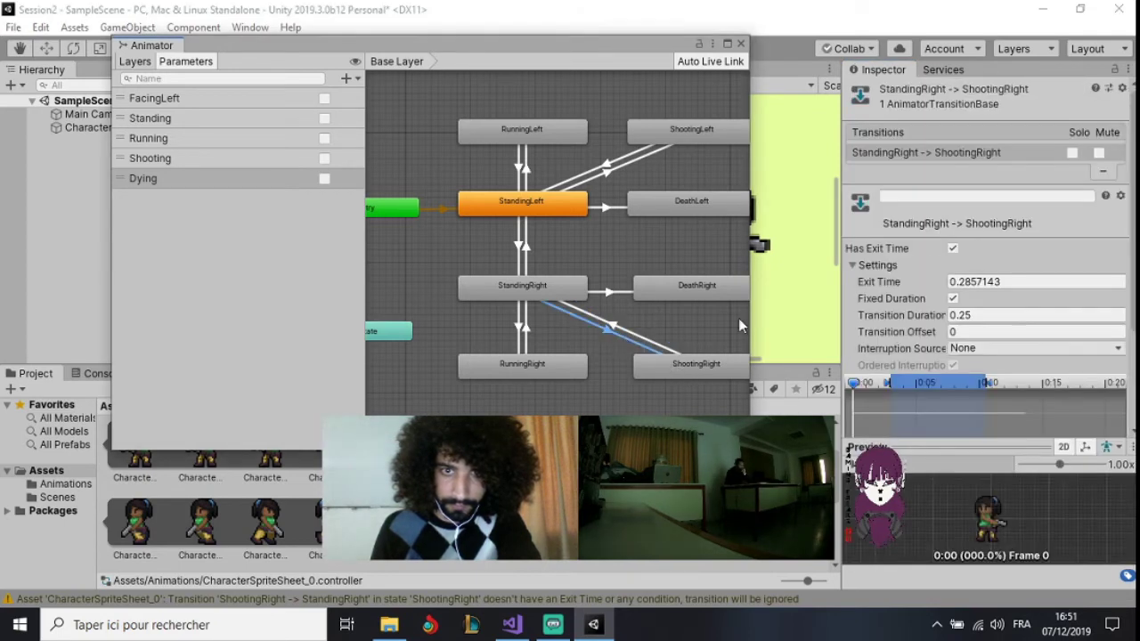
left_click(951, 249)
left_click(975, 315)
type("0")
scroll(999, 351, "down", 3)
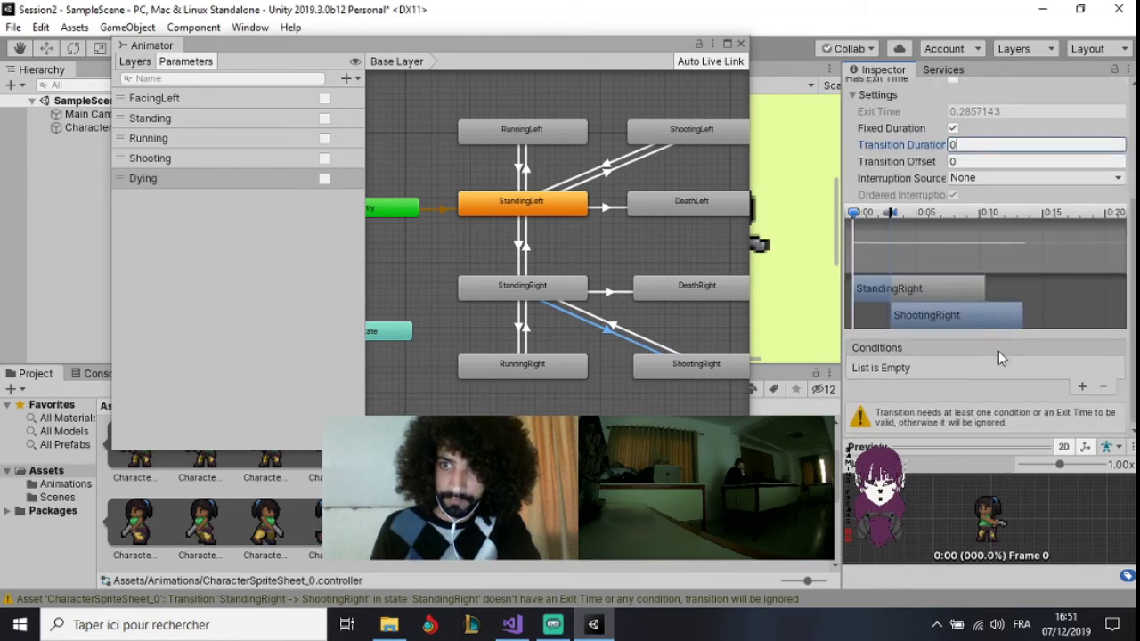
Add conditions Standing false and Shooting true to StandingRight→ShootingRight
left_click(1080, 385)
left_click(946, 403)
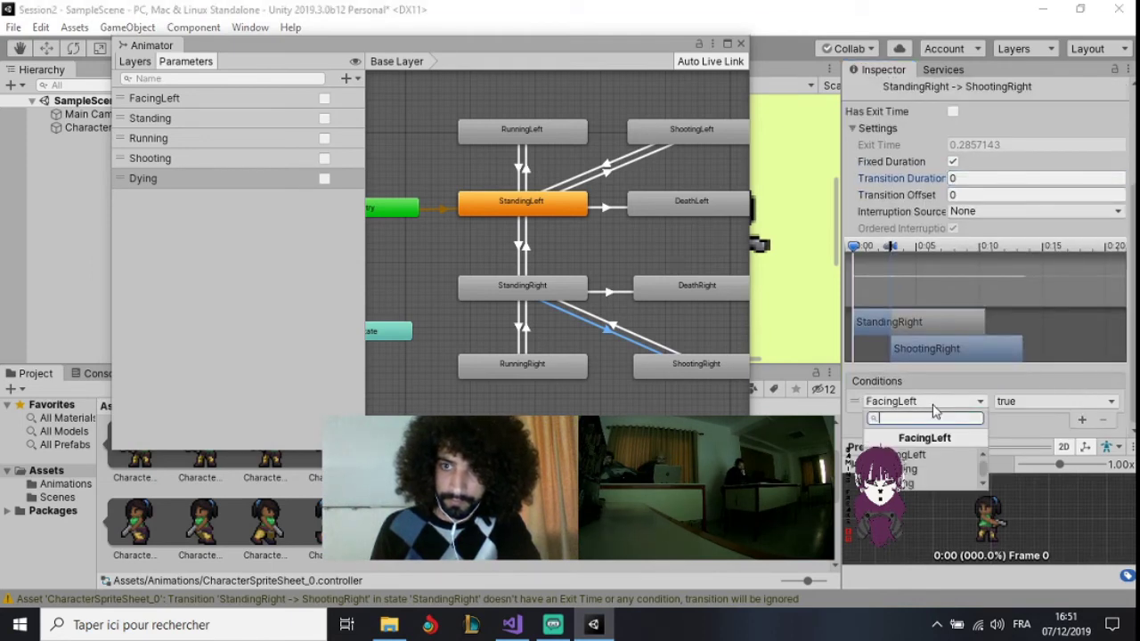
left_click(906, 462)
left_click(1011, 403)
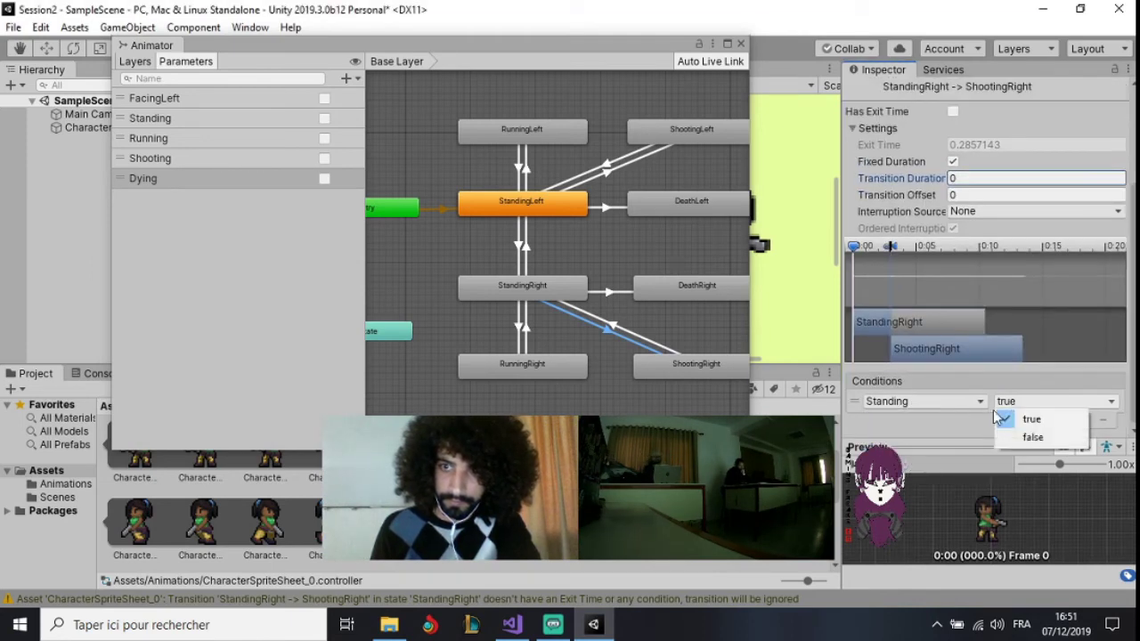
left_click(1033, 438)
left_click(1080, 420)
left_click(927, 419)
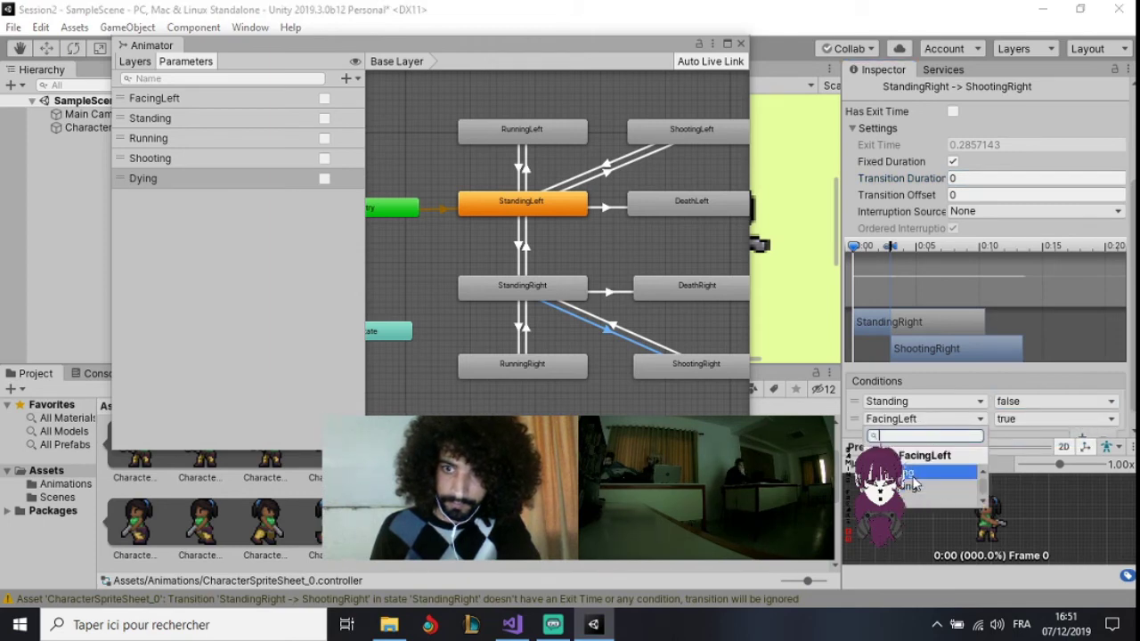
left_click(913, 489)
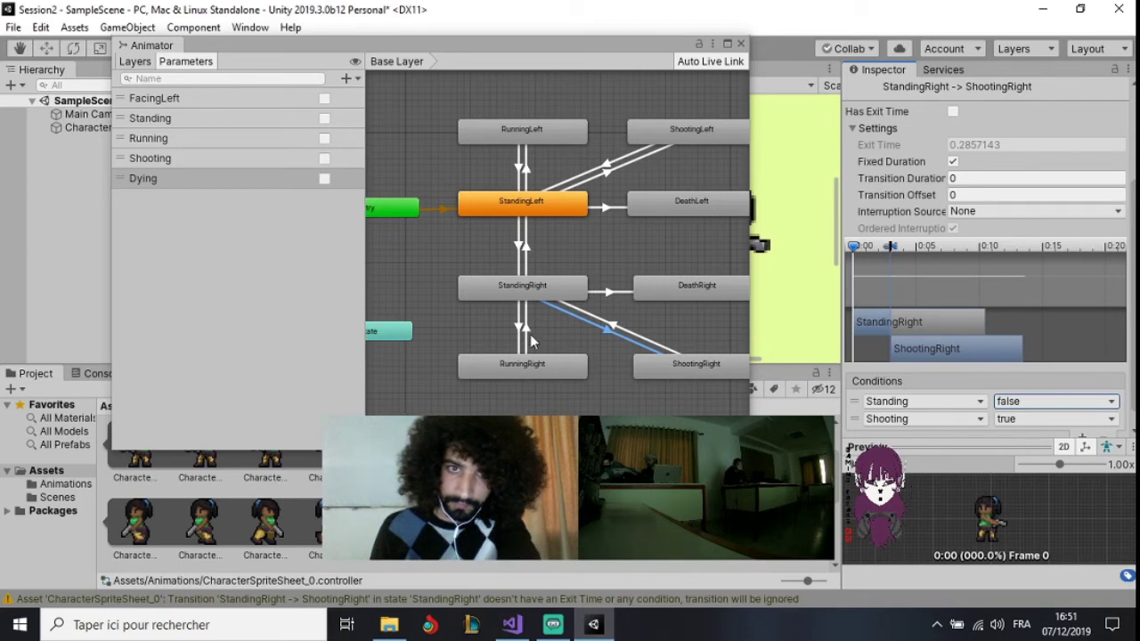
left_click(523, 328)
Make RunningRight→StandingRight instant, duration 0, with a Standing condition and Running false
left_click(952, 248)
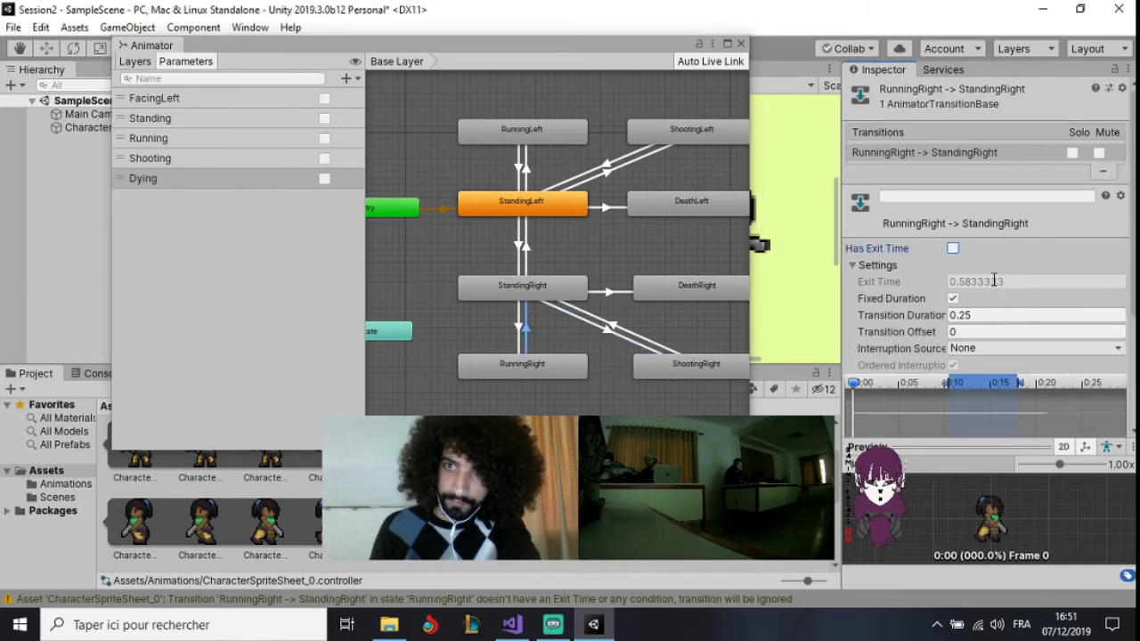
double_click(993, 315)
type("0")
scroll(984, 297, "down", 3)
left_click(1085, 406)
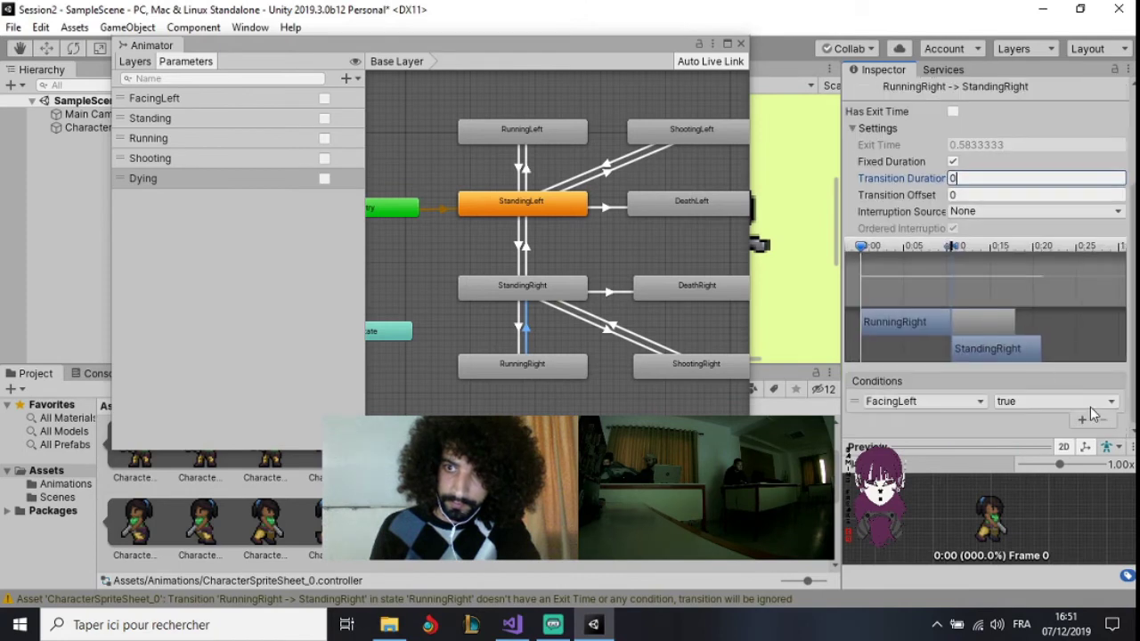
left_click(949, 405)
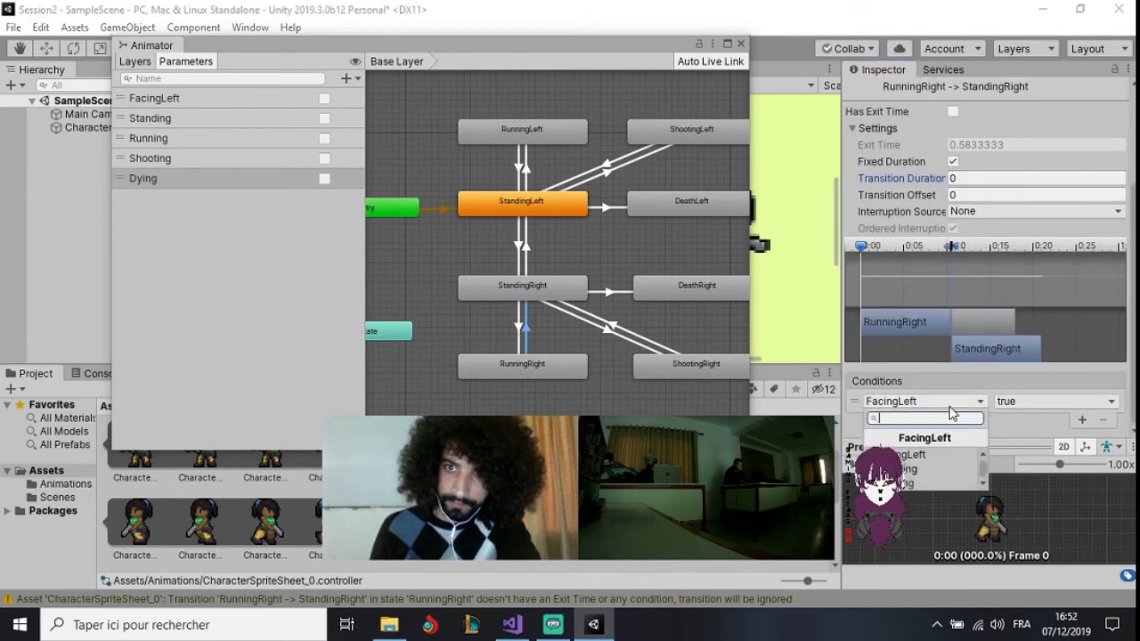
left_click(924, 470)
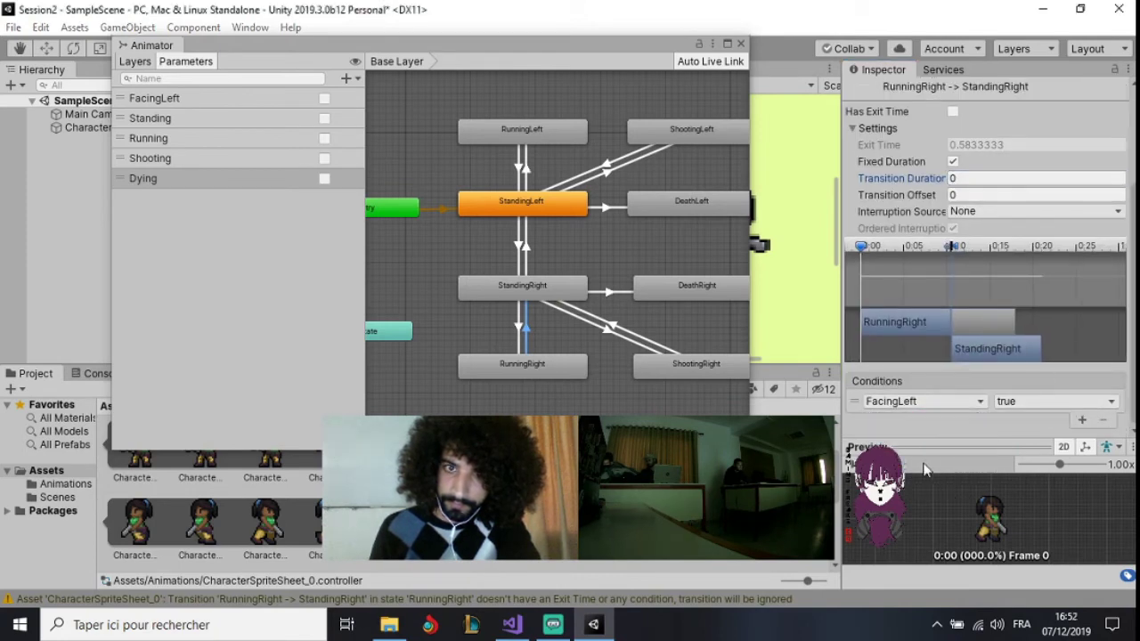
left_click(1083, 421)
left_click(942, 418)
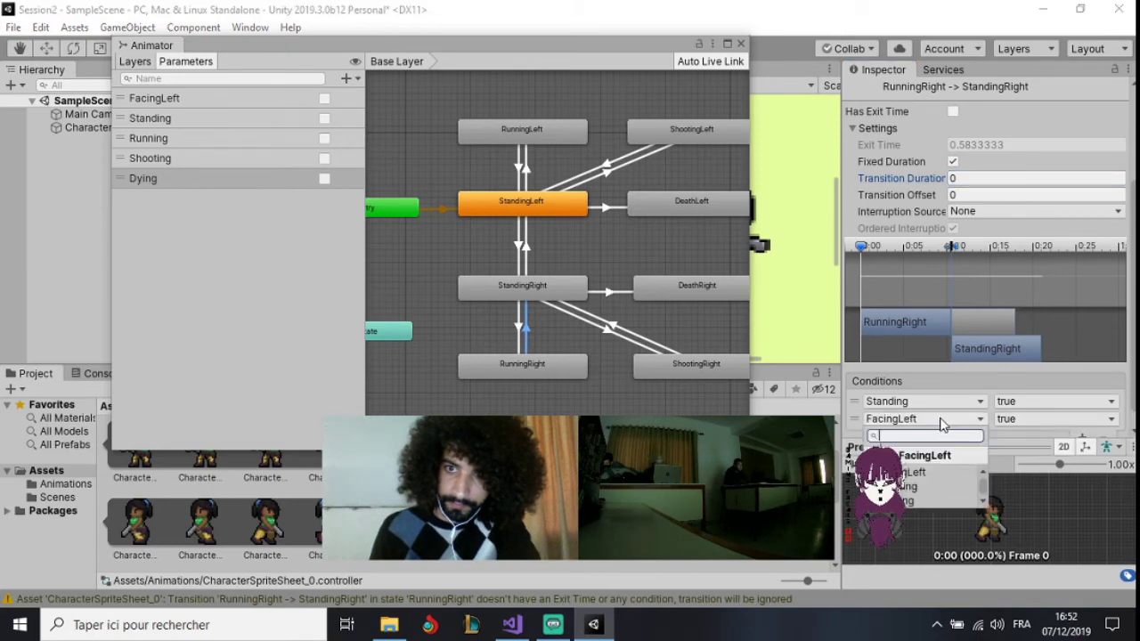
left_click(917, 472)
left_click(1040, 419)
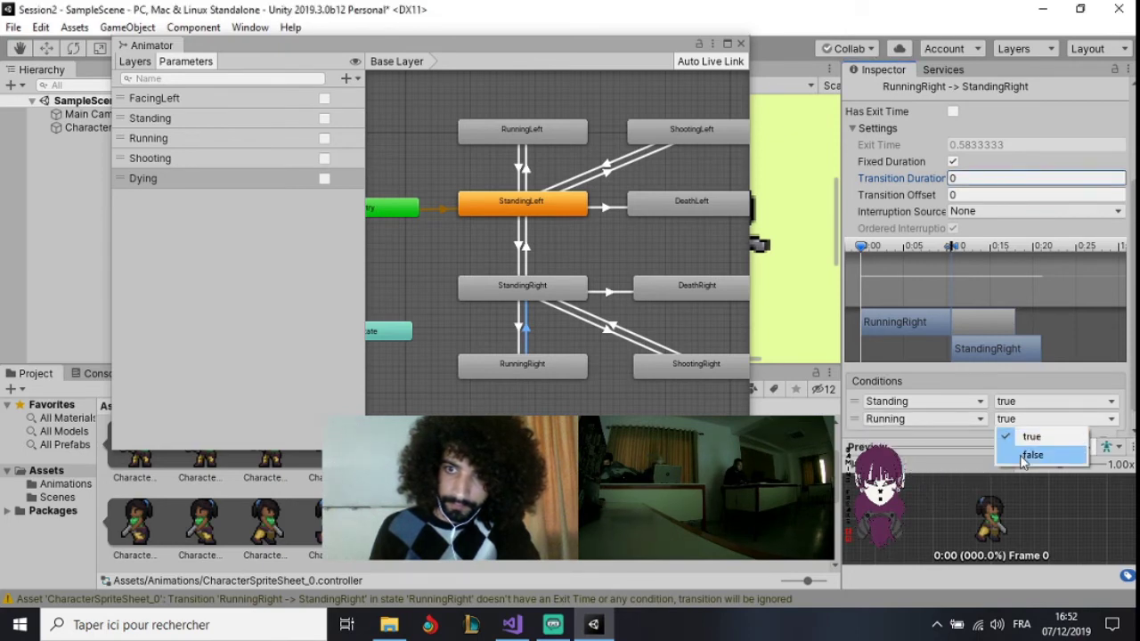
left_click(1025, 455)
Turn off exit time on StandingRight→RunningRight and set its duration to 0
left_click(519, 328)
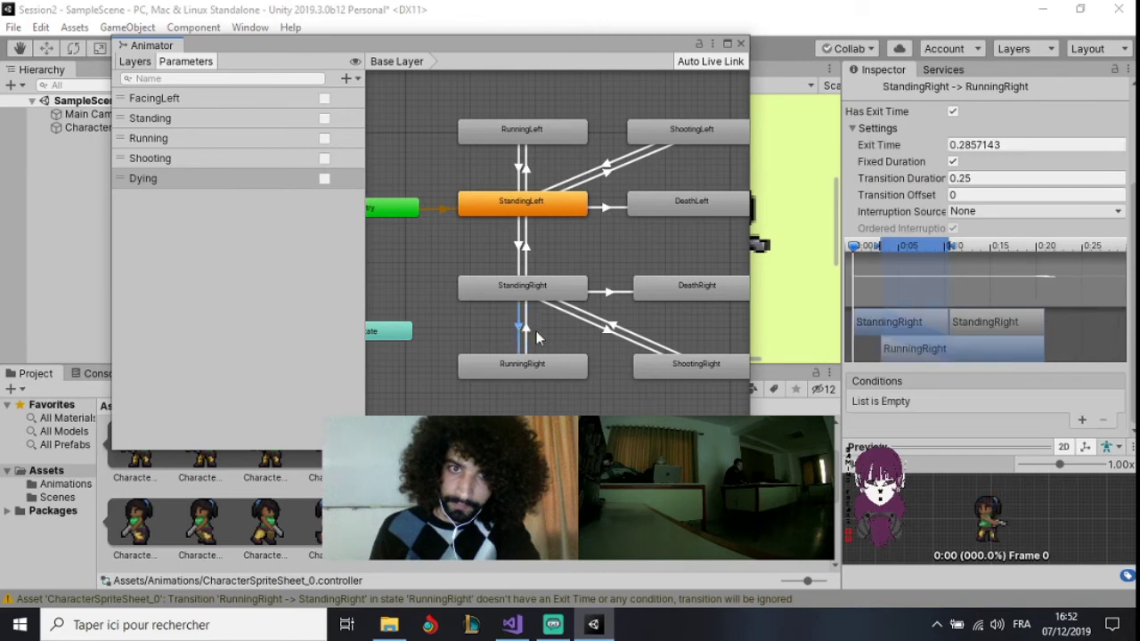
left_click(953, 111)
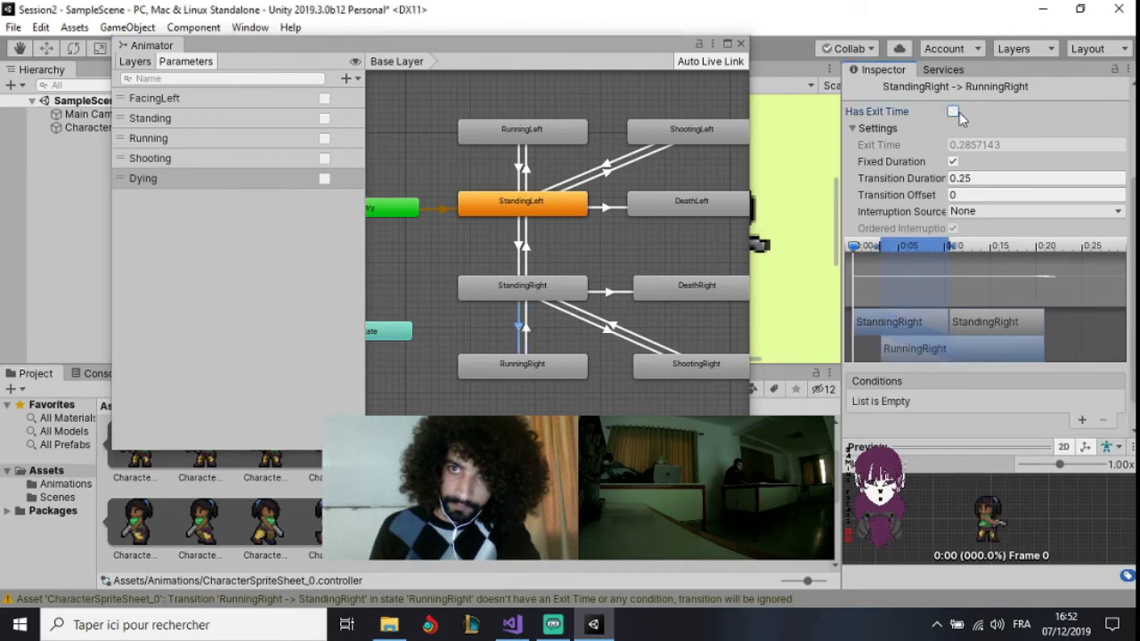
left_click(968, 178)
type("0")
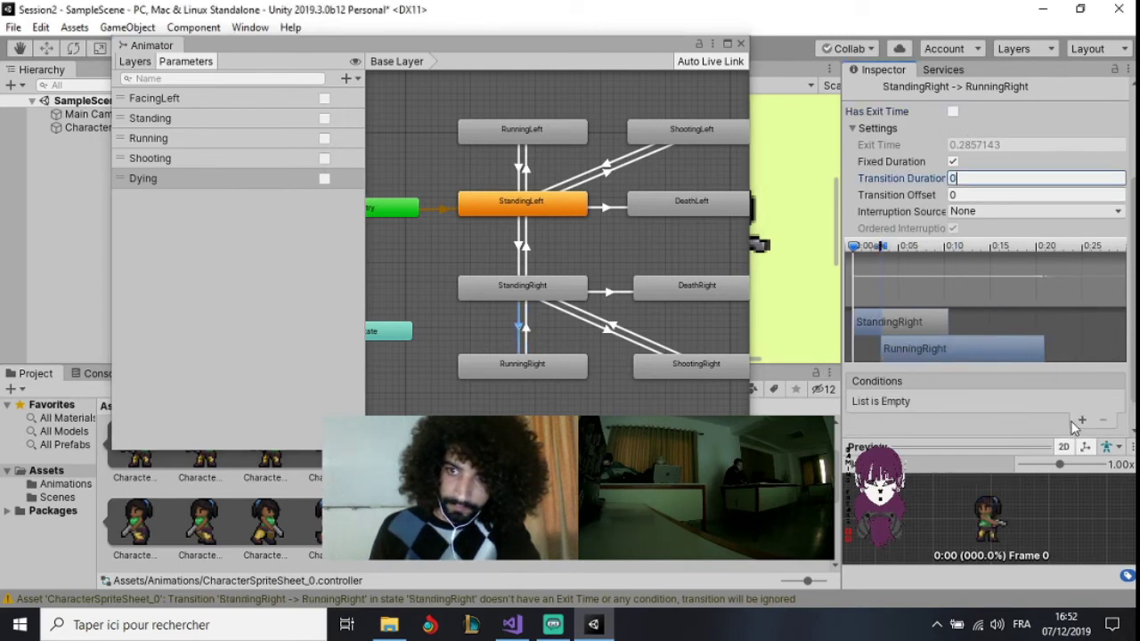
Add conditions Standing false and Running true to StandingRight→RunningRight
left_click(1081, 420)
left_click(924, 401)
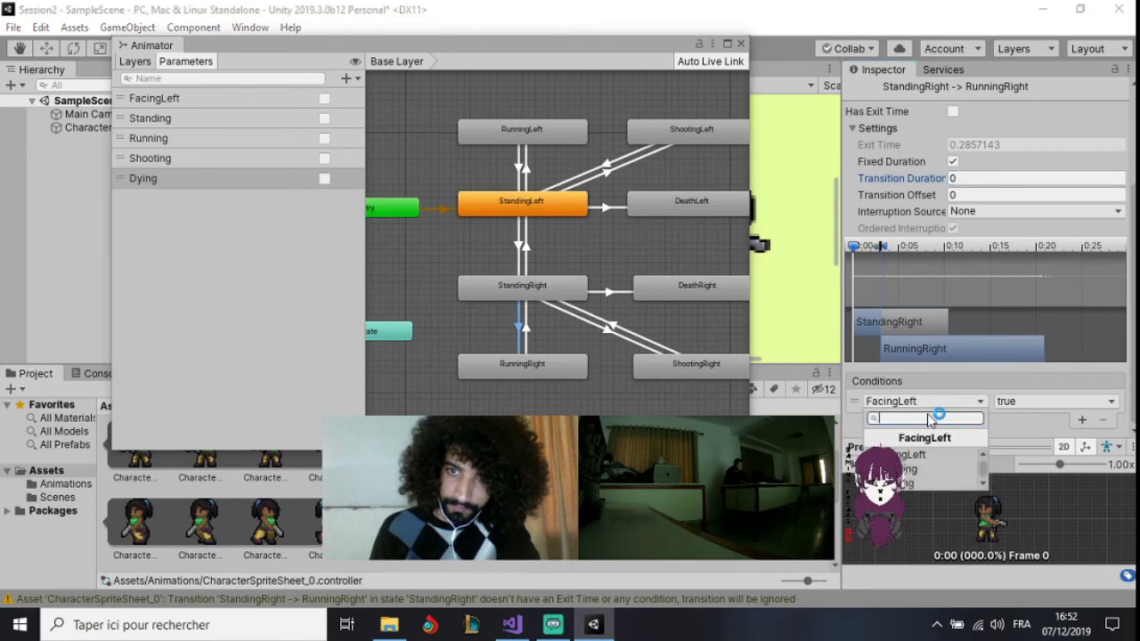
left_click(914, 470)
left_click(1034, 406)
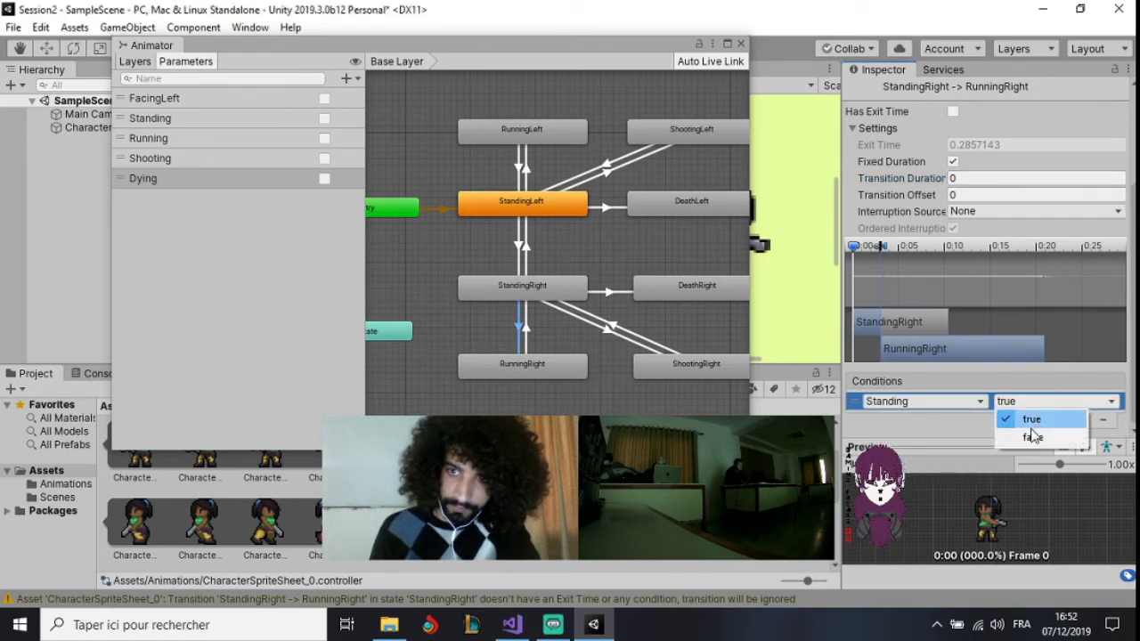
left_click(1033, 436)
left_click(1076, 420)
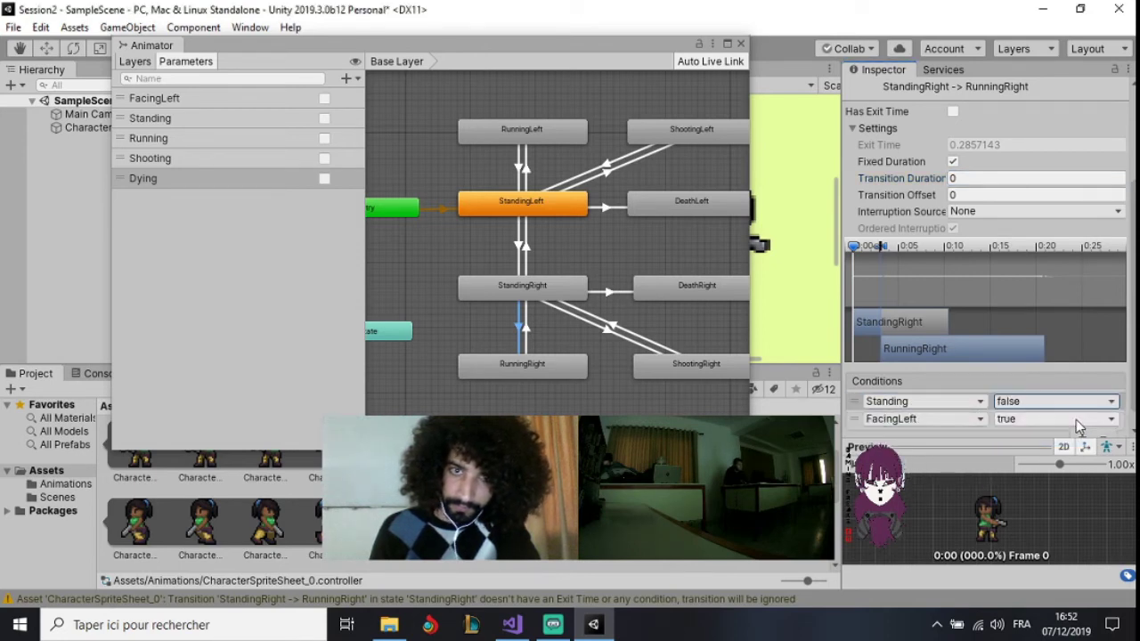
left_click(915, 422)
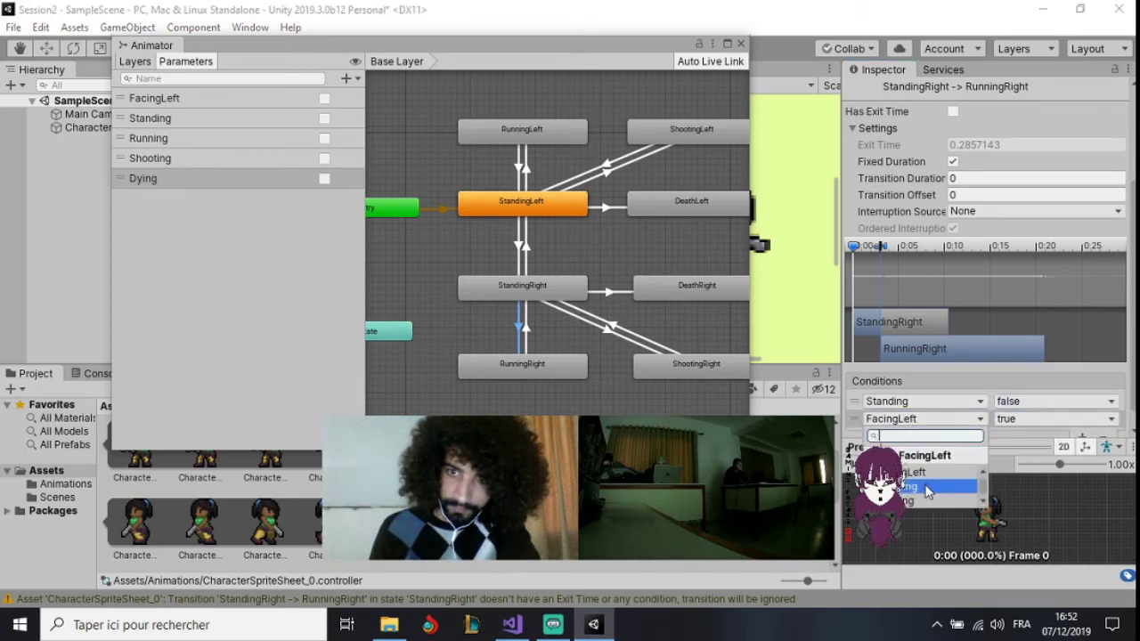
left_click(924, 500)
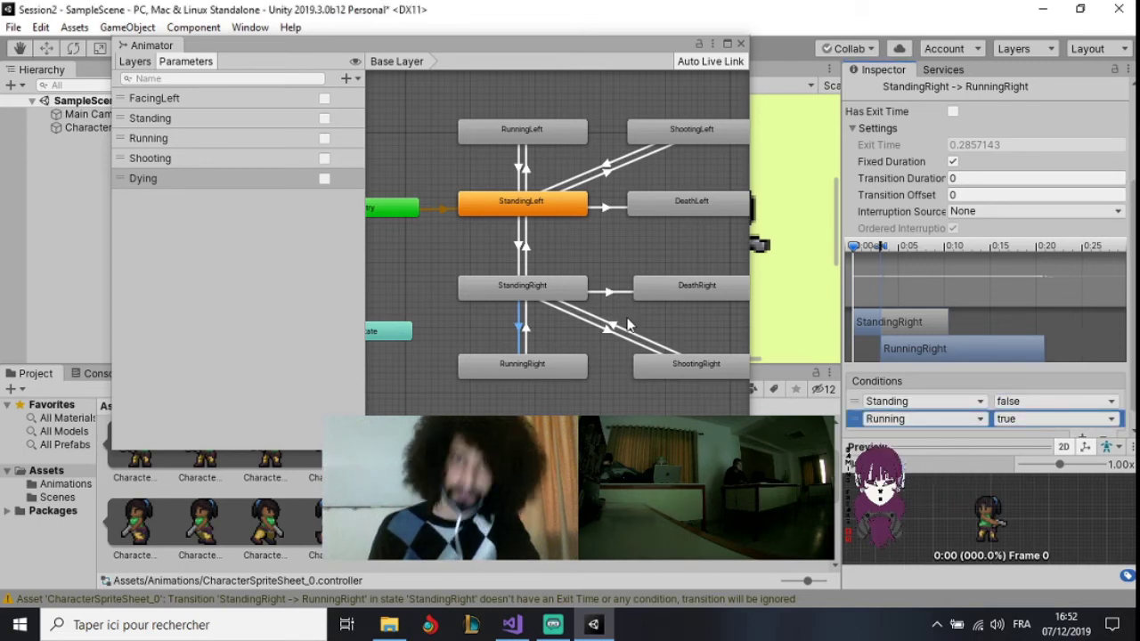
left_click(202, 269)
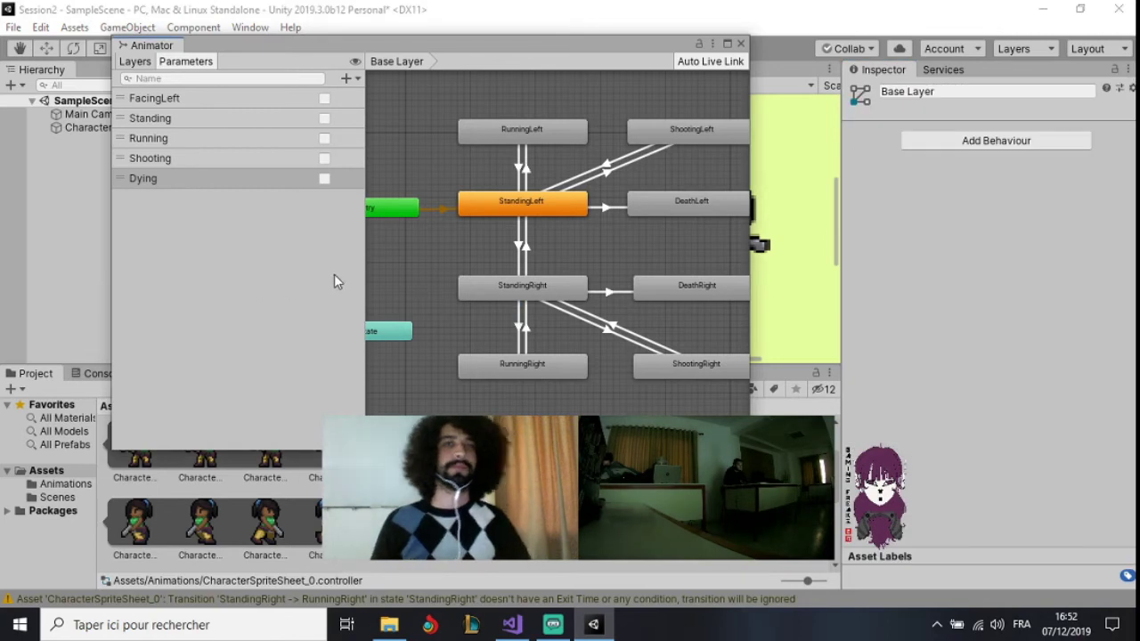
Run Play mode once with the Animator window moved aside to watch the character, then stop
left_click_drag(584, 40, 607, 143)
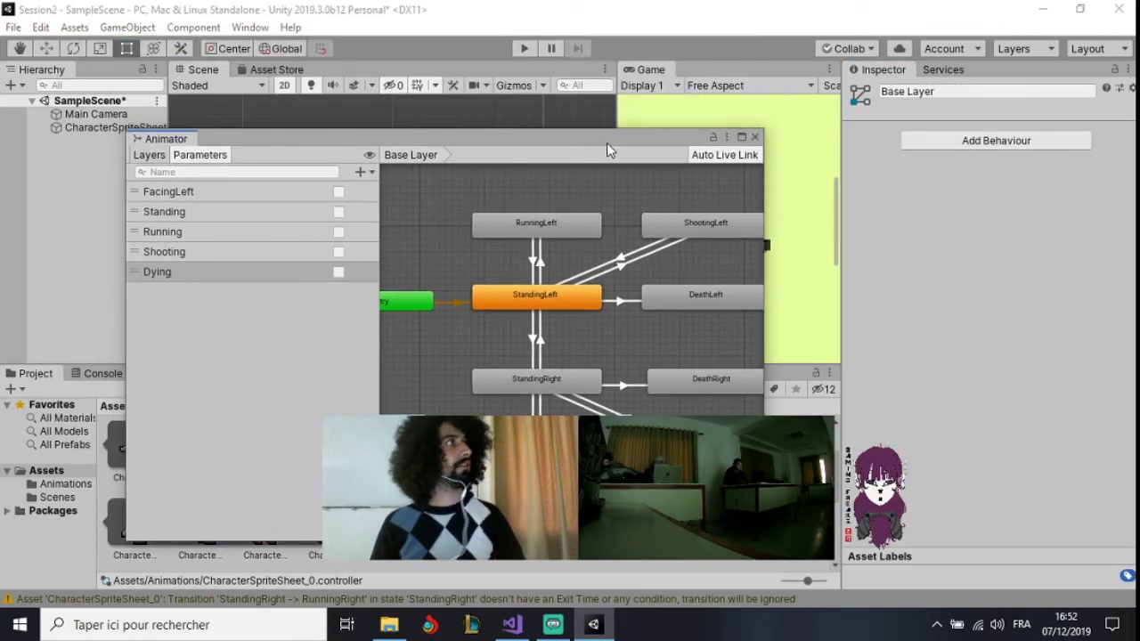
left_click(530, 51)
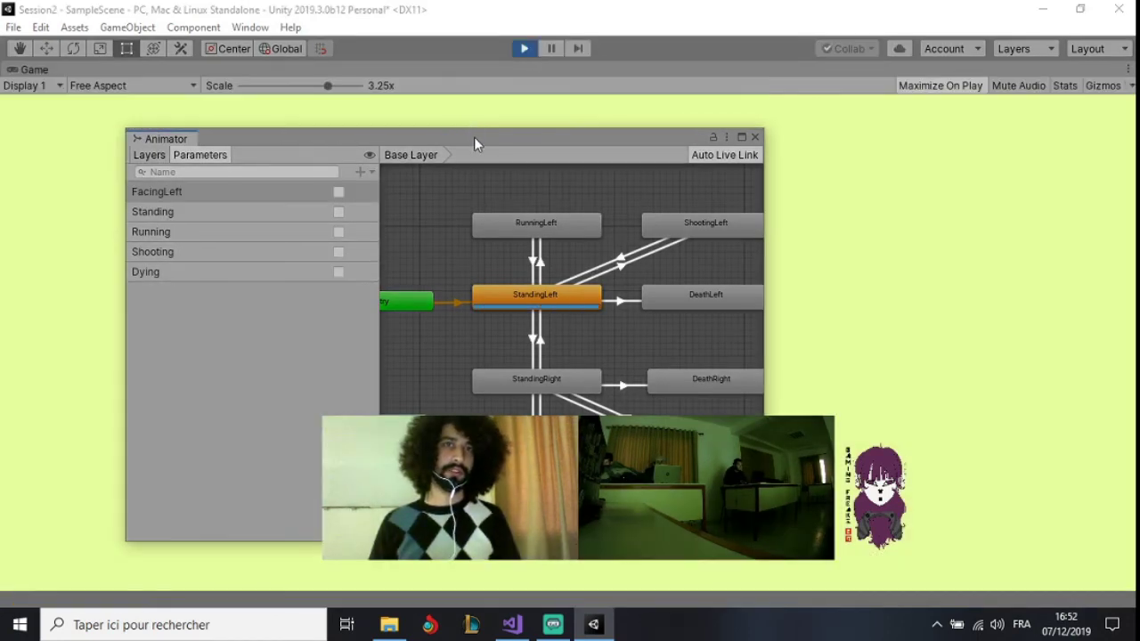
mouse_move(475, 139)
left_mouse_down()
mouse_move(1017, 115)
mouse_move(991, 126)
left_mouse_up()
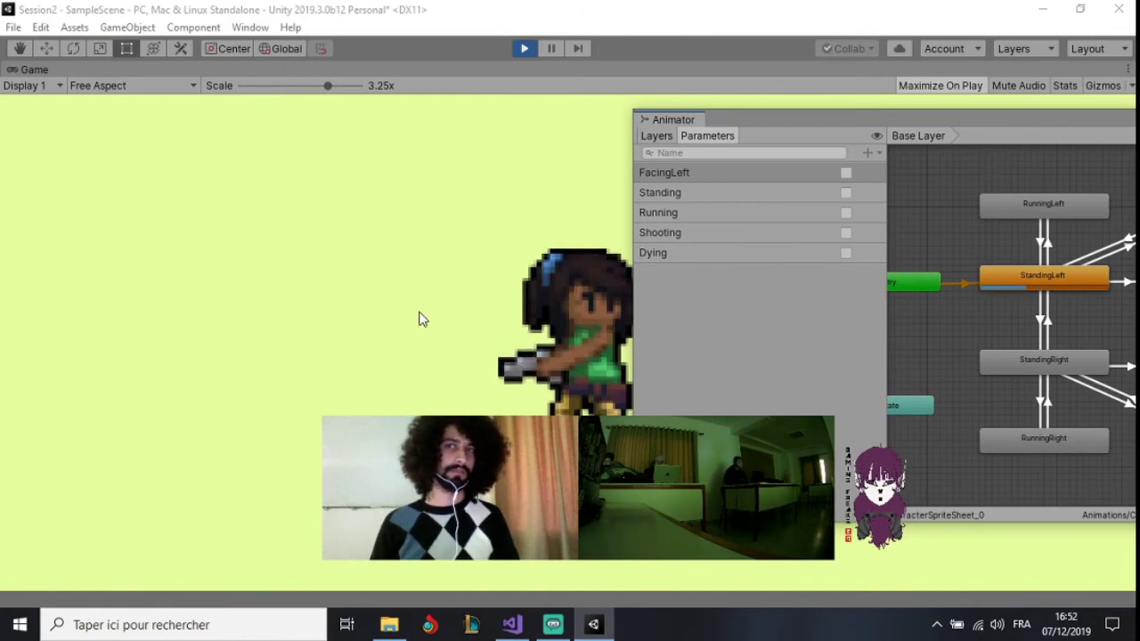
left_click(520, 53)
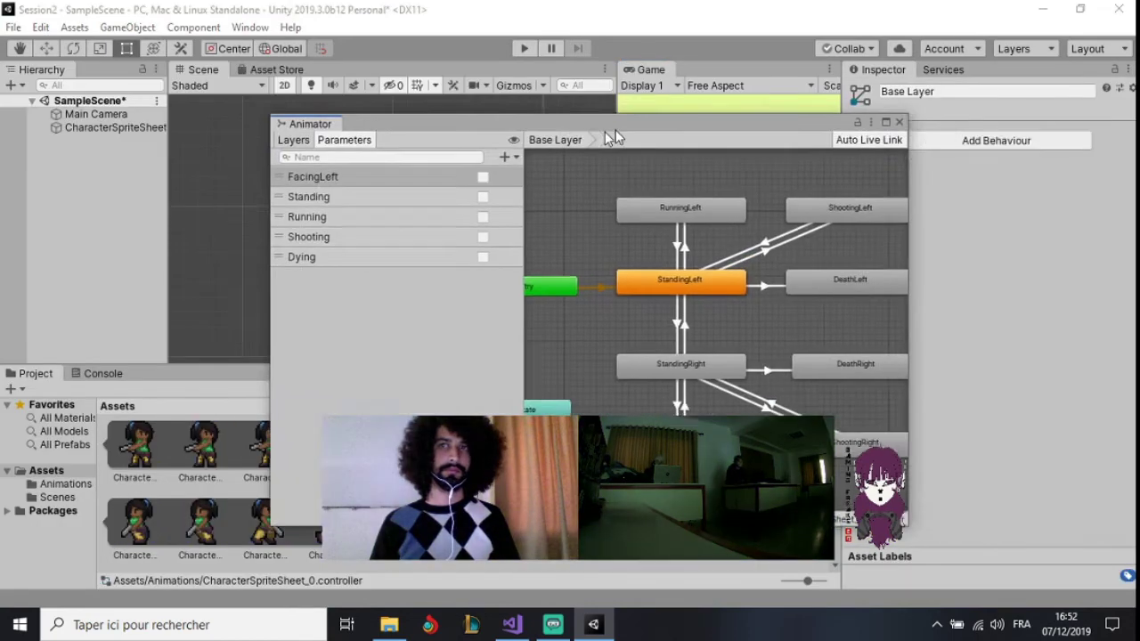
left_click_drag(604, 131, 344, 173)
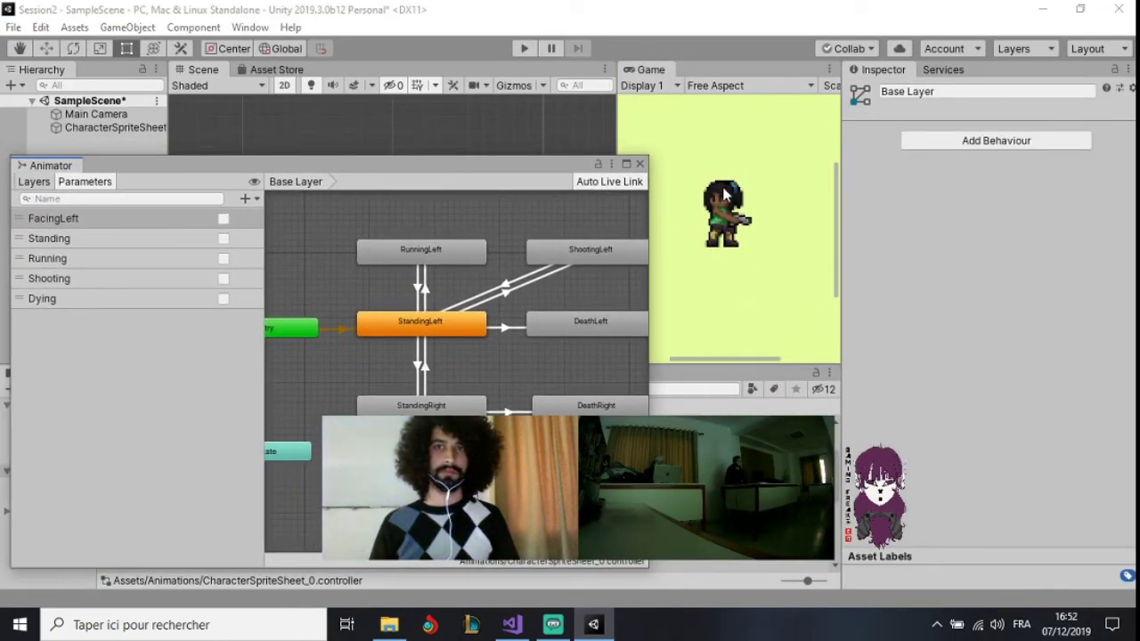
scroll(723, 196, "down", 2)
scroll(722, 199, "down", 1)
scroll(721, 203, "down", 2)
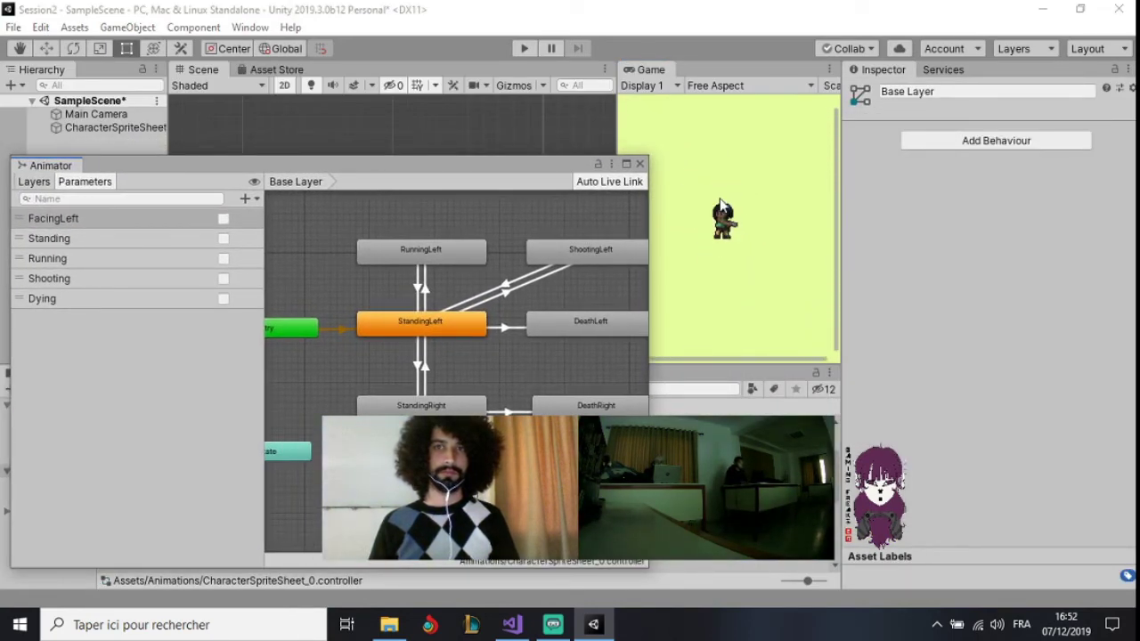
scroll(722, 205, "down", 1)
Run Play mode again to watch the character idle in StandingLeft, then stop it
left_click(525, 48)
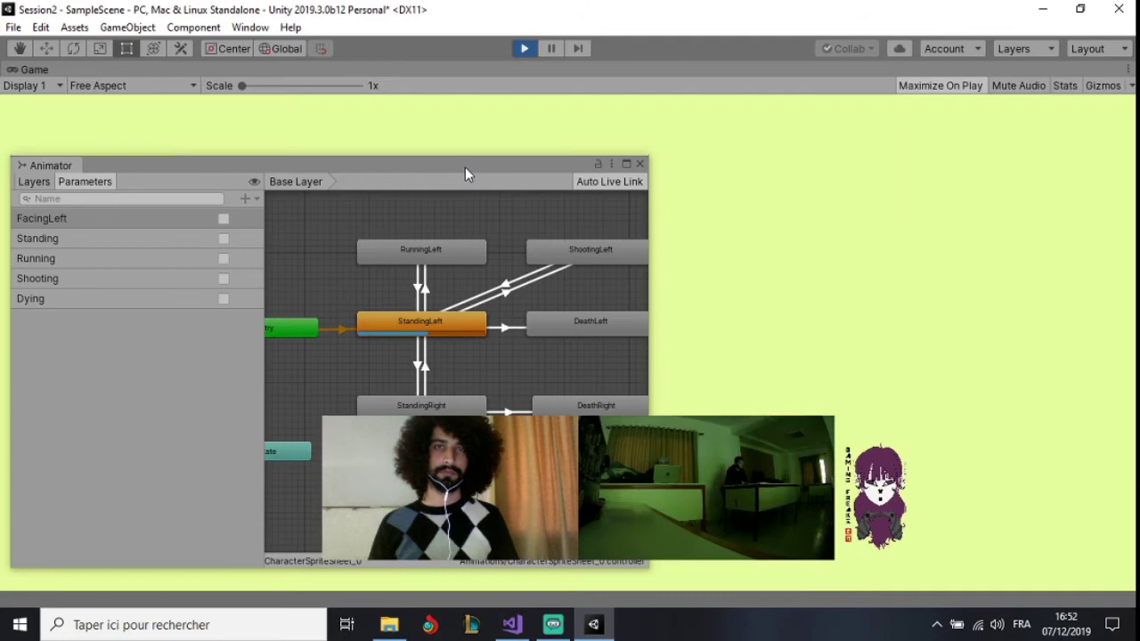
mouse_move(465, 167)
left_mouse_down()
mouse_move(1120, 260)
mouse_move(1138, 248)
mouse_move(1069, 155)
left_mouse_up()
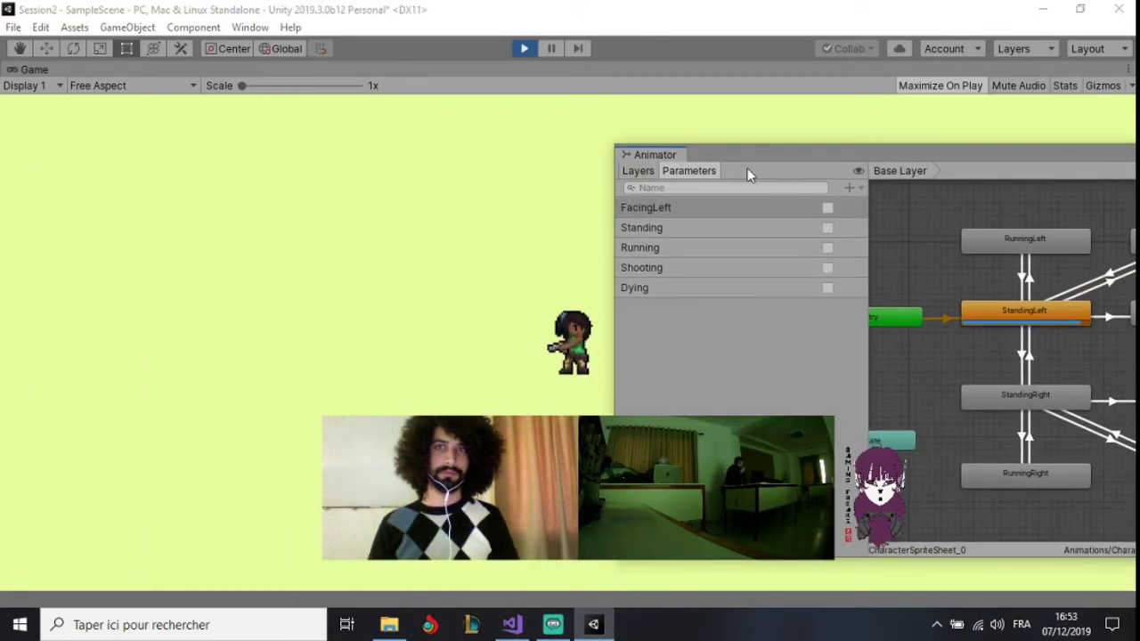
mouse_move(760, 152)
left_mouse_down()
mouse_move(652, 145)
mouse_move(419, 100)
left_mouse_up()
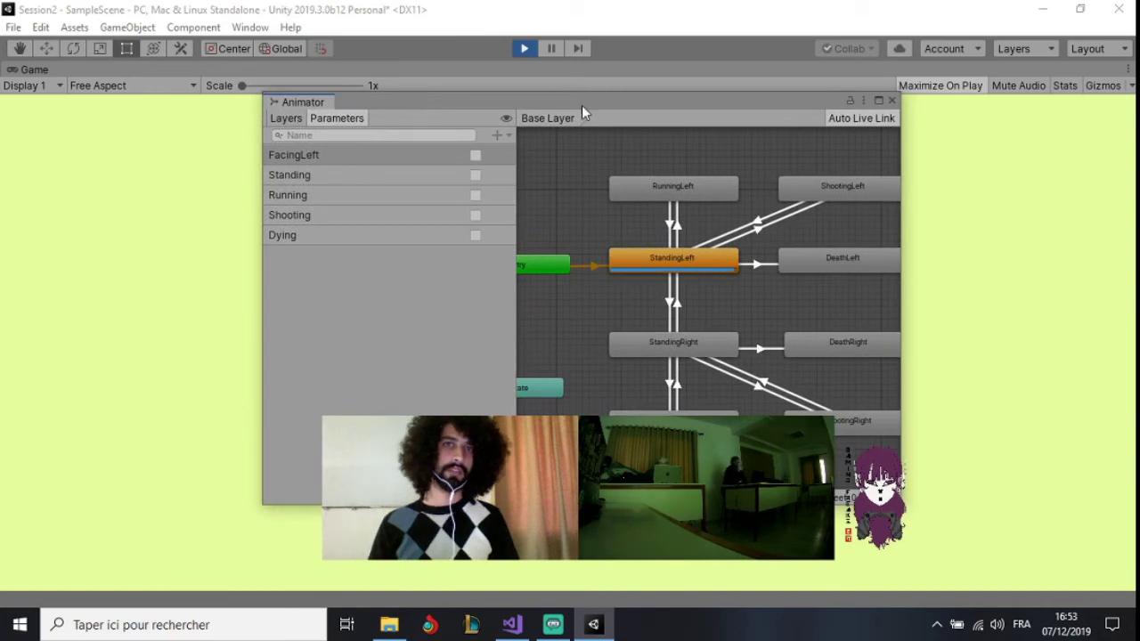
mouse_move(581, 105)
left_mouse_down()
mouse_move(375, 108)
mouse_move(896, 144)
left_mouse_up()
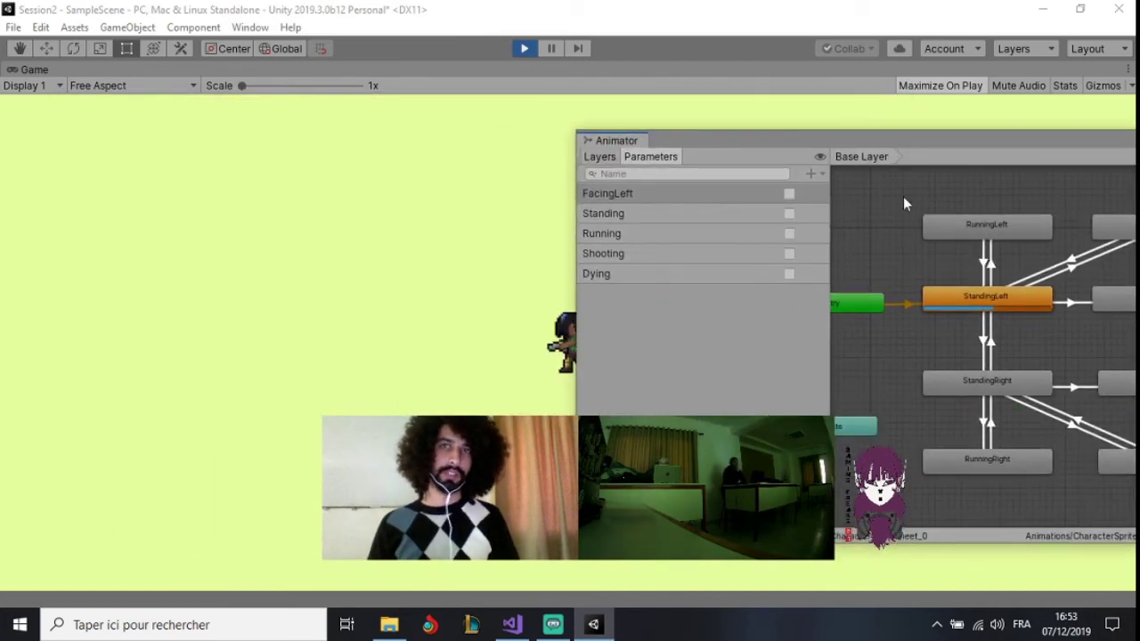
left_click(522, 48)
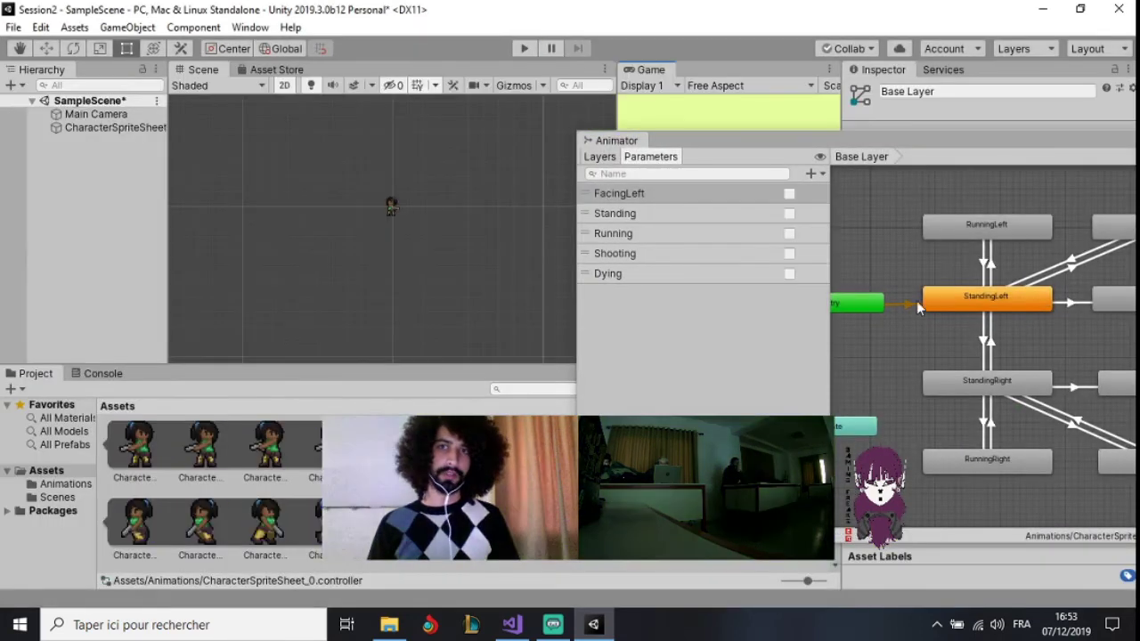
right_click(912, 301)
left_click(845, 305)
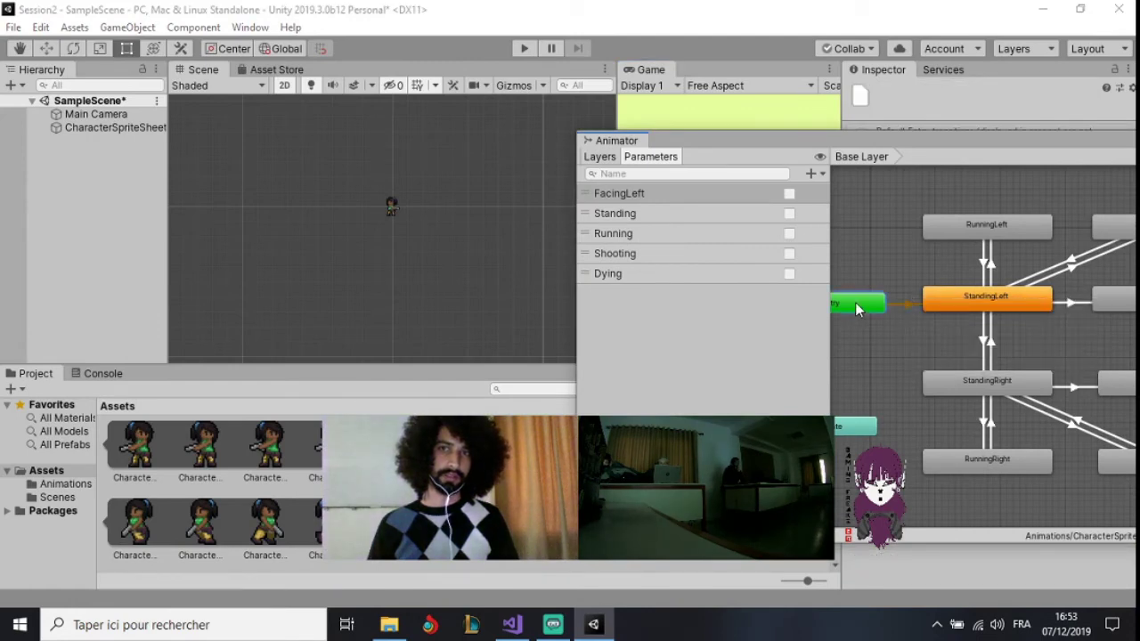
right_click(858, 304)
left_click(962, 315)
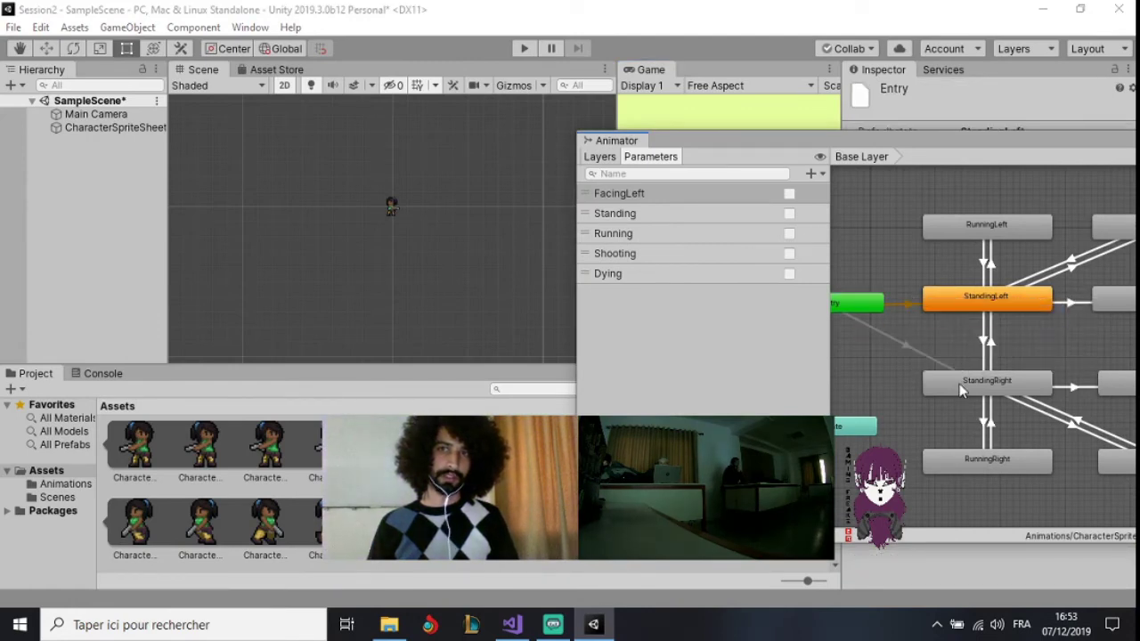
right_click(908, 306)
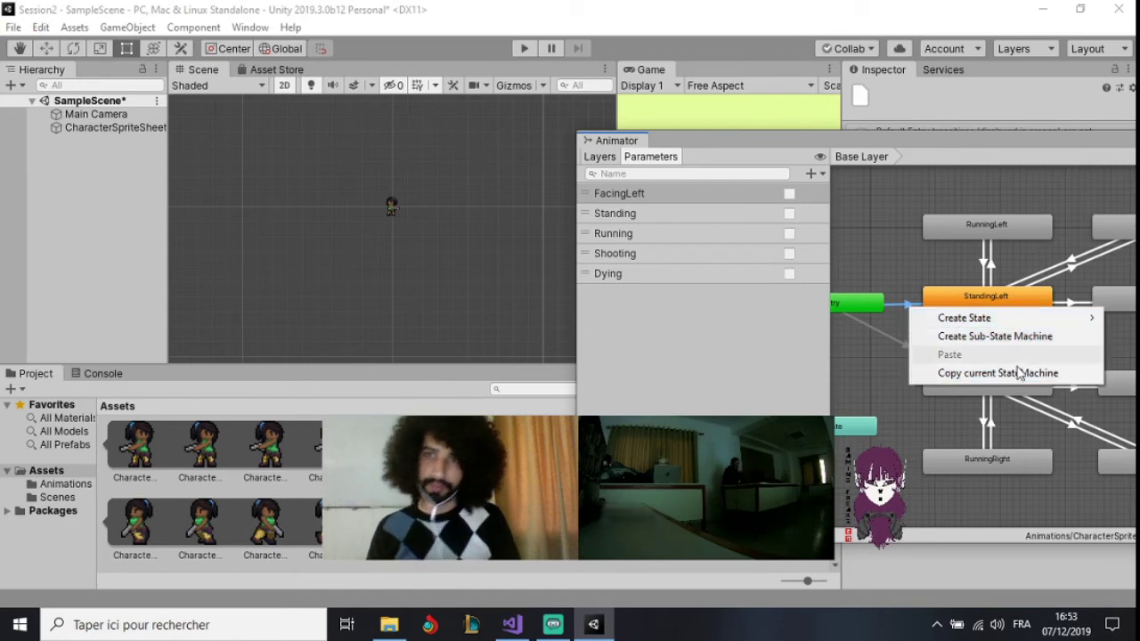
left_click(896, 317)
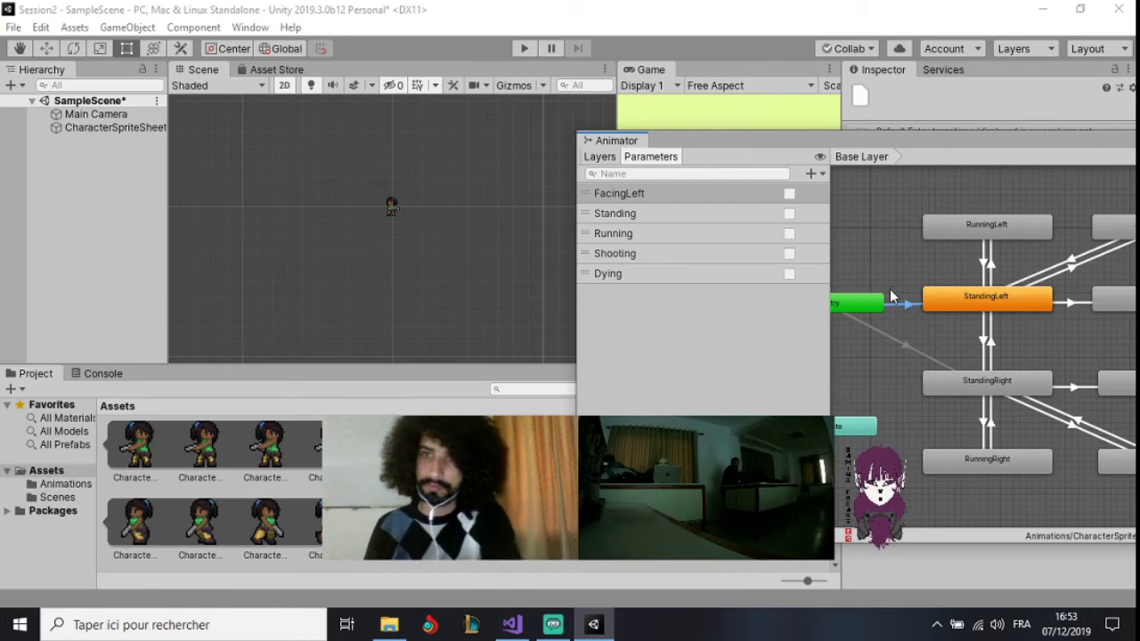
left_click(918, 349)
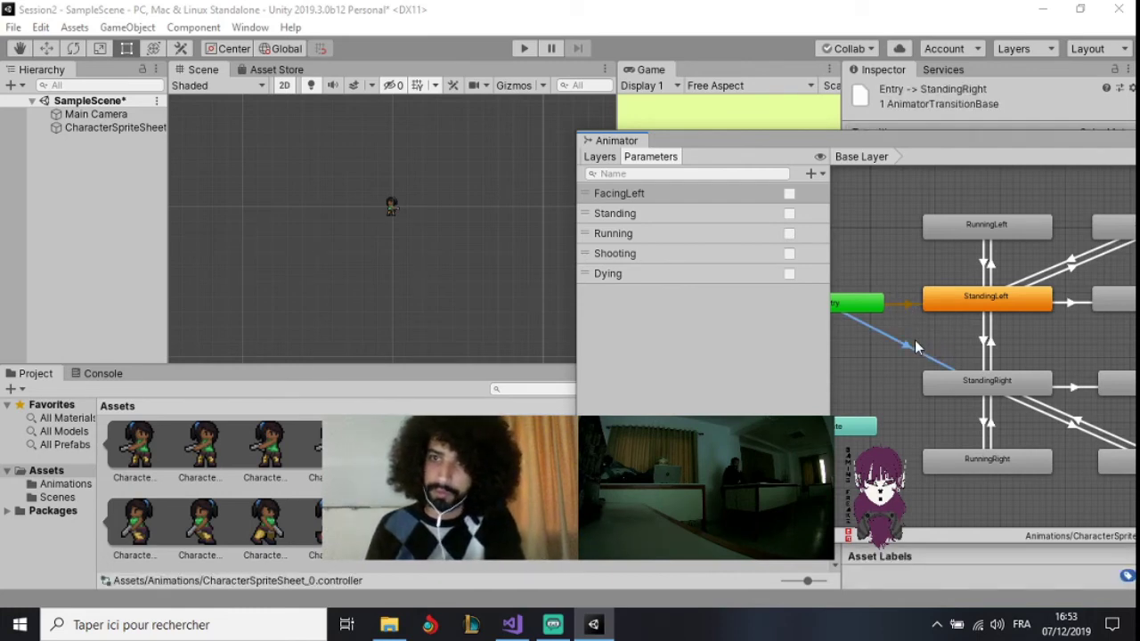
left_click(961, 313)
right_click(963, 310)
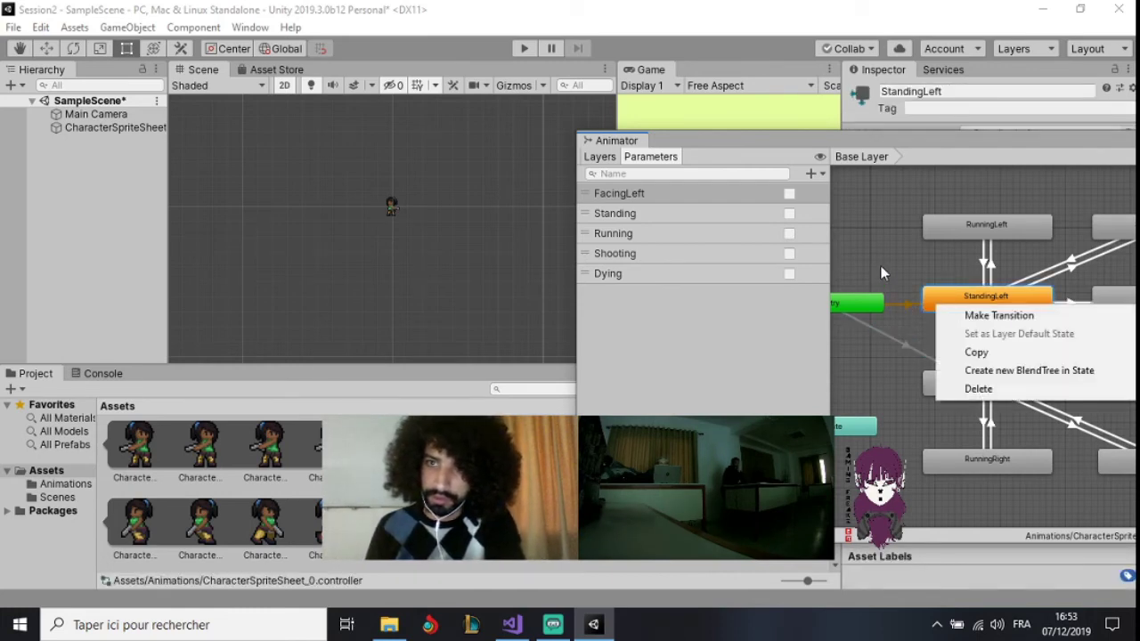
left_click(902, 254)
left_click(914, 344)
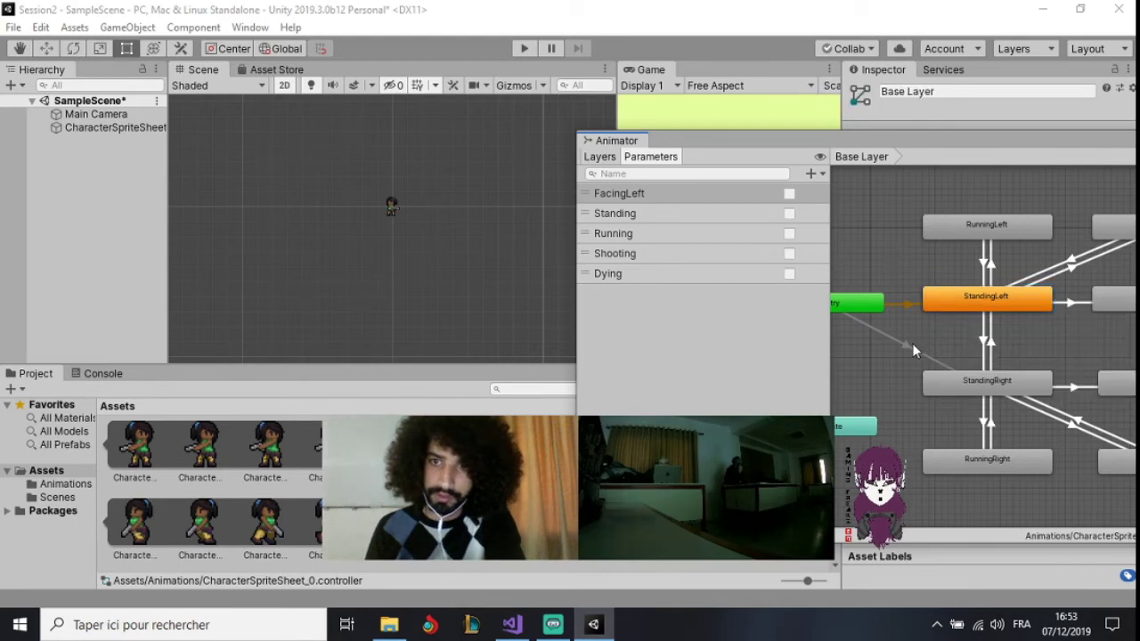
key("Delete")
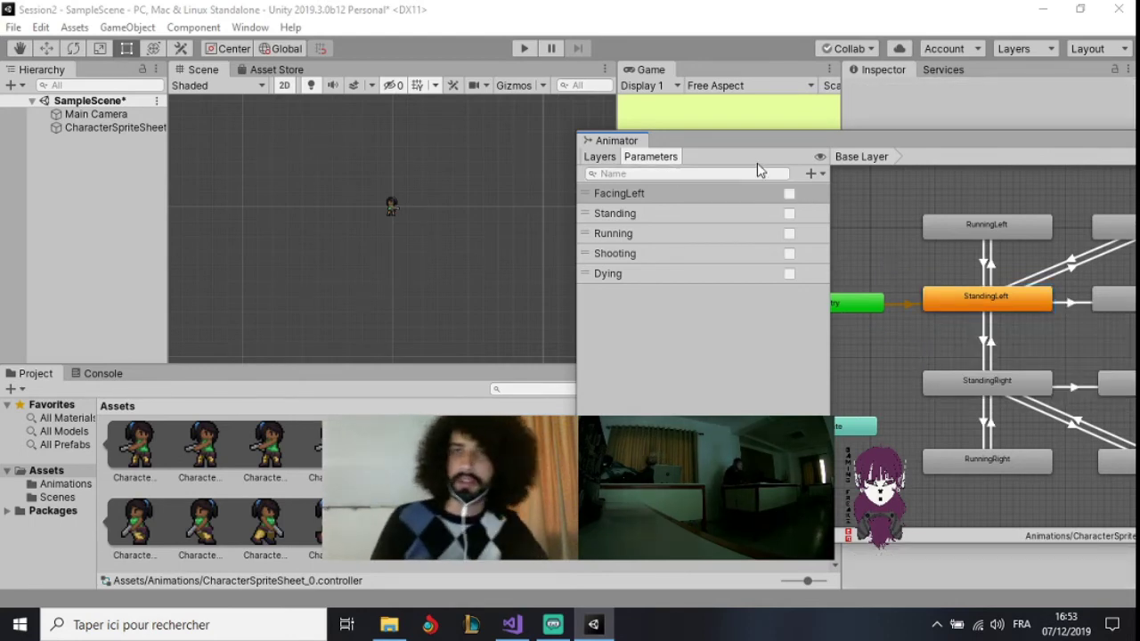
left_click_drag(772, 148, 499, 129)
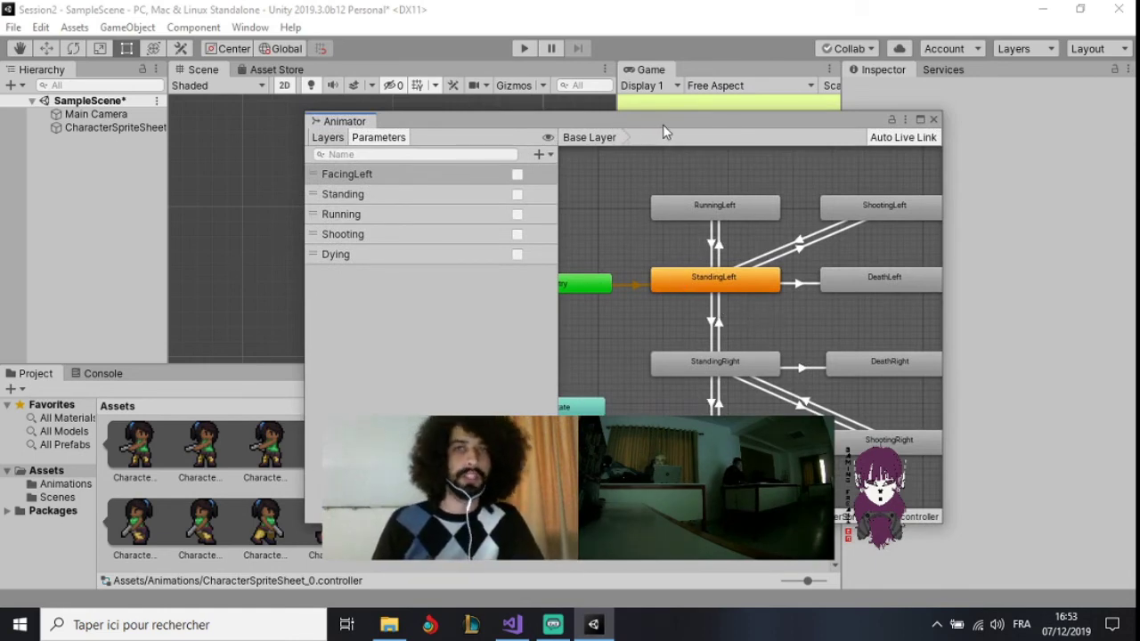
left_click_drag(667, 123, 639, 142)
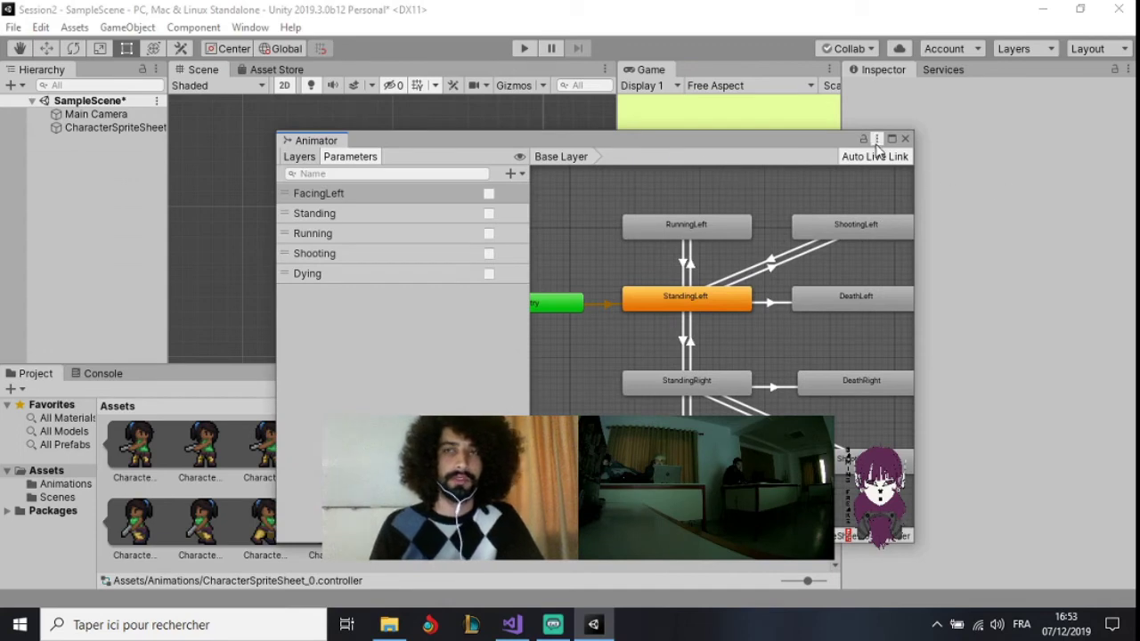
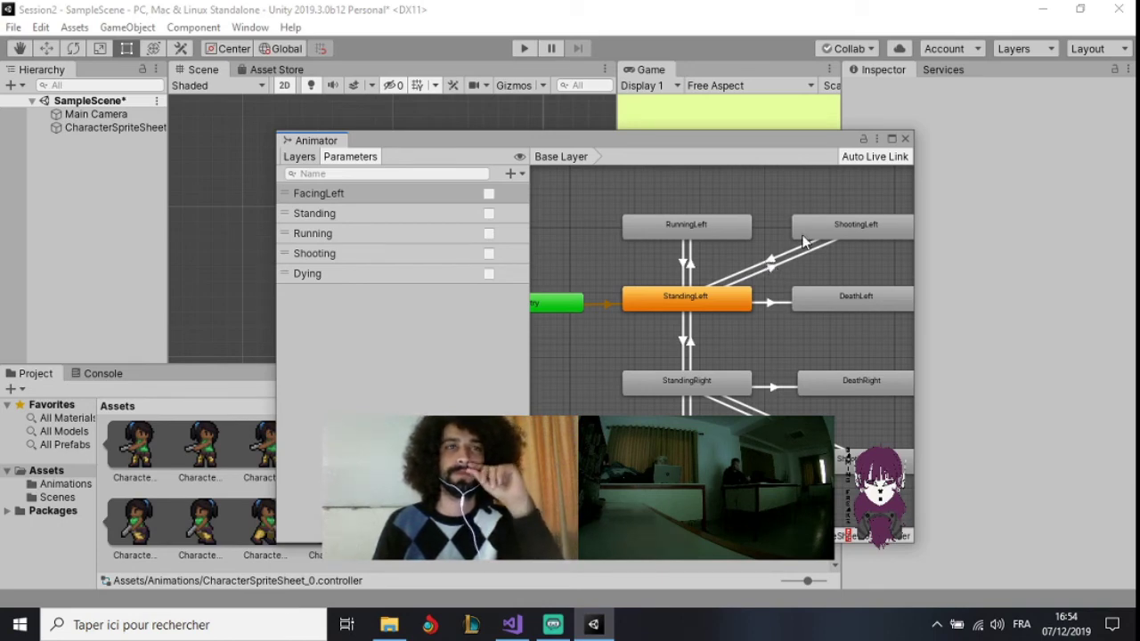
Select CharacterSpriteSheet and scroll its Inspector down to the Sprite Renderer and Animator components
left_click(133, 127)
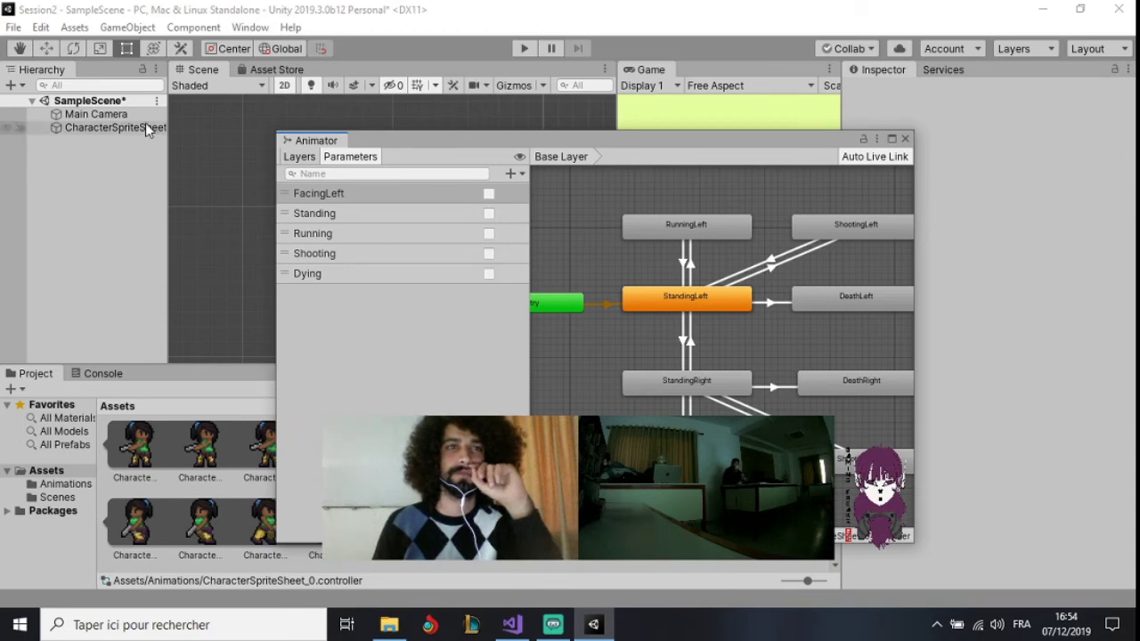
left_click_drag(768, 144, 604, 97)
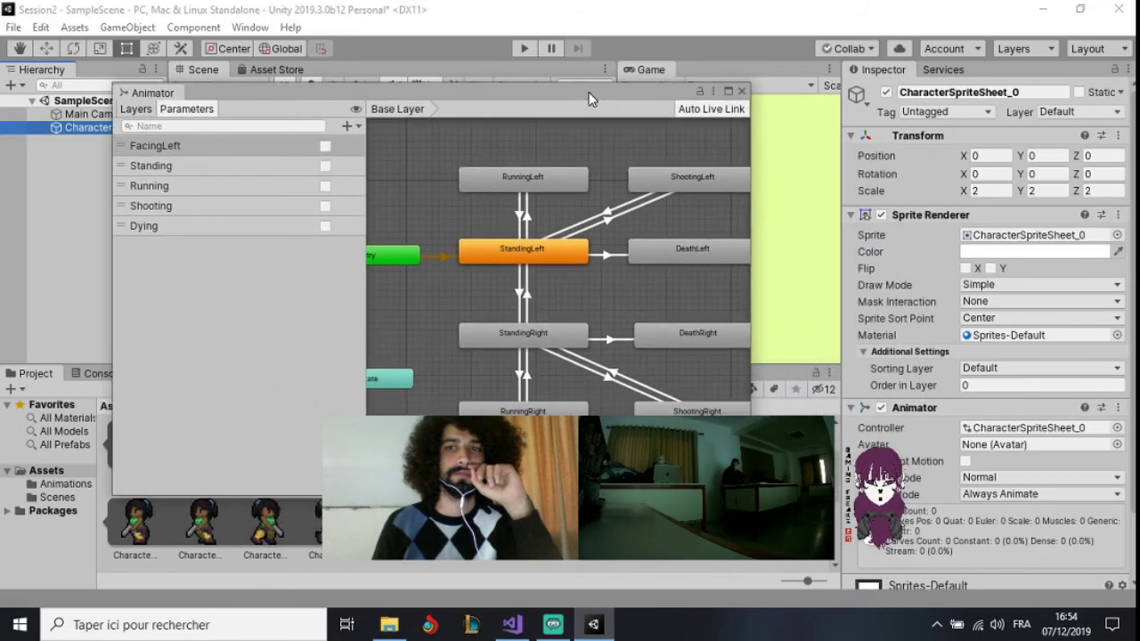
scroll(1018, 356, "down", 3)
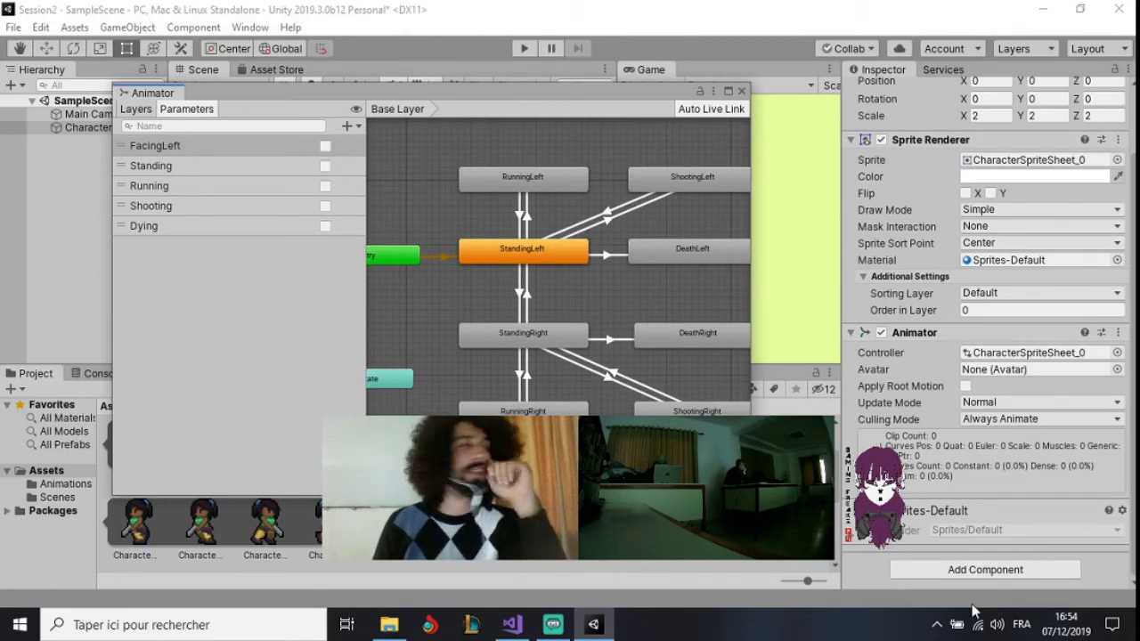
Add a Rigidbody 2D with Freeze Rotation Z and Freeze Position Y, then start Play mode
left_click(987, 570)
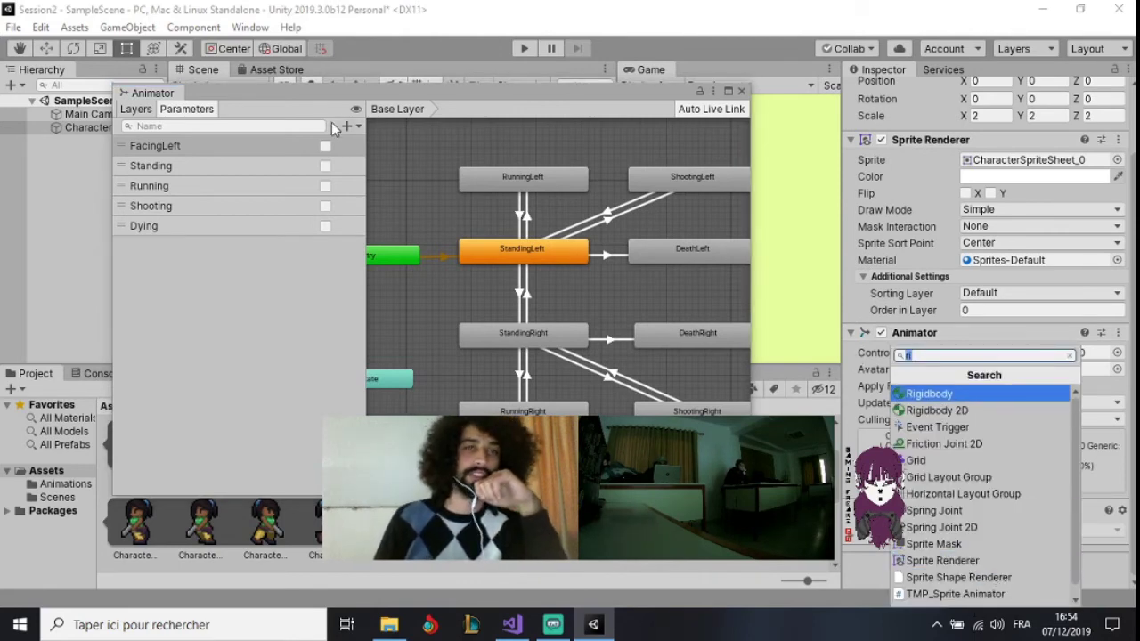
left_click(984, 412)
scroll(984, 532, "down", 3)
scroll(983, 531, "down", 2)
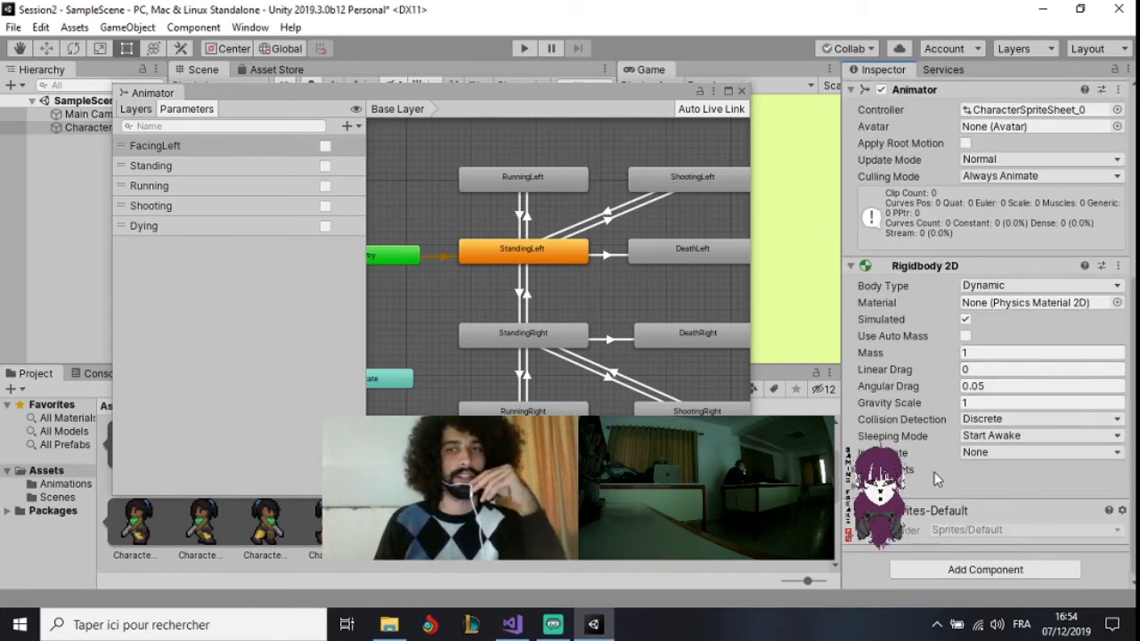
left_click(904, 473)
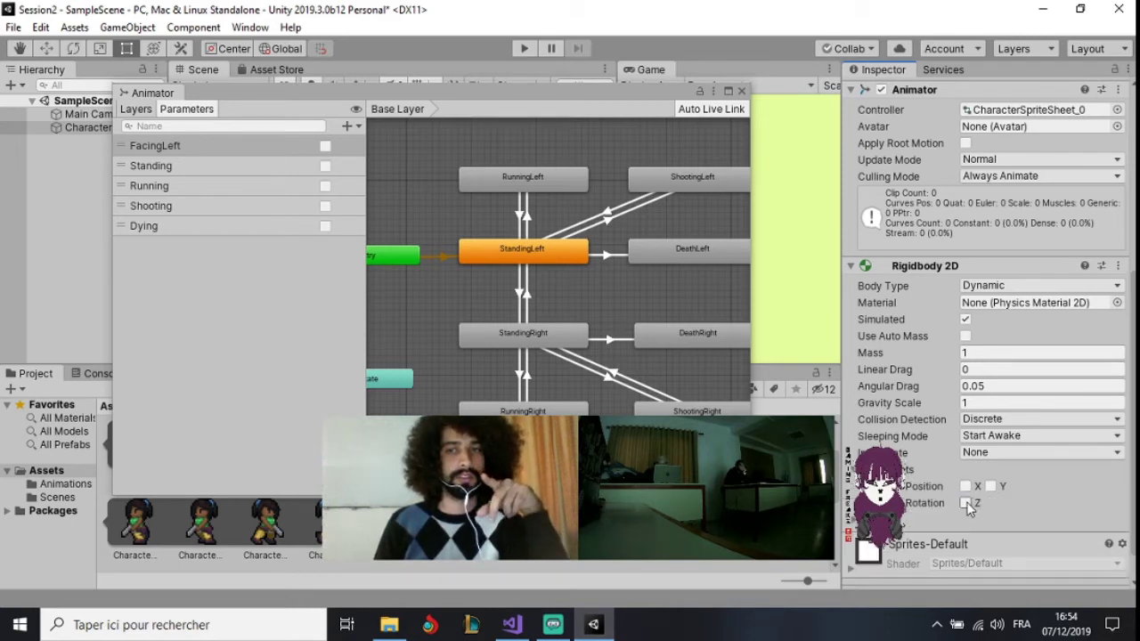
left_click(967, 503)
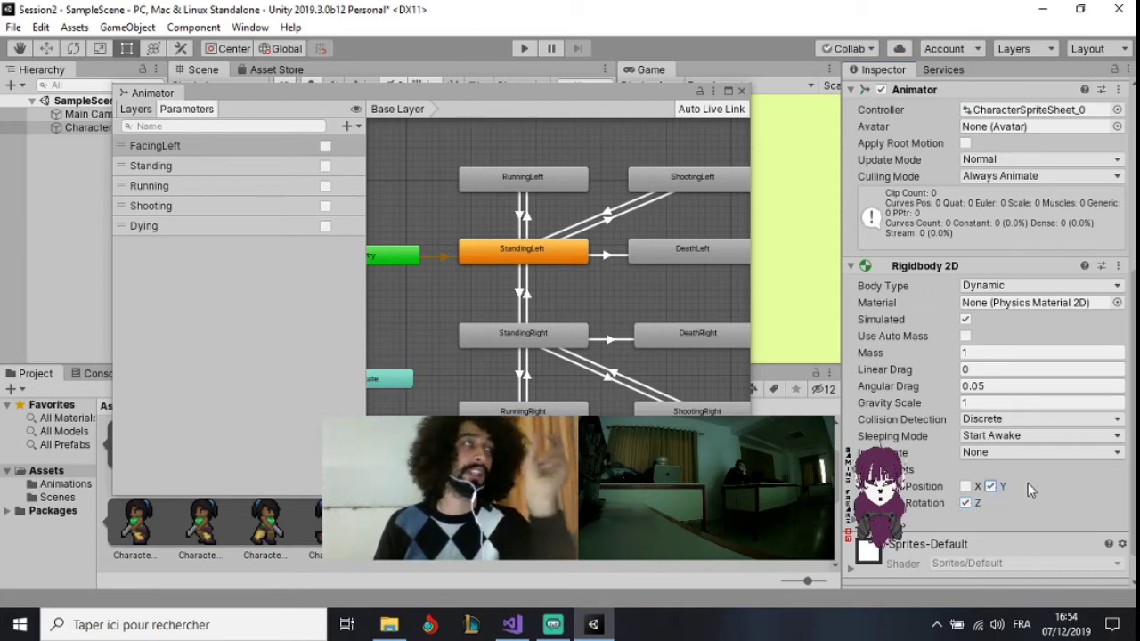
mouse_move(614, 96)
left_mouse_down()
mouse_move(588, 189)
mouse_move(554, 216)
left_mouse_up()
left_click(524, 48)
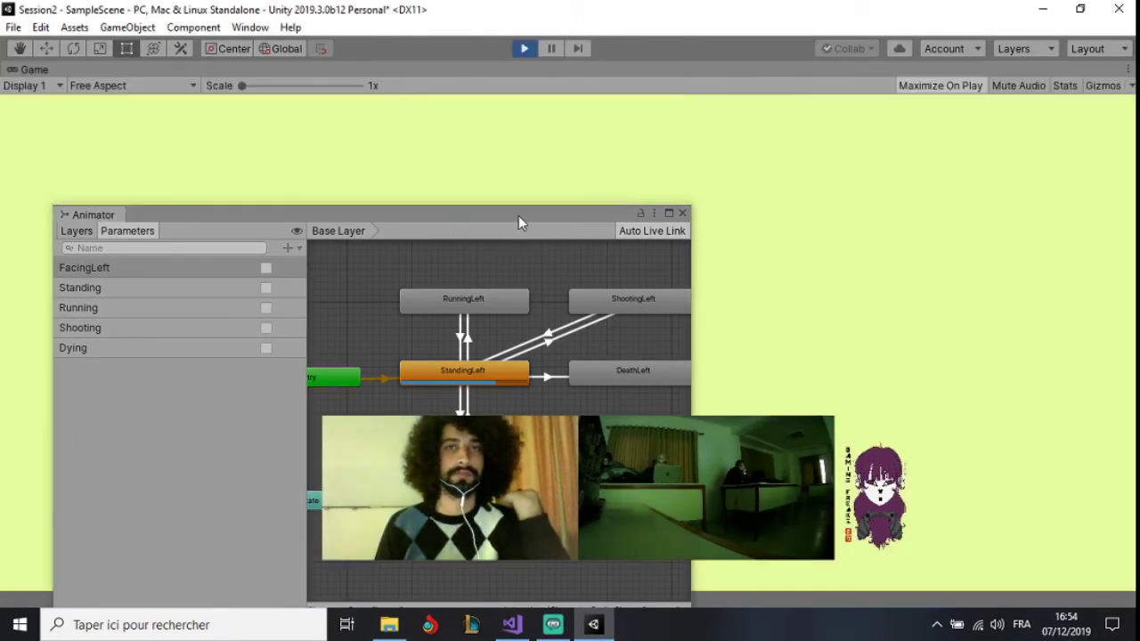
Stop Play, untick the Rigidbody 2D's Freeze Position Y, and run a short test
left_click_drag(518, 215, 550, 400)
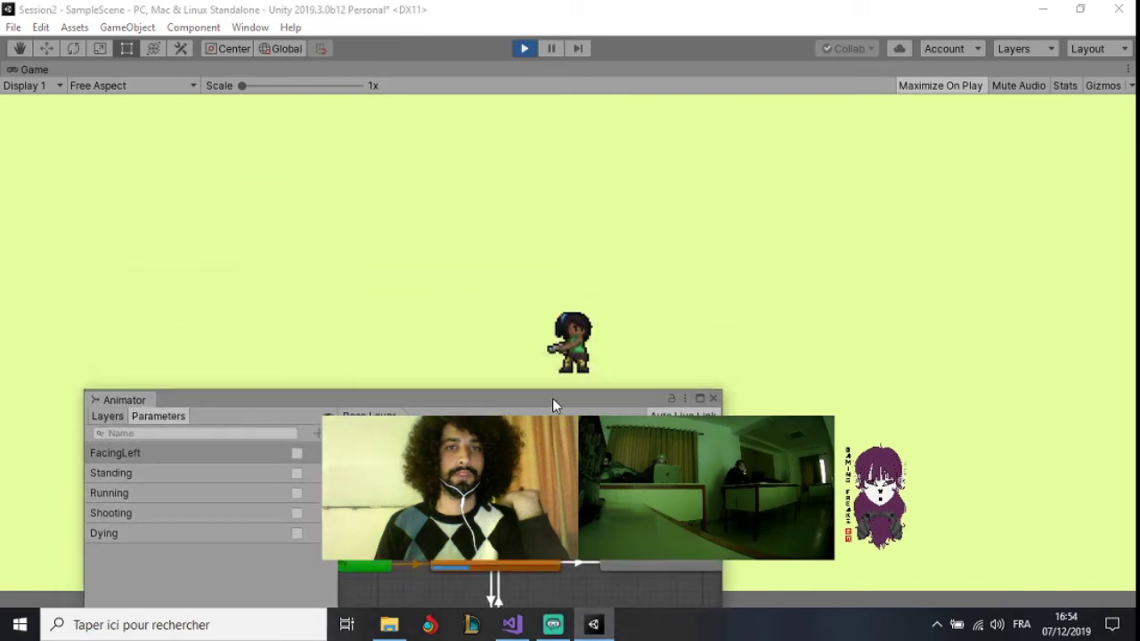
left_click(526, 50)
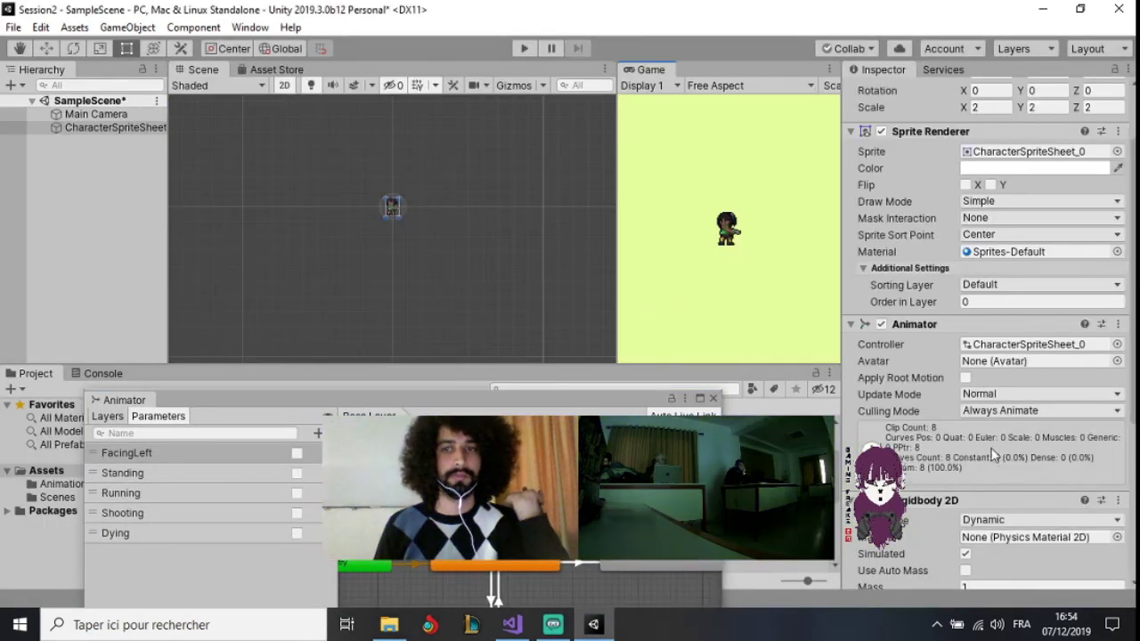
scroll(992, 455, "down", 5)
left_click(991, 453)
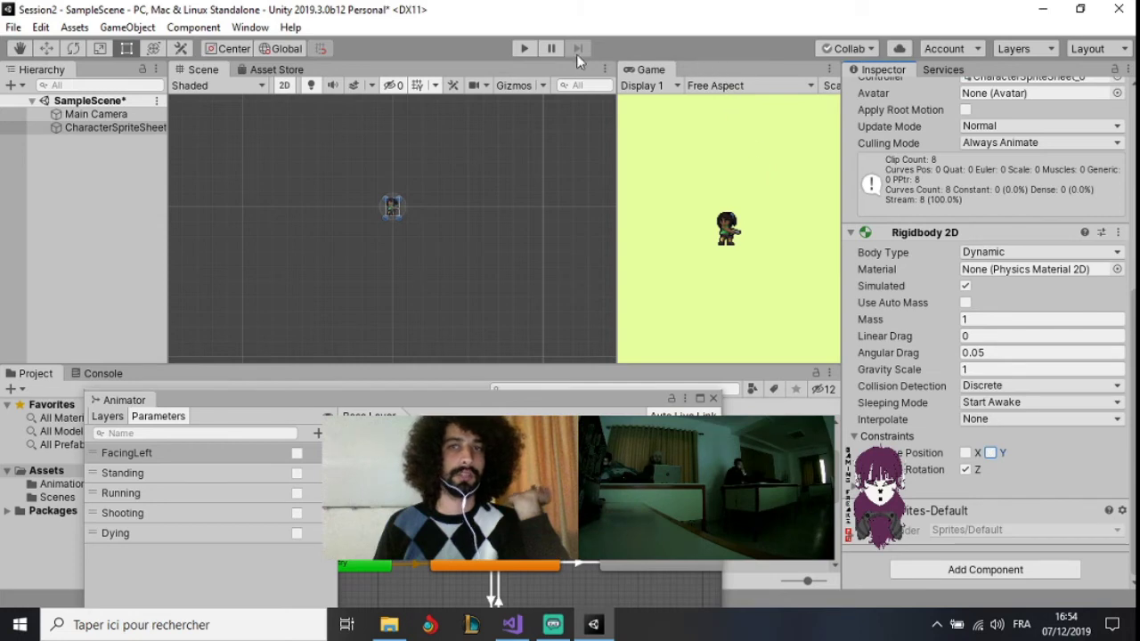
left_click(527, 49)
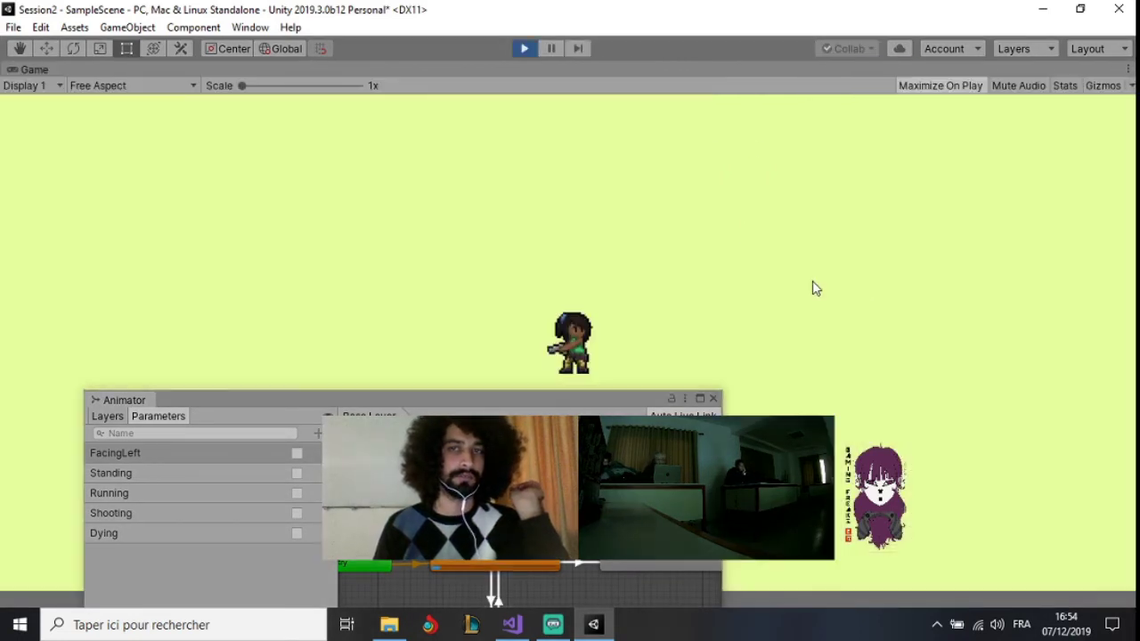
left_click(526, 49)
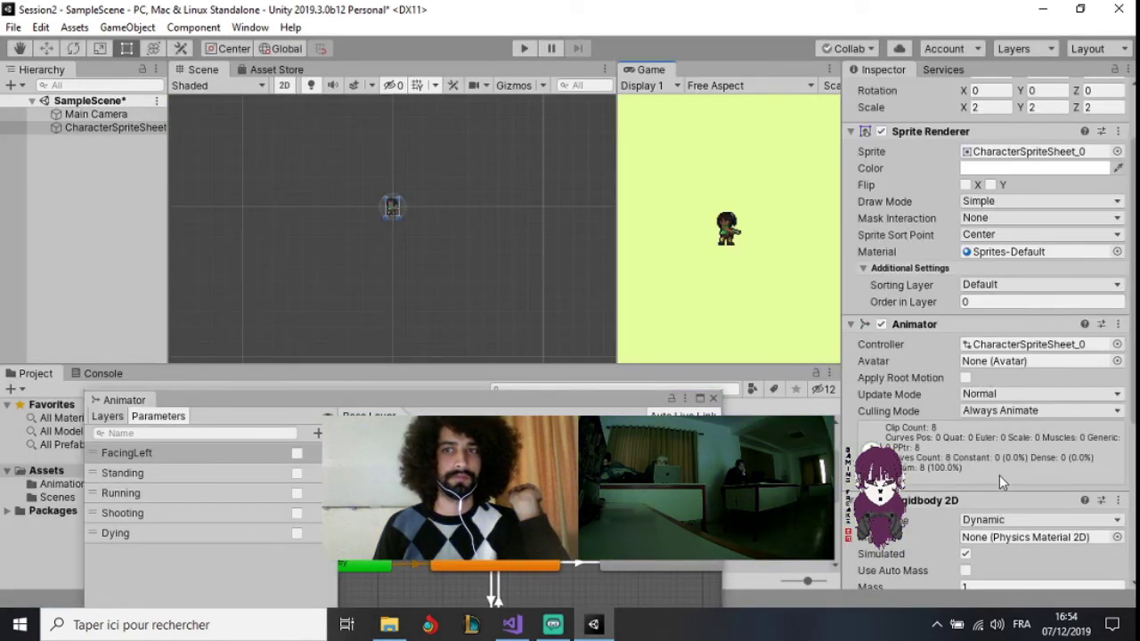
scroll(1000, 481, "down", 3)
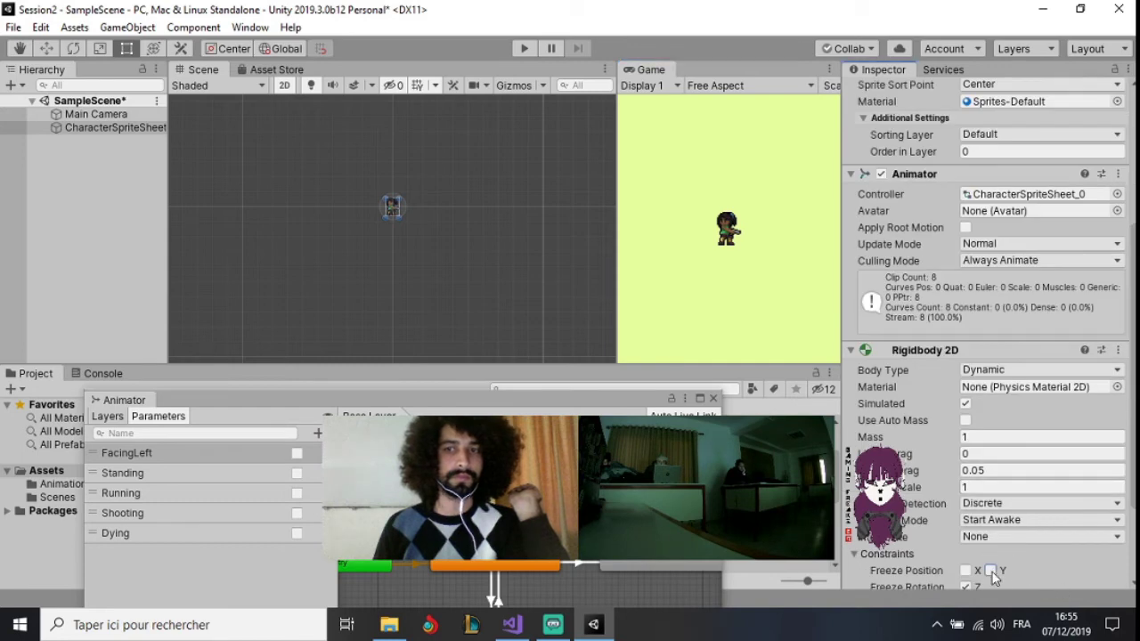
scroll(1007, 182, "up", 3)
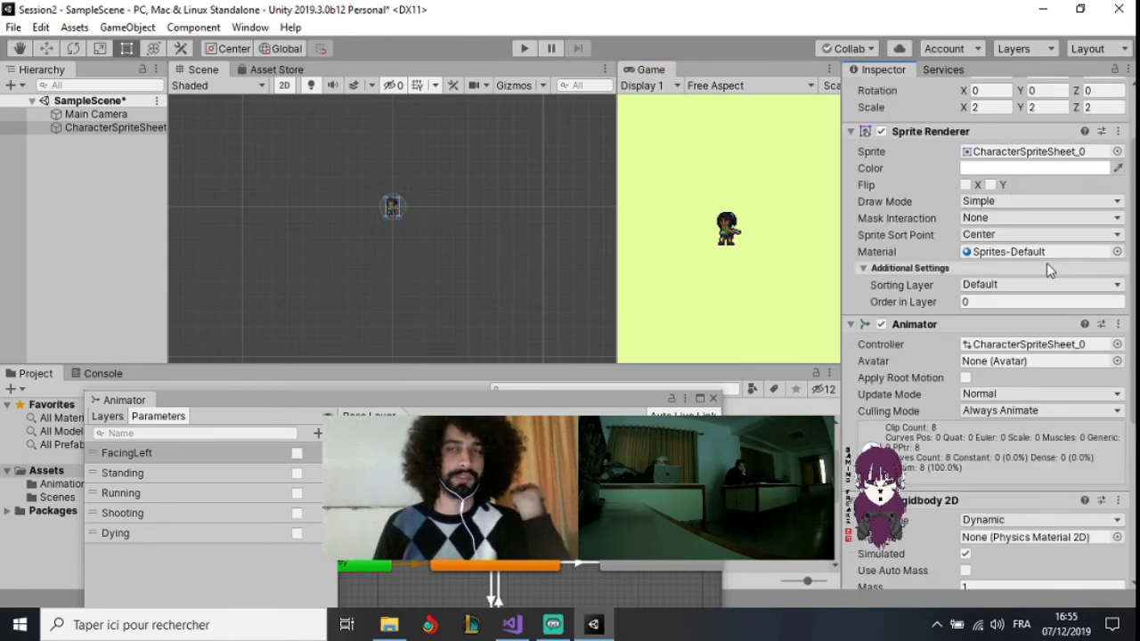
left_click(989, 185)
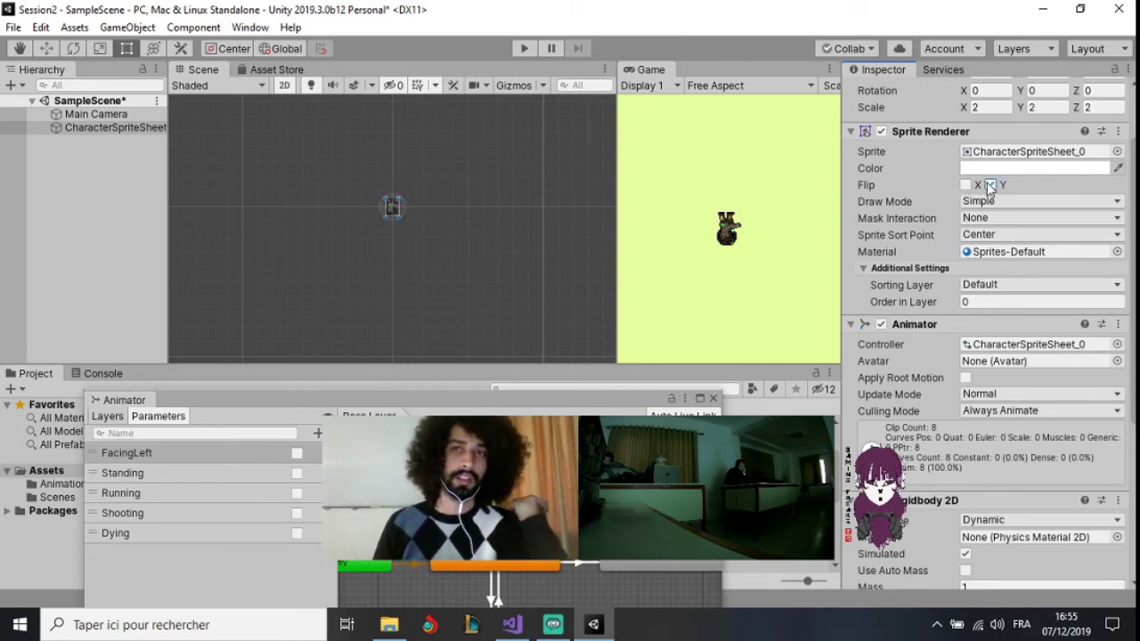
left_click(990, 185)
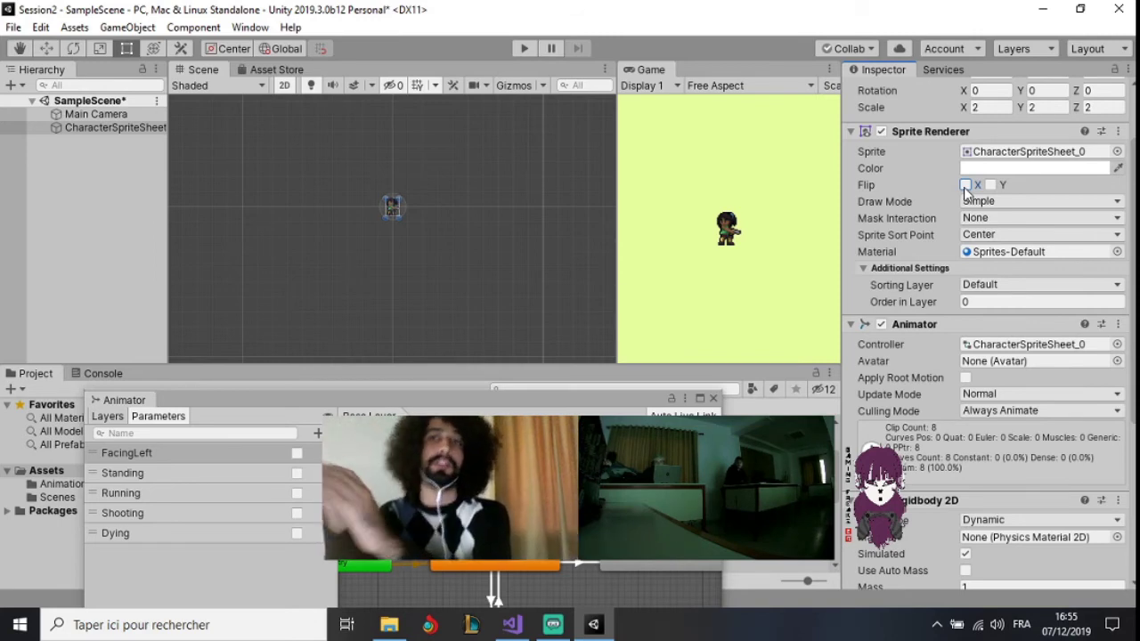
left_click(965, 185)
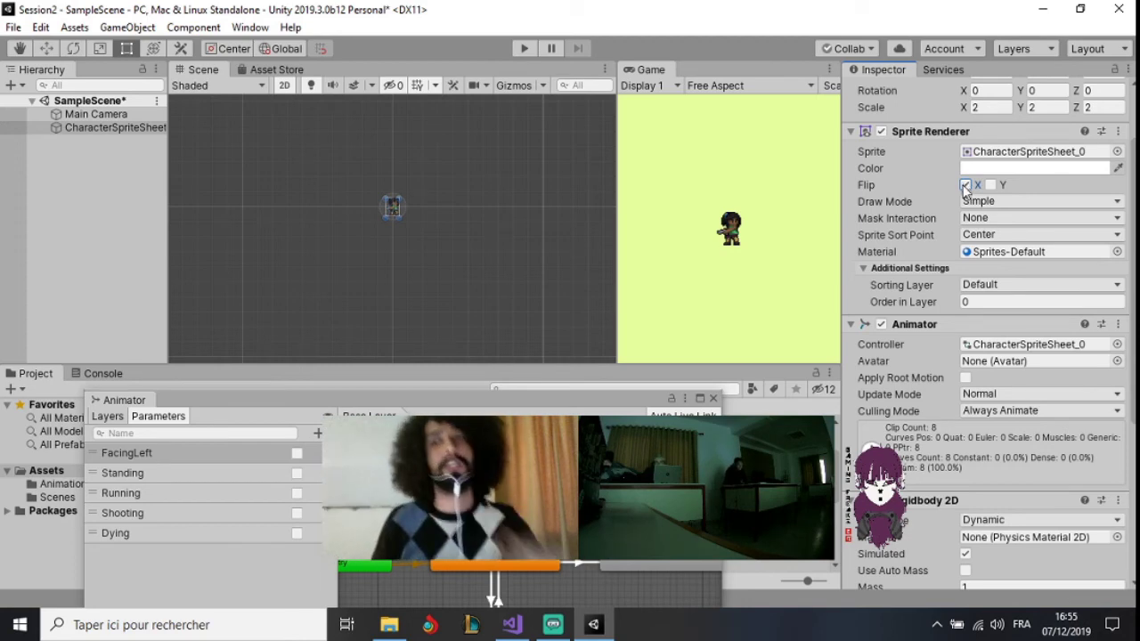
left_click(965, 185)
left_click_drag(601, 400, 607, 180)
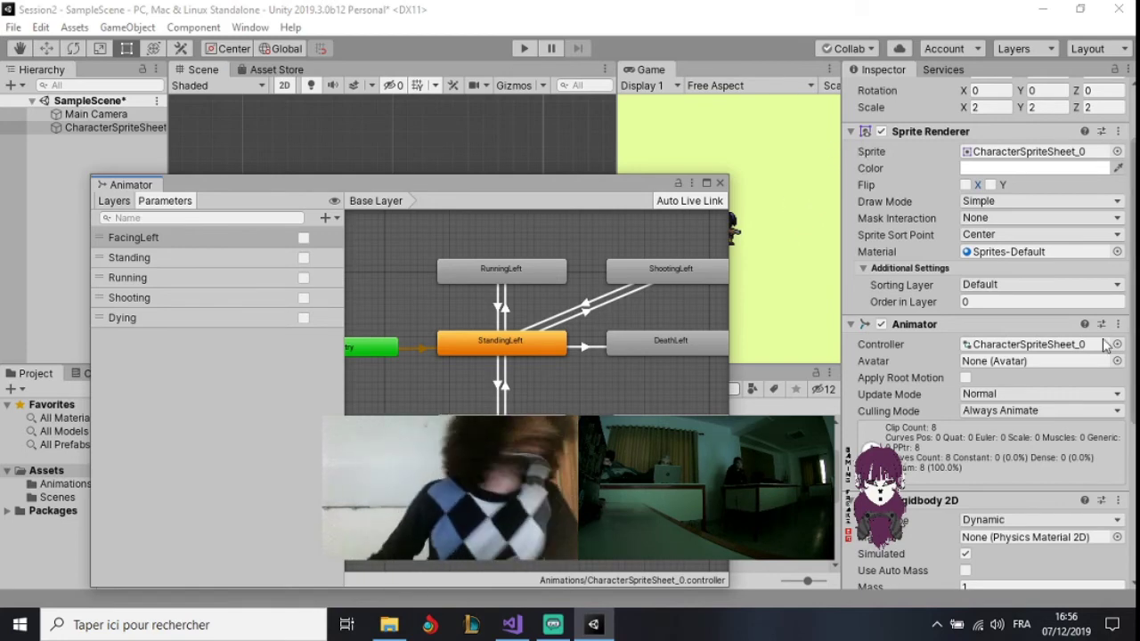
Close the floating Animator graph window and run a brief Play-mode test
scroll(1005, 504, "down", 5)
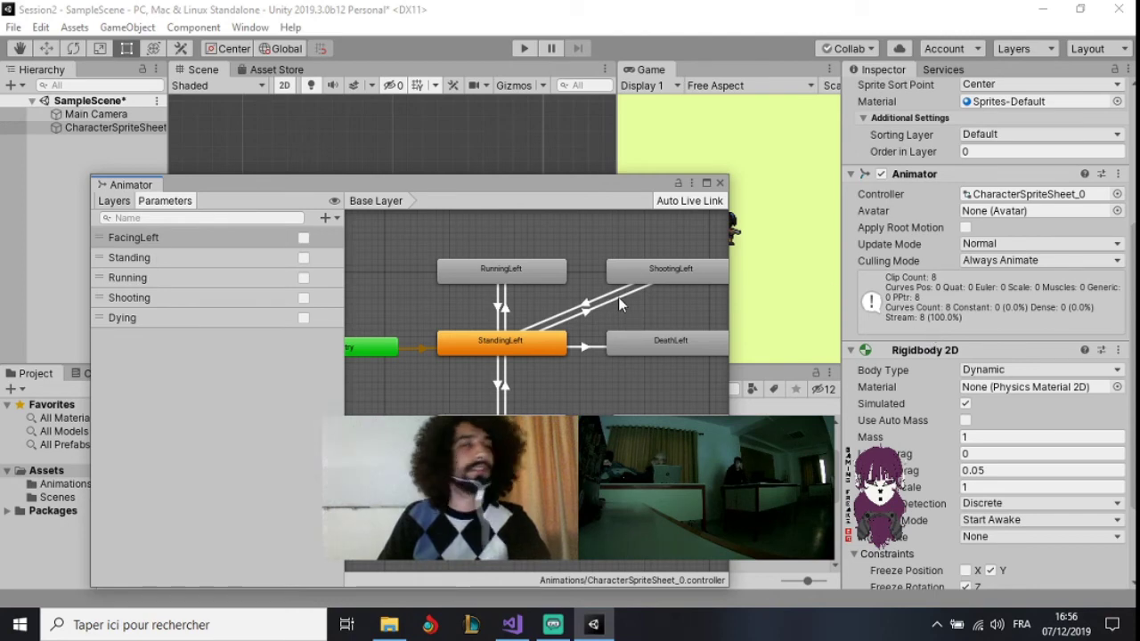
left_click_drag(558, 187, 509, 177)
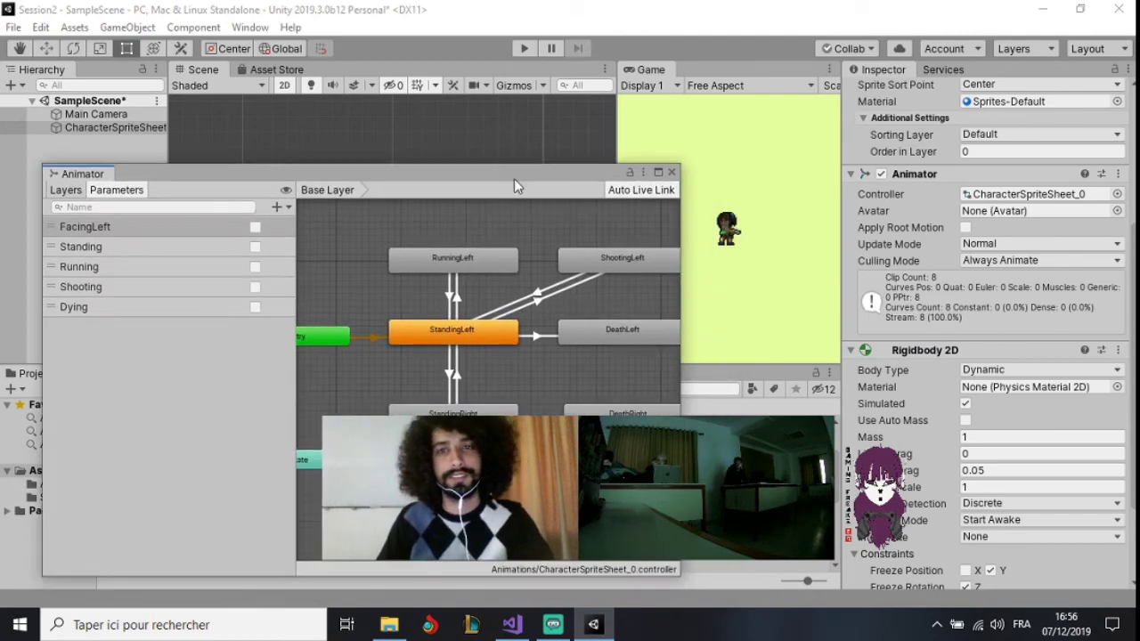
left_click(672, 173)
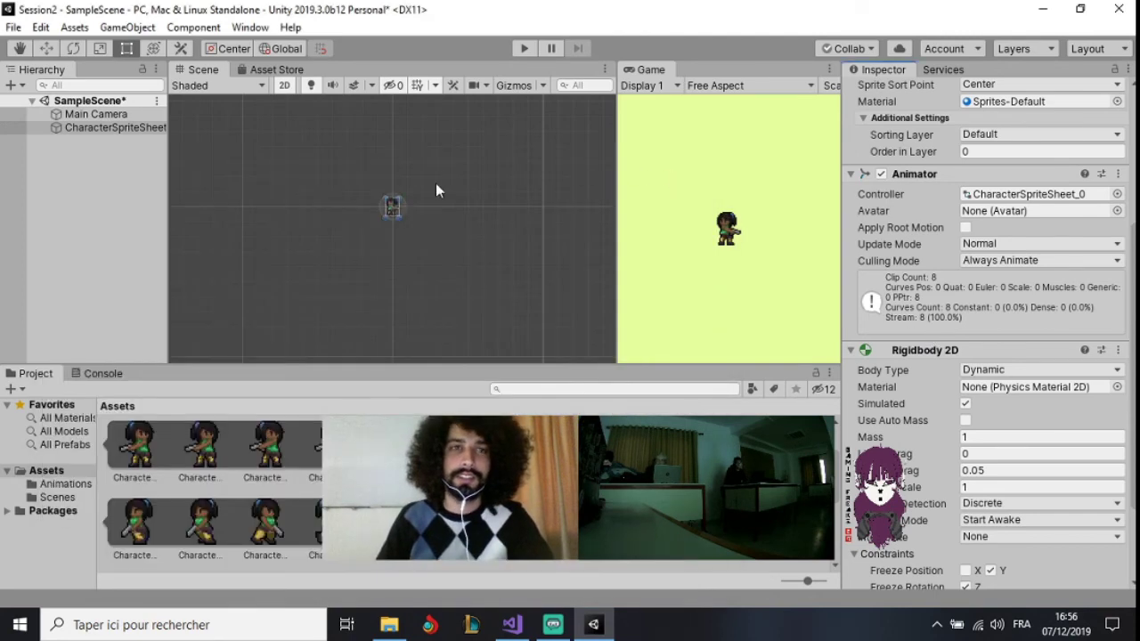
left_click(526, 50)
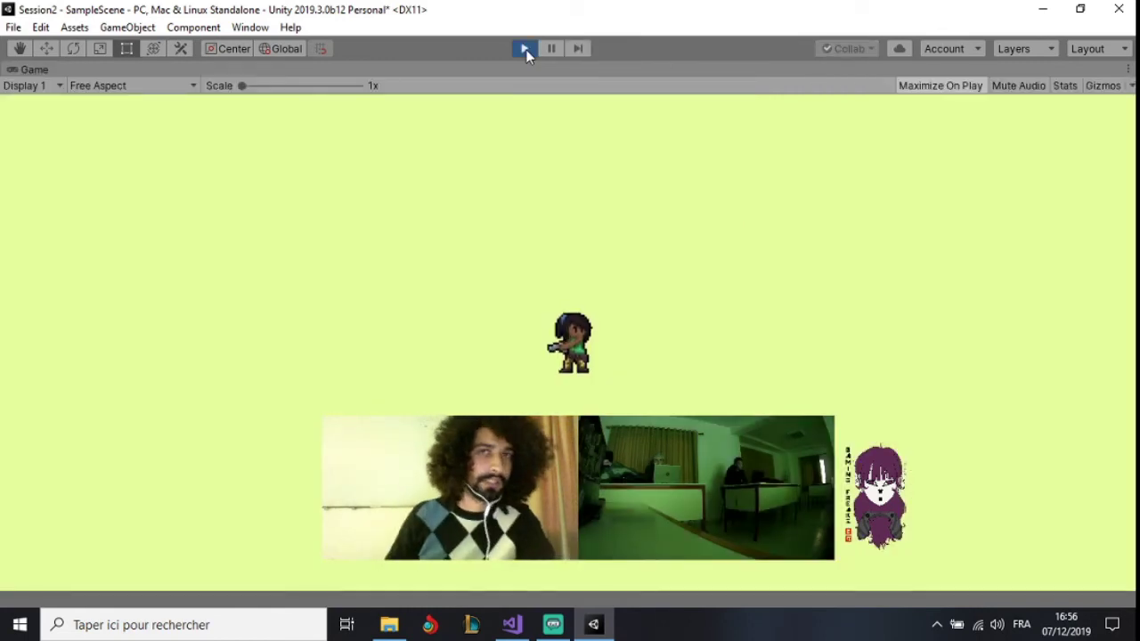
left_click(526, 50)
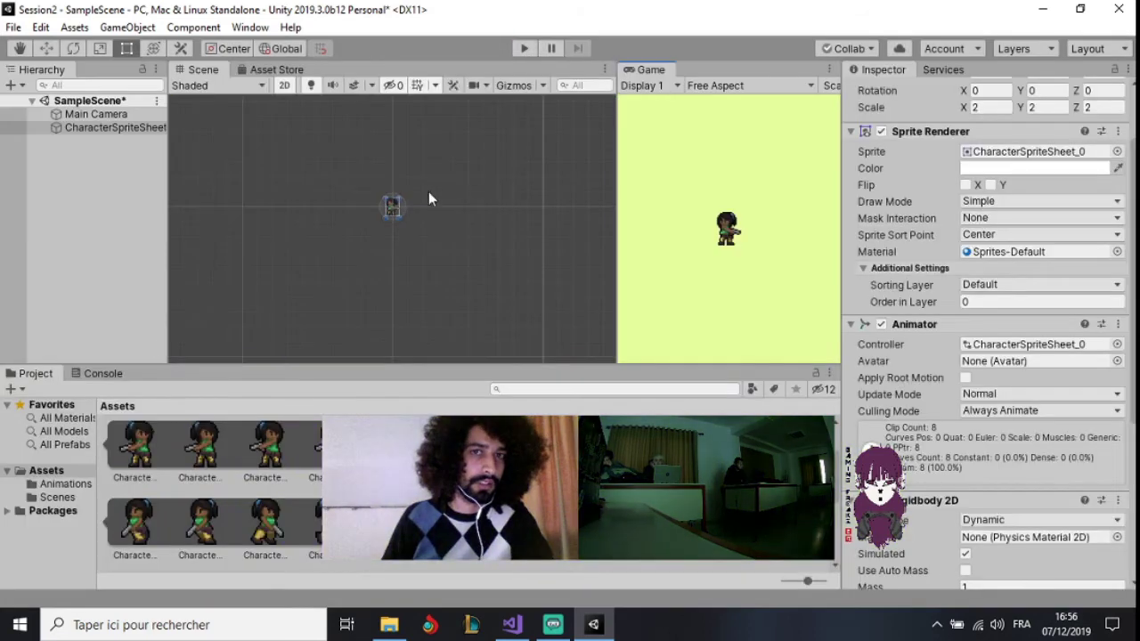
scroll(214, 485, "up", 2)
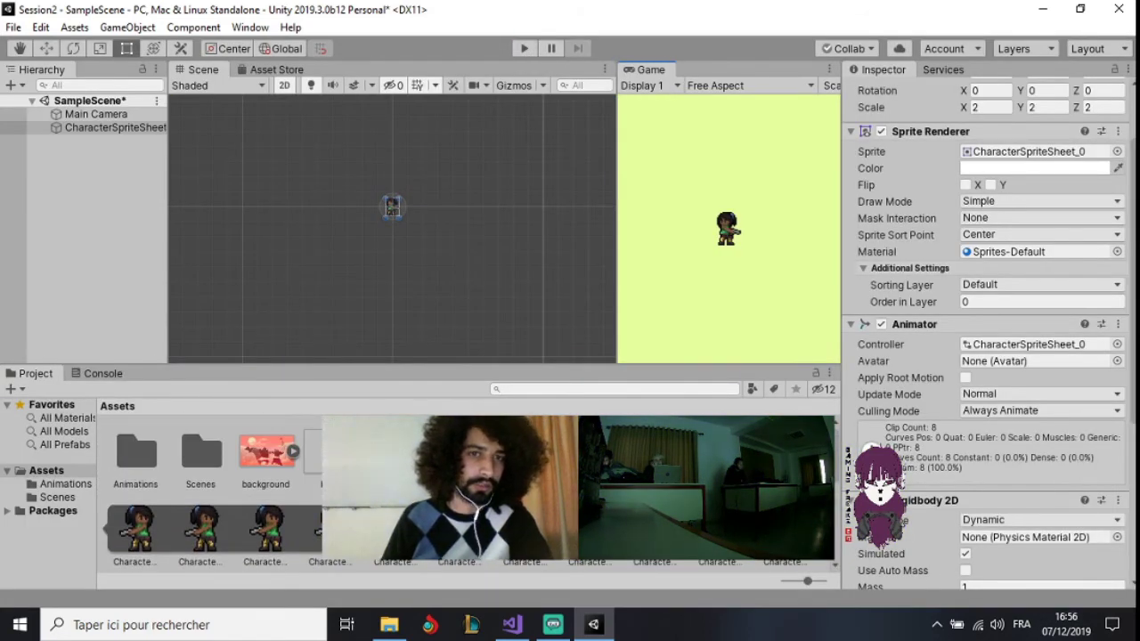
Create a new folder in Assets named 'Scripts'
right_click(561, 418)
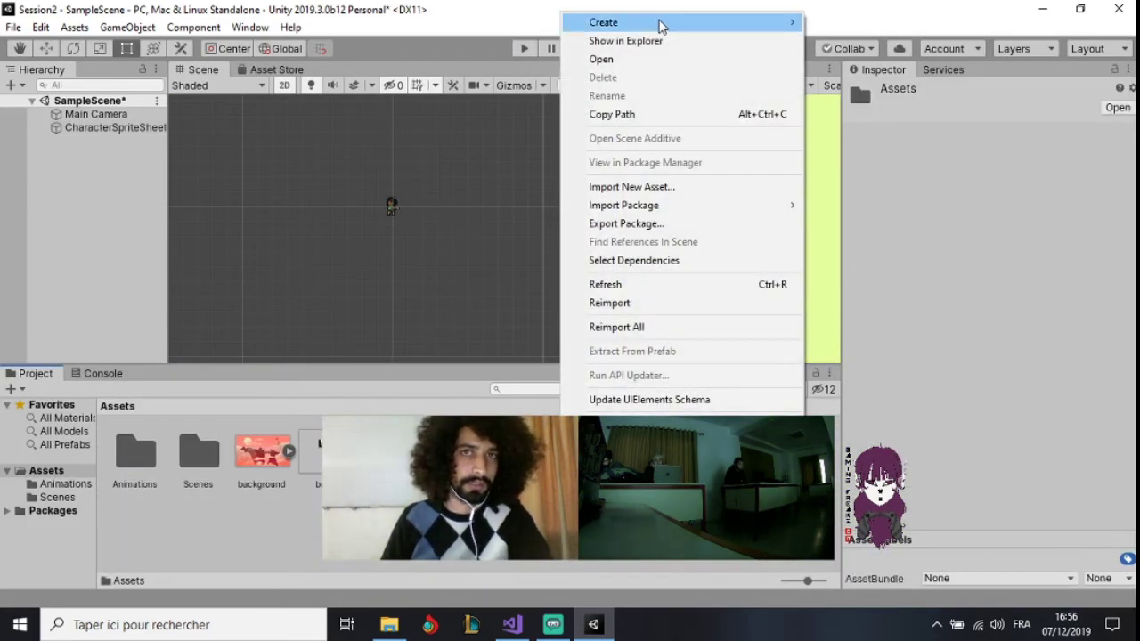
mouse_move(662, 26)
left_click(847, 28)
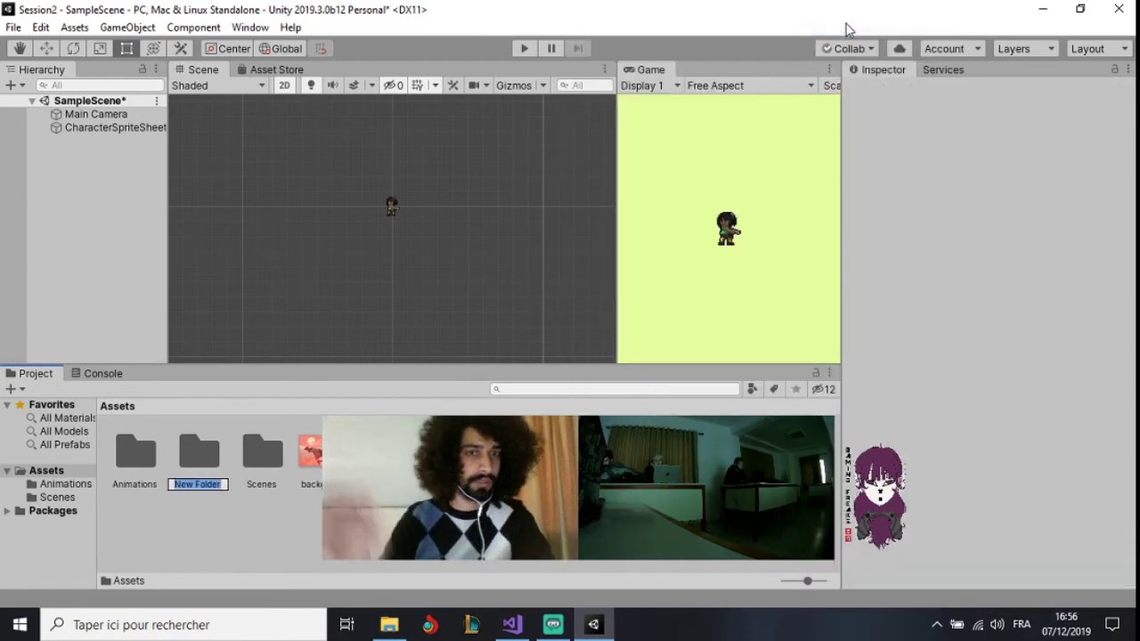
type("Scrip")
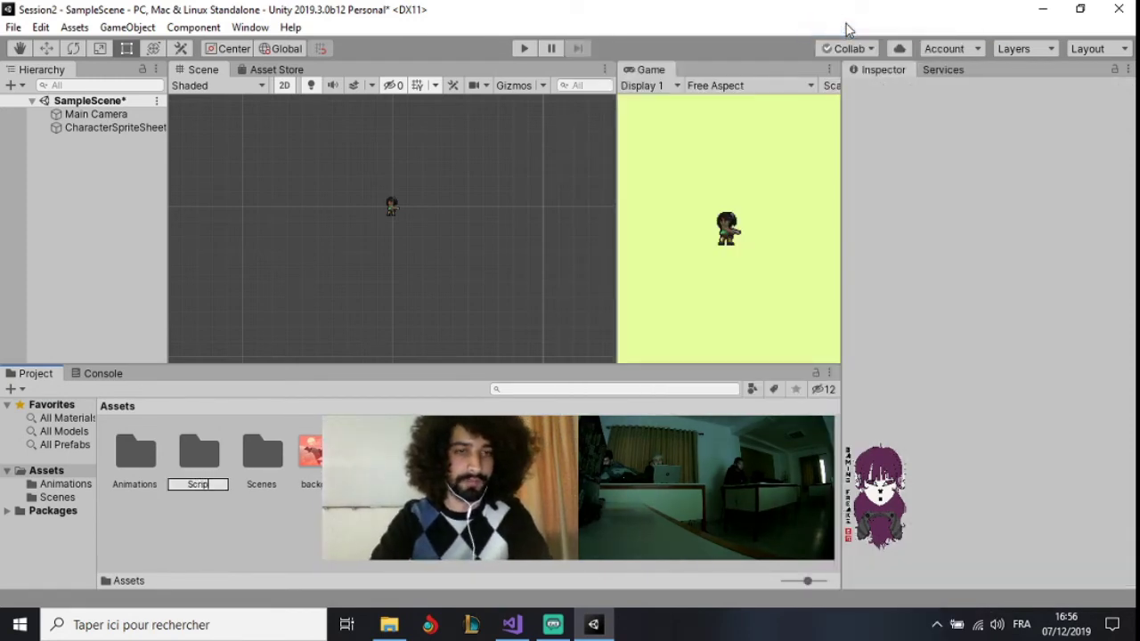
type("ts")
key("Return")
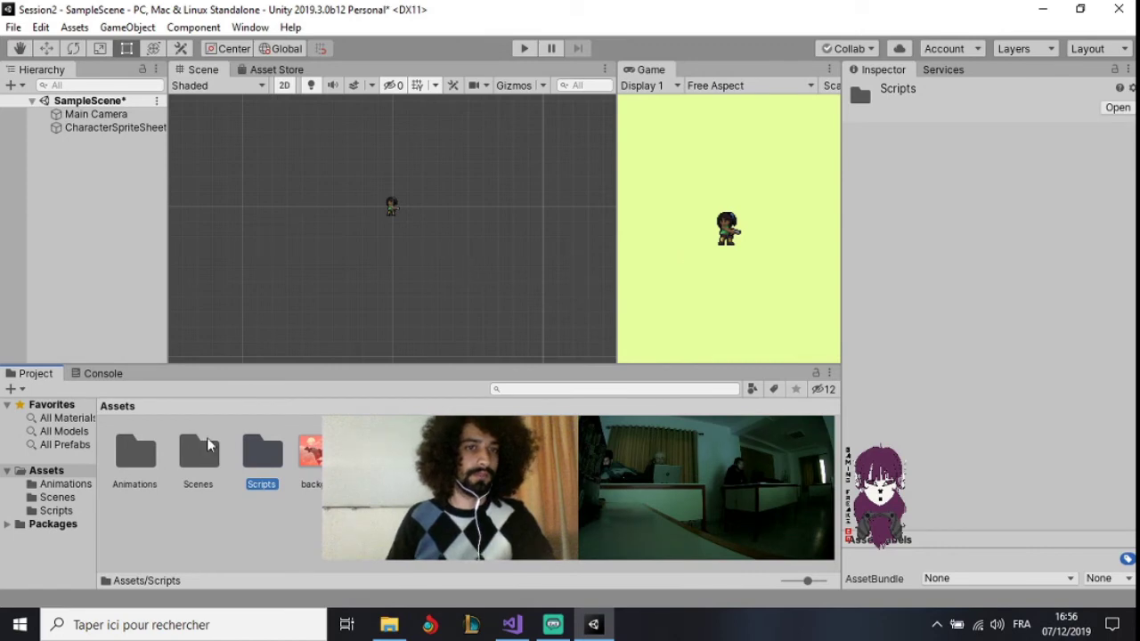
Inside the Scripts folder, create a new C# script named Player
double_click(258, 463)
right_click(267, 463)
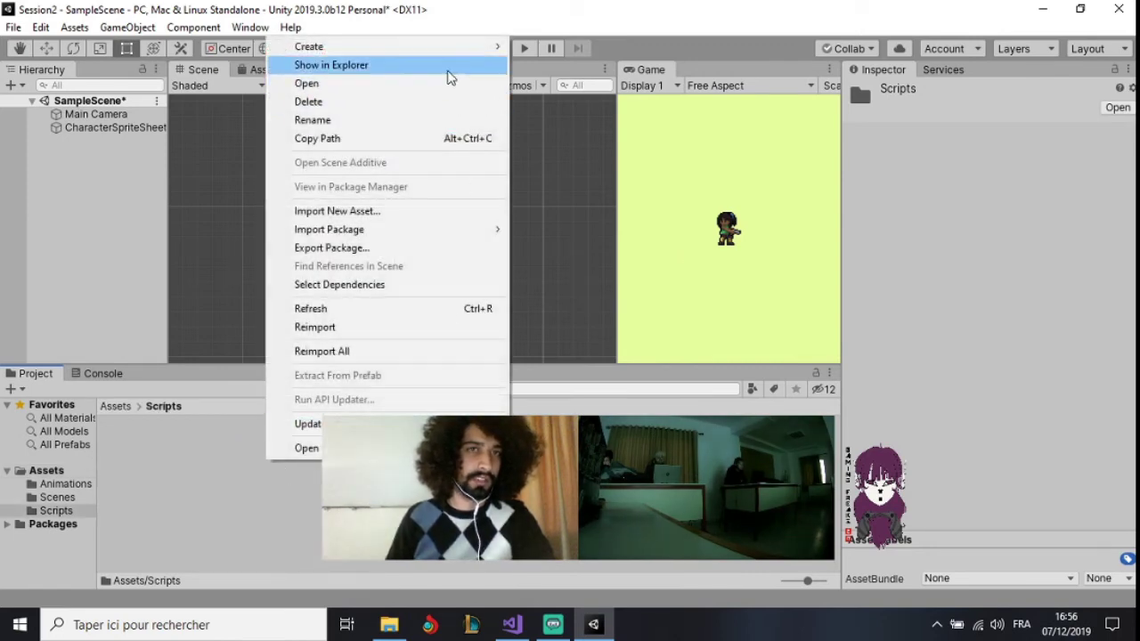
mouse_move(481, 56)
left_click(595, 49)
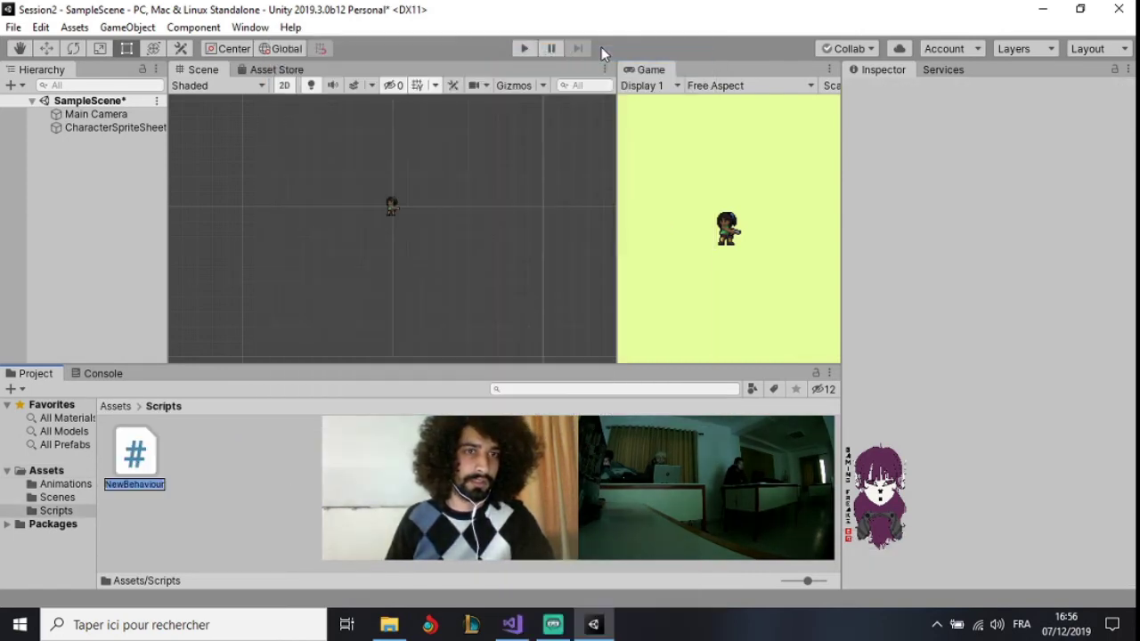
type("Player")
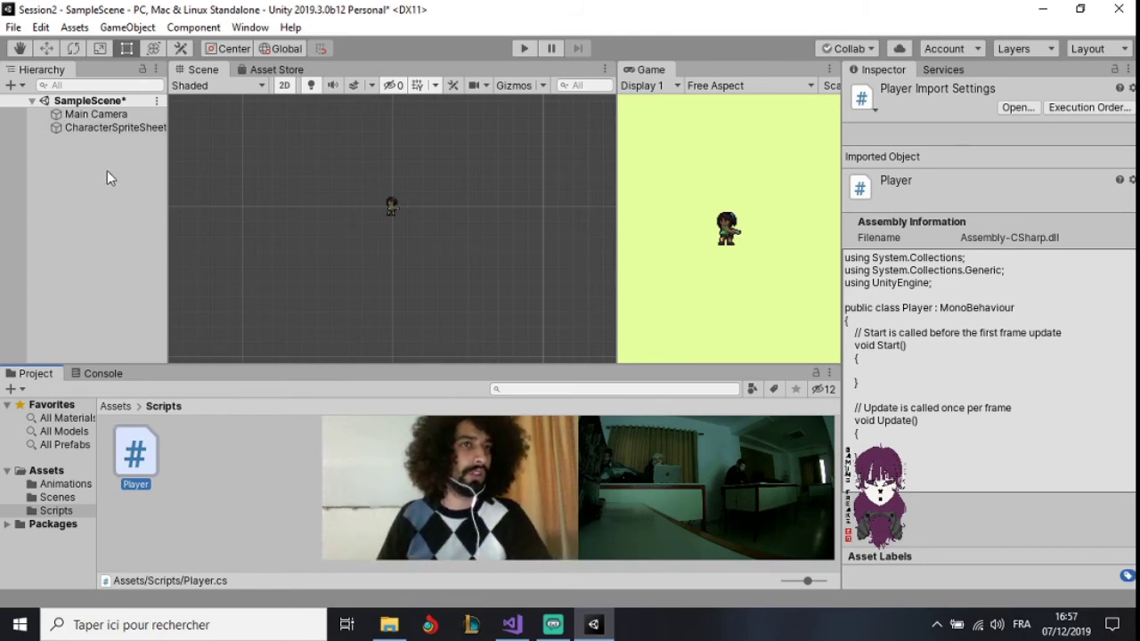
Attach the Player script to CharacterSpriteSheet and check its components in the Inspector
mouse_move(136, 453)
left_mouse_down()
mouse_move(137, 133)
mouse_move(106, 129)
left_mouse_up()
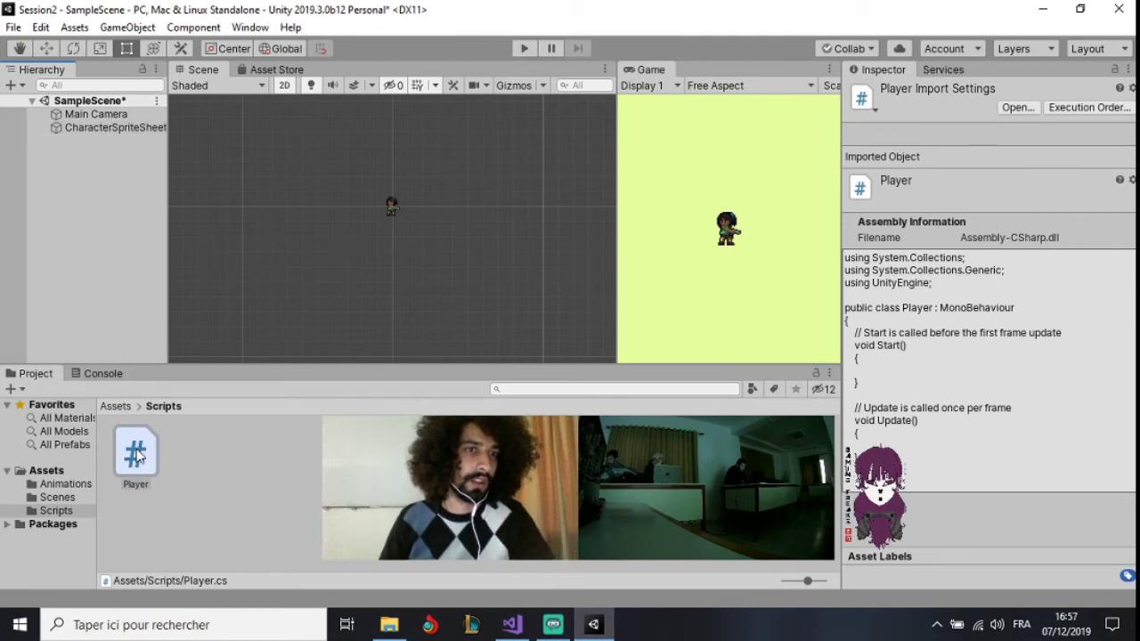
left_click_drag(145, 470, 131, 148)
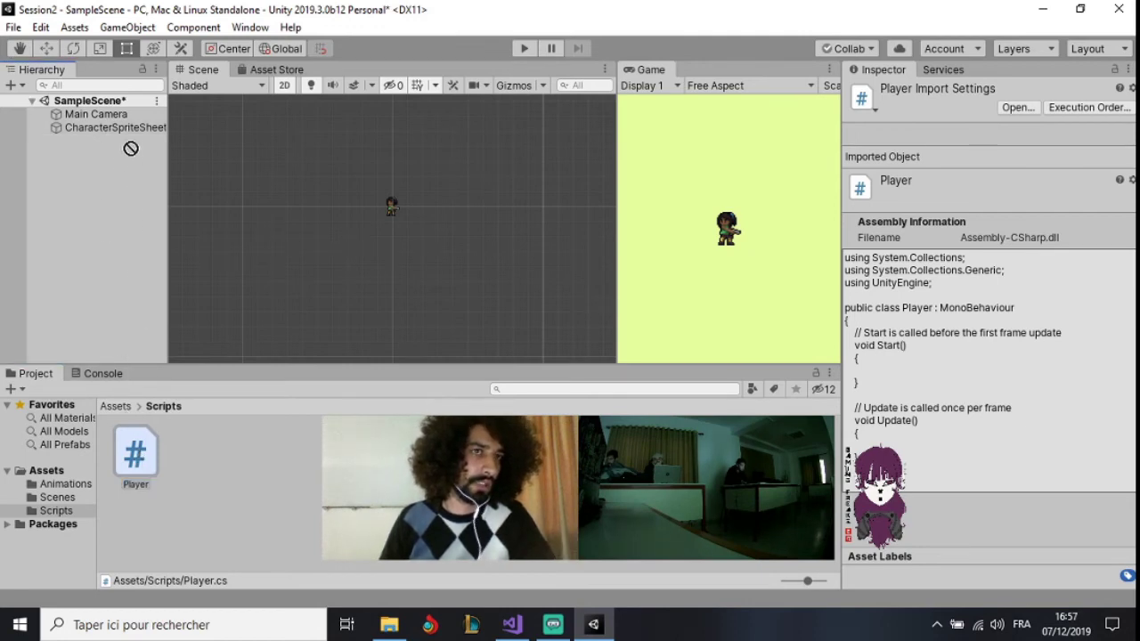
left_click_drag(129, 189, 138, 405)
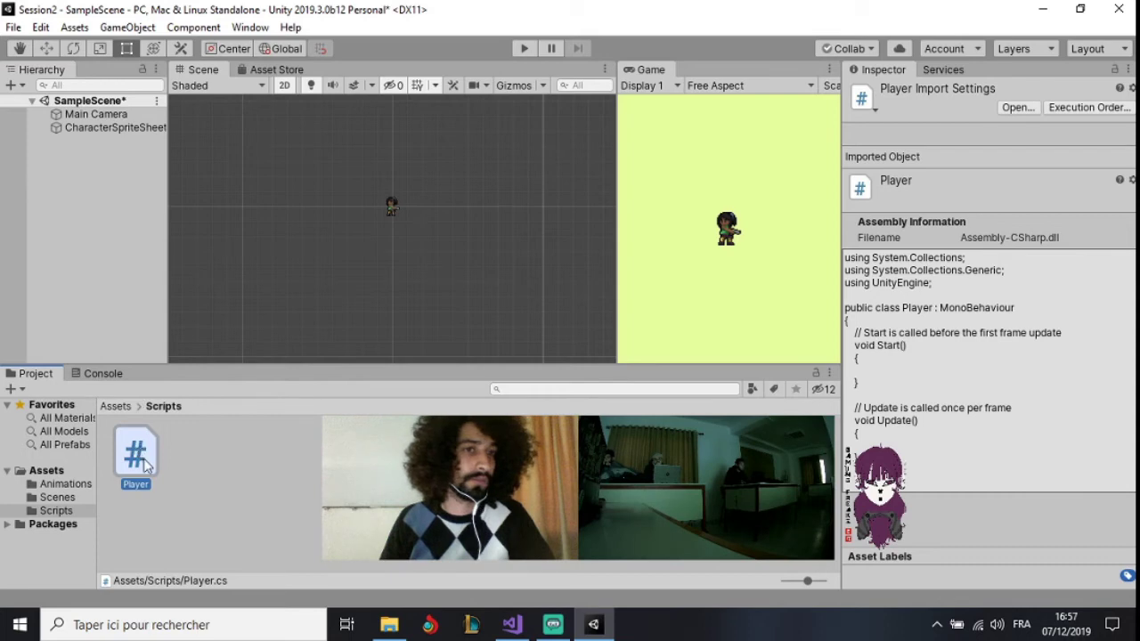
left_click(91, 128)
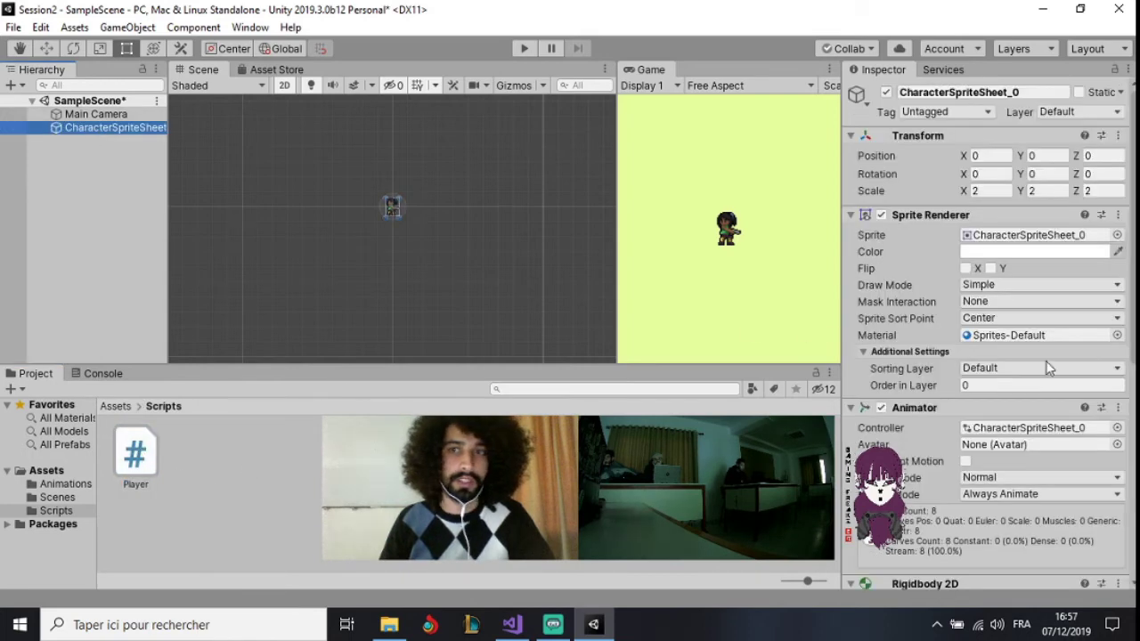
scroll(1097, 379, "down", 5)
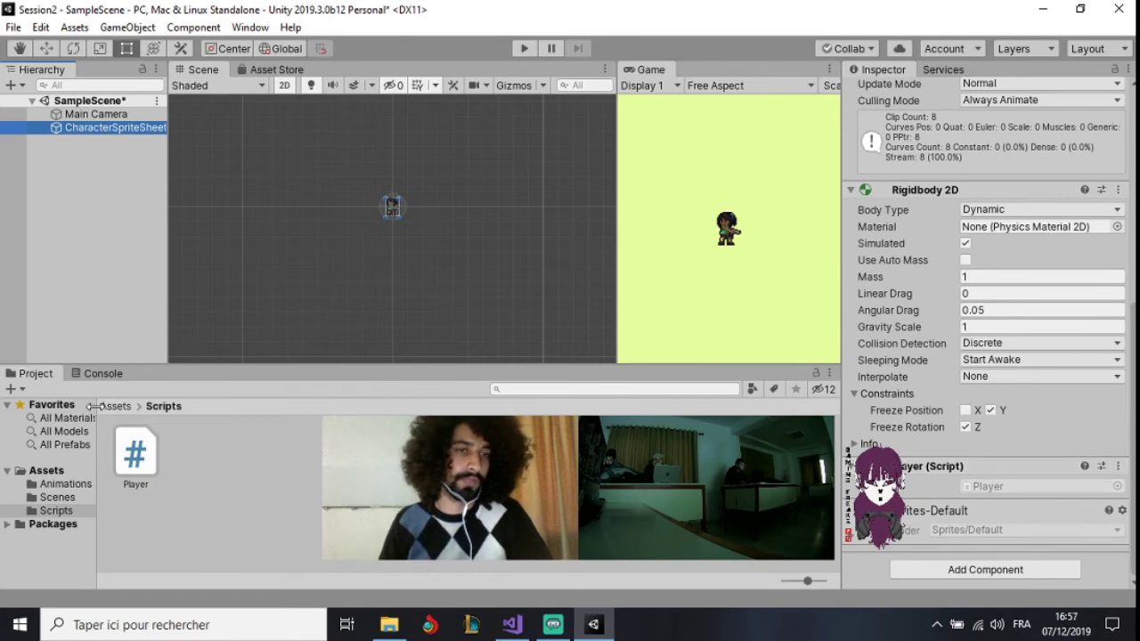
Open the Player script in Visual Studio, switching between Unity and Visual Studio while it loads
double_click(138, 456)
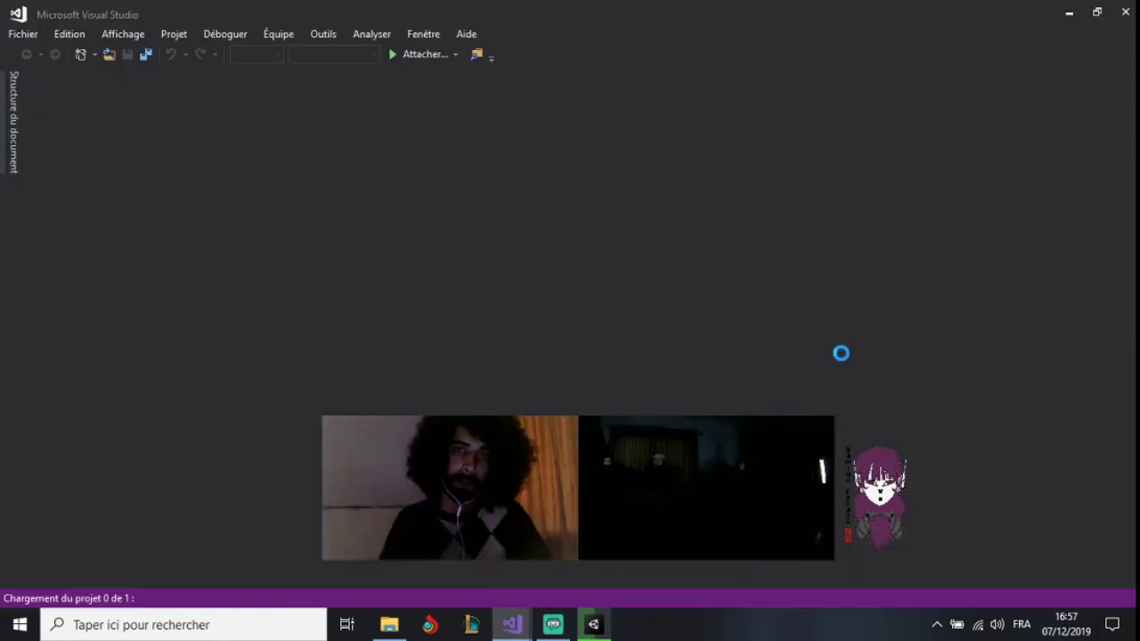
mouse_move(515, 624)
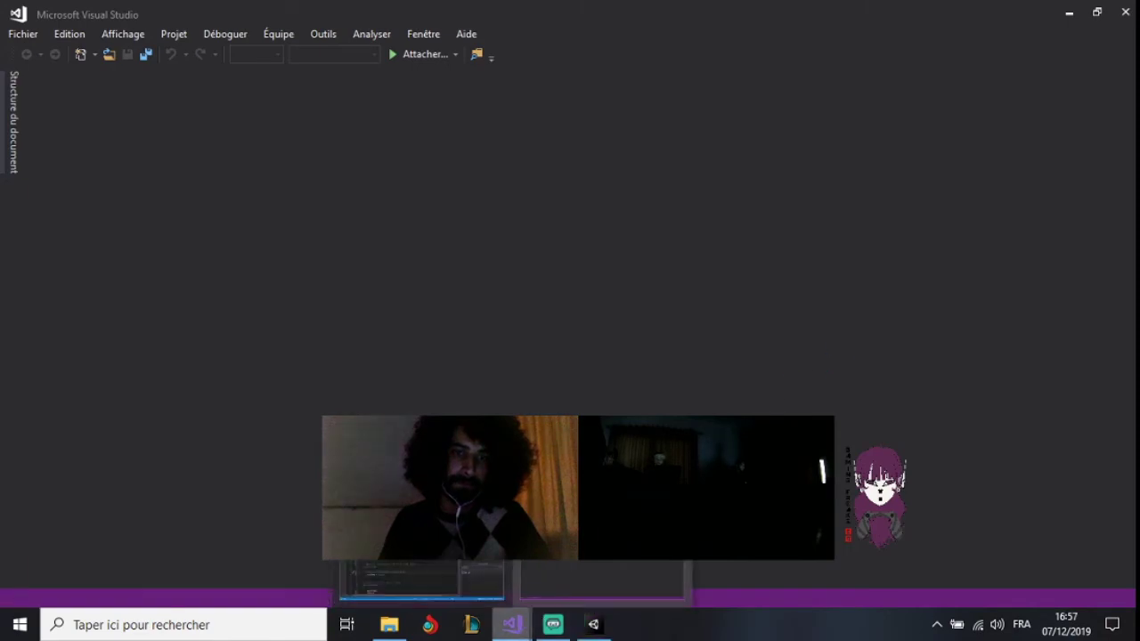
mouse_move(454, 564)
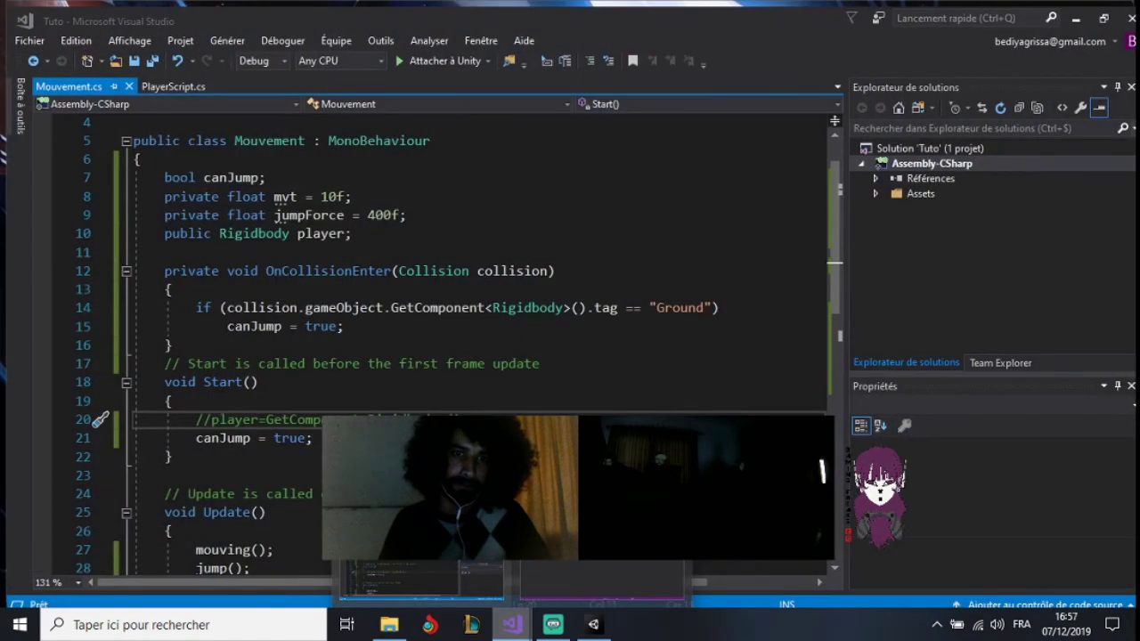
left_click(593, 625)
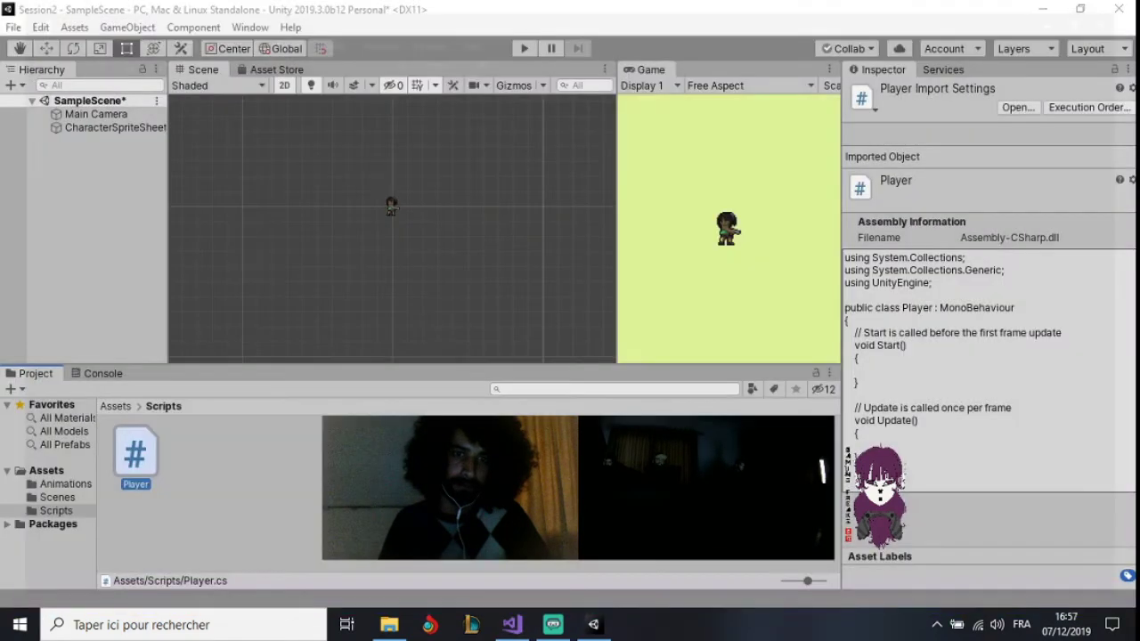
left_click(510, 623)
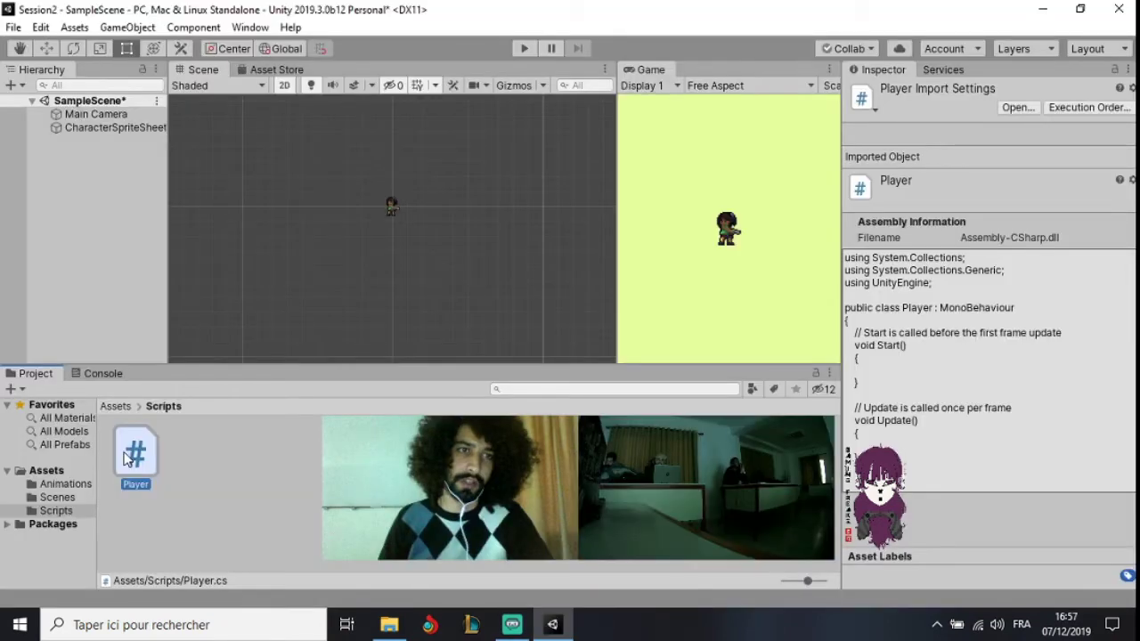
double_click(127, 457)
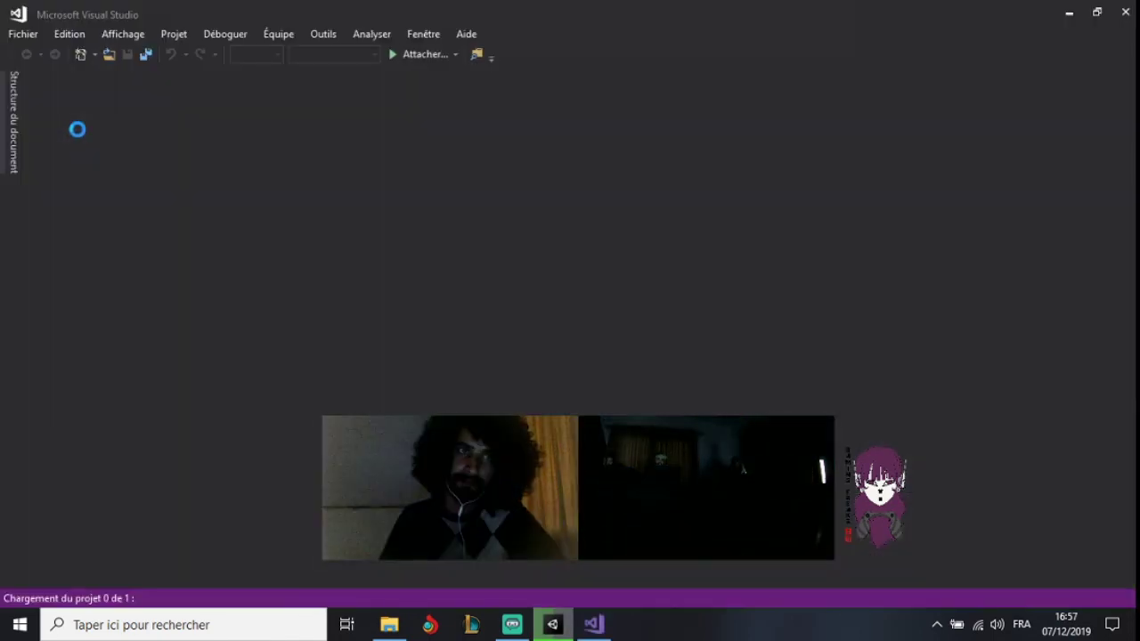
mouse_move(536, 634)
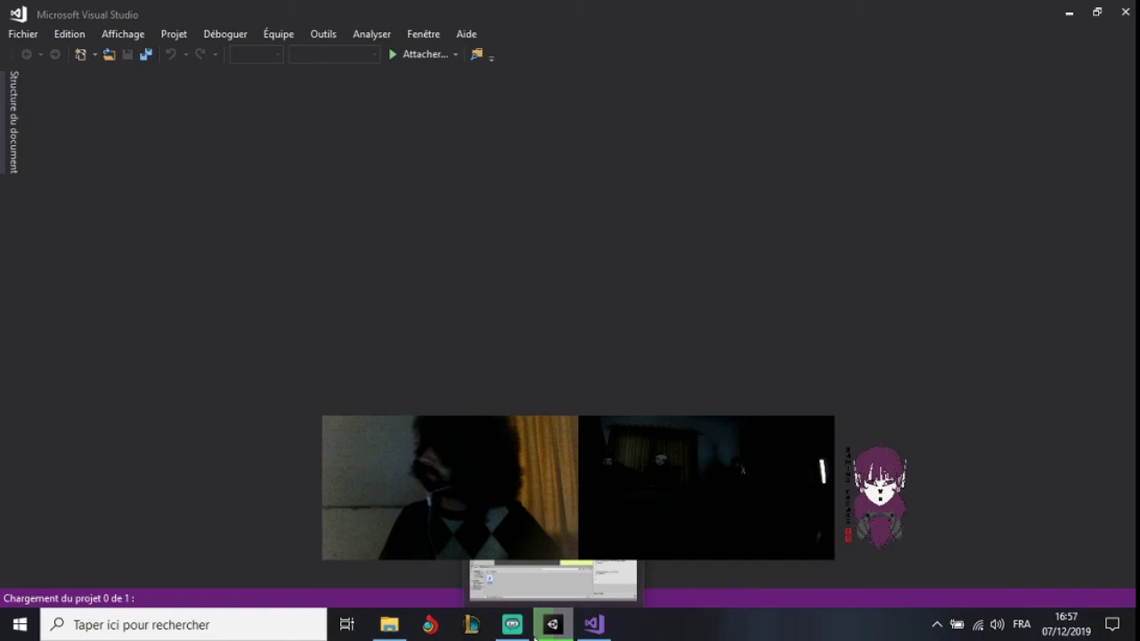
left_click(536, 634)
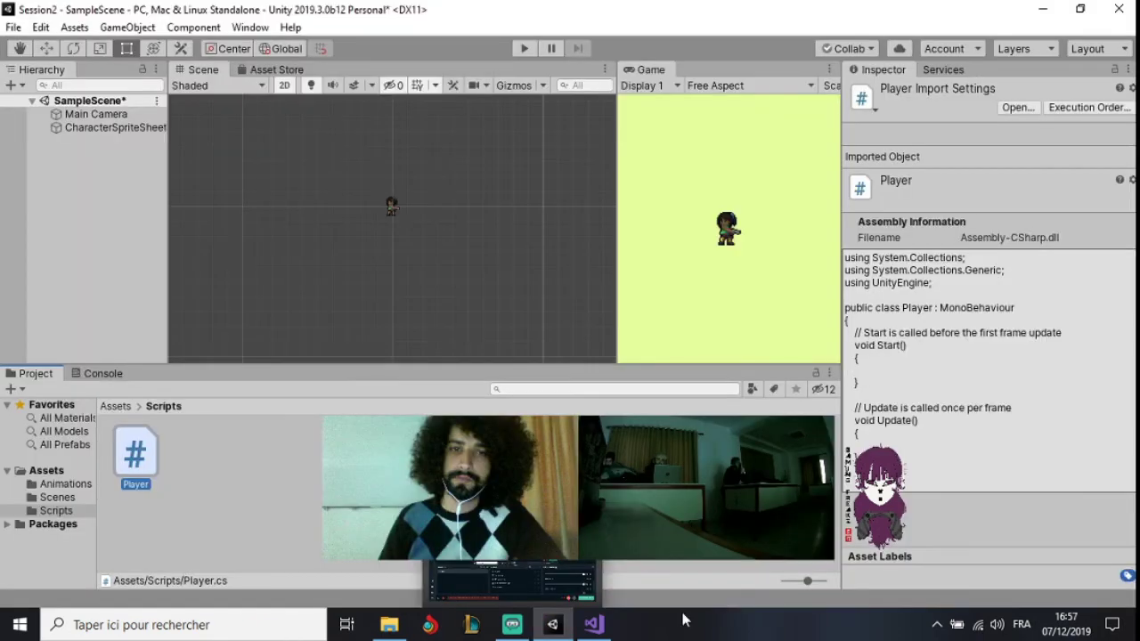
Add the field 'private float mvt = 10f;' at the top of the Player class
left_click(594, 624)
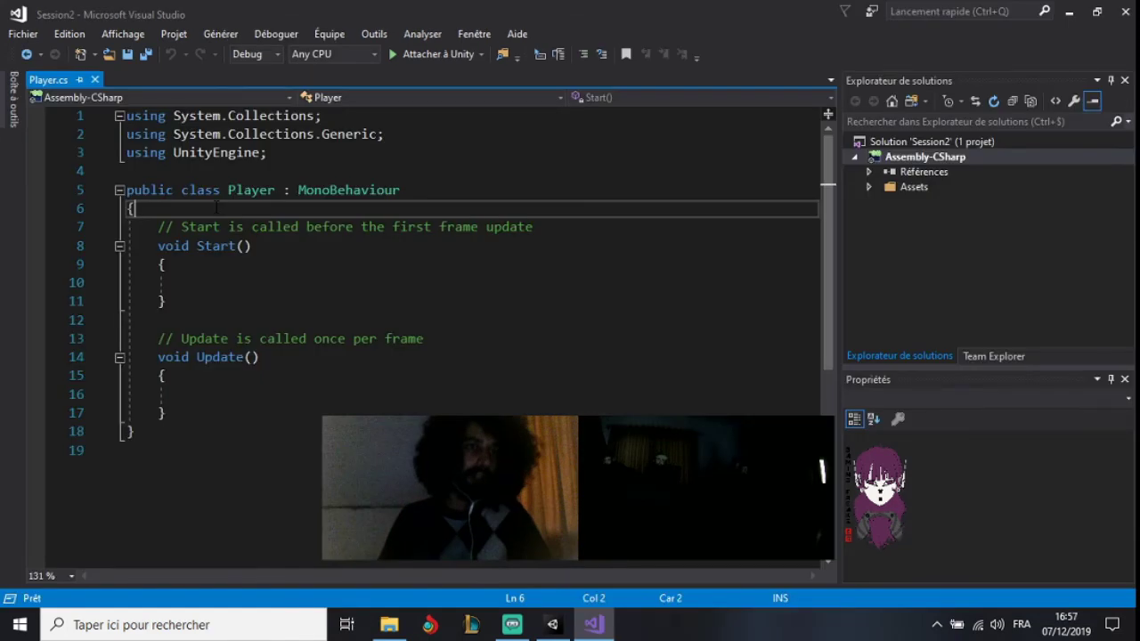
key("Return")
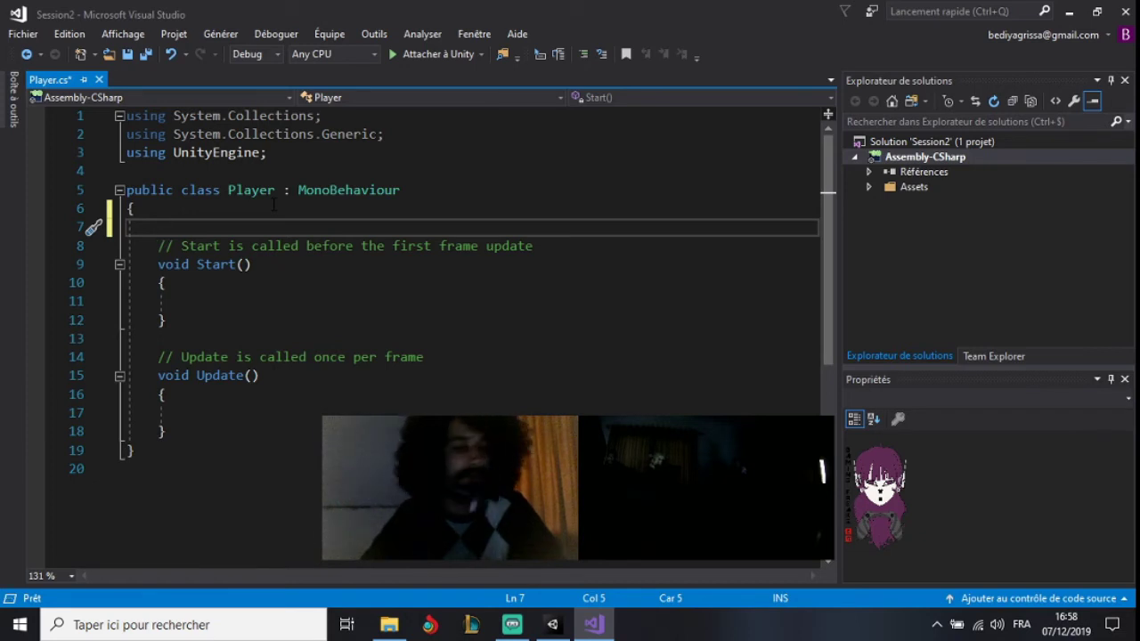
type("private ")
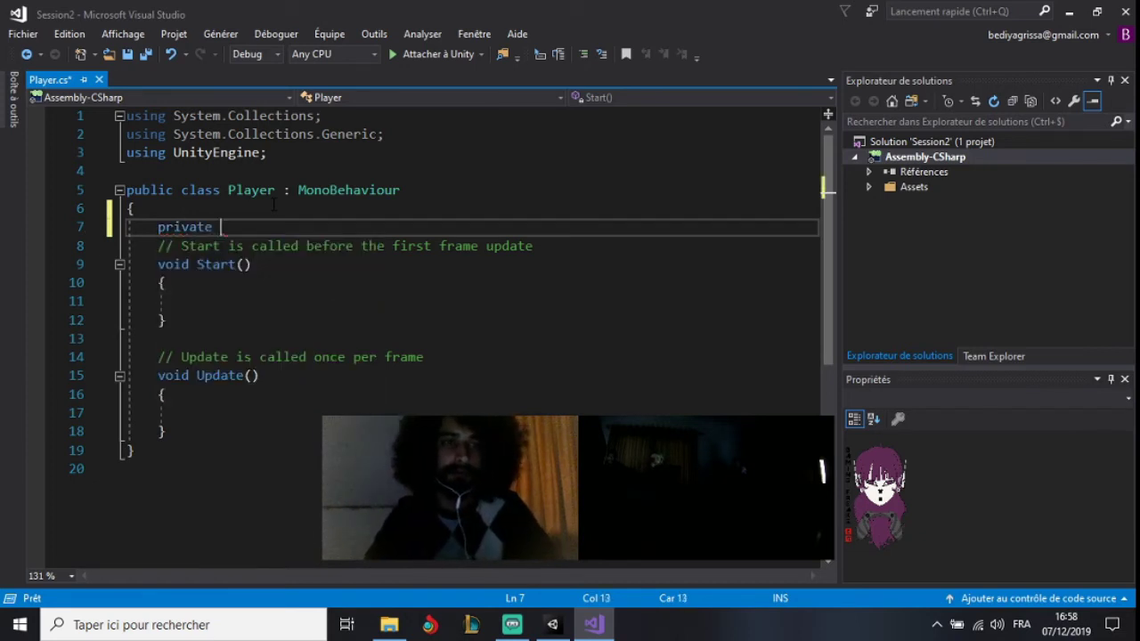
type("mvt")
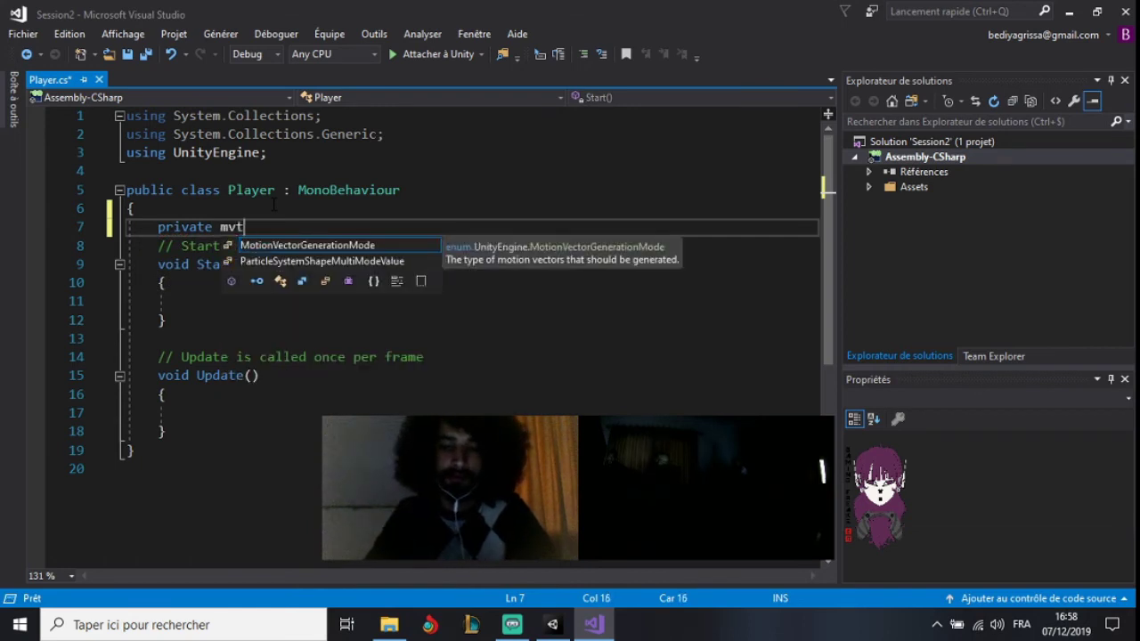
key("Left")
key("Left")
key("Left")
type("floa")
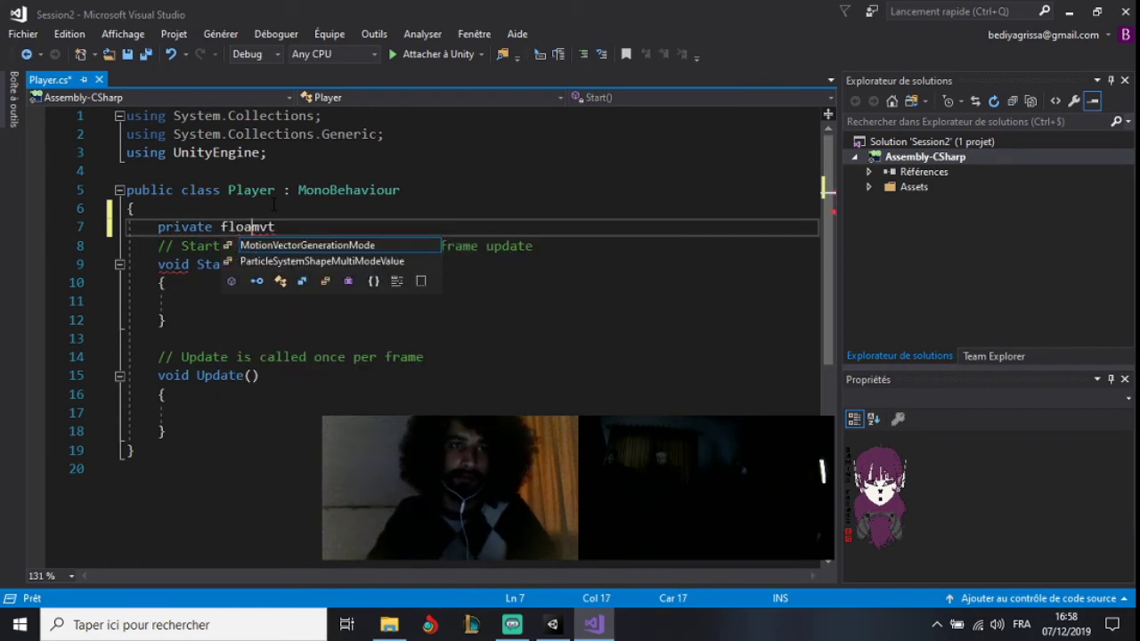
type("t")
key("End")
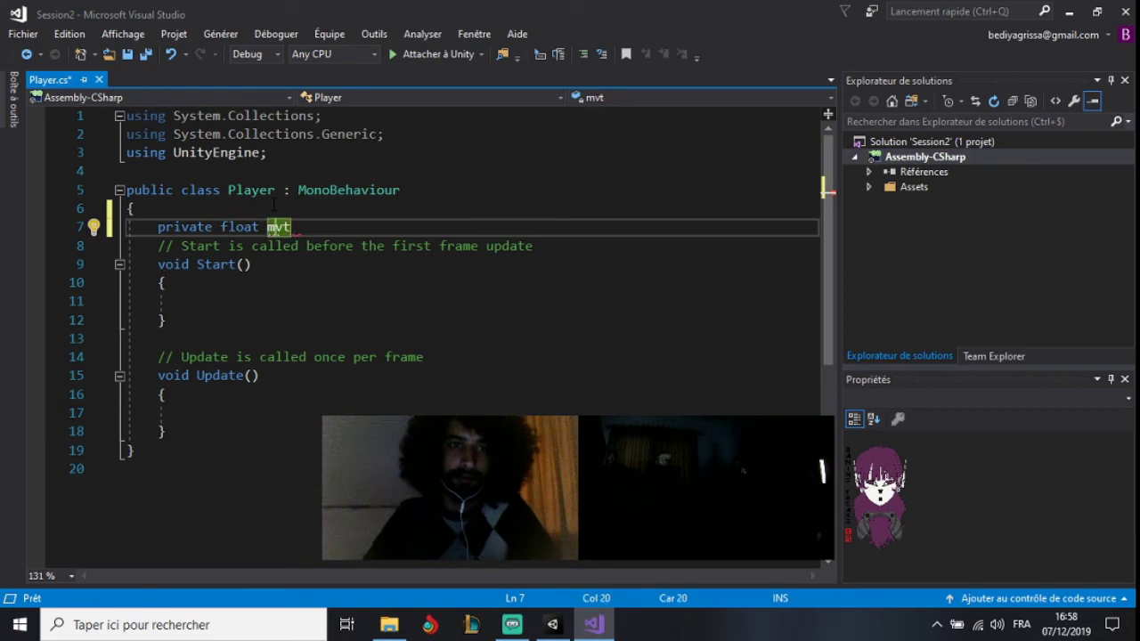
type("= ")
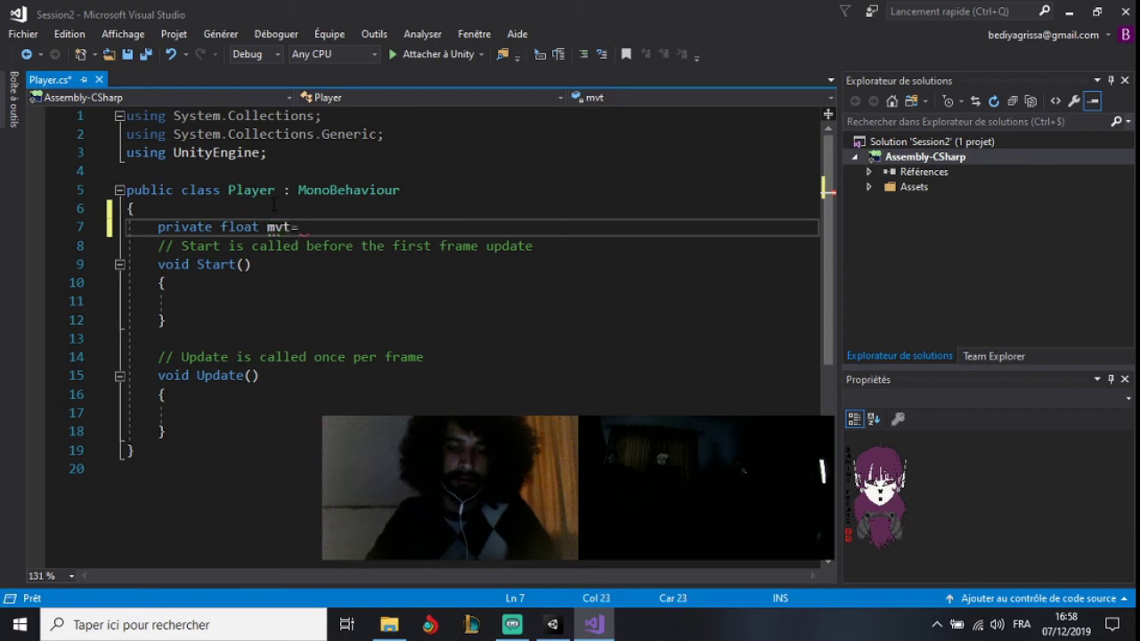
type("10f")
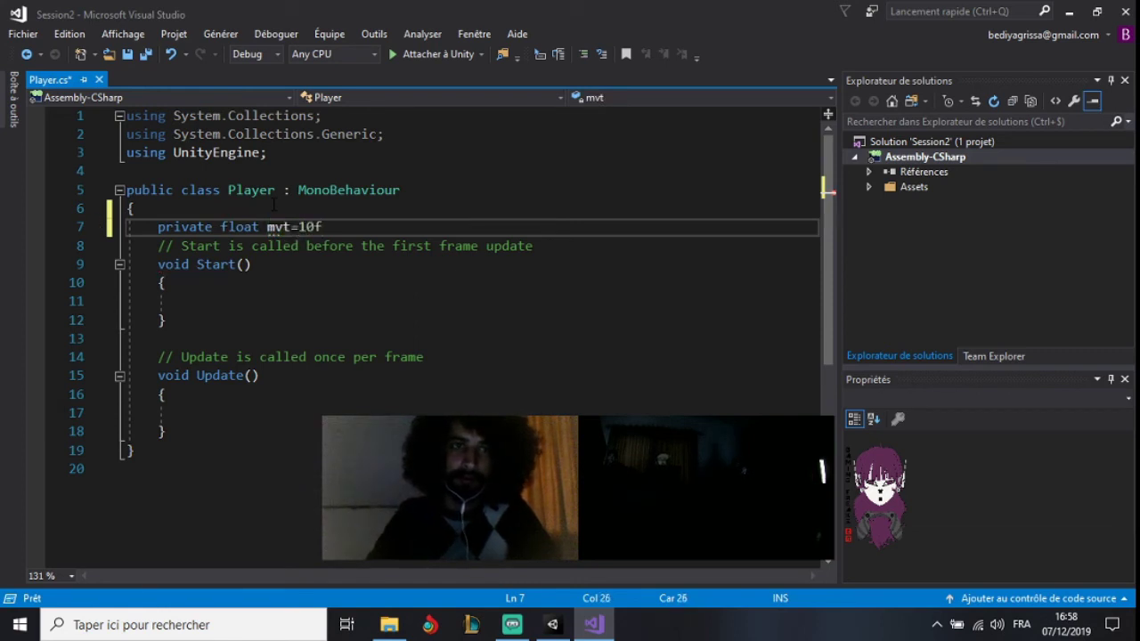
type(";")
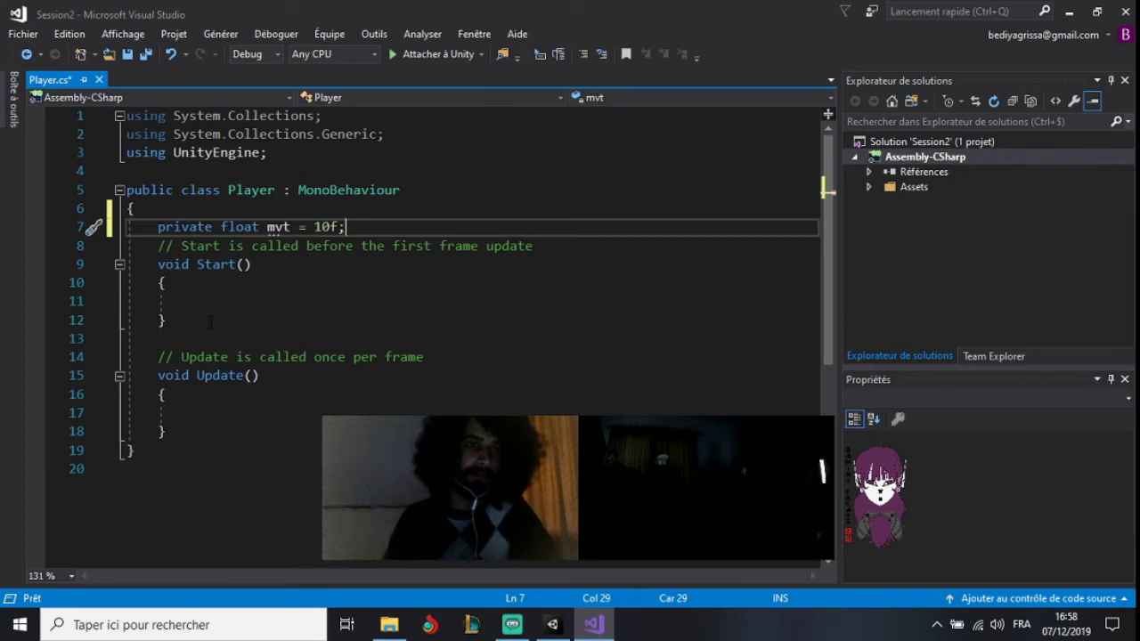
In Update, write transform.Translate(mvt*Time.deltaTime*Input.GetAxisRaw("Horizontal"), 0, 0);
left_click(276, 410)
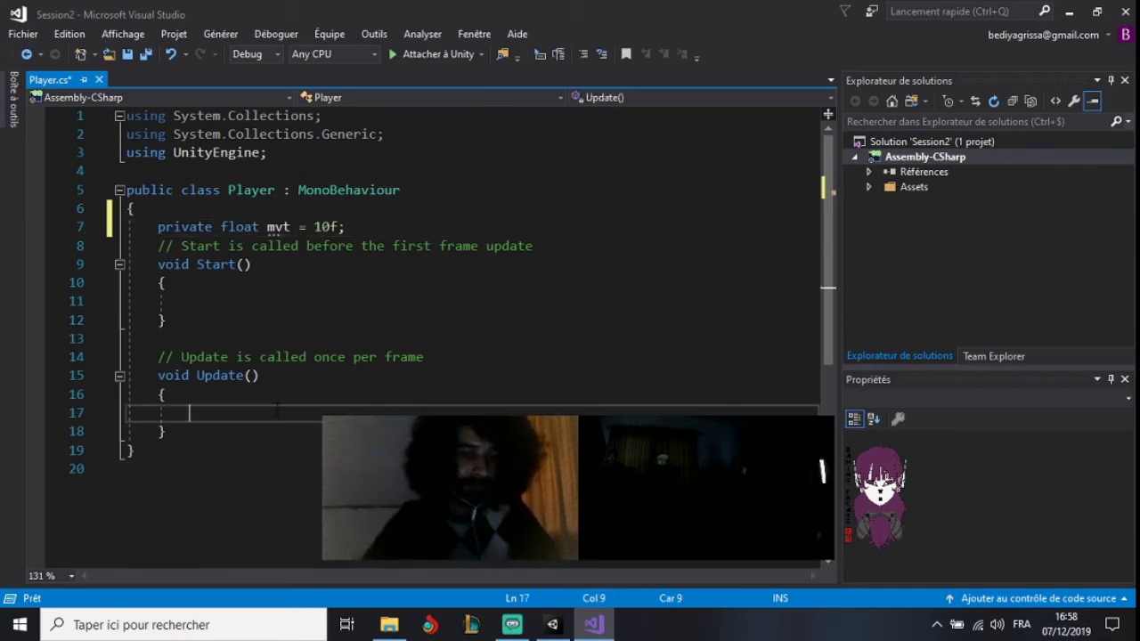
type("tr")
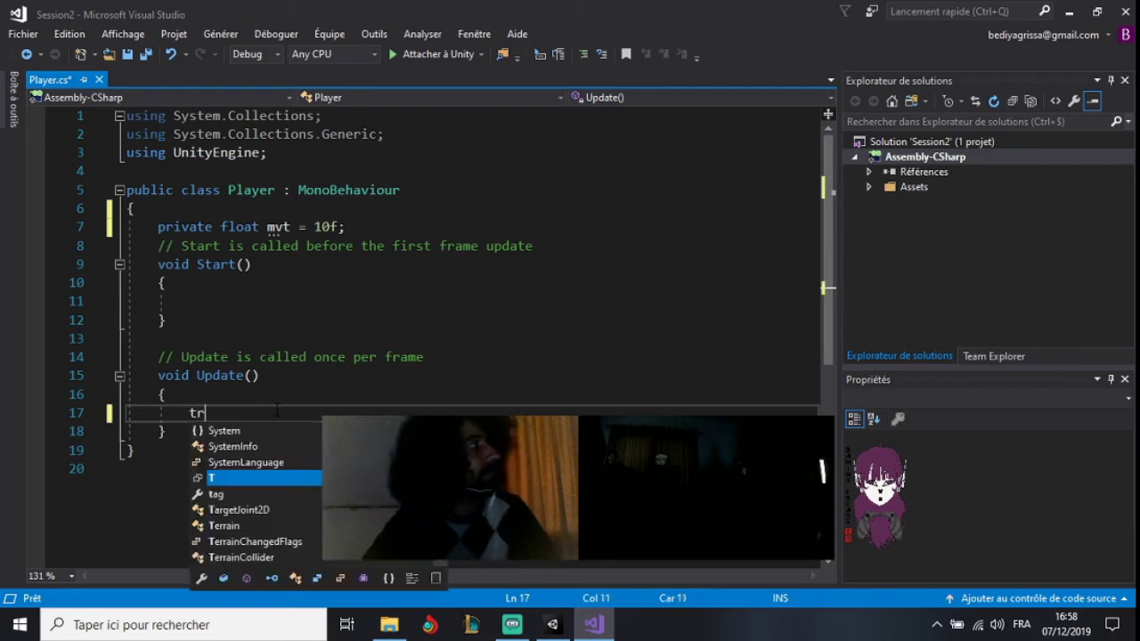
type("ans")
key("Tab")
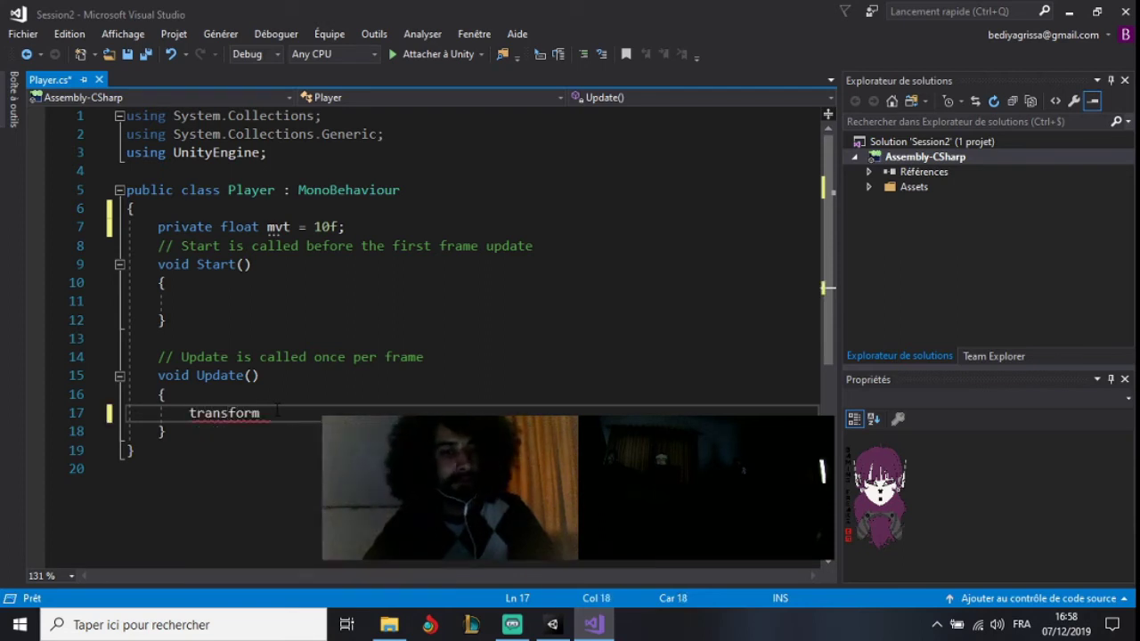
type(".Tra")
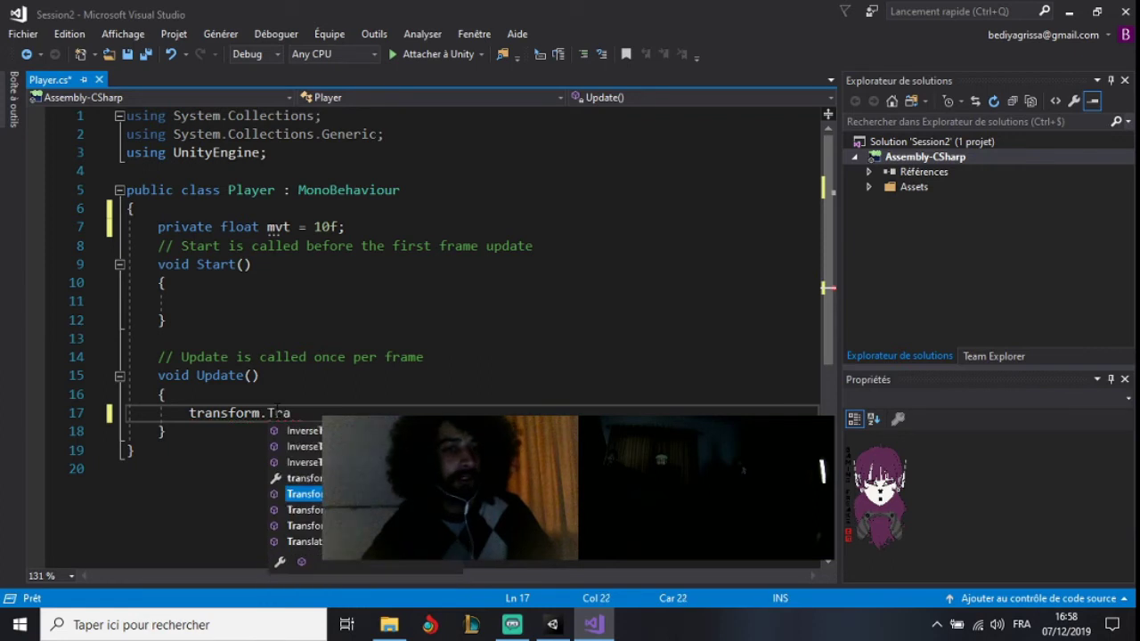
key("Down")
key("Down")
key("Down")
key("Tab")
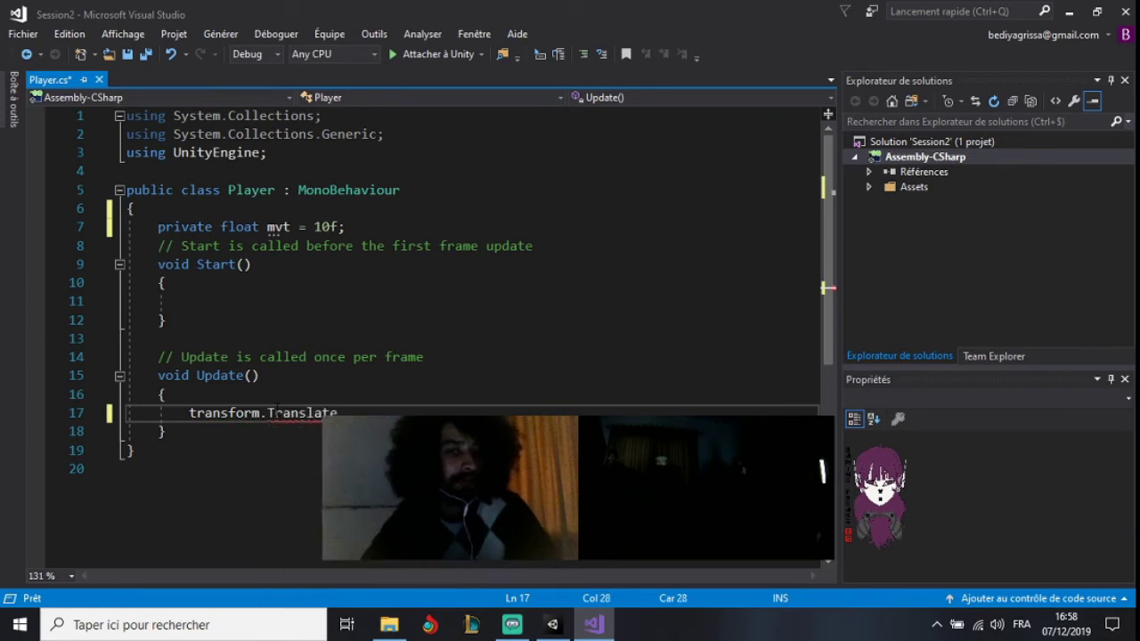
type("(")
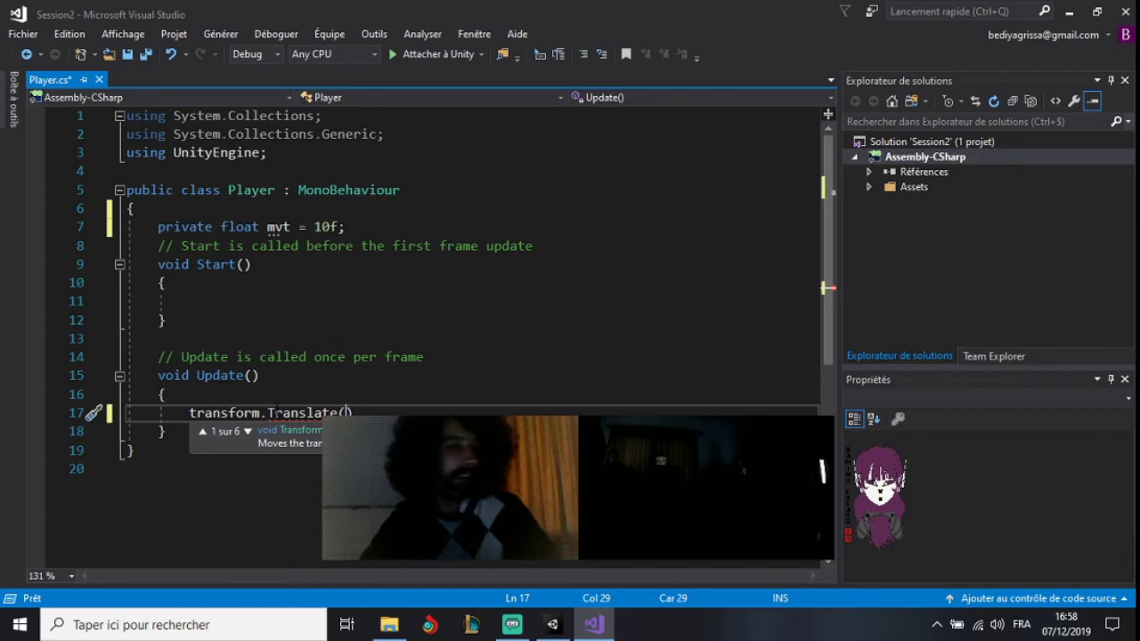
type("0,0")
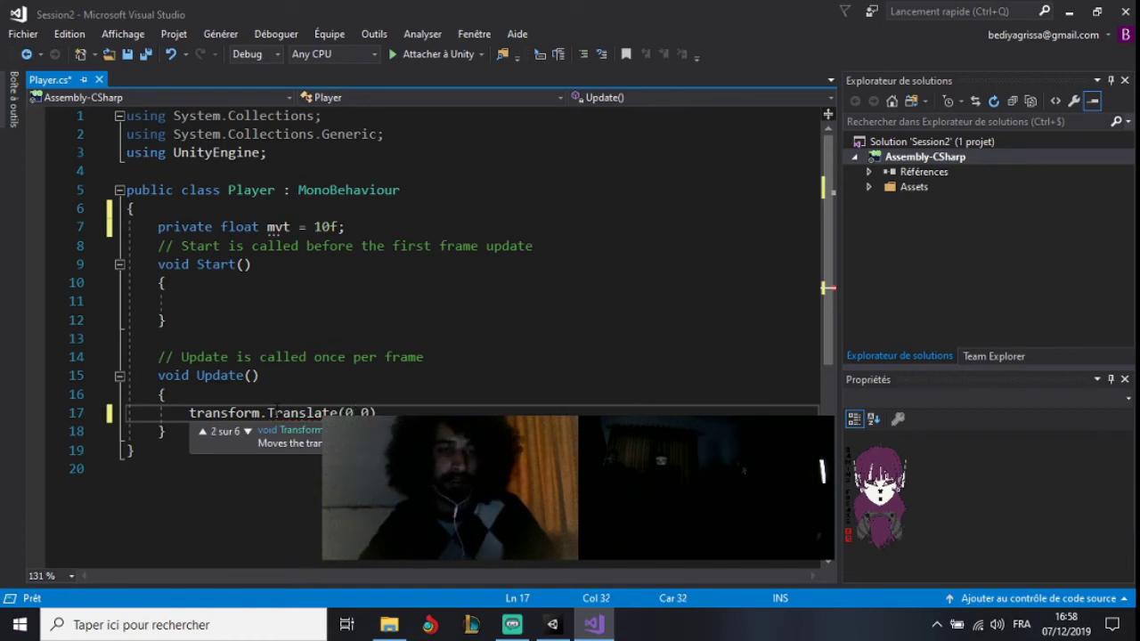
type(");")
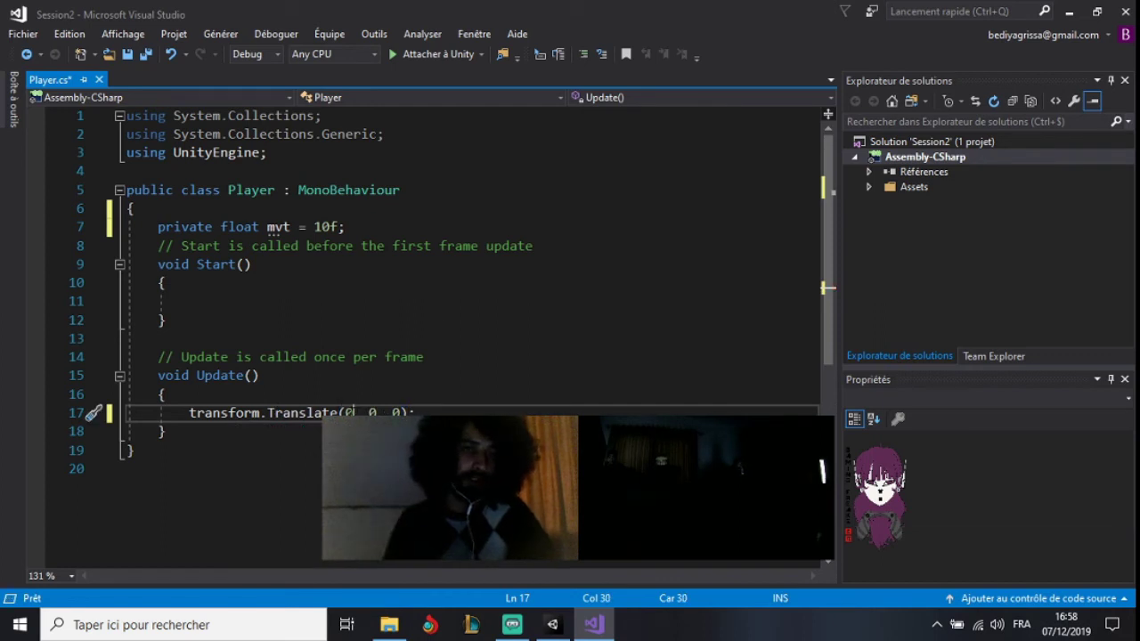
type("mv")
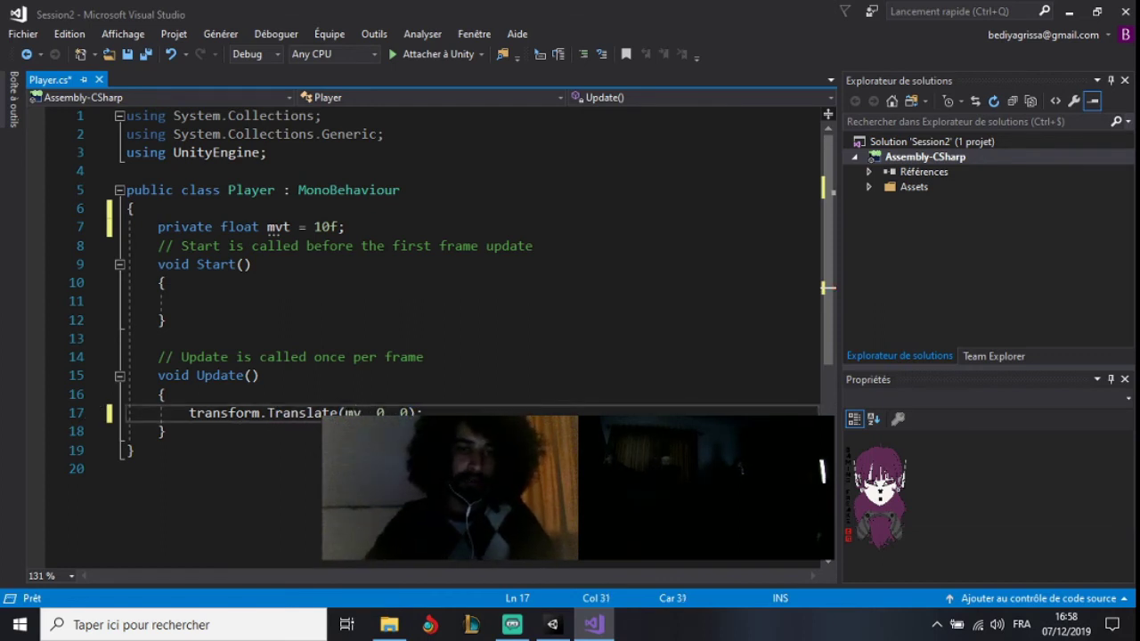
type("t*")
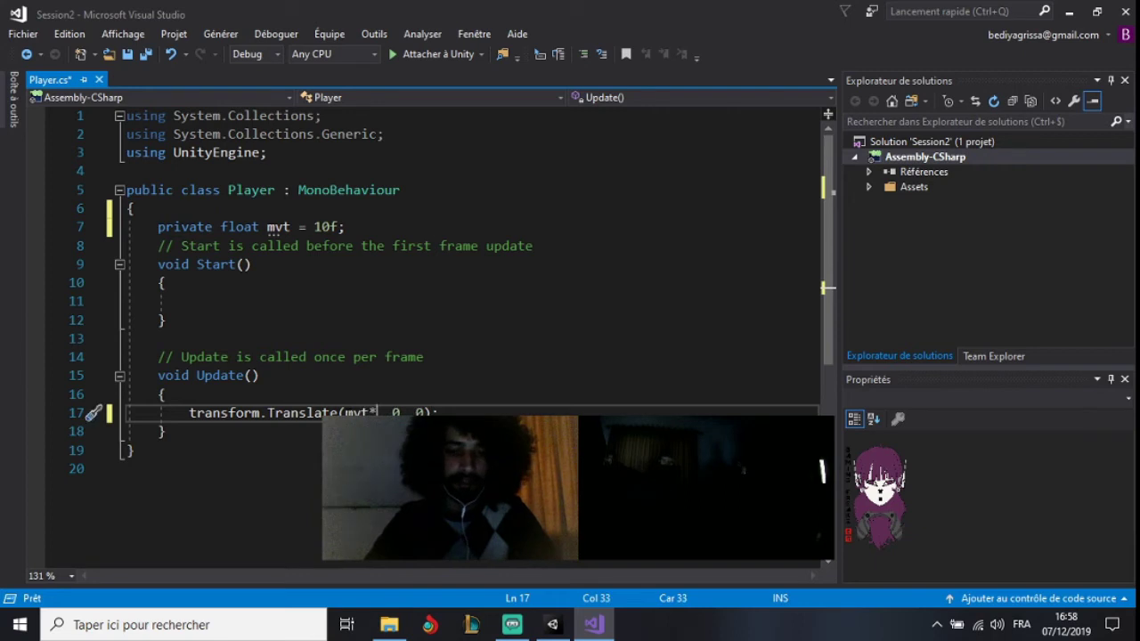
type("Time")
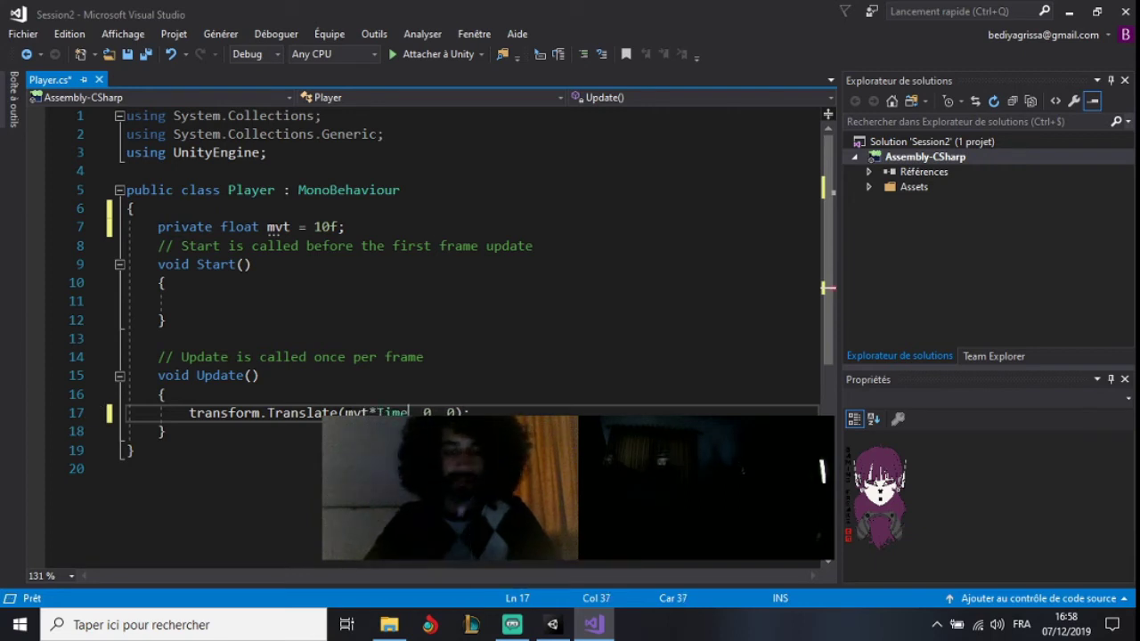
type(".deltaTime")
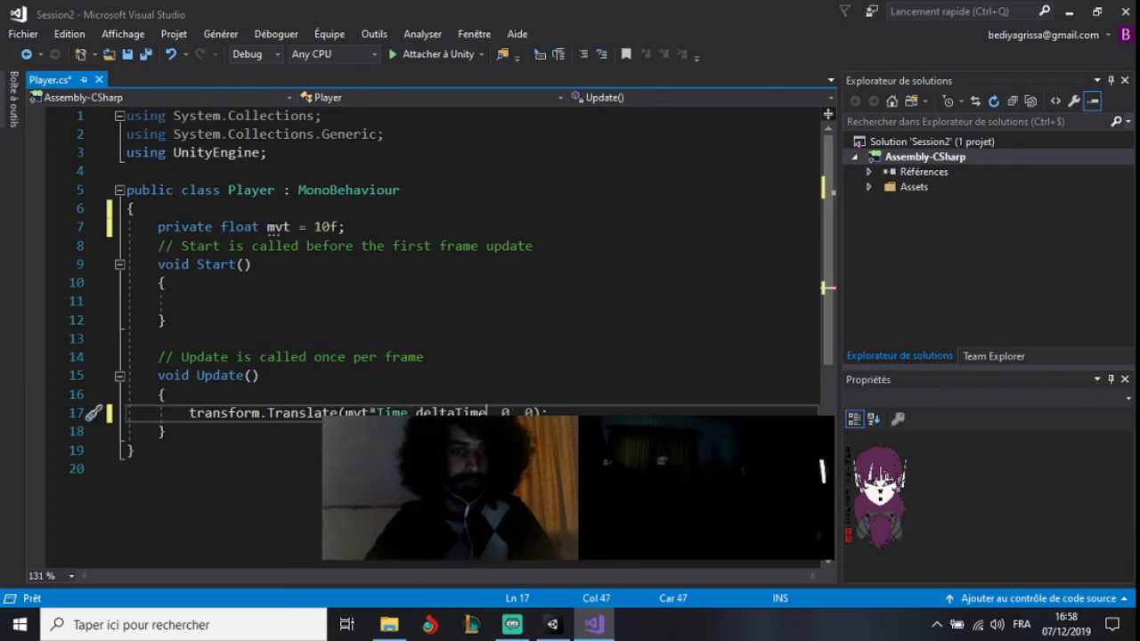
type("*")
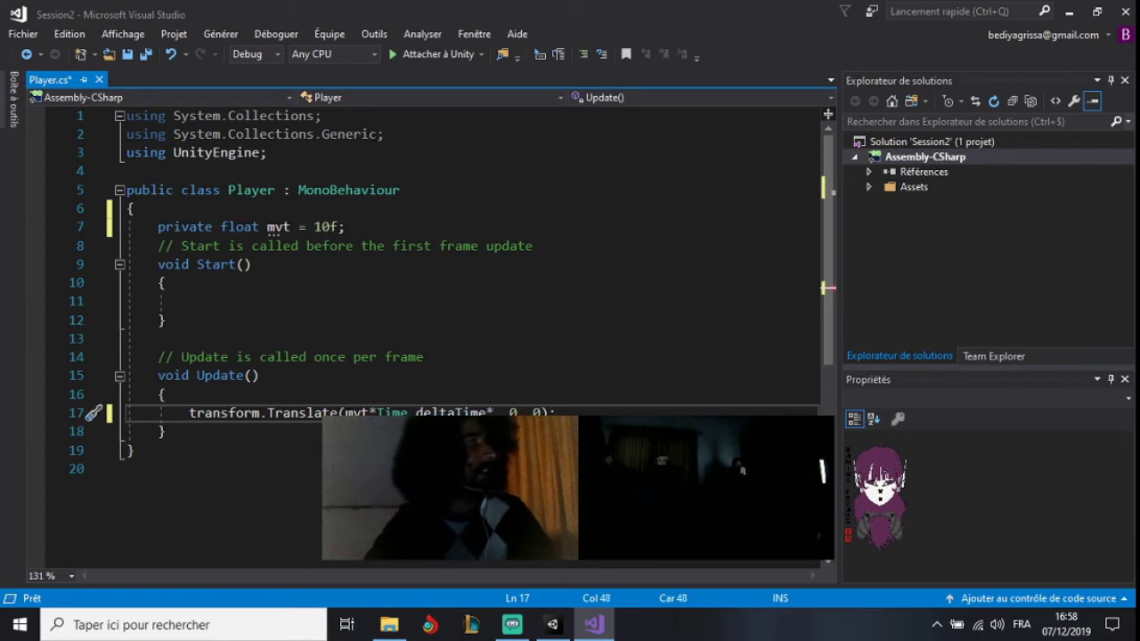
type("Input")
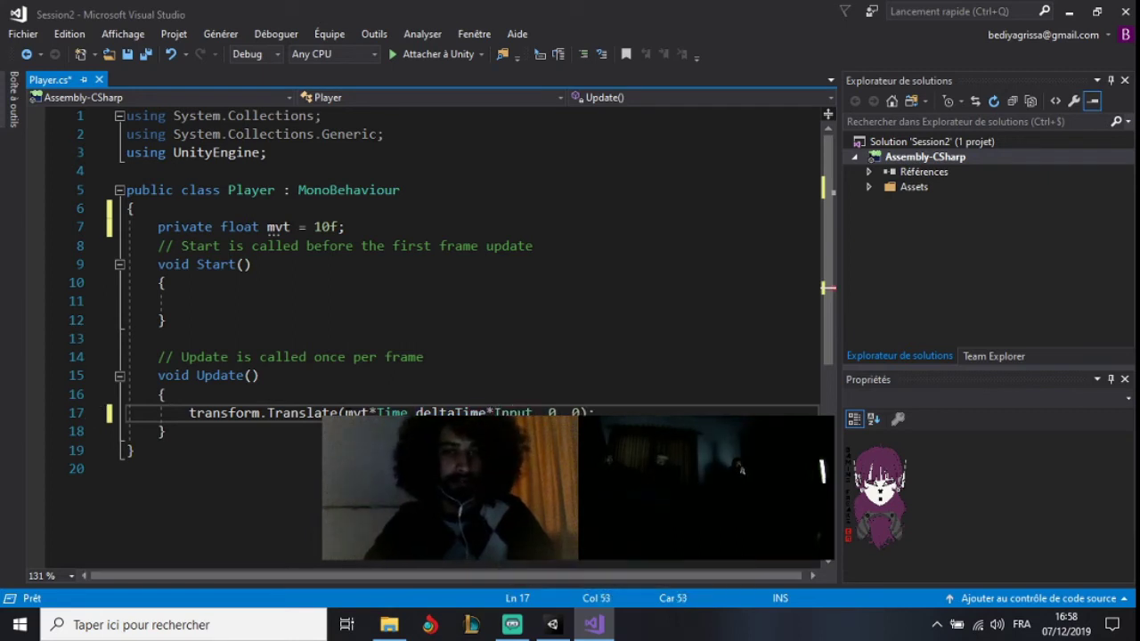
type(".getA")
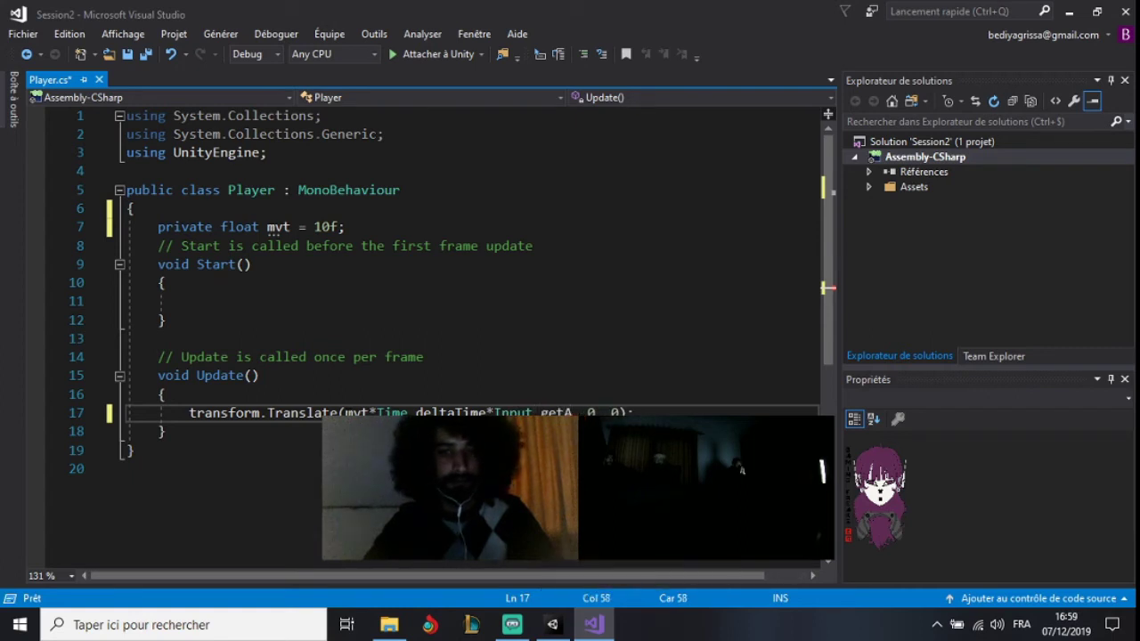
key("Tab")
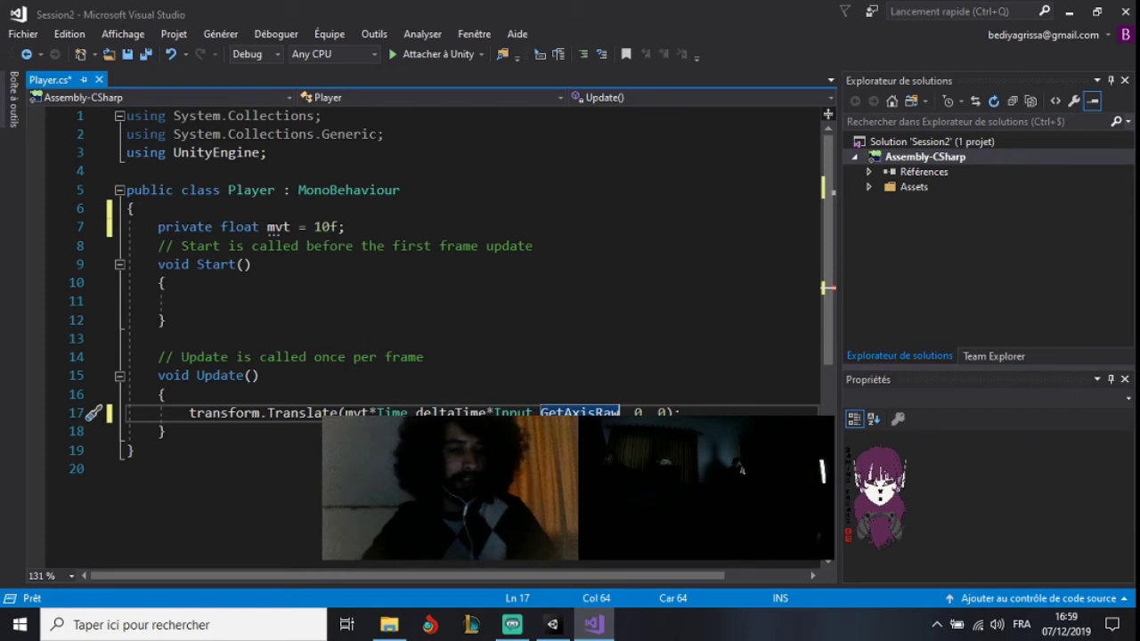
type("(")
type(")\"\"")
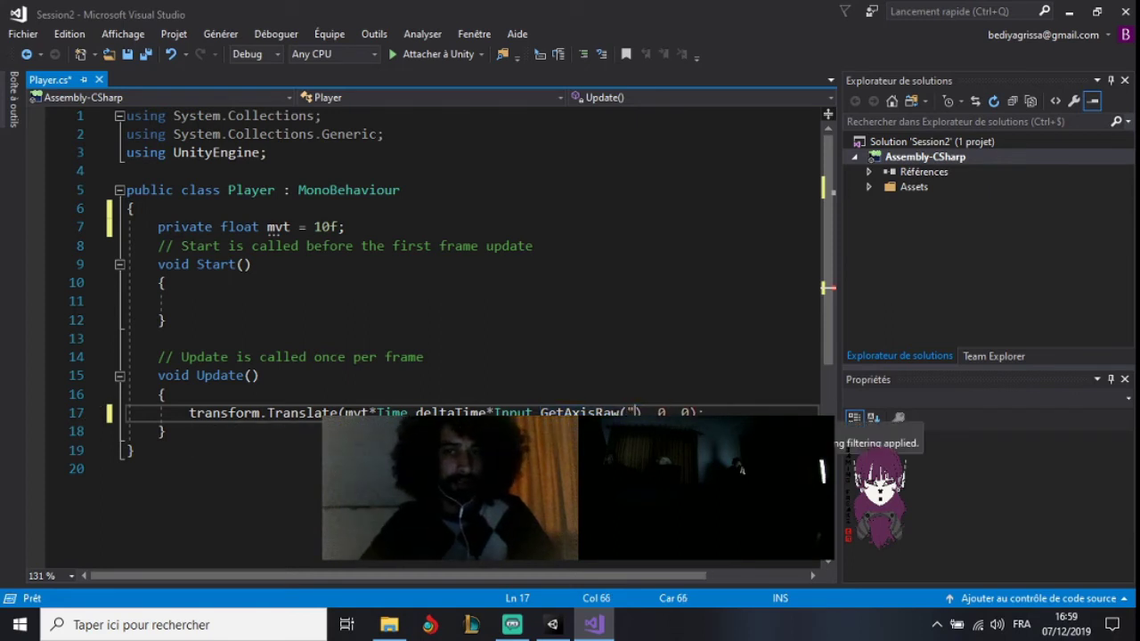
key("BackSpace")
key("Left")
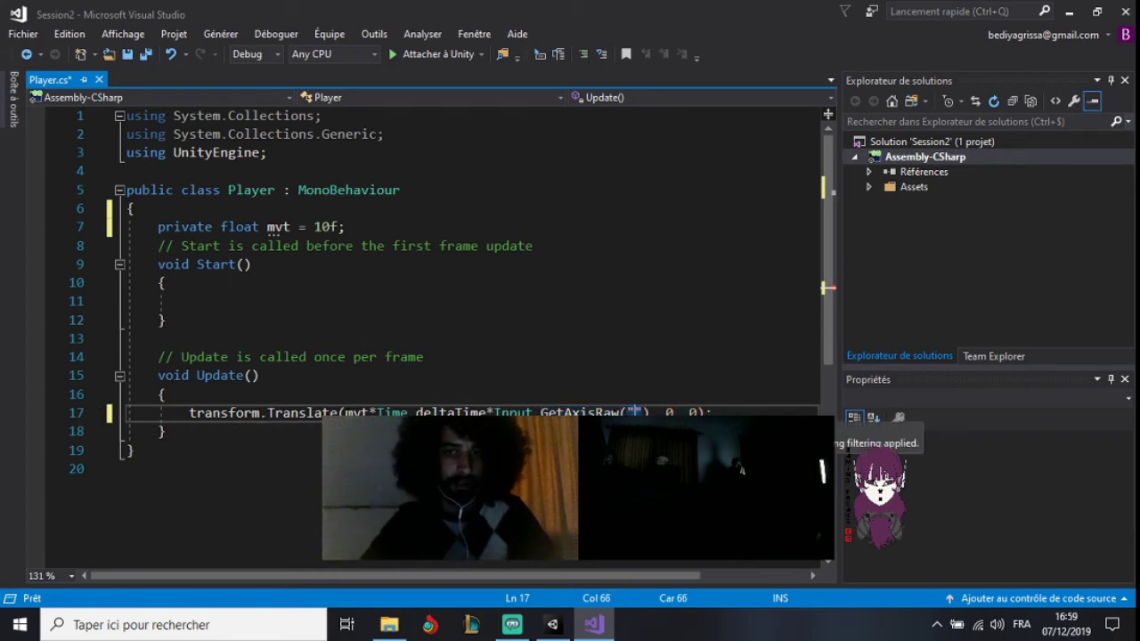
type("Ho")
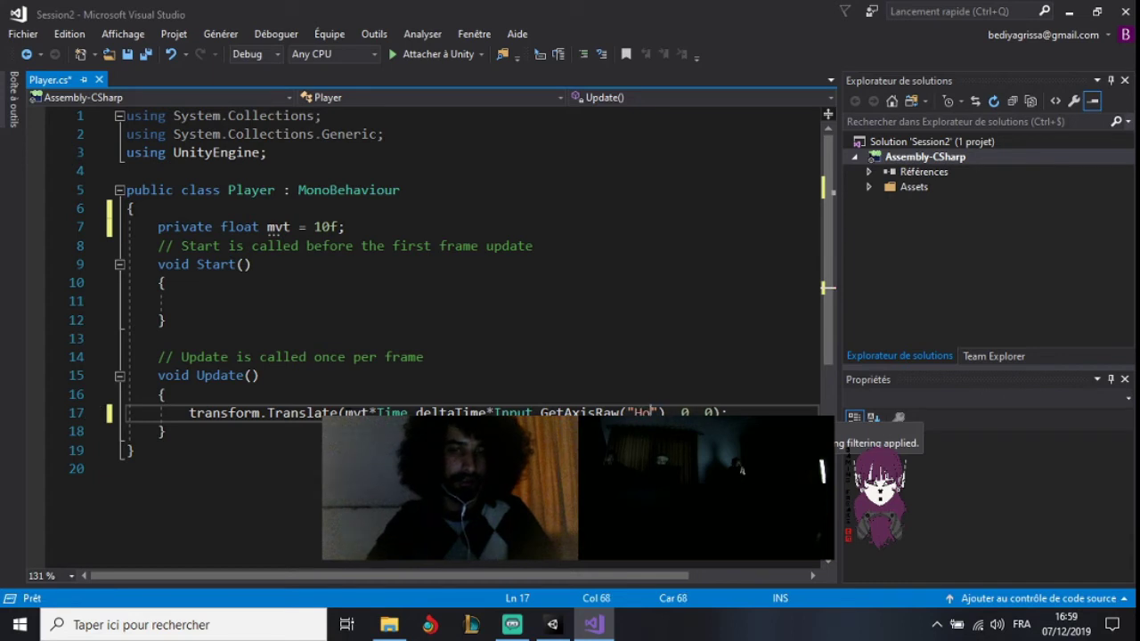
type("tiz")
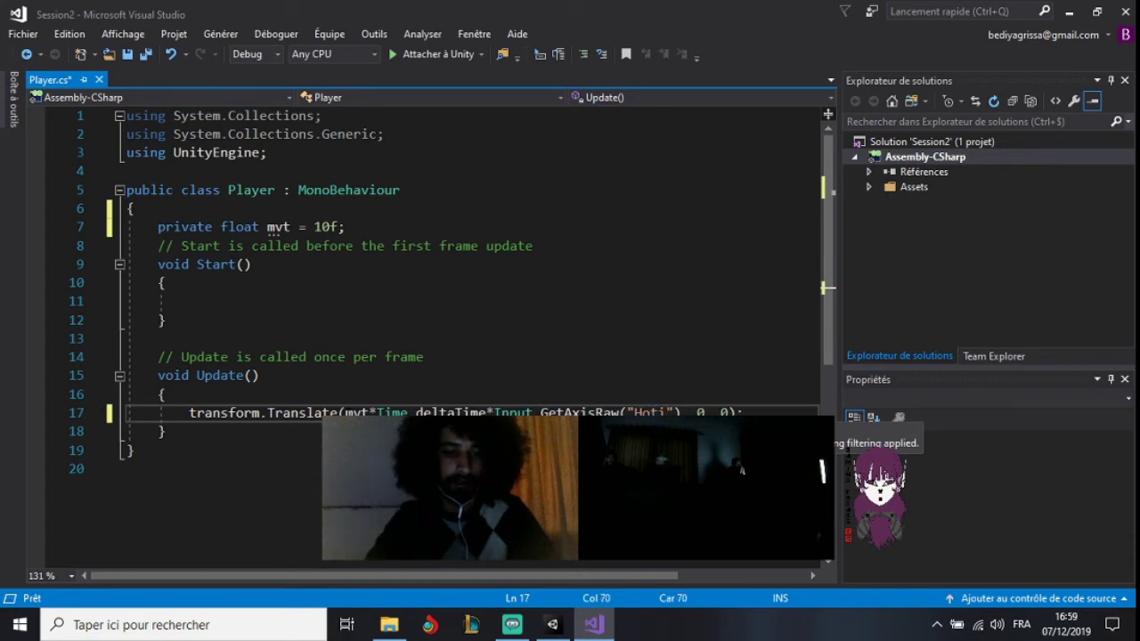
type("ontal")
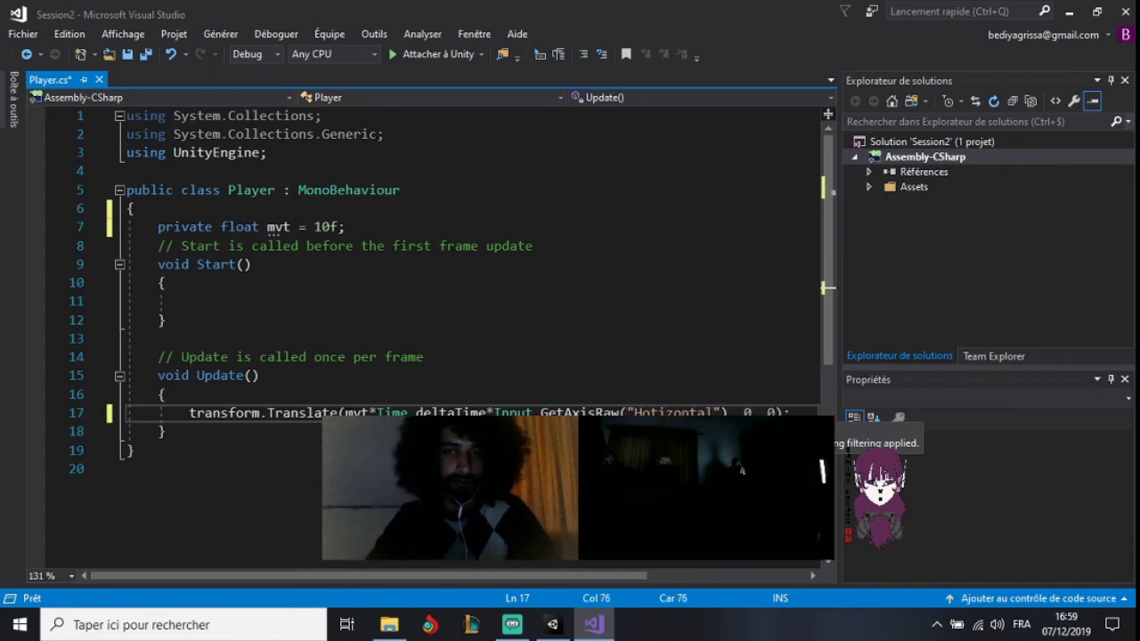
Cut the whole Translate line out of the Update method
key("Home")
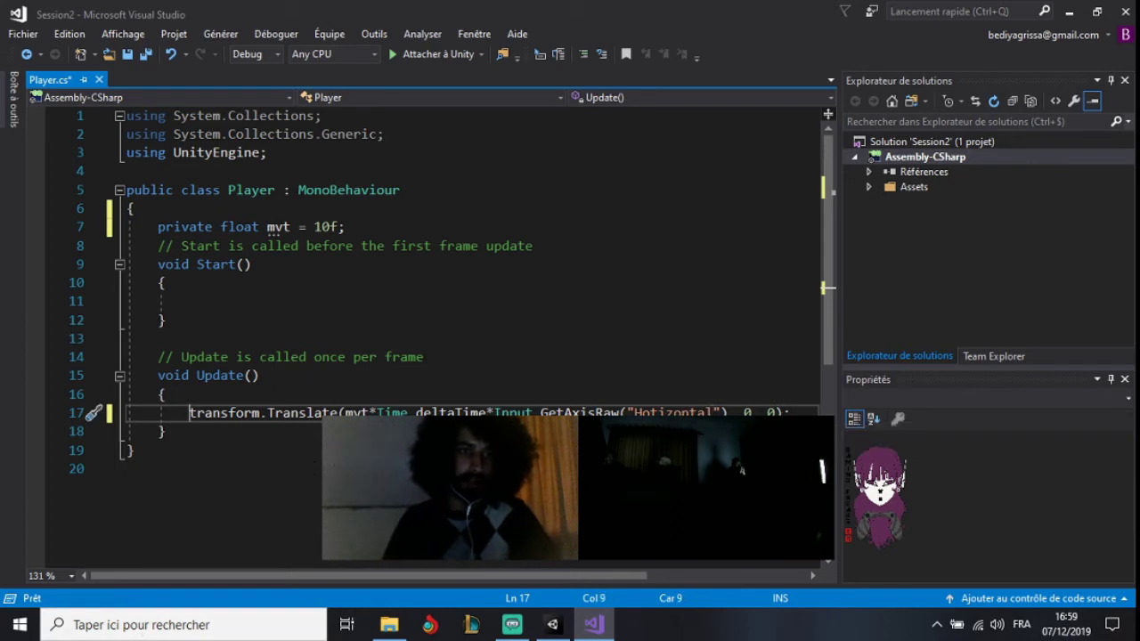
key("shift+End")
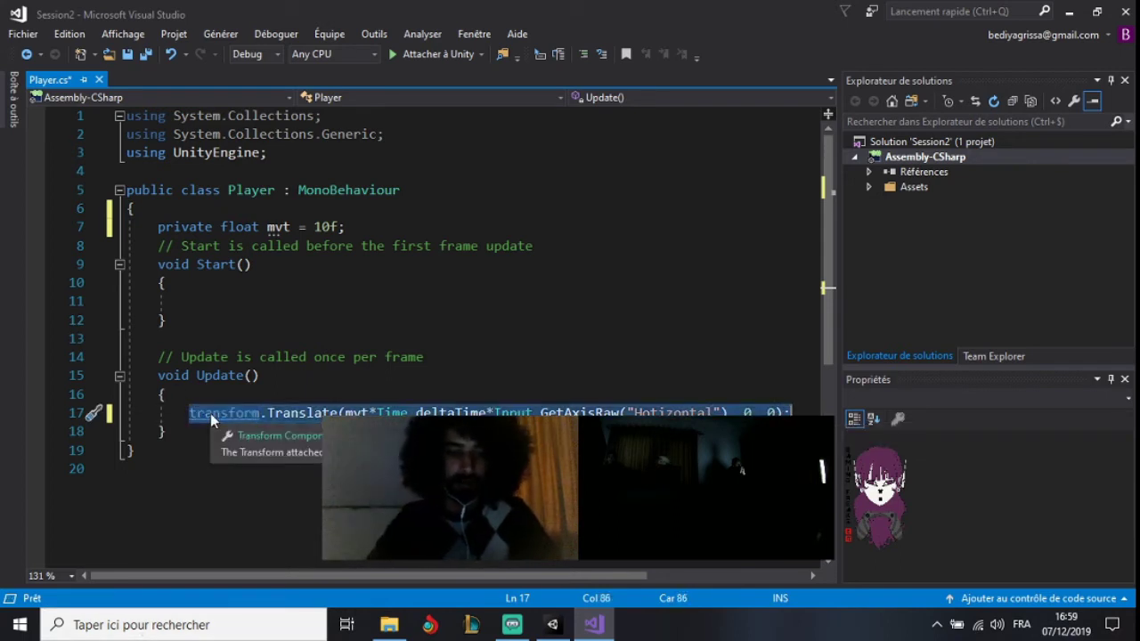
key("ctrl+x")
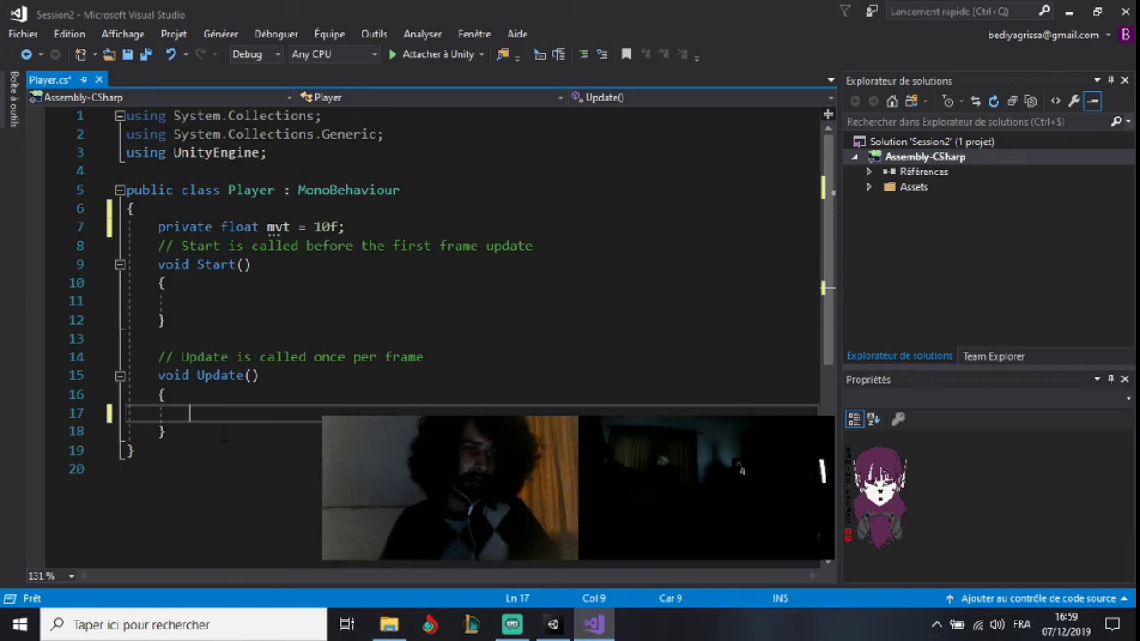
left_click(223, 432)
Create a void mouvment() method below Update holding the pasted Translate line, and save
key("Return")
key("Return")
type("void ")
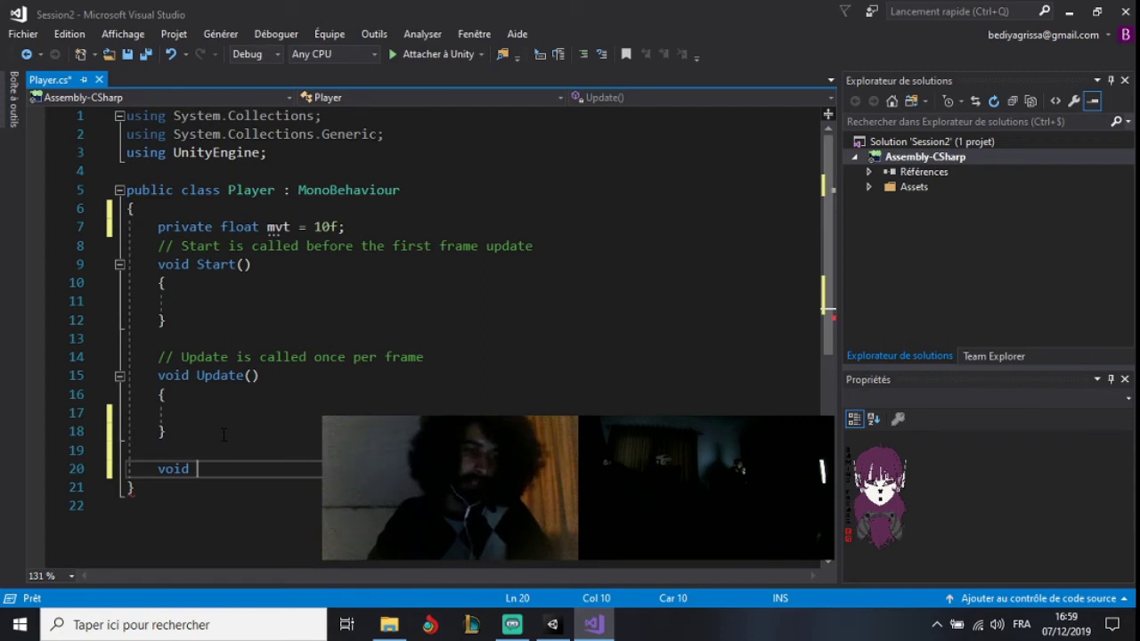
type("mou")
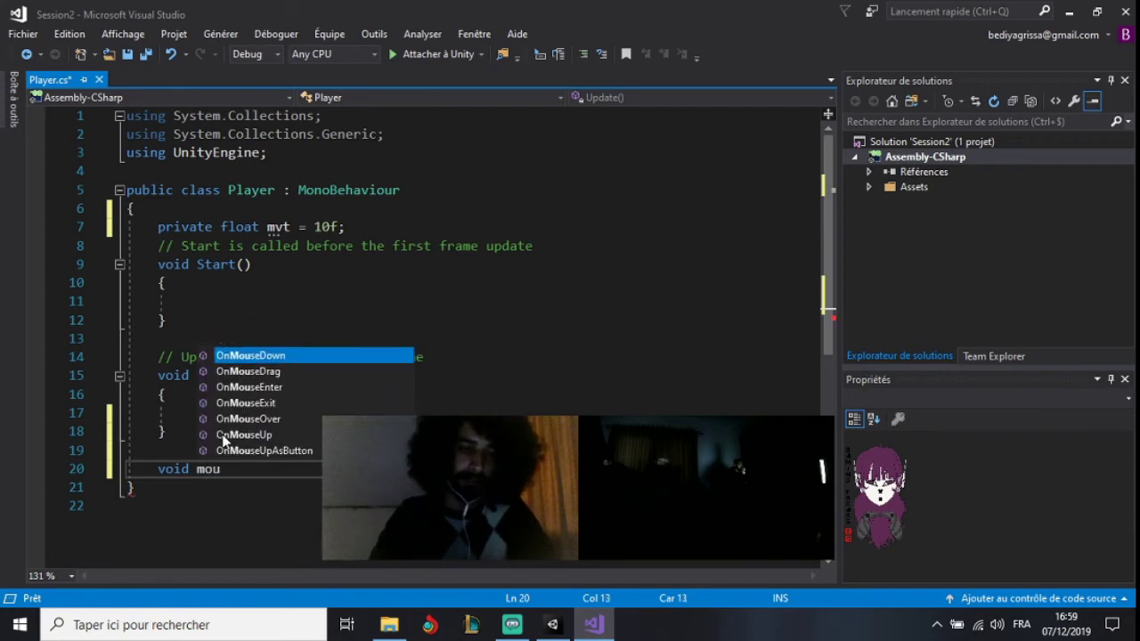
type("ve")
key("BackSpace")
type("m")
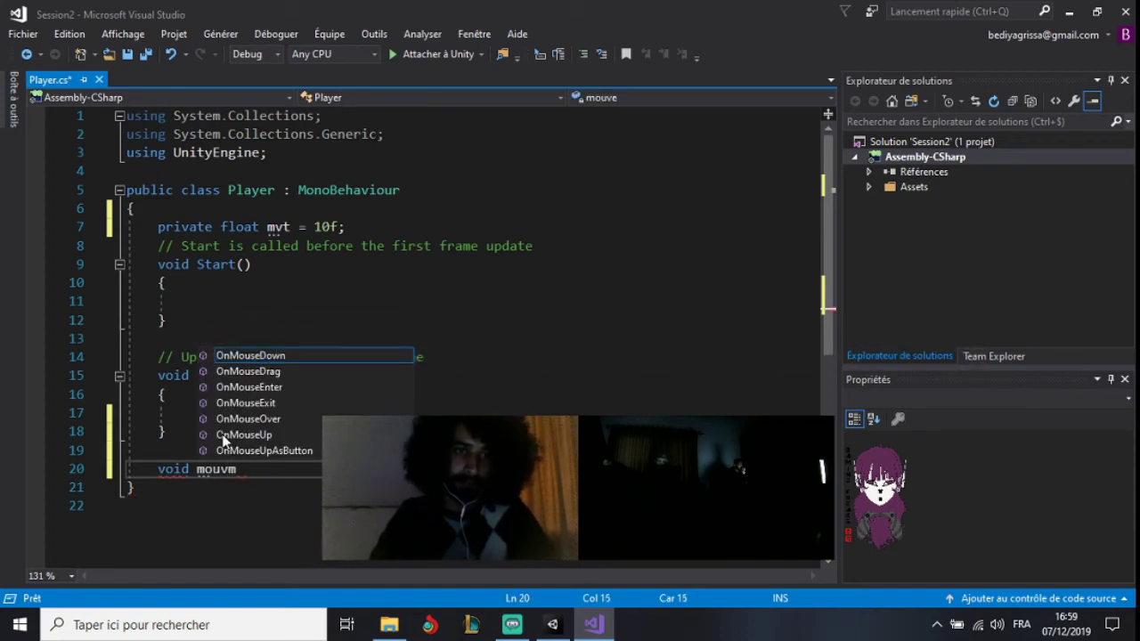
type("(")
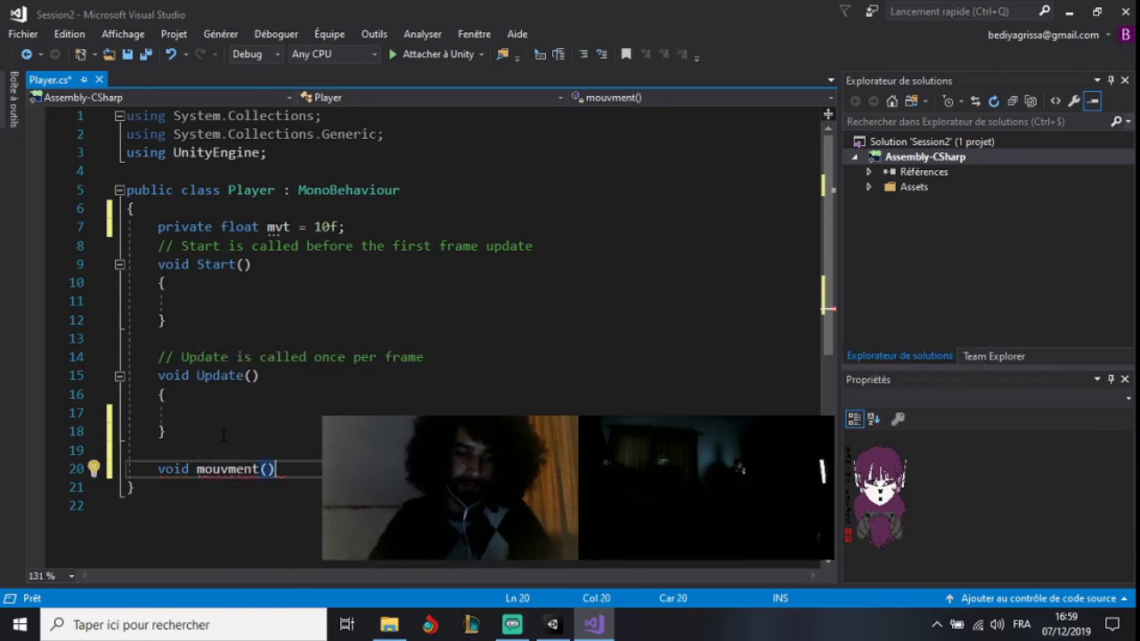
type("{")
key("Return")
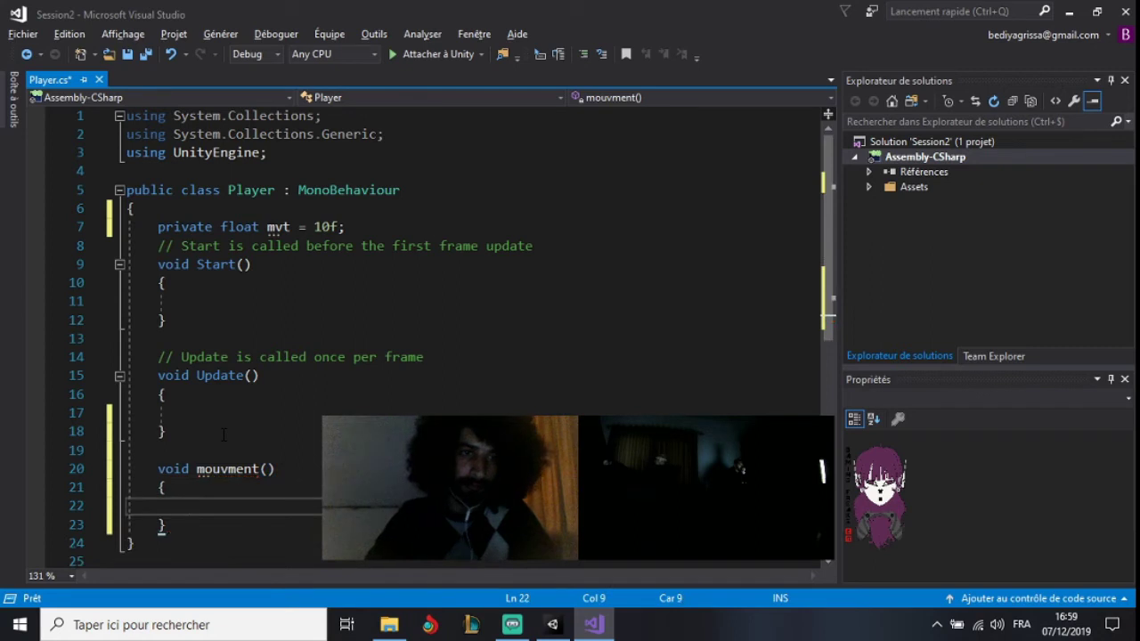
key("ctrl+v")
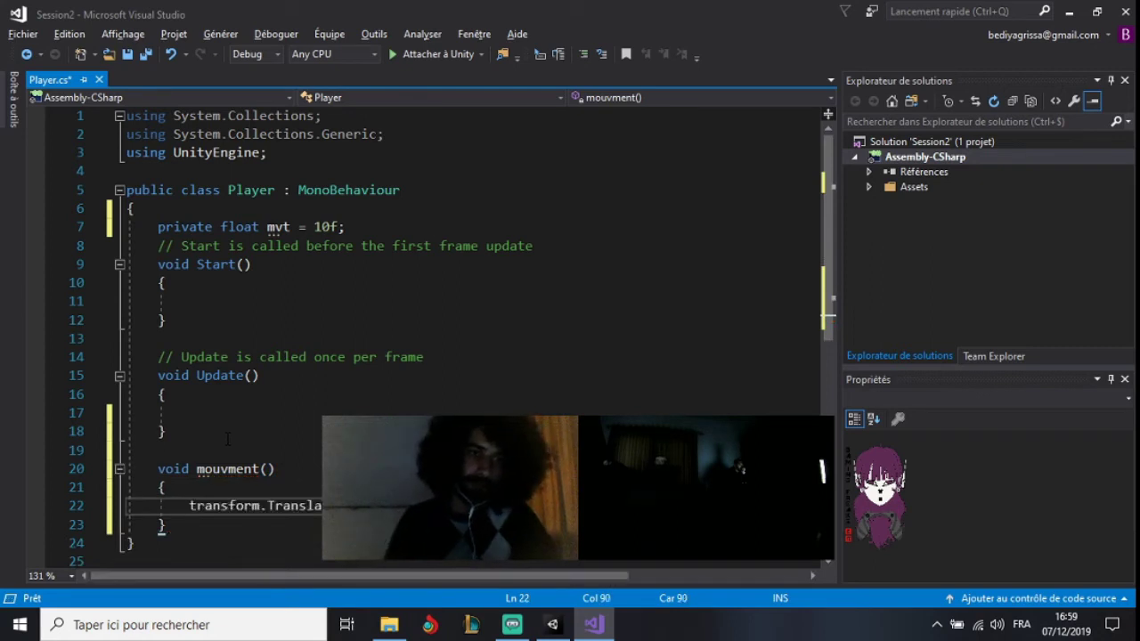
key("ctrl+s")
Call mouvment(); inside Update and switch back to Unity to recompile
left_click(197, 411)
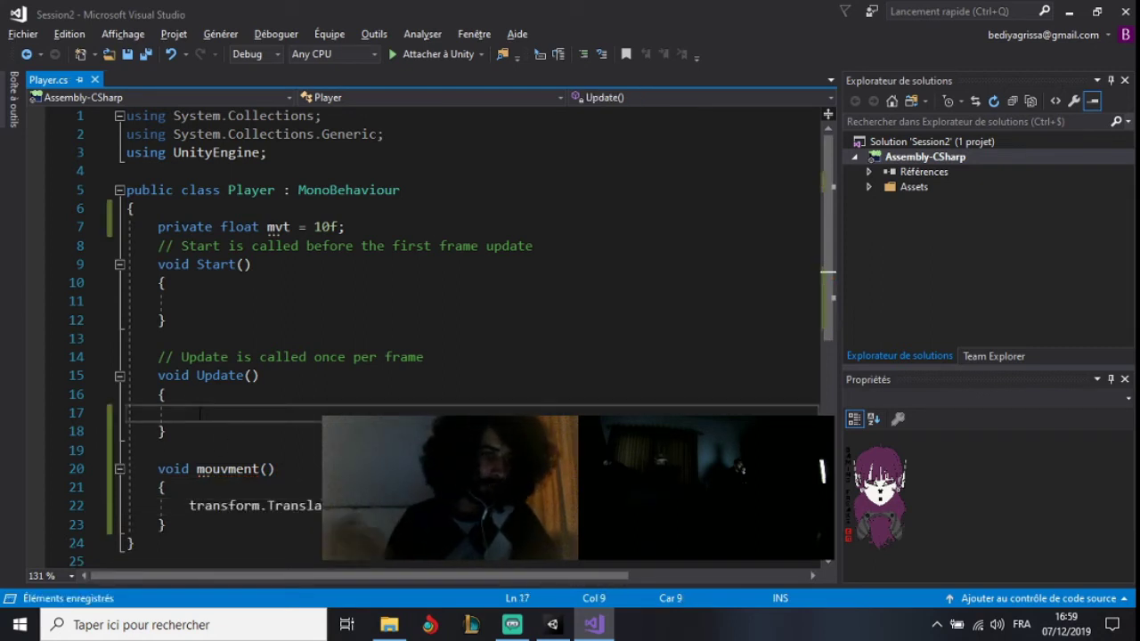
type("mou")
key("Tab")
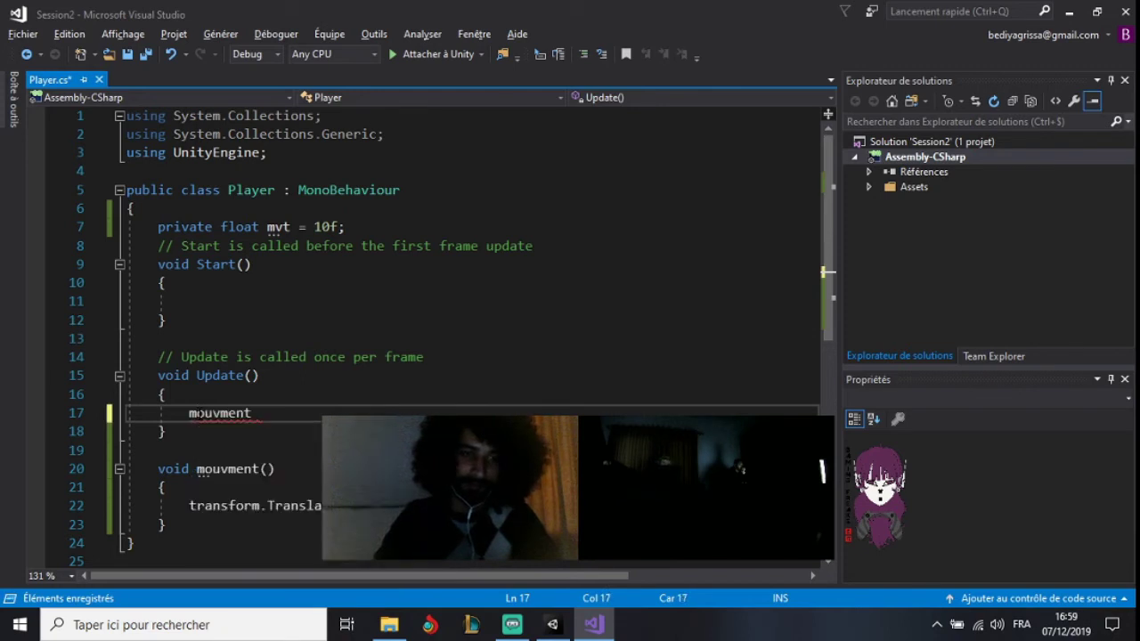
type("-")
key("BackSpace")
type("()")
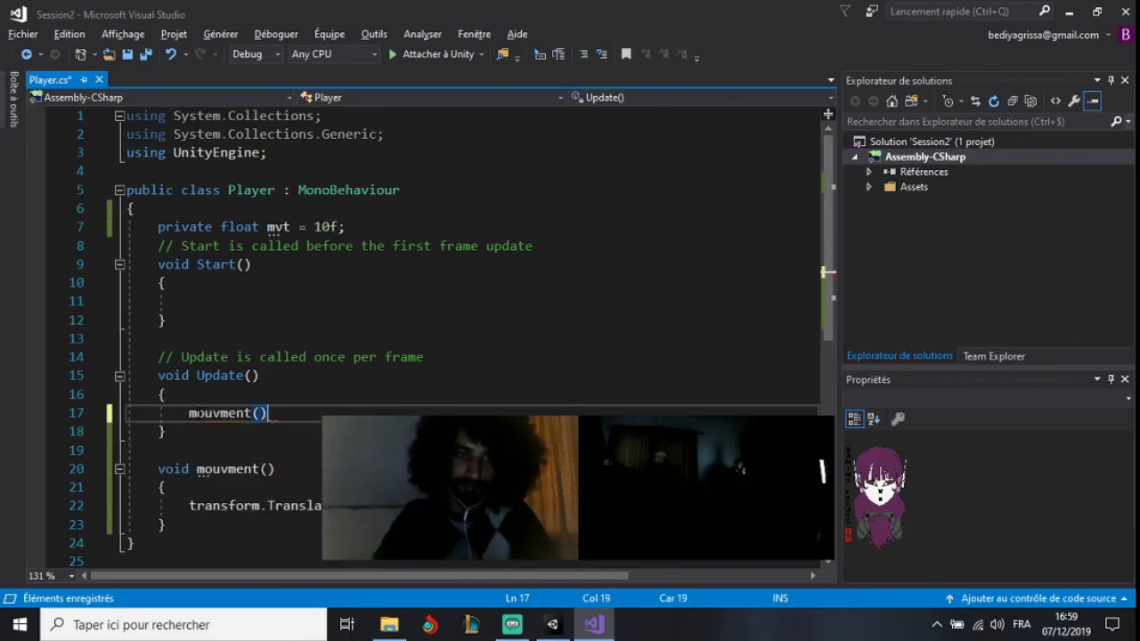
type(";")
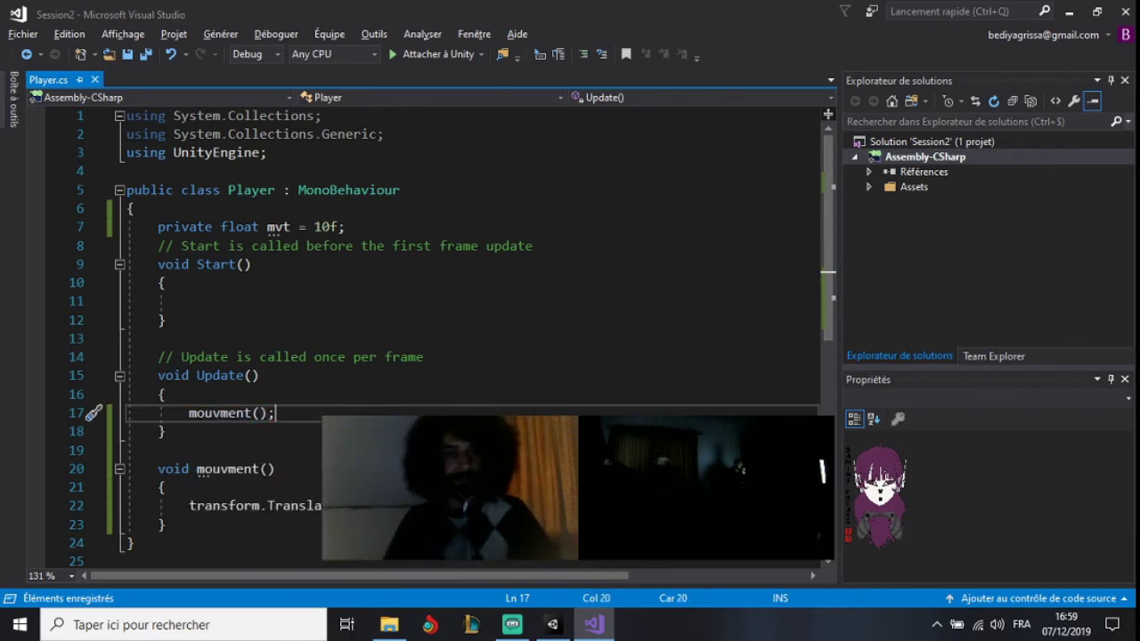
key("alt+Tab")
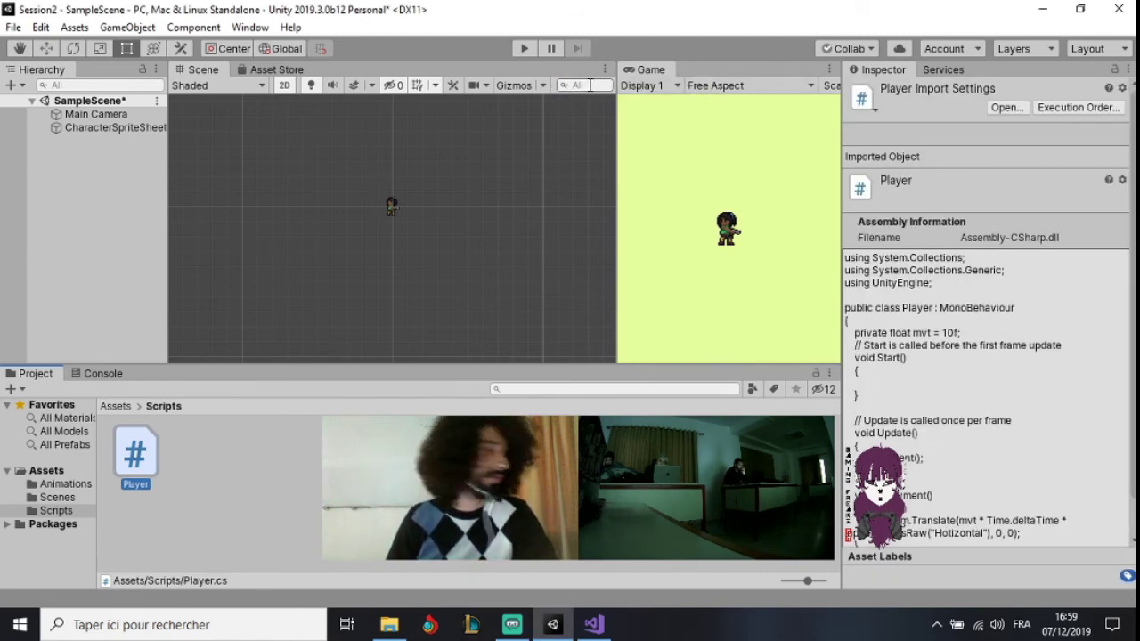
Run and stop a play test that flags the misspelled 'Hotizontal' axis, then switch to Visual Studio
left_click(517, 48)
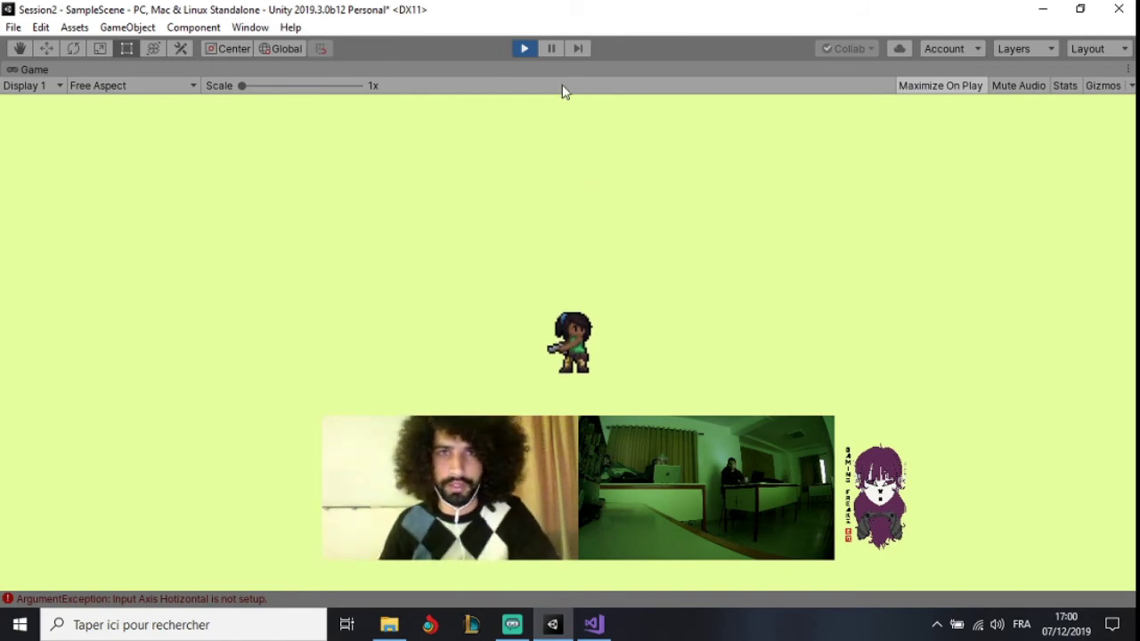
left_click(525, 49)
key("alt+Tab")
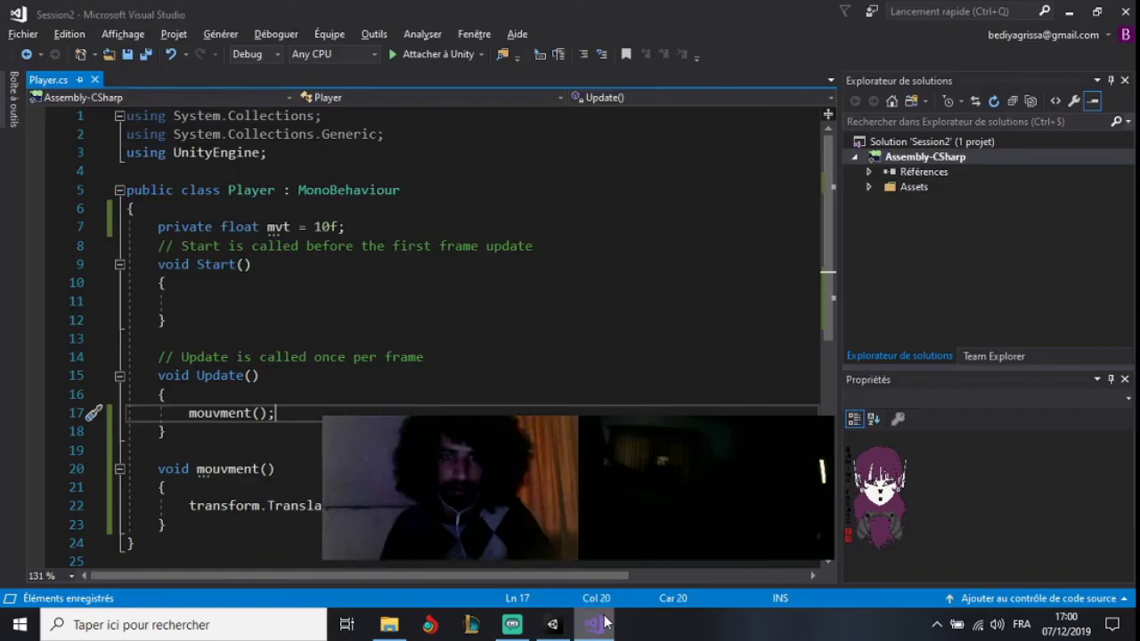
Scroll to line 22 and read the full mvt Translate line, then switch back to Unity
left_click(165, 431)
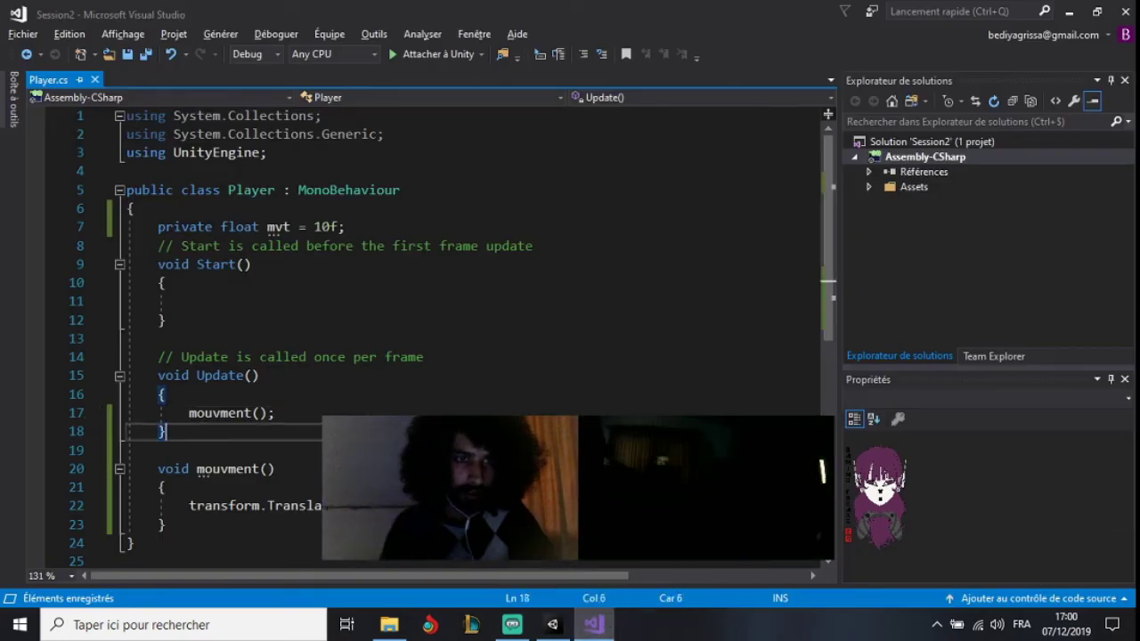
scroll(428, 311, "down", 2)
left_click(353, 394)
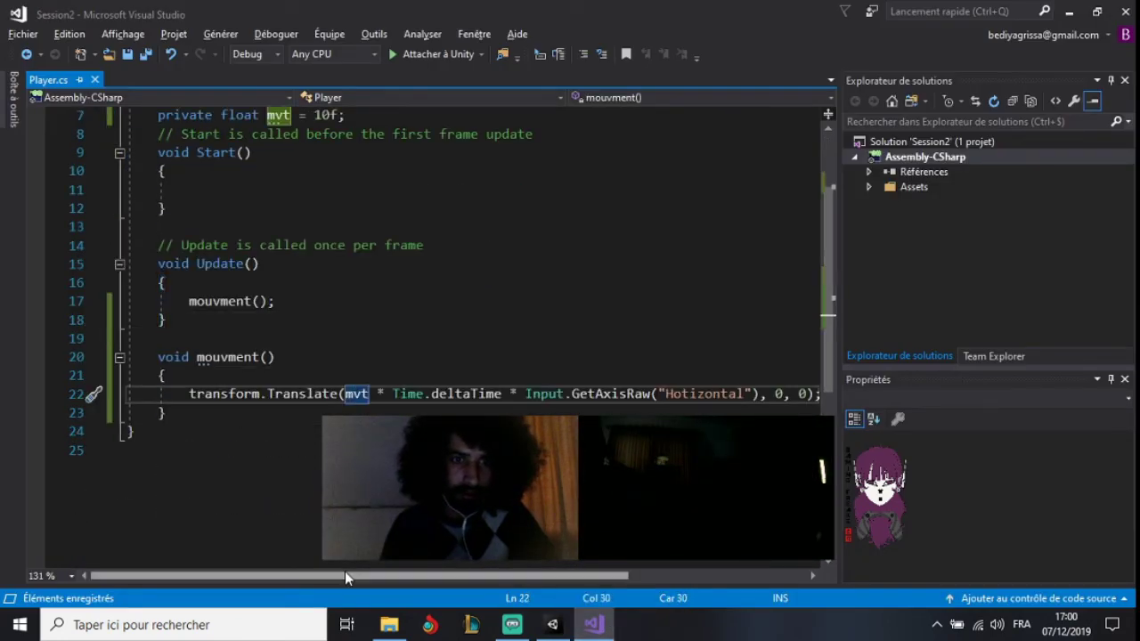
left_click_drag(347, 575, 432, 574)
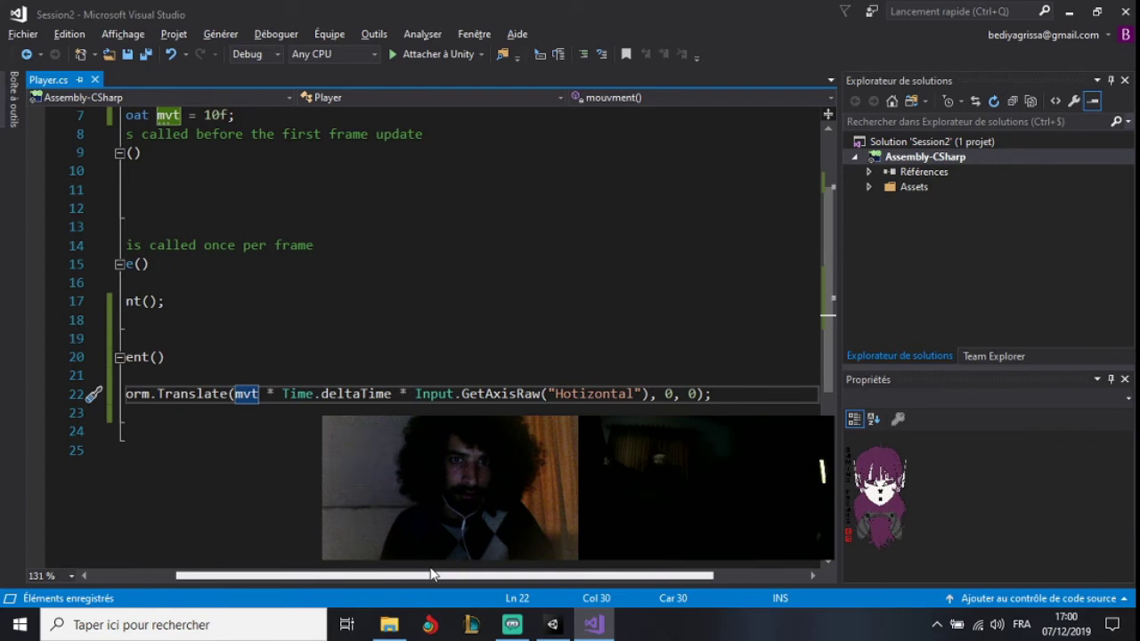
left_click_drag(432, 574, 306, 575)
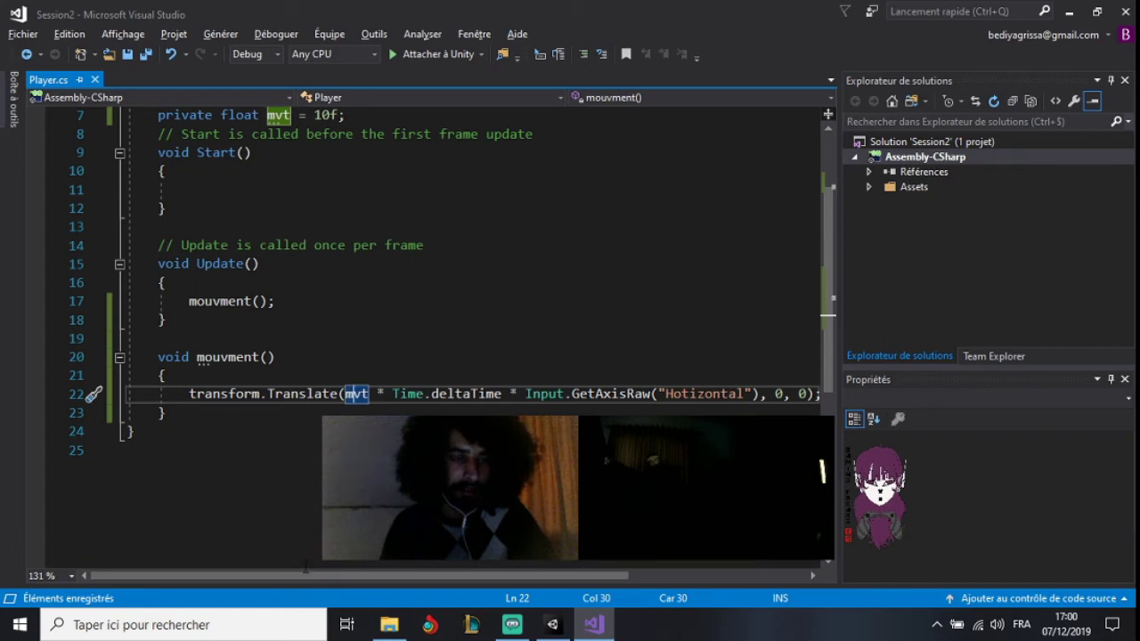
mouse_move(301, 575)
left_mouse_down()
mouse_move(443, 577)
mouse_move(310, 574)
left_mouse_up()
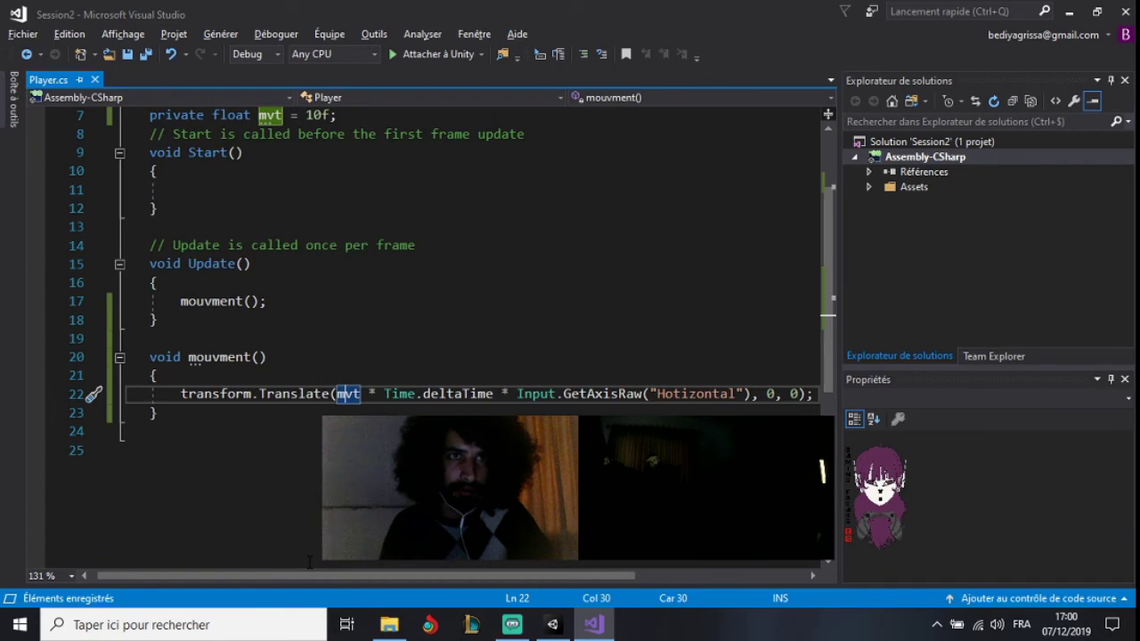
key("alt+Tab")
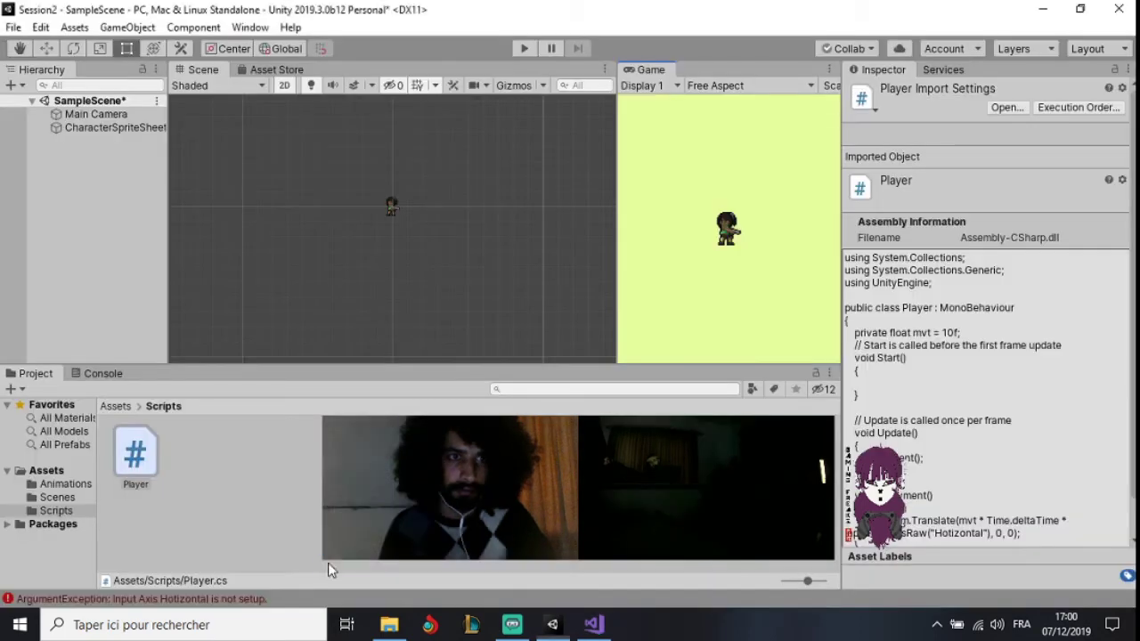
Show the input-axis errors in the Console and locate Project Settings in the Edit menu
left_click(253, 600)
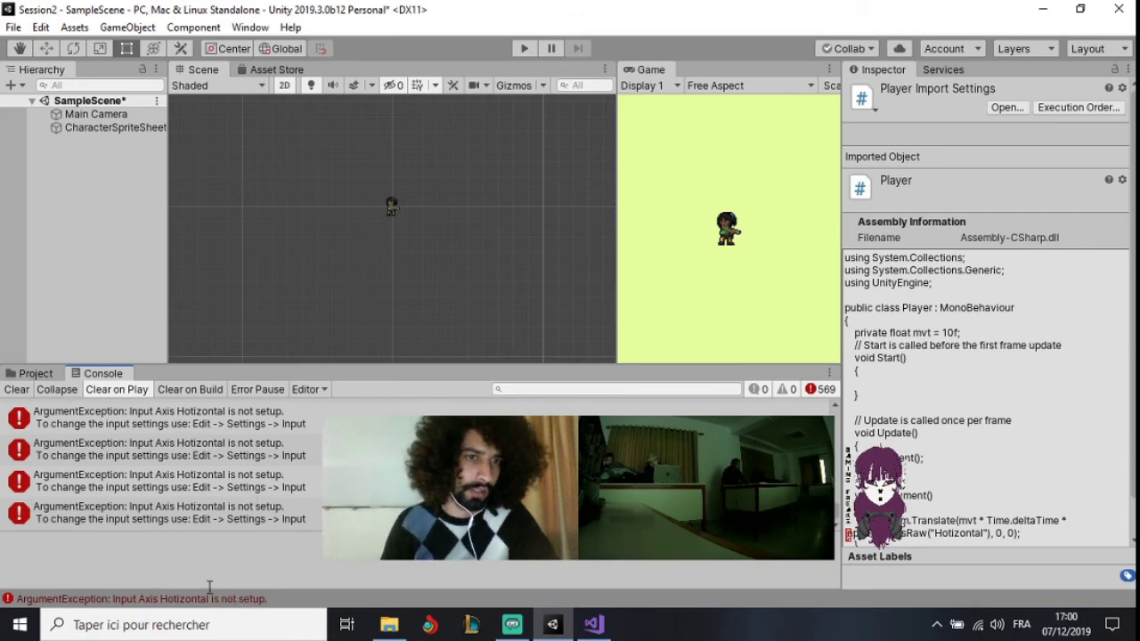
left_click(13, 26)
left_click(13, 27)
left_click(40, 28)
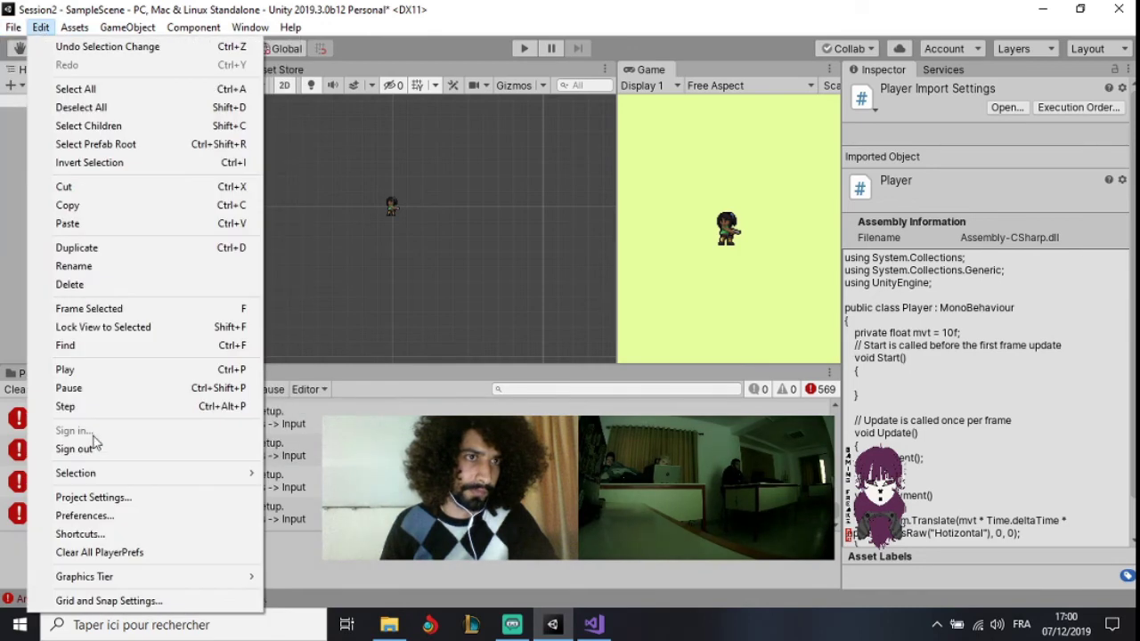
key("Left")
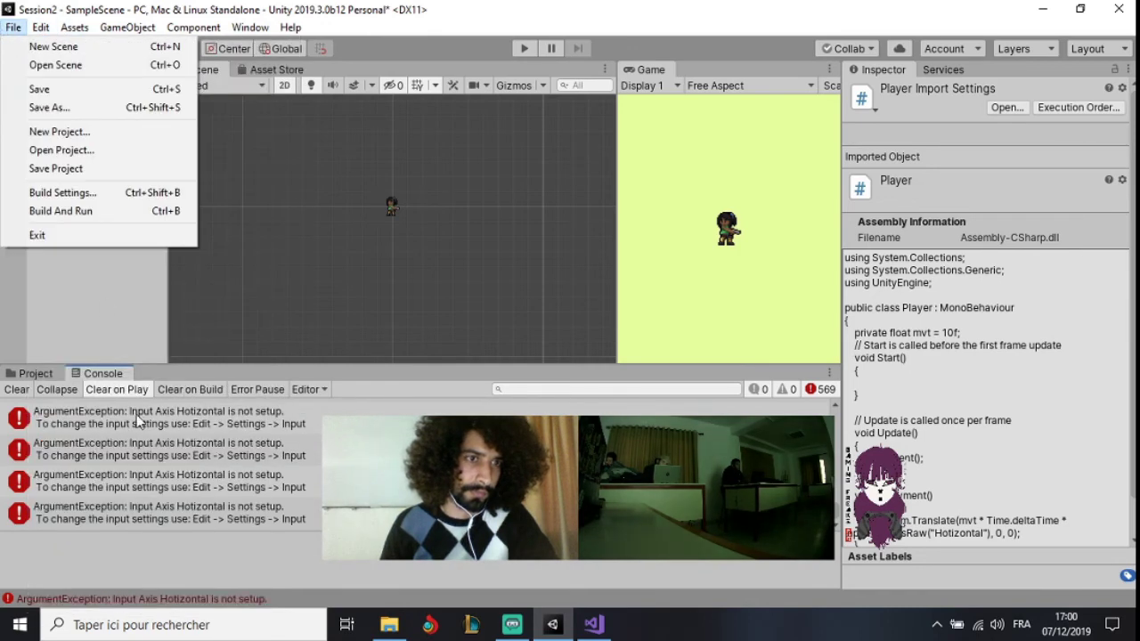
key("Right")
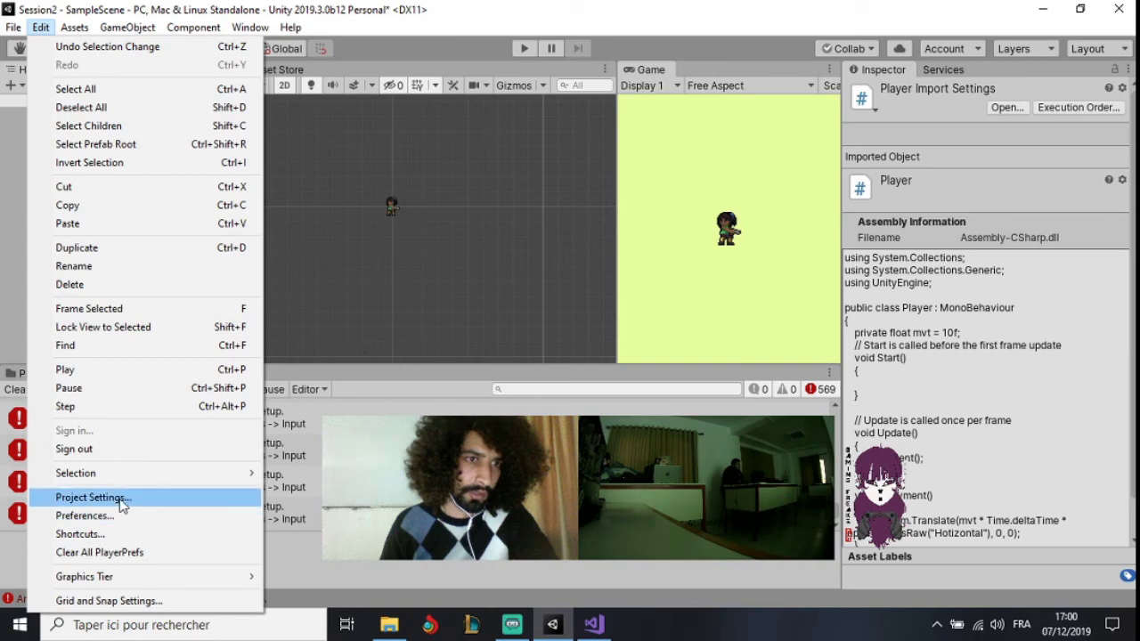
Inspect the Input Manager's Horizontal axis settings, then switch to Visual Studio
left_click(123, 504)
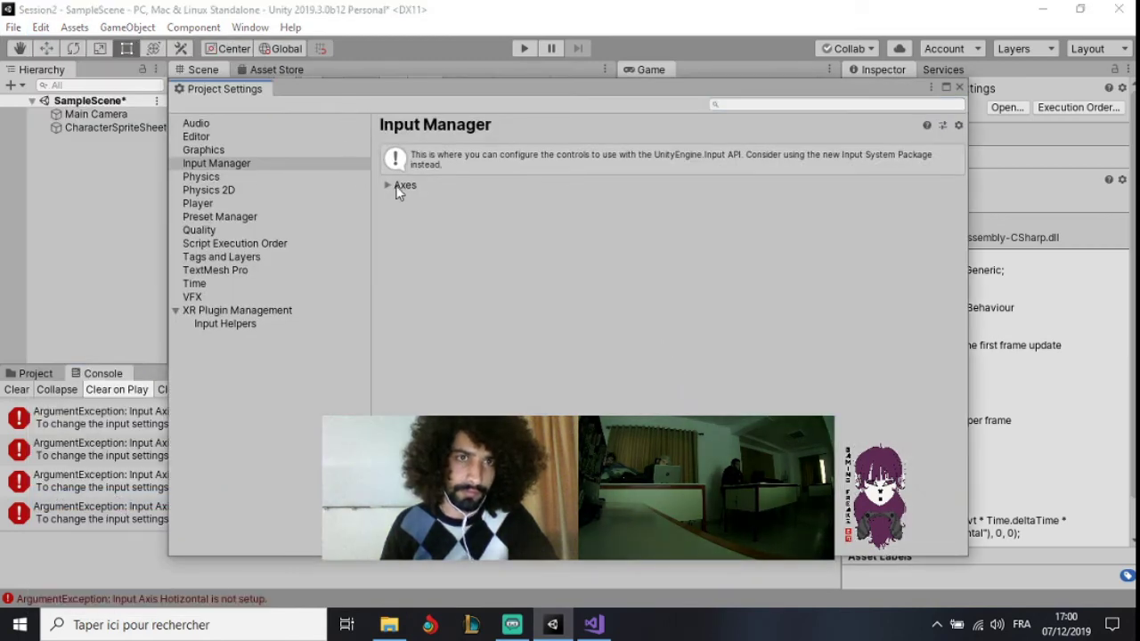
left_click(399, 187)
left_click(402, 218)
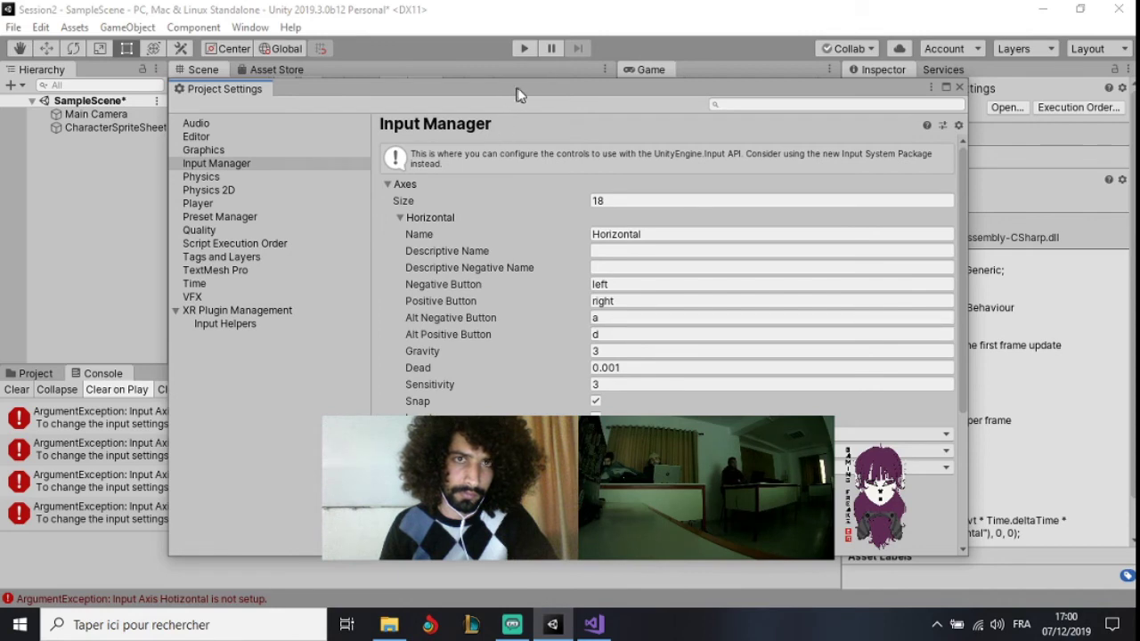
left_click_drag(520, 95, 521, 88)
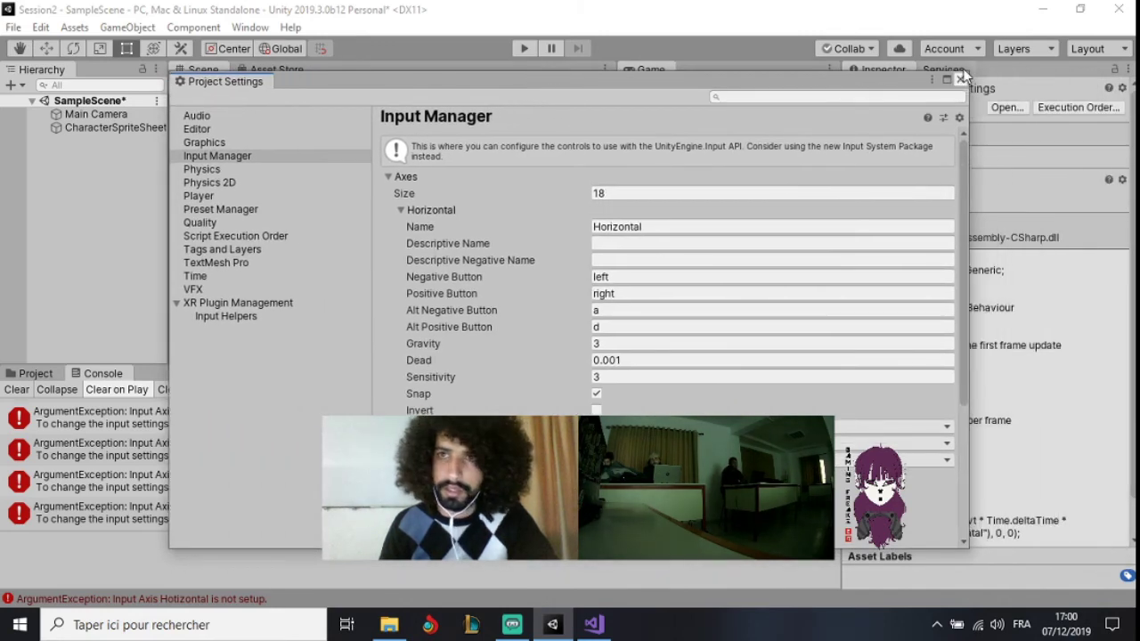
left_click(580, 626)
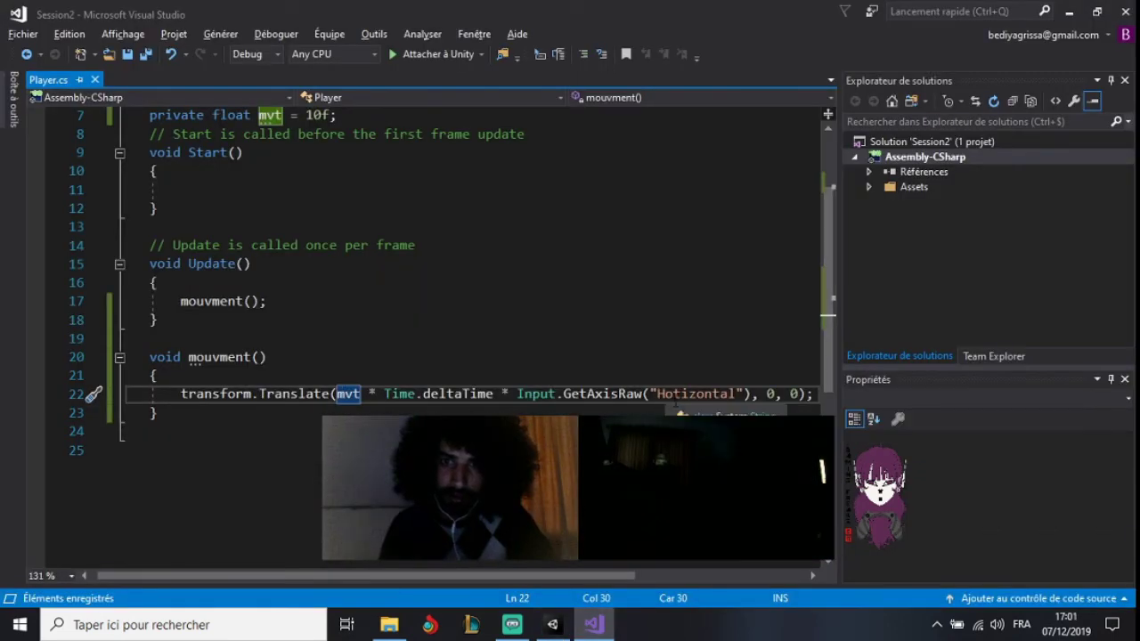
Correct the GetAxisRaw axis name from 'Hotizontal' to 'Horizontal' and return to Unity
left_click(673, 398)
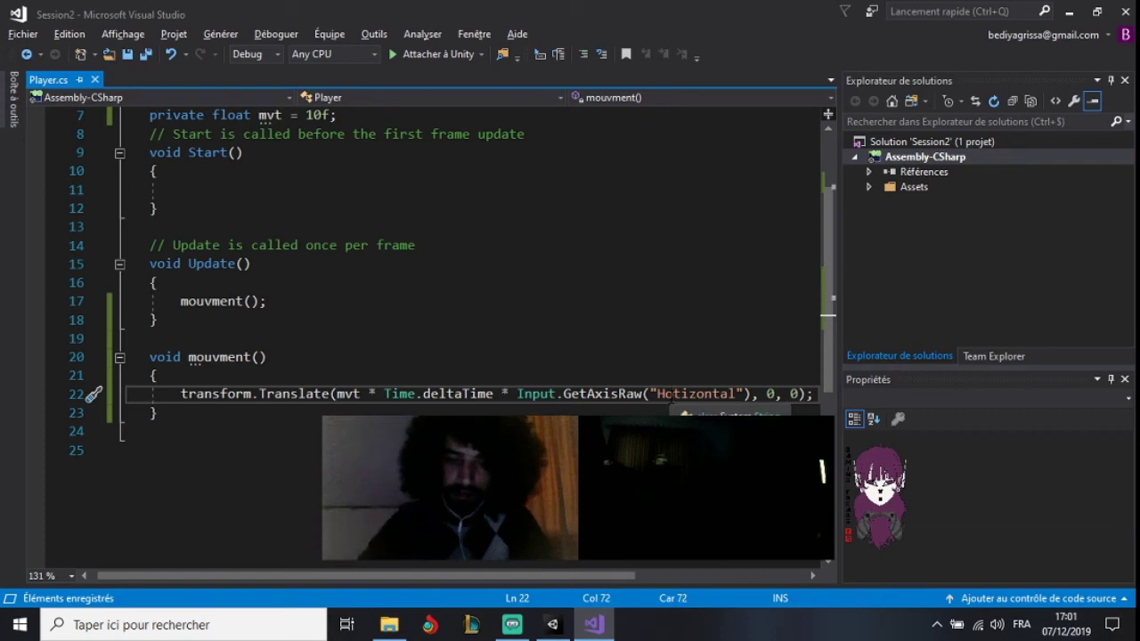
key("Delete")
type("r")
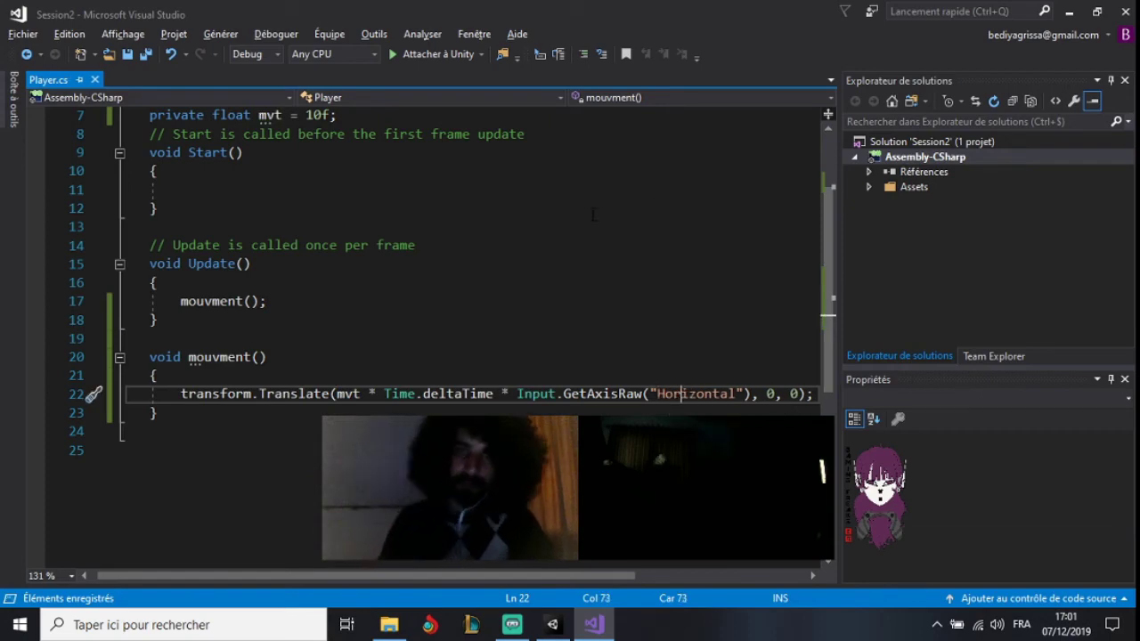
key("alt+Tab")
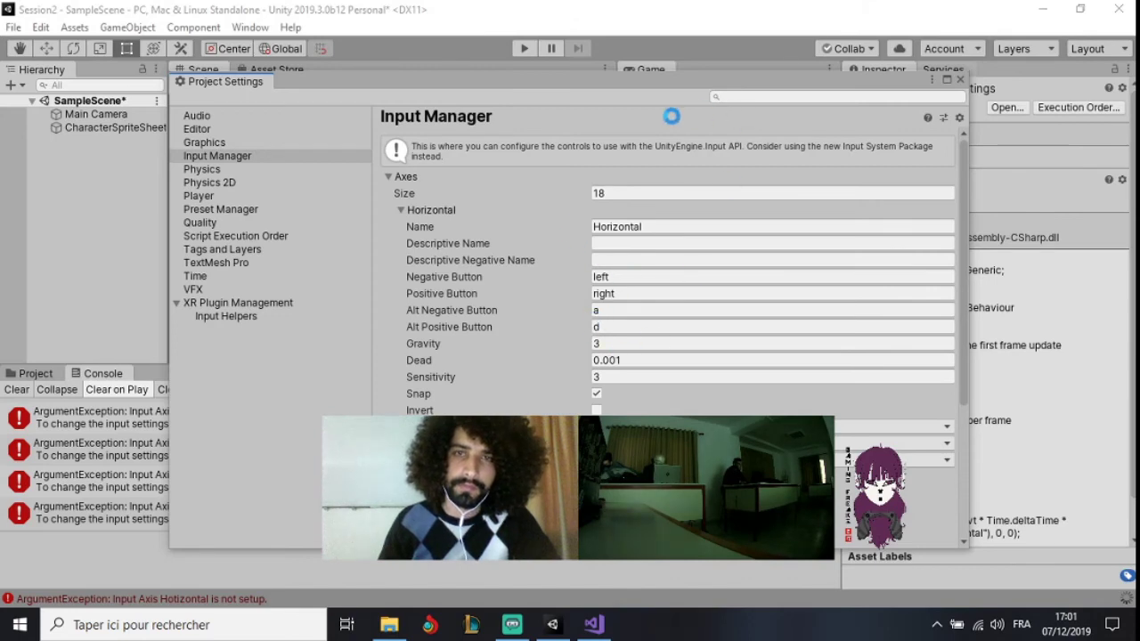
Let the corrected script reload, close Project Settings, and start Play mode
left_click(636, 311)
left_click(960, 79)
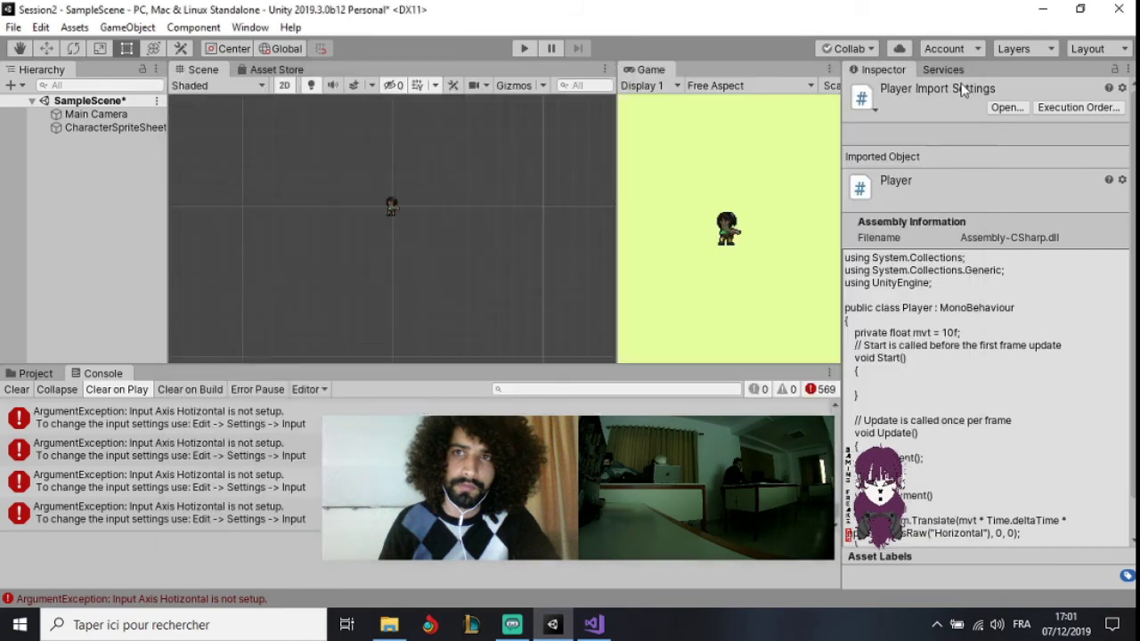
left_click(516, 52)
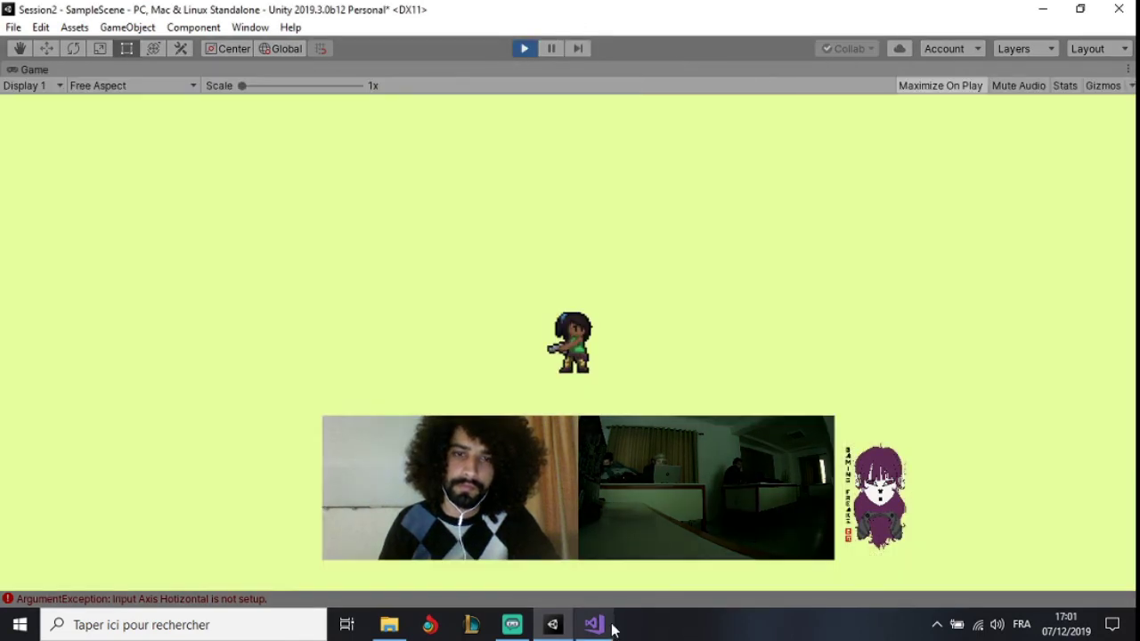
Move the character left and right across the screen with the arrow keys
key("Left")
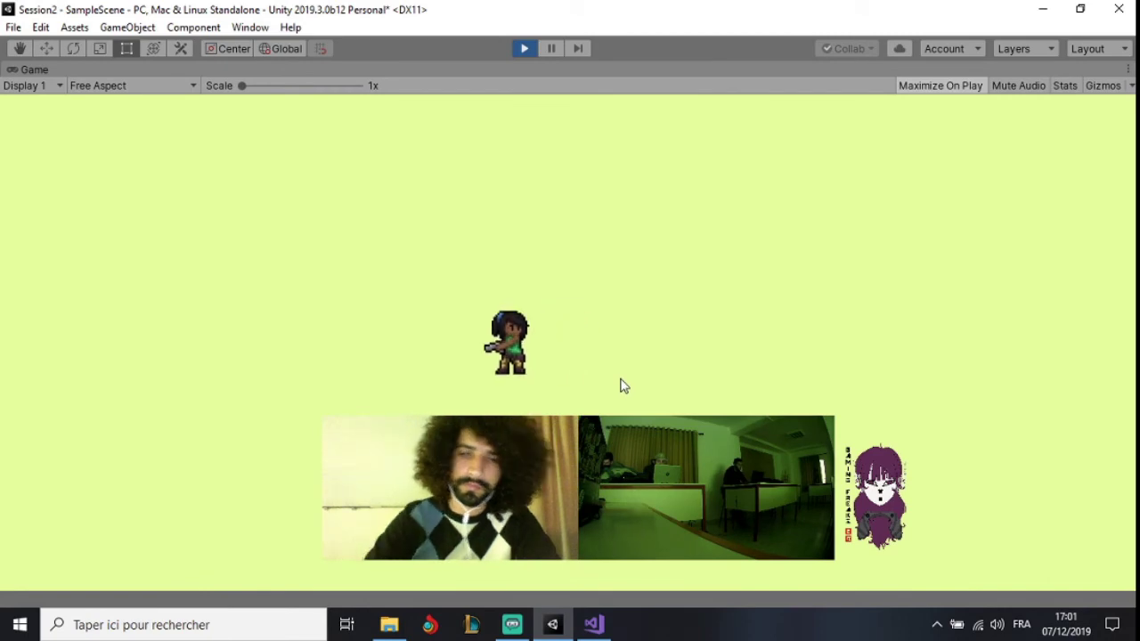
key("Right")
key("Left")
key("Right")
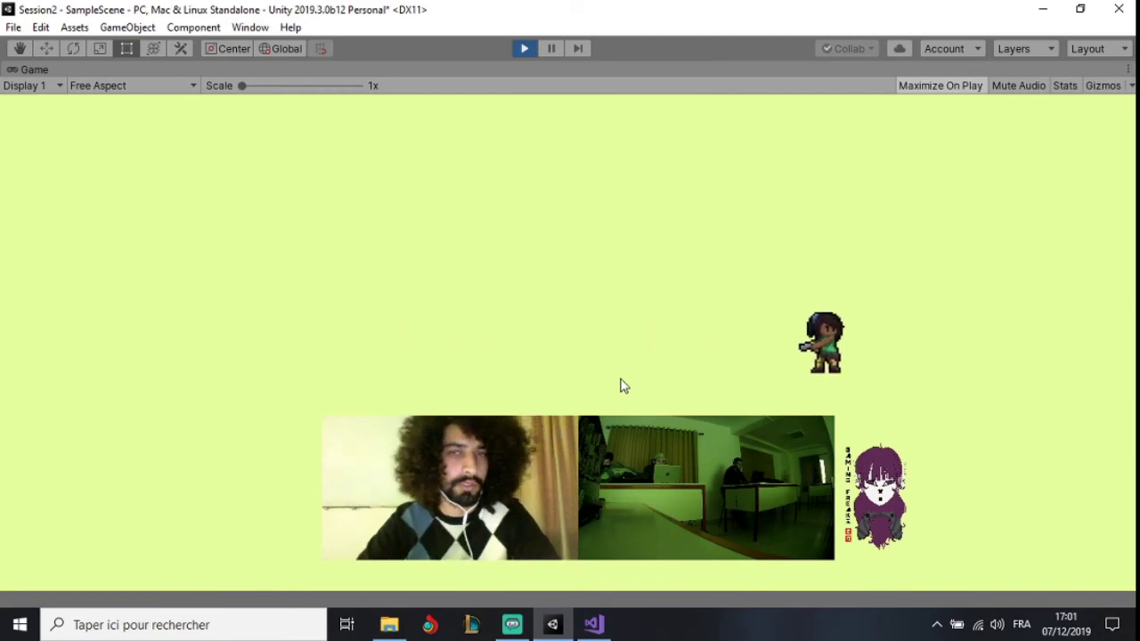
key("Right")
key("Right")
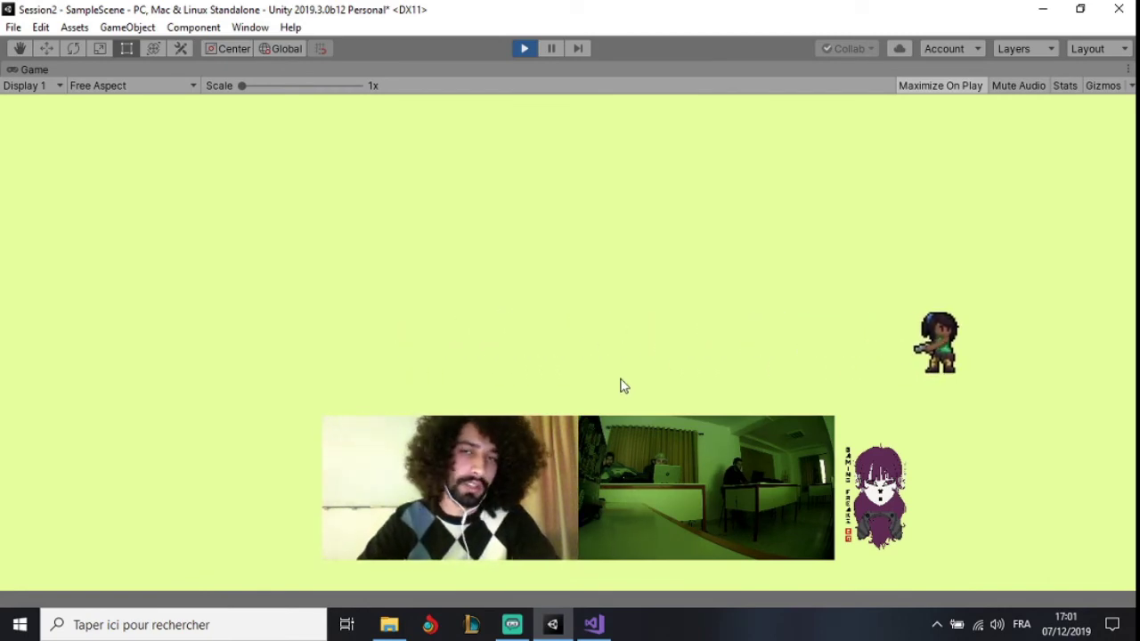
key("Left")
key("Right")
key("Left")
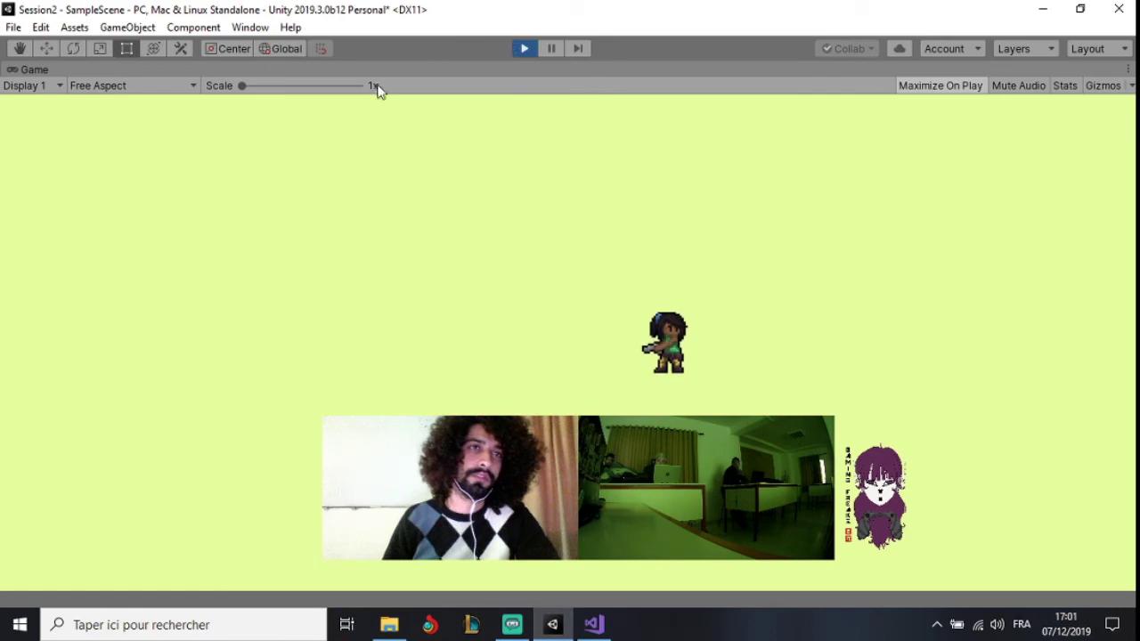
Stop the game and change the Horizontal axis Alt Negative Button from a to q
left_click(522, 48)
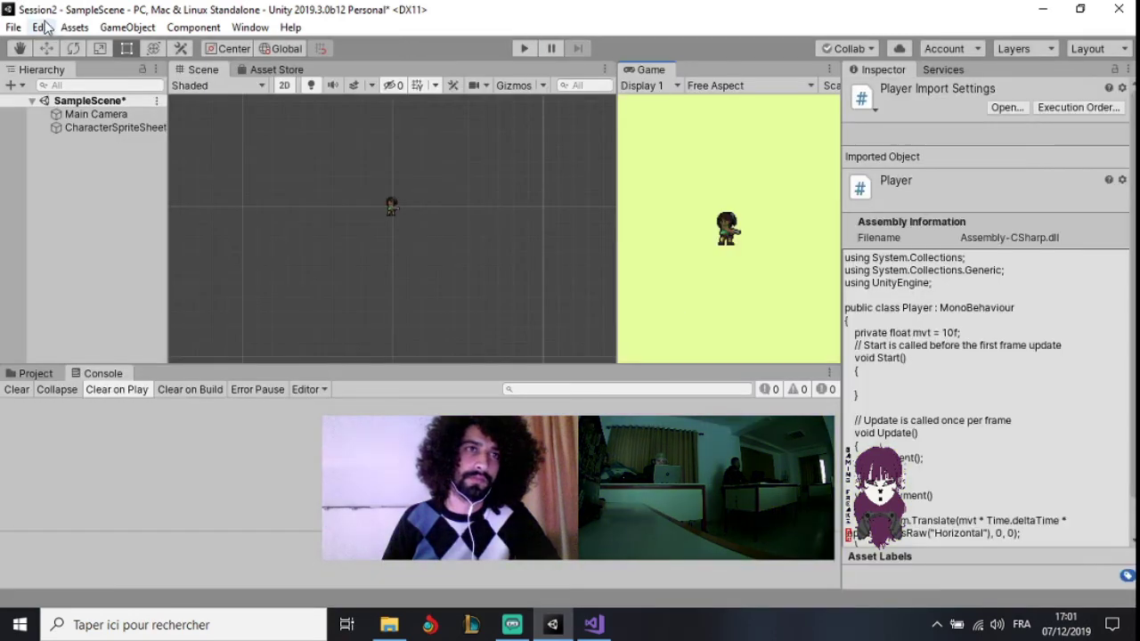
left_click(41, 27)
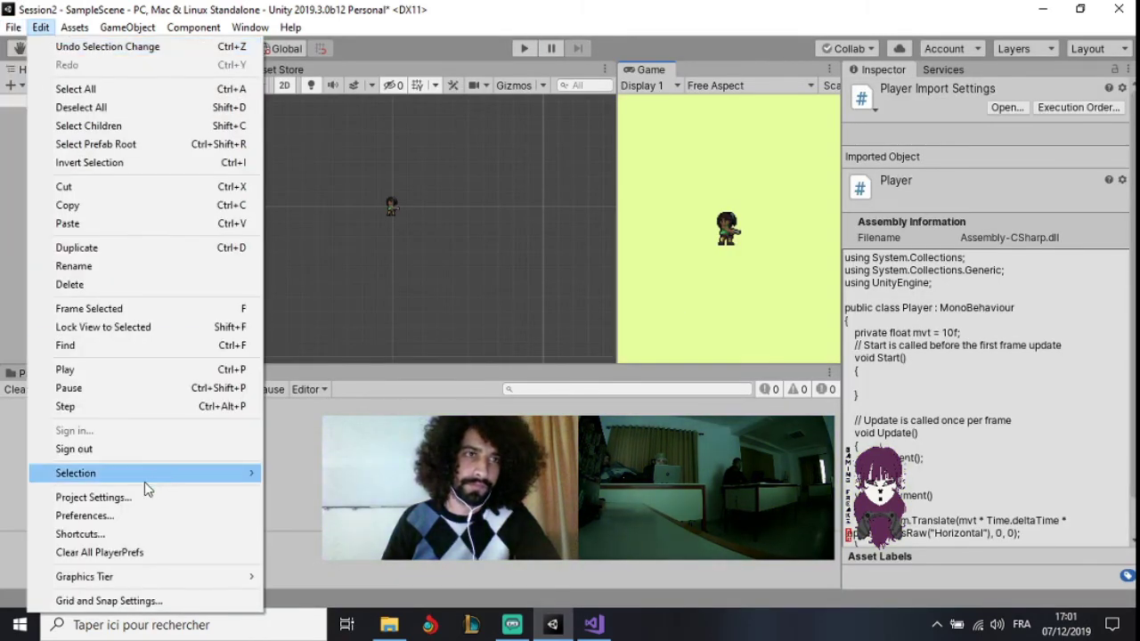
left_click(119, 501)
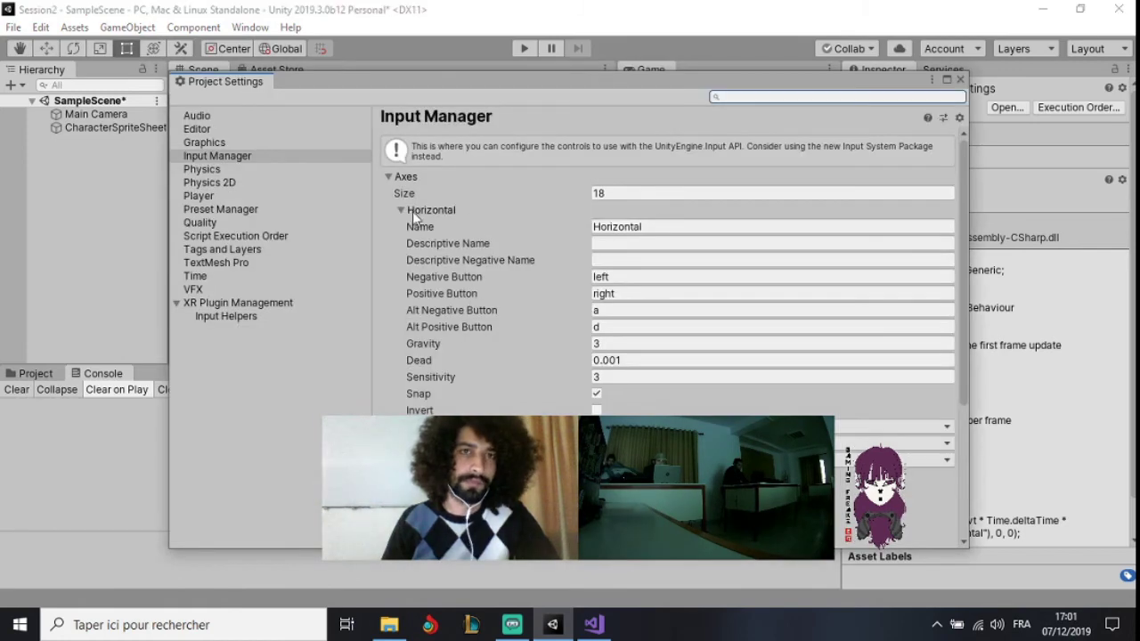
left_click(612, 327)
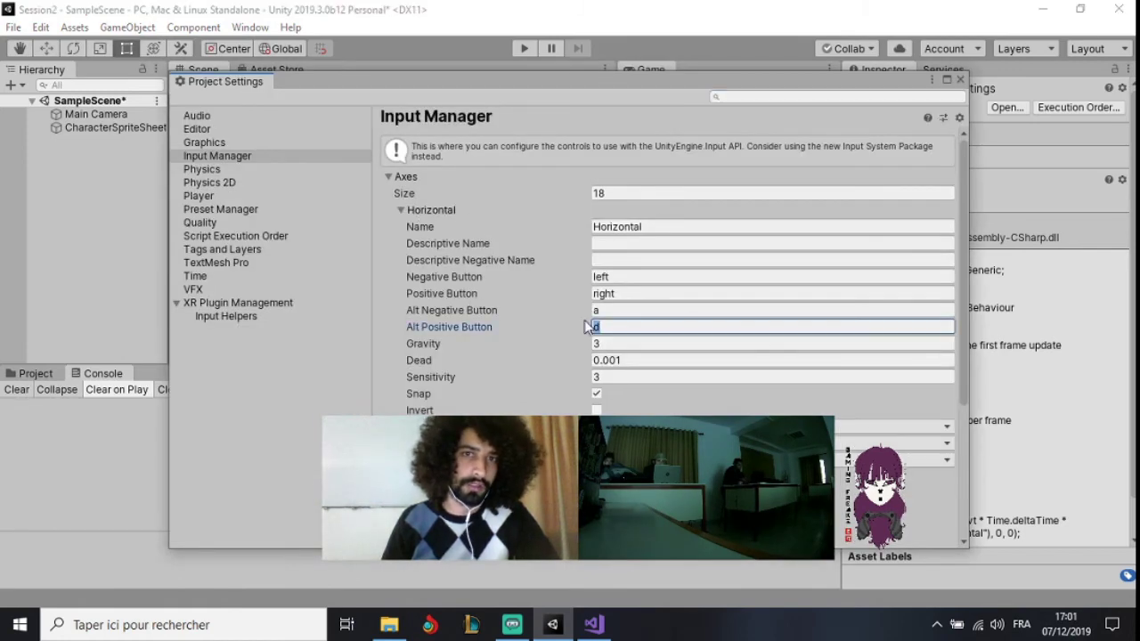
left_click(617, 309)
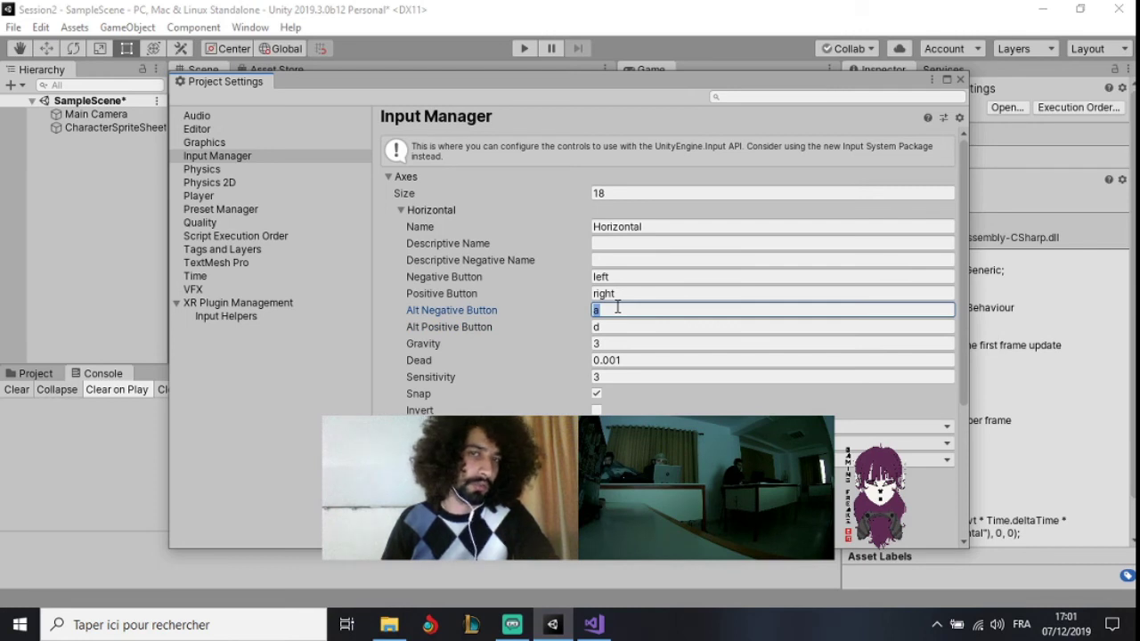
left_click(619, 311)
type("q")
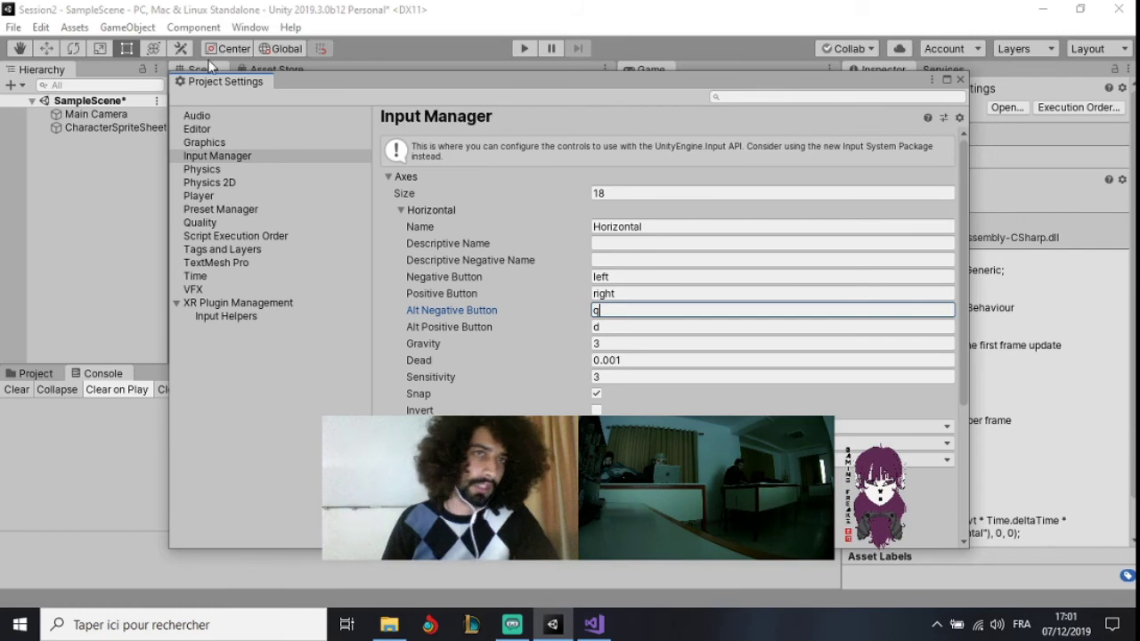
left_click(962, 79)
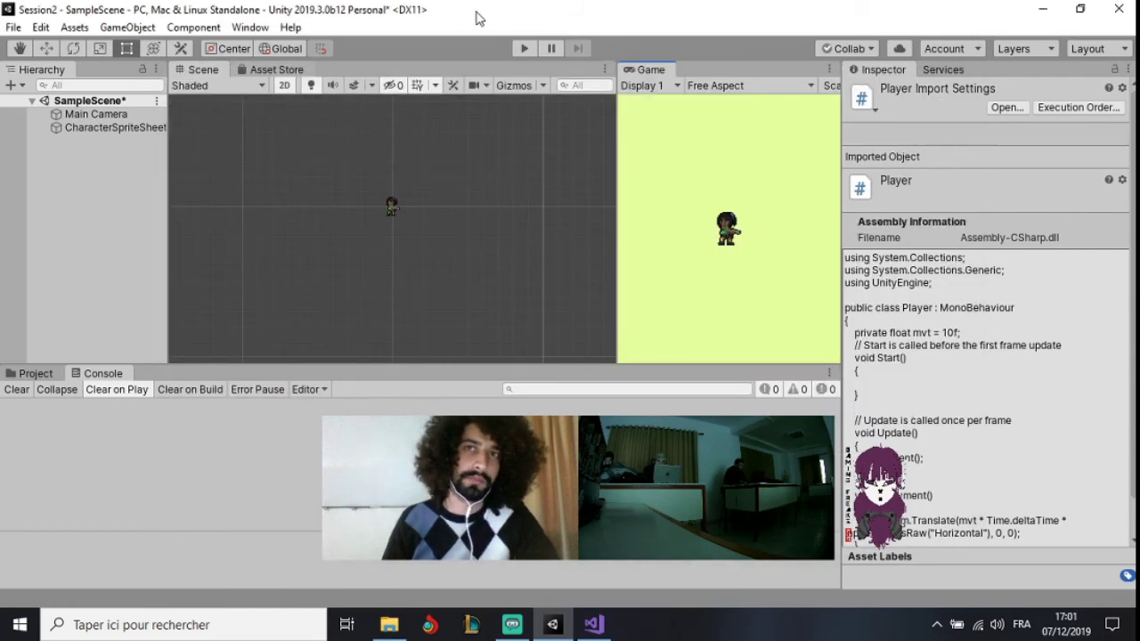
Play-test the character running left and right with the arrow keys, then stop the game
left_click(523, 44)
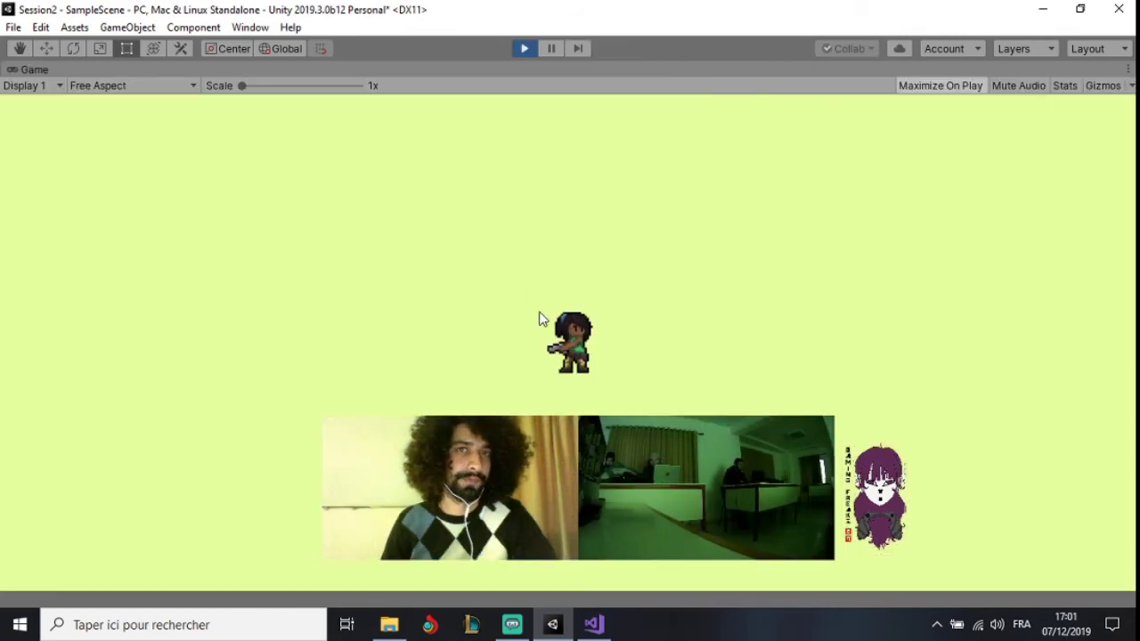
key("Left")
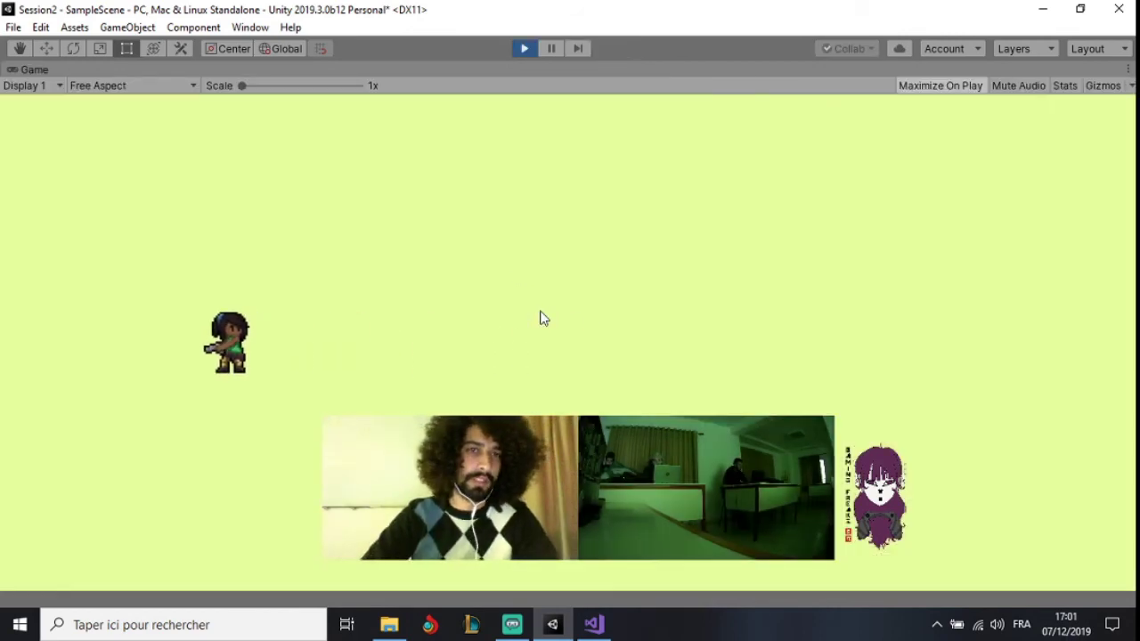
key("Right")
key("Left")
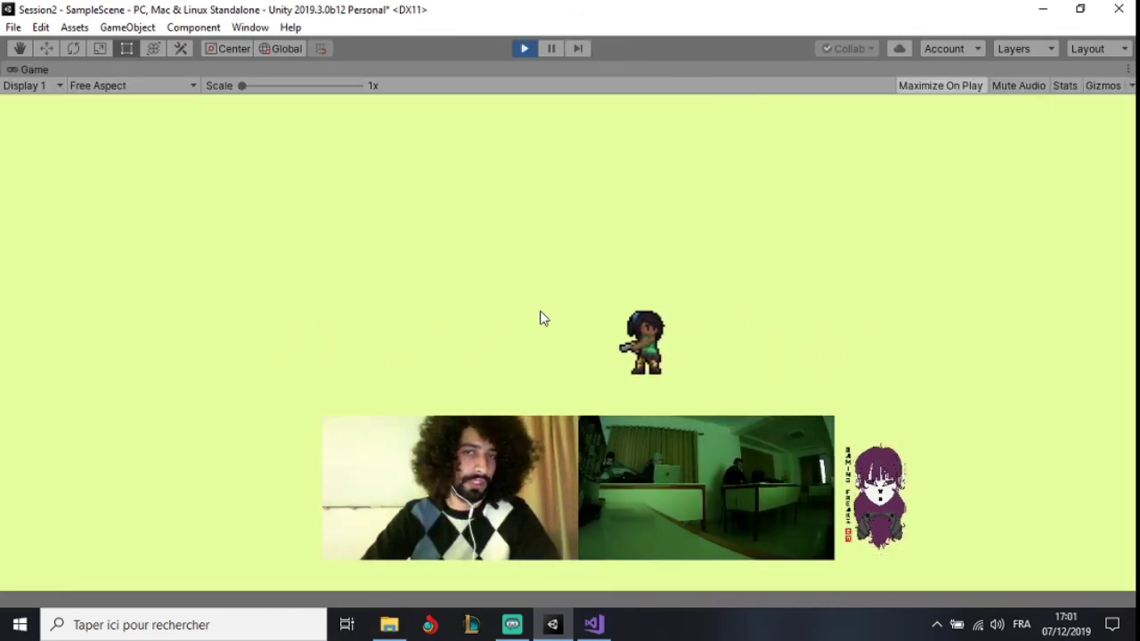
key("Right")
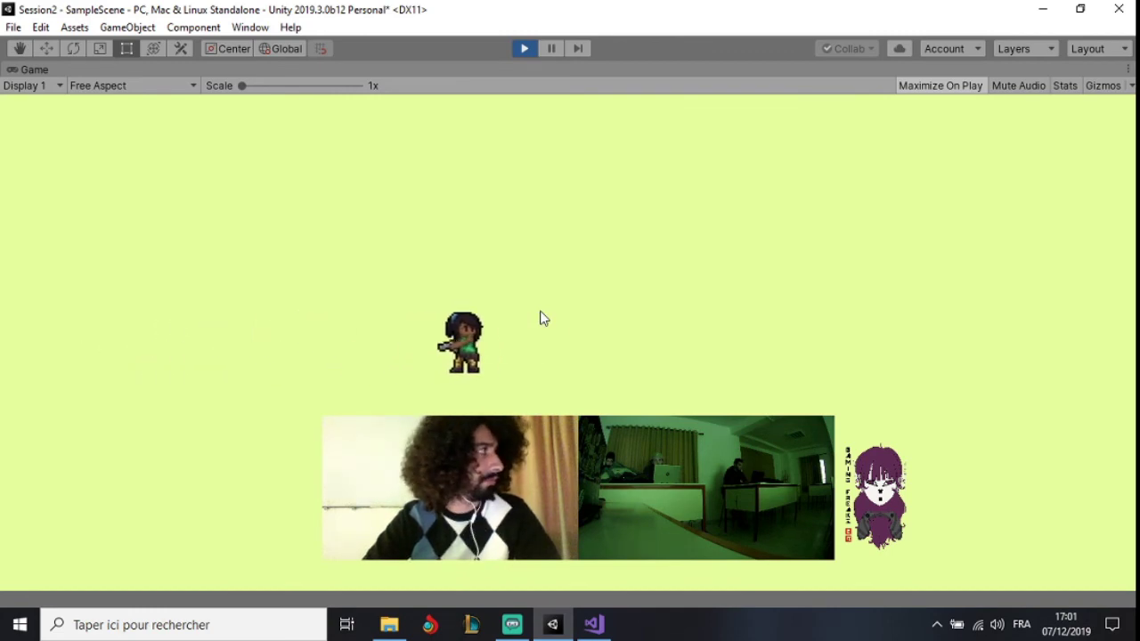
key("Left")
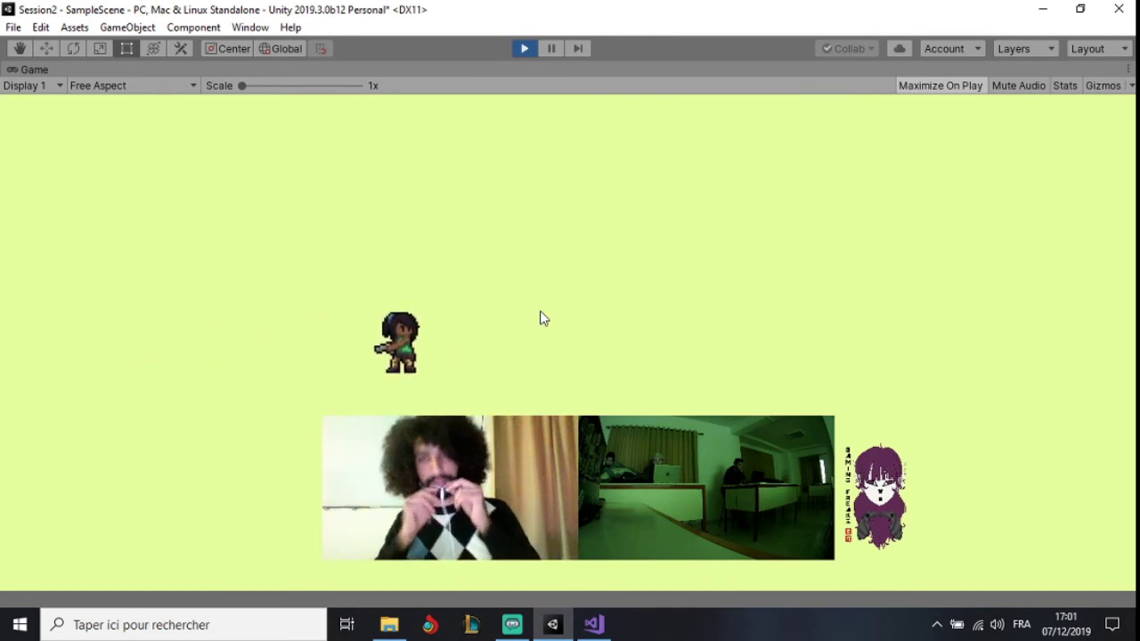
left_click(519, 51)
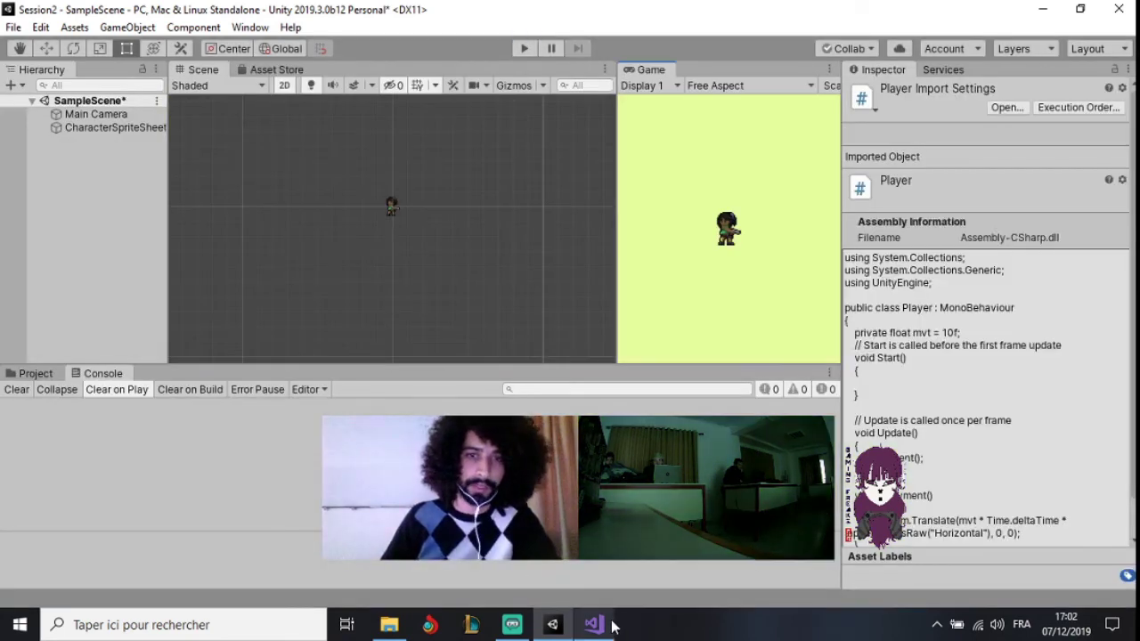
Return to Player.cs in Visual Studio with the cursor in the Start() body
left_click(595, 624)
left_click(380, 211)
scroll(381, 210, "up", 2)
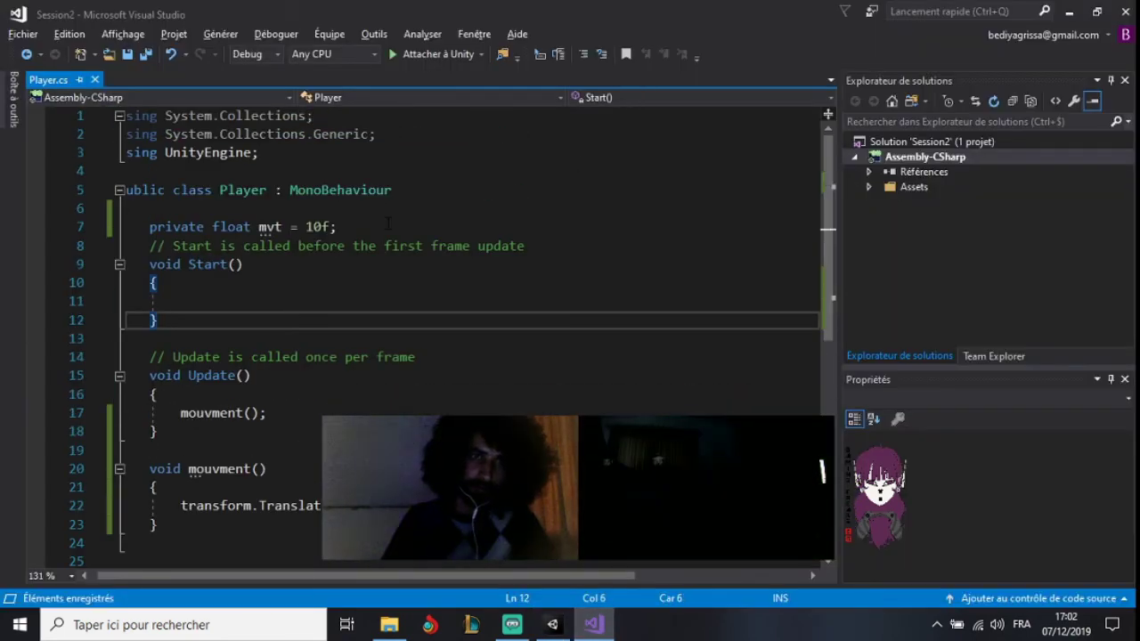
Add an 'Animator anim;' field on a new line below mvt and save Player.cs
left_click(376, 229)
key("Return")
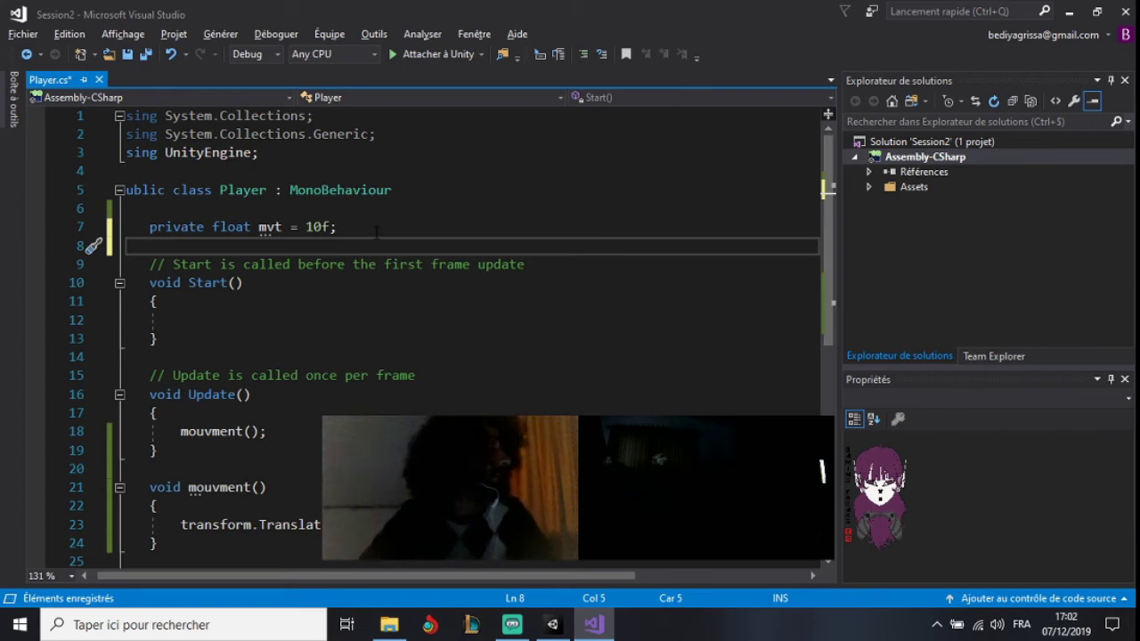
type("vo")
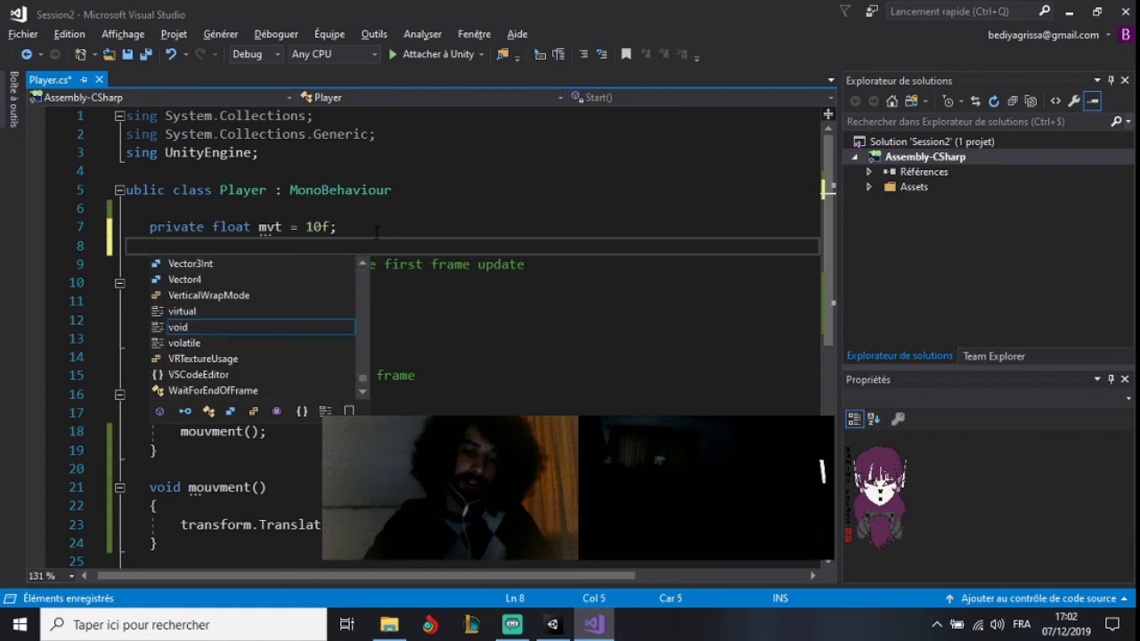
type("ni")
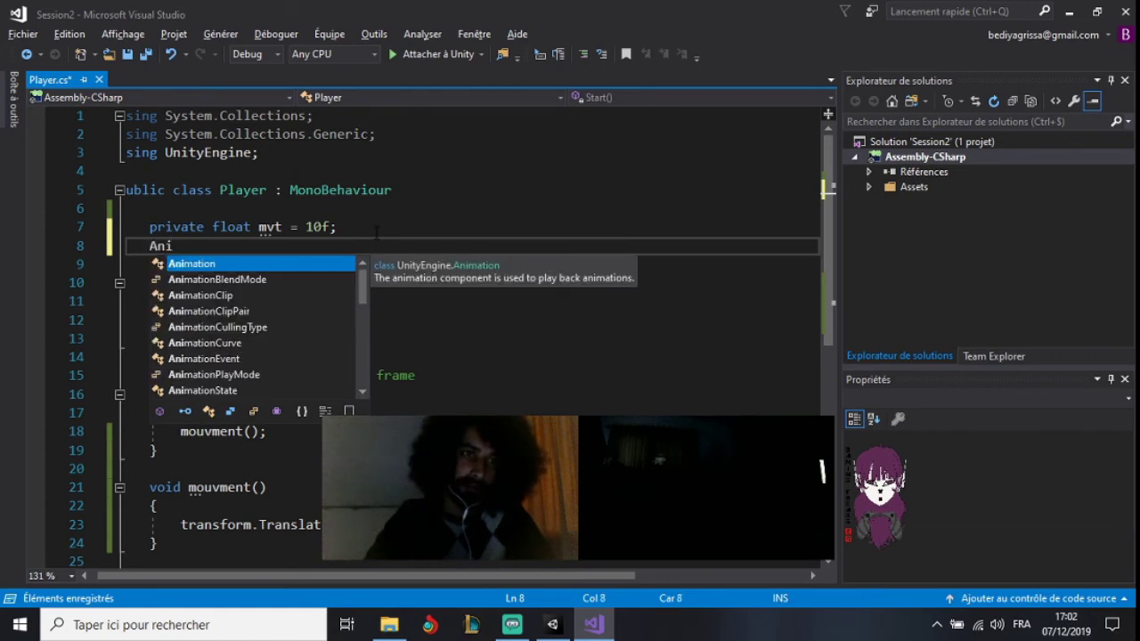
key("Tab")
key("BackSpace")
key("BackSpace")
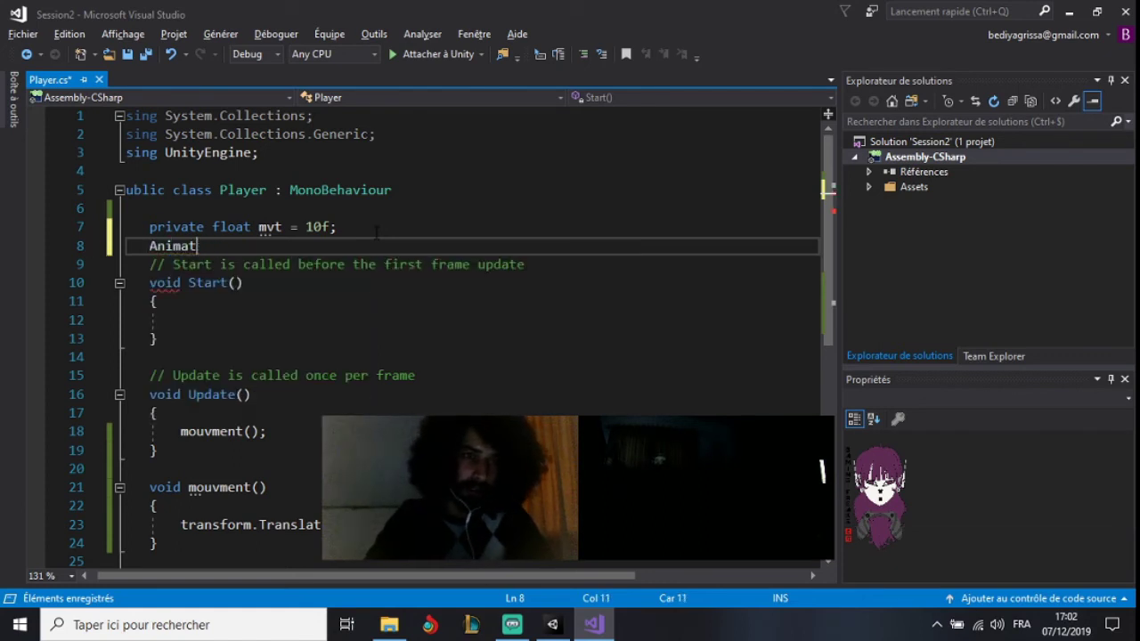
type("or")
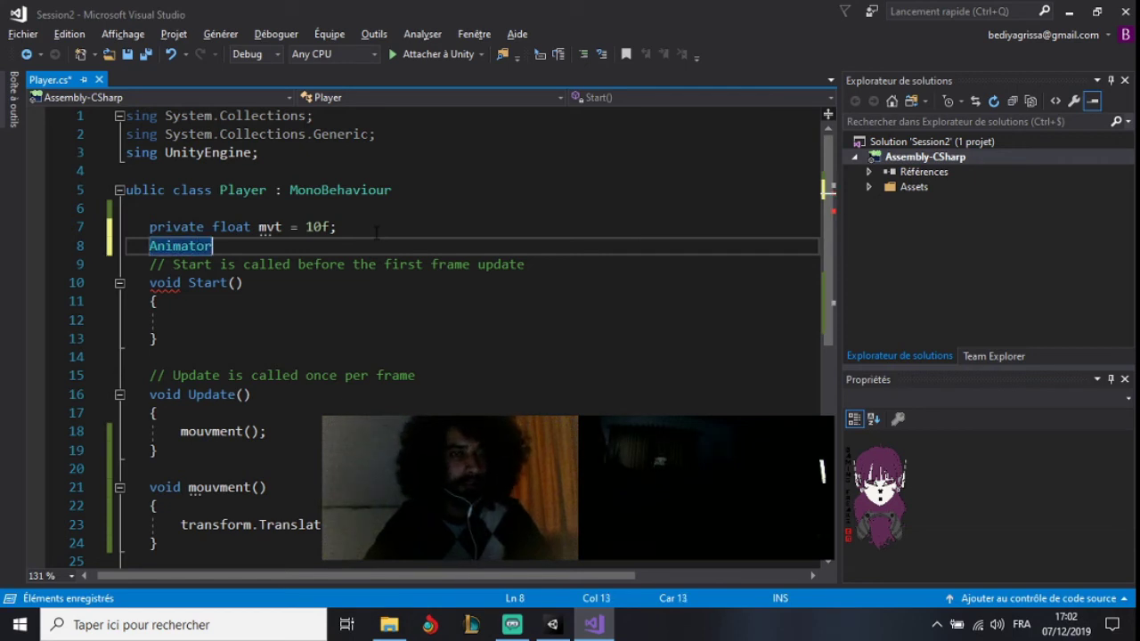
key("BackSpace")
type("ion")
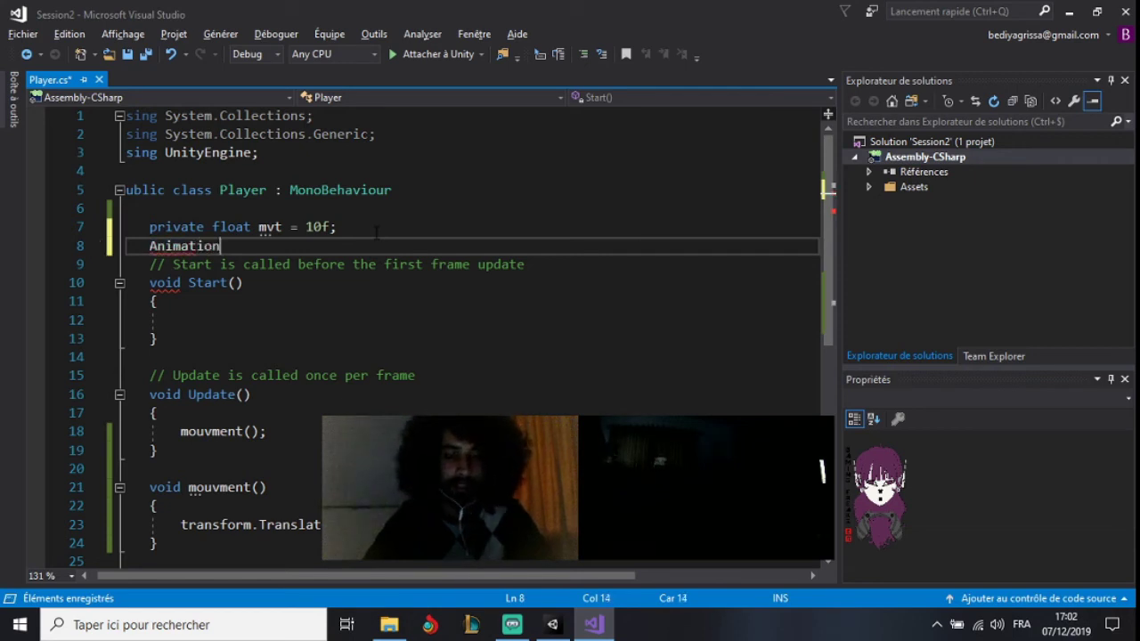
key("BackSpace")
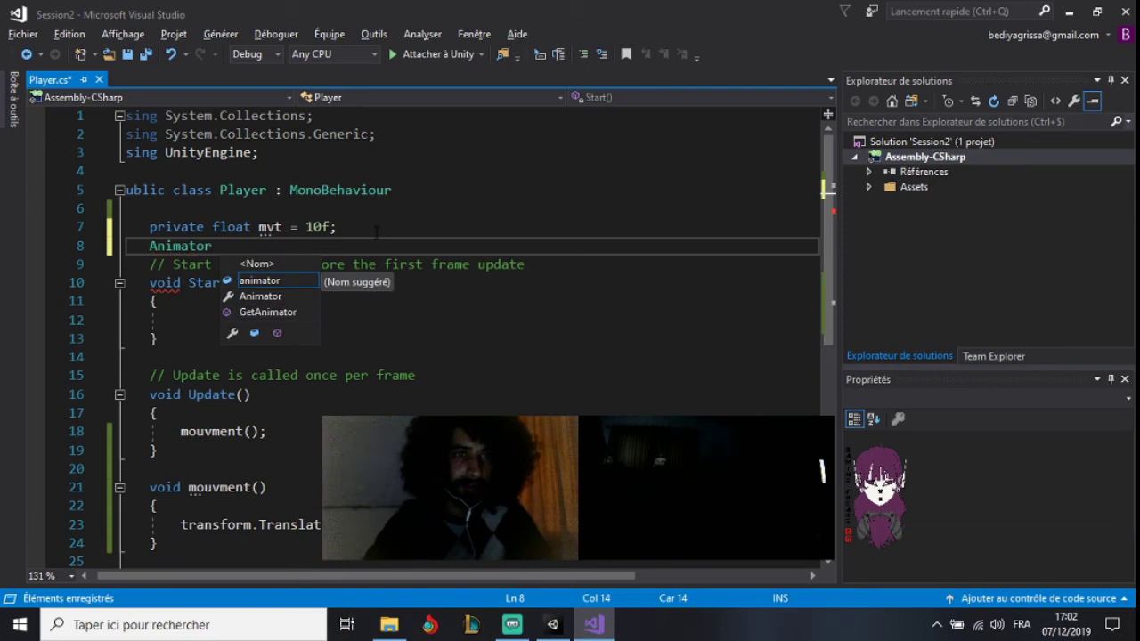
type("anim")
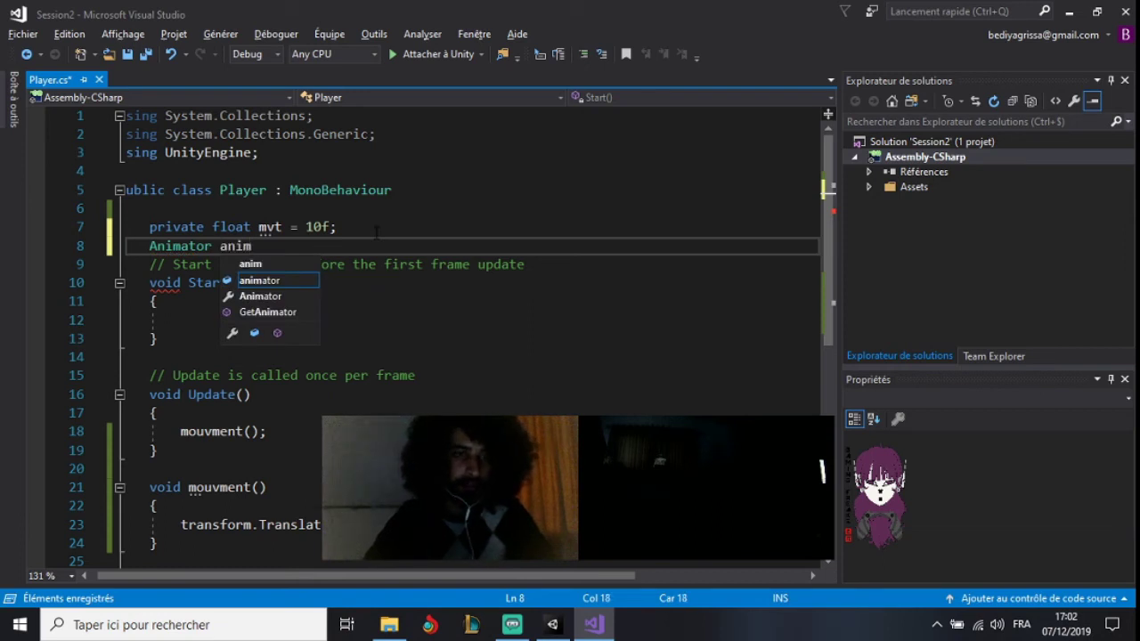
type(";")
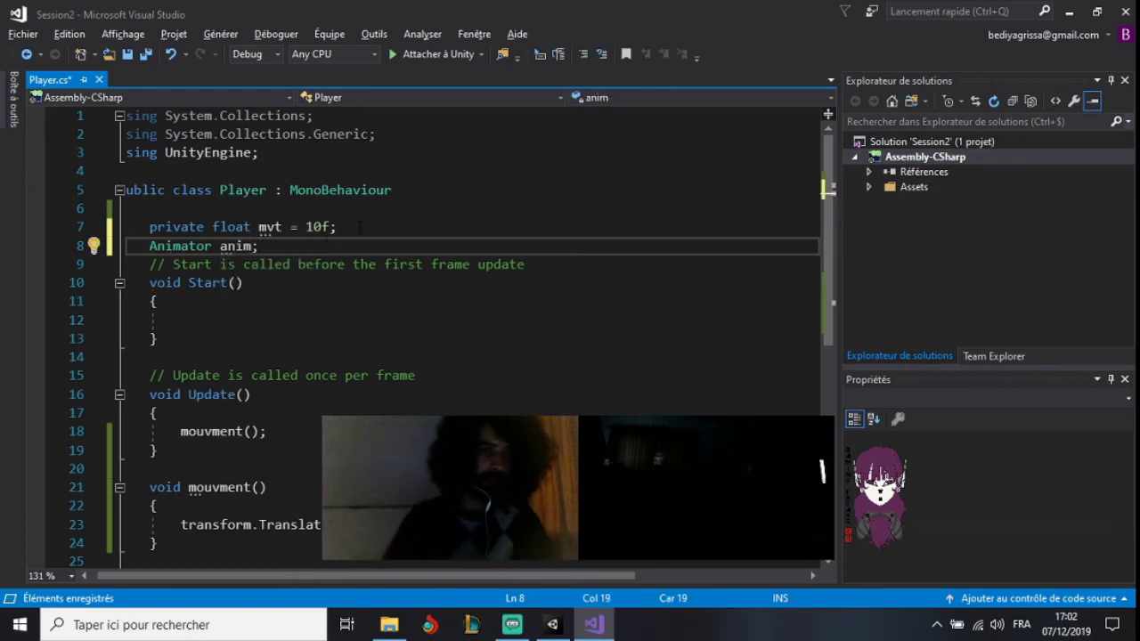
key("ctrl+s")
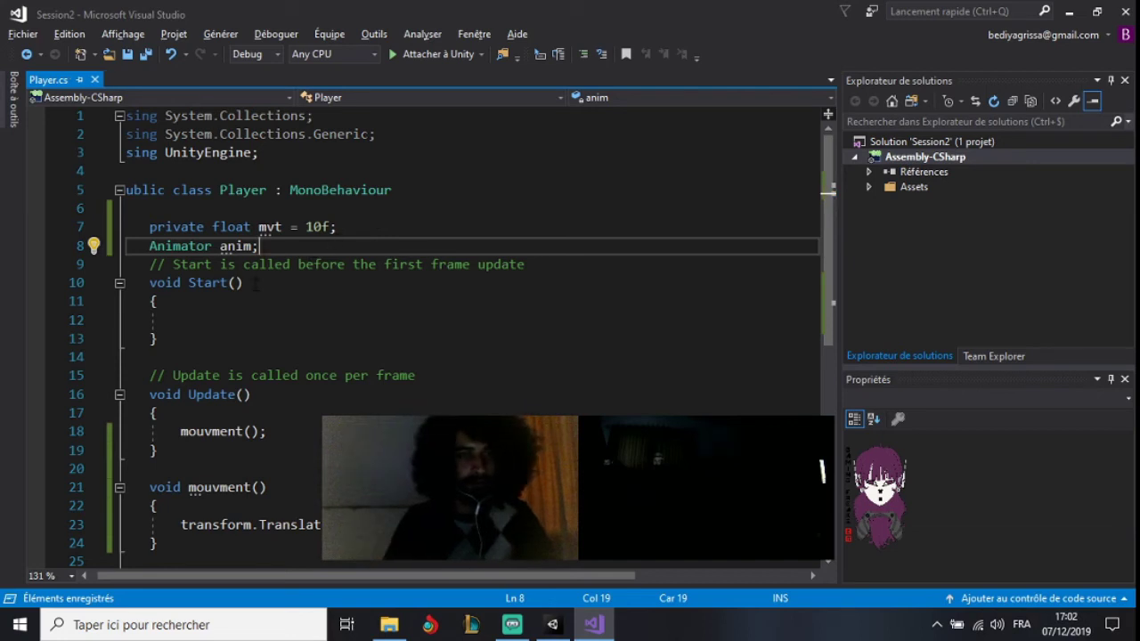
Type 'anim=GetComponent<Animator>();' inside Start() using IntelliSense completions
left_click(237, 318)
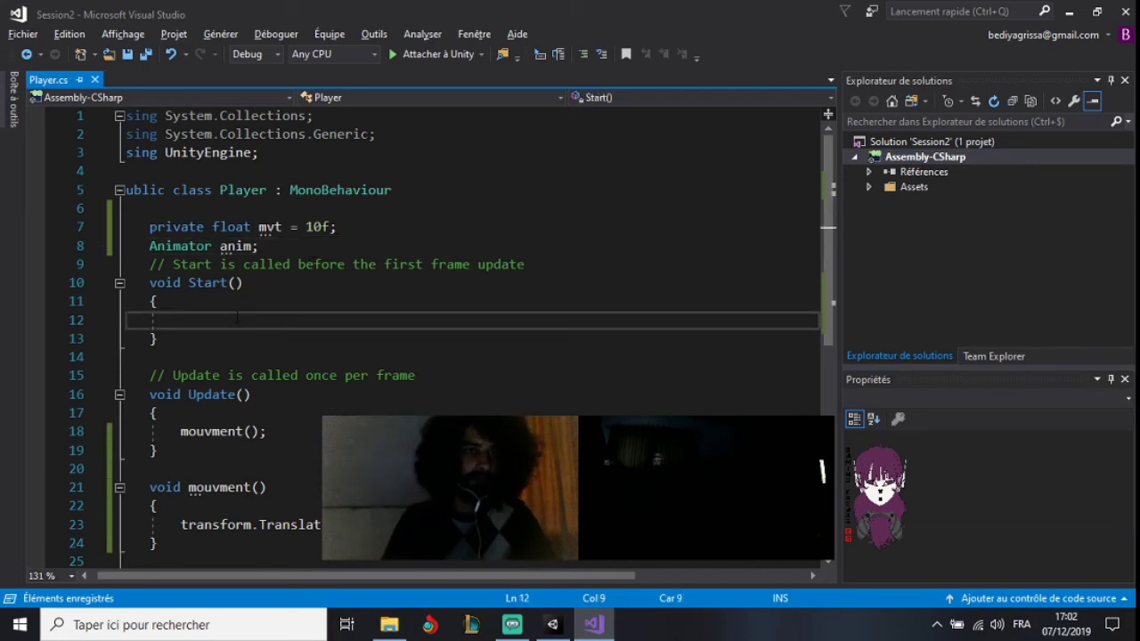
type("ani")
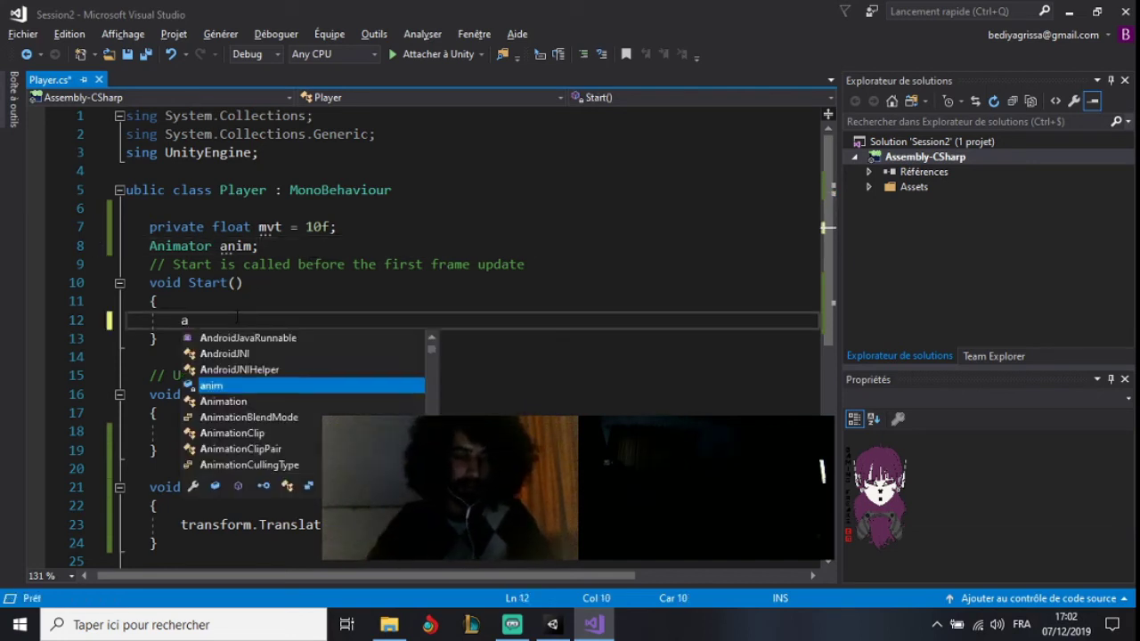
key("Tab")
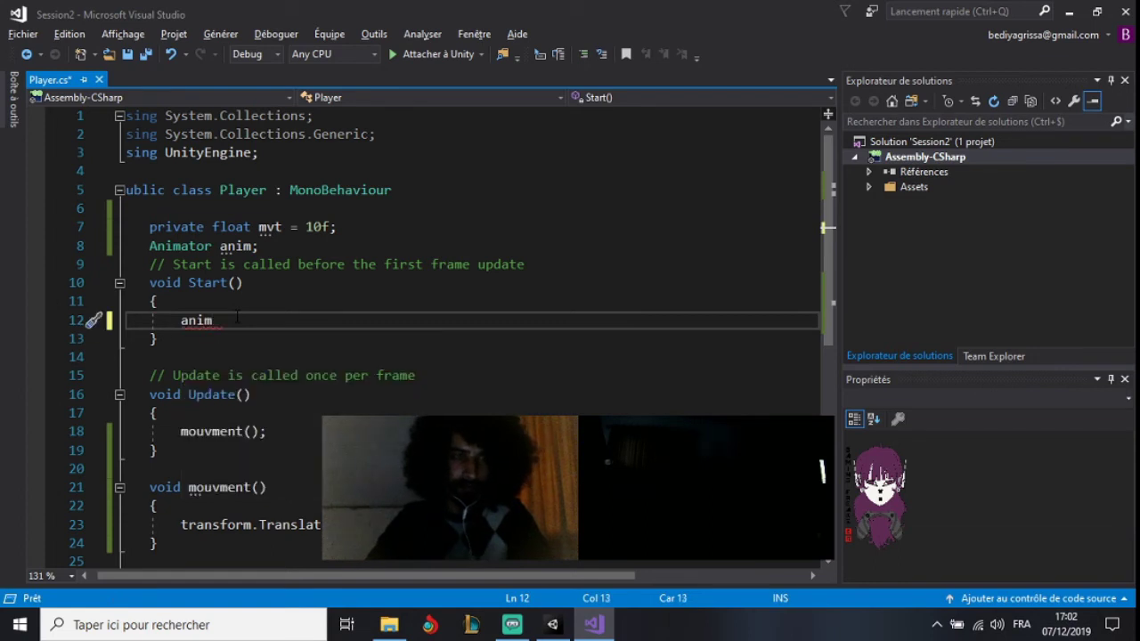
type("=get")
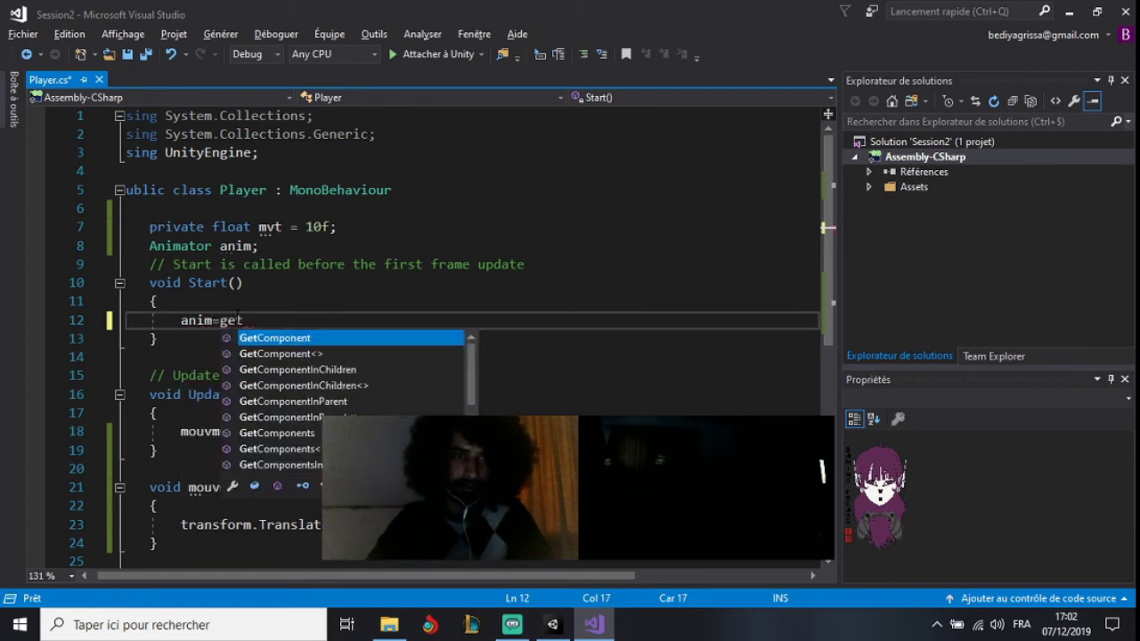
key("Tab")
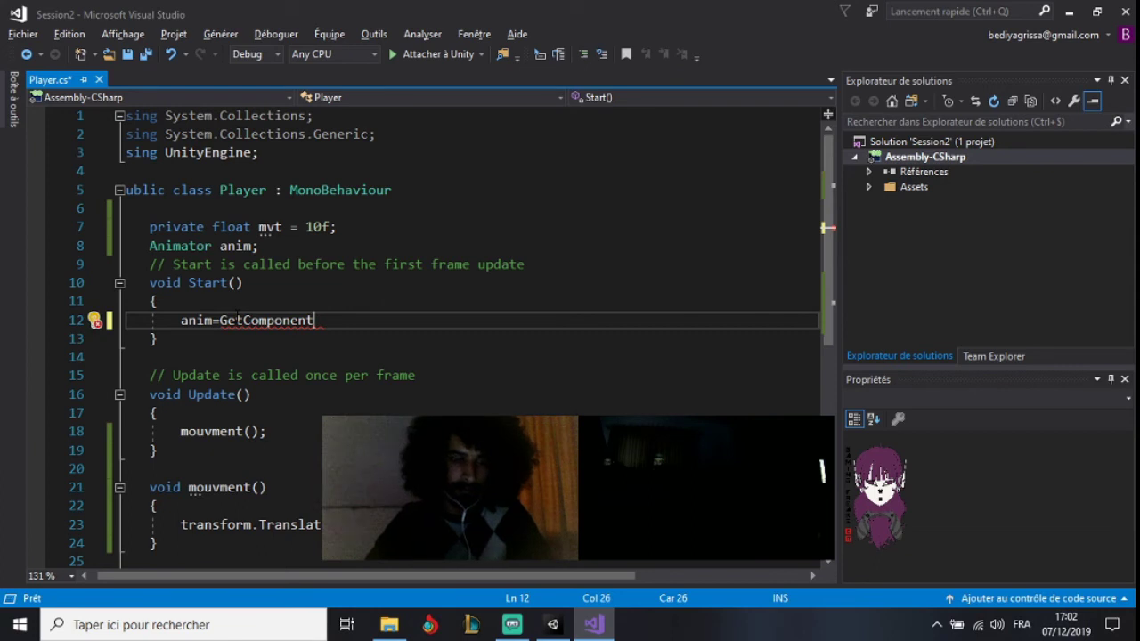
Complete anim = GetComponent<Animator>(); in Start() and save Player.cs
type("<Animator>();")
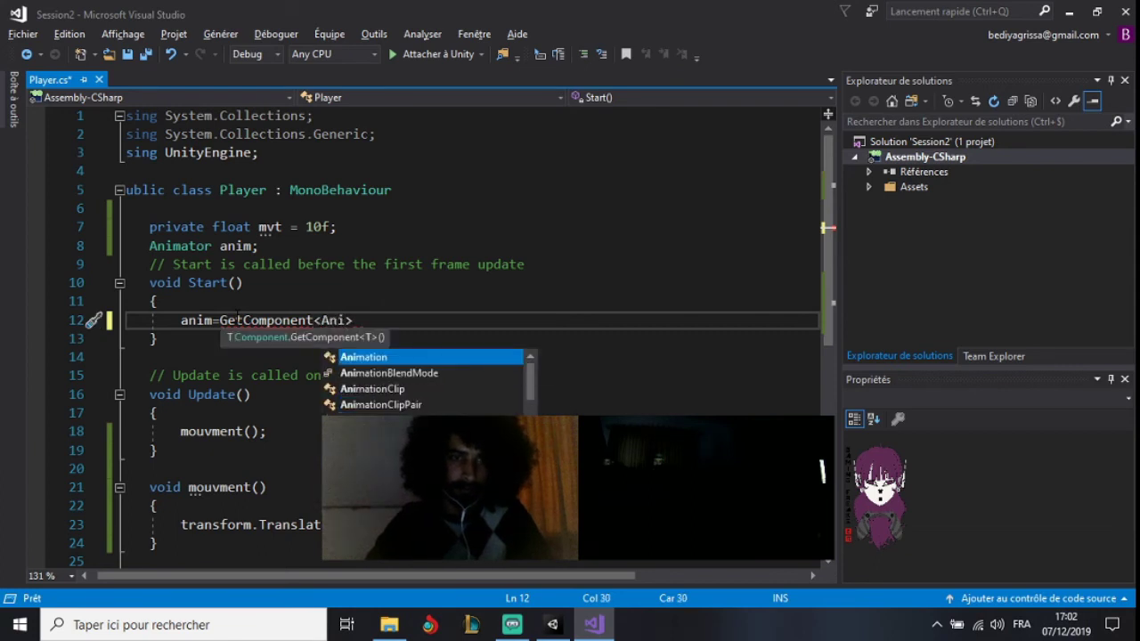
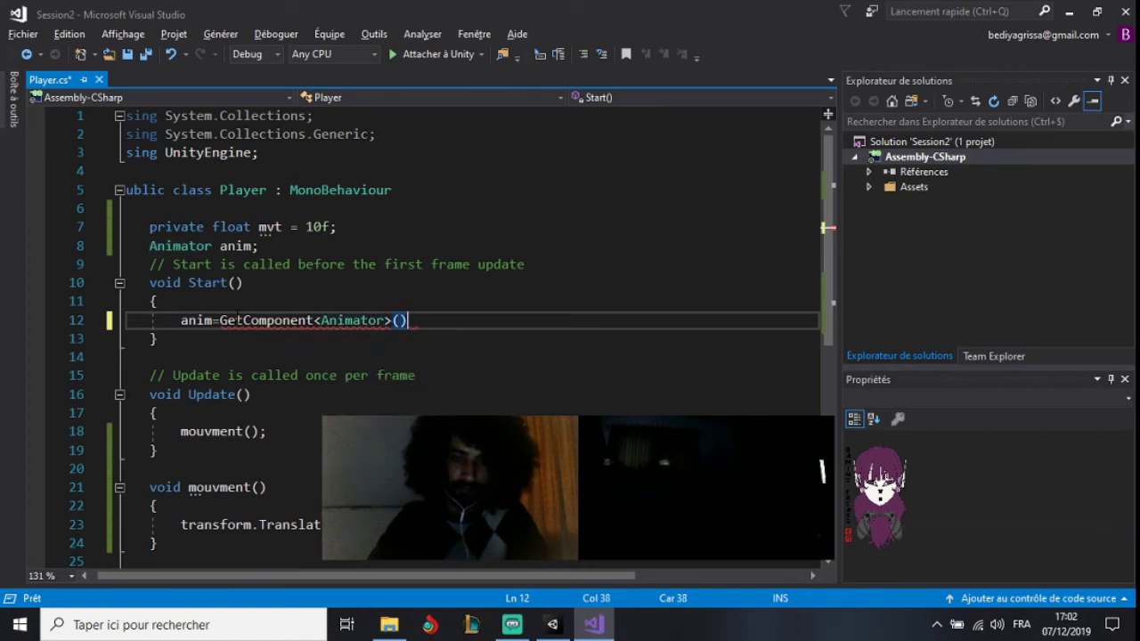
Type 'anim=GetComponent<Animator>();' inside Start() using IntelliSense completions
Complete anim = GetComponent<Animator>(); in Start() and save Player.cs
type(";")
key("ctrl+s")
scroll(238, 323, "down", 2)
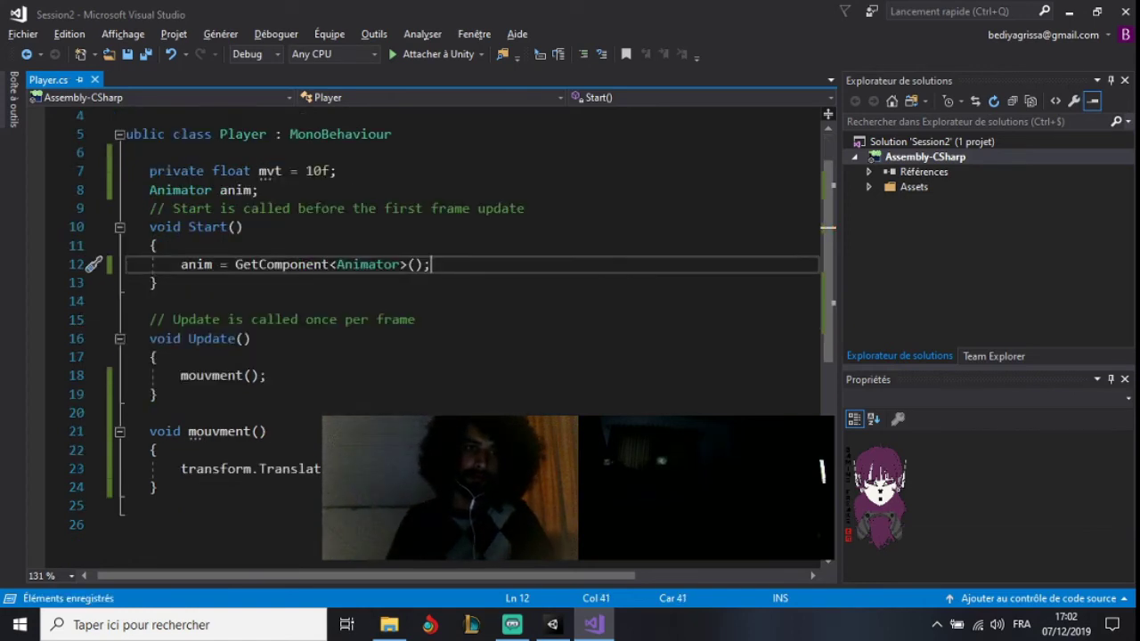
Tidy the blank line above the Translate call in mouvment() and open a new line below it
left_click(258, 413)
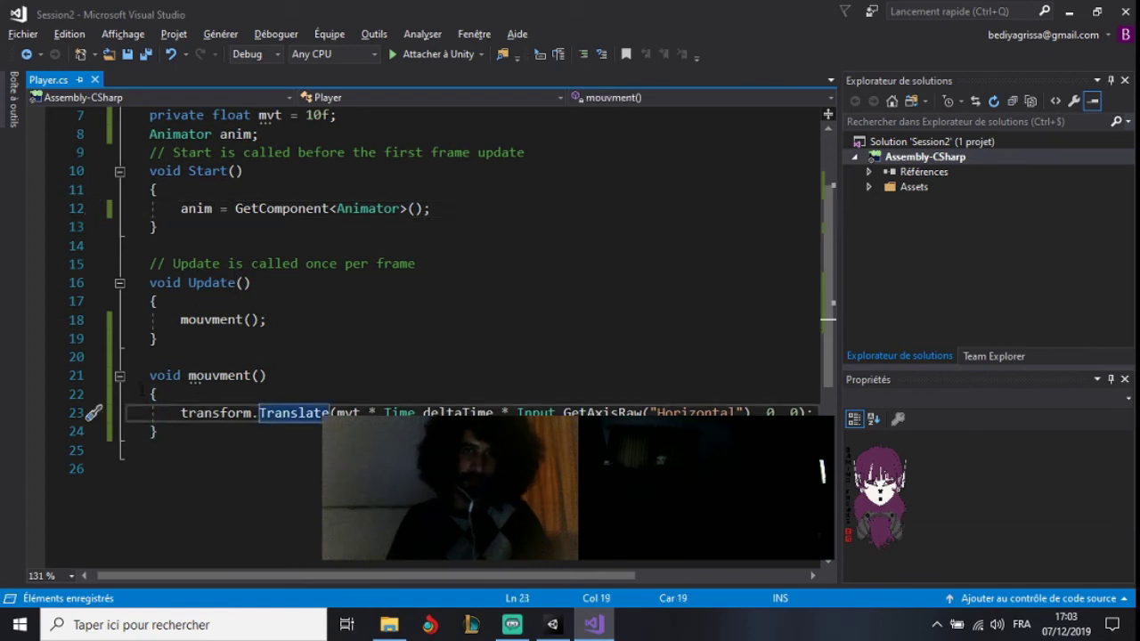
key("Up")
key("Return")
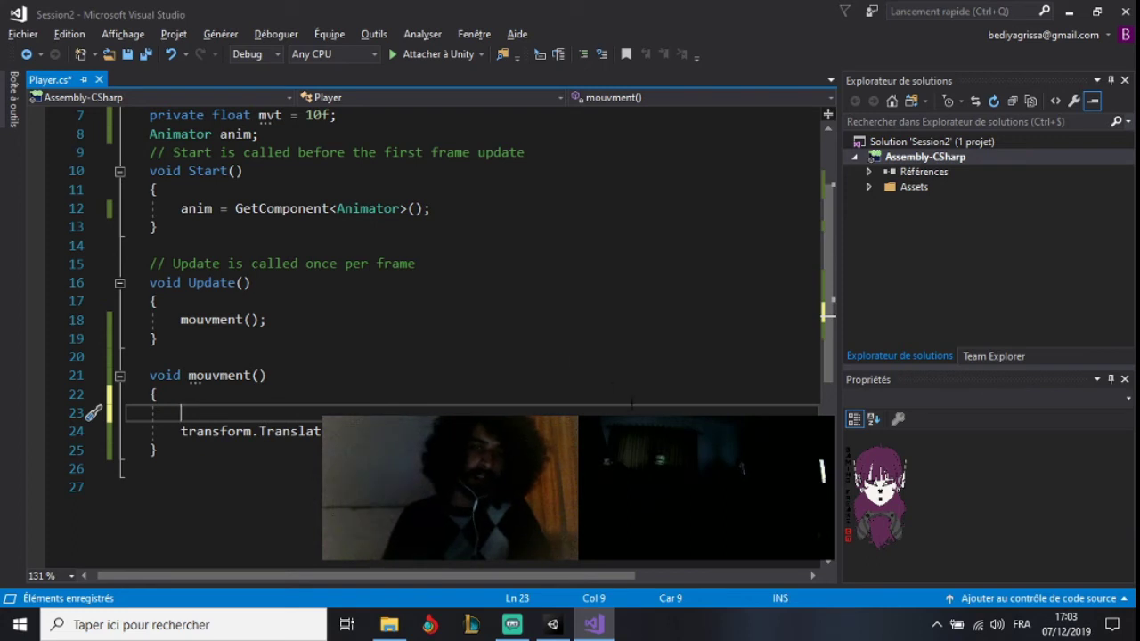
left_click(717, 431)
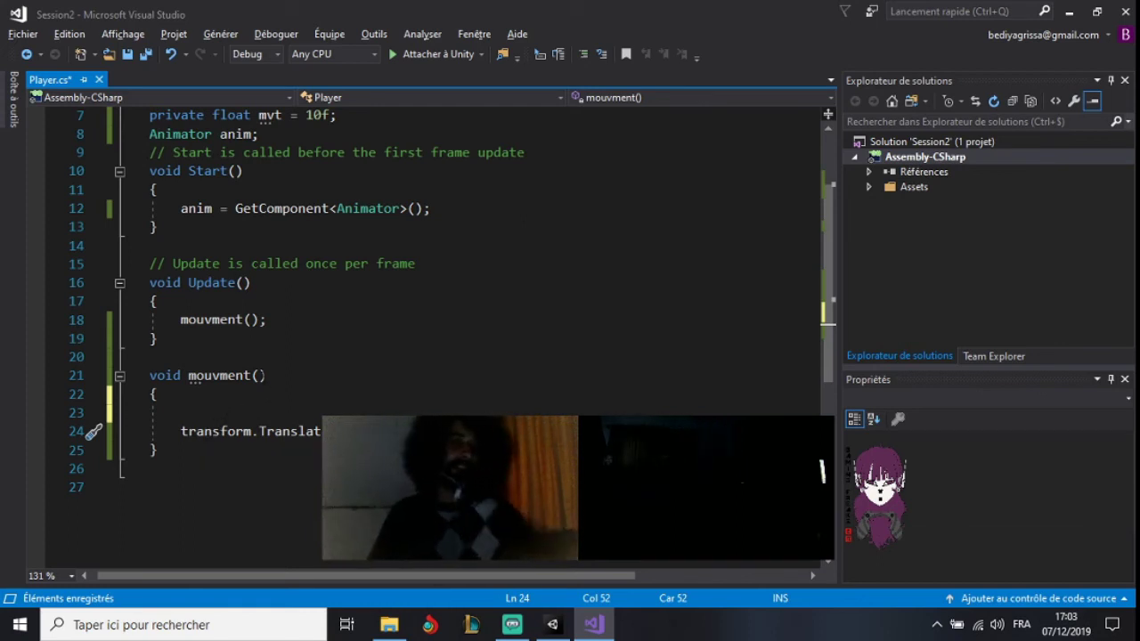
left_click(228, 399)
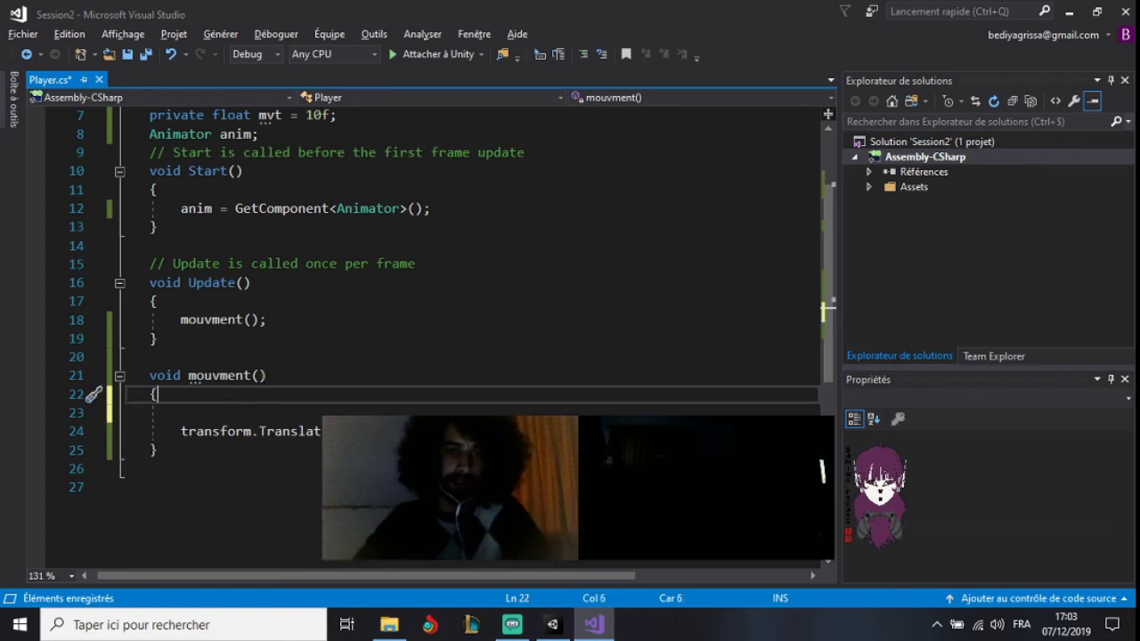
key("Down")
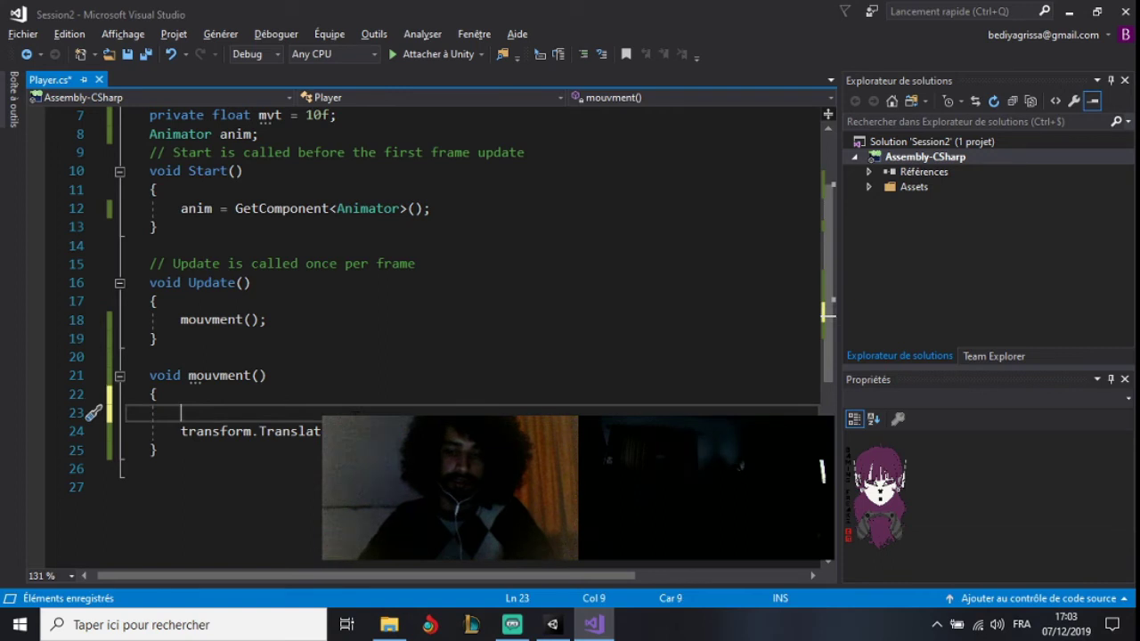
key("Delete")
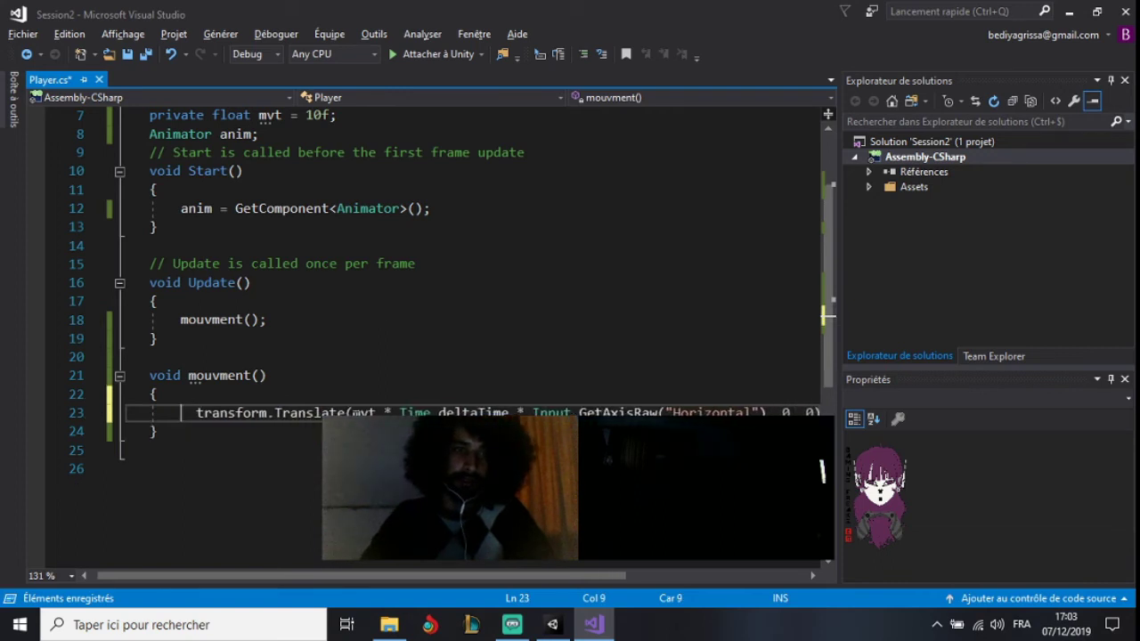
key("Delete")
key("Delete")
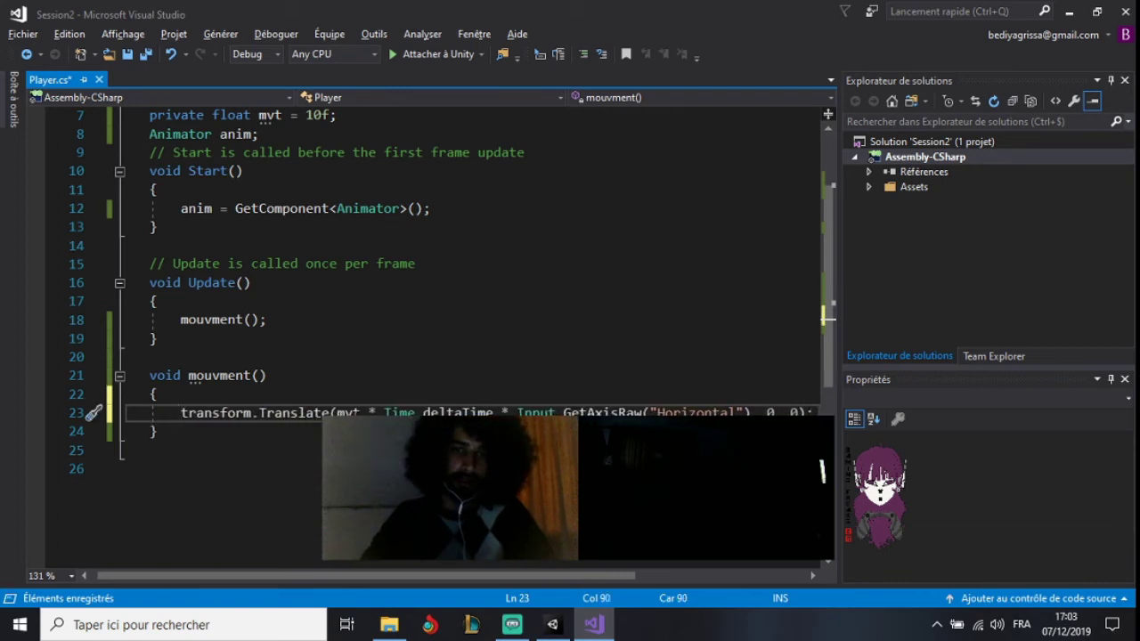
key("Return")
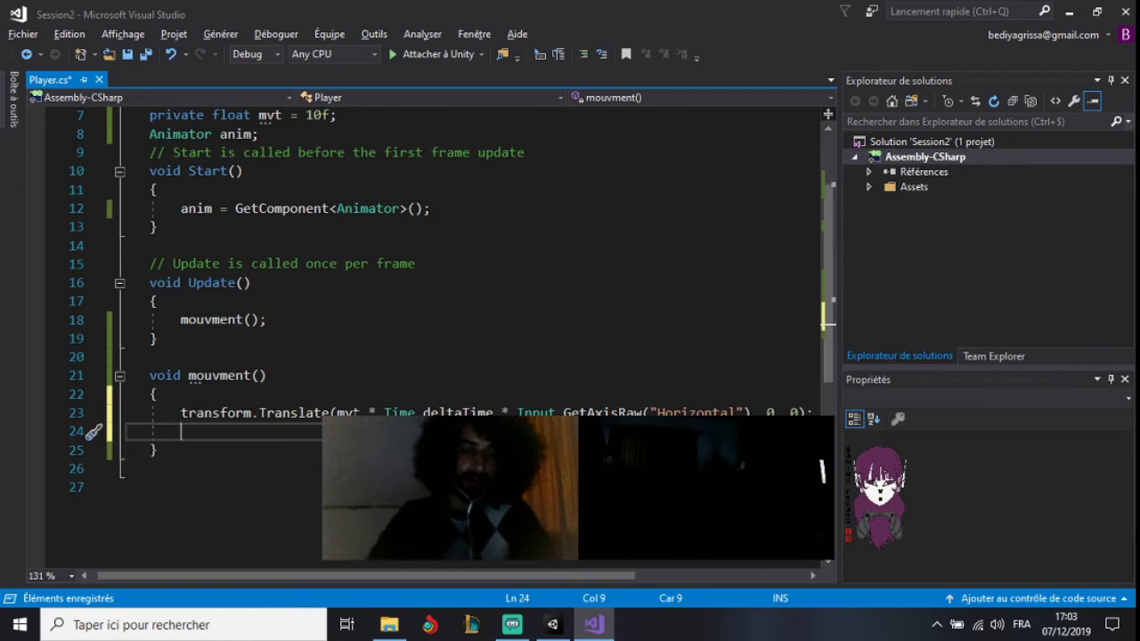
Start an if whose condition reuses the Input.GetAxisRaw("Horizontal" expression
type("if(")
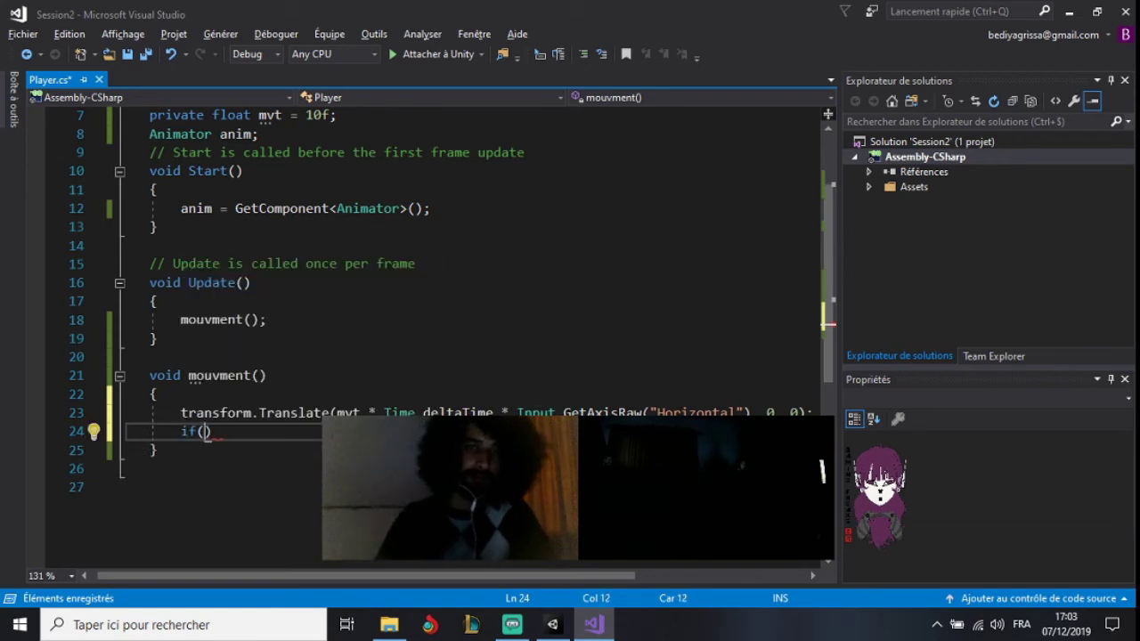
left_click_drag(517, 412, 760, 413)
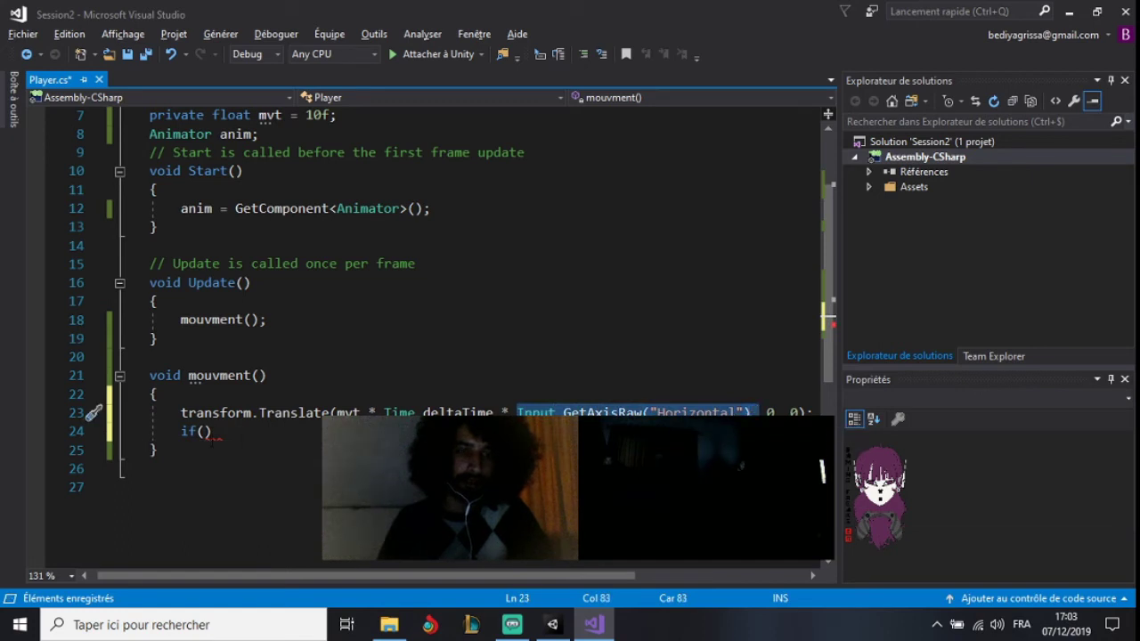
left_click(204, 431)
key("ctrl+v")
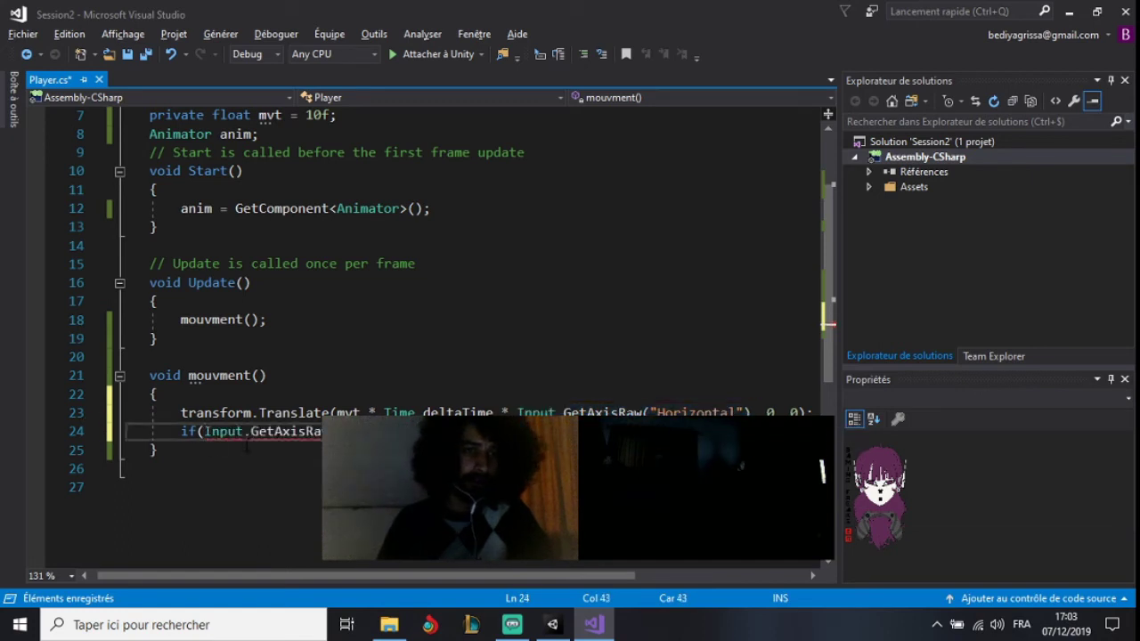
key("BackSpace")
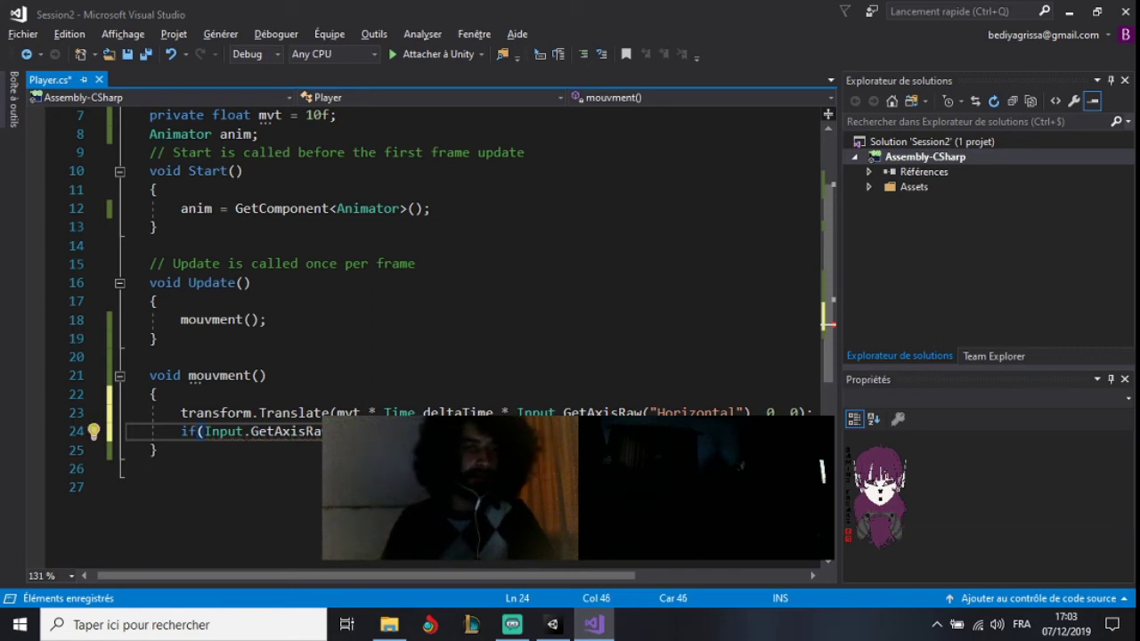
Begin an anim.SetBool(" call inside the new if block
key("Return")
type("a")
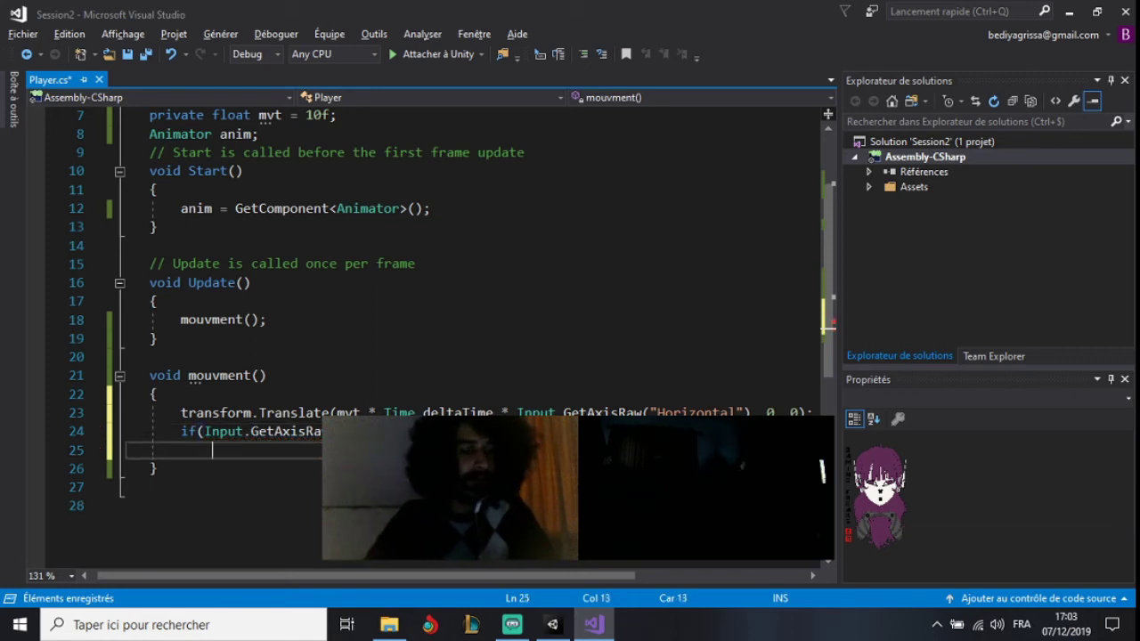
type("ni")
key("Tab")
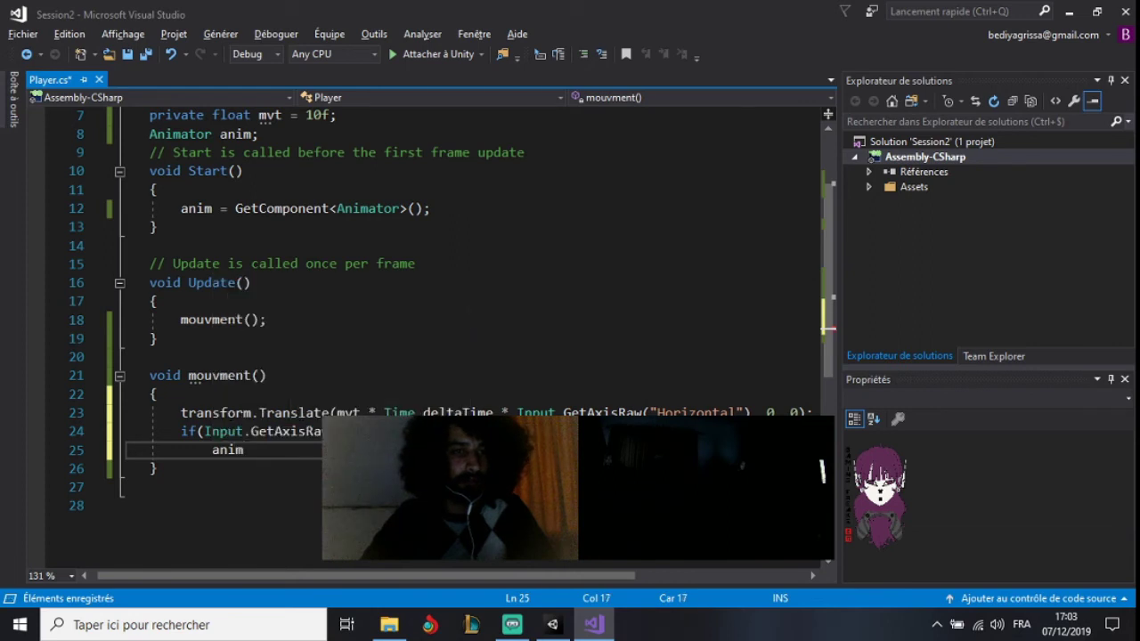
type(".")
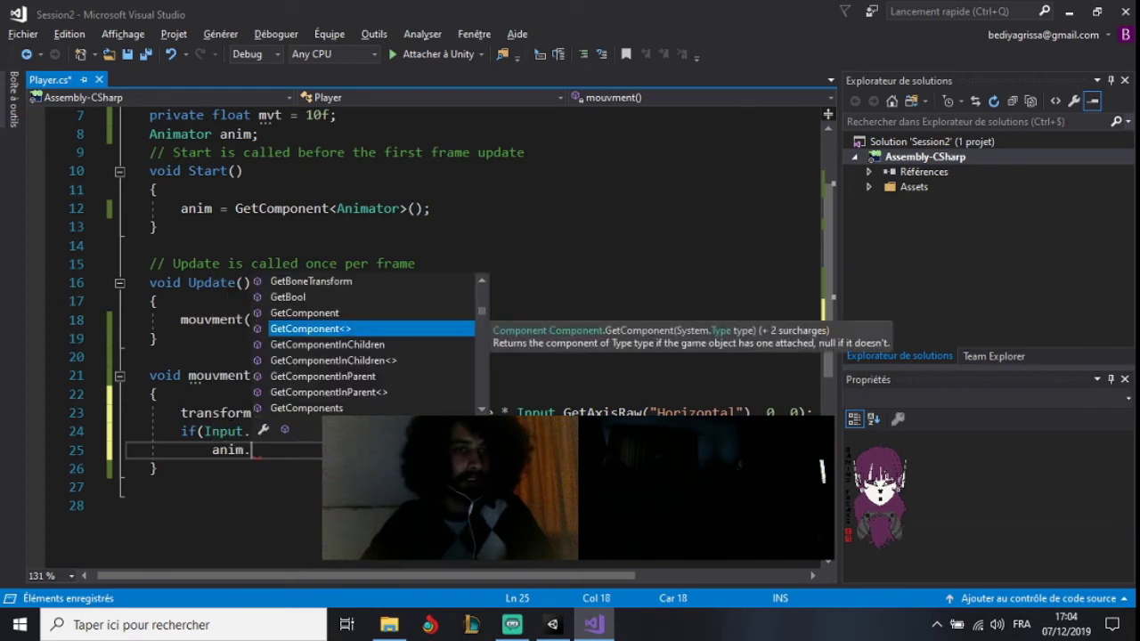
key("Up")
key("Up")
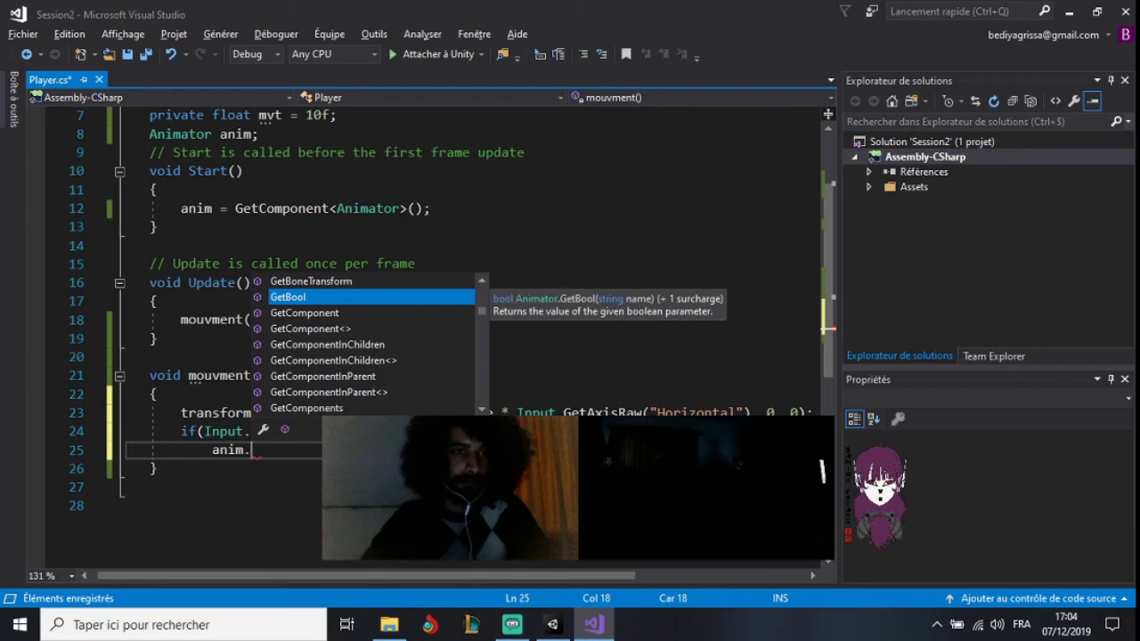
type("setBool")
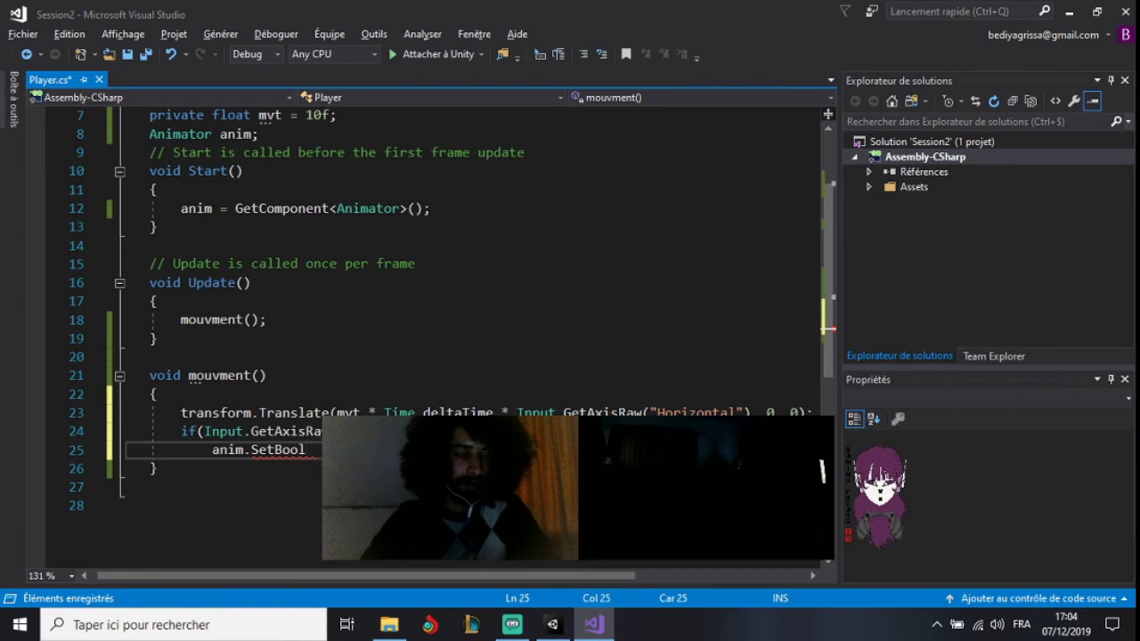
type("(")
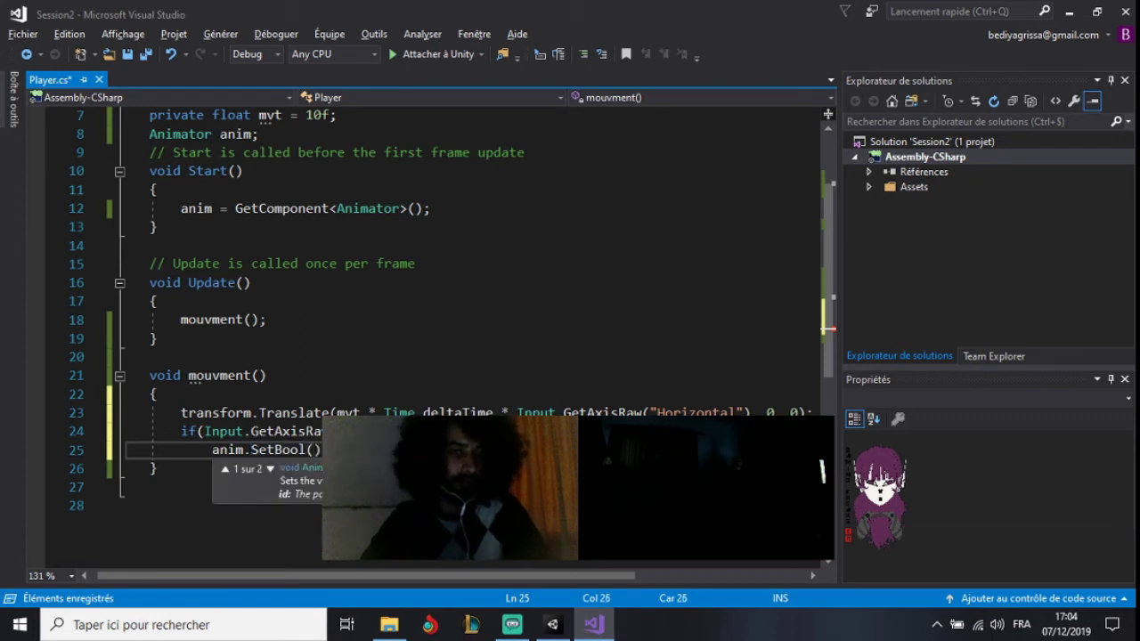
type("\"")
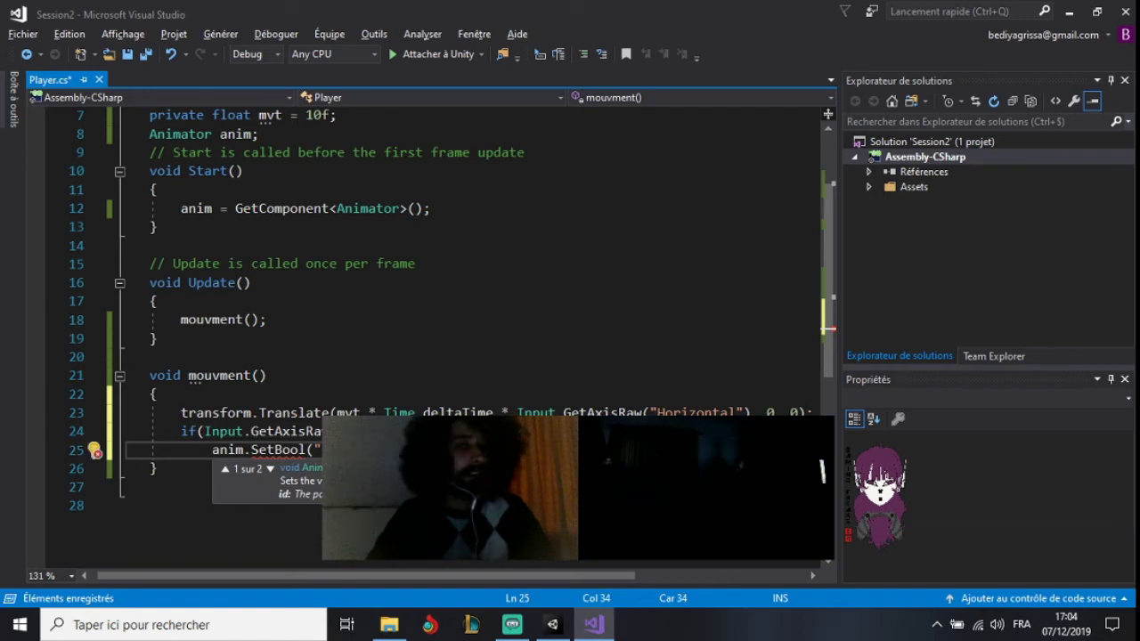
key("alt+Tab")
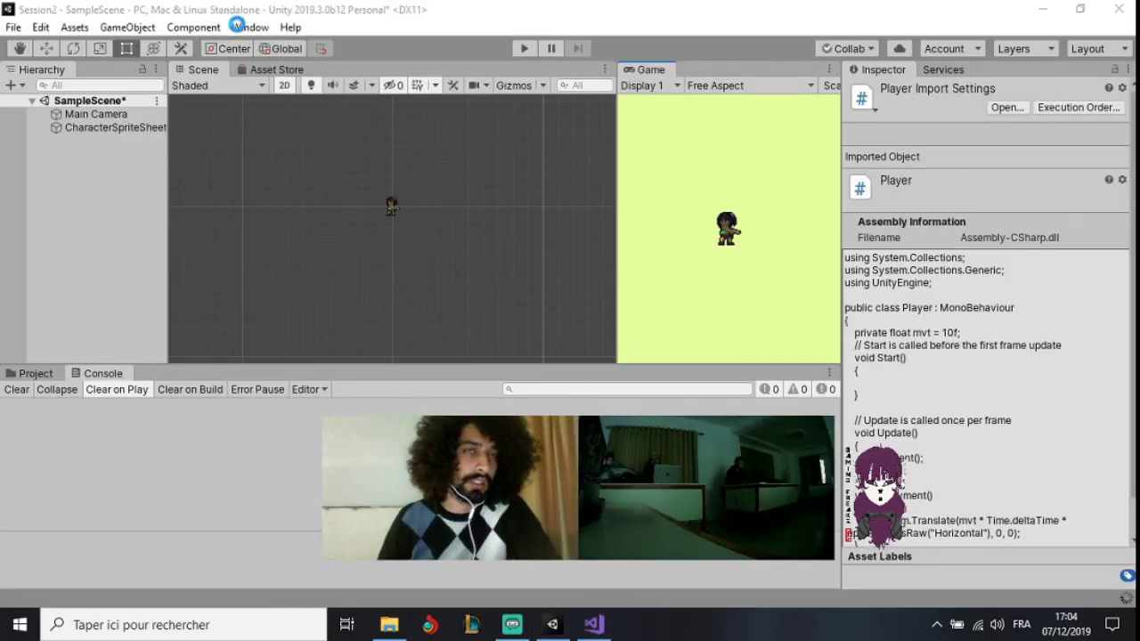
Review the character's Animator parameters (FacingLeft, Standing, Running, Shooting, Dying), then close the Animator
left_click(245, 26)
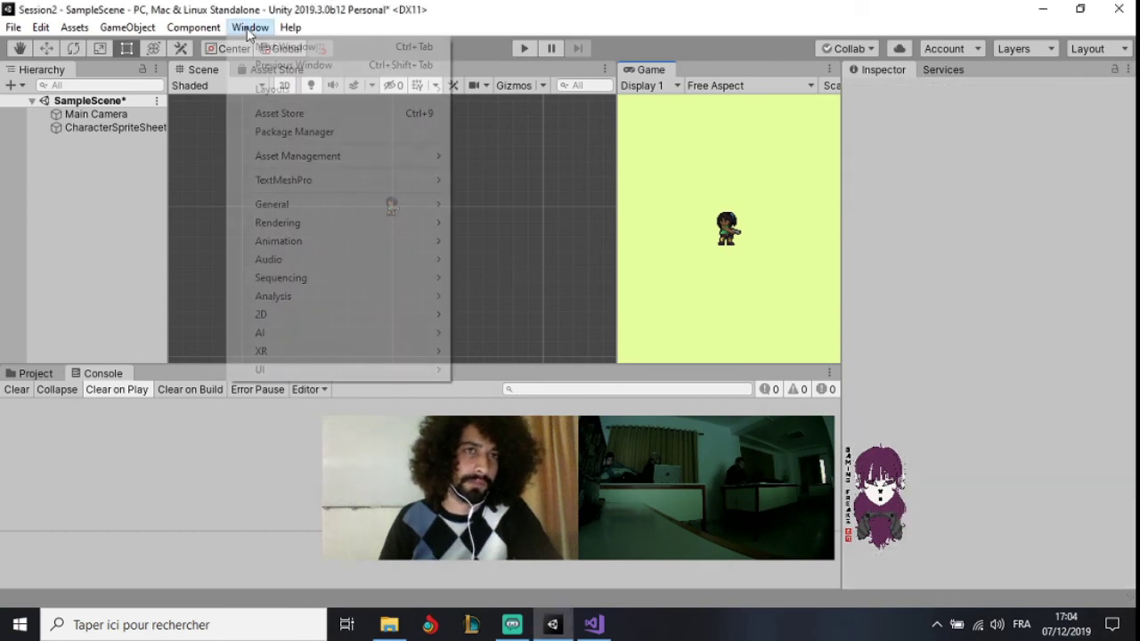
mouse_move(339, 241)
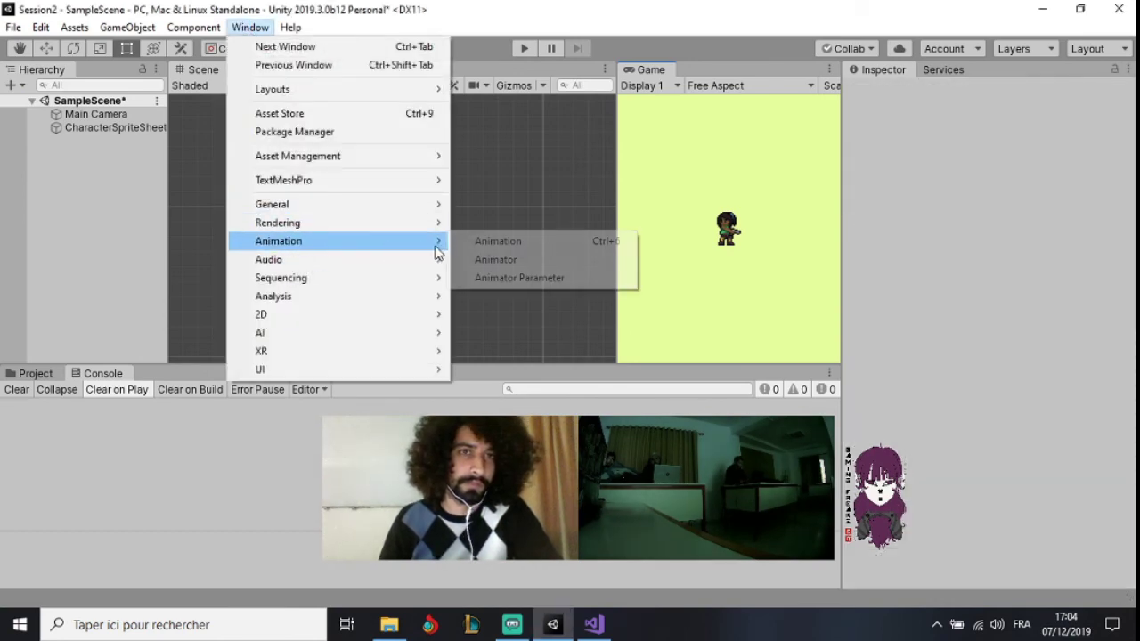
left_click(535, 262)
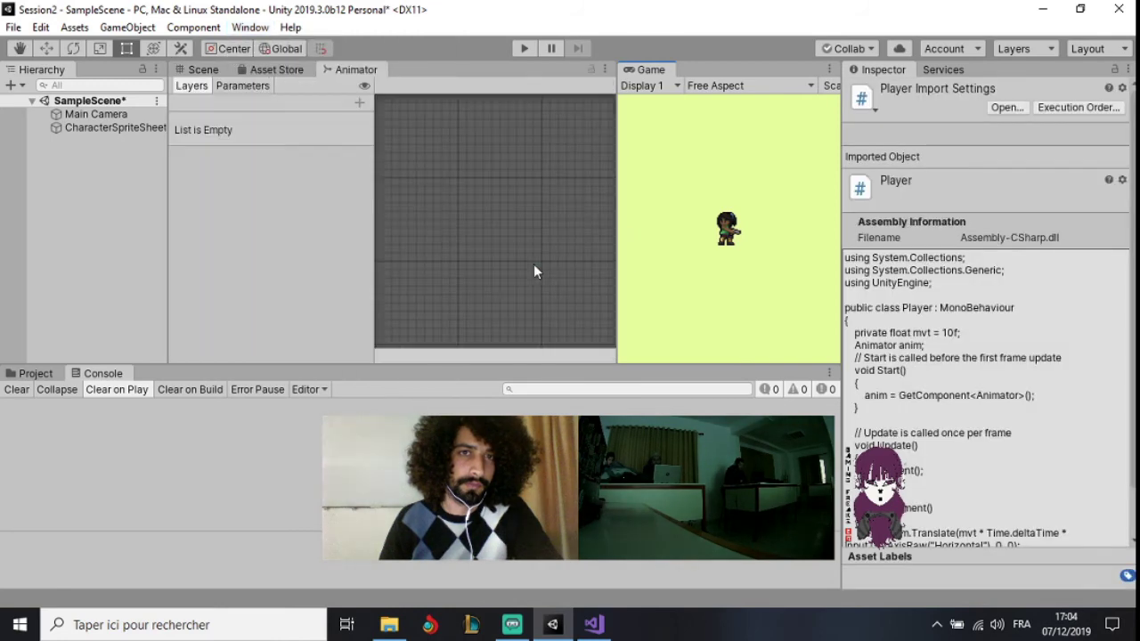
left_click(242, 85)
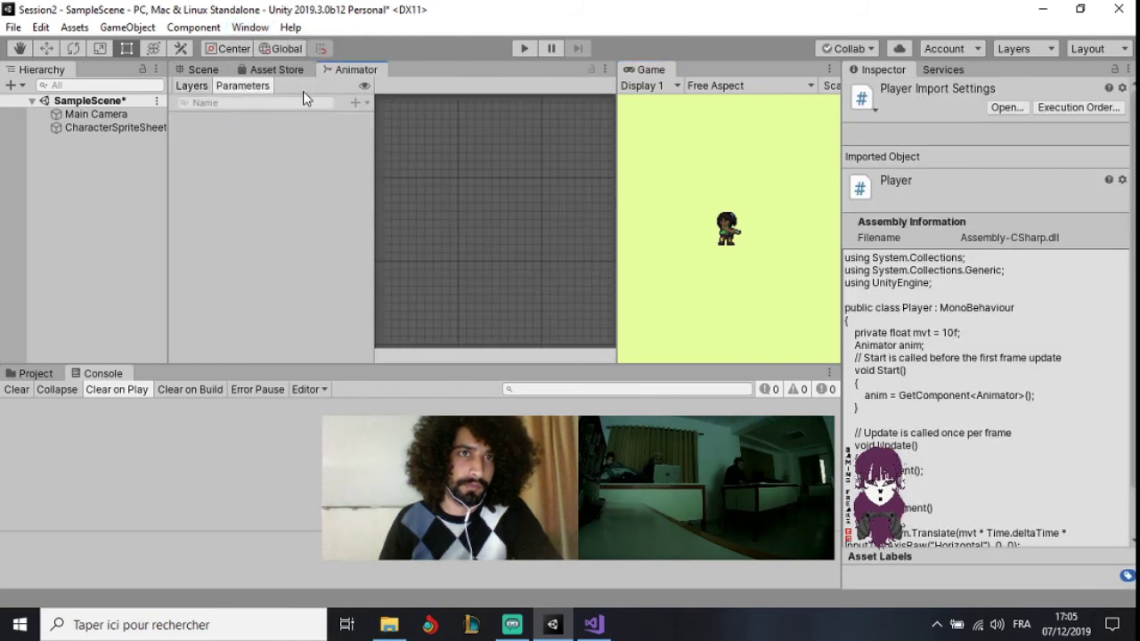
left_click(108, 129)
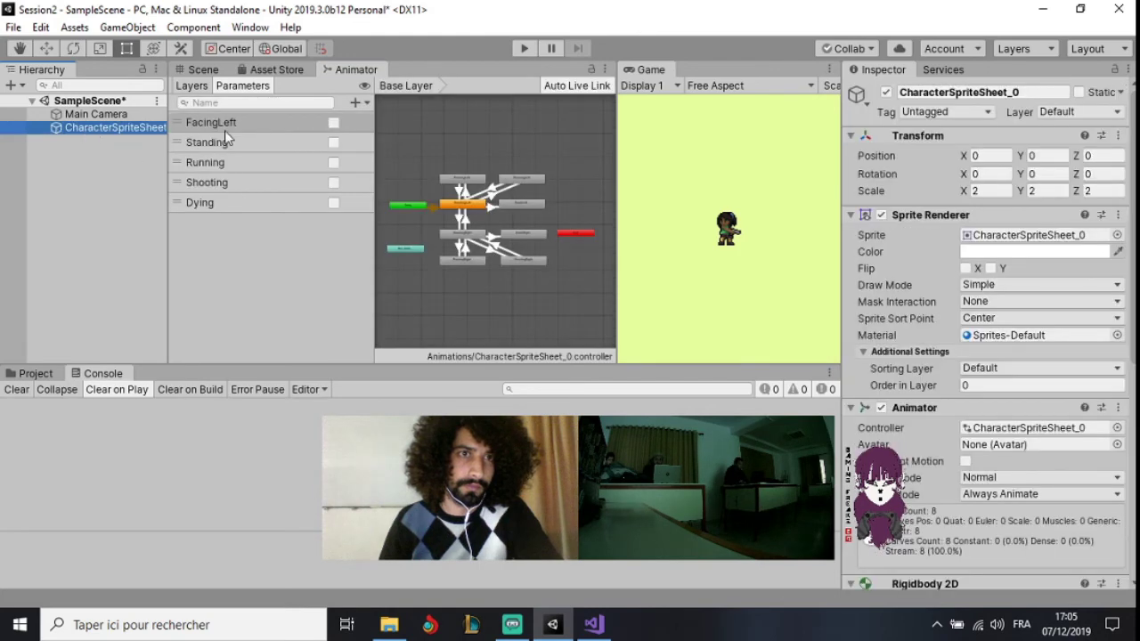
right_click(363, 64)
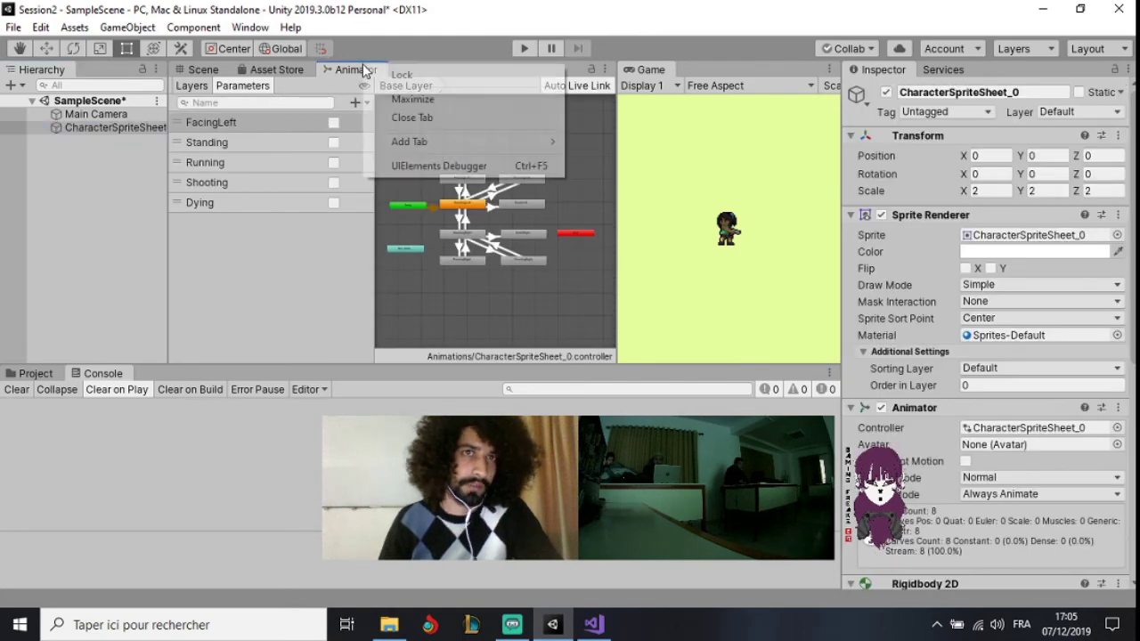
left_click(413, 116)
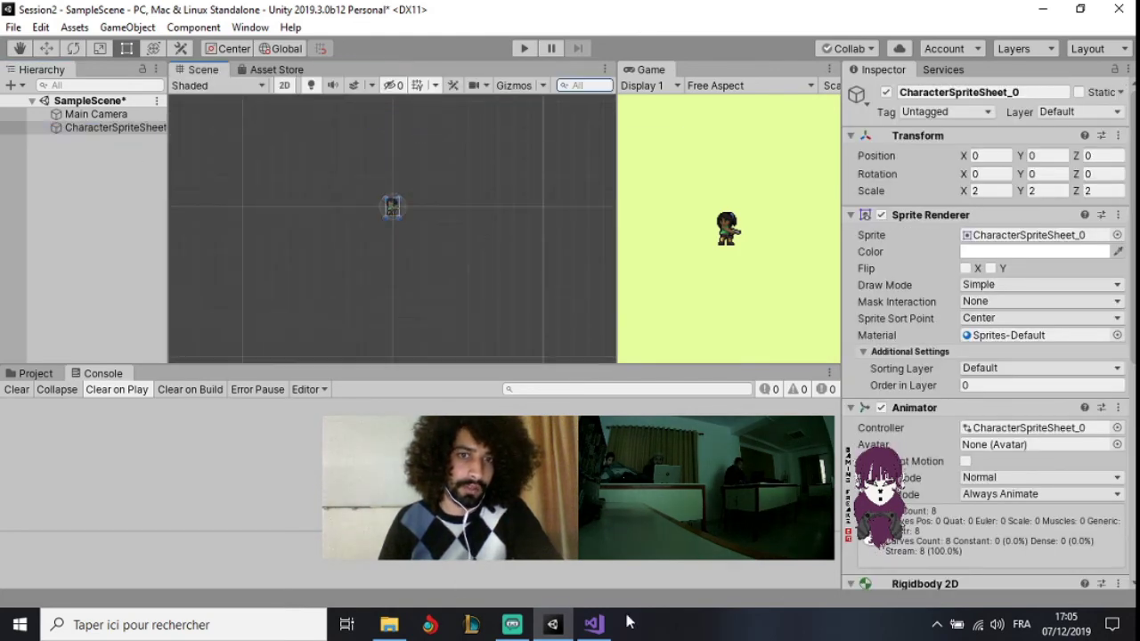
left_click(595, 626)
Finish anim.SetBool("FacingLeft", false); and start a second if with the pasted Input.GetAxisRaw condition
type("is")
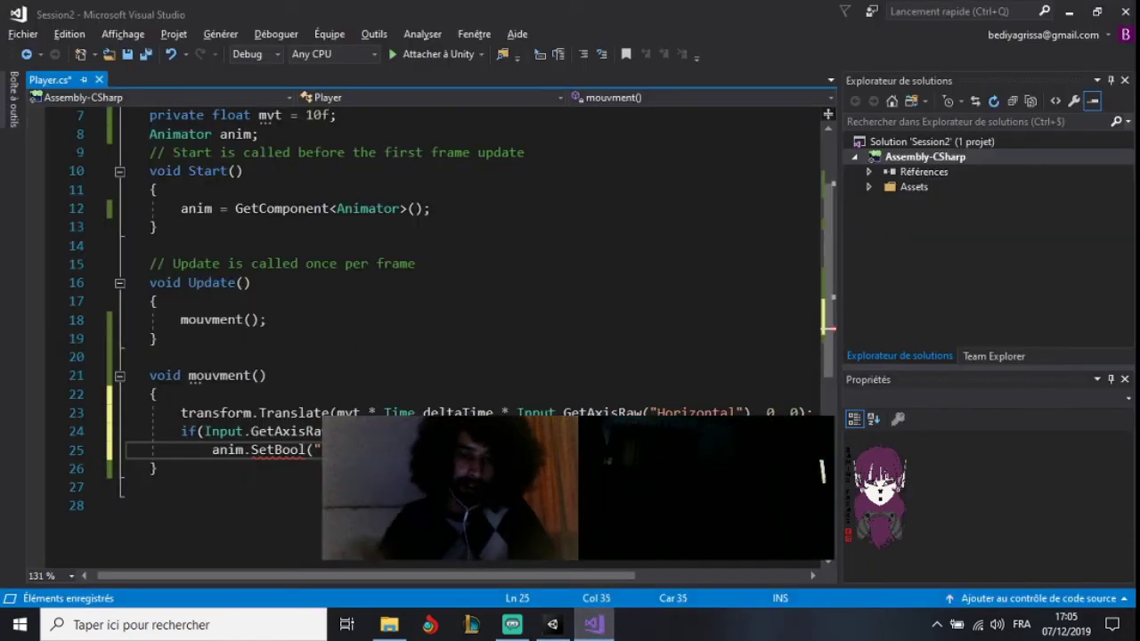
type("Ru")
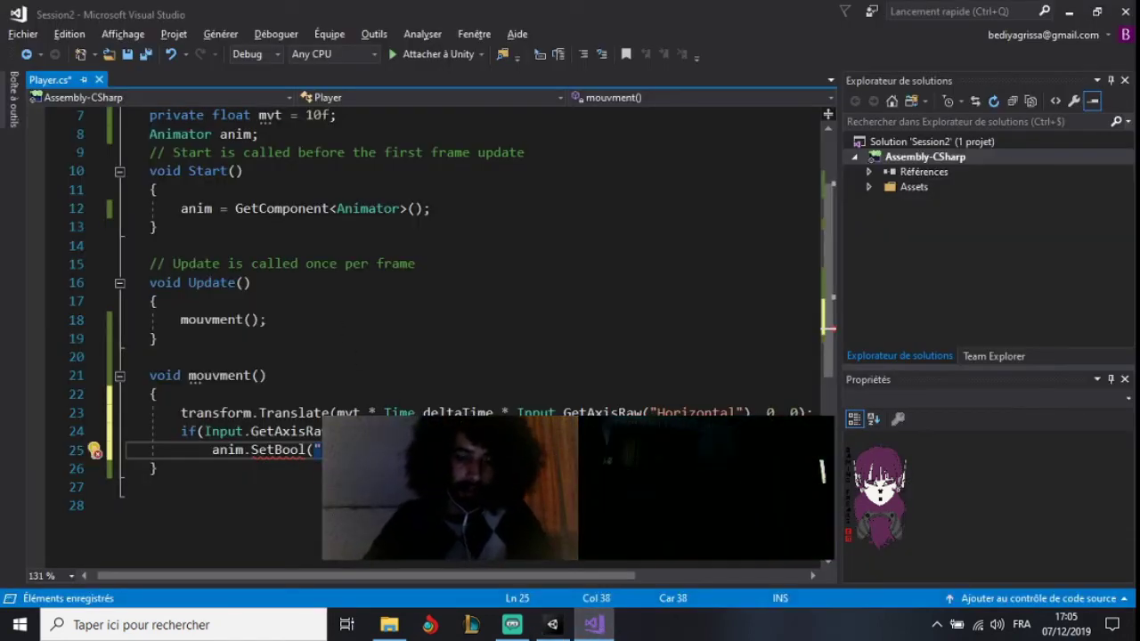
type(",")
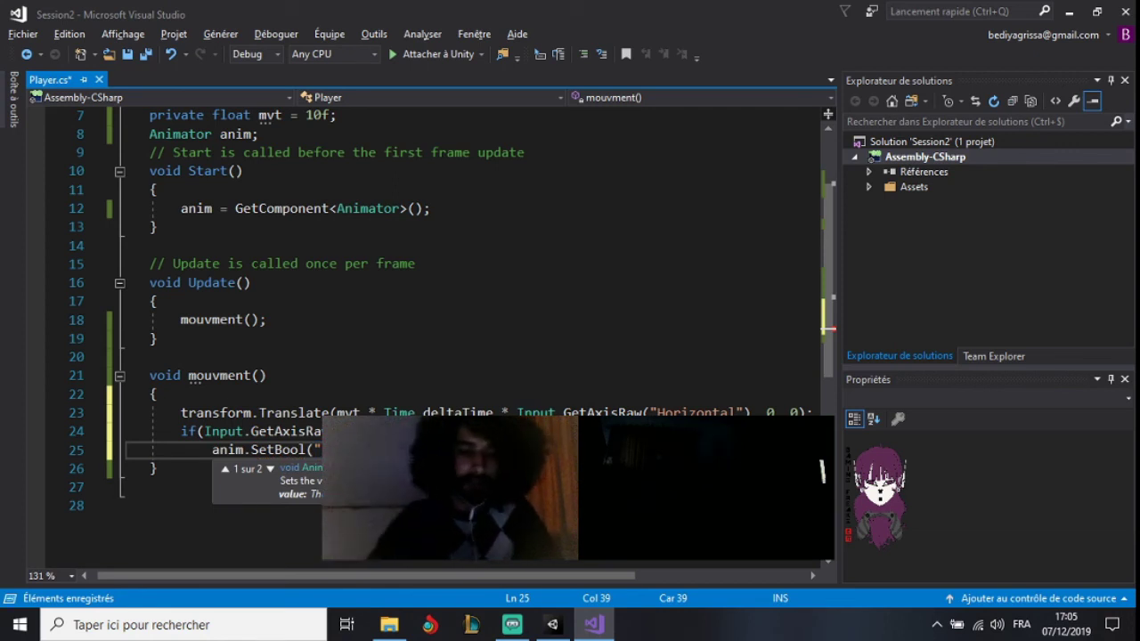
type(" fals")
type("e")
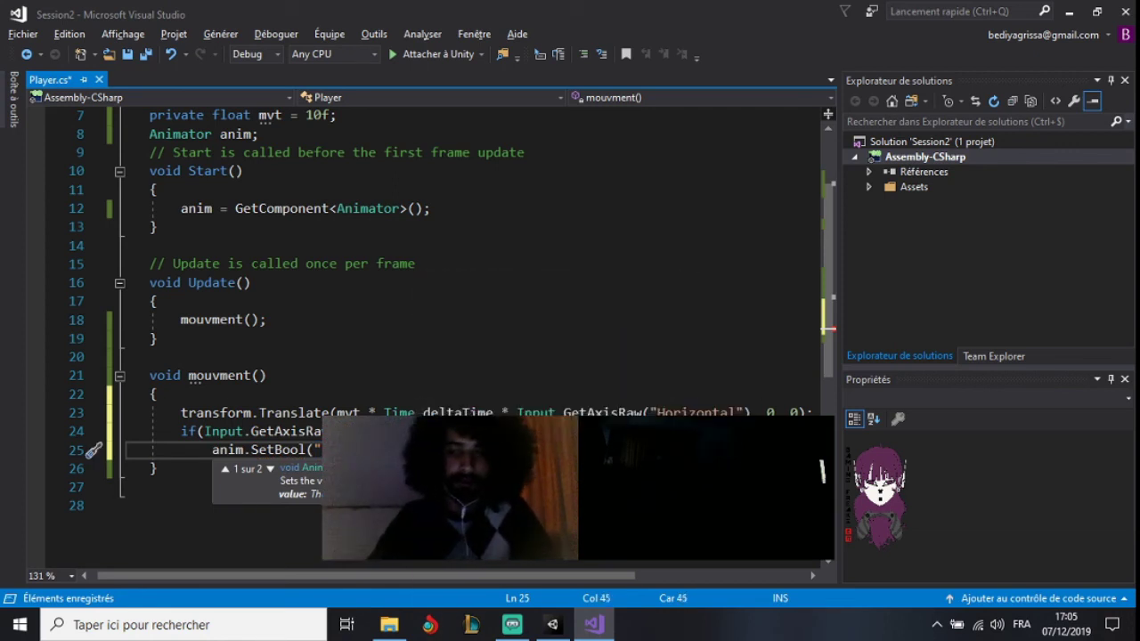
type(");")
key("Return")
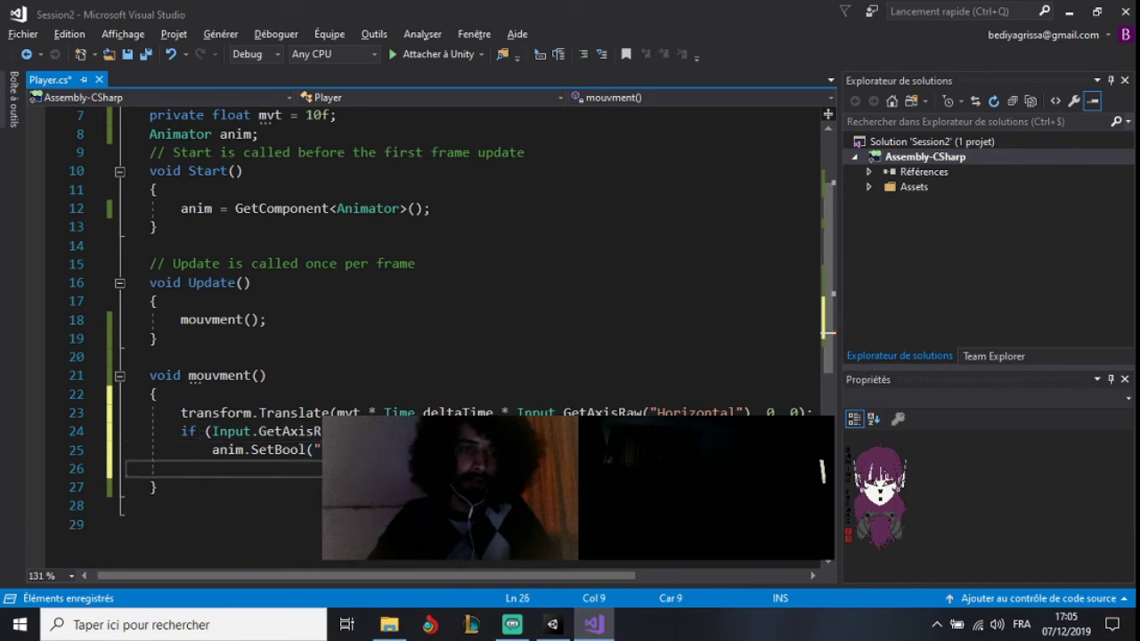
type("els")
key("BackSpace")
key("BackSpace")
key("BackSpace")
type("if")
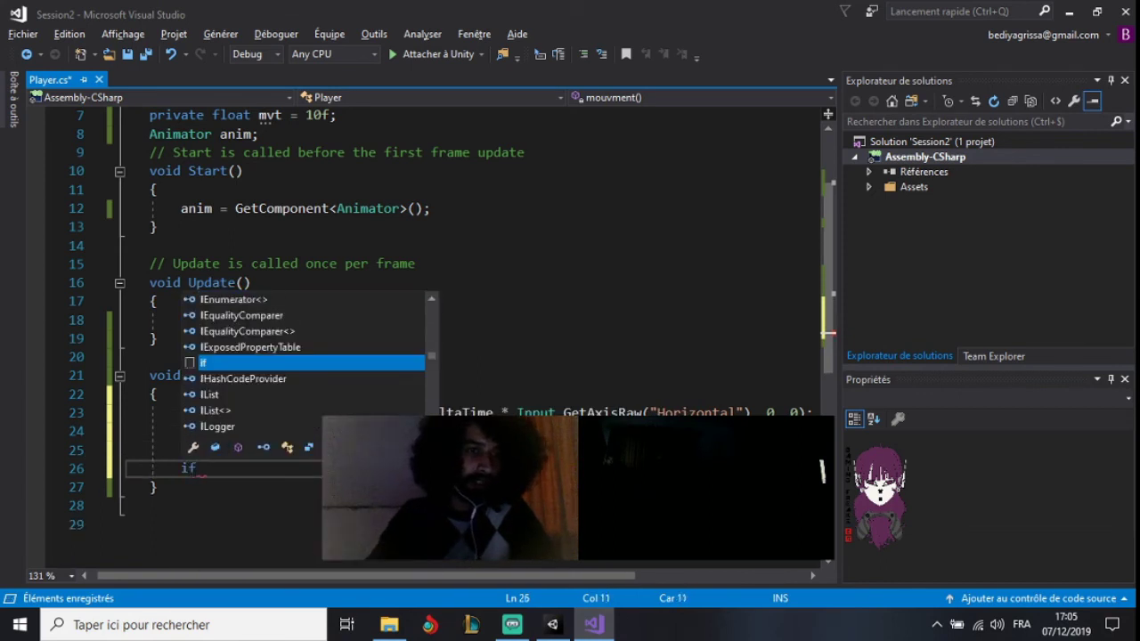
key("Escape")
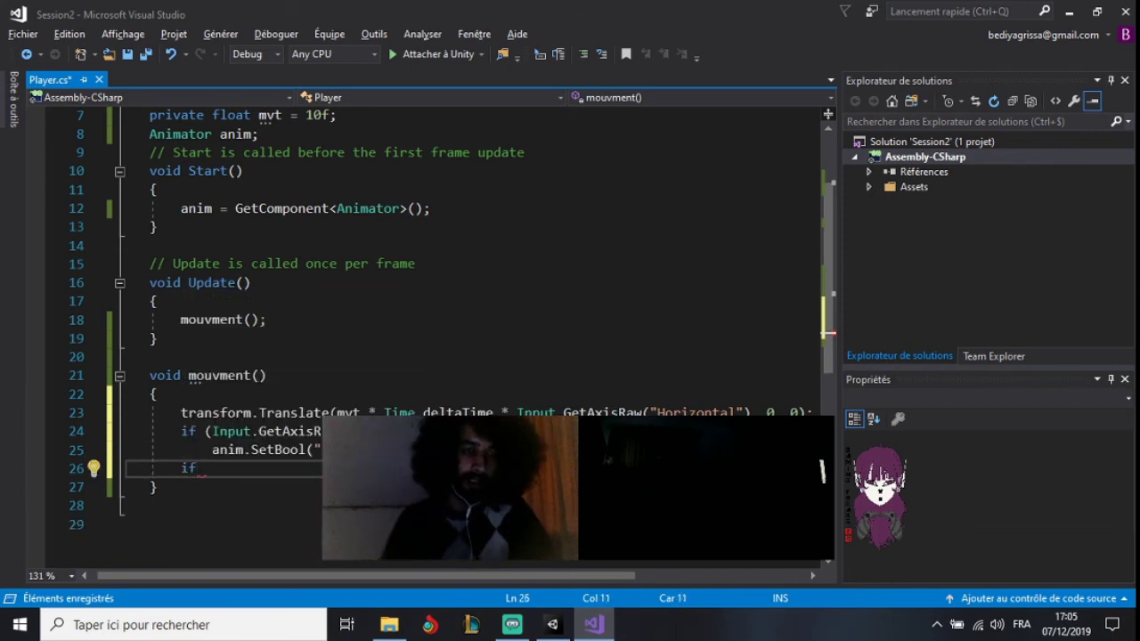
type("(")
key("ctrl+v")
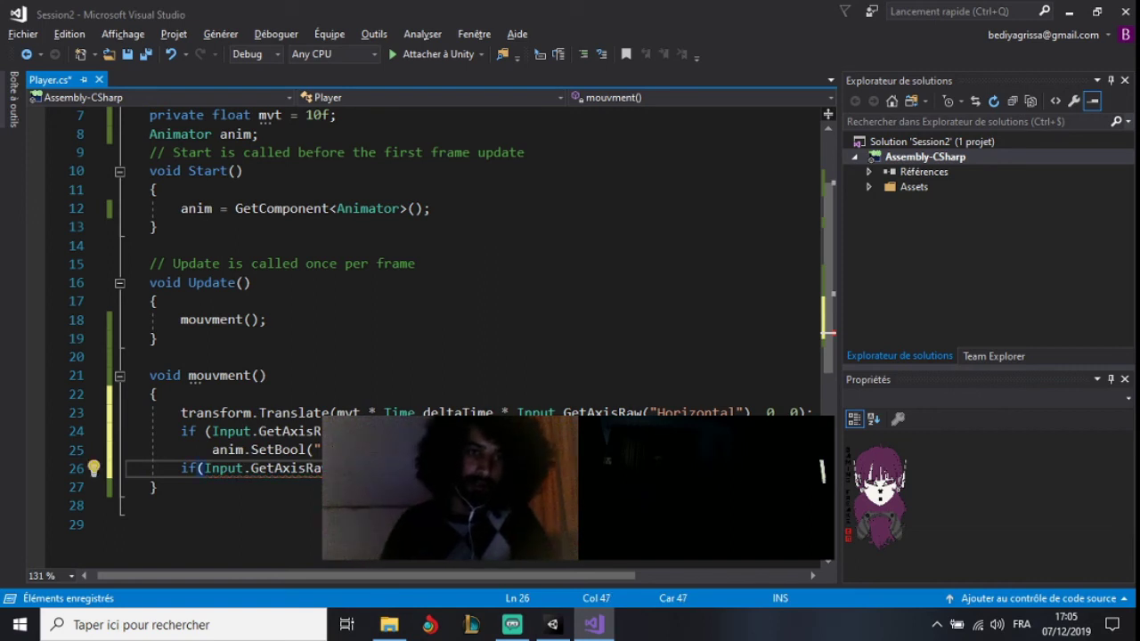
Add an anim.SetBool call with true inside the second if and save Player.cs
key("Return")
type("ai")
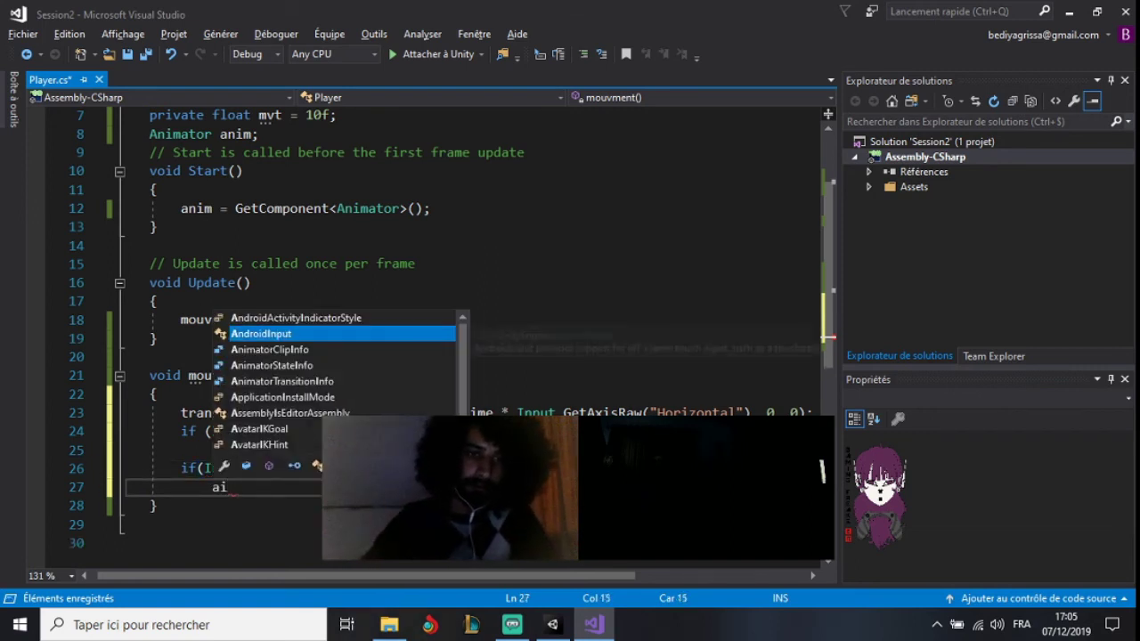
key("BackSpace")
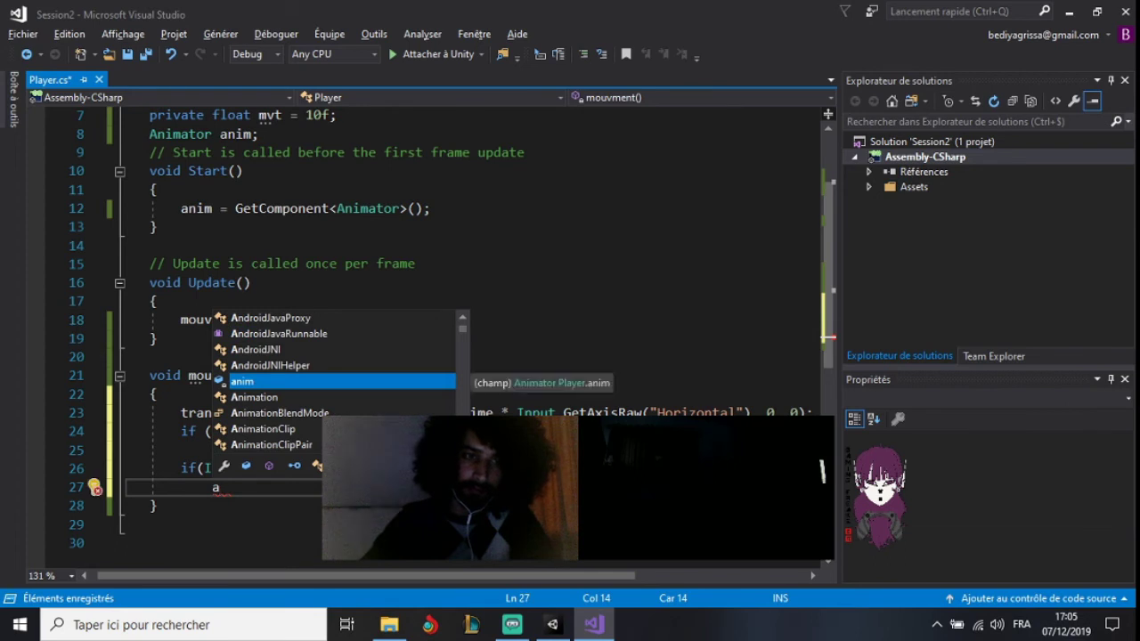
key("Left")
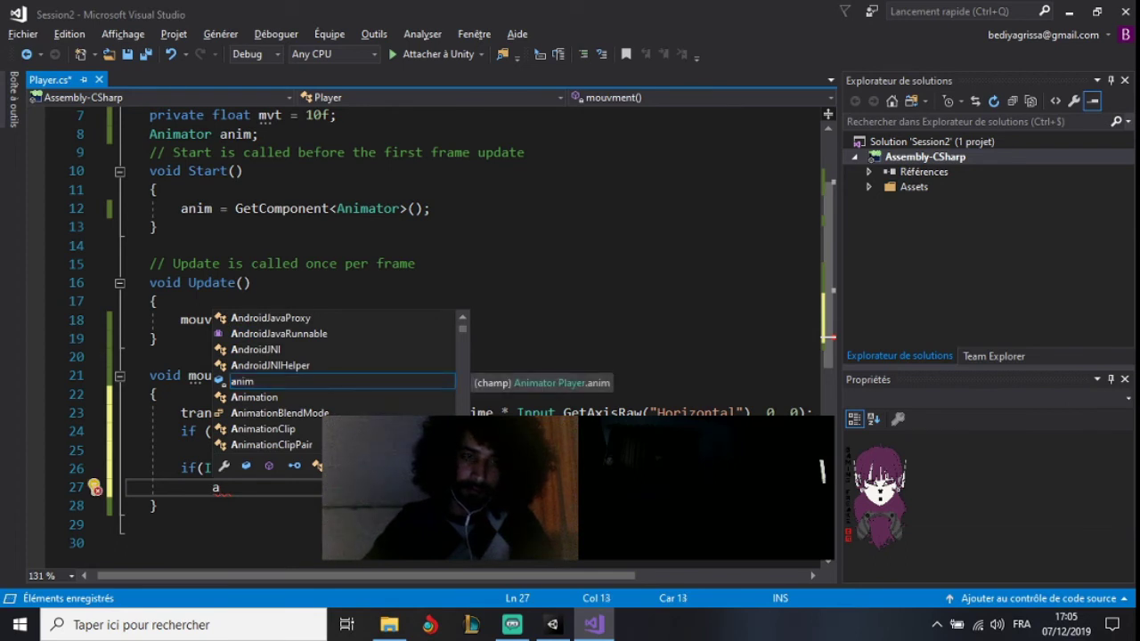
key("Right")
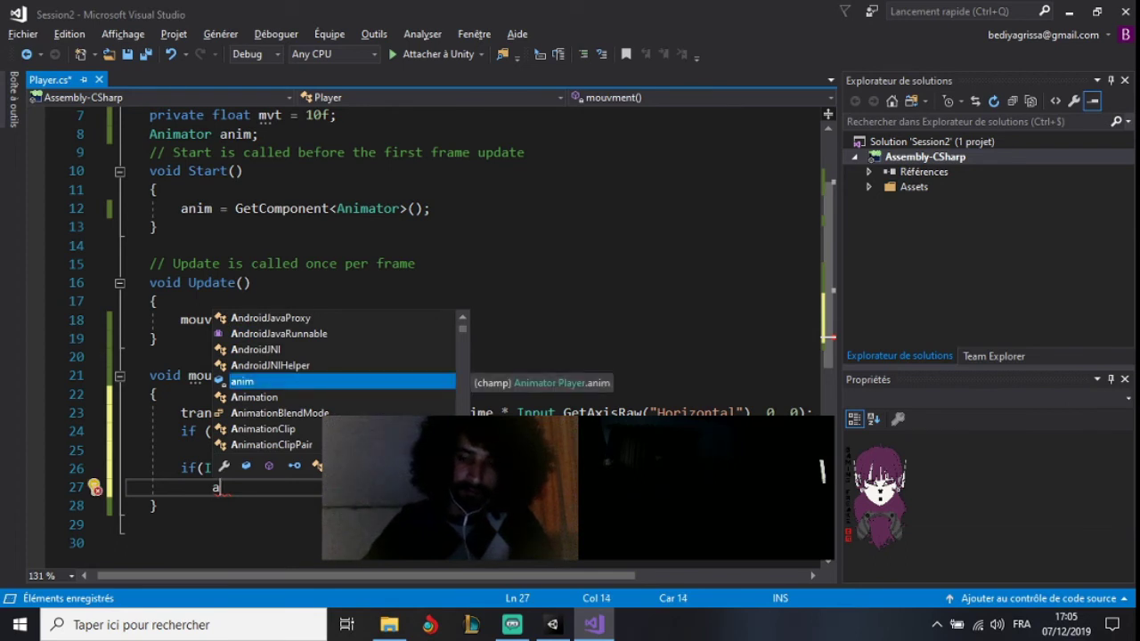
type("$")
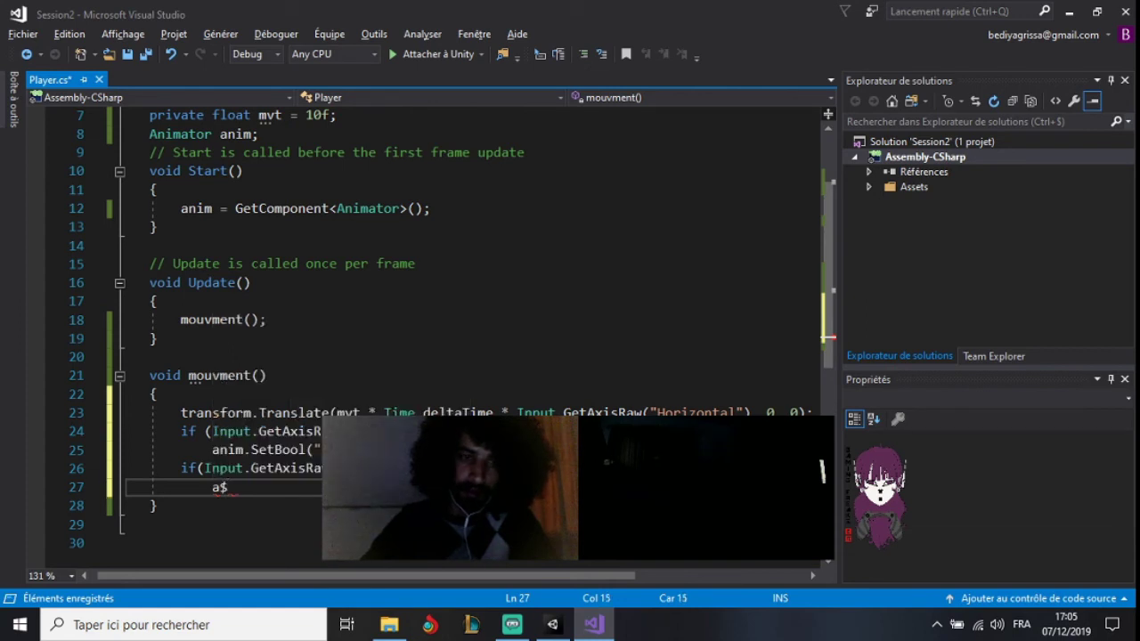
type("n")
key("Tab")
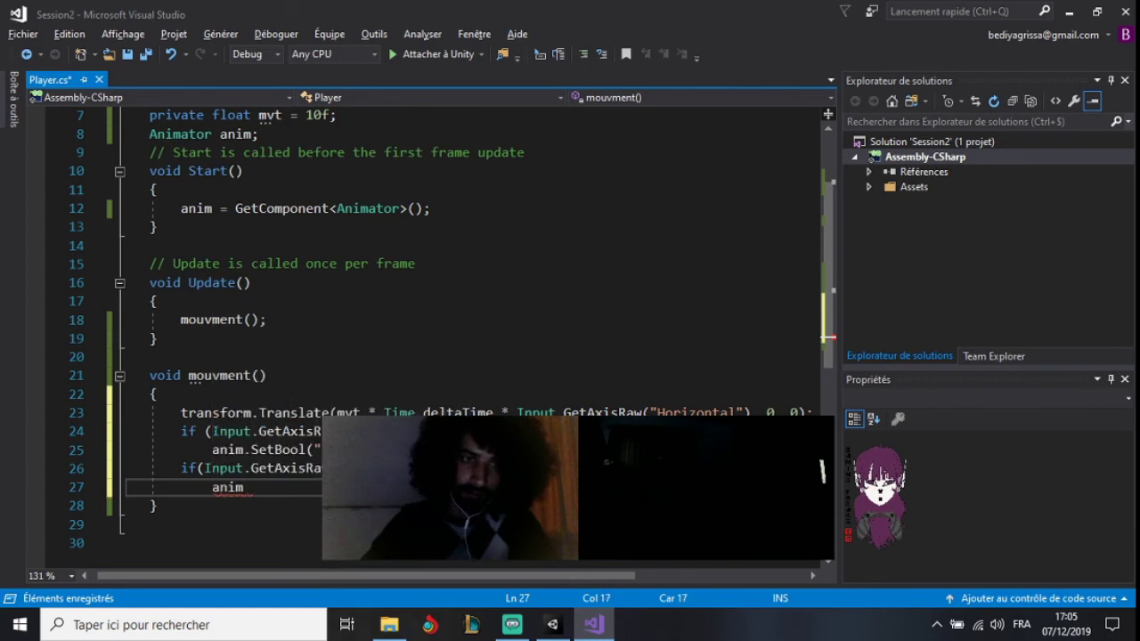
type(".set")
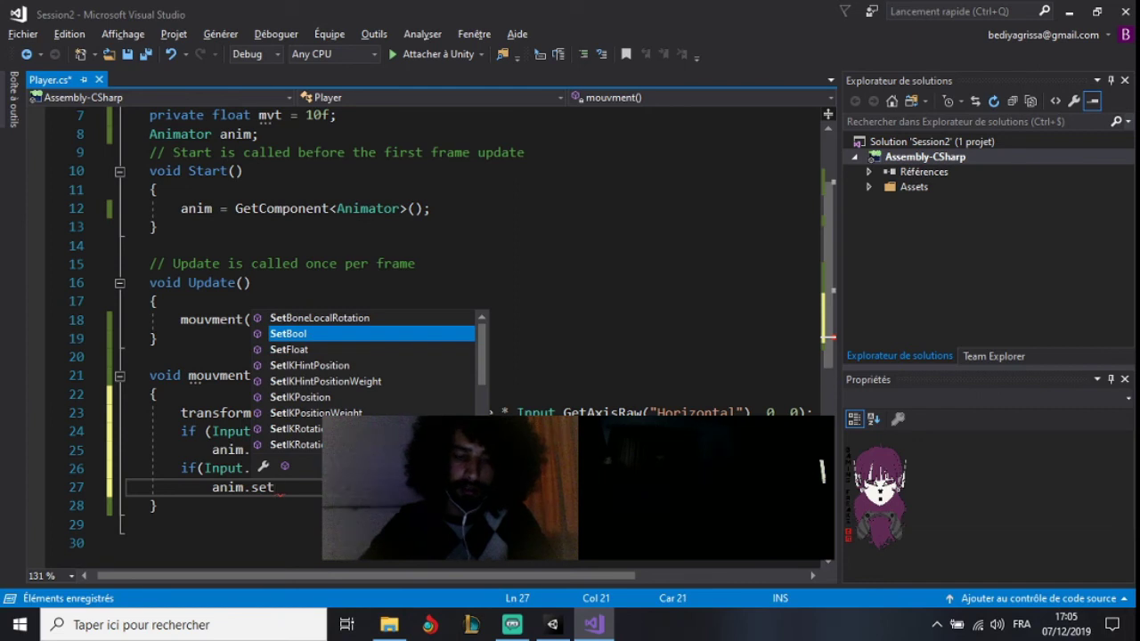
type("bo")
key("Tab")
type("(")
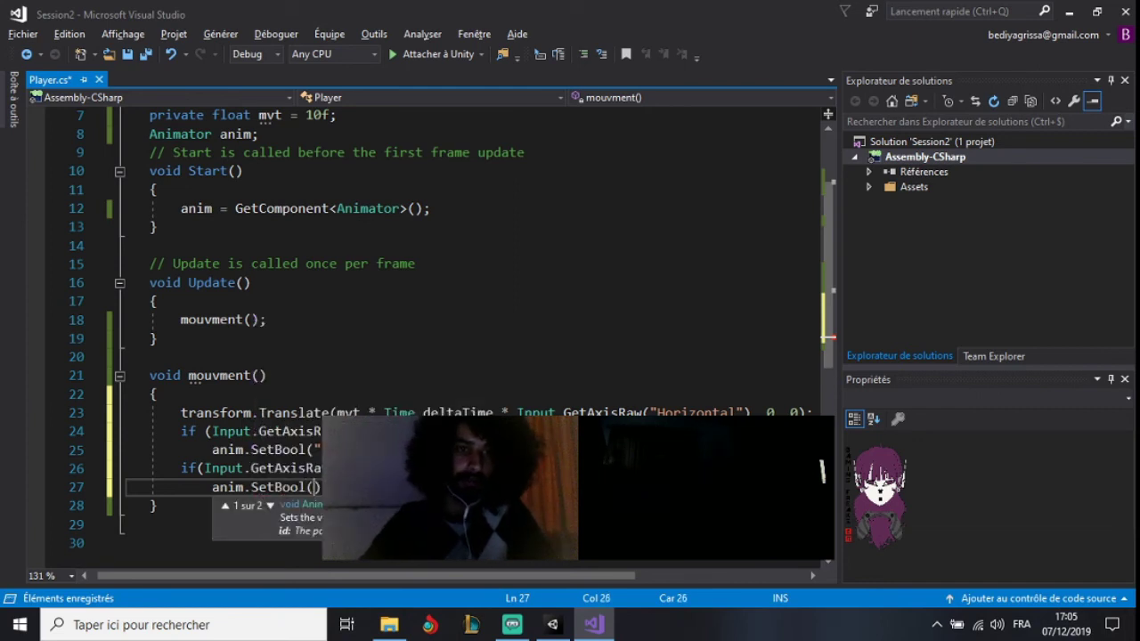
type("\"")
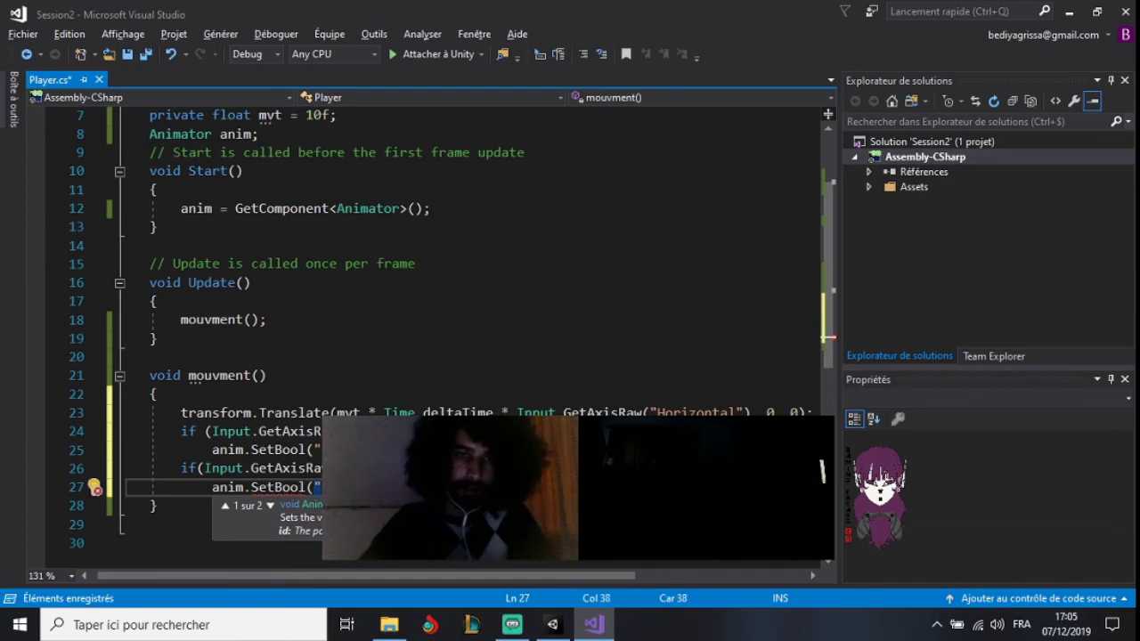
type("\", tr")
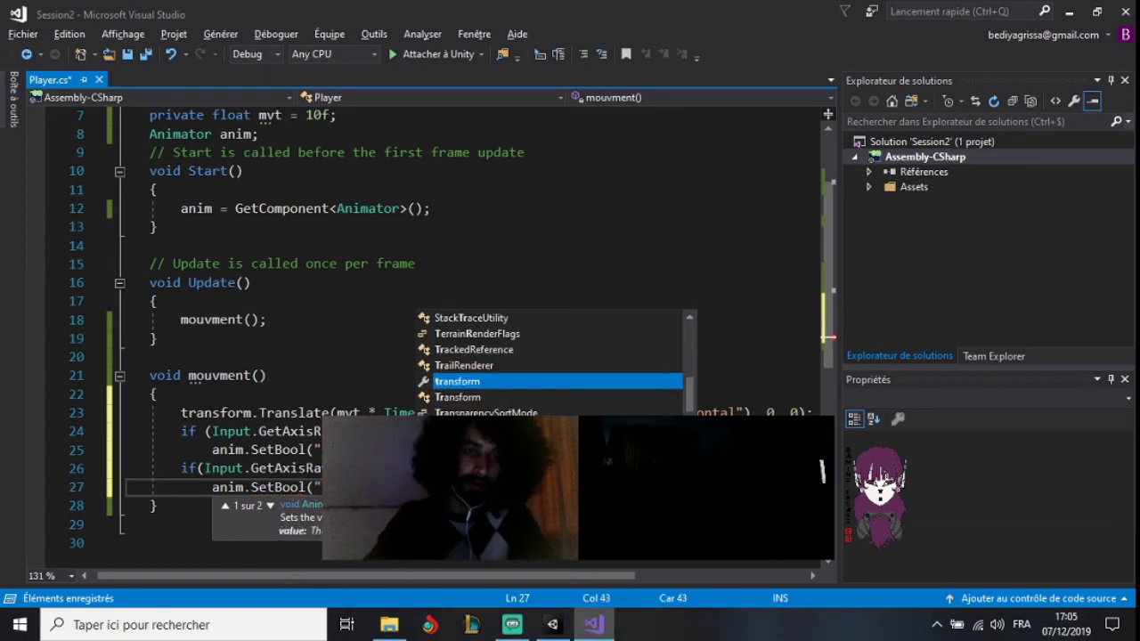
key("Escape")
type("e);")
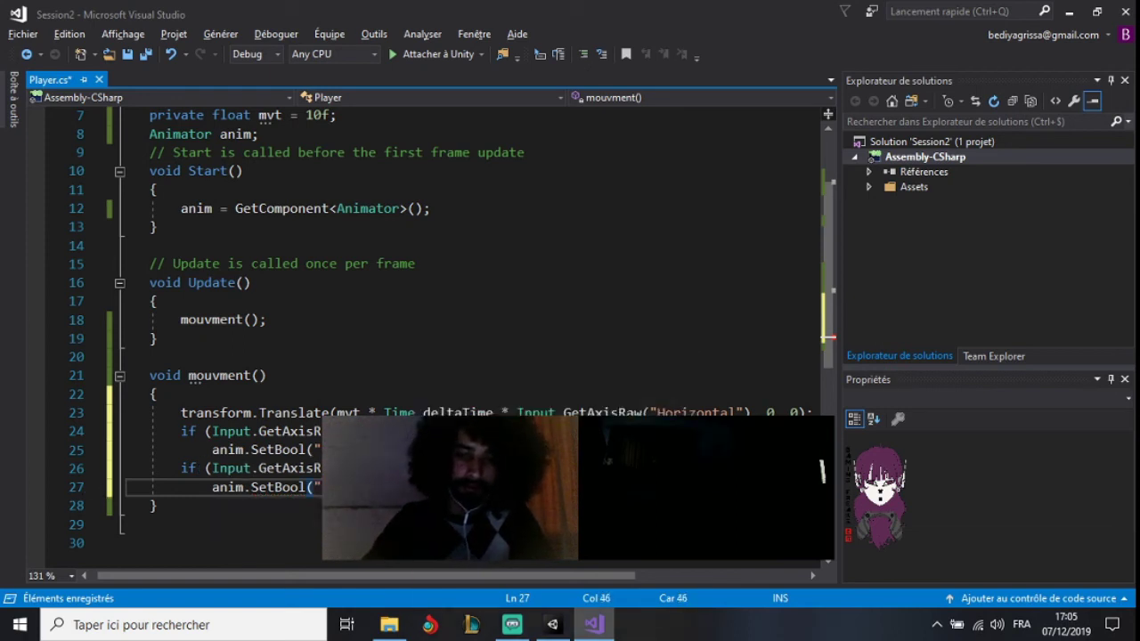
key("ctrl+s")
scroll(428, 339, "up", 2)
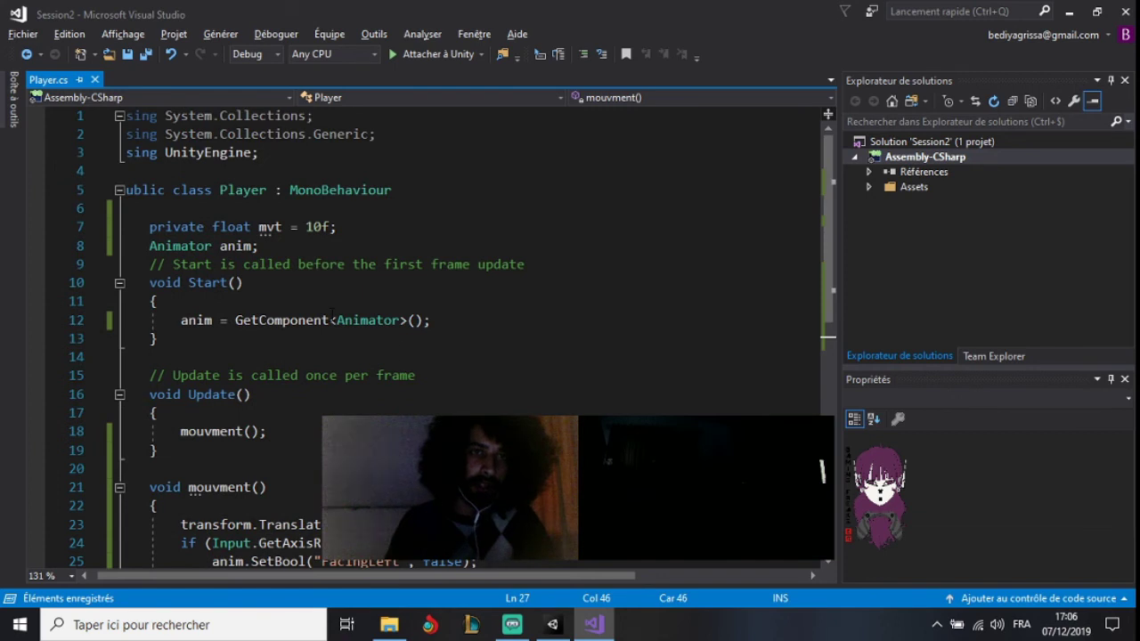
Add anim.SetBool("Standing", true); right after the Animator assignment in Start()
left_click(473, 324)
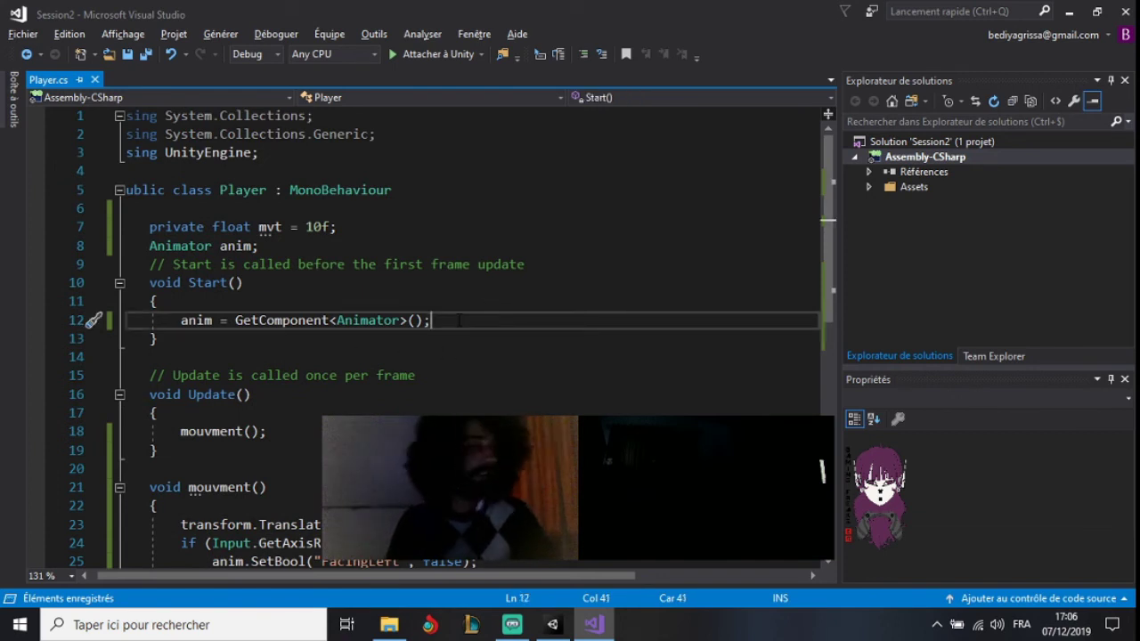
key("Return")
type("an")
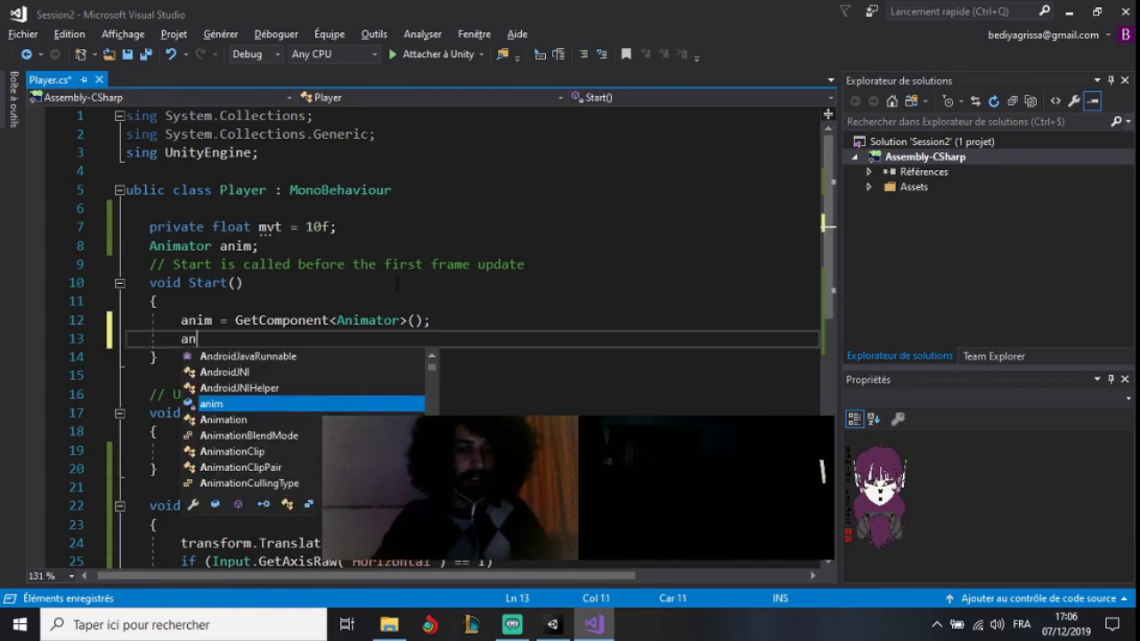
type("i")
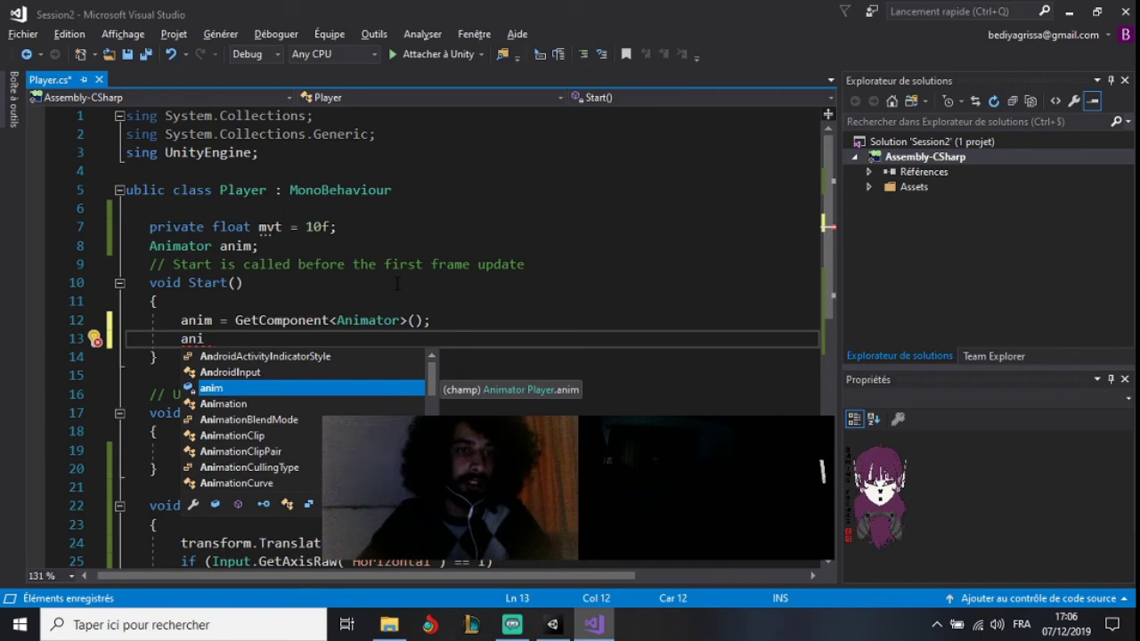
key("Tab")
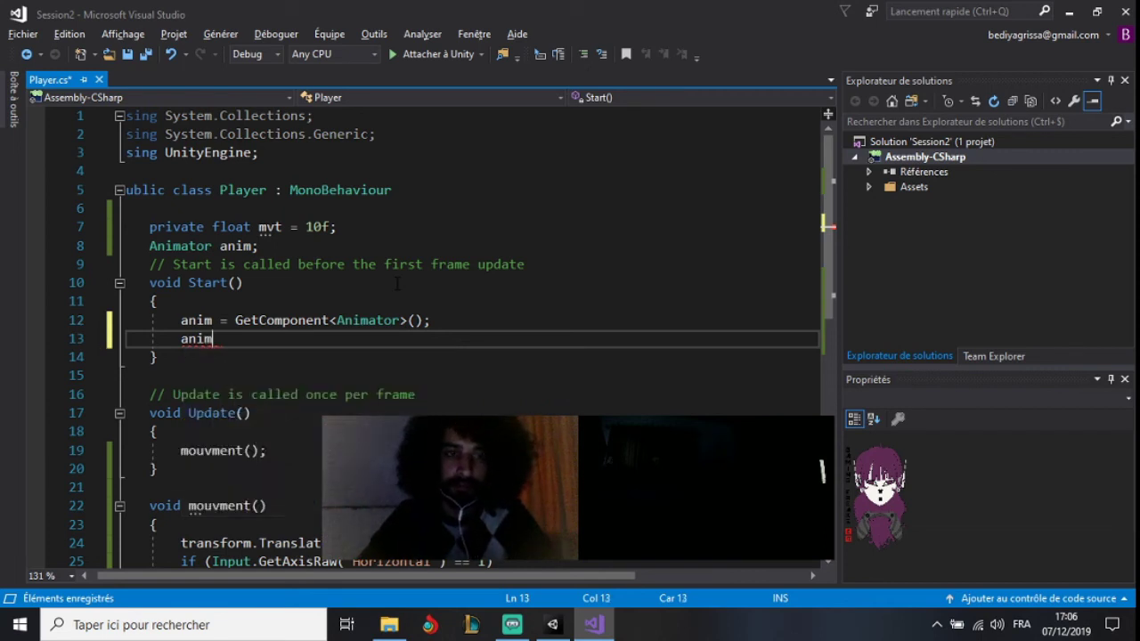
type(".setB")
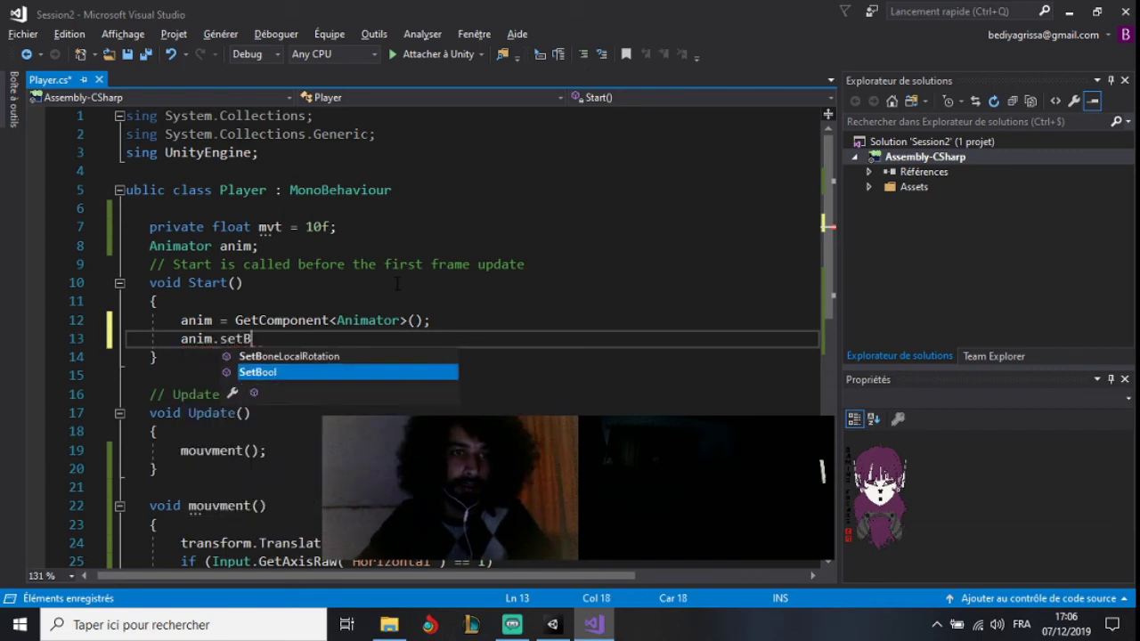
key("Tab")
type("(")
type("\"Stand")
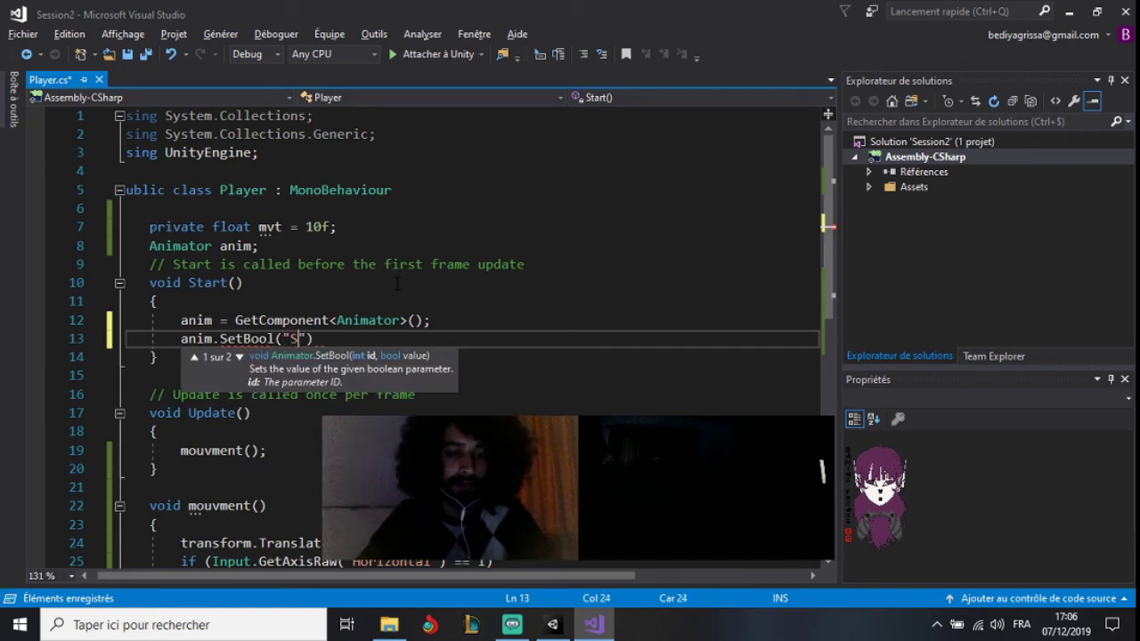
type("ing\"")
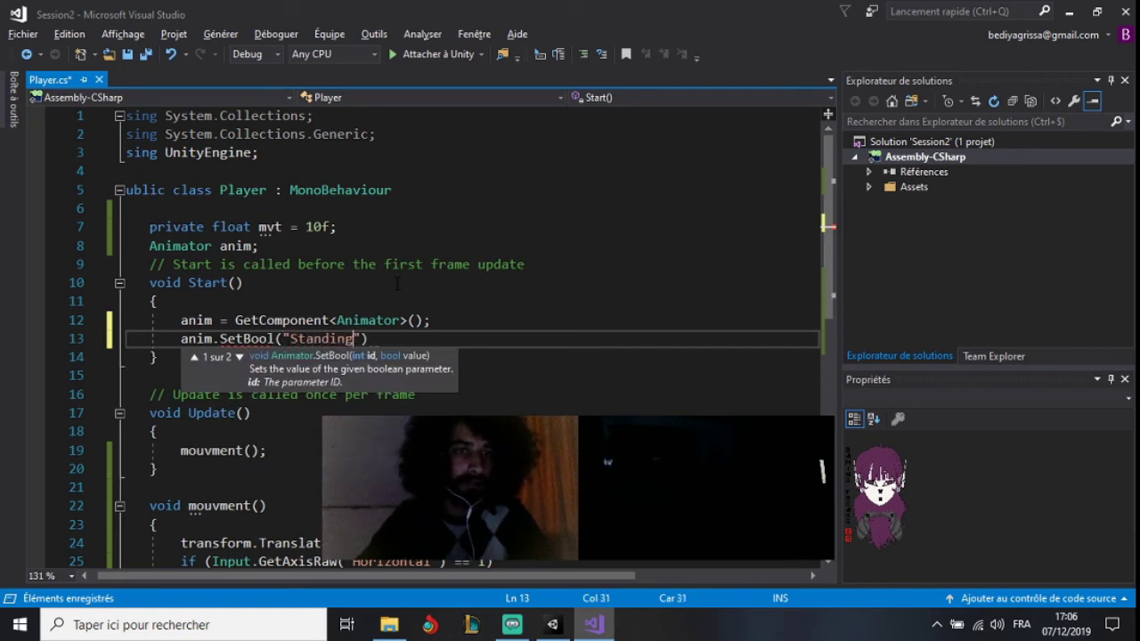
type(", ")
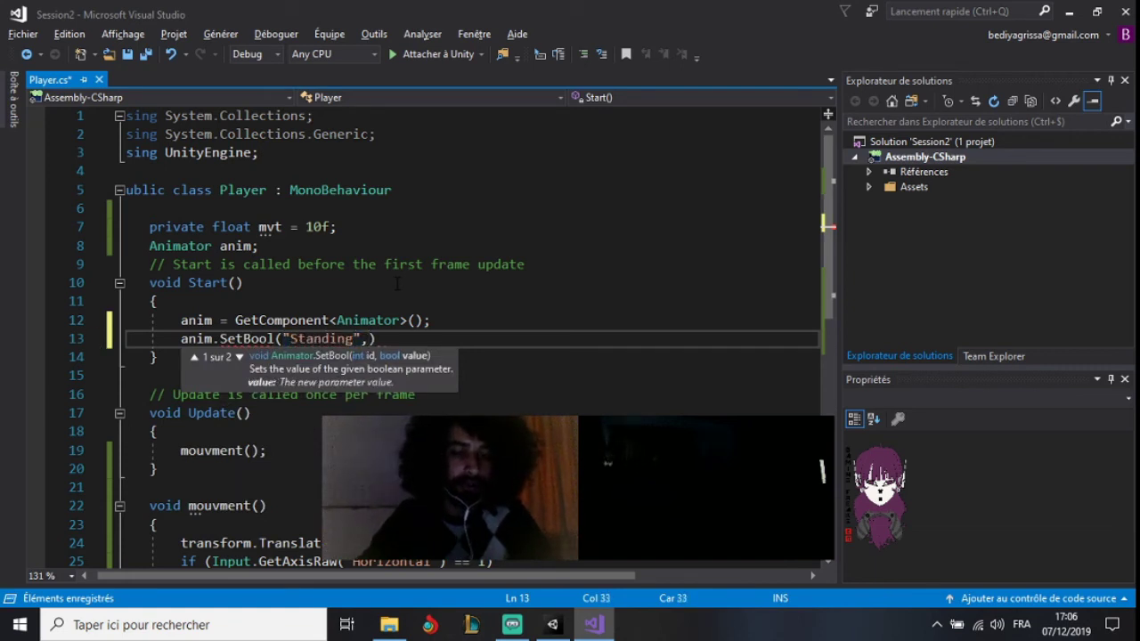
type("true)")
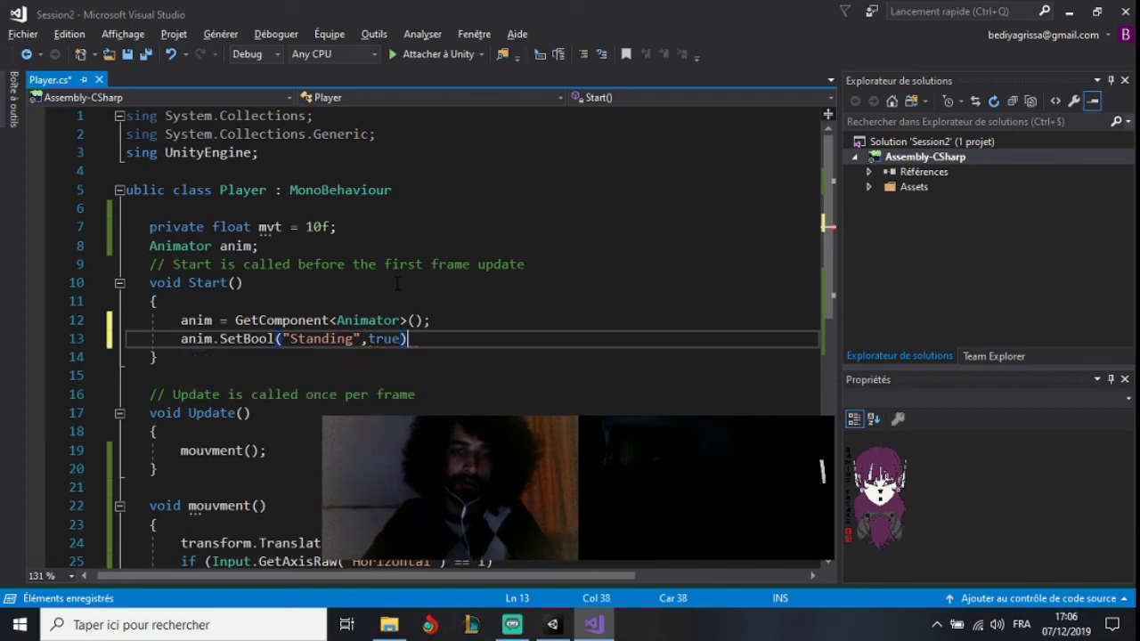
type(";")
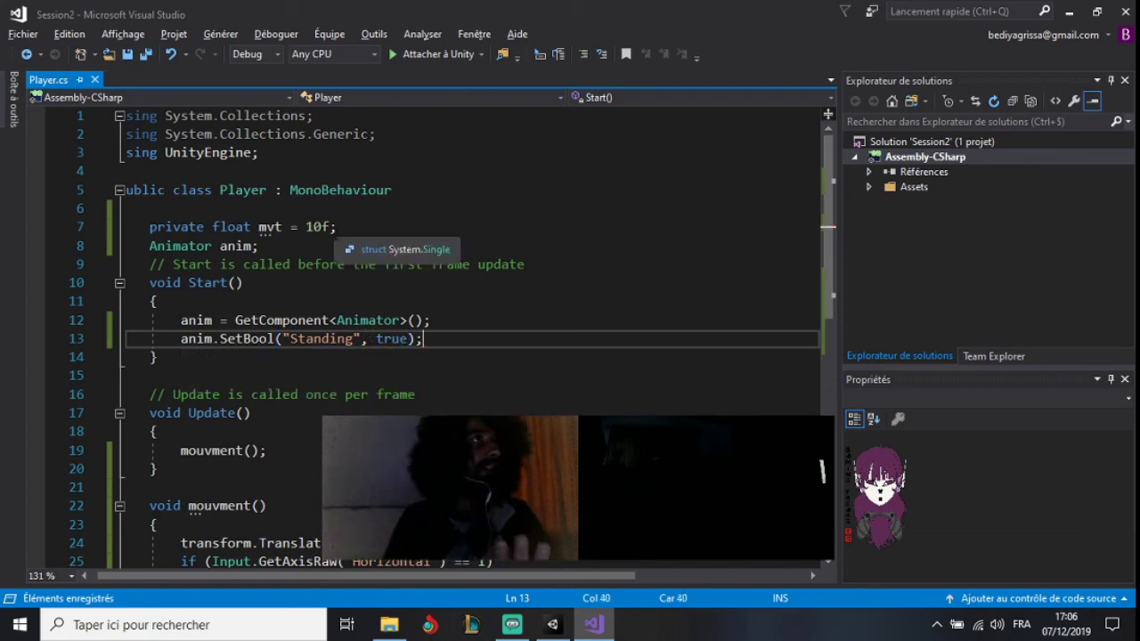
scroll(445, 311, "down", 2)
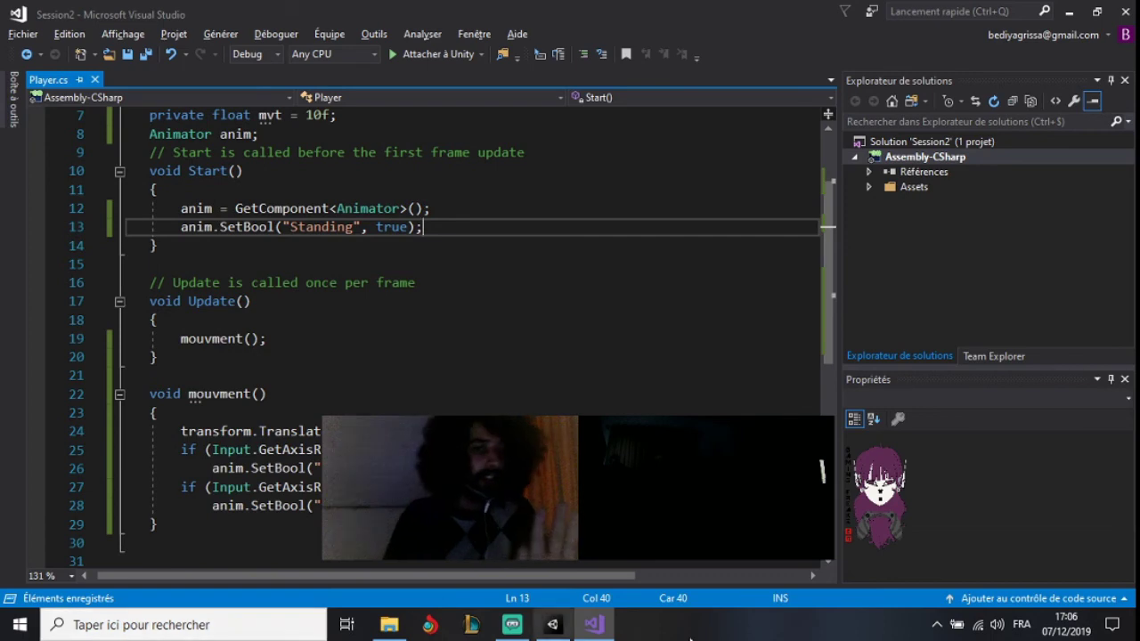
Play the scene and run the character right and left repeatedly with the arrow keys
left_click(552, 624)
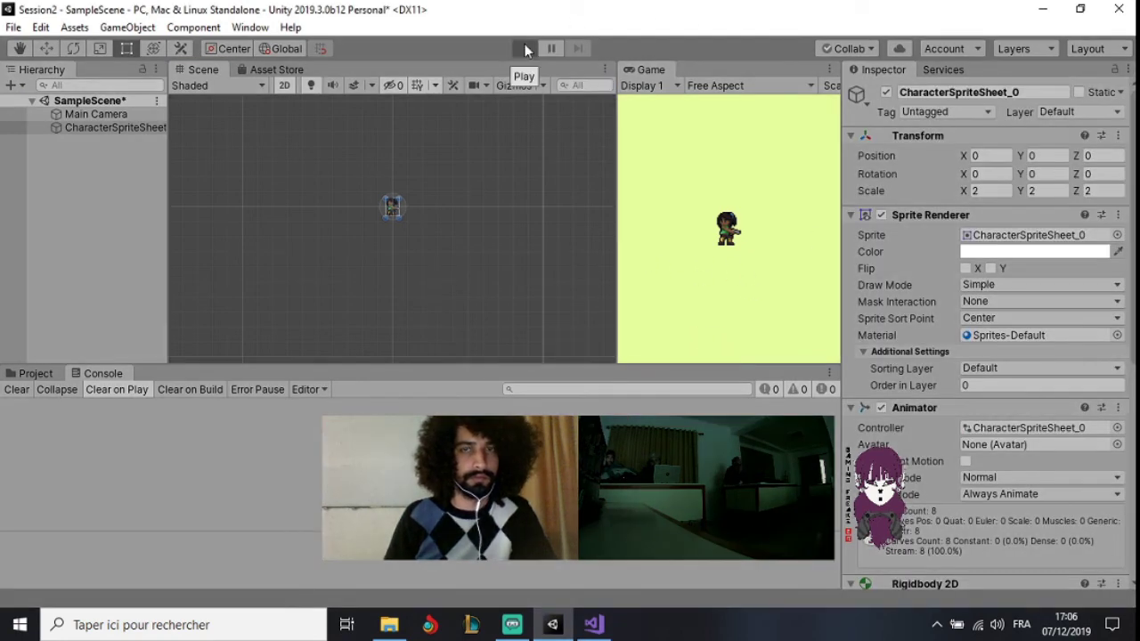
left_click(525, 46)
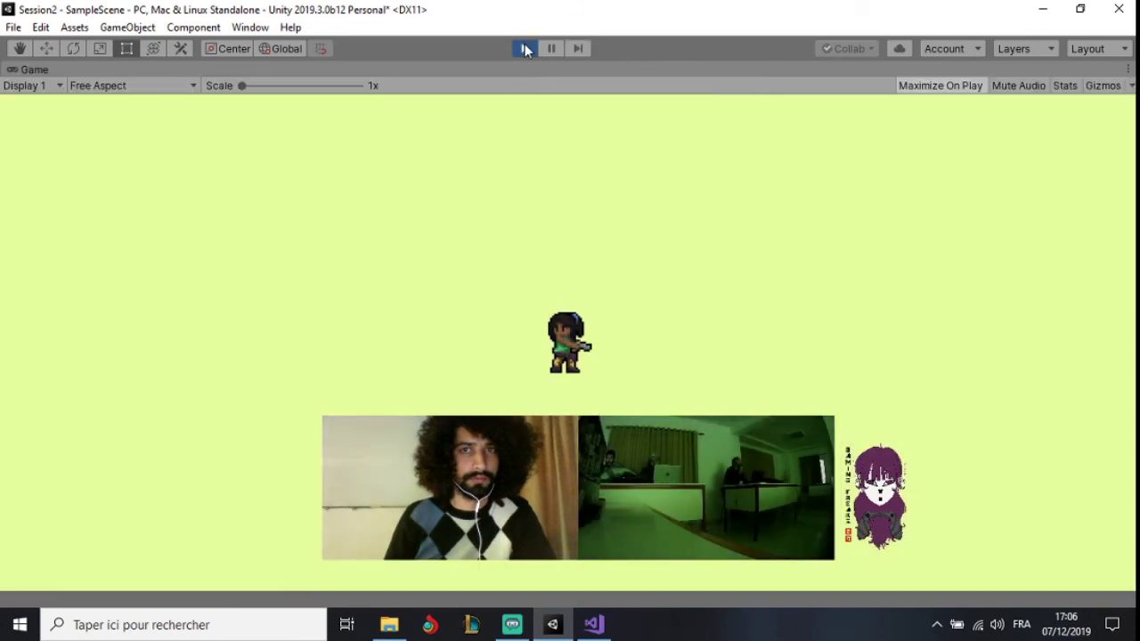
key("Right")
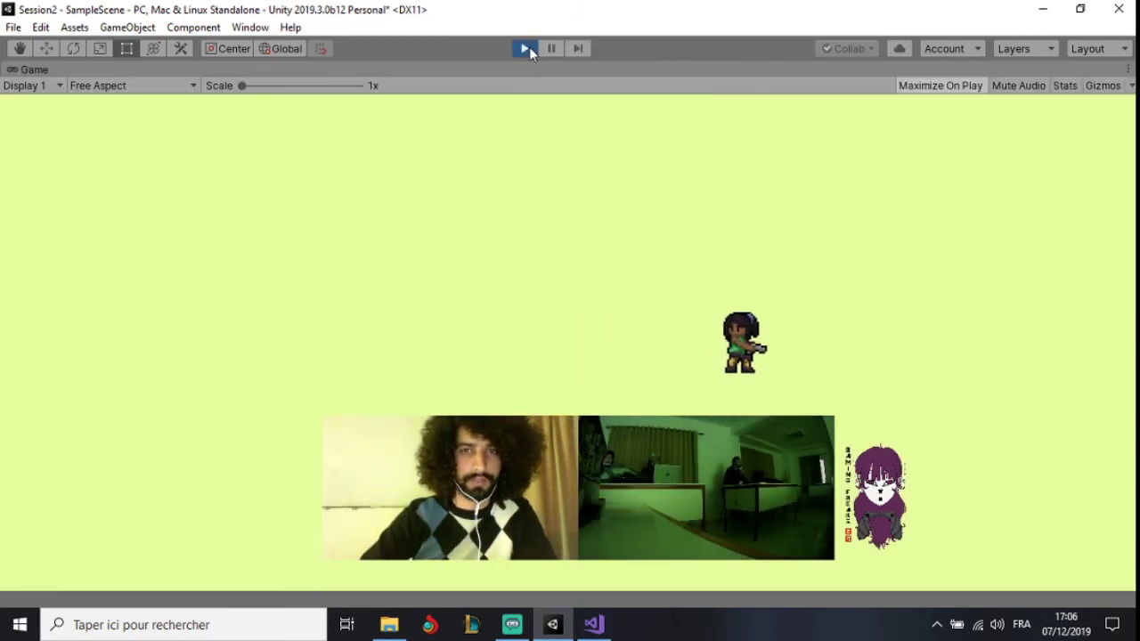
key("Left")
key("Right")
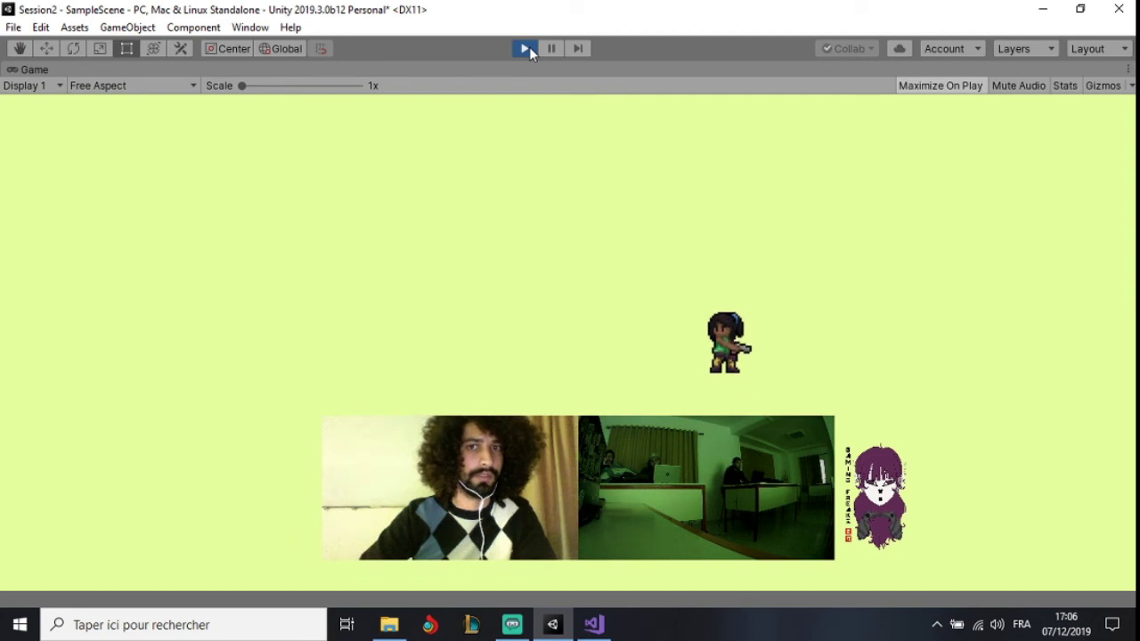
key("Left")
key("Right")
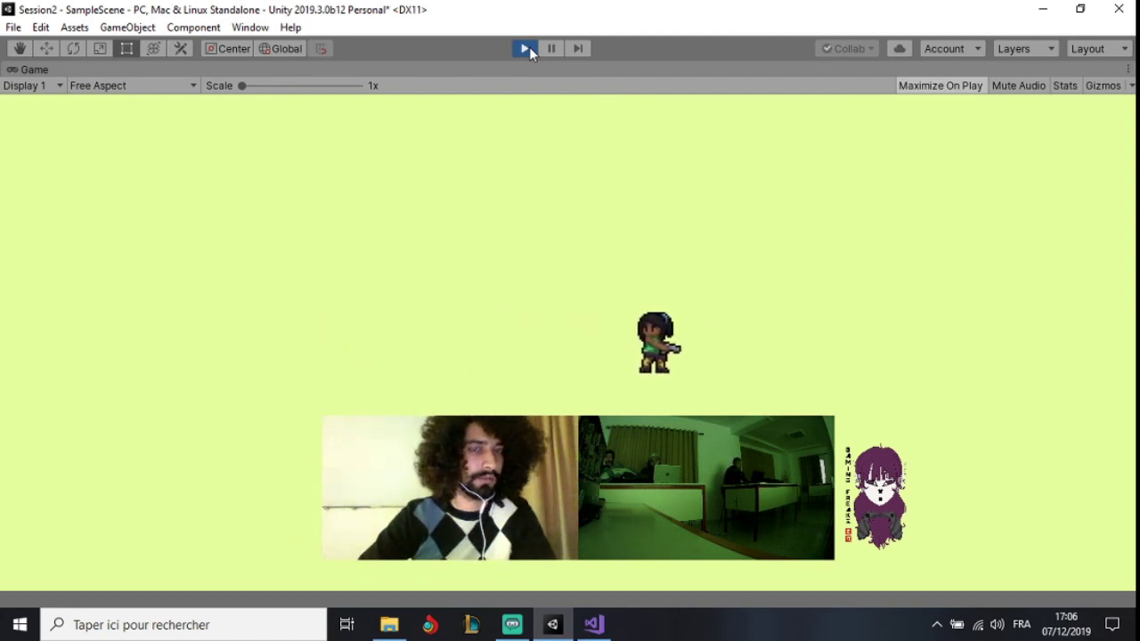
key("Left")
key("Right")
key("Left")
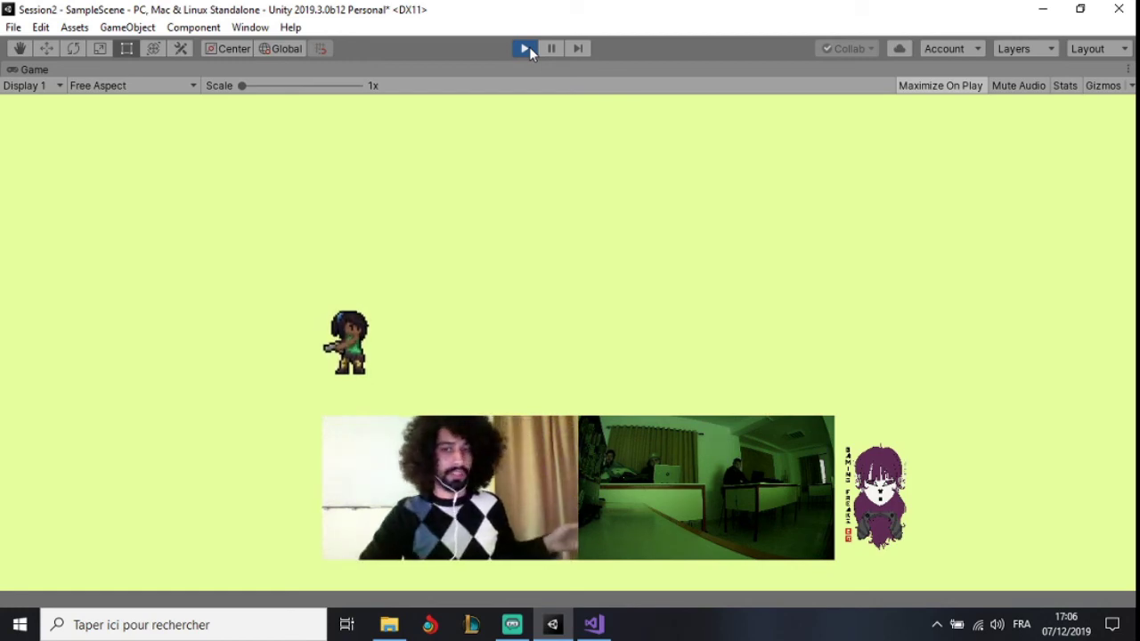
key("Right")
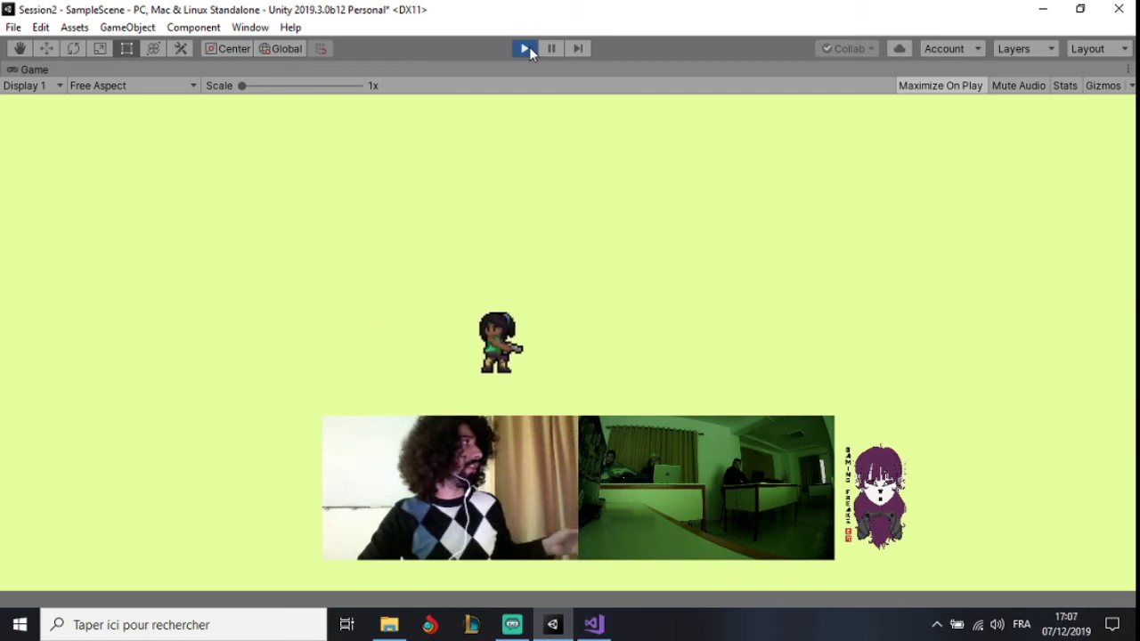
key("Left")
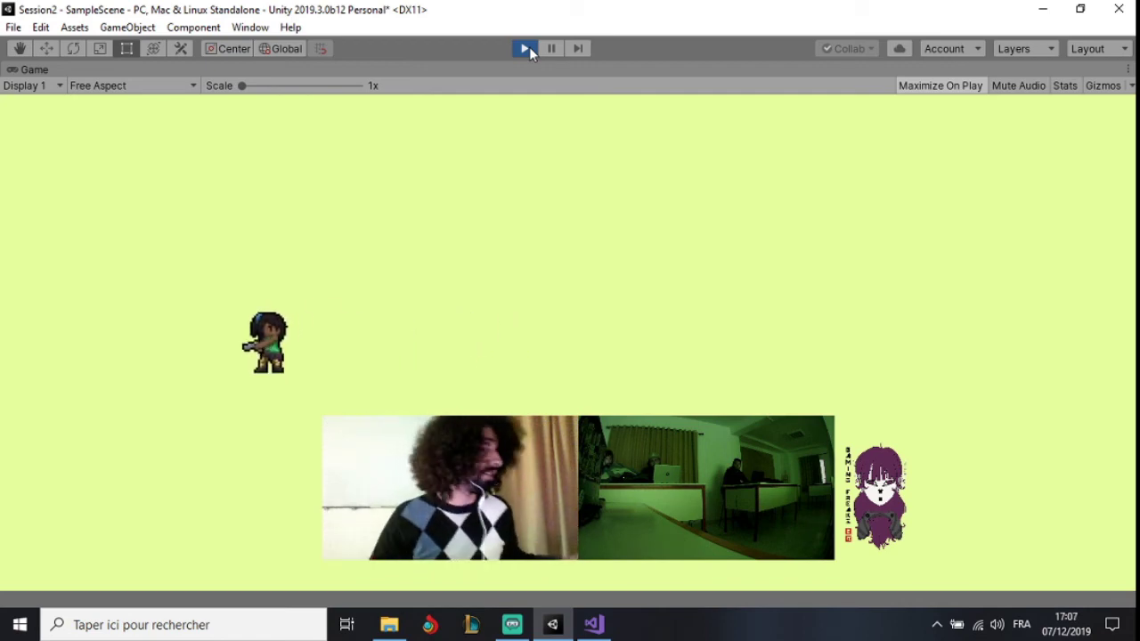
left_click(594, 625)
Add braces under the first horizontal-input if and move its anim.SetBool call inside them
left_click(468, 505)
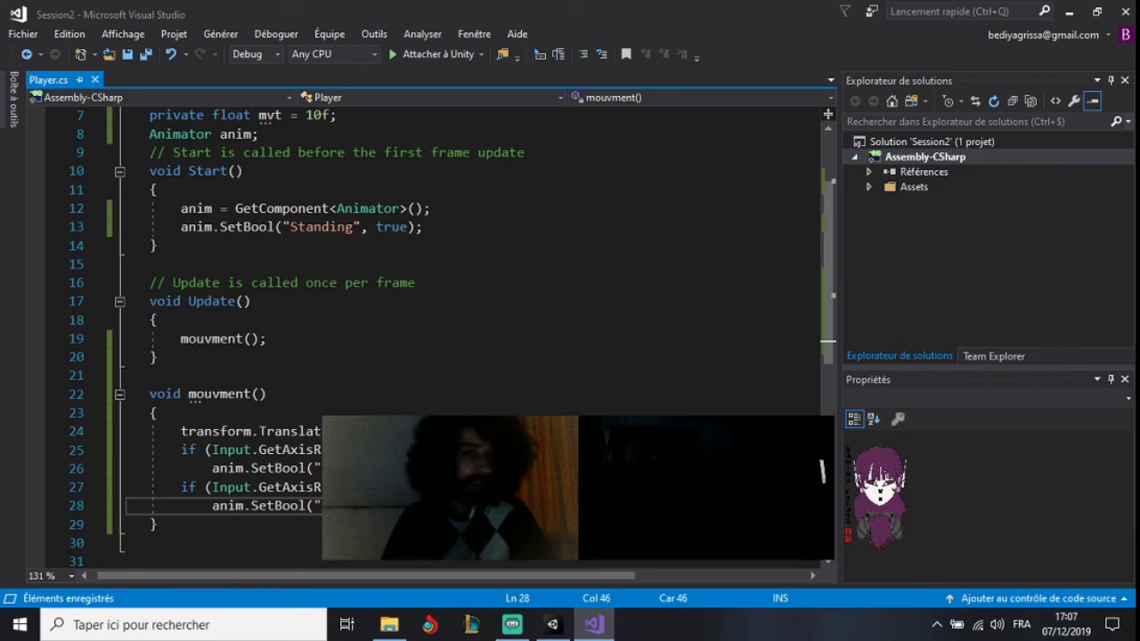
left_click(492, 450)
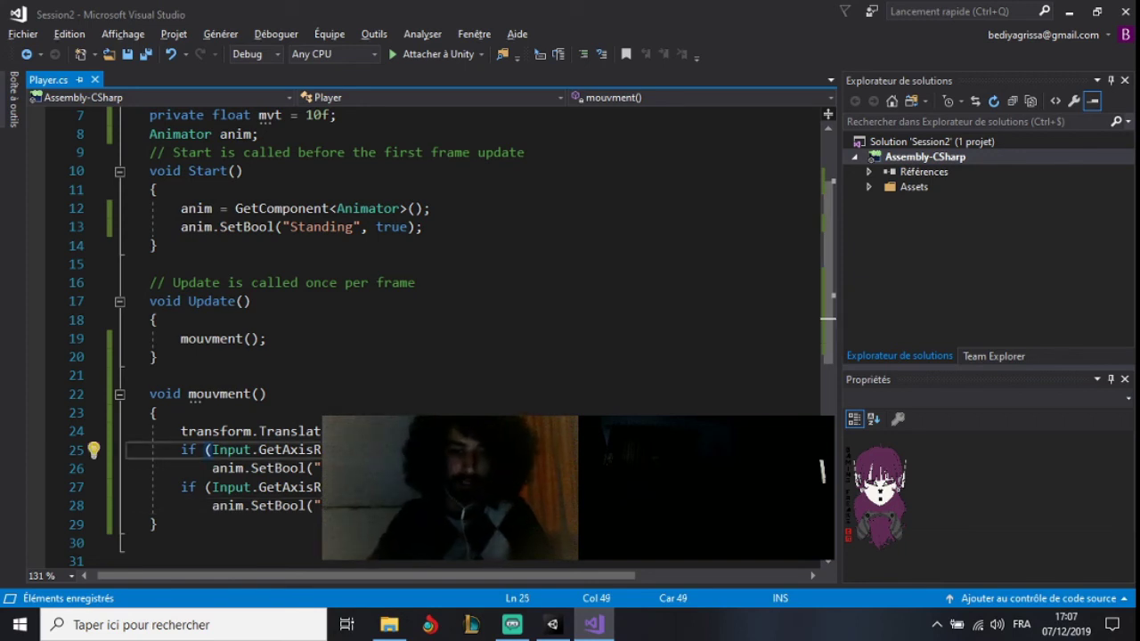
key("Return")
type("{")
key("Return")
left_click_drag(129, 524, 198, 506)
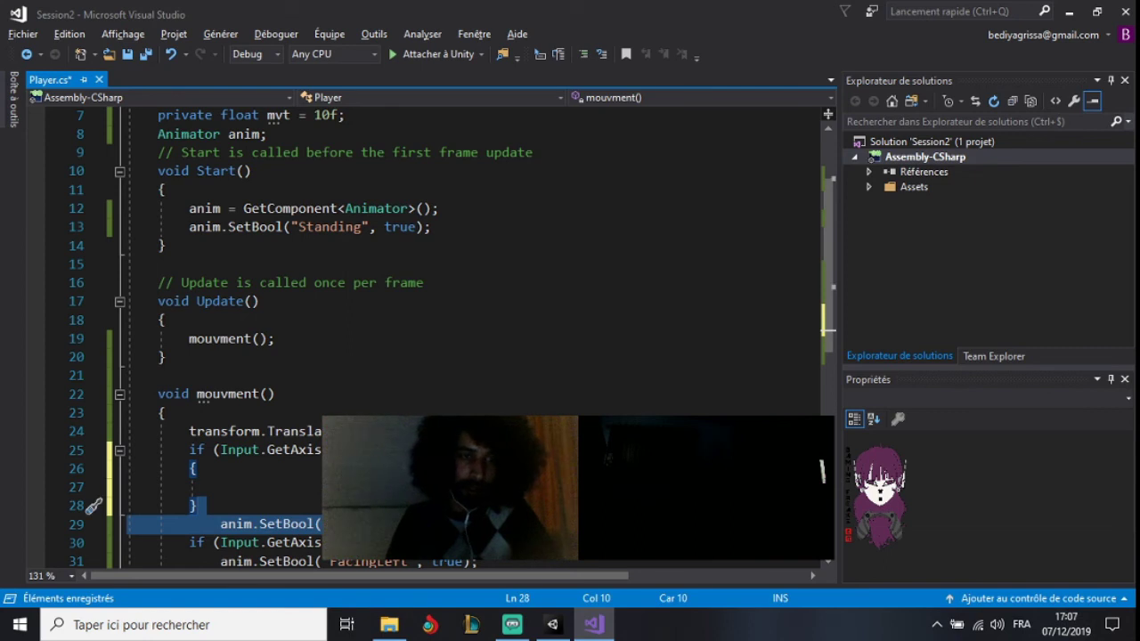
key("ctrl+x")
left_click(304, 487)
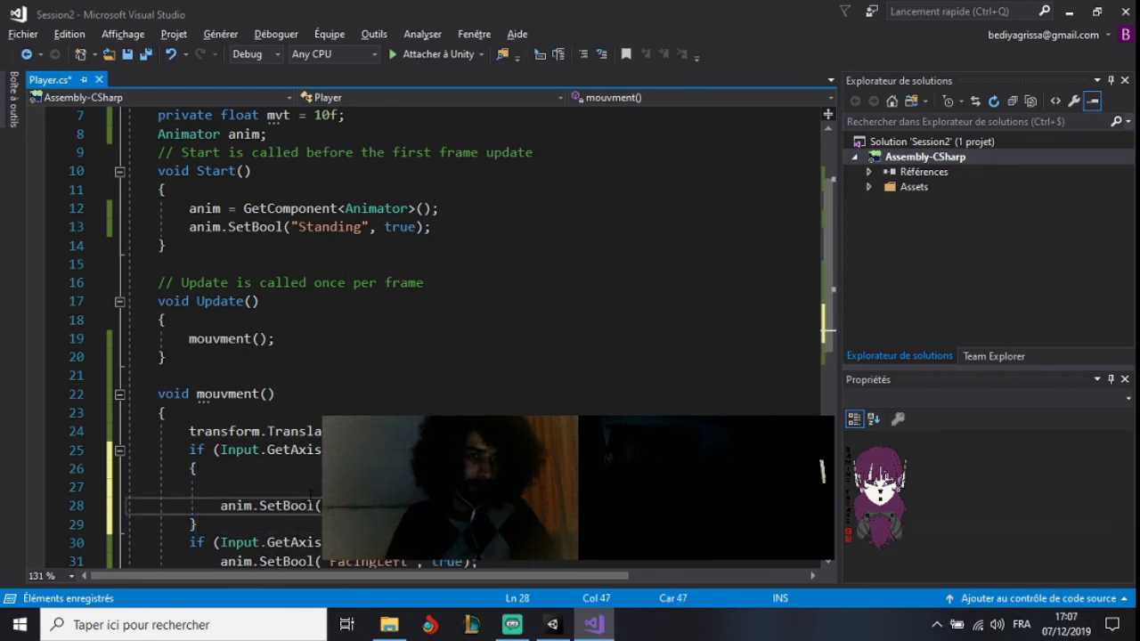
left_click_drag(308, 488, 201, 469)
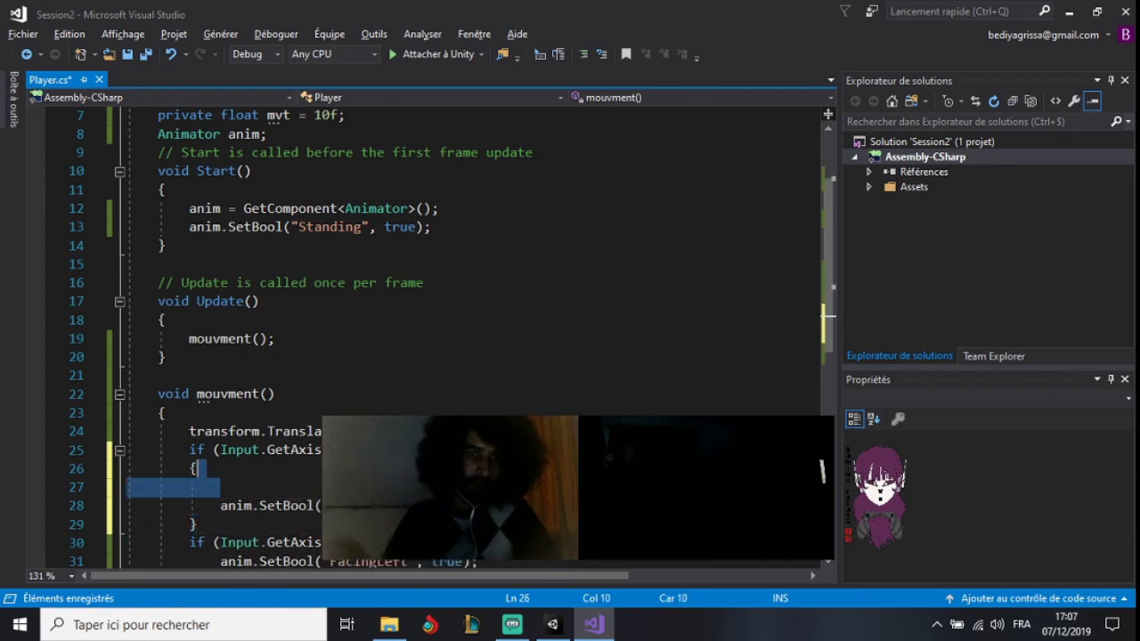
key("Delete")
key("Down")
key("End")
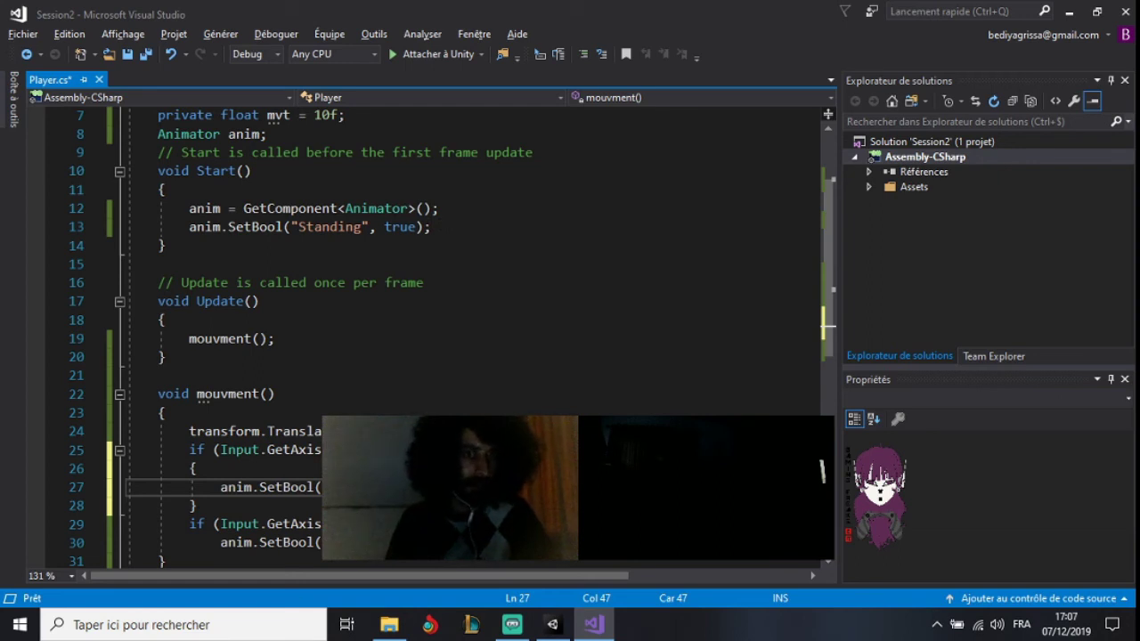
Add a second anim.SetBool call set to true inside the first if block
key("Return")
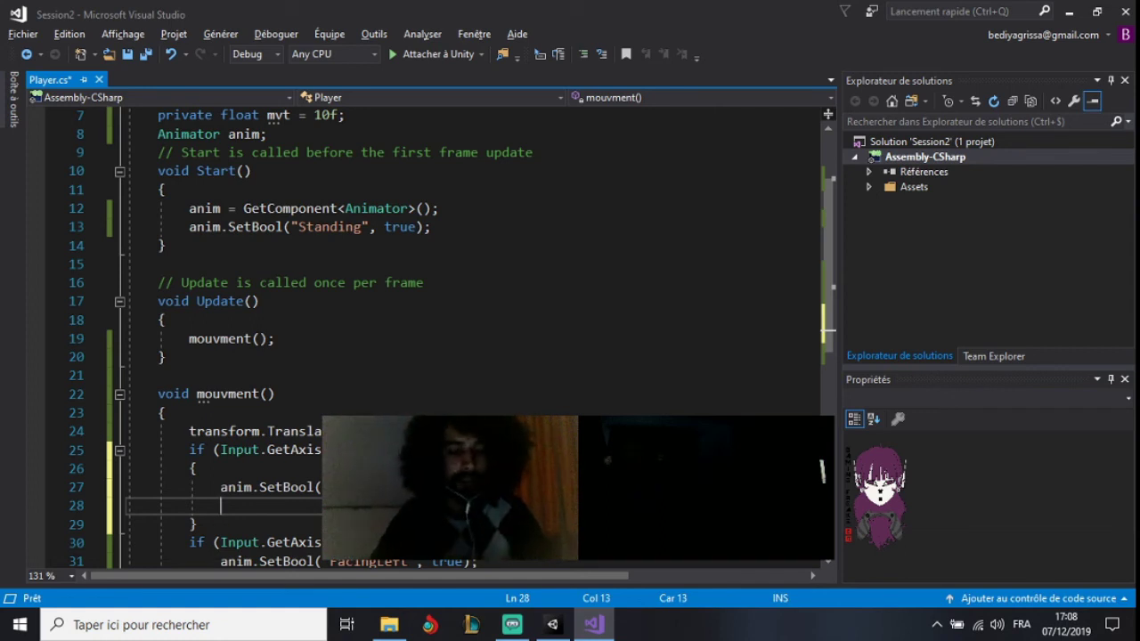
type("an")
key("Tab")
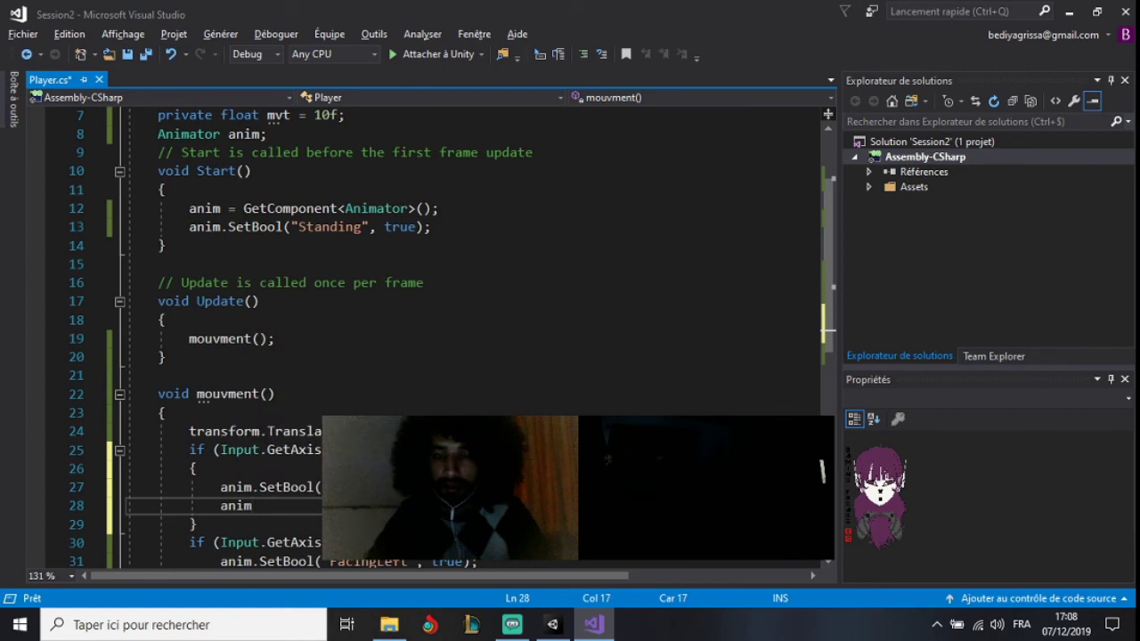
type(".set")
key("Tab")
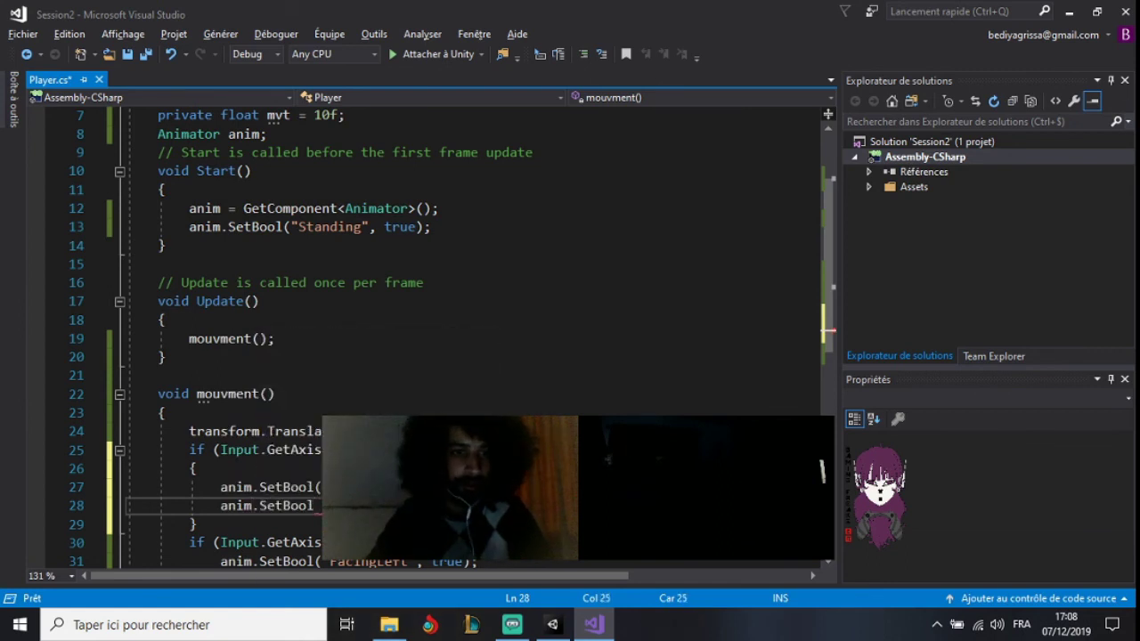
type("(\"")
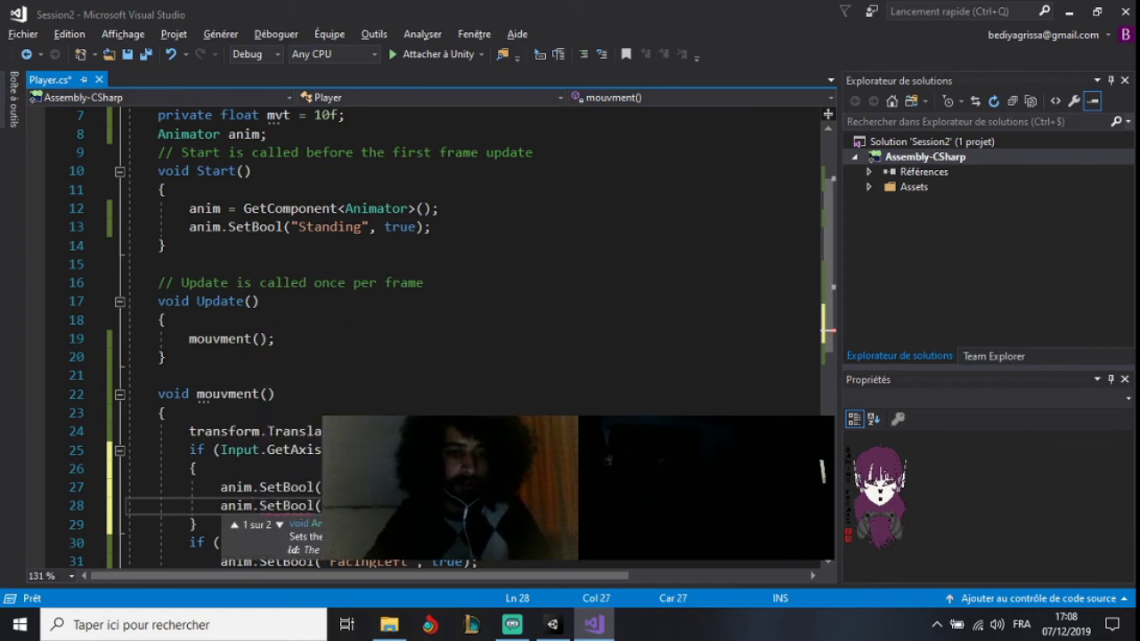
type("al")
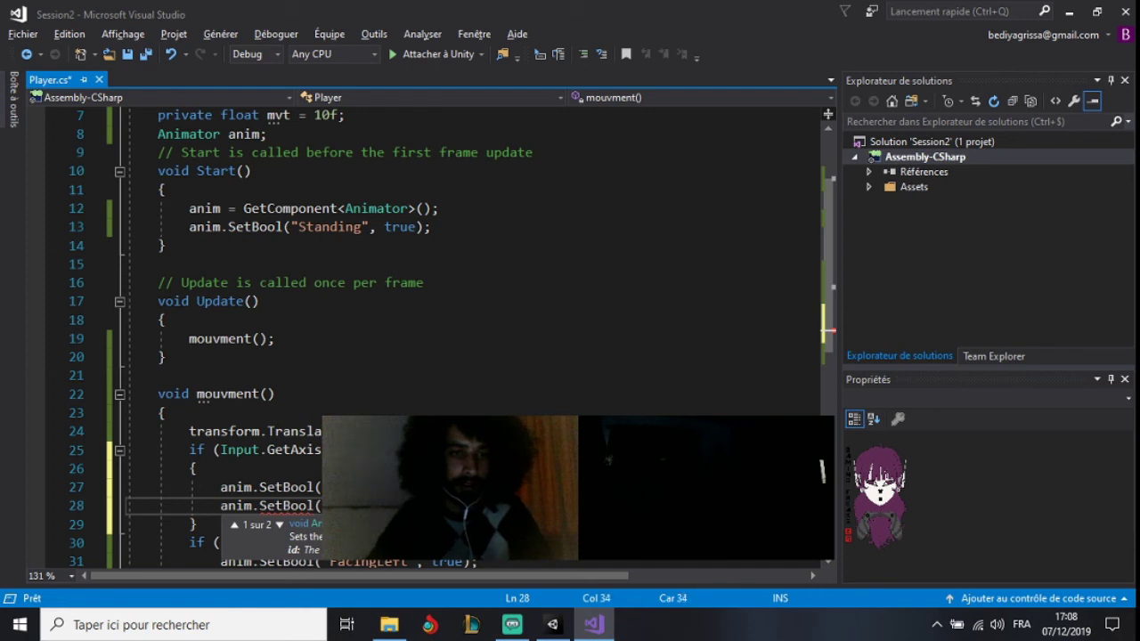
type("\",")
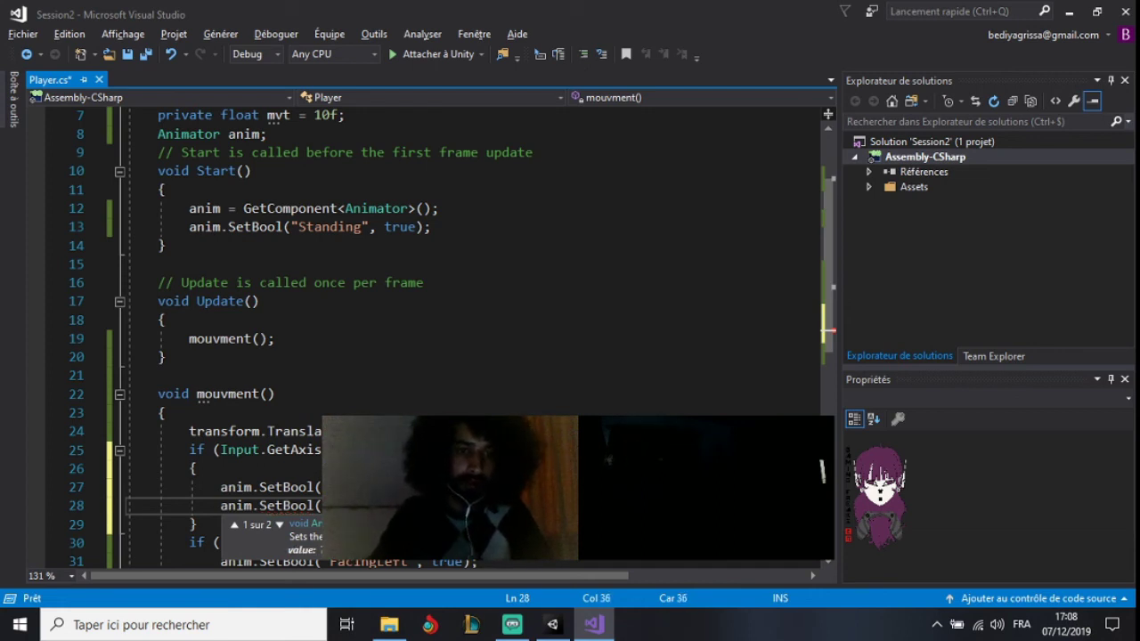
type("true)")
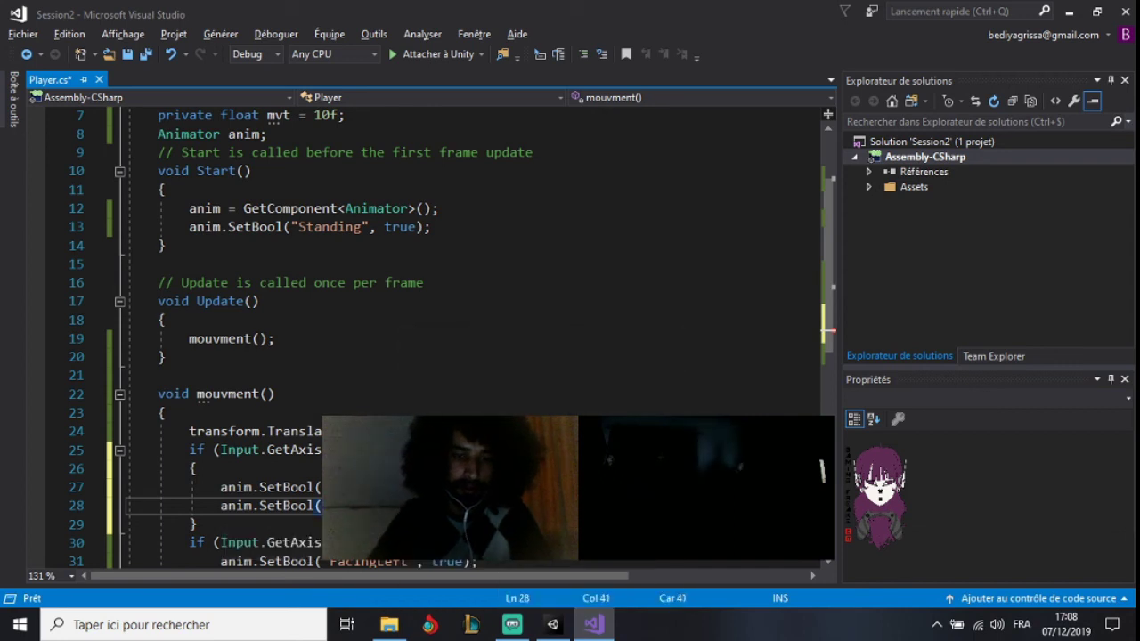
Add a third anim.SetBool call set to true and save Player.cs
key("Return")
type("an")
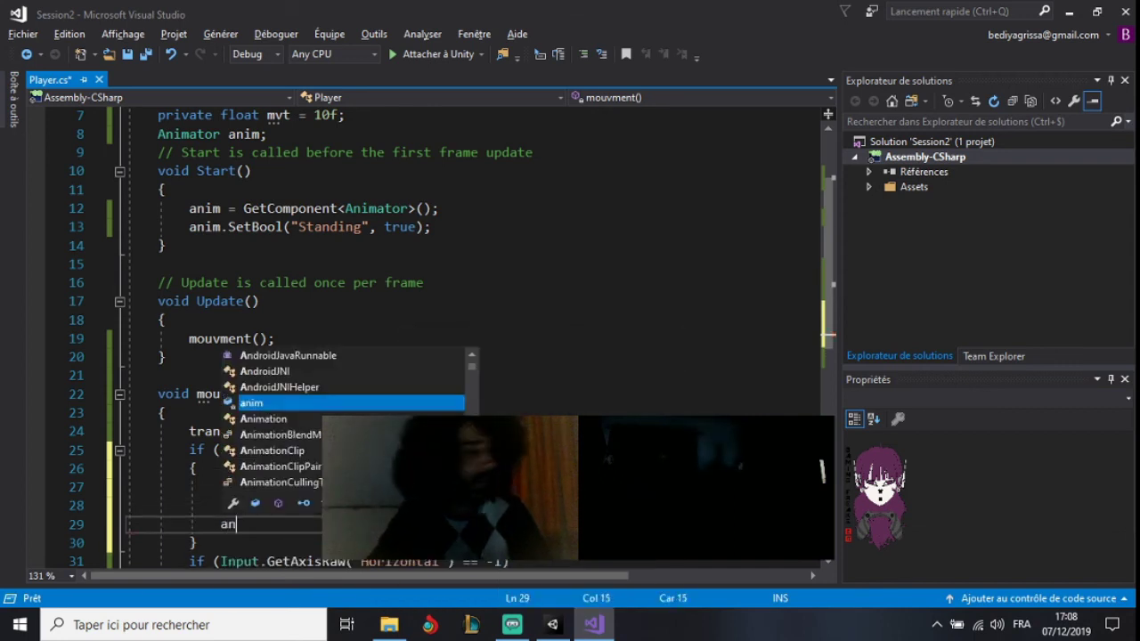
type("i")
key("Tab")
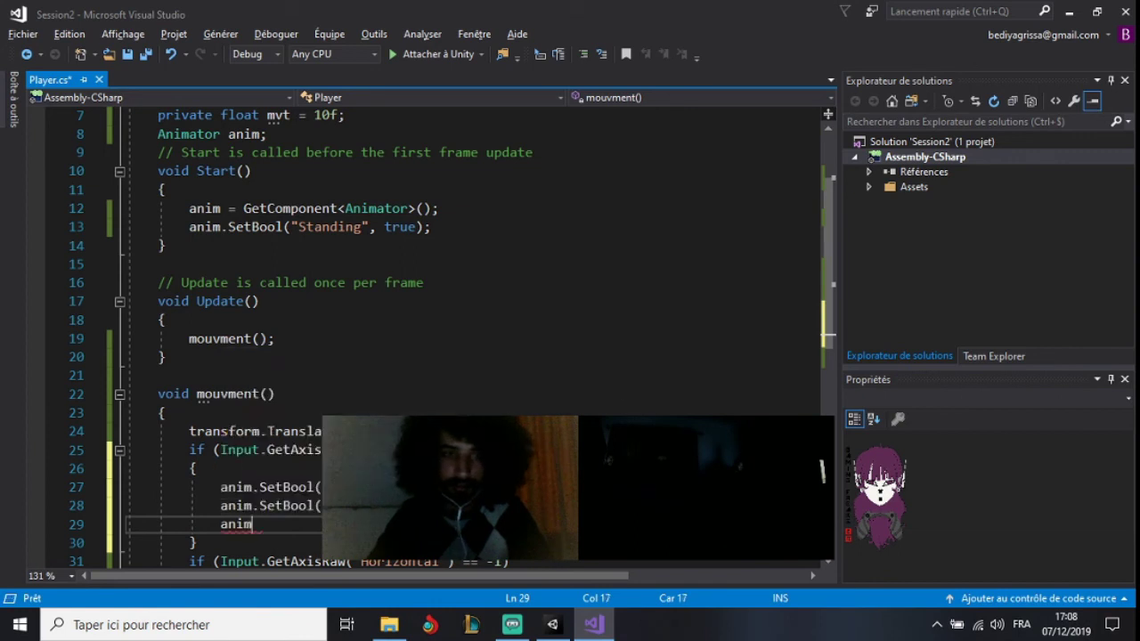
type(".setB")
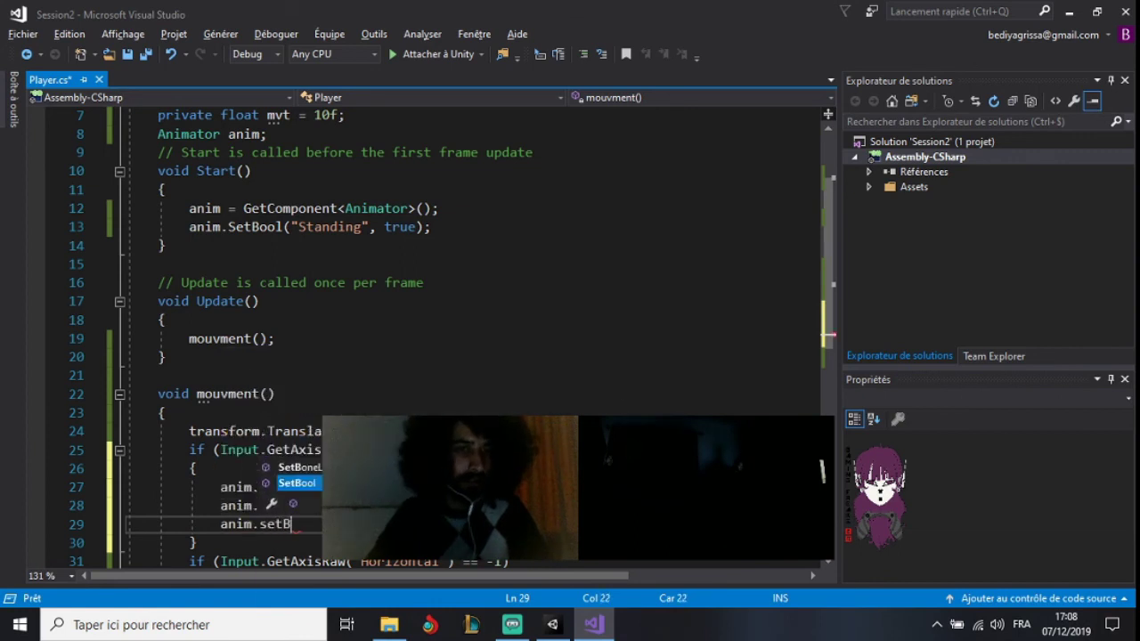
key("Tab")
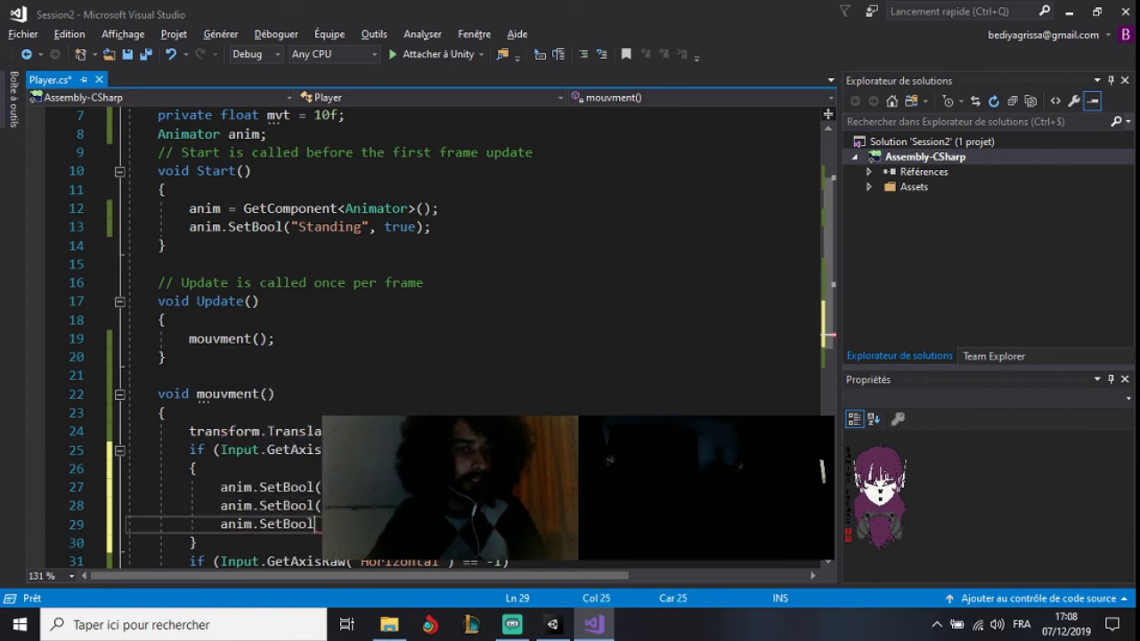
type("(\"")
type("S")
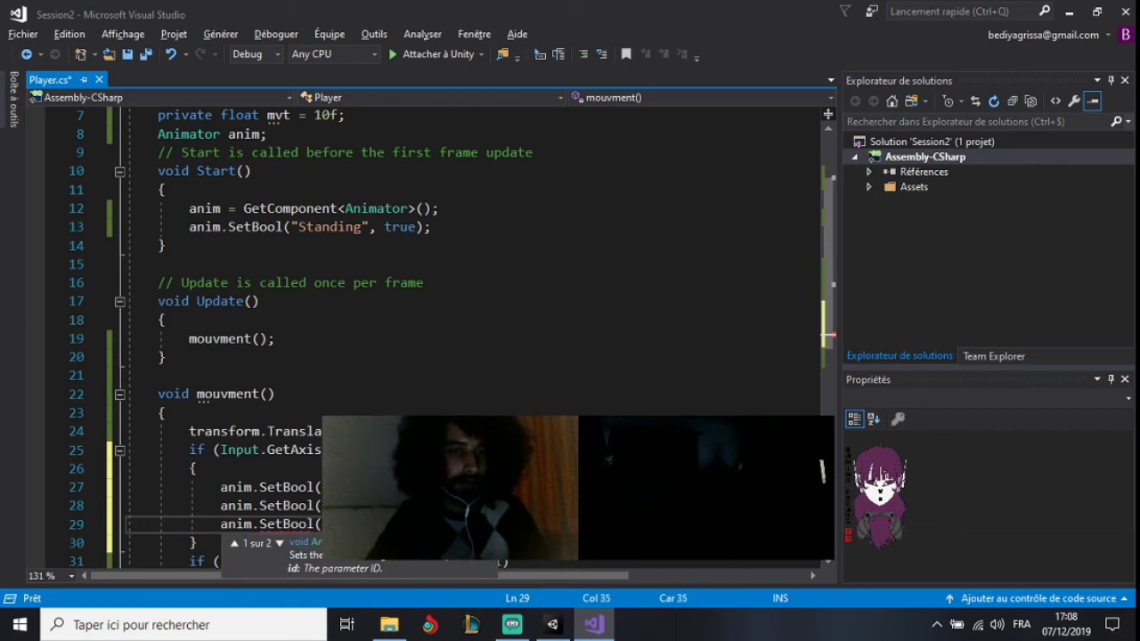
type(", true")
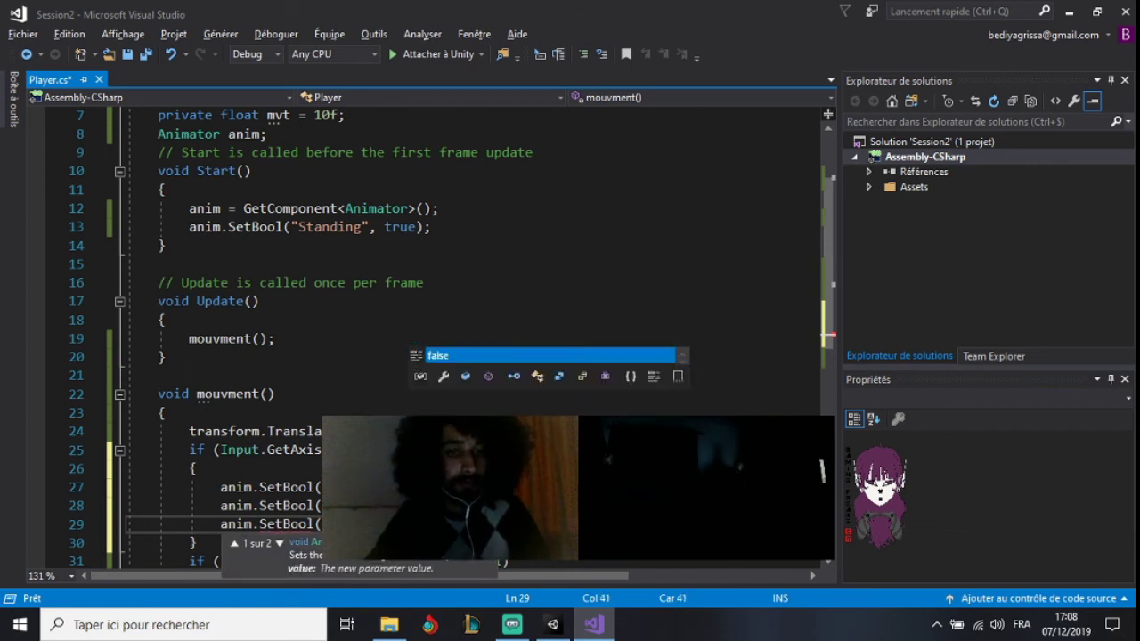
type(")")
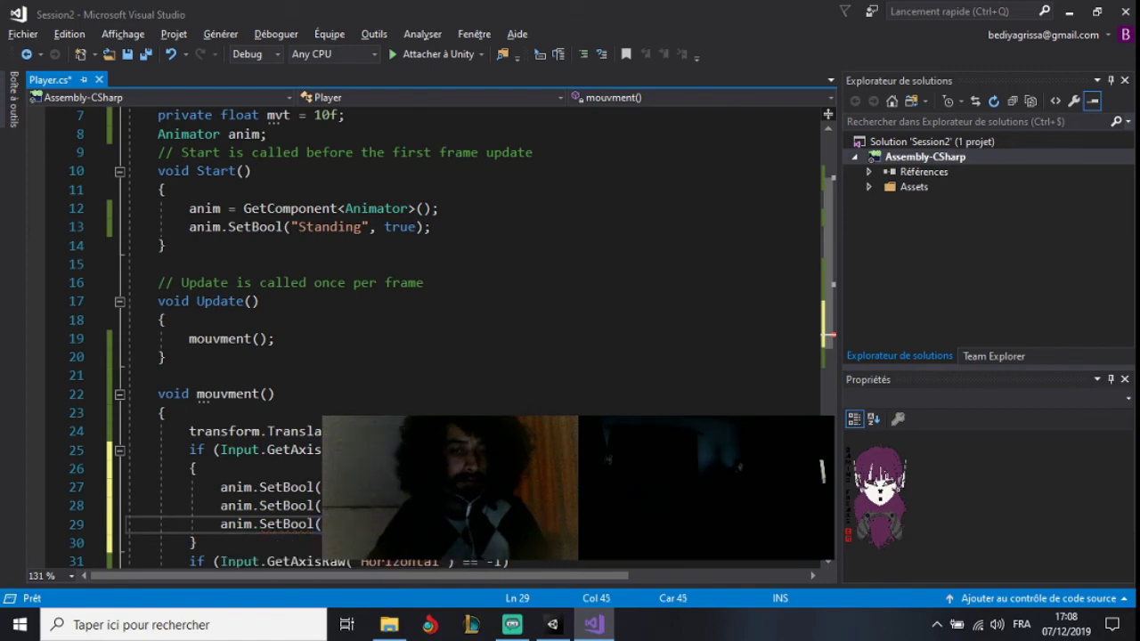
key("ctrl+s")
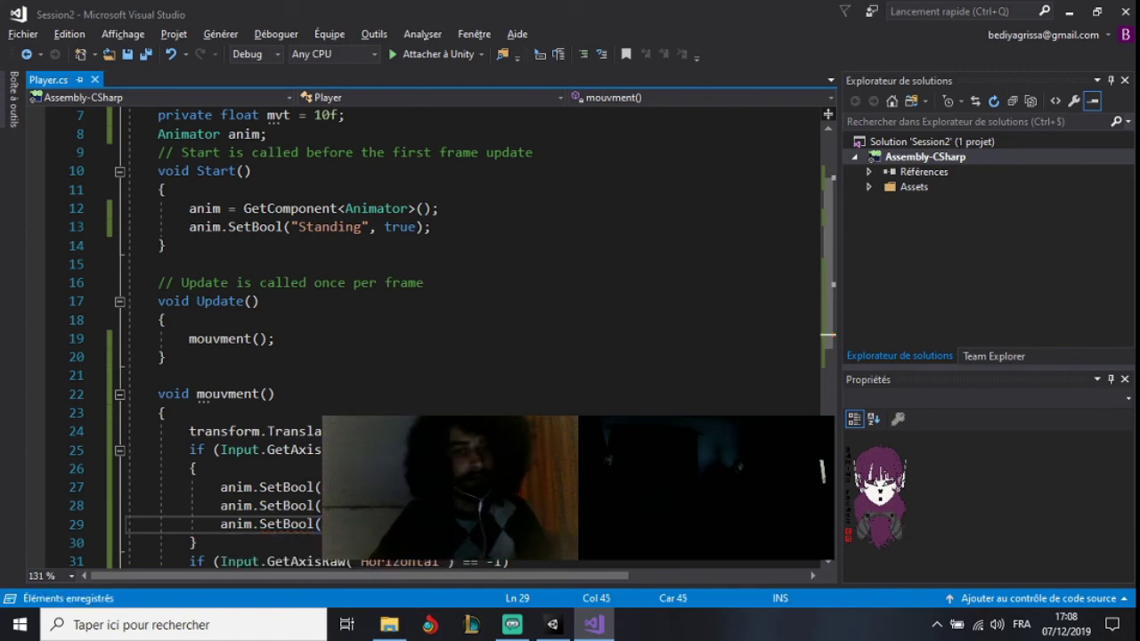
scroll(446, 338, "down", 1)
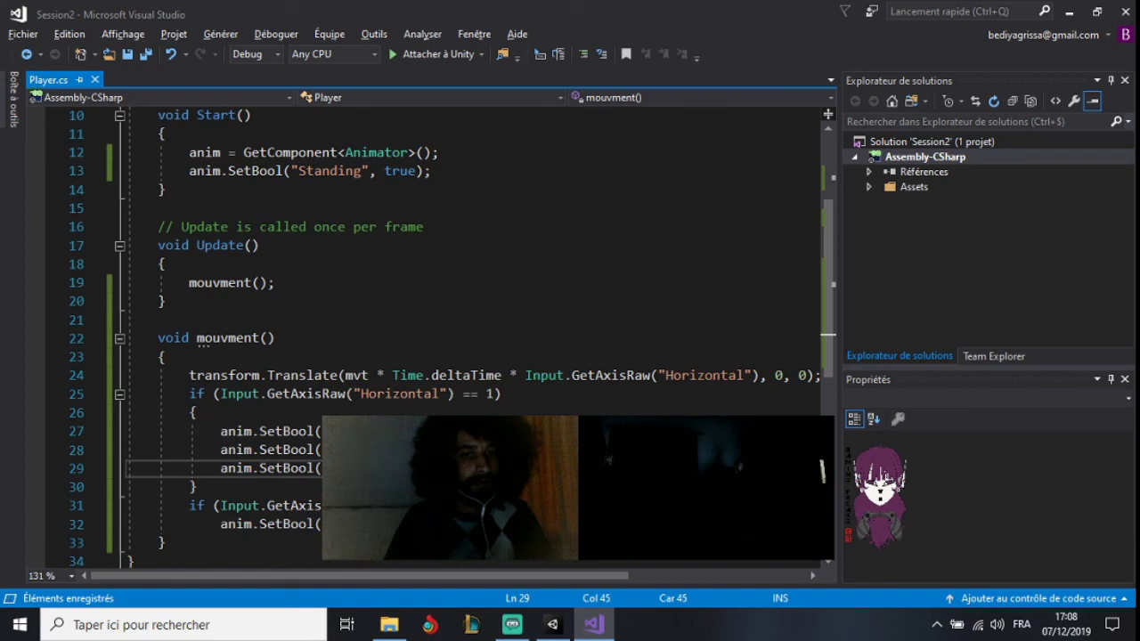
left_click(509, 505)
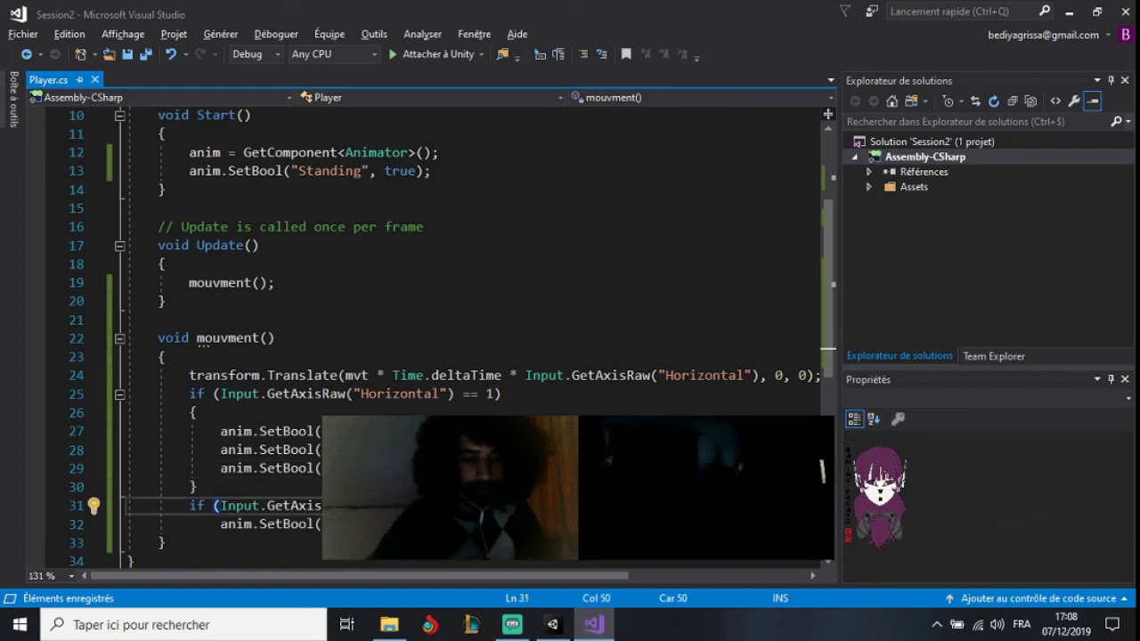
Open a braced block under the == -1 condition and take the three SetBool lines from the == 1 block
key("Return")
type("{")
key("Return")
scroll(825, 349, "down", 2)
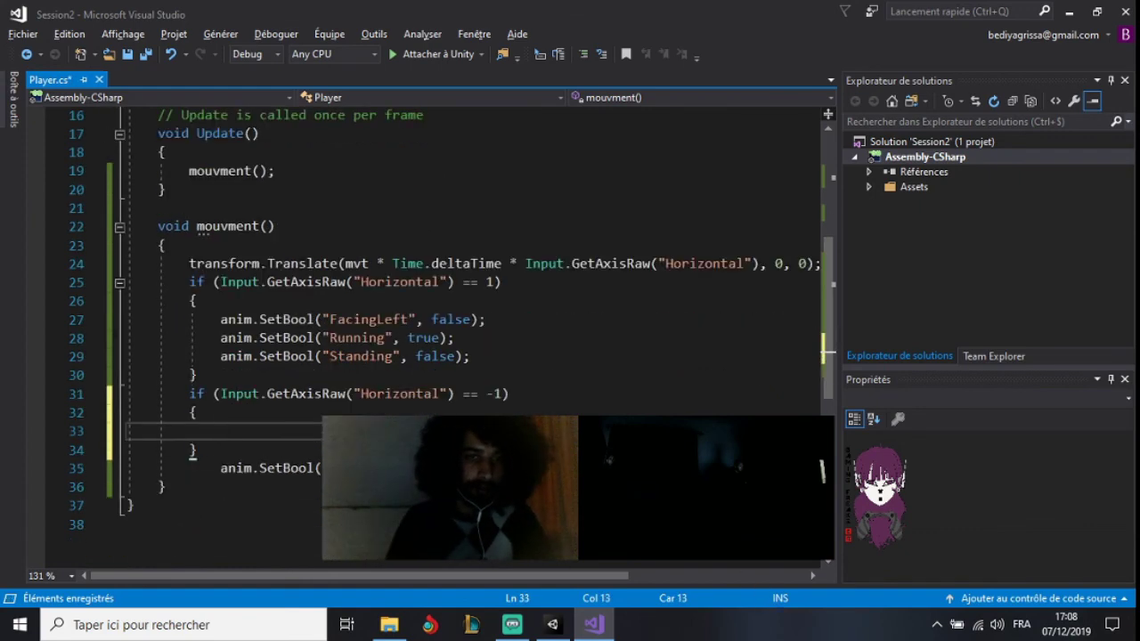
left_click_drag(490, 358, 492, 303)
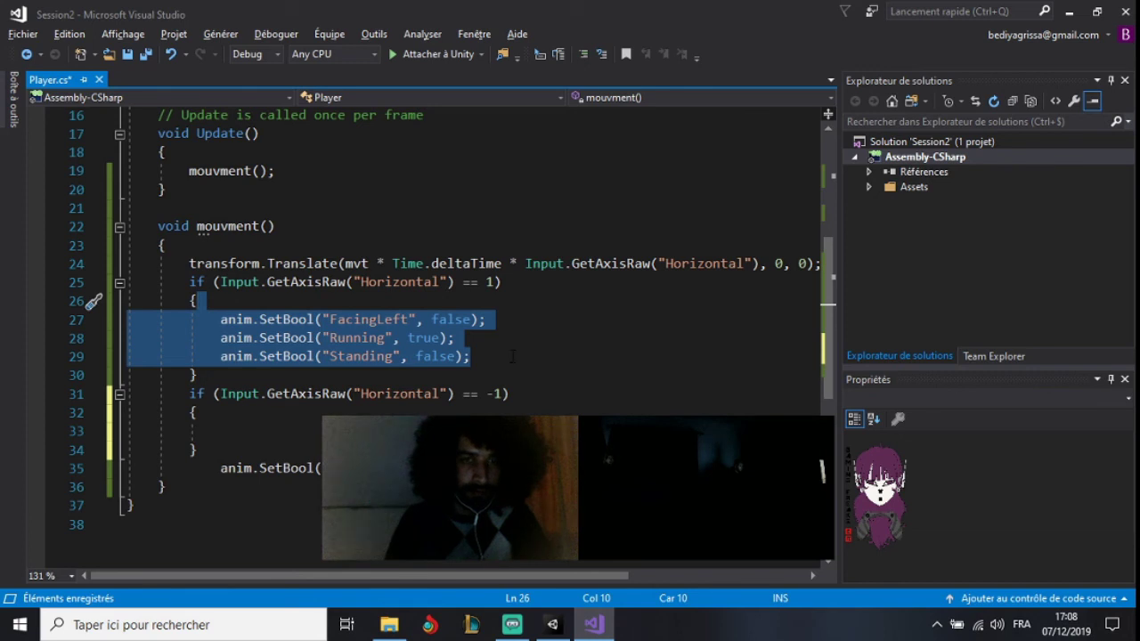
key("Delete")
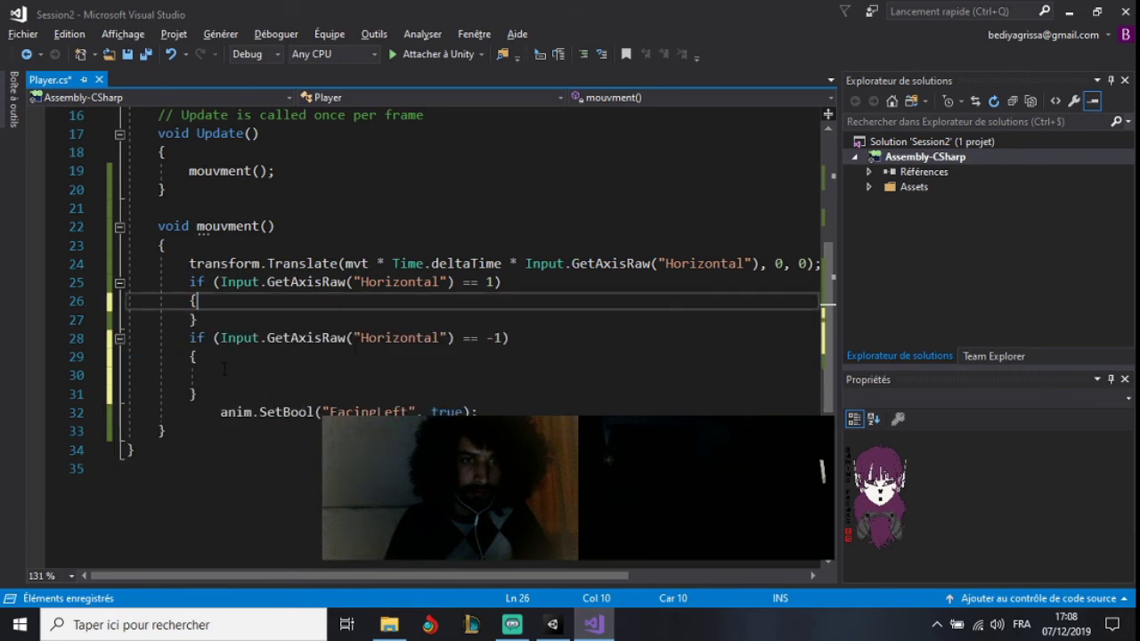
key("ctrl+z")
Paste the three anim.SetBool calls into the == -1 block, removing the blank line and stray call
left_click(280, 409)
key("ctrl+v")
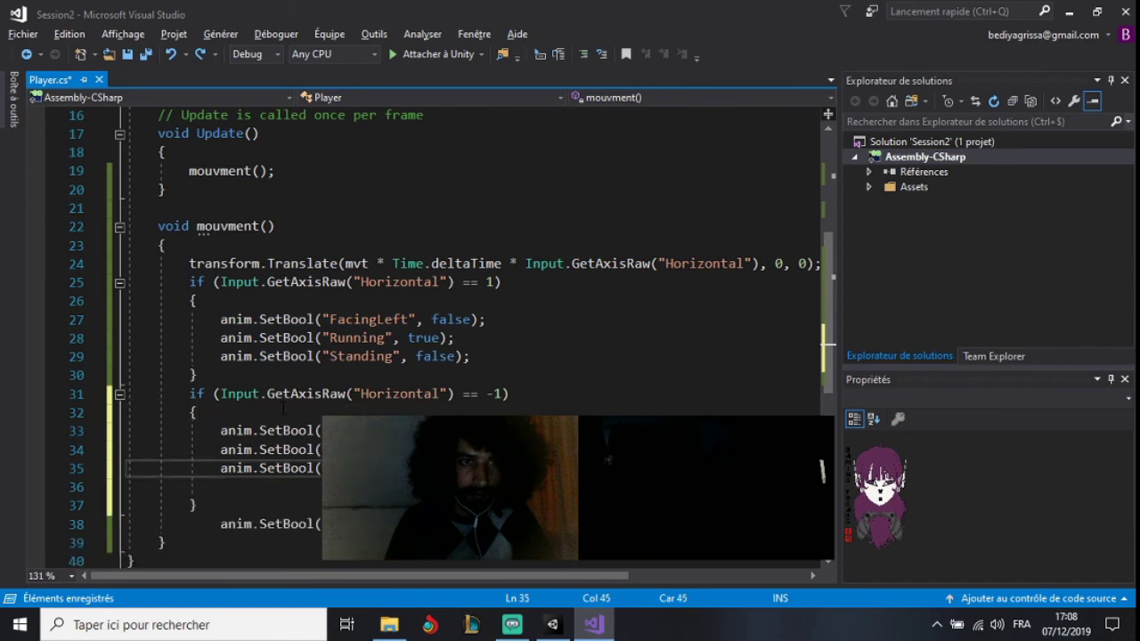
key("shift+Down")
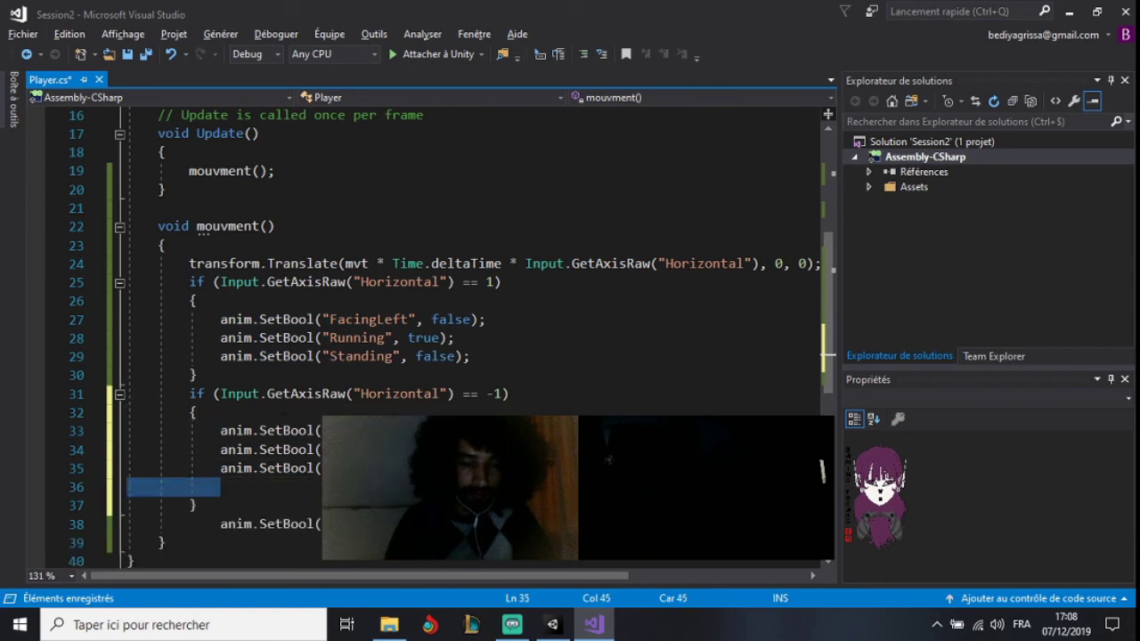
key("Delete")
key("shift+Up")
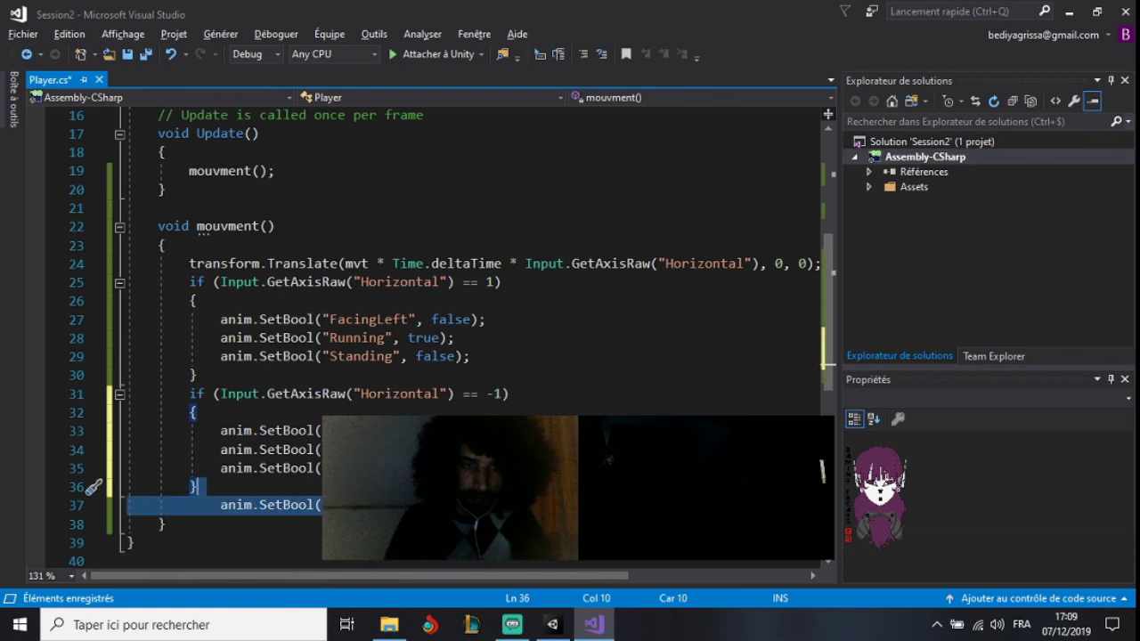
key("Delete")
left_click(479, 430)
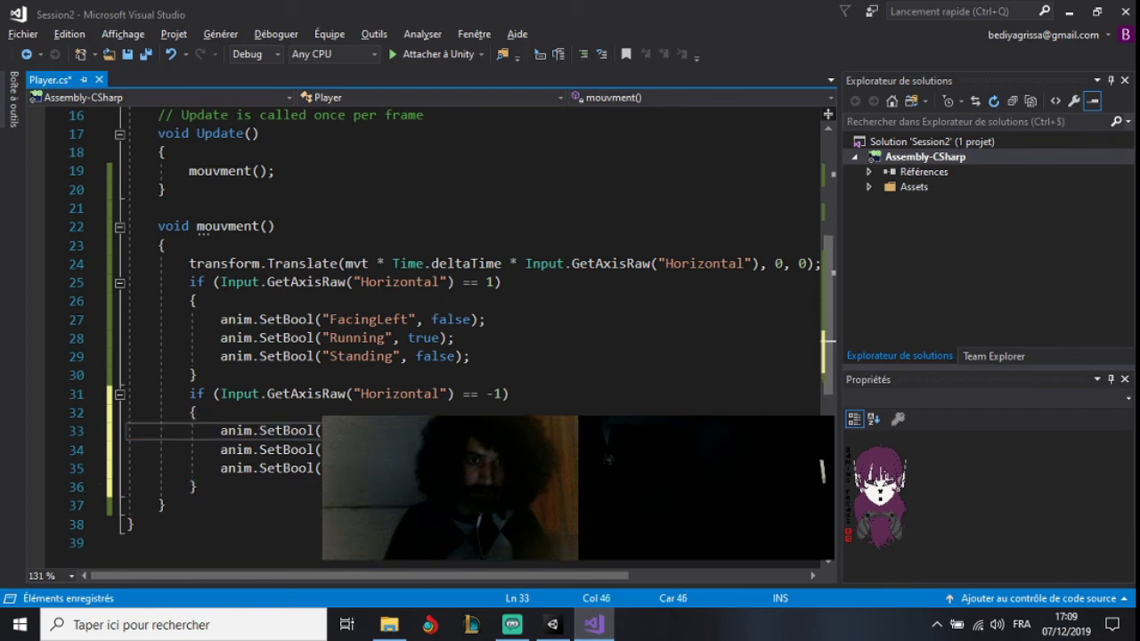
key("Down")
key("Down")
key("Down")
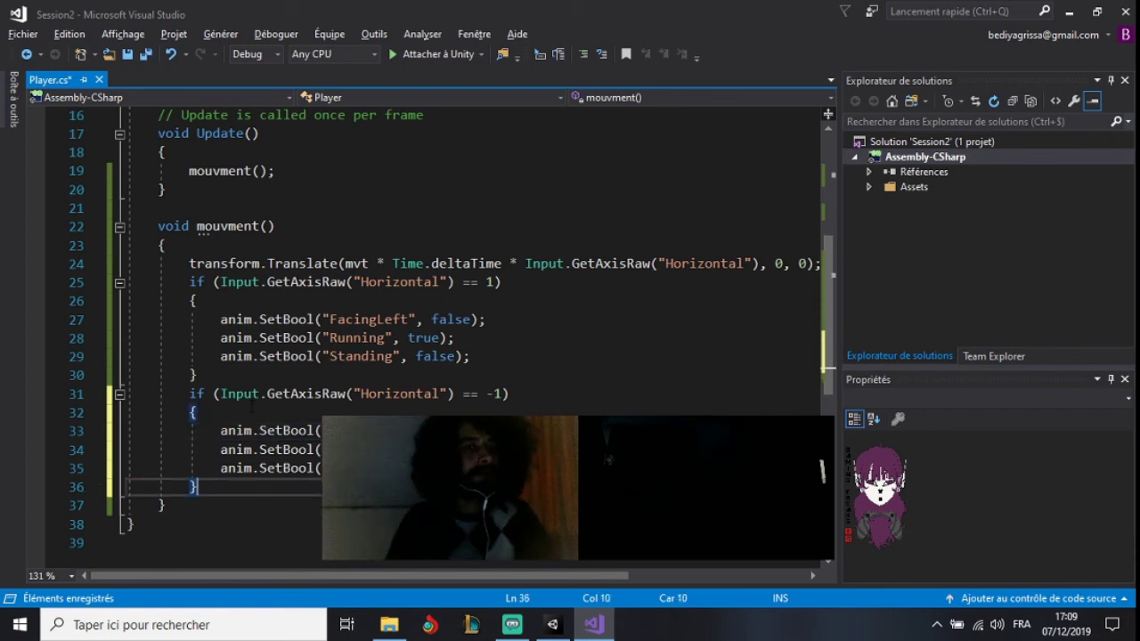
left_click(197, 375)
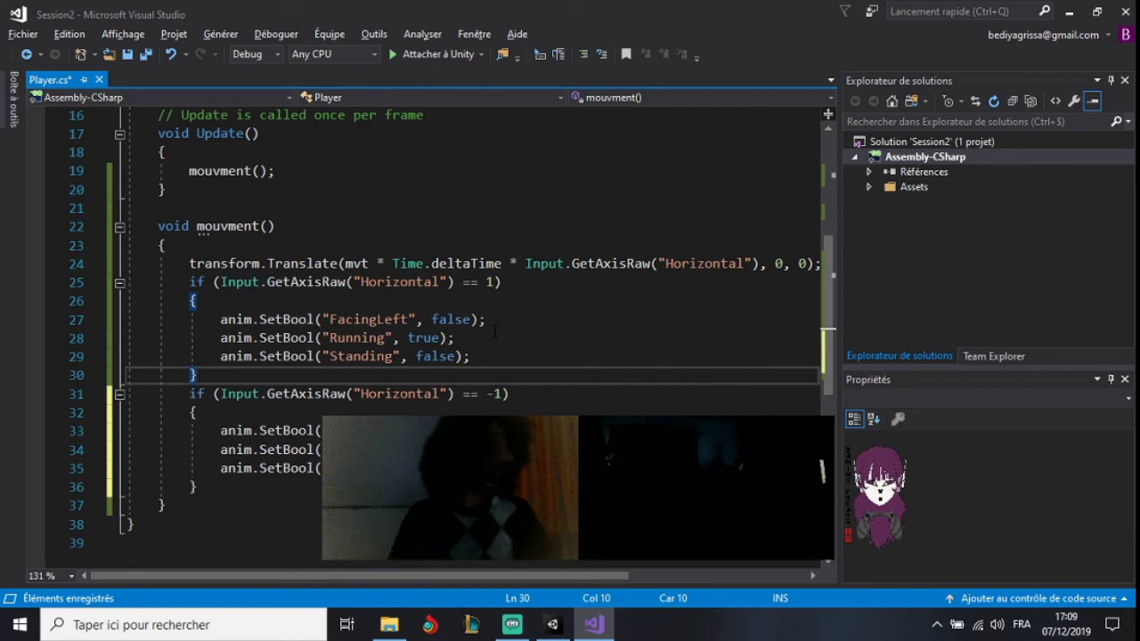
Add a third if testing Input.GetAxisRaw("Horizontal") below the == -1 block, opening its braces
left_click(245, 489)
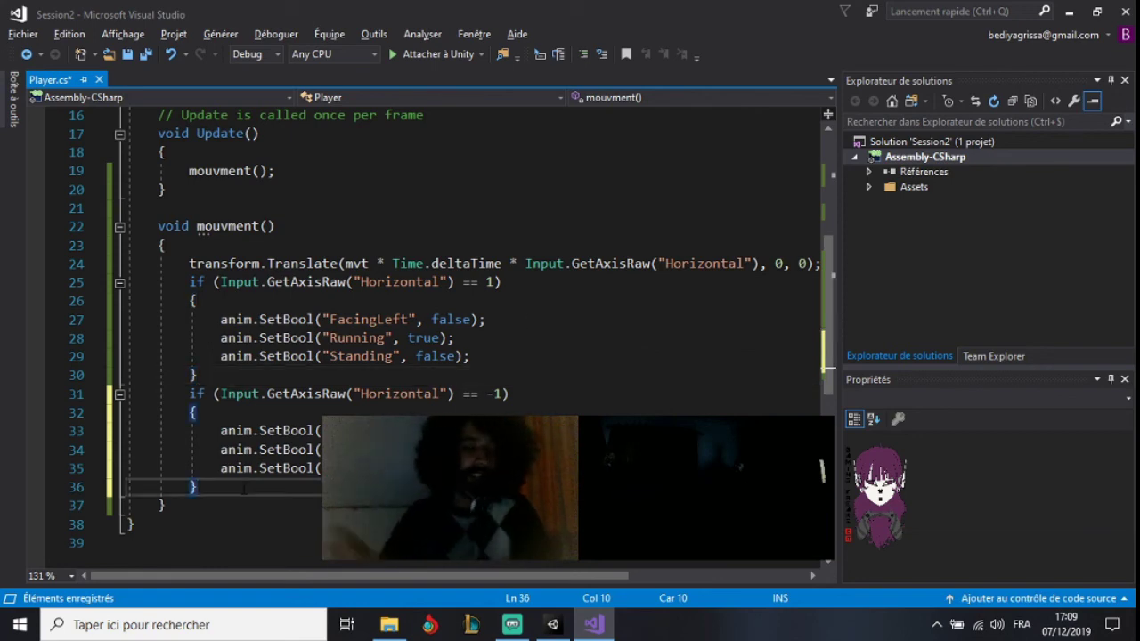
key("Return")
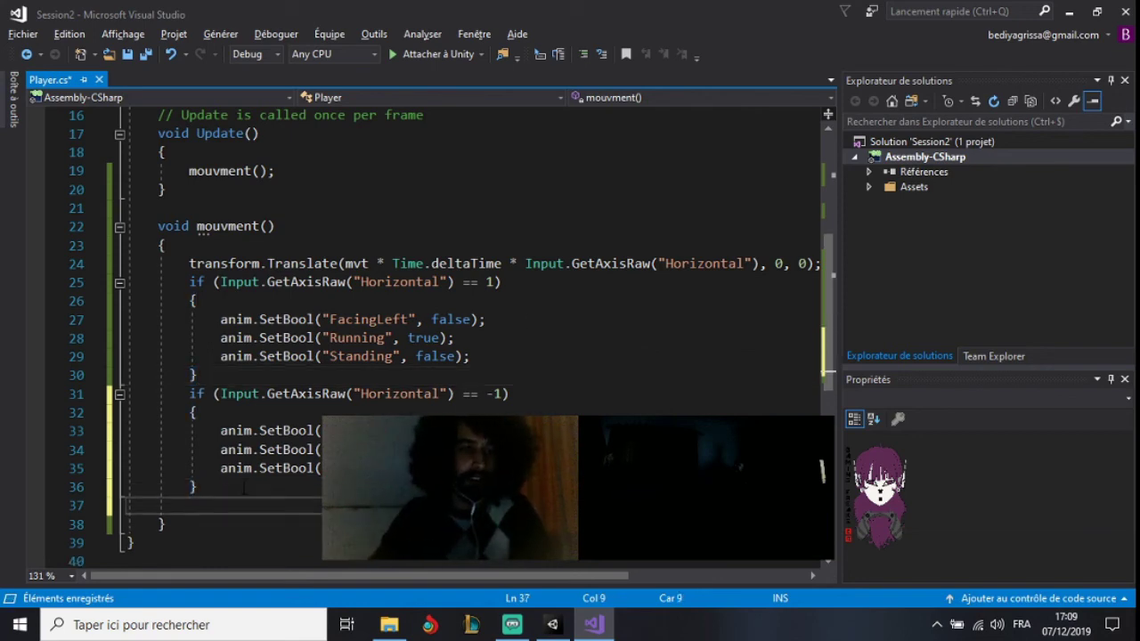
type("if(")
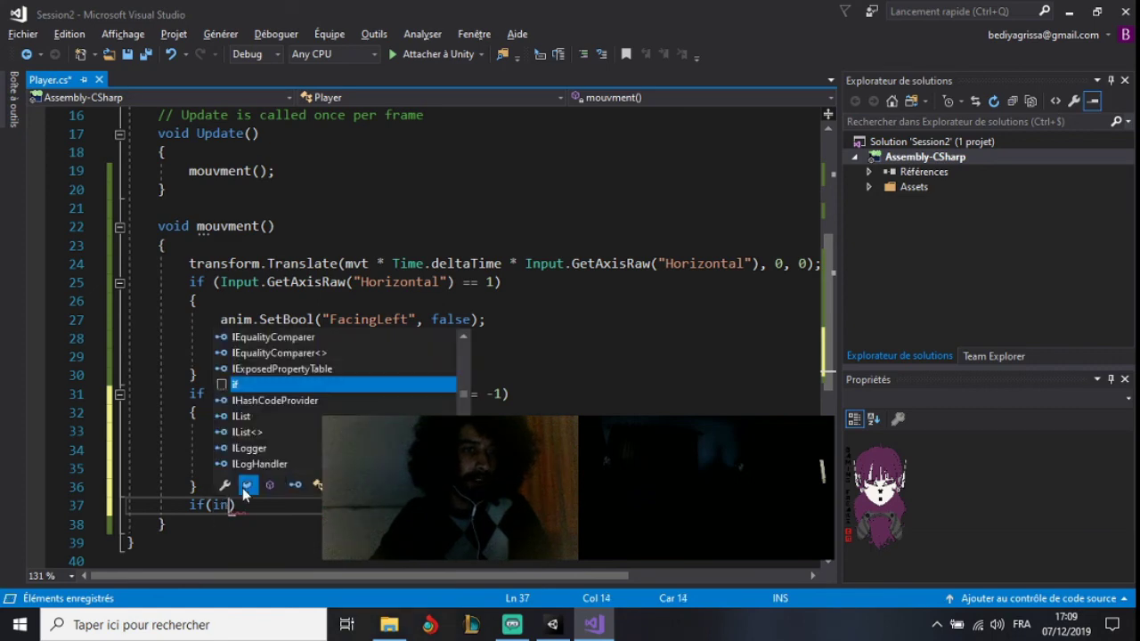
type("Input")
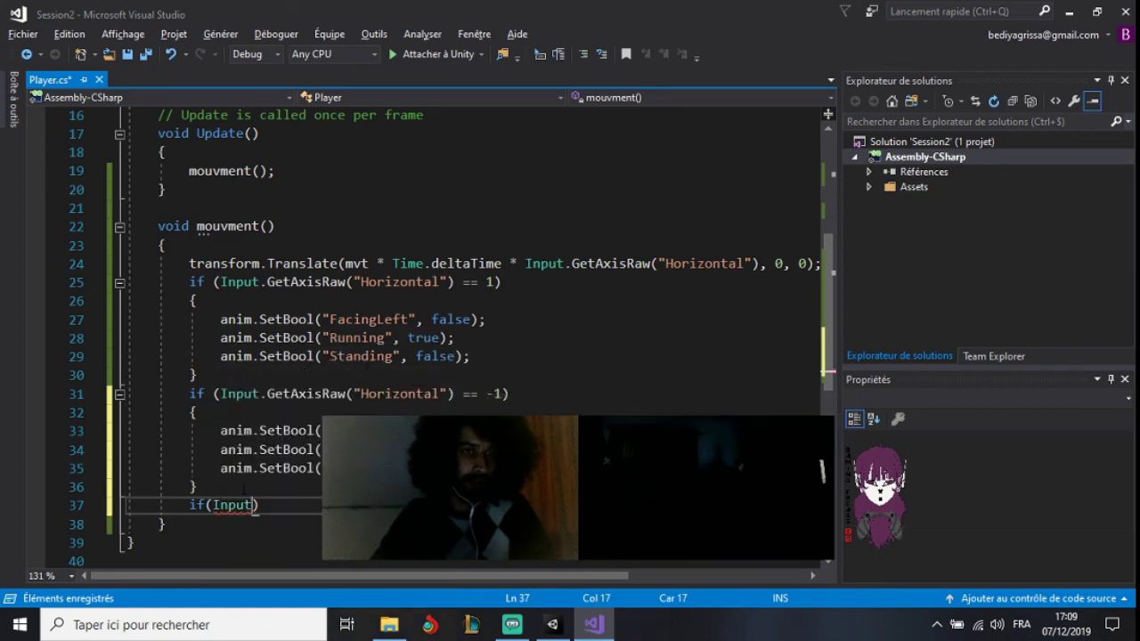
type(".getA")
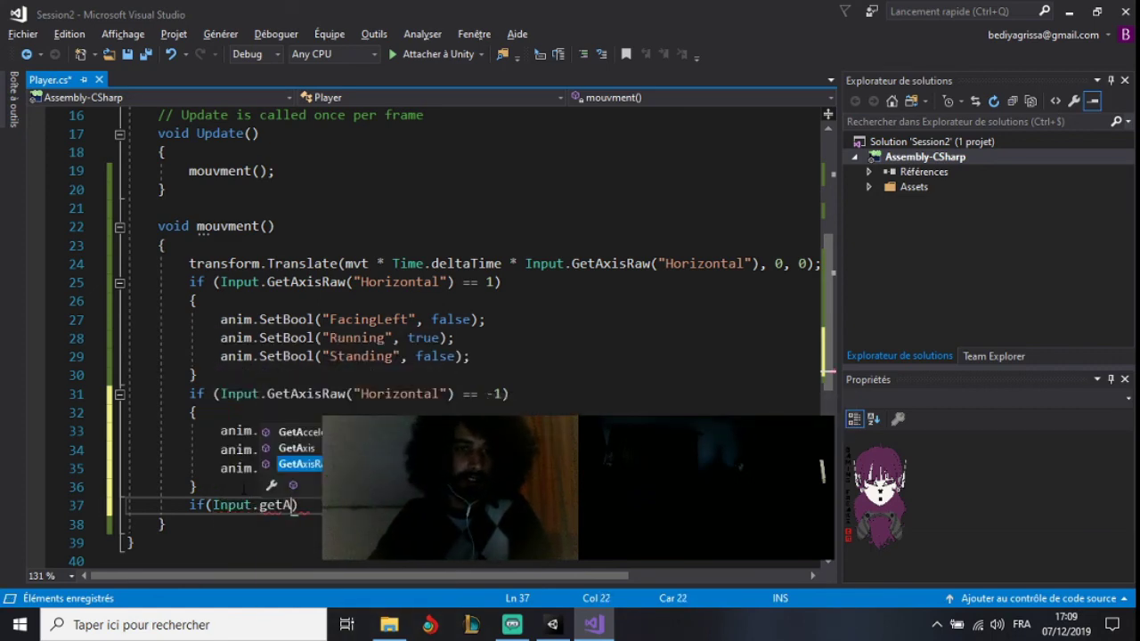
key("Tab")
type("(")
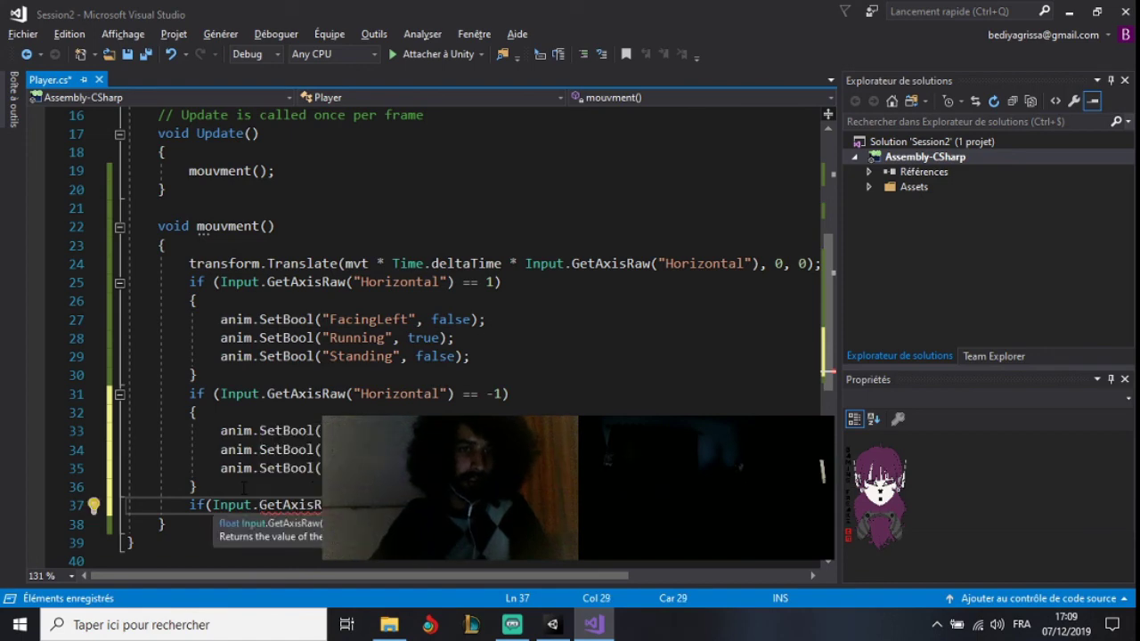
type("\"")
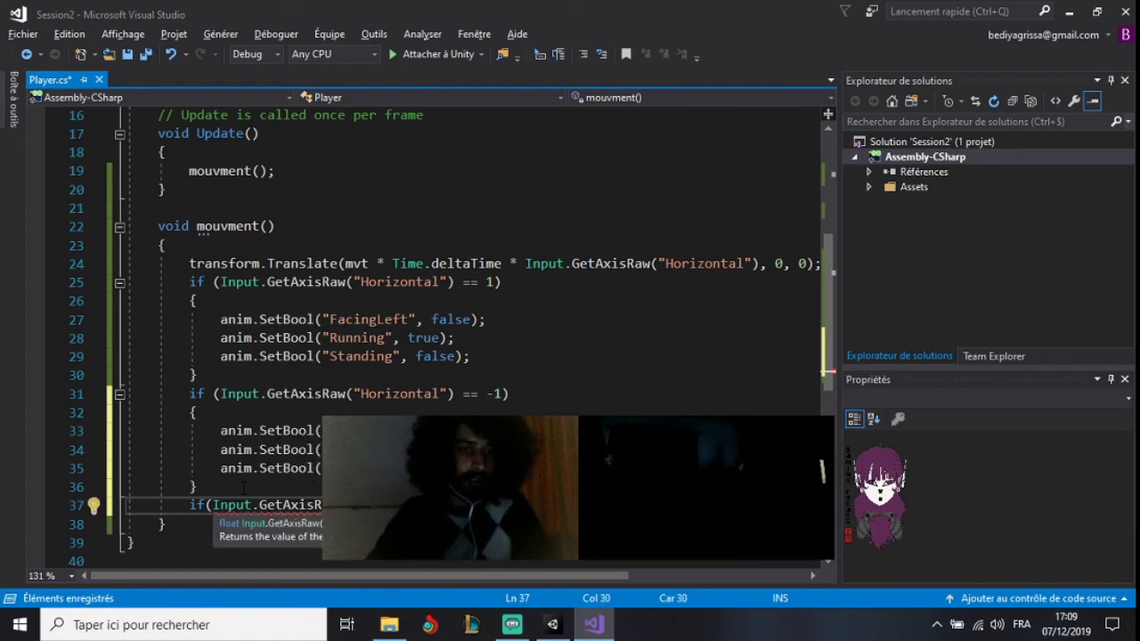
type("H")
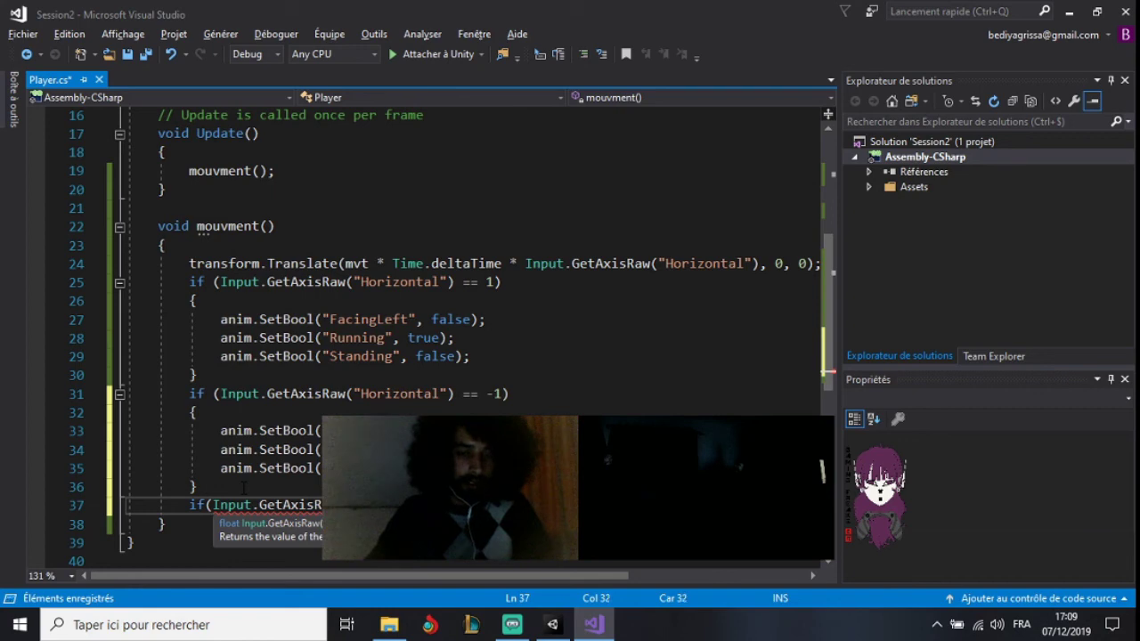
type("zo")
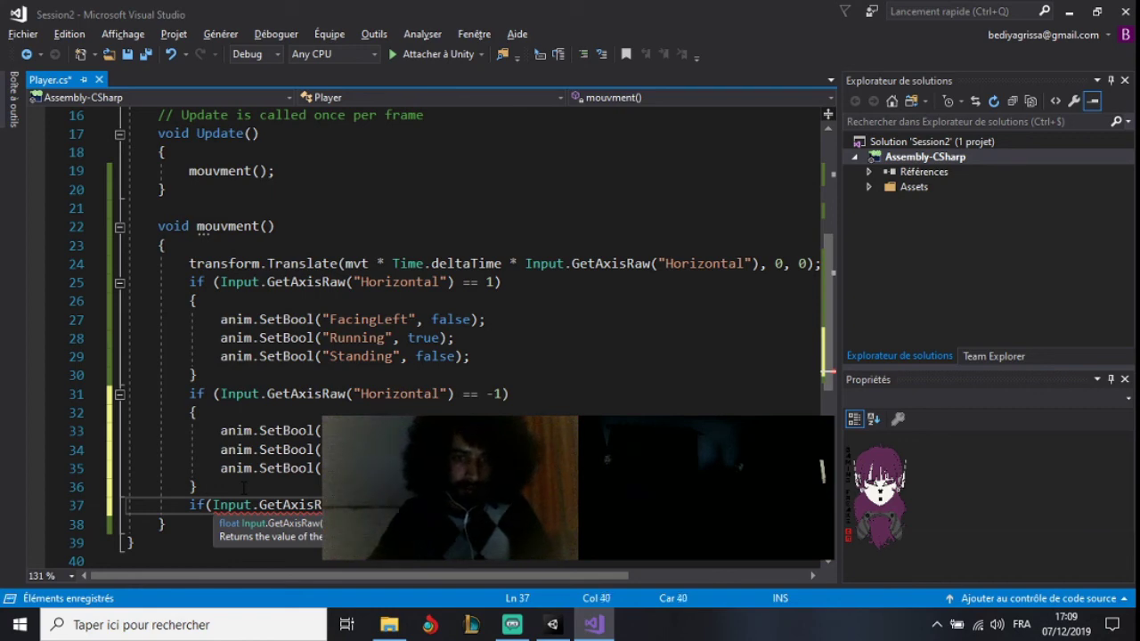
type(") ")
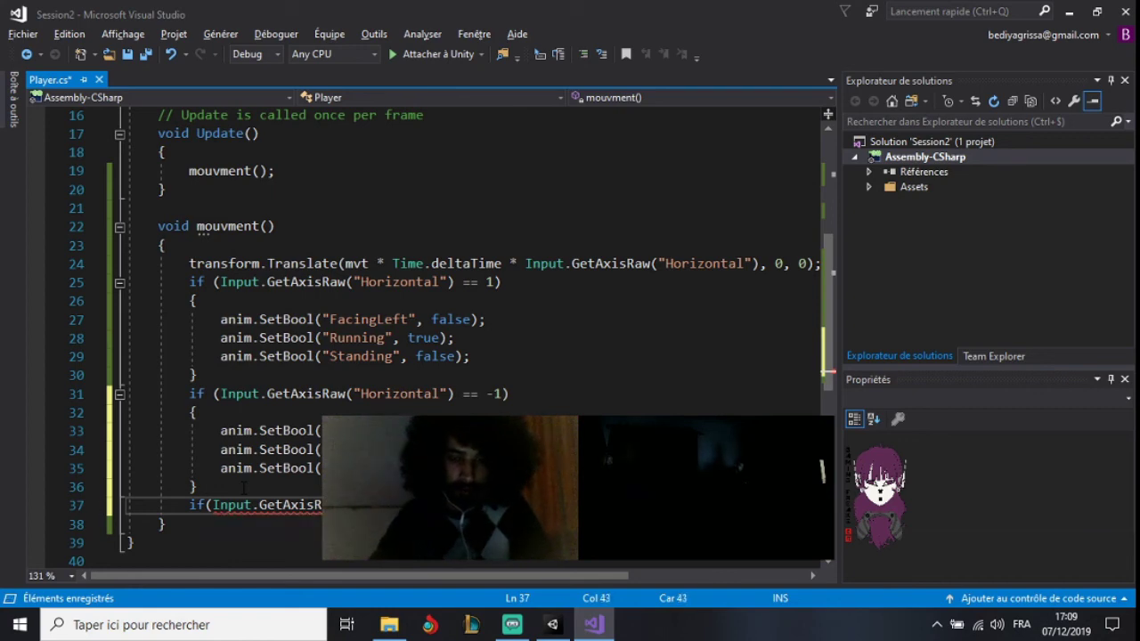
type("=")
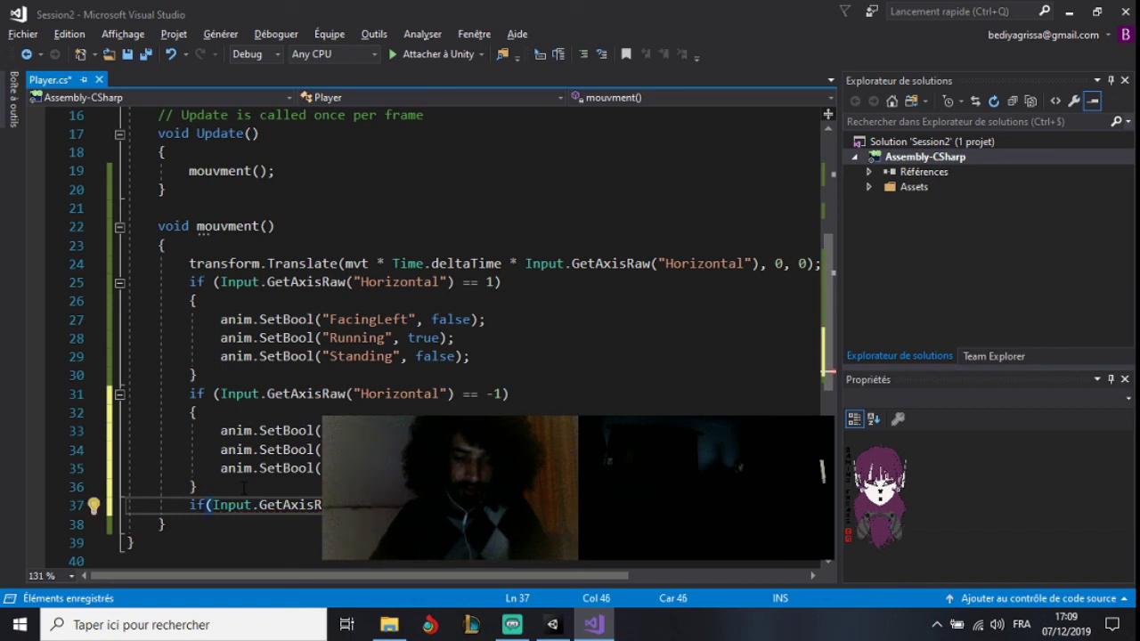
key("Return")
type("{")
Inside it, set Running to false and Standing to true with anim.SetBool calls
key("Return")
type("a")
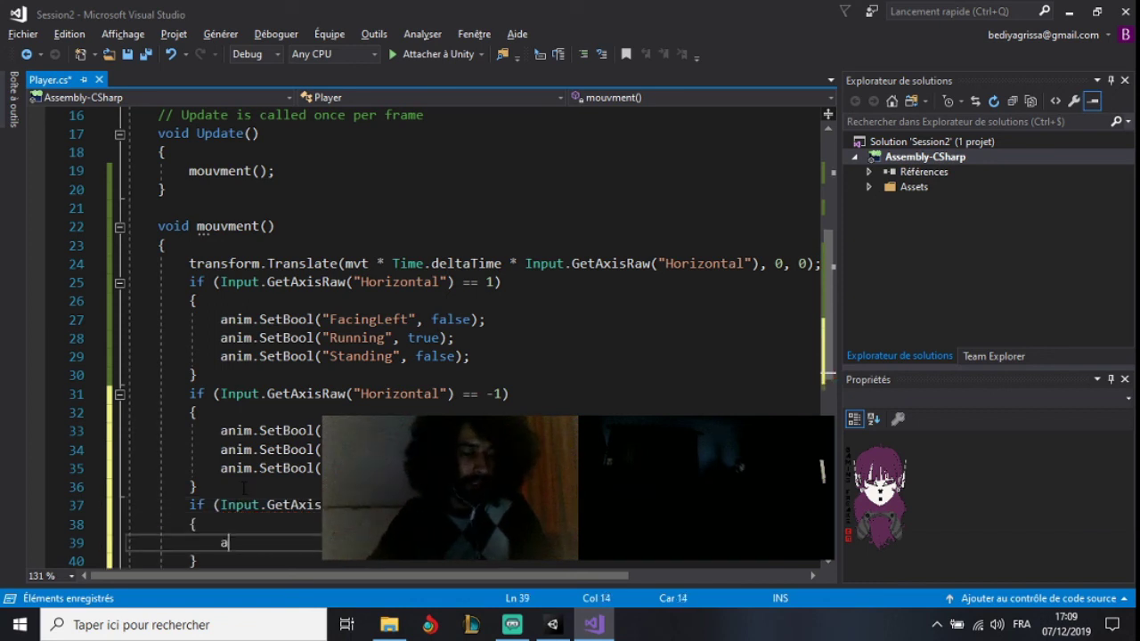
type("nim.")
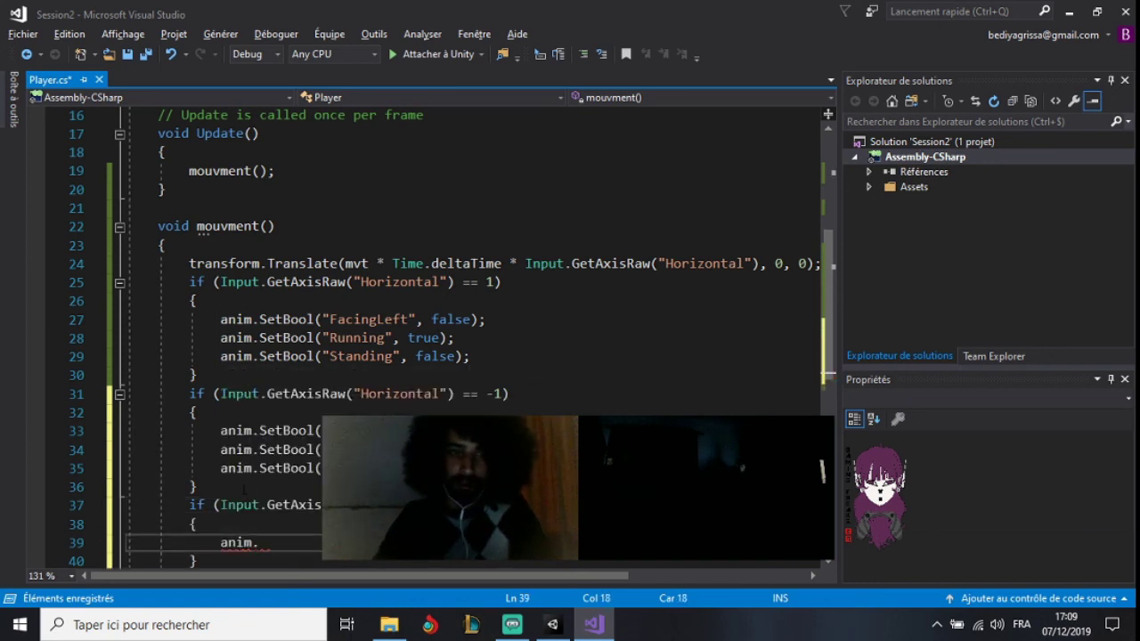
type("setB")
key("Tab")
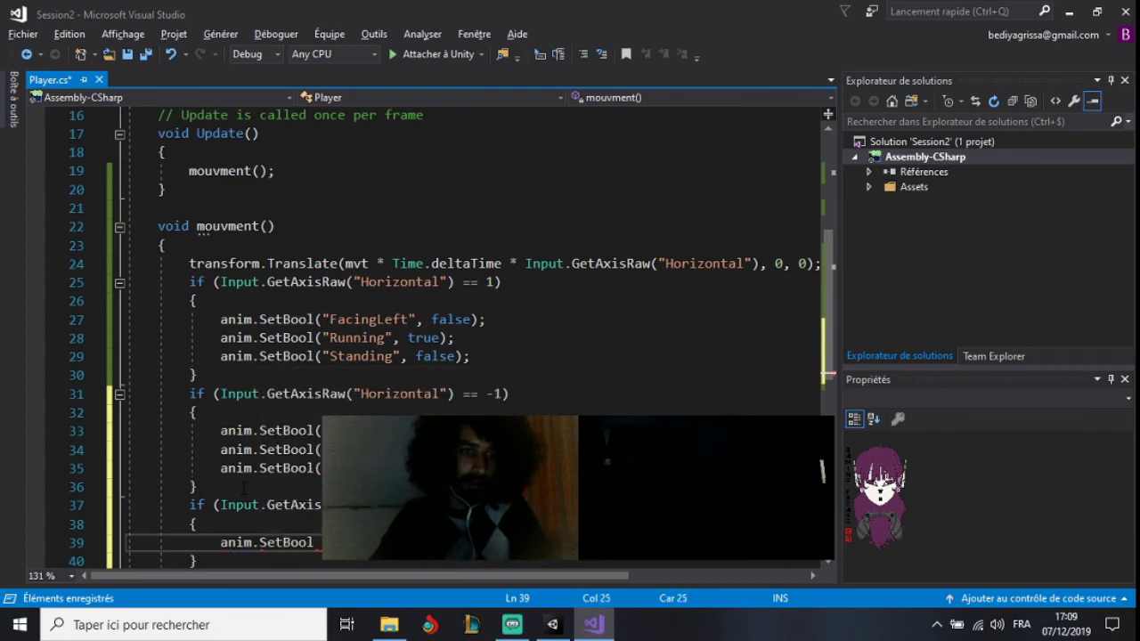
type("(")
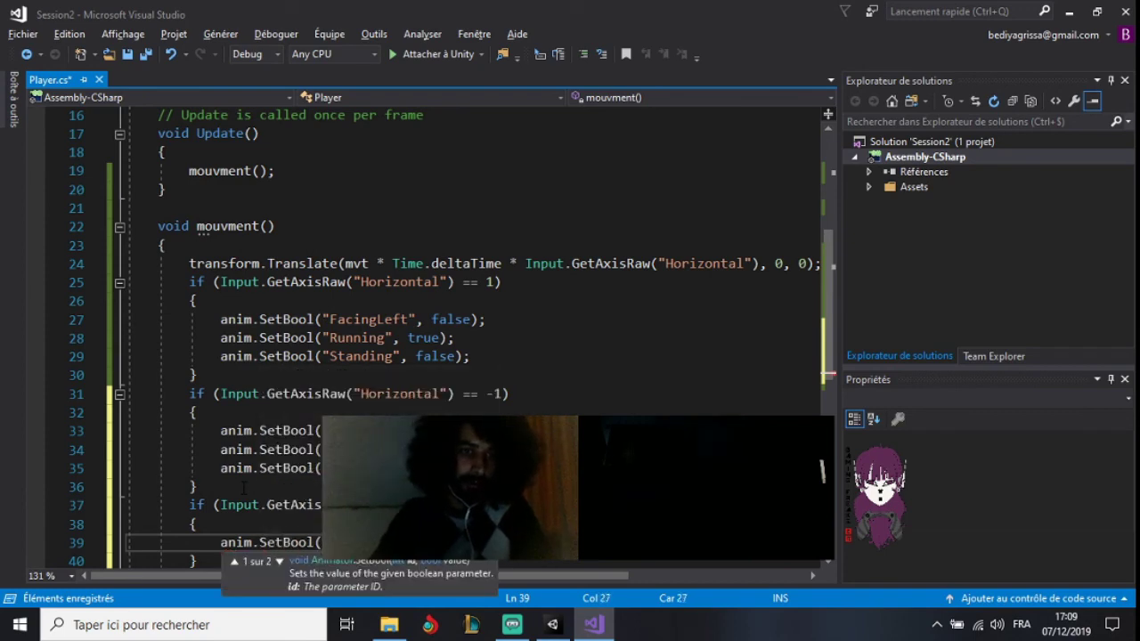
type("\"R")
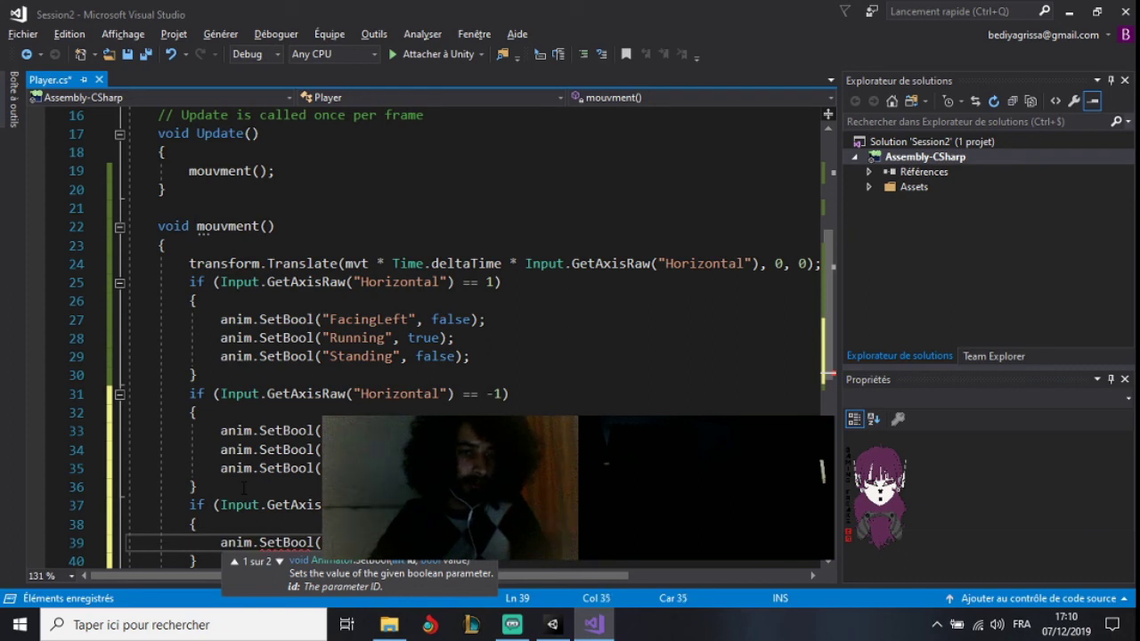
type(", f")
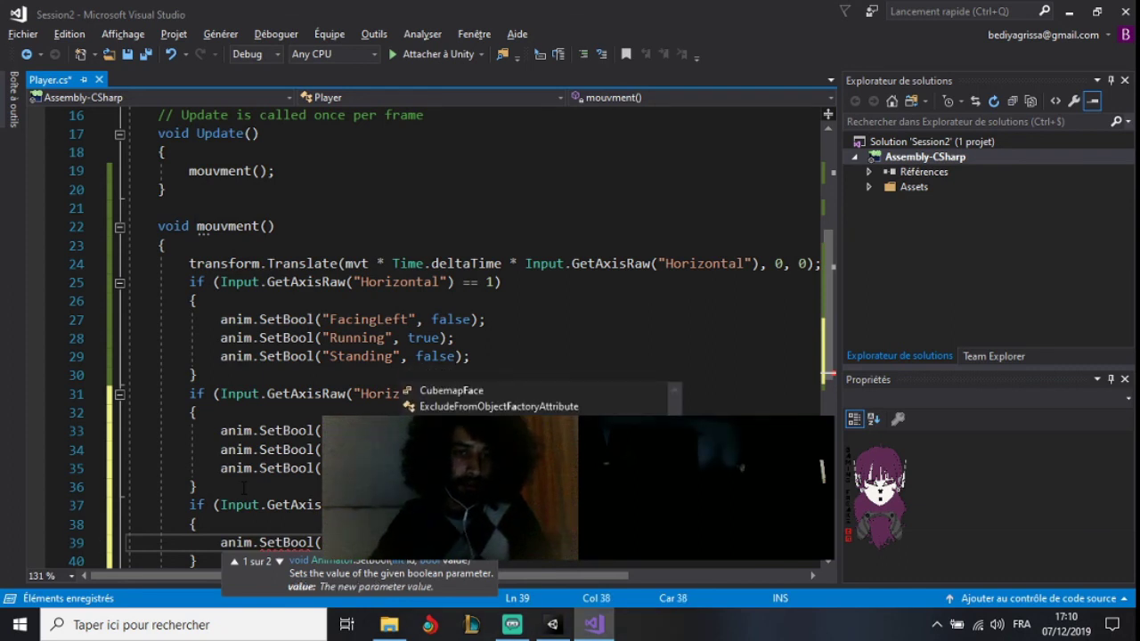
type("alse);")
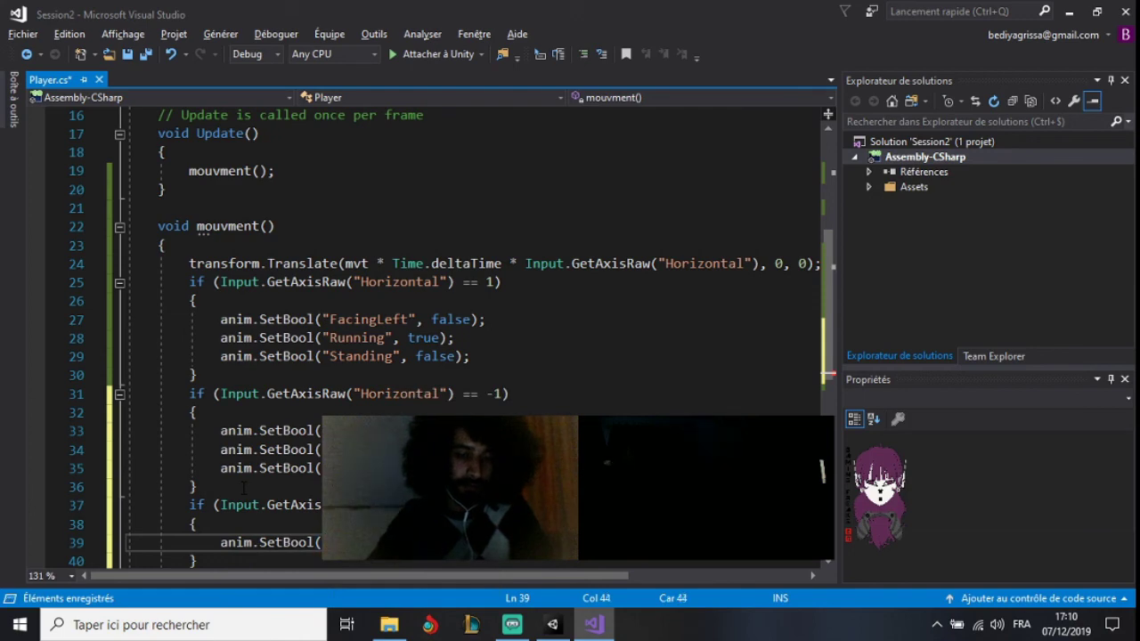
key("Return")
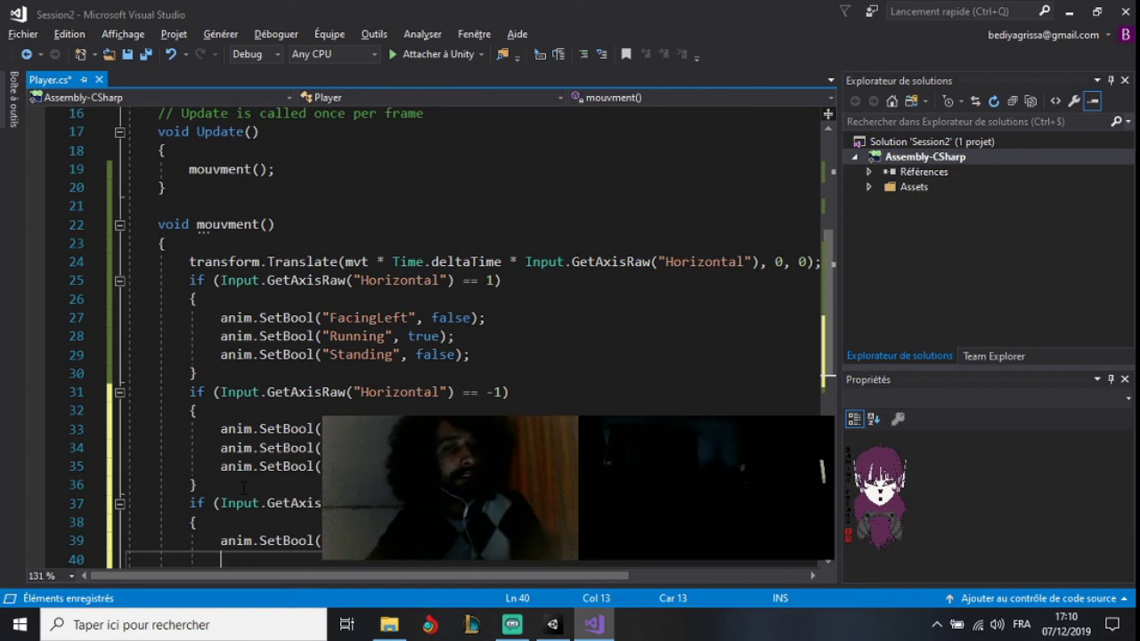
type("anim")
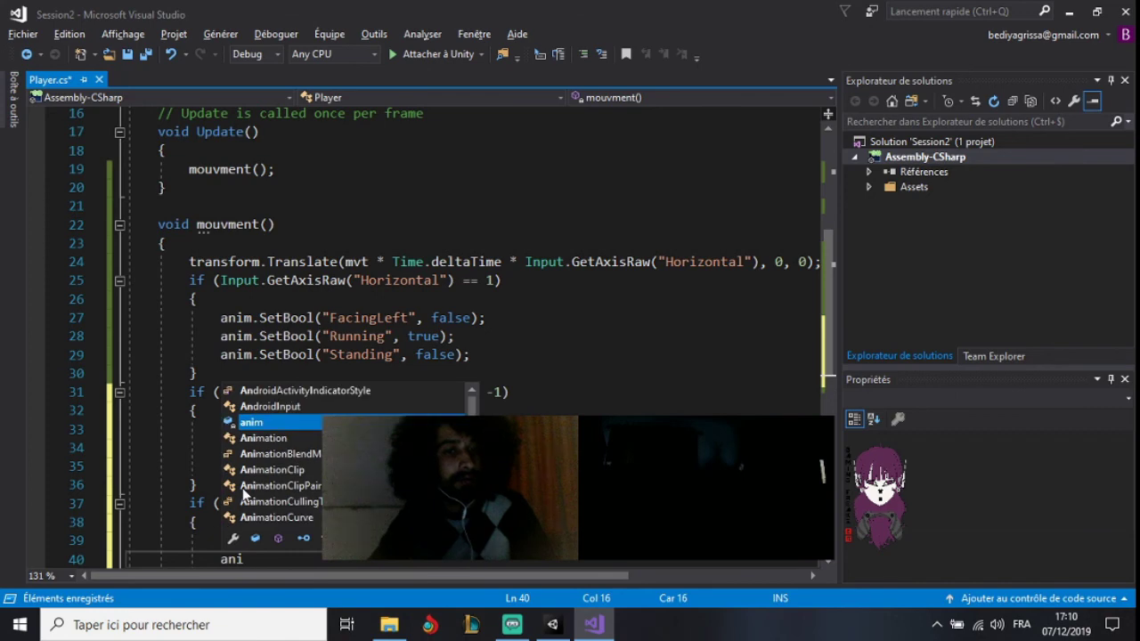
key("Escape")
type(".S")
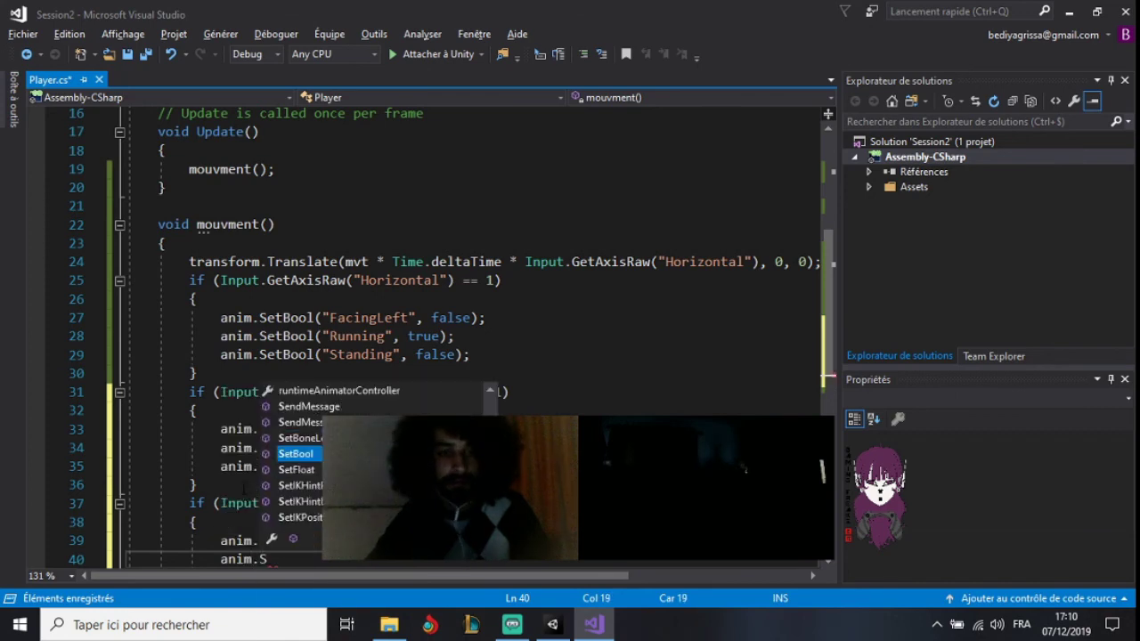
type("etBool(")
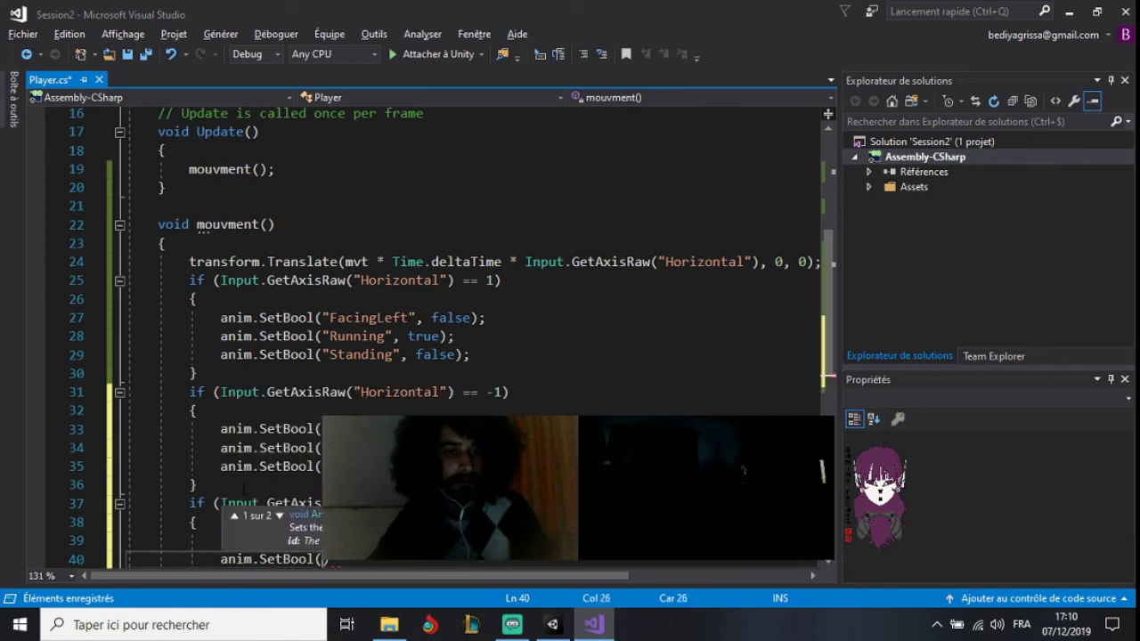
type("\"")
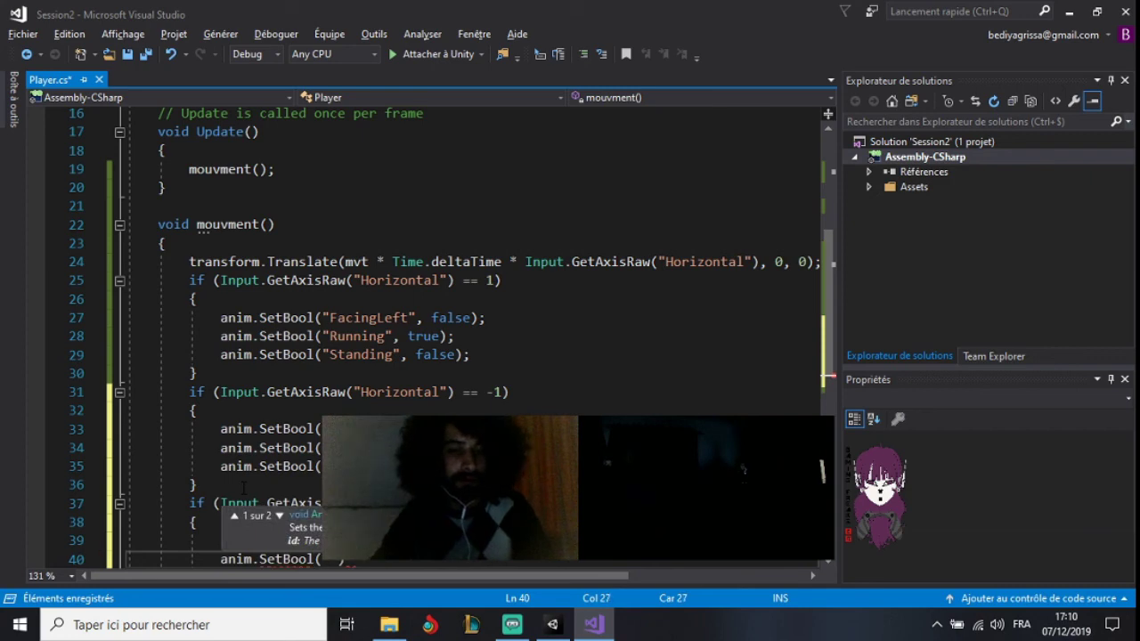
type("Standing\"")
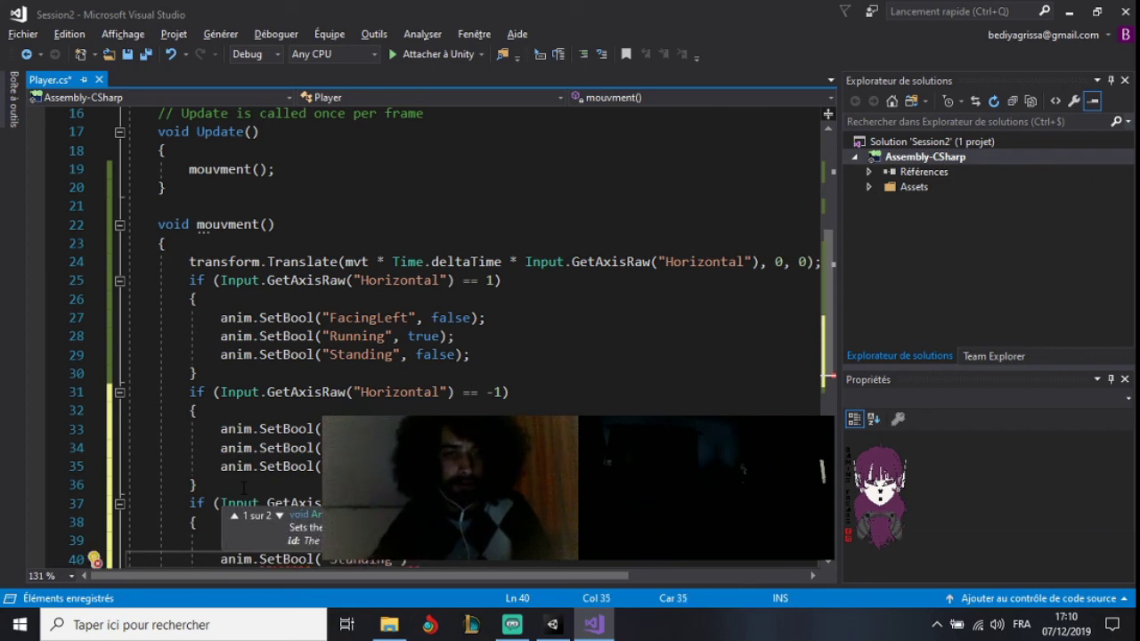
type(", t")
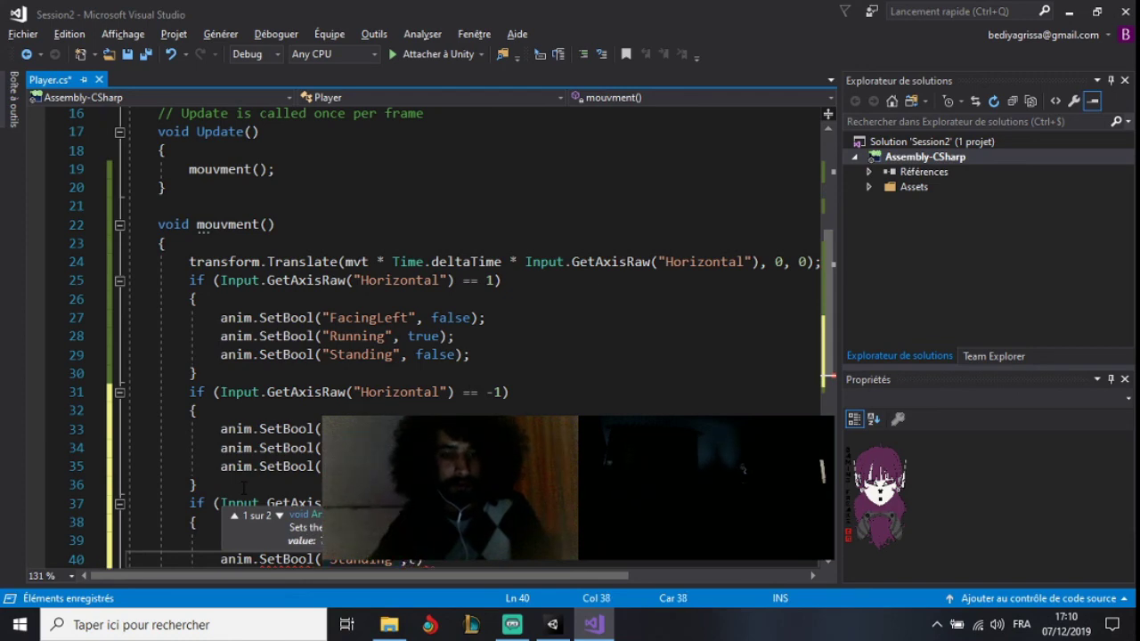
type("rue);")
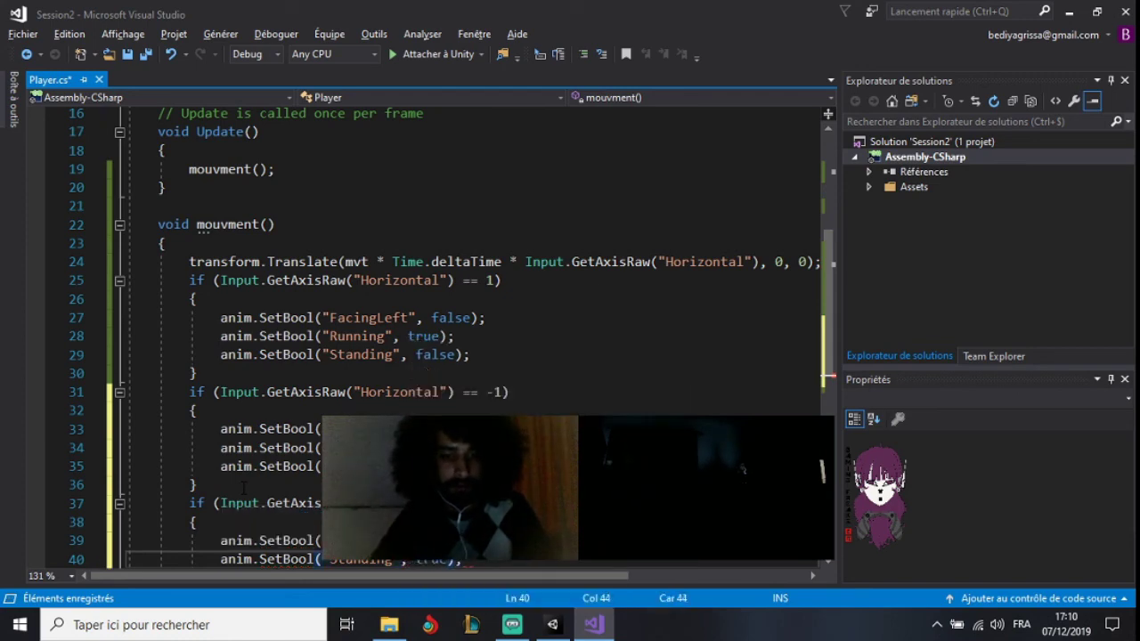
scroll(243, 486, "down", 1)
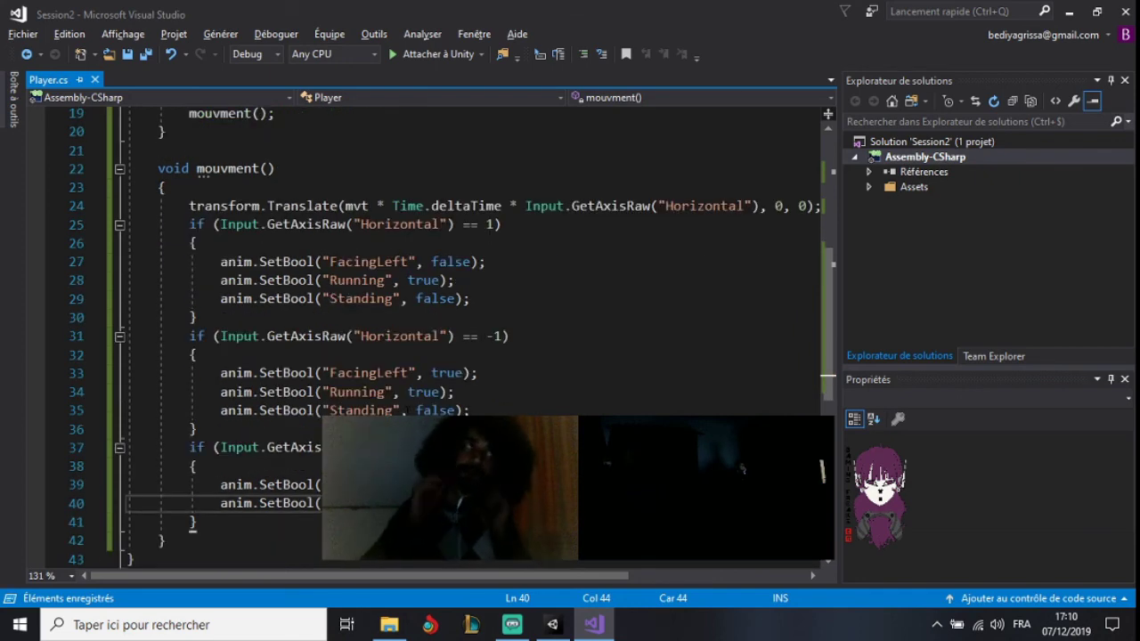
Exit Play mode in Unity, check the line 39 SetBool call in Player.cs, and return to Unity
left_click(554, 626)
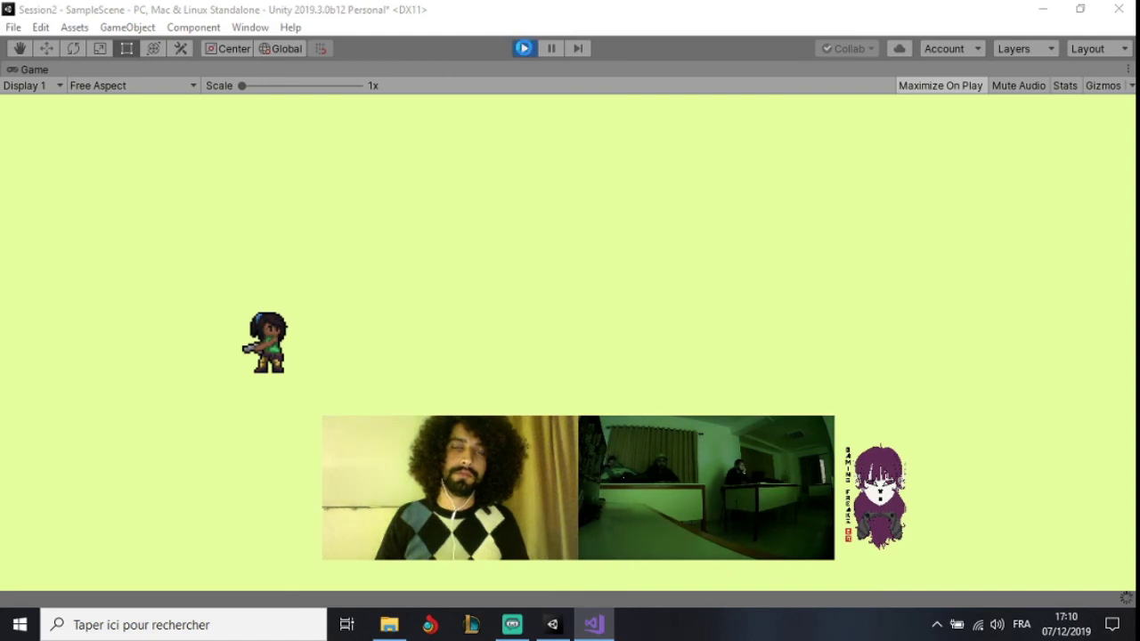
left_click(531, 51)
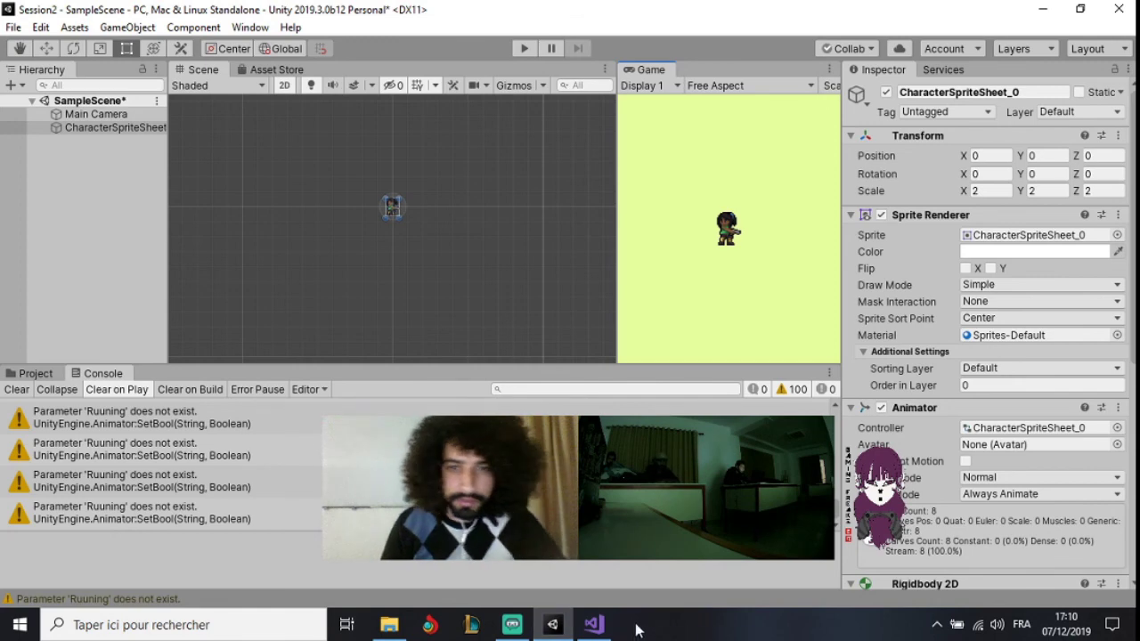
left_click(594, 624)
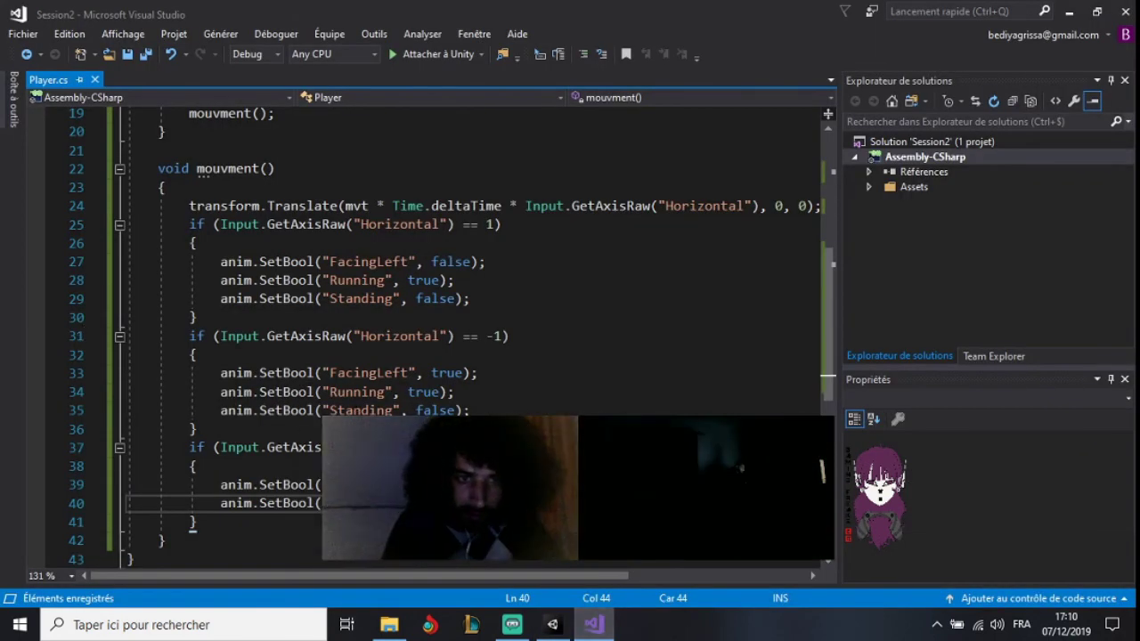
left_click(353, 484)
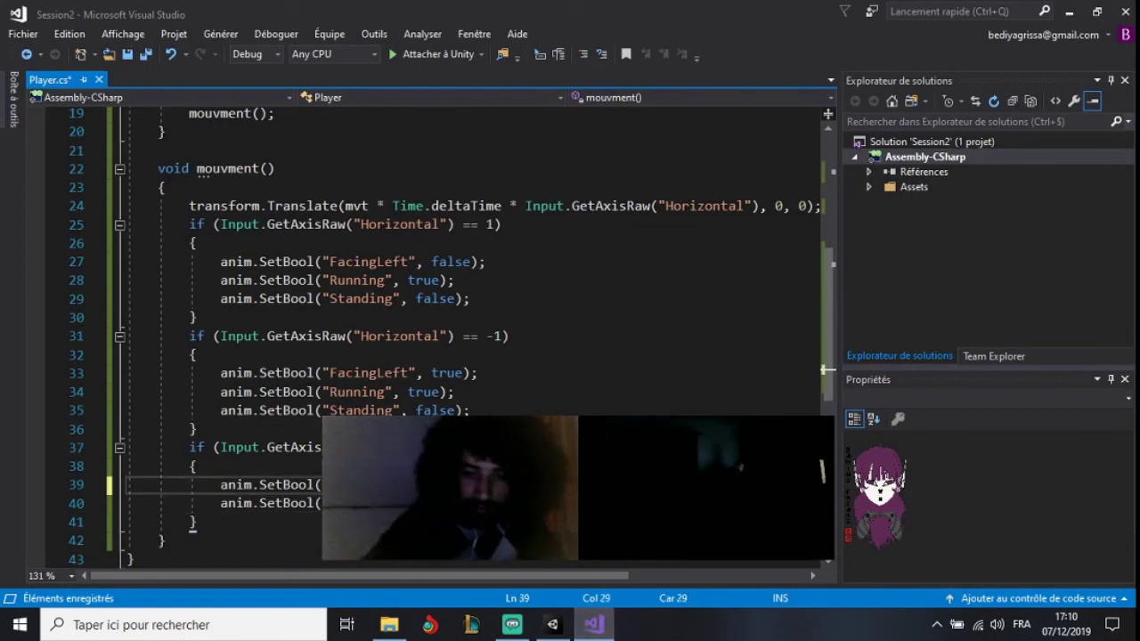
left_click(553, 624)
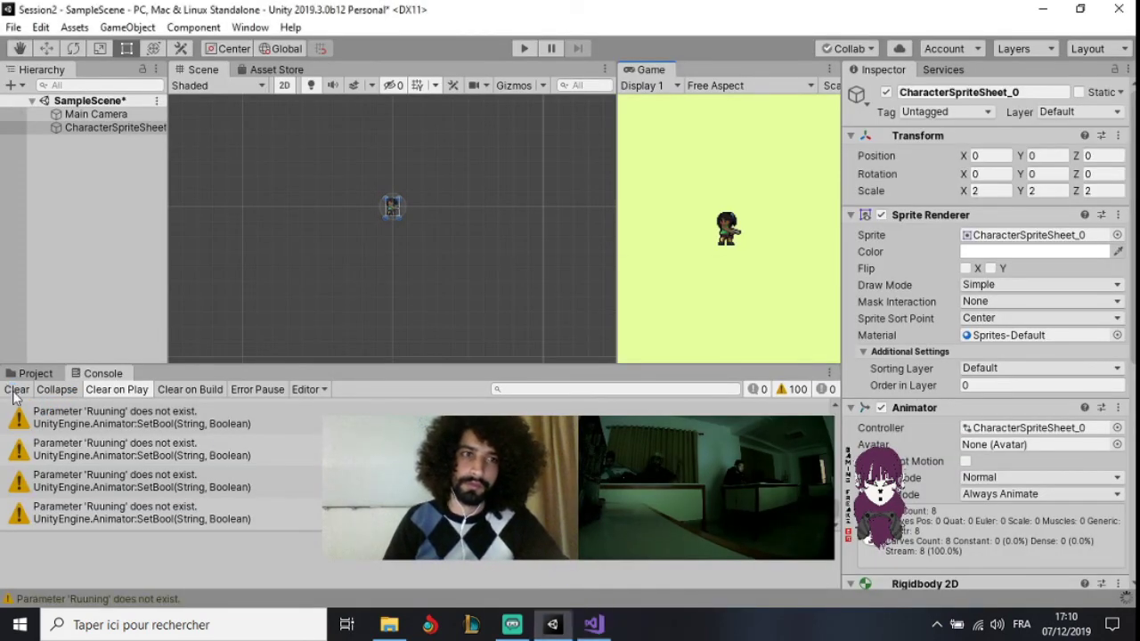
Clear the Console, play-test the character running right and left, then return to Player.cs
left_click(16, 390)
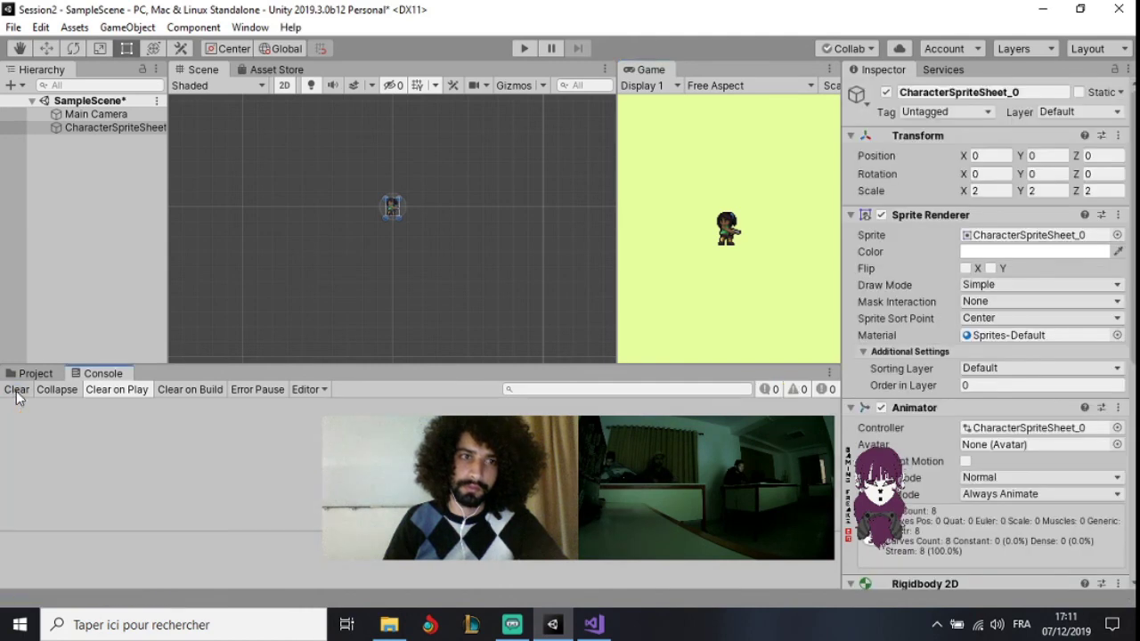
left_click(520, 48)
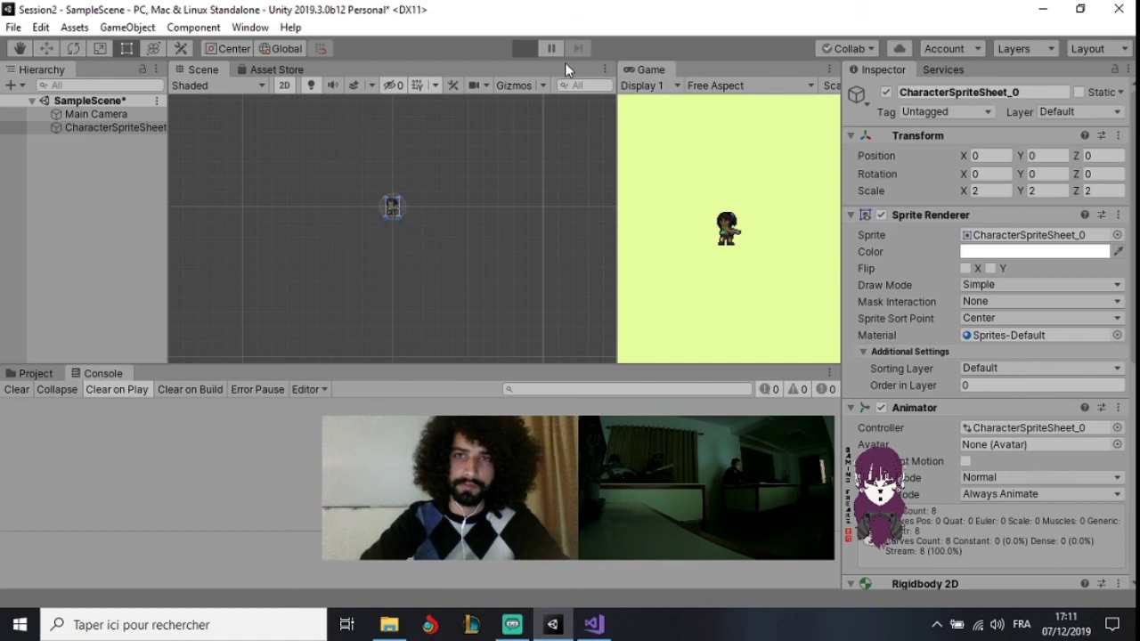
key("Right")
key("Left")
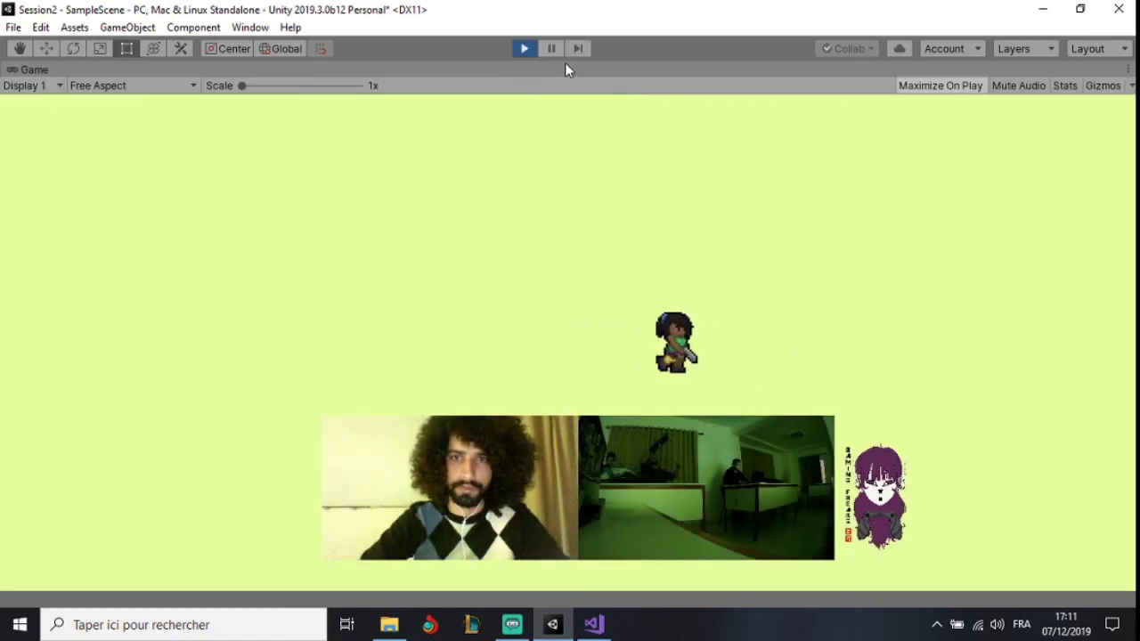
key("Right")
key("Left")
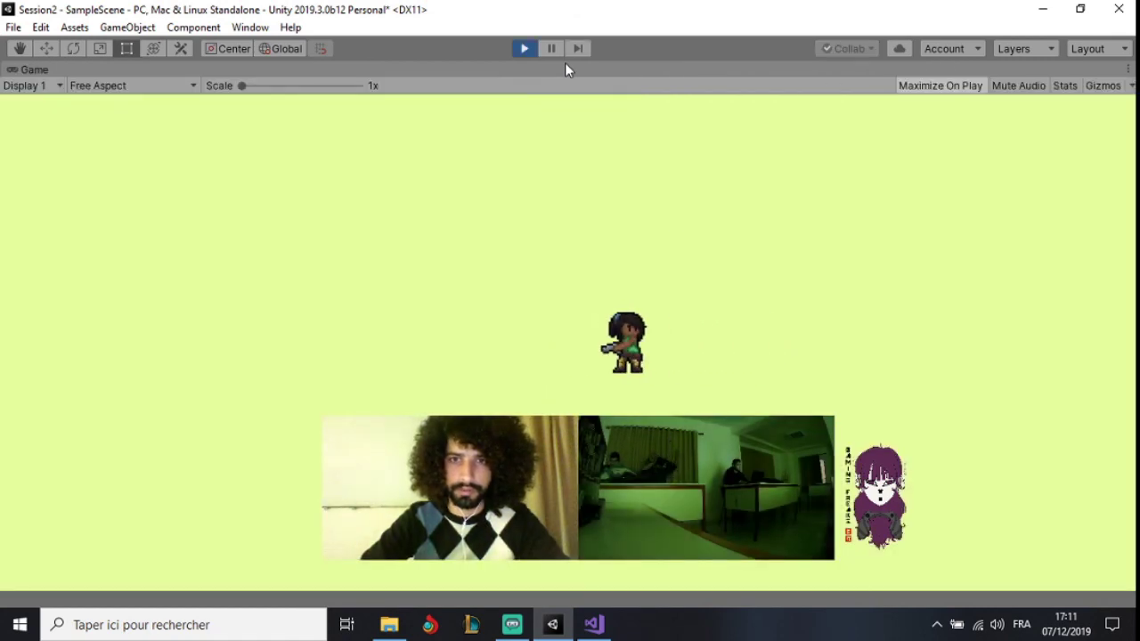
key("Right")
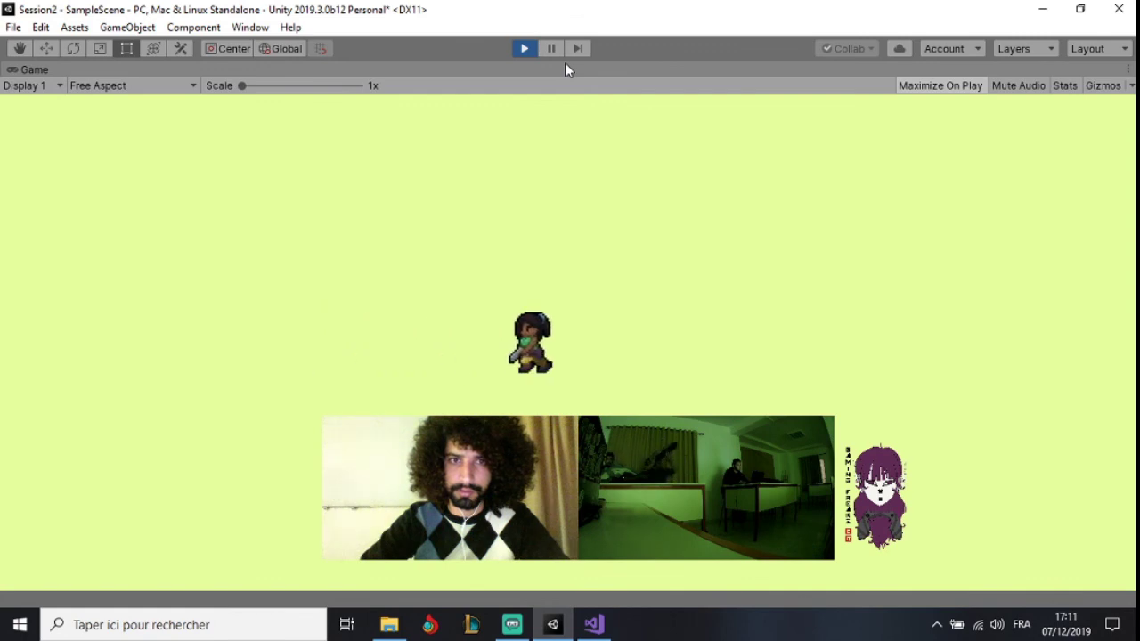
key("Right")
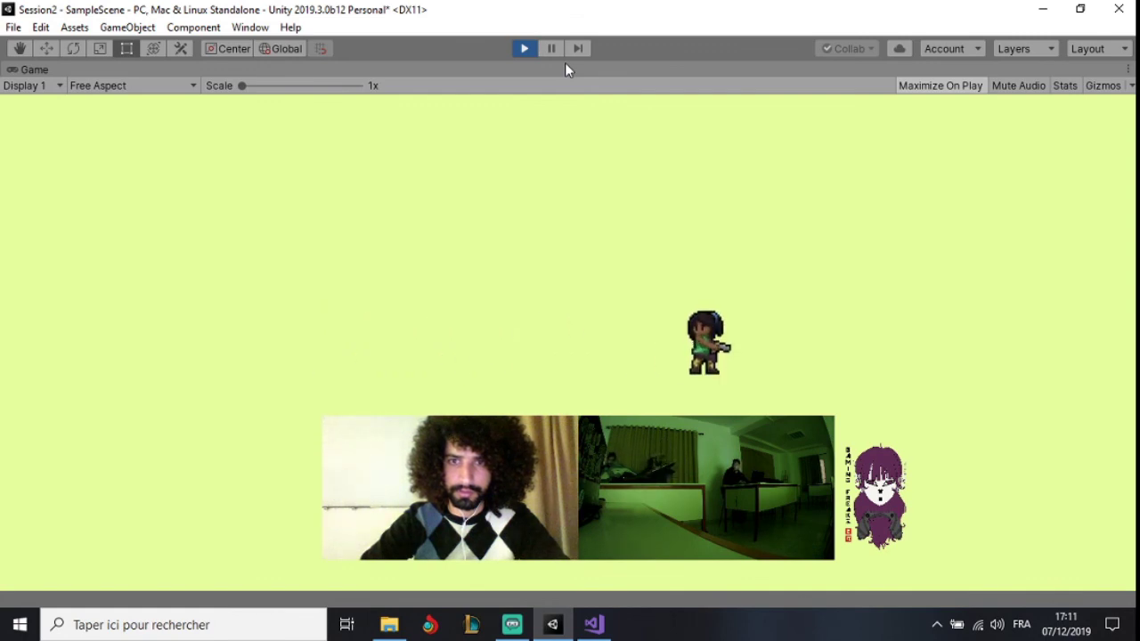
key("Left")
key("Right")
key("Left")
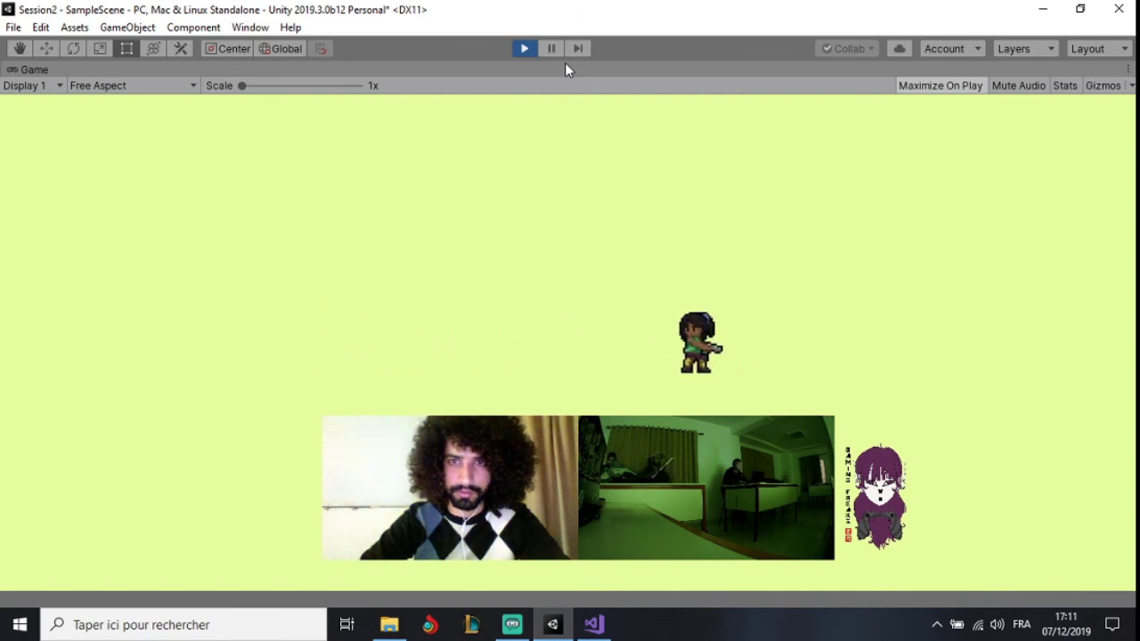
key("Left")
key("Right")
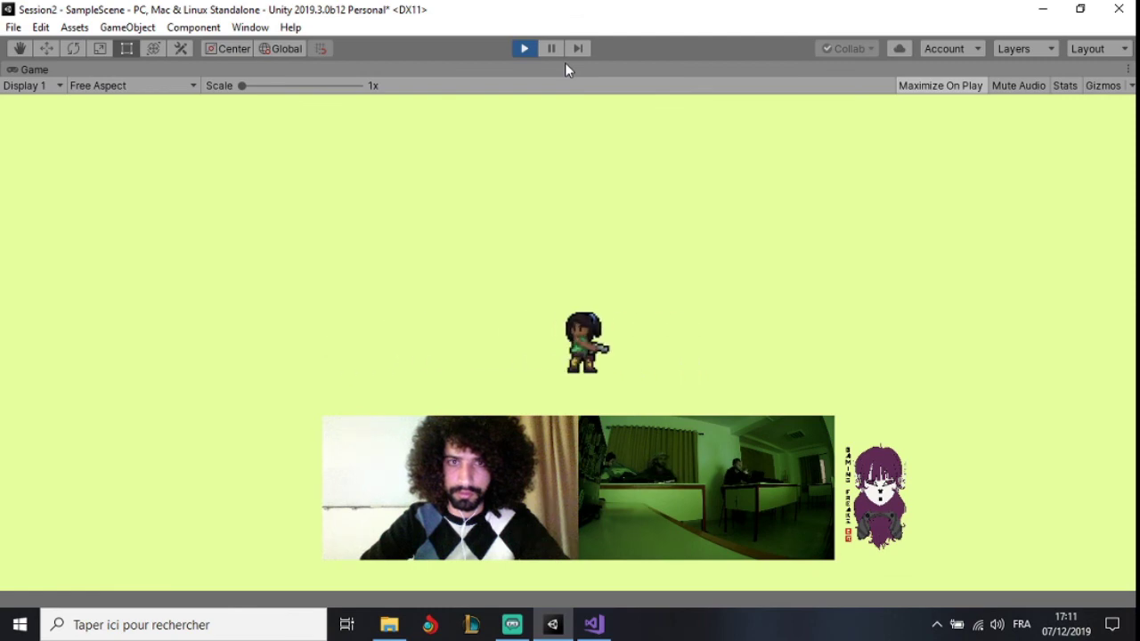
key("alt+Tab")
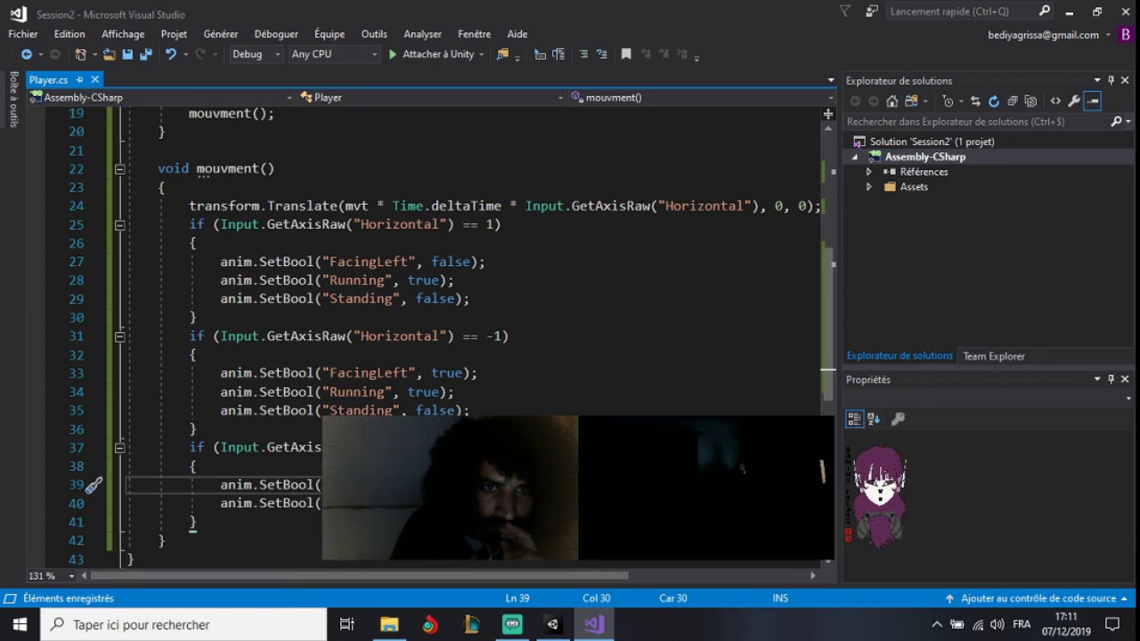
Review the Running and Standing calls on lines 34–35 and the first branch, then bring back Unity
left_click(527, 409)
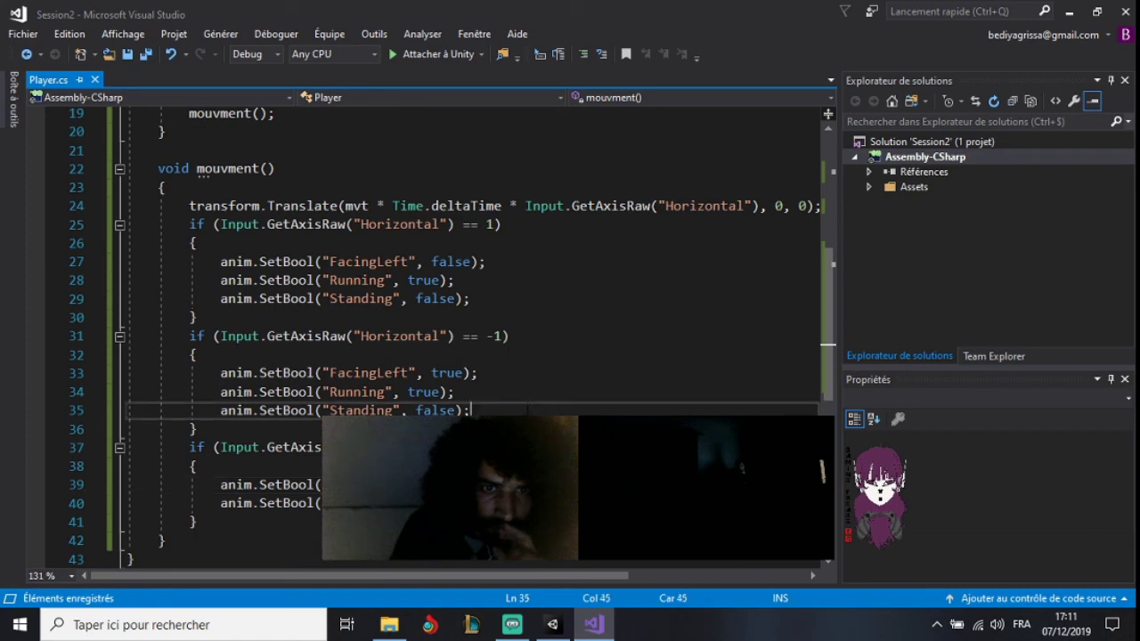
left_click_drag(535, 410, 543, 395)
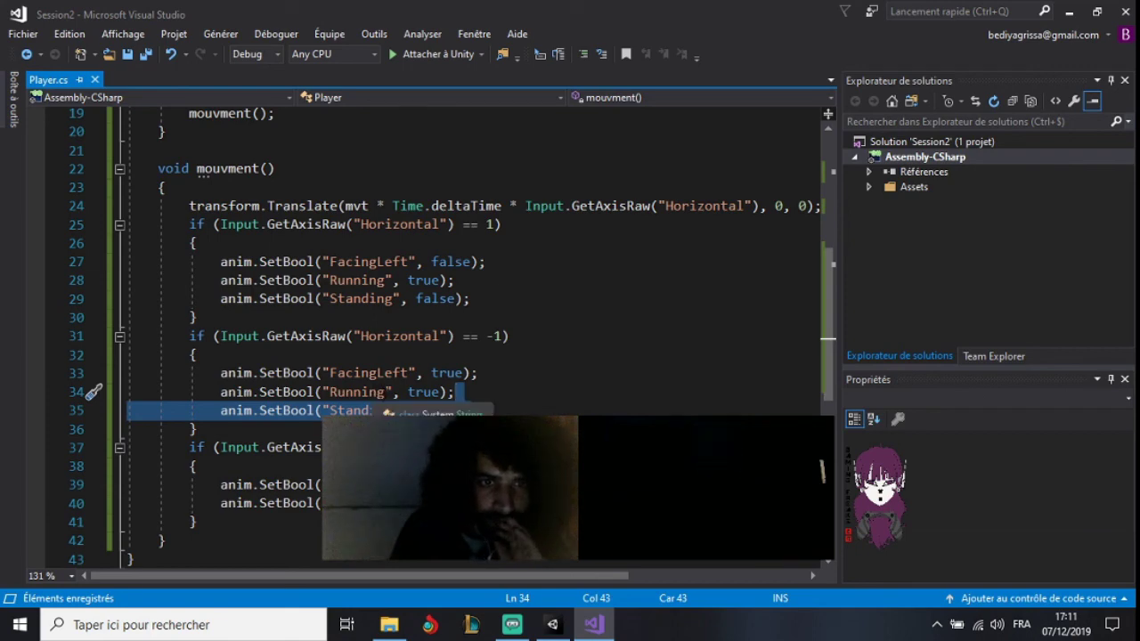
key("Up")
key("Up")
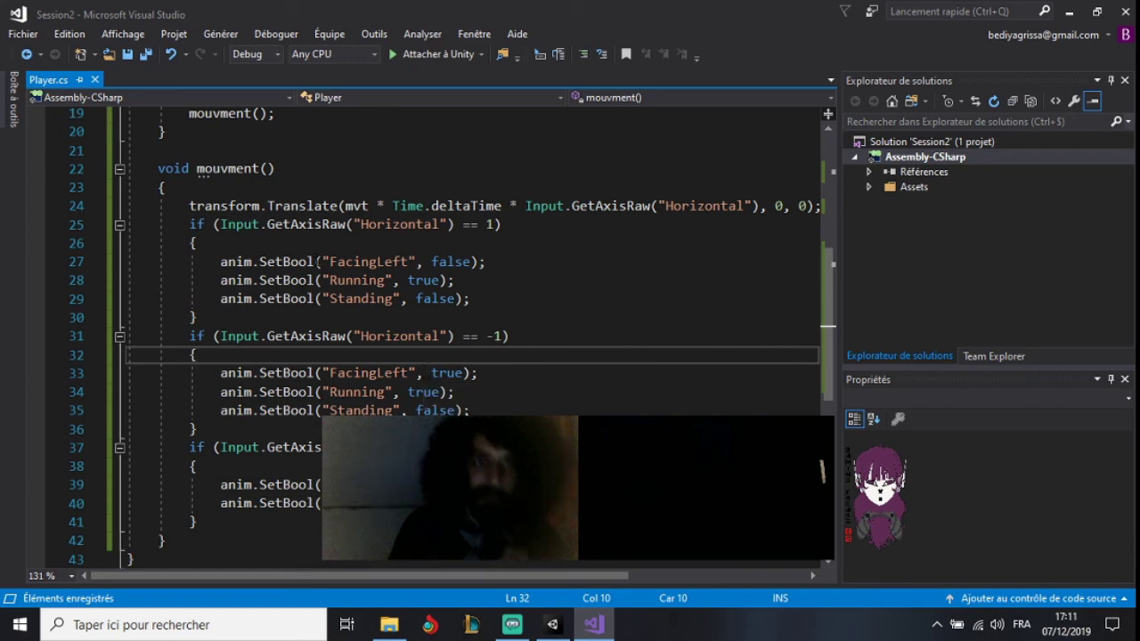
left_click(198, 242)
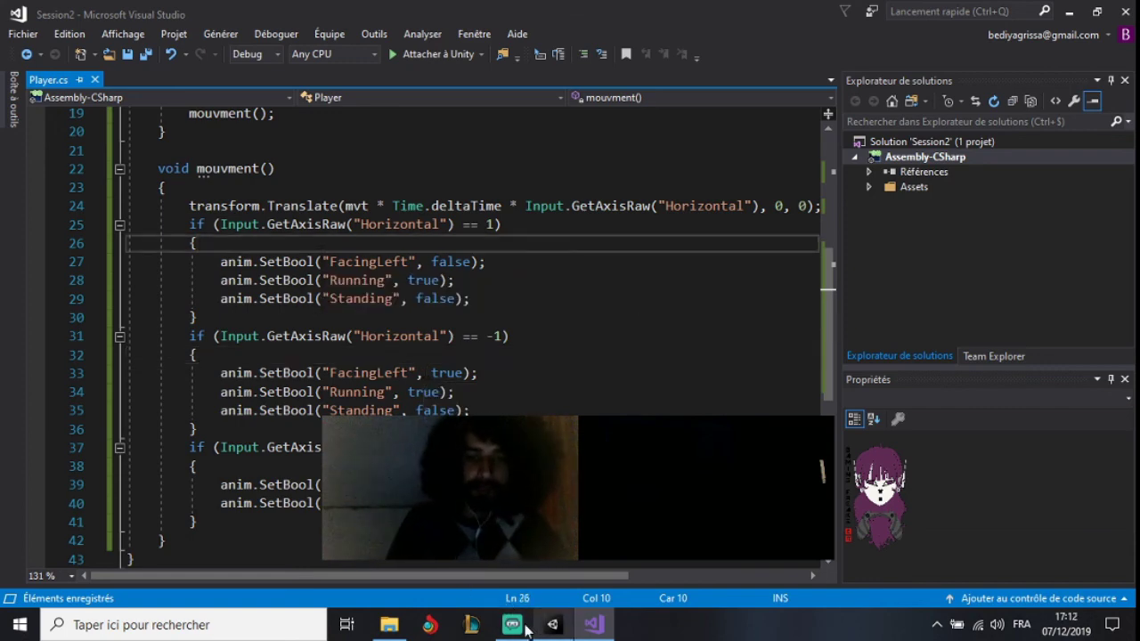
left_click(552, 625)
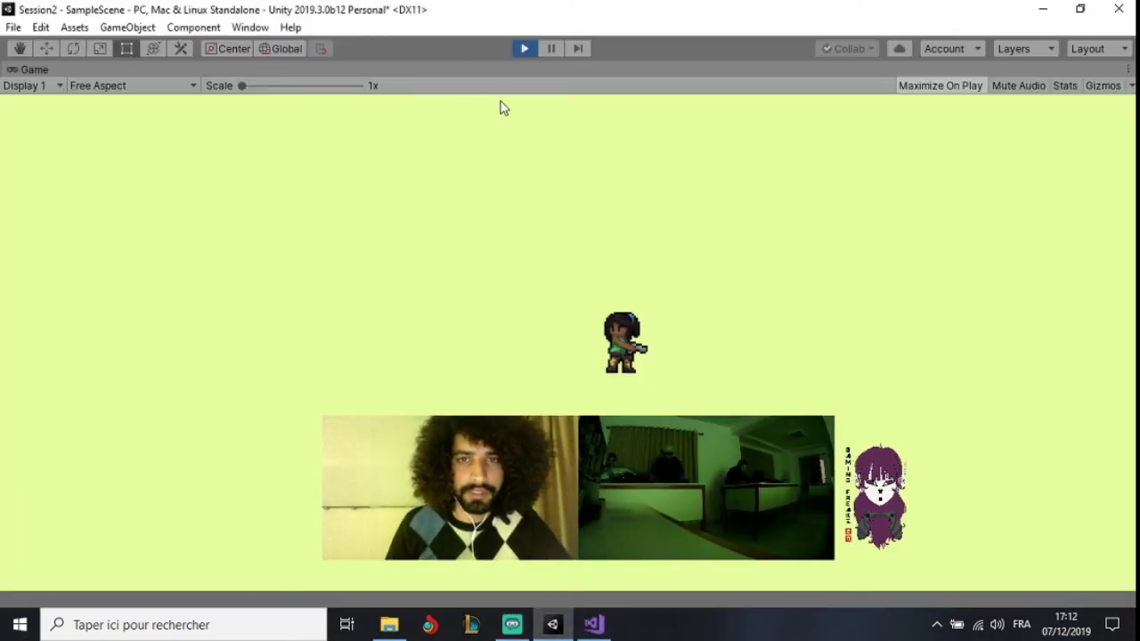
Run the character left and right in the Game view, stop Play mode, and return to Visual Studio
key("Left")
key("Left")
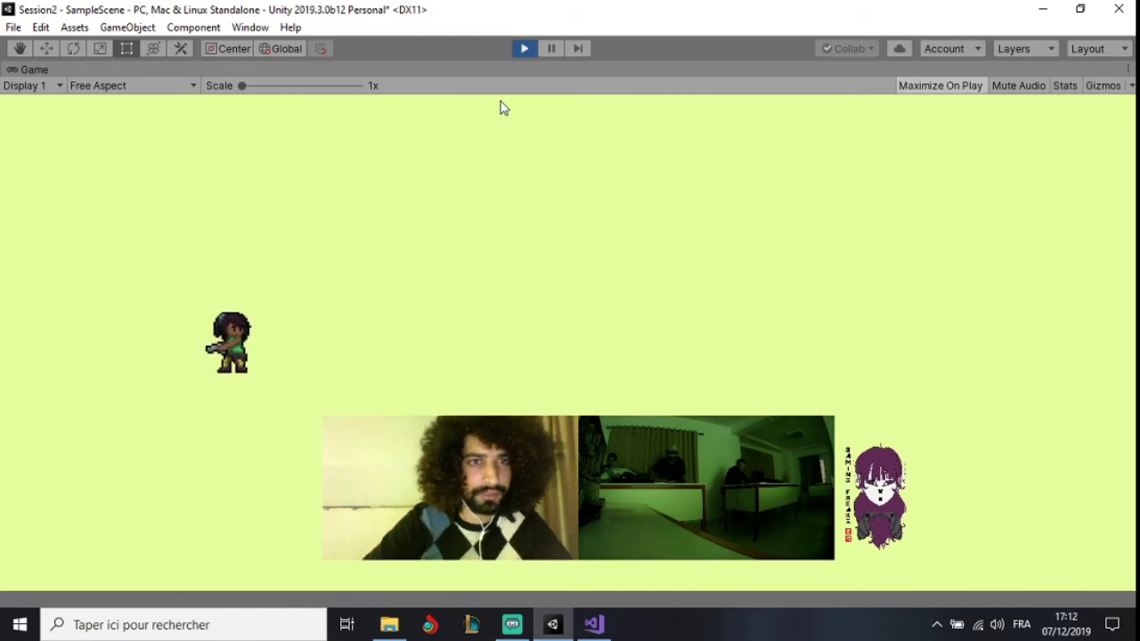
key("Right")
key("Left")
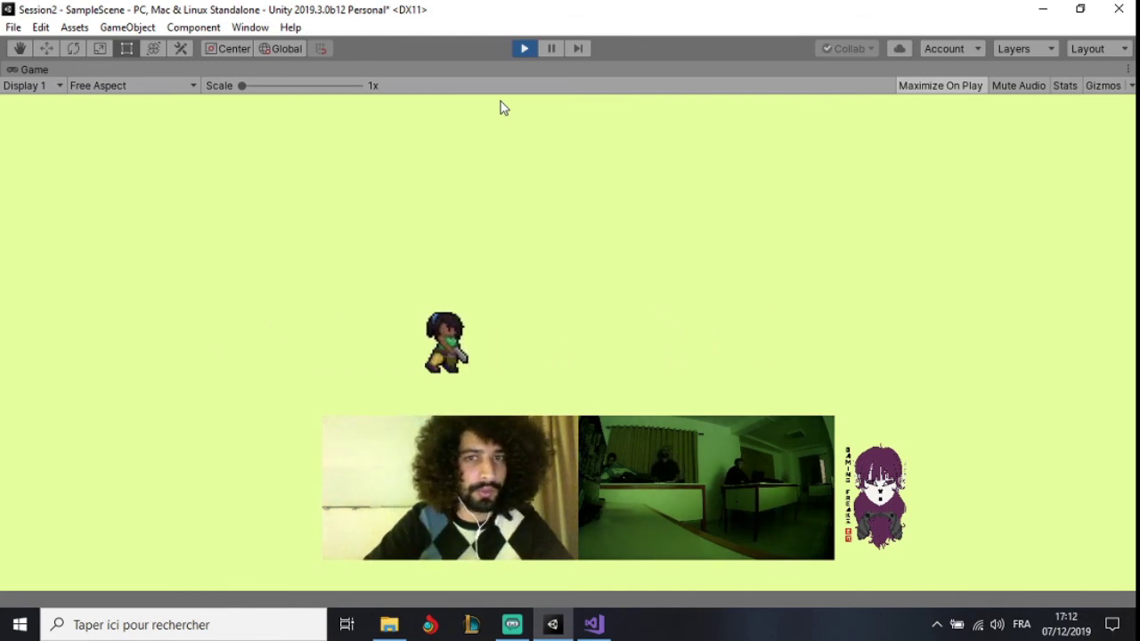
key("Right")
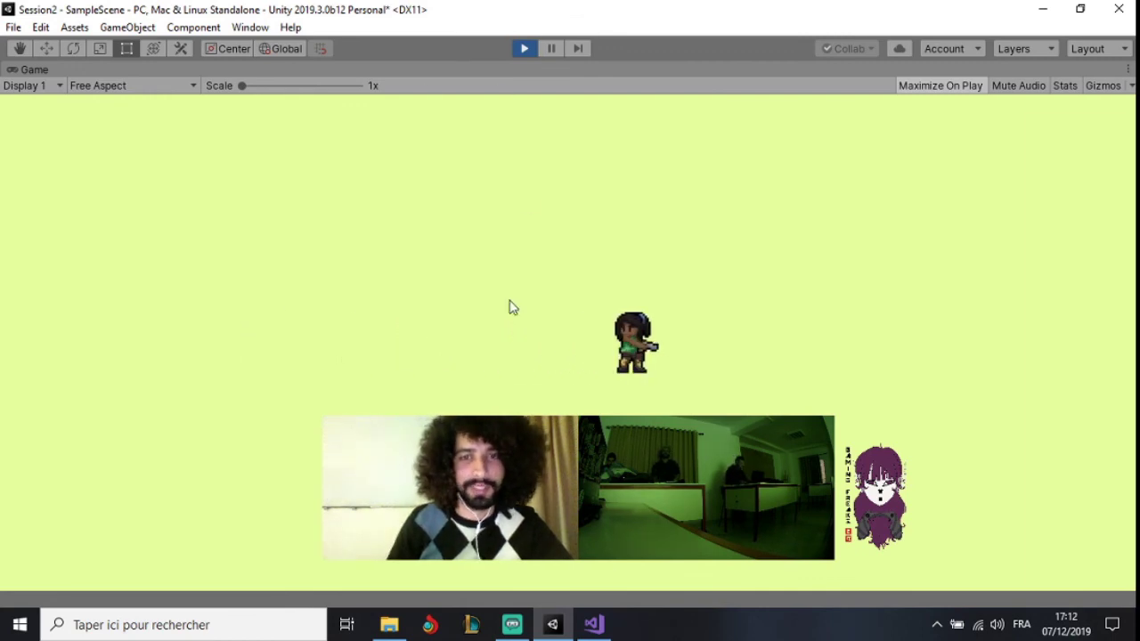
left_click(525, 48)
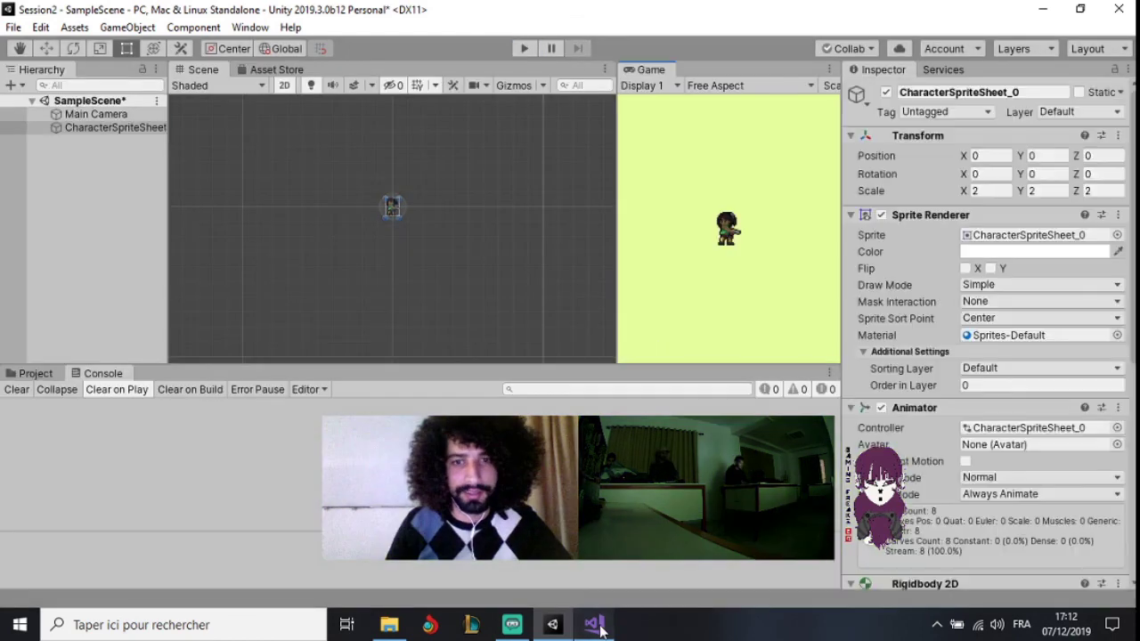
left_click(594, 624)
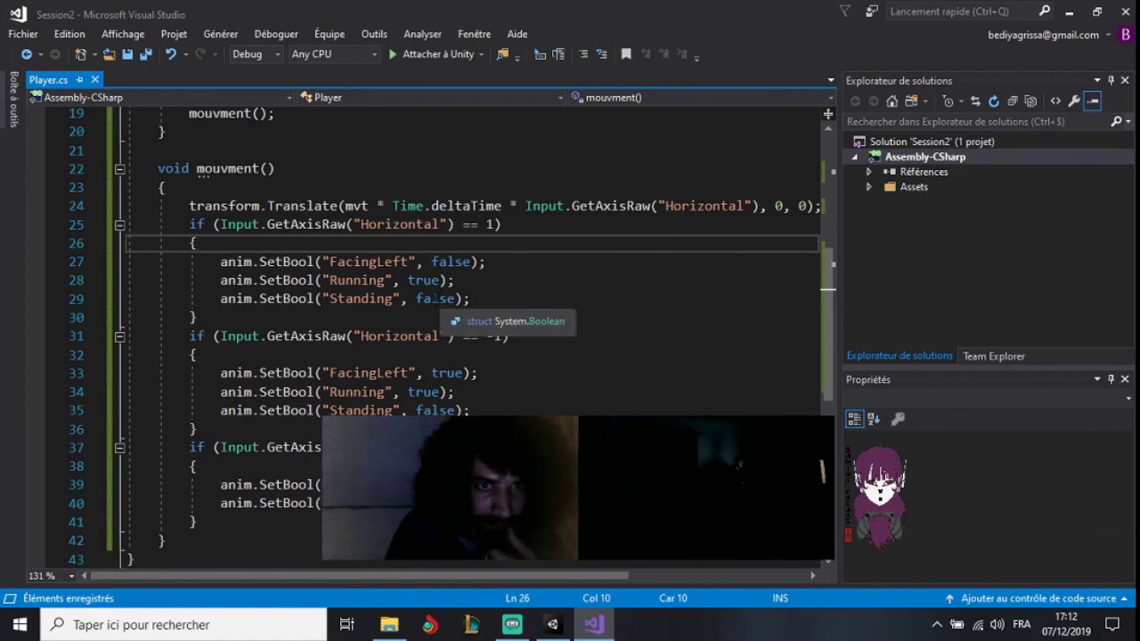
Cut each Standing SetBool line and paste it above Running in both direction blocks, then switch to Unity
left_click_drag(508, 297, 506, 290)
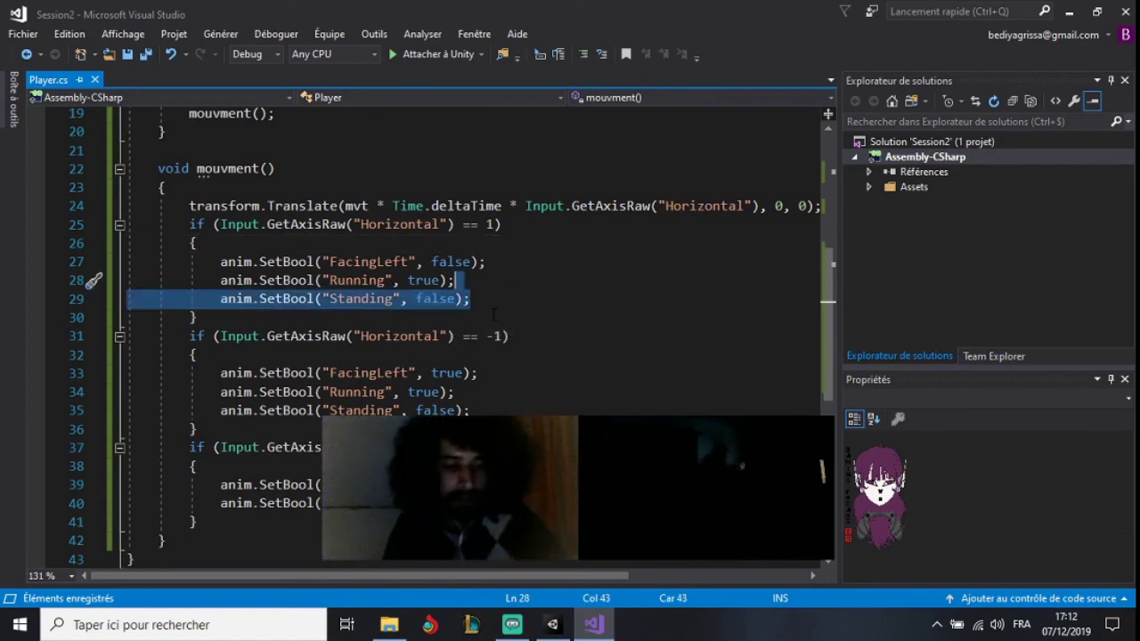
key("ctrl+x")
left_click(497, 262)
key("ctrl+v")
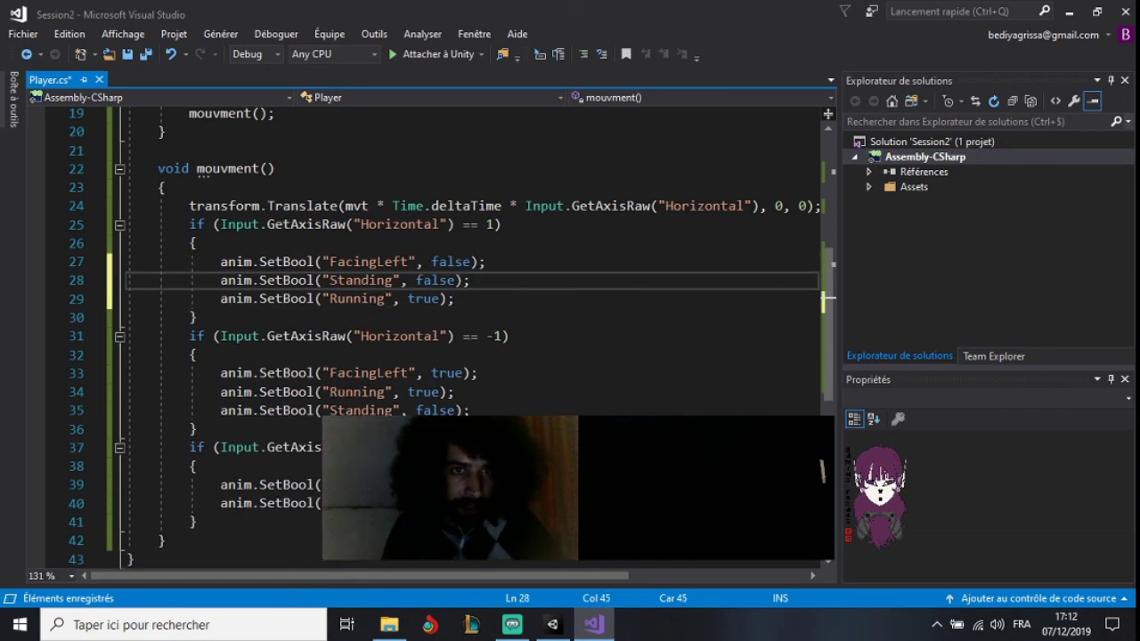
left_click_drag(508, 411, 517, 396)
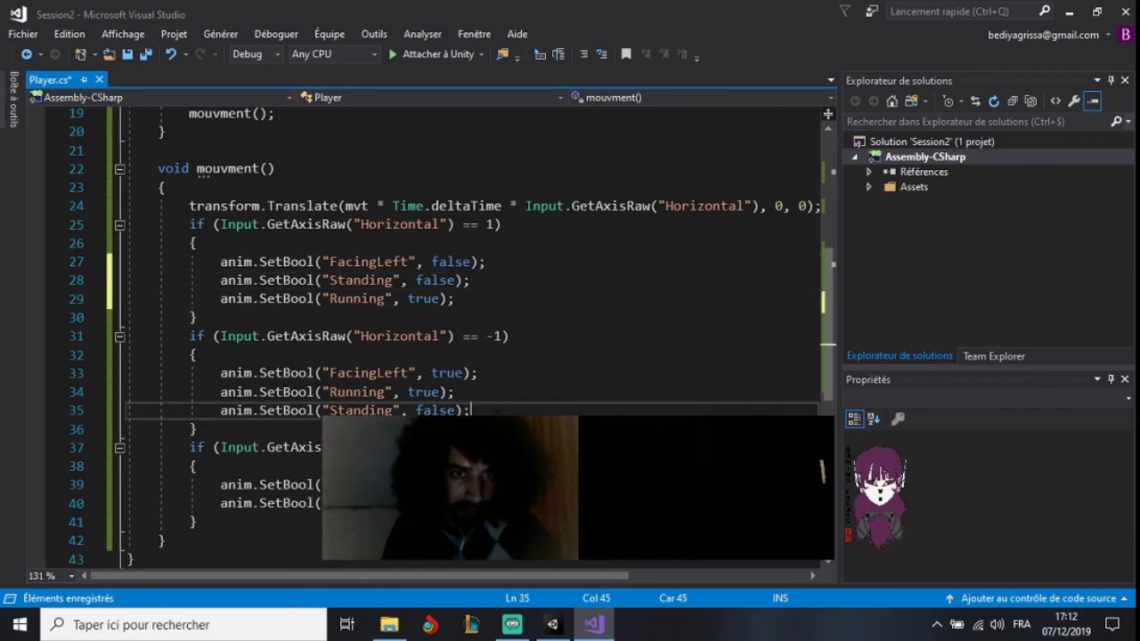
key("ctrl+x")
left_click(516, 373)
key("ctrl+v")
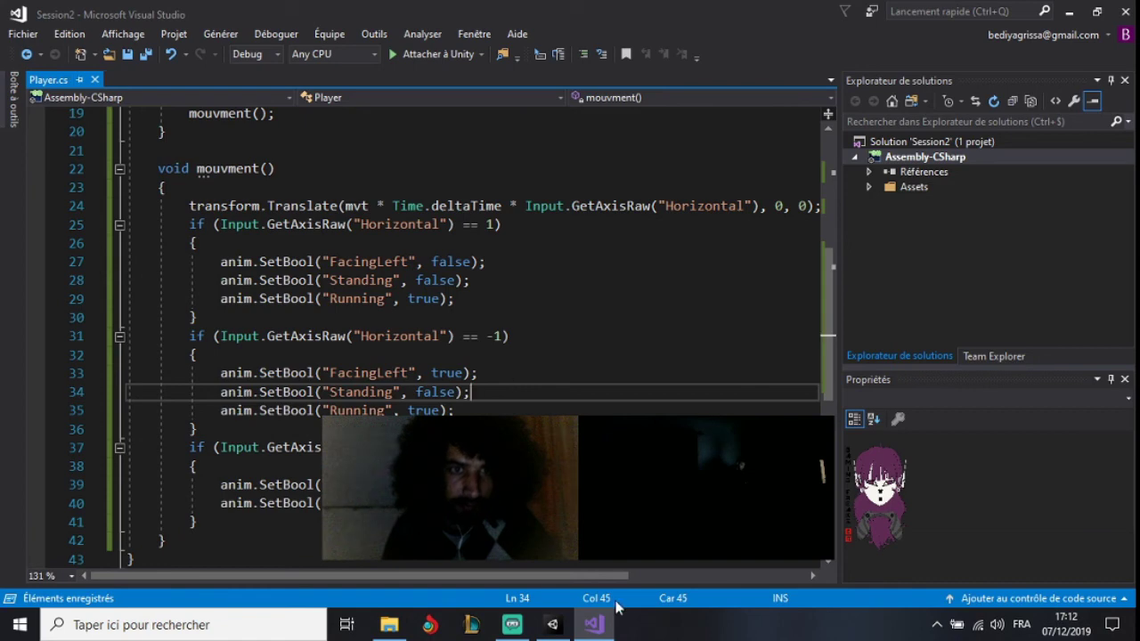
left_click(552, 624)
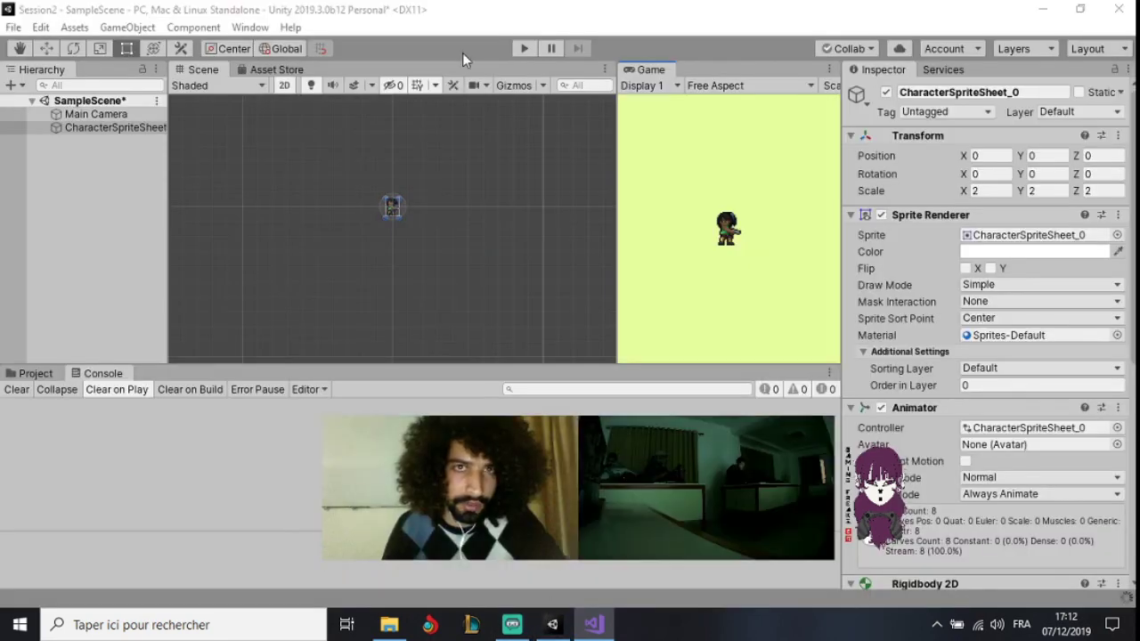
left_click(524, 51)
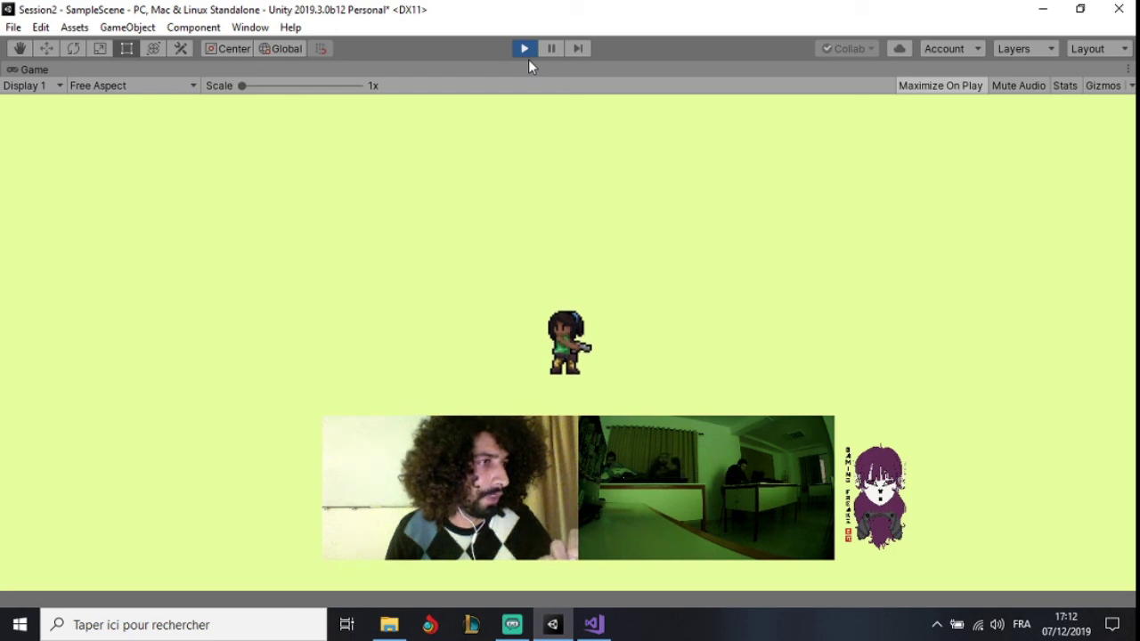
key("Right")
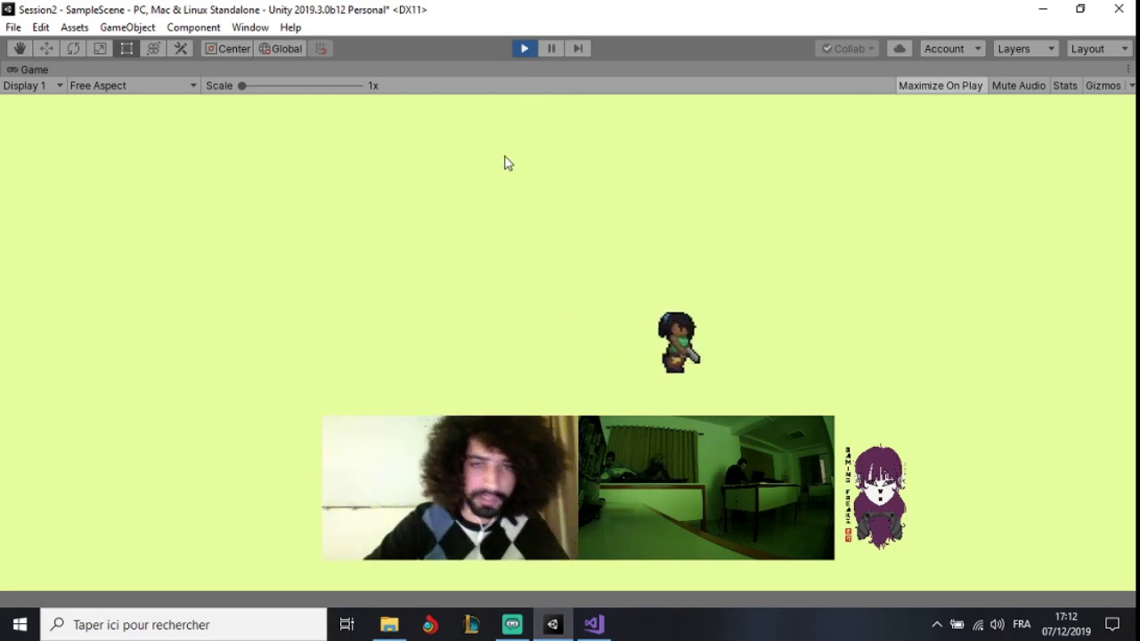
key("Left")
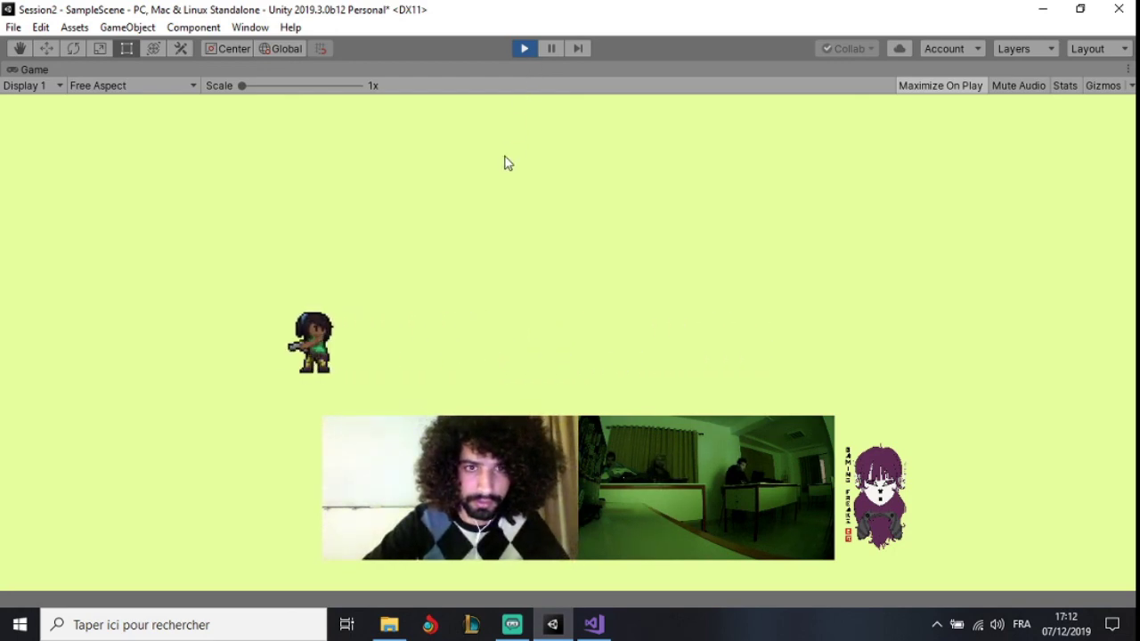
key("Right")
key("Left")
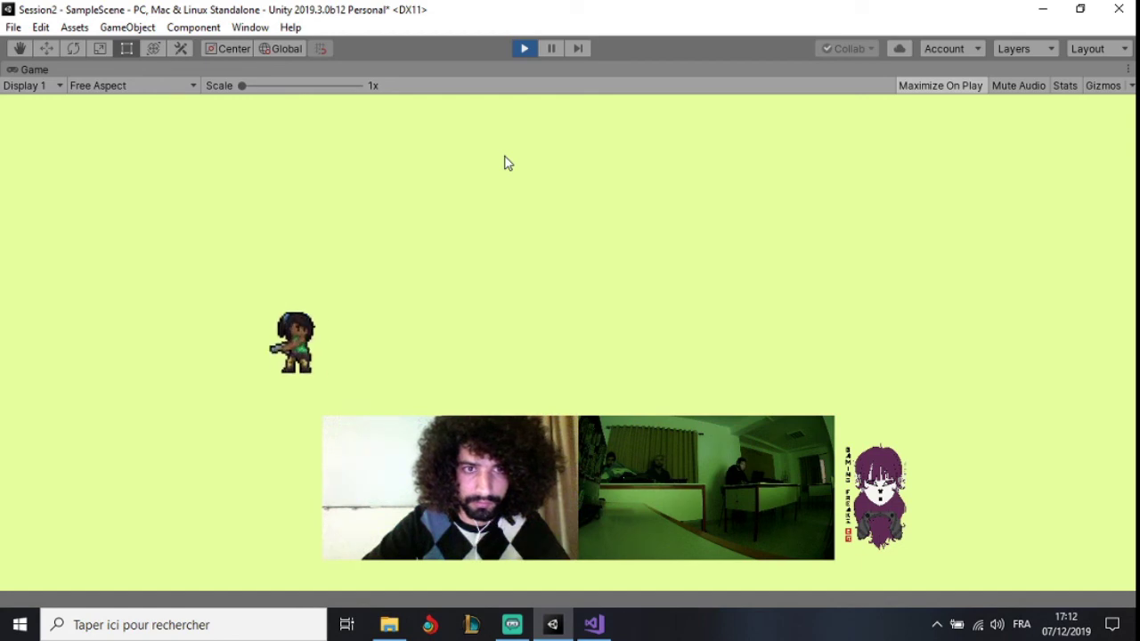
key("Right")
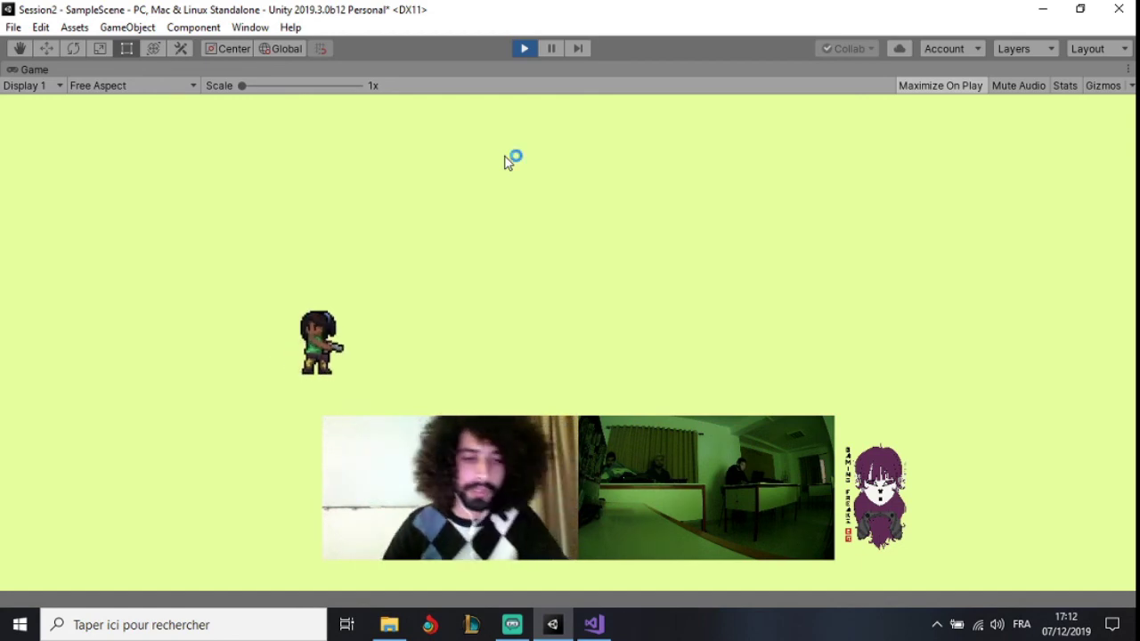
left_click(522, 49)
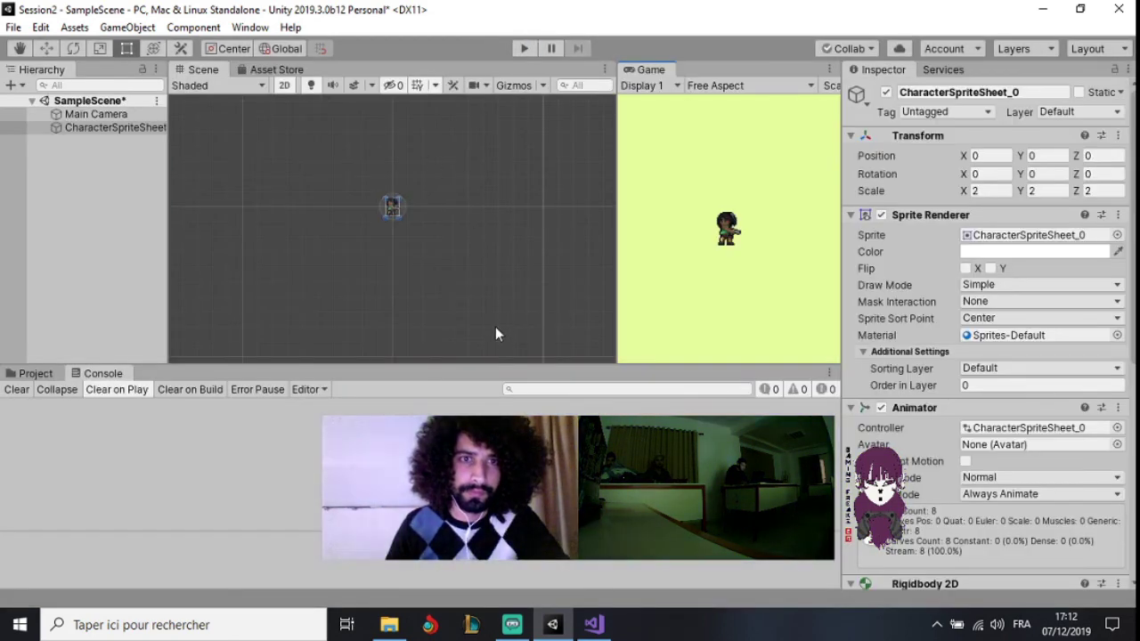
Bring Player.cs back and review the SetBool calls in the second and third if-blocks
left_click(594, 624)
left_click(497, 448)
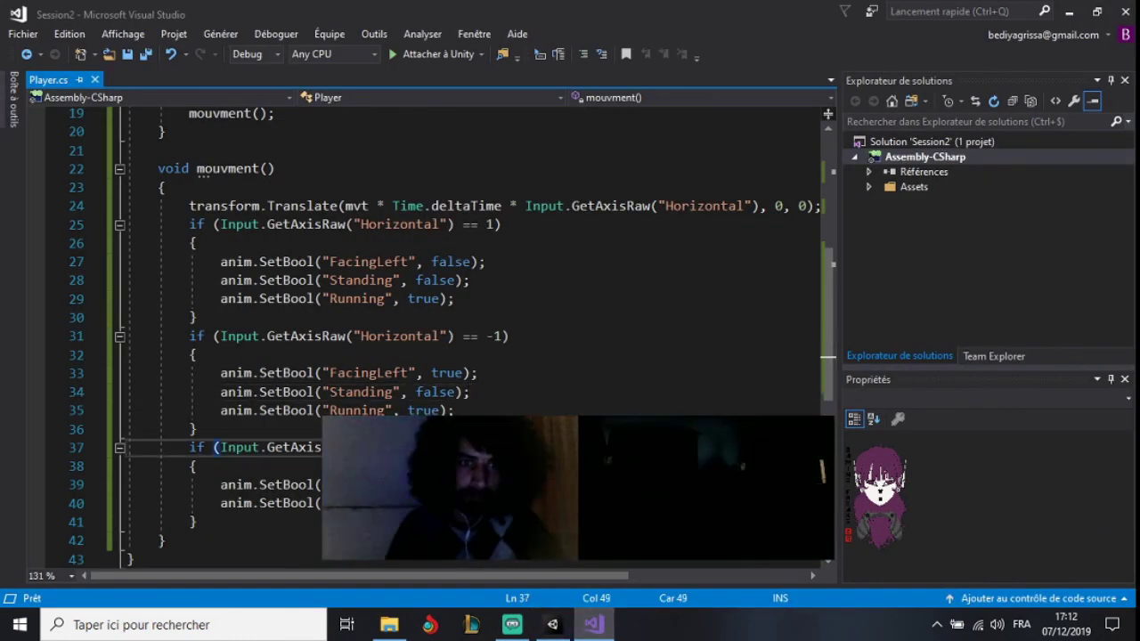
left_click(435, 411)
left_click(435, 503)
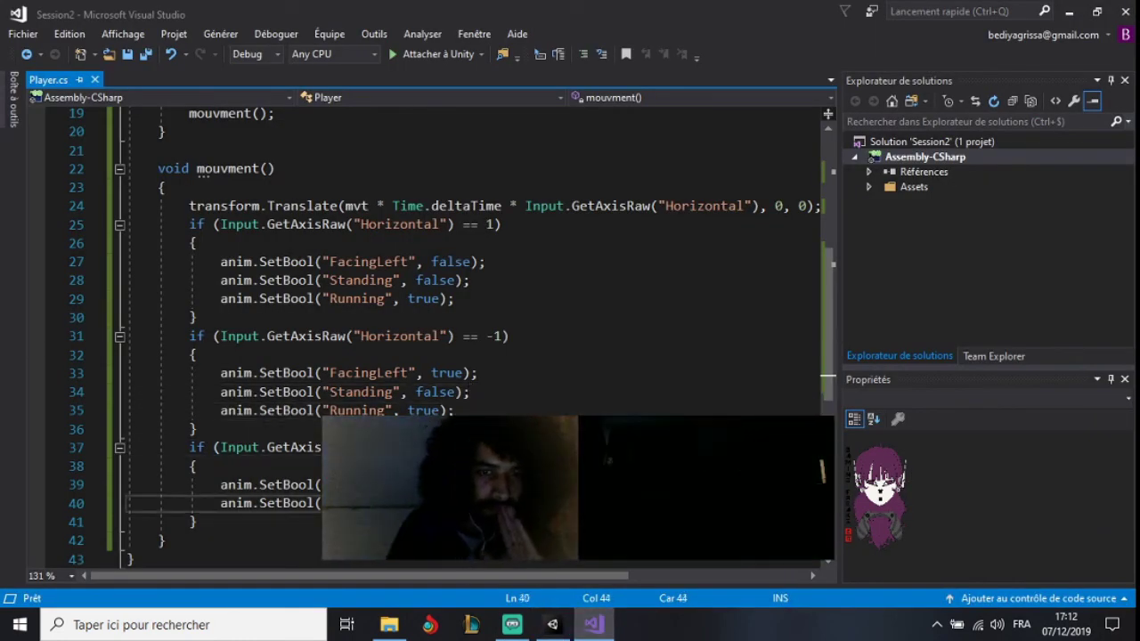
left_click(454, 410)
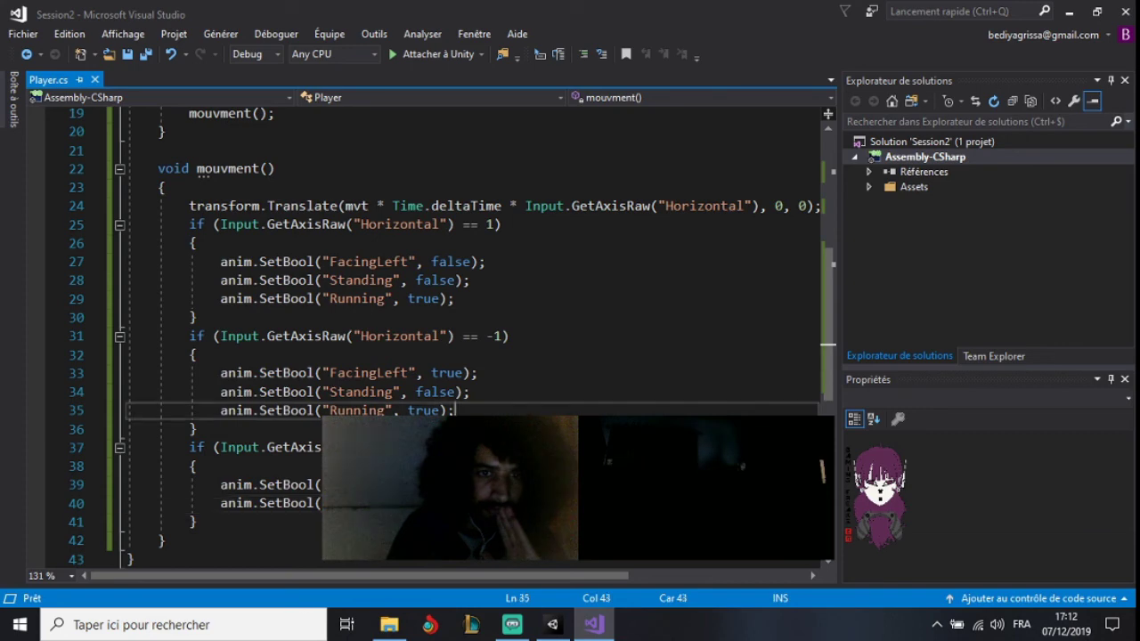
left_click(512, 372)
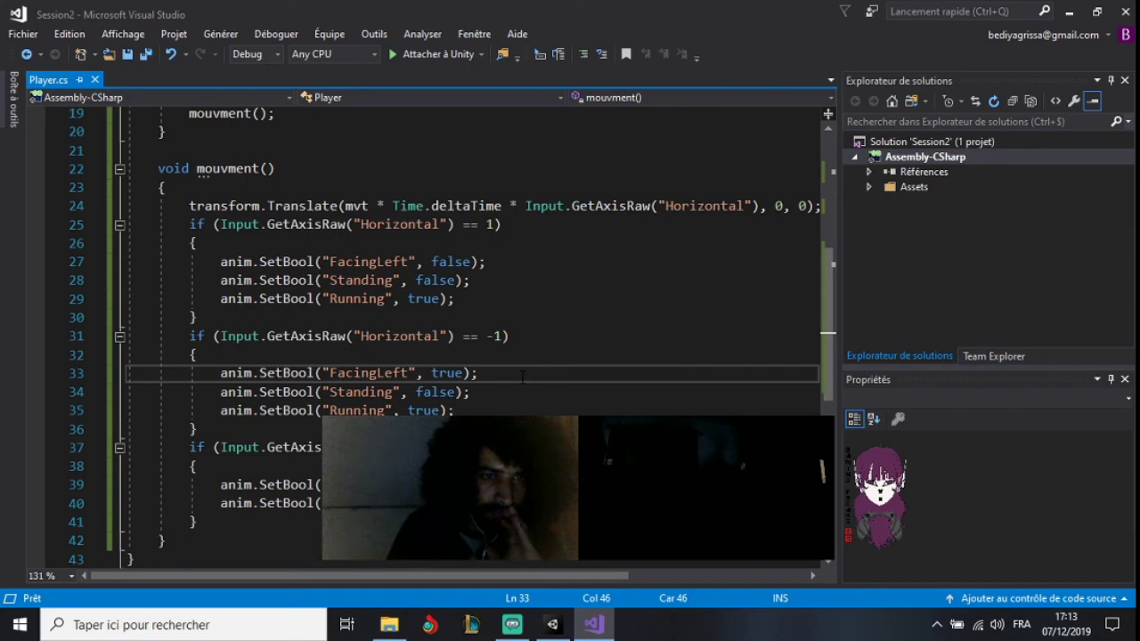
left_click(258, 542)
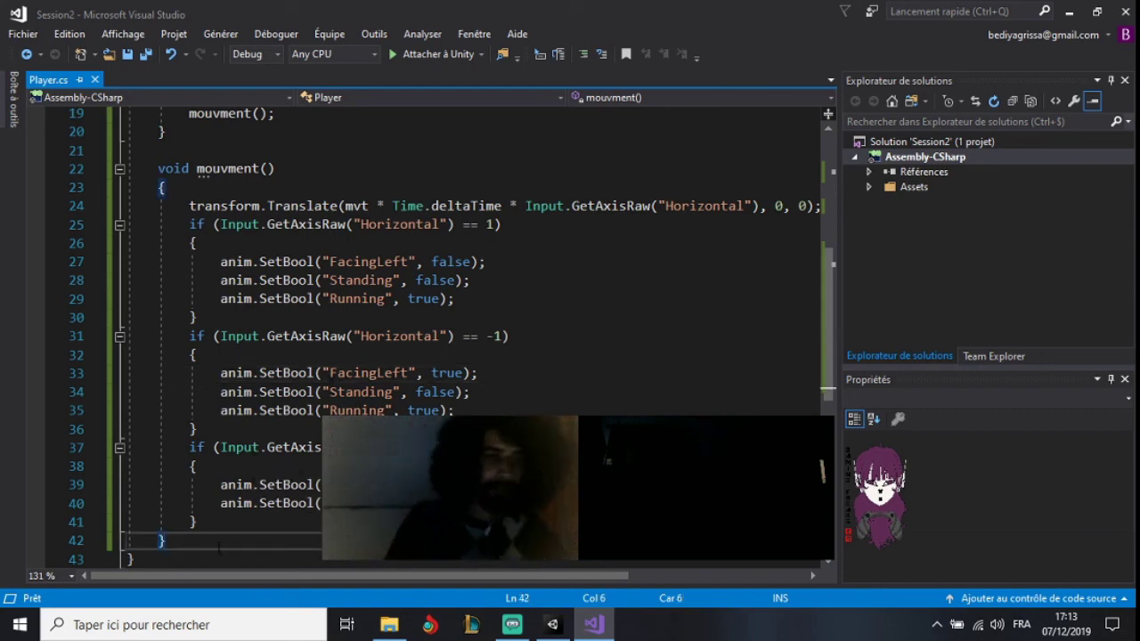
Start a 'void' declaration on a new line below mouvment(), then backspace it to 'vo'
key("Return")
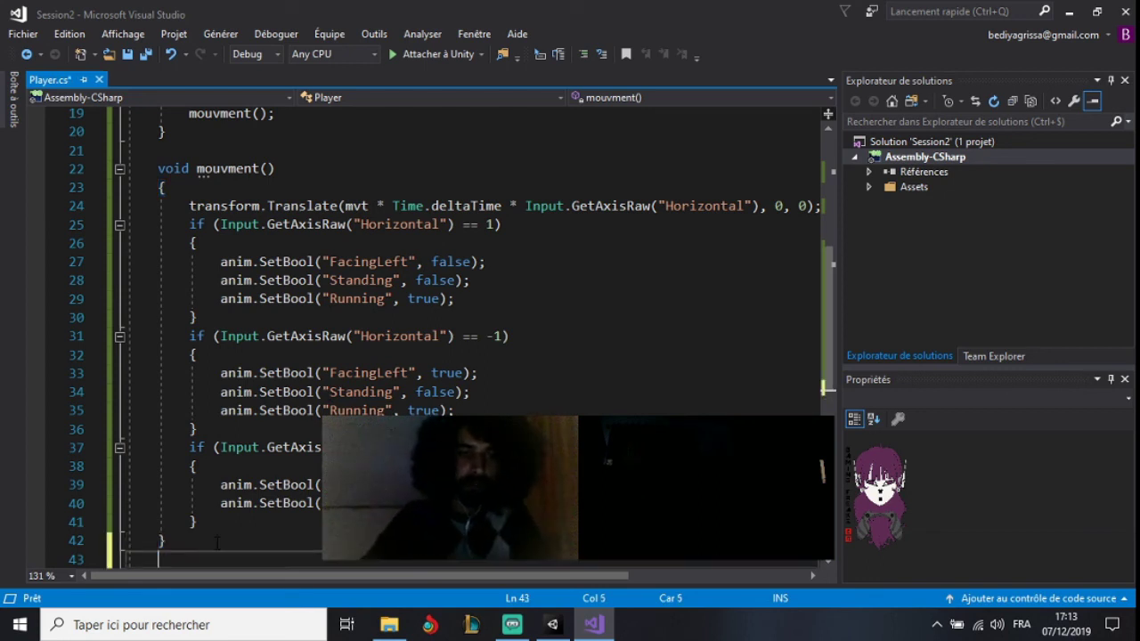
type("void (")
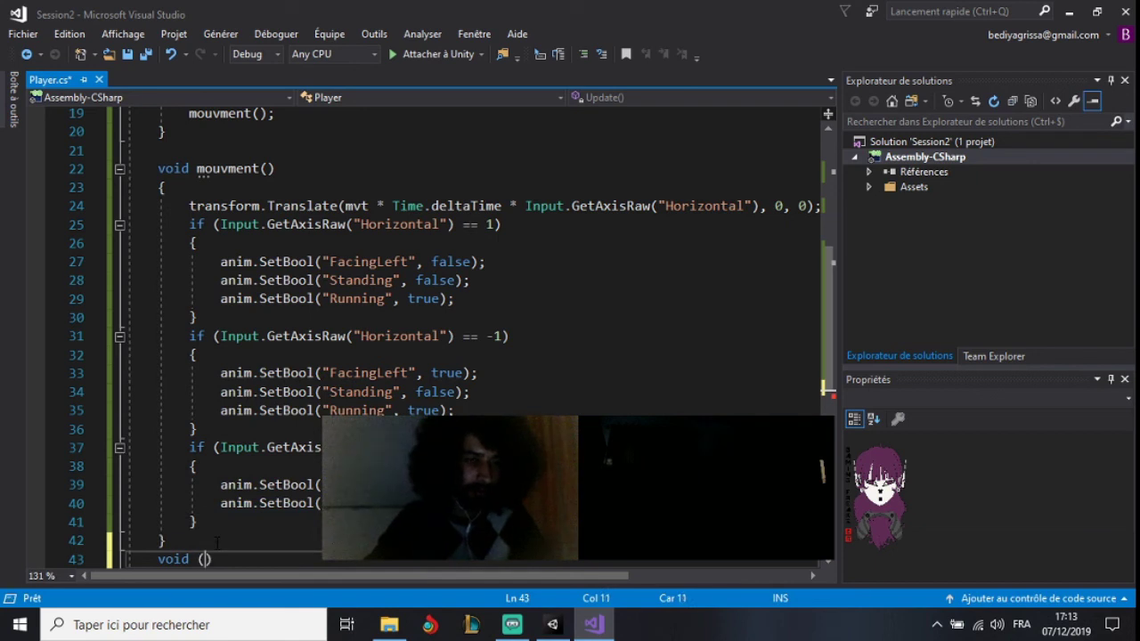
key("BackSpace")
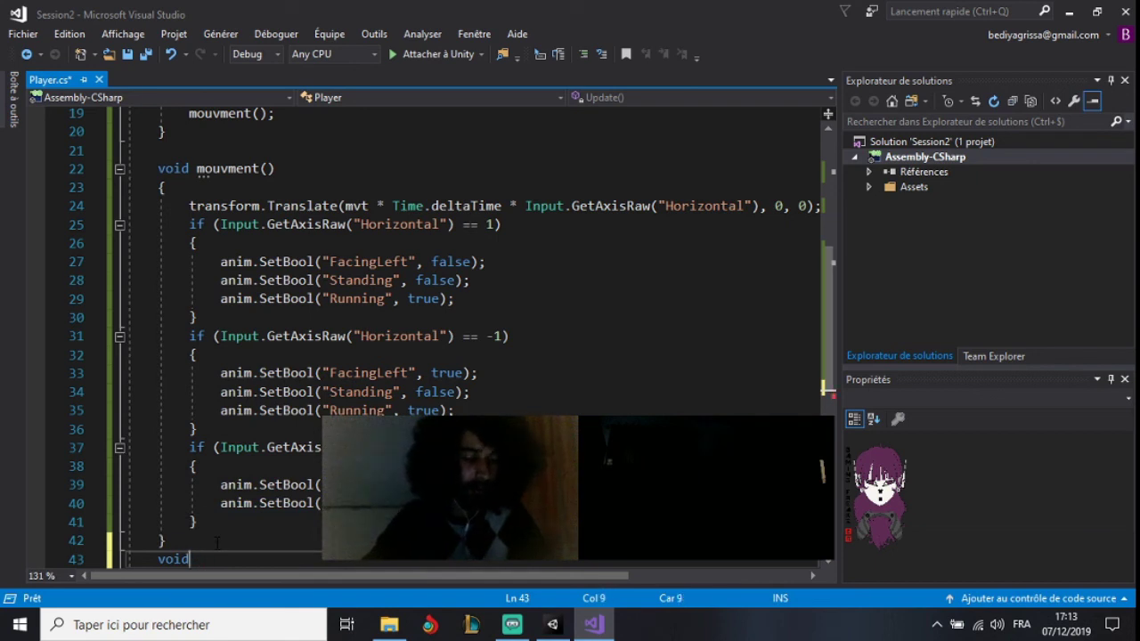
key("BackSpace")
key("BackSpace")
key("BackSpace")
key("BackSpace")
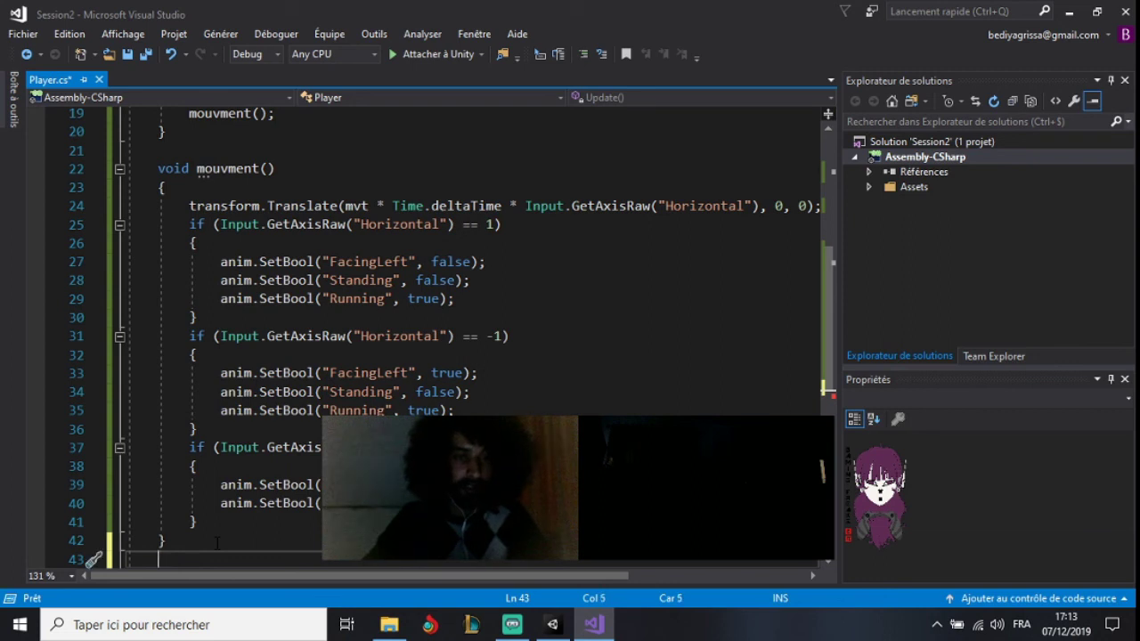
Re-check the third if statement and the second block's Running line
left_click(189, 447)
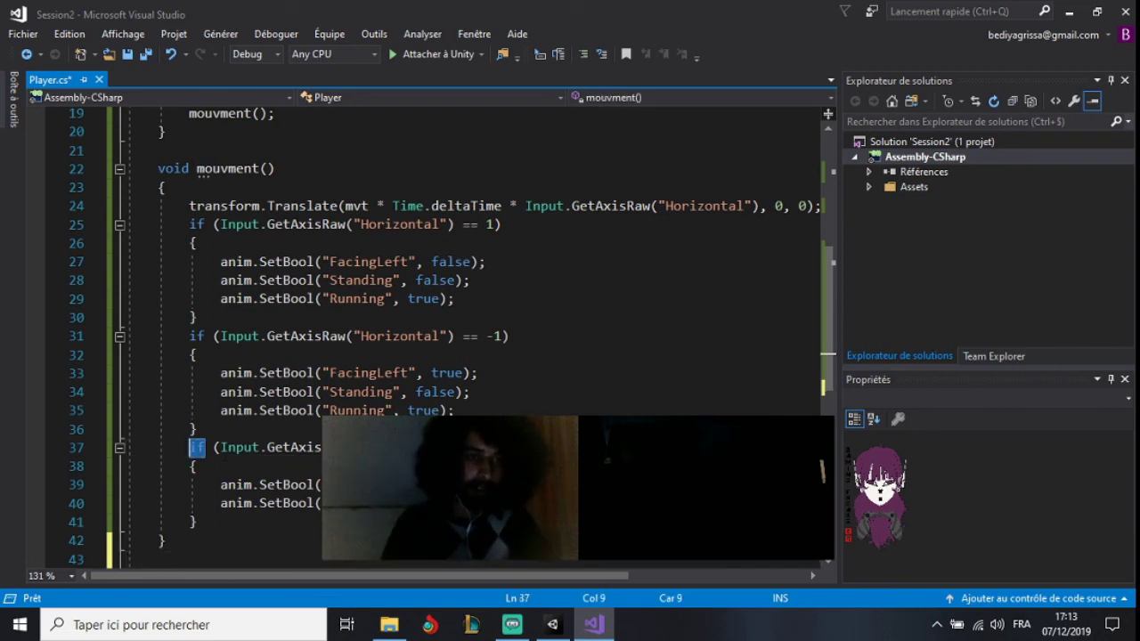
left_click(463, 484)
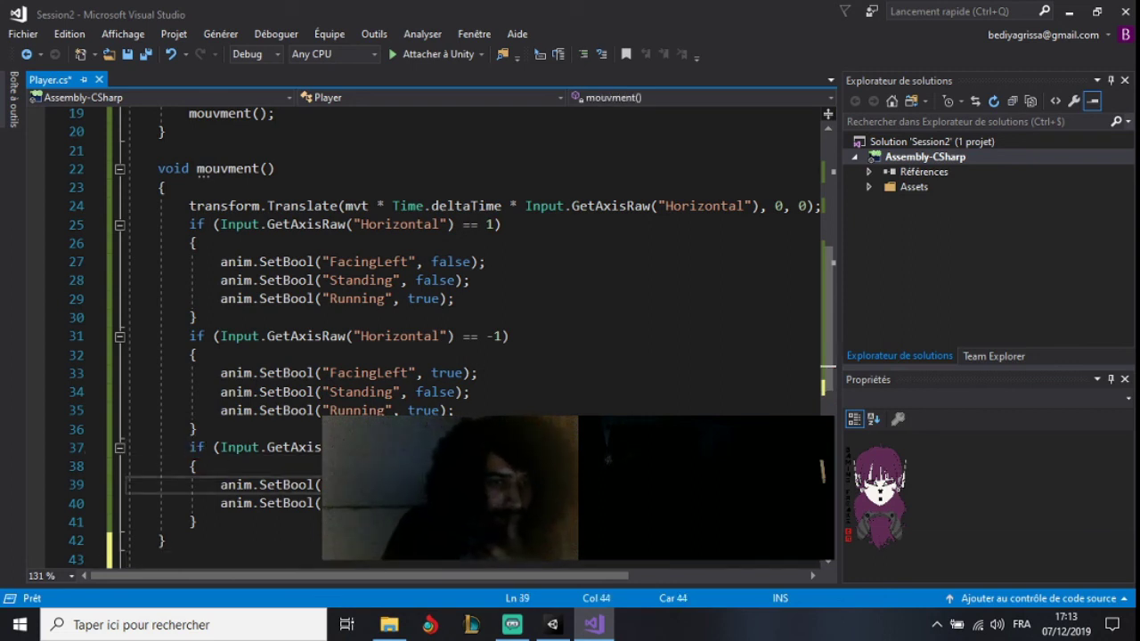
left_click(510, 408)
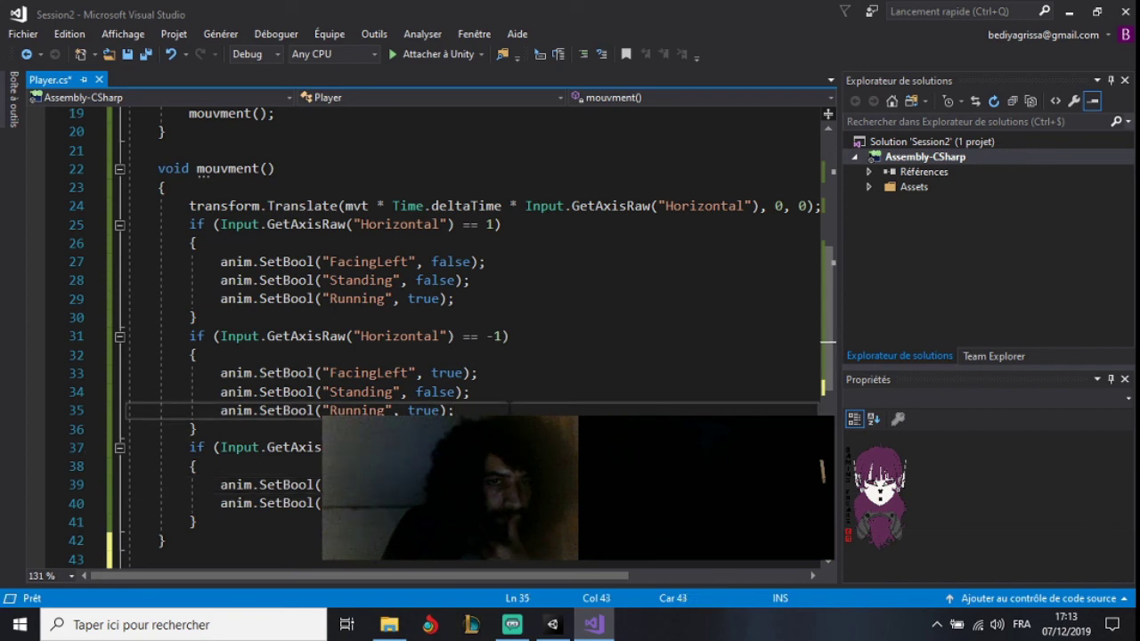
key("Down")
key("Down")
key("Down")
Discard the unfinished declaration, restore the original SetBool line order, and save Player.cs
type("vo")
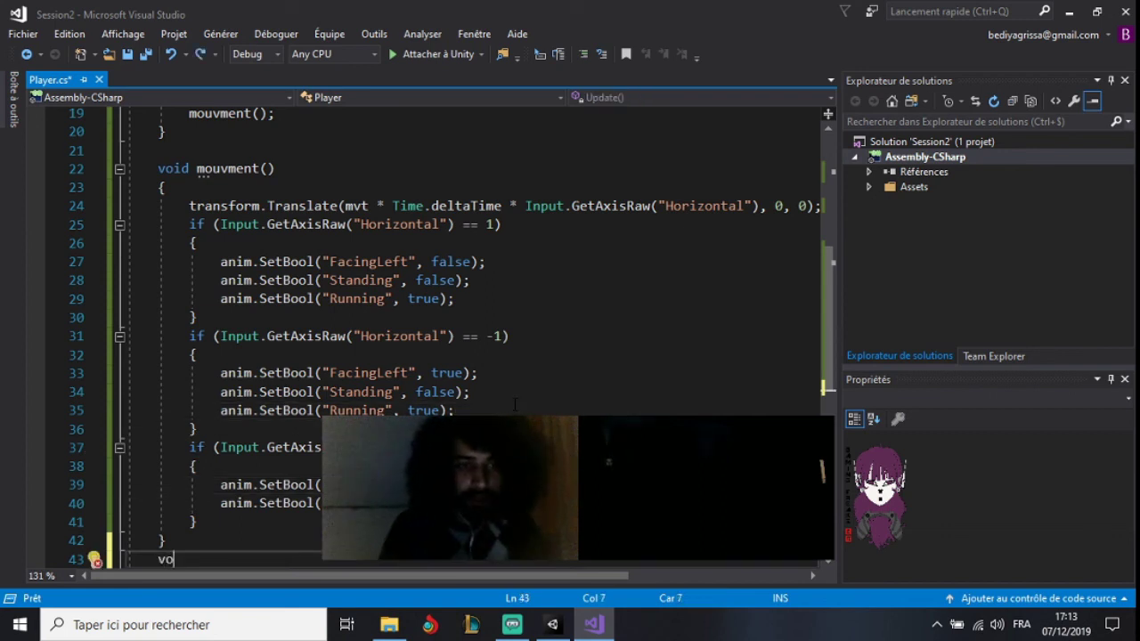
type("id")
key("BackSpace")
key("BackSpace")
key("BackSpace")
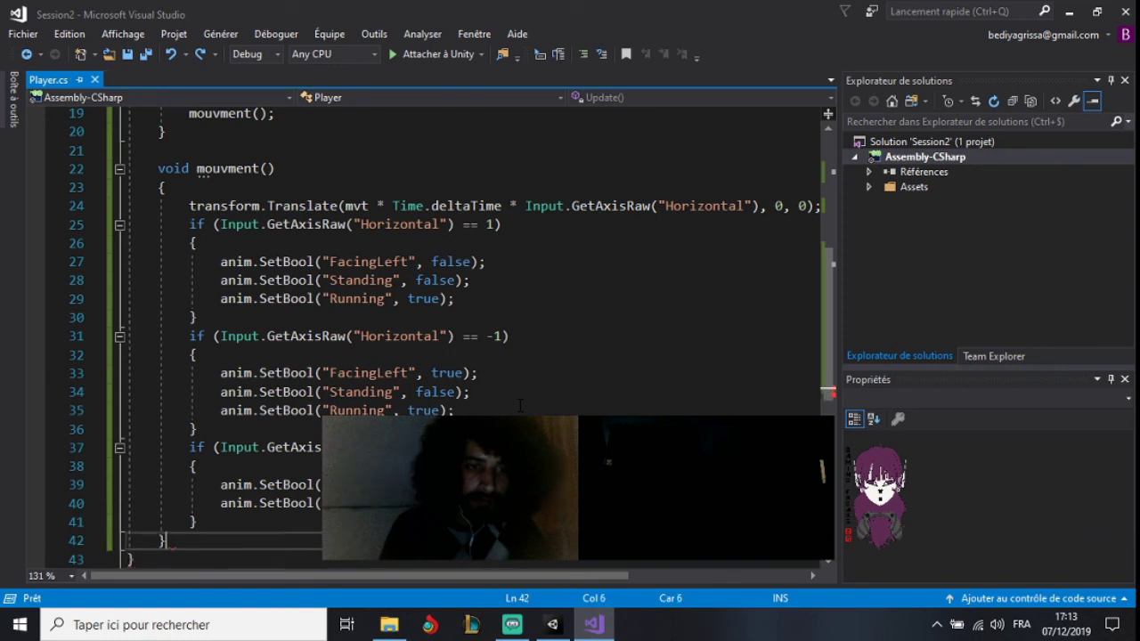
key("Up")
key("Up")
key("Up")
key("alt+Down")
key("Up")
key("Up")
key("Up")
key("alt+Down")
key("ctrl+s")
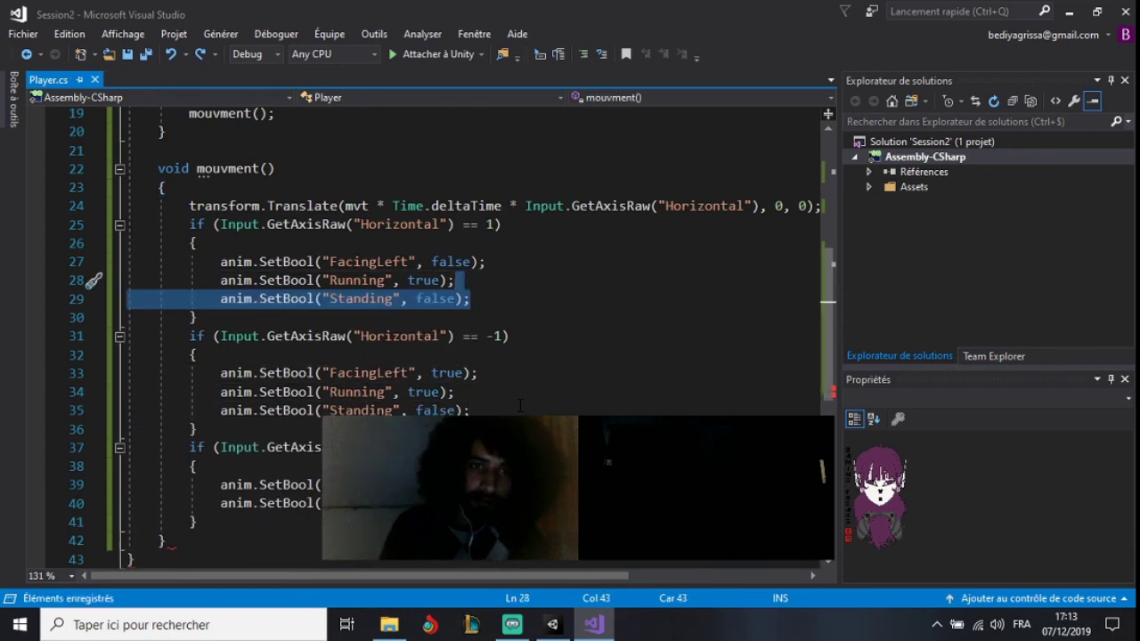
key("Escape")
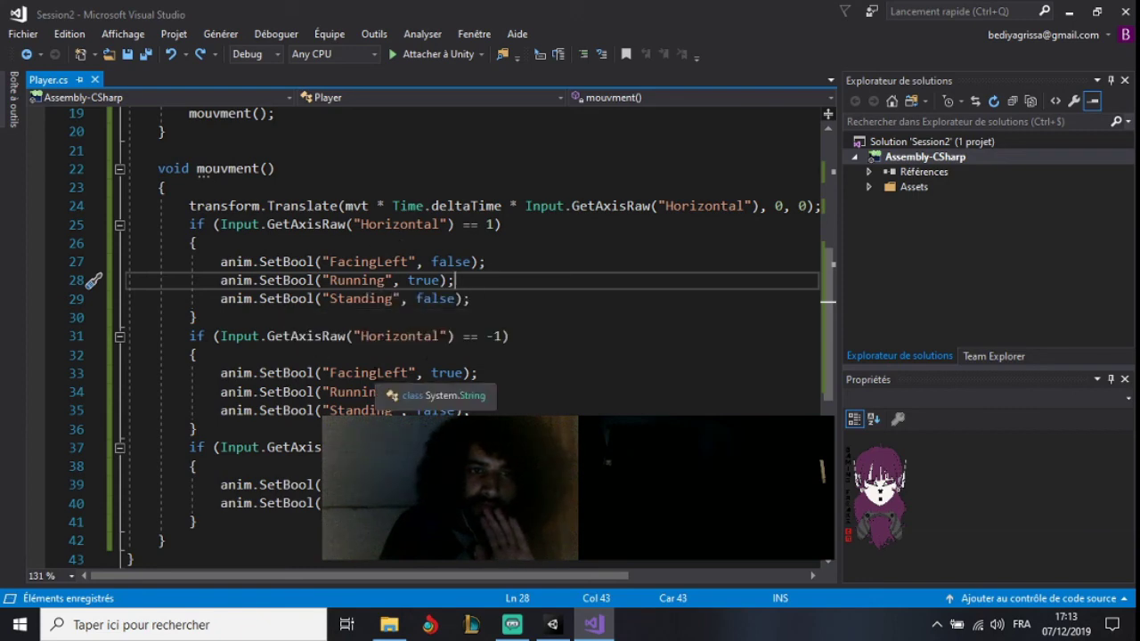
Review the SetBool calls and the right-movement block's Translate speed factor
left_click(288, 374)
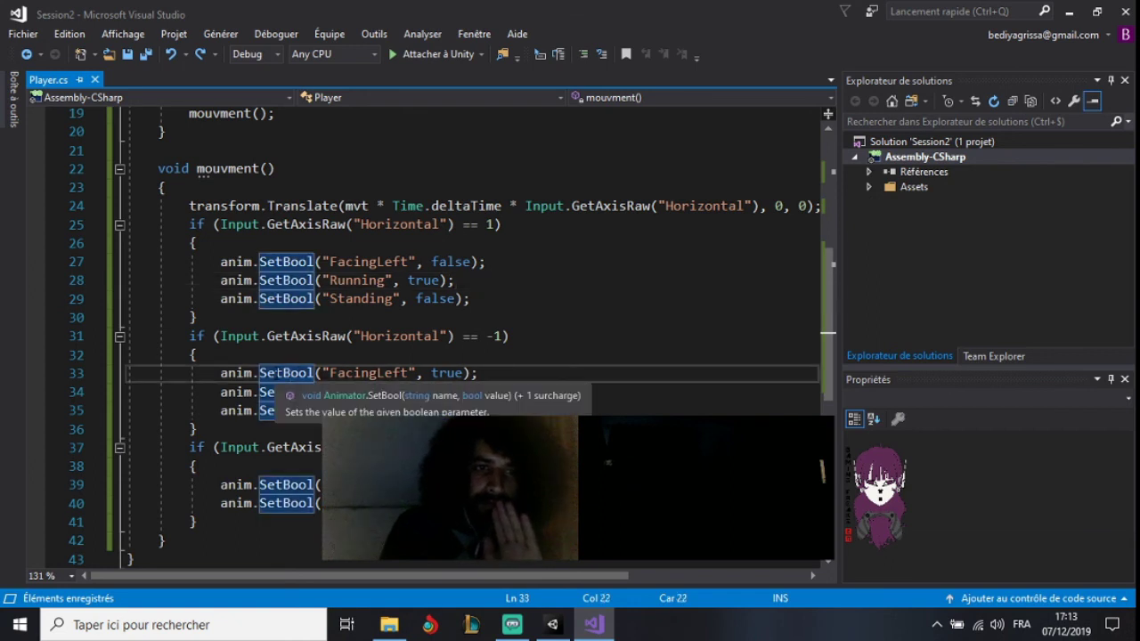
left_click(281, 373)
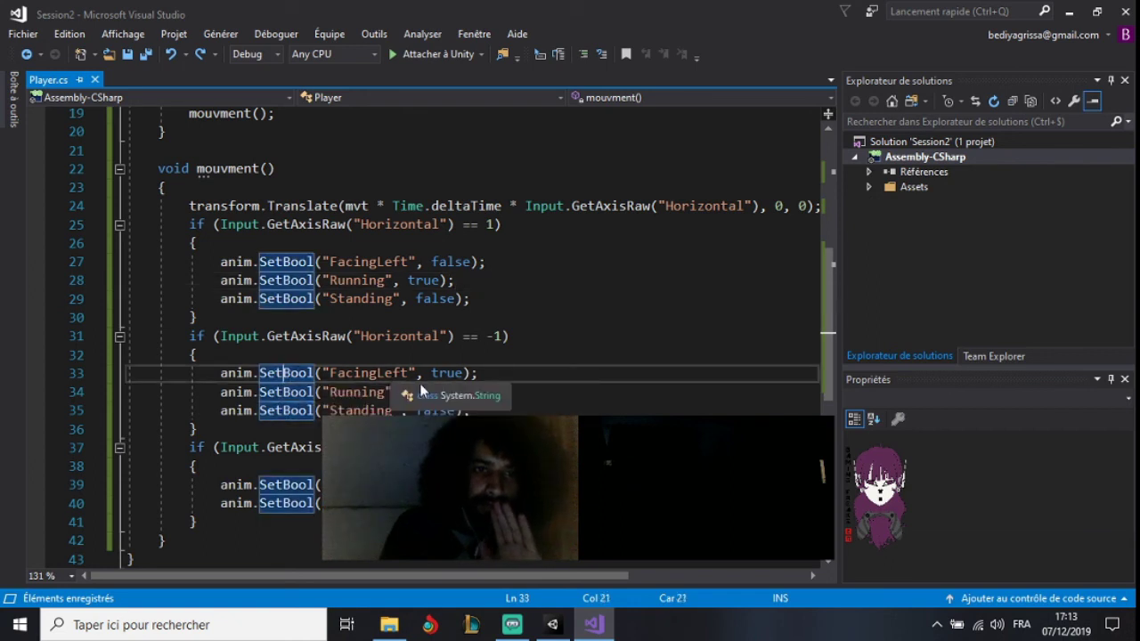
left_click(531, 368)
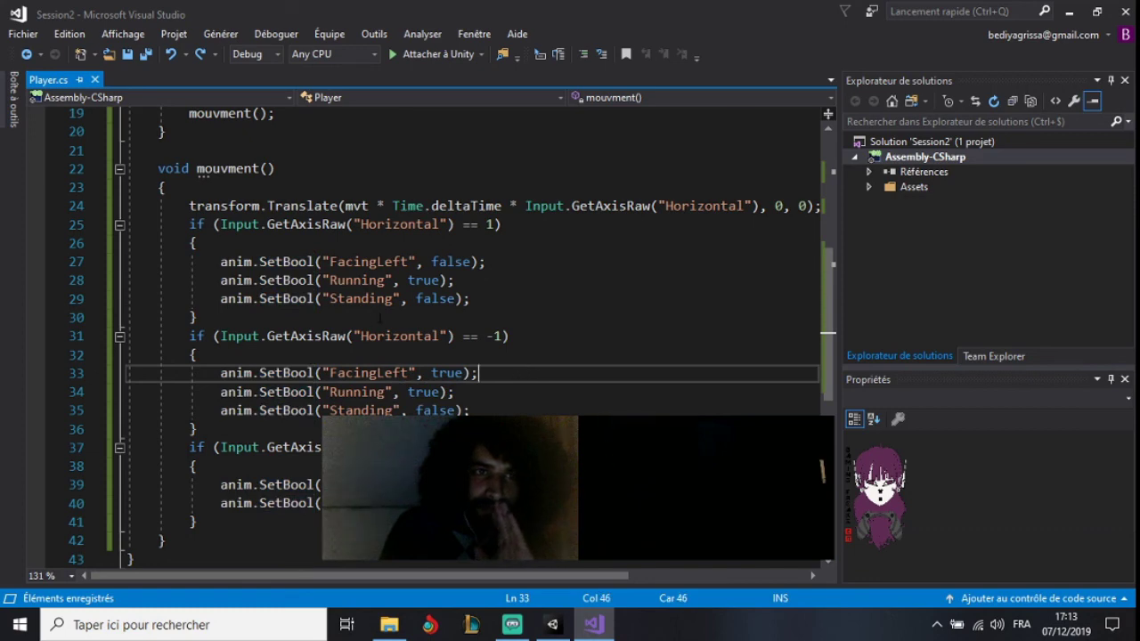
scroll(379, 318, "up", 1)
scroll(380, 318, "down", 1)
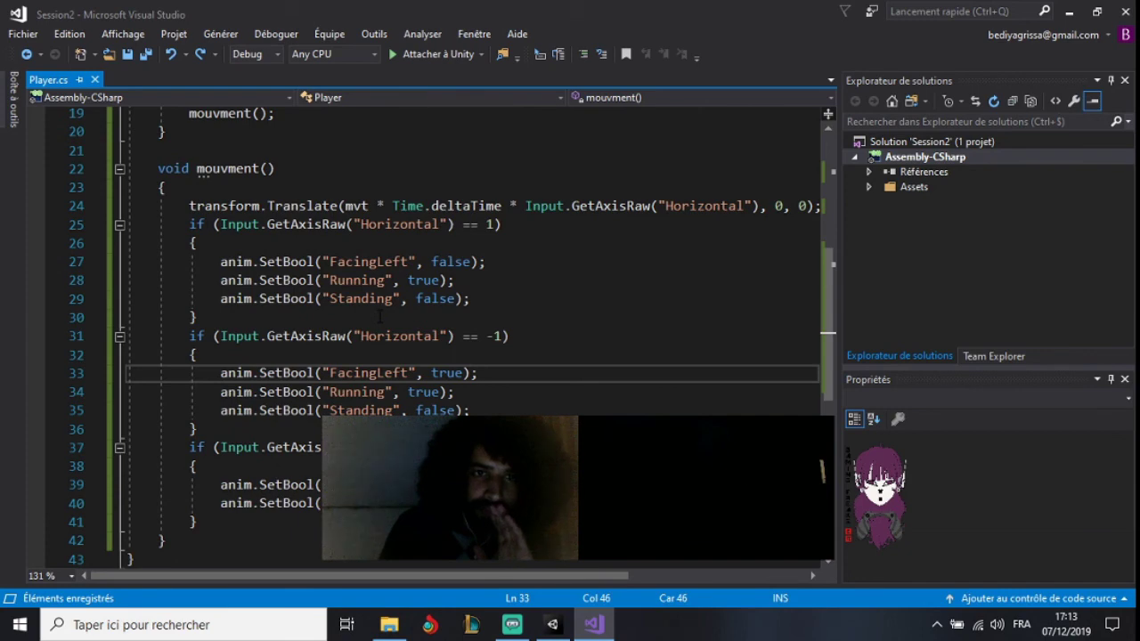
left_click(503, 224)
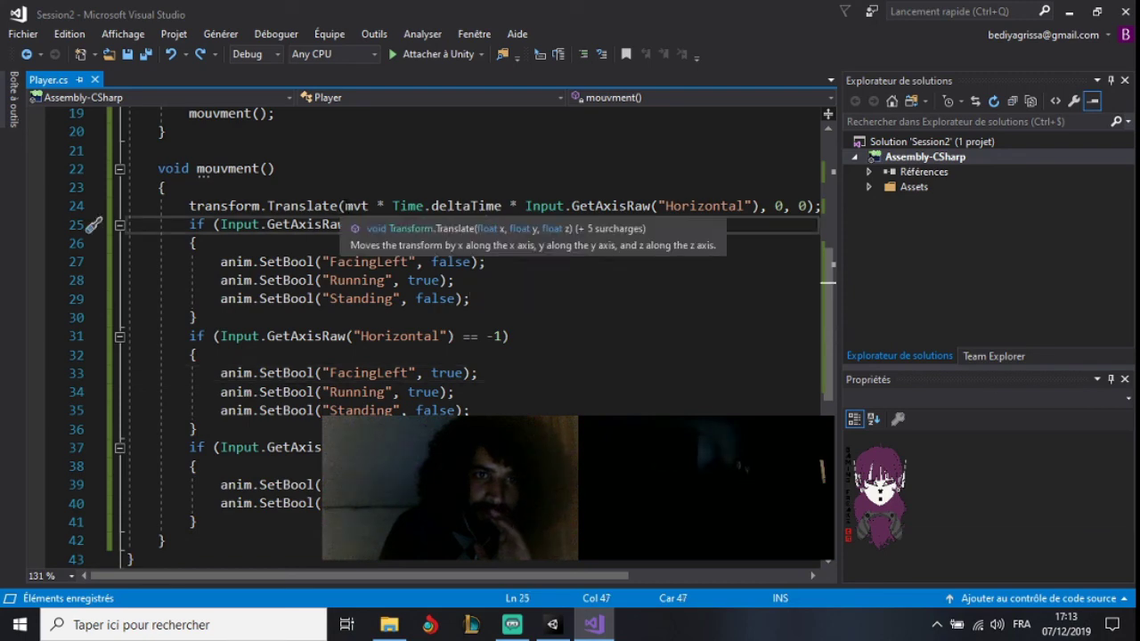
left_click_drag(345, 205, 518, 206)
left_click(526, 261)
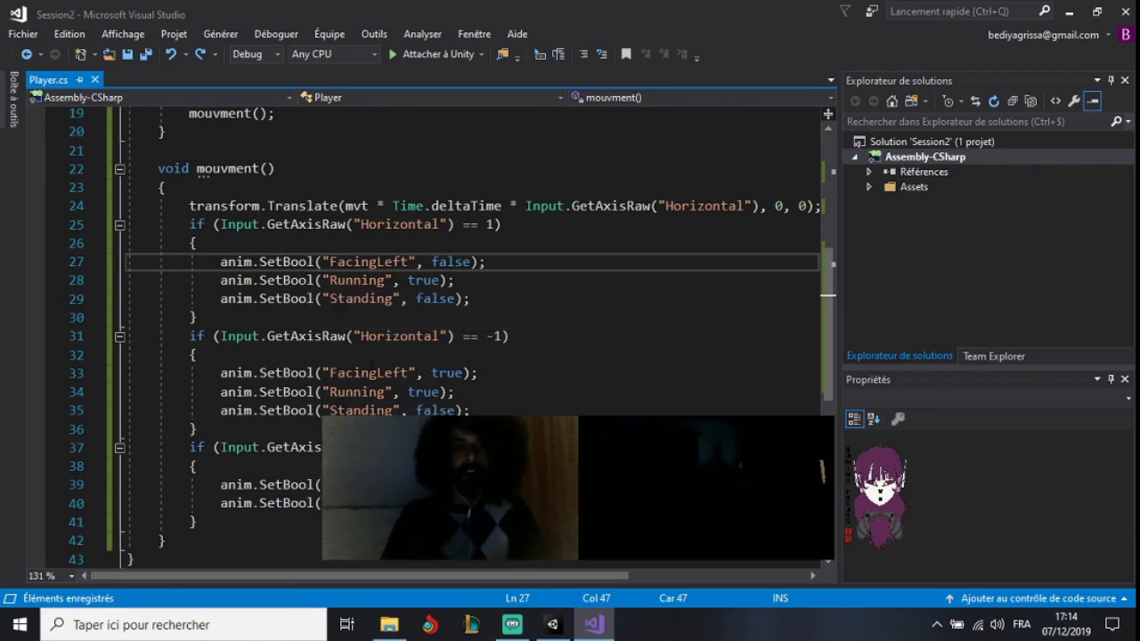
Drag the Standing SetBool line to the top of the left-movement block
left_click(197, 354)
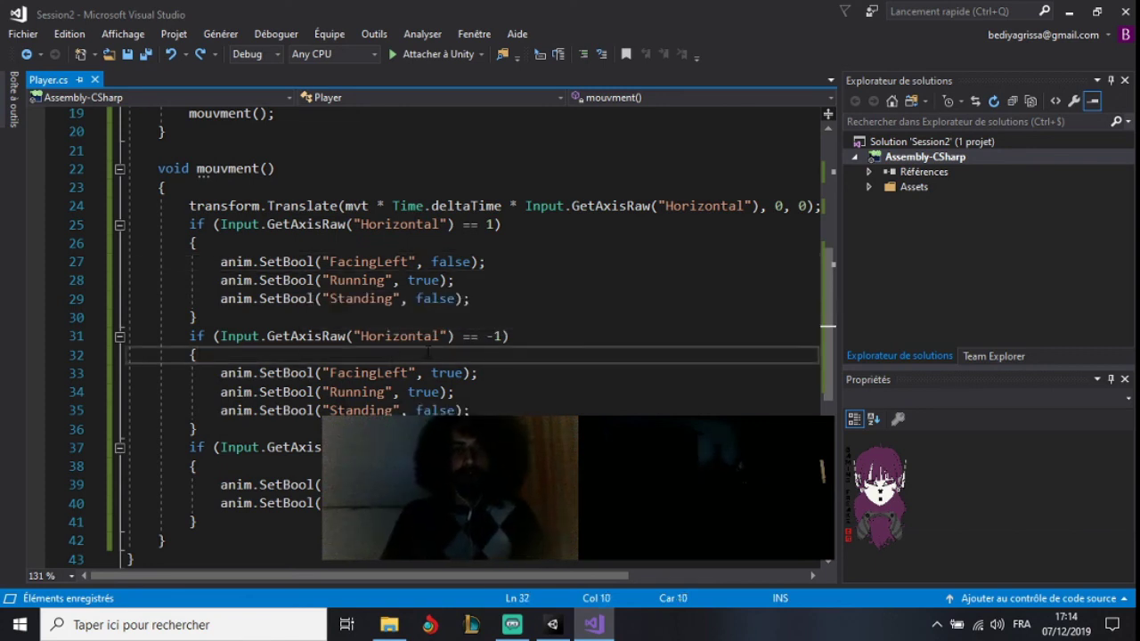
left_click(365, 374)
double_click(365, 374)
left_click(504, 379)
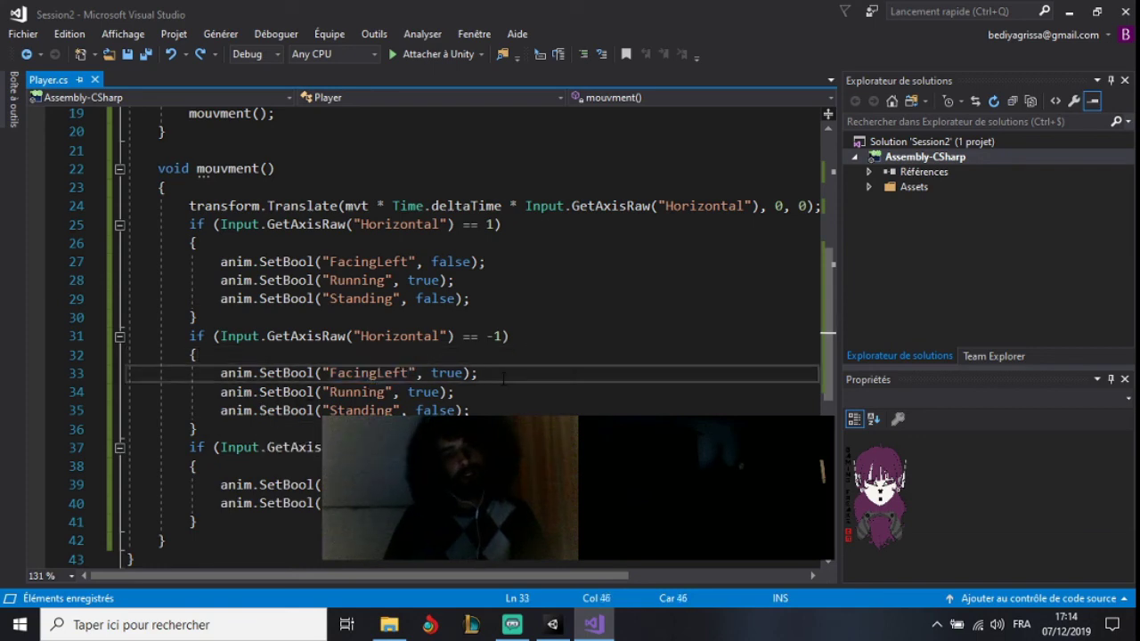
left_click(492, 390)
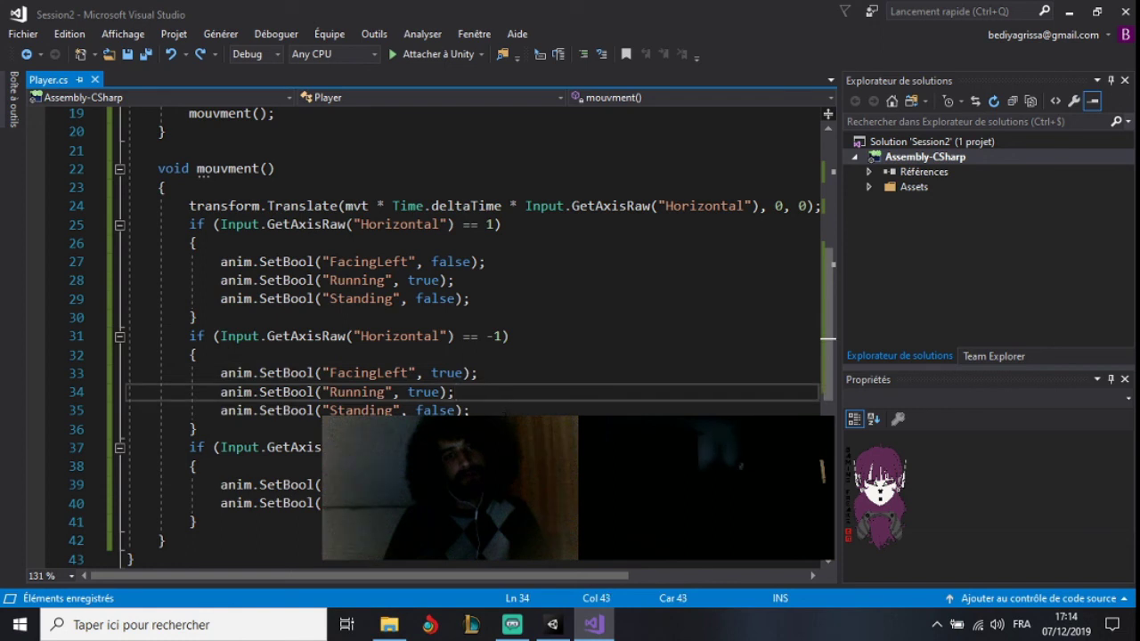
left_click_drag(508, 412, 515, 399)
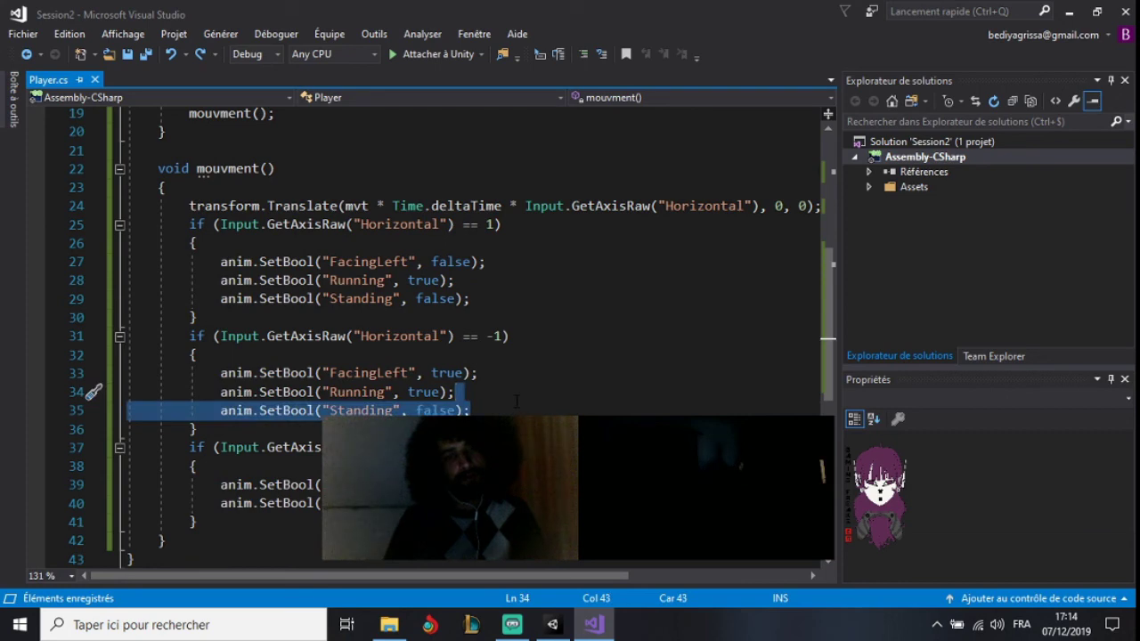
left_click_drag(392, 410, 349, 359)
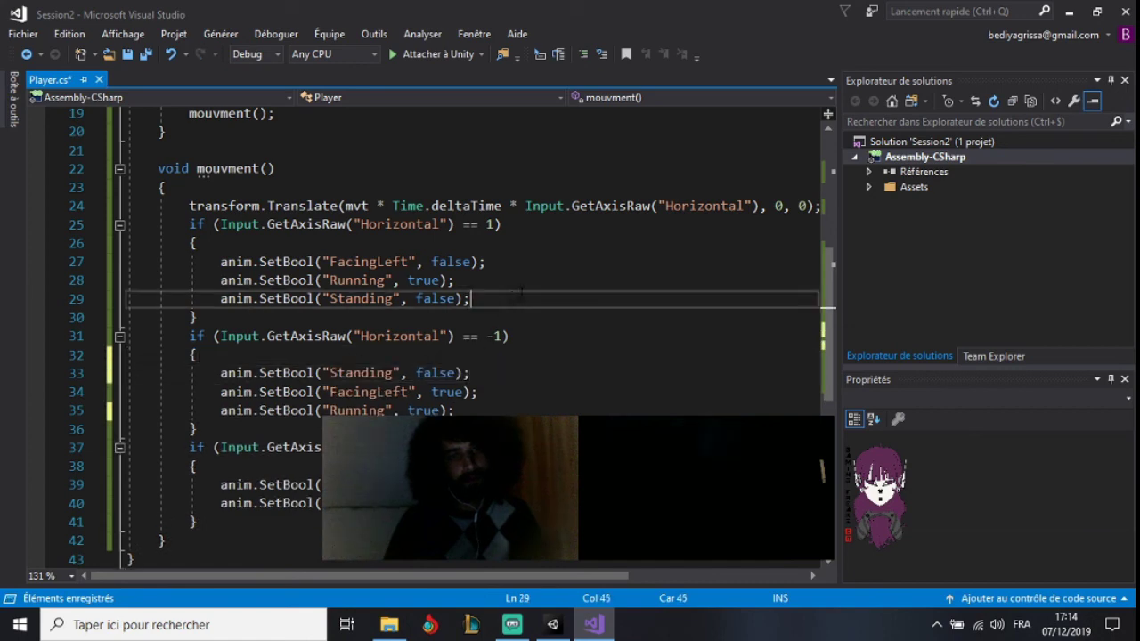
Move the Standing SetBool line to the top of the right-movement block
left_click_drag(506, 302, 529, 285)
key("ctrl+c")
key("BackSpace")
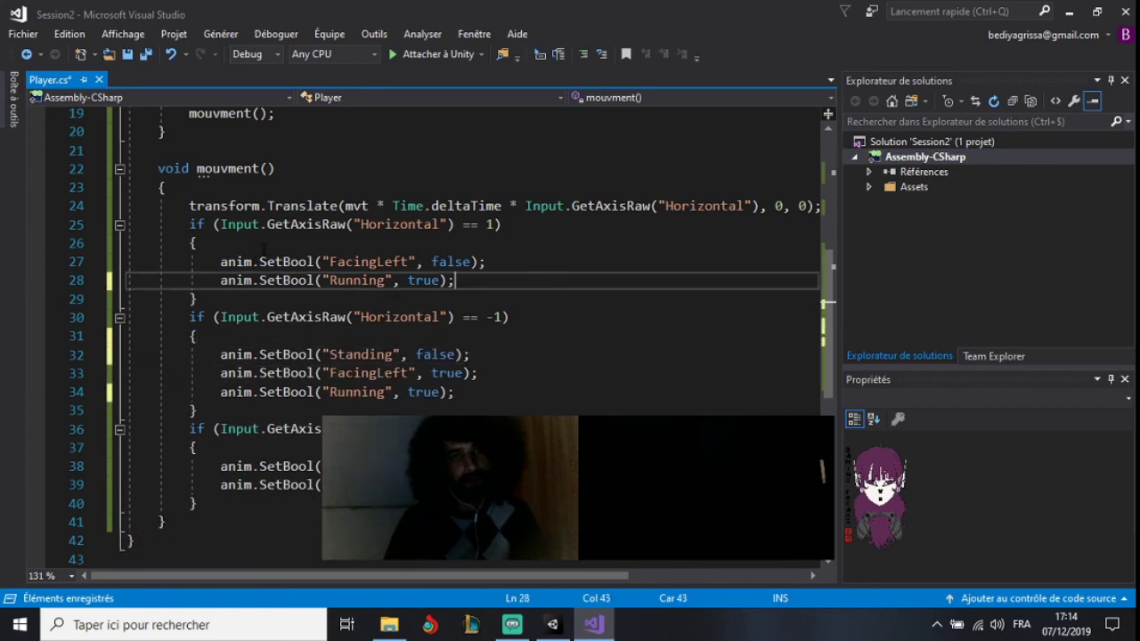
left_click(264, 246)
key("ctrl+v")
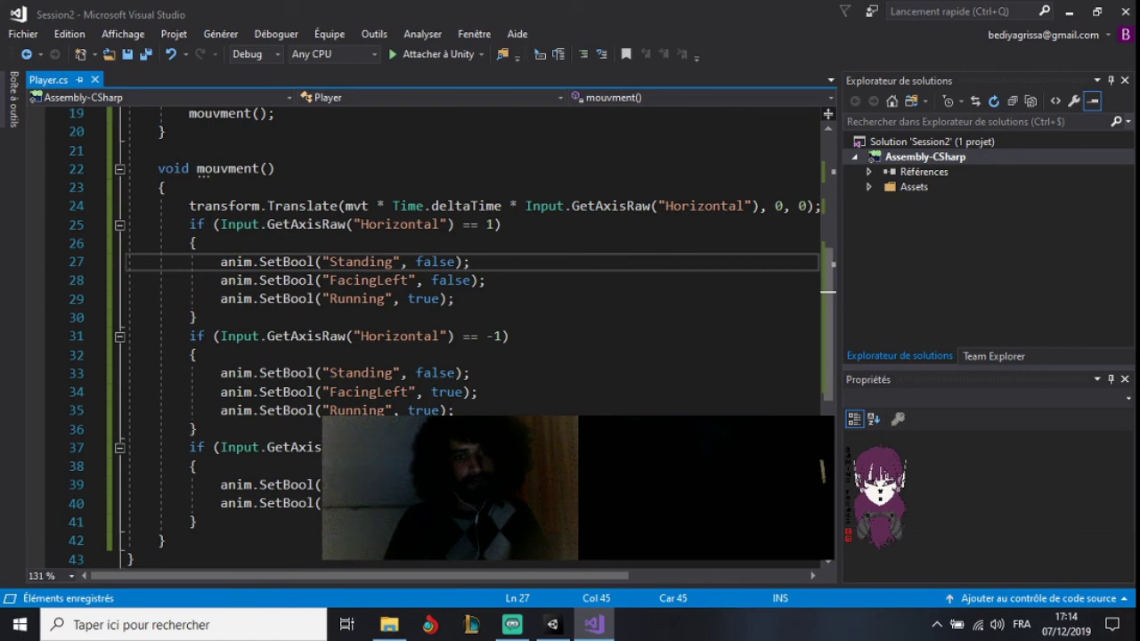
left_click_drag(481, 503, 468, 485)
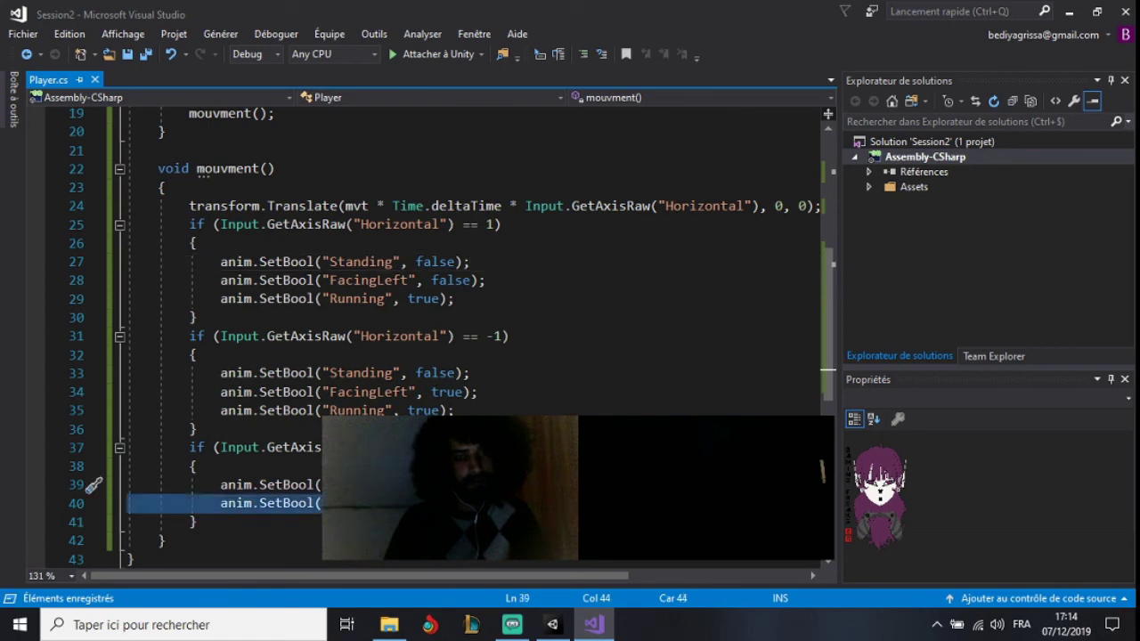
left_click(93, 484)
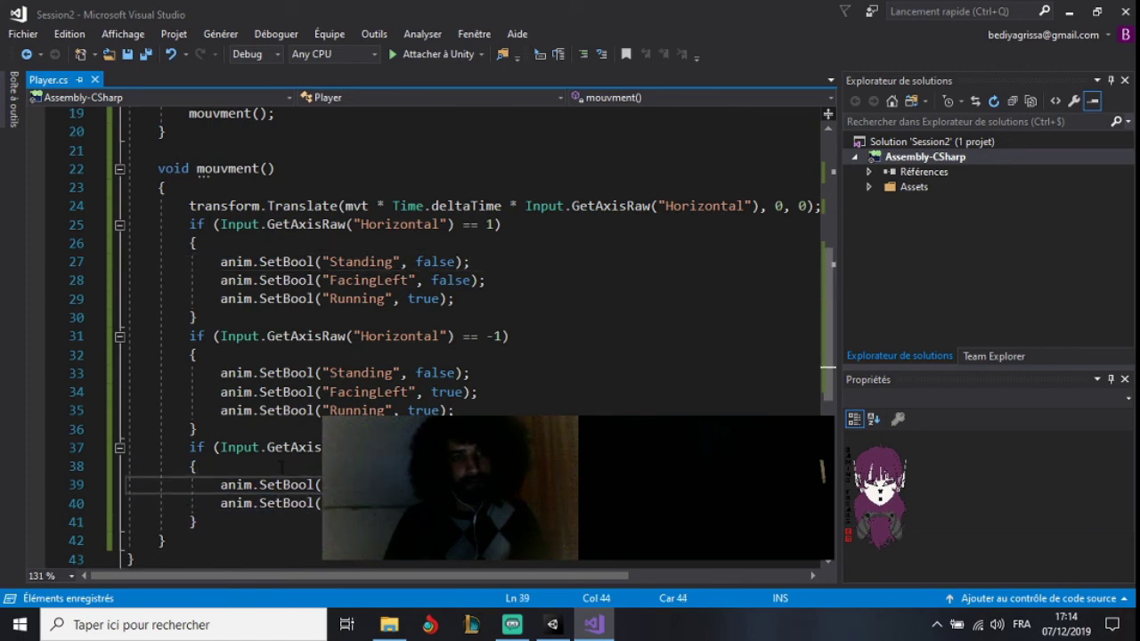
Enter Play mode in Unity, run the character right and left repeatedly, then return to Player.cs
mouse_move(553, 623)
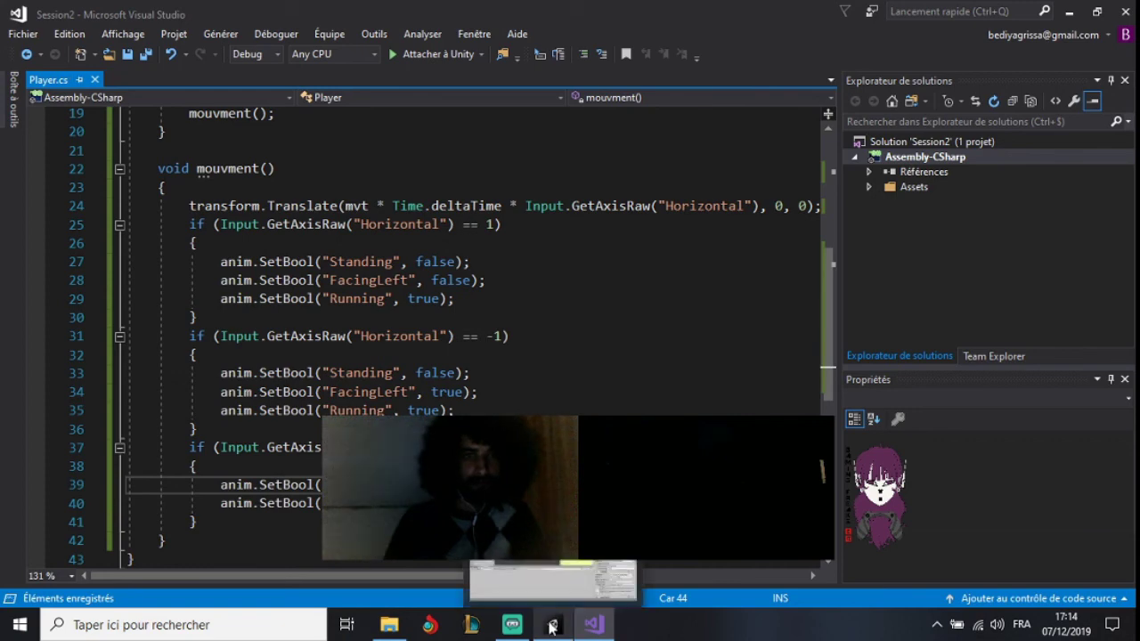
left_click(537, 564)
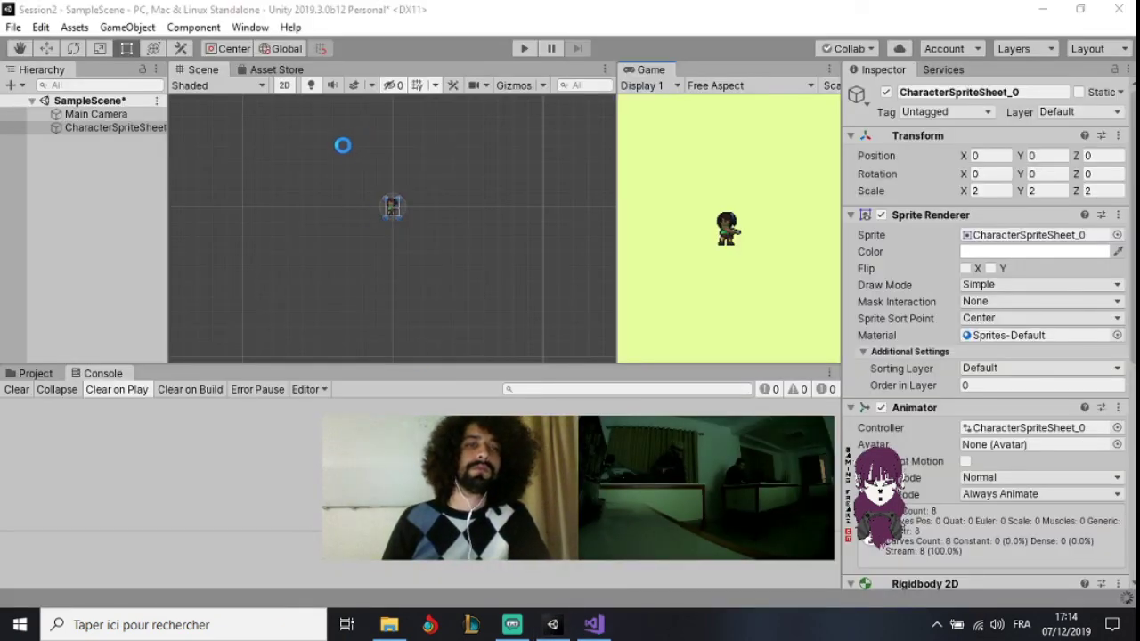
left_click(520, 48)
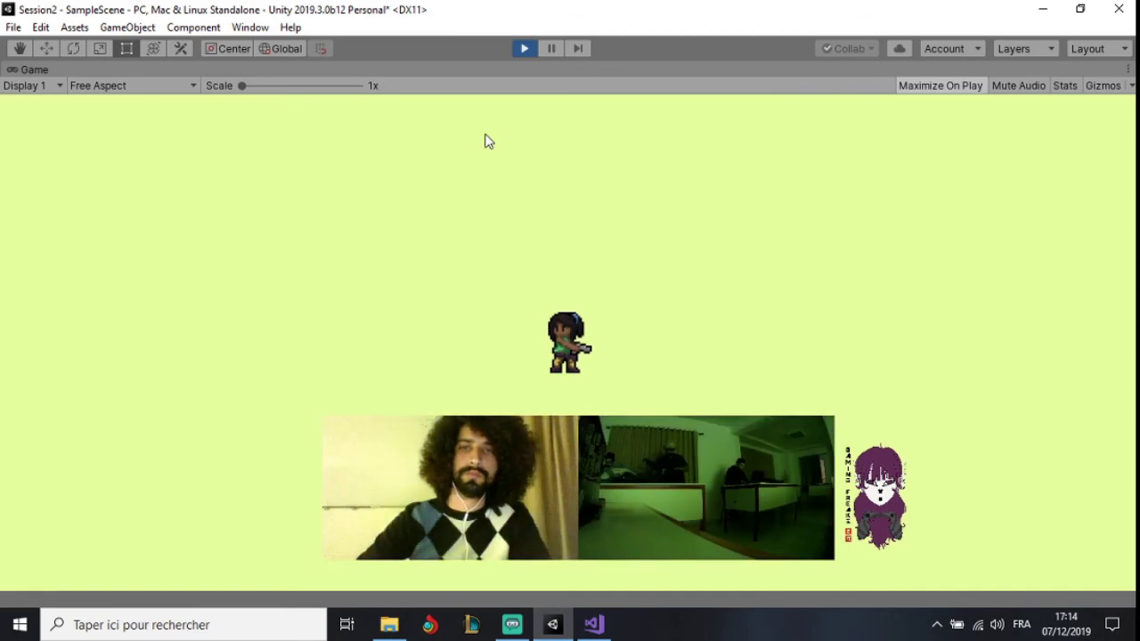
key("Right")
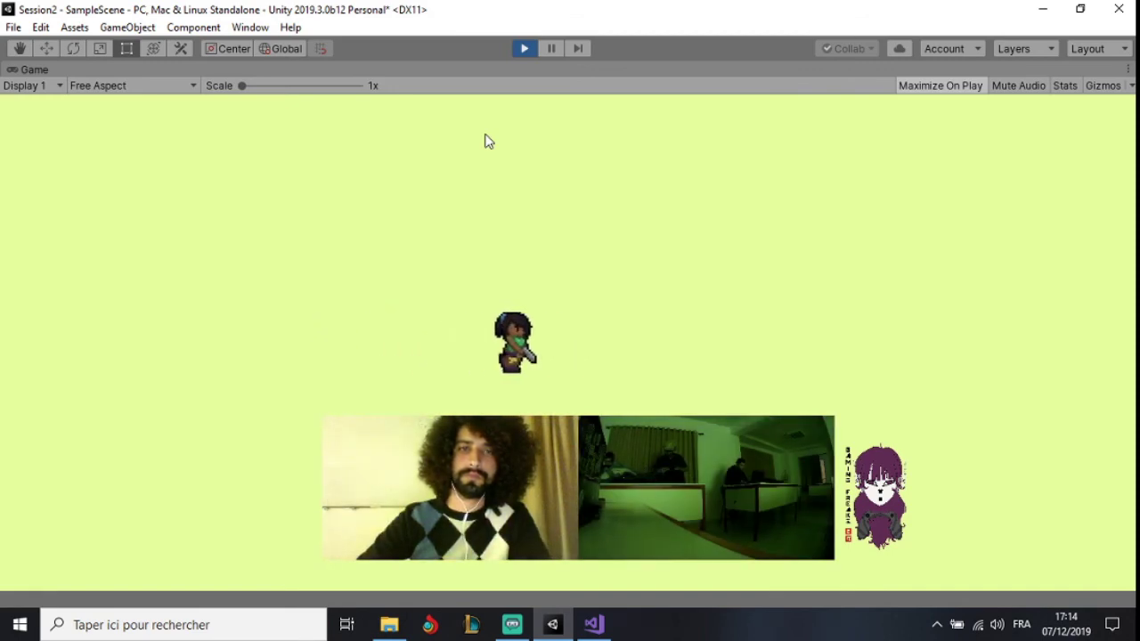
key("Left")
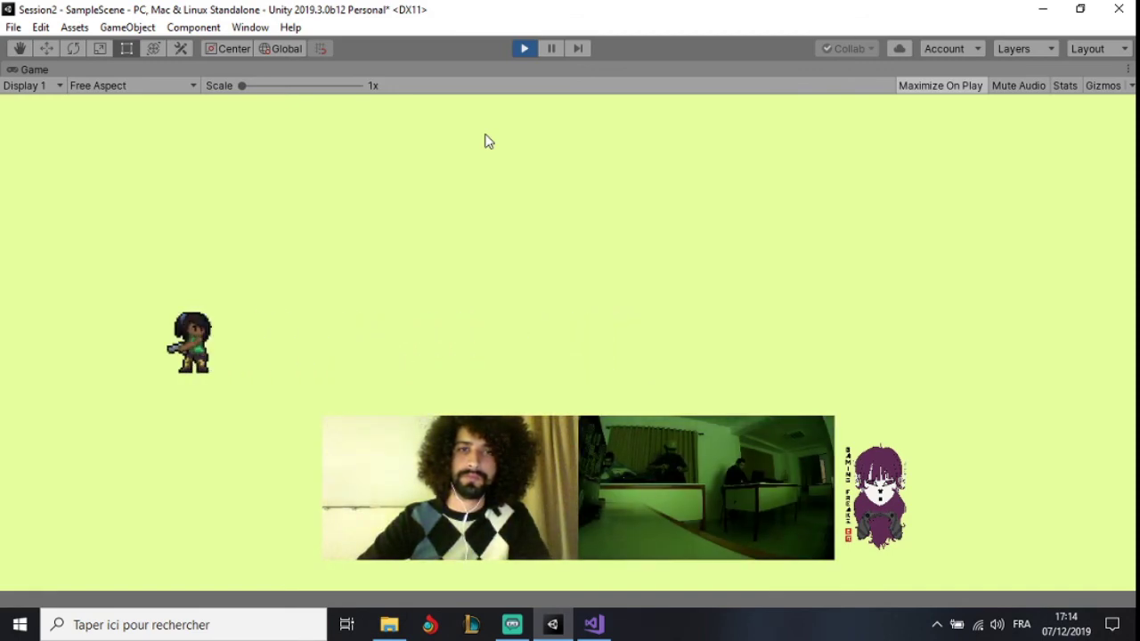
key("Right")
key("Left")
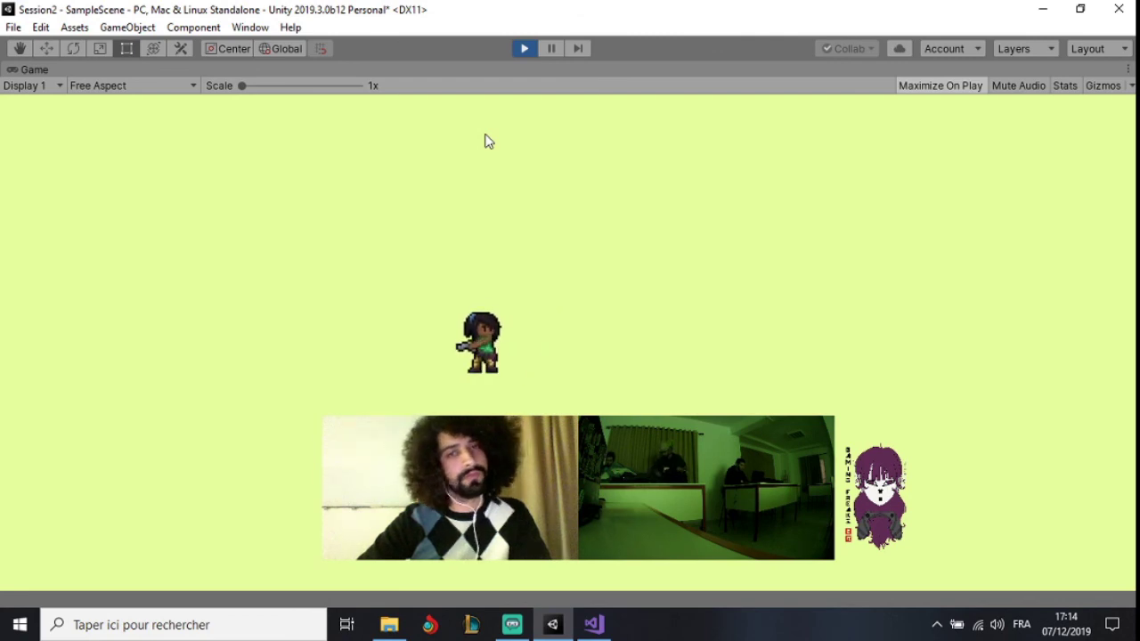
key("Left")
key("Right")
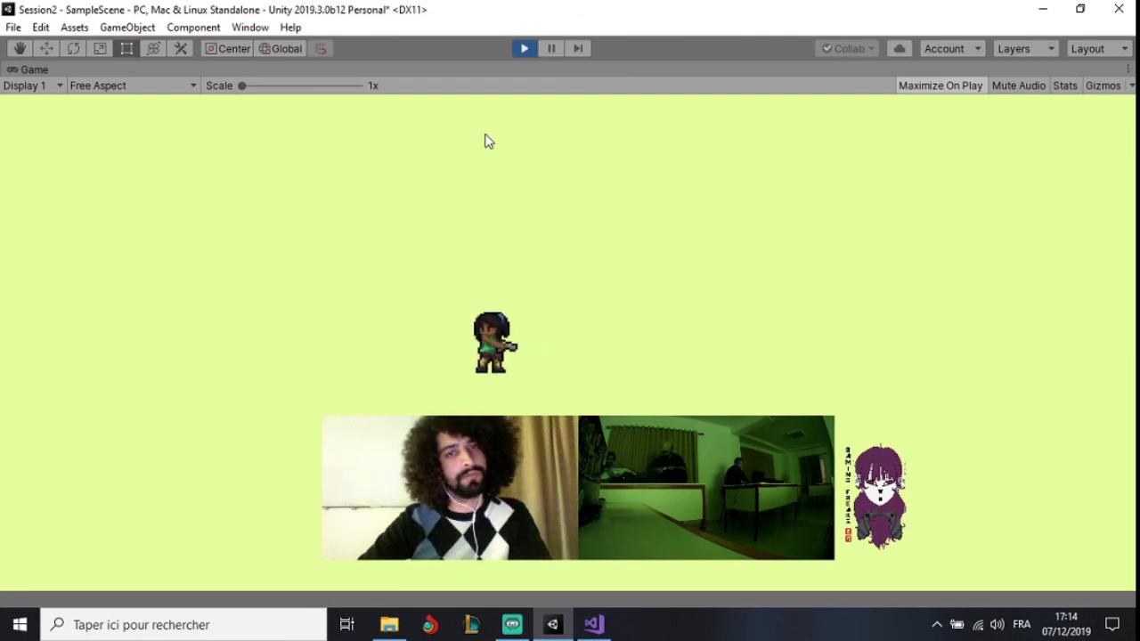
key("Left")
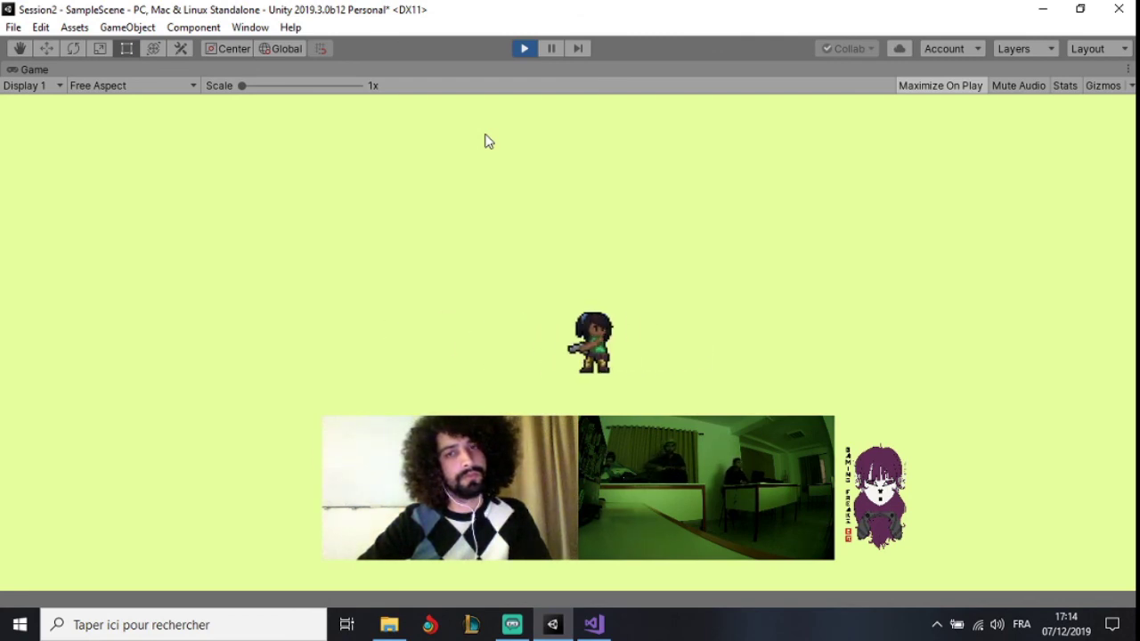
key("alt+Tab")
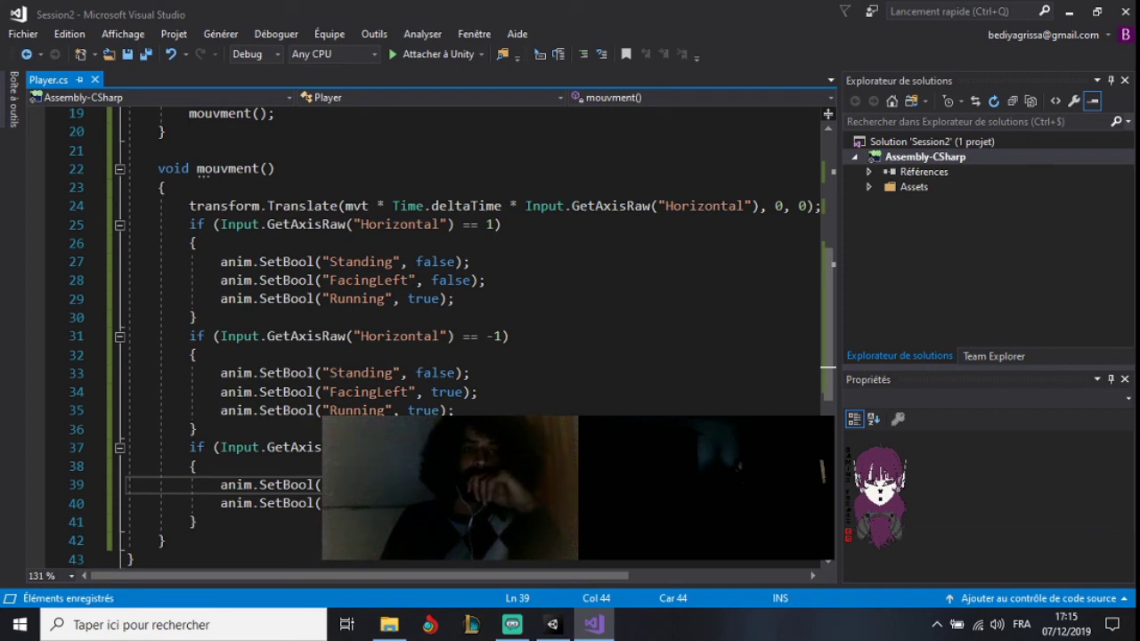
left_click(217, 527)
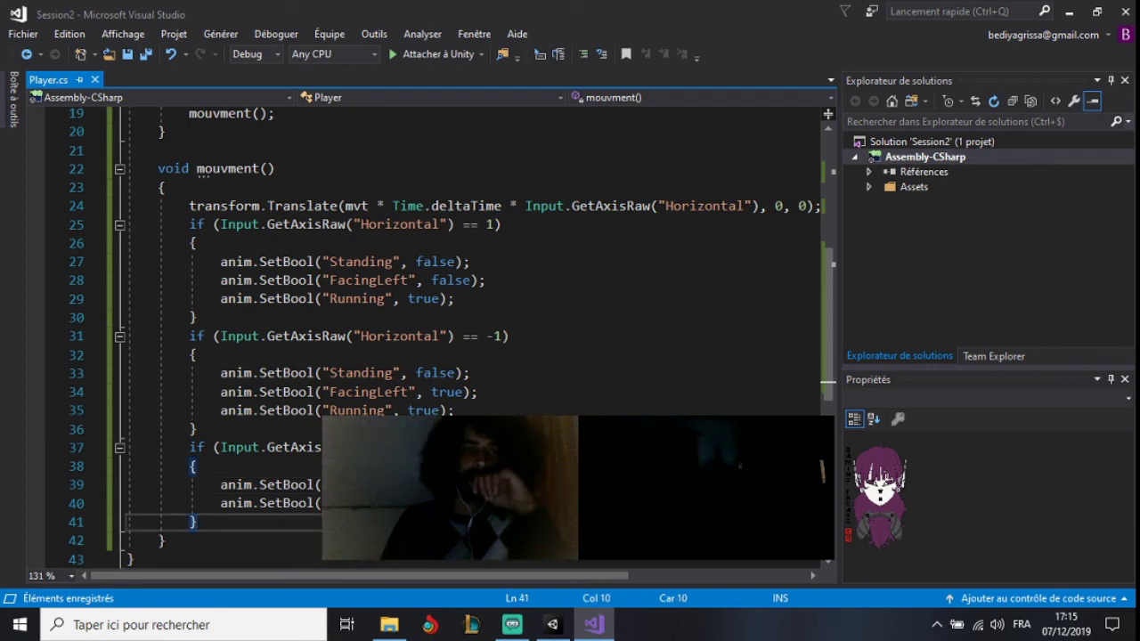
left_click_drag(217, 526, 463, 504)
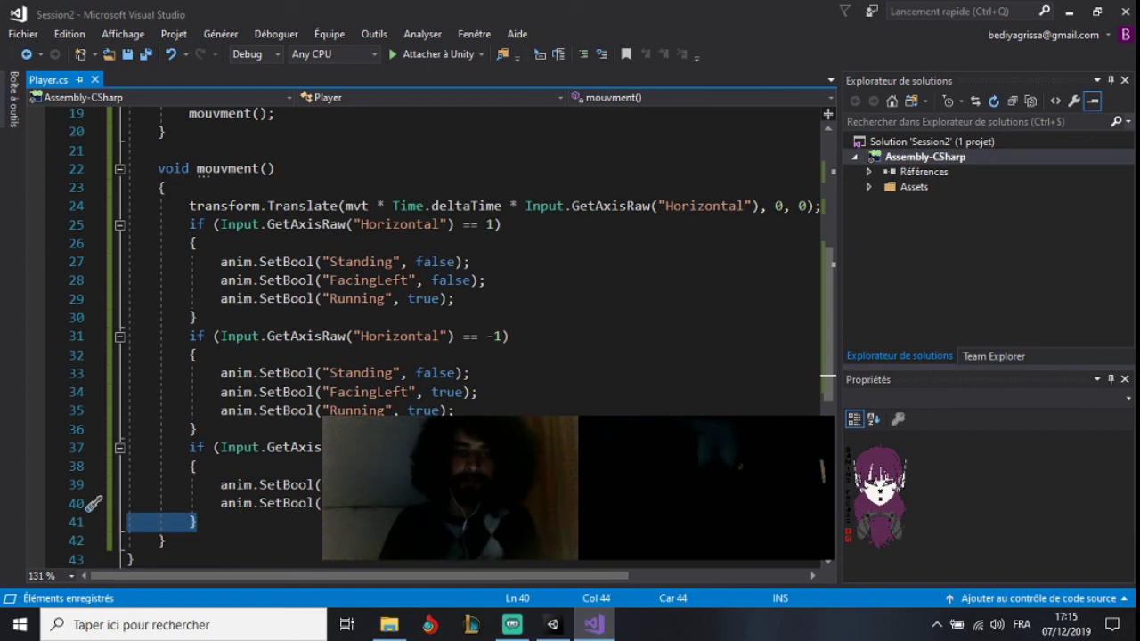
key("Delete")
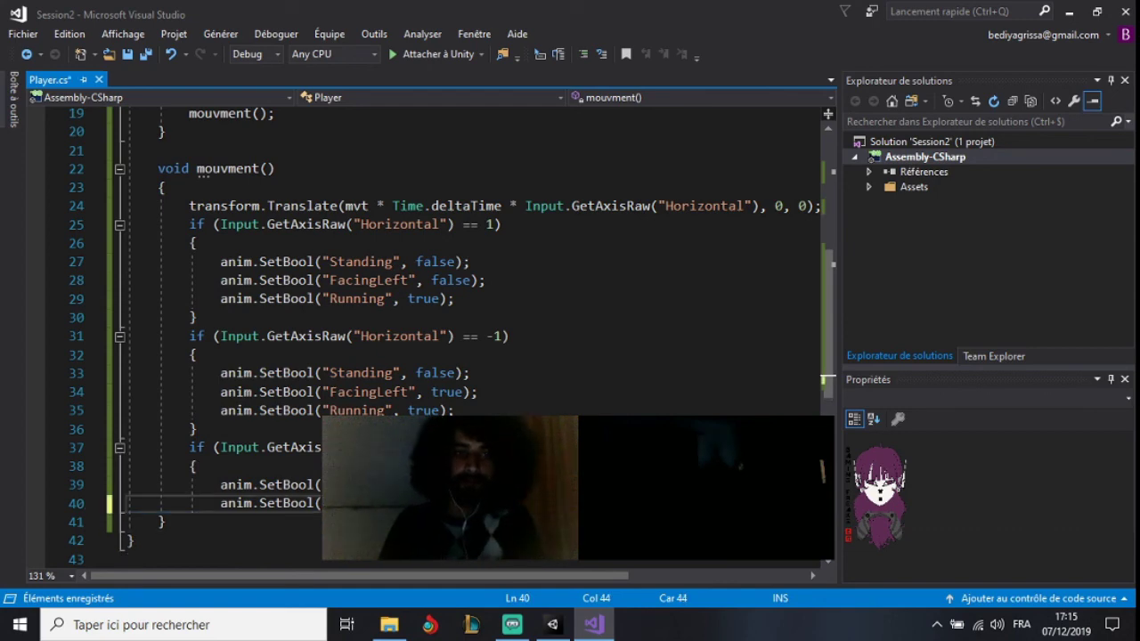
key("Up")
key("Up")
key("shift+Up")
key("shift+Up")
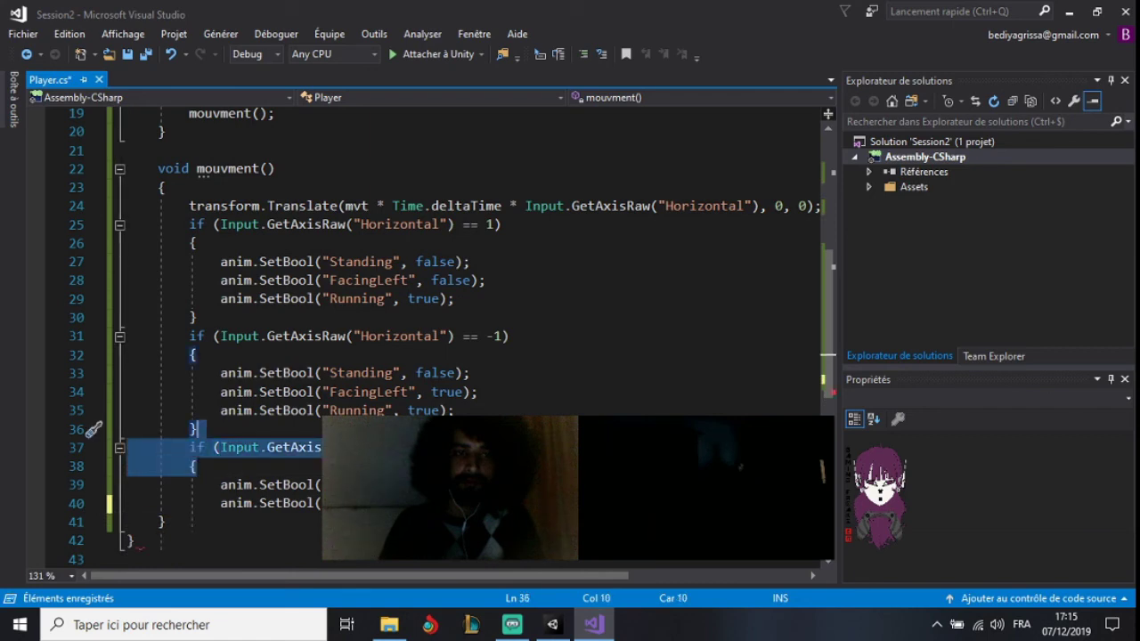
key("Delete")
key("Delete")
key("Down")
key("Down")
key("Delete")
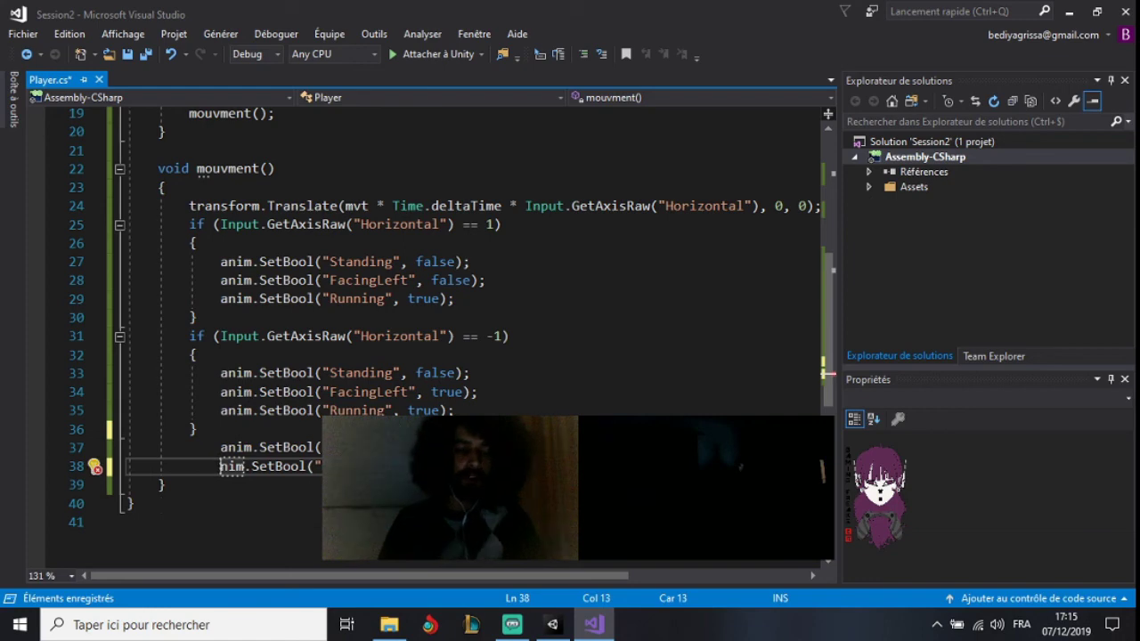
key("ctrl+z")
key("ctrl+z")
key("ctrl+z")
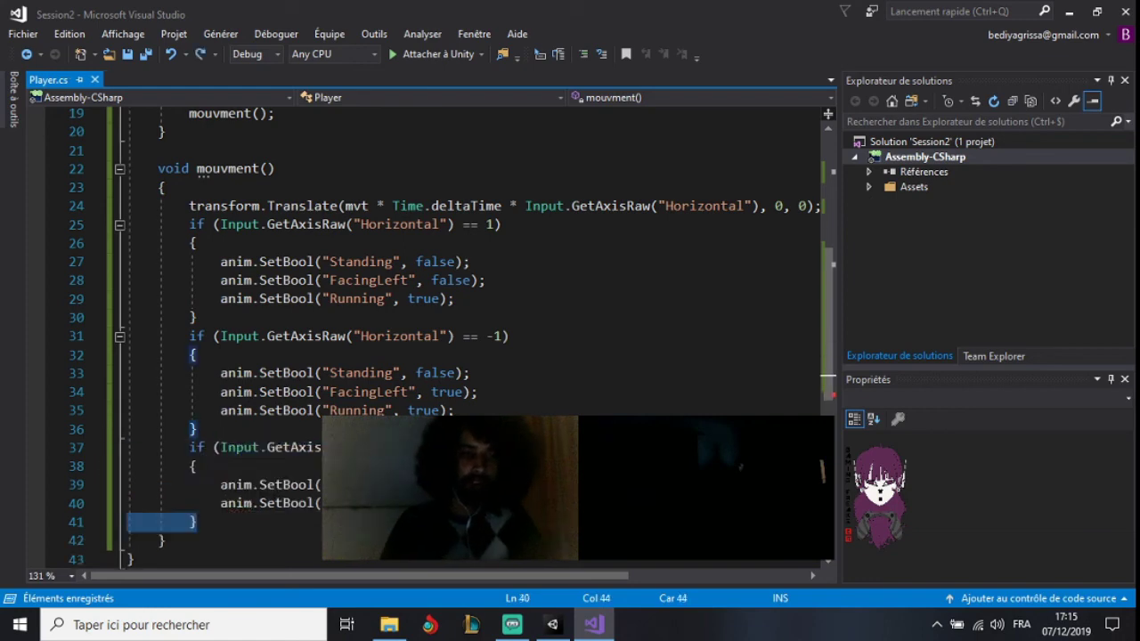
left_click(524, 623)
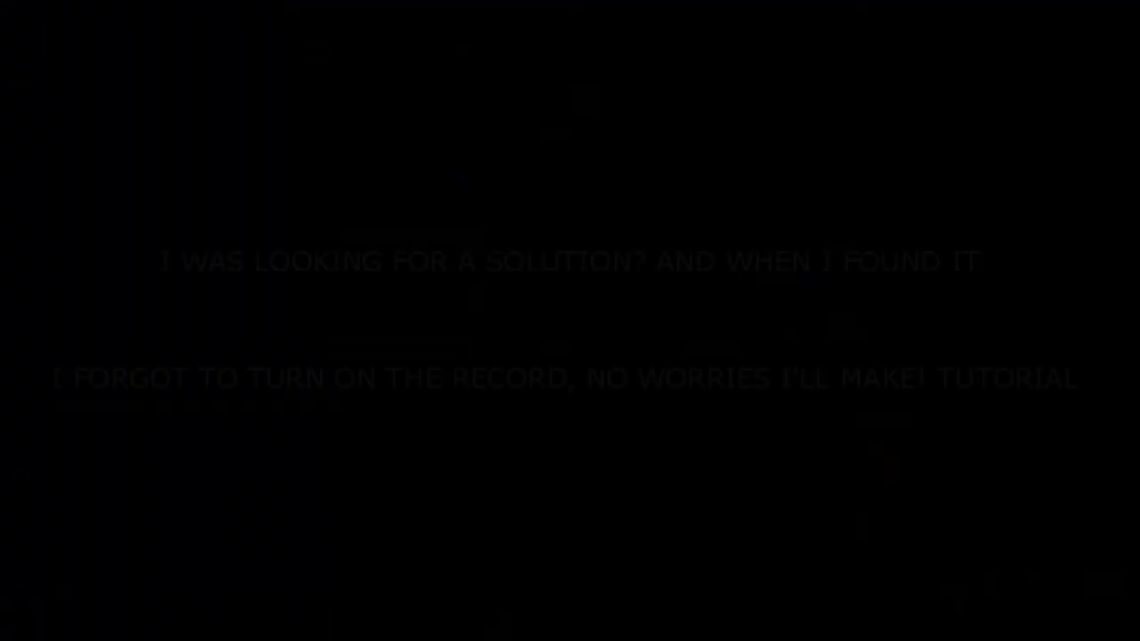